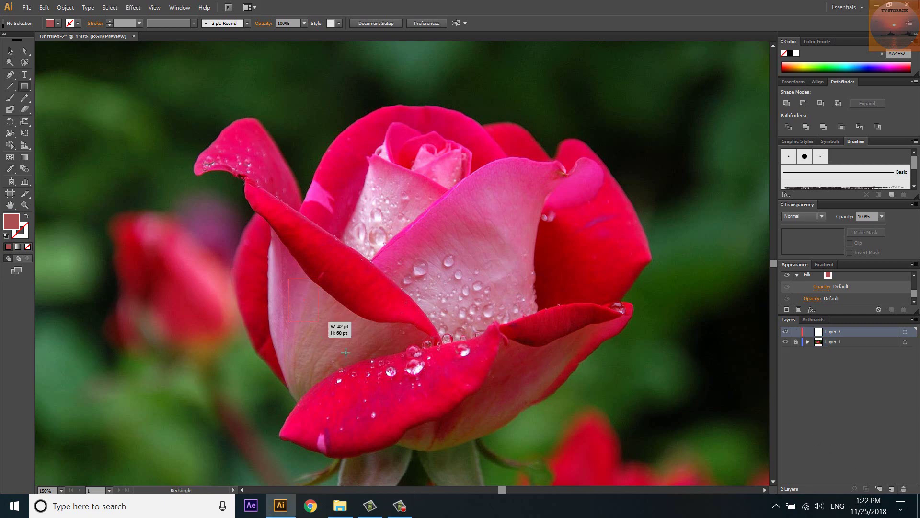
Draw a rectangle over the pale petal, view it in Outline mode, and add a mesh point inside.
{"action": "left_click_drag", "start_coordinate": [345, 353], "coordinate": [360, 358]}
{"action": "scroll", "coordinate": [320, 331], "scroll_direction": "up", "scroll_amount": 1, "text": "alt"}
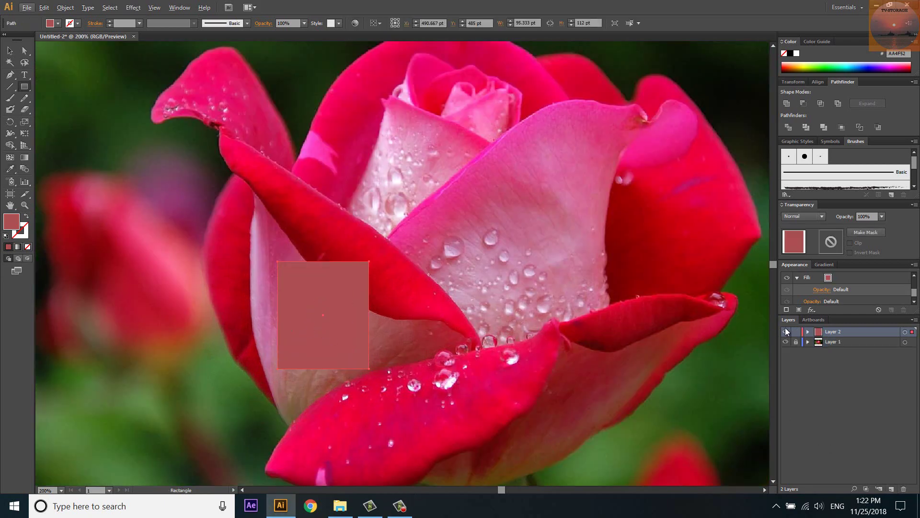
{"action": "key", "text": "ctrl+y"}
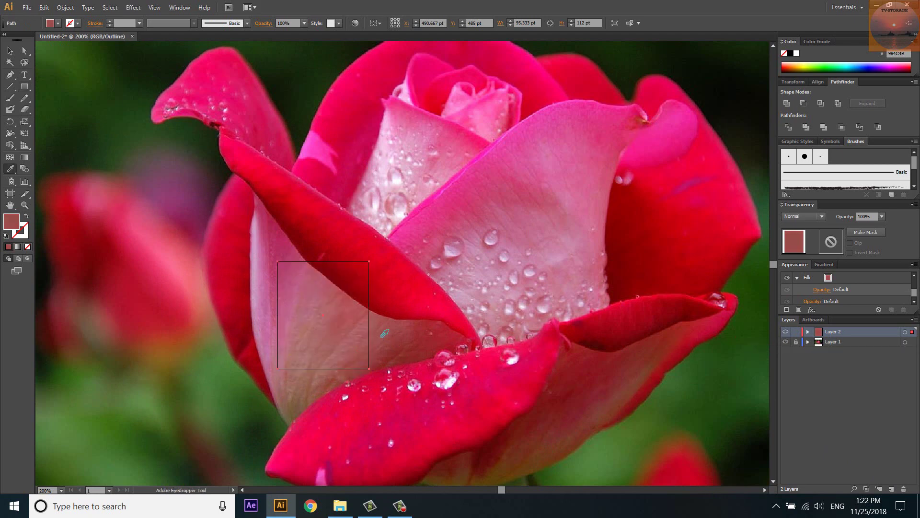
{"action": "left_click", "coordinate": [323, 314]}
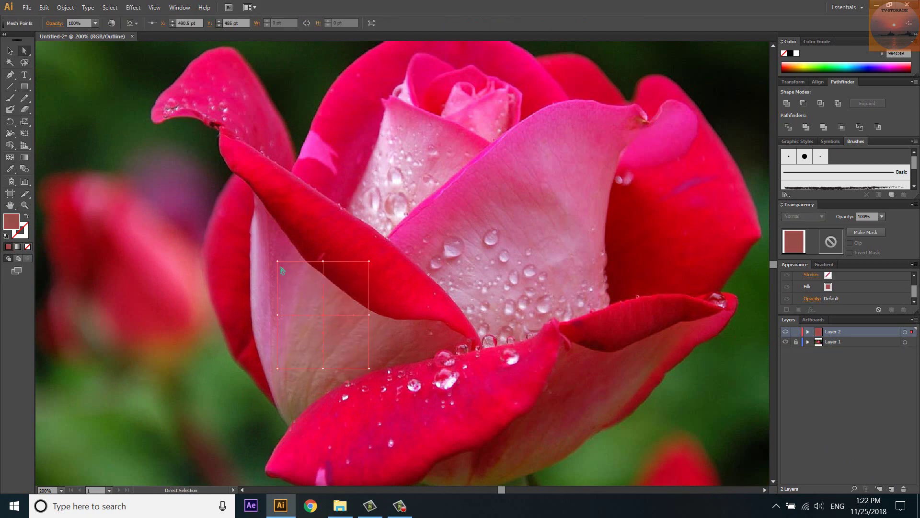
Set Layer 2's layer colour to Yellow.
{"action": "double_click", "coordinate": [853, 332]}
{"action": "left_click", "coordinate": [467, 229]}
{"action": "left_click", "coordinate": [432, 341]}
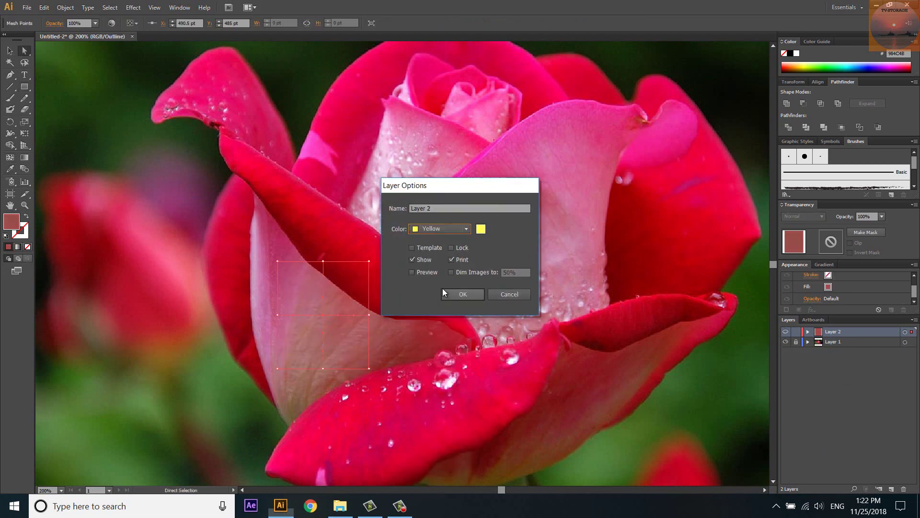
{"action": "left_click", "coordinate": [456, 294]}
Drag the mesh's top-left, top-right and bottom-left corners out to the petal's tip, edge and base.
{"action": "scroll", "coordinate": [301, 305], "scroll_direction": "up", "scroll_amount": 1}
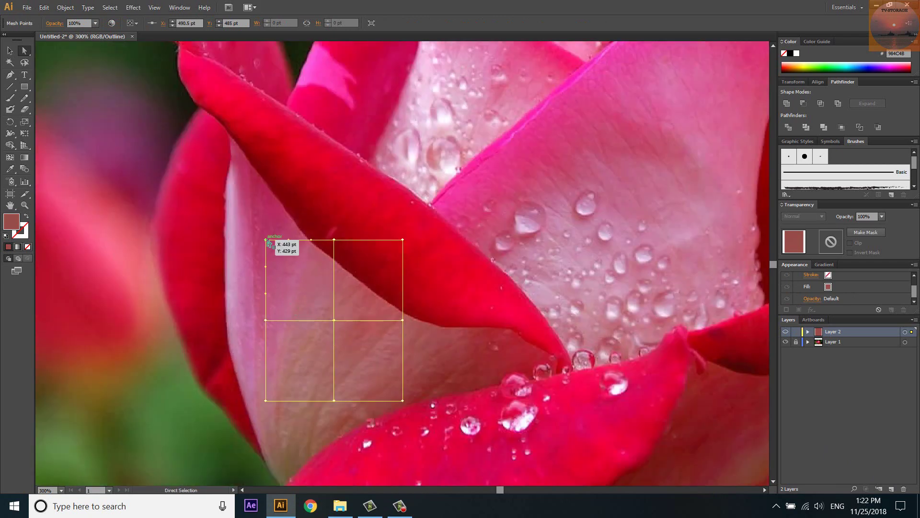
{"action": "left_click_drag", "start_coordinate": [266, 240], "coordinate": [228, 123]}
{"action": "left_click", "coordinate": [403, 239]}
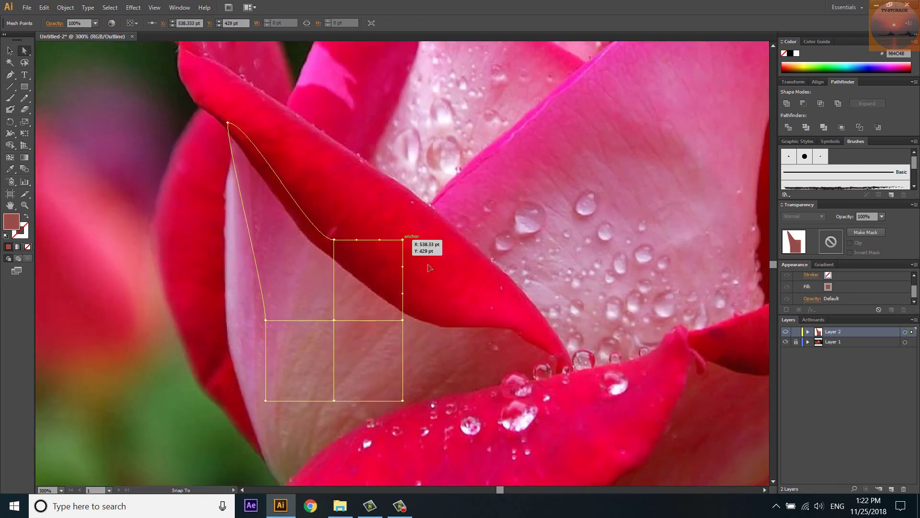
{"action": "left_click_drag", "start_coordinate": [403, 240], "coordinate": [589, 371]}
{"action": "left_click_drag", "start_coordinate": [335, 240], "coordinate": [409, 277]}
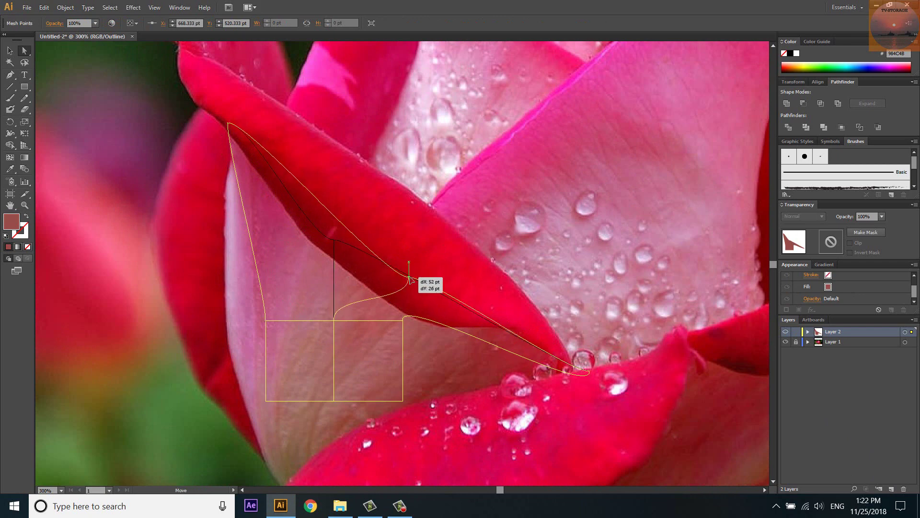
{"action": "scroll", "coordinate": [357, 284], "scroll_direction": "down", "scroll_amount": 1}
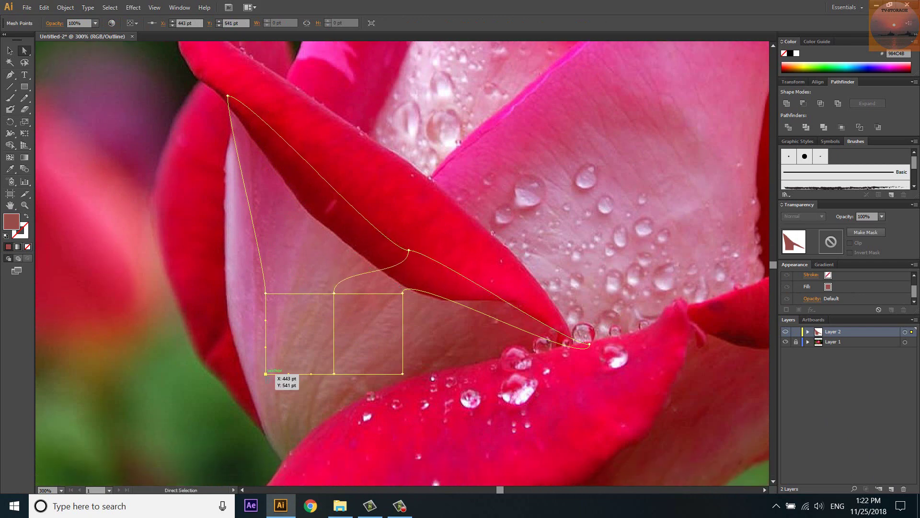
{"action": "left_click_drag", "start_coordinate": [266, 373], "coordinate": [285, 470]}
Pull the left-middle and inner mesh points so the grid follows the petal's shape.
{"action": "left_click_drag", "start_coordinate": [265, 293], "coordinate": [227, 309]}
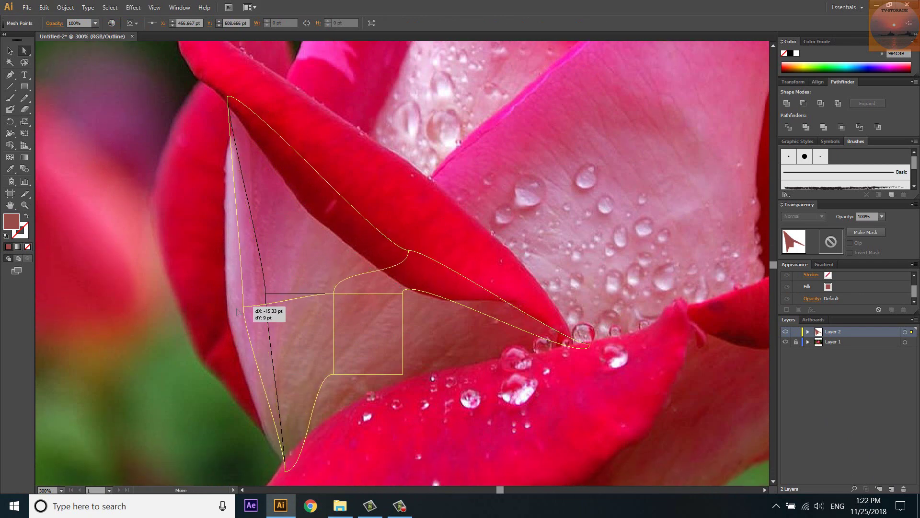
{"action": "left_click_drag", "start_coordinate": [331, 376], "coordinate": [305, 476]}
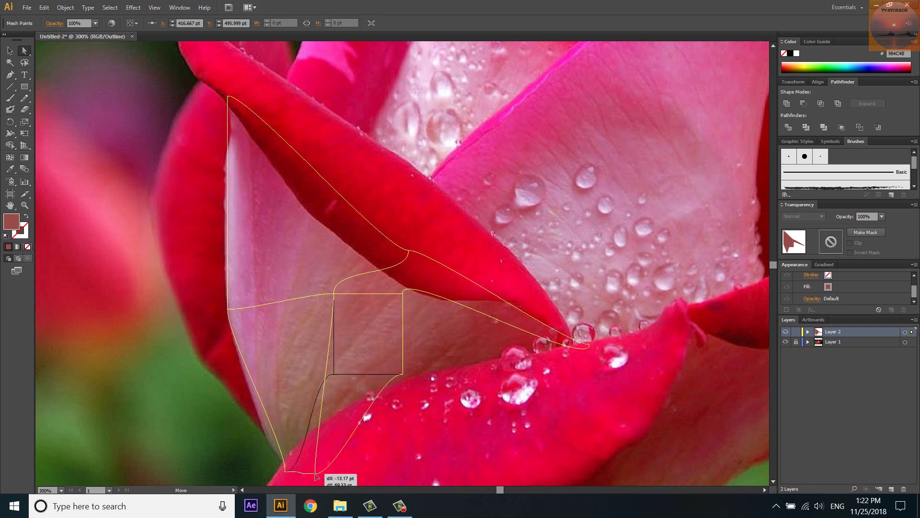
{"action": "left_click_drag", "start_coordinate": [403, 374], "coordinate": [365, 421]}
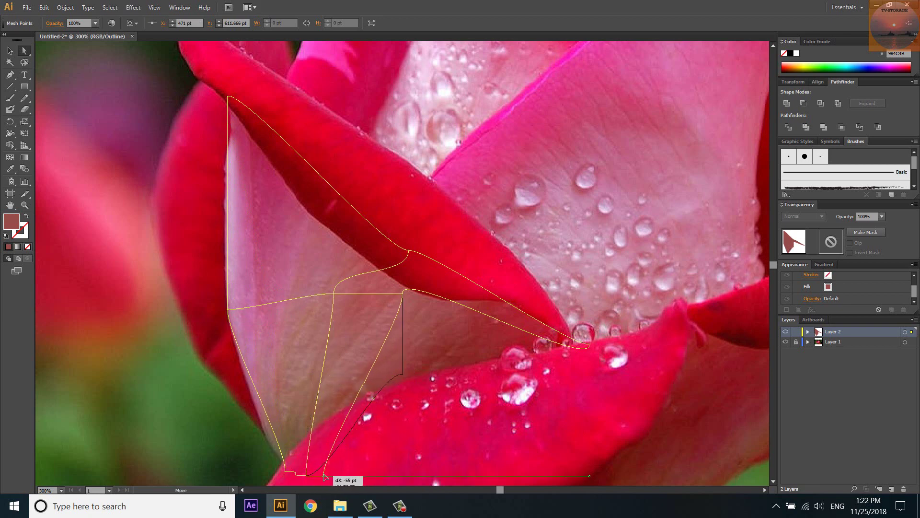
{"action": "left_click_drag", "start_coordinate": [405, 302], "coordinate": [420, 389]}
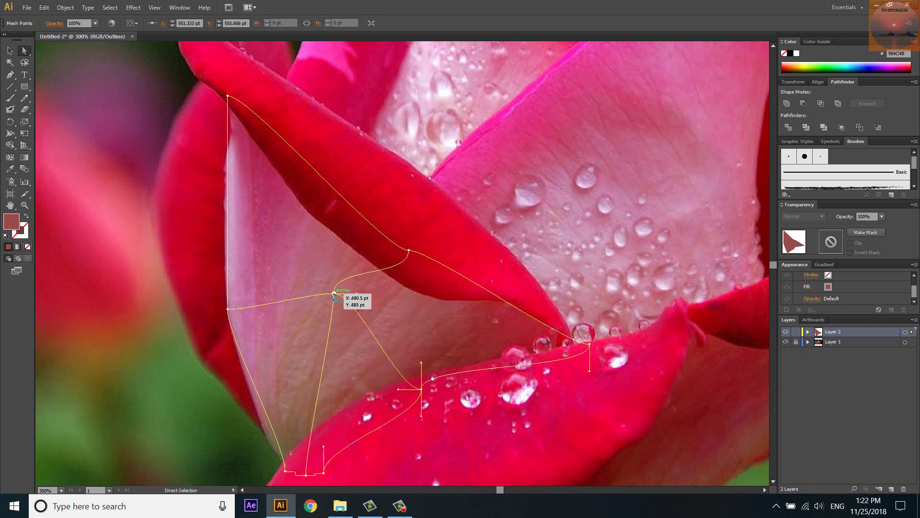
{"action": "mouse_move", "coordinate": [334, 294]}
{"action": "left_mouse_down"}
{"action": "mouse_move", "coordinate": [345, 341]}
{"action": "mouse_move", "coordinate": [330, 365]}
{"action": "left_mouse_up"}
{"action": "left_click_drag", "start_coordinate": [408, 251], "coordinate": [421, 259]}
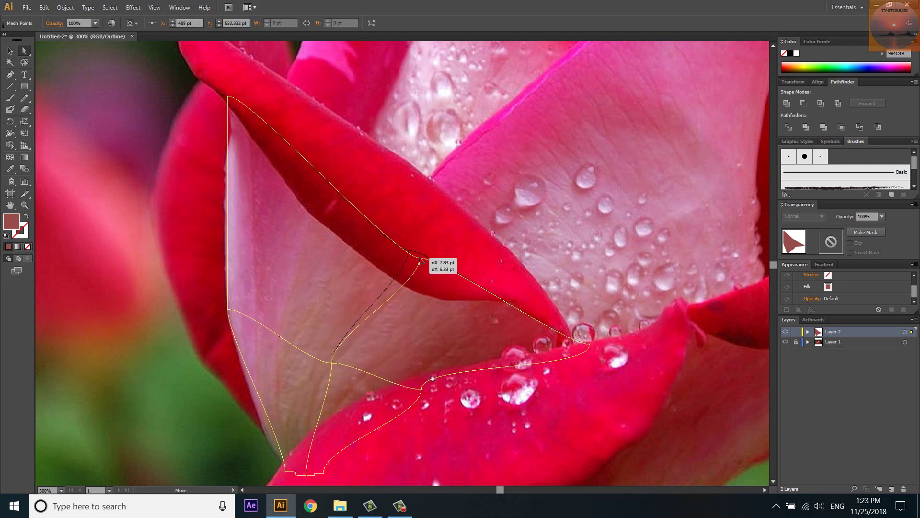
Reshape the curve of the mesh's bottom edge near its lower tip.
{"action": "scroll", "coordinate": [353, 375], "scroll_direction": "up", "scroll_amount": 1}
{"action": "scroll", "coordinate": [365, 308], "scroll_direction": "up", "scroll_amount": 2}
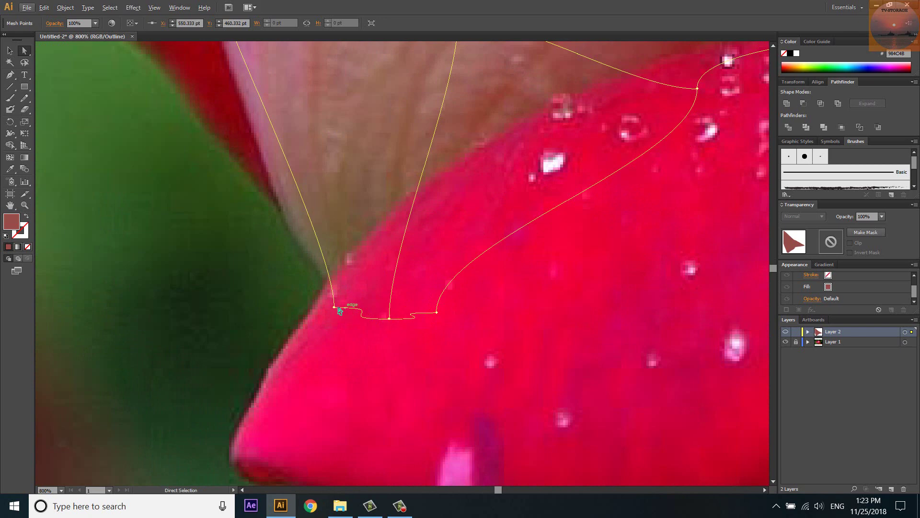
{"action": "left_click_drag", "start_coordinate": [339, 311], "coordinate": [389, 318]}
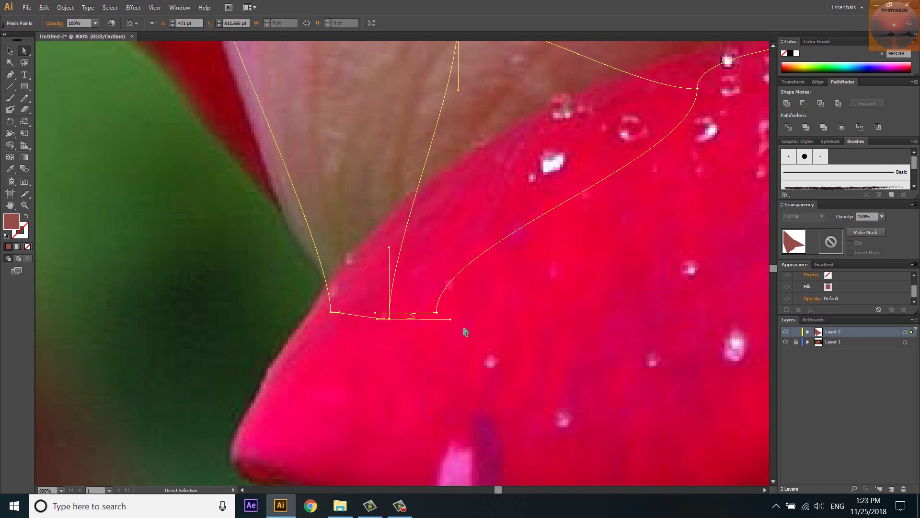
{"action": "left_click_drag", "start_coordinate": [451, 319], "coordinate": [426, 318]}
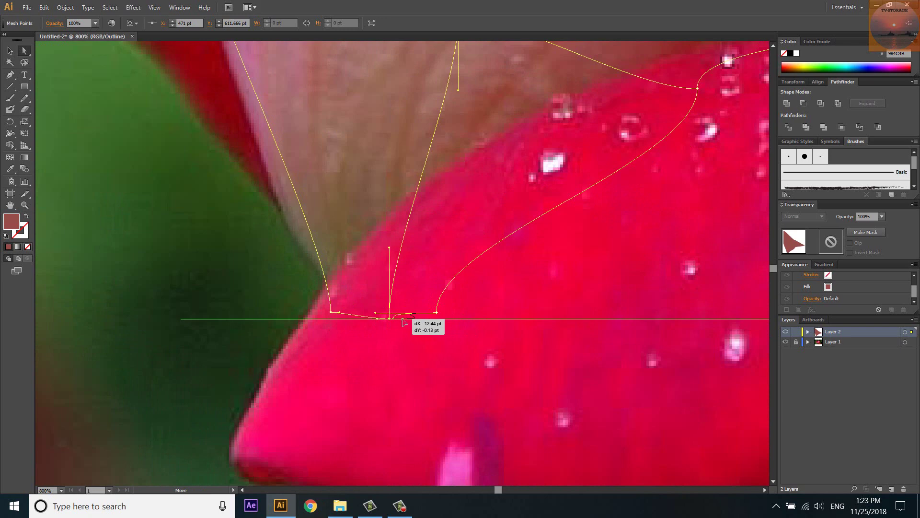
{"action": "left_click", "coordinate": [437, 313]}
{"action": "scroll", "coordinate": [386, 352], "scroll_direction": "down", "scroll_amount": 1, "text": "alt"}
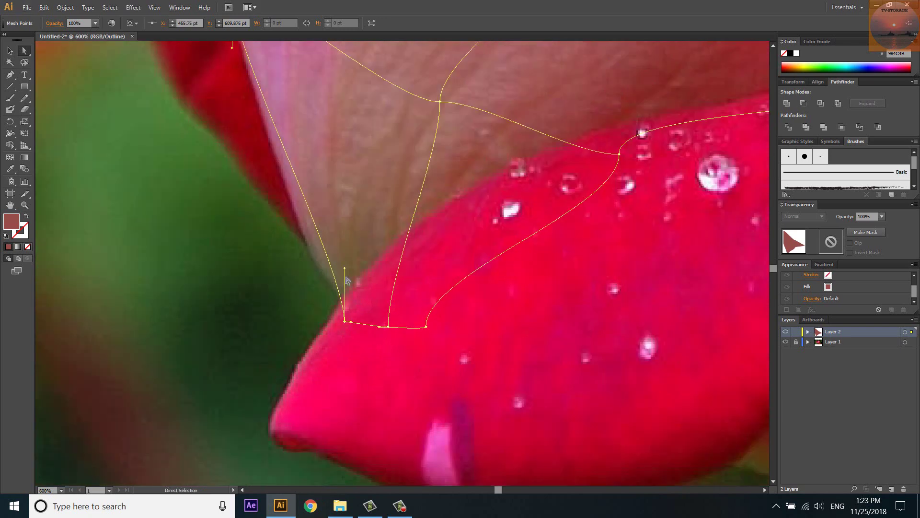
Bend the left edge curve along the petal and smooth the bottom curves against the red rim.
{"action": "mouse_move", "coordinate": [337, 271]}
{"action": "left_mouse_down"}
{"action": "mouse_move", "coordinate": [314, 274]}
{"action": "mouse_move", "coordinate": [316, 256]}
{"action": "left_mouse_up"}
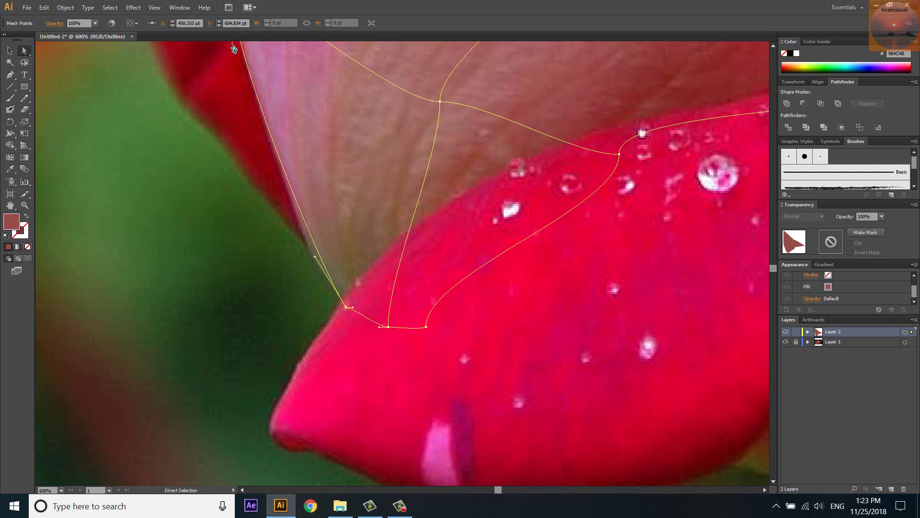
{"action": "left_click_drag", "start_coordinate": [234, 48], "coordinate": [256, 122]}
{"action": "left_click_drag", "start_coordinate": [315, 260], "coordinate": [317, 273]}
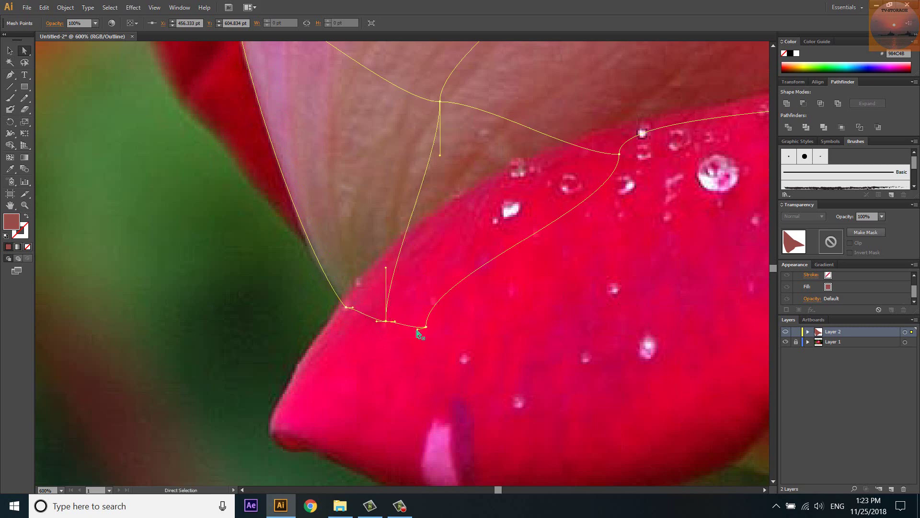
{"action": "left_click_drag", "start_coordinate": [426, 326], "coordinate": [426, 303]}
{"action": "left_click_drag", "start_coordinate": [422, 263], "coordinate": [446, 269]}
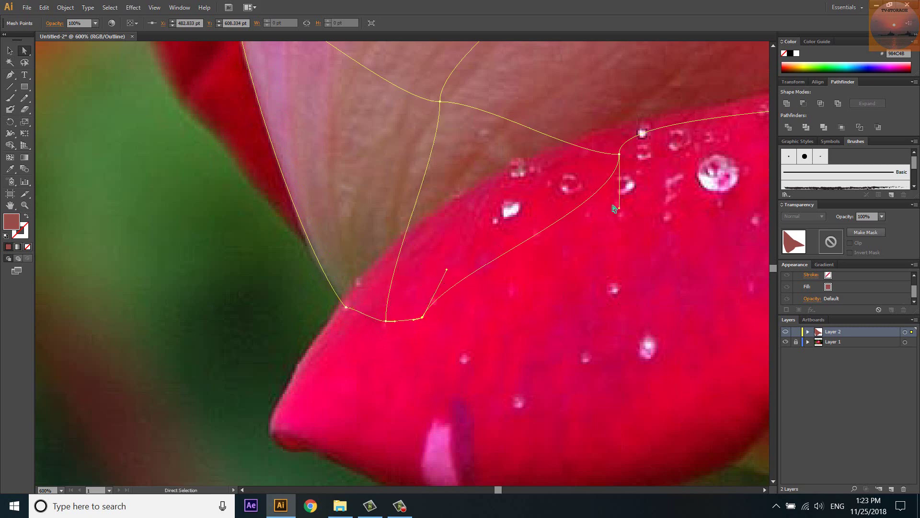
{"action": "left_click_drag", "start_coordinate": [619, 207], "coordinate": [571, 178]}
{"action": "scroll", "coordinate": [443, 234], "scroll_direction": "down", "scroll_amount": 2}
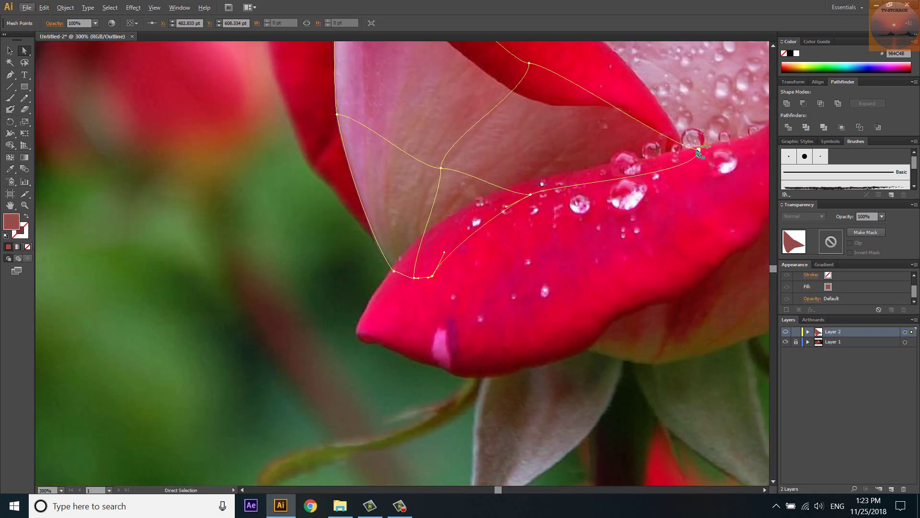
Move the right-end and central mesh points and rotate their curves to redirect the mesh lines.
{"action": "left_click_drag", "start_coordinate": [698, 150], "coordinate": [699, 150]}
{"action": "left_click", "coordinate": [441, 167]}
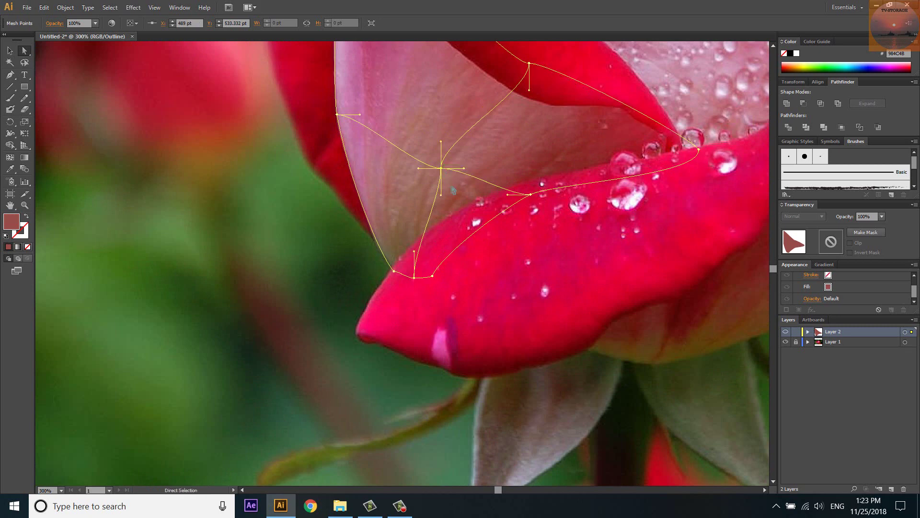
{"action": "left_click_drag", "start_coordinate": [442, 195], "coordinate": [534, 69]}
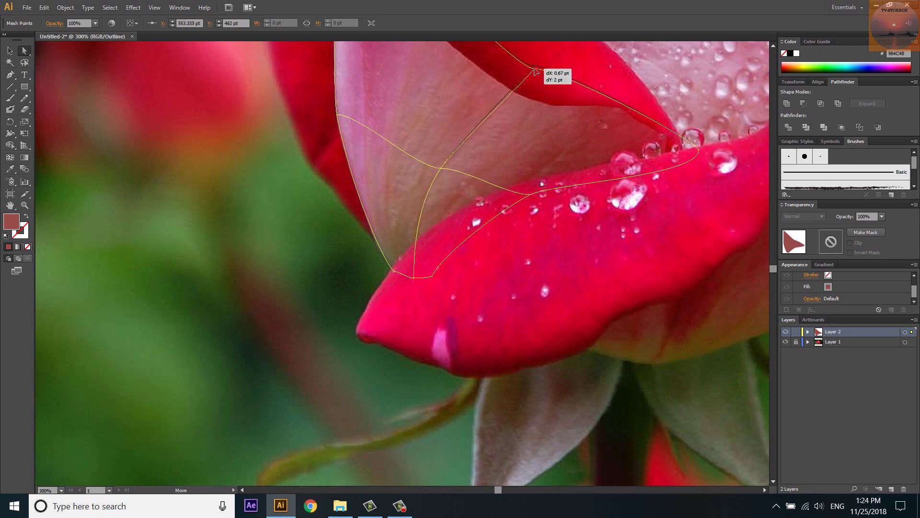
{"action": "left_click_drag", "start_coordinate": [466, 170], "coordinate": [445, 166]}
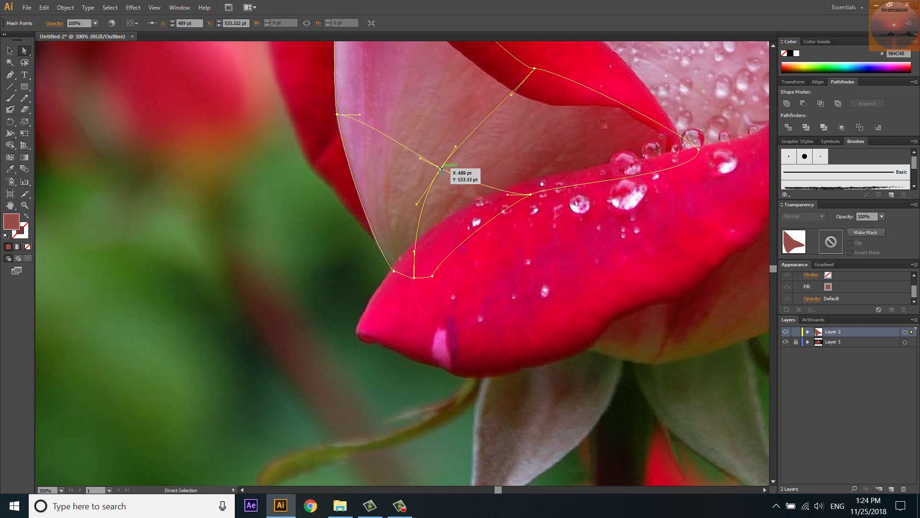
{"action": "left_click_drag", "start_coordinate": [405, 223], "coordinate": [415, 218]}
{"action": "left_click_drag", "start_coordinate": [414, 277], "coordinate": [419, 277]}
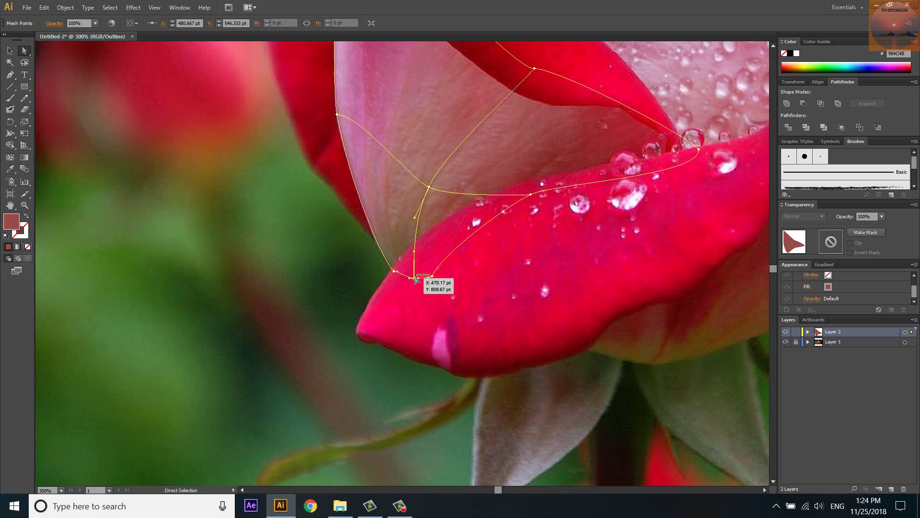
Bend the left-edge mesh curve along the petal and pin the right-tip and top-corner points.
{"action": "left_click", "coordinate": [337, 115]}
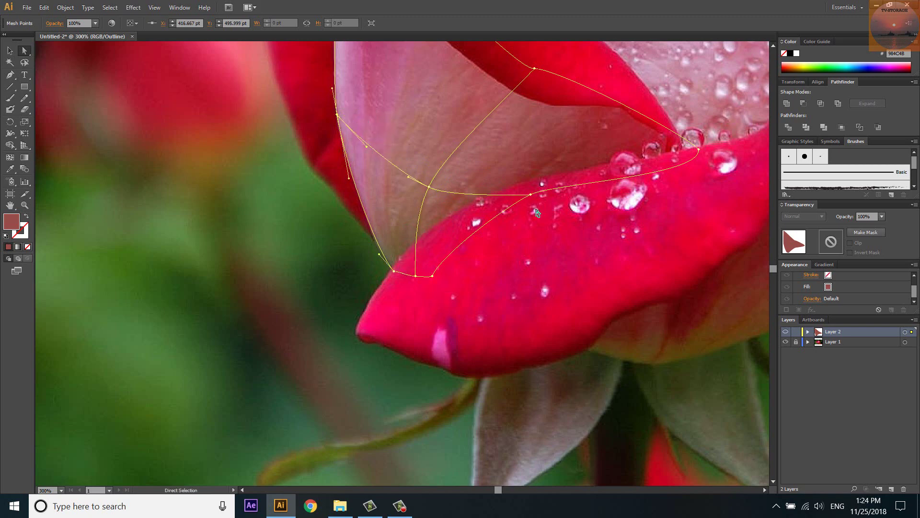
{"action": "scroll", "coordinate": [337, 115], "scroll_direction": "down", "scroll_amount": 3}
{"action": "scroll", "coordinate": [378, 126], "scroll_direction": "up", "scroll_amount": 6}
{"action": "scroll", "coordinate": [382, 129], "scroll_direction": "up", "scroll_amount": 2}
{"action": "scroll", "coordinate": [338, 137], "scroll_direction": "down", "scroll_amount": 3}
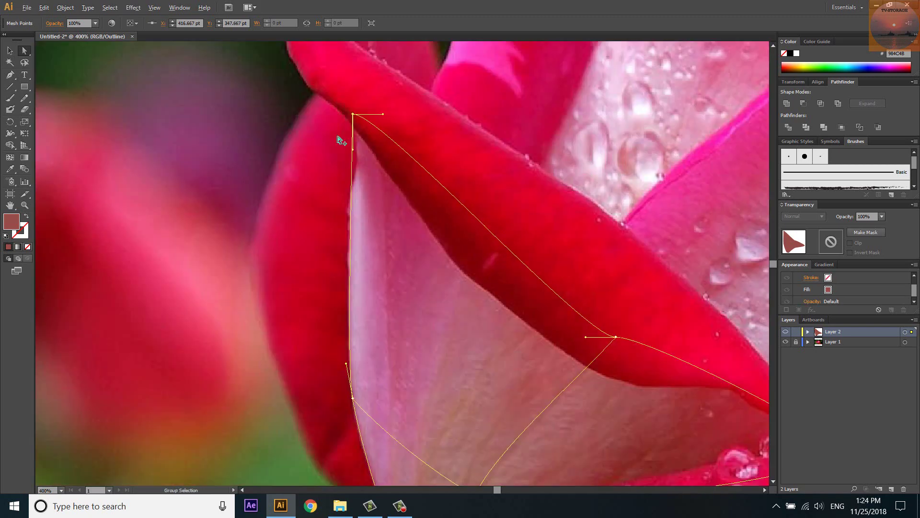
{"action": "scroll", "coordinate": [486, 241], "scroll_direction": "down", "scroll_amount": 2}
{"action": "scroll", "coordinate": [476, 242], "scroll_direction": "up", "scroll_amount": 3}
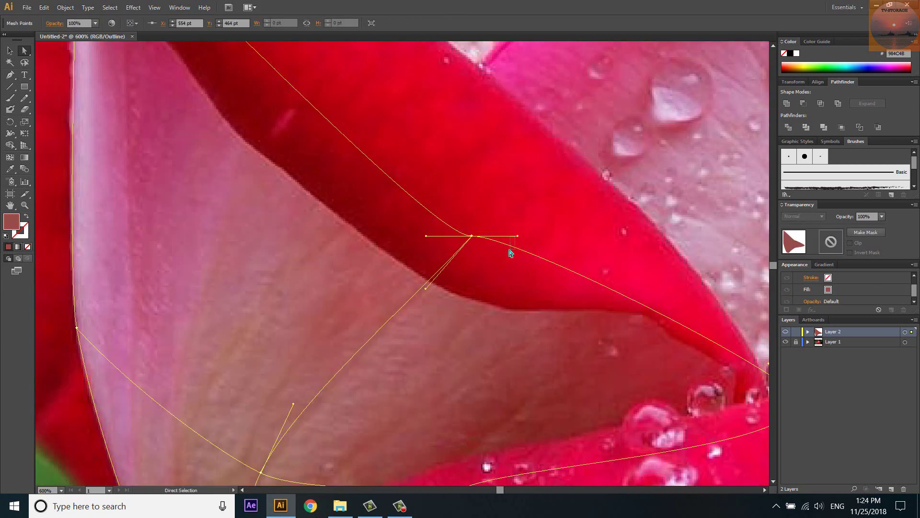
{"action": "left_click_drag", "start_coordinate": [520, 236], "coordinate": [509, 254]}
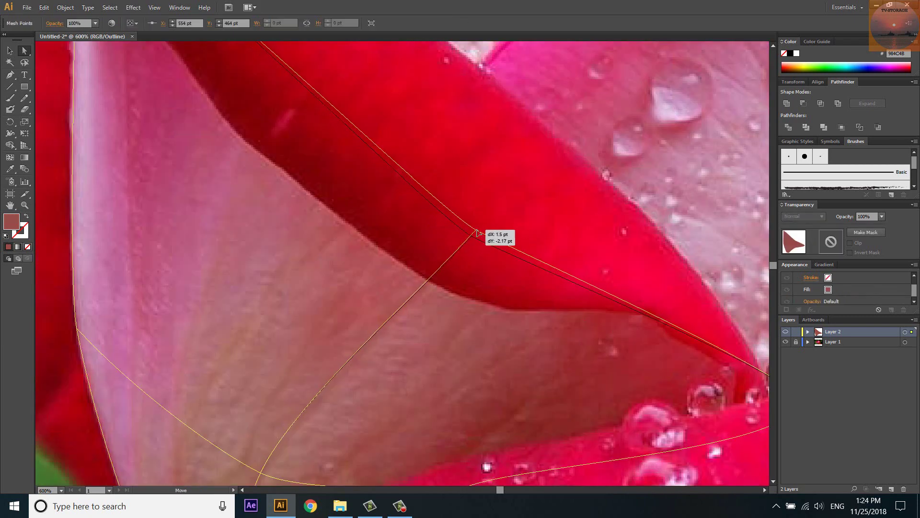
{"action": "scroll", "coordinate": [444, 222], "scroll_direction": "down", "scroll_amount": 2}
{"action": "left_click", "coordinate": [622, 309]}
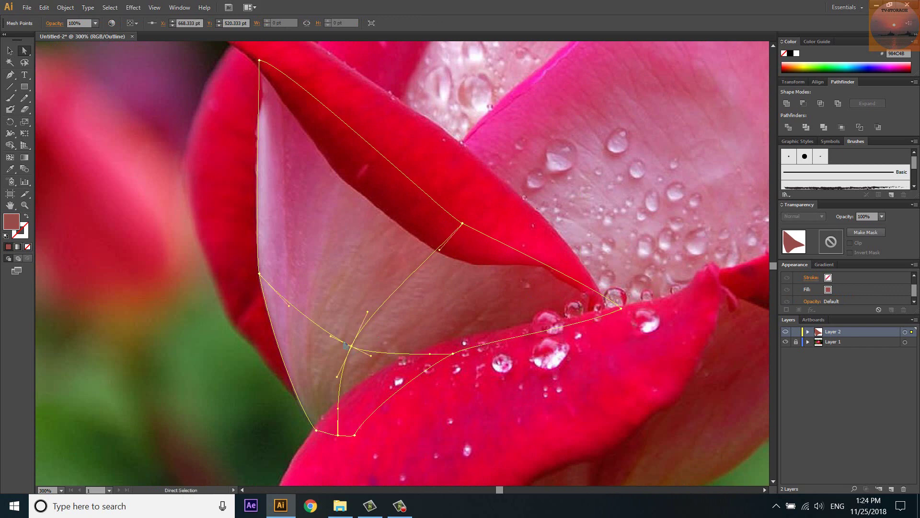
{"action": "scroll", "coordinate": [267, 235], "scroll_direction": "down", "scroll_amount": 2}
{"action": "scroll", "coordinate": [275, 150], "scroll_direction": "up", "scroll_amount": 4}
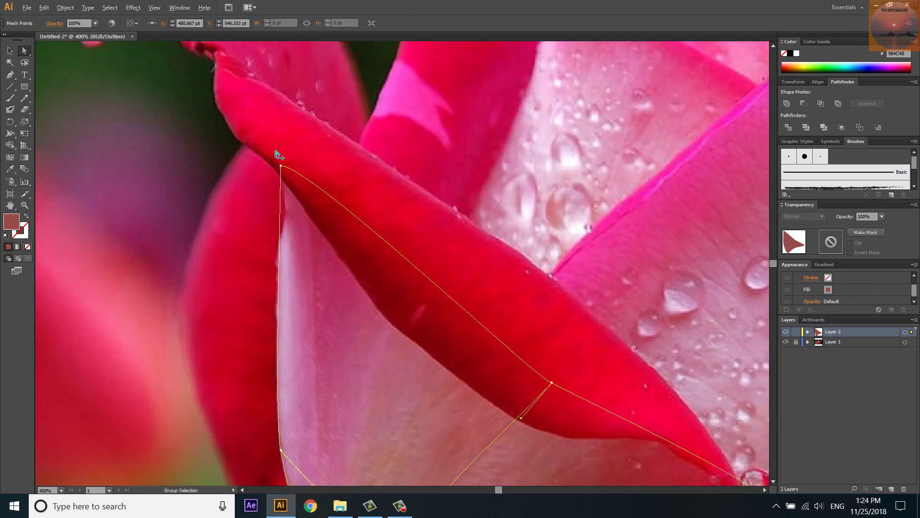
{"action": "left_click", "coordinate": [285, 172]}
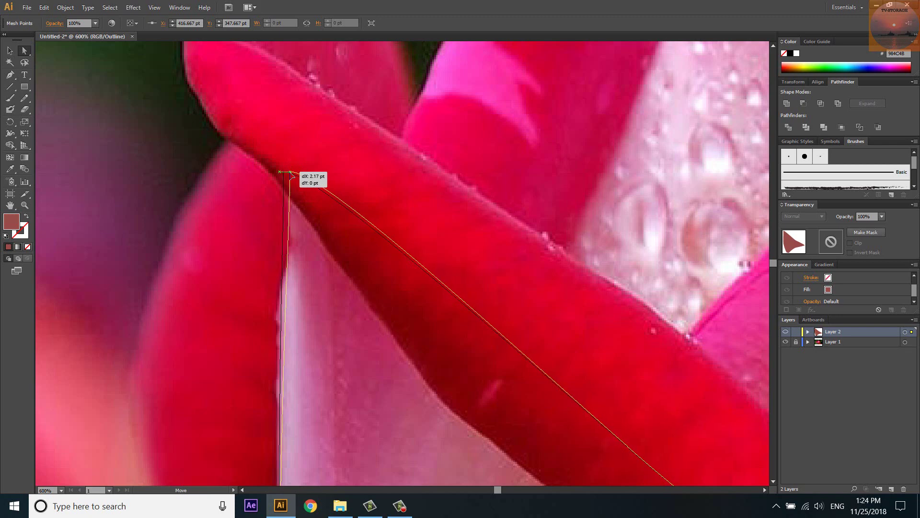
{"action": "key", "text": "u"}
{"action": "scroll", "coordinate": [287, 175], "scroll_direction": "down", "scroll_amount": 1}
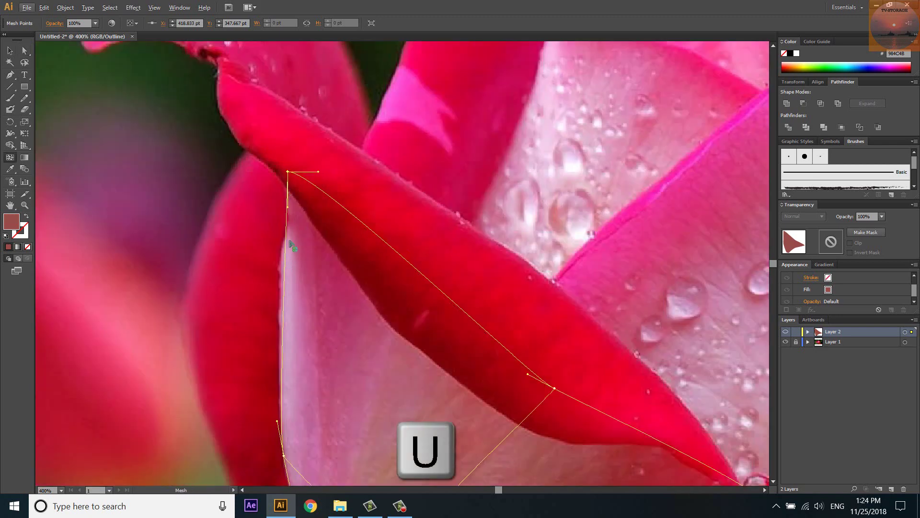
Add a mesh point on the petal's left edge and curve that edge to hug the outline.
{"action": "left_click", "coordinate": [286, 263]}
{"action": "left_click_drag", "start_coordinate": [286, 263], "coordinate": [281, 257]}
{"action": "scroll", "coordinate": [287, 224], "scroll_direction": "up", "scroll_amount": 2}
{"action": "left_click_drag", "start_coordinate": [288, 148], "coordinate": [285, 195]}
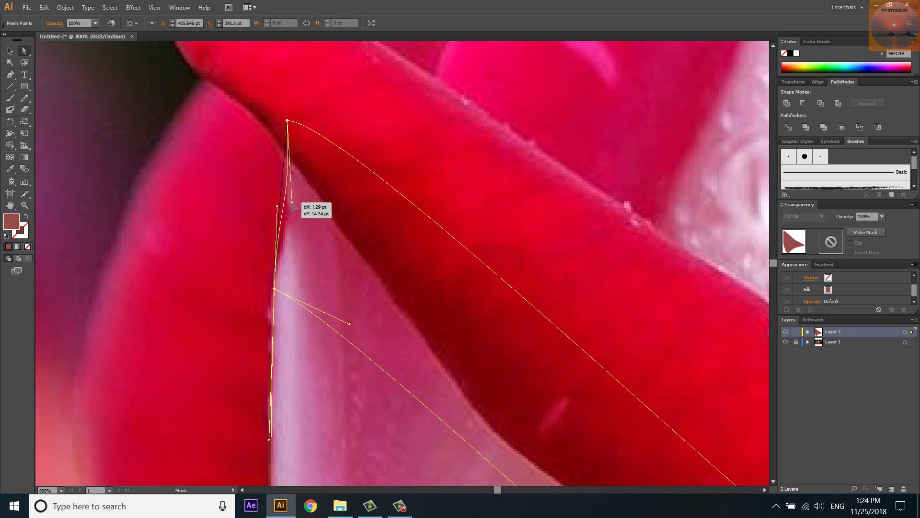
{"action": "scroll", "coordinate": [285, 196], "scroll_direction": "down", "scroll_amount": 2}
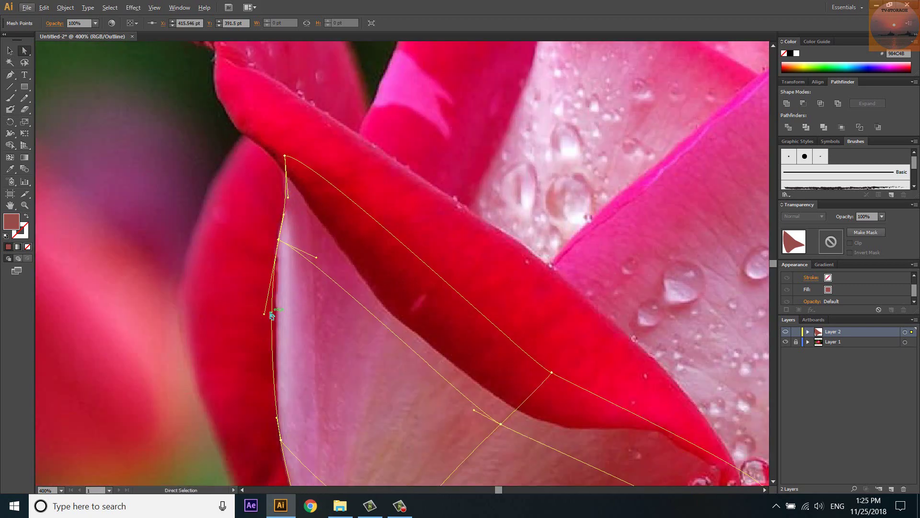
{"action": "left_click_drag", "start_coordinate": [266, 318], "coordinate": [290, 290]}
Reposition an inner mesh point and realign its curves with the petal.
{"action": "scroll", "coordinate": [285, 202], "scroll_direction": "down", "scroll_amount": 2}
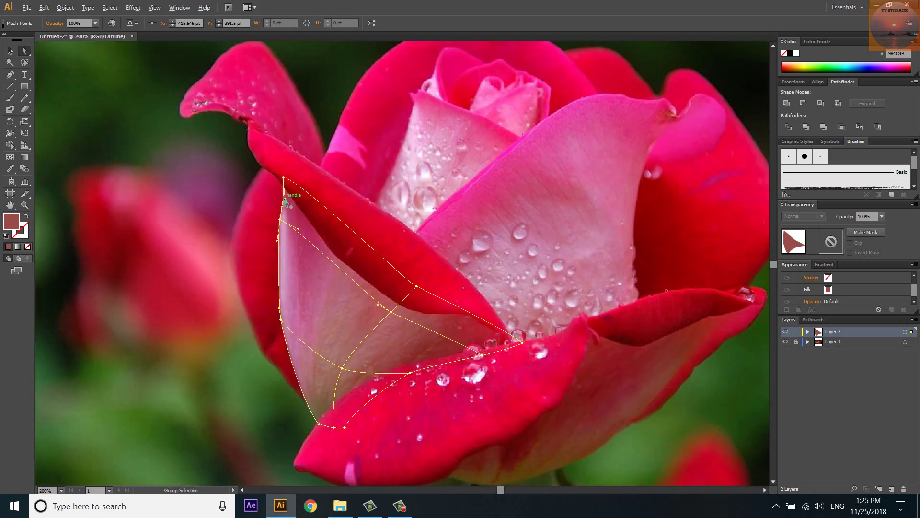
{"action": "scroll", "coordinate": [296, 340], "scroll_direction": "up", "scroll_amount": 4}
{"action": "scroll", "coordinate": [419, 274], "scroll_direction": "down", "scroll_amount": 2}
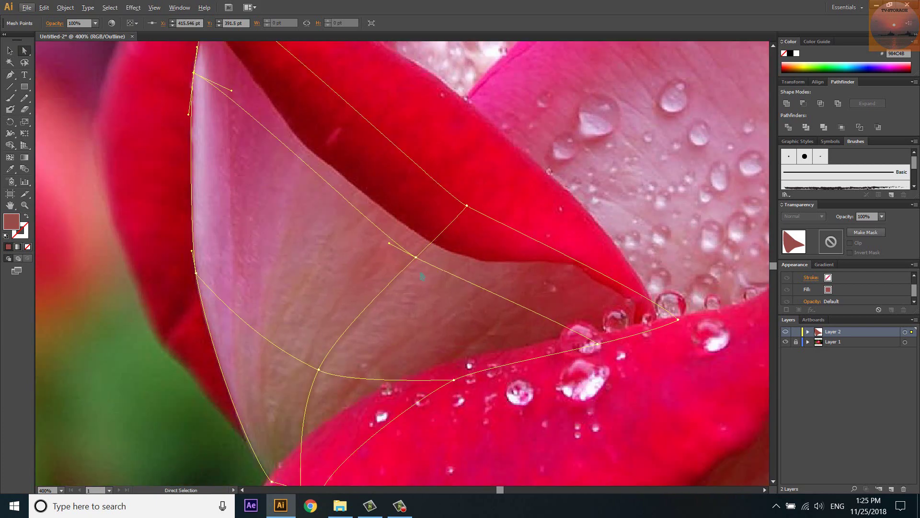
{"action": "left_click_drag", "start_coordinate": [416, 257], "coordinate": [402, 272]}
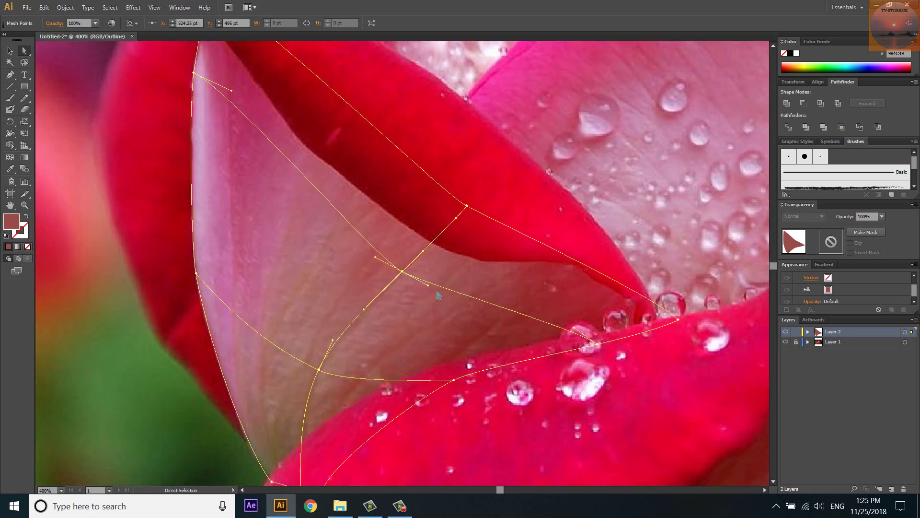
{"action": "left_click_drag", "start_coordinate": [575, 330], "coordinate": [500, 331]}
{"action": "left_click_drag", "start_coordinate": [232, 90], "coordinate": [223, 126]}
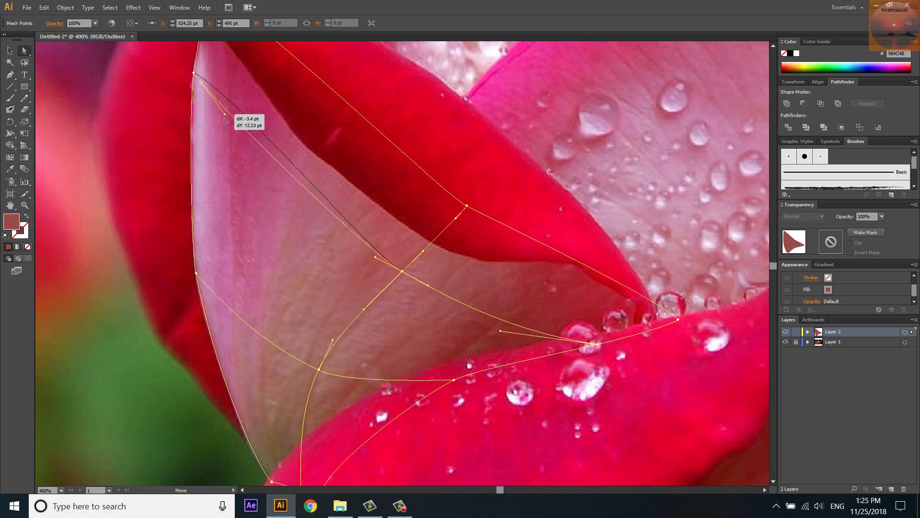
Add a mesh line near the petal's upper left and nudge its point toward the petal top.
{"action": "key", "text": "u"}
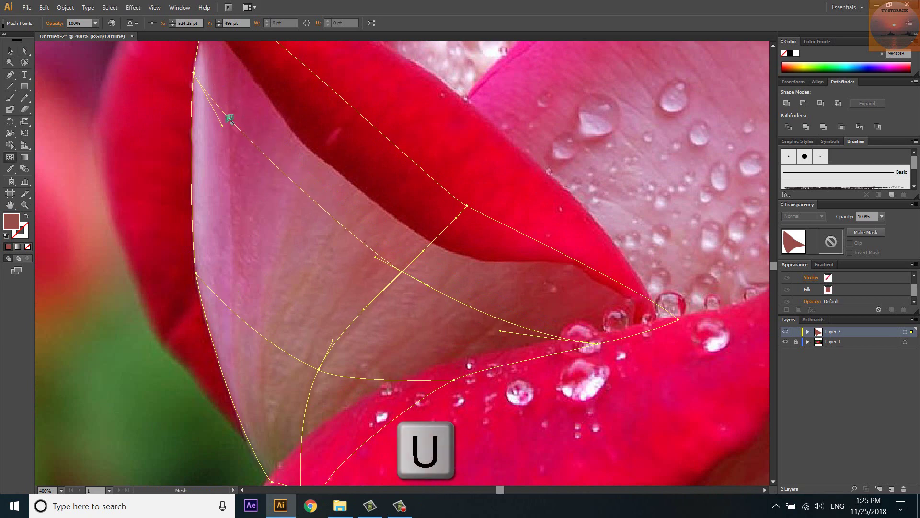
{"action": "left_click", "coordinate": [227, 116]}
{"action": "left_click_drag", "start_coordinate": [241, 110], "coordinate": [265, 237]}
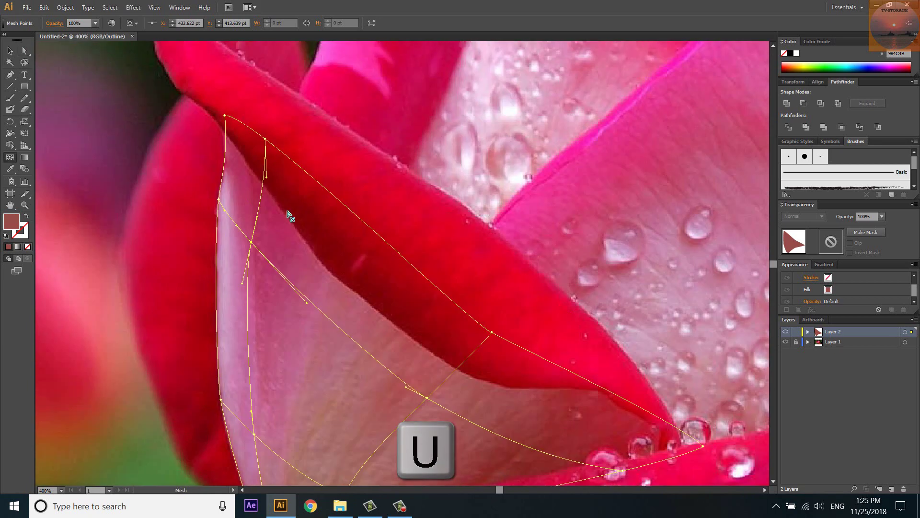
{"action": "left_click_drag", "start_coordinate": [266, 142], "coordinate": [246, 127]}
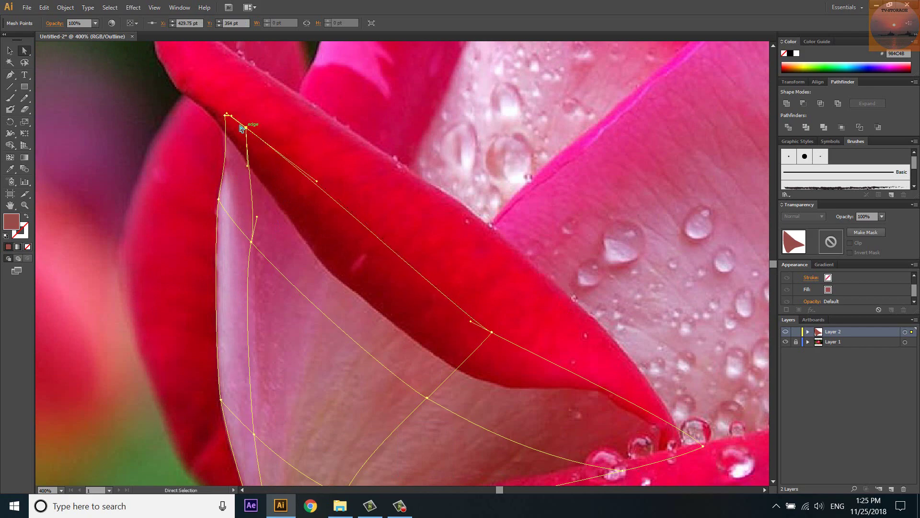
{"action": "scroll", "coordinate": [239, 118], "scroll_direction": "up", "scroll_amount": 3}
{"action": "mouse_move", "coordinate": [206, 101]}
{"action": "left_mouse_down"}
{"action": "mouse_move", "coordinate": [263, 134]}
{"action": "mouse_move", "coordinate": [236, 124]}
{"action": "left_mouse_up"}
Adjust the curve of the lower-left mesh line.
{"action": "scroll", "coordinate": [237, 123], "scroll_direction": "down", "scroll_amount": 1}
{"action": "scroll", "coordinate": [283, 301], "scroll_direction": "down", "scroll_amount": 2}
{"action": "scroll", "coordinate": [283, 301], "scroll_direction": "down", "scroll_amount": 1}
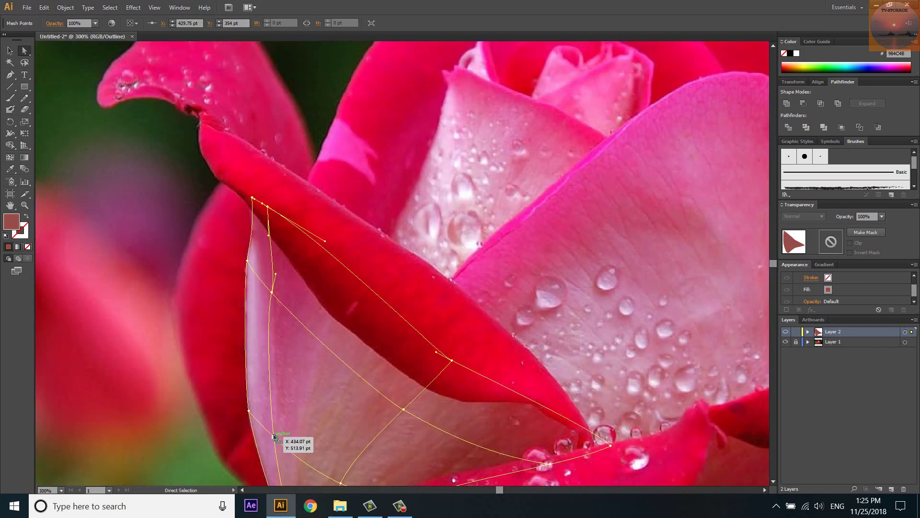
{"action": "left_click_drag", "start_coordinate": [264, 325], "coordinate": [276, 331]}
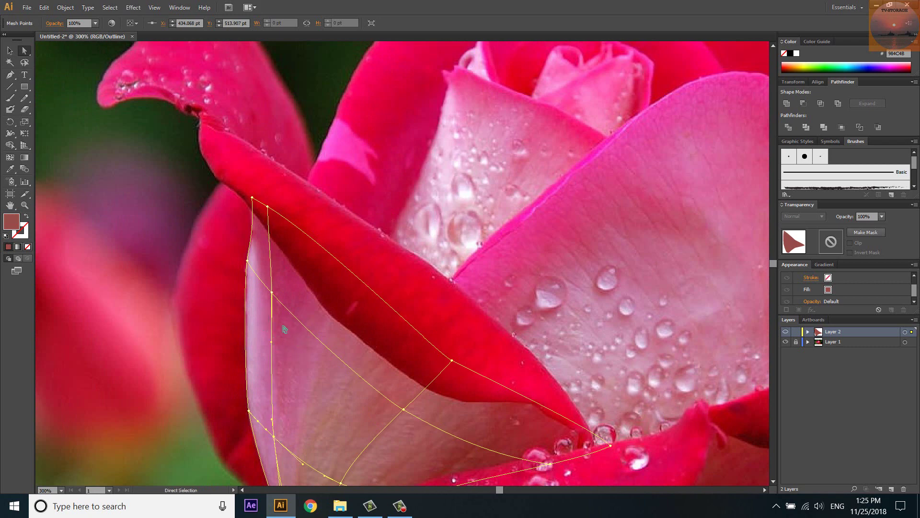
{"action": "scroll", "coordinate": [276, 331], "scroll_direction": "down", "scroll_amount": 2}
{"action": "scroll", "coordinate": [269, 311], "scroll_direction": "up", "scroll_amount": 2}
{"action": "scroll", "coordinate": [270, 311], "scroll_direction": "up", "scroll_amount": 2}
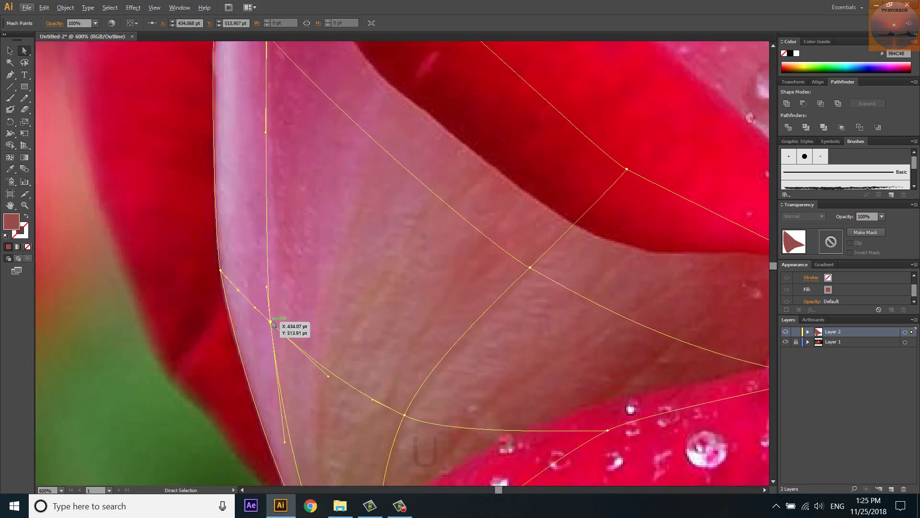
Add another mesh line near the left edge and align its bottom point with the petal base.
{"action": "key", "text": "u"}
{"action": "left_click", "coordinate": [282, 330]}
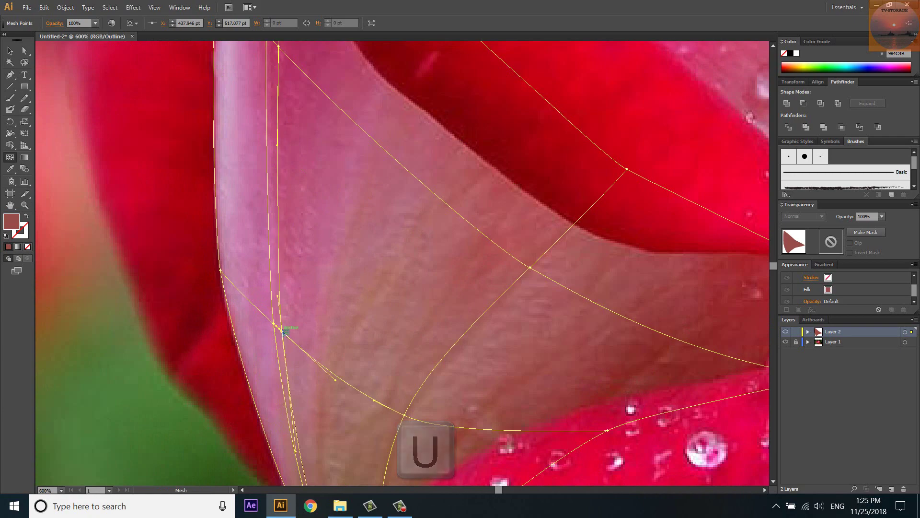
{"action": "scroll", "coordinate": [282, 331], "scroll_direction": "down", "scroll_amount": 2}
{"action": "scroll", "coordinate": [302, 446], "scroll_direction": "up", "scroll_amount": 3}
{"action": "scroll", "coordinate": [302, 447], "scroll_direction": "up", "scroll_amount": 2}
{"action": "scroll", "coordinate": [278, 412], "scroll_direction": "up", "scroll_amount": 2}
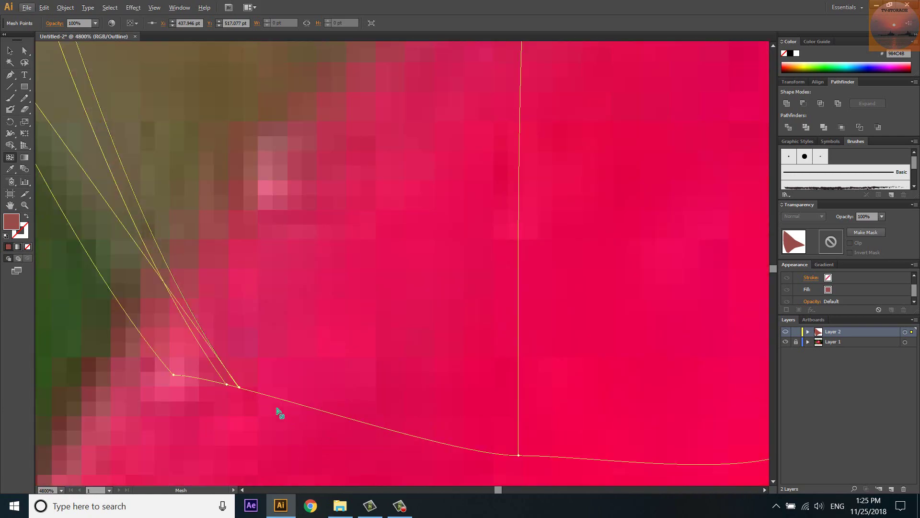
{"action": "left_click_drag", "start_coordinate": [240, 389], "coordinate": [275, 399]}
{"action": "scroll", "coordinate": [318, 417], "scroll_direction": "down", "scroll_amount": 3}
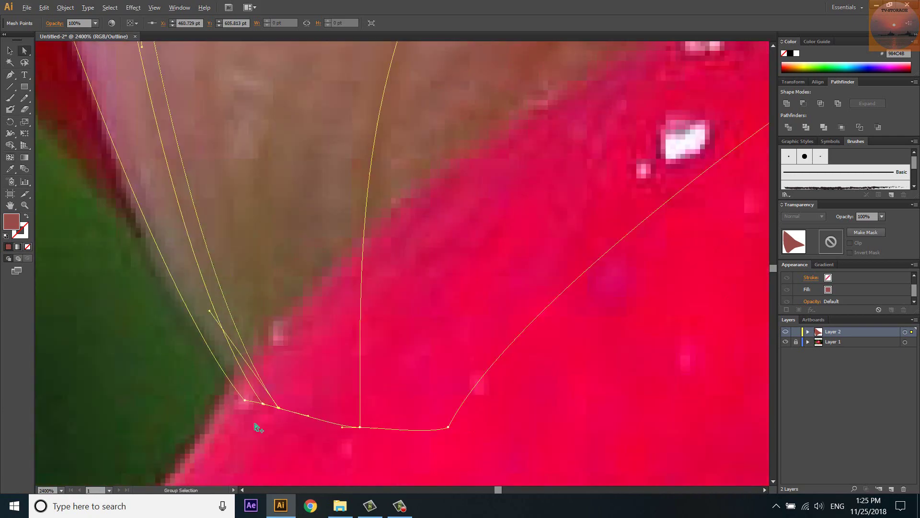
{"action": "scroll", "coordinate": [254, 399], "scroll_direction": "down", "scroll_amount": 2}
{"action": "scroll", "coordinate": [254, 399], "scroll_direction": "down", "scroll_amount": 2}
{"action": "scroll", "coordinate": [365, 300], "scroll_direction": "up", "scroll_amount": 2}
{"action": "scroll", "coordinate": [411, 346], "scroll_direction": "down", "scroll_amount": 1}
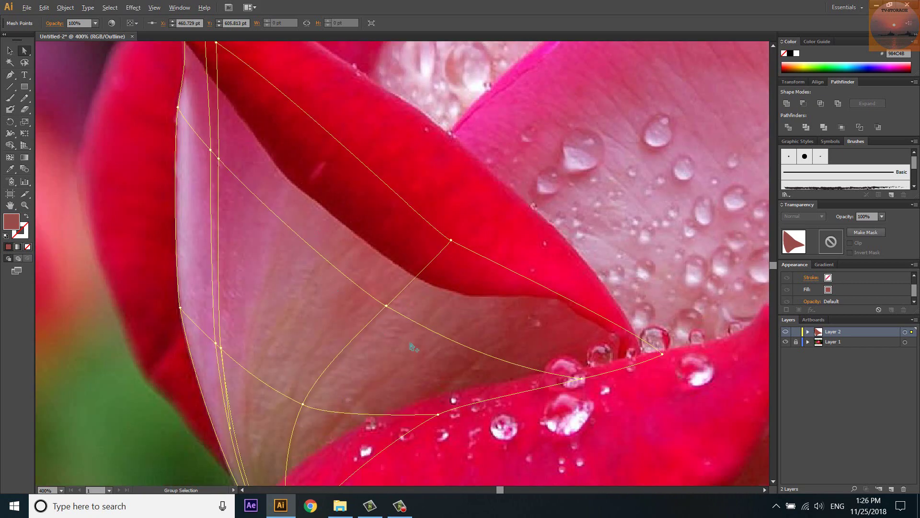
{"action": "key", "text": "XF86AudioLowerVolume"}
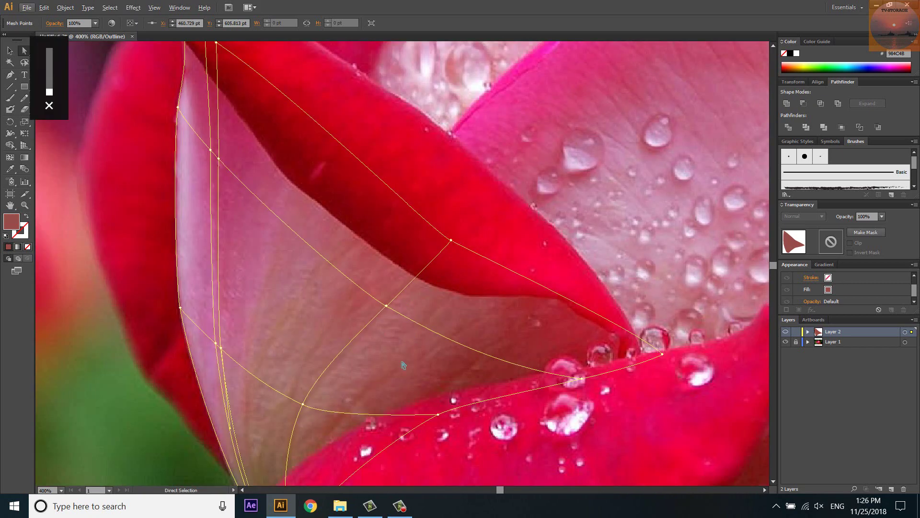
{"action": "scroll", "coordinate": [402, 364], "scroll_direction": "down", "scroll_amount": 1}
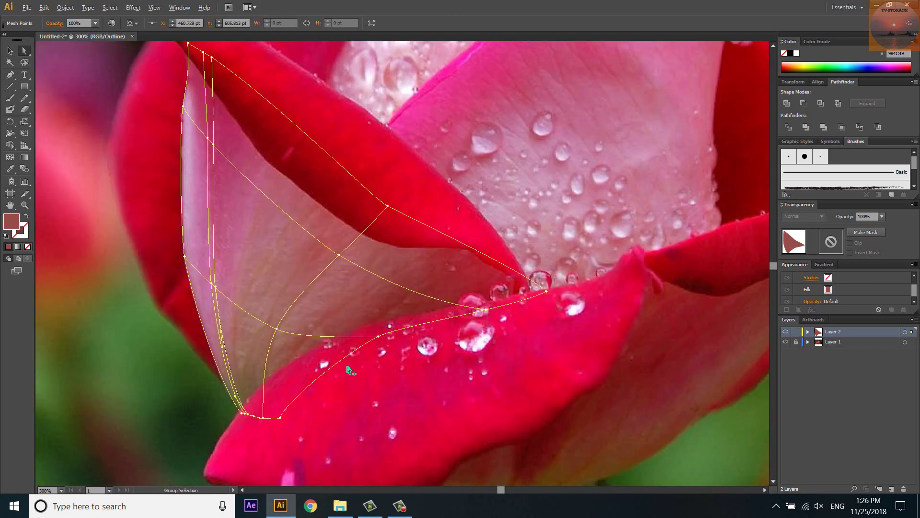
{"action": "scroll", "coordinate": [347, 366], "scroll_direction": "up", "scroll_amount": 1}
Move the new vertical mesh line's top onto the petal edge and reposition its point.
{"action": "key", "text": "u"}
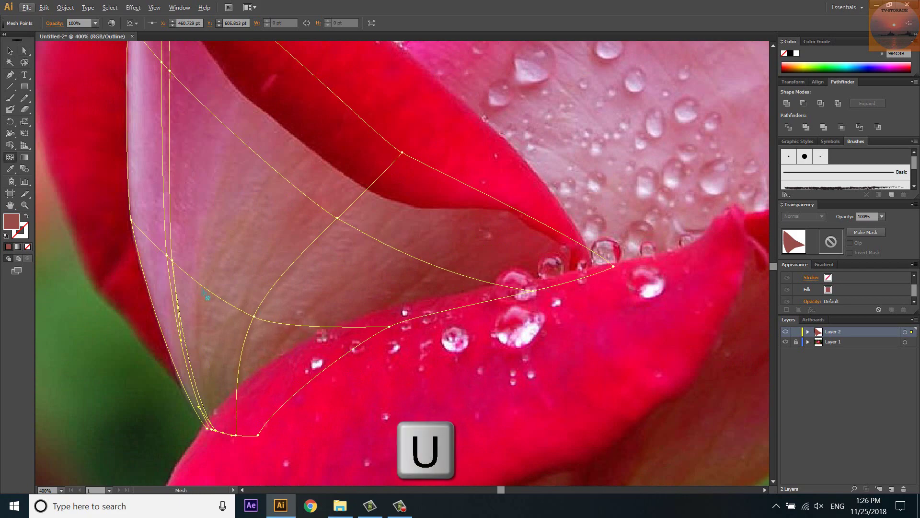
{"action": "scroll", "coordinate": [204, 283], "scroll_direction": "down", "scroll_amount": 1}
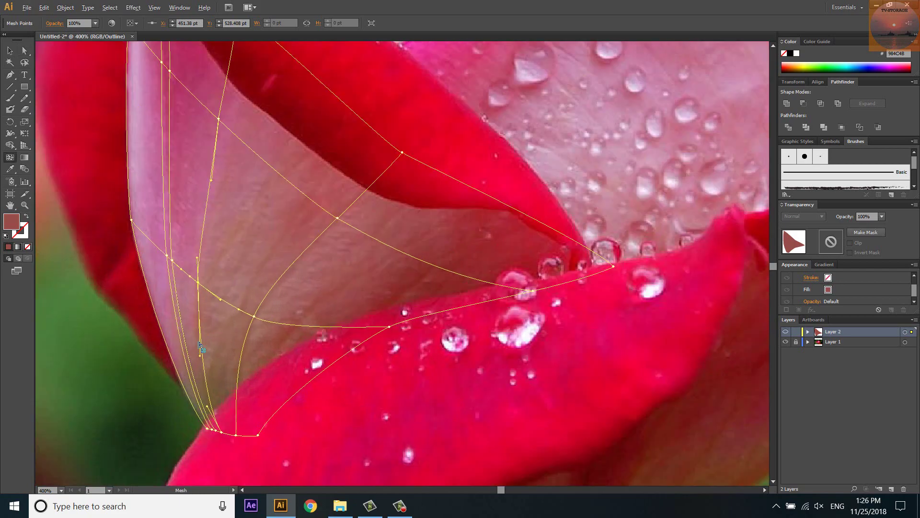
{"action": "scroll", "coordinate": [206, 136], "scroll_direction": "up", "scroll_amount": 2}
{"action": "left_click_drag", "start_coordinate": [246, 49], "coordinate": [258, 58]}
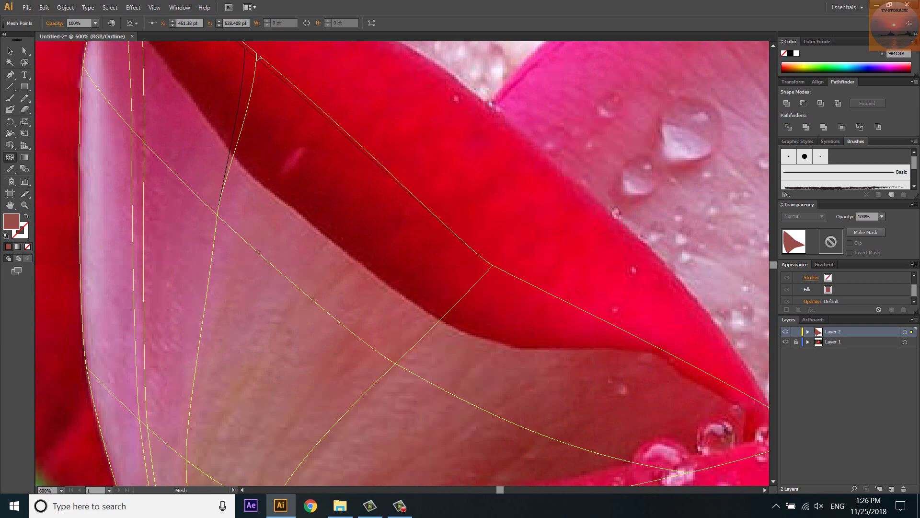
{"action": "left_click_drag", "start_coordinate": [219, 214], "coordinate": [222, 295]}
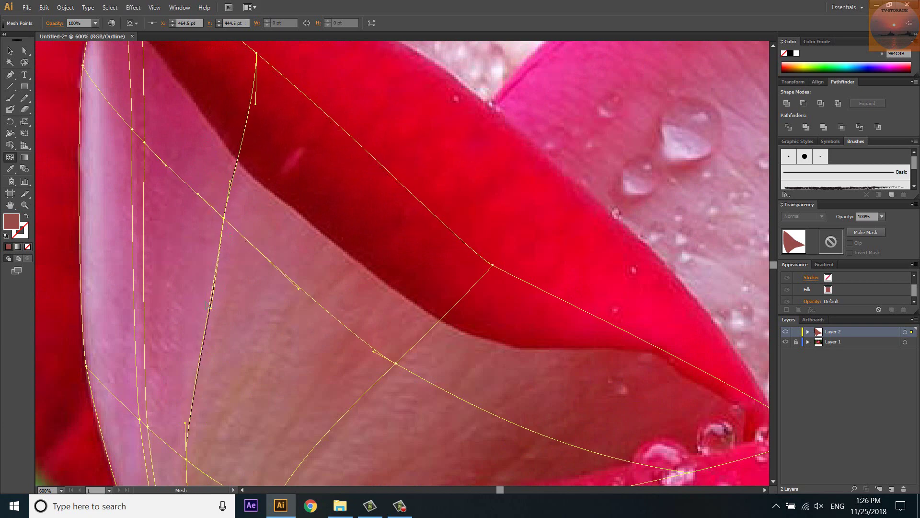
{"action": "scroll", "coordinate": [207, 299], "scroll_direction": "down", "scroll_amount": 2}
Add two more mesh lines crossing the upper petal.
{"action": "key", "text": "u"}
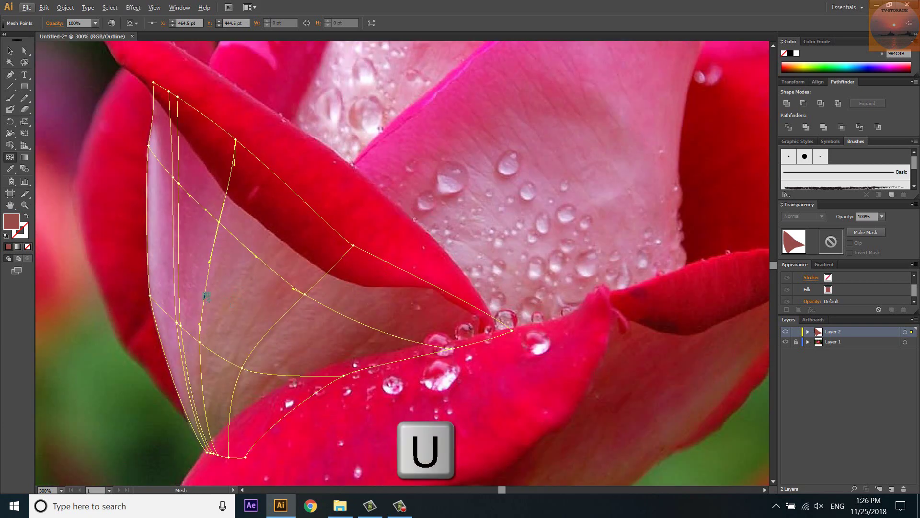
{"action": "left_click", "coordinate": [304, 349]}
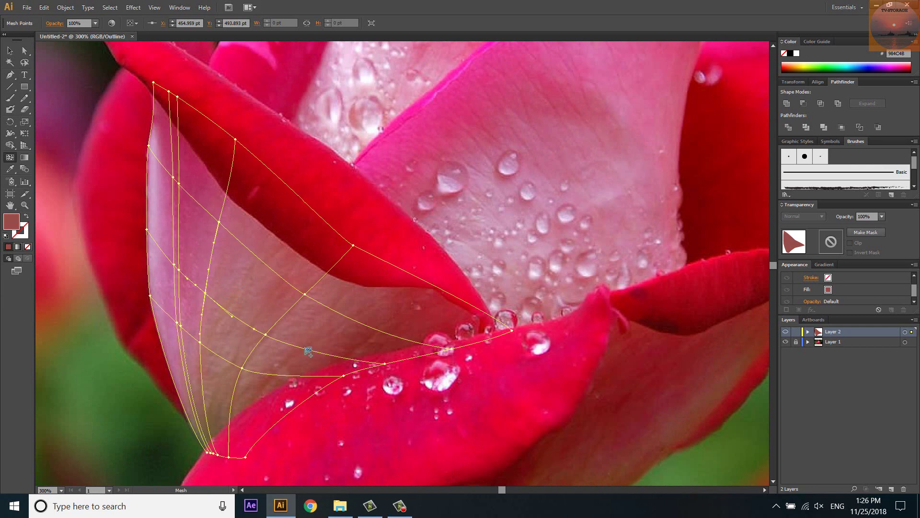
{"action": "left_click", "coordinate": [292, 375]}
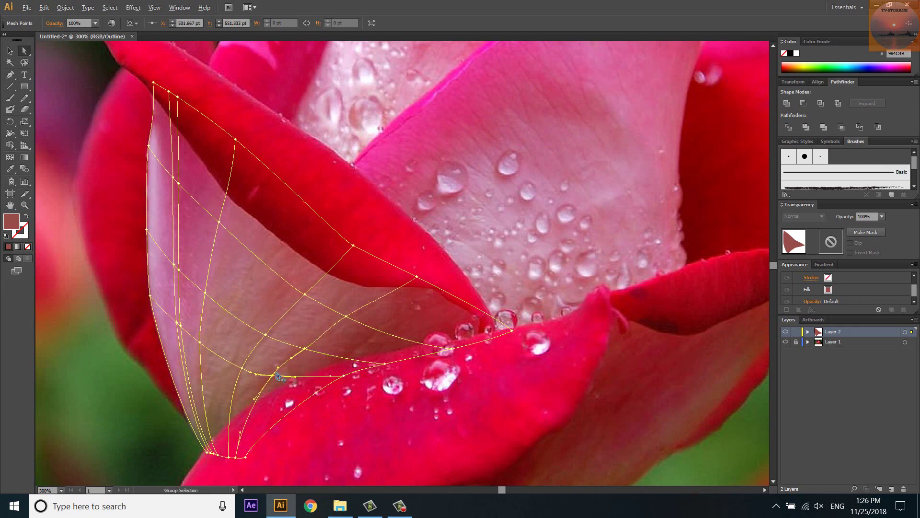
{"action": "scroll", "coordinate": [282, 378], "scroll_direction": "up", "scroll_amount": 3}
Nudge several mesh points onto the pale petal's edge.
{"action": "left_click_drag", "start_coordinate": [282, 354], "coordinate": [304, 346]}
{"action": "left_click", "coordinate": [463, 218]}
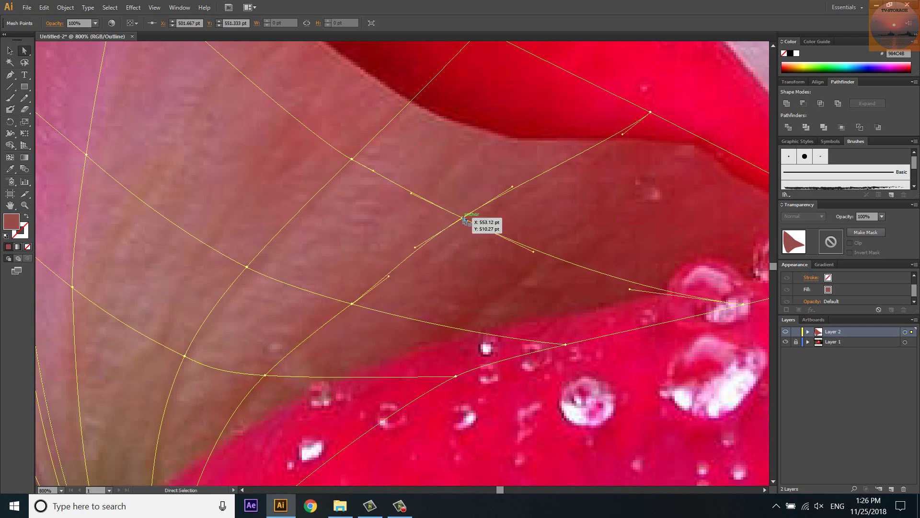
{"action": "left_click_drag", "start_coordinate": [463, 218], "coordinate": [474, 224]}
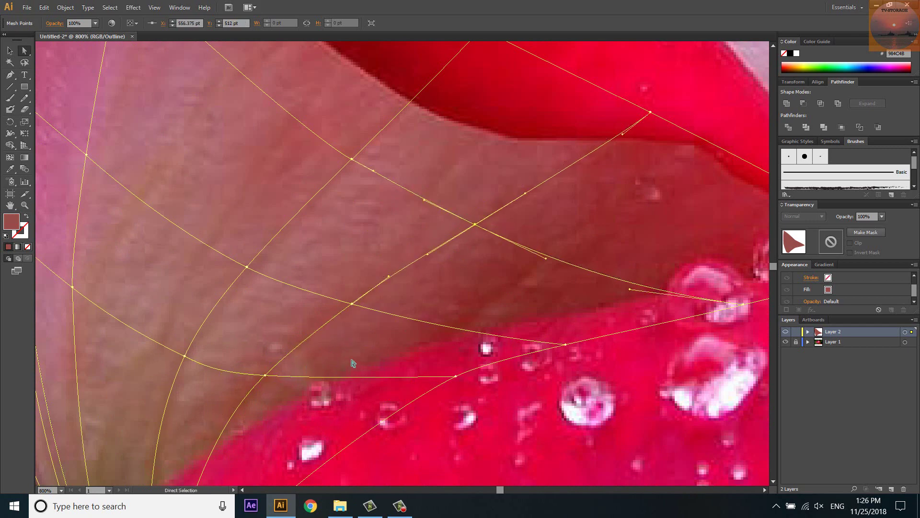
{"action": "scroll", "coordinate": [211, 255], "scroll_direction": "down", "scroll_amount": 2}
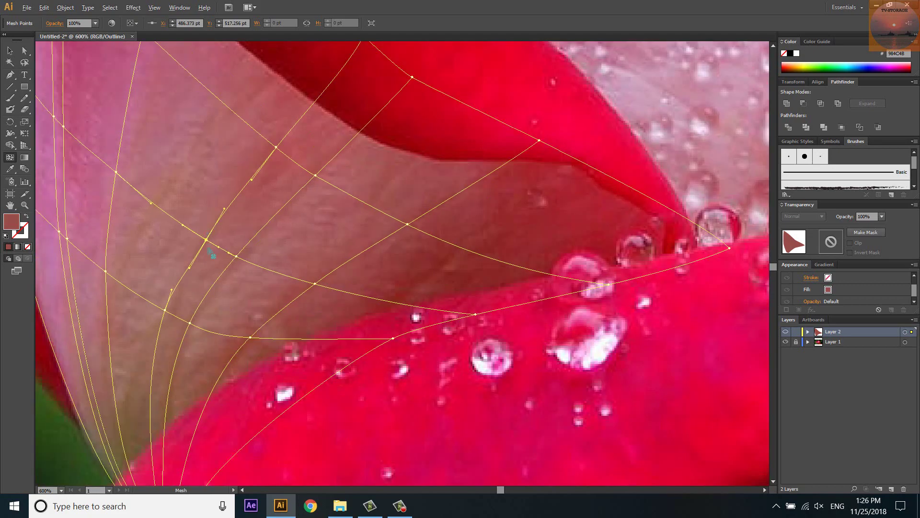
{"action": "scroll", "coordinate": [211, 254], "scroll_direction": "up", "scroll_amount": 2}
{"action": "left_click_drag", "start_coordinate": [209, 291], "coordinate": [216, 296]}
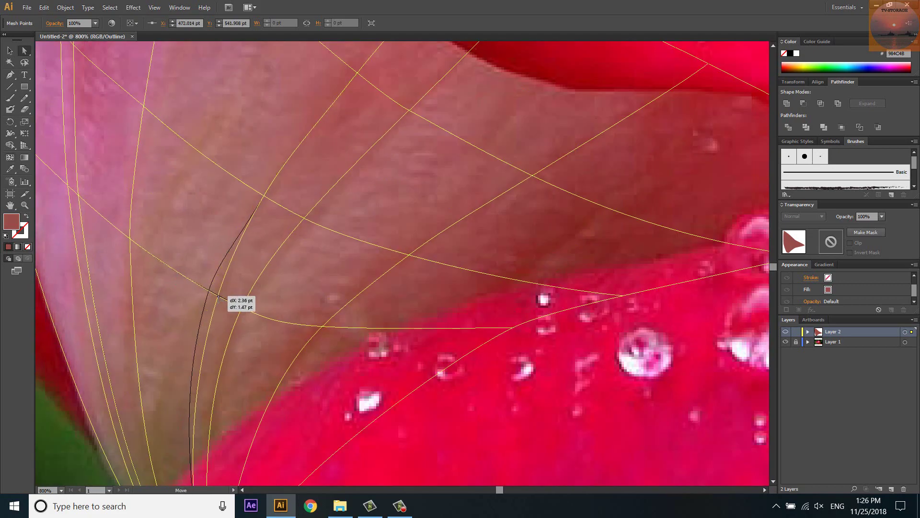
{"action": "scroll", "coordinate": [197, 294], "scroll_direction": "down", "scroll_amount": 1}
{"action": "scroll", "coordinate": [394, 268], "scroll_direction": "up", "scroll_amount": 1}
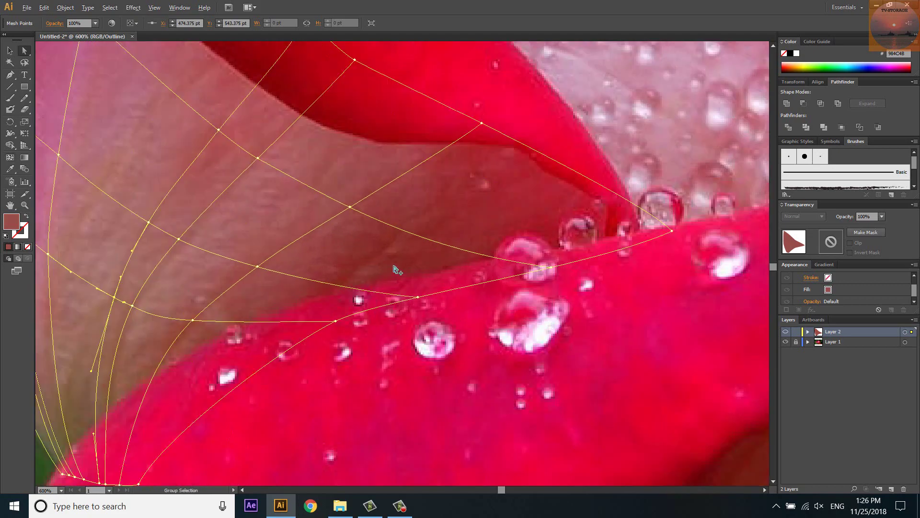
Add a mesh line across the pale petal and pull its points onto the red rim and petal tip.
{"action": "left_click", "coordinate": [403, 229]}
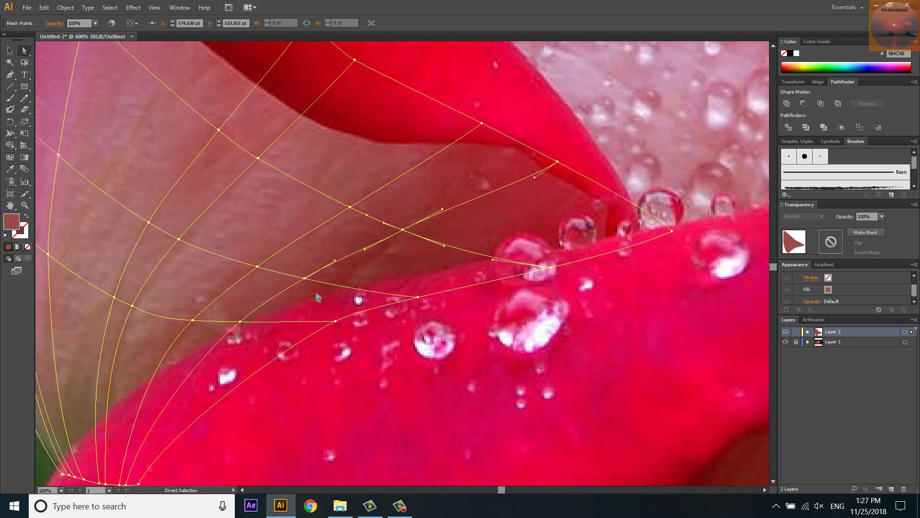
{"action": "left_click_drag", "start_coordinate": [240, 321], "coordinate": [266, 327]}
{"action": "left_click_drag", "start_coordinate": [305, 278], "coordinate": [337, 288]}
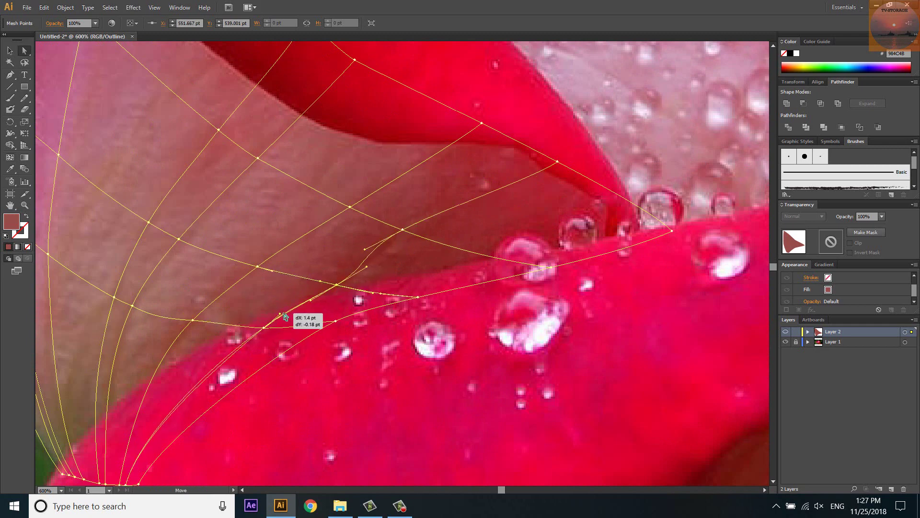
{"action": "left_click_drag", "start_coordinate": [287, 314], "coordinate": [276, 327]}
{"action": "scroll", "coordinate": [405, 243], "scroll_direction": "up", "scroll_amount": 1}
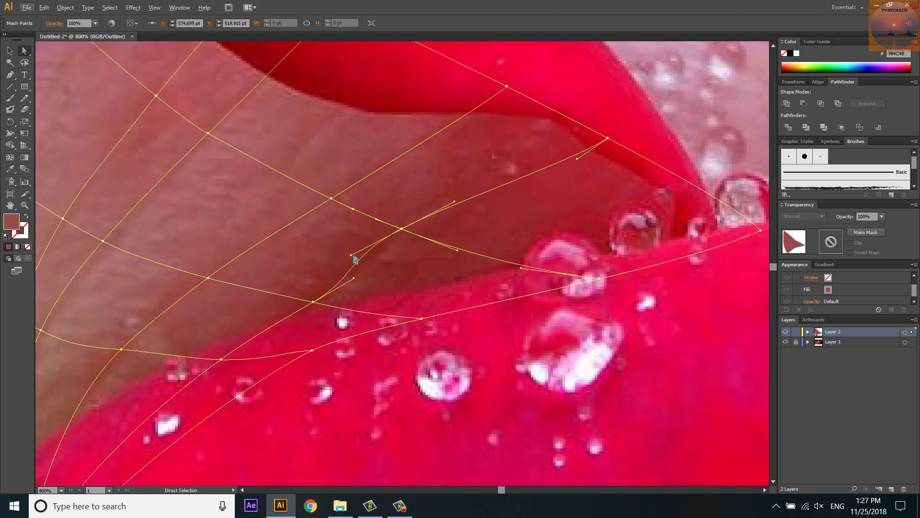
{"action": "left_click", "coordinate": [369, 252]}
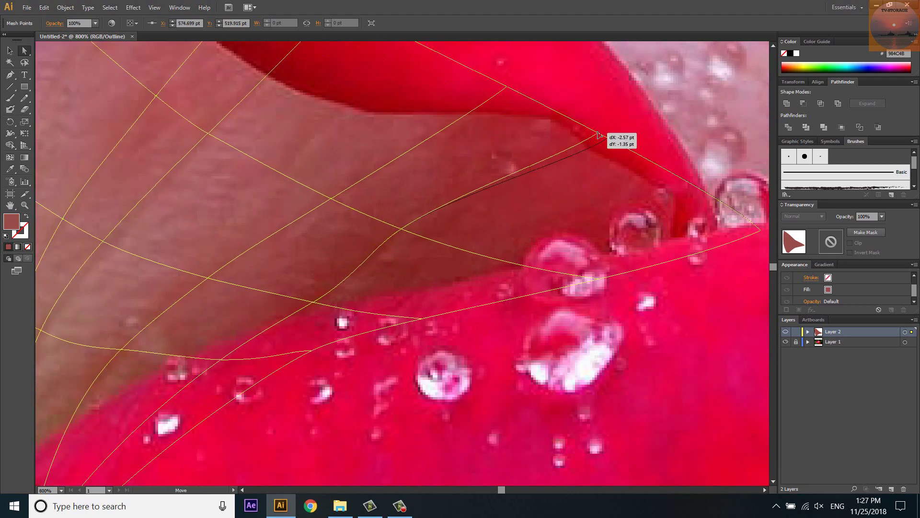
{"action": "left_click_drag", "start_coordinate": [608, 138], "coordinate": [585, 137]}
{"action": "scroll", "coordinate": [439, 230], "scroll_direction": "down", "scroll_amount": 2}
{"action": "scroll", "coordinate": [441, 233], "scroll_direction": "down", "scroll_amount": 1}
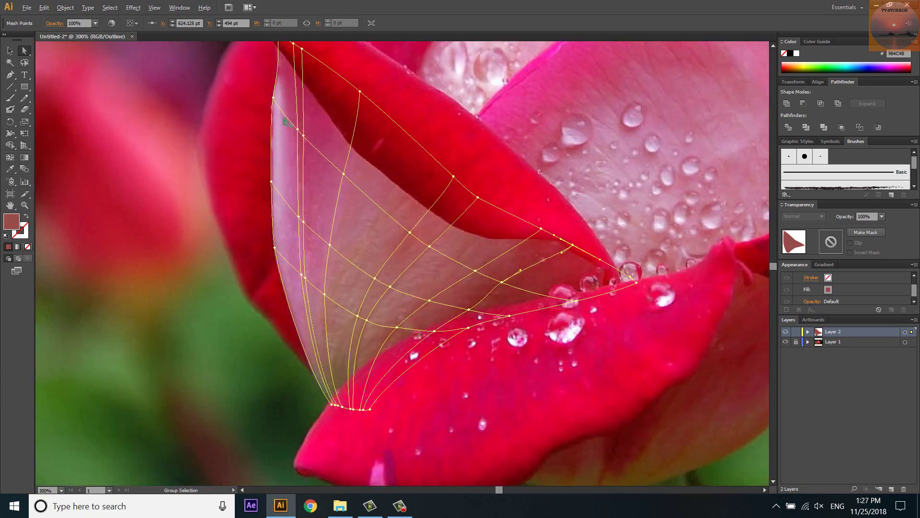
Add a mesh point near the pale petal's upper edge and move it up along that edge.
{"action": "scroll", "coordinate": [316, 139], "scroll_direction": "up", "scroll_amount": 1}
{"action": "key", "text": "u"}
{"action": "scroll", "coordinate": [357, 244], "scroll_direction": "up", "scroll_amount": 2}
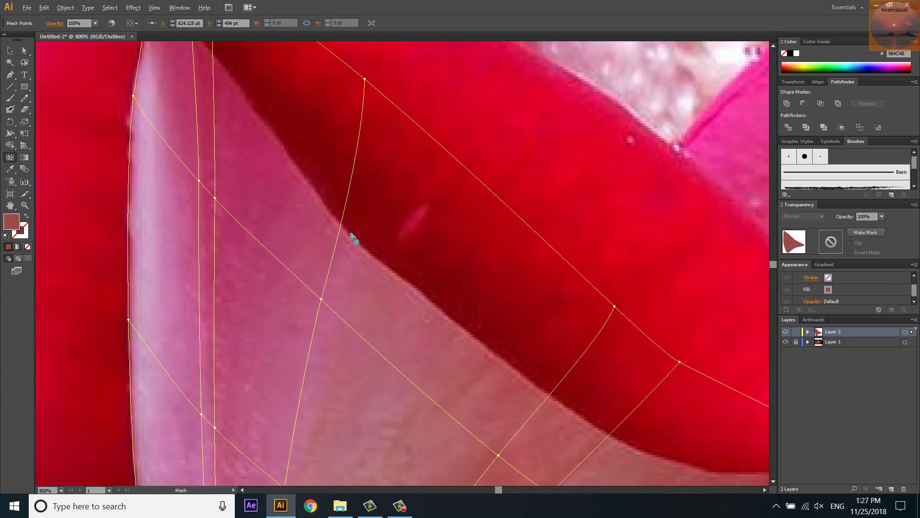
{"action": "scroll", "coordinate": [343, 234], "scroll_direction": "down", "scroll_amount": 2}
{"action": "scroll", "coordinate": [341, 235], "scroll_direction": "up", "scroll_amount": 2}
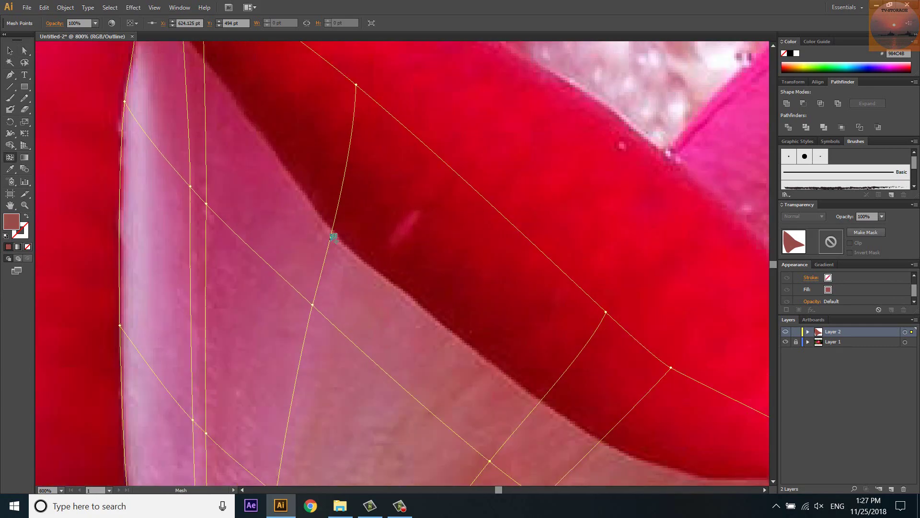
{"action": "left_click", "coordinate": [334, 237]}
{"action": "scroll", "coordinate": [298, 240], "scroll_direction": "down", "scroll_amount": 1}
{"action": "scroll", "coordinate": [300, 216], "scroll_direction": "down", "scroll_amount": 1}
{"action": "scroll", "coordinate": [280, 175], "scroll_direction": "up", "scroll_amount": 2}
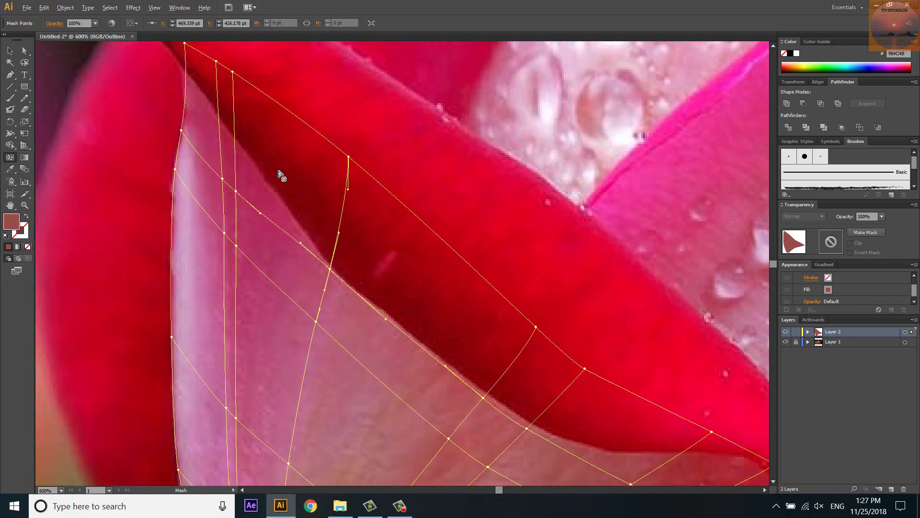
{"action": "left_click_drag", "start_coordinate": [182, 131], "coordinate": [187, 77]}
Bend the left, second and third mesh lines to follow the dark red petal's edge.
{"action": "scroll", "coordinate": [187, 77], "scroll_direction": "down", "scroll_amount": 2}
{"action": "scroll", "coordinate": [181, 138], "scroll_direction": "up", "scroll_amount": 2}
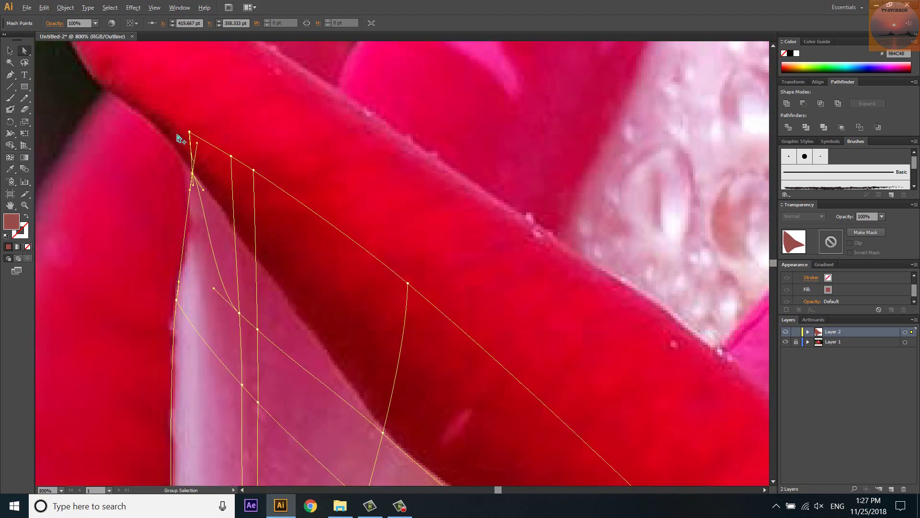
{"action": "scroll", "coordinate": [242, 165], "scroll_direction": "up", "scroll_amount": 2}
{"action": "left_click_drag", "start_coordinate": [241, 162], "coordinate": [225, 230]}
{"action": "scroll", "coordinate": [216, 285], "scroll_direction": "down", "scroll_amount": 2}
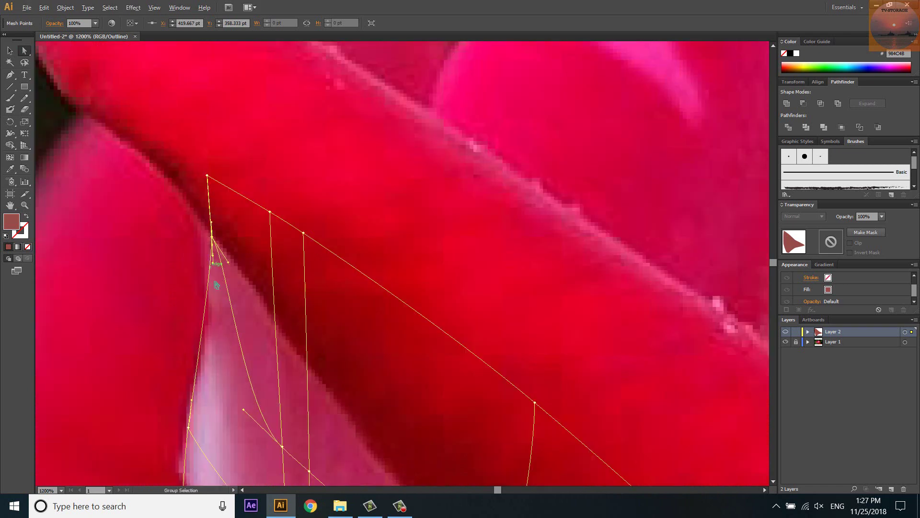
{"action": "left_click_drag", "start_coordinate": [216, 266], "coordinate": [217, 318]}
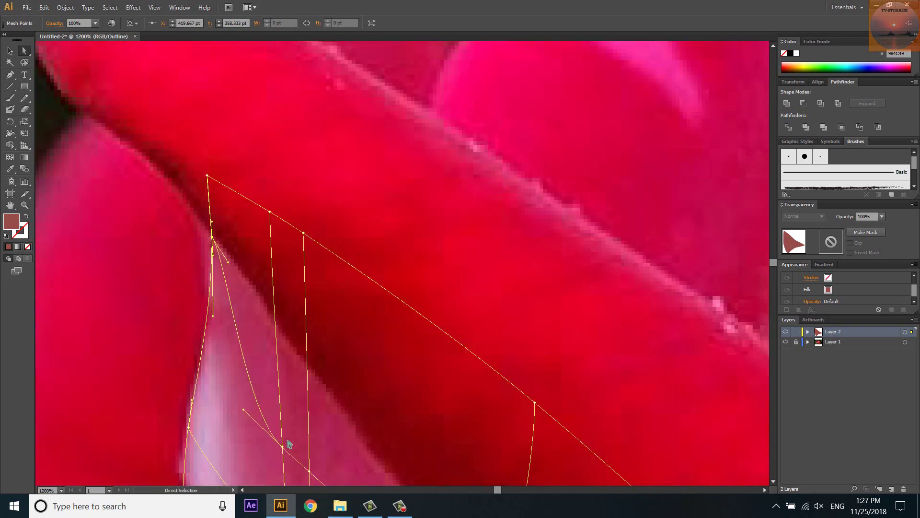
{"action": "left_click_drag", "start_coordinate": [282, 445], "coordinate": [281, 340]}
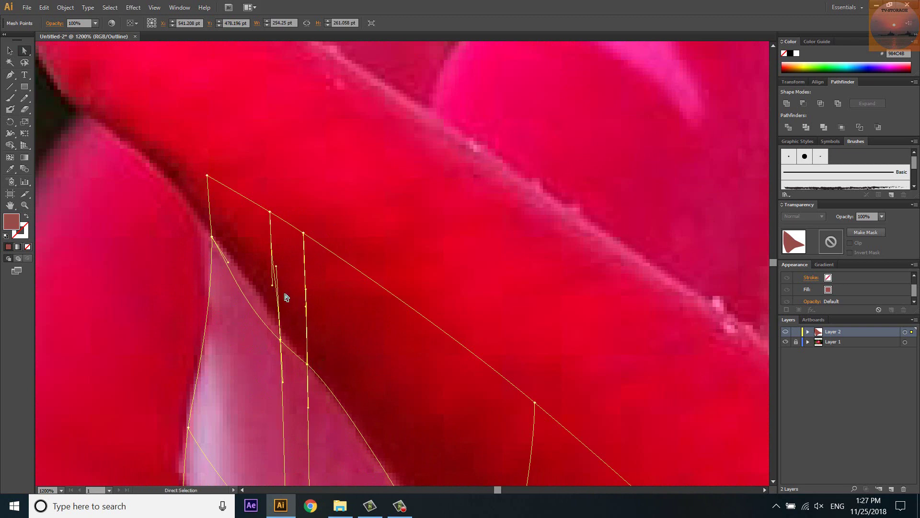
{"action": "left_click_drag", "start_coordinate": [277, 267], "coordinate": [280, 327]}
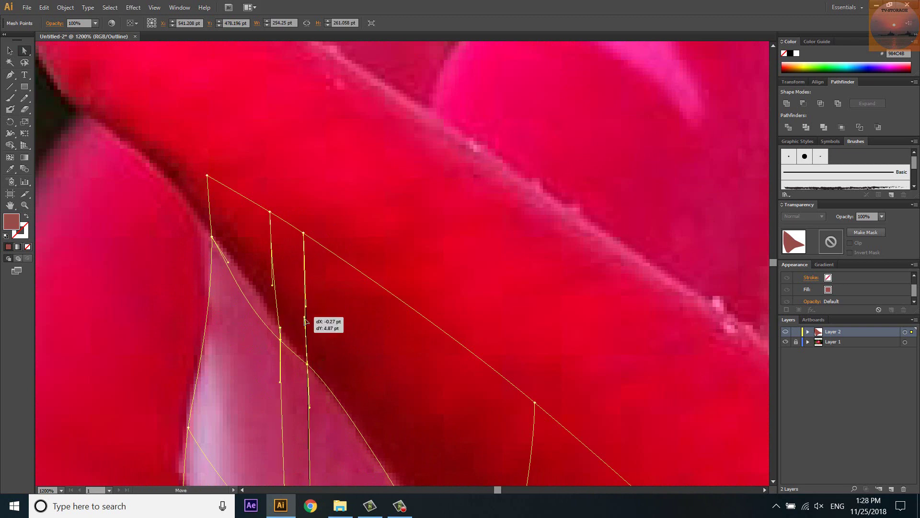
{"action": "left_click_drag", "start_coordinate": [305, 288], "coordinate": [307, 349]}
{"action": "left_click_drag", "start_coordinate": [306, 299], "coordinate": [306, 286]}
{"action": "left_click_drag", "start_coordinate": [281, 340], "coordinate": [281, 334]}
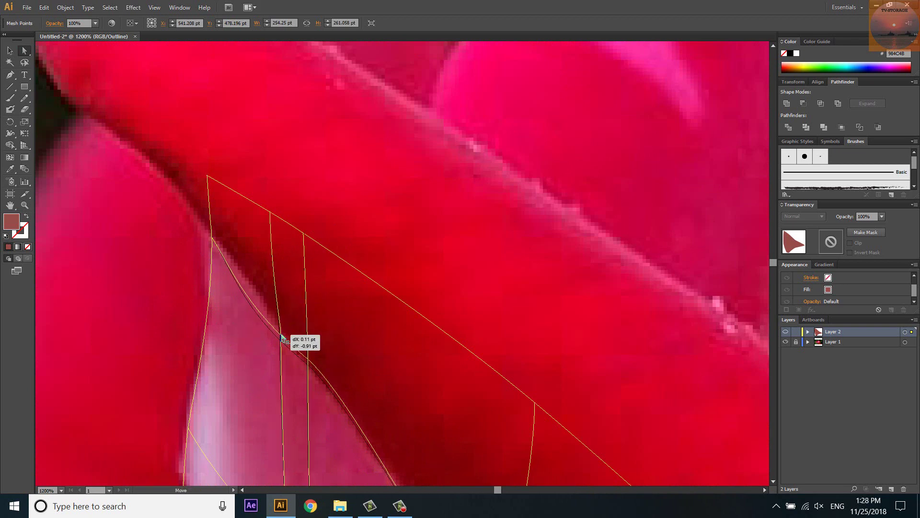
{"action": "left_click_drag", "start_coordinate": [229, 262], "coordinate": [241, 255]}
{"action": "left_click_drag", "start_coordinate": [281, 334], "coordinate": [278, 330]}
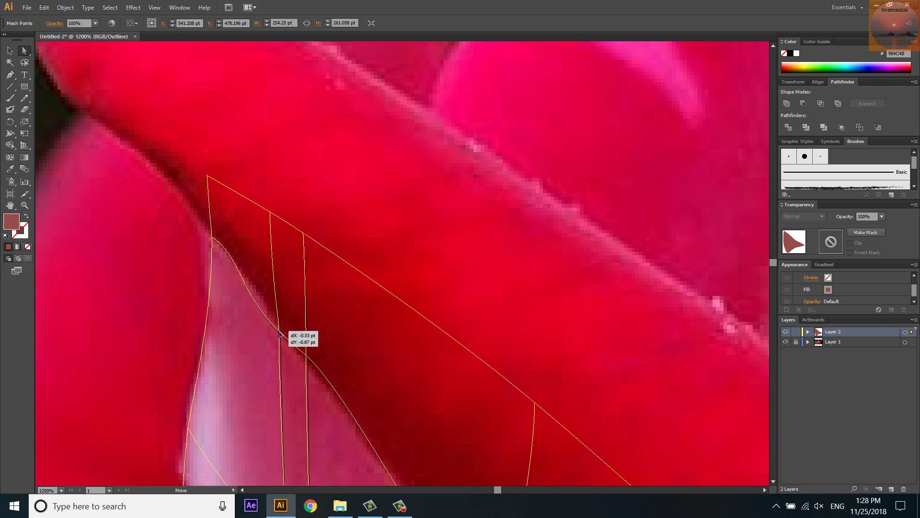
{"action": "left_click_drag", "start_coordinate": [241, 291], "coordinate": [261, 303]}
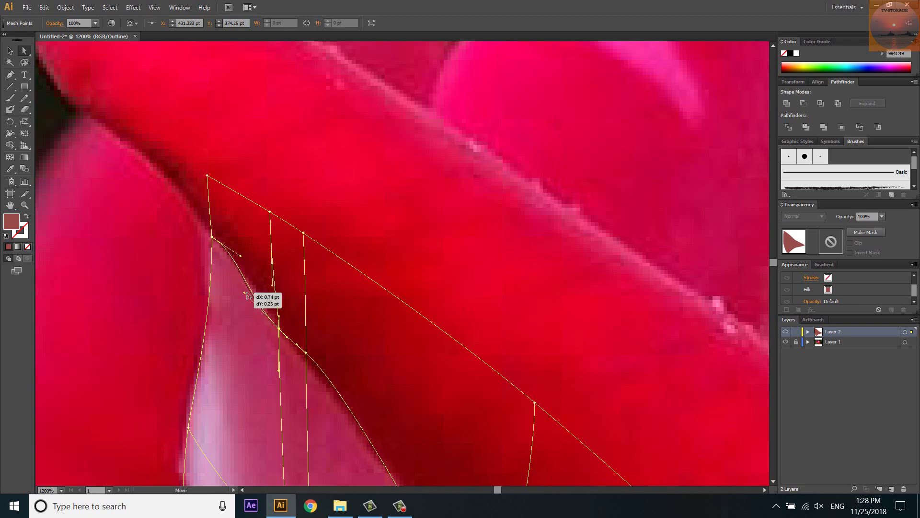
Fine-tune edge mesh points and curve handles so they sit exactly on the red petal's edge.
{"action": "scroll", "coordinate": [263, 319], "scroll_direction": "down", "scroll_amount": 2}
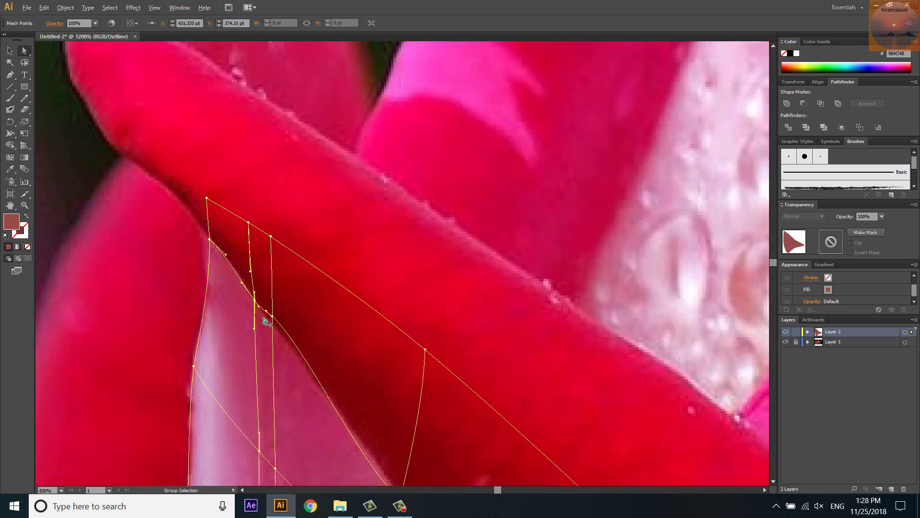
{"action": "scroll", "coordinate": [281, 319], "scroll_direction": "up", "scroll_amount": 3}
{"action": "left_click_drag", "start_coordinate": [280, 317], "coordinate": [281, 331]}
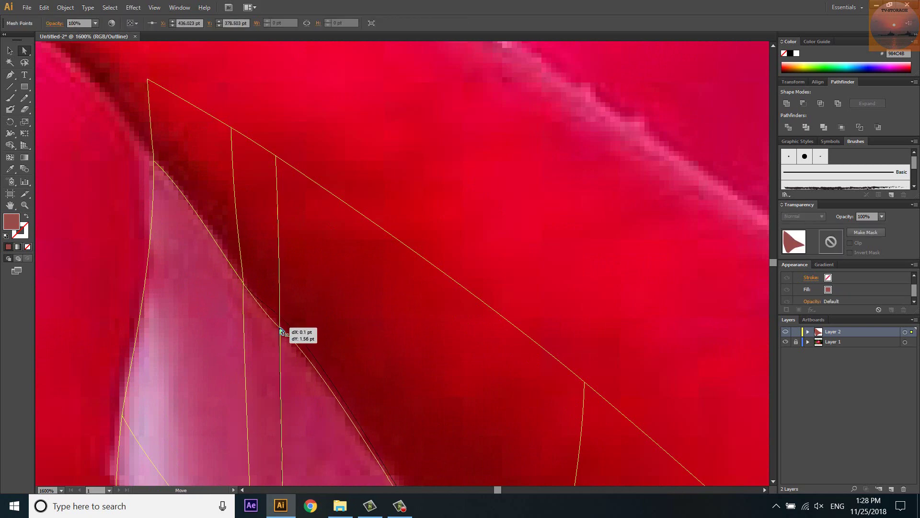
{"action": "scroll", "coordinate": [281, 330], "scroll_direction": "down", "scroll_amount": 2}
{"action": "scroll", "coordinate": [281, 331], "scroll_direction": "up", "scroll_amount": 3}
{"action": "scroll", "coordinate": [325, 390], "scroll_direction": "up", "scroll_amount": 2}
{"action": "mouse_move", "coordinate": [282, 330]}
{"action": "left_mouse_down"}
{"action": "mouse_move", "coordinate": [321, 400]}
{"action": "mouse_move", "coordinate": [274, 382]}
{"action": "left_mouse_up"}
{"action": "scroll", "coordinate": [322, 400], "scroll_direction": "down", "scroll_amount": 1}
{"action": "scroll", "coordinate": [326, 393], "scroll_direction": "down", "scroll_amount": 2}
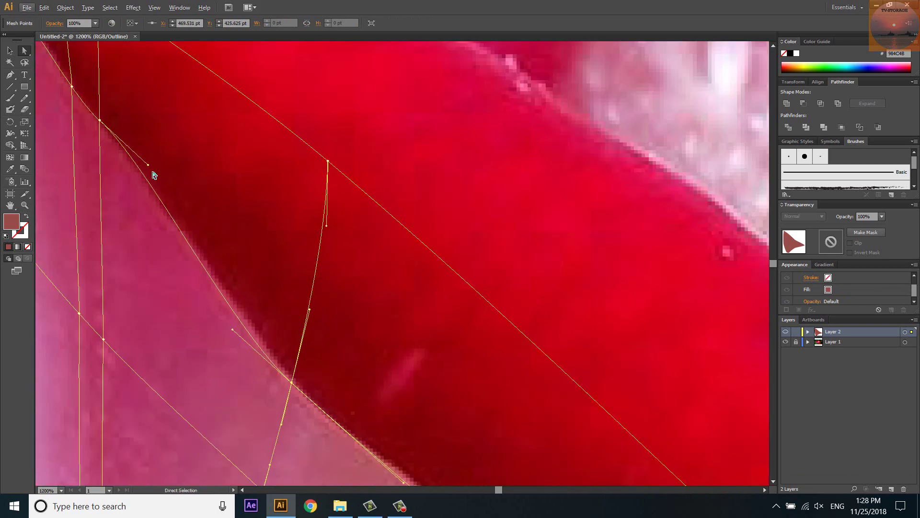
{"action": "left_click_drag", "start_coordinate": [149, 165], "coordinate": [160, 189]}
{"action": "left_click_drag", "start_coordinate": [232, 329], "coordinate": [233, 324]}
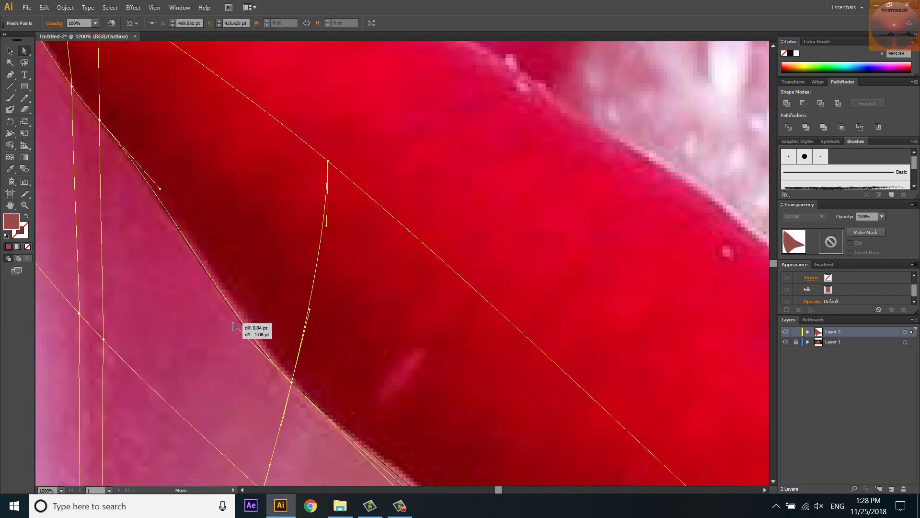
{"action": "left_click", "coordinate": [99, 120]}
Move mesh points onto the petal boundary and its folded edge beside the droplets.
{"action": "scroll", "coordinate": [103, 129], "scroll_direction": "down", "scroll_amount": 5}
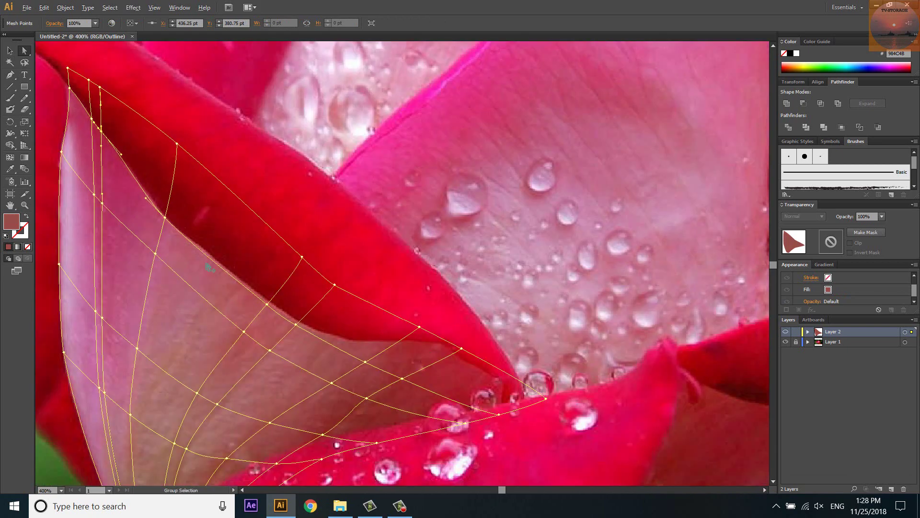
{"action": "scroll", "coordinate": [259, 282], "scroll_direction": "up", "scroll_amount": 4}
{"action": "scroll", "coordinate": [260, 285], "scroll_direction": "up", "scroll_amount": 3}
{"action": "left_click_drag", "start_coordinate": [248, 270], "coordinate": [254, 259]}
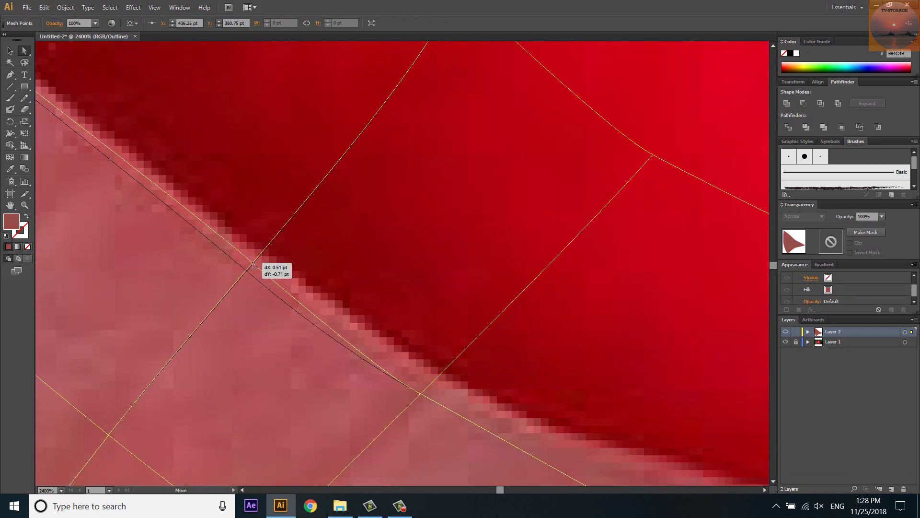
{"action": "scroll", "coordinate": [215, 282], "scroll_direction": "down", "scroll_amount": 2}
{"action": "scroll", "coordinate": [381, 370], "scroll_direction": "up", "scroll_amount": 2}
{"action": "left_click_drag", "start_coordinate": [341, 349], "coordinate": [367, 341]}
{"action": "scroll", "coordinate": [238, 331], "scroll_direction": "down", "scroll_amount": 2}
{"action": "scroll", "coordinate": [237, 332], "scroll_direction": "down", "scroll_amount": 1}
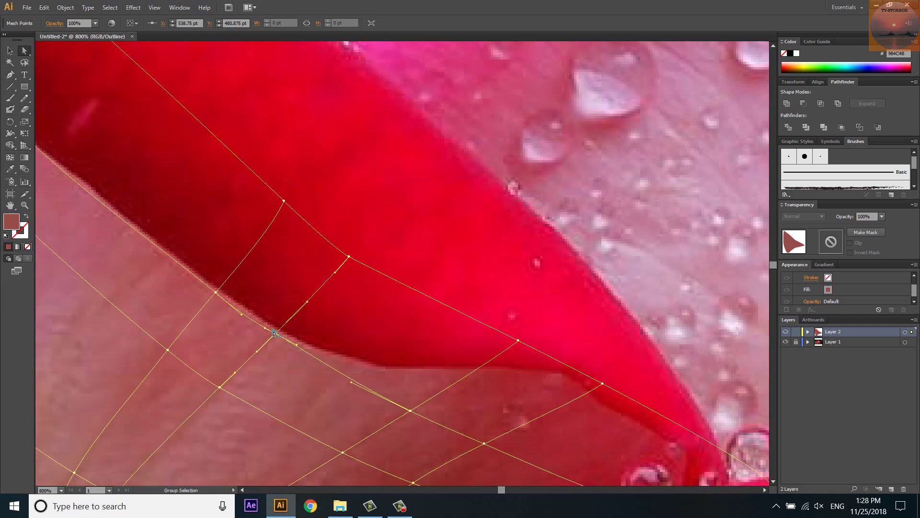
{"action": "scroll", "coordinate": [365, 388], "scroll_direction": "down", "scroll_amount": 2}
{"action": "scroll", "coordinate": [398, 388], "scroll_direction": "up", "scroll_amount": 1}
{"action": "scroll", "coordinate": [432, 382], "scroll_direction": "up", "scroll_amount": 1}
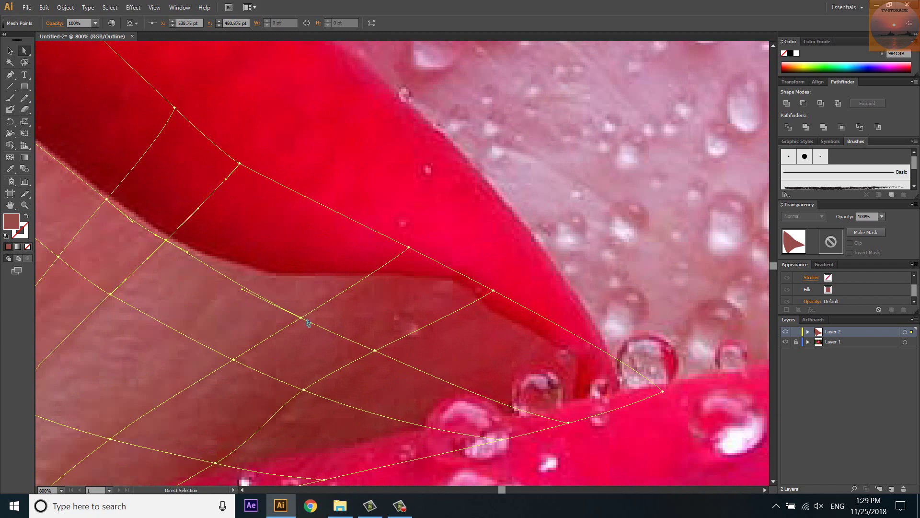
{"action": "left_click_drag", "start_coordinate": [301, 317], "coordinate": [369, 275]}
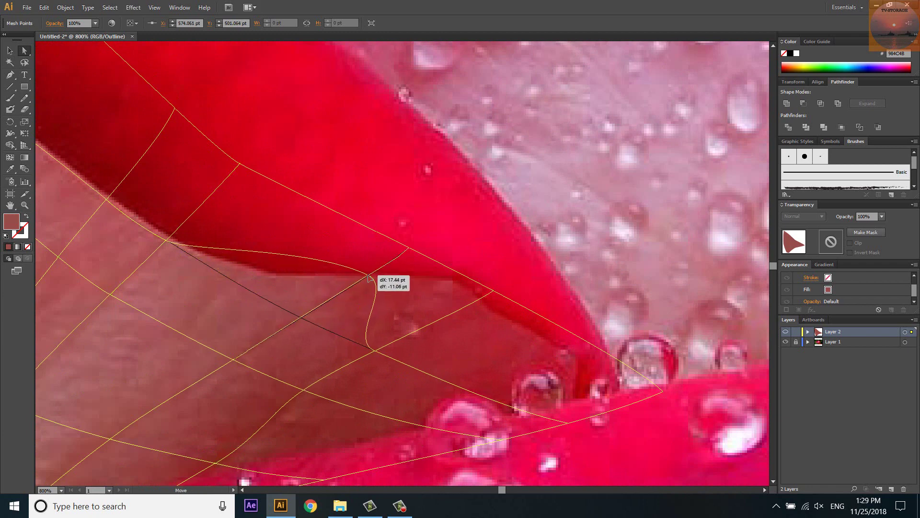
{"action": "scroll", "coordinate": [381, 262], "scroll_direction": "up", "scroll_amount": 2}
{"action": "scroll", "coordinate": [345, 360], "scroll_direction": "down", "scroll_amount": 1}
Shift points and bend mesh curves along the fold toward the petal tip near the droplet.
{"action": "mouse_move", "coordinate": [326, 414]}
{"action": "left_mouse_down"}
{"action": "mouse_move", "coordinate": [370, 380]}
{"action": "mouse_move", "coordinate": [493, 329]}
{"action": "left_mouse_up"}
{"action": "scroll", "coordinate": [493, 328], "scroll_direction": "up", "scroll_amount": 3}
{"action": "mouse_move", "coordinate": [640, 278]}
{"action": "left_mouse_down"}
{"action": "mouse_move", "coordinate": [454, 369]}
{"action": "mouse_move", "coordinate": [437, 388]}
{"action": "mouse_move", "coordinate": [494, 372]}
{"action": "left_mouse_up"}
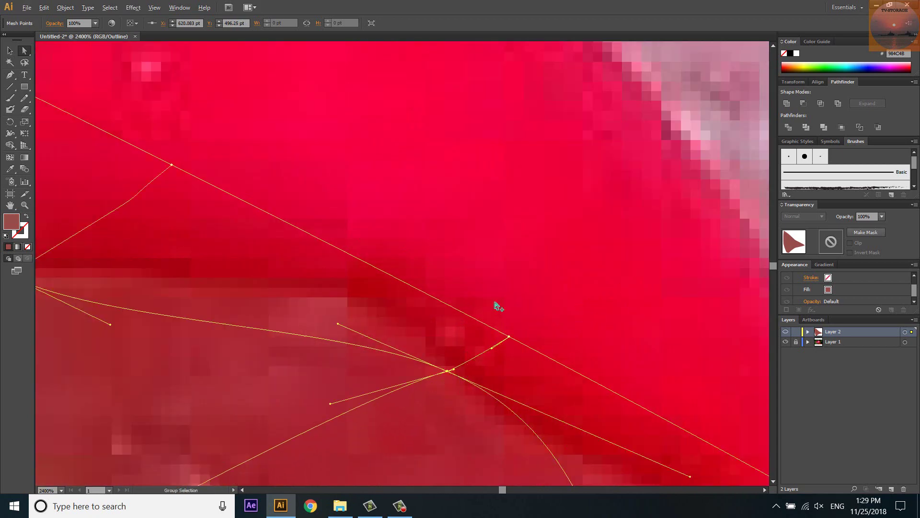
{"action": "scroll", "coordinate": [402, 338], "scroll_direction": "down", "scroll_amount": 4}
{"action": "left_click_drag", "start_coordinate": [390, 355], "coordinate": [389, 359]}
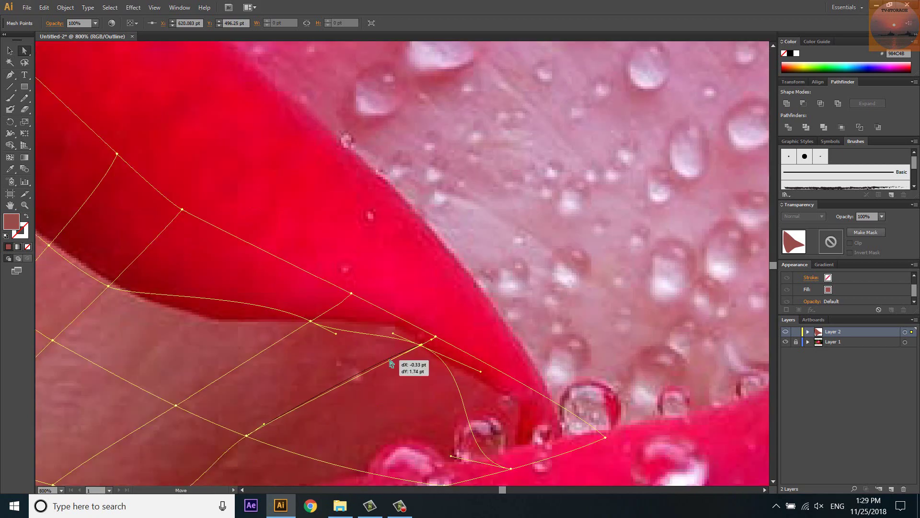
{"action": "mouse_move", "coordinate": [336, 333]}
{"action": "left_mouse_down"}
{"action": "mouse_move", "coordinate": [373, 310]}
{"action": "mouse_move", "coordinate": [363, 317]}
{"action": "left_mouse_up"}
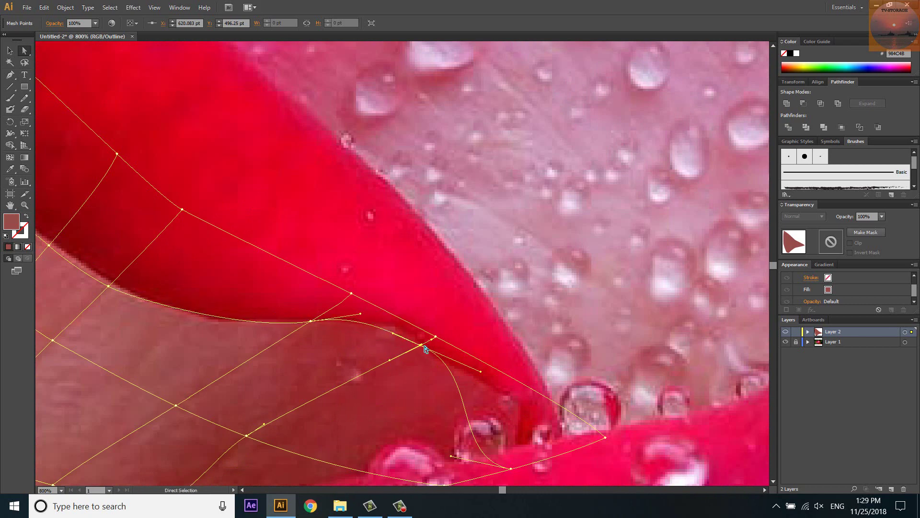
{"action": "left_click_drag", "start_coordinate": [510, 475], "coordinate": [563, 441]}
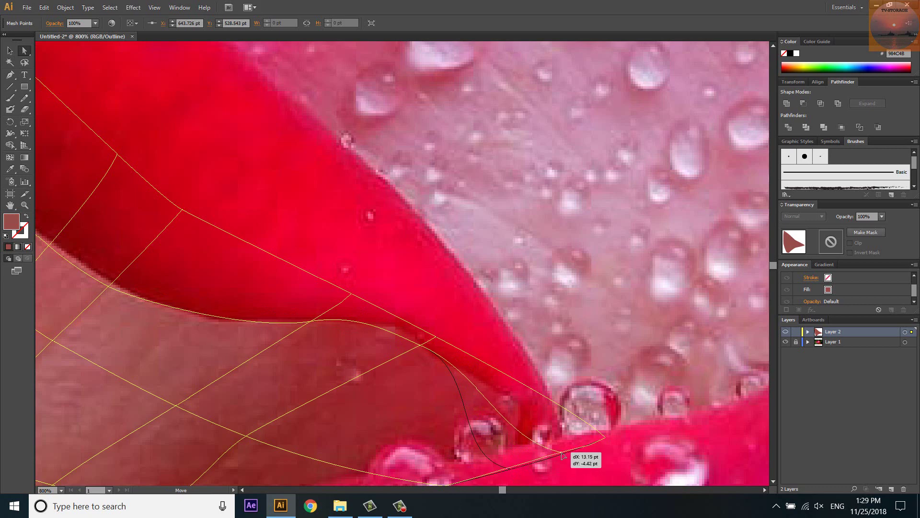
{"action": "scroll", "coordinate": [559, 430], "scroll_direction": "down", "scroll_amount": 2}
{"action": "scroll", "coordinate": [559, 429], "scroll_direction": "up", "scroll_amount": 5}
{"action": "left_click_drag", "start_coordinate": [590, 369], "coordinate": [576, 360]}
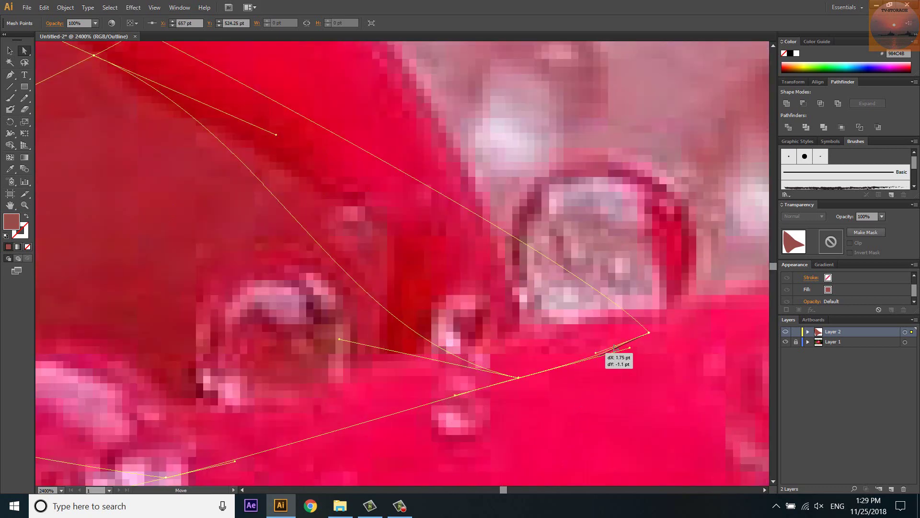
{"action": "left_click_drag", "start_coordinate": [630, 345], "coordinate": [540, 376]}
{"action": "scroll", "coordinate": [432, 386], "scroll_direction": "down", "scroll_amount": 1}
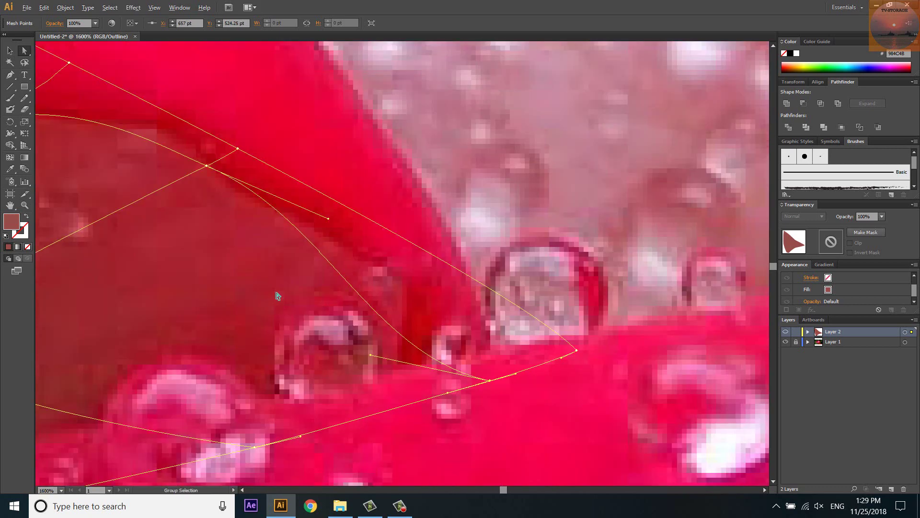
{"action": "left_click_drag", "start_coordinate": [371, 355], "coordinate": [472, 355]}
Smooth the fold-edge curve handle and place the petal tip point beside the droplet.
{"action": "scroll", "coordinate": [479, 364], "scroll_direction": "down", "scroll_amount": 2}
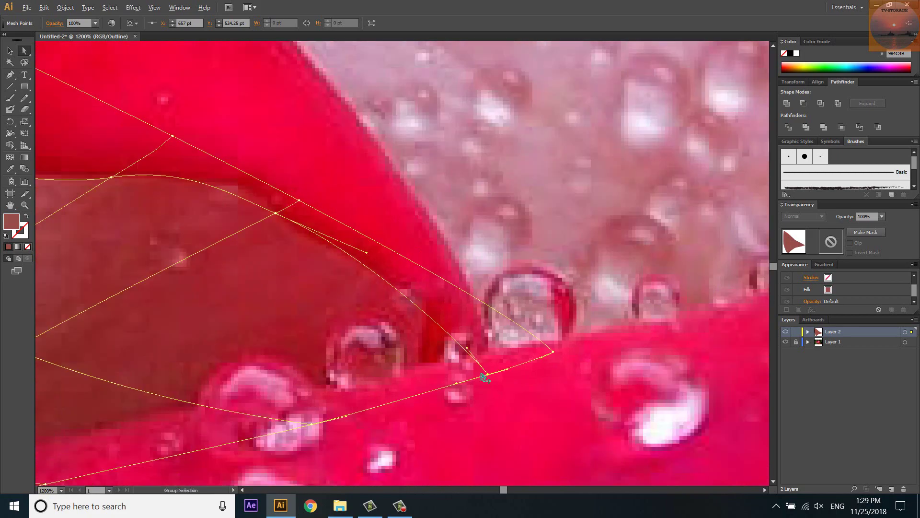
{"action": "scroll", "coordinate": [331, 288], "scroll_direction": "down", "scroll_amount": 1}
{"action": "scroll", "coordinate": [331, 288], "scroll_direction": "down", "scroll_amount": 2}
{"action": "scroll", "coordinate": [474, 278], "scroll_direction": "up", "scroll_amount": 2}
{"action": "scroll", "coordinate": [477, 279], "scroll_direction": "up", "scroll_amount": 1}
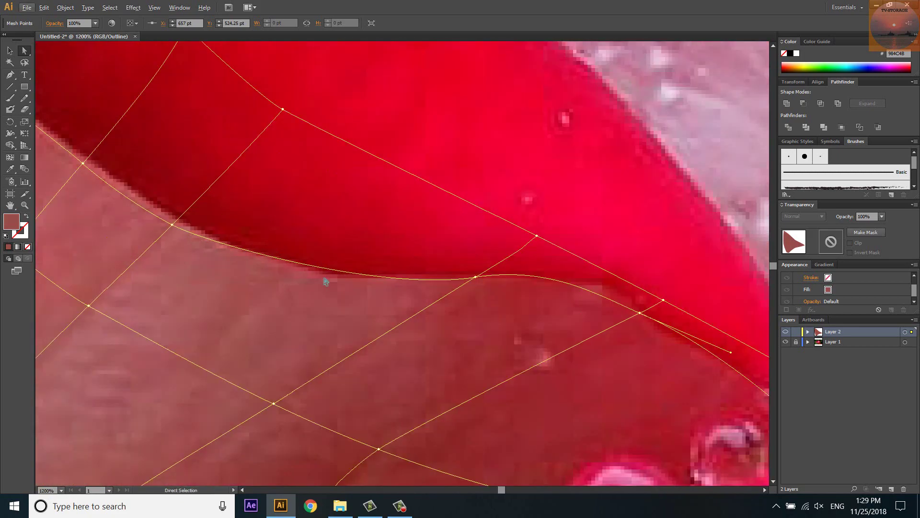
{"action": "left_click", "coordinate": [475, 278]}
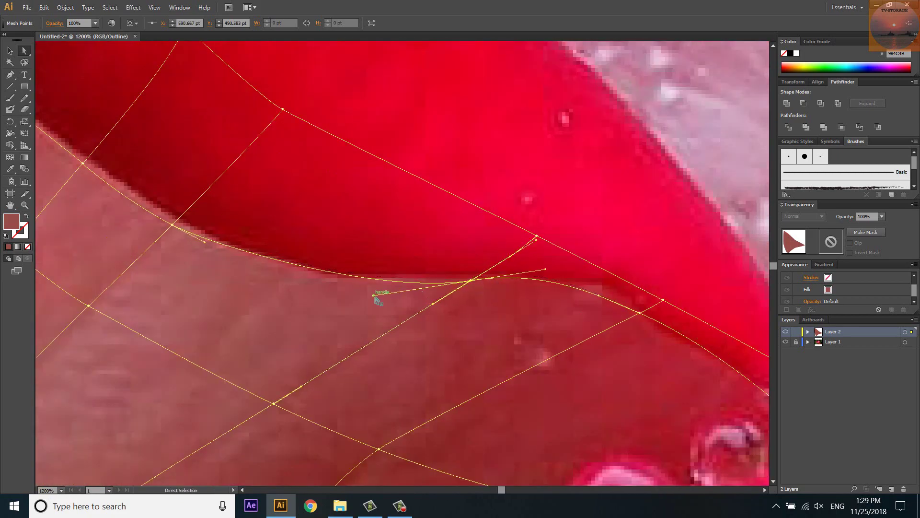
{"action": "left_click_drag", "start_coordinate": [371, 296], "coordinate": [307, 297]}
{"action": "scroll", "coordinate": [415, 188], "scroll_direction": "down", "scroll_amount": 1}
{"action": "scroll", "coordinate": [415, 189], "scroll_direction": "down", "scroll_amount": 1}
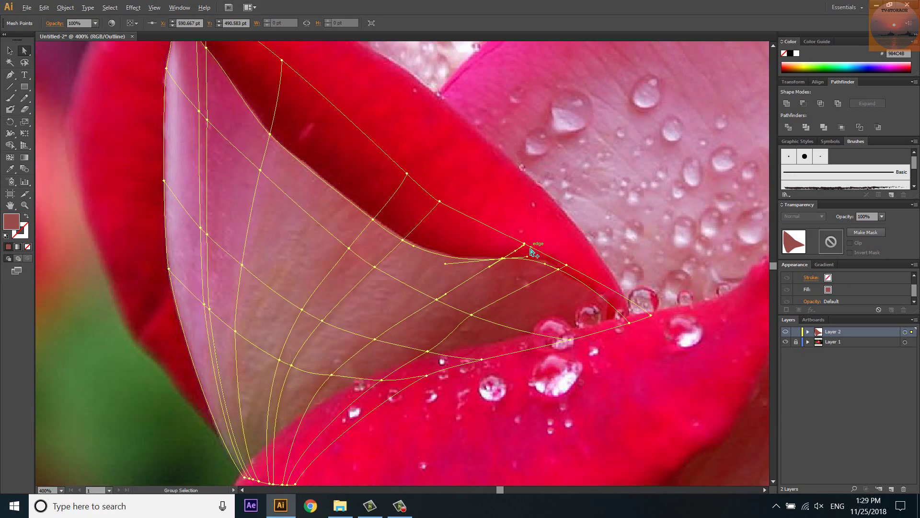
{"action": "scroll", "coordinate": [415, 188], "scroll_direction": "down", "scroll_amount": 1}
{"action": "scroll", "coordinate": [578, 299], "scroll_direction": "up", "scroll_amount": 1}
{"action": "scroll", "coordinate": [590, 312], "scroll_direction": "up", "scroll_amount": 3}
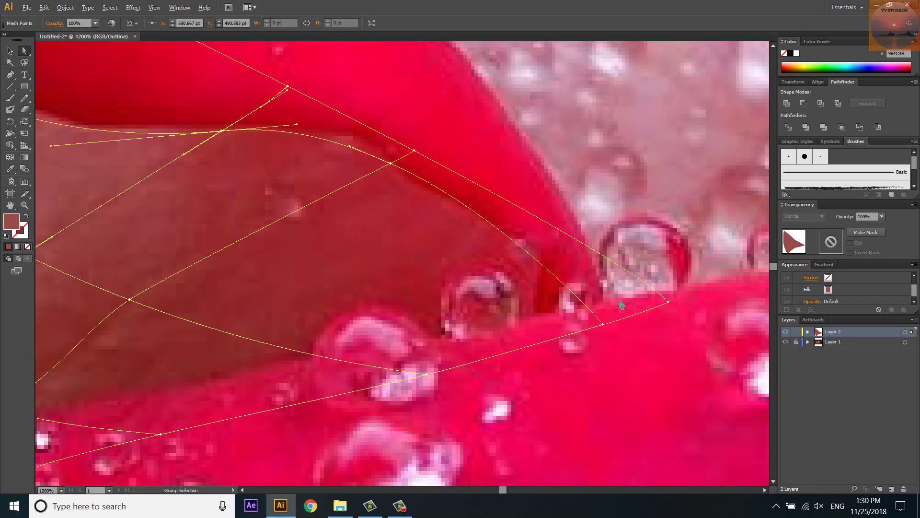
{"action": "left_click_drag", "start_coordinate": [605, 325], "coordinate": [618, 318]}
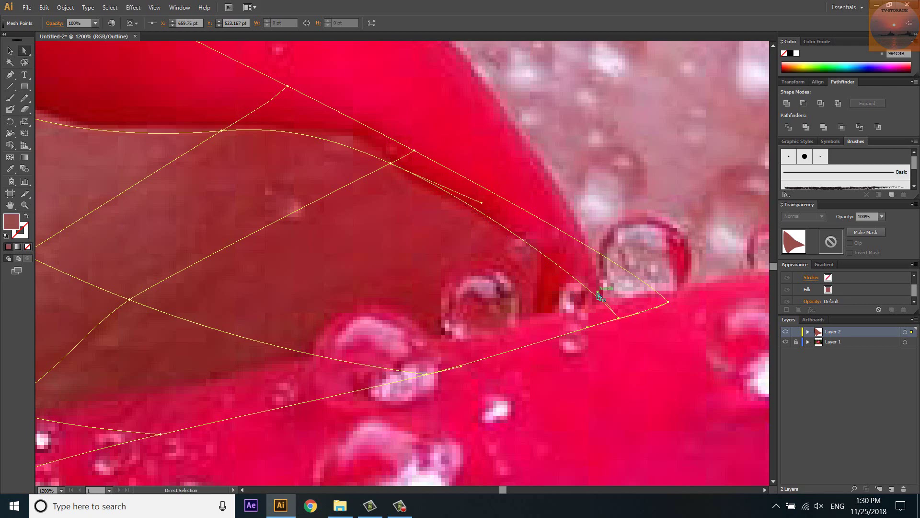
{"action": "left_click_drag", "start_coordinate": [391, 163], "coordinate": [388, 165]}
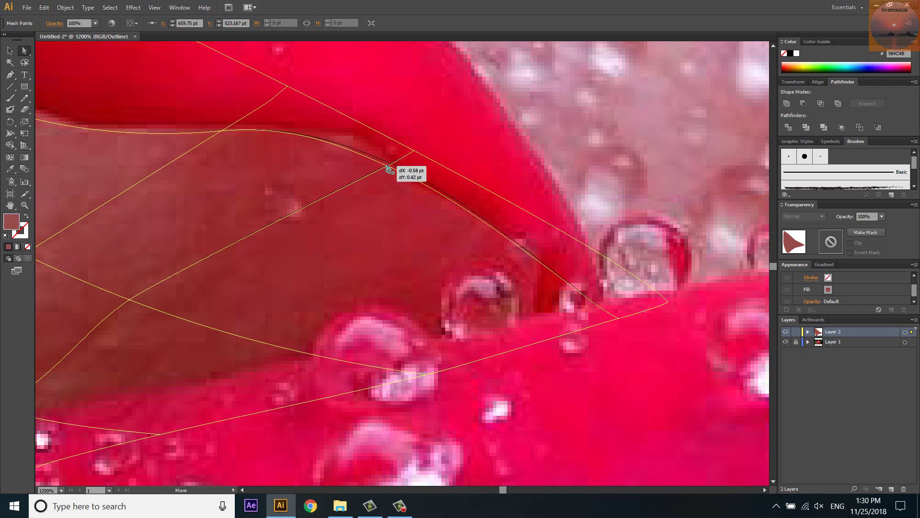
Add a new mesh line across the petal with the Mesh tool (U).
{"action": "scroll", "coordinate": [479, 206], "scroll_direction": "down", "scroll_amount": 1}
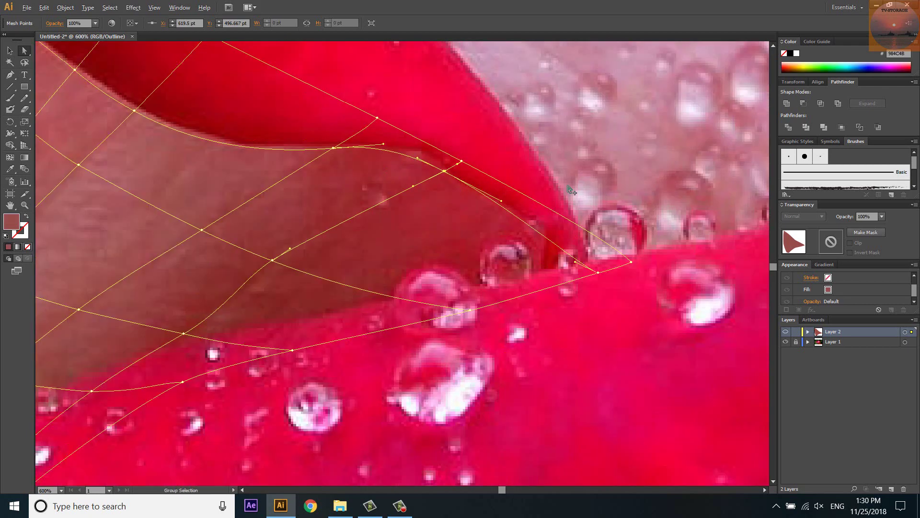
{"action": "scroll", "coordinate": [527, 211], "scroll_direction": "down", "scroll_amount": 2}
{"action": "scroll", "coordinate": [606, 216], "scroll_direction": "up", "scroll_amount": 1}
{"action": "scroll", "coordinate": [605, 217], "scroll_direction": "up", "scroll_amount": 1}
{"action": "scroll", "coordinate": [619, 203], "scroll_direction": "down", "scroll_amount": 2}
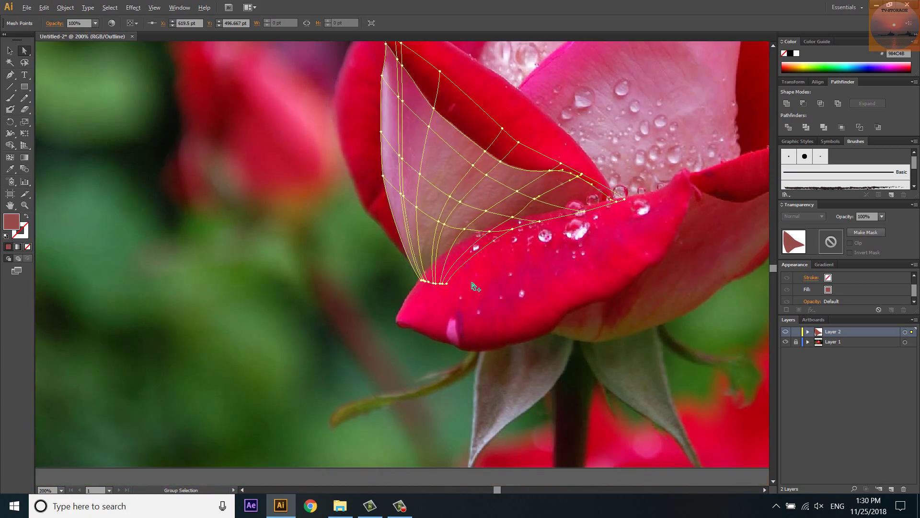
{"action": "scroll", "coordinate": [471, 283], "scroll_direction": "up", "scroll_amount": 2}
{"action": "scroll", "coordinate": [396, 292], "scroll_direction": "down", "scroll_amount": 2}
{"action": "scroll", "coordinate": [364, 192], "scroll_direction": "up", "scroll_amount": 2}
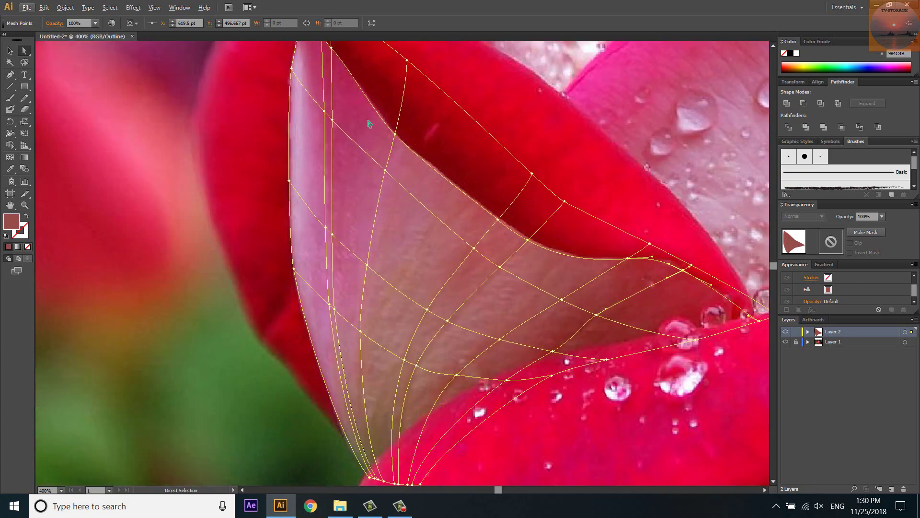
{"action": "key", "text": "u"}
{"action": "left_click", "coordinate": [358, 145]}
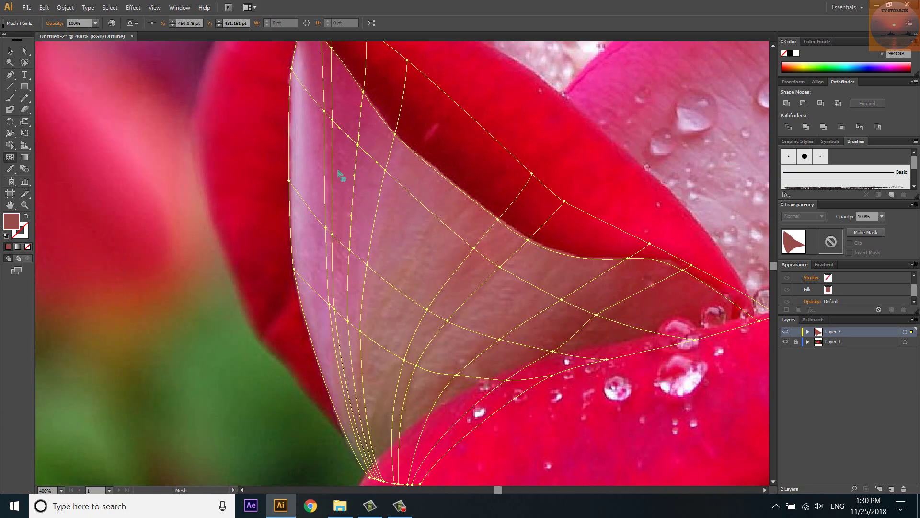
{"action": "scroll", "coordinate": [341, 175], "scroll_direction": "down", "scroll_amount": 2}
Sample dark and brighter reds from the photo onto the selected mesh points.
{"action": "scroll", "coordinate": [370, 138], "scroll_direction": "up", "scroll_amount": 3}
{"action": "key", "text": "i"}
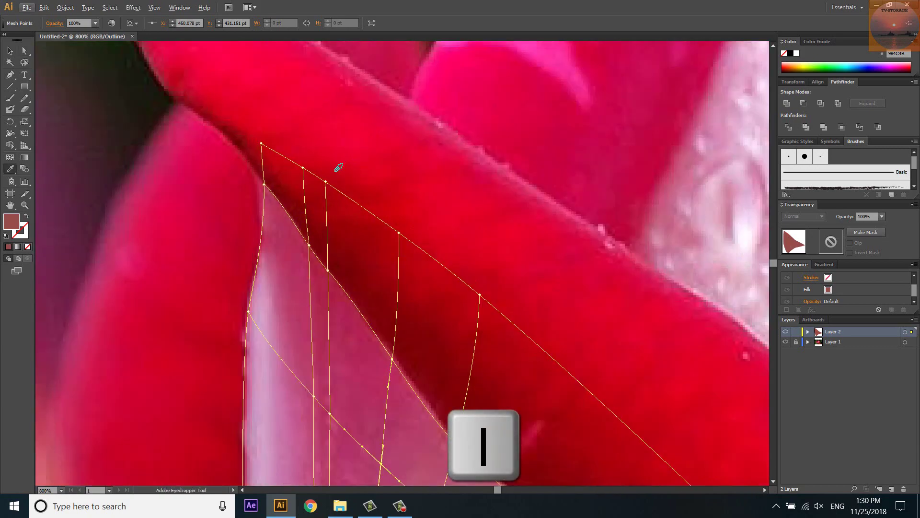
{"action": "scroll", "coordinate": [255, 170], "scroll_direction": "up", "scroll_amount": 2}
{"action": "left_click", "coordinate": [316, 264]}
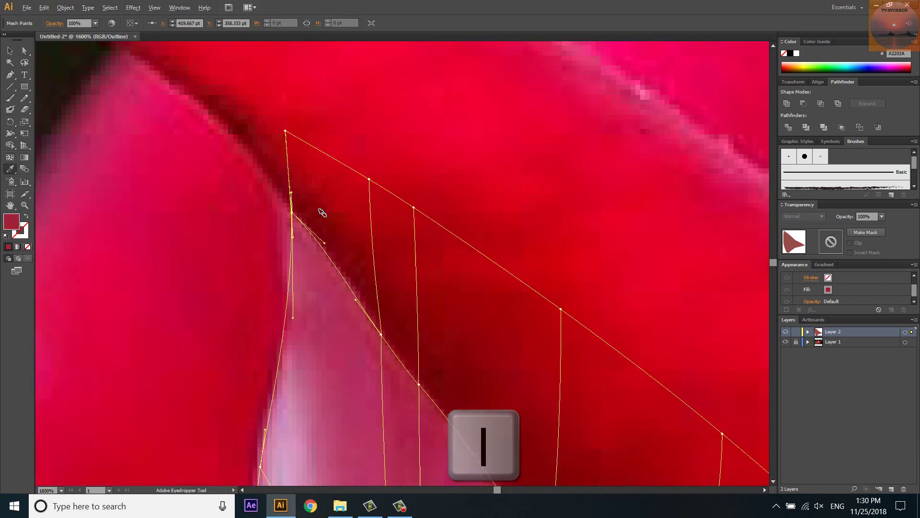
{"action": "scroll", "coordinate": [322, 212], "scroll_direction": "down", "scroll_amount": 1}
{"action": "left_click", "coordinate": [294, 147]}
{"action": "left_click", "coordinate": [361, 295]}
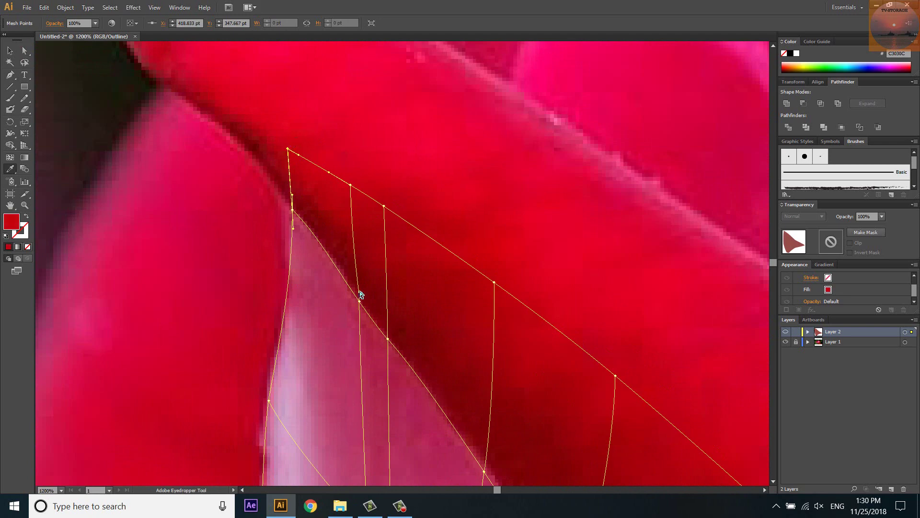
{"action": "left_click", "coordinate": [364, 298]}
{"action": "left_click", "coordinate": [390, 333]}
Colour mesh points on the pale petal and along the fold with photo-sampled reds.
{"action": "left_click_drag", "start_coordinate": [413, 322], "coordinate": [342, 122]}
{"action": "left_click_drag", "start_coordinate": [503, 400], "coordinate": [425, 256]}
{"action": "left_click", "coordinate": [430, 259], "text": "ctrl"}
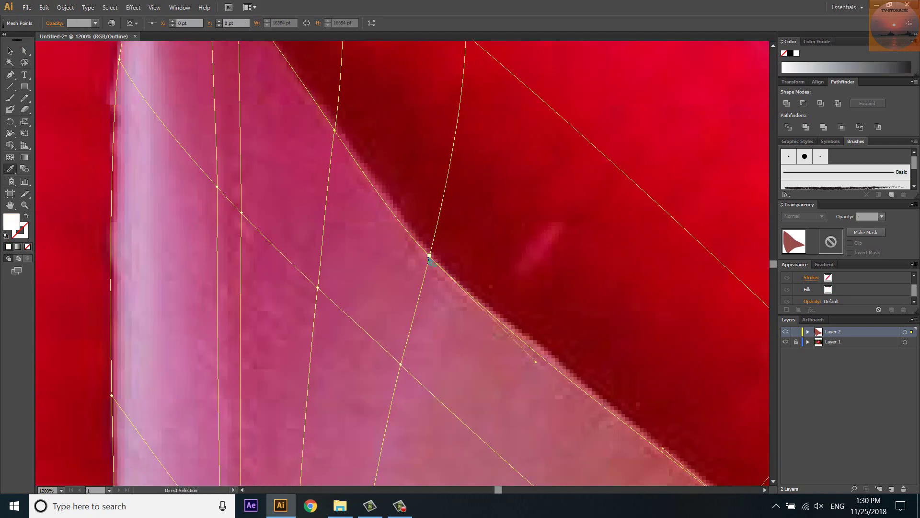
{"action": "left_click", "coordinate": [493, 329]}
{"action": "left_click_drag", "start_coordinate": [493, 329], "coordinate": [432, 242]}
{"action": "left_click", "coordinate": [443, 224], "text": "ctrl"}
{"action": "left_click", "coordinate": [540, 277]}
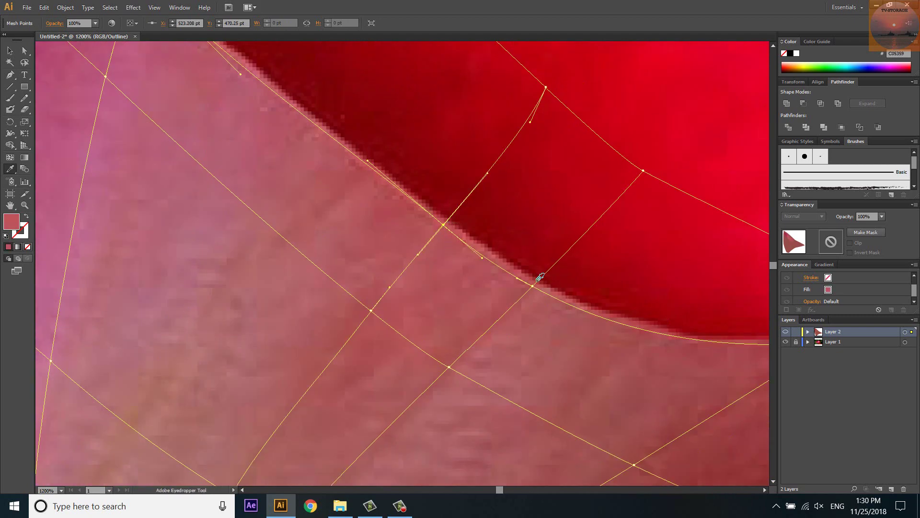
Give the droplet-area and upper-fold points muted reds and the petal tip a deep red.
{"action": "left_click_drag", "start_coordinate": [539, 283], "coordinate": [434, 192]}
{"action": "left_click", "coordinate": [434, 190]}
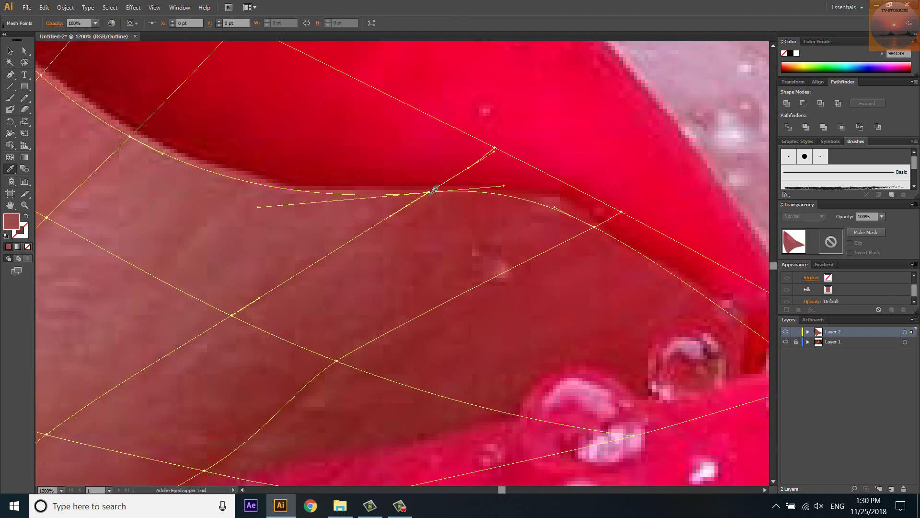
{"action": "left_click", "coordinate": [594, 226], "text": "ctrl"}
{"action": "left_click", "coordinate": [673, 283]}
{"action": "left_click_drag", "start_coordinate": [673, 284], "coordinate": [249, 133]}
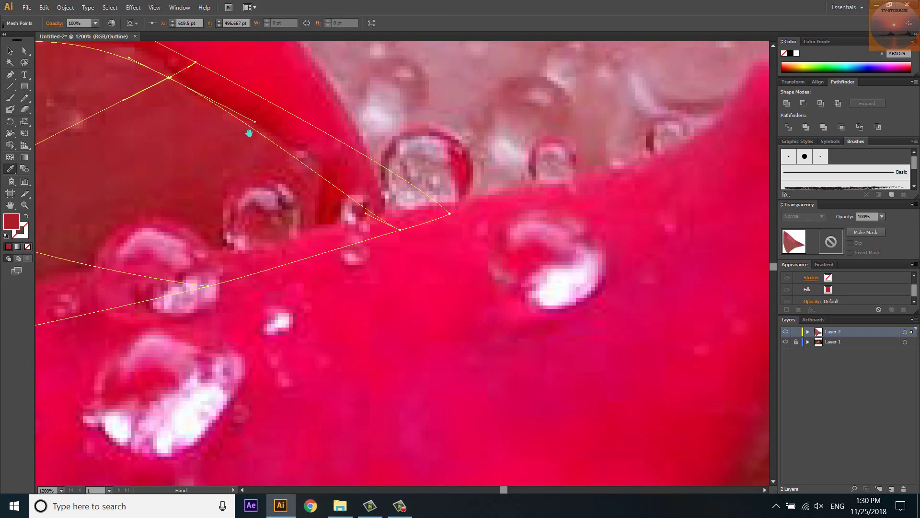
{"action": "left_click", "coordinate": [399, 231], "text": "ctrl"}
{"action": "left_click", "coordinate": [393, 225]}
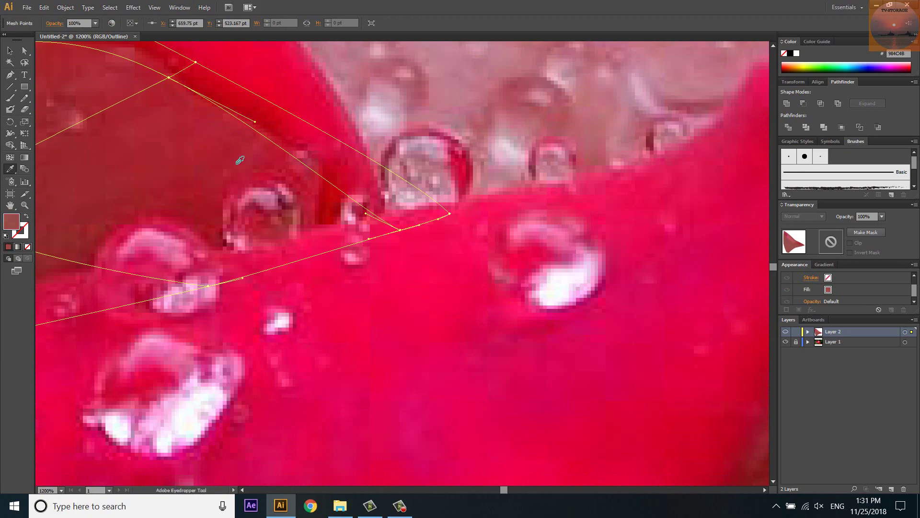
Sample pink and photo colours onto the lower-petal mesh points.
{"action": "scroll", "coordinate": [268, 160], "scroll_direction": "down", "scroll_amount": 5}
{"action": "scroll", "coordinate": [348, 215], "scroll_direction": "up", "scroll_amount": 2}
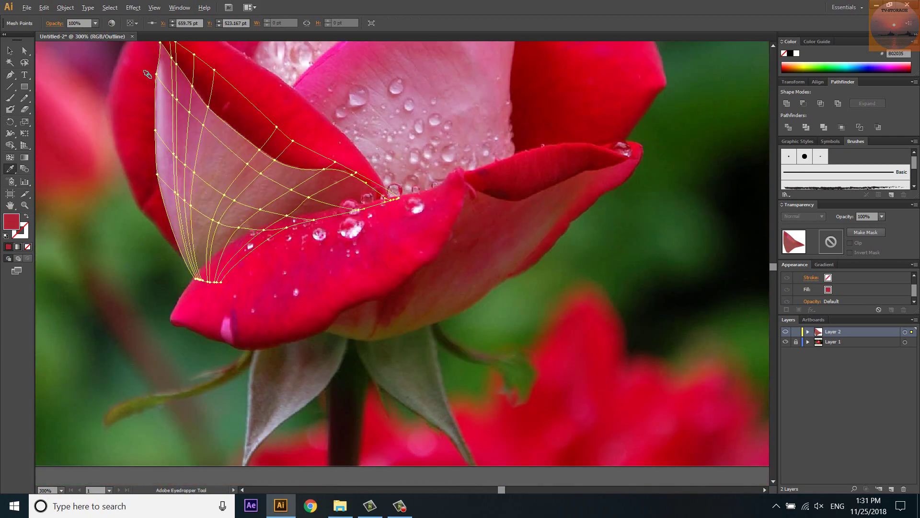
{"action": "scroll", "coordinate": [147, 74], "scroll_direction": "up", "scroll_amount": 3}
{"action": "left_click", "coordinate": [227, 124]}
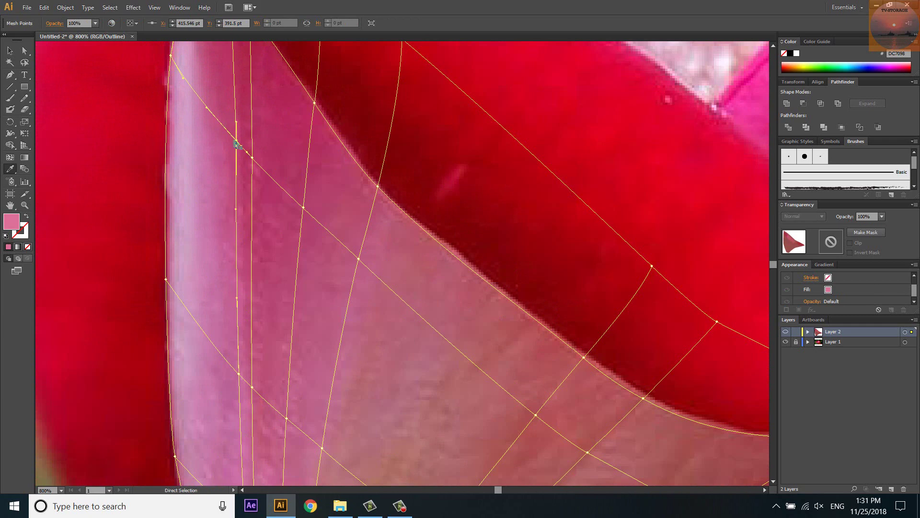
{"action": "left_click", "coordinate": [252, 157], "text": "ctrl"}
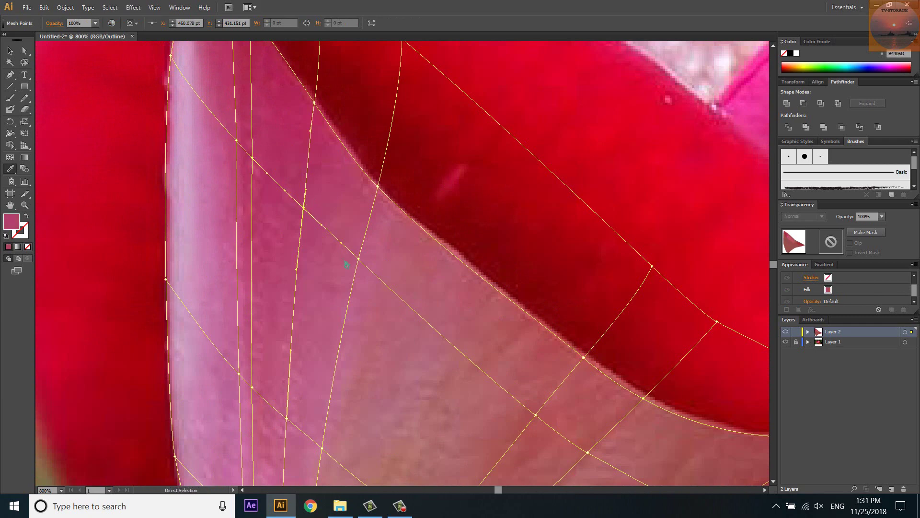
{"action": "left_click", "coordinate": [359, 259]}
{"action": "scroll", "coordinate": [360, 257], "scroll_direction": "down", "scroll_amount": 5}
{"action": "scroll", "coordinate": [360, 256], "scroll_direction": "right", "scroll_amount": 4}
{"action": "left_click", "coordinate": [469, 294], "text": "ctrl"}
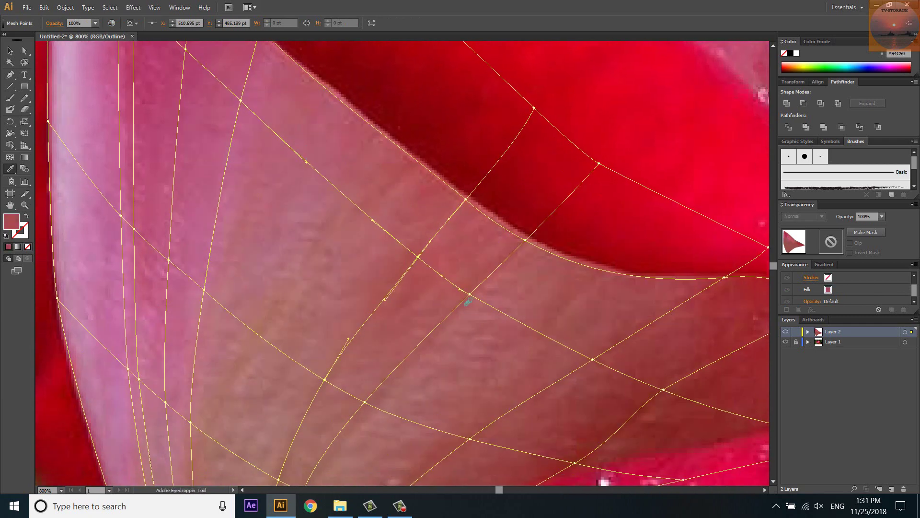
{"action": "scroll", "coordinate": [469, 294], "scroll_direction": "down", "scroll_amount": 3}
{"action": "scroll", "coordinate": [469, 294], "scroll_direction": "right", "scroll_amount": 4}
{"action": "left_click", "coordinate": [444, 256], "text": "ctrl"}
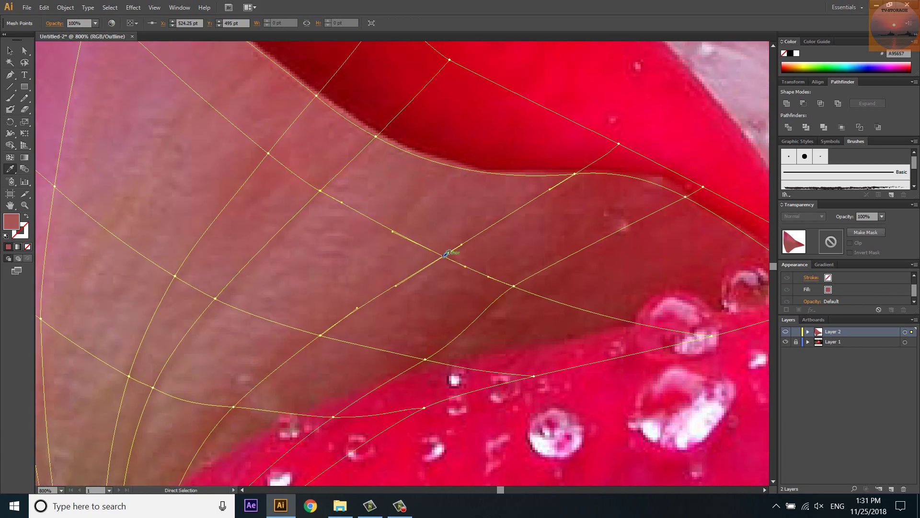
{"action": "left_click", "coordinate": [512, 287], "text": "ctrl"}
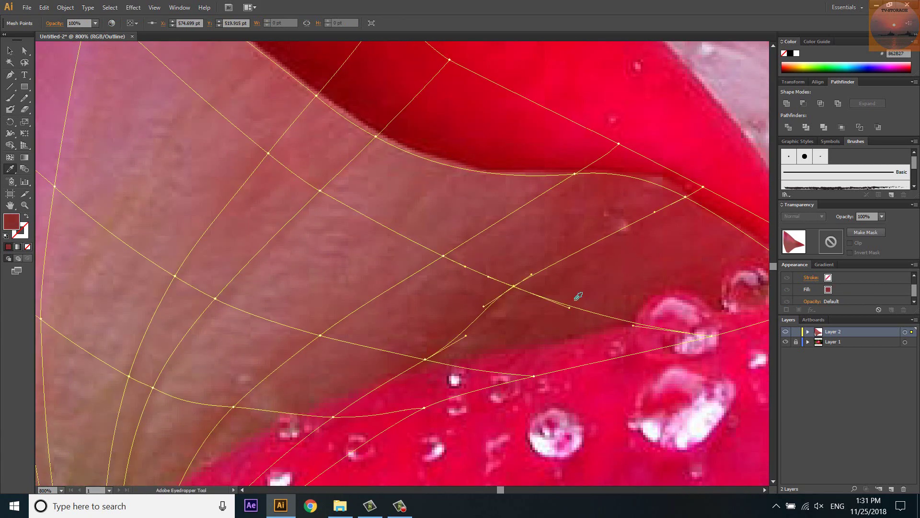
Recolour the mesh points along the lower edge with dark and deep reds from the photo.
{"action": "left_click", "coordinate": [713, 336], "text": "ctrl"}
{"action": "left_click", "coordinate": [625, 317]}
{"action": "left_click", "coordinate": [425, 359], "text": "ctrl"}
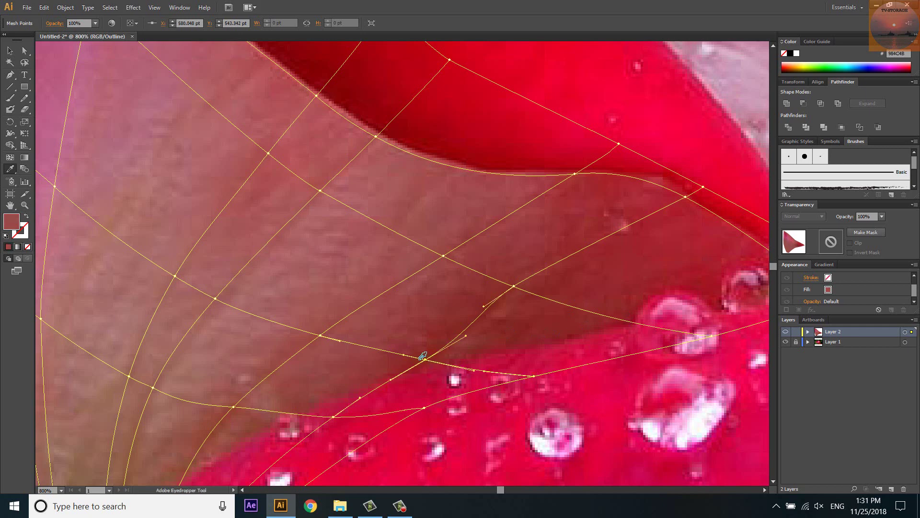
{"action": "left_click", "coordinate": [342, 420]}
{"action": "left_click", "coordinate": [235, 407], "text": "ctrl"}
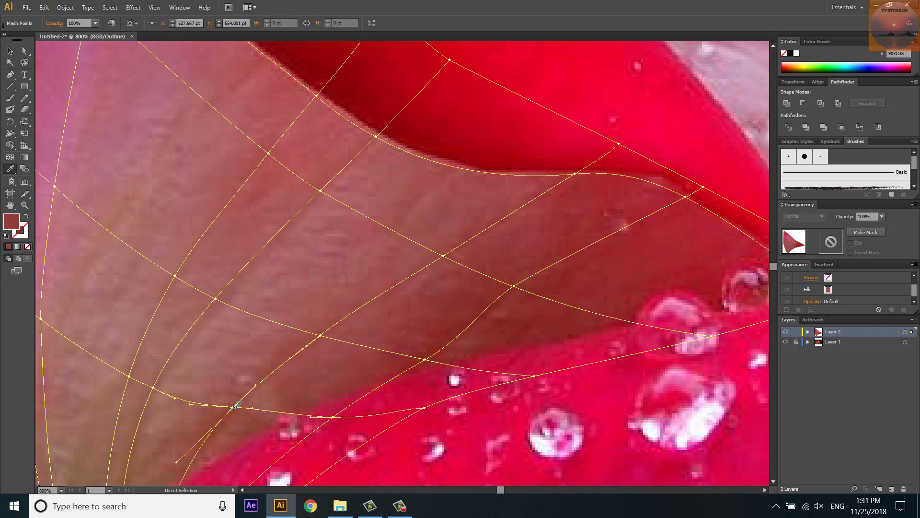
{"action": "left_click_drag", "start_coordinate": [258, 400], "coordinate": [349, 346]}
{"action": "left_click", "coordinate": [516, 354], "text": "ctrl"}
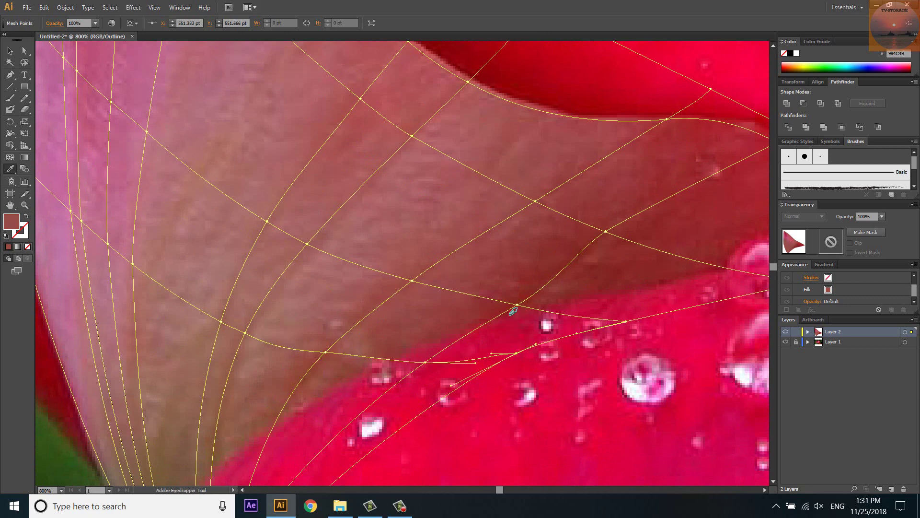
{"action": "left_click", "coordinate": [326, 354], "text": "ctrl"}
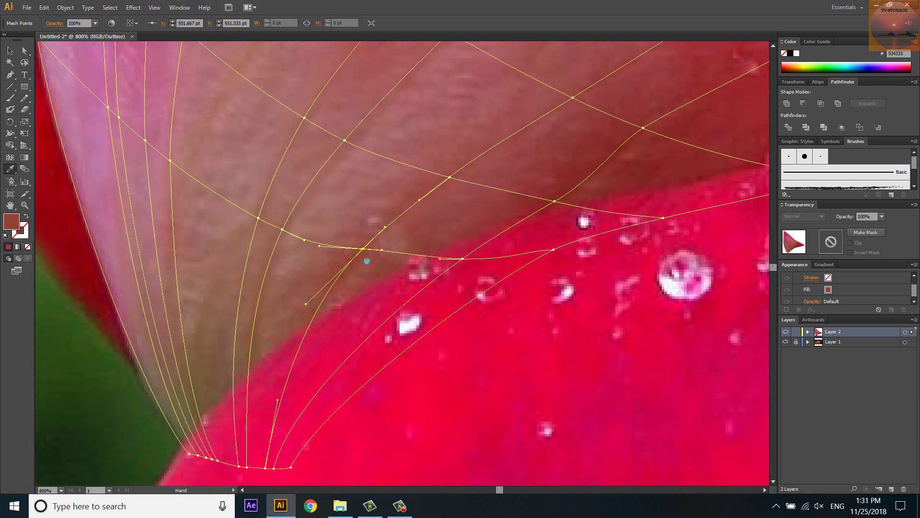
Sample a photo colour onto a mid-petal mesh point and nudge a neighbouring point down-right.
{"action": "left_click_drag", "start_coordinate": [326, 354], "coordinate": [363, 222]}
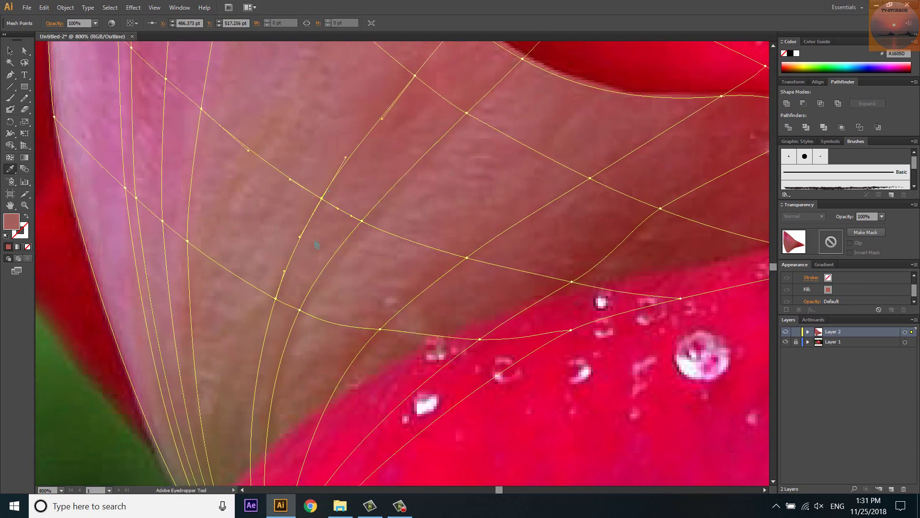
{"action": "left_click", "coordinate": [277, 297]}
{"action": "left_click_drag", "start_coordinate": [299, 312], "coordinate": [323, 323]}
{"action": "scroll", "coordinate": [326, 381], "scroll_direction": "down", "scroll_amount": 3}
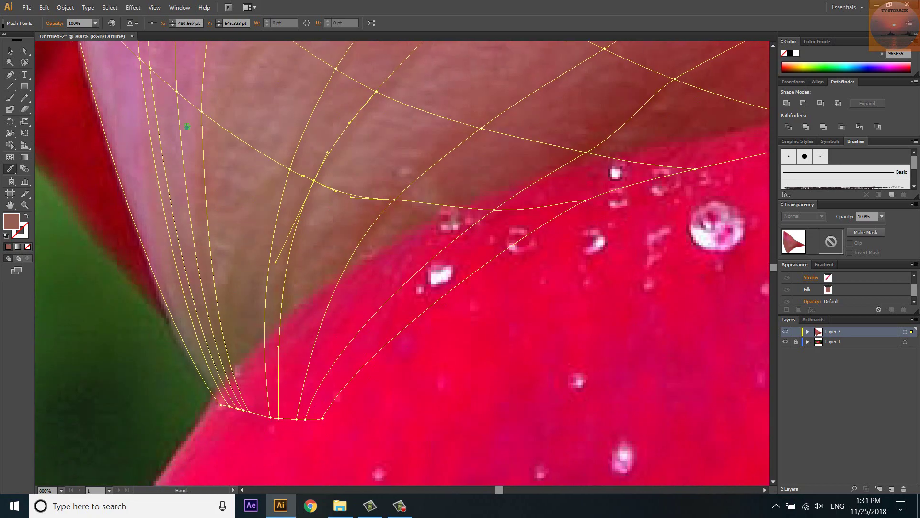
Sample pink from the photo onto the petal's left-edge and top mesh points.
{"action": "left_click_drag", "start_coordinate": [187, 126], "coordinate": [299, 330]}
{"action": "left_click", "coordinate": [316, 316]}
{"action": "left_click", "coordinate": [289, 296]}
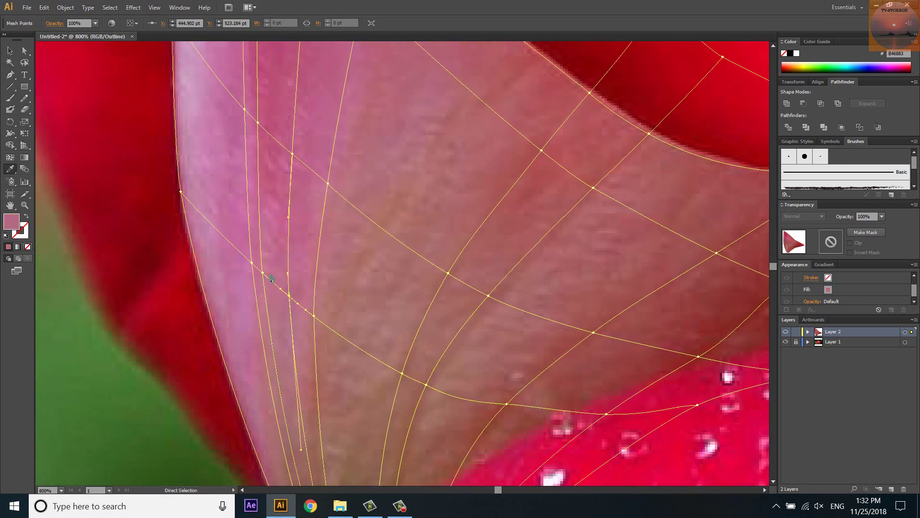
{"action": "left_click", "coordinate": [182, 190]}
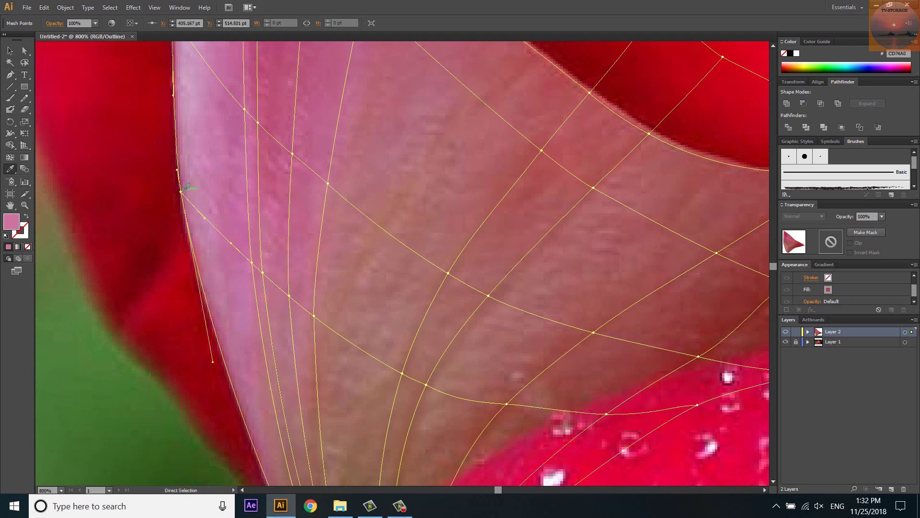
{"action": "left_click", "coordinate": [243, 110]}
{"action": "left_click", "coordinate": [258, 123]}
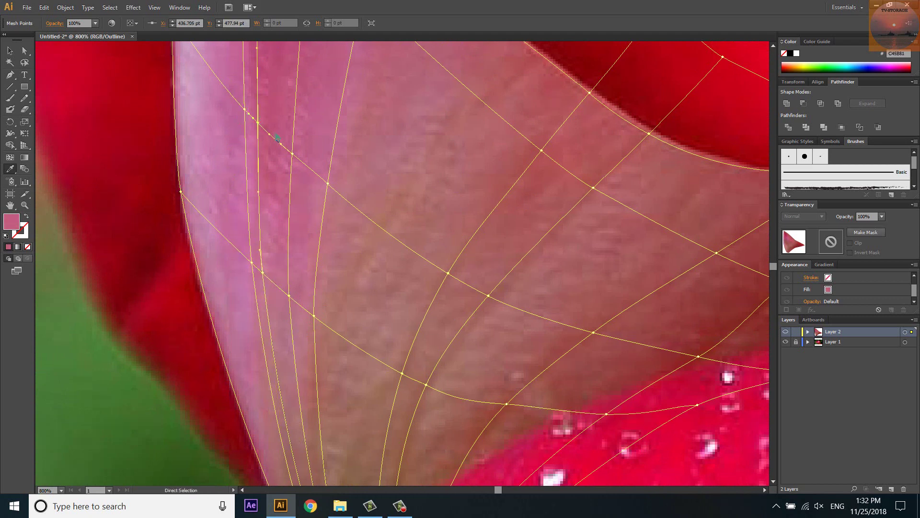
{"action": "left_click", "coordinate": [328, 186]}
Sample photo colours onto the bunched mesh points at the petal's pinched base.
{"action": "mouse_move", "coordinate": [257, 140]}
{"action": "left_mouse_down"}
{"action": "mouse_move", "coordinate": [280, 252]}
{"action": "mouse_move", "coordinate": [297, 43]}
{"action": "left_mouse_up"}
{"action": "left_click", "coordinate": [323, 338]}
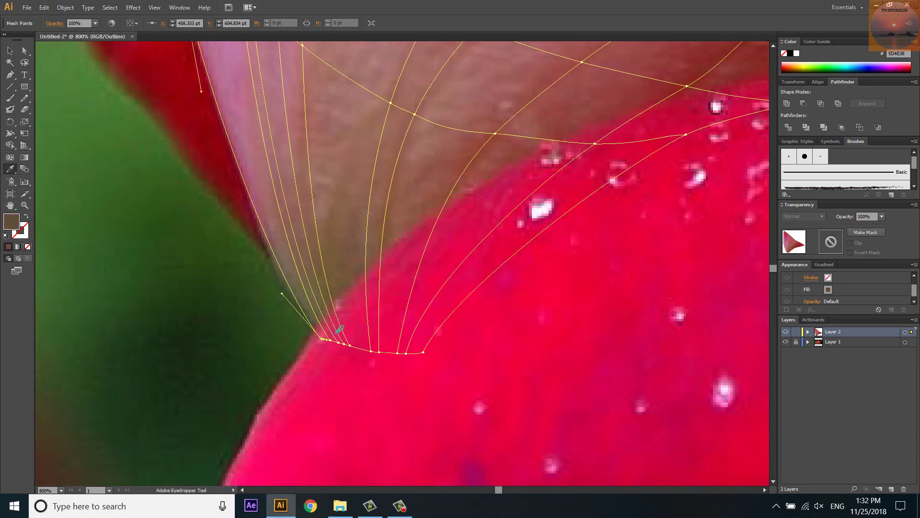
{"action": "left_click_drag", "start_coordinate": [331, 338], "coordinate": [329, 336]}
{"action": "left_click", "coordinate": [329, 301]}
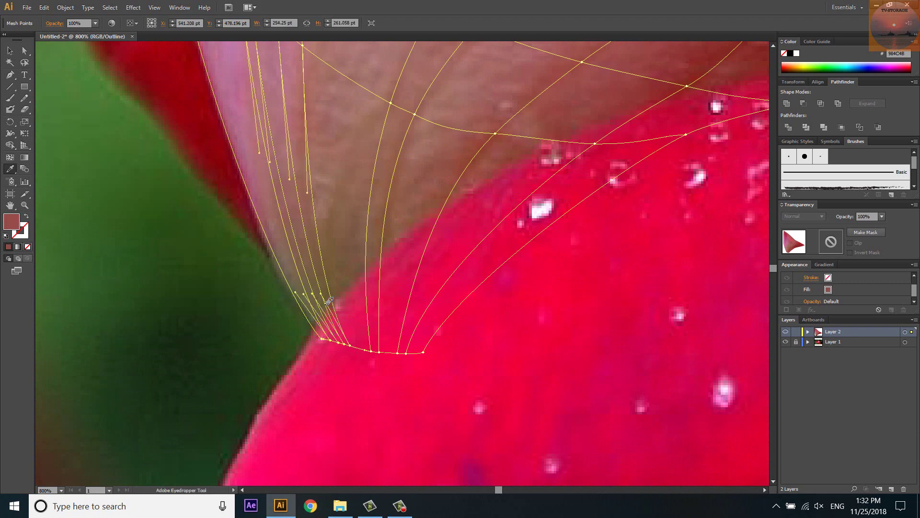
{"action": "left_click", "coordinate": [368, 351], "text": "ctrl"}
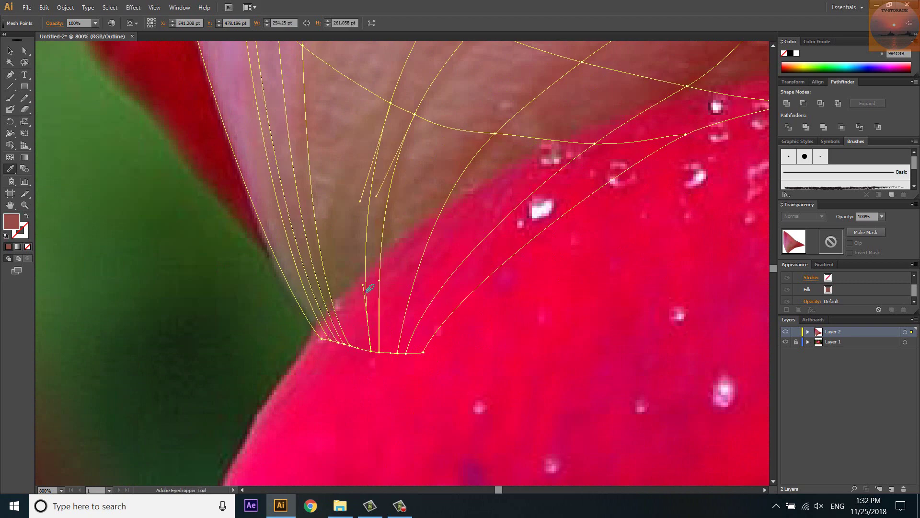
{"action": "left_click_drag", "start_coordinate": [394, 347], "coordinate": [393, 346]}
{"action": "left_click", "coordinate": [461, 192]}
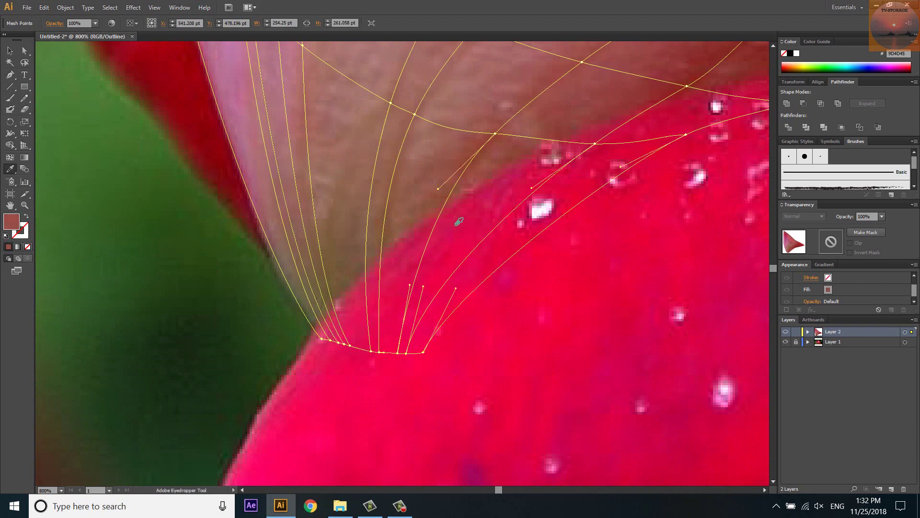
{"action": "scroll", "coordinate": [431, 331], "scroll_direction": "down", "scroll_amount": 4}
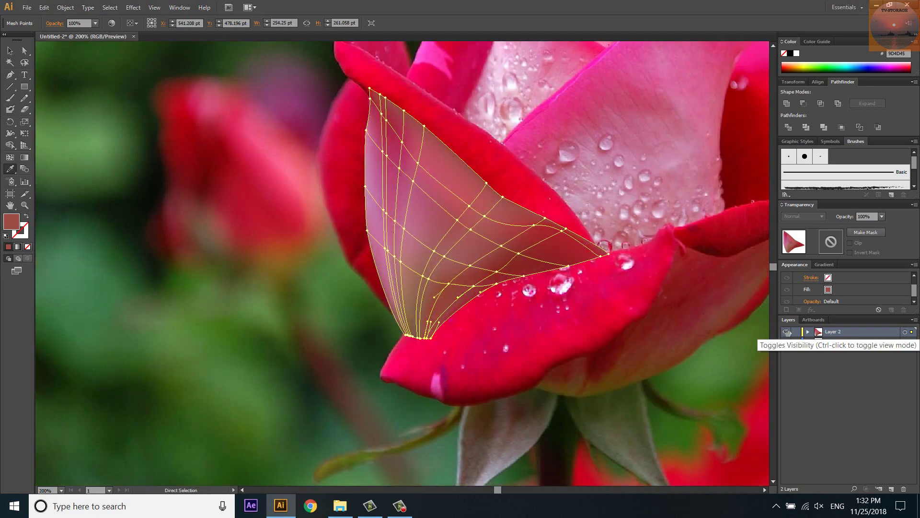
{"action": "left_click", "coordinate": [787, 332], "text": "ctrl"}
{"action": "left_click", "coordinate": [787, 331], "text": "ctrl"}
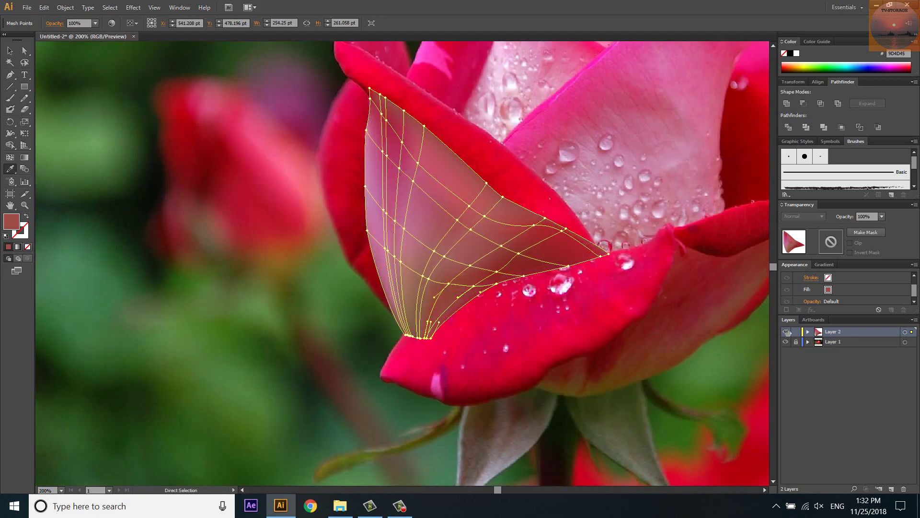
{"action": "left_click", "coordinate": [796, 332]}
{"action": "scroll", "coordinate": [379, 86], "scroll_direction": "up", "scroll_amount": 1}
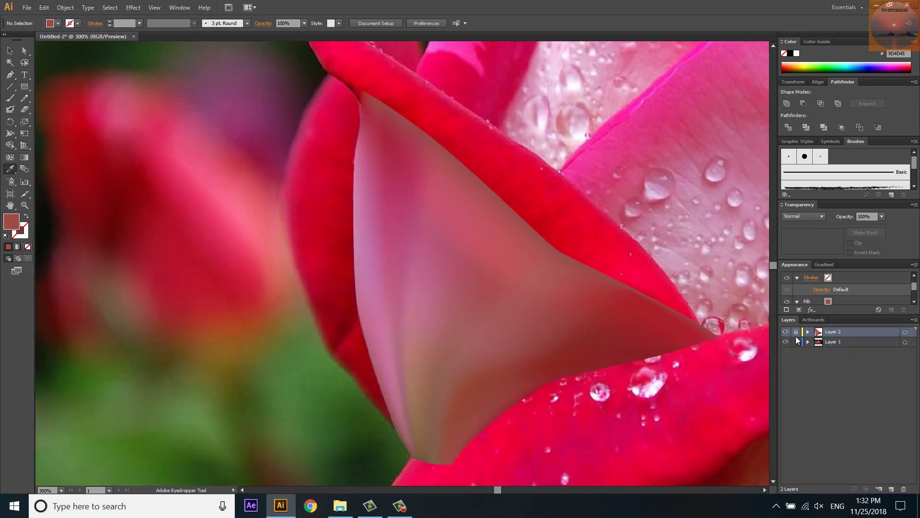
{"action": "left_click", "coordinate": [797, 332]}
{"action": "left_click", "coordinate": [787, 331], "text": "ctrl"}
{"action": "scroll", "coordinate": [382, 294], "scroll_direction": "up", "scroll_amount": 3}
{"action": "scroll", "coordinate": [382, 293], "scroll_direction": "up", "scroll_amount": 1}
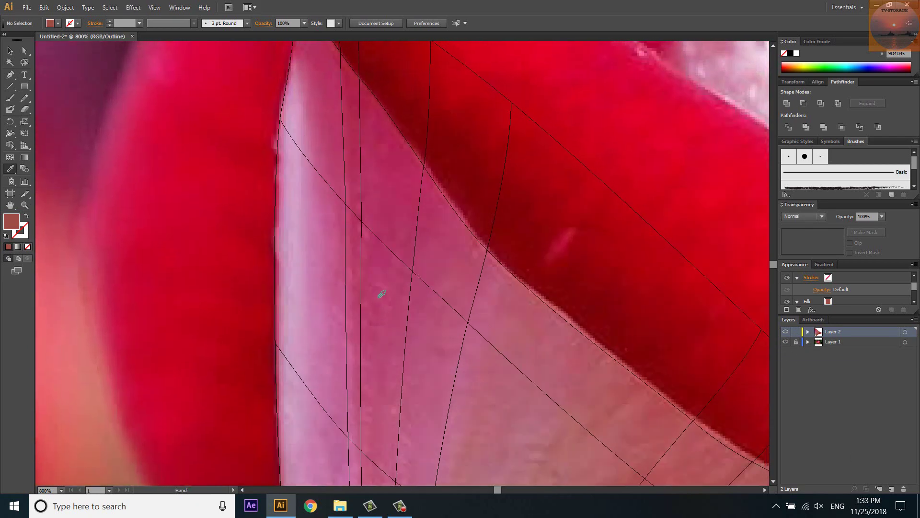
{"action": "left_click", "coordinate": [786, 332], "text": "ctrl"}
{"action": "left_click", "coordinate": [787, 332], "text": "ctrl"}
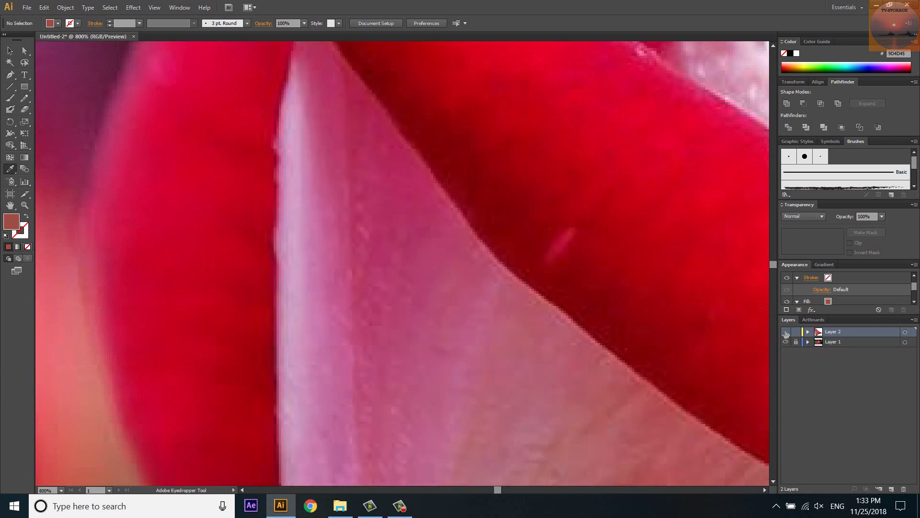
{"action": "key", "text": "a"}
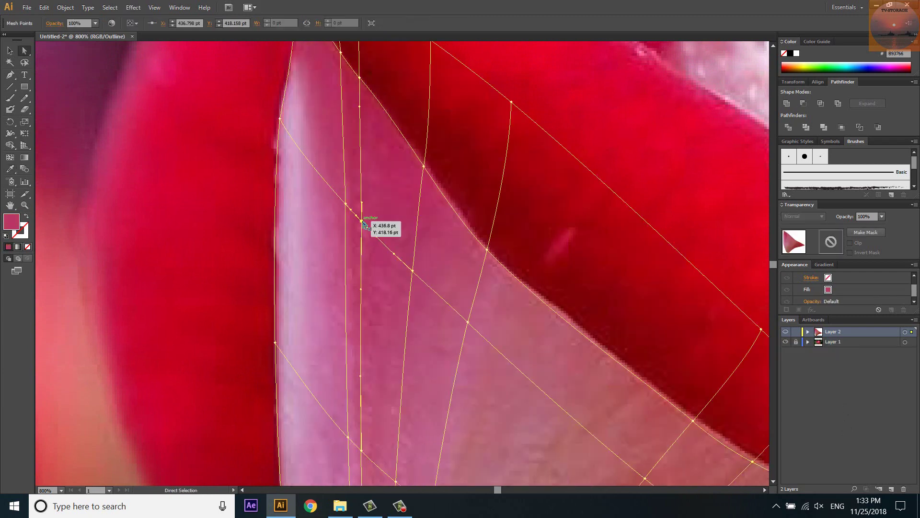
Nudge an upper-left interior mesh point and sample a deeper pink onto it.
{"action": "left_click_drag", "start_coordinate": [364, 225], "coordinate": [359, 221]}
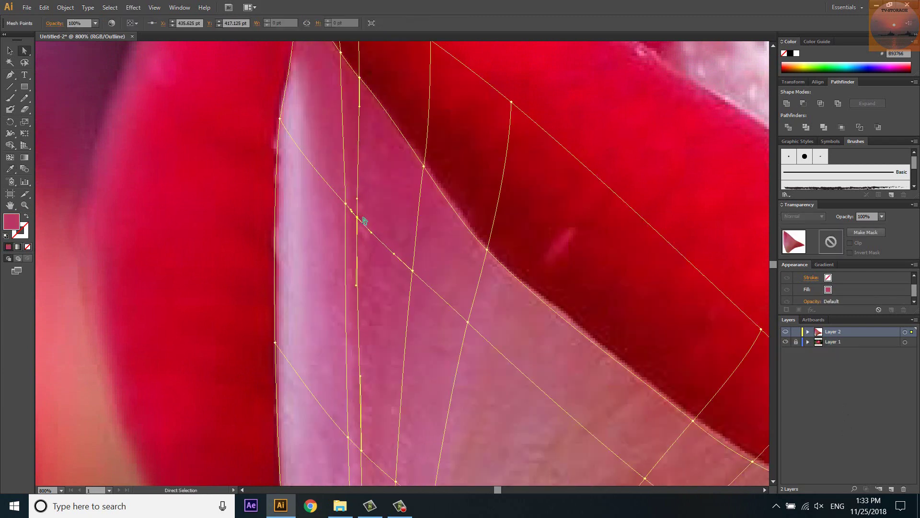
{"action": "key", "text": "i"}
{"action": "left_click", "coordinate": [346, 204], "text": "ctrl"}
{"action": "left_click", "coordinate": [345, 207]}
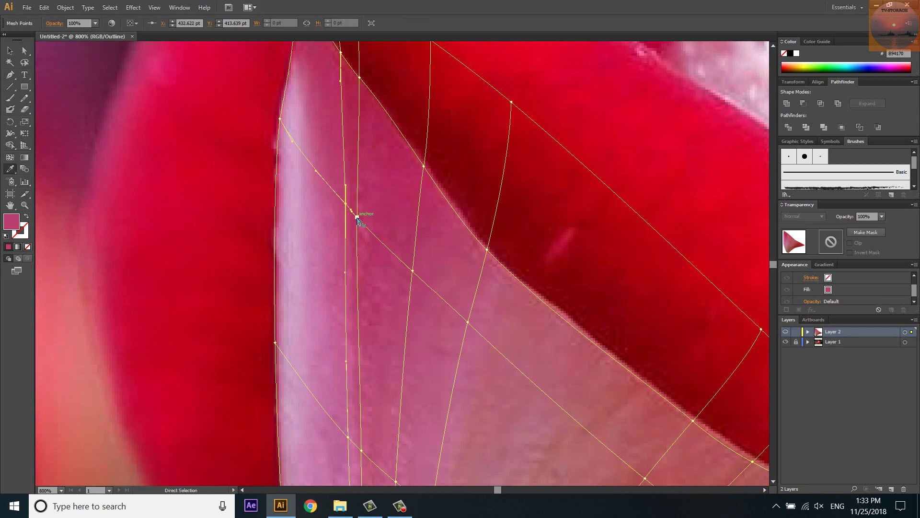
{"action": "left_click_drag", "start_coordinate": [357, 219], "coordinate": [328, 193]}
Switch to Preview, then hide and reshow the mesh petal to compare with the photo.
{"action": "scroll", "coordinate": [350, 203], "scroll_direction": "up", "scroll_amount": 4, "text": "alt"}
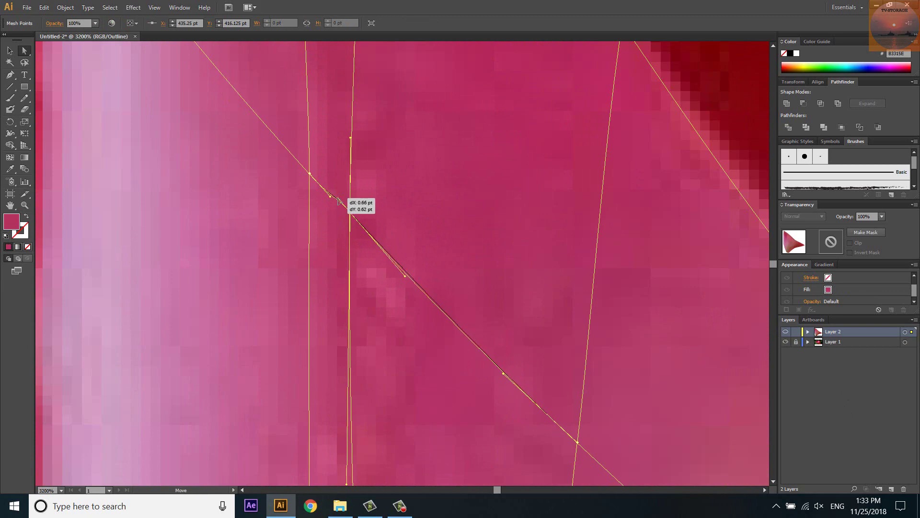
{"action": "scroll", "coordinate": [308, 278], "scroll_direction": "down", "scroll_amount": 2, "text": "alt"}
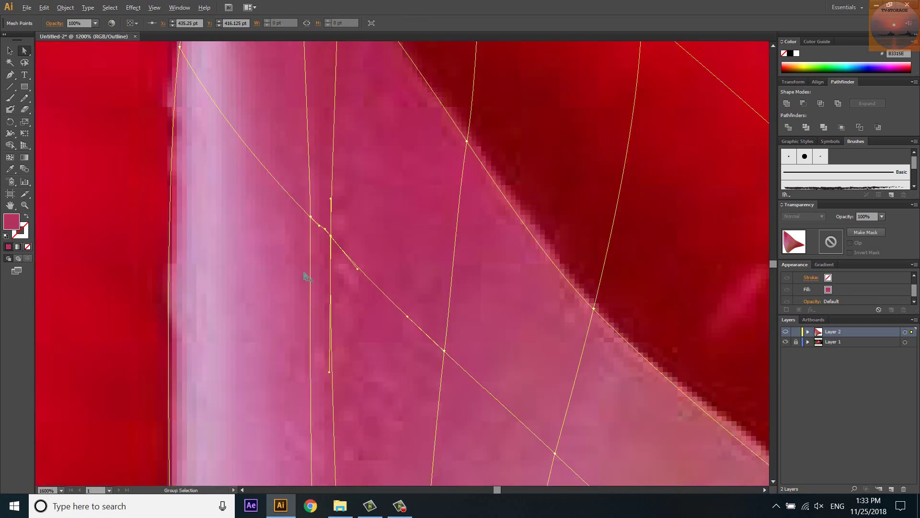
{"action": "scroll", "coordinate": [309, 277], "scroll_direction": "down", "scroll_amount": 2, "text": "alt"}
{"action": "key", "text": "ctrl+y"}
{"action": "left_click", "coordinate": [785, 331]}
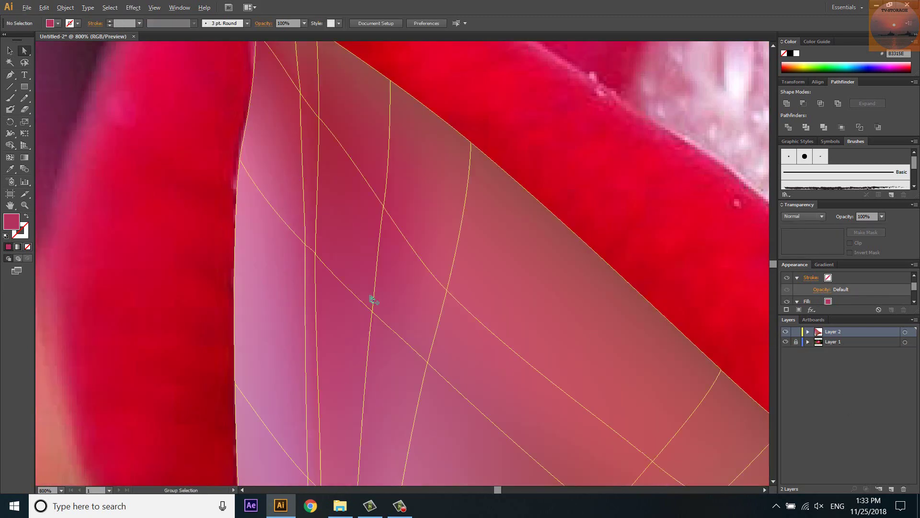
{"action": "scroll", "coordinate": [372, 302], "scroll_direction": "down", "scroll_amount": 1, "text": "alt"}
{"action": "left_click", "coordinate": [143, 225]}
{"action": "scroll", "coordinate": [276, 197], "scroll_direction": "down", "scroll_amount": 4, "text": "alt"}
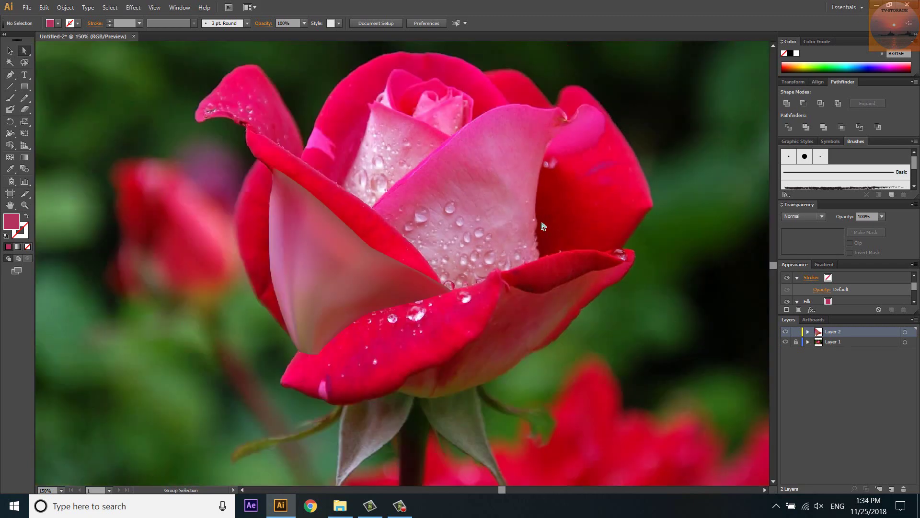
Toggle Layer 2's visibility several times to compare, then show it in Outline mode.
{"action": "left_click", "coordinate": [785, 331]}
{"action": "left_click", "coordinate": [786, 331]}
{"action": "left_click", "coordinate": [785, 331]}
{"action": "left_click", "coordinate": [785, 331]}
{"action": "left_click", "coordinate": [785, 332]}
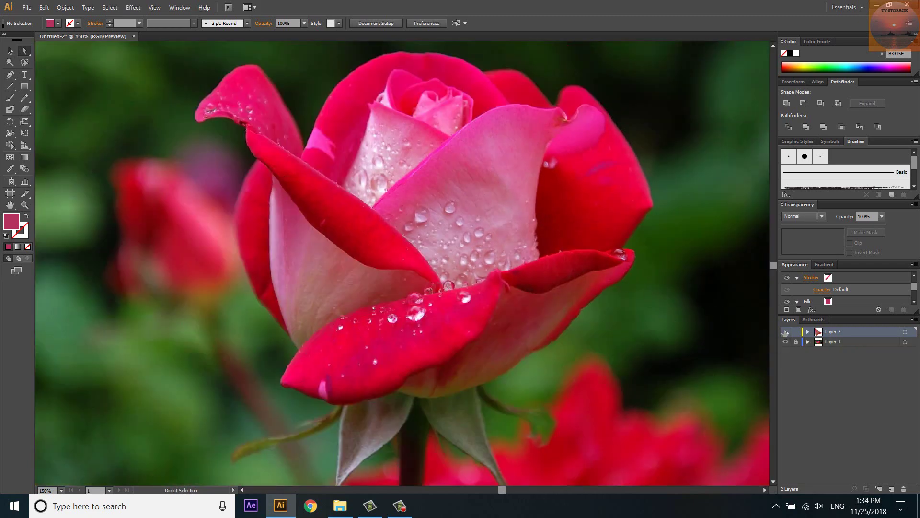
{"action": "left_click", "coordinate": [785, 331], "text": "alt"}
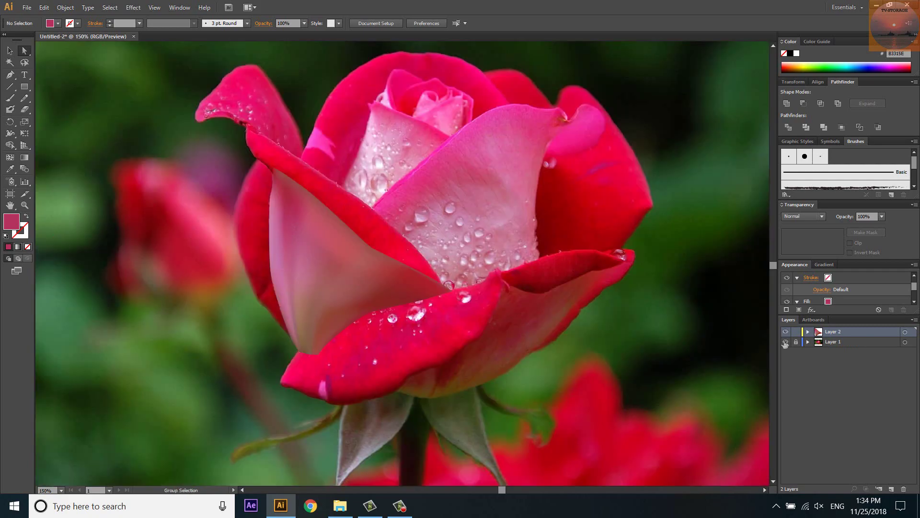
{"action": "left_click", "coordinate": [785, 331], "text": "ctrl"}
{"action": "scroll", "coordinate": [353, 285], "scroll_direction": "up", "scroll_amount": 1}
Drag the lower mesh points and curves down to follow the petal's bottom edge.
{"action": "scroll", "coordinate": [353, 285], "scroll_direction": "up", "scroll_amount": 2}
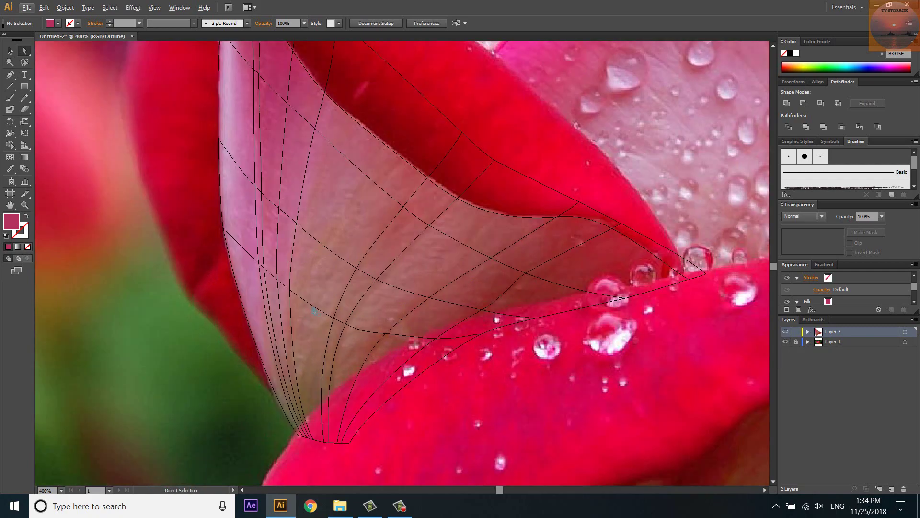
{"action": "scroll", "coordinate": [369, 289], "scroll_direction": "up", "scroll_amount": 1}
{"action": "key", "text": "u"}
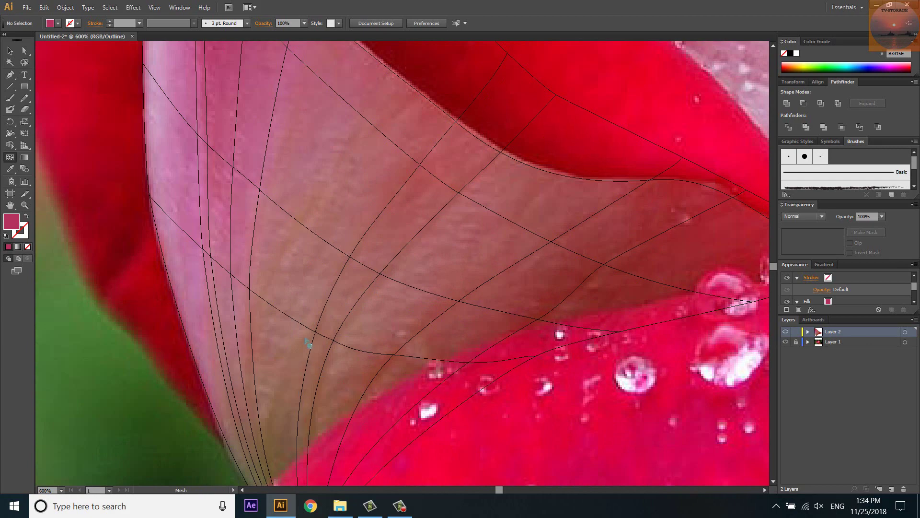
{"action": "scroll", "coordinate": [306, 342], "scroll_direction": "down", "scroll_amount": 2}
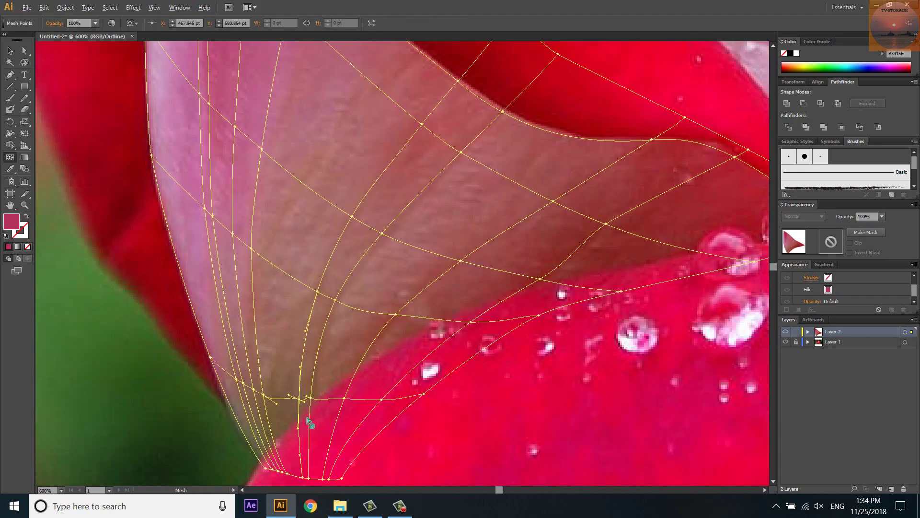
{"action": "scroll", "coordinate": [301, 402], "scroll_direction": "up", "scroll_amount": 2}
{"action": "key", "text": "a"}
{"action": "mouse_move", "coordinate": [317, 374]}
{"action": "left_mouse_down"}
{"action": "mouse_move", "coordinate": [318, 386]}
{"action": "mouse_move", "coordinate": [292, 388]}
{"action": "left_mouse_up"}
{"action": "mouse_move", "coordinate": [384, 375]}
{"action": "left_mouse_down"}
{"action": "mouse_move", "coordinate": [380, 387]}
{"action": "mouse_move", "coordinate": [332, 391]}
{"action": "left_mouse_up"}
{"action": "left_click", "coordinate": [460, 378]}
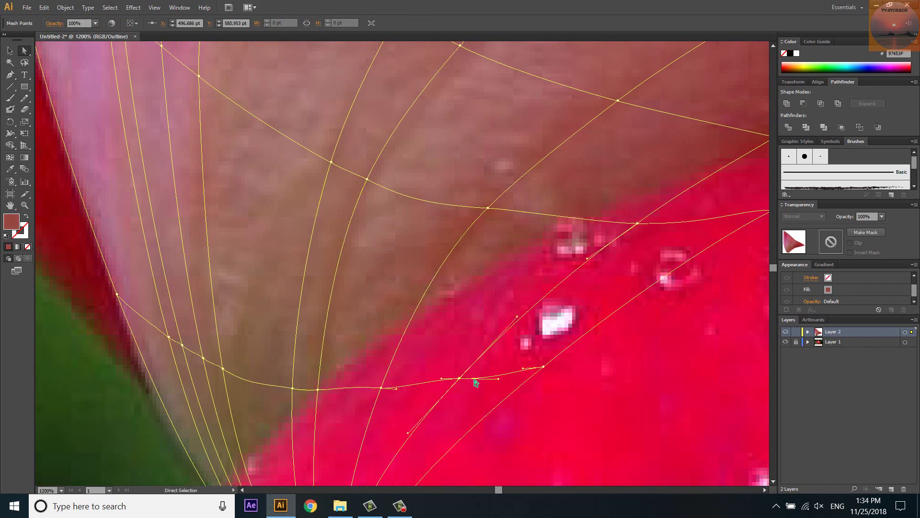
{"action": "left_click_drag", "start_coordinate": [500, 381], "coordinate": [497, 374]}
{"action": "left_click_drag", "start_coordinate": [397, 391], "coordinate": [396, 389]}
Sample photo tones onto lower-edge and left-edge mesh points, then preview the shading.
{"action": "key", "text": "i"}
{"action": "left_click", "coordinate": [223, 368]}
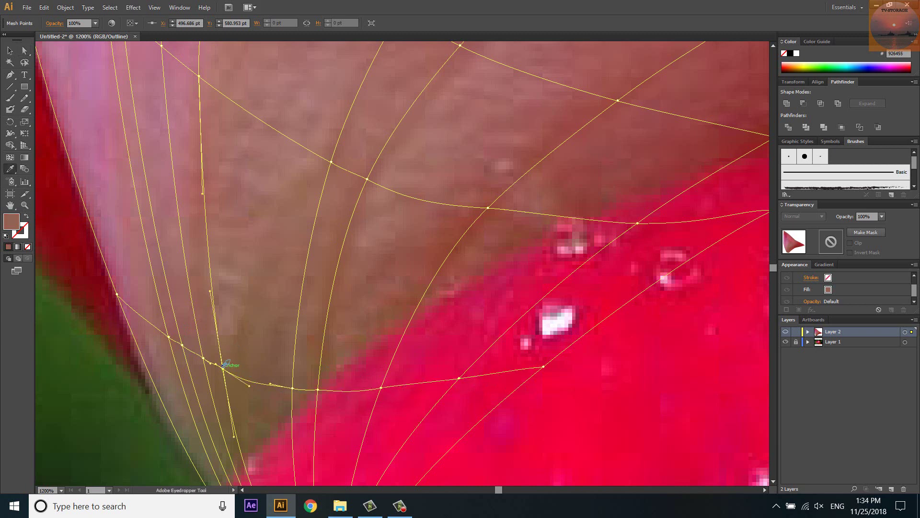
{"action": "left_click", "coordinate": [203, 359], "text": "ctrl"}
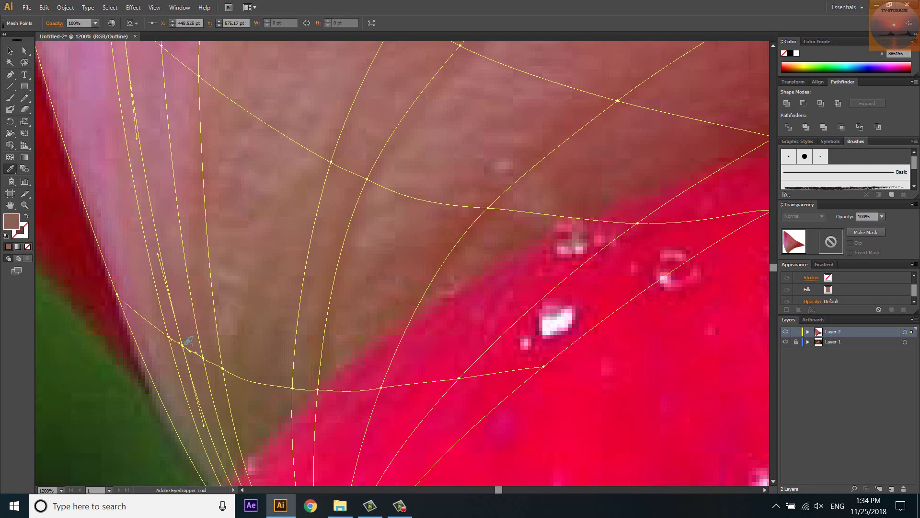
{"action": "left_click", "coordinate": [170, 336], "text": "ctrl"}
{"action": "left_click", "coordinate": [117, 294], "text": "ctrl"}
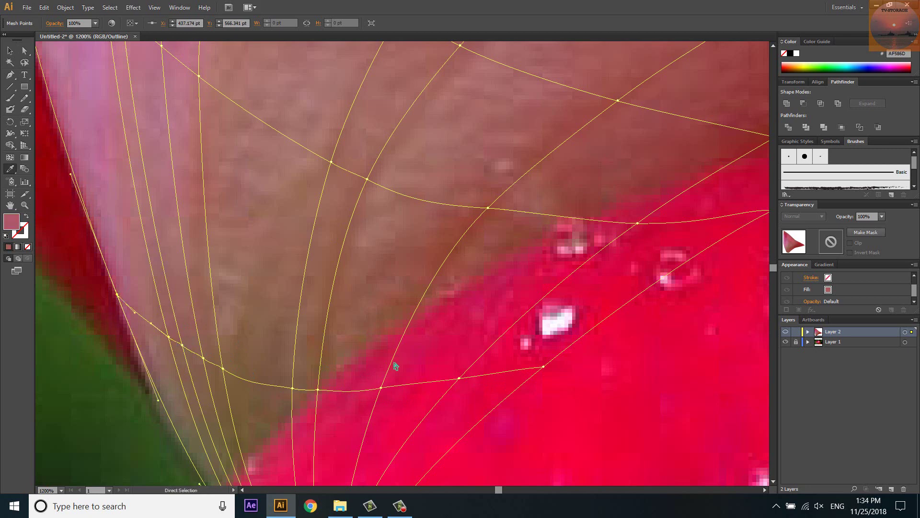
{"action": "left_click", "coordinate": [381, 387], "text": "ctrl"}
{"action": "left_click", "coordinate": [785, 331], "text": "ctrl"}
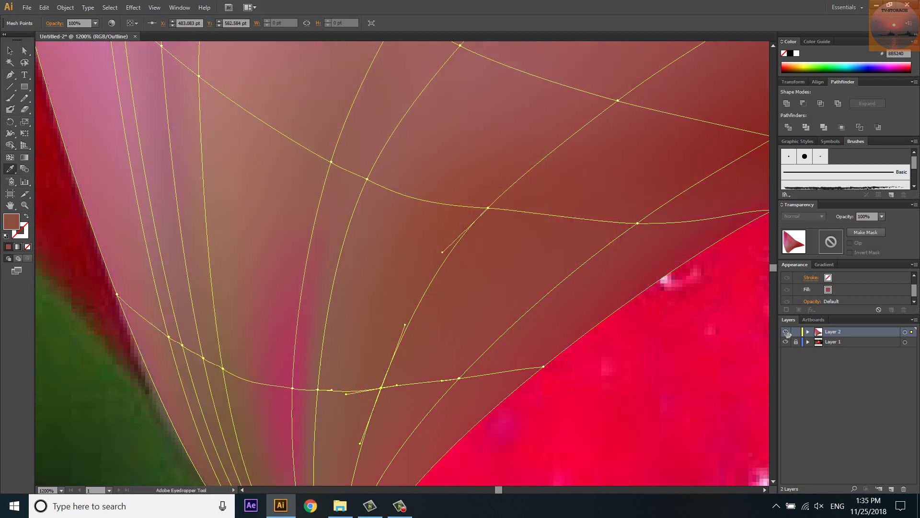
{"action": "left_click", "coordinate": [785, 331]}
Select a lower-curve mesh point and compare the rendered mesh with its outlines.
{"action": "left_click", "coordinate": [293, 388], "text": "ctrl"}
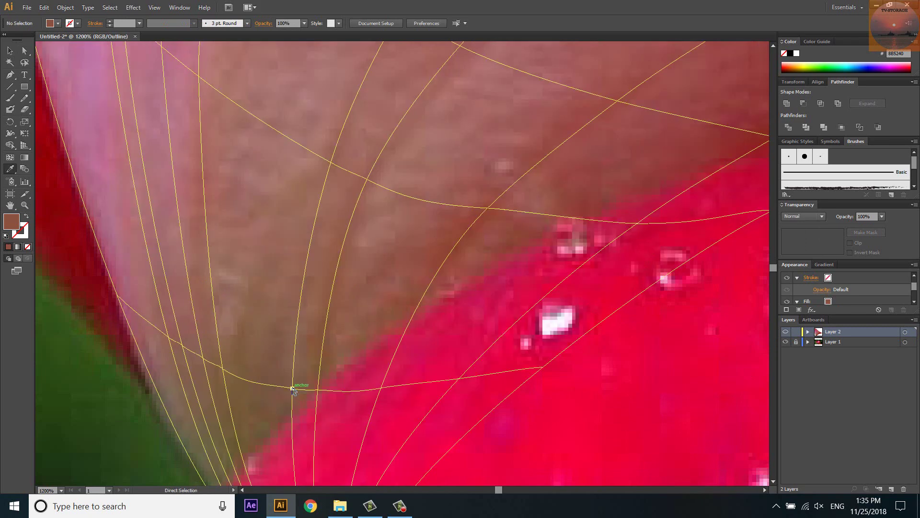
{"action": "left_click", "coordinate": [785, 332], "text": "ctrl"}
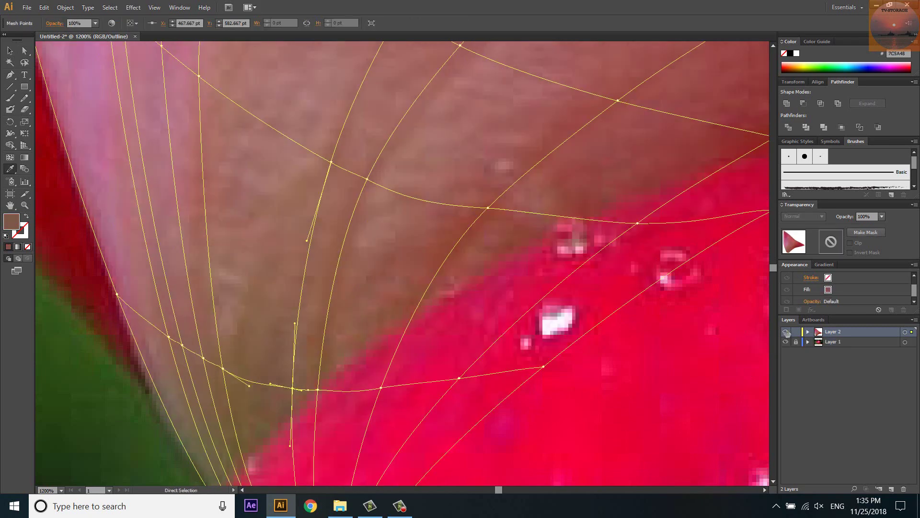
{"action": "left_click", "coordinate": [785, 331], "text": "ctrl"}
{"action": "key", "text": "u"}
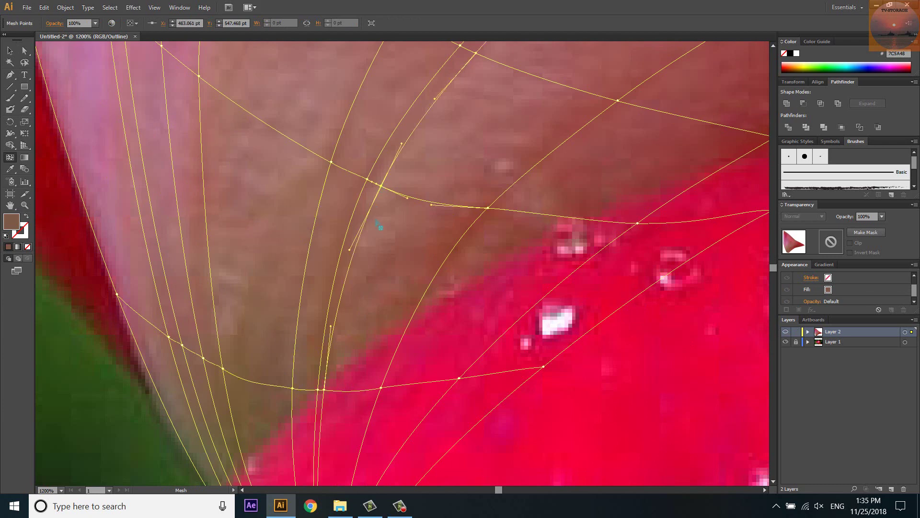
{"action": "scroll", "coordinate": [380, 216], "scroll_direction": "down", "scroll_amount": 4, "text": "alt"}
{"action": "scroll", "coordinate": [378, 273], "scroll_direction": "up", "scroll_amount": 5, "text": "alt"}
Sample photo colours onto middle and upper mesh points, show the mesh rendered, and lock Layer 2.
{"action": "key", "text": "i"}
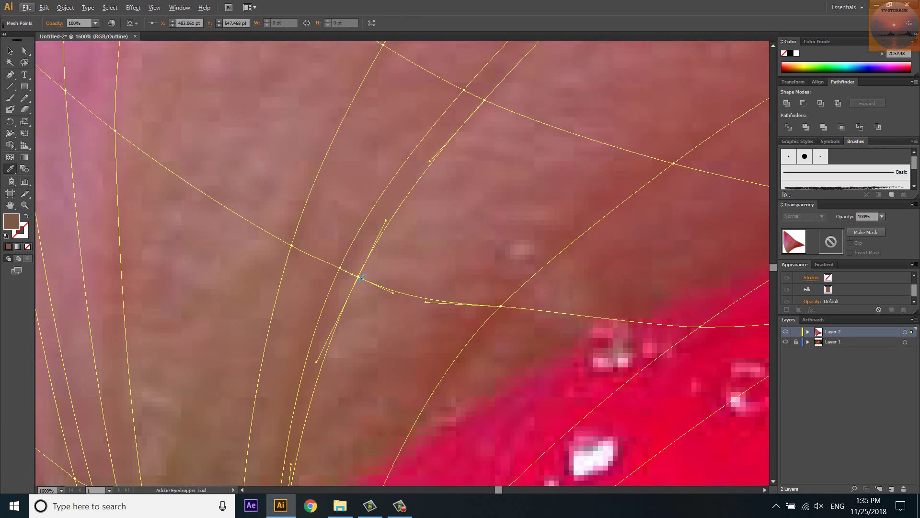
{"action": "left_click", "coordinate": [360, 277]}
{"action": "left_click_drag", "start_coordinate": [391, 252], "coordinate": [431, 67]}
{"action": "left_click", "coordinate": [343, 334]}
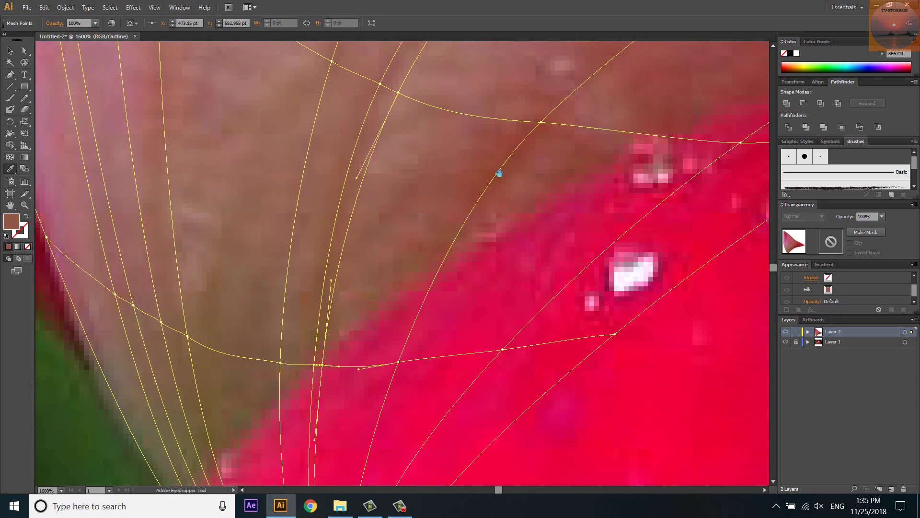
{"action": "scroll", "coordinate": [499, 173], "scroll_direction": "down", "scroll_amount": 5, "text": "alt"}
{"action": "scroll", "coordinate": [464, 179], "scroll_direction": "up", "scroll_amount": 2, "text": "alt"}
{"action": "left_click", "coordinate": [548, 52], "text": "ctrl"}
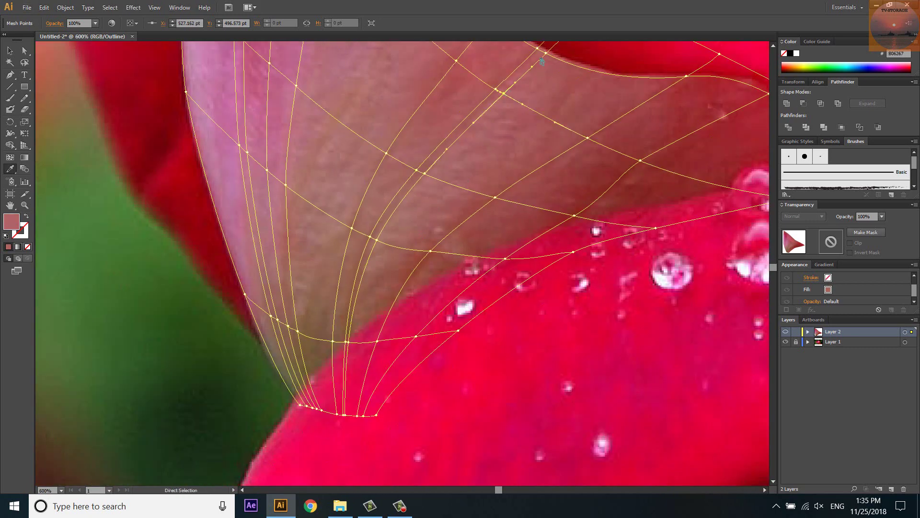
{"action": "left_click", "coordinate": [785, 331], "text": "ctrl"}
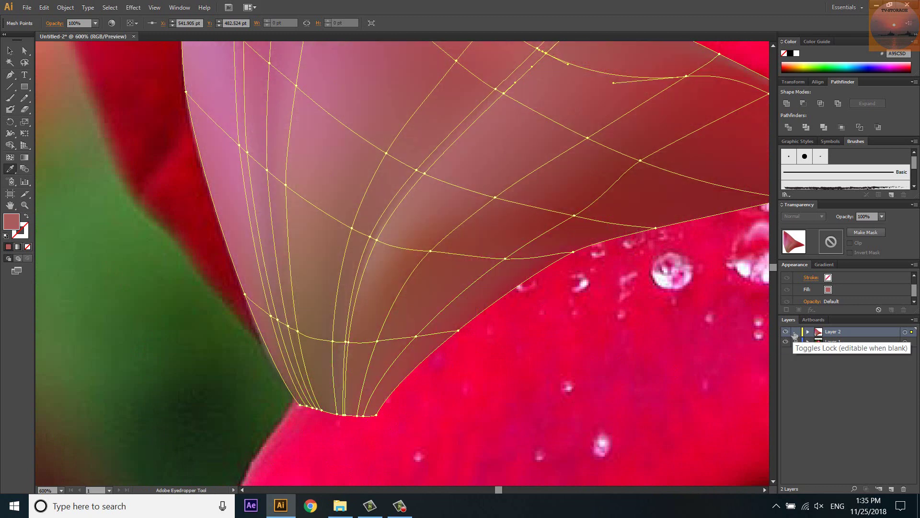
{"action": "left_click", "coordinate": [796, 331]}
{"action": "scroll", "coordinate": [403, 391], "scroll_direction": "down", "scroll_amount": 2, "text": "alt"}
Compare the mesh against the photo, then unlock Layer 2 and select a mesh point to recolour.
{"action": "left_click", "coordinate": [785, 331]}
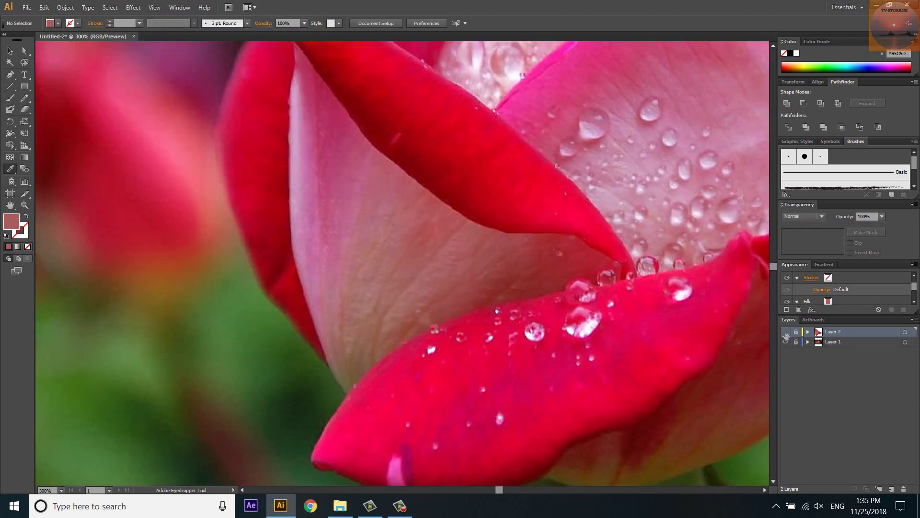
{"action": "left_click", "coordinate": [786, 331]}
{"action": "left_click", "coordinate": [786, 331]}
{"action": "left_click", "coordinate": [785, 331]}
{"action": "scroll", "coordinate": [435, 244], "scroll_direction": "up", "scroll_amount": 2, "text": "alt"}
{"action": "scroll", "coordinate": [435, 244], "scroll_direction": "up", "scroll_amount": 2, "text": "alt"}
{"action": "scroll", "coordinate": [451, 217], "scroll_direction": "up", "scroll_amount": 1, "text": "alt"}
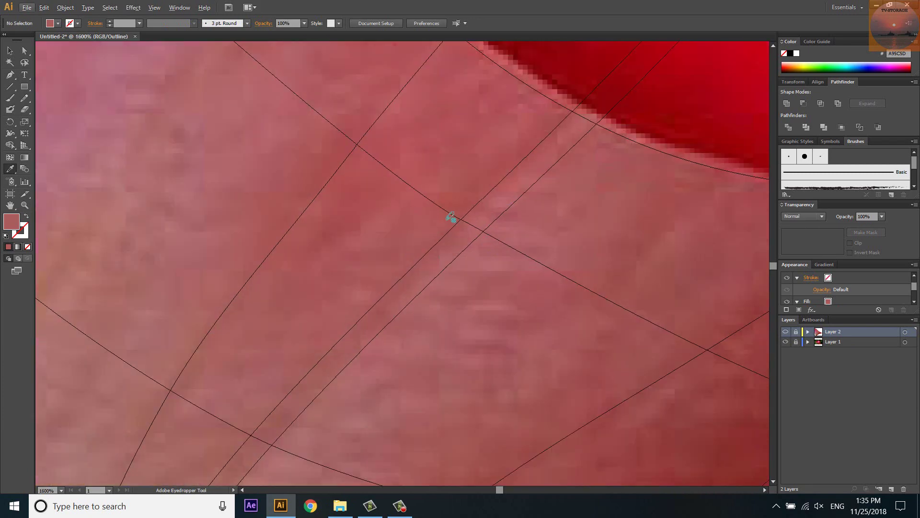
{"action": "left_click", "coordinate": [796, 332]}
{"action": "left_click", "coordinate": [460, 220], "text": "ctrl"}
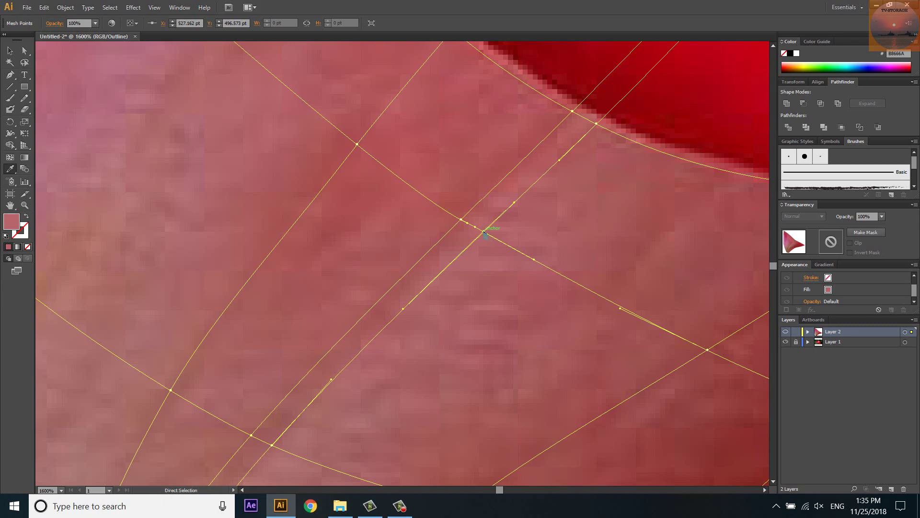
Relock Layer 2, zoom out to view the whole petal, and return to Outline view.
{"action": "left_click", "coordinate": [796, 331]}
{"action": "key", "text": "ctrl+minus"}
{"action": "key", "text": "ctrl+minus"}
{"action": "key", "text": "ctrl+minus"}
{"action": "key", "text": "ctrl+y"}
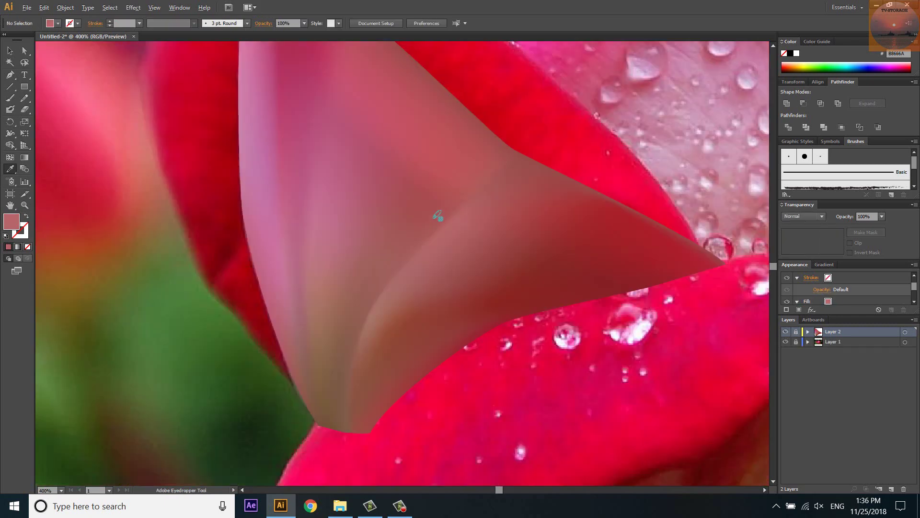
{"action": "scroll", "coordinate": [330, 277], "scroll_direction": "down", "scroll_amount": 1}
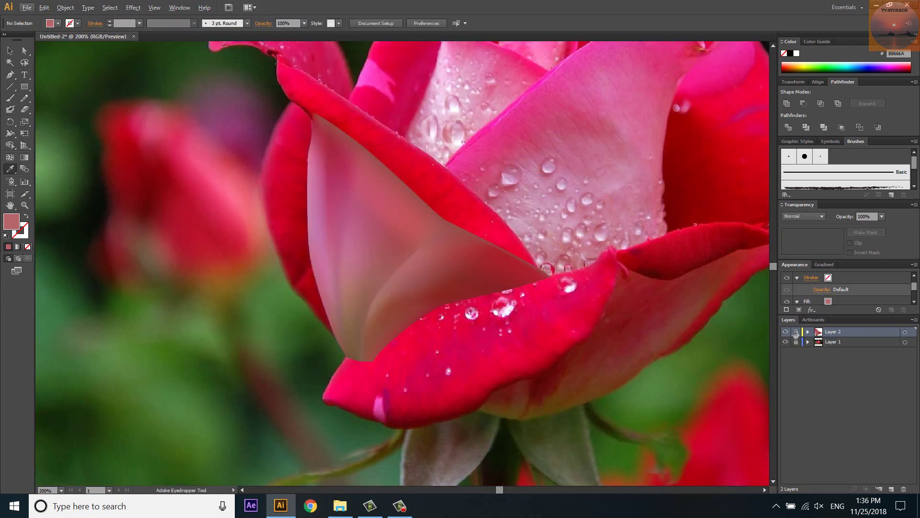
{"action": "key", "text": "ctrl+y"}
{"action": "scroll", "coordinate": [338, 164], "scroll_direction": "up", "scroll_amount": 2}
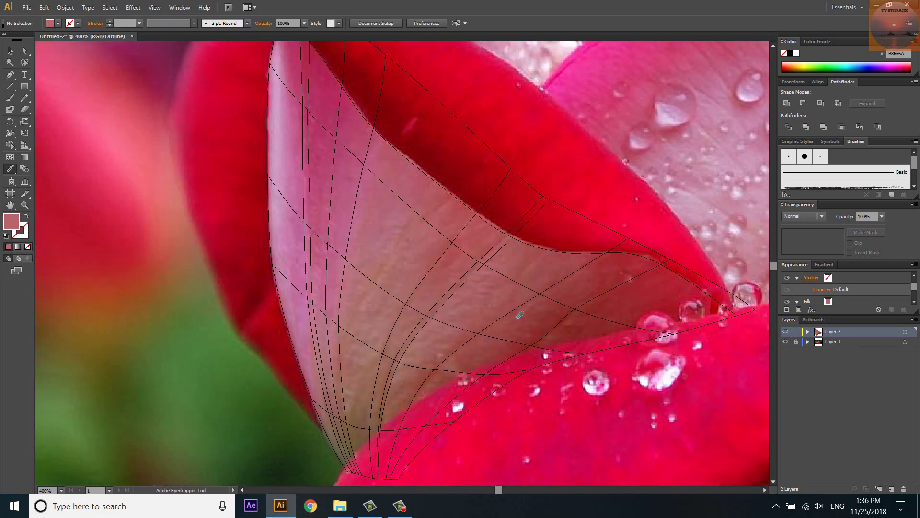
Sample a deep red from the photo onto a mesh point near the petal's lower right.
{"action": "scroll", "coordinate": [561, 325], "scroll_direction": "up", "scroll_amount": 1}
{"action": "key", "text": "u"}
{"action": "left_click", "coordinate": [599, 290]}
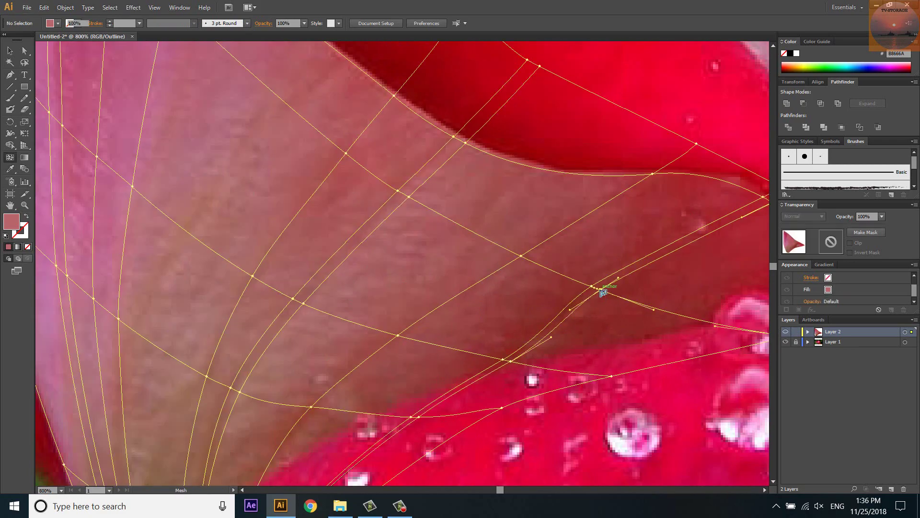
{"action": "key", "text": "i"}
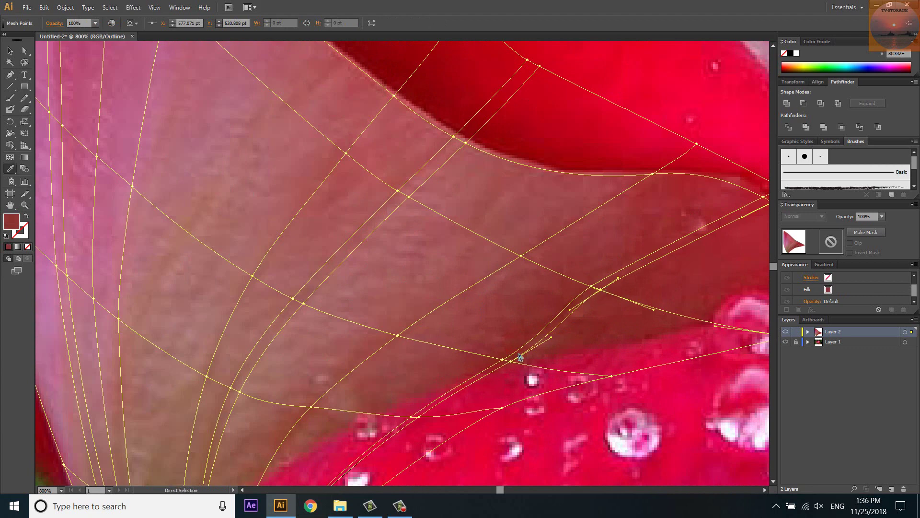
{"action": "left_click", "coordinate": [520, 358]}
{"action": "scroll", "coordinate": [522, 357], "scroll_direction": "up", "scroll_amount": 4}
{"action": "key", "text": "a"}
{"action": "left_click", "coordinate": [480, 349]}
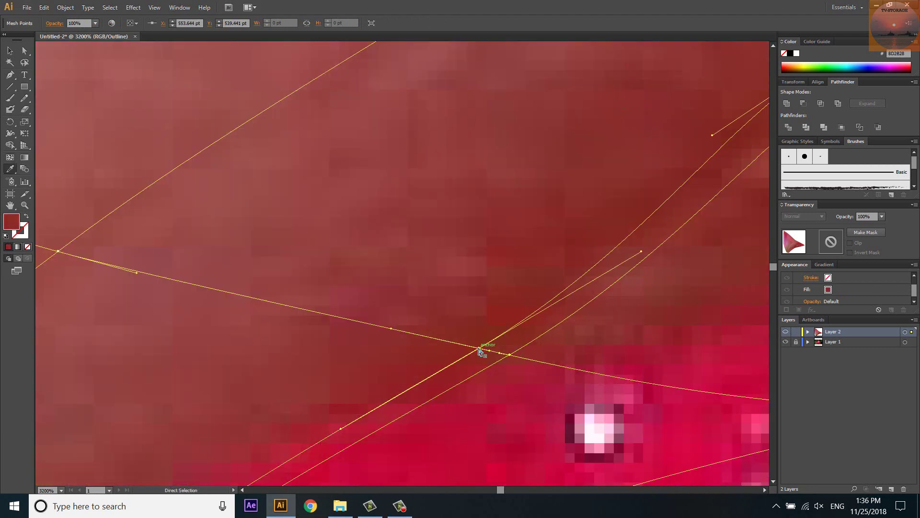
{"action": "scroll", "coordinate": [460, 331], "scroll_direction": "down", "scroll_amount": 3}
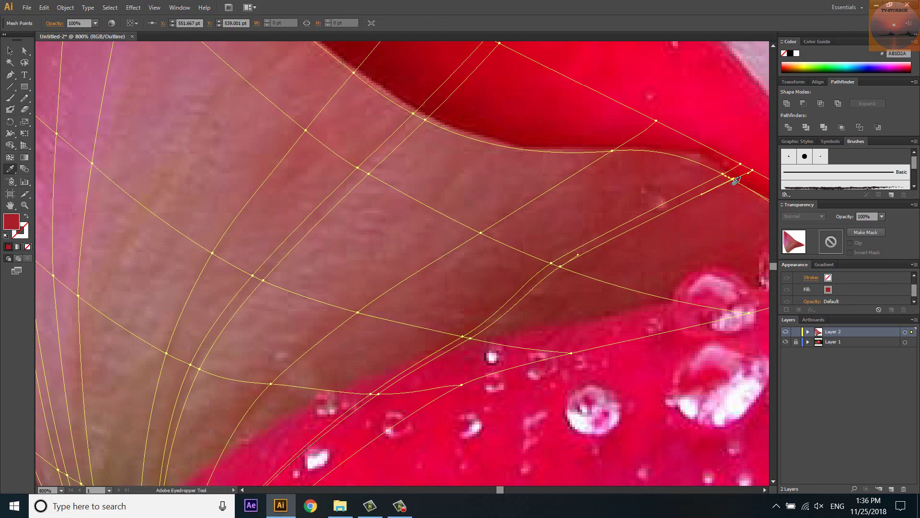
{"action": "scroll", "coordinate": [455, 252], "scroll_direction": "down", "scroll_amount": 2}
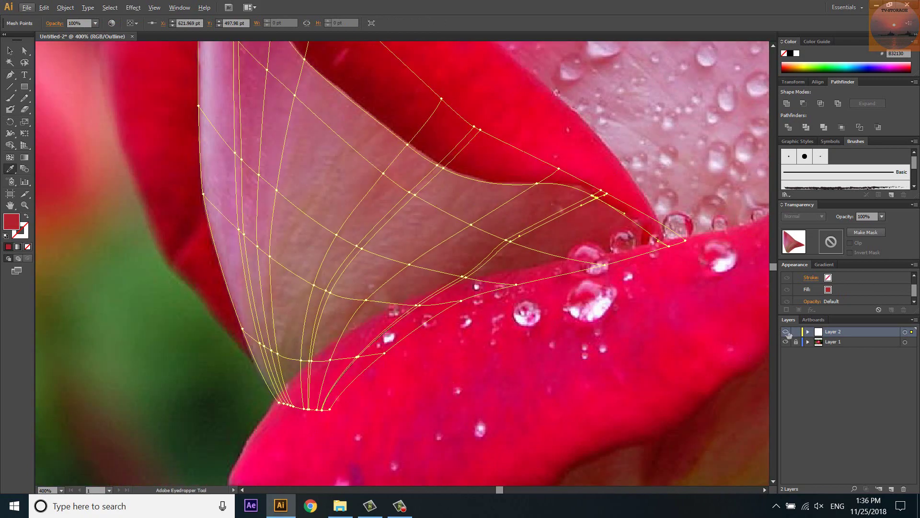
Preview the mesh and toggle Layer 2's visibility against the photo, then return to Outline.
{"action": "key", "text": "ctrl+y"}
{"action": "left_click", "coordinate": [786, 332]}
{"action": "left_click", "coordinate": [786, 332]}
{"action": "left_click", "coordinate": [787, 332]}
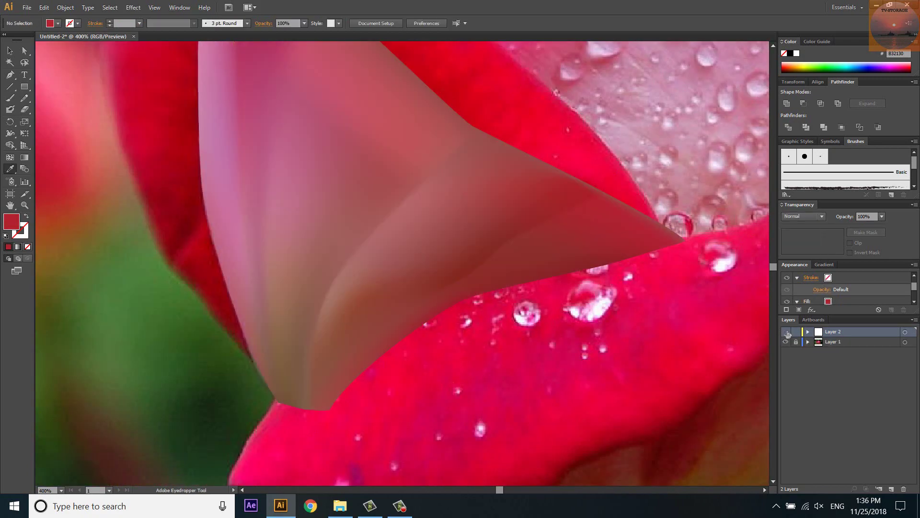
{"action": "double_click", "coordinate": [787, 332]}
{"action": "left_click", "coordinate": [786, 332]}
{"action": "double_click", "coordinate": [786, 331]}
{"action": "left_click", "coordinate": [786, 331]}
{"action": "key", "text": "ctrl+y"}
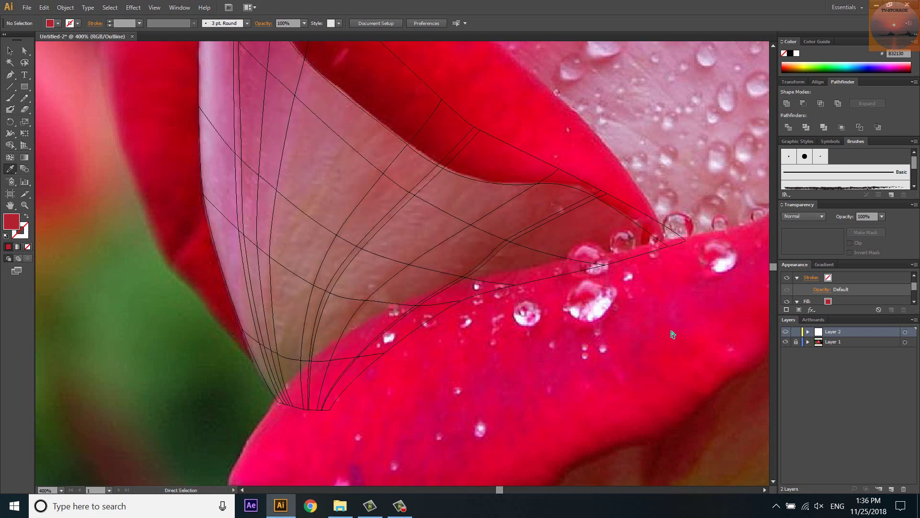
{"action": "scroll", "coordinate": [417, 330], "scroll_direction": "up", "scroll_amount": 2}
{"action": "scroll", "coordinate": [369, 301], "scroll_direction": "up", "scroll_amount": 2}
Sample a deeper red onto a mesh point near the inner fold, then lock Layer 2.
{"action": "left_click", "coordinate": [371, 275]}
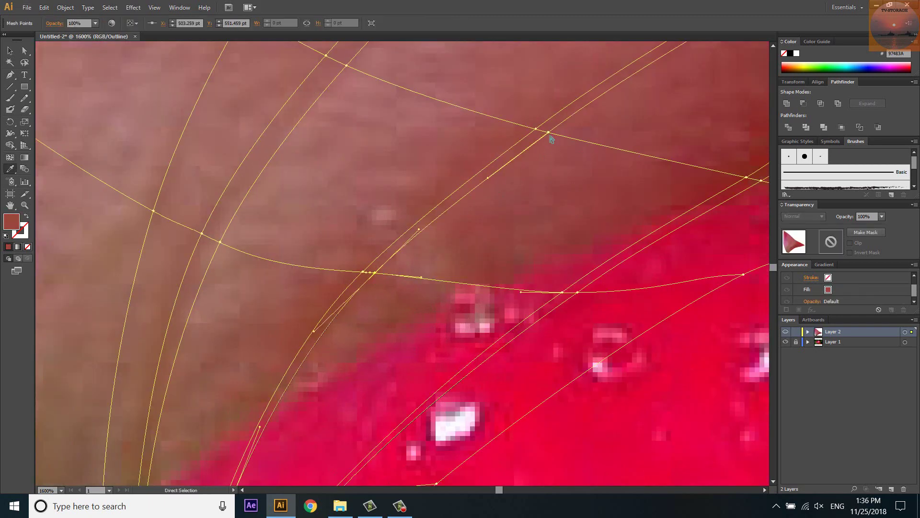
{"action": "left_click", "coordinate": [549, 133], "text": "ctrl"}
{"action": "left_click_drag", "start_coordinate": [530, 164], "coordinate": [436, 248]}
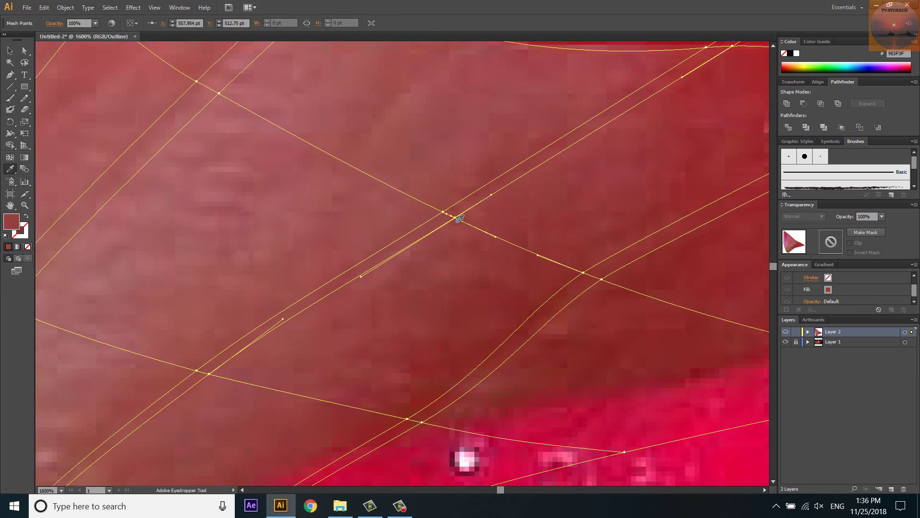
{"action": "scroll", "coordinate": [390, 298], "scroll_direction": "up", "scroll_amount": 3}
{"action": "scroll", "coordinate": [390, 298], "scroll_direction": "up", "scroll_amount": 3}
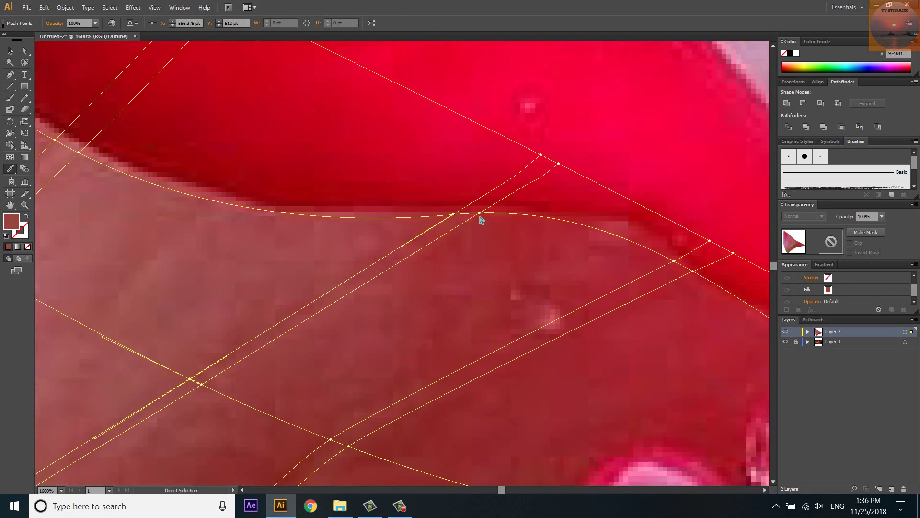
{"action": "left_click", "coordinate": [489, 224]}
{"action": "left_click", "coordinate": [795, 331]}
{"action": "key", "text": "ctrl+minus"}
{"action": "key", "text": "ctrl+minus"}
Return to Preview, zoom out and toggle Layer 2's visibility to compare the petal with the photo.
{"action": "key", "text": "ctrl+y"}
{"action": "key", "text": "ctrl+minus"}
{"action": "key", "text": "ctrl+minus"}
{"action": "key", "text": "ctrl+minus"}
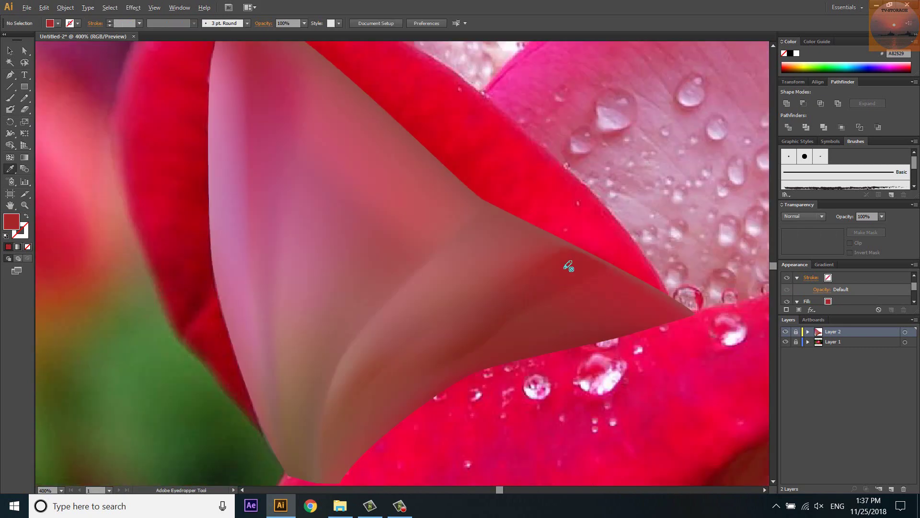
{"action": "left_click", "coordinate": [786, 331]}
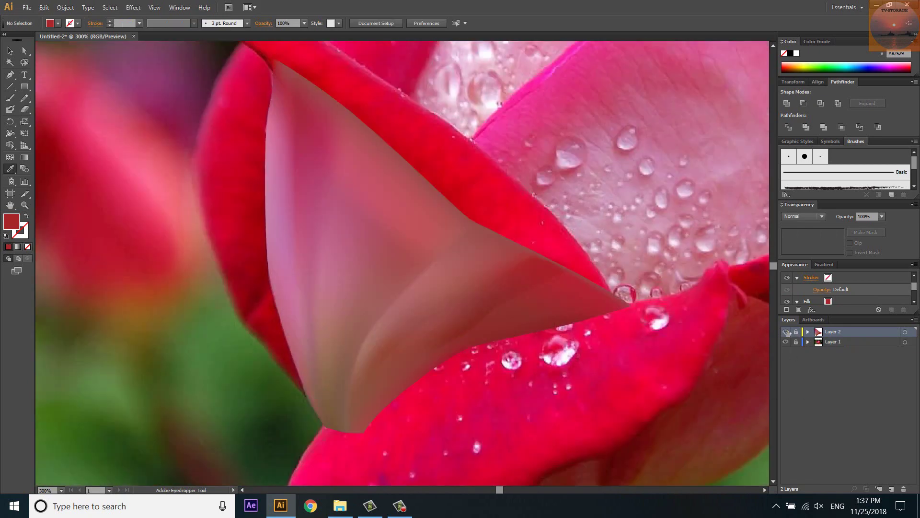
{"action": "left_click", "coordinate": [786, 331]}
{"action": "left_click", "coordinate": [786, 331]}
{"action": "scroll", "coordinate": [552, 275], "scroll_direction": "up", "scroll_amount": 4}
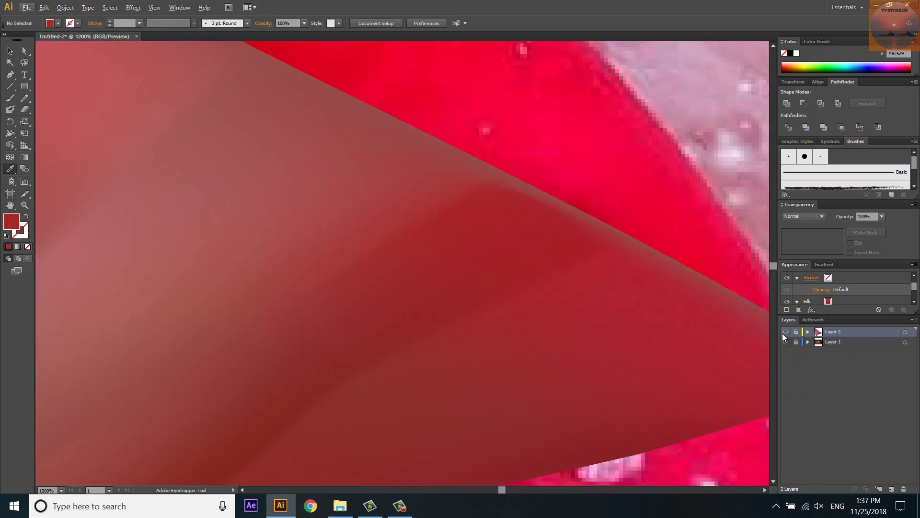
Unlock Layer 2 and, with Direct Selection (A), select mesh points along the petal's fold.
{"action": "left_click", "coordinate": [796, 331]}
{"action": "left_click", "coordinate": [502, 187], "text": "ctrl"}
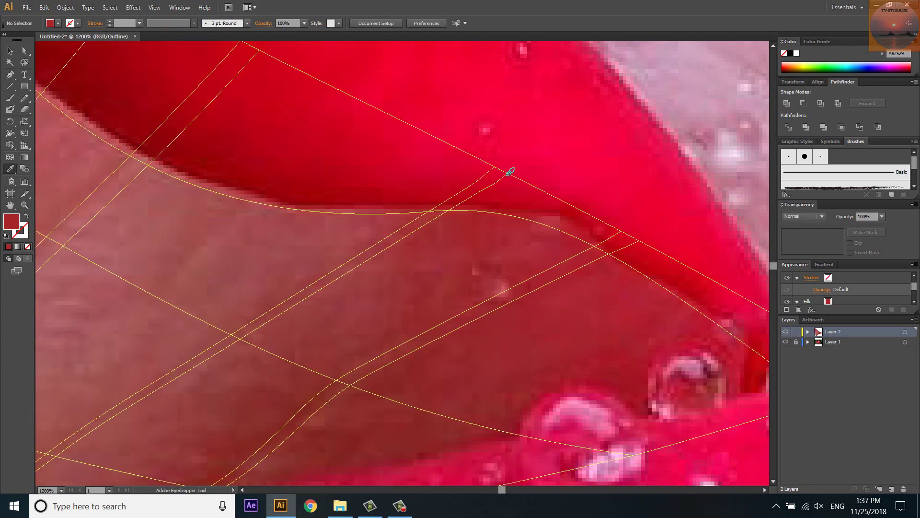
{"action": "key", "text": "a"}
{"action": "left_click", "coordinate": [508, 171]}
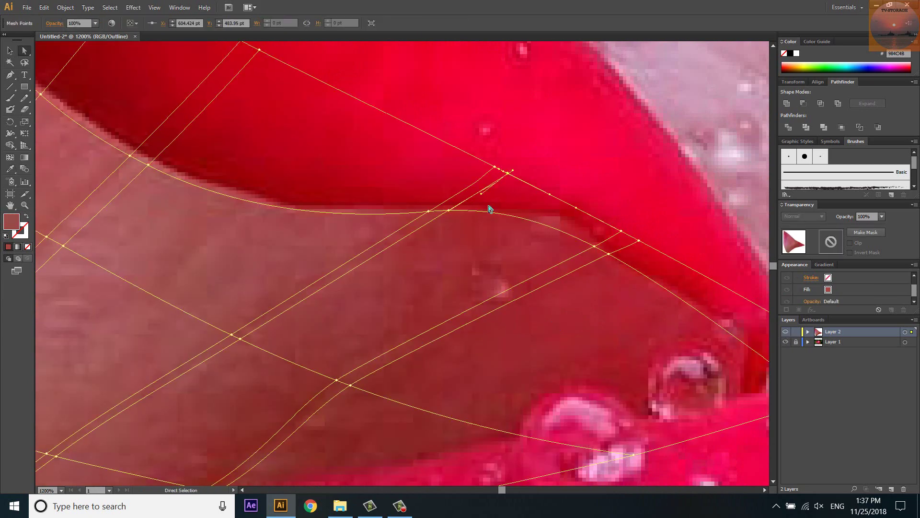
{"action": "left_click", "coordinate": [594, 246]}
{"action": "left_click", "coordinate": [337, 380]}
{"action": "left_click", "coordinate": [242, 341]}
{"action": "left_click", "coordinate": [428, 211]}
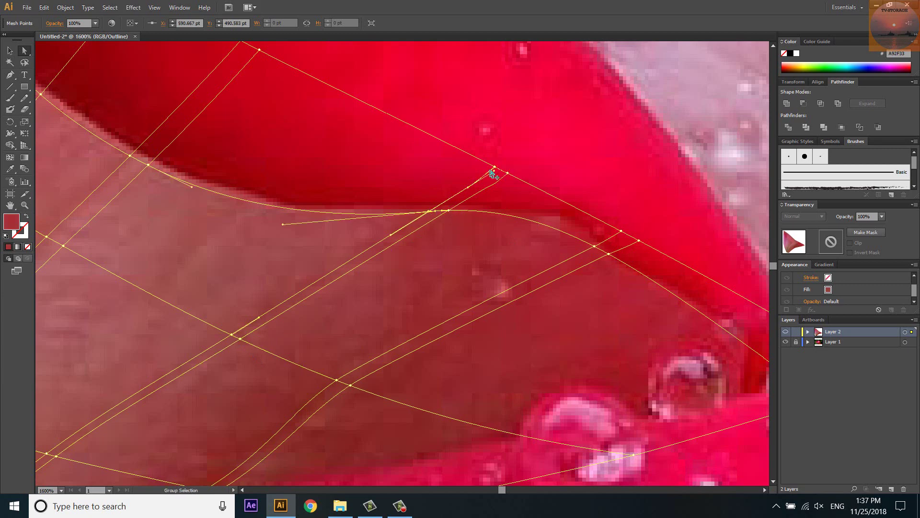
Bend two neighbouring mesh lines down along the fold's edge toward the dark red crease.
{"action": "scroll", "coordinate": [493, 172], "scroll_direction": "up", "scroll_amount": 3}
{"action": "left_click_drag", "start_coordinate": [495, 154], "coordinate": [387, 220]}
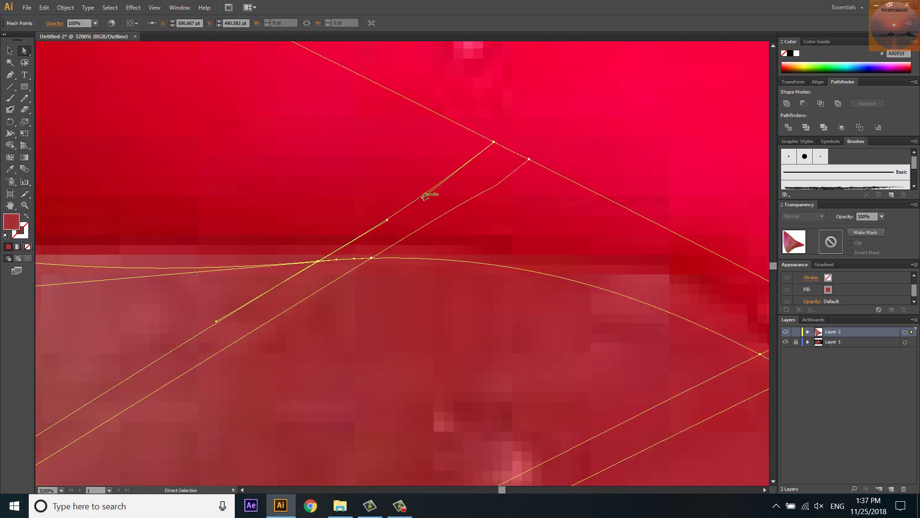
{"action": "left_click", "coordinate": [525, 164]}
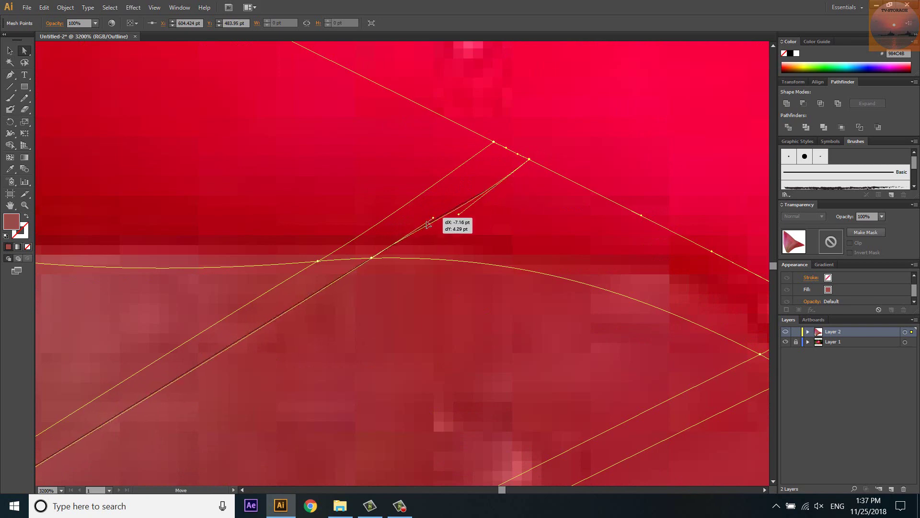
{"action": "left_click_drag", "start_coordinate": [544, 155], "coordinate": [402, 238]}
{"action": "scroll", "coordinate": [524, 141], "scroll_direction": "down", "scroll_amount": 3}
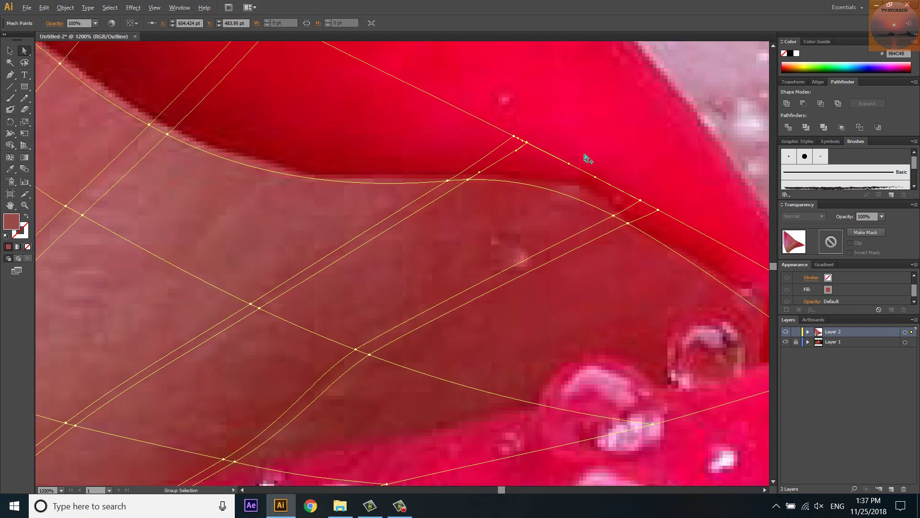
{"action": "left_click", "coordinate": [627, 224]}
{"action": "left_click", "coordinate": [628, 224]}
{"action": "scroll", "coordinate": [627, 225], "scroll_direction": "up", "scroll_amount": 1}
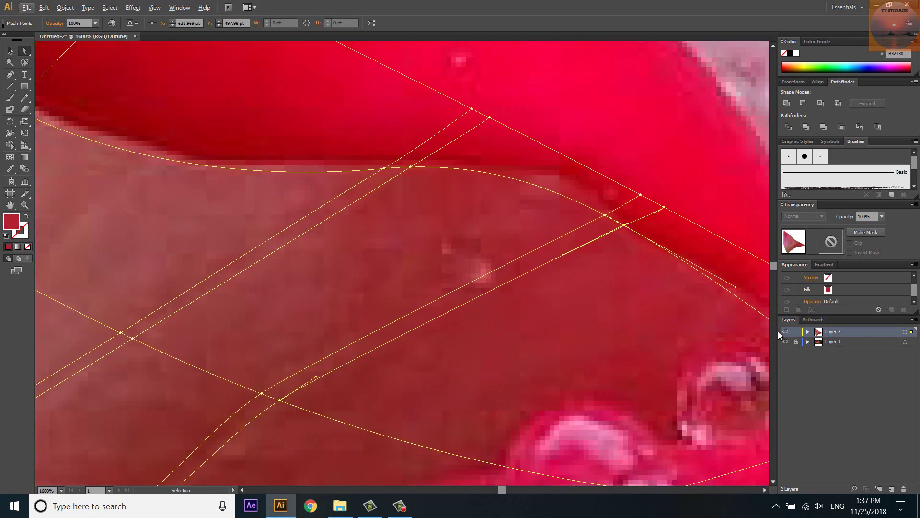
Lock Layer 2 and toggle its visibility to check the reshaped fill, then unlock it.
{"action": "left_click", "coordinate": [785, 332], "text": "ctrl"}
{"action": "scroll", "coordinate": [551, 267], "scroll_direction": "down", "scroll_amount": 3}
{"action": "scroll", "coordinate": [750, 307], "scroll_direction": "down", "scroll_amount": 2}
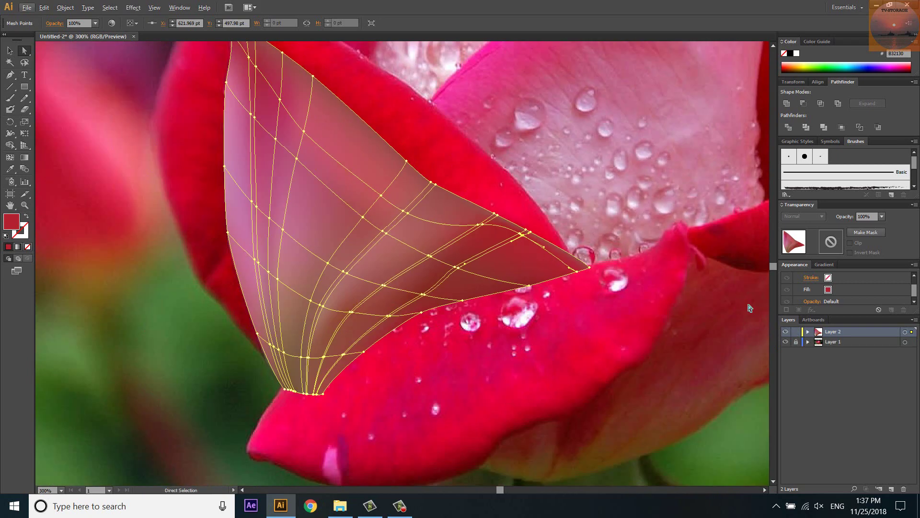
{"action": "left_click", "coordinate": [796, 331]}
{"action": "left_click", "coordinate": [785, 332]}
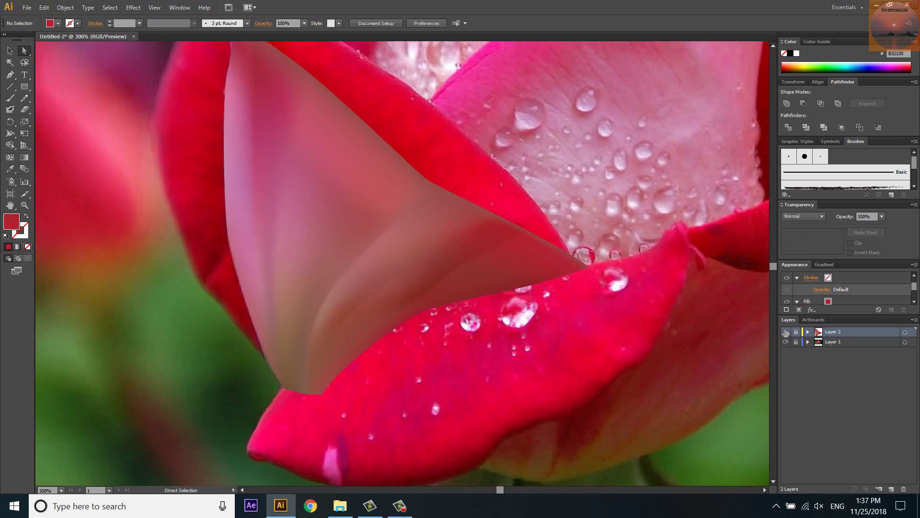
{"action": "left_click", "coordinate": [796, 331]}
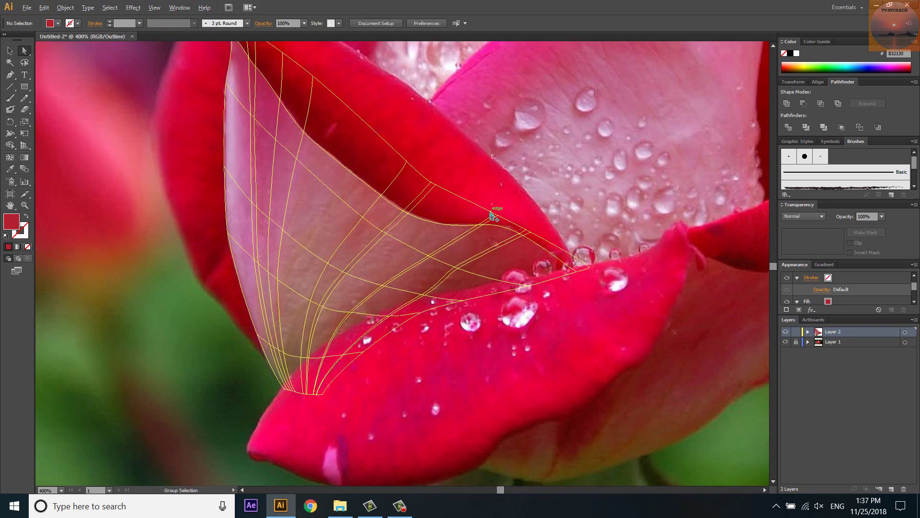
{"action": "scroll", "coordinate": [493, 215], "scroll_direction": "up", "scroll_amount": 5}
{"action": "scroll", "coordinate": [374, 250], "scroll_direction": "up", "scroll_amount": 2}
Shorten a fold point's handle and nudge adjacent mesh anchors right and down onto the crease.
{"action": "left_click", "coordinate": [373, 250]}
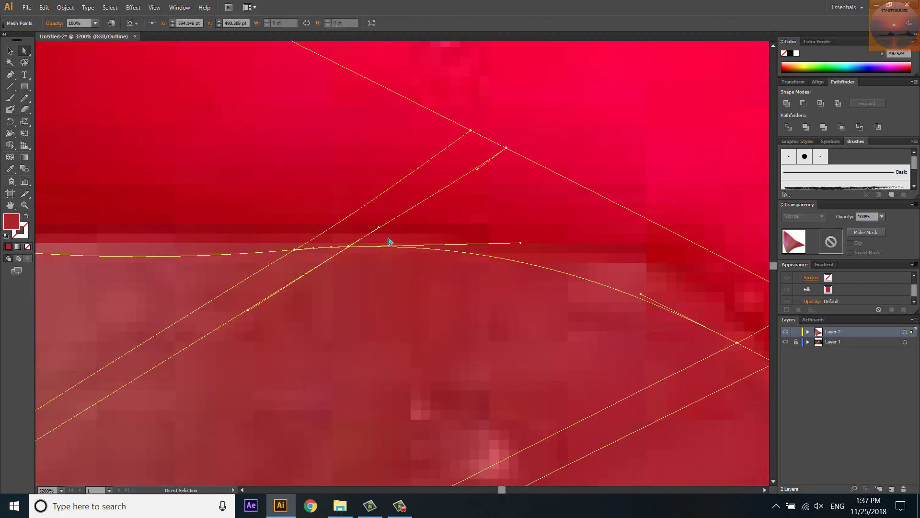
{"action": "left_click_drag", "start_coordinate": [478, 169], "coordinate": [487, 160]}
{"action": "left_click", "coordinate": [297, 250]}
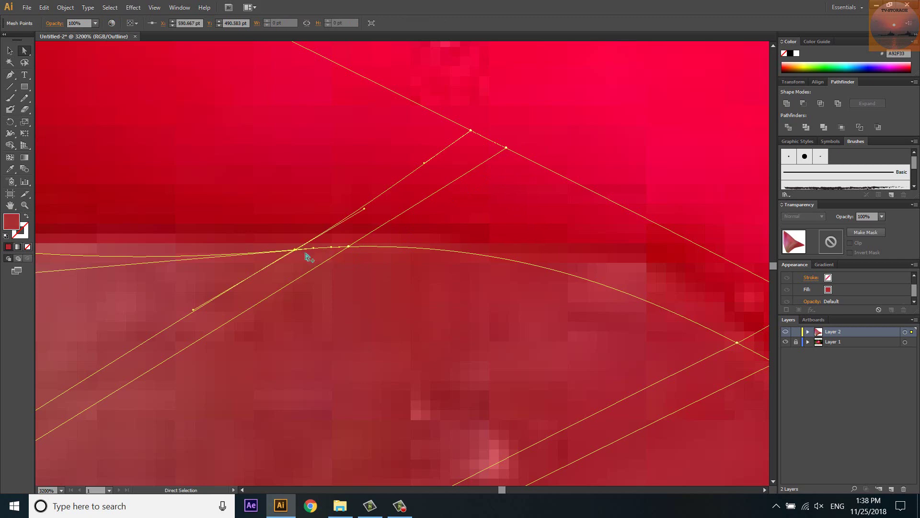
{"action": "scroll", "coordinate": [335, 252], "scroll_direction": "down", "scroll_amount": 3}
{"action": "scroll", "coordinate": [383, 247], "scroll_direction": "up", "scroll_amount": 4}
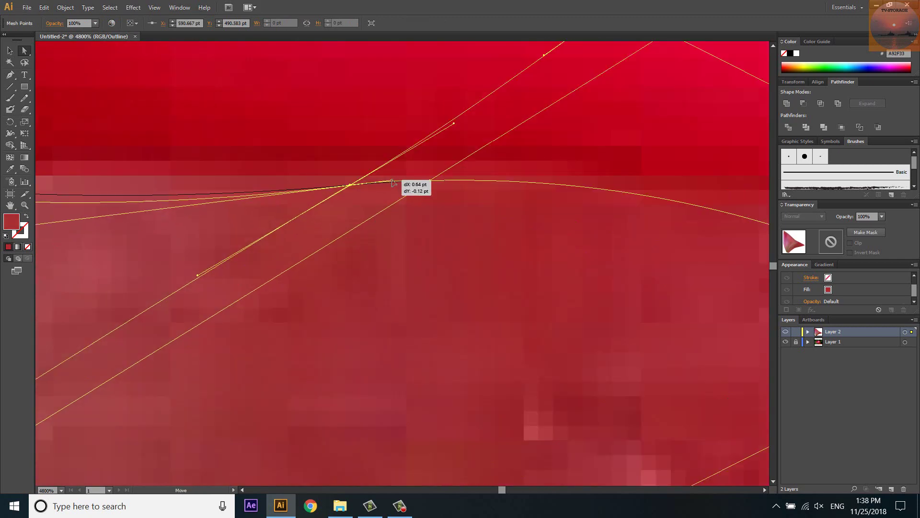
{"action": "left_click_drag", "start_coordinate": [430, 183], "coordinate": [468, 181]}
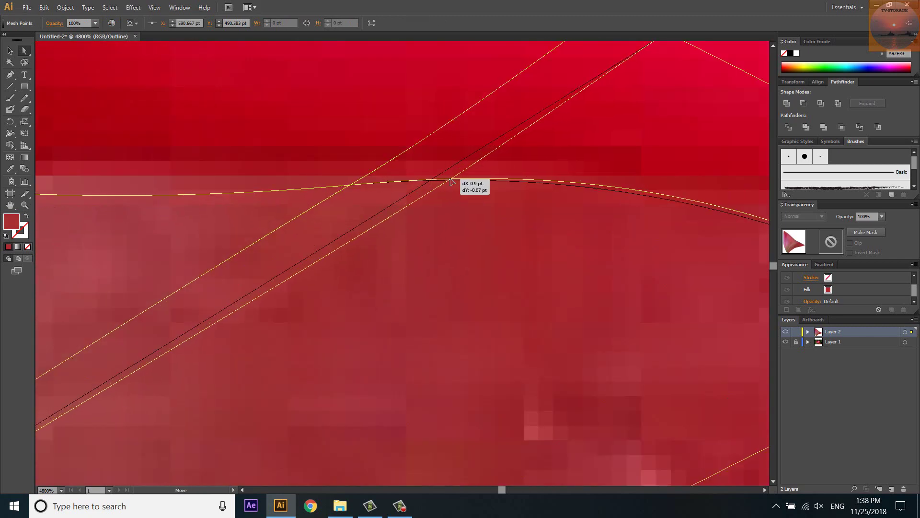
{"action": "scroll", "coordinate": [304, 227], "scroll_direction": "down", "scroll_amount": 3}
{"action": "left_click_drag", "start_coordinate": [545, 263], "coordinate": [530, 259]}
{"action": "scroll", "coordinate": [575, 269], "scroll_direction": "up", "scroll_amount": 4}
{"action": "scroll", "coordinate": [376, 250], "scroll_direction": "down", "scroll_amount": 3}
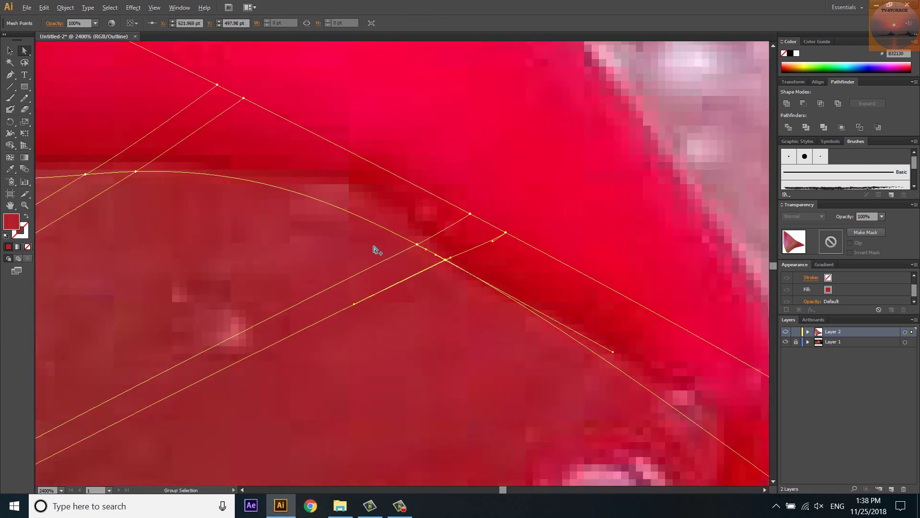
Undo the last move and recolour four fold mesh points with deep reds sampled from the photo.
{"action": "key", "text": "i"}
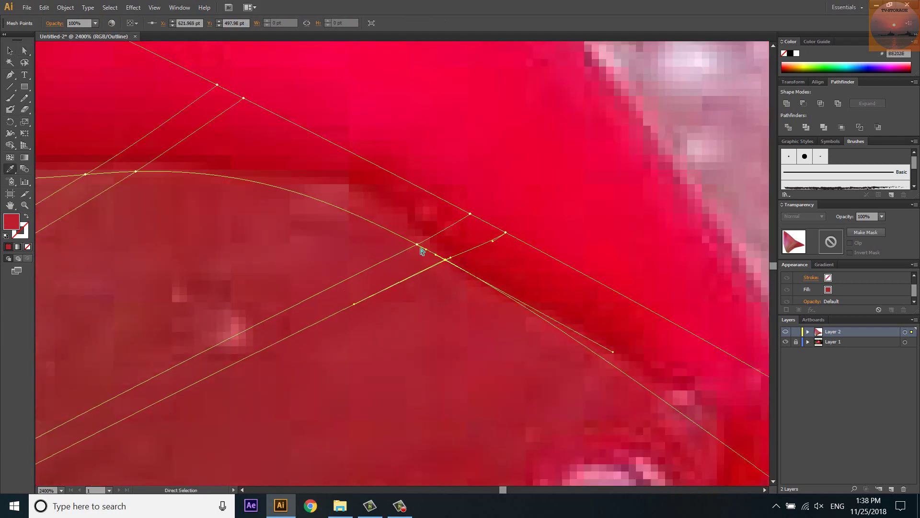
{"action": "key", "text": "ctrl+z"}
{"action": "left_click", "coordinate": [135, 172], "text": "ctrl"}
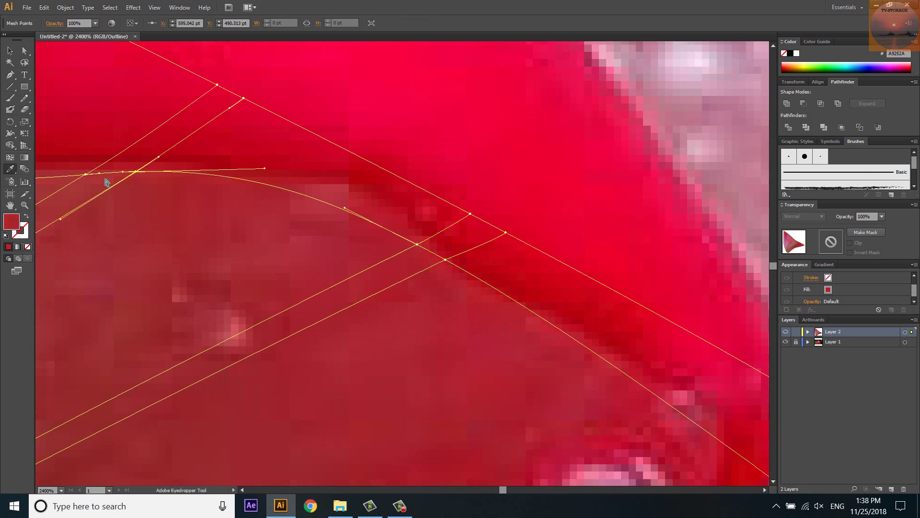
{"action": "left_click", "coordinate": [87, 174], "text": "ctrl"}
{"action": "left_click", "coordinate": [470, 215], "text": "ctrl"}
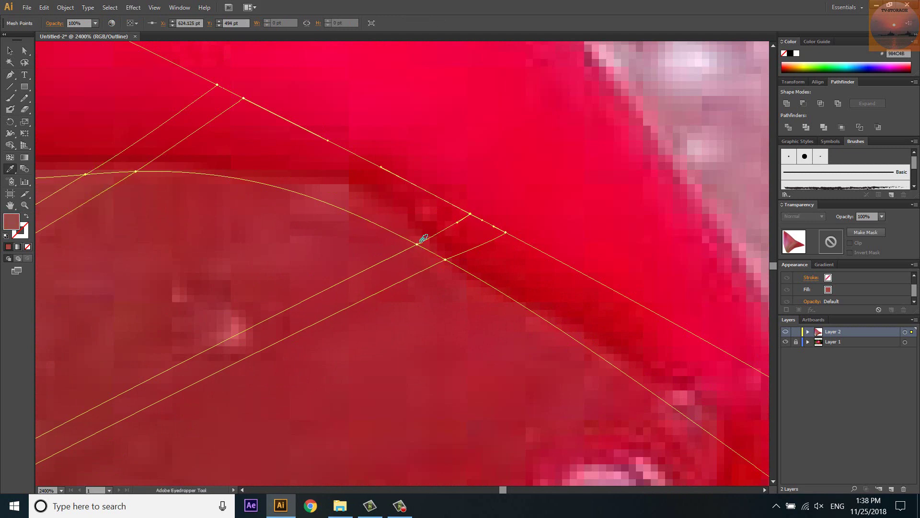
{"action": "left_click", "coordinate": [507, 233], "text": "ctrl"}
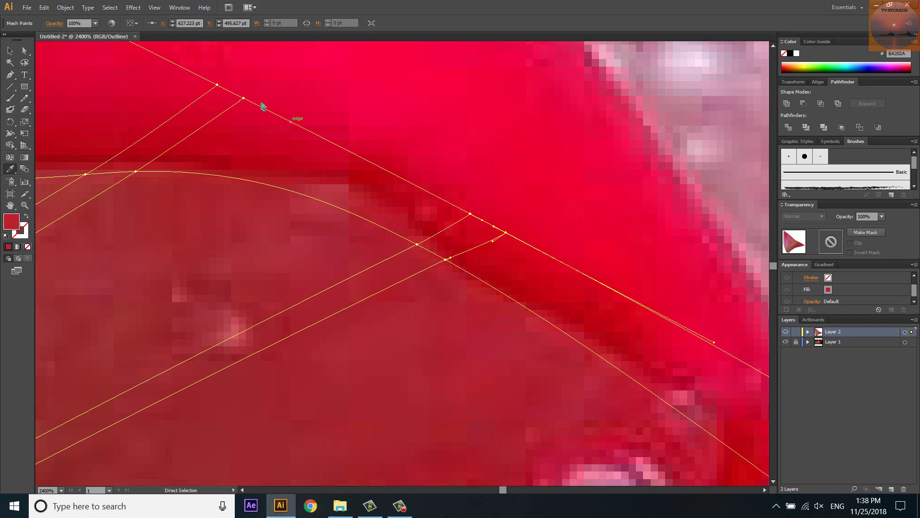
{"action": "left_click", "coordinate": [243, 99], "text": "ctrl"}
{"action": "left_click", "coordinate": [218, 195]}
{"action": "left_click", "coordinate": [218, 85], "text": "ctrl"}
{"action": "left_click", "coordinate": [161, 179]}
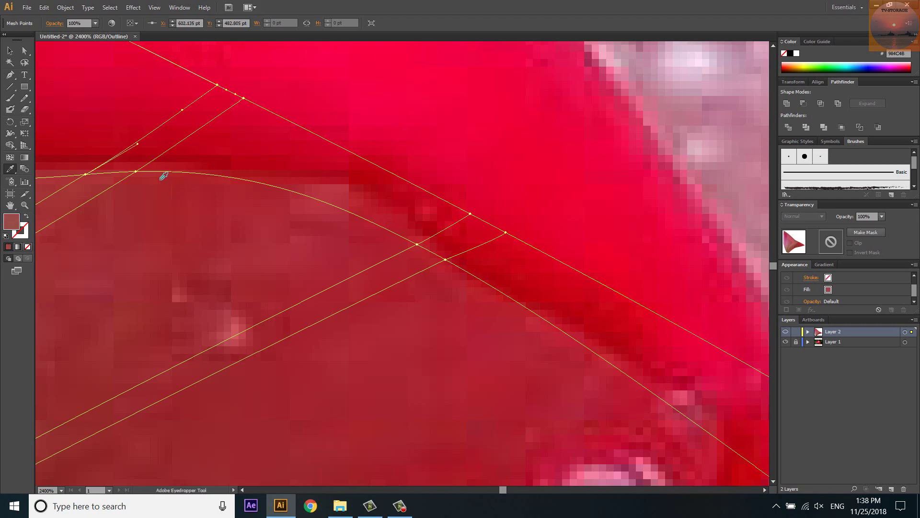
Zoom out, lock Layer 2 and toggle its visibility to compare the recoloured petal with the photo.
{"action": "left_click", "coordinate": [786, 331], "text": "ctrl"}
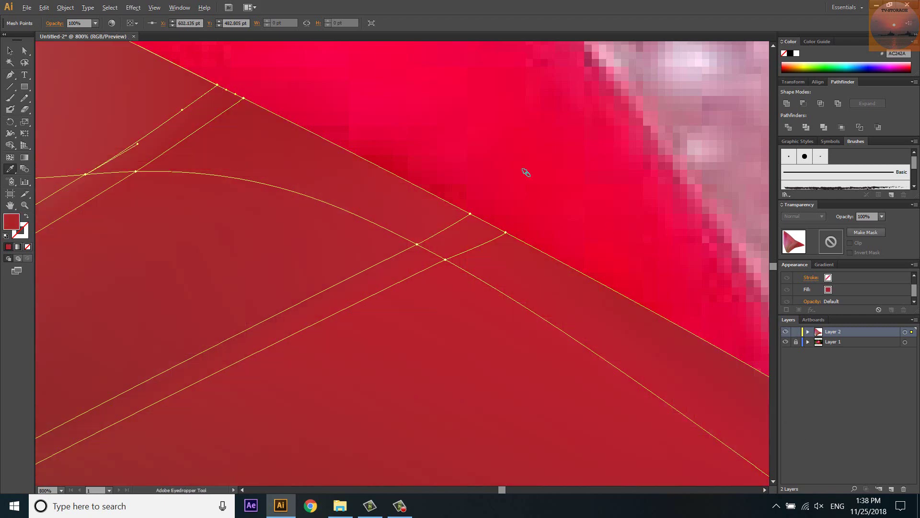
{"action": "key", "text": "ctrl+minus"}
{"action": "key", "text": "ctrl+minus"}
{"action": "left_click", "coordinate": [796, 332]}
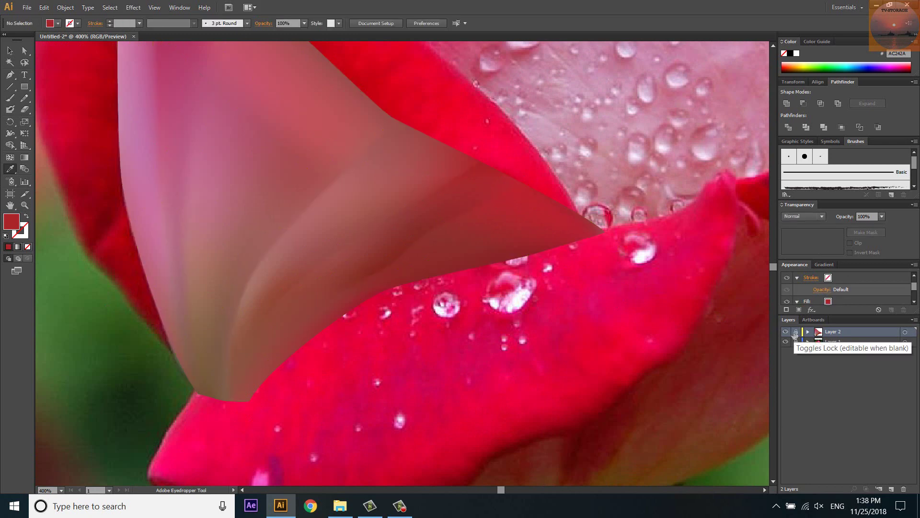
{"action": "scroll", "coordinate": [463, 160], "scroll_direction": "up", "scroll_amount": 3}
{"action": "left_click", "coordinate": [787, 332]}
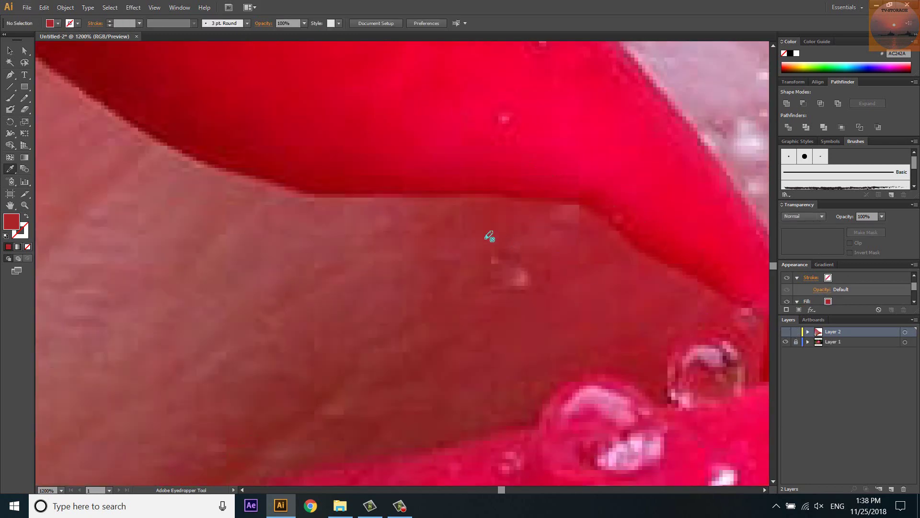
{"action": "left_click", "coordinate": [787, 331]}
In Outline view, nudge an upper mesh point up-right onto the red petal's edge.
{"action": "key", "text": "ctrl+y"}
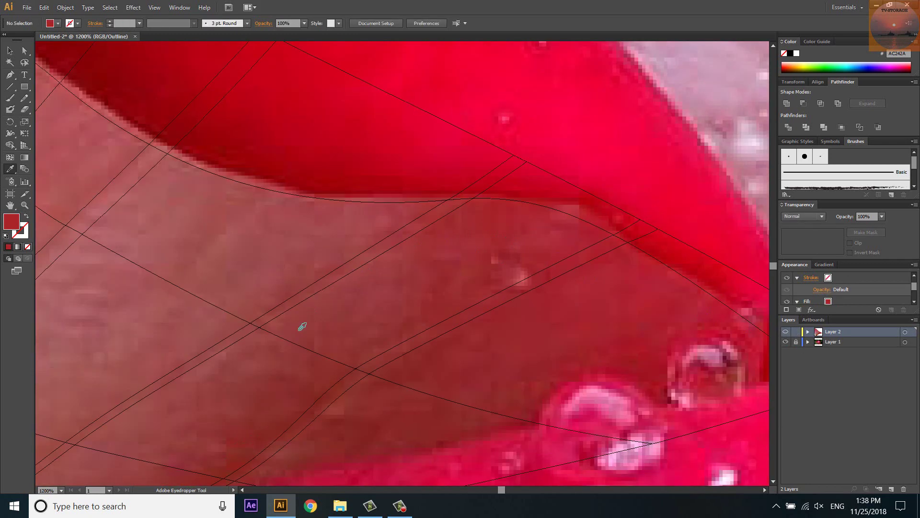
{"action": "scroll", "coordinate": [258, 337], "scroll_direction": "up", "scroll_amount": 2}
{"action": "left_click", "coordinate": [268, 318]}
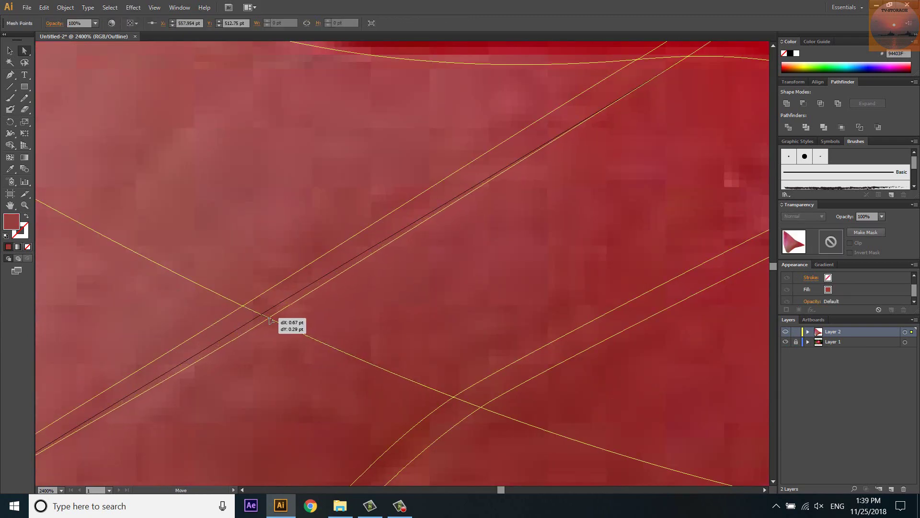
{"action": "scroll", "coordinate": [267, 312], "scroll_direction": "down", "scroll_amount": 1}
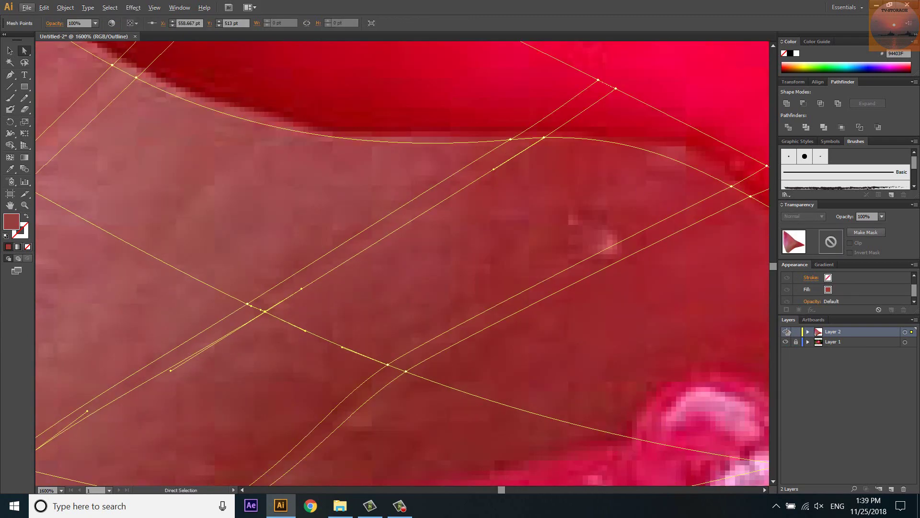
{"action": "left_click", "coordinate": [786, 332]}
{"action": "left_click_drag", "start_coordinate": [544, 139], "coordinate": [627, 94]}
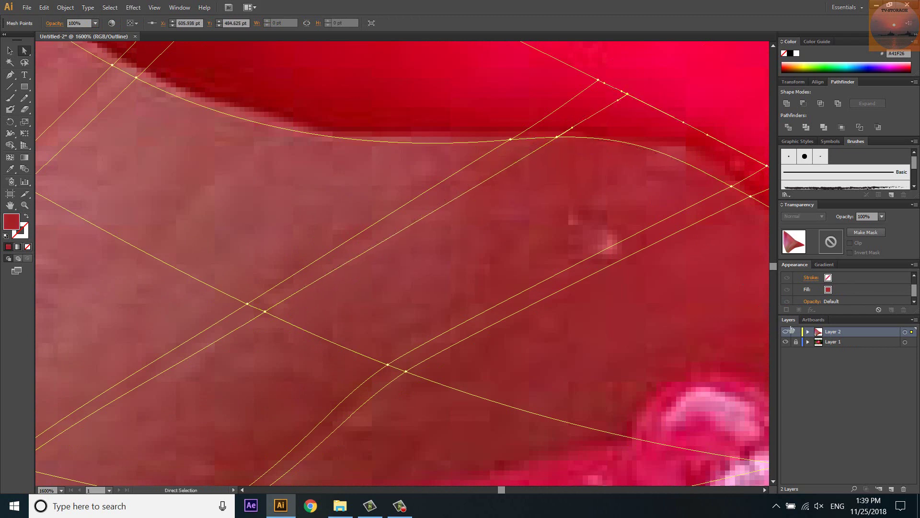
{"action": "left_click", "coordinate": [786, 332]}
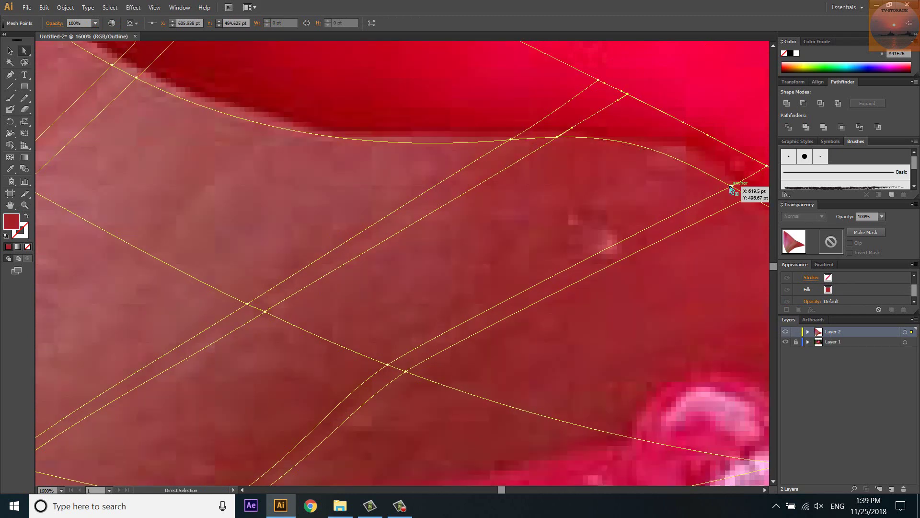
Shift the petal-tip mesh point slightly up-left onto the edge, then return to Preview and lock Layer 2.
{"action": "left_click", "coordinate": [732, 186]}
{"action": "scroll", "coordinate": [468, 268], "scroll_direction": "down", "scroll_amount": 2, "text": "alt"}
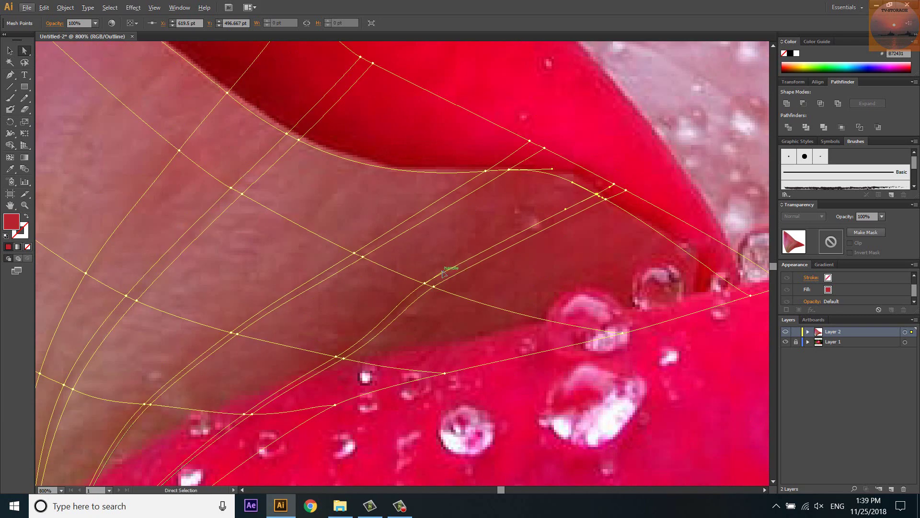
{"action": "scroll", "coordinate": [610, 196], "scroll_direction": "up", "scroll_amount": 2, "text": "alt"}
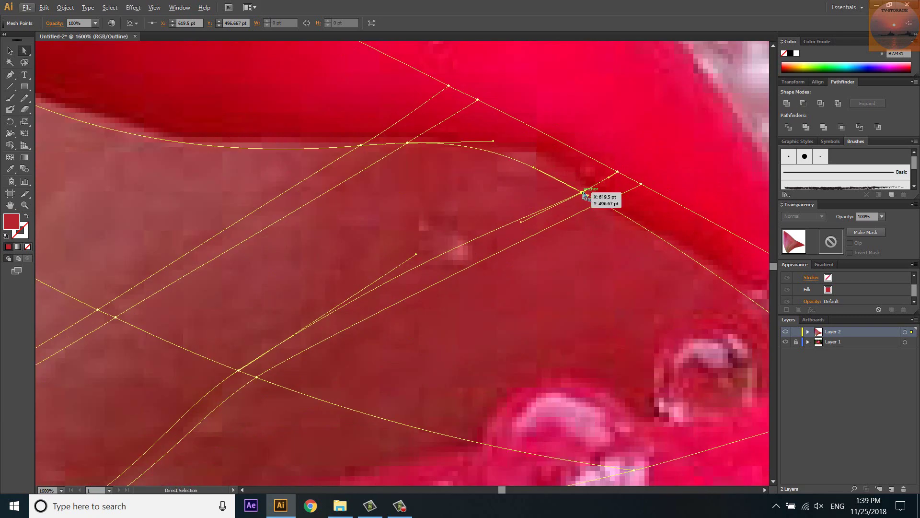
{"action": "left_click_drag", "start_coordinate": [583, 193], "coordinate": [578, 188]}
{"action": "key", "text": "ctrl+y"}
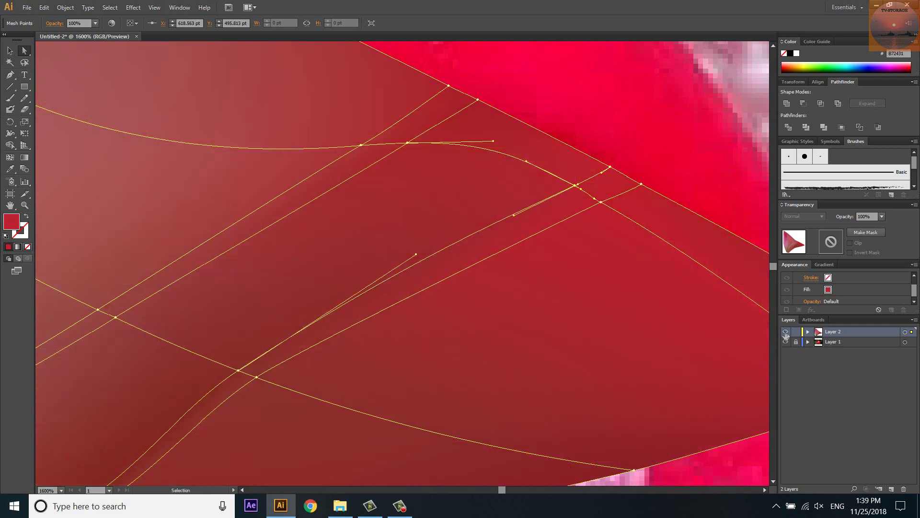
{"action": "left_click", "coordinate": [796, 331]}
{"action": "scroll", "coordinate": [744, 329], "scroll_direction": "down", "scroll_amount": 3}
In Outline view, move a lower-edge mesh point and adjust both its handles to follow the red rim.
{"action": "scroll", "coordinate": [576, 284], "scroll_direction": "down", "scroll_amount": 2}
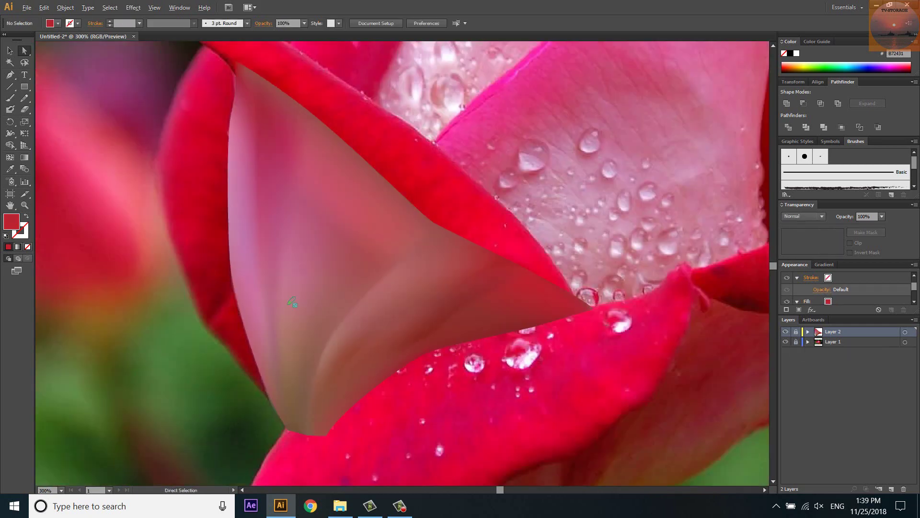
{"action": "scroll", "coordinate": [431, 311], "scroll_direction": "down", "scroll_amount": 2}
{"action": "scroll", "coordinate": [324, 365], "scroll_direction": "up", "scroll_amount": 1}
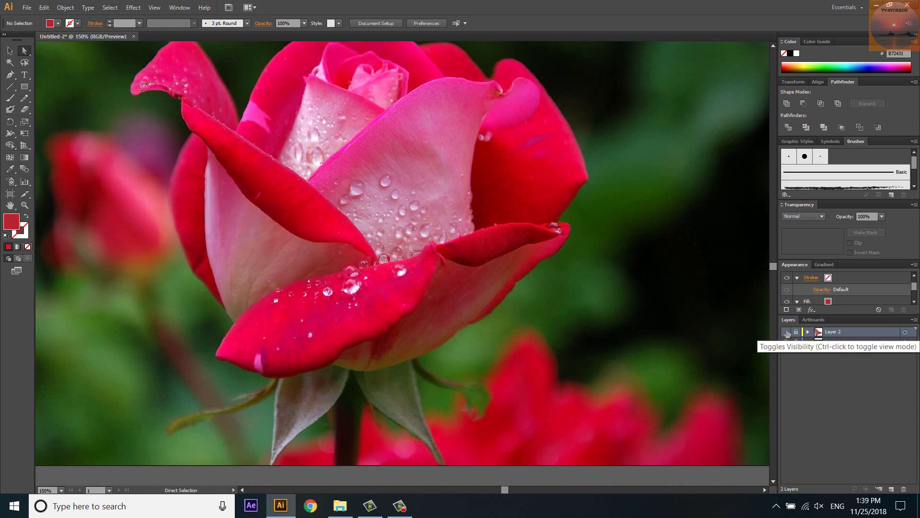
{"action": "scroll", "coordinate": [278, 291], "scroll_direction": "up", "scroll_amount": 3}
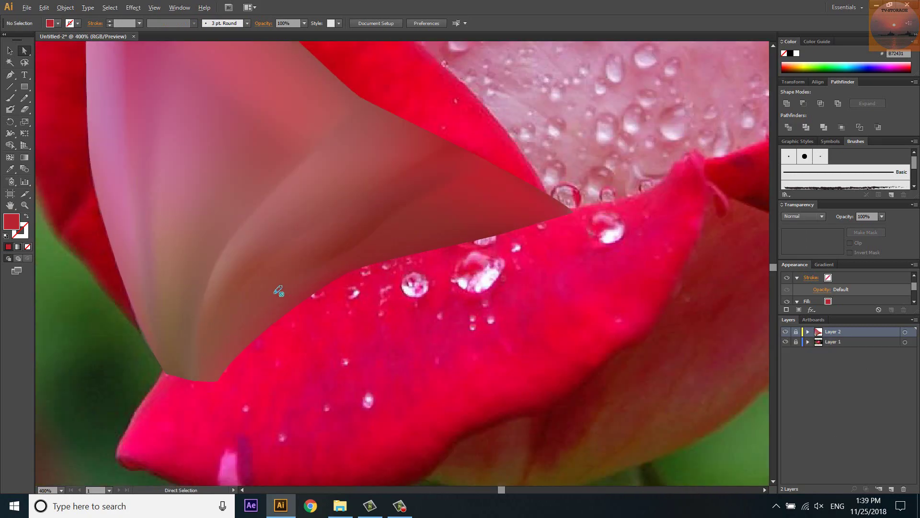
{"action": "key", "text": "ctrl+y"}
{"action": "scroll", "coordinate": [417, 292], "scroll_direction": "up", "scroll_amount": 3}
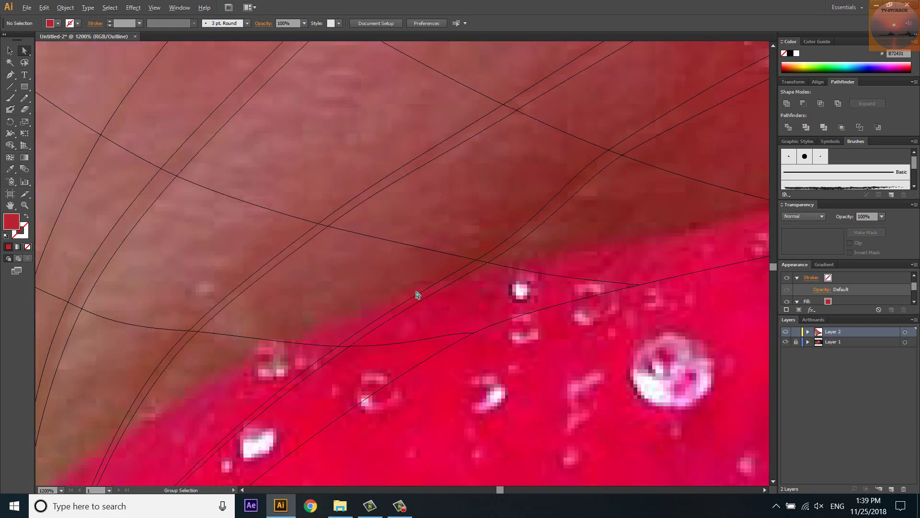
{"action": "left_click", "coordinate": [462, 292]}
{"action": "left_click_drag", "start_coordinate": [353, 347], "coordinate": [398, 349]}
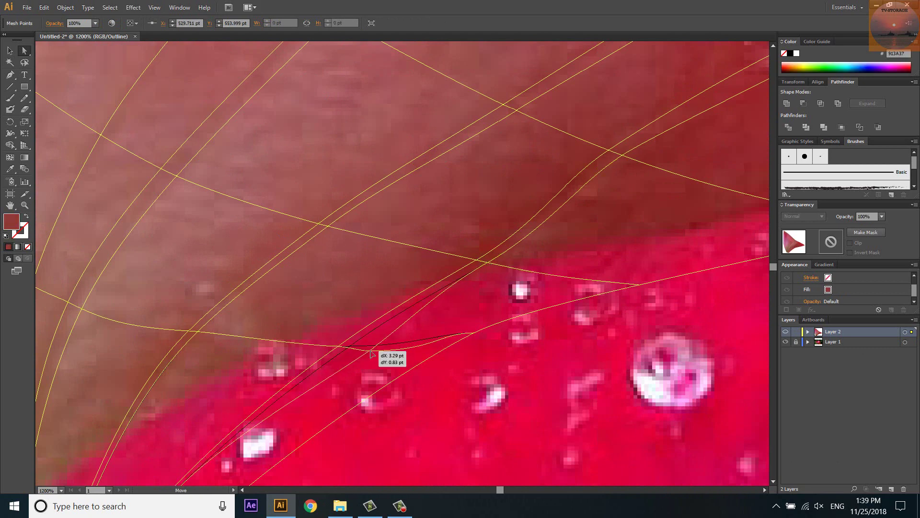
{"action": "scroll", "coordinate": [434, 355], "scroll_direction": "up", "scroll_amount": 2}
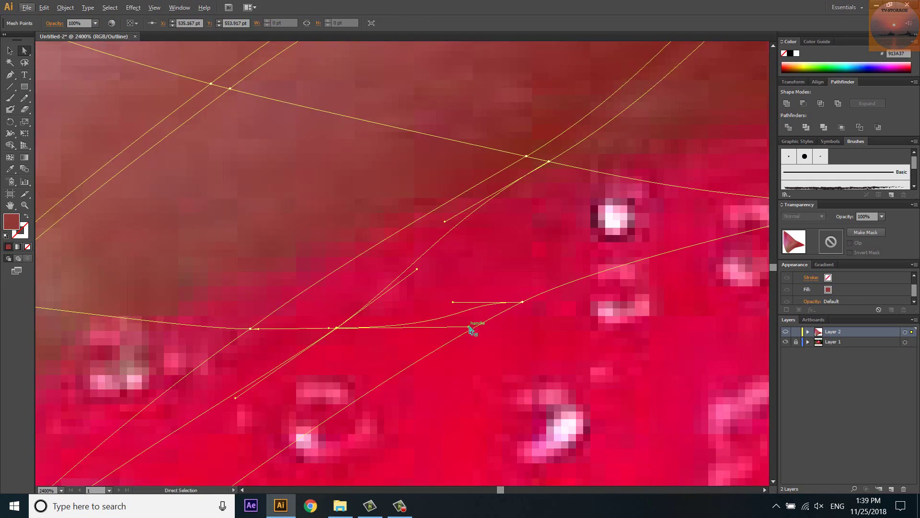
{"action": "left_click_drag", "start_coordinate": [469, 329], "coordinate": [400, 330]}
{"action": "left_click_drag", "start_coordinate": [453, 302], "coordinate": [483, 306]}
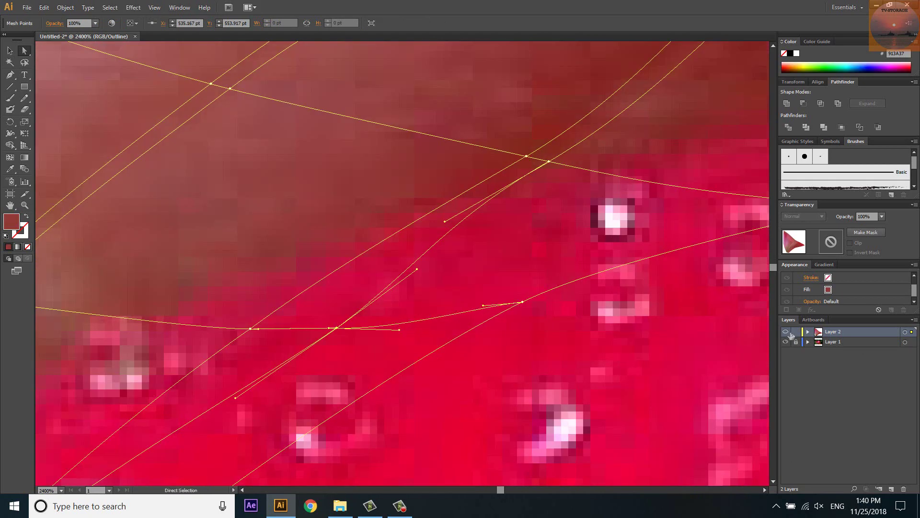
Return to Preview, zoom out and lock Layer 2 to review the reshaped lower edge.
{"action": "key", "text": "ctrl+y"}
{"action": "key", "text": "ctrl+minus"}
{"action": "key", "text": "ctrl+minus"}
{"action": "key", "text": "ctrl+minus"}
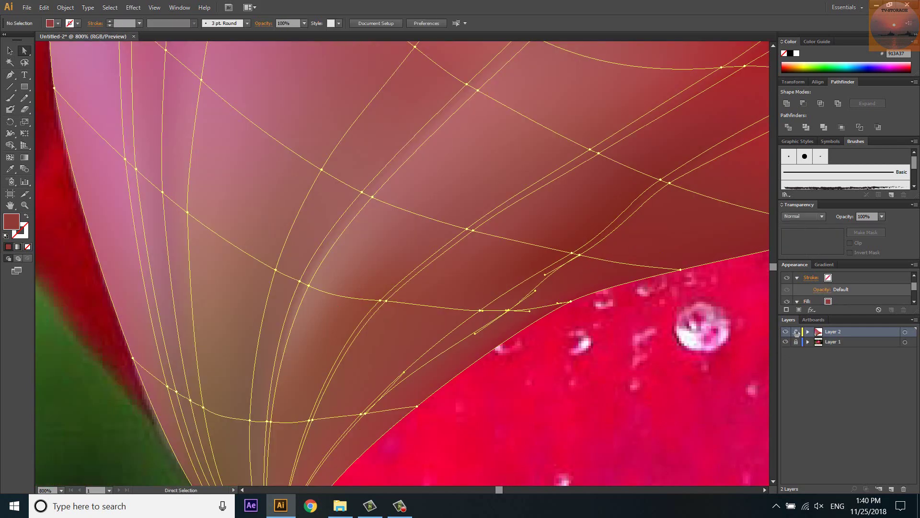
{"action": "left_click", "coordinate": [796, 332]}
{"action": "scroll", "coordinate": [206, 345], "scroll_direction": "down", "scroll_amount": 2}
{"action": "scroll", "coordinate": [345, 369], "scroll_direction": "down", "scroll_amount": 2}
{"action": "scroll", "coordinate": [149, 349], "scroll_direction": "up", "scroll_amount": 2}
{"action": "scroll", "coordinate": [276, 336], "scroll_direction": "up", "scroll_amount": 2}
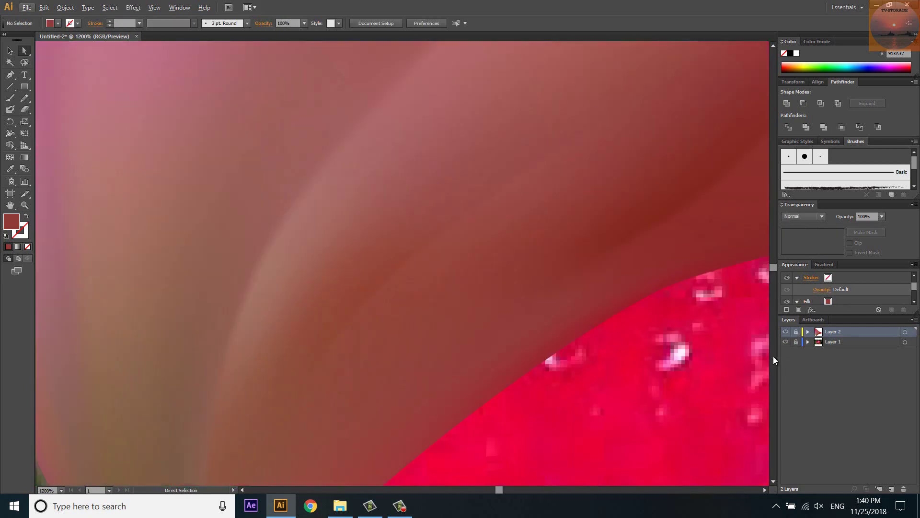
Unlock Layer 2, nudge an inner mesh point slightly right and adjust one of its handles.
{"action": "left_click", "coordinate": [796, 331]}
{"action": "scroll", "coordinate": [380, 290], "scroll_direction": "up", "scroll_amount": 2}
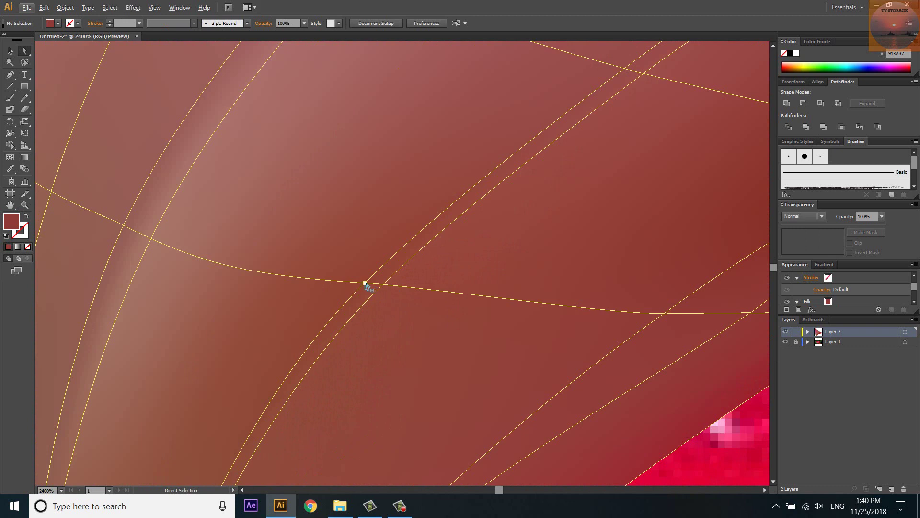
{"action": "scroll", "coordinate": [365, 284], "scroll_direction": "up", "scroll_amount": 2}
{"action": "left_click_drag", "start_coordinate": [373, 293], "coordinate": [421, 301]}
{"action": "scroll", "coordinate": [431, 264], "scroll_direction": "down", "scroll_amount": 2}
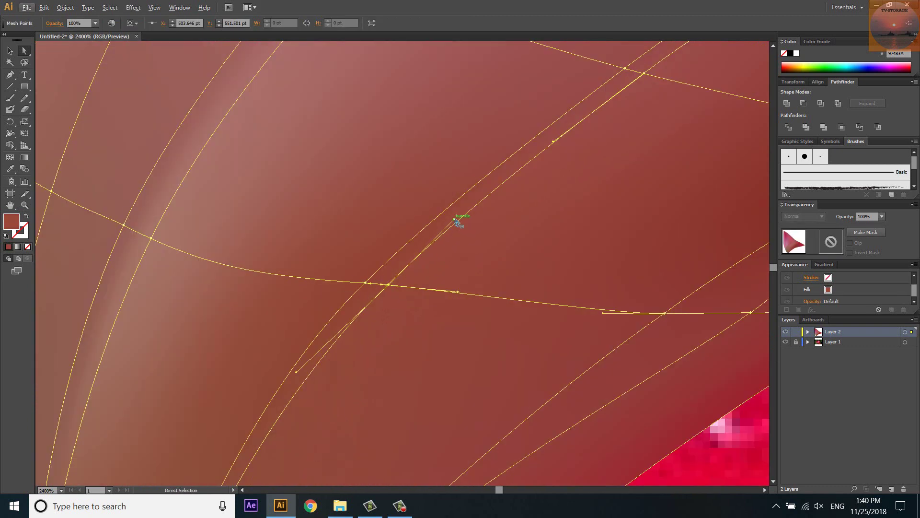
{"action": "left_click_drag", "start_coordinate": [457, 222], "coordinate": [467, 227]}
{"action": "scroll", "coordinate": [524, 381], "scroll_direction": "down", "scroll_amount": 2}
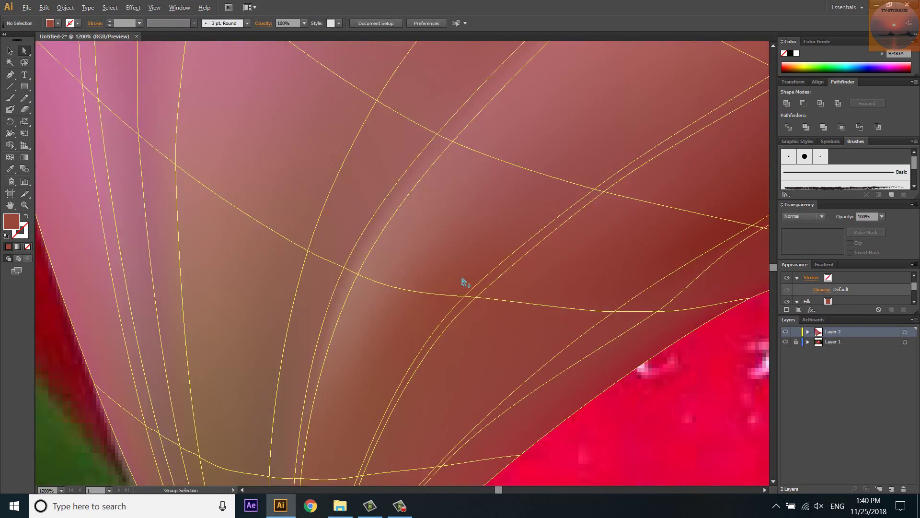
{"action": "scroll", "coordinate": [463, 282], "scroll_direction": "down", "scroll_amount": 3}
{"action": "scroll", "coordinate": [155, 331], "scroll_direction": "down", "scroll_amount": 1}
{"action": "scroll", "coordinate": [369, 367], "scroll_direction": "down", "scroll_amount": 1}
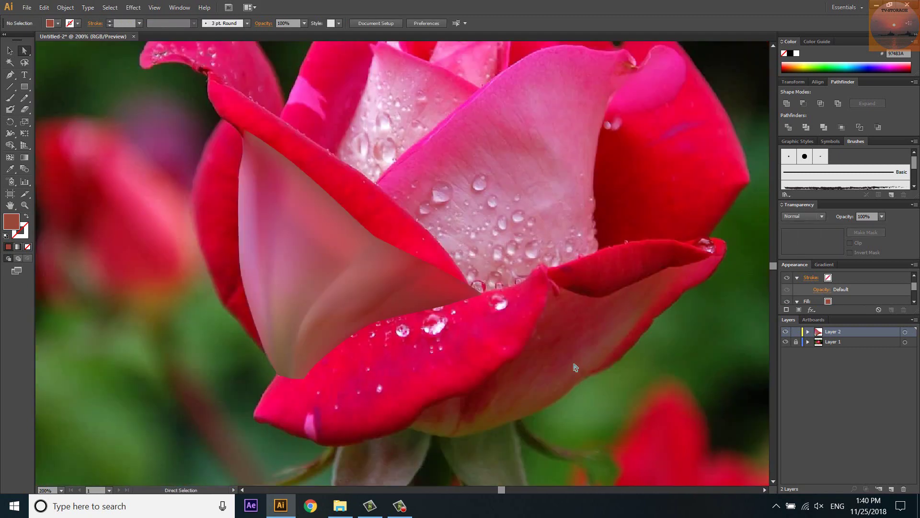
Toggle Layer 2's visibility twice to compare with the photo, then reselect the mesh in Outline view.
{"action": "left_click", "coordinate": [787, 332]}
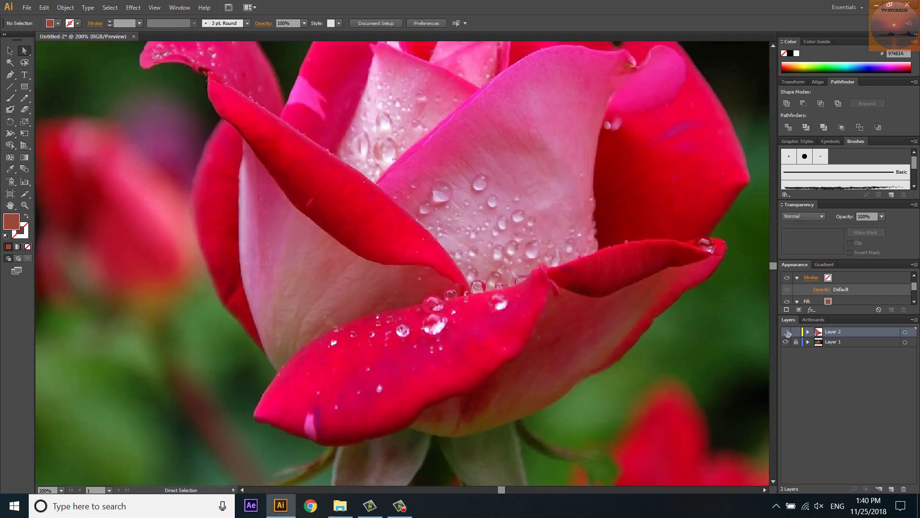
{"action": "left_click", "coordinate": [786, 331]}
{"action": "left_click", "coordinate": [787, 332]}
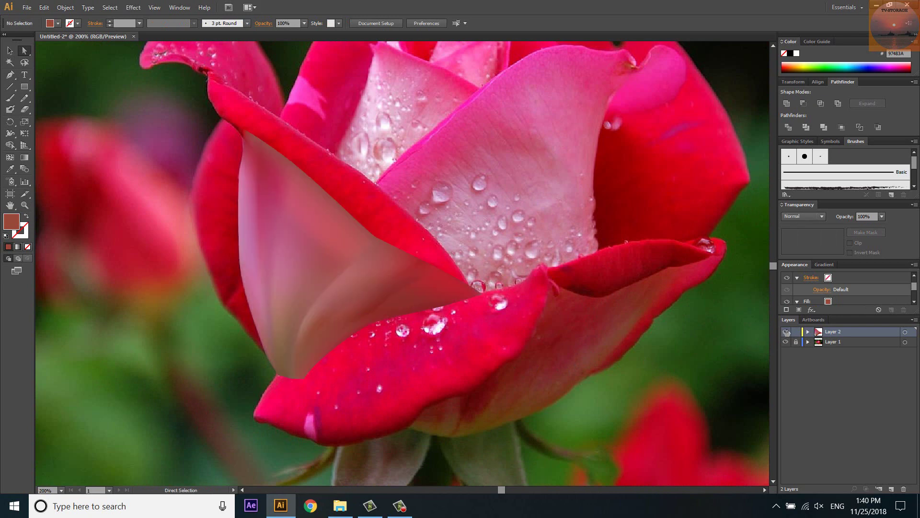
{"action": "left_click", "coordinate": [787, 332]}
{"action": "key", "text": "ctrl+y"}
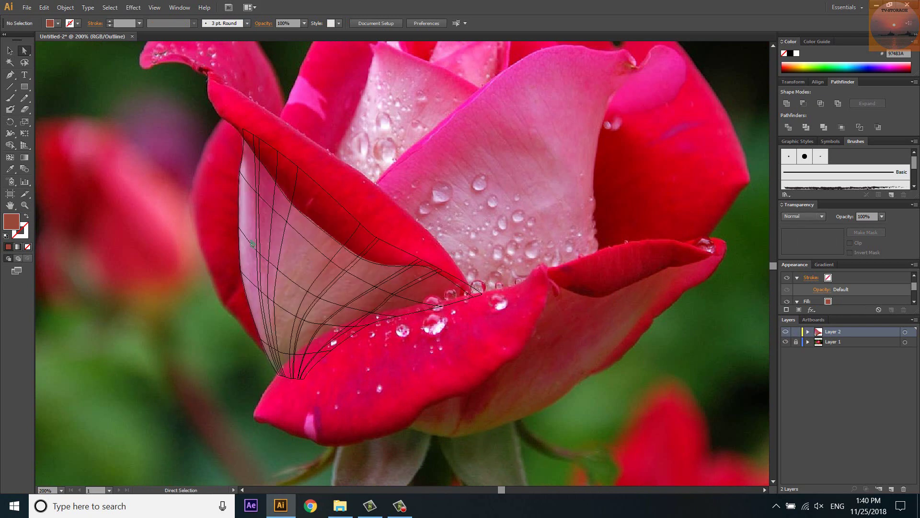
{"action": "scroll", "coordinate": [254, 296], "scroll_direction": "up", "scroll_amount": 1}
{"action": "left_click", "coordinate": [266, 214]}
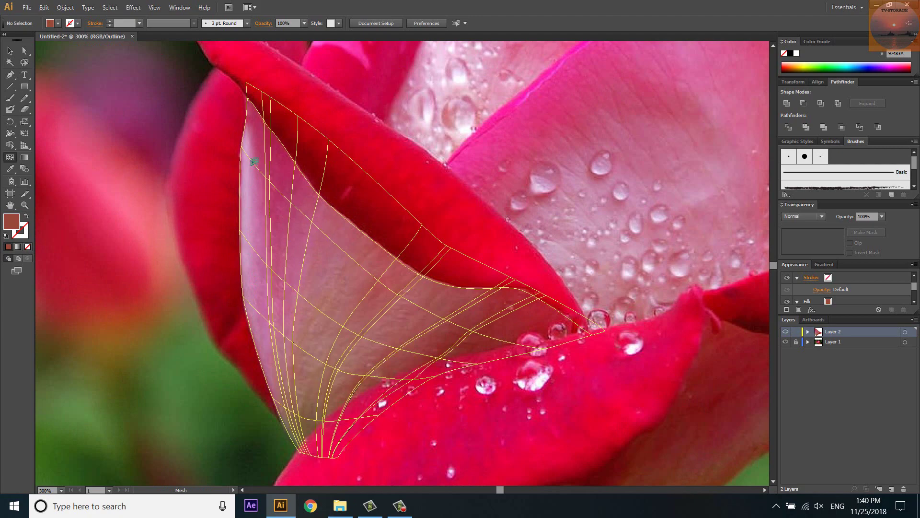
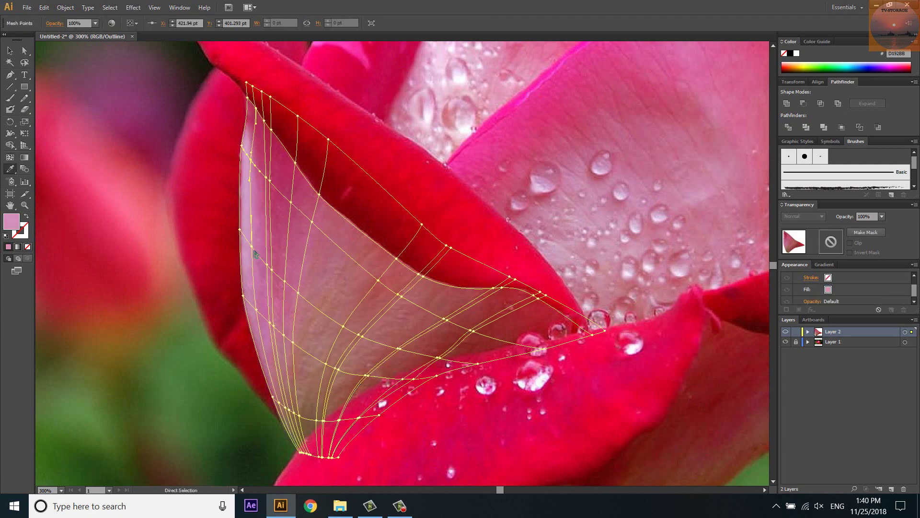
Sample a photo colour onto a mesh point on the pale inner petal.
{"action": "left_click", "coordinate": [262, 312]}
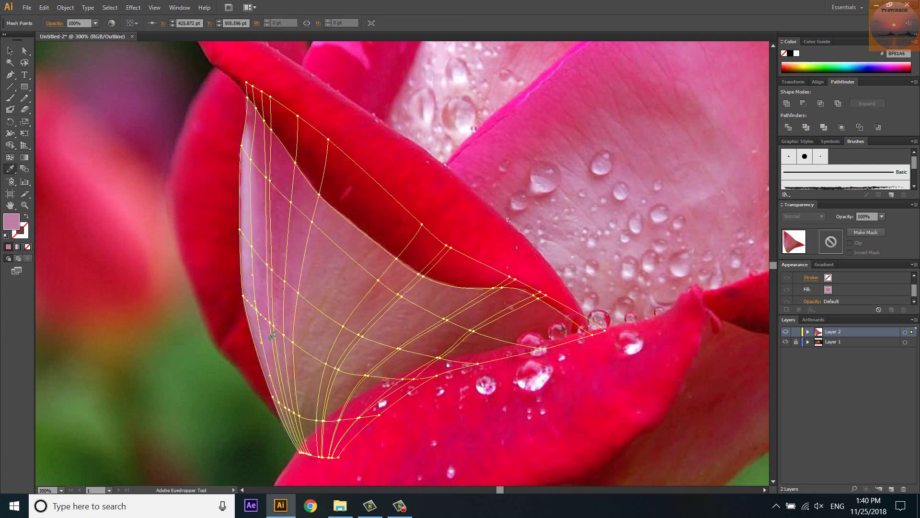
{"action": "scroll", "coordinate": [272, 336], "scroll_direction": "up", "scroll_amount": 3}
{"action": "scroll", "coordinate": [273, 345], "scroll_direction": "up", "scroll_amount": 3}
{"action": "left_click", "coordinate": [279, 391]}
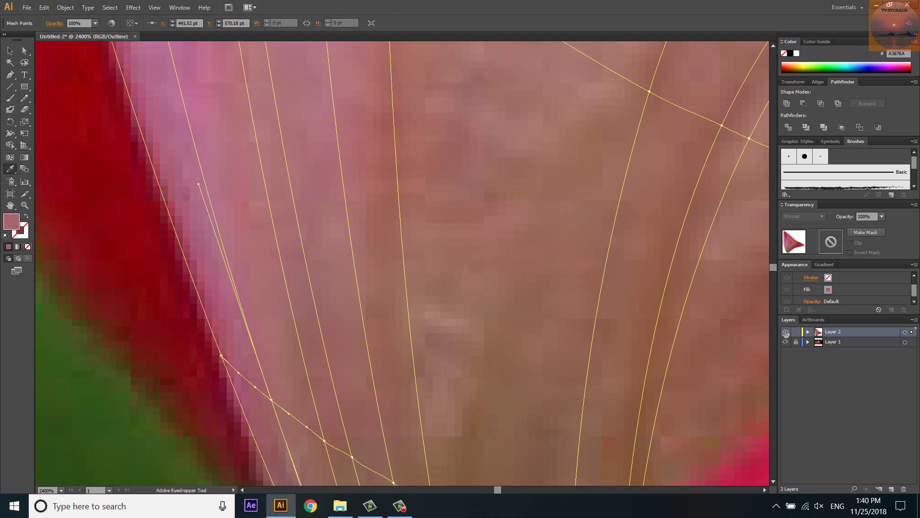
{"action": "left_click", "coordinate": [786, 333], "text": "ctrl"}
Lock the mesh layer and toggle its visibility to compare it with the photo.
{"action": "scroll", "coordinate": [530, 262], "scroll_direction": "down", "scroll_amount": 3}
{"action": "scroll", "coordinate": [290, 372], "scroll_direction": "down", "scroll_amount": 2}
{"action": "scroll", "coordinate": [283, 350], "scroll_direction": "down", "scroll_amount": 2}
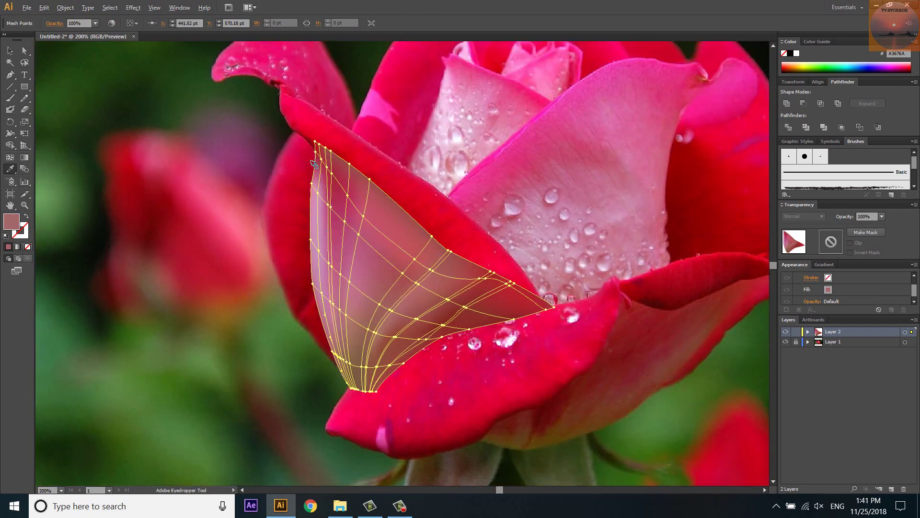
{"action": "scroll", "coordinate": [314, 163], "scroll_direction": "up", "scroll_amount": 1}
{"action": "left_click", "coordinate": [796, 331]}
{"action": "left_click", "coordinate": [786, 331]}
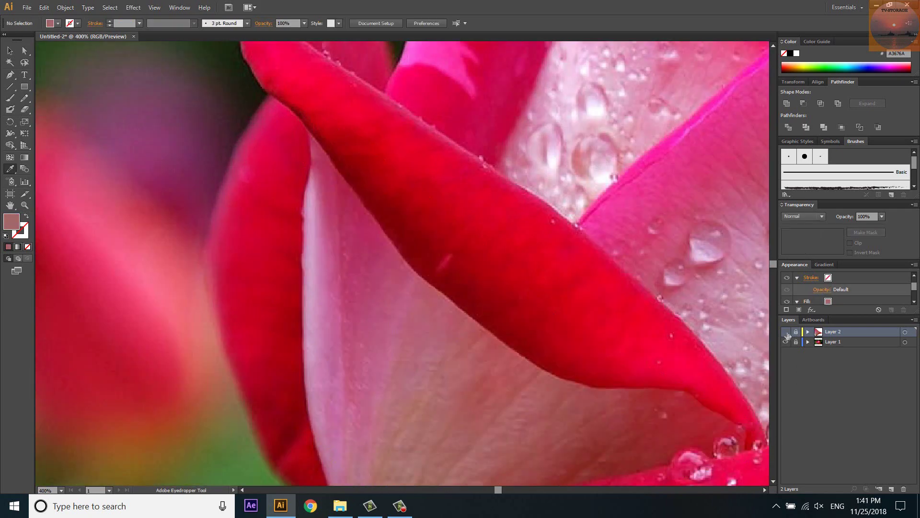
{"action": "left_click", "coordinate": [786, 334]}
{"action": "left_click", "coordinate": [786, 334]}
In outline view, recolour two mesh points near the petal's top edge from the photo.
{"action": "key", "text": "ctrl+y"}
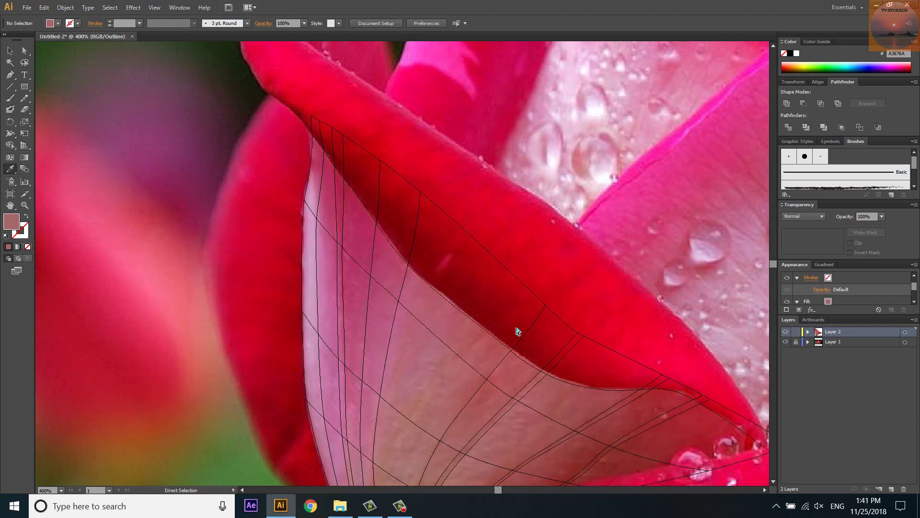
{"action": "scroll", "coordinate": [347, 282], "scroll_direction": "up", "scroll_amount": 1}
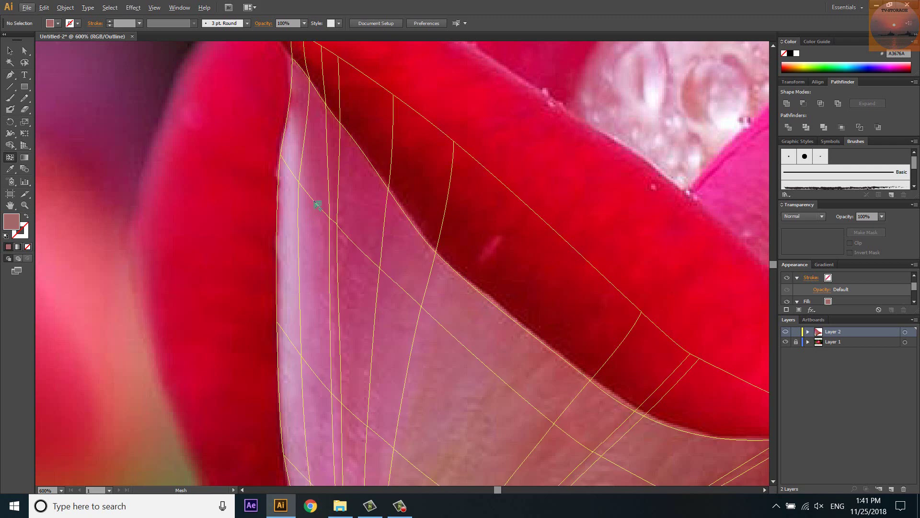
{"action": "left_click", "coordinate": [316, 203]}
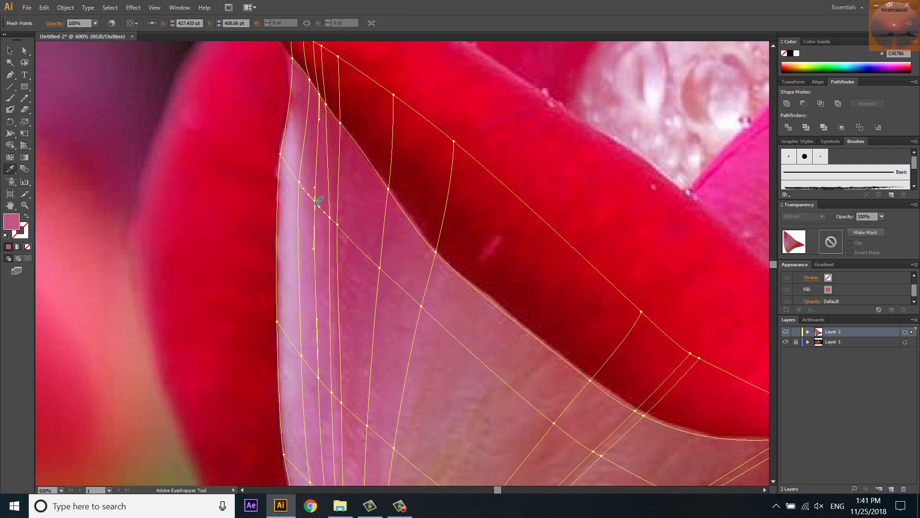
{"action": "left_click", "coordinate": [320, 95], "text": "ctrl"}
{"action": "left_click", "coordinate": [319, 95]}
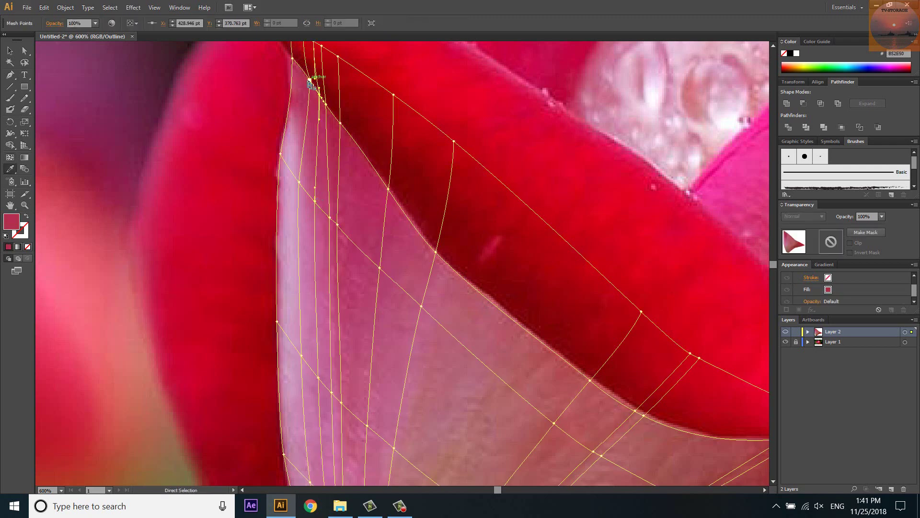
{"action": "scroll", "coordinate": [330, 193], "scroll_direction": "down", "scroll_amount": 5}
{"action": "left_click", "coordinate": [318, 216]}
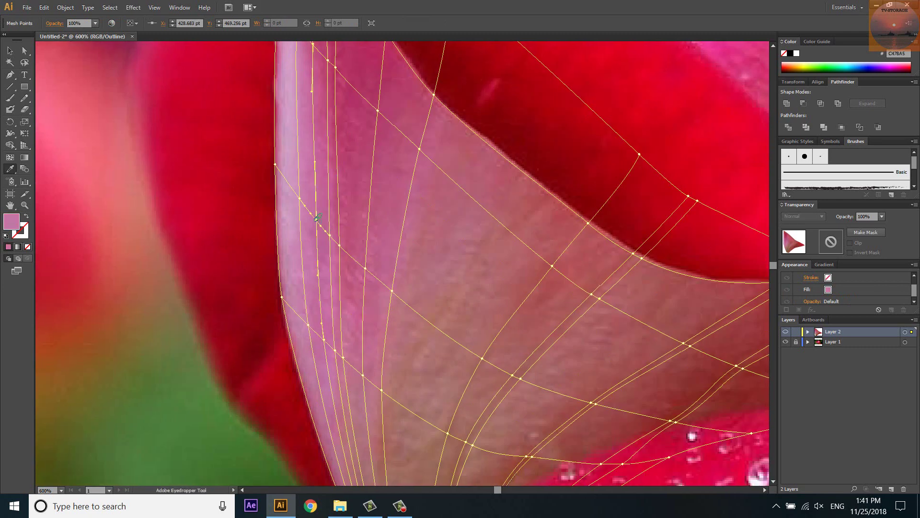
{"action": "left_click", "coordinate": [325, 248], "text": "ctrl"}
{"action": "scroll", "coordinate": [383, 293], "scroll_direction": "down", "scroll_amount": 2}
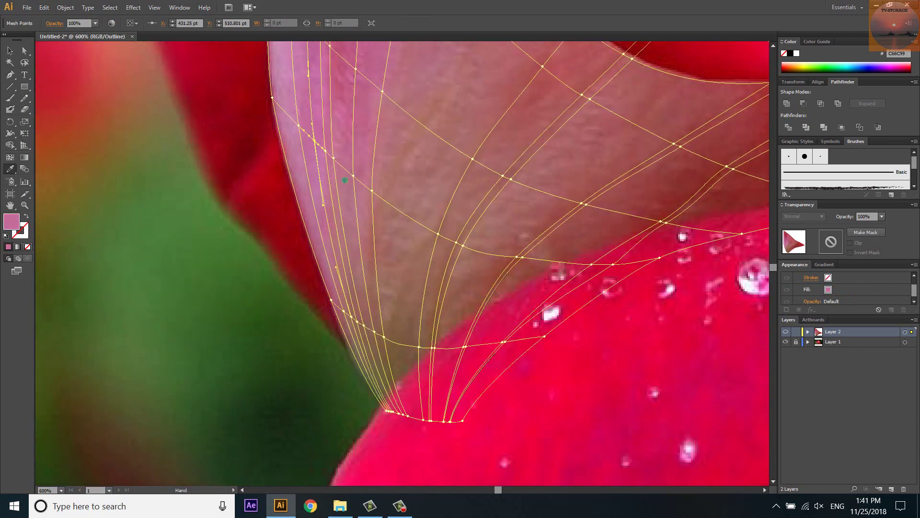
{"action": "left_click", "coordinate": [786, 331], "text": "ctrl"}
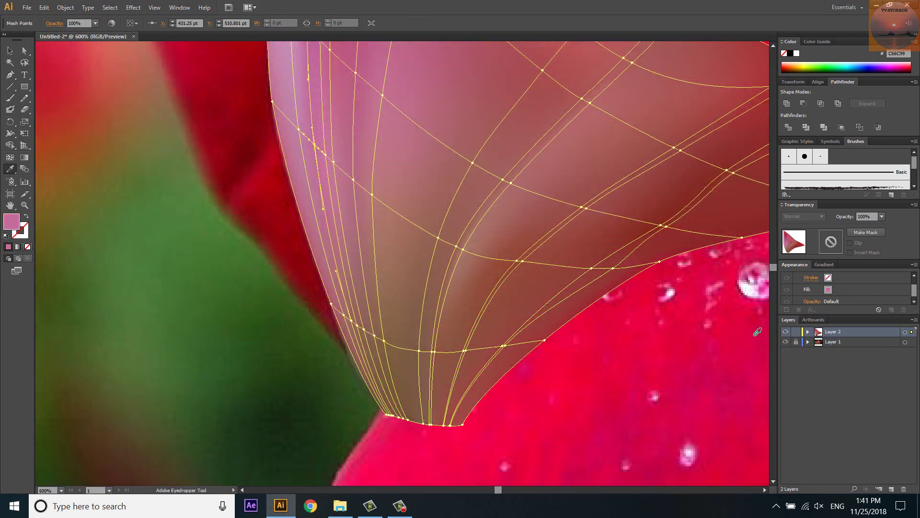
{"action": "scroll", "coordinate": [419, 358], "scroll_direction": "down", "scroll_amount": 1}
Hide and reshow the mesh petal to compare it against the photo.
{"action": "left_click", "coordinate": [786, 331]}
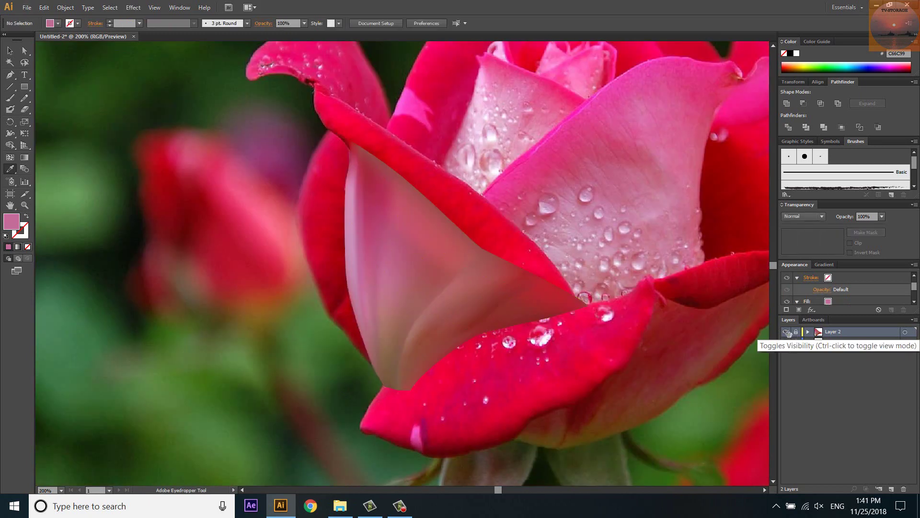
{"action": "left_click", "coordinate": [786, 331]}
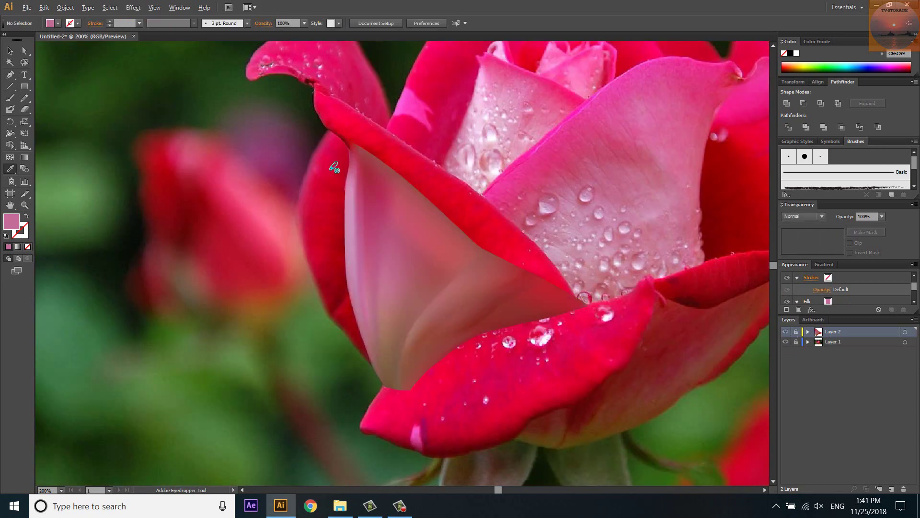
{"action": "scroll", "coordinate": [352, 197], "scroll_direction": "up", "scroll_amount": 3}
{"action": "scroll", "coordinate": [353, 197], "scroll_direction": "up", "scroll_amount": 1}
{"action": "scroll", "coordinate": [395, 146], "scroll_direction": "up", "scroll_amount": 1}
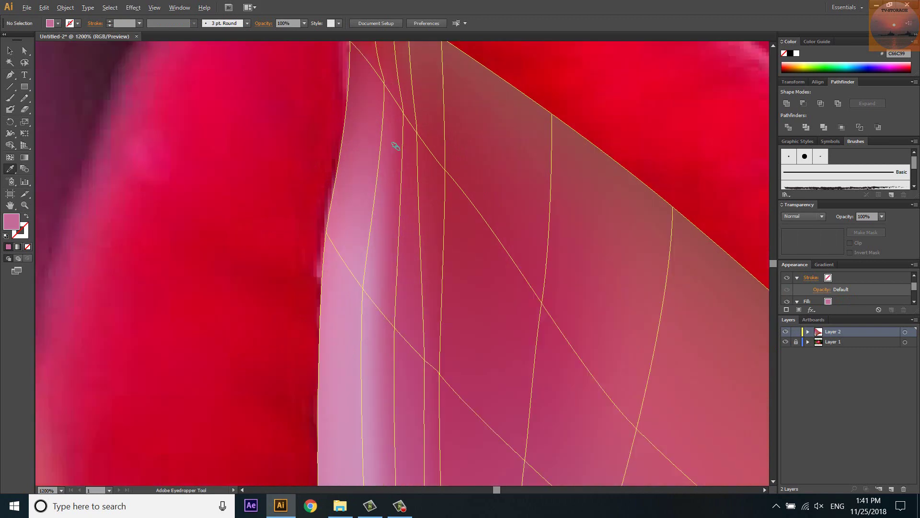
{"action": "scroll", "coordinate": [400, 133], "scroll_direction": "up", "scroll_amount": 1}
Reposition a mesh point near the petal's left edge and lengthen its handle.
{"action": "key", "text": "a"}
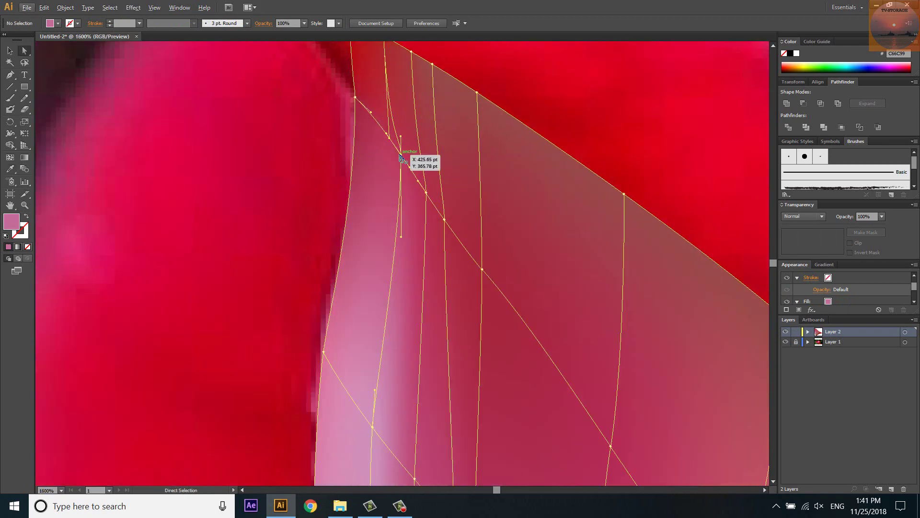
{"action": "left_click", "coordinate": [389, 137]}
{"action": "left_click_drag", "start_coordinate": [390, 138], "coordinate": [395, 148]}
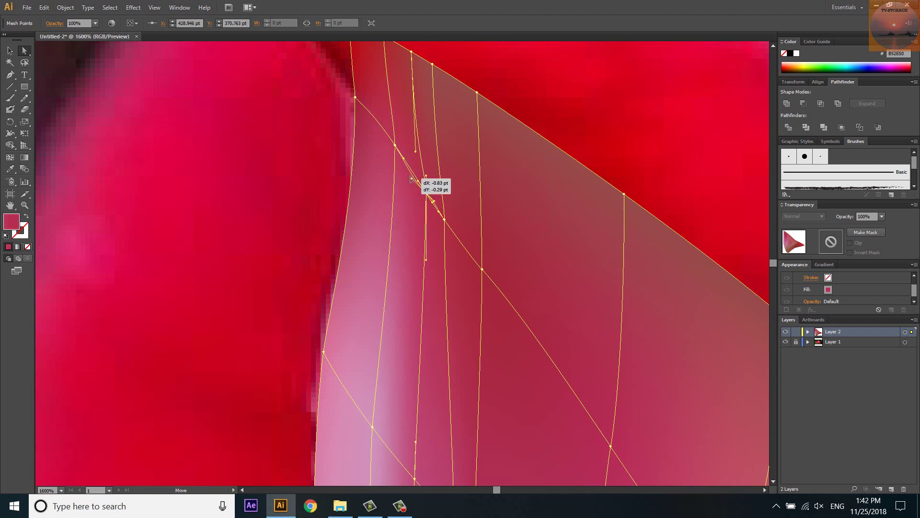
{"action": "mouse_move", "coordinate": [395, 148]}
{"action": "left_mouse_down"}
{"action": "mouse_move", "coordinate": [426, 193]}
{"action": "mouse_move", "coordinate": [402, 157]}
{"action": "mouse_move", "coordinate": [417, 113]}
{"action": "left_mouse_up"}
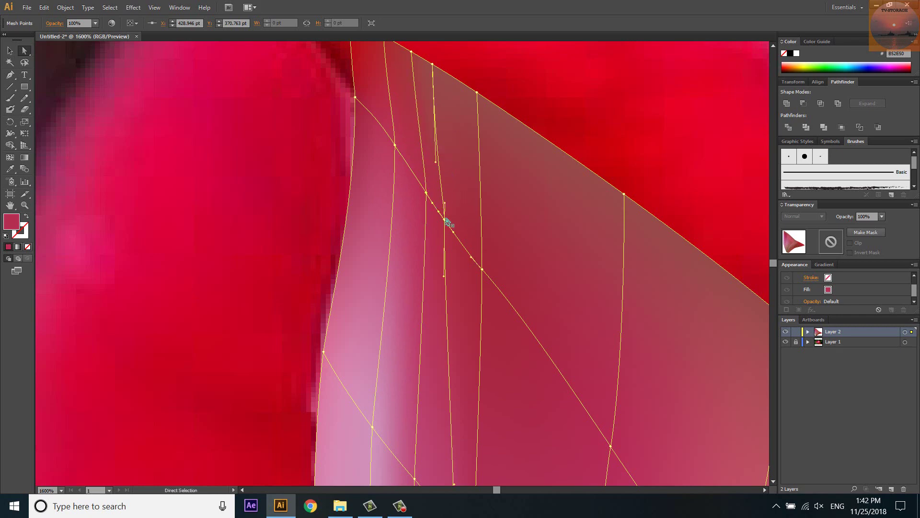
{"action": "scroll", "coordinate": [447, 220], "scroll_direction": "down", "scroll_amount": 5}
{"action": "left_click", "coordinate": [582, 192]}
{"action": "scroll", "coordinate": [413, 312], "scroll_direction": "up", "scroll_amount": 6}
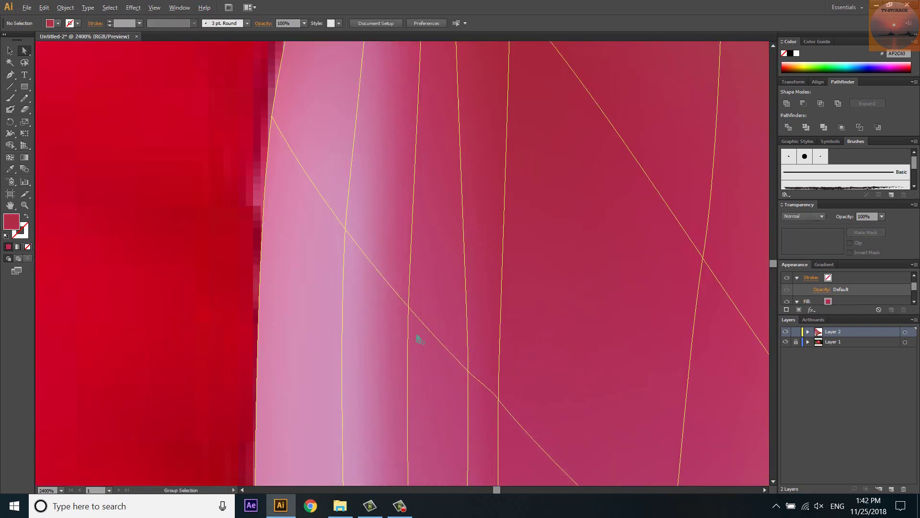
{"action": "left_click", "coordinate": [415, 309]}
{"action": "mouse_move", "coordinate": [386, 282]}
{"action": "left_mouse_down"}
{"action": "mouse_move", "coordinate": [426, 328]}
{"action": "mouse_move", "coordinate": [415, 323]}
{"action": "left_mouse_up"}
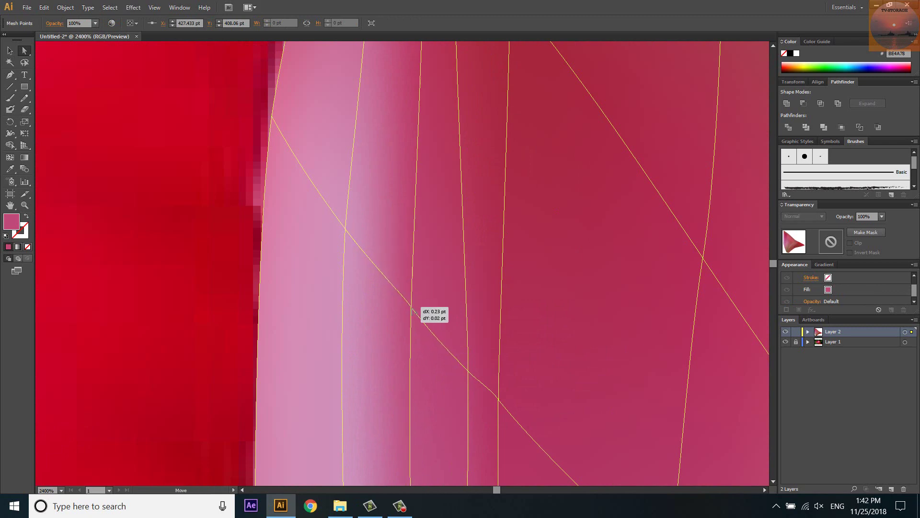
Move a lower edge mesh point up and to the left, then review the shading.
{"action": "scroll", "coordinate": [361, 281], "scroll_direction": "down", "scroll_amount": 1}
{"action": "scroll", "coordinate": [250, 292], "scroll_direction": "down", "scroll_amount": 2}
{"action": "scroll", "coordinate": [332, 195], "scroll_direction": "down", "scroll_amount": 2}
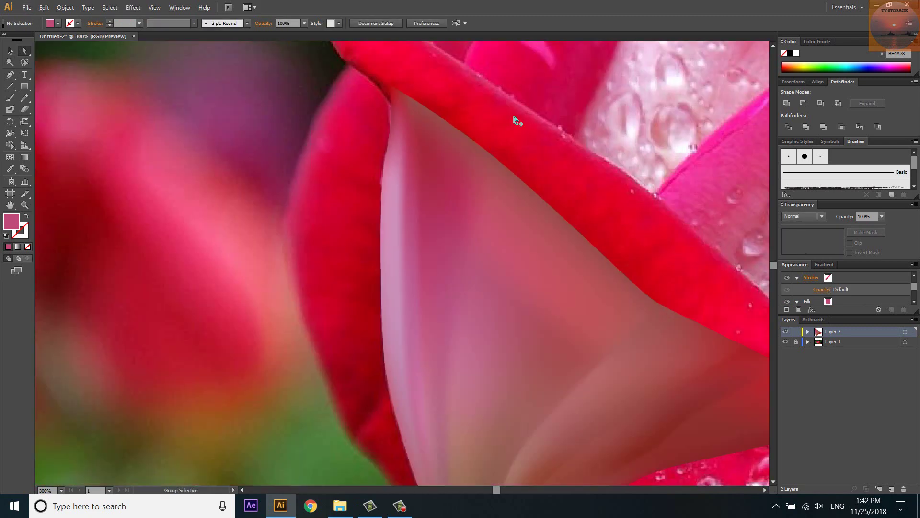
{"action": "scroll", "coordinate": [513, 117], "scroll_direction": "down", "scroll_amount": 2}
{"action": "scroll", "coordinate": [349, 303], "scroll_direction": "down", "scroll_amount": 1}
{"action": "scroll", "coordinate": [349, 303], "scroll_direction": "up", "scroll_amount": 2}
{"action": "scroll", "coordinate": [254, 259], "scroll_direction": "up", "scroll_amount": 2}
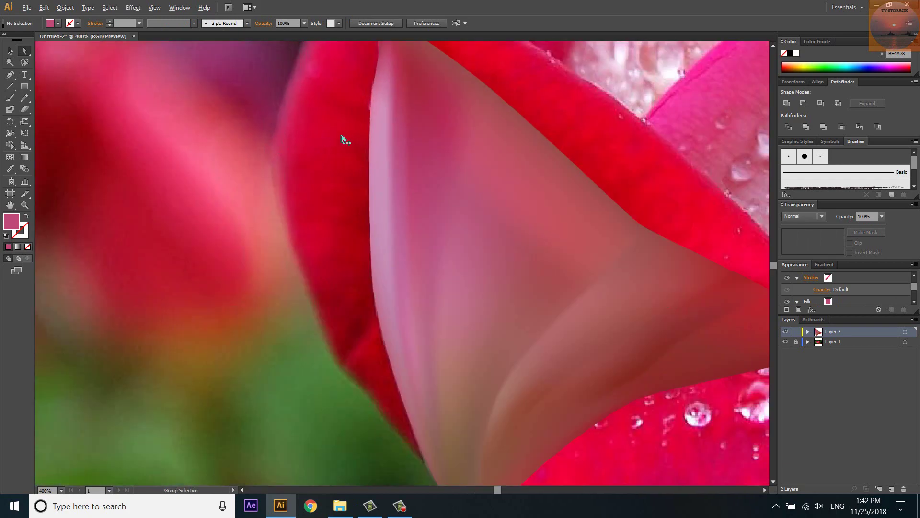
{"action": "scroll", "coordinate": [345, 139], "scroll_direction": "up", "scroll_amount": 2}
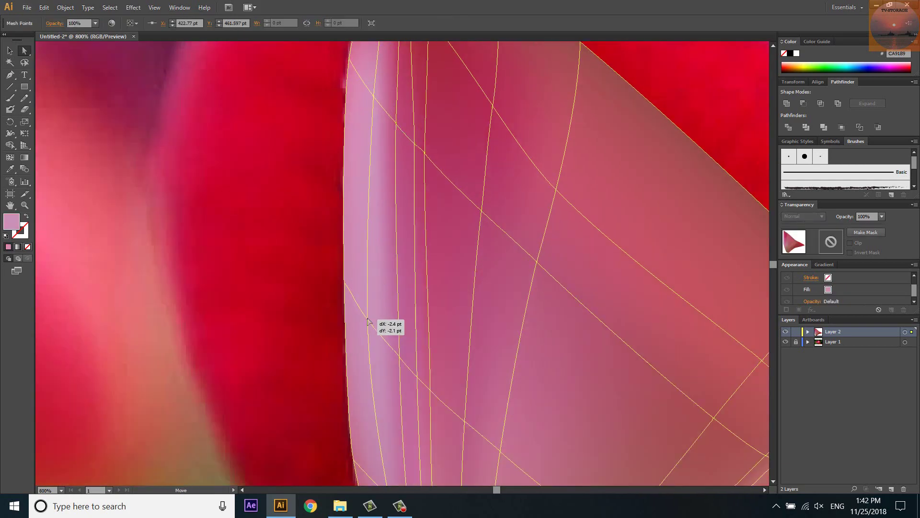
{"action": "left_click_drag", "start_coordinate": [376, 330], "coordinate": [367, 315]}
{"action": "left_click", "coordinate": [237, 188]}
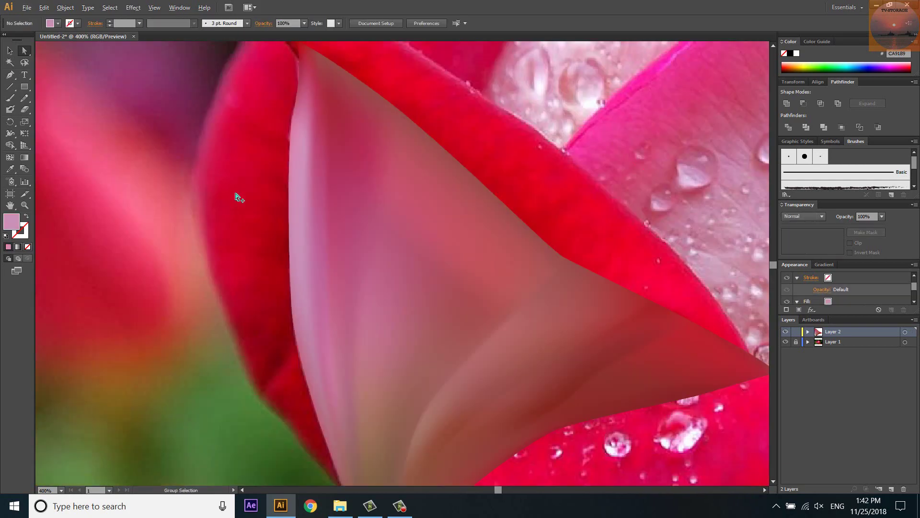
{"action": "scroll", "coordinate": [235, 194], "scroll_direction": "down", "scroll_amount": 2}
{"action": "scroll", "coordinate": [283, 169], "scroll_direction": "up", "scroll_amount": 1}
Recolour a mesh point near the left edge with a pink sampled from the photo.
{"action": "left_click", "coordinate": [326, 142]}
{"action": "scroll", "coordinate": [321, 158], "scroll_direction": "up", "scroll_amount": 2}
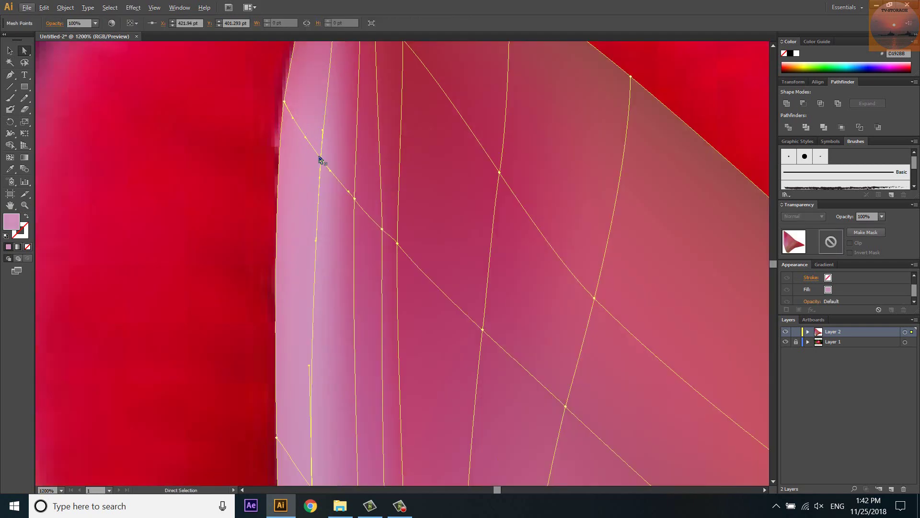
{"action": "left_click", "coordinate": [245, 210]}
{"action": "scroll", "coordinate": [246, 209], "scroll_direction": "down", "scroll_amount": 2}
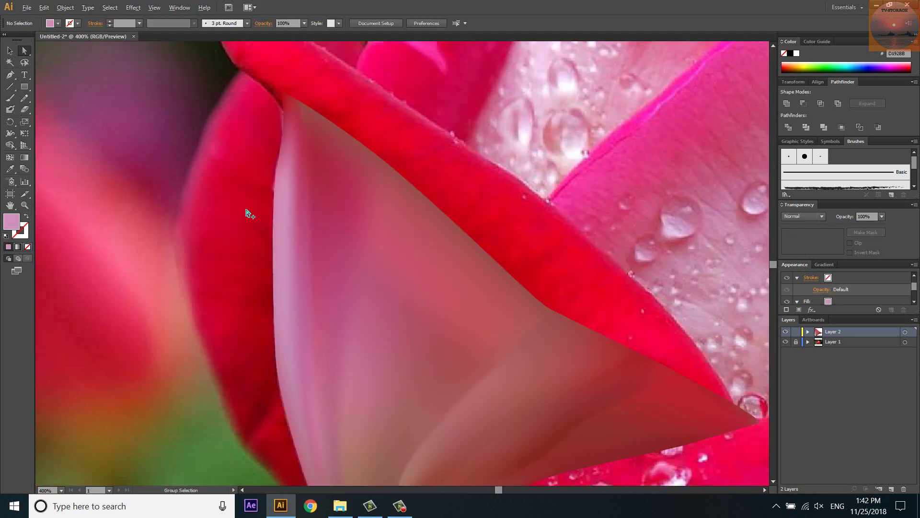
{"action": "scroll", "coordinate": [312, 214], "scroll_direction": "up", "scroll_amount": 2}
{"action": "left_click", "coordinate": [362, 201]}
{"action": "scroll", "coordinate": [362, 202], "scroll_direction": "up", "scroll_amount": 1}
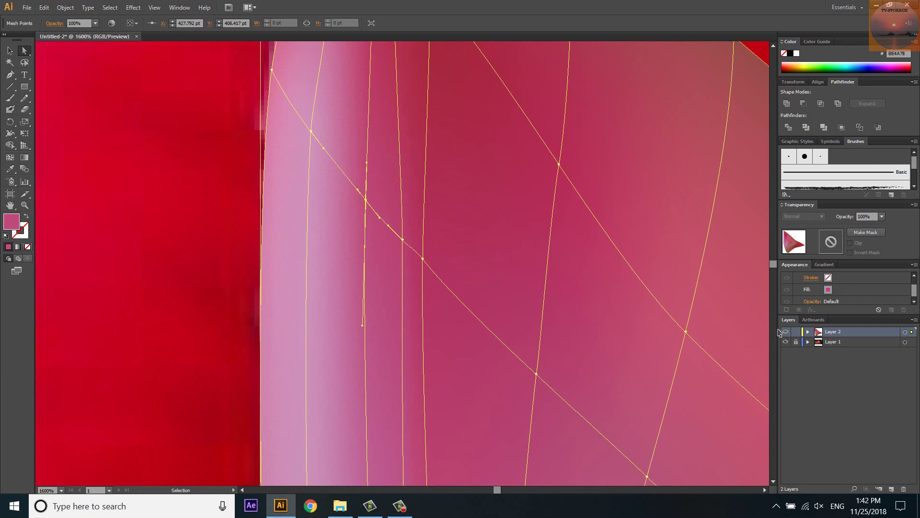
{"action": "key", "text": "ctrl+y"}
{"action": "scroll", "coordinate": [362, 205], "scroll_direction": "up", "scroll_amount": 1}
{"action": "key", "text": "i"}
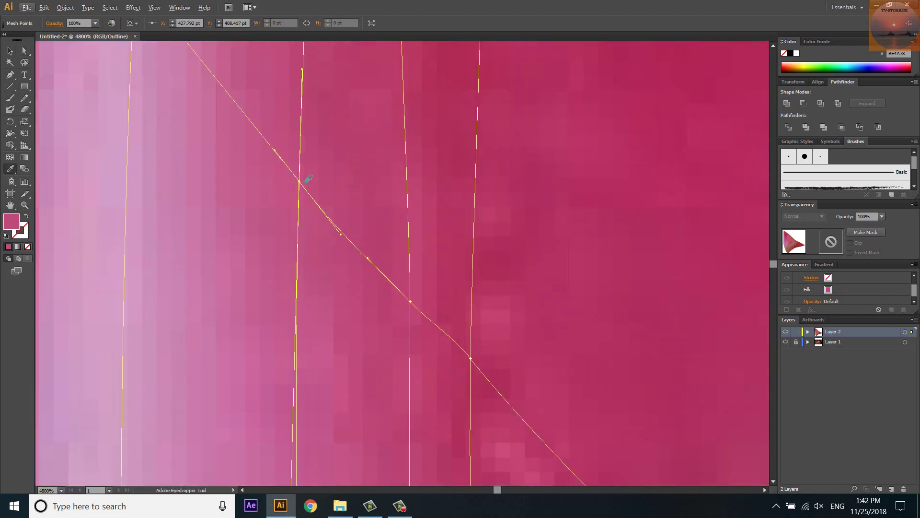
{"action": "left_click", "coordinate": [414, 297]}
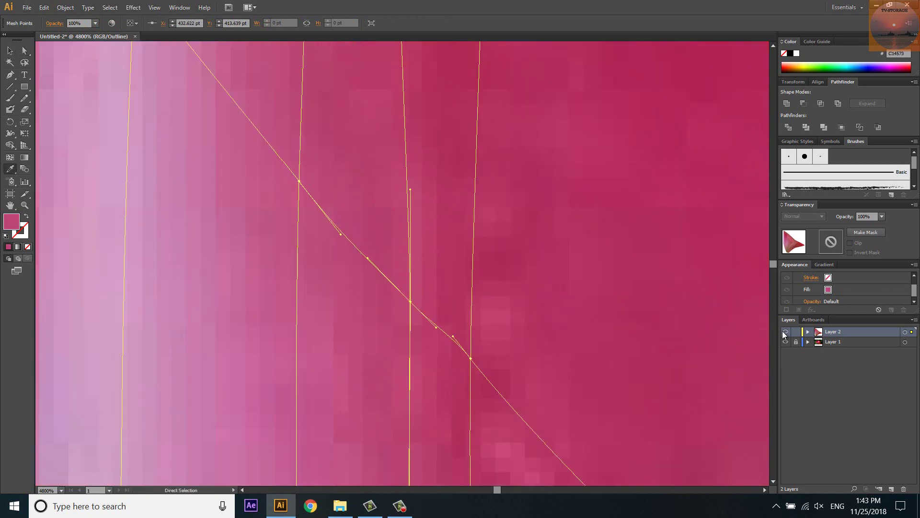
{"action": "key", "text": "ctrl+y"}
{"action": "scroll", "coordinate": [318, 205], "scroll_direction": "down", "scroll_amount": 2}
{"action": "scroll", "coordinate": [201, 217], "scroll_direction": "down", "scroll_amount": 3}
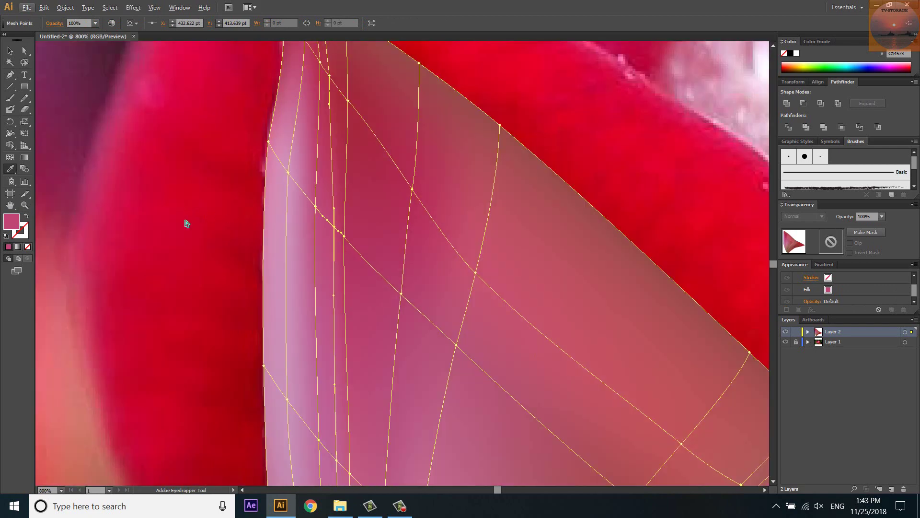
Deselect the mesh and review the smoothed petal shading.
{"action": "key", "text": "a"}
{"action": "left_click", "coordinate": [183, 214]}
{"action": "scroll", "coordinate": [183, 215], "scroll_direction": "down", "scroll_amount": 1}
{"action": "scroll", "coordinate": [252, 307], "scroll_direction": "down", "scroll_amount": 2}
{"action": "scroll", "coordinate": [253, 311], "scroll_direction": "down", "scroll_amount": 1}
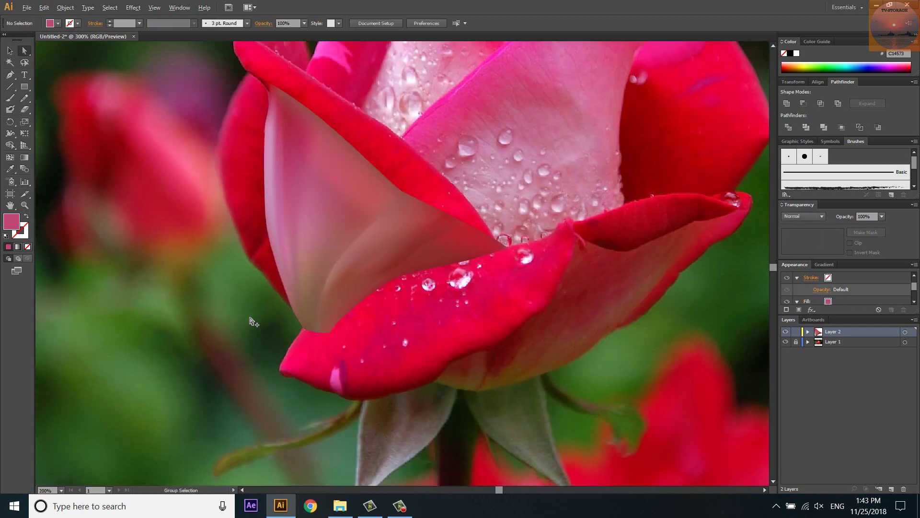
{"action": "scroll", "coordinate": [252, 322], "scroll_direction": "up", "scroll_amount": 1}
Toggle the mesh petal's layer visibility repeatedly to compare it with the photo.
{"action": "scroll", "coordinate": [206, 323], "scroll_direction": "down", "scroll_amount": 2}
{"action": "left_click", "coordinate": [787, 331]}
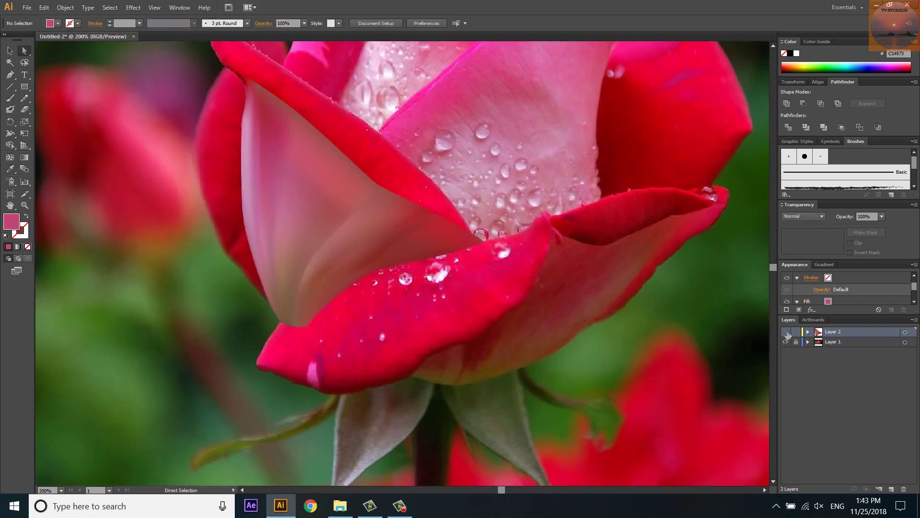
{"action": "left_click", "coordinate": [787, 331]}
{"action": "left_click", "coordinate": [787, 331]}
{"action": "left_click", "coordinate": [786, 331]}
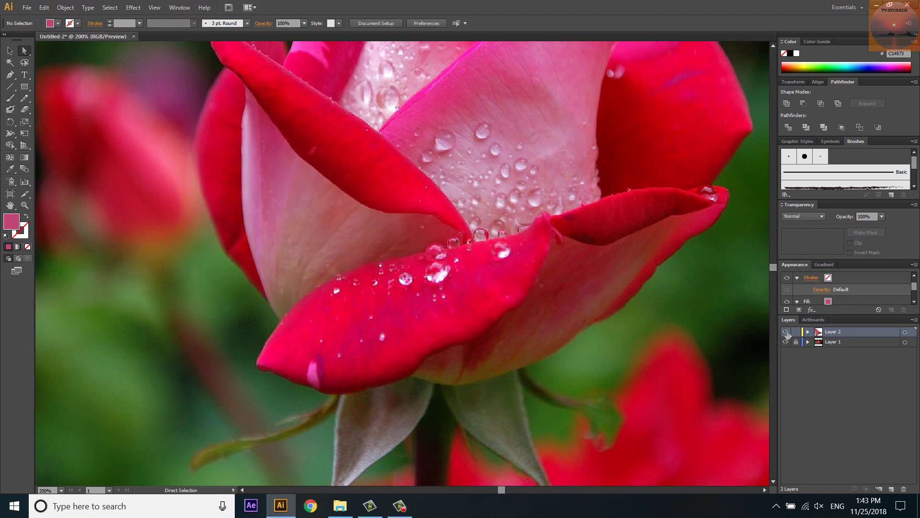
{"action": "left_click", "coordinate": [786, 331]}
{"action": "left_click", "coordinate": [786, 331]}
{"action": "left_click", "coordinate": [786, 331]}
{"action": "left_click", "coordinate": [786, 331]}
{"action": "scroll", "coordinate": [527, 298], "scroll_direction": "up", "scroll_amount": 1}
{"action": "left_click", "coordinate": [786, 332]}
Sample brownish photo tones onto several petal mesh points, darker brown on lower ones.
{"action": "key", "text": "ctrl+y"}
{"action": "scroll", "coordinate": [270, 248], "scroll_direction": "up", "scroll_amount": 2}
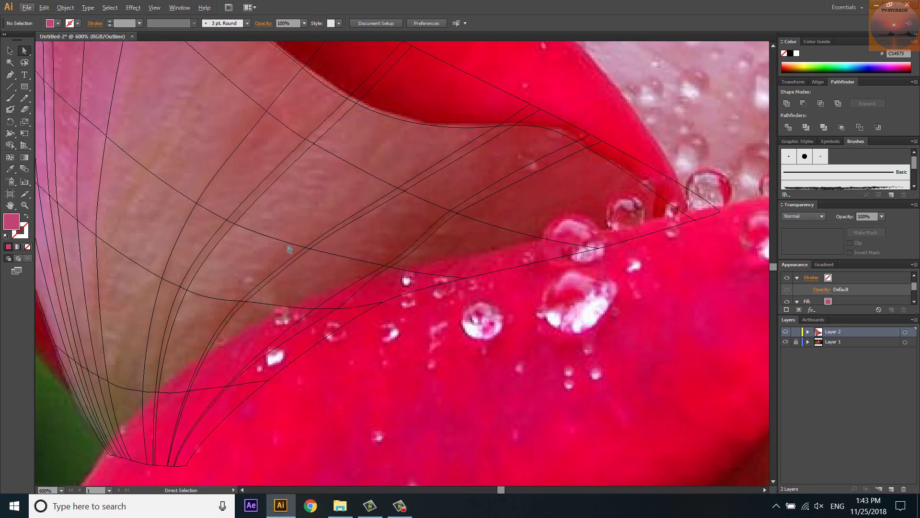
{"action": "key", "text": "u"}
{"action": "left_click", "coordinate": [348, 162]}
{"action": "key", "text": "i"}
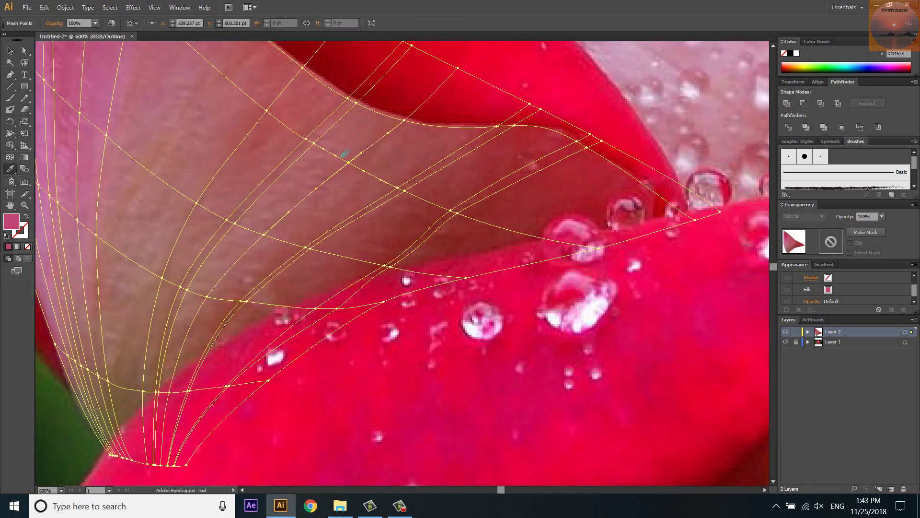
{"action": "left_click", "coordinate": [406, 120], "text": "ctrl"}
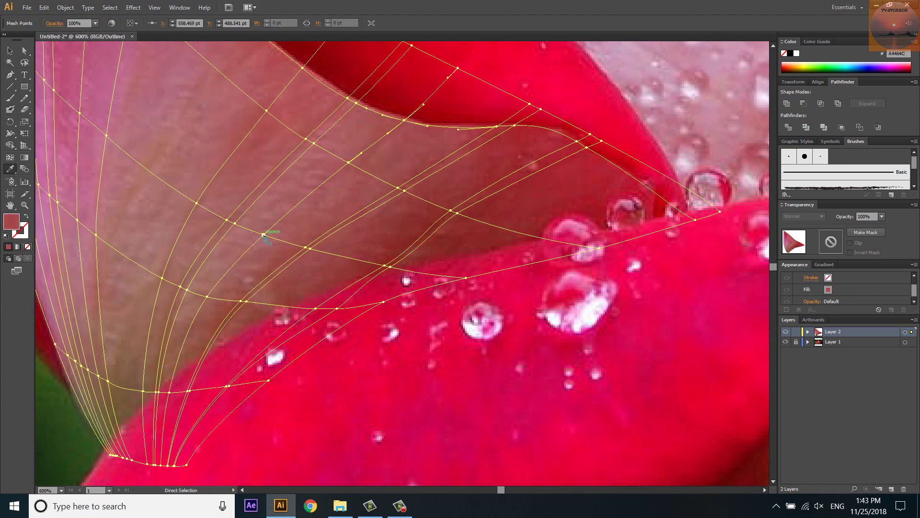
{"action": "left_click", "coordinate": [263, 235]}
{"action": "left_click", "coordinate": [209, 298], "text": "ctrl"}
{"action": "left_click", "coordinate": [209, 298]}
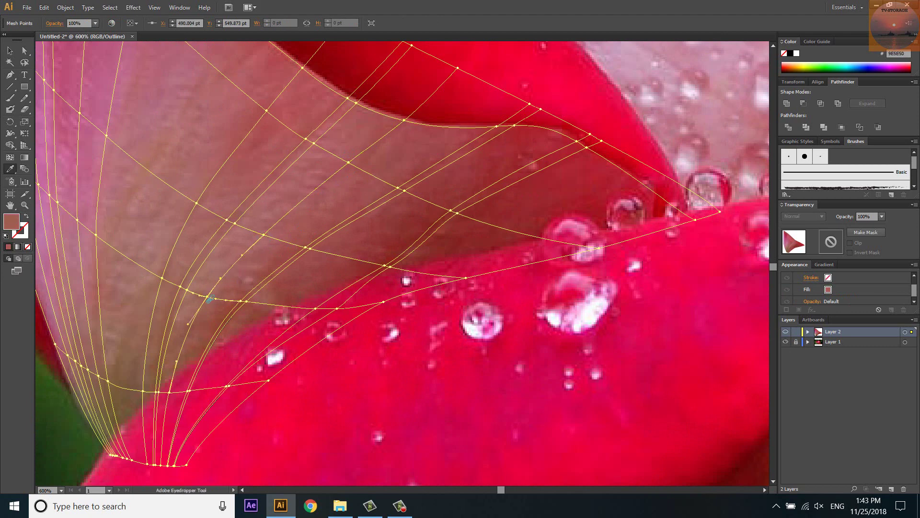
{"action": "left_click", "coordinate": [171, 393], "text": "ctrl"}
{"action": "left_click", "coordinate": [173, 368]}
{"action": "key", "text": "u"}
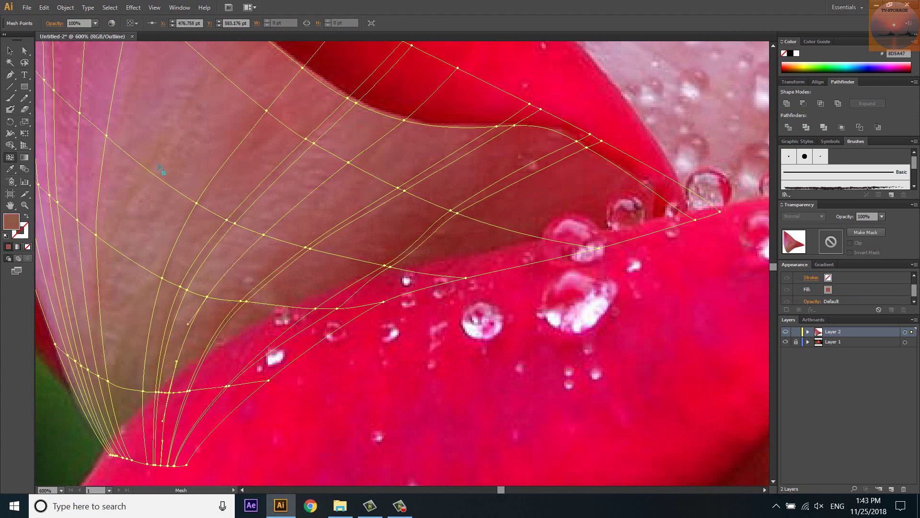
Colour upper mesh points with sampled pink and lower ones with dark brown.
{"action": "scroll", "coordinate": [156, 178], "scroll_direction": "down", "scroll_amount": 3}
{"action": "scroll", "coordinate": [193, 258], "scroll_direction": "up", "scroll_amount": 3}
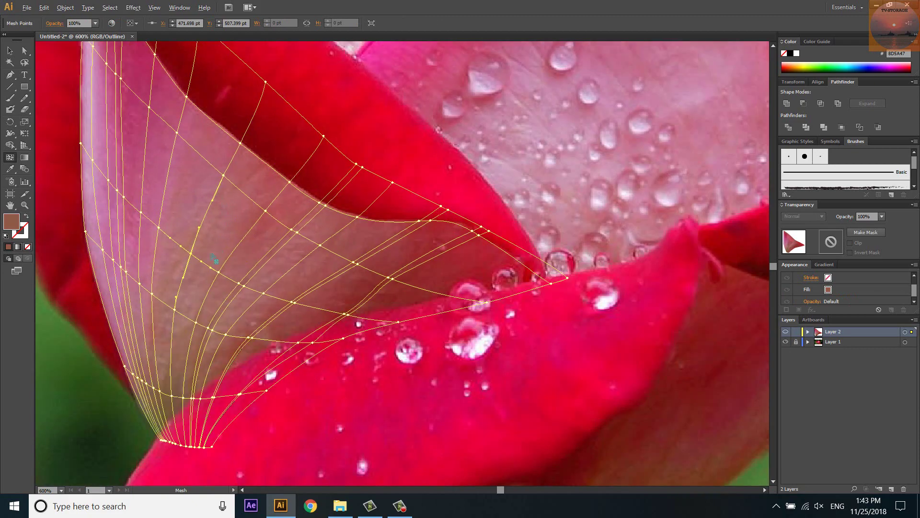
{"action": "key", "text": "i"}
{"action": "left_click", "coordinate": [187, 249]}
{"action": "left_click", "coordinate": [230, 136], "text": "ctrl"}
{"action": "left_click", "coordinate": [229, 126]}
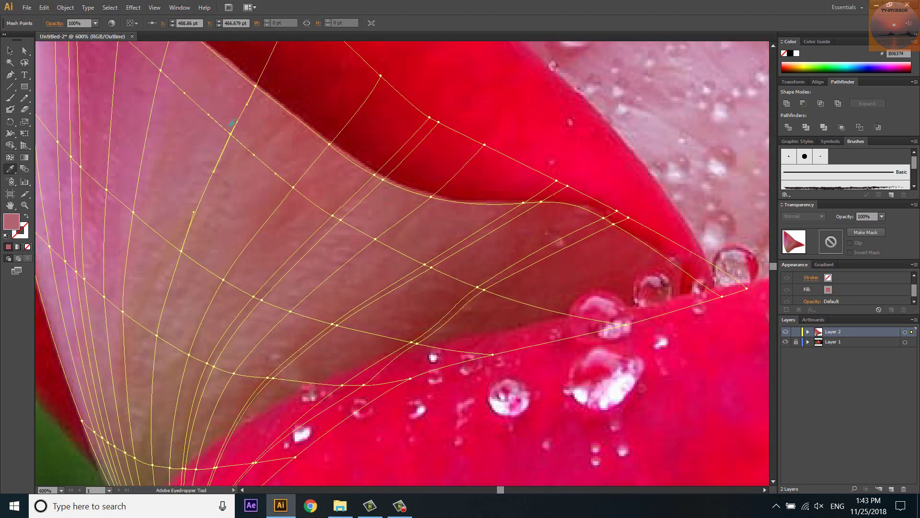
{"action": "left_click", "coordinate": [255, 86], "text": "ctrl"}
{"action": "left_click", "coordinate": [241, 130]}
{"action": "left_click", "coordinate": [157, 336], "text": "ctrl"}
{"action": "left_click", "coordinate": [160, 340]}
{"action": "left_click", "coordinate": [153, 463], "text": "ctrl"}
{"action": "left_click", "coordinate": [157, 463]}
Add a new mesh line across the petal and colour its anchors with sampled pink.
{"action": "key", "text": "u"}
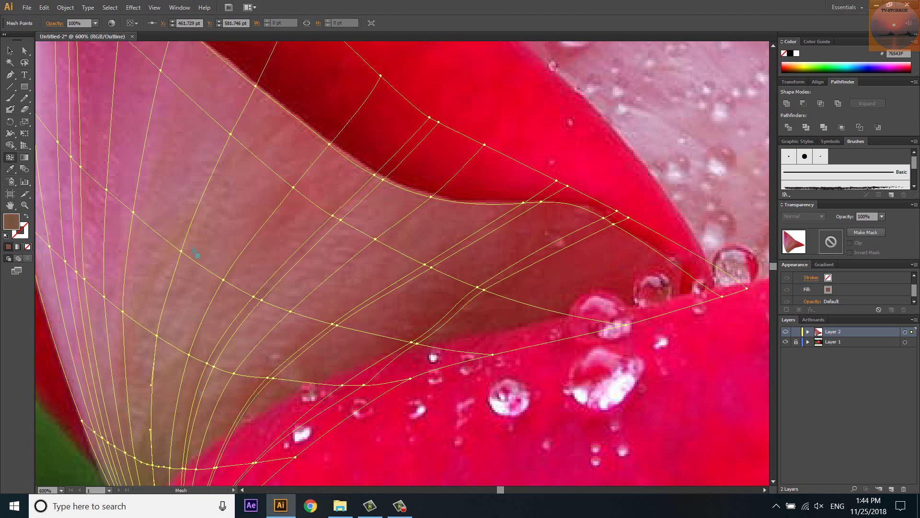
{"action": "left_click", "coordinate": [197, 102]}
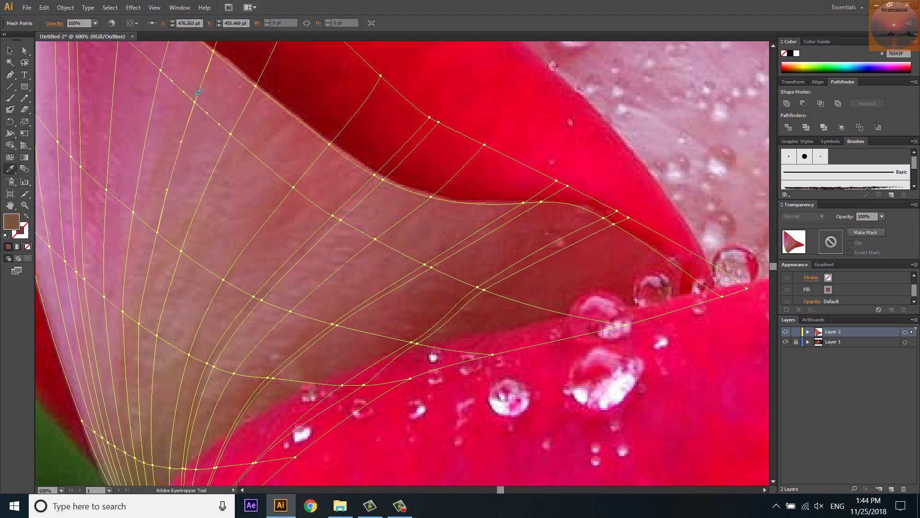
{"action": "left_click", "coordinate": [196, 94]}
{"action": "left_click", "coordinate": [213, 49]}
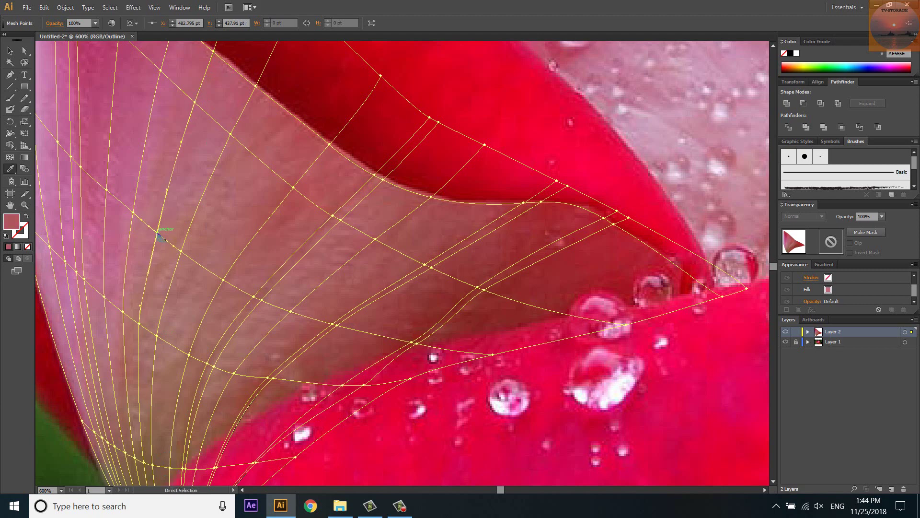
{"action": "left_click", "coordinate": [140, 322], "text": "ctrl"}
Preview the whole rose, lock the petal layer, compare with the photo, then unlock it.
{"action": "key", "text": "ctrl+y"}
{"action": "key", "text": "ctrl+minus"}
{"action": "key", "text": "ctrl+minus"}
{"action": "key", "text": "ctrl+minus"}
{"action": "left_click", "coordinate": [796, 331]}
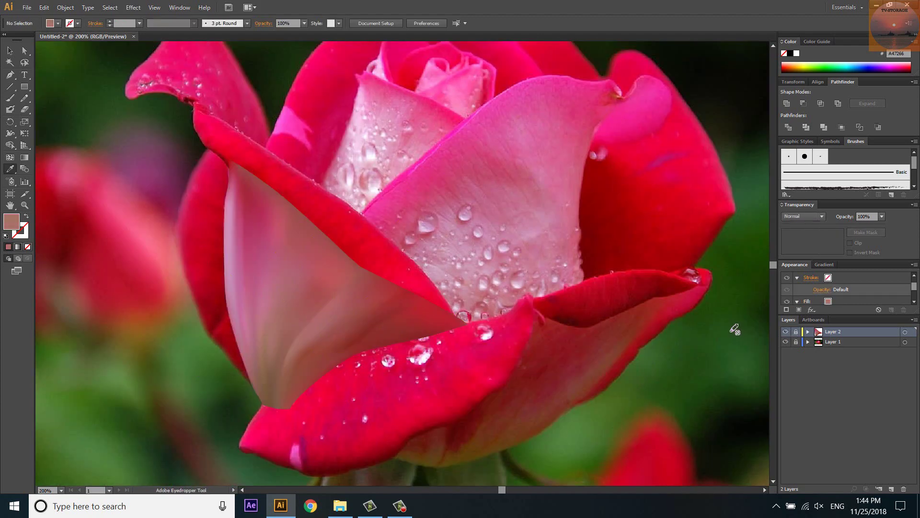
{"action": "left_click", "coordinate": [787, 332]}
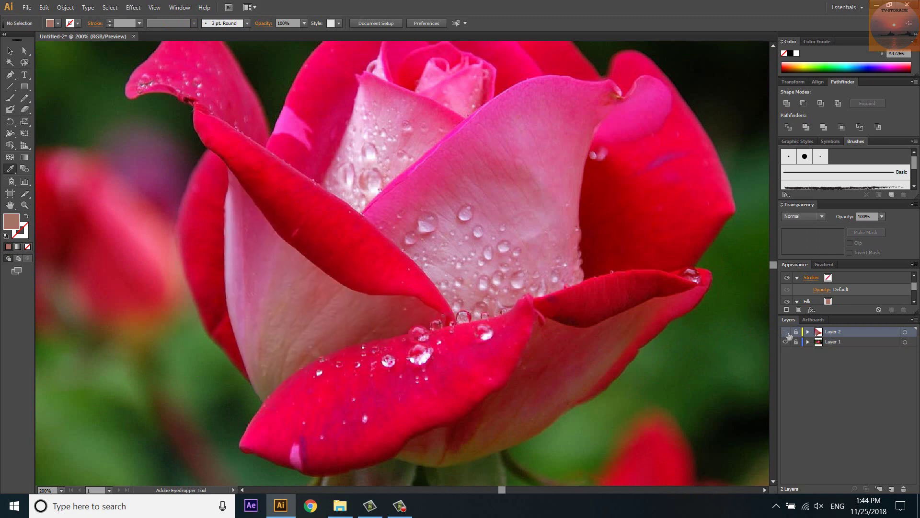
{"action": "left_click", "coordinate": [786, 332]}
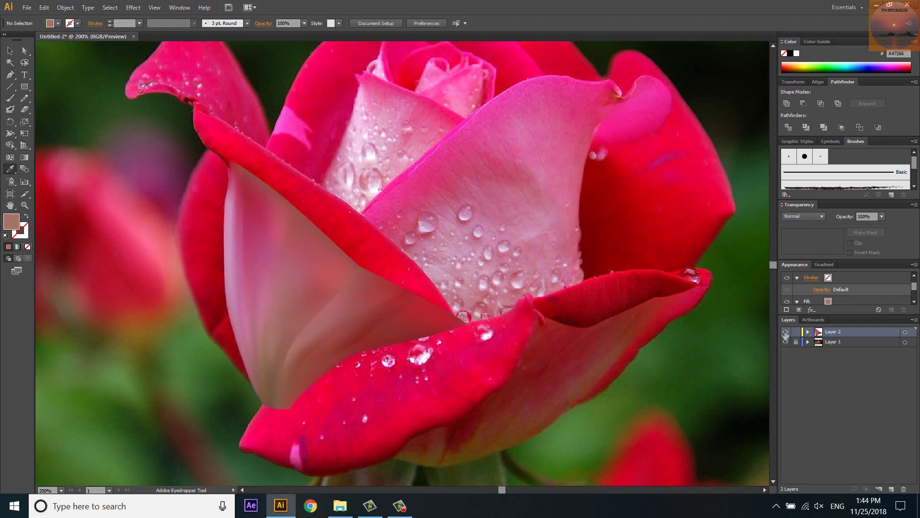
{"action": "left_click", "coordinate": [786, 332], "text": "ctrl"}
{"action": "scroll", "coordinate": [324, 167], "scroll_direction": "up", "scroll_amount": 4}
Shade a mesh point near the petal tip with red sampled from the neighbouring petal.
{"action": "key", "text": "u"}
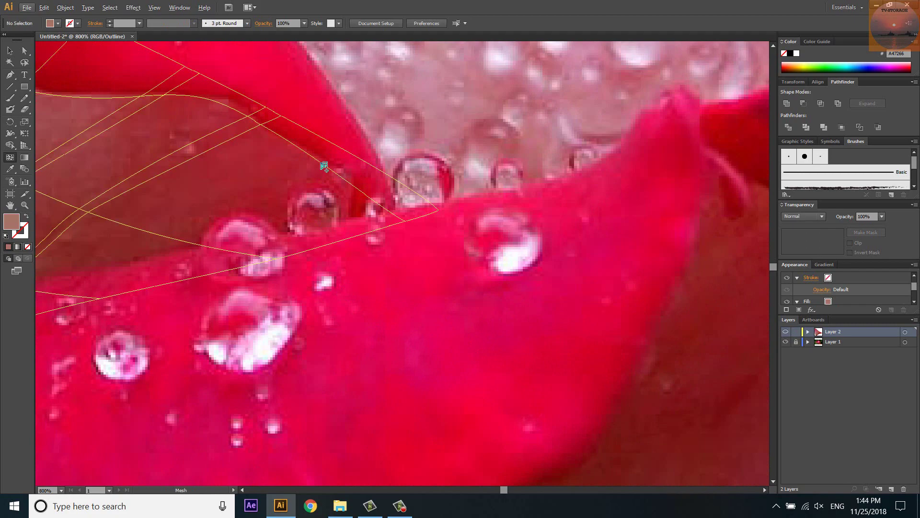
{"action": "left_click", "coordinate": [321, 164]}
{"action": "key", "text": "i"}
{"action": "left_click", "coordinate": [294, 176]}
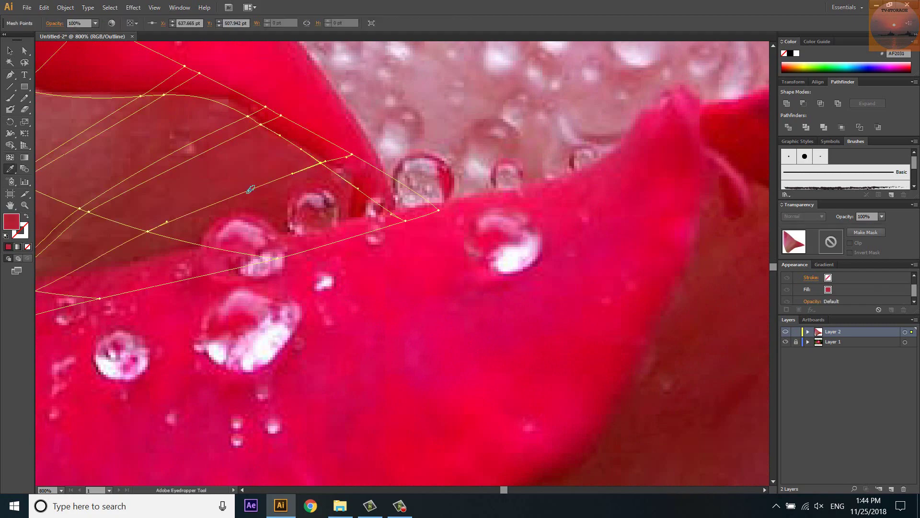
{"action": "left_click_drag", "start_coordinate": [154, 234], "coordinate": [460, 177]}
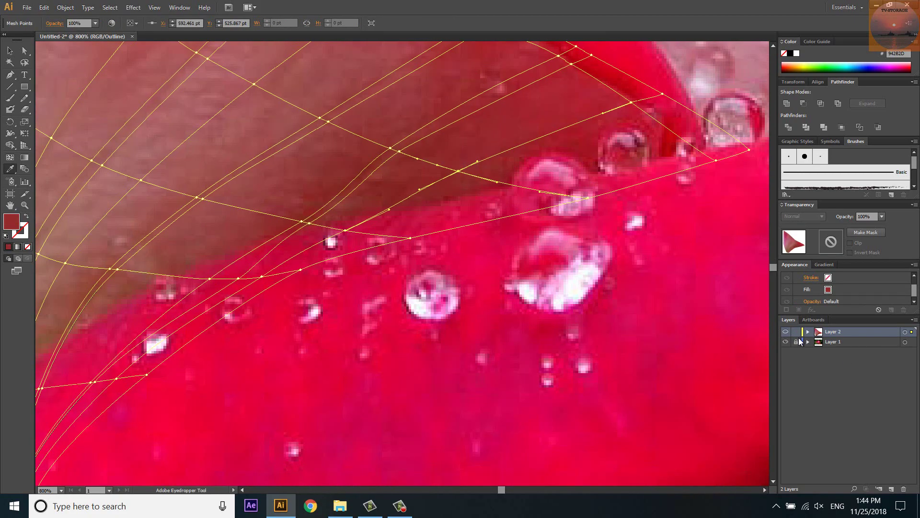
{"action": "key", "text": "ctrl+y"}
{"action": "scroll", "coordinate": [469, 345], "scroll_direction": "down", "scroll_amount": 3}
{"action": "scroll", "coordinate": [468, 345], "scroll_direction": "down", "scroll_amount": 2}
Lock the petal layer and toggle its visibility to check the red tip against the photo.
{"action": "left_click", "coordinate": [797, 331]}
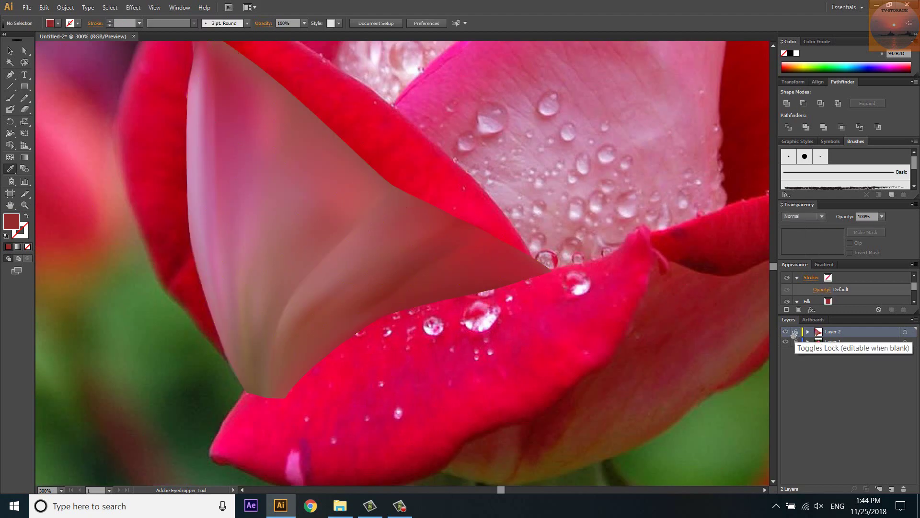
{"action": "left_click", "coordinate": [786, 331]}
{"action": "left_click", "coordinate": [786, 331]}
{"action": "left_click", "coordinate": [786, 331]}
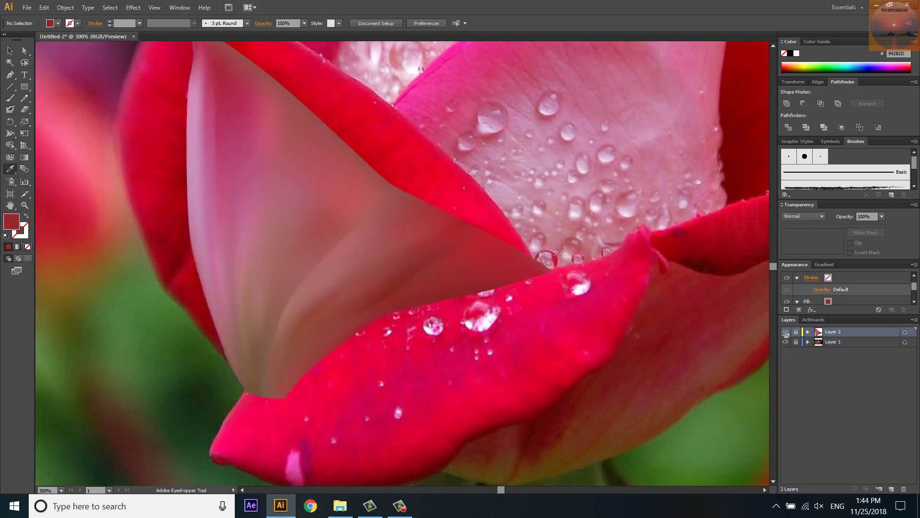
{"action": "left_click", "coordinate": [786, 331]}
{"action": "left_click", "coordinate": [785, 331]}
{"action": "left_click", "coordinate": [786, 331]}
{"action": "left_click", "coordinate": [786, 331]}
{"action": "left_click", "coordinate": [786, 331]}
{"action": "left_click", "coordinate": [785, 331]}
{"action": "scroll", "coordinate": [509, 244], "scroll_direction": "up", "scroll_amount": 3}
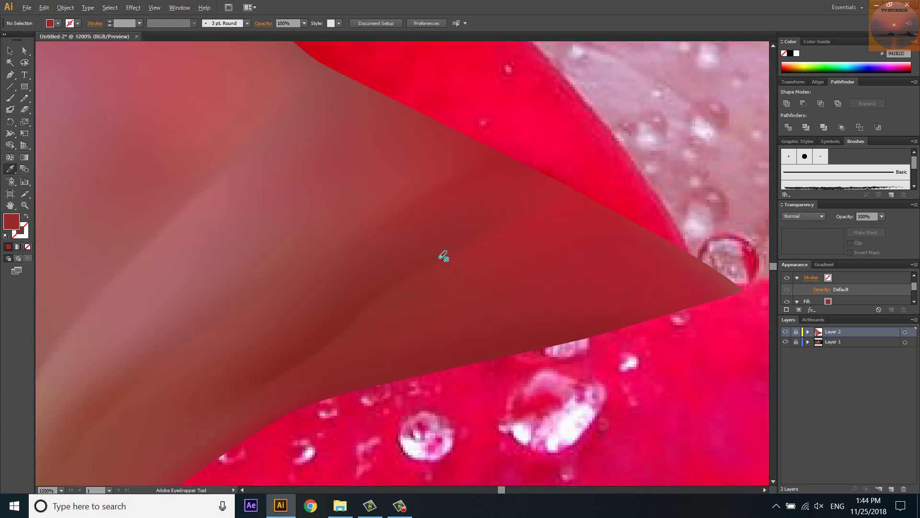
{"action": "scroll", "coordinate": [508, 244], "scroll_direction": "up", "scroll_amount": 2}
Nudge a mesh point near the petal tip, then zoom out and clear the selection.
{"action": "key", "text": "ctrl+alt+2"}
{"action": "key", "text": "a"}
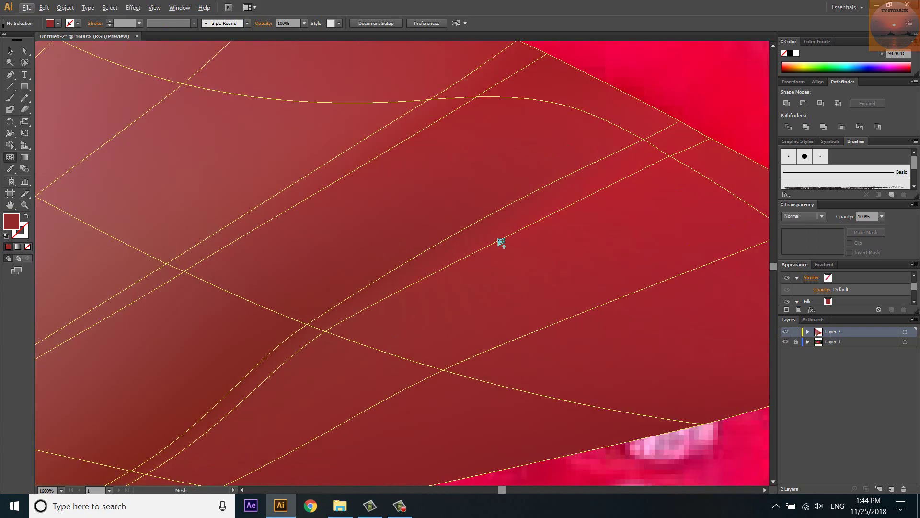
{"action": "left_click", "coordinate": [499, 242]}
{"action": "mouse_move", "coordinate": [520, 203]}
{"action": "left_mouse_down"}
{"action": "mouse_move", "coordinate": [527, 200]}
{"action": "mouse_move", "coordinate": [498, 243]}
{"action": "mouse_move", "coordinate": [511, 239]}
{"action": "left_mouse_up"}
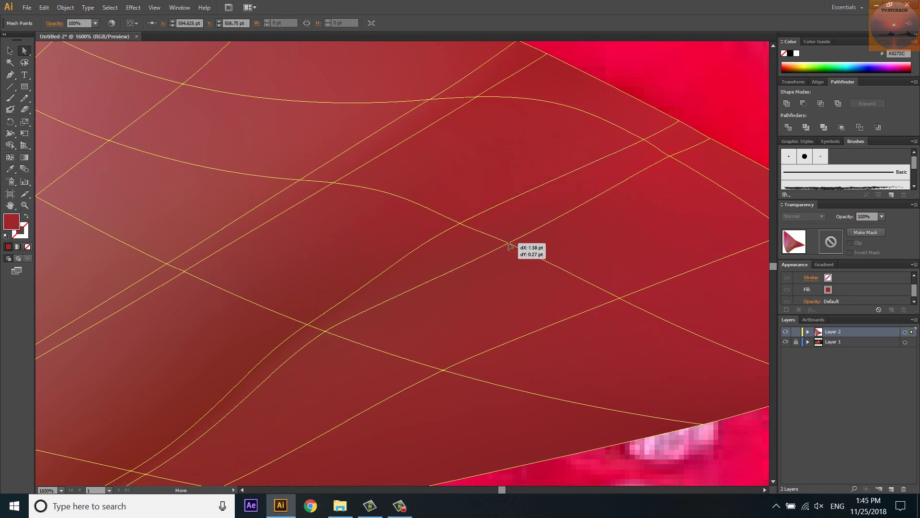
{"action": "key", "text": "ctrl+minus"}
{"action": "key", "text": "ctrl+minus"}
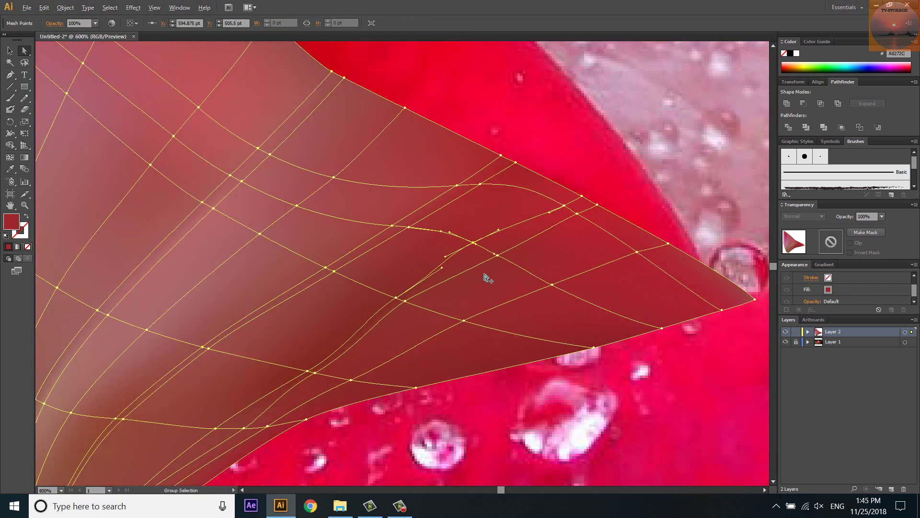
{"action": "key", "text": "ctrl+minus"}
{"action": "key", "text": "ctrl+minus"}
{"action": "key", "text": "ctrl+shift+a"}
In Outline view, sample photo pinks onto mesh points along the left petal's fold and upper edge.
{"action": "key", "text": "ctrl+minus"}
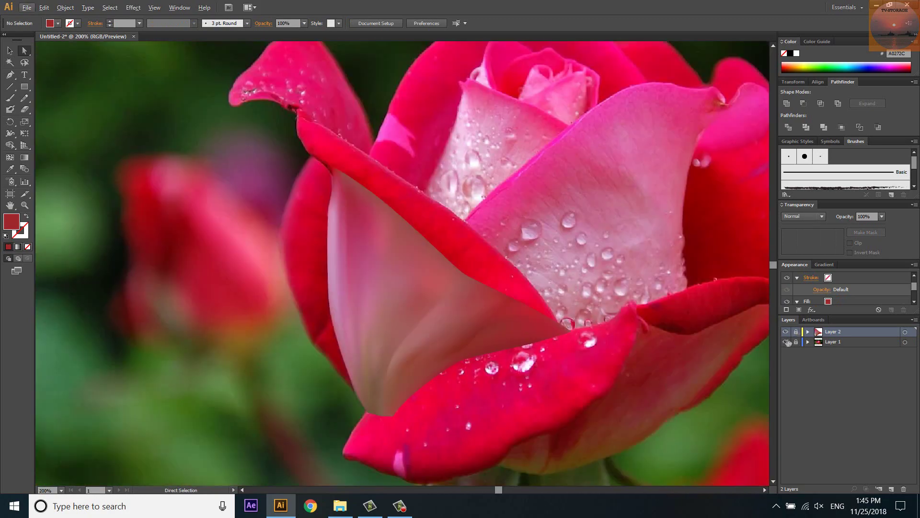
{"action": "key", "text": "ctrl+y"}
{"action": "key", "text": "ctrl+plus"}
{"action": "key", "text": "ctrl+plus"}
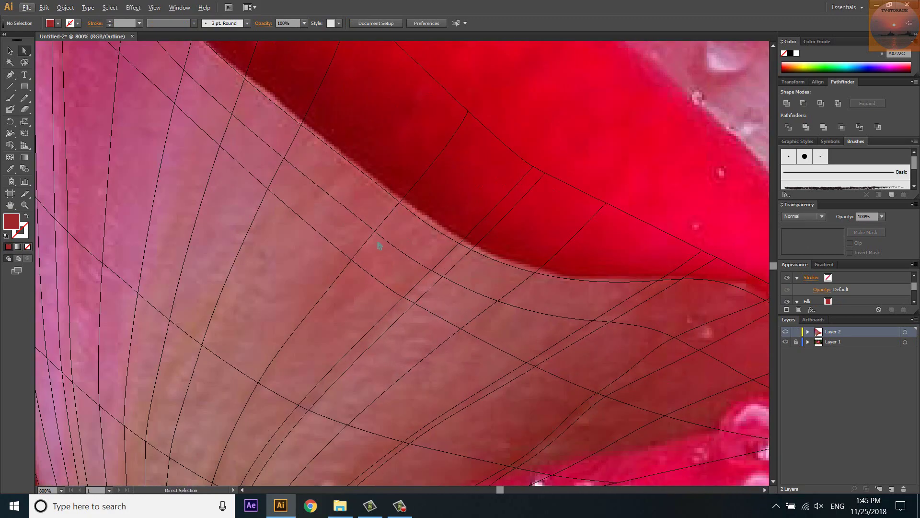
{"action": "left_click", "coordinate": [499, 298]}
{"action": "key", "text": "i"}
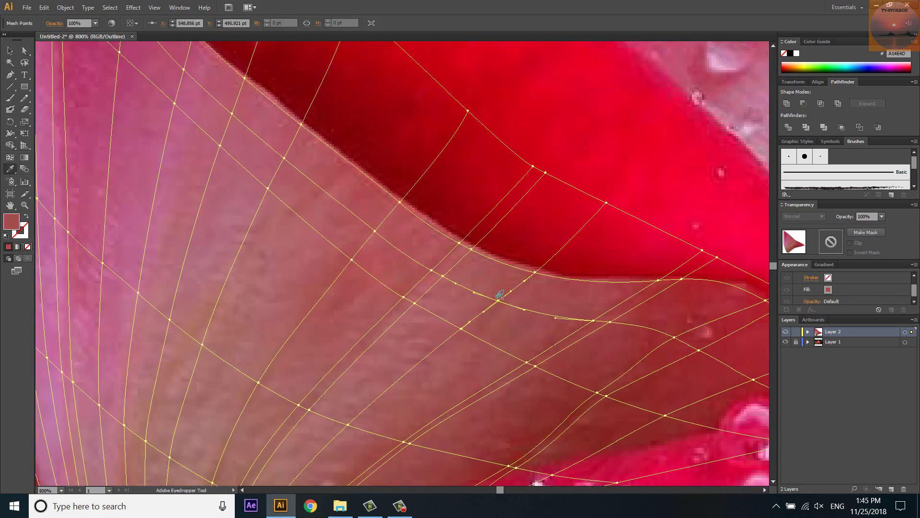
{"action": "left_click", "coordinate": [375, 231], "text": "ctrl"}
{"action": "left_click_drag", "start_coordinate": [287, 162], "coordinate": [353, 219]}
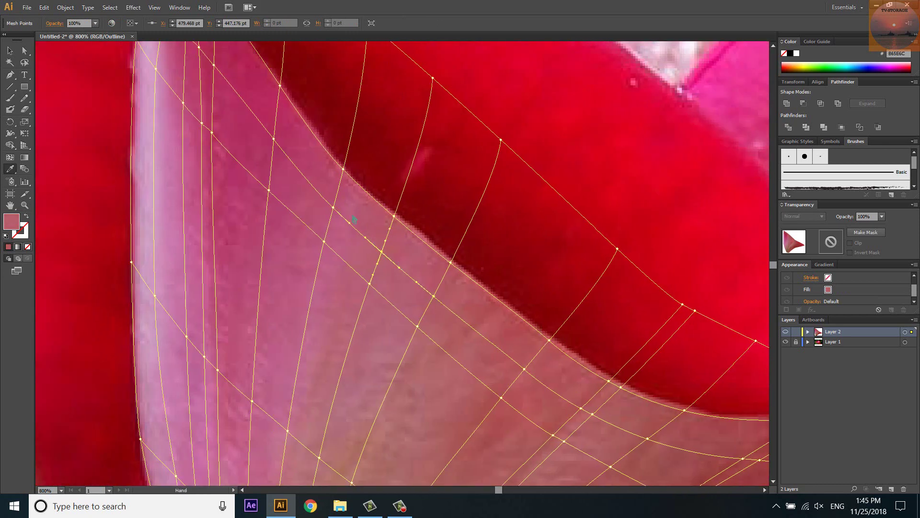
{"action": "left_click", "coordinate": [334, 207], "text": "ctrl"}
{"action": "left_click", "coordinate": [274, 139], "text": "ctrl"}
{"action": "left_click_drag", "start_coordinate": [277, 138], "coordinate": [408, 300]}
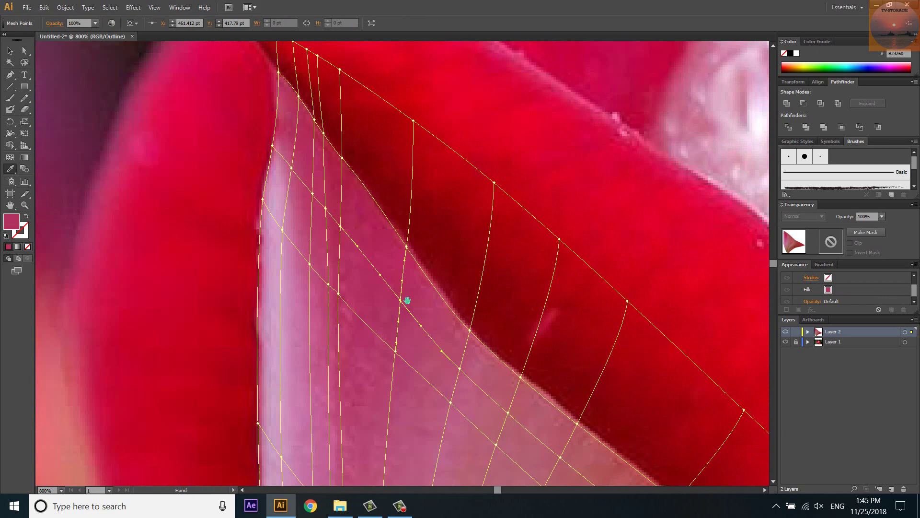
{"action": "left_click", "coordinate": [340, 225], "text": "ctrl"}
{"action": "left_click", "coordinate": [272, 146], "text": "ctrl"}
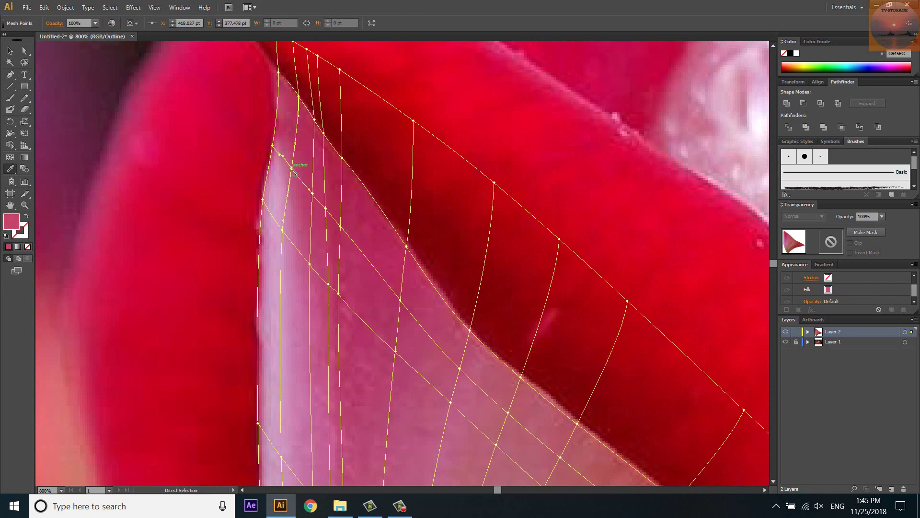
{"action": "left_click", "coordinate": [297, 161]}
Preview the rose and toggle the petal mesh layer to compare with the photo, then unlock it.
{"action": "left_click", "coordinate": [786, 332], "text": "ctrl"}
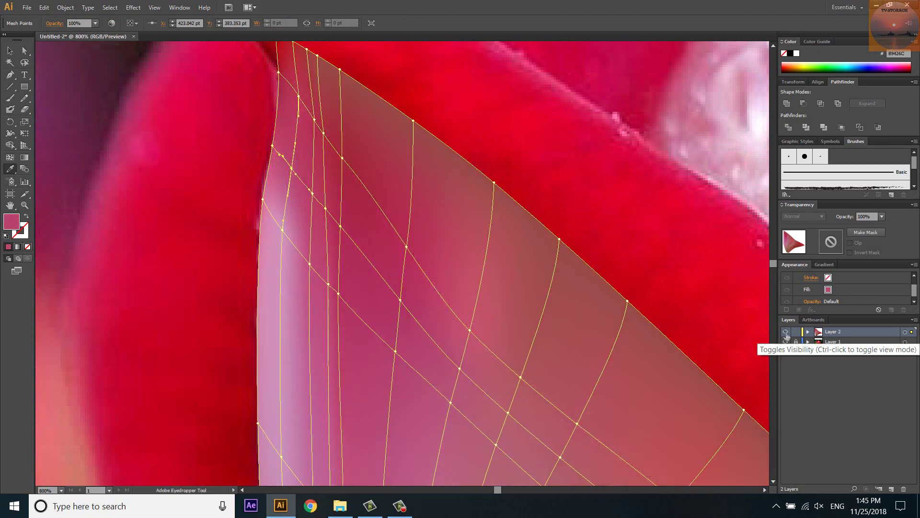
{"action": "key", "text": "ctrl+y"}
{"action": "key", "text": "ctrl+minus"}
{"action": "key", "text": "ctrl+minus"}
{"action": "key", "text": "ctrl+minus"}
{"action": "scroll", "coordinate": [335, 380], "scroll_direction": "up", "scroll_amount": 1}
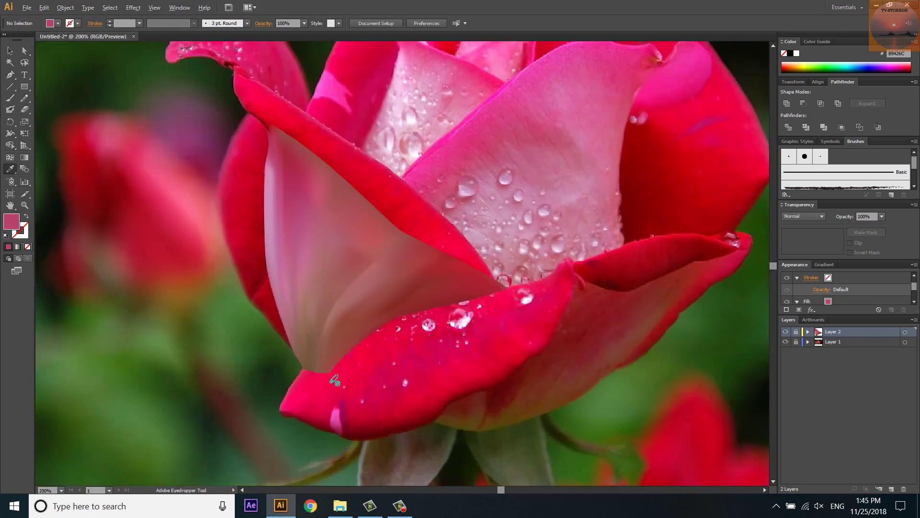
{"action": "left_click", "coordinate": [786, 332]}
{"action": "left_click", "coordinate": [786, 332]}
{"action": "left_click", "coordinate": [786, 331]}
{"action": "left_click", "coordinate": [796, 332]}
{"action": "scroll", "coordinate": [492, 292], "scroll_direction": "up", "scroll_amount": 2}
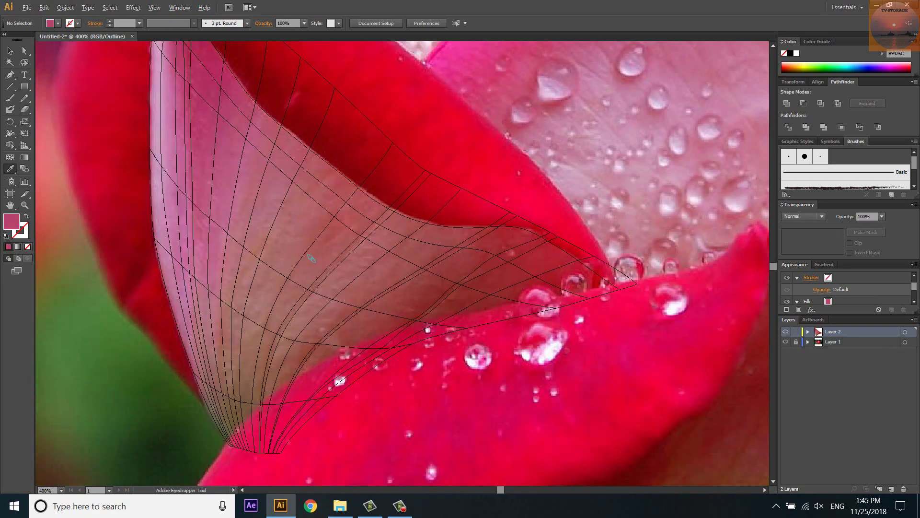
{"action": "scroll", "coordinate": [493, 292], "scroll_direction": "up", "scroll_amount": 2}
{"action": "key", "text": "ctrl+y"}
{"action": "left_click", "coordinate": [786, 332]}
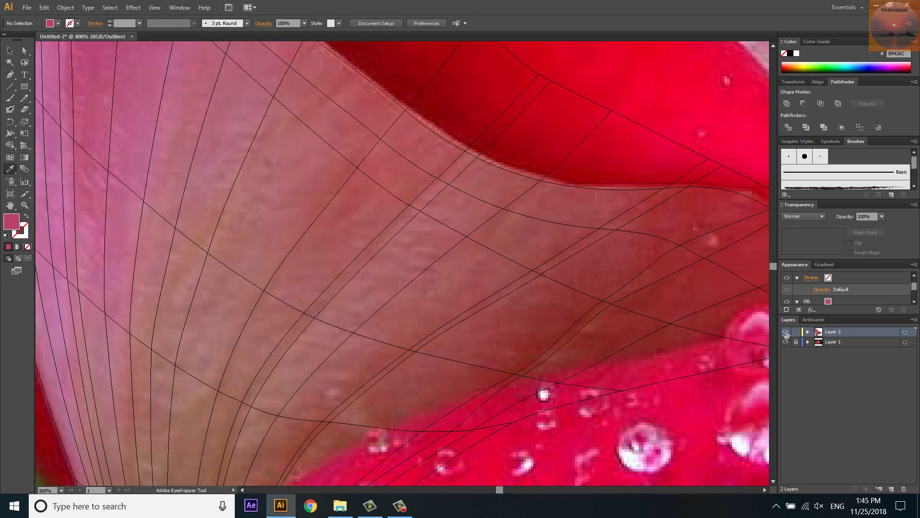
Sample photo colours onto mesh points near the petal's upper edge and brown lower tip.
{"action": "key", "text": "u"}
{"action": "left_click", "coordinate": [356, 166]}
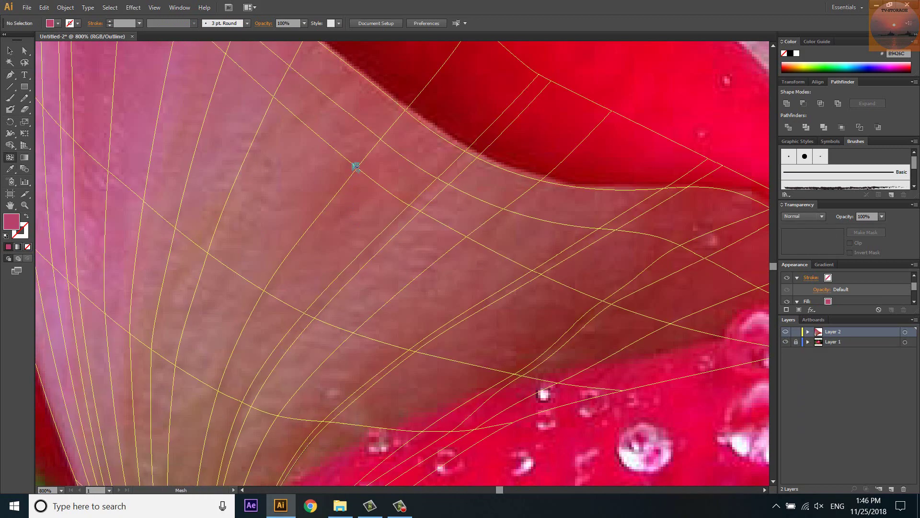
{"action": "left_click", "coordinate": [350, 161]}
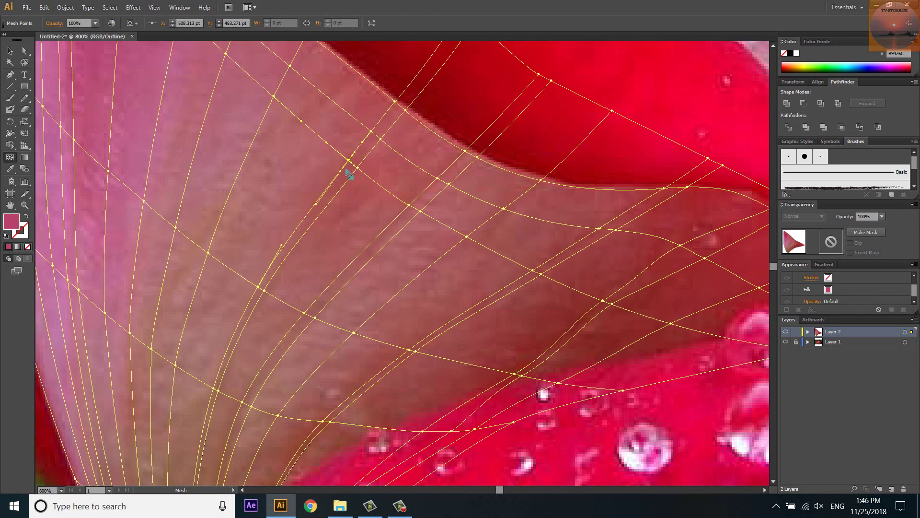
{"action": "key", "text": "i"}
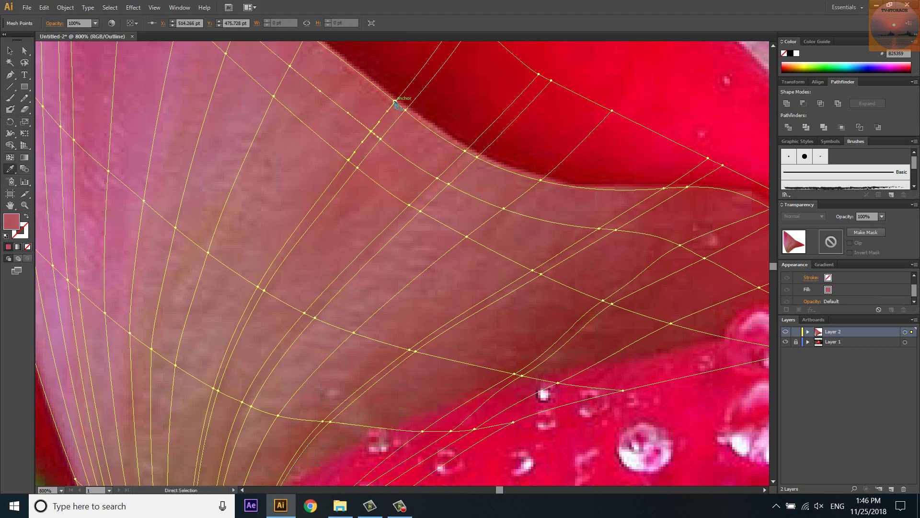
{"action": "left_click", "coordinate": [394, 102], "text": "ctrl"}
{"action": "left_click", "coordinate": [387, 115]}
{"action": "left_click", "coordinate": [259, 290], "text": "ctrl"}
{"action": "left_click", "coordinate": [214, 389], "text": "ctrl"}
{"action": "scroll", "coordinate": [214, 382], "scroll_direction": "down", "scroll_amount": 5}
{"action": "scroll", "coordinate": [214, 381], "scroll_direction": "left", "scroll_amount": 2}
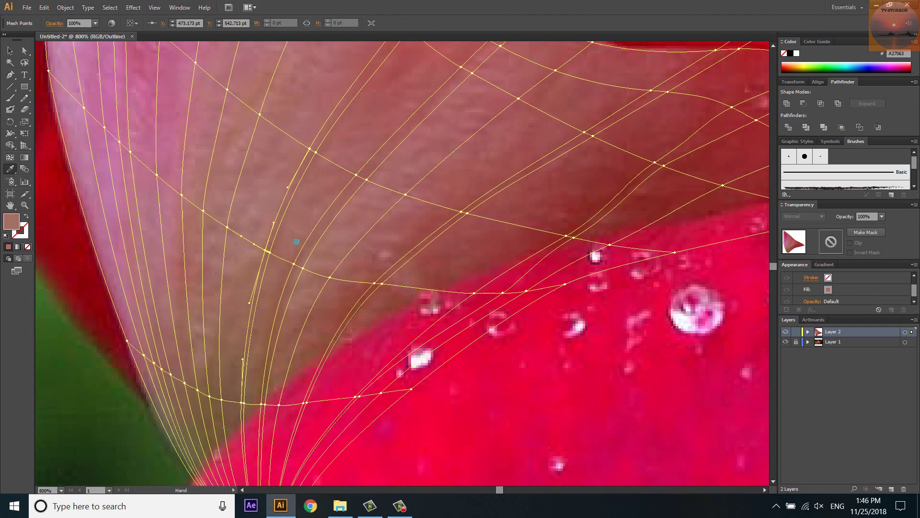
{"action": "left_click", "coordinate": [254, 380], "text": "ctrl"}
{"action": "left_click", "coordinate": [251, 374]}
Deselect, return to full-colour Preview, and toggle the mesh layer to compare with the photo.
{"action": "key", "text": "ctrl+y"}
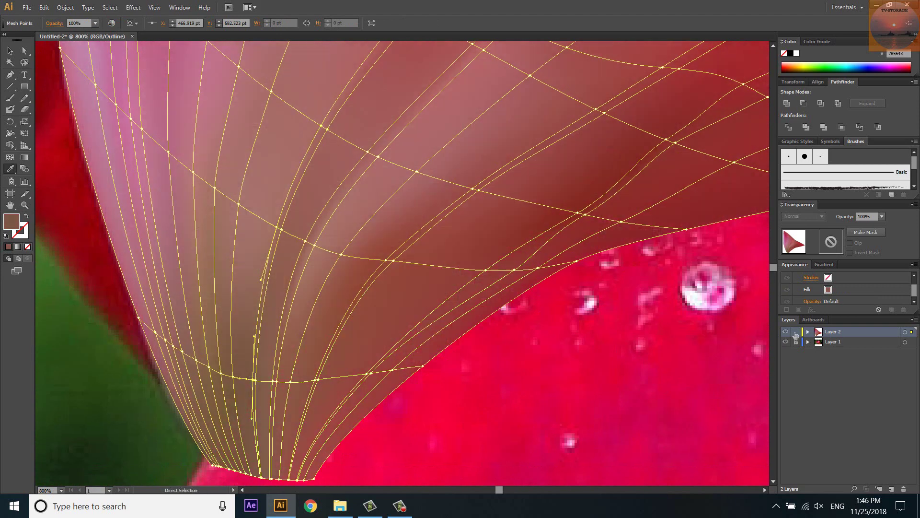
{"action": "key", "text": "ctrl+shift+a"}
{"action": "key", "text": "ctrl+minus"}
{"action": "key", "text": "ctrl+minus"}
{"action": "key", "text": "ctrl+minus"}
{"action": "key", "text": "ctrl+minus"}
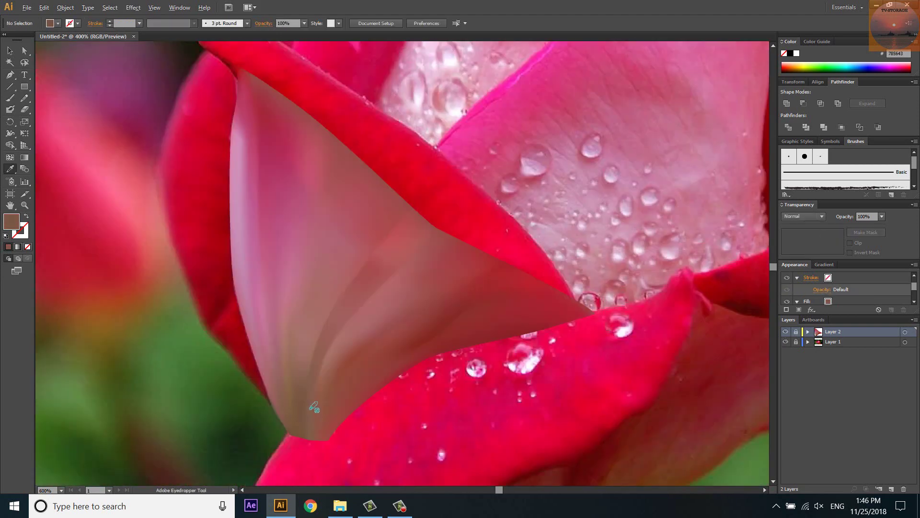
{"action": "left_click", "coordinate": [787, 332]}
{"action": "left_click", "coordinate": [786, 331]}
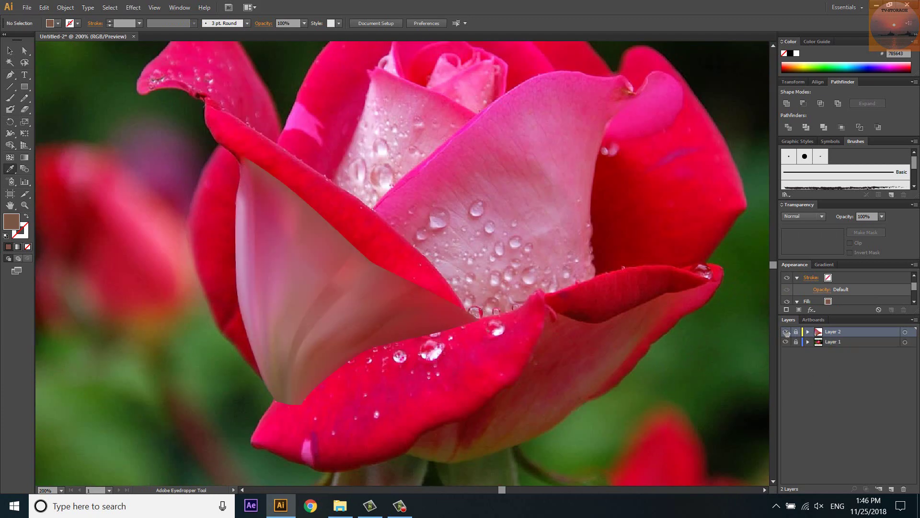
Unlock the petal mesh layer and lock the reference photo layer.
{"action": "key", "text": "ctrl+minus"}
{"action": "key", "text": "ctrl+minus"}
{"action": "key", "text": "ctrl+minus"}
{"action": "scroll", "coordinate": [289, 250], "scroll_direction": "up", "scroll_amount": 5}
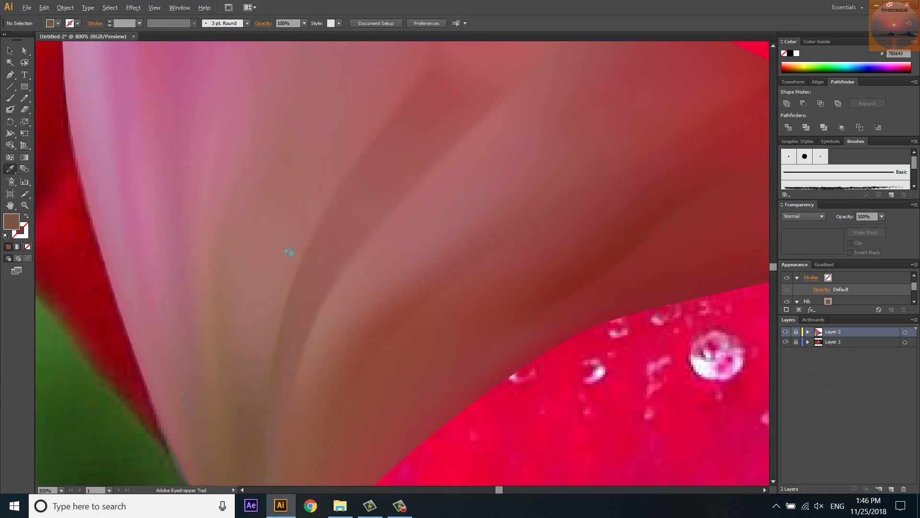
{"action": "left_click", "coordinate": [796, 331]}
{"action": "left_click", "coordinate": [796, 342]}
{"action": "scroll", "coordinate": [304, 310], "scroll_direction": "up", "scroll_amount": 3}
Nudge several mesh points along the petal crease with Direct Selection, then deselect.
{"action": "key", "text": "a"}
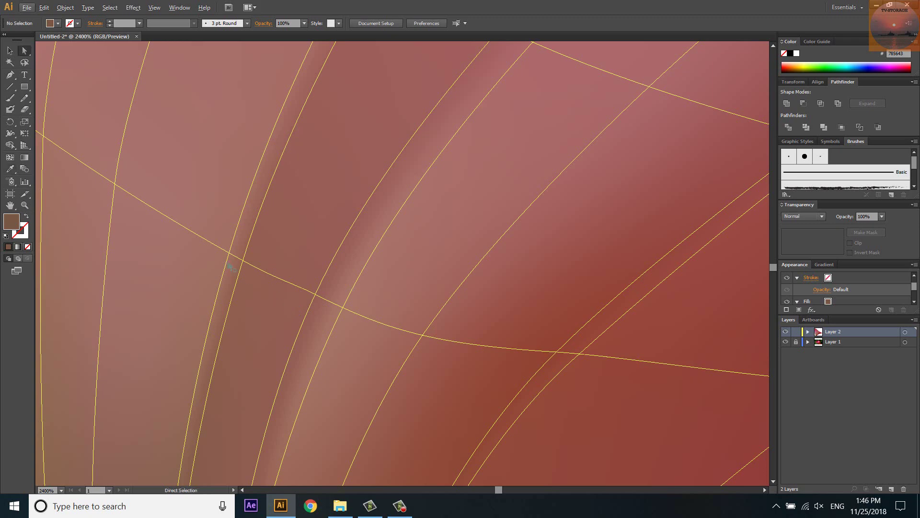
{"action": "left_click", "coordinate": [229, 254]}
{"action": "left_click_drag", "start_coordinate": [229, 254], "coordinate": [223, 250]}
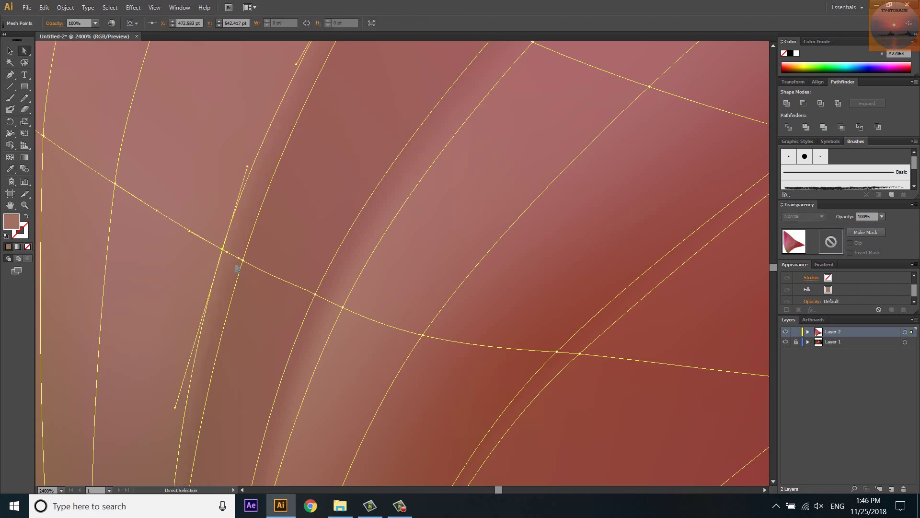
{"action": "scroll", "coordinate": [277, 264], "scroll_direction": "down", "scroll_amount": 5}
{"action": "left_click_drag", "start_coordinate": [313, 102], "coordinate": [310, 99]}
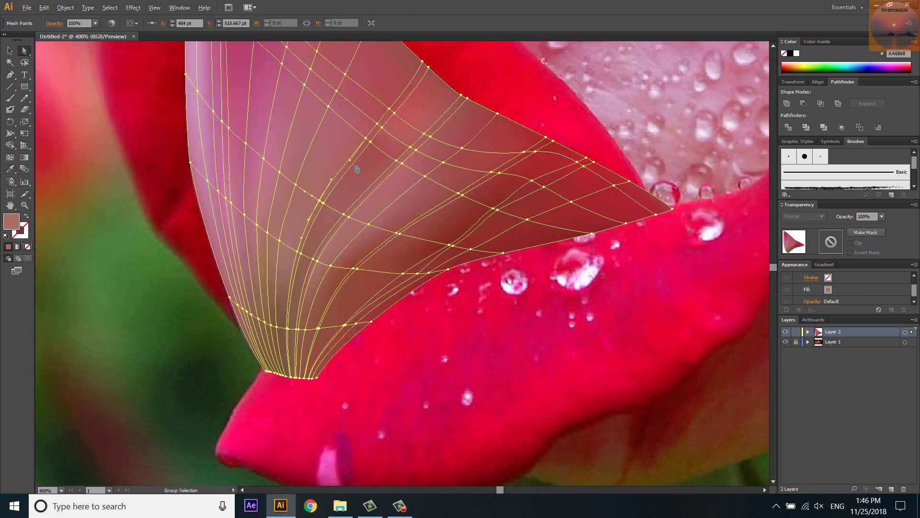
{"action": "scroll", "coordinate": [356, 168], "scroll_direction": "up", "scroll_amount": 3}
{"action": "scroll", "coordinate": [355, 167], "scroll_direction": "up", "scroll_amount": 1}
{"action": "left_click_drag", "start_coordinate": [322, 220], "coordinate": [421, 108]}
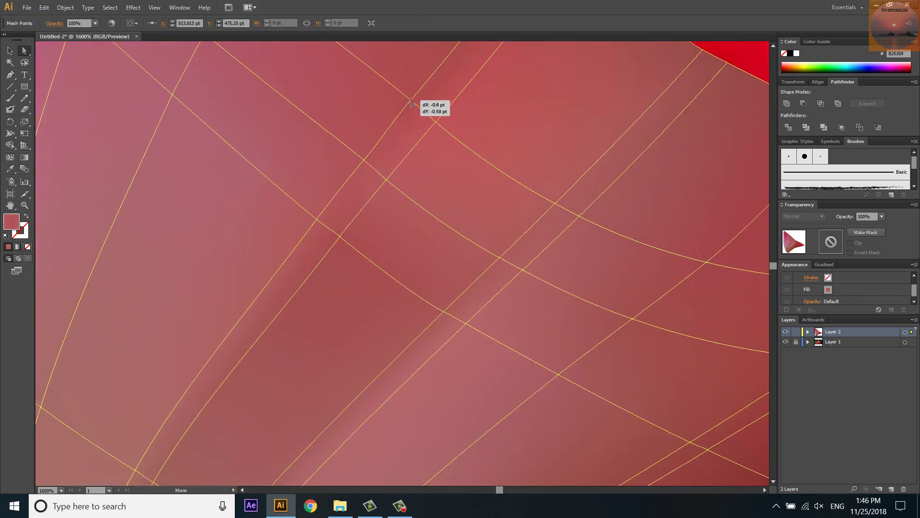
{"action": "scroll", "coordinate": [420, 171], "scroll_direction": "down", "scroll_amount": 1}
{"action": "scroll", "coordinate": [421, 170], "scroll_direction": "down", "scroll_amount": 2}
{"action": "left_click", "coordinate": [530, 103]}
Toggle the petal mesh layer on and off repeatedly to compare it with the photo.
{"action": "scroll", "coordinate": [226, 261], "scroll_direction": "down", "scroll_amount": 2}
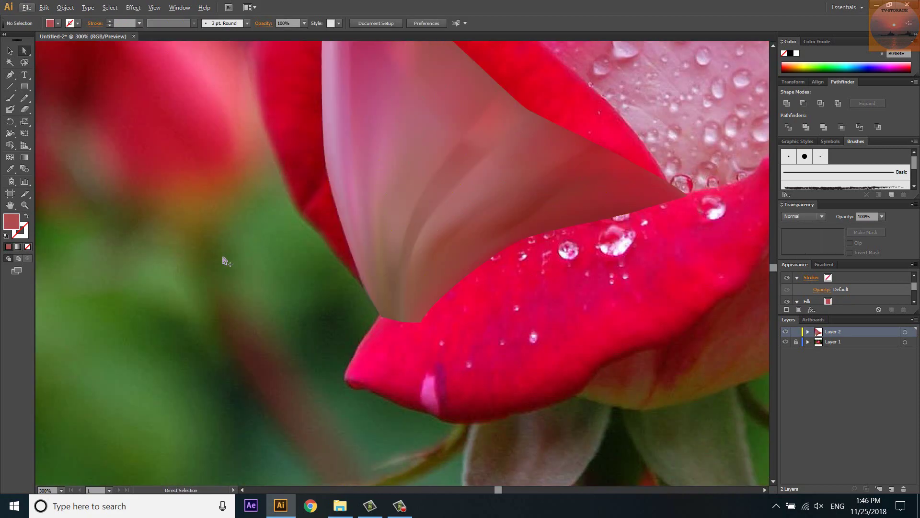
{"action": "scroll", "coordinate": [218, 267], "scroll_direction": "down", "scroll_amount": 1}
{"action": "scroll", "coordinate": [224, 264], "scroll_direction": "down", "scroll_amount": 1}
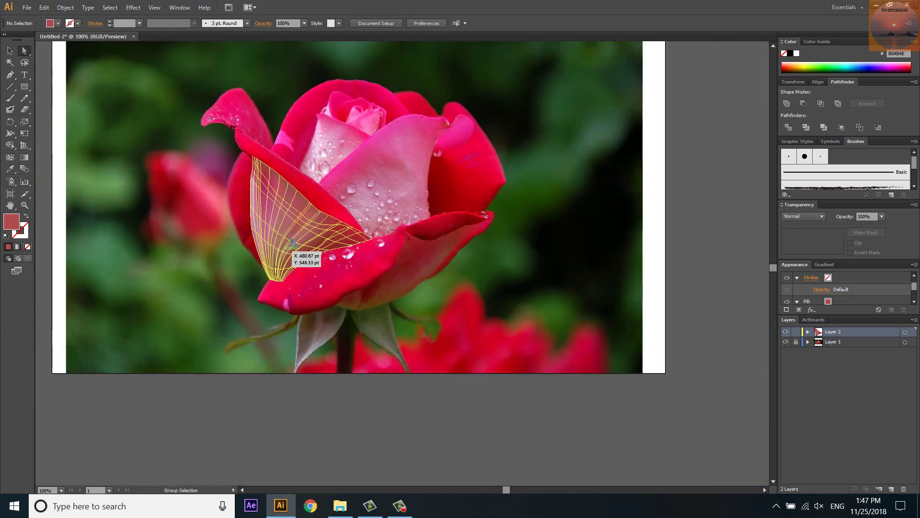
{"action": "left_click", "coordinate": [785, 332]}
{"action": "left_click", "coordinate": [785, 331]}
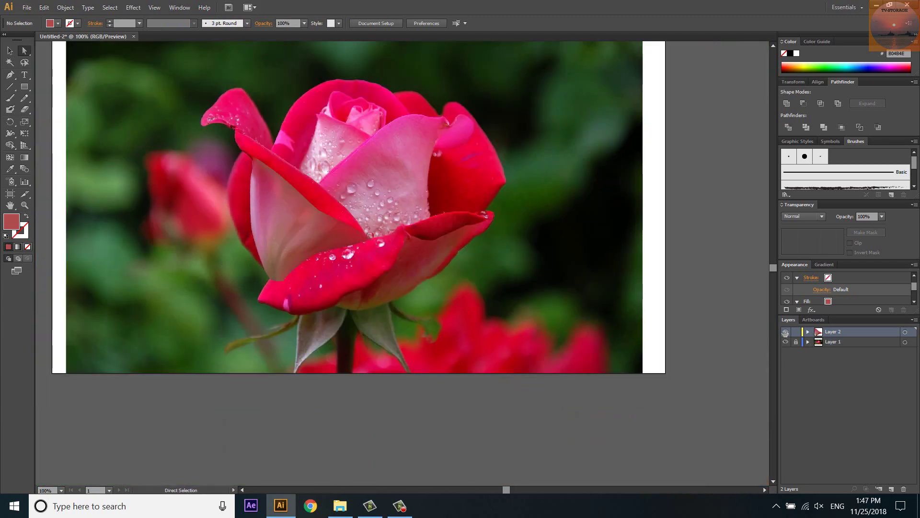
{"action": "left_click", "coordinate": [786, 331]}
{"action": "left_click", "coordinate": [785, 332]}
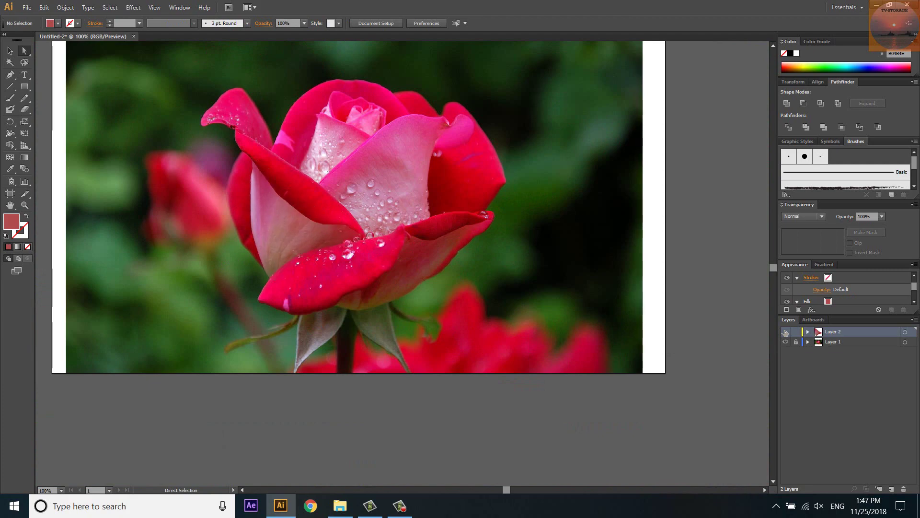
{"action": "left_click", "coordinate": [785, 332]}
Zoom in on the petal in Outline view and add a new mesh point on its fold.
{"action": "key", "text": "ctrl+plus"}
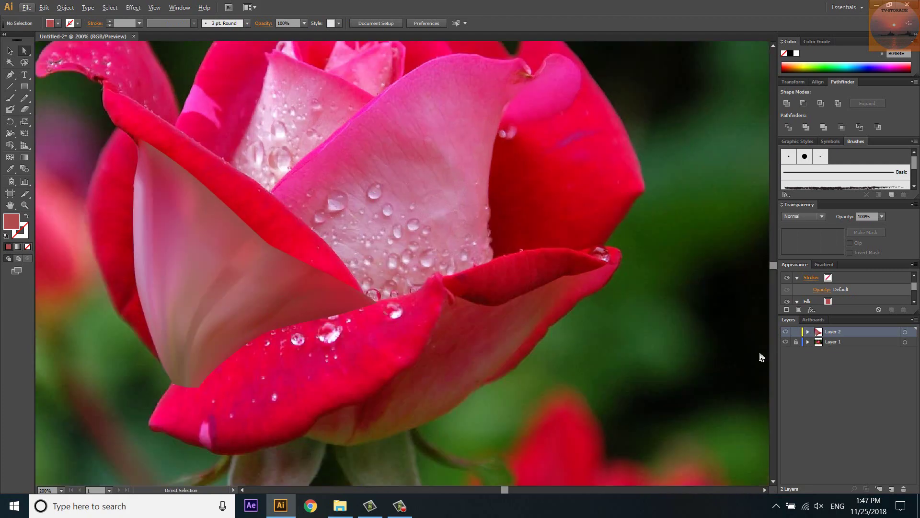
{"action": "key", "text": "ctrl+y"}
{"action": "key", "text": "ctrl+plus"}
{"action": "key", "text": "ctrl+plus"}
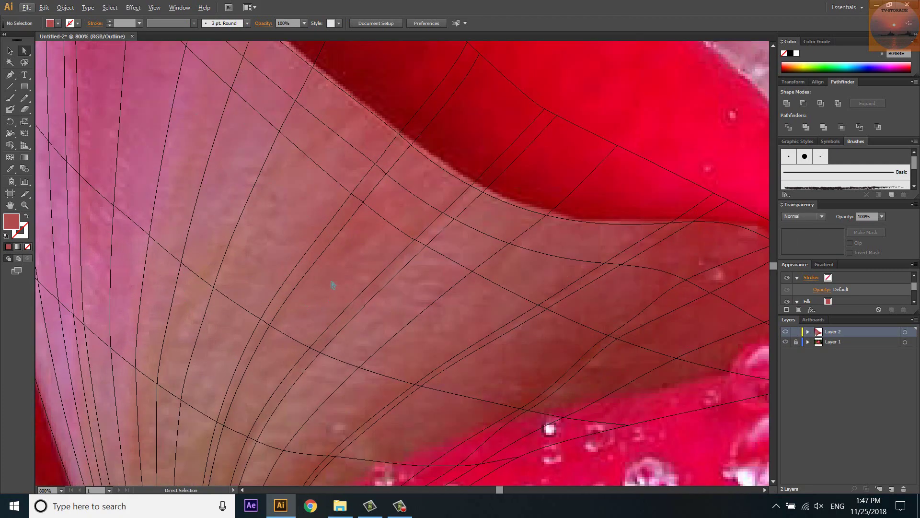
{"action": "key", "text": "u"}
{"action": "left_click", "coordinate": [306, 251]}
Add two more mesh lines across the petal near its fold.
{"action": "key", "text": "i"}
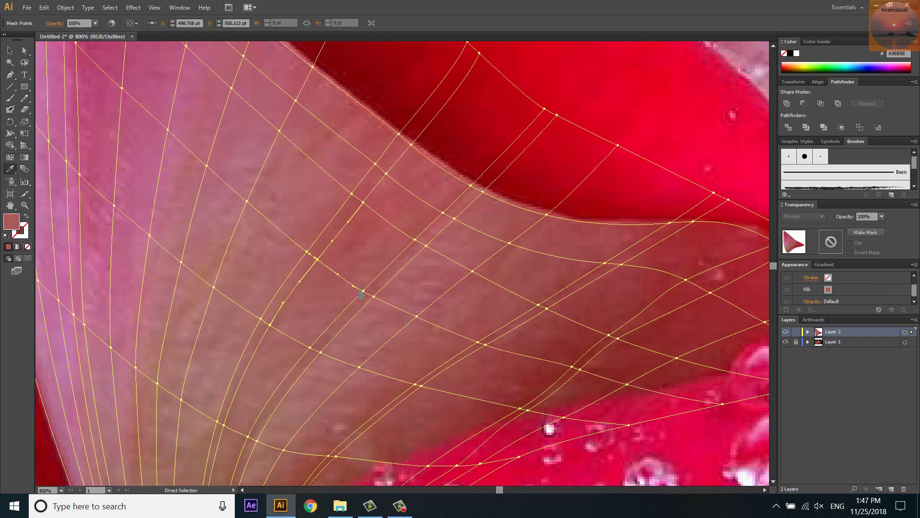
{"action": "left_click", "coordinate": [363, 291]}
{"action": "left_click", "coordinate": [418, 317]}
{"action": "scroll", "coordinate": [221, 227], "scroll_direction": "up", "scroll_amount": 2}
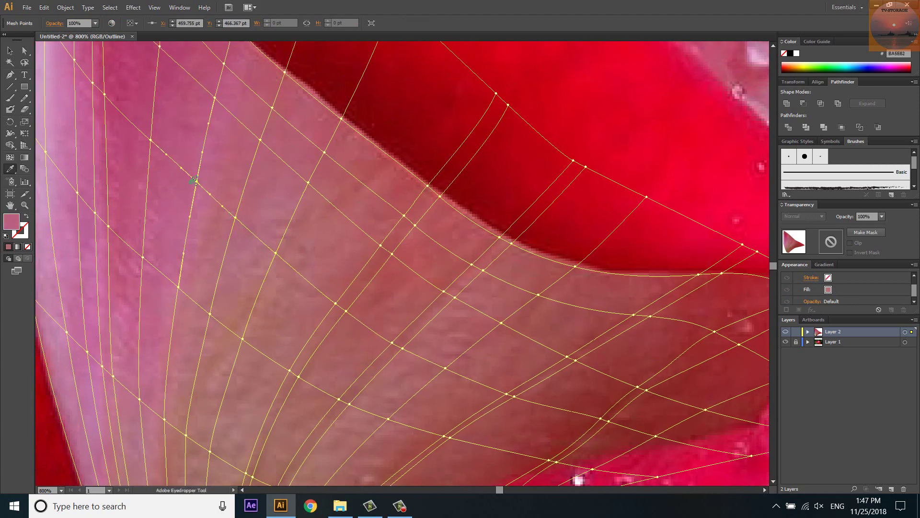
{"action": "scroll", "coordinate": [194, 181], "scroll_direction": "up", "scroll_amount": 5}
{"action": "scroll", "coordinate": [215, 208], "scroll_direction": "left", "scroll_amount": 5}
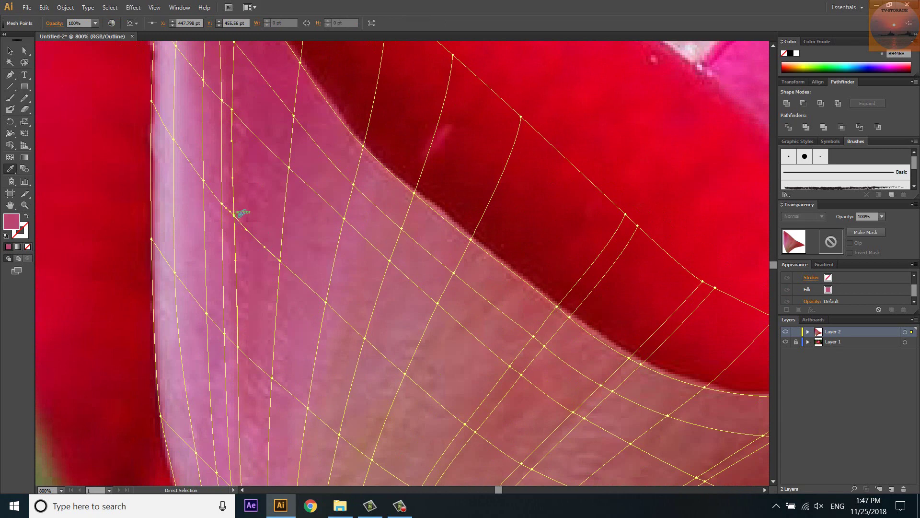
Move a left-edge mesh point, colour edge points light and deeper pink, then lock the layer.
{"action": "left_click_drag", "start_coordinate": [236, 213], "coordinate": [176, 139]}
{"action": "key", "text": "i"}
{"action": "left_click", "coordinate": [176, 139]}
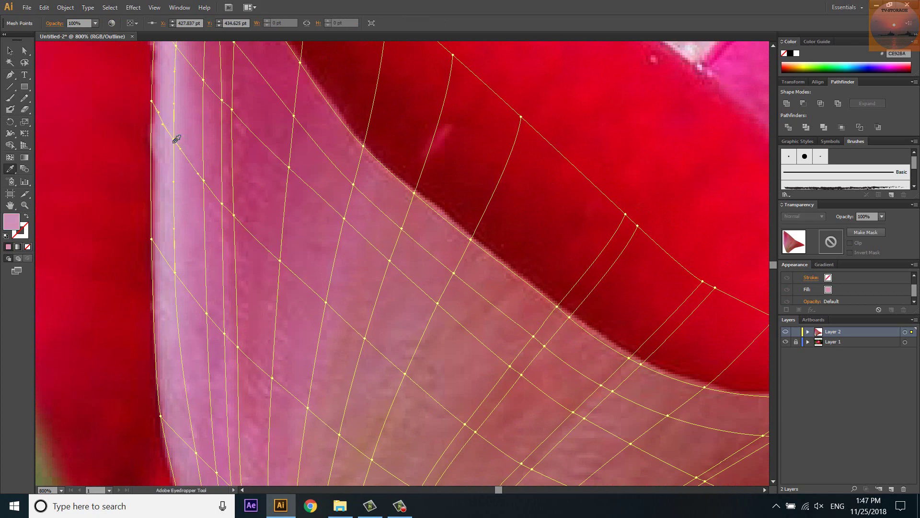
{"action": "left_click", "coordinate": [152, 102], "text": "ctrl"}
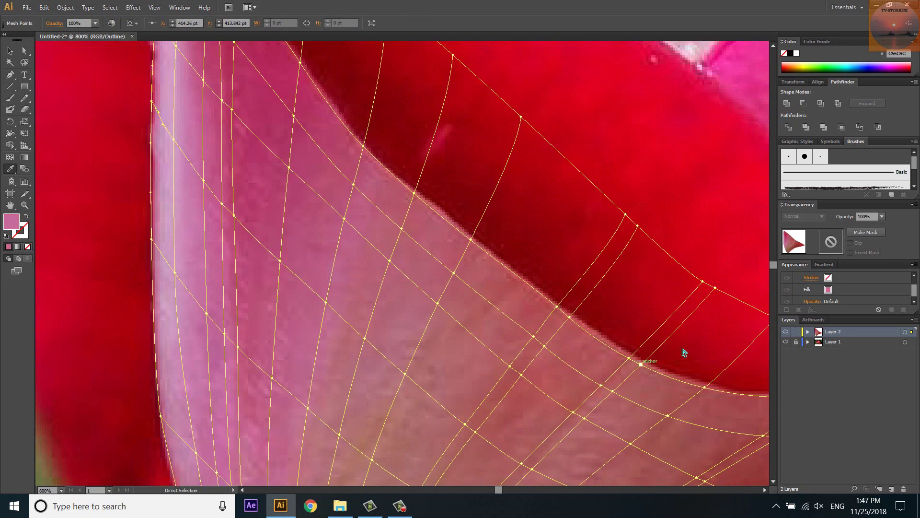
{"action": "left_click", "coordinate": [785, 331], "text": "ctrl"}
Fit the artboard in view, hide the painted petal layer, and add a new layer.
{"action": "key", "text": "ctrl+minus"}
{"action": "key", "text": "ctrl+minus"}
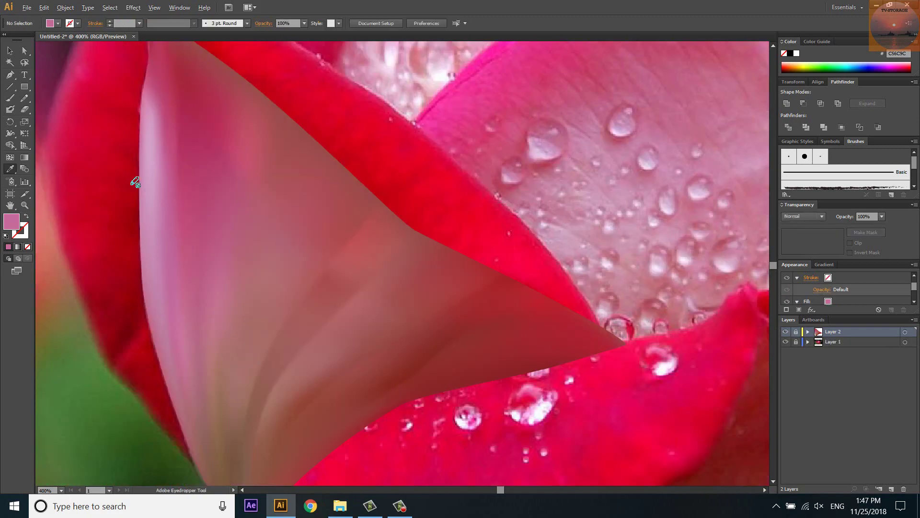
{"action": "key", "text": "ctrl+minus"}
{"action": "key", "text": "ctrl+minus"}
{"action": "key", "text": "ctrl+minus"}
{"action": "key", "text": "ctrl+minus"}
{"action": "key", "text": "ctrl+plus"}
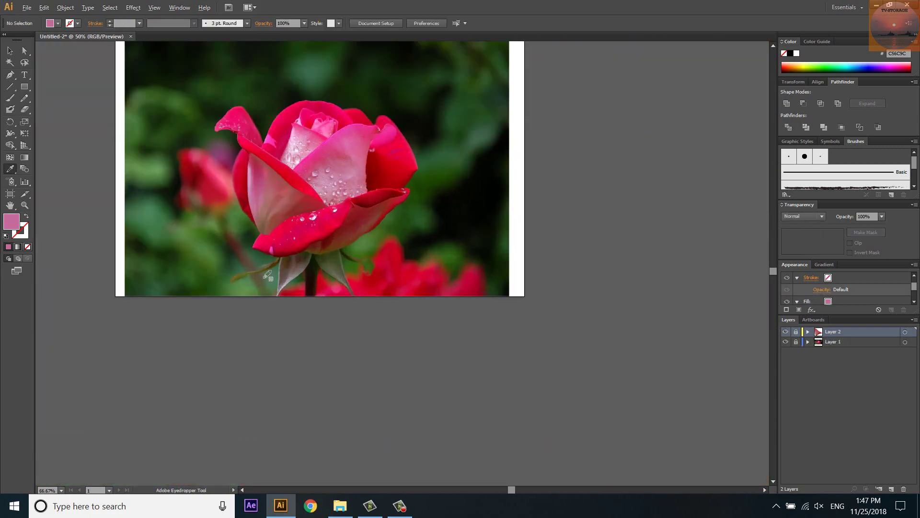
{"action": "key", "text": "ctrl+plus"}
{"action": "double_click", "coordinate": [10, 205]}
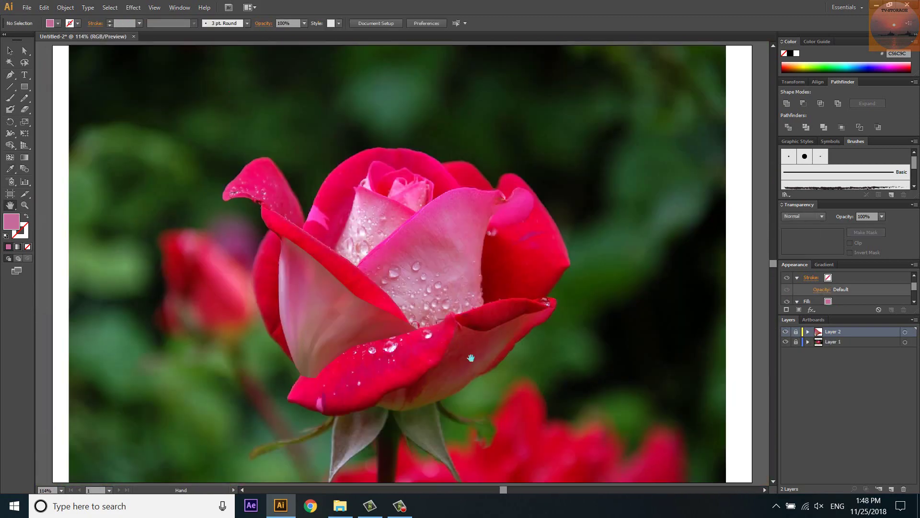
{"action": "scroll", "coordinate": [471, 358], "scroll_direction": "up", "scroll_amount": 1, "text": "alt"}
{"action": "scroll", "coordinate": [357, 357], "scroll_direction": "up", "scroll_amount": 1, "text": "alt"}
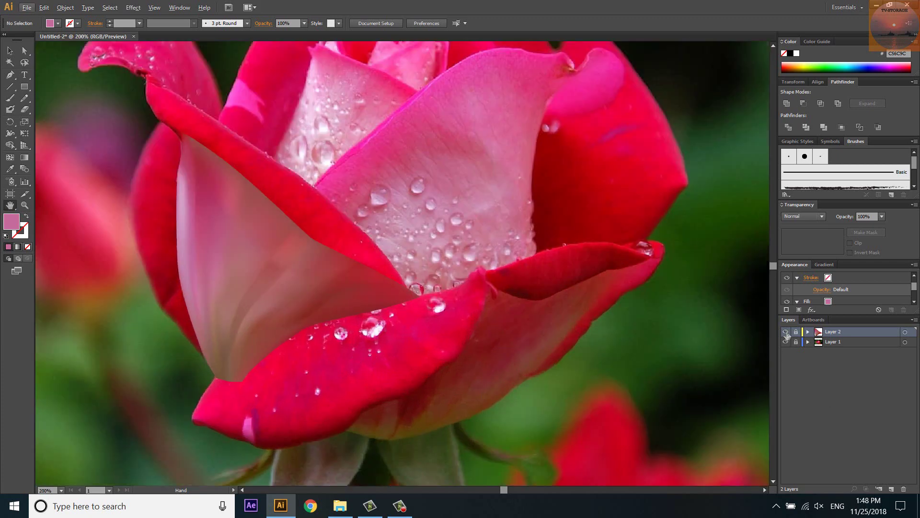
{"action": "left_click", "coordinate": [785, 332]}
{"action": "left_click", "coordinate": [890, 490]}
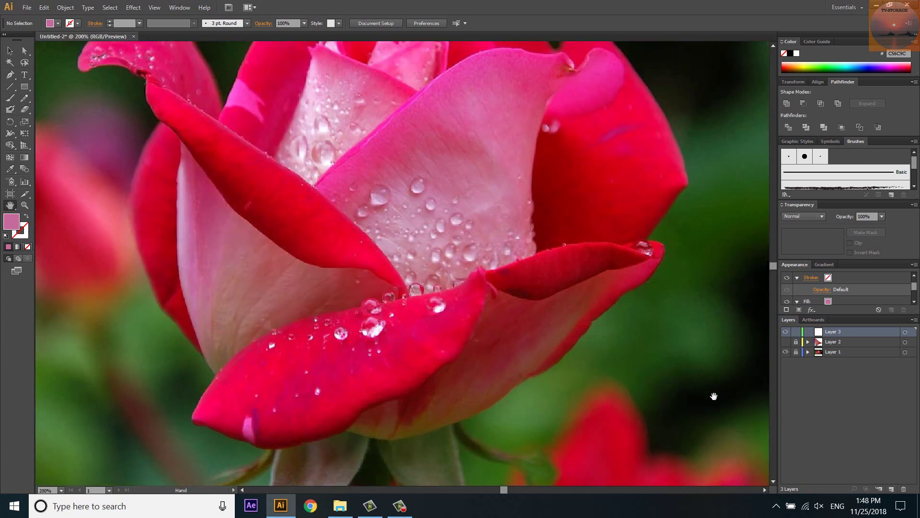
Draw a rectangle over the central petal and fill it with pink sampled from the photo.
{"action": "scroll", "coordinate": [721, 381], "scroll_direction": "up", "scroll_amount": 3}
{"action": "scroll", "coordinate": [588, 363], "scroll_direction": "up", "scroll_amount": 1}
{"action": "key", "text": "m"}
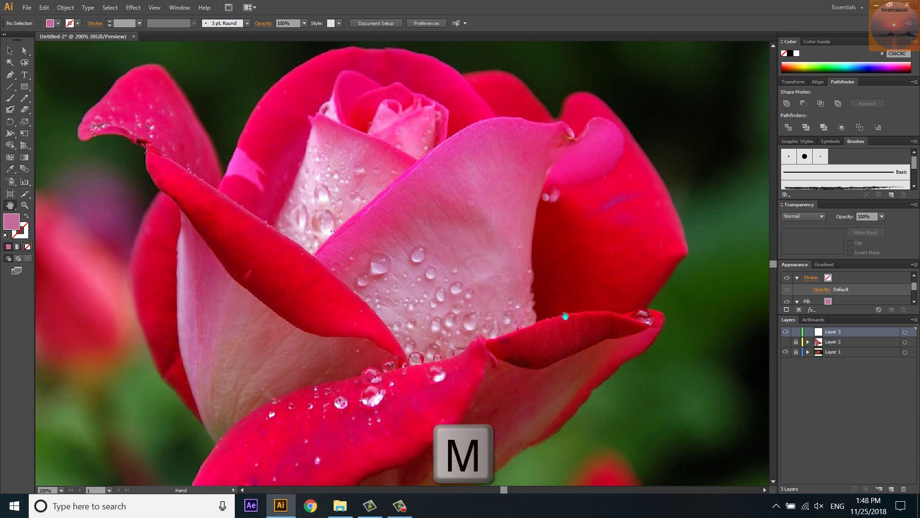
{"action": "left_click_drag", "start_coordinate": [353, 212], "coordinate": [530, 315]}
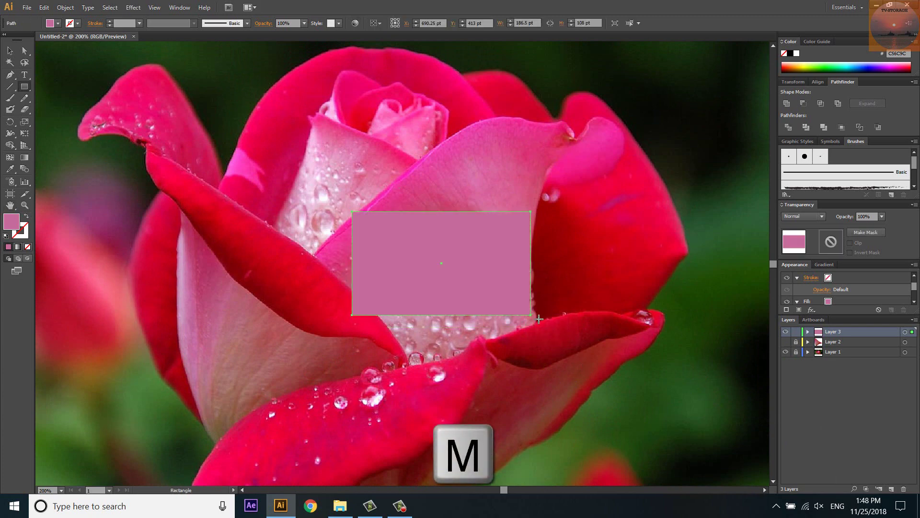
{"action": "key", "text": "i"}
{"action": "left_click", "coordinate": [483, 194]}
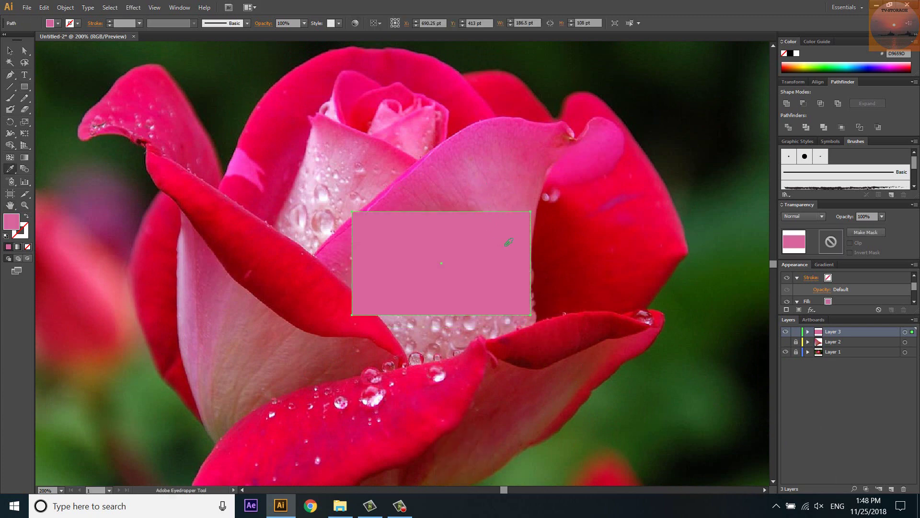
Rotate the rectangle about 45° onto the petal and add a mesh point at its centre.
{"action": "key", "text": "v"}
{"action": "left_click_drag", "start_coordinate": [537, 209], "coordinate": [480, 153]}
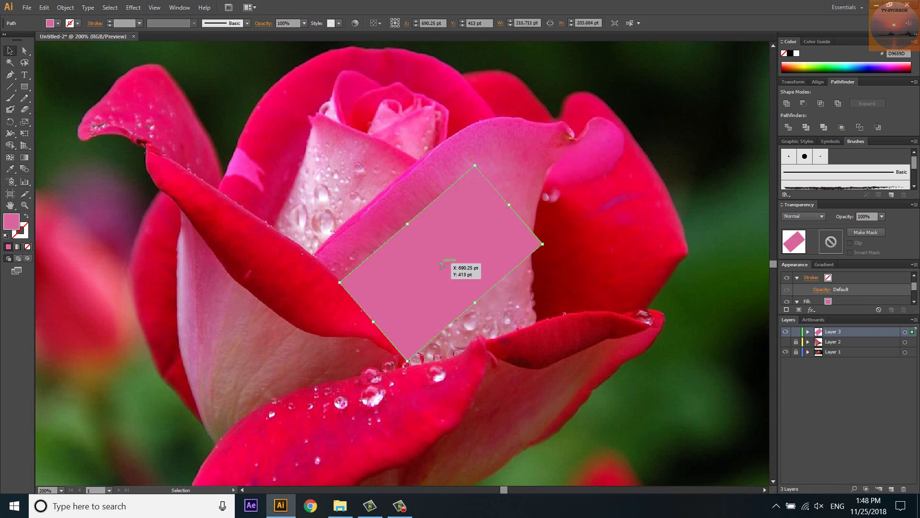
{"action": "left_click_drag", "start_coordinate": [445, 260], "coordinate": [460, 245]}
{"action": "left_click", "coordinate": [789, 335], "text": "ctrl"}
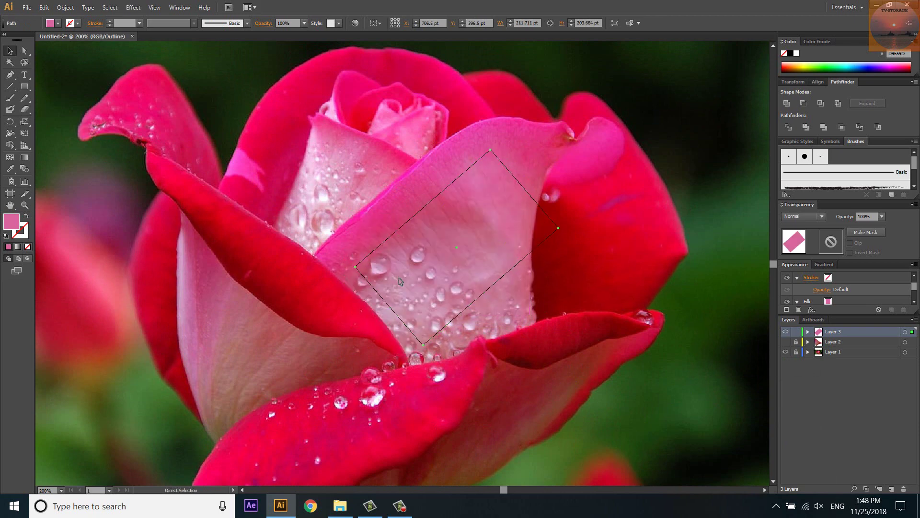
{"action": "key", "text": "u"}
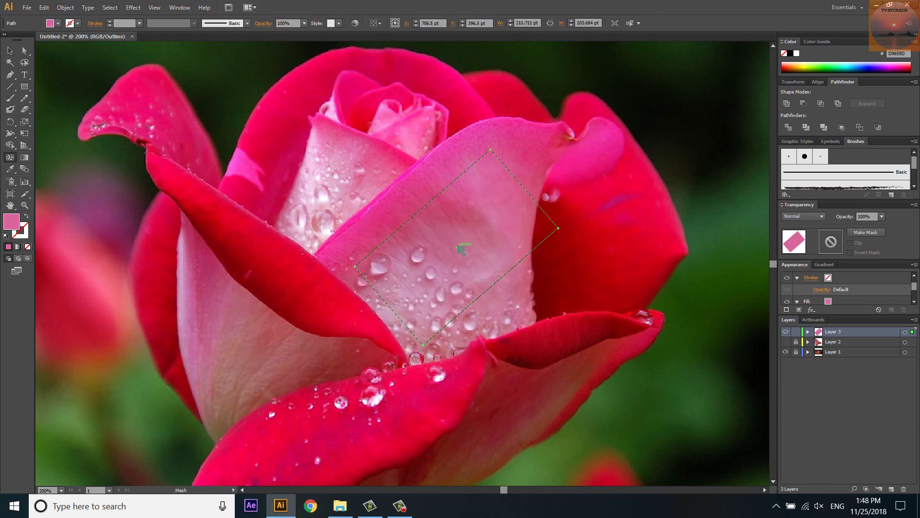
{"action": "left_click", "coordinate": [458, 247]}
Drag the mesh corners and edge points out to the central petal's tip, sides and base.
{"action": "key", "text": "a"}
{"action": "left_click_drag", "start_coordinate": [355, 267], "coordinate": [307, 262]}
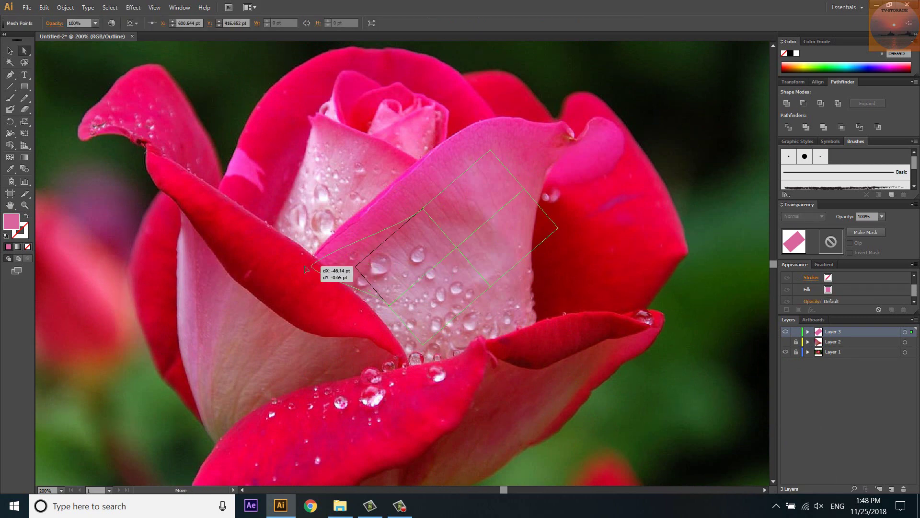
{"action": "left_click_drag", "start_coordinate": [424, 213], "coordinate": [415, 165]}
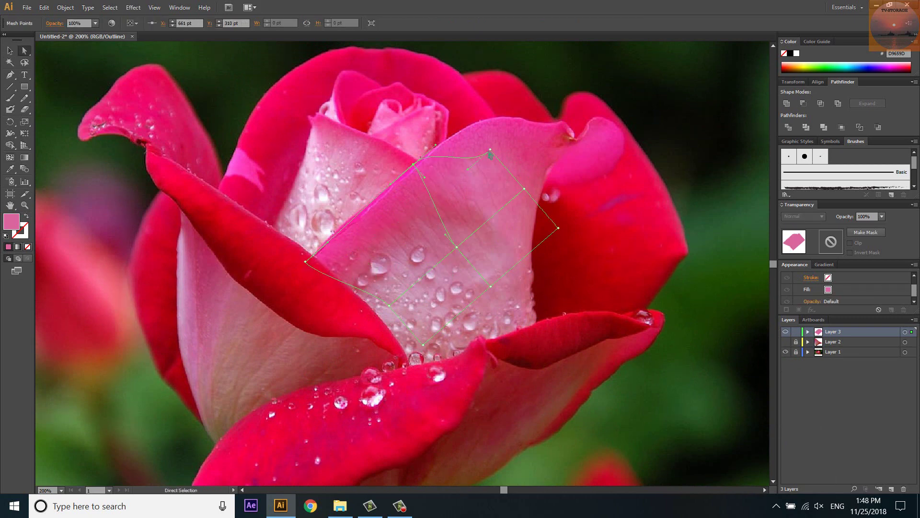
{"action": "left_click_drag", "start_coordinate": [489, 151], "coordinate": [573, 129]}
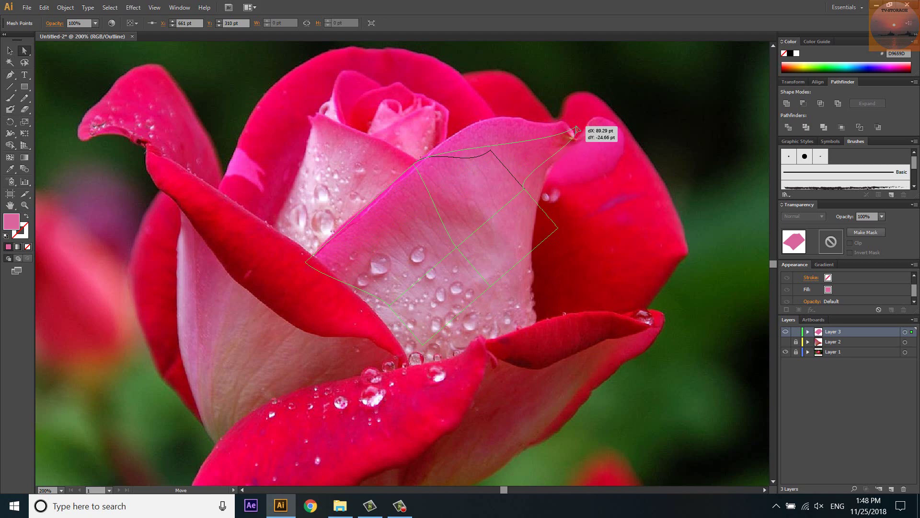
{"action": "left_click_drag", "start_coordinate": [558, 229], "coordinate": [540, 334]}
{"action": "left_click_drag", "start_coordinate": [492, 285], "coordinate": [485, 352]}
{"action": "left_click_drag", "start_coordinate": [424, 345], "coordinate": [413, 376]}
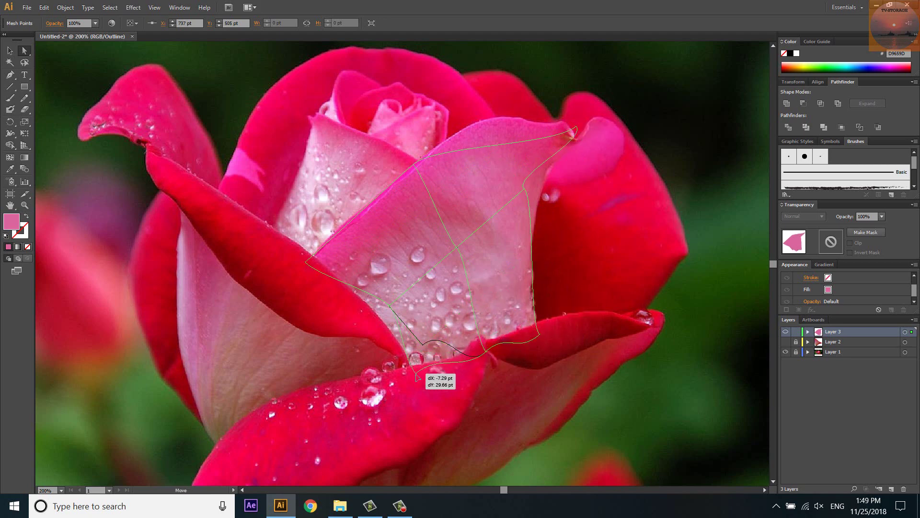
{"action": "left_click_drag", "start_coordinate": [457, 247], "coordinate": [468, 274]}
{"action": "left_click_drag", "start_coordinate": [524, 189], "coordinate": [536, 212]}
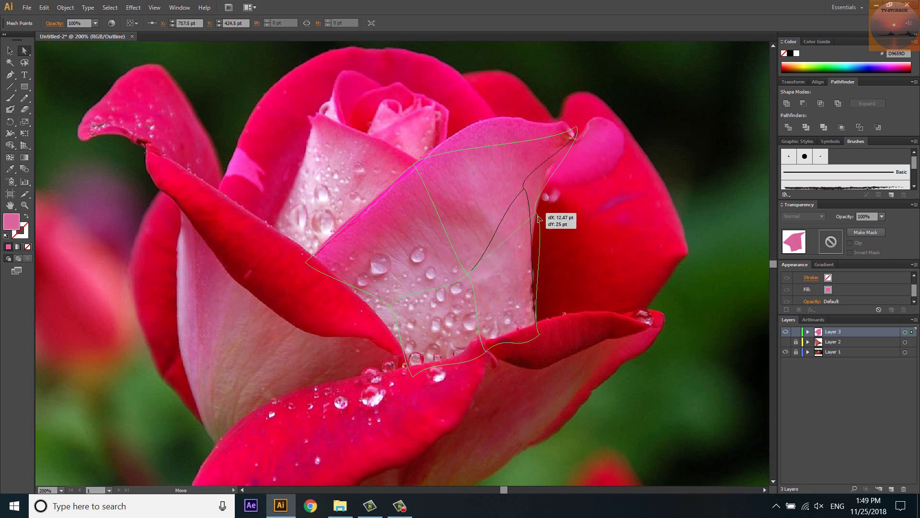
{"action": "left_click_drag", "start_coordinate": [391, 305], "coordinate": [378, 323]}
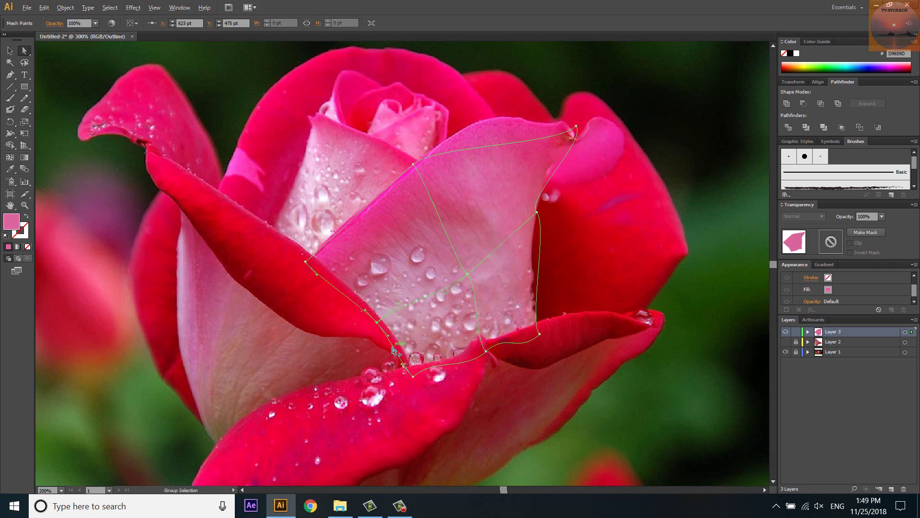
Fine-tune the centre point's handles and bend the bottom and left mesh edges along the petal.
{"action": "scroll", "coordinate": [396, 349], "scroll_direction": "up", "scroll_amount": 1}
{"action": "left_click", "coordinate": [504, 238]}
{"action": "left_click_drag", "start_coordinate": [469, 265], "coordinate": [467, 261]}
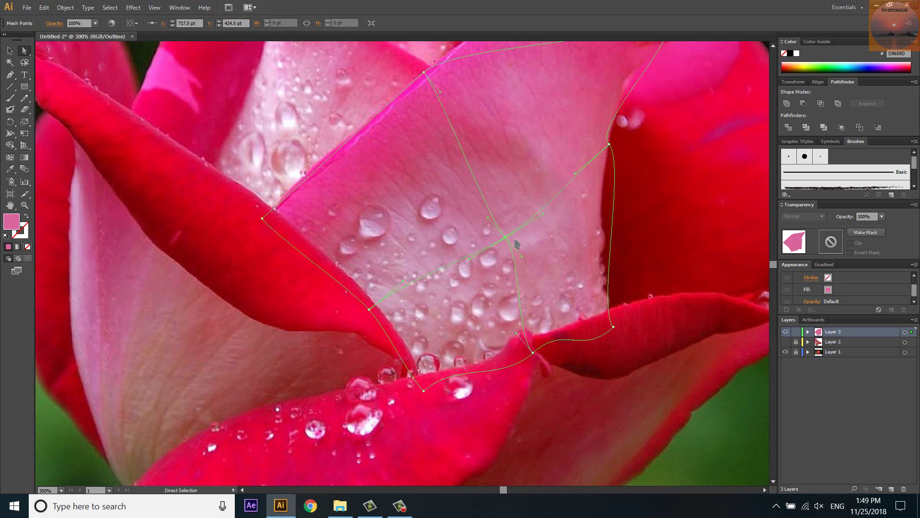
{"action": "left_click_drag", "start_coordinate": [369, 309], "coordinate": [375, 306]}
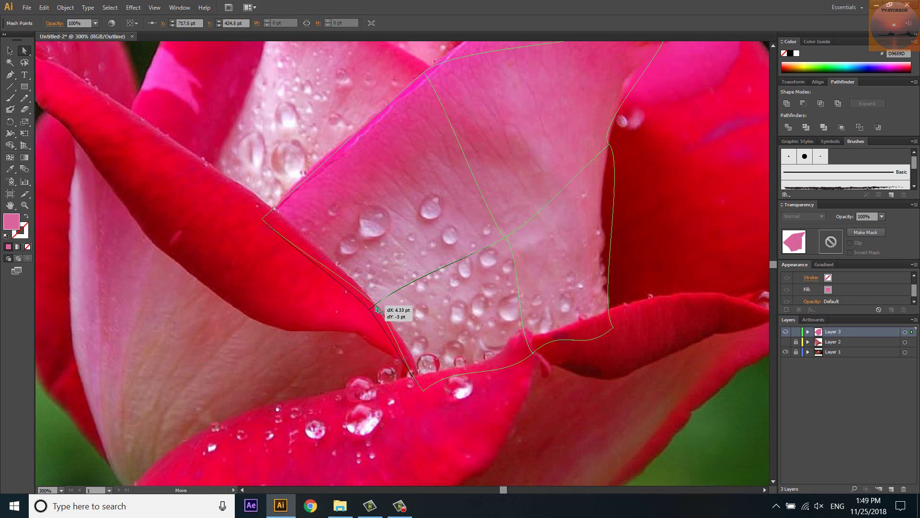
{"action": "scroll", "coordinate": [264, 219], "scroll_direction": "up", "scroll_amount": 2}
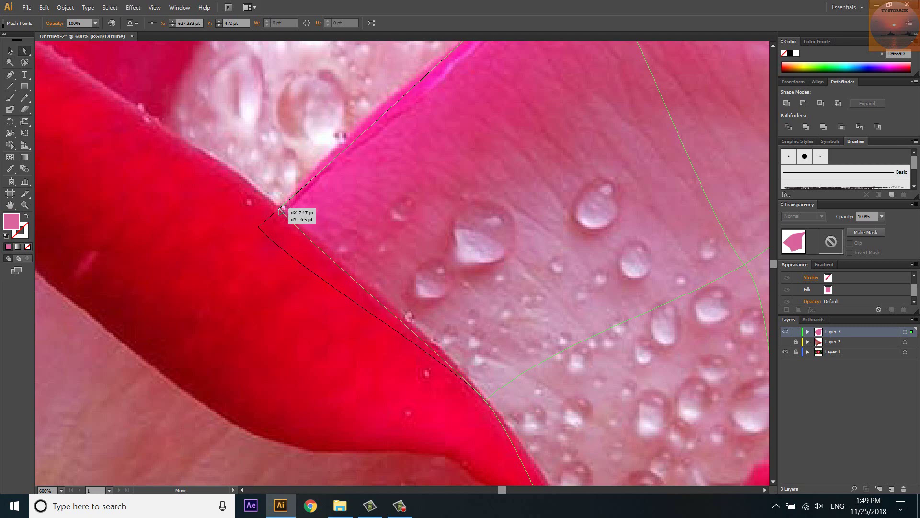
{"action": "left_click_drag", "start_coordinate": [282, 209], "coordinate": [281, 209]}
{"action": "scroll", "coordinate": [255, 174], "scroll_direction": "down", "scroll_amount": 1}
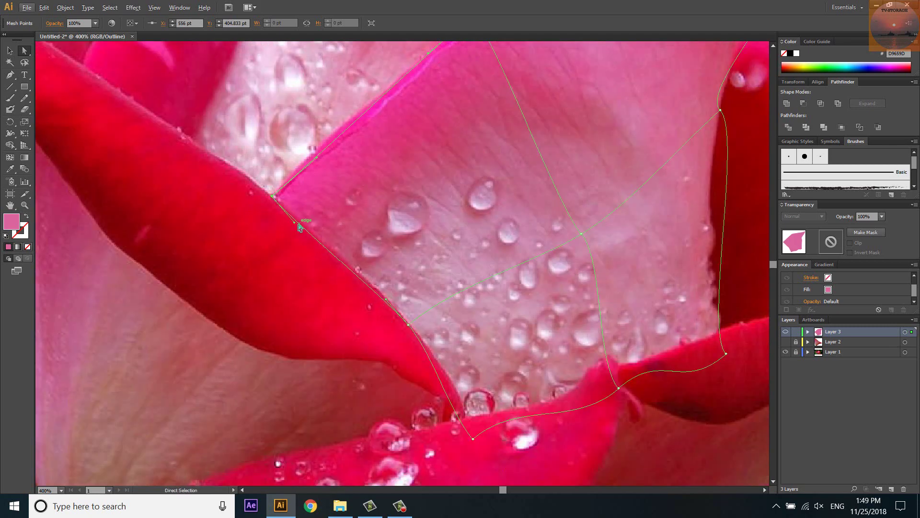
{"action": "left_click", "coordinate": [581, 234]}
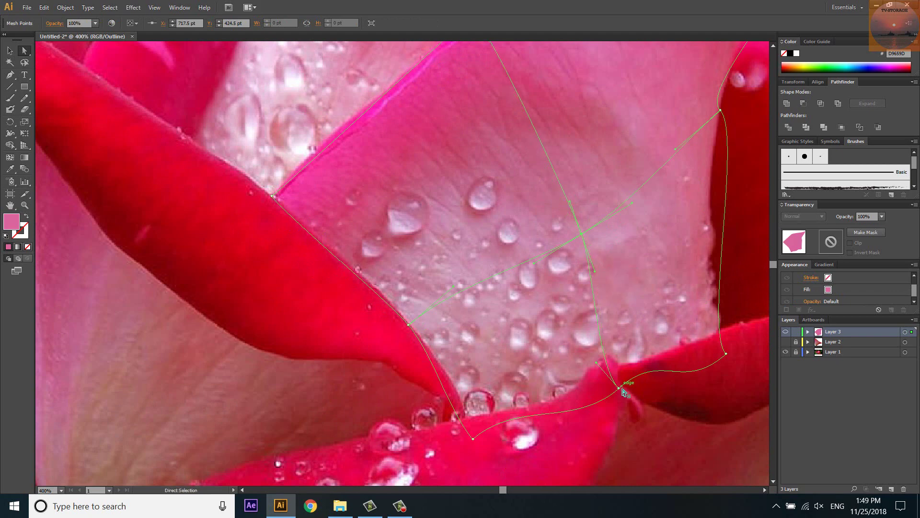
{"action": "left_click_drag", "start_coordinate": [619, 388], "coordinate": [626, 382]}
{"action": "mouse_move", "coordinate": [680, 393]}
{"action": "left_mouse_down"}
{"action": "mouse_move", "coordinate": [698, 369]}
{"action": "mouse_move", "coordinate": [659, 371]}
{"action": "left_mouse_up"}
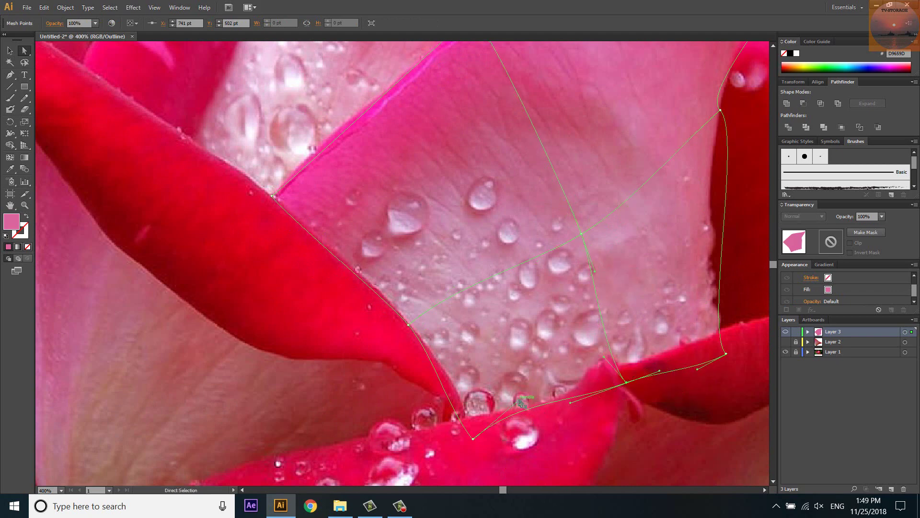
{"action": "left_click_drag", "start_coordinate": [475, 440], "coordinate": [465, 397]}
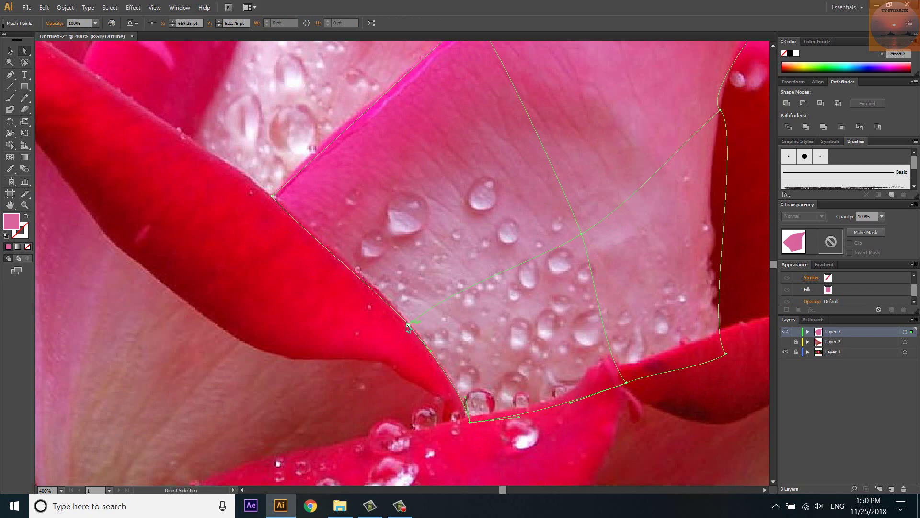
{"action": "left_click_drag", "start_coordinate": [390, 304], "coordinate": [369, 275]}
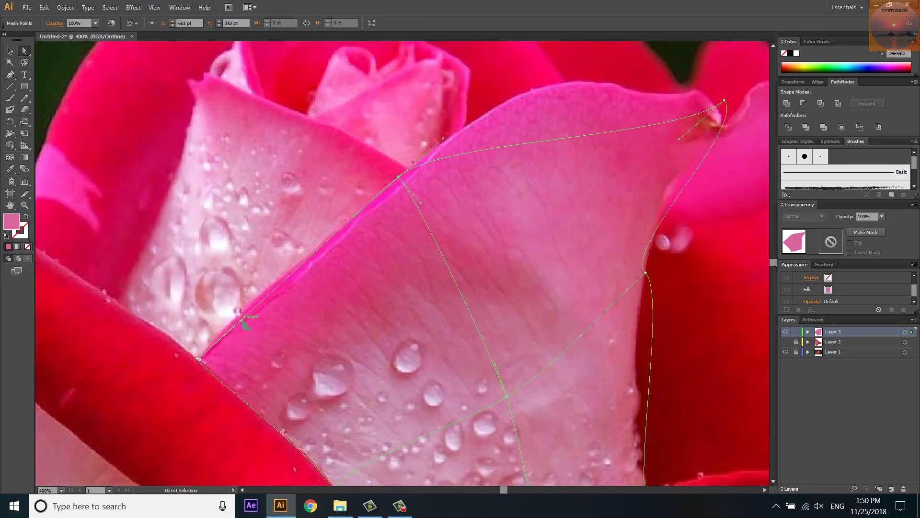
Bend the left, upper-left and top mesh edges to follow the petal boundary.
{"action": "mouse_move", "coordinate": [242, 322]}
{"action": "left_mouse_down"}
{"action": "mouse_move", "coordinate": [240, 309]}
{"action": "mouse_move", "coordinate": [268, 291]}
{"action": "left_mouse_up"}
{"action": "left_click_drag", "start_coordinate": [354, 217], "coordinate": [345, 223]}
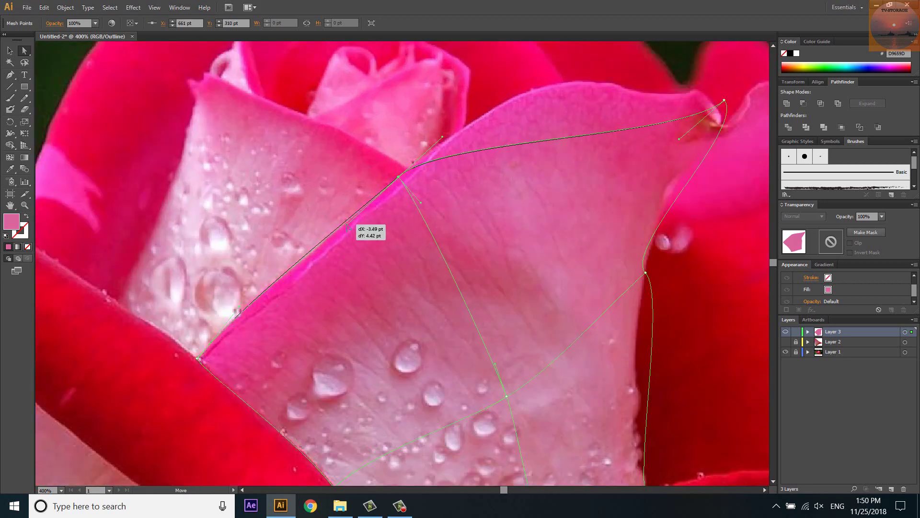
{"action": "left_click_drag", "start_coordinate": [678, 138], "coordinate": [563, 120]}
{"action": "scroll", "coordinate": [580, 91], "scroll_direction": "up", "scroll_amount": 2}
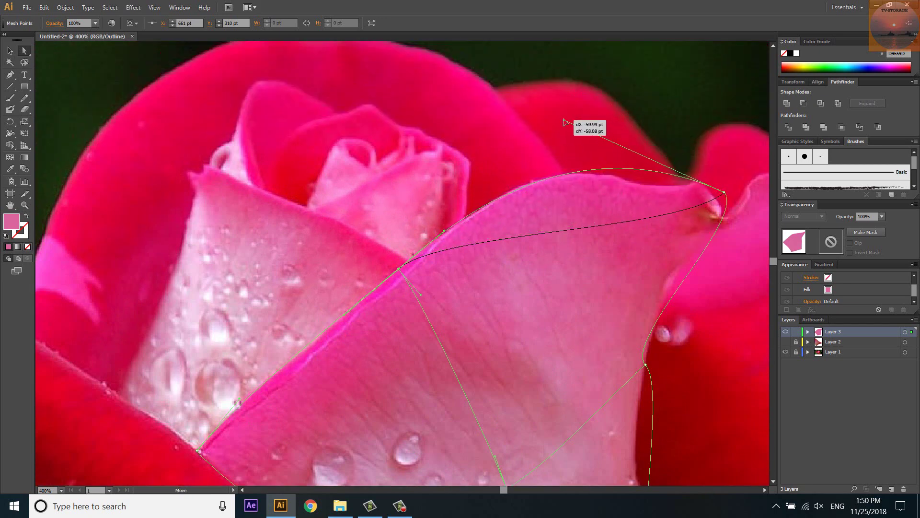
{"action": "key", "text": "ctrl+minus"}
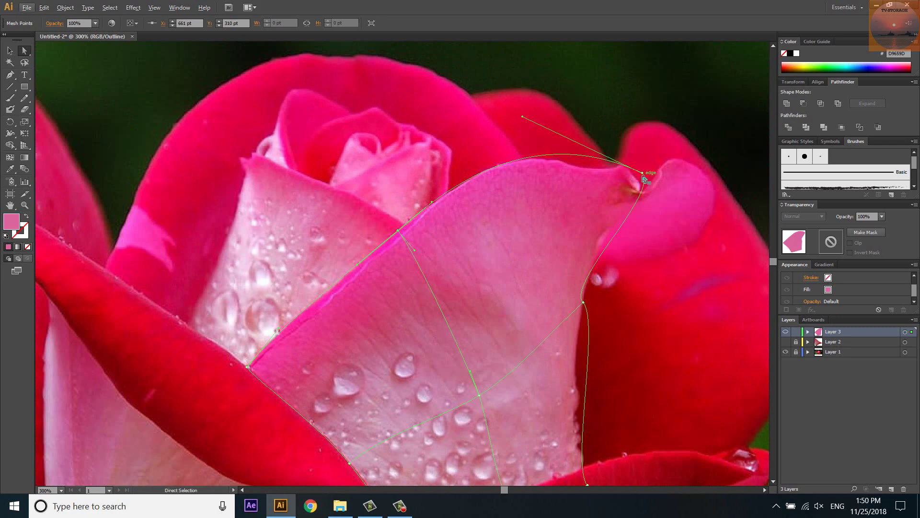
{"action": "scroll", "coordinate": [575, 240], "scroll_direction": "down", "scroll_amount": 1}
Reshape the right-edge mesh point and its handles to hug the petal's right side.
{"action": "left_click", "coordinate": [558, 267]}
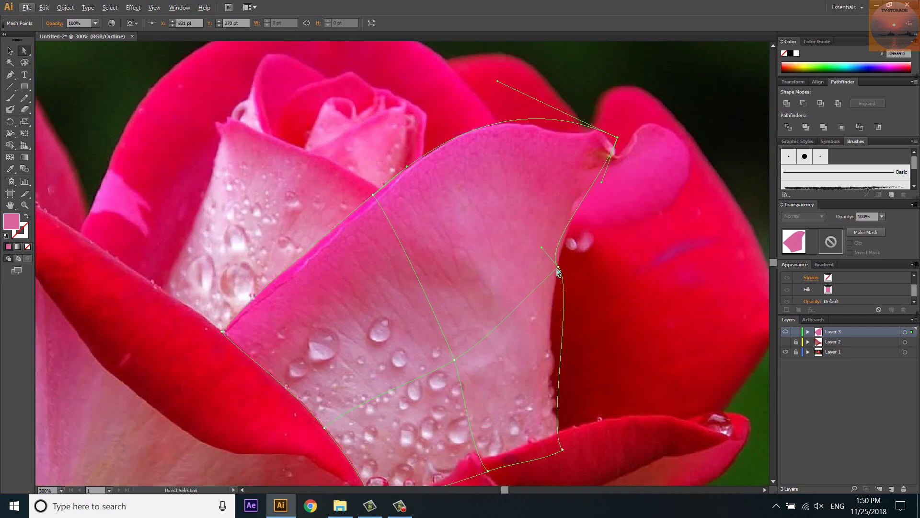
{"action": "left_click_drag", "start_coordinate": [559, 272], "coordinate": [566, 210]}
{"action": "left_click_drag", "start_coordinate": [553, 300], "coordinate": [546, 319]}
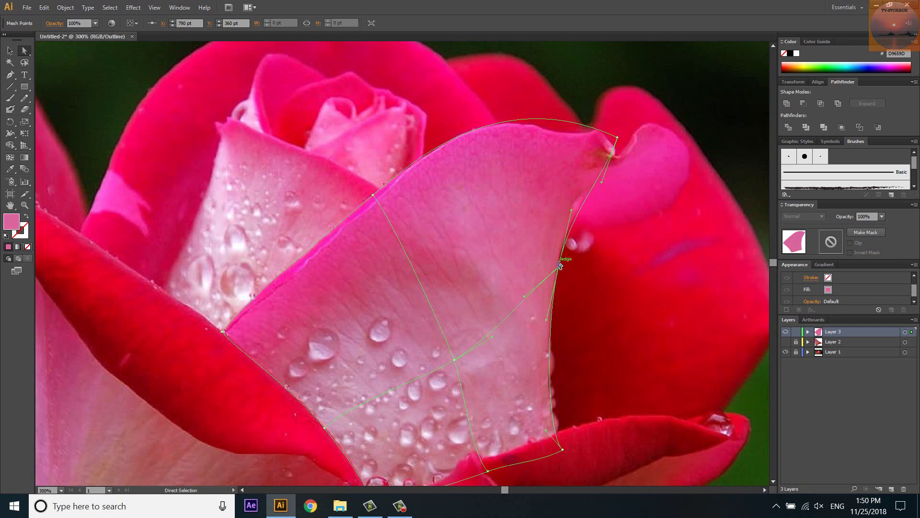
{"action": "left_click_drag", "start_coordinate": [572, 211], "coordinate": [574, 203]}
{"action": "left_click_drag", "start_coordinate": [525, 296], "coordinate": [520, 320]}
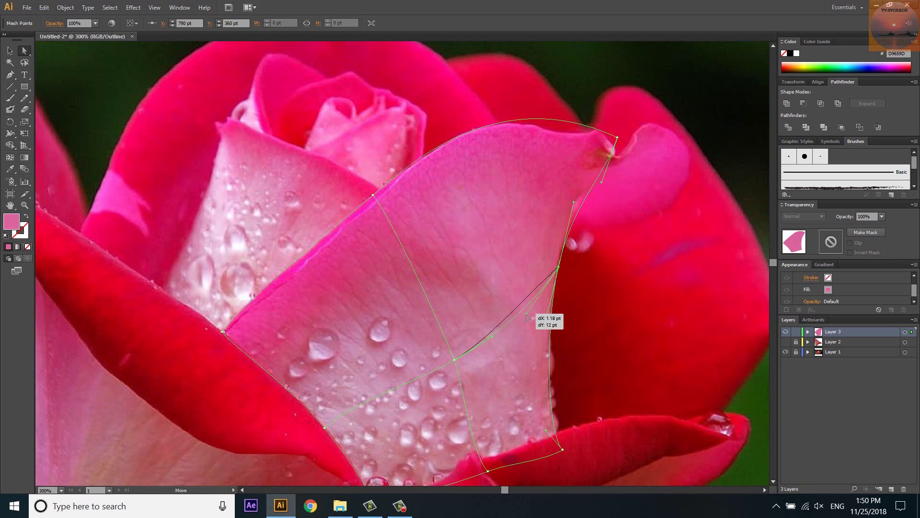
Lengthen the right point's upper handle, lower the tip anchor, and bend the curve above the tip.
{"action": "left_click", "coordinate": [453, 360]}
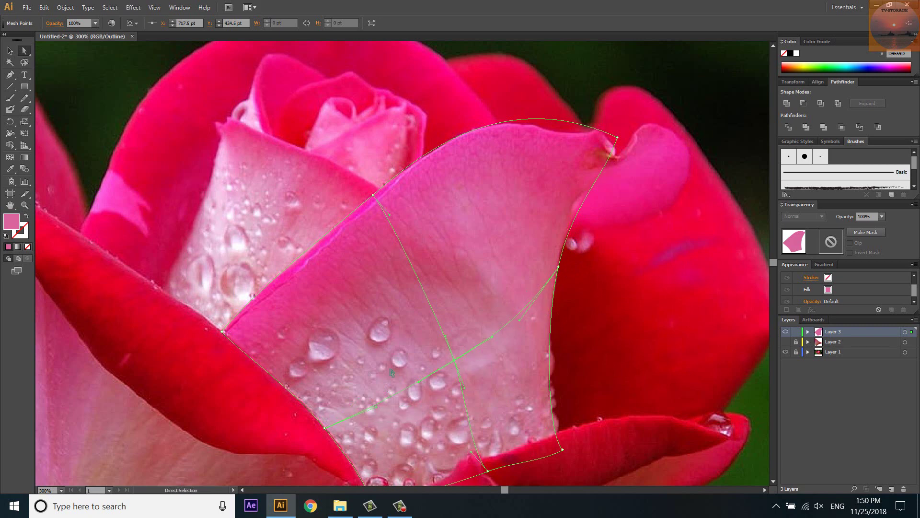
{"action": "scroll", "coordinate": [364, 402], "scroll_direction": "down", "scroll_amount": 2}
{"action": "scroll", "coordinate": [467, 398], "scroll_direction": "up", "scroll_amount": 3}
{"action": "scroll", "coordinate": [460, 197], "scroll_direction": "down", "scroll_amount": 3}
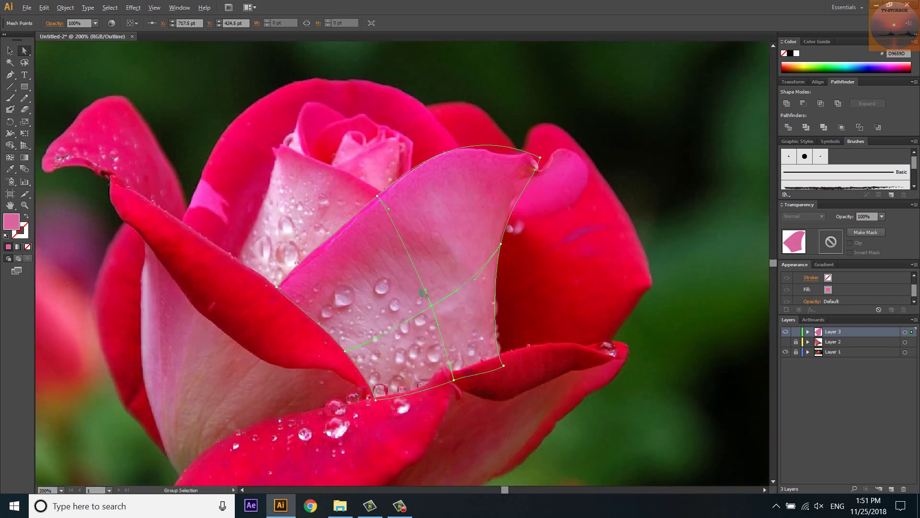
{"action": "scroll", "coordinate": [404, 177], "scroll_direction": "up", "scroll_amount": 2}
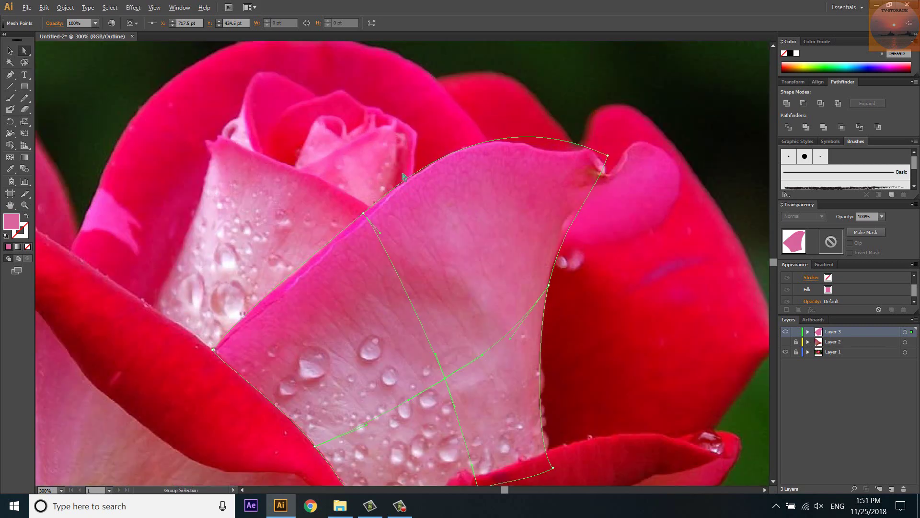
{"action": "left_click", "coordinate": [549, 286]}
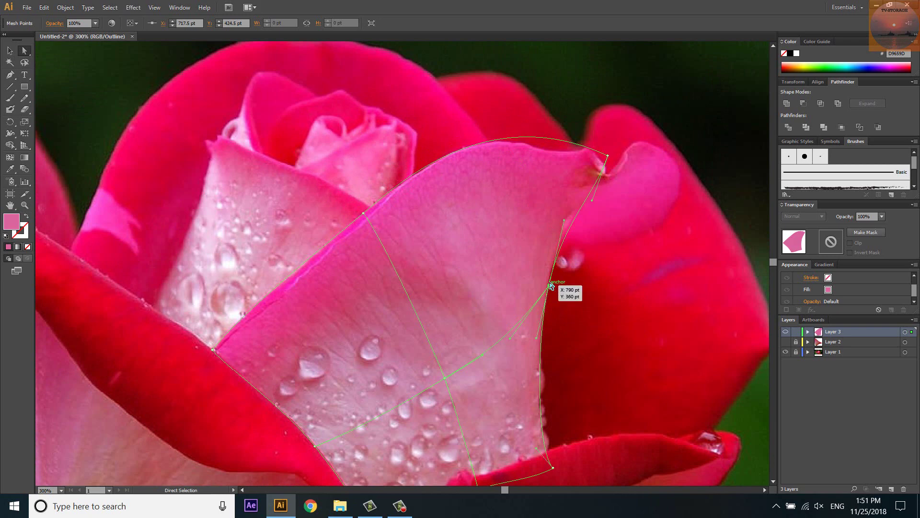
{"action": "scroll", "coordinate": [553, 287], "scroll_direction": "up", "scroll_amount": 3}
{"action": "left_click_drag", "start_coordinate": [564, 181], "coordinate": [569, 147]}
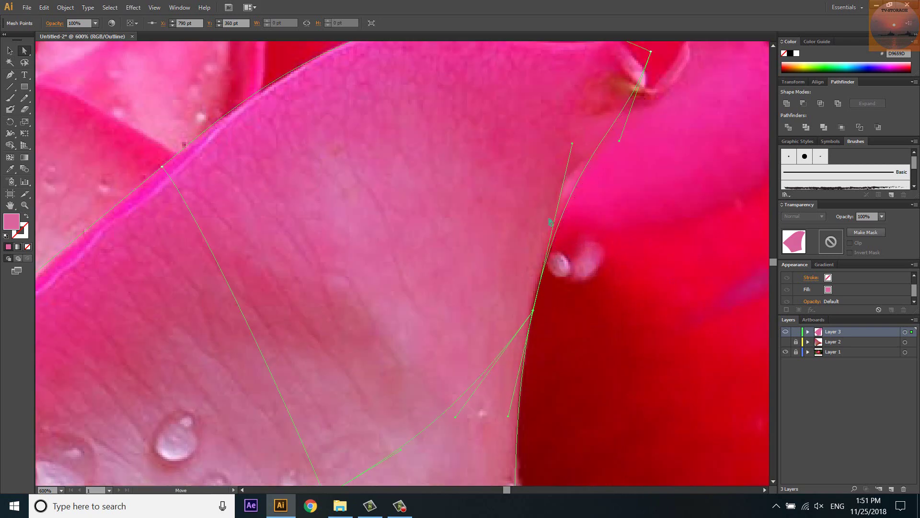
{"action": "scroll", "coordinate": [482, 302], "scroll_direction": "down", "scroll_amount": 3}
{"action": "scroll", "coordinate": [530, 212], "scroll_direction": "up", "scroll_amount": 2}
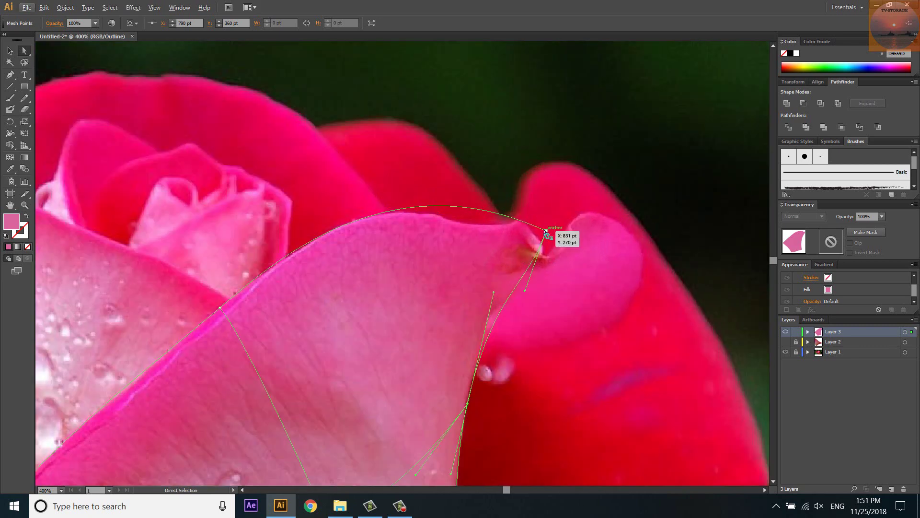
{"action": "left_click_drag", "start_coordinate": [545, 232], "coordinate": [542, 251]}
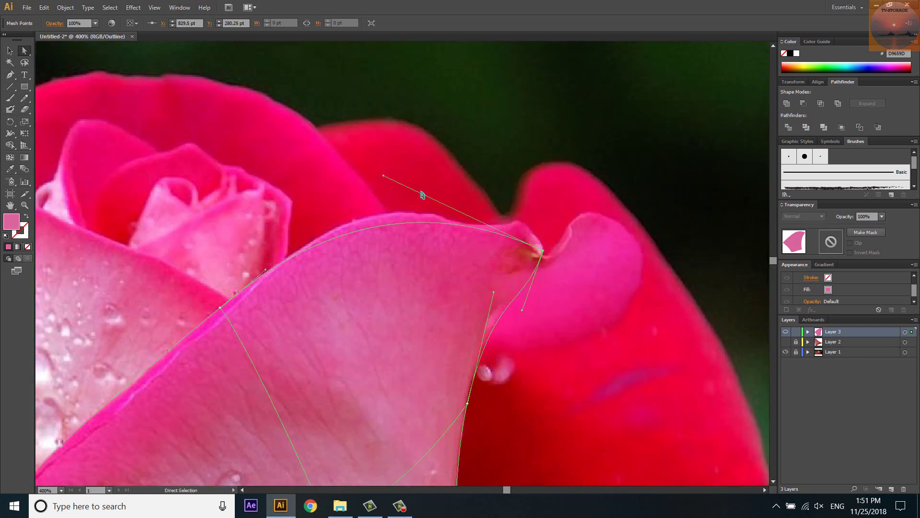
{"action": "mouse_move", "coordinate": [385, 177]}
{"action": "left_mouse_down"}
{"action": "mouse_move", "coordinate": [477, 158]}
{"action": "mouse_move", "coordinate": [434, 133]}
{"action": "left_mouse_up"}
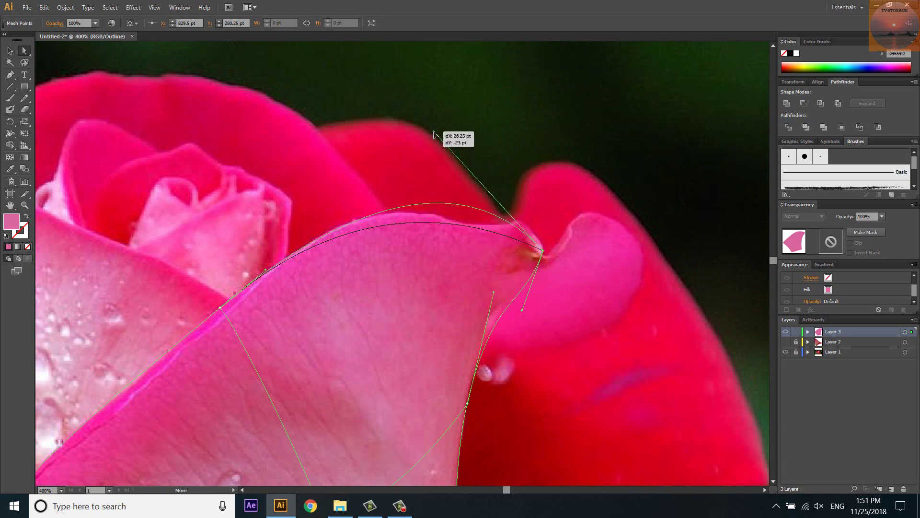
Add a mesh line near the petal's upper tip and fit its point and handles to the edge.
{"action": "key", "text": "p"}
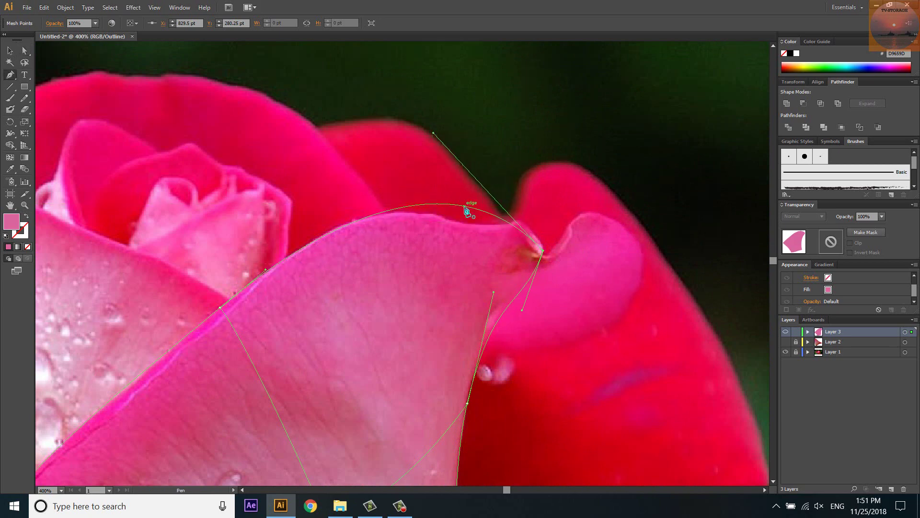
{"action": "scroll", "coordinate": [455, 206], "scroll_direction": "down", "scroll_amount": 1}
{"action": "key", "text": "u"}
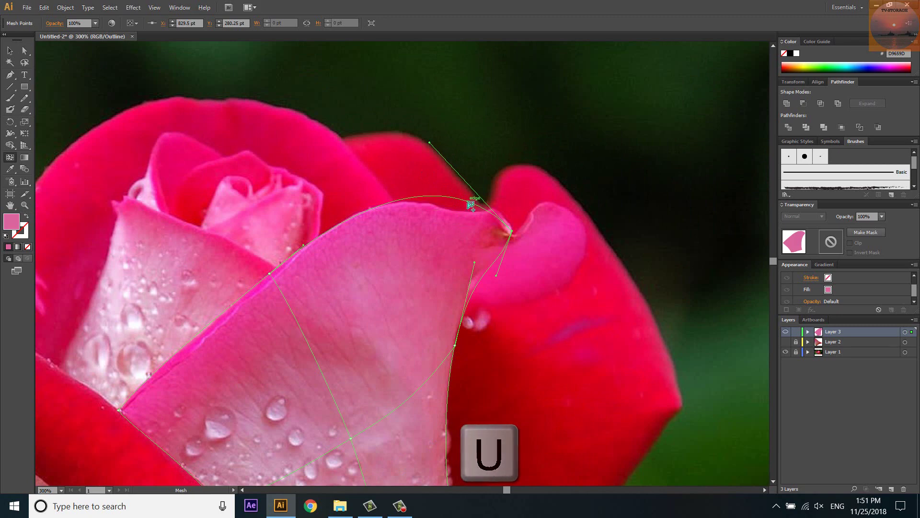
{"action": "left_click", "coordinate": [469, 201]}
{"action": "left_click_drag", "start_coordinate": [469, 202], "coordinate": [464, 214]}
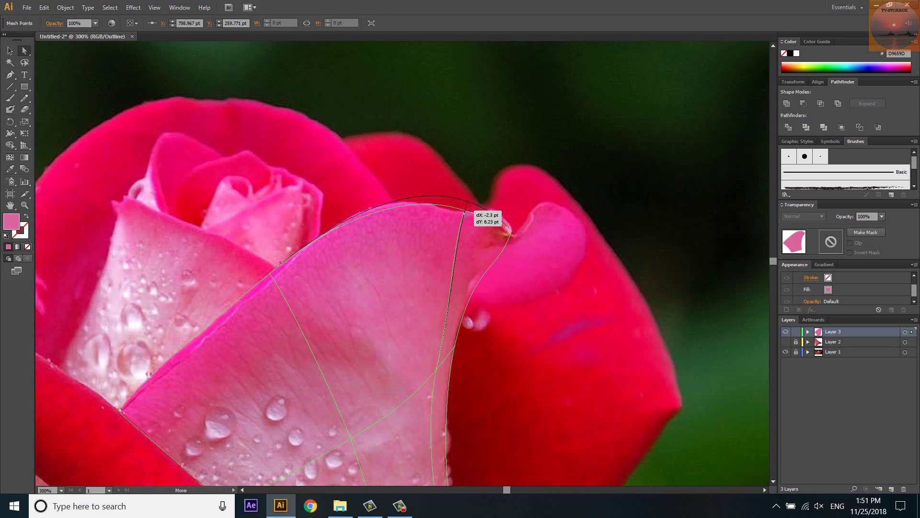
{"action": "scroll", "coordinate": [464, 215], "scroll_direction": "up", "scroll_amount": 3}
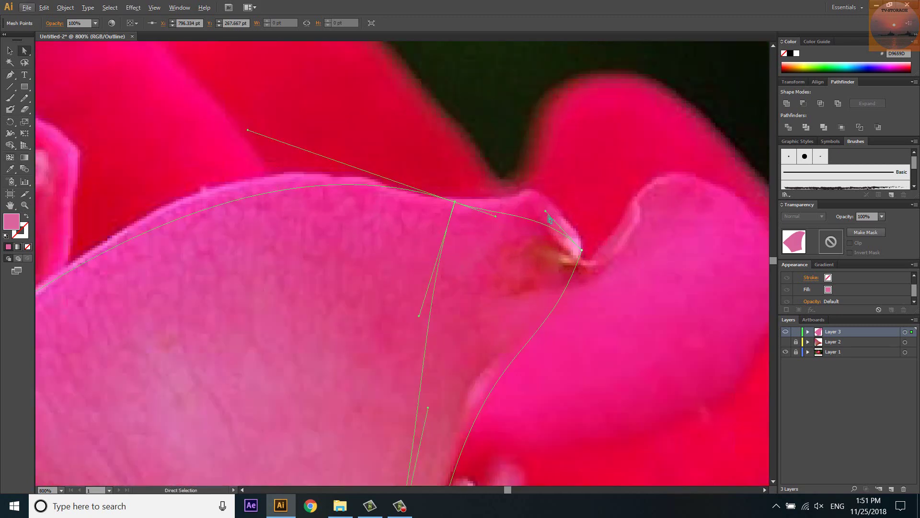
{"action": "left_click_drag", "start_coordinate": [546, 214], "coordinate": [554, 143]}
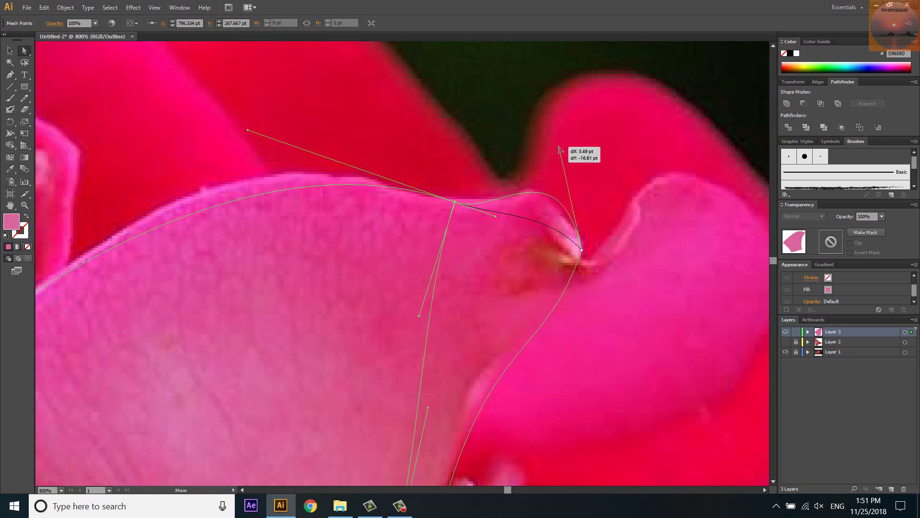
{"action": "left_click_drag", "start_coordinate": [457, 204], "coordinate": [516, 210]}
{"action": "left_click_drag", "start_coordinate": [555, 144], "coordinate": [557, 160]}
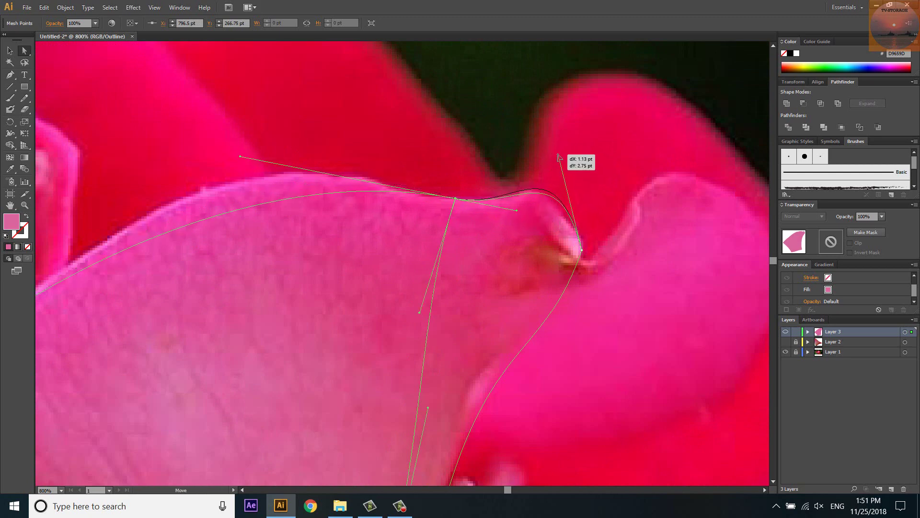
{"action": "left_click_drag", "start_coordinate": [239, 156], "coordinate": [125, 123]}
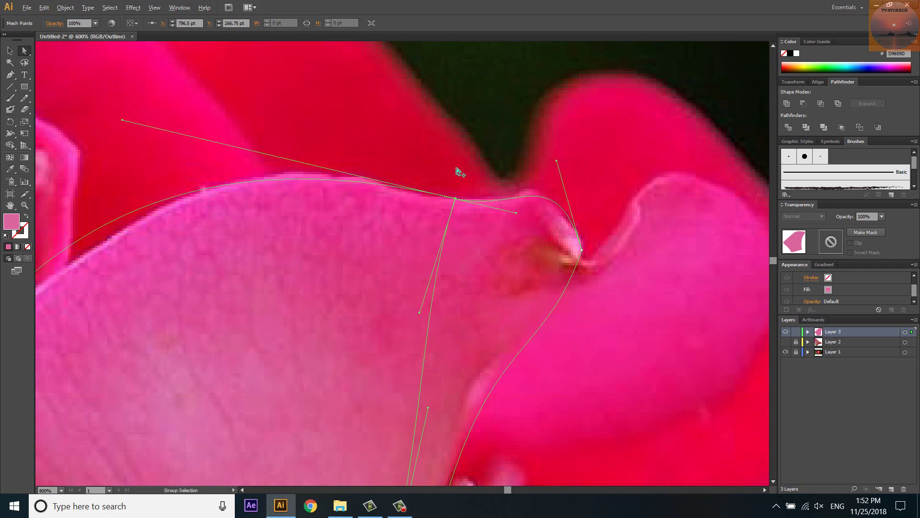
{"action": "key", "text": "ctrl+minus"}
Reposition two mesh points on the petal's right edge.
{"action": "key", "text": "ctrl+plus"}
{"action": "left_click_drag", "start_coordinate": [418, 258], "coordinate": [405, 275]}
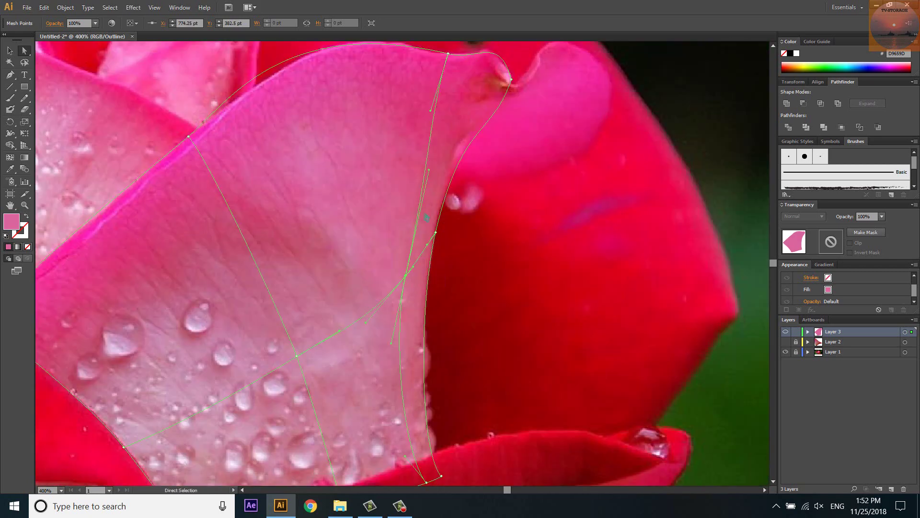
{"action": "left_click_drag", "start_coordinate": [419, 185], "coordinate": [417, 182]}
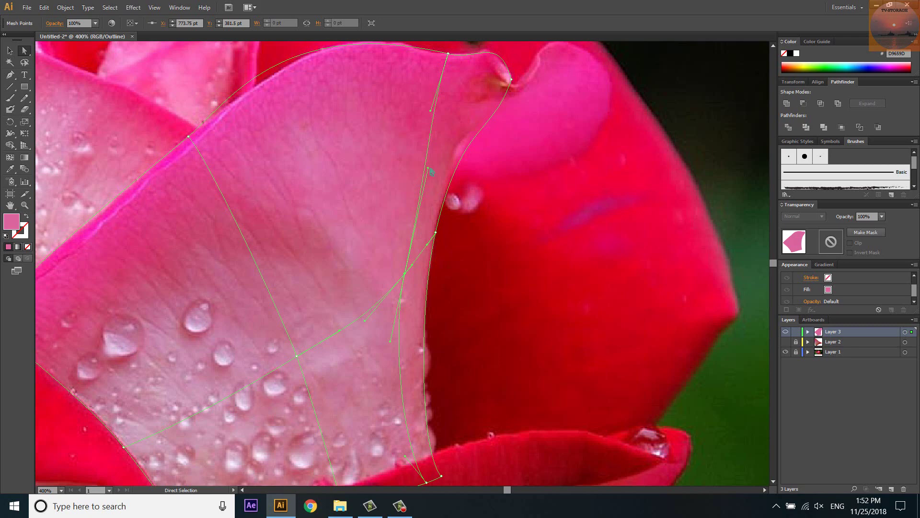
{"action": "scroll", "coordinate": [430, 170], "scroll_direction": "down", "scroll_amount": 1}
{"action": "scroll", "coordinate": [353, 131], "scroll_direction": "up", "scroll_amount": 2}
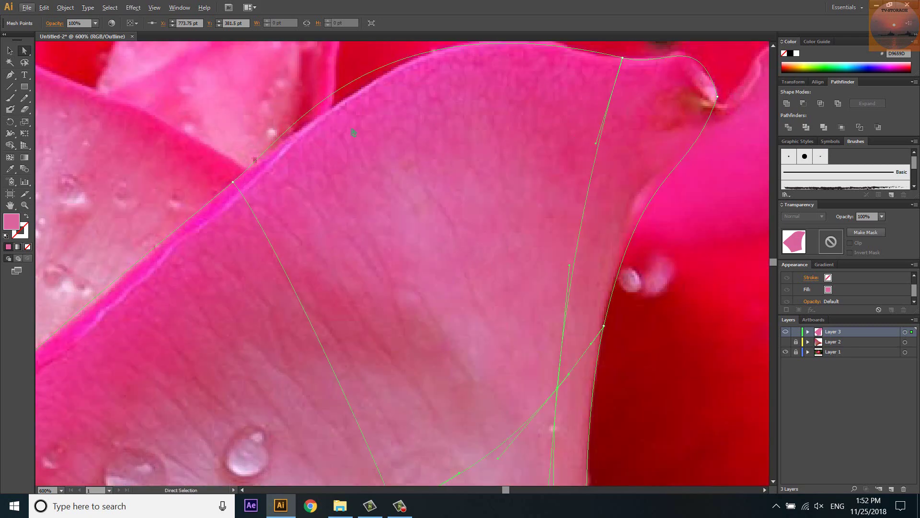
Add a vertical mesh line from the top edge and reshape the top curve.
{"action": "left_click_drag", "start_coordinate": [341, 92], "coordinate": [341, 102]}
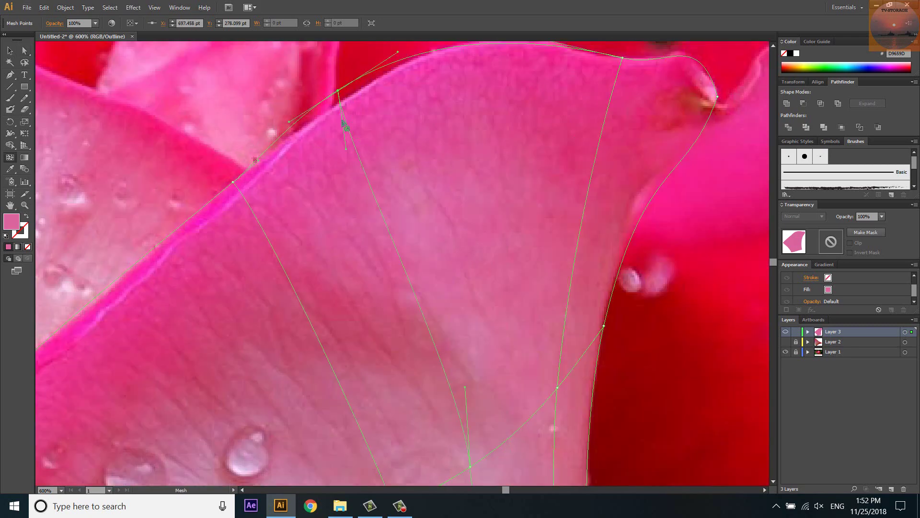
{"action": "scroll", "coordinate": [340, 102], "scroll_direction": "down", "scroll_amount": 1}
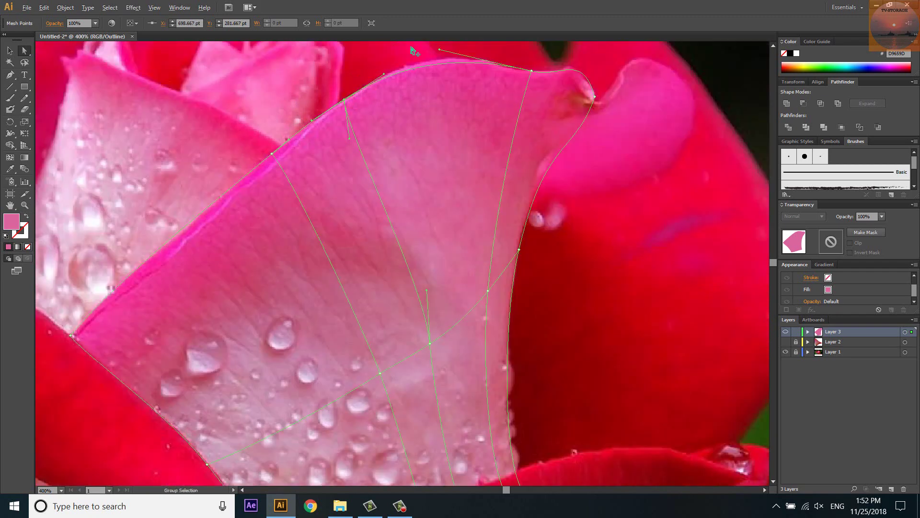
{"action": "scroll", "coordinate": [298, 151], "scroll_direction": "up", "scroll_amount": 1}
{"action": "left_click_drag", "start_coordinate": [307, 161], "coordinate": [359, 130]}
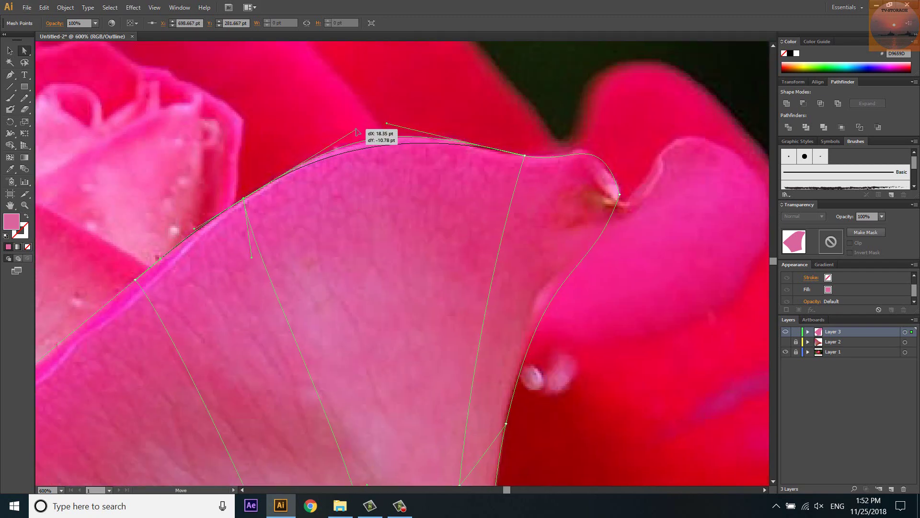
{"action": "key", "text": "space"}
{"action": "scroll", "coordinate": [436, 146], "scroll_direction": "down", "scroll_amount": 2}
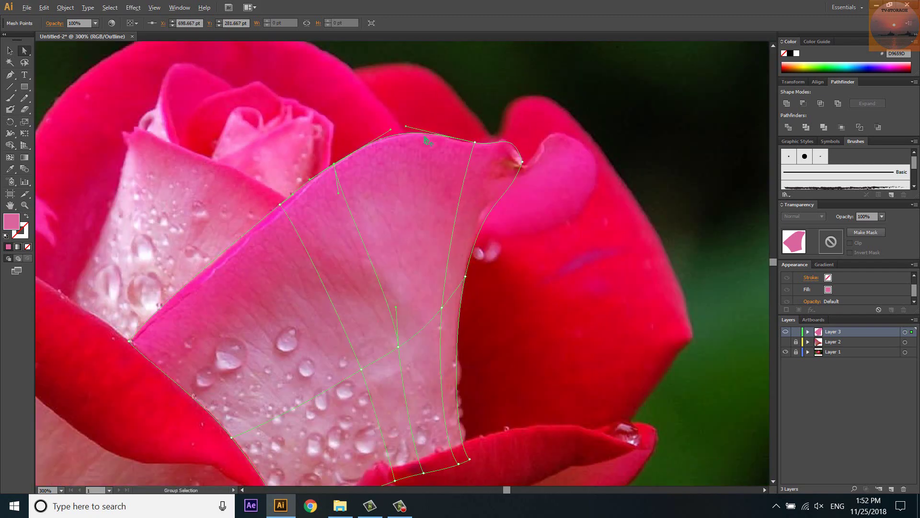
{"action": "scroll", "coordinate": [386, 262], "scroll_direction": "up", "scroll_amount": 1}
{"action": "scroll", "coordinate": [386, 262], "scroll_direction": "up", "scroll_amount": 1}
Adjust a lower mesh handle and move a bottom mesh point onto the petal.
{"action": "left_click_drag", "start_coordinate": [400, 253], "coordinate": [387, 262]}
{"action": "scroll", "coordinate": [389, 276], "scroll_direction": "down", "scroll_amount": 1}
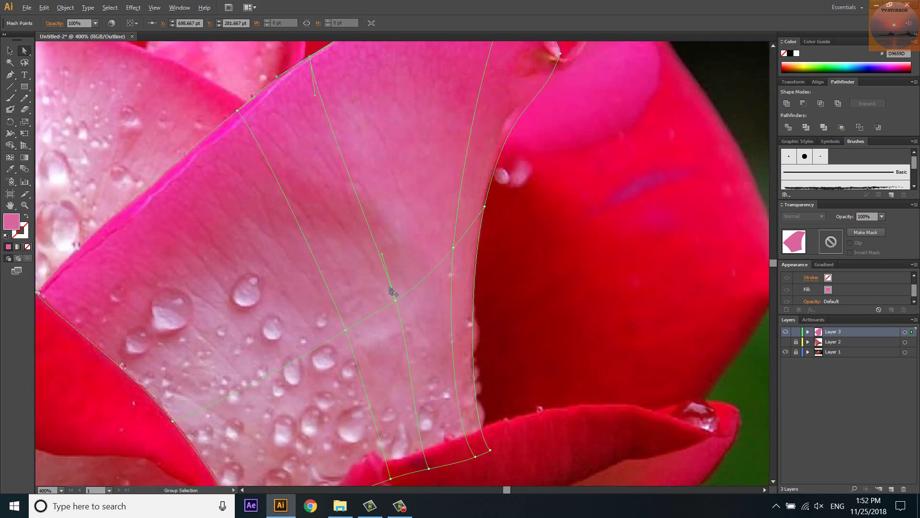
{"action": "left_click_drag", "start_coordinate": [433, 471], "coordinate": [431, 460]}
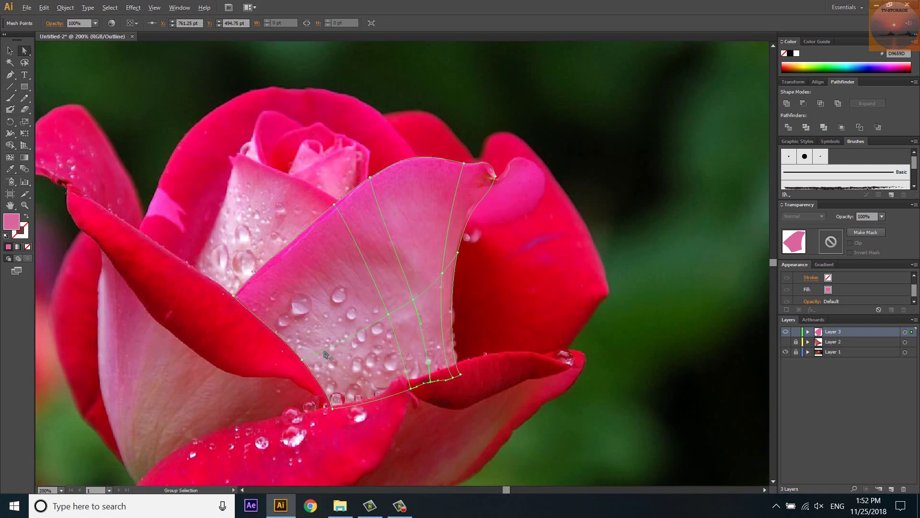
{"action": "scroll", "coordinate": [394, 161], "scroll_direction": "down", "scroll_amount": 2}
{"action": "scroll", "coordinate": [394, 161], "scroll_direction": "up", "scroll_amount": 1}
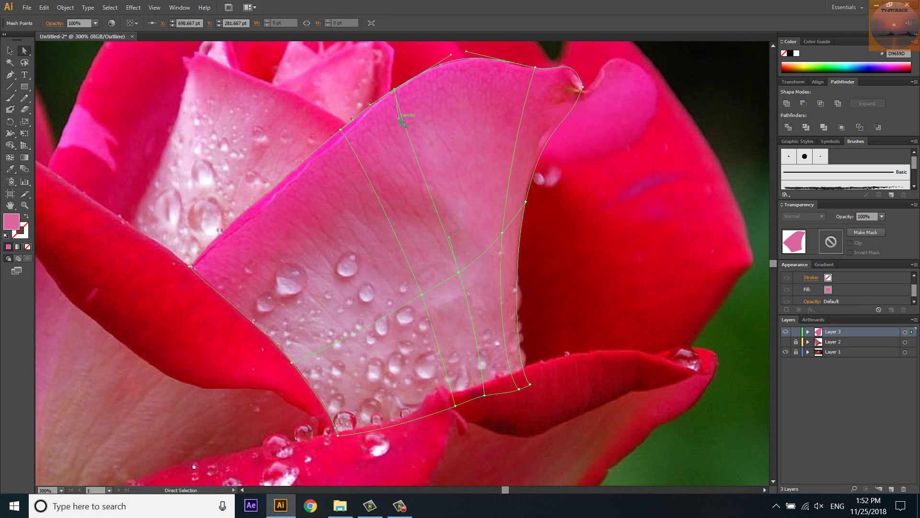
Straighten the top mesh line, reshape the top-edge point's handle, and shift a bottom-edge point.
{"action": "left_click_drag", "start_coordinate": [402, 122], "coordinate": [434, 168]}
{"action": "left_click", "coordinate": [340, 130]}
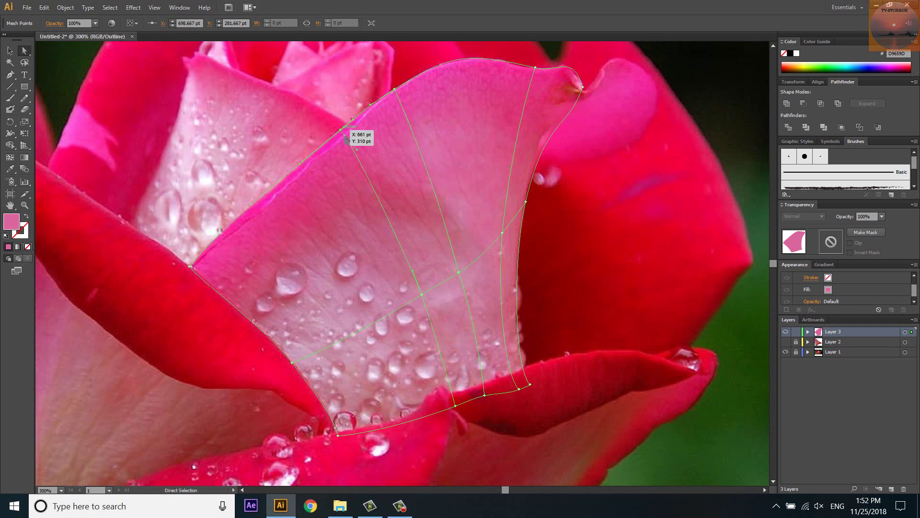
{"action": "left_click_drag", "start_coordinate": [357, 149], "coordinate": [387, 206]}
{"action": "scroll", "coordinate": [398, 274], "scroll_direction": "down", "scroll_amount": 1}
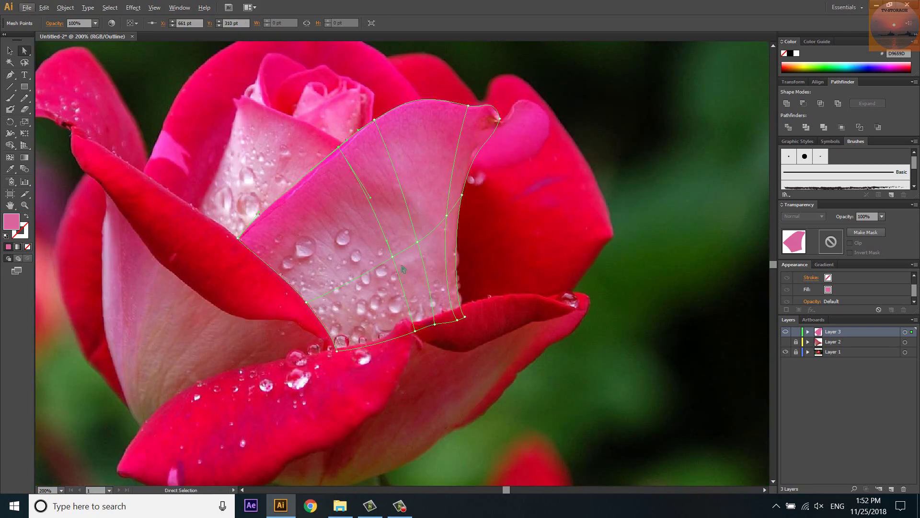
{"action": "scroll", "coordinate": [404, 269], "scroll_direction": "up", "scroll_amount": 1}
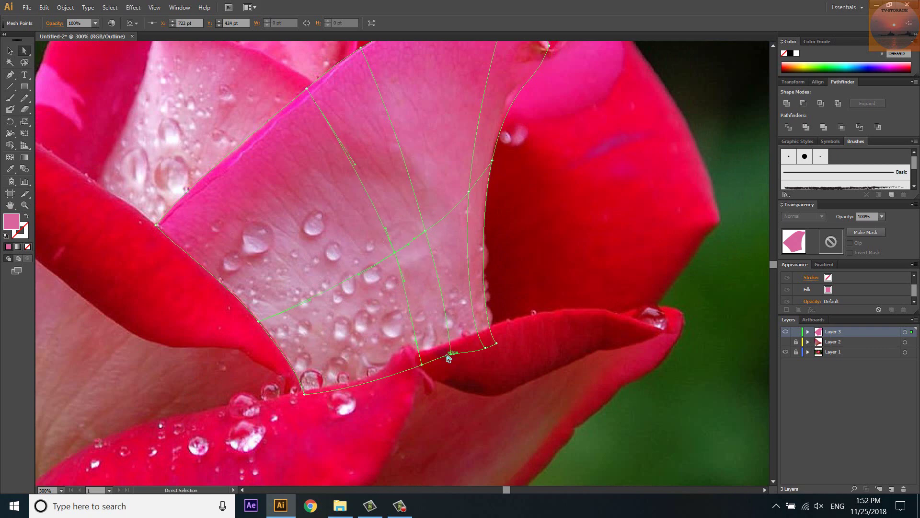
{"action": "left_click_drag", "start_coordinate": [448, 357], "coordinate": [437, 362]}
Bend the new left mesh line and move the top-edge and interior mesh points.
{"action": "key", "text": "u"}
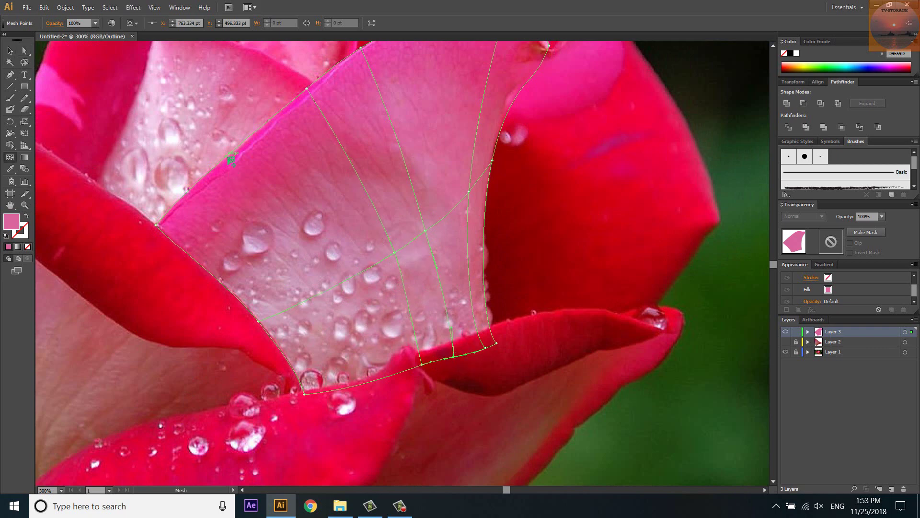
{"action": "key", "text": "a"}
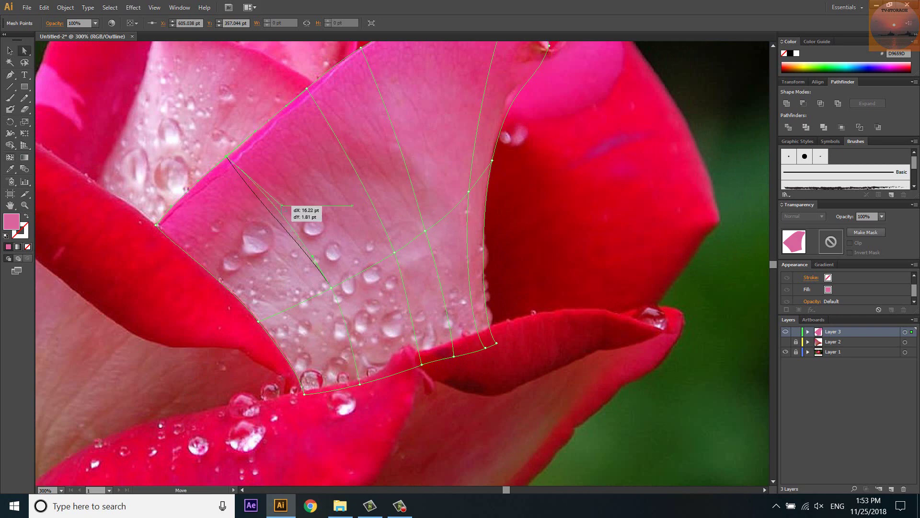
{"action": "left_click_drag", "start_coordinate": [258, 203], "coordinate": [282, 206]}
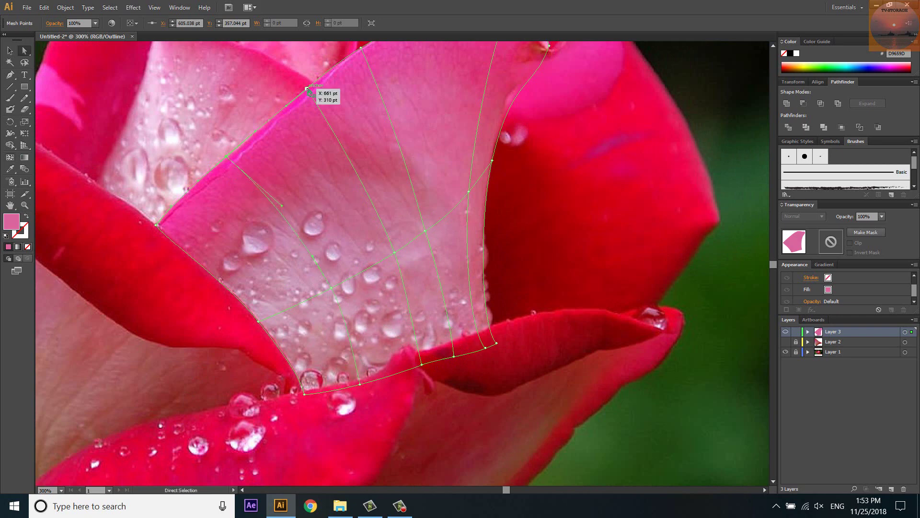
{"action": "left_click_drag", "start_coordinate": [307, 89], "coordinate": [290, 102]}
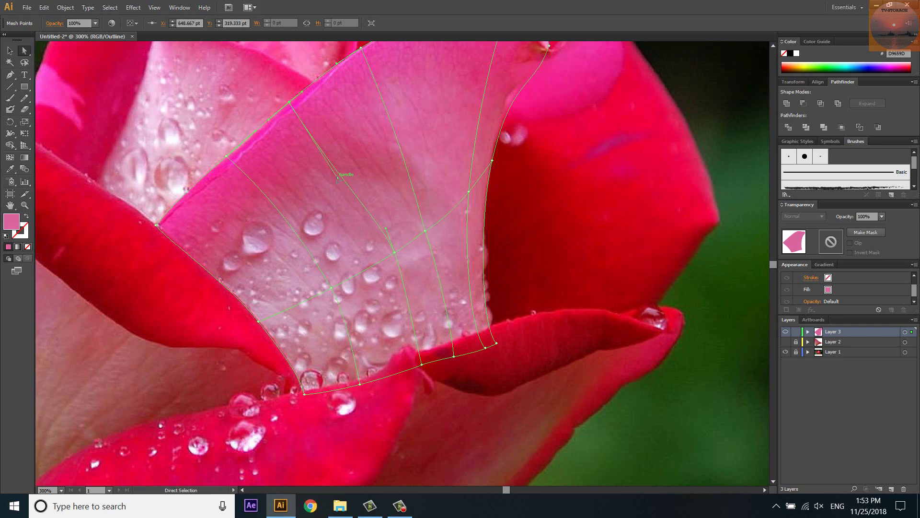
{"action": "left_click_drag", "start_coordinate": [425, 231], "coordinate": [437, 221]}
{"action": "left_click_drag", "start_coordinate": [383, 174], "coordinate": [384, 167]}
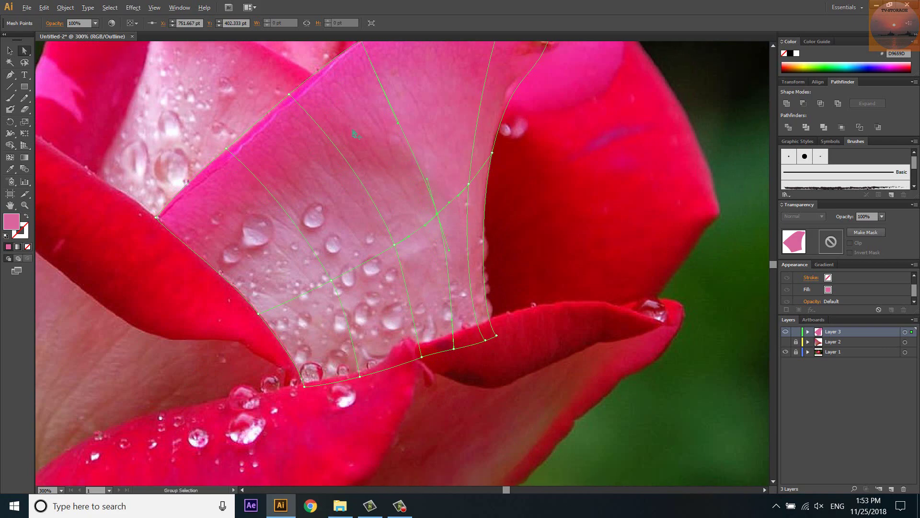
Move a mesh point on the upper edge toward the lower left.
{"action": "key", "text": "ctrl+plus"}
{"action": "key", "text": "ctrl+plus"}
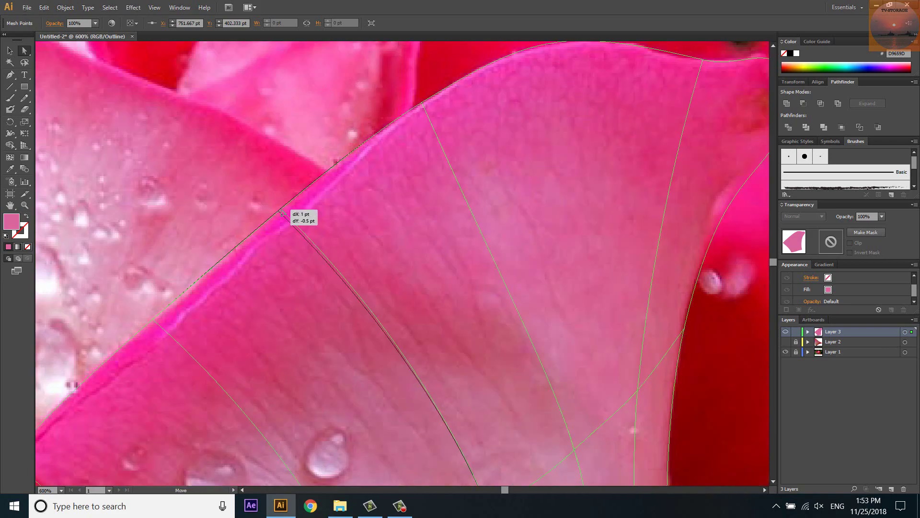
{"action": "left_click_drag", "start_coordinate": [283, 216], "coordinate": [167, 317]}
{"action": "key", "text": "ctrl+minus"}
{"action": "key", "text": "ctrl+minus"}
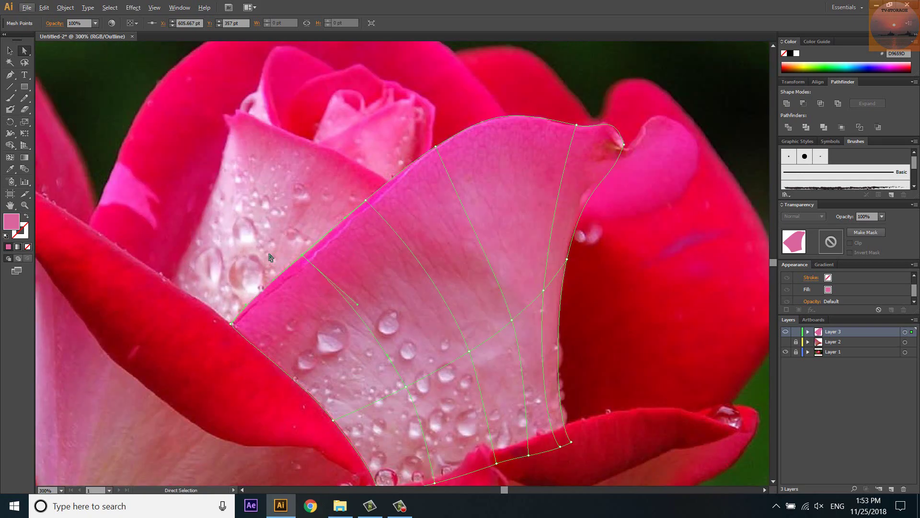
{"action": "scroll", "coordinate": [202, 352], "scroll_direction": "up", "scroll_amount": 3}
{"action": "scroll", "coordinate": [199, 319], "scroll_direction": "up", "scroll_amount": 2}
{"action": "scroll", "coordinate": [198, 320], "scroll_direction": "down", "scroll_amount": 5}
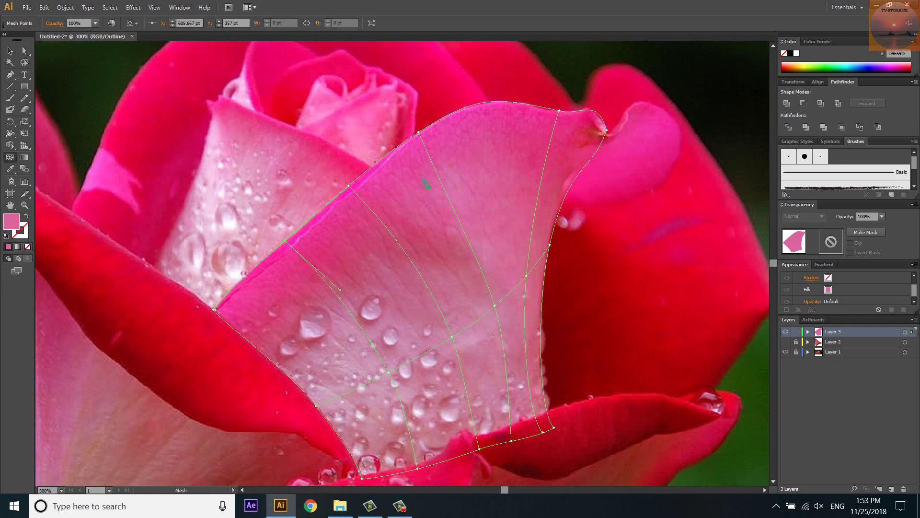
{"action": "scroll", "coordinate": [361, 183], "scroll_direction": "up", "scroll_amount": 1}
Add a mesh line along the upper edge and curve its point and handle onto the outline.
{"action": "left_click", "coordinate": [354, 197]}
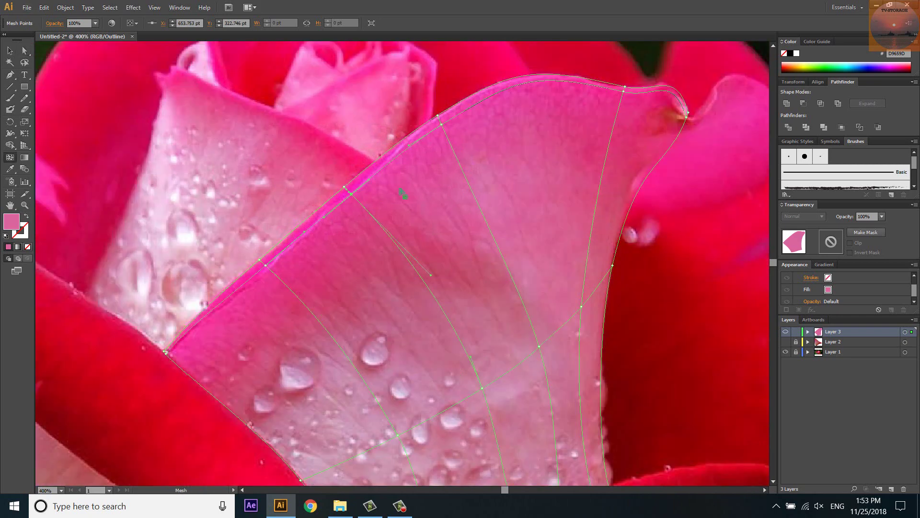
{"action": "scroll", "coordinate": [443, 144], "scroll_direction": "up", "scroll_amount": 3}
{"action": "left_click_drag", "start_coordinate": [438, 144], "coordinate": [442, 153]}
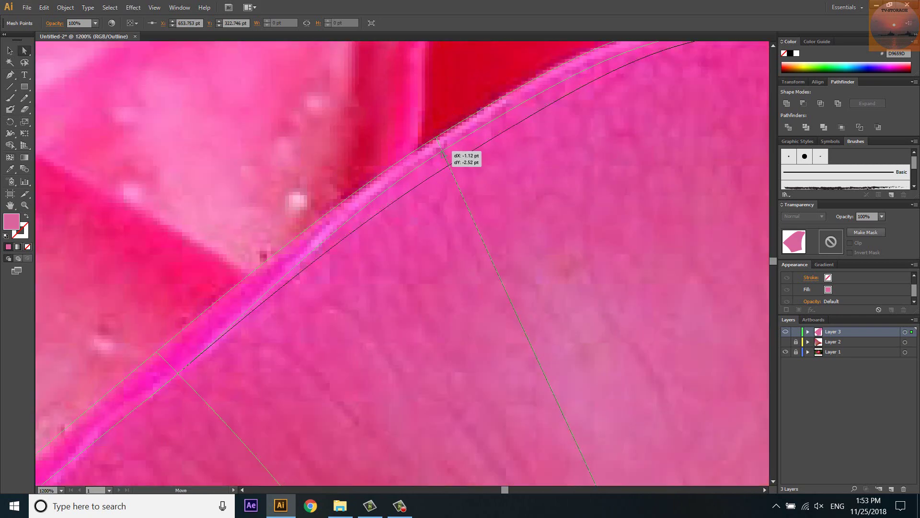
{"action": "scroll", "coordinate": [441, 154], "scroll_direction": "up", "scroll_amount": 2}
{"action": "scroll", "coordinate": [406, 168], "scroll_direction": "up", "scroll_amount": 3}
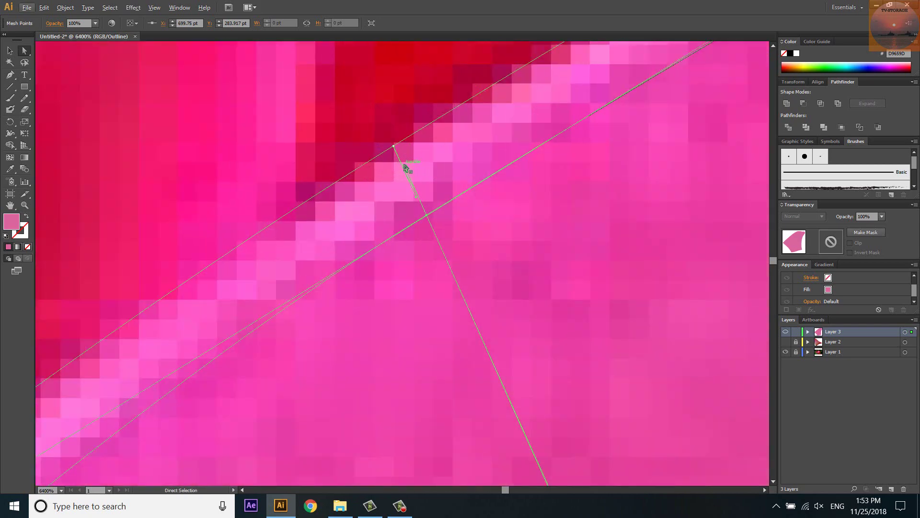
{"action": "left_click_drag", "start_coordinate": [406, 168], "coordinate": [426, 185]}
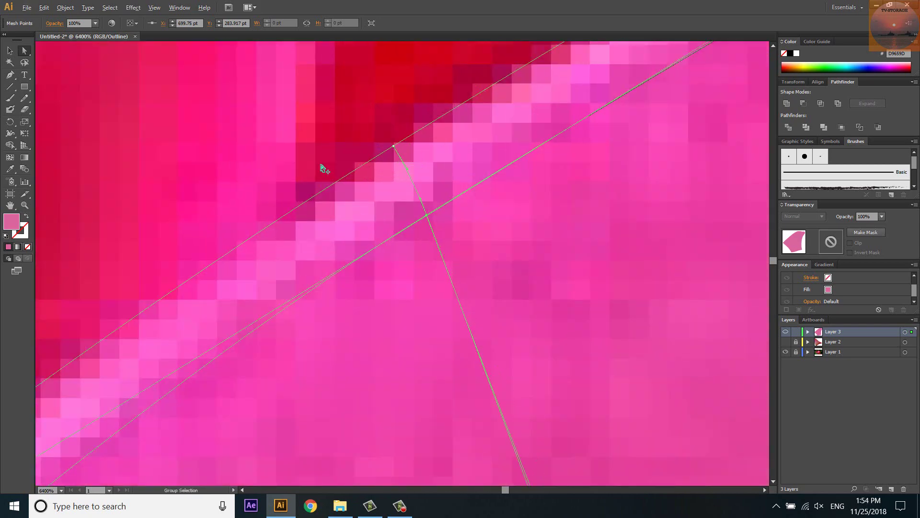
{"action": "scroll", "coordinate": [321, 168], "scroll_direction": "down", "scroll_amount": 7}
Merge the doubled mesh line and align an edge mesh point with the petal outline.
{"action": "left_click_drag", "start_coordinate": [386, 338], "coordinate": [407, 327]}
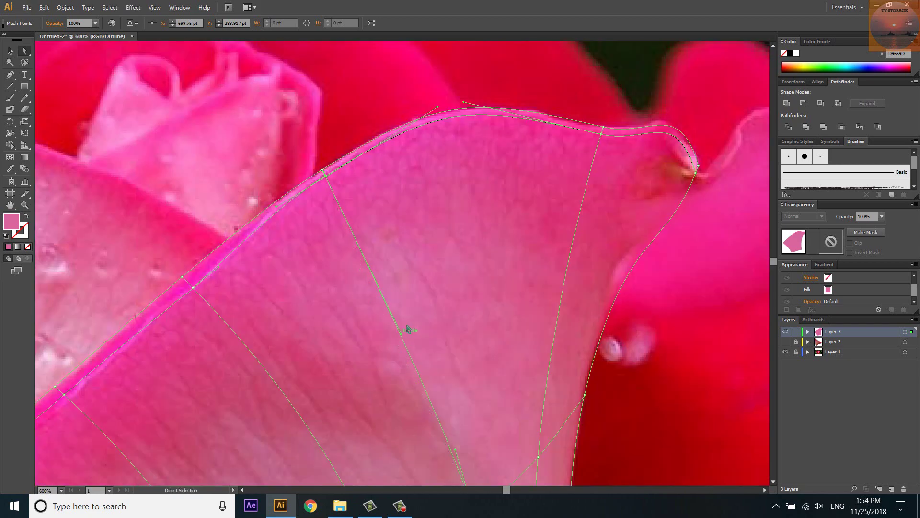
{"action": "scroll", "coordinate": [609, 144], "scroll_direction": "down", "scroll_amount": 3}
{"action": "scroll", "coordinate": [422, 218], "scroll_direction": "up", "scroll_amount": 3}
{"action": "scroll", "coordinate": [370, 318], "scroll_direction": "up", "scroll_amount": 3}
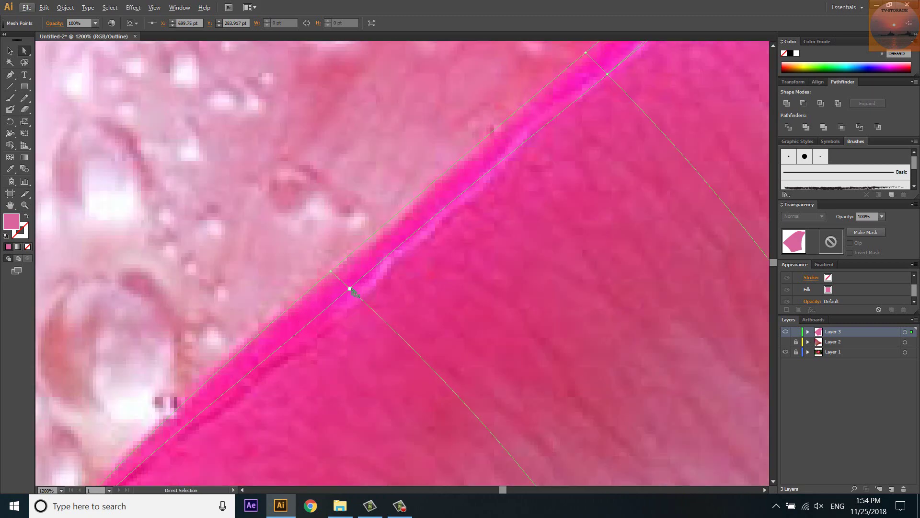
{"action": "left_click_drag", "start_coordinate": [352, 293], "coordinate": [356, 298]}
{"action": "scroll", "coordinate": [338, 269], "scroll_direction": "down", "scroll_amount": 2}
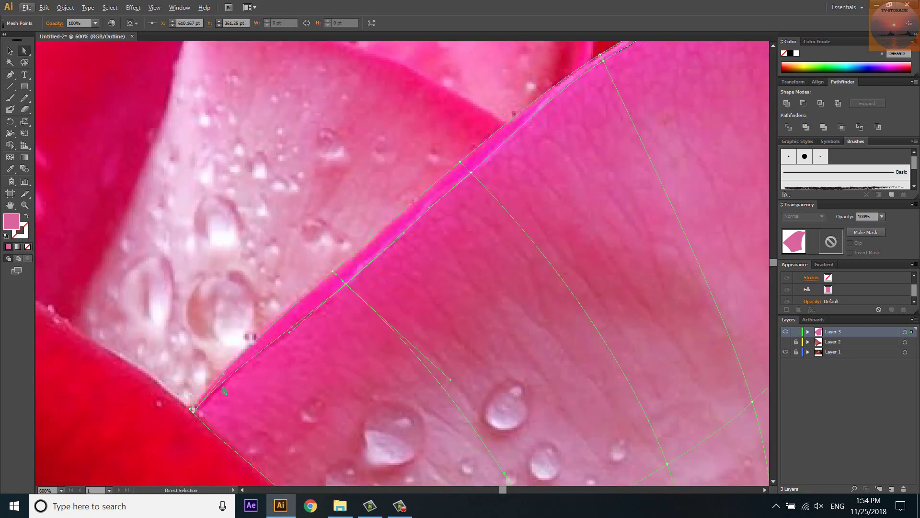
{"action": "scroll", "coordinate": [232, 389], "scroll_direction": "down", "scroll_amount": 4}
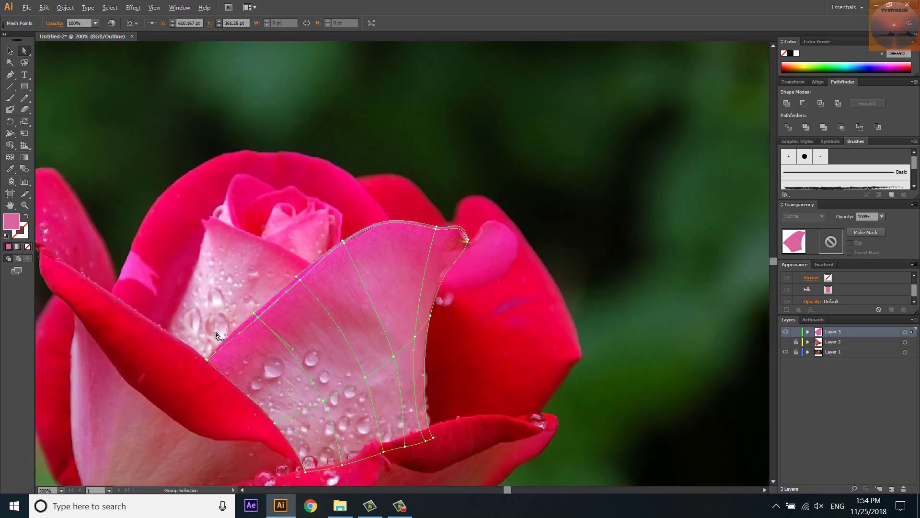
{"action": "scroll", "coordinate": [150, 350], "scroll_direction": "up", "scroll_amount": 5}
{"action": "scroll", "coordinate": [189, 285], "scroll_direction": "up", "scroll_amount": 2}
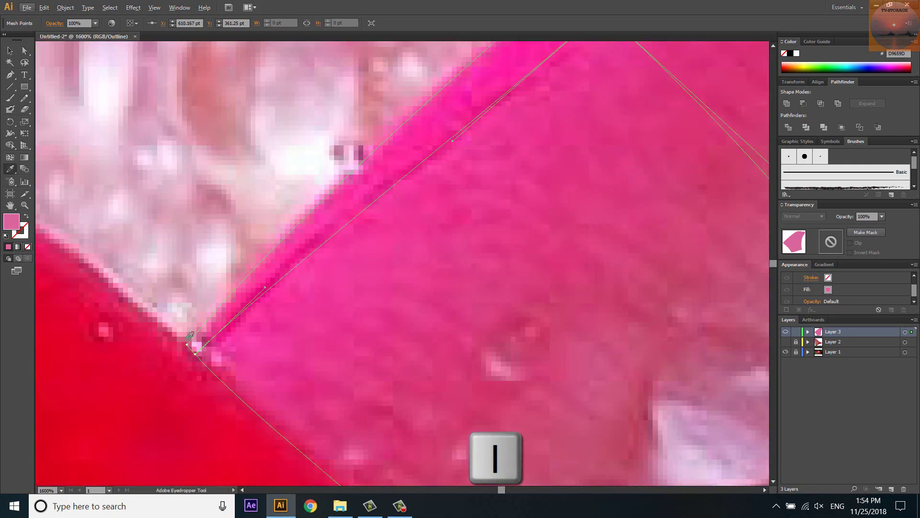
Sample petal pinks from the photo onto the corner and upper edge mesh points.
{"action": "left_click", "coordinate": [195, 343]}
{"action": "mouse_move", "coordinate": [197, 345]}
{"action": "left_mouse_down"}
{"action": "mouse_move", "coordinate": [185, 362]}
{"action": "mouse_move", "coordinate": [361, 166]}
{"action": "left_mouse_up"}
{"action": "left_click", "coordinate": [360, 167]}
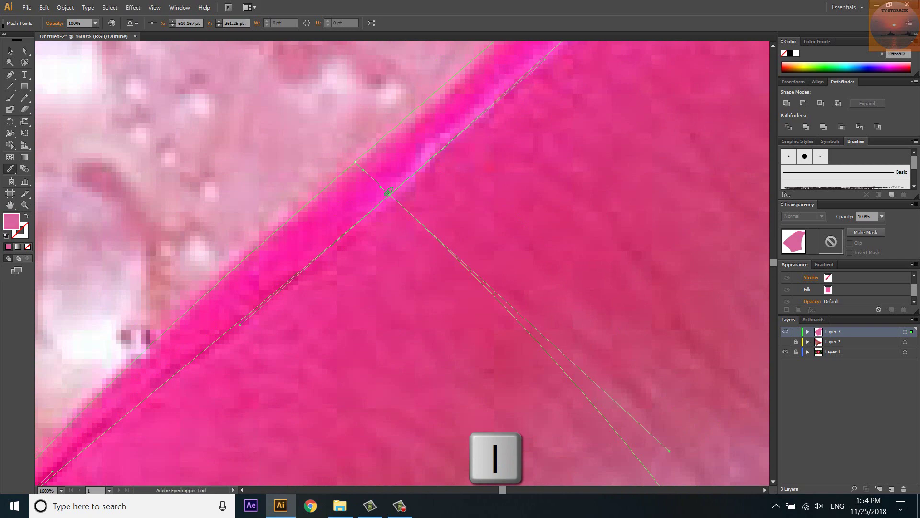
{"action": "left_click", "coordinate": [392, 193]}
{"action": "left_click_drag", "start_coordinate": [425, 192], "coordinate": [408, 248]}
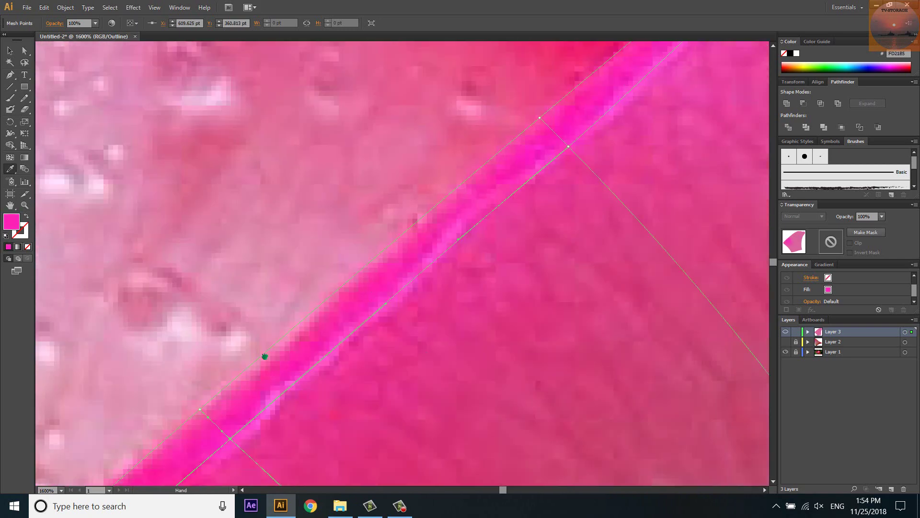
{"action": "mouse_move", "coordinate": [263, 355]}
{"action": "left_mouse_down"}
{"action": "mouse_move", "coordinate": [452, 208]}
{"action": "mouse_move", "coordinate": [432, 349]}
{"action": "left_mouse_up"}
{"action": "left_click", "coordinate": [453, 201]}
{"action": "left_click", "coordinate": [479, 234]}
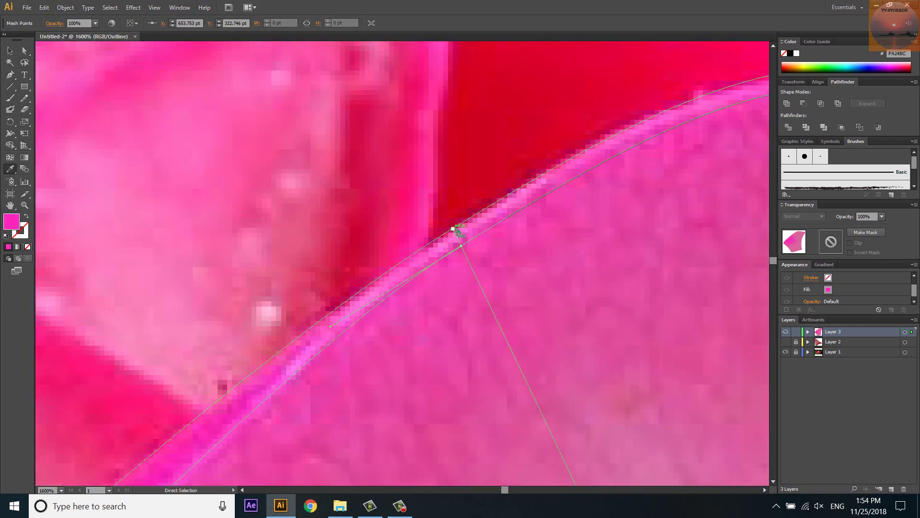
{"action": "left_click", "coordinate": [453, 230], "text": "ctrl"}
Colour the tip point deep red and the lower-left edge point a nearby pink.
{"action": "left_click_drag", "start_coordinate": [509, 231], "coordinate": [433, 305]}
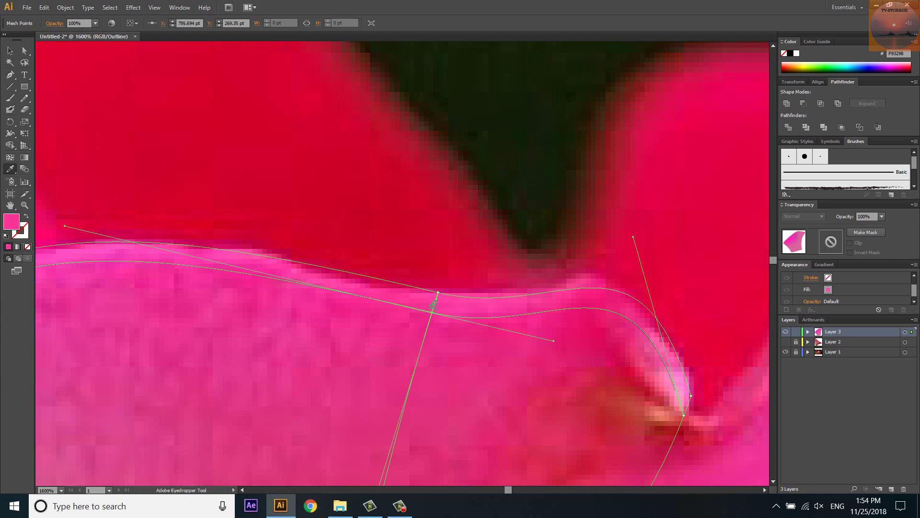
{"action": "left_click", "coordinate": [692, 396]}
{"action": "scroll", "coordinate": [526, 175], "scroll_direction": "down", "scroll_amount": 5}
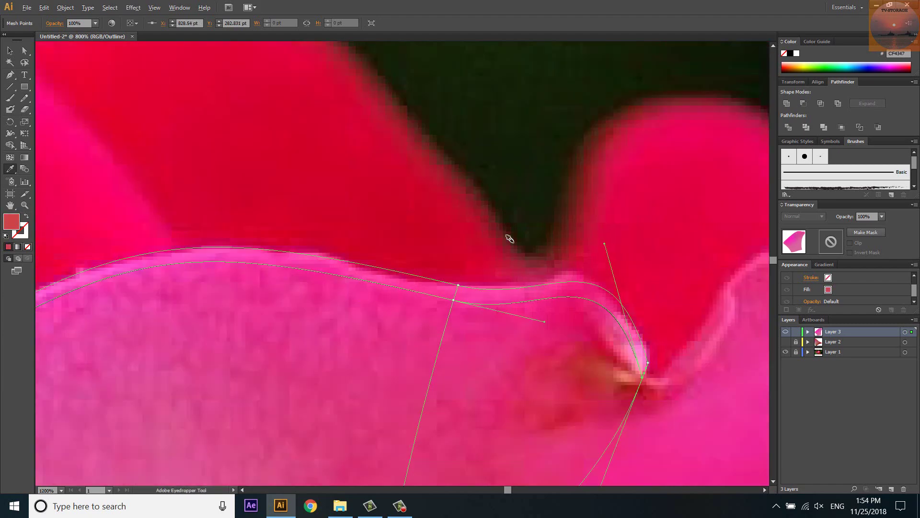
{"action": "scroll", "coordinate": [295, 334], "scroll_direction": "up", "scroll_amount": 2}
{"action": "scroll", "coordinate": [295, 334], "scroll_direction": "up", "scroll_amount": 3}
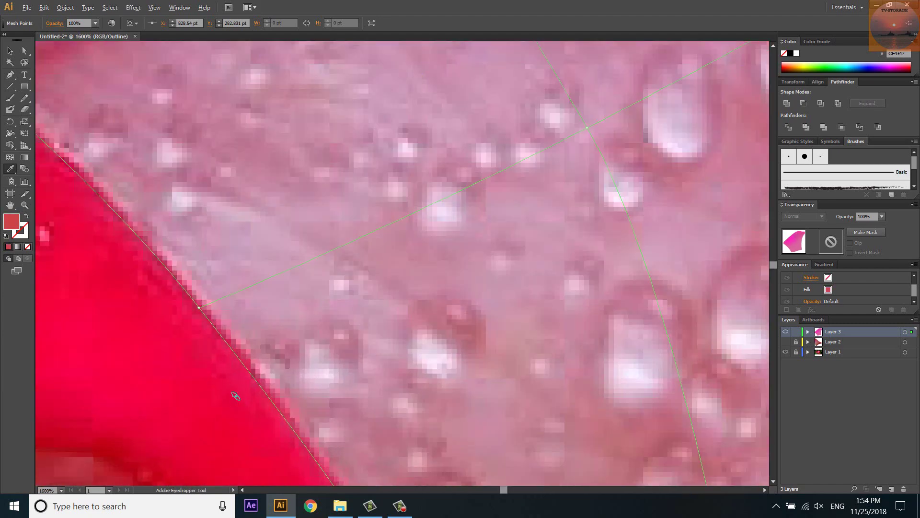
{"action": "left_click", "coordinate": [203, 305], "text": "ctrl"}
{"action": "left_click", "coordinate": [209, 297]}
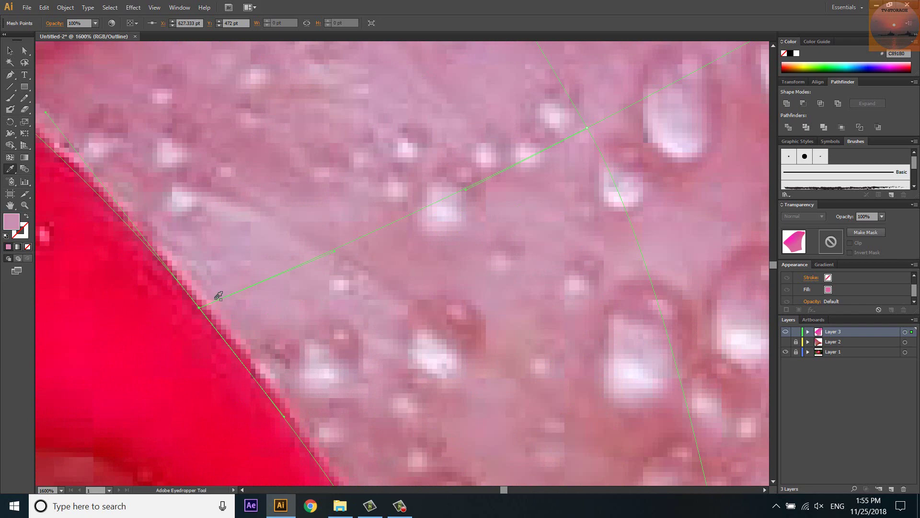
{"action": "scroll", "coordinate": [218, 296], "scroll_direction": "down", "scroll_amount": 2}
{"action": "scroll", "coordinate": [174, 380], "scroll_direction": "down", "scroll_amount": 1}
Give interior mesh points pale pink and colour the point near the right edge.
{"action": "left_click", "coordinate": [412, 228], "text": "ctrl"}
{"action": "left_click", "coordinate": [410, 244]}
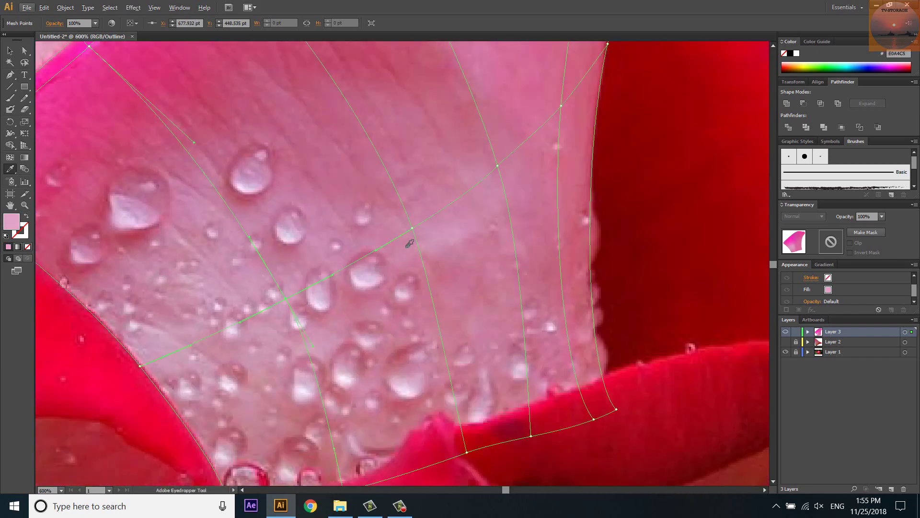
{"action": "left_click", "coordinate": [412, 228], "text": "ctrl"}
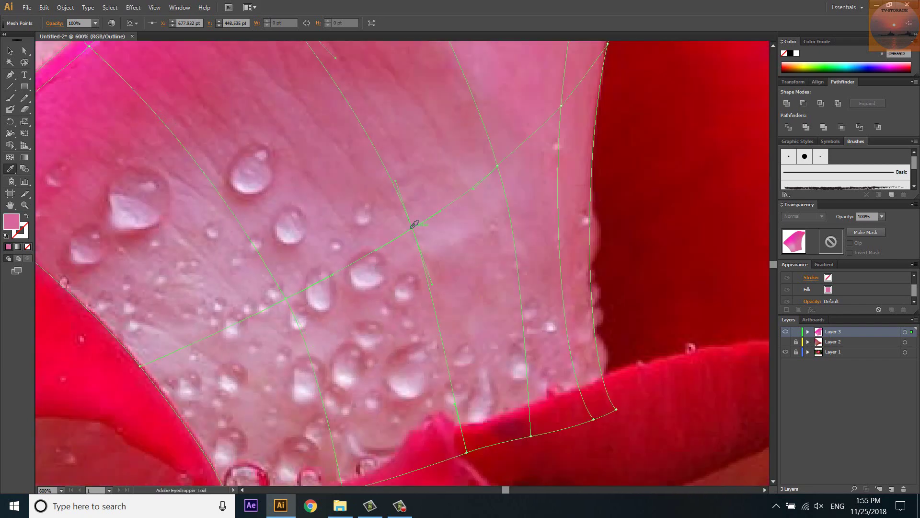
{"action": "left_click", "coordinate": [561, 106], "text": "ctrl"}
{"action": "left_click_drag", "start_coordinate": [565, 110], "coordinate": [509, 167]}
{"action": "left_click_drag", "start_coordinate": [537, 432], "coordinate": [571, 201]}
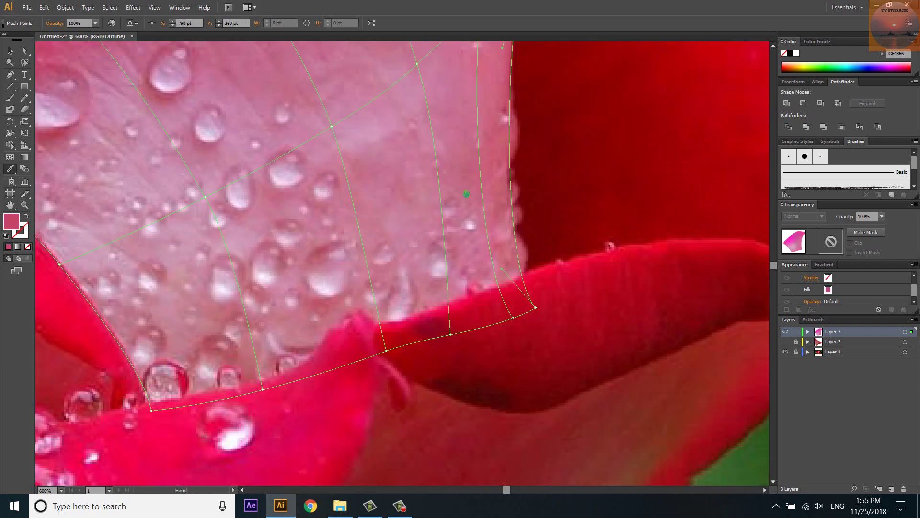
Sample photo colours onto two bottom-edge mesh points and add a mesh line at the bottom edge.
{"action": "left_click", "coordinate": [194, 355], "text": "ctrl"}
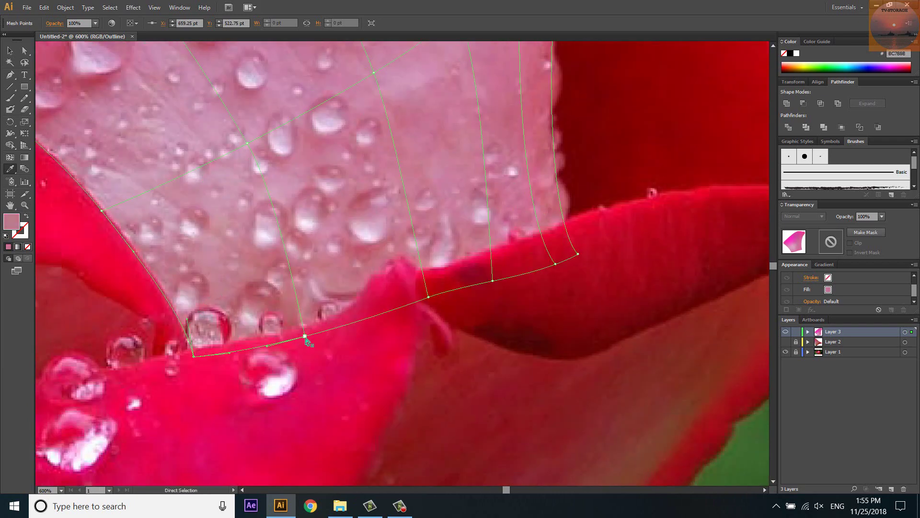
{"action": "left_click", "coordinate": [315, 311]}
{"action": "left_click", "coordinate": [428, 297], "text": "ctrl"}
{"action": "left_click", "coordinate": [426, 251]}
{"action": "left_click", "coordinate": [493, 282]}
{"action": "scroll", "coordinate": [533, 316], "scroll_direction": "down", "scroll_amount": 2}
{"action": "scroll", "coordinate": [532, 316], "scroll_direction": "down", "scroll_amount": 2}
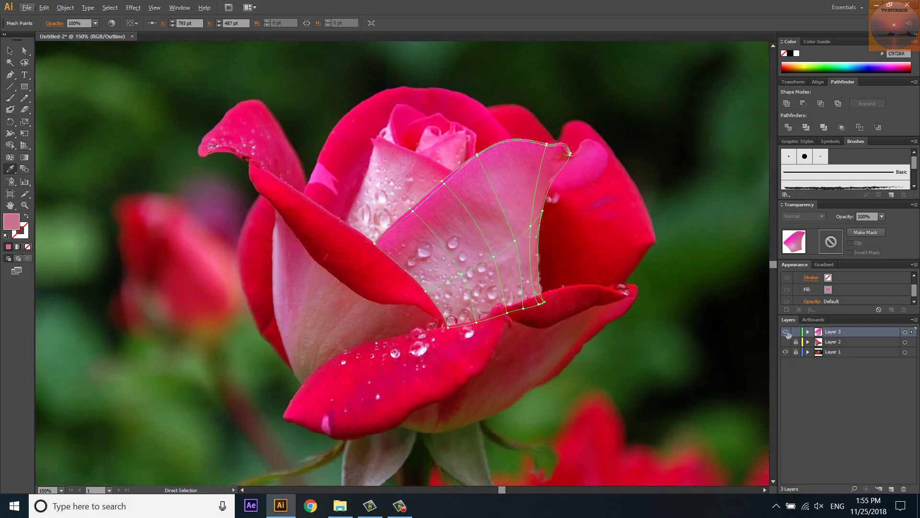
Put Layer 3 in outline view and give a petal-edge mesh point a bright pink sampled from the photo.
{"action": "left_click", "coordinate": [786, 331], "text": "ctrl"}
{"action": "scroll", "coordinate": [499, 170], "scroll_direction": "up", "scroll_amount": 2}
{"action": "scroll", "coordinate": [415, 187], "scroll_direction": "up", "scroll_amount": 1}
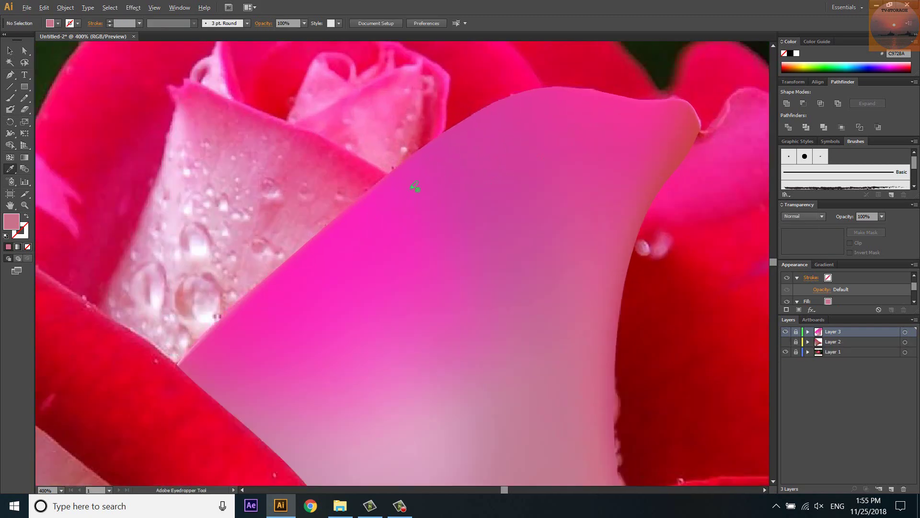
{"action": "scroll", "coordinate": [261, 219], "scroll_direction": "right", "scroll_amount": 1}
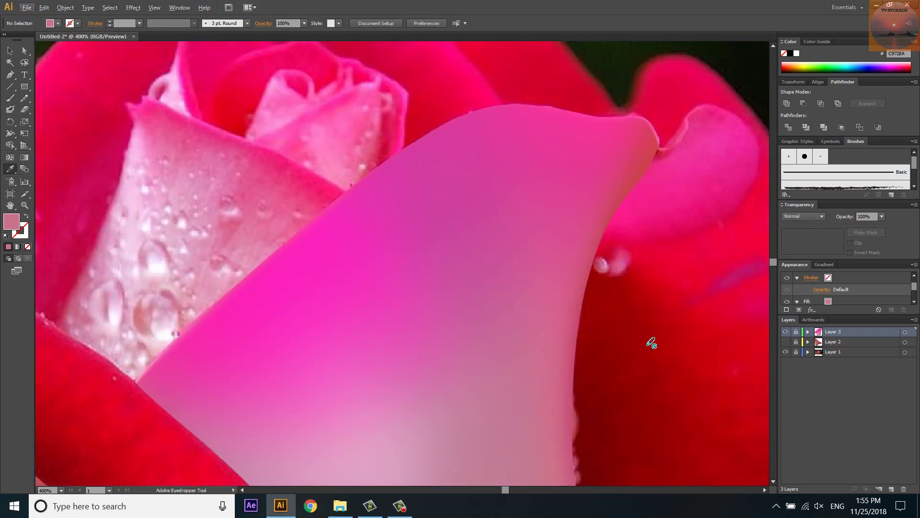
{"action": "scroll", "coordinate": [650, 342], "scroll_direction": "down", "scroll_amount": 3}
{"action": "scroll", "coordinate": [357, 214], "scroll_direction": "up", "scroll_amount": 2}
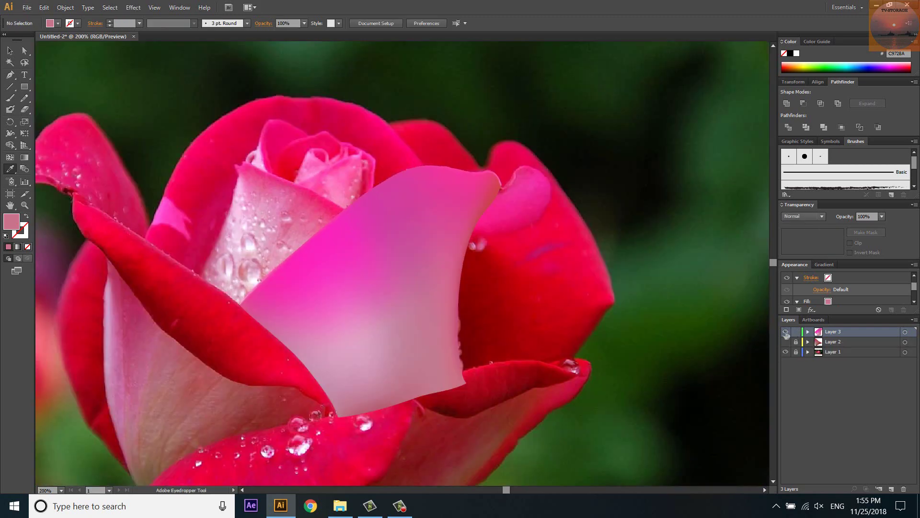
{"action": "left_click", "coordinate": [786, 331], "text": "ctrl"}
{"action": "scroll", "coordinate": [302, 302], "scroll_direction": "up", "scroll_amount": 1}
{"action": "scroll", "coordinate": [229, 281], "scroll_direction": "up", "scroll_amount": 1}
{"action": "scroll", "coordinate": [262, 297], "scroll_direction": "up", "scroll_amount": 1}
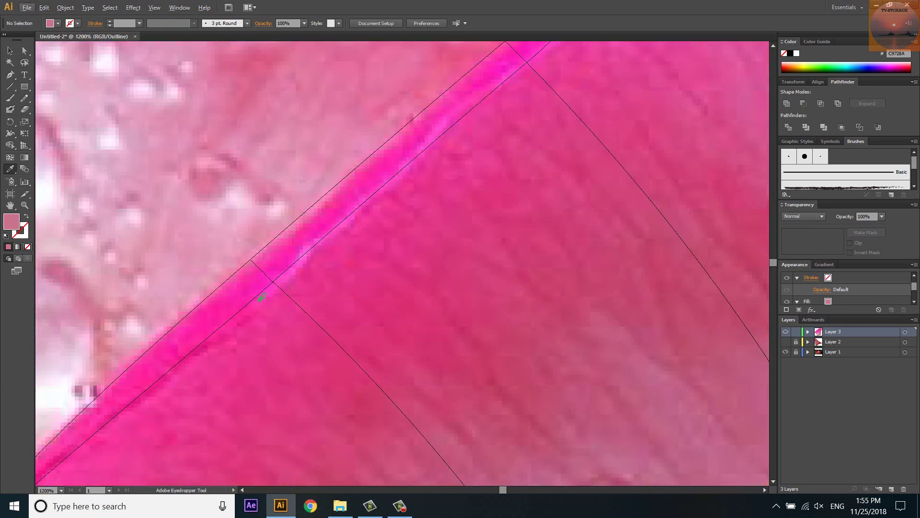
{"action": "left_click", "coordinate": [277, 283], "text": "ctrl"}
{"action": "left_click", "coordinate": [283, 281]}
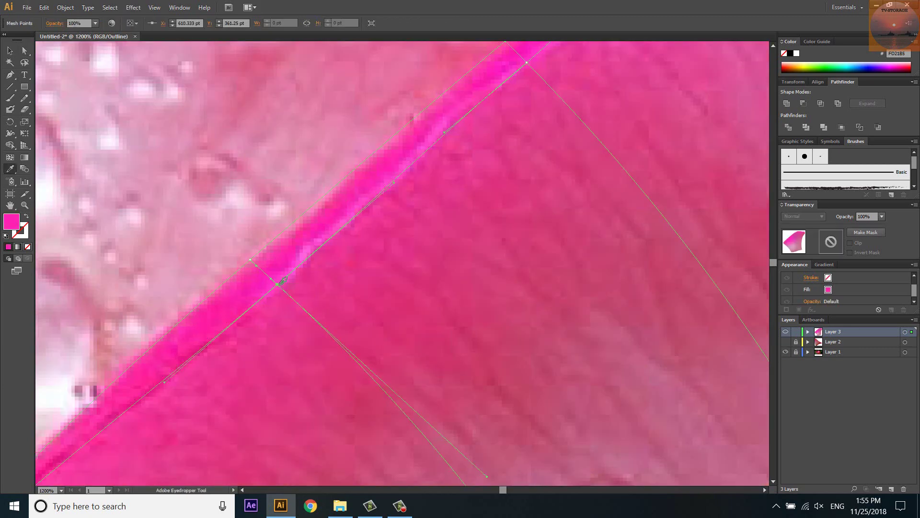
{"action": "scroll", "coordinate": [283, 280], "scroll_direction": "down", "scroll_amount": 2}
{"action": "left_click", "coordinate": [786, 332], "text": "ctrl"}
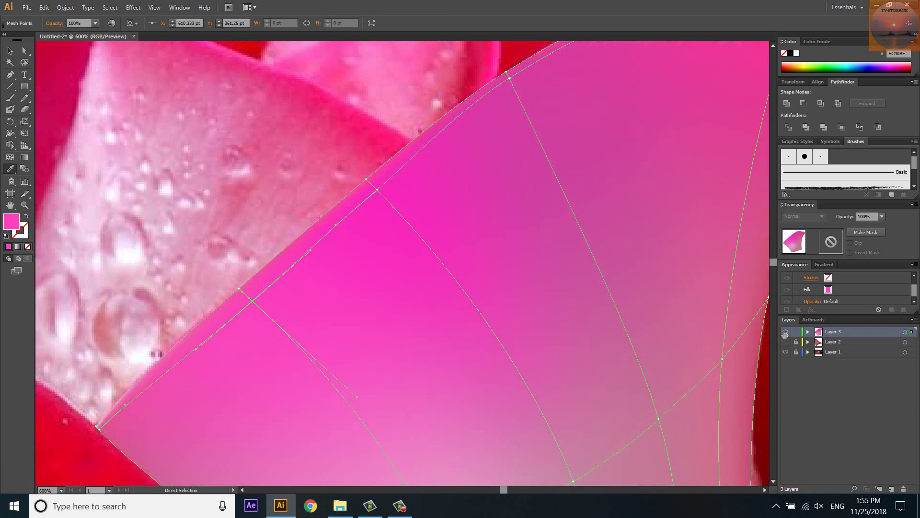
{"action": "left_click", "coordinate": [786, 332], "text": "ctrl"}
Nudge two mesh points onto the petal edge and sample hot and lighter pinks for edge points.
{"action": "key", "text": "u"}
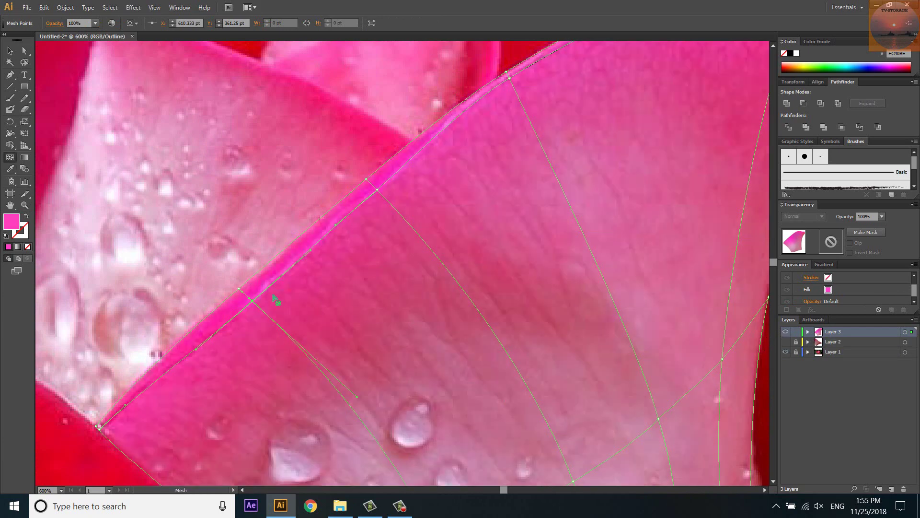
{"action": "left_click_drag", "start_coordinate": [250, 298], "coordinate": [244, 293]}
{"action": "key", "text": "i"}
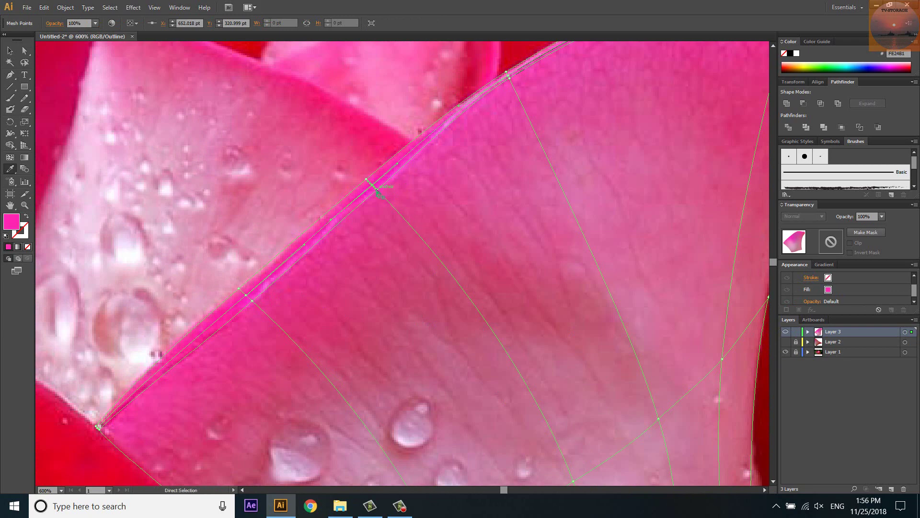
{"action": "left_click_drag", "start_coordinate": [376, 189], "coordinate": [382, 190]}
{"action": "scroll", "coordinate": [394, 184], "scroll_direction": "down", "scroll_amount": 2}
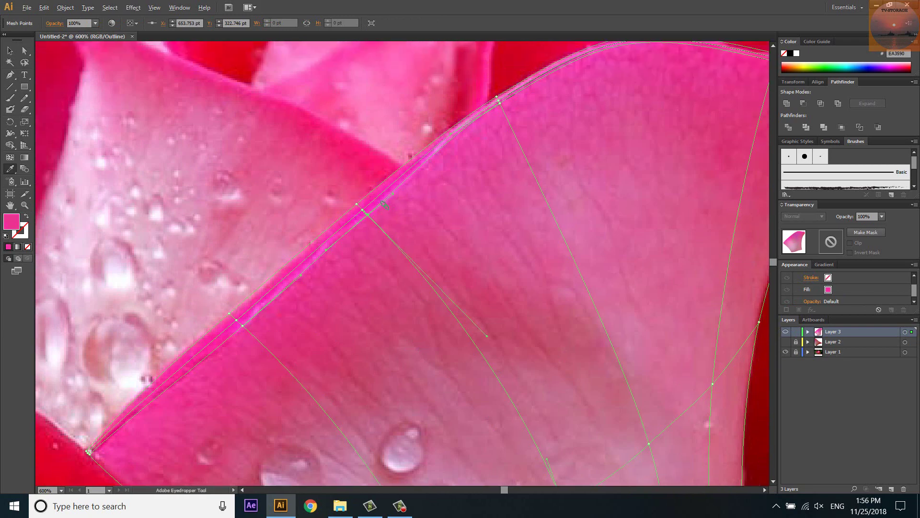
{"action": "scroll", "coordinate": [331, 236], "scroll_direction": "up", "scroll_amount": 5}
{"action": "left_click", "coordinate": [337, 232]}
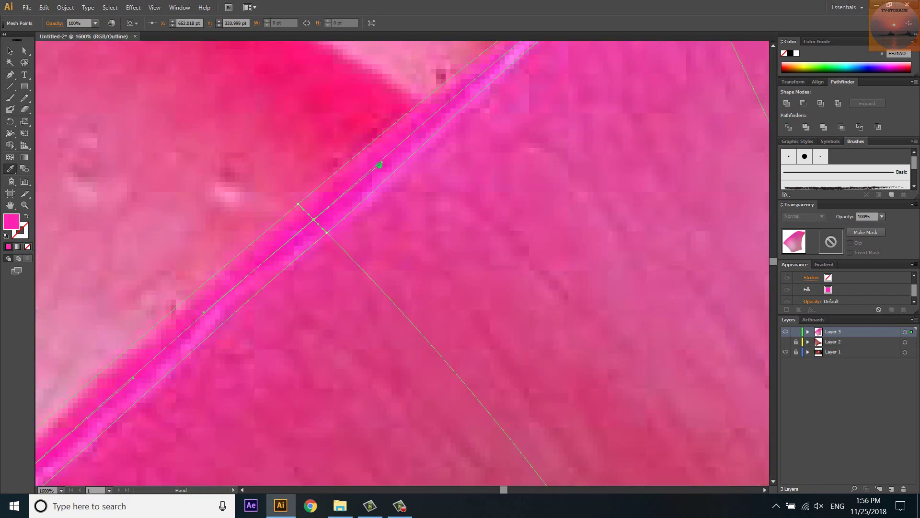
{"action": "left_click_drag", "start_coordinate": [375, 164], "coordinate": [325, 253]}
{"action": "left_click", "coordinate": [384, 228]}
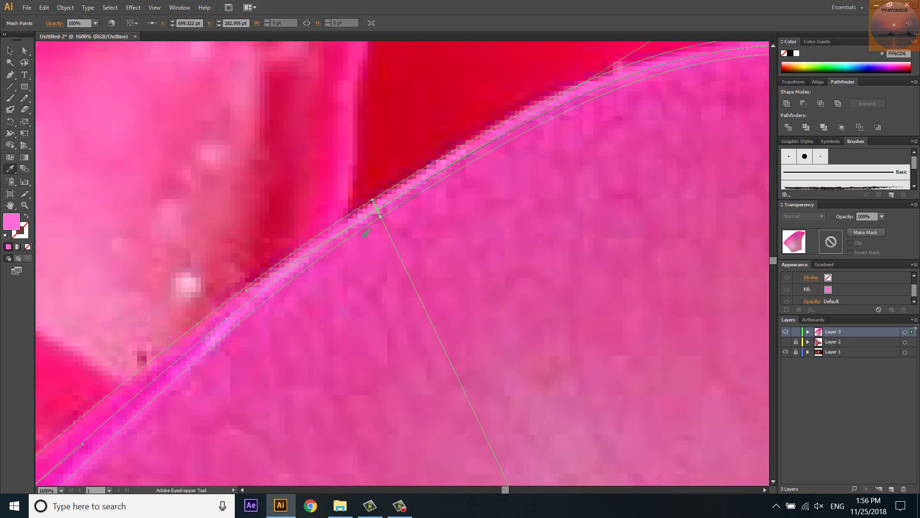
{"action": "scroll", "coordinate": [203, 276], "scroll_direction": "down", "scroll_amount": 2}
{"action": "left_click_drag", "start_coordinate": [679, 181], "coordinate": [352, 186]}
{"action": "left_click", "coordinate": [740, 301]}
Preview the shaded petal and toggle its layer on and off to compare against the photo.
{"action": "key", "text": "ctrl+y"}
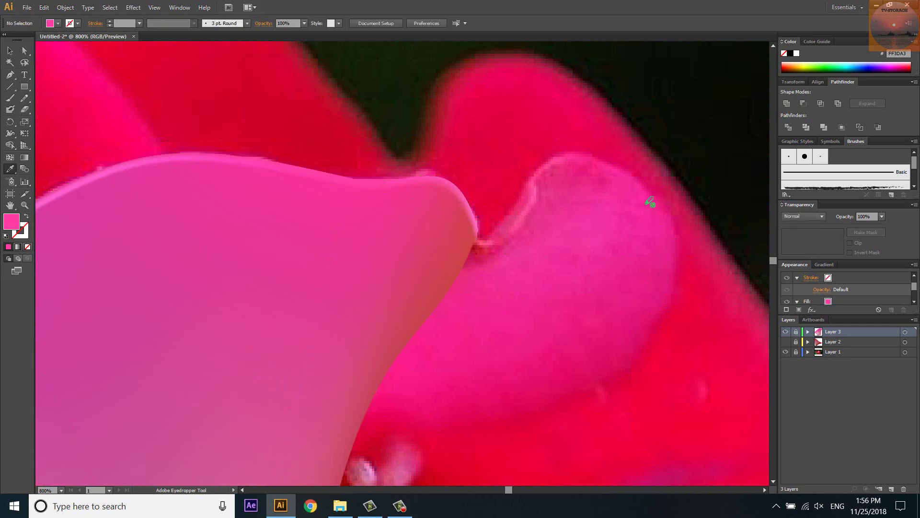
{"action": "scroll", "coordinate": [650, 199], "scroll_direction": "down", "scroll_amount": 3}
{"action": "scroll", "coordinate": [214, 344], "scroll_direction": "up", "scroll_amount": 1}
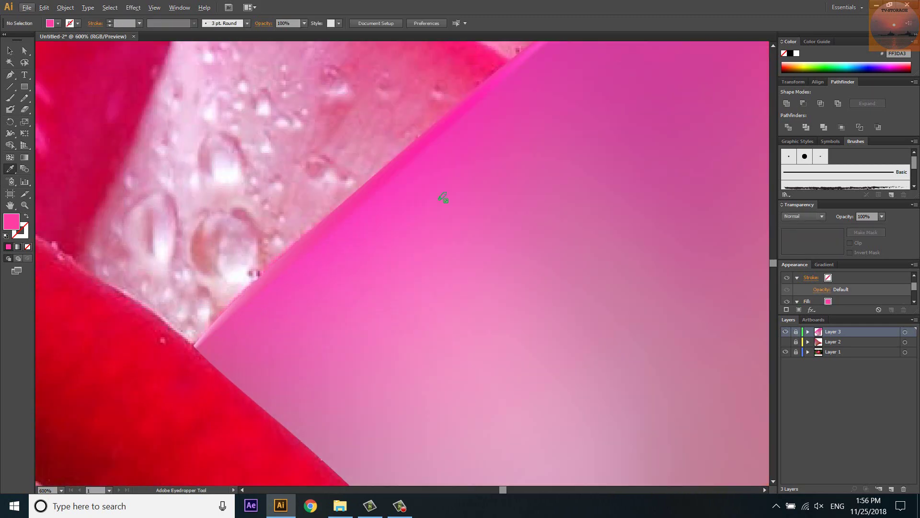
{"action": "scroll", "coordinate": [499, 282], "scroll_direction": "down", "scroll_amount": 1}
{"action": "scroll", "coordinate": [499, 281], "scroll_direction": "down", "scroll_amount": 2}
{"action": "scroll", "coordinate": [701, 329], "scroll_direction": "up", "scroll_amount": 1}
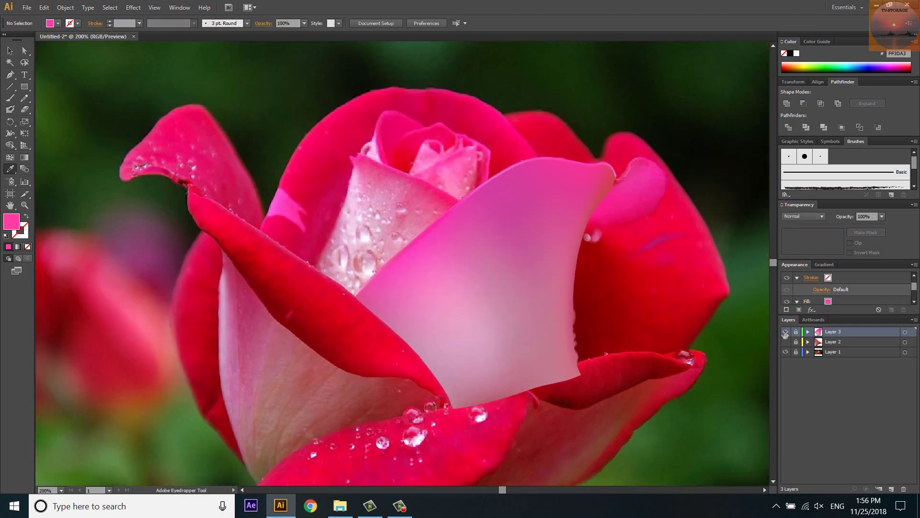
{"action": "left_click", "coordinate": [786, 332]}
{"action": "left_click", "coordinate": [786, 332]}
{"action": "left_click", "coordinate": [785, 332]}
{"action": "scroll", "coordinate": [304, 286], "scroll_direction": "up", "scroll_amount": 3}
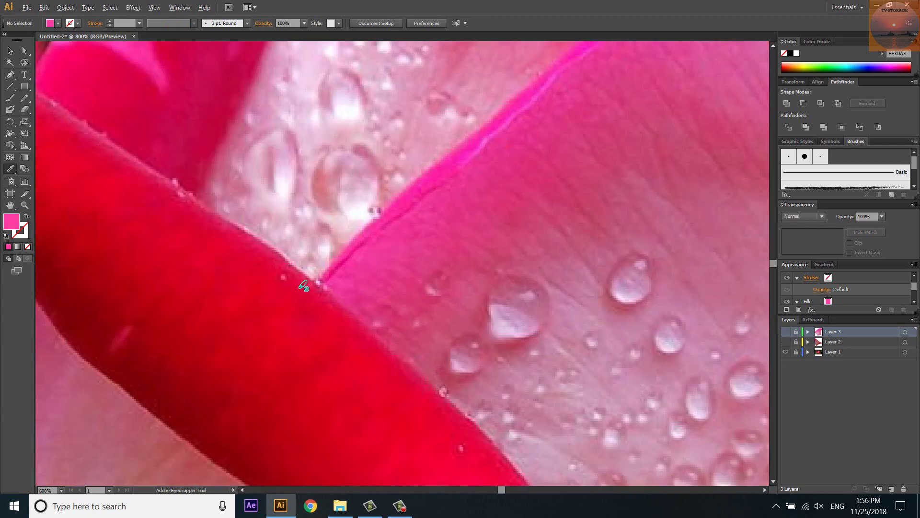
{"action": "scroll", "coordinate": [304, 286], "scroll_direction": "up", "scroll_amount": 1}
{"action": "left_click", "coordinate": [785, 332]}
{"action": "key", "text": "ctrl+y"}
{"action": "scroll", "coordinate": [335, 283], "scroll_direction": "up", "scroll_amount": 3}
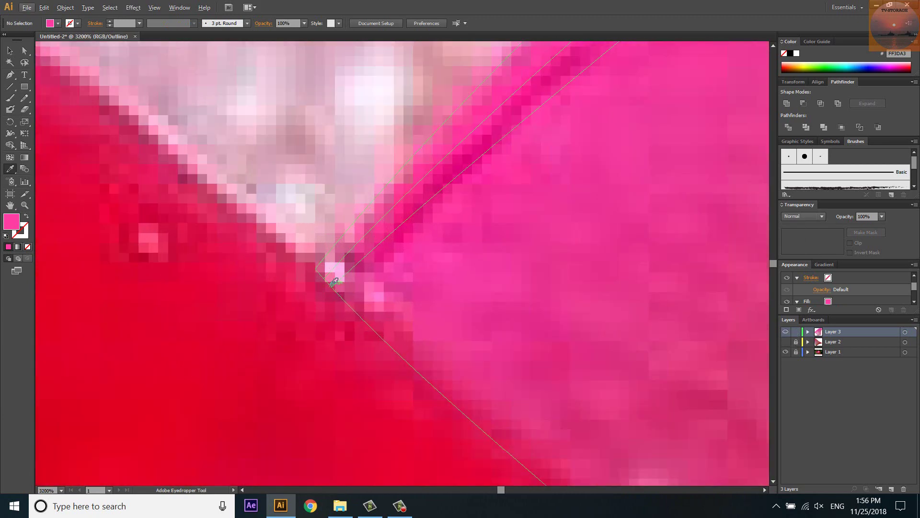
Give a petal-junction mesh point a lighter pink sampled from the photo.
{"action": "left_click", "coordinate": [335, 286], "text": "ctrl"}
{"action": "left_click", "coordinate": [335, 281]}
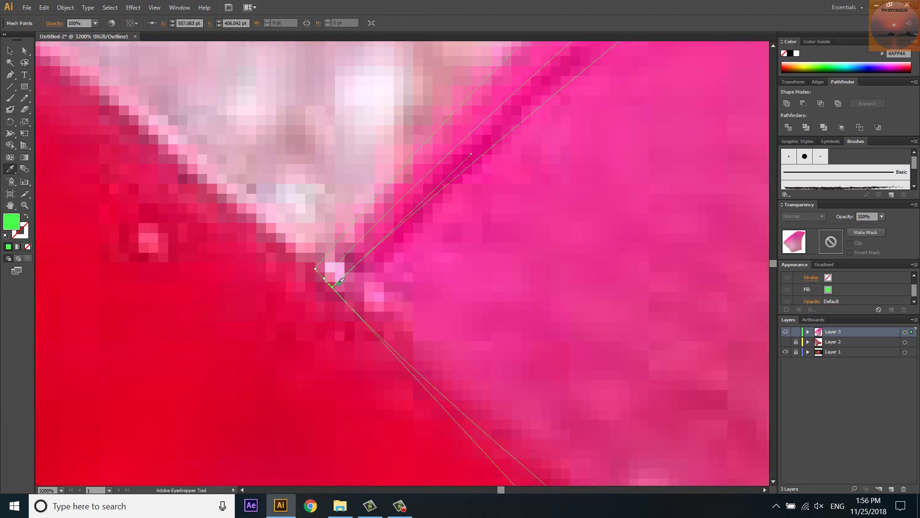
{"action": "left_click", "coordinate": [335, 267]}
{"action": "scroll", "coordinate": [335, 260], "scroll_direction": "up", "scroll_amount": 2}
{"action": "scroll", "coordinate": [335, 260], "scroll_direction": "right", "scroll_amount": 2}
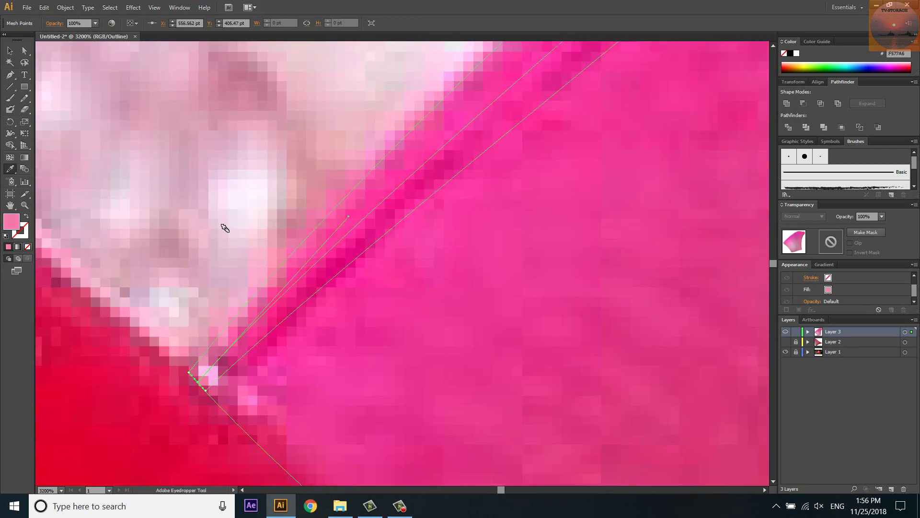
{"action": "scroll", "coordinate": [225, 228], "scroll_direction": "down", "scroll_amount": 3}
{"action": "scroll", "coordinate": [206, 240], "scroll_direction": "down", "scroll_amount": 3}
Nudge the junction mesh point down onto the petal edge with Direct Selection.
{"action": "key", "text": "u"}
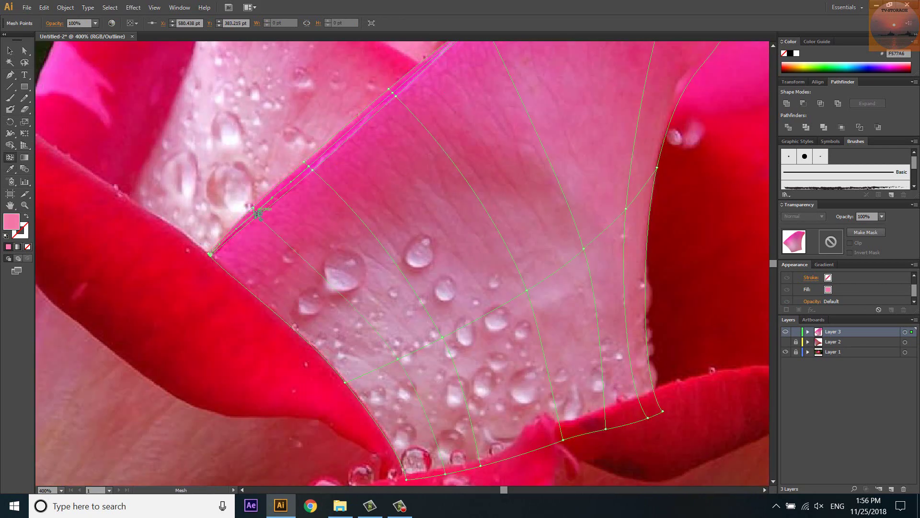
{"action": "scroll", "coordinate": [242, 197], "scroll_direction": "up", "scroll_amount": 6}
{"action": "key", "text": "a"}
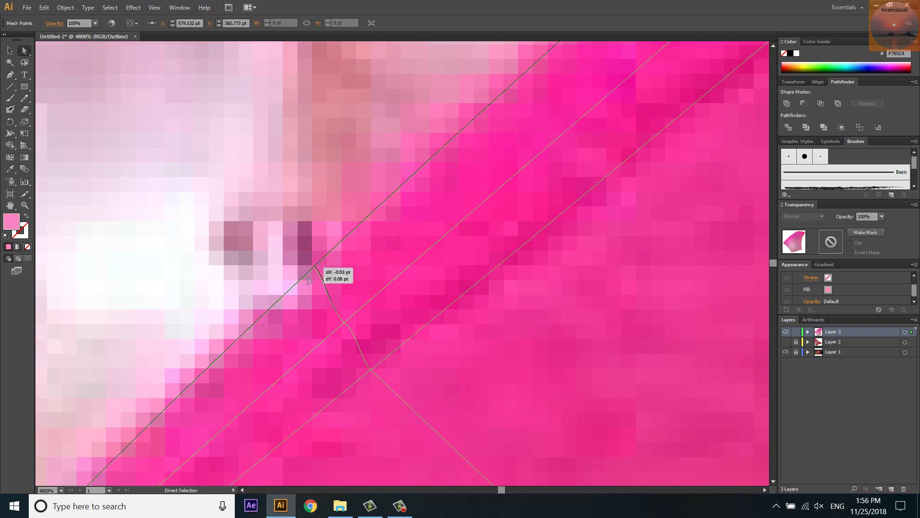
{"action": "left_click", "coordinate": [342, 320]}
{"action": "left_click_drag", "start_coordinate": [344, 323], "coordinate": [348, 330]}
{"action": "scroll", "coordinate": [342, 326], "scroll_direction": "down", "scroll_amount": 1}
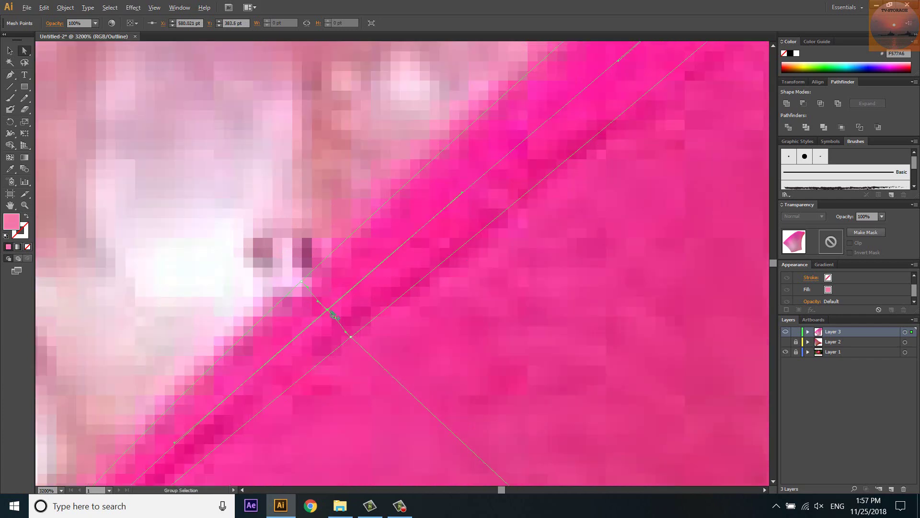
Sample a new pink onto the neighbouring edge point, then preview and lock the petal layer.
{"action": "key", "text": "i"}
{"action": "left_click", "coordinate": [308, 281], "text": "ctrl"}
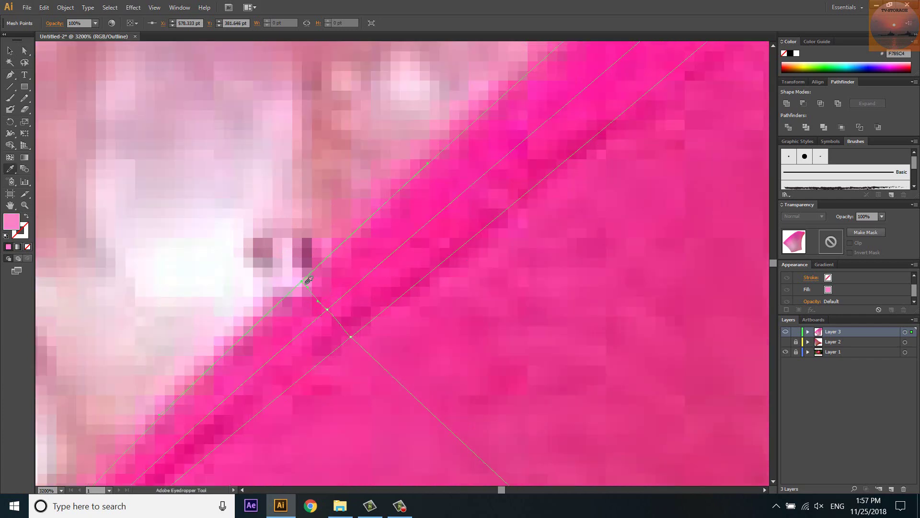
{"action": "left_click", "coordinate": [351, 338], "text": "ctrl"}
{"action": "scroll", "coordinate": [249, 247], "scroll_direction": "down", "scroll_amount": 7}
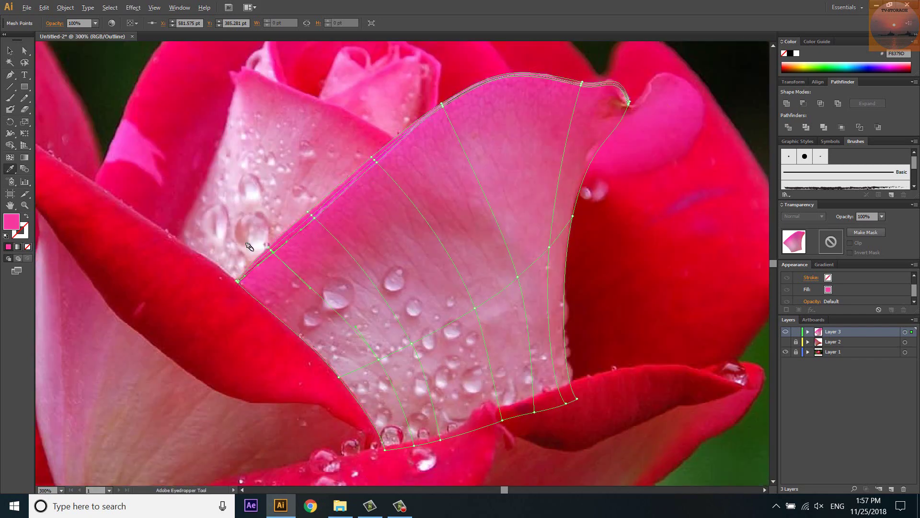
{"action": "key", "text": "ctrl+y"}
{"action": "left_click", "coordinate": [796, 332]}
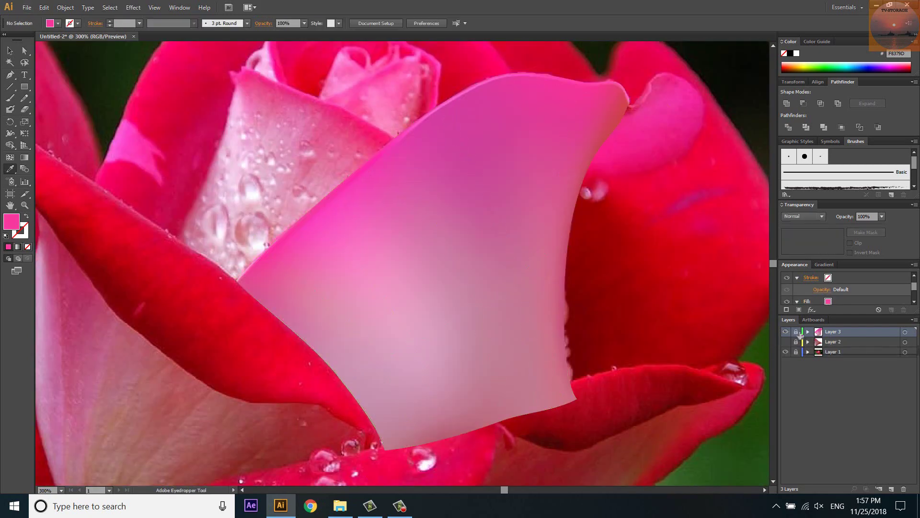
{"action": "scroll", "coordinate": [336, 280], "scroll_direction": "down", "scroll_amount": 2}
{"action": "scroll", "coordinate": [339, 277], "scroll_direction": "down", "scroll_amount": 2}
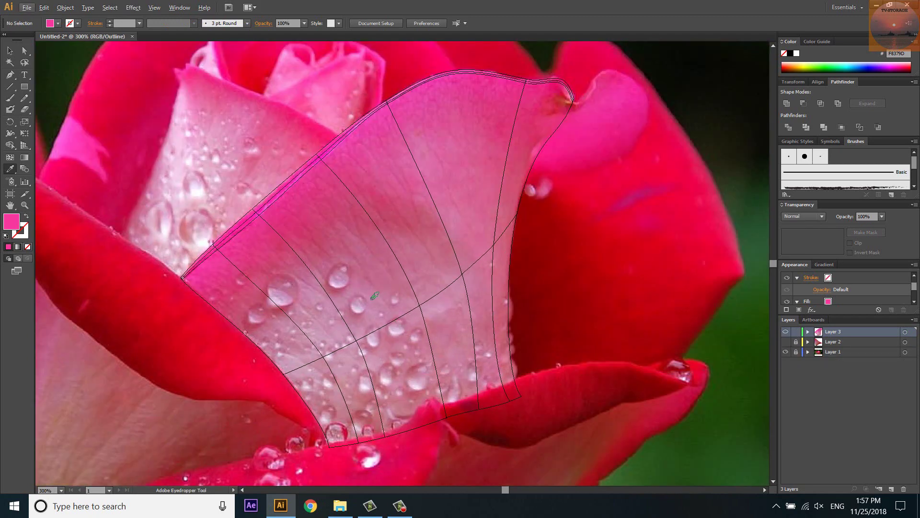
Drag grid points along the lower-left edge and toward the curled tip so mesh lines follow the petal's curves.
{"action": "key", "text": "u"}
{"action": "left_click", "coordinate": [240, 269]}
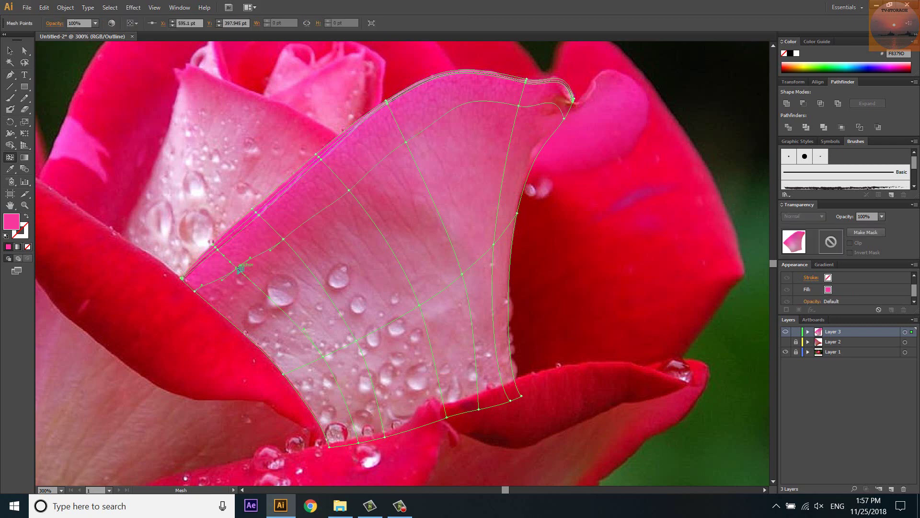
{"action": "scroll", "coordinate": [215, 298], "scroll_direction": "up", "scroll_amount": 3}
{"action": "key", "text": "a"}
{"action": "left_click_drag", "start_coordinate": [173, 277], "coordinate": [202, 302]}
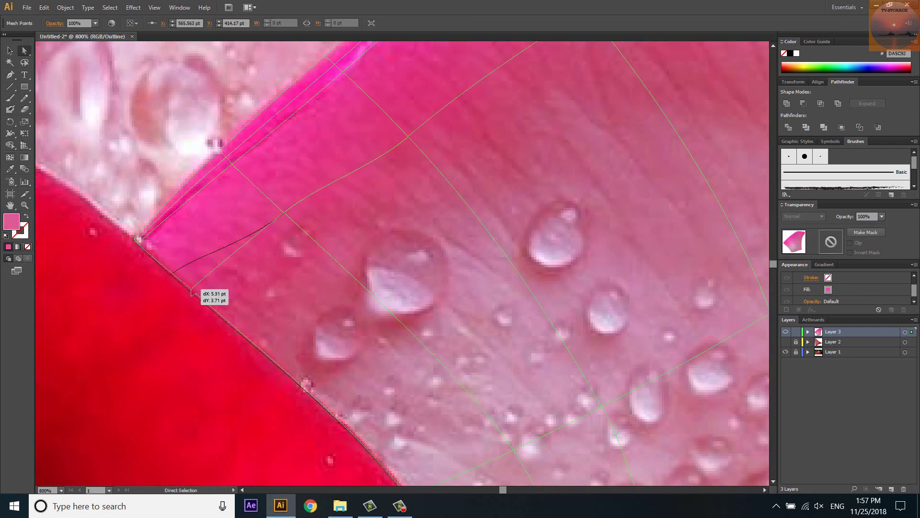
{"action": "left_click_drag", "start_coordinate": [284, 213], "coordinate": [298, 221]}
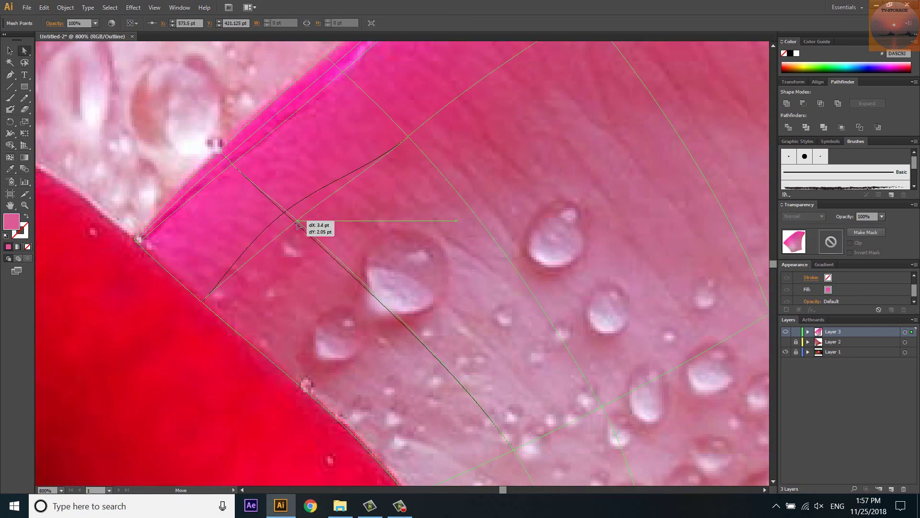
{"action": "scroll", "coordinate": [349, 182], "scroll_direction": "down", "scroll_amount": 2}
{"action": "left_click_drag", "start_coordinate": [400, 116], "coordinate": [420, 121]}
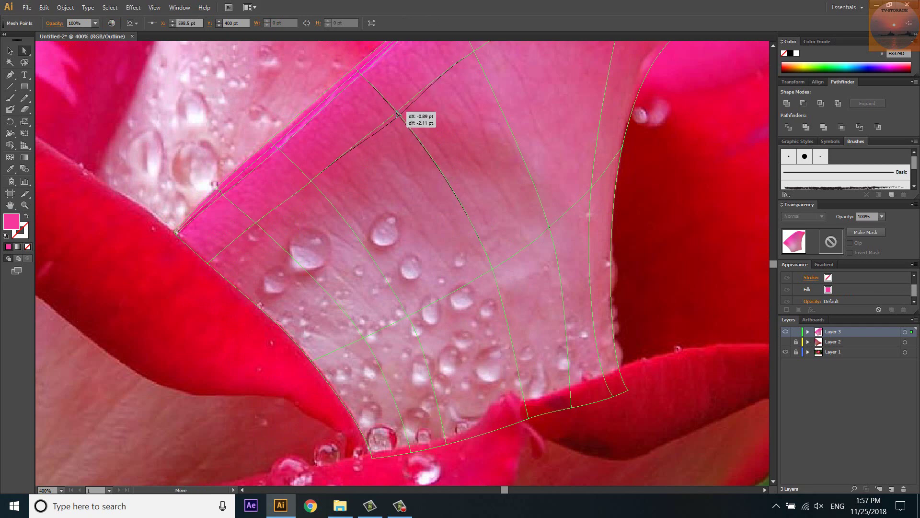
{"action": "scroll", "coordinate": [363, 140], "scroll_direction": "down", "scroll_amount": 3}
{"action": "scroll", "coordinate": [363, 140], "scroll_direction": "up", "scroll_amount": 2}
{"action": "mouse_move", "coordinate": [362, 139]}
{"action": "left_mouse_down"}
{"action": "mouse_move", "coordinate": [419, 94]}
{"action": "mouse_move", "coordinate": [466, 104]}
{"action": "left_mouse_up"}
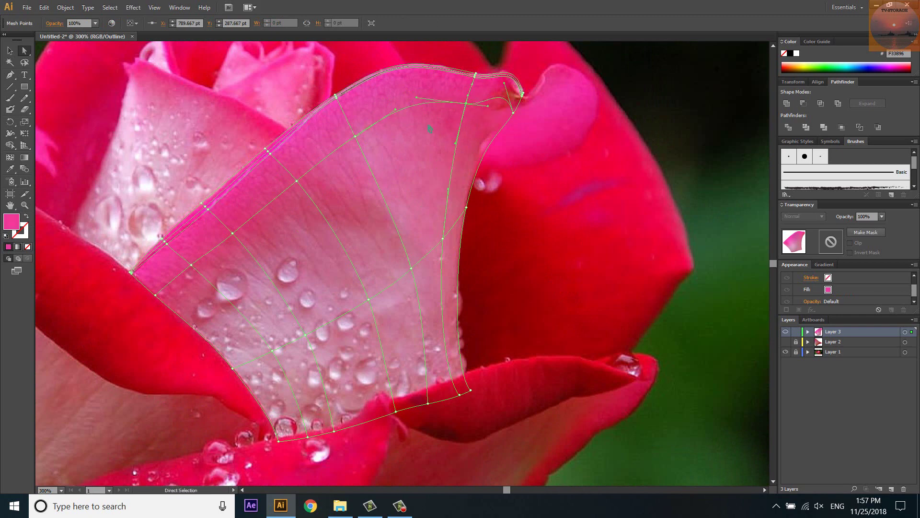
Sample deep and darker pinks for edge points and brighter pinks for points near the curled tip.
{"action": "key", "text": "i"}
{"action": "left_click", "coordinate": [156, 294]}
{"action": "scroll", "coordinate": [155, 295], "scroll_direction": "up", "scroll_amount": 5}
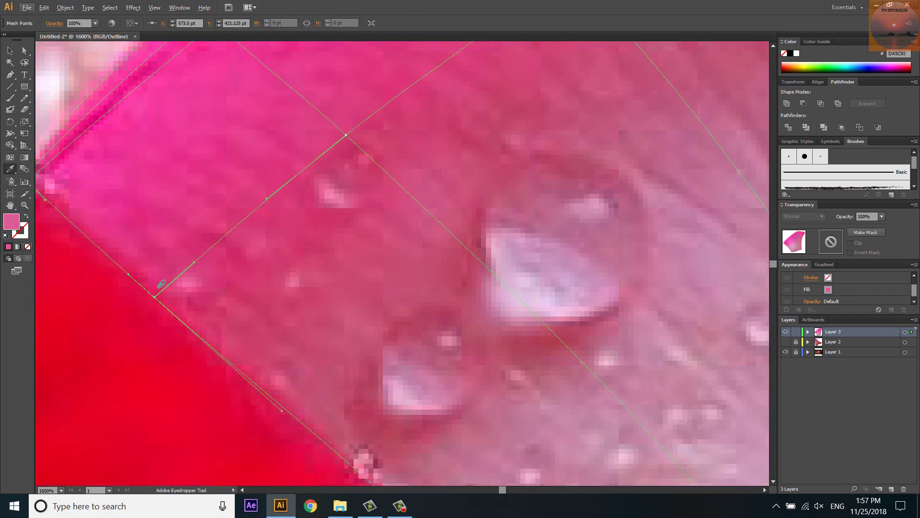
{"action": "left_click", "coordinate": [349, 137]}
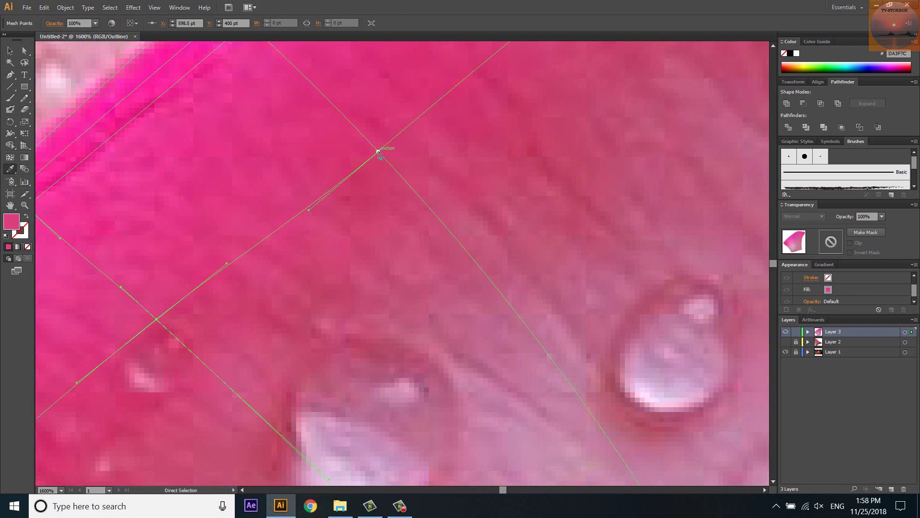
{"action": "left_click_drag", "start_coordinate": [123, 376], "coordinate": [226, 347]}
{"action": "left_click_drag", "start_coordinate": [449, 106], "coordinate": [267, 308]}
{"action": "left_click", "coordinate": [416, 137]}
{"action": "left_click", "coordinate": [415, 247]}
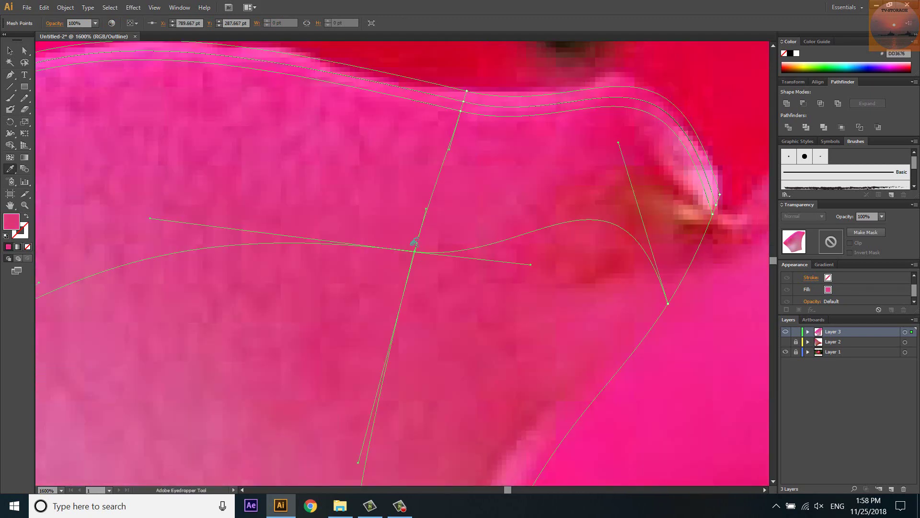
{"action": "left_click", "coordinate": [668, 303]}
{"action": "key", "text": "ctrl+0"}
{"action": "key", "text": "i"}
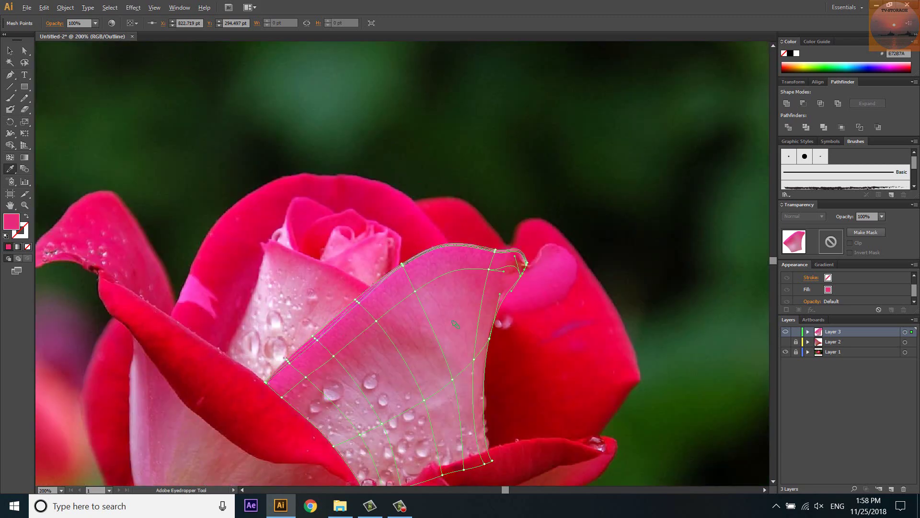
Toggle the petal layer's visibility to compare with the photo, then return it to outline view.
{"action": "scroll", "coordinate": [427, 363], "scroll_direction": "up", "scroll_amount": 2}
{"action": "left_click", "coordinate": [786, 331], "text": "ctrl"}
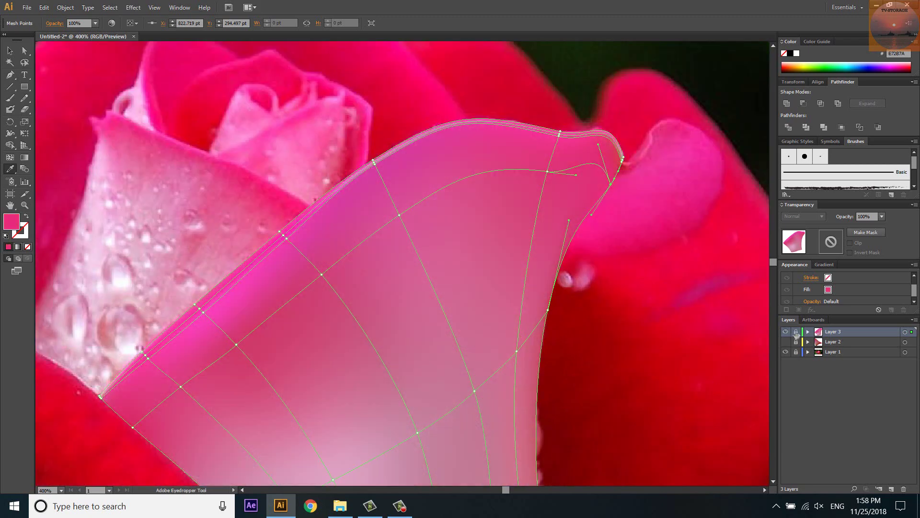
{"action": "left_click", "coordinate": [786, 332]}
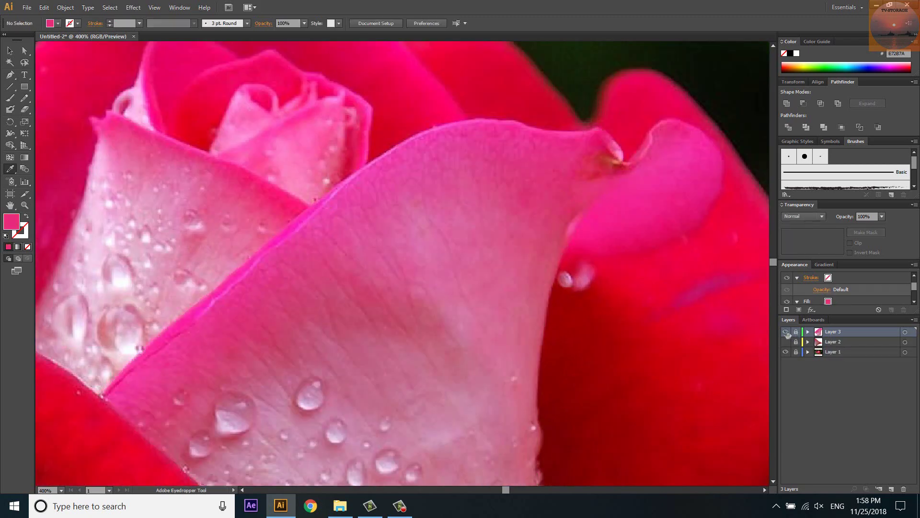
{"action": "left_click", "coordinate": [786, 332]}
{"action": "left_click", "coordinate": [786, 331]}
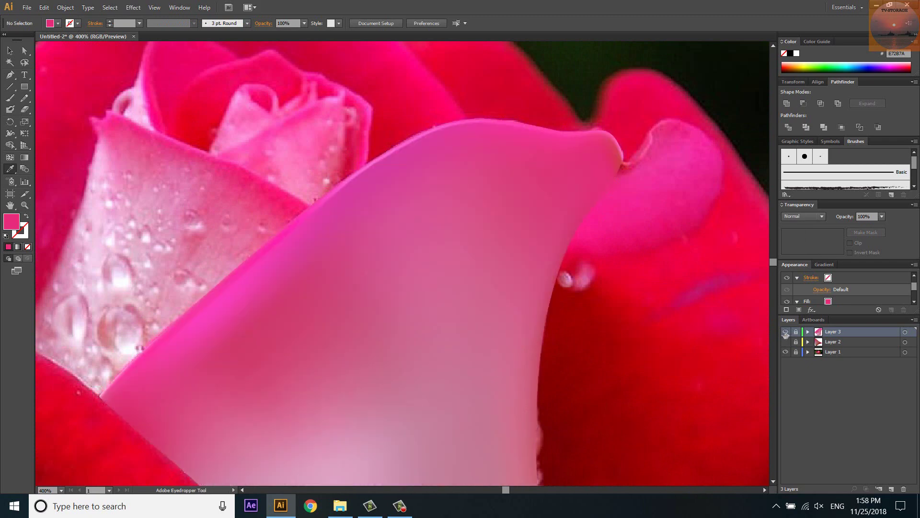
{"action": "left_click", "coordinate": [796, 332]}
{"action": "left_click", "coordinate": [787, 332], "text": "ctrl"}
Recolour the curled tip's mesh points with darker and lighter pinks sampled from the photo.
{"action": "left_click", "coordinate": [549, 162]}
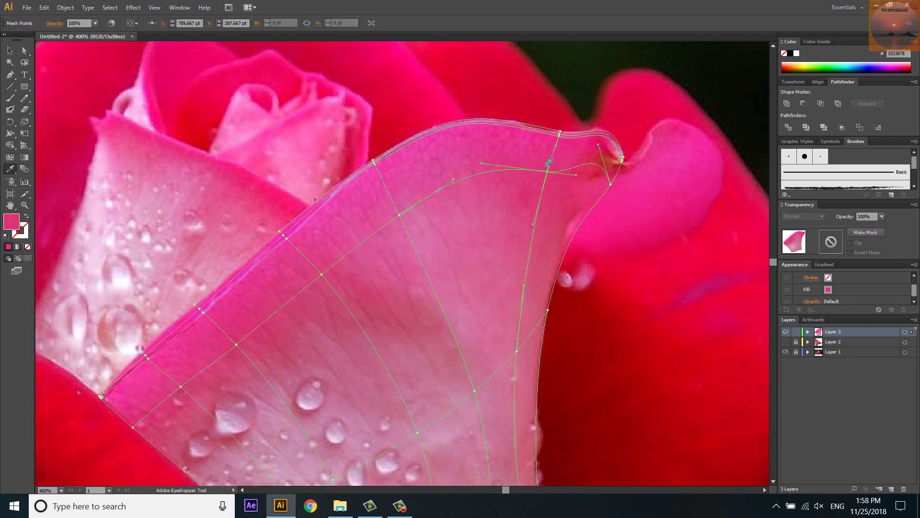
{"action": "key", "text": "u"}
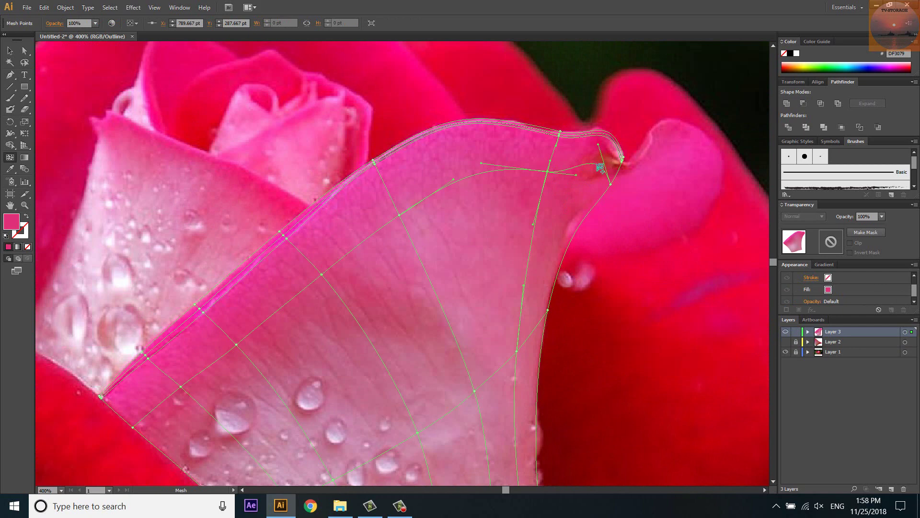
{"action": "scroll", "coordinate": [603, 170], "scroll_direction": "up", "scroll_amount": 2, "text": "alt"}
{"action": "scroll", "coordinate": [568, 189], "scroll_direction": "up", "scroll_amount": 2, "text": "alt"}
{"action": "key", "text": "i"}
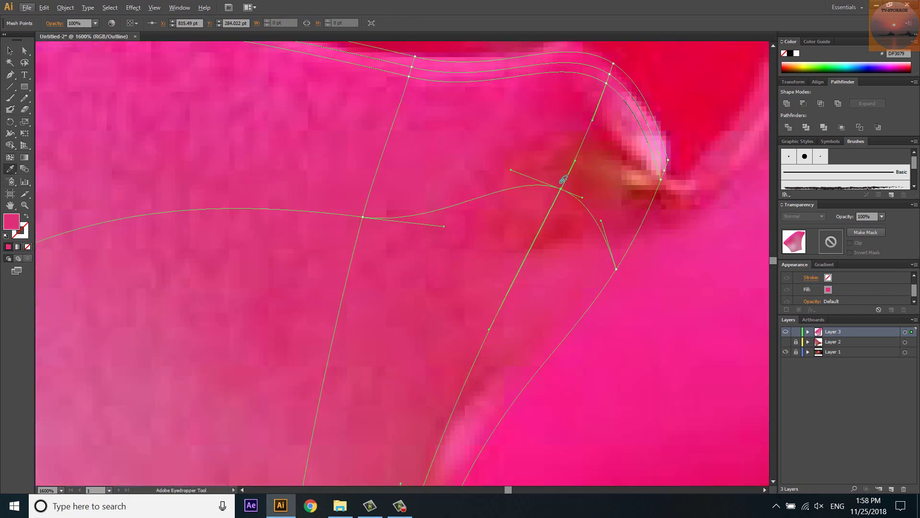
{"action": "left_click", "coordinate": [582, 144]}
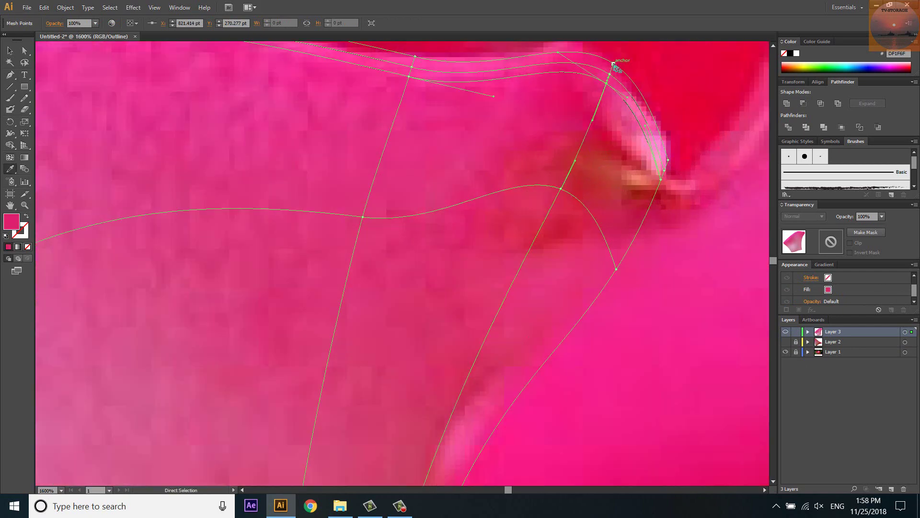
{"action": "left_click", "coordinate": [611, 72]}
{"action": "left_click", "coordinate": [613, 81]}
{"action": "left_click", "coordinate": [787, 332], "text": "ctrl"}
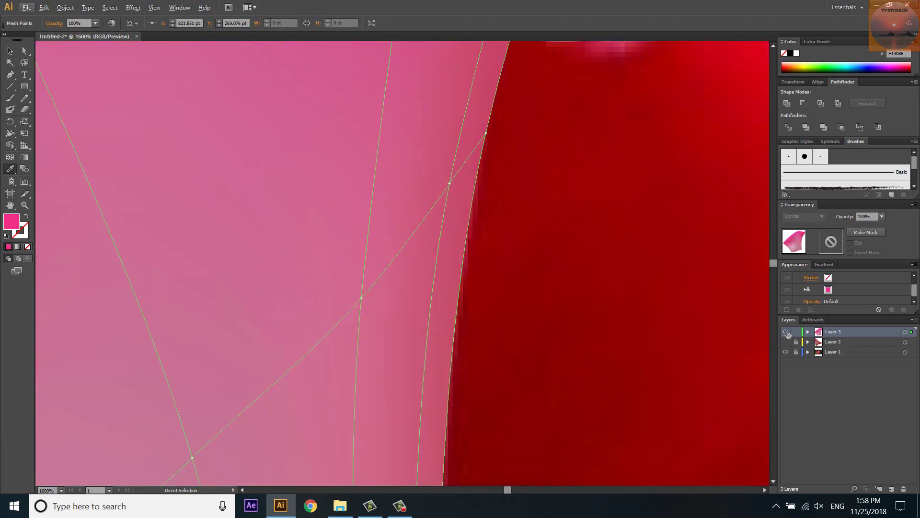
Recolour two petal-edge mesh points from the photo, one with a darker red sample.
{"action": "key", "text": "ctrl+y"}
{"action": "left_click", "coordinate": [449, 183]}
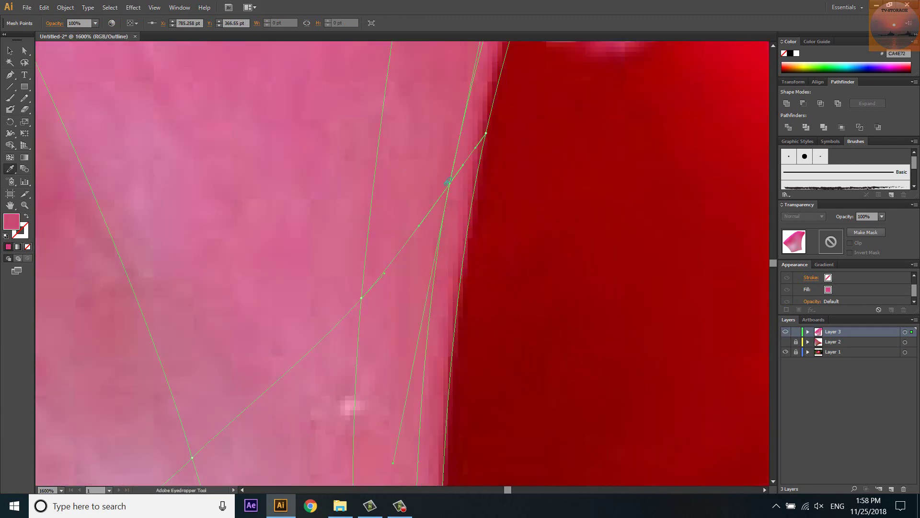
{"action": "left_click", "coordinate": [486, 133], "text": "ctrl"}
{"action": "left_click", "coordinate": [479, 135]}
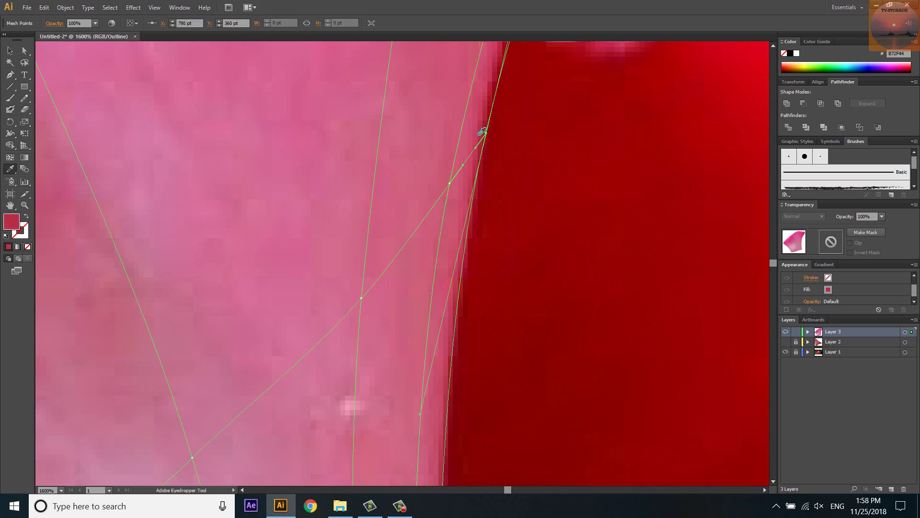
{"action": "scroll", "coordinate": [417, 230], "scroll_direction": "up", "scroll_amount": 3}
{"action": "scroll", "coordinate": [420, 253], "scroll_direction": "up", "scroll_amount": 2}
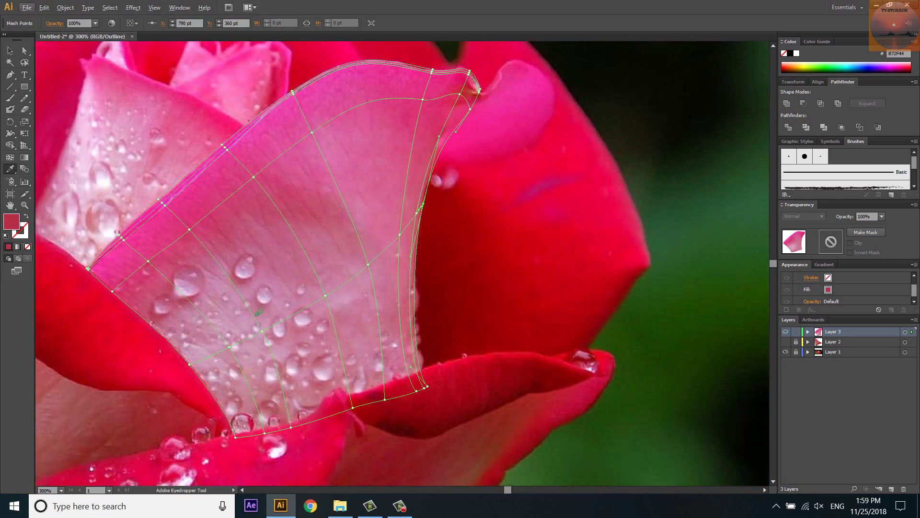
Add a mesh line across the lower petal, straighten its edge segment and sample deeper pinks for it.
{"action": "key", "text": "u"}
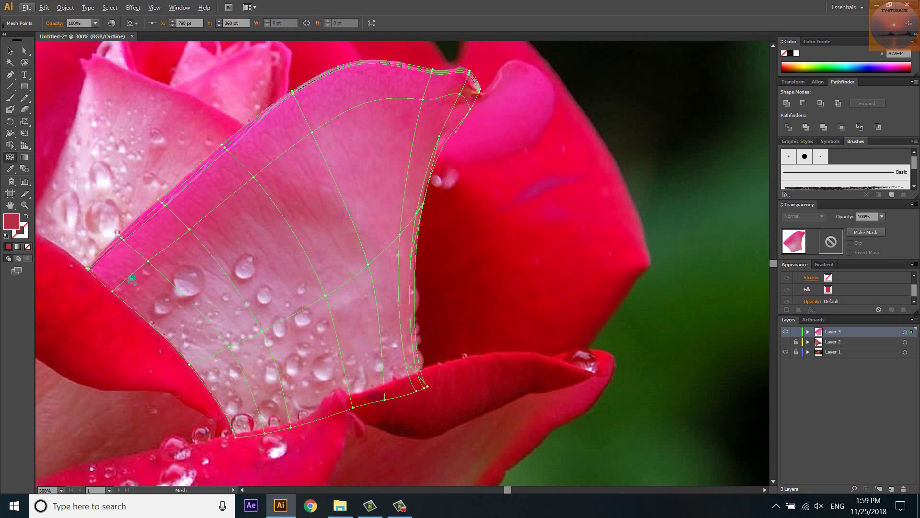
{"action": "left_click", "coordinate": [132, 278]}
{"action": "scroll", "coordinate": [80, 249], "scroll_direction": "up", "scroll_amount": 7}
{"action": "key", "text": "a"}
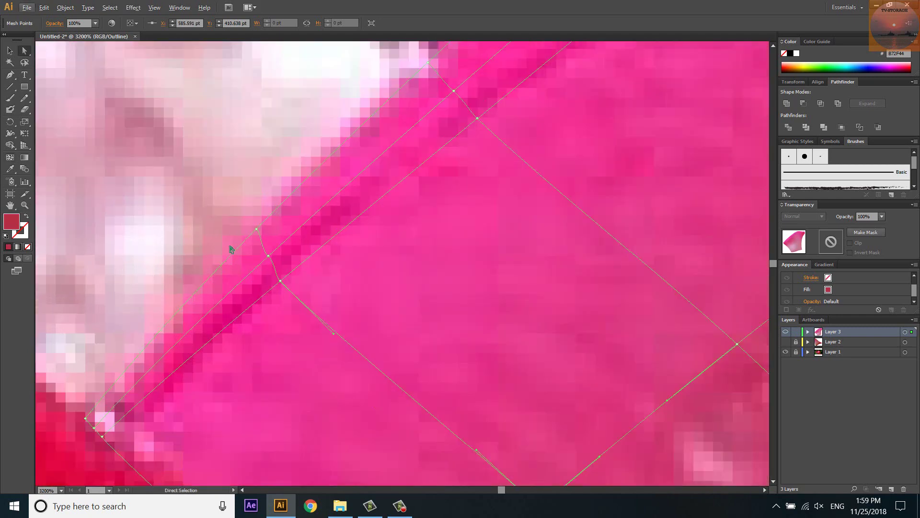
{"action": "left_click_drag", "start_coordinate": [255, 230], "coordinate": [269, 272]}
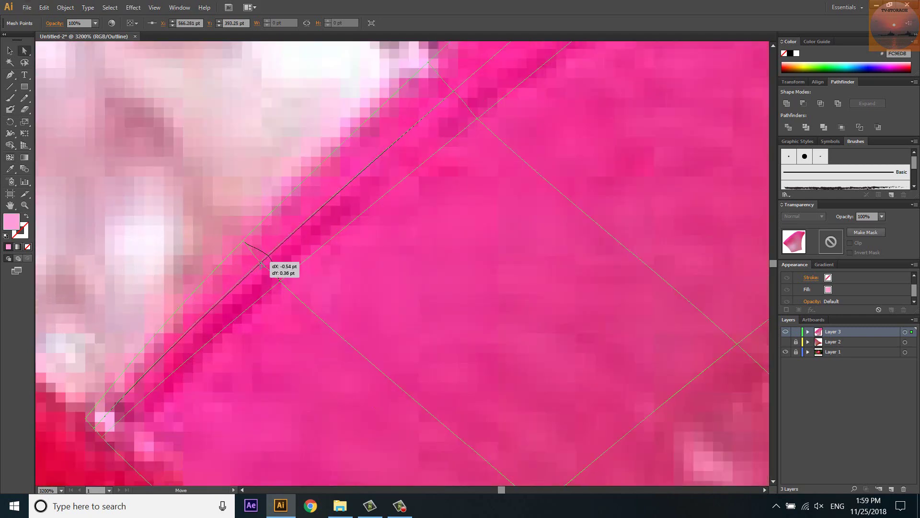
{"action": "key", "text": "i"}
{"action": "left_click", "coordinate": [244, 244]}
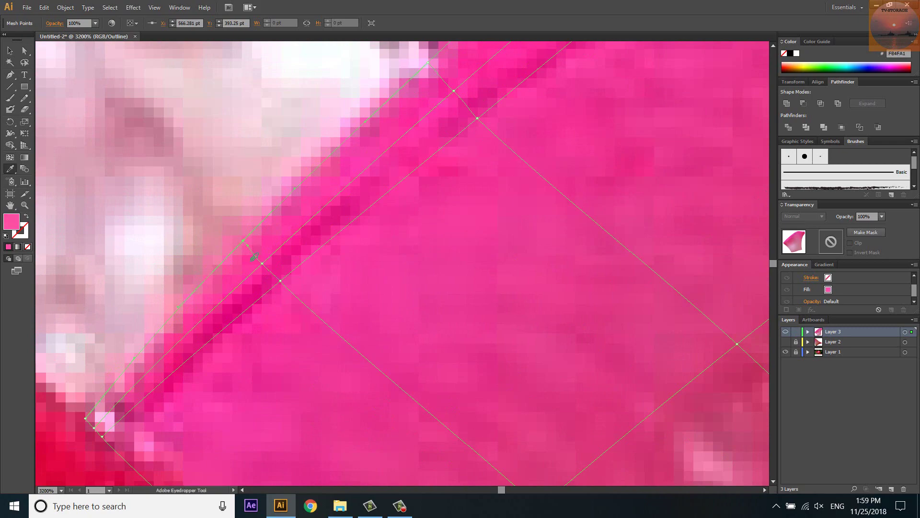
{"action": "left_click", "coordinate": [285, 284]}
Recolour further mesh points along the petal edge with sampled and lighter pinks.
{"action": "left_click_drag", "start_coordinate": [604, 175], "coordinate": [222, 105]}
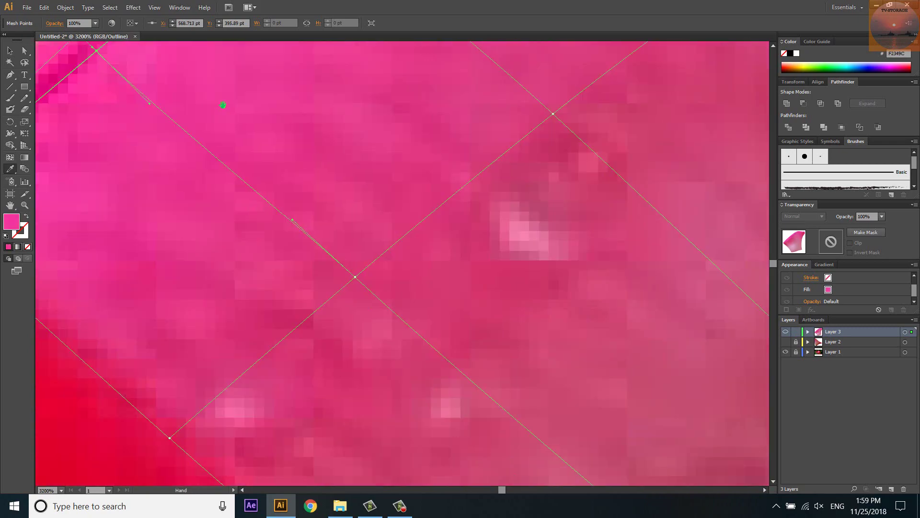
{"action": "left_click", "coordinate": [357, 280]}
{"action": "scroll", "coordinate": [345, 259], "scroll_direction": "down", "scroll_amount": 3}
{"action": "scroll", "coordinate": [335, 243], "scroll_direction": "up", "scroll_amount": 2}
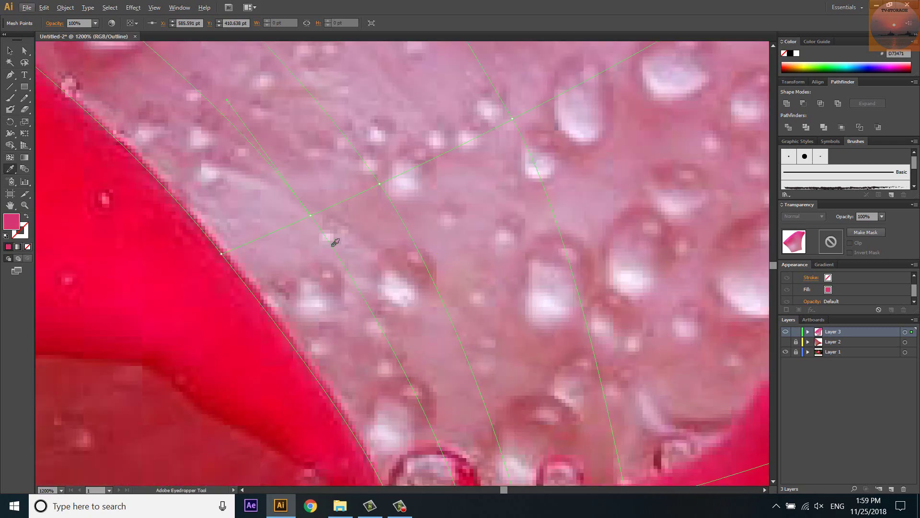
{"action": "scroll", "coordinate": [335, 243], "scroll_direction": "down", "scroll_amount": 4}
{"action": "left_click", "coordinate": [374, 187]}
{"action": "scroll", "coordinate": [378, 185], "scroll_direction": "up", "scroll_amount": 2}
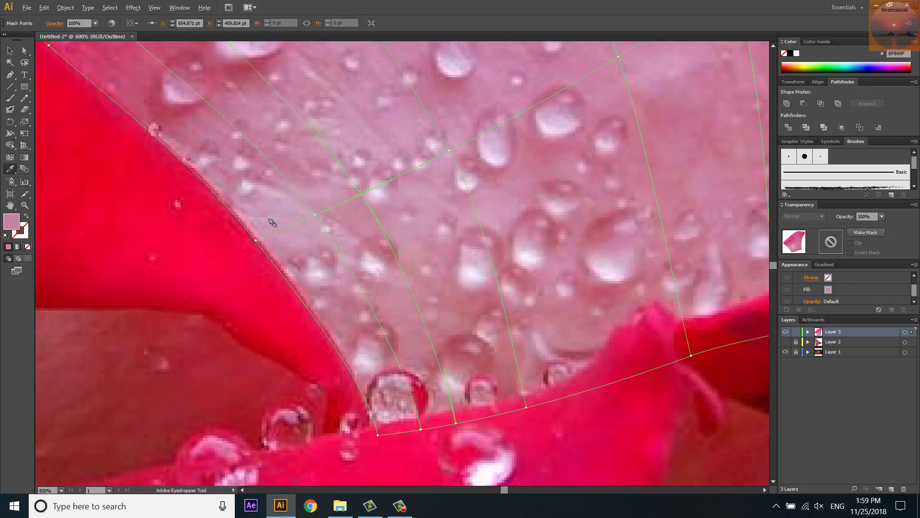
{"action": "scroll", "coordinate": [272, 223], "scroll_direction": "down", "scroll_amount": 4}
{"action": "scroll", "coordinate": [336, 182], "scroll_direction": "up", "scroll_amount": 1}
Add a mesh line in the petal's upper part and colour its new point with sampled pink.
{"action": "key", "text": "u"}
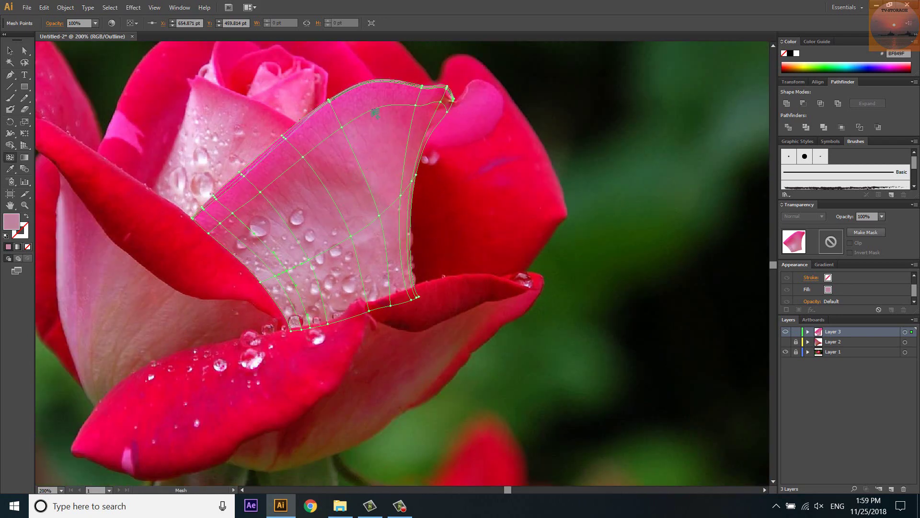
{"action": "left_click", "coordinate": [373, 110]}
{"action": "key", "text": "i"}
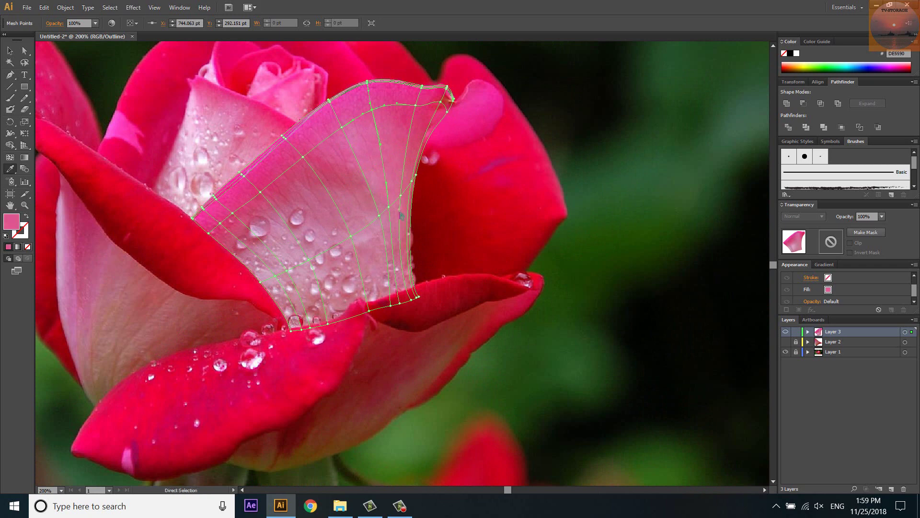
{"action": "left_click", "coordinate": [395, 203]}
{"action": "left_click", "coordinate": [786, 332], "text": "ctrl"}
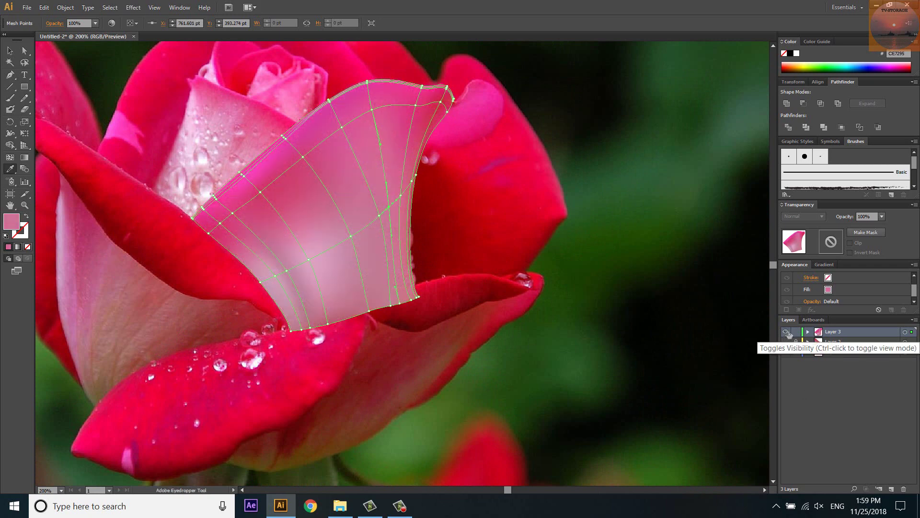
{"action": "left_click", "coordinate": [785, 331]}
{"action": "double_click", "coordinate": [787, 333]}
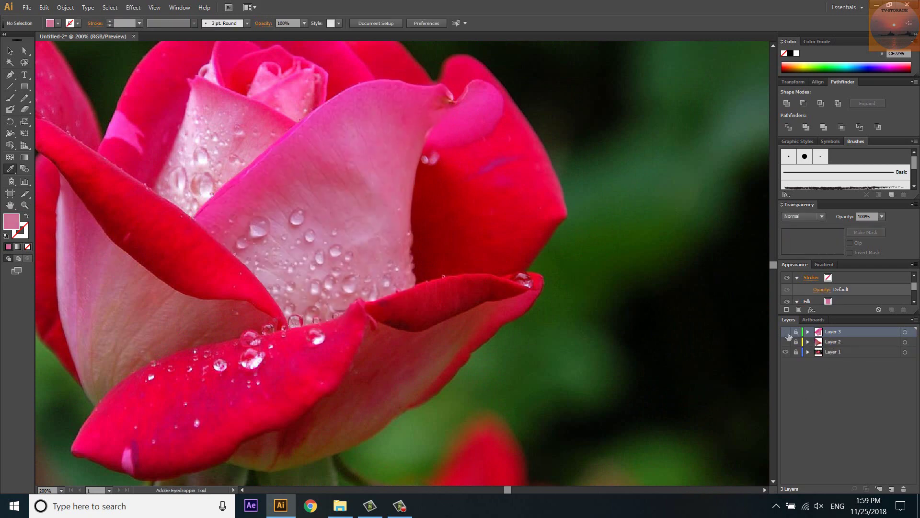
{"action": "left_click", "coordinate": [787, 333]}
{"action": "left_click", "coordinate": [786, 332]}
{"action": "left_click", "coordinate": [786, 332]}
{"action": "double_click", "coordinate": [786, 332]}
{"action": "left_click", "coordinate": [787, 333]}
{"action": "left_click", "coordinate": [786, 333]}
{"action": "double_click", "coordinate": [787, 333]}
{"action": "left_click", "coordinate": [787, 333]}
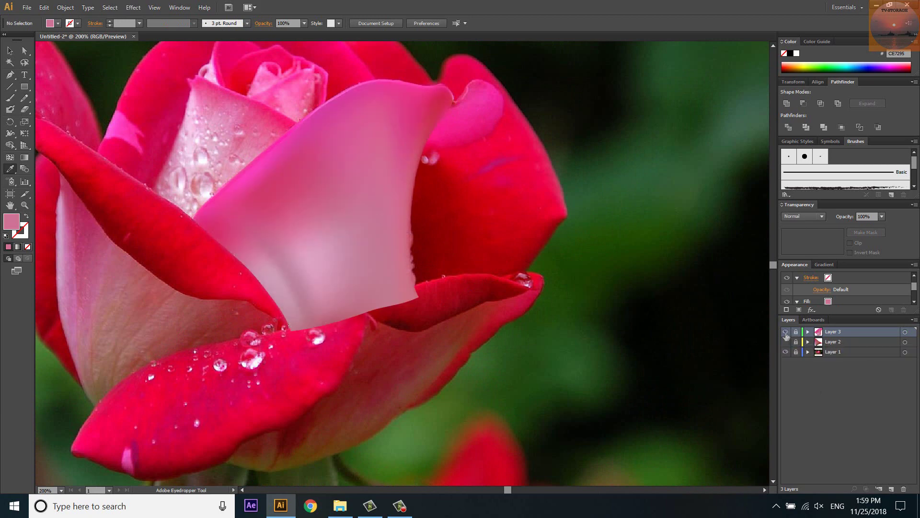
{"action": "left_click", "coordinate": [786, 334]}
In Outline view, drag an upper-edge mesh point of the central petal onto its outline.
{"action": "left_click", "coordinate": [786, 333], "text": "ctrl"}
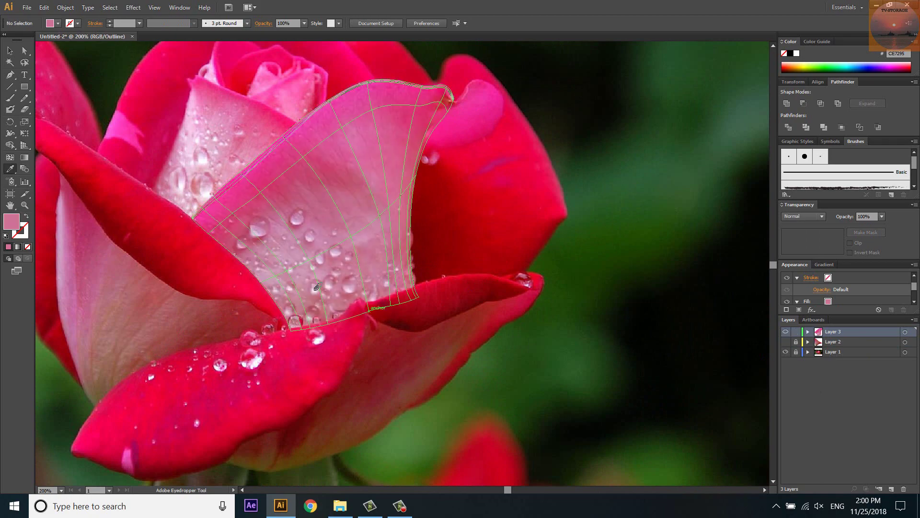
{"action": "scroll", "coordinate": [201, 206], "scroll_direction": "up", "scroll_amount": 3}
{"action": "scroll", "coordinate": [201, 206], "scroll_direction": "up", "scroll_amount": 2}
{"action": "scroll", "coordinate": [196, 249], "scroll_direction": "up", "scroll_amount": 2}
{"action": "scroll", "coordinate": [193, 297], "scroll_direction": "up", "scroll_amount": 1}
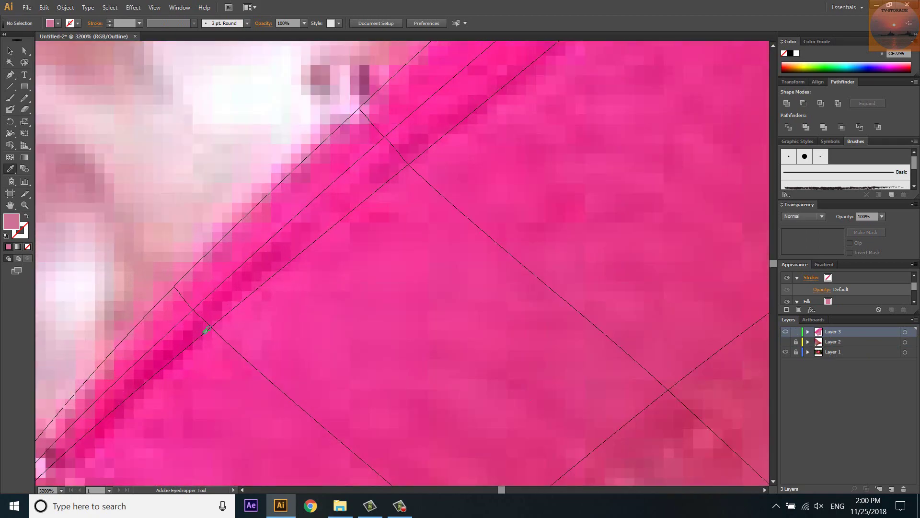
{"action": "left_click", "coordinate": [194, 310], "text": "ctrl"}
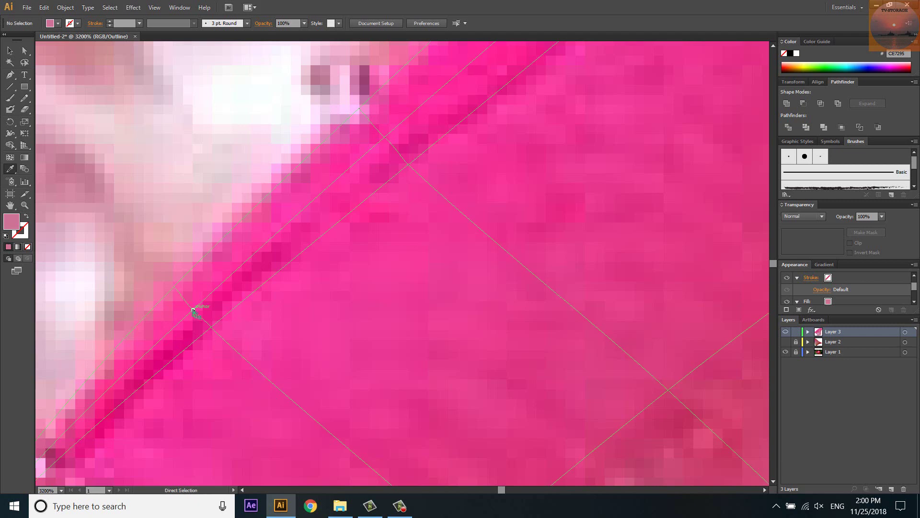
{"action": "left_click_drag", "start_coordinate": [212, 328], "coordinate": [215, 324]}
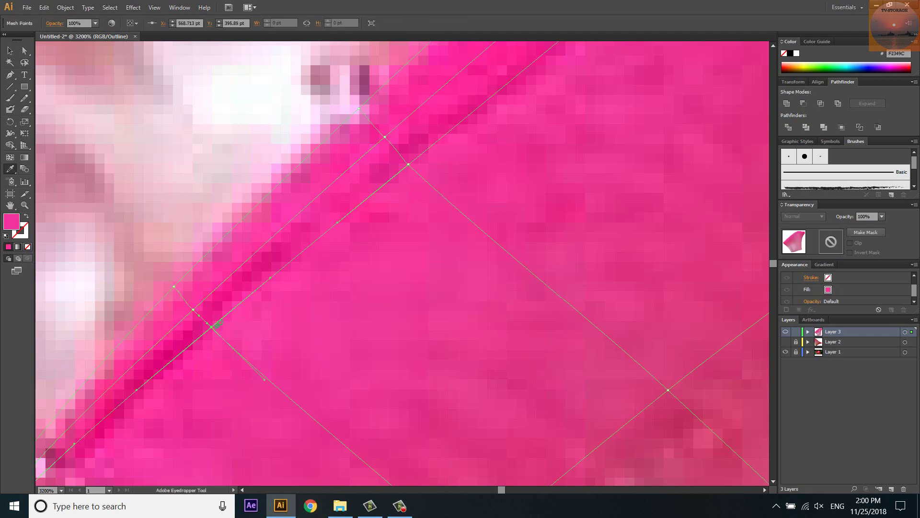
Select further edge points, then lock the petal layer and check the shaded preview.
{"action": "left_click", "coordinate": [385, 136]}
{"action": "left_click", "coordinate": [409, 166], "text": "ctrl"}
{"action": "left_click", "coordinate": [796, 331]}
{"action": "key", "text": "ctrl+y"}
{"action": "key", "text": "ctrl+minus"}
{"action": "key", "text": "ctrl+minus"}
{"action": "key", "text": "ctrl+minus"}
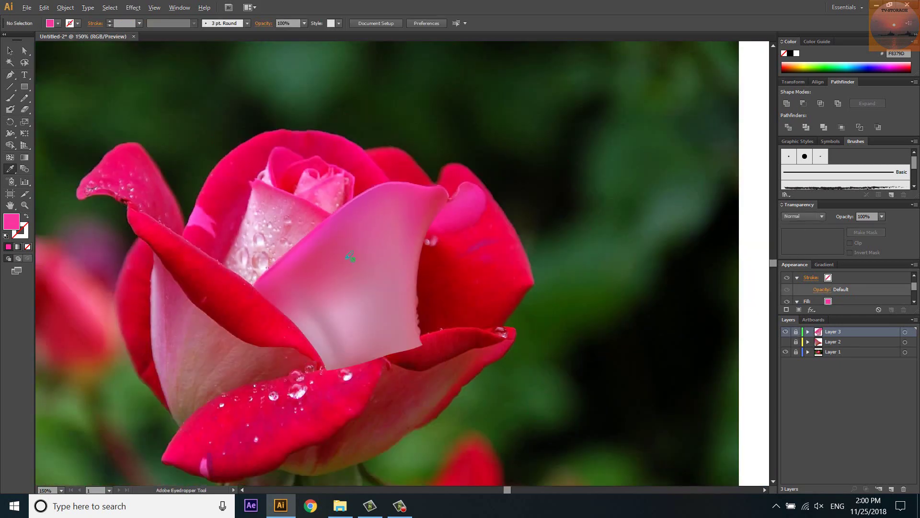
{"action": "key", "text": "ctrl+minus"}
{"action": "key", "text": "ctrl+minus"}
{"action": "key", "text": "ctrl+plus"}
{"action": "key", "text": "ctrl+plus"}
{"action": "key", "text": "ctrl+plus"}
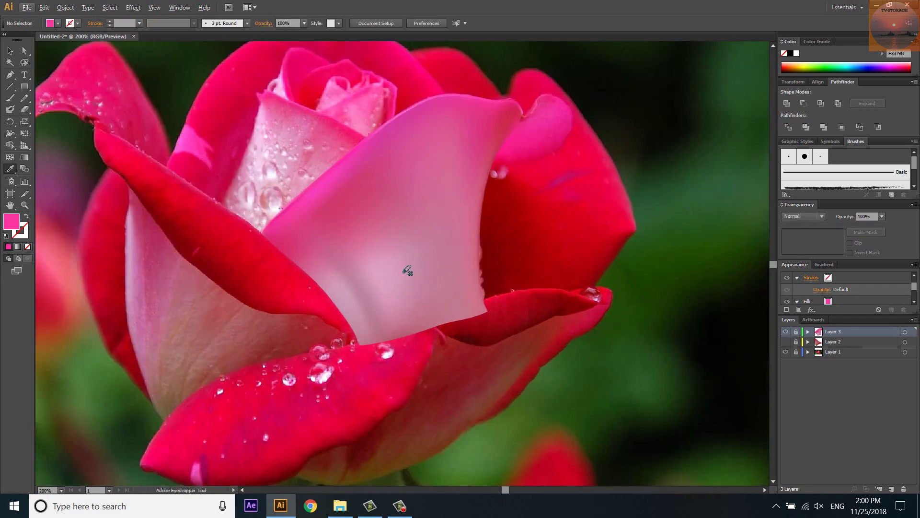
{"action": "key", "text": "ctrl+plus"}
Unlock the petal layer and recolour an edge mesh point with pink sampled from the photo.
{"action": "key", "text": "ctrl+plus"}
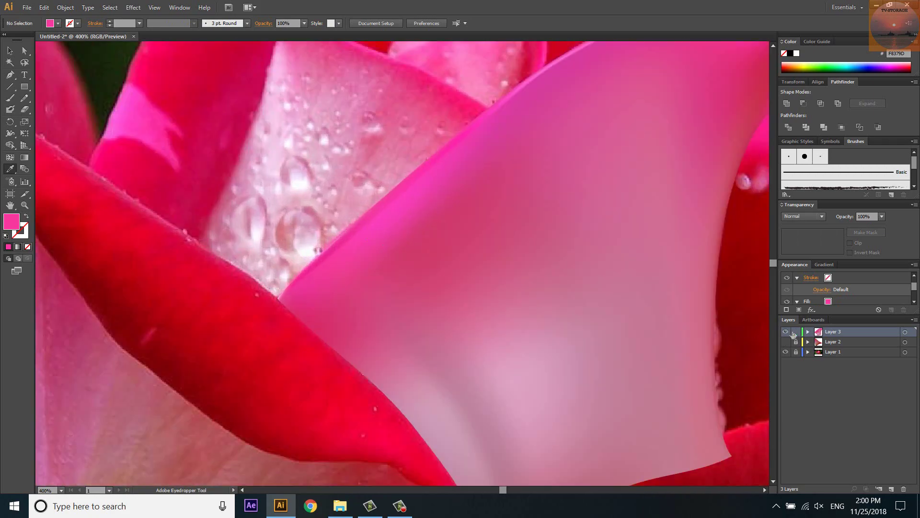
{"action": "left_click", "coordinate": [794, 332]}
{"action": "key", "text": "ctrl+y"}
{"action": "key", "text": "ctrl+minus"}
{"action": "key", "text": "ctrl+plus"}
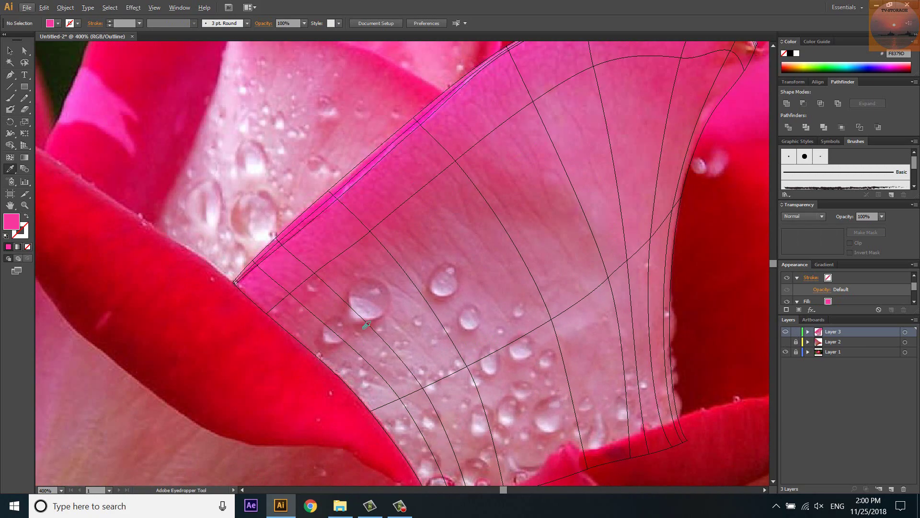
{"action": "key", "text": "u"}
{"action": "left_click", "coordinate": [356, 215]}
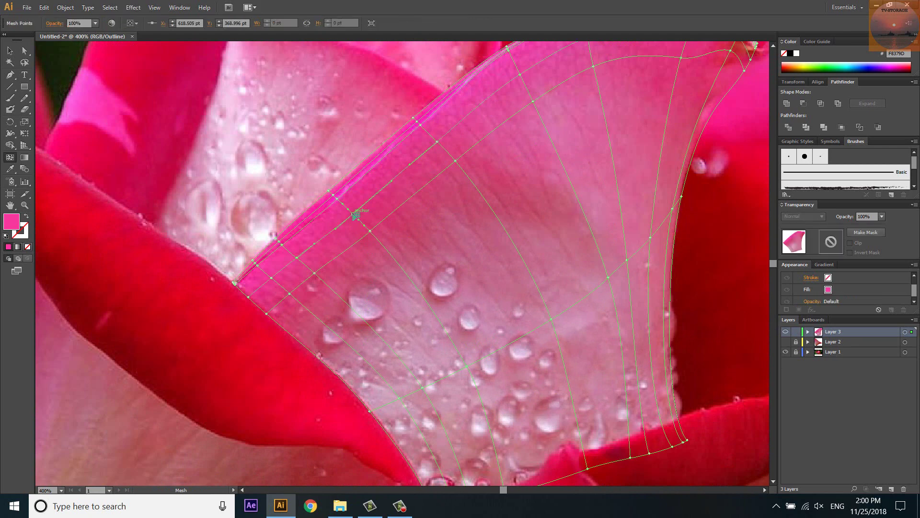
{"action": "key", "text": "i"}
{"action": "left_click", "coordinate": [250, 295]}
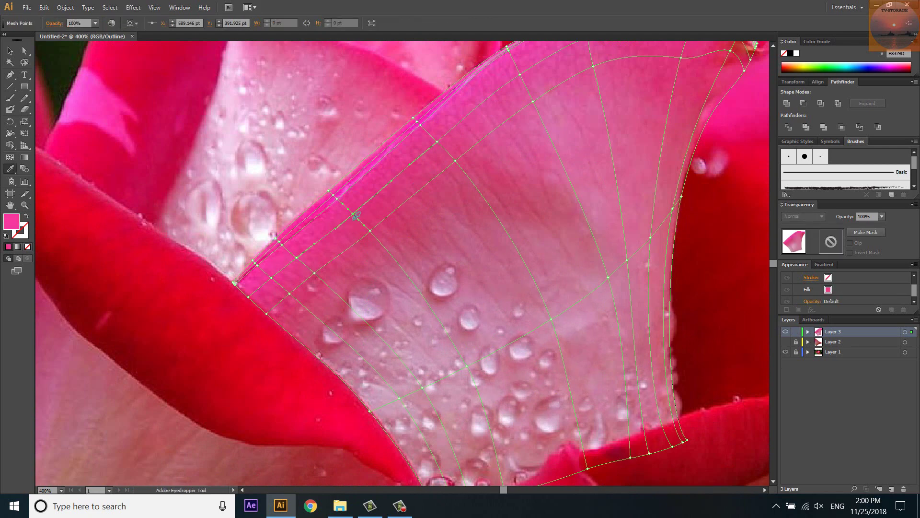
Colour the petal's mesh points along the upper edge from the photo with the Eyedropper.
{"action": "left_click", "coordinate": [379, 206]}
{"action": "scroll", "coordinate": [378, 206], "scroll_direction": "up", "scroll_amount": 3}
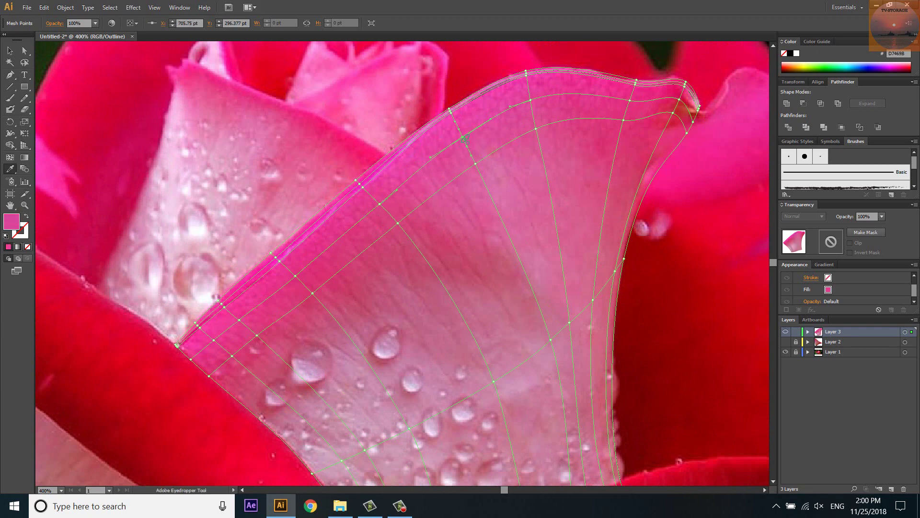
{"action": "left_click", "coordinate": [626, 100], "text": "ctrl"}
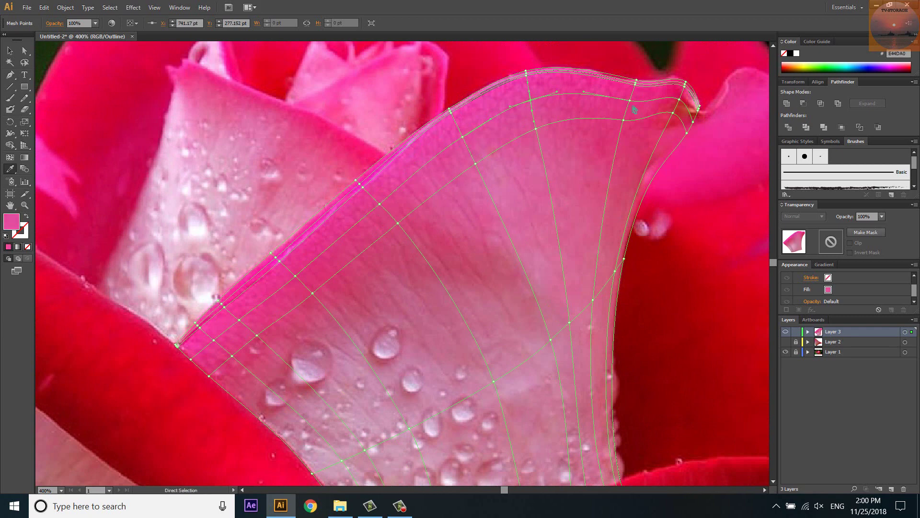
{"action": "left_click", "coordinate": [686, 98]}
{"action": "scroll", "coordinate": [624, 99], "scroll_direction": "up", "scroll_amount": 4, "text": "alt"}
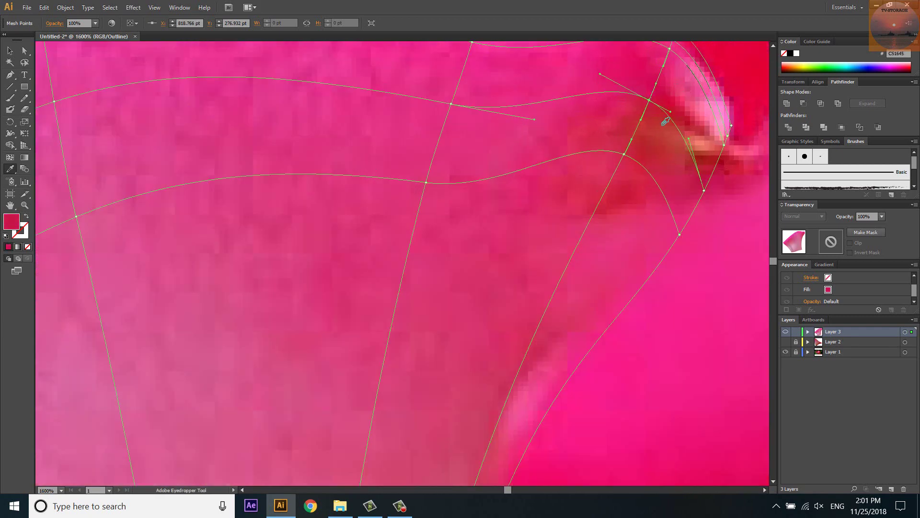
{"action": "left_click", "coordinate": [704, 190], "text": "ctrl"}
Add two mesh points at the curled tip and colour them, including the pale pink highlight.
{"action": "key", "text": "u"}
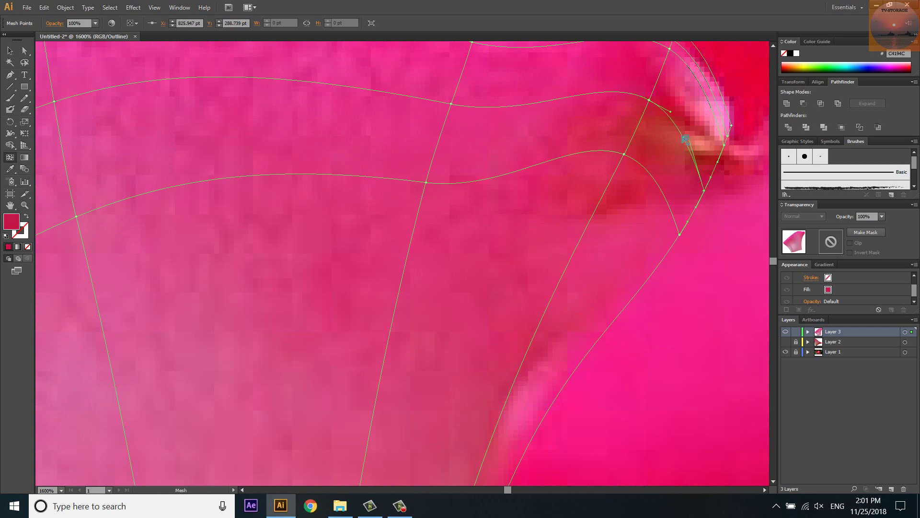
{"action": "left_click", "coordinate": [683, 136]}
{"action": "key", "text": "i"}
{"action": "left_click", "coordinate": [679, 137]}
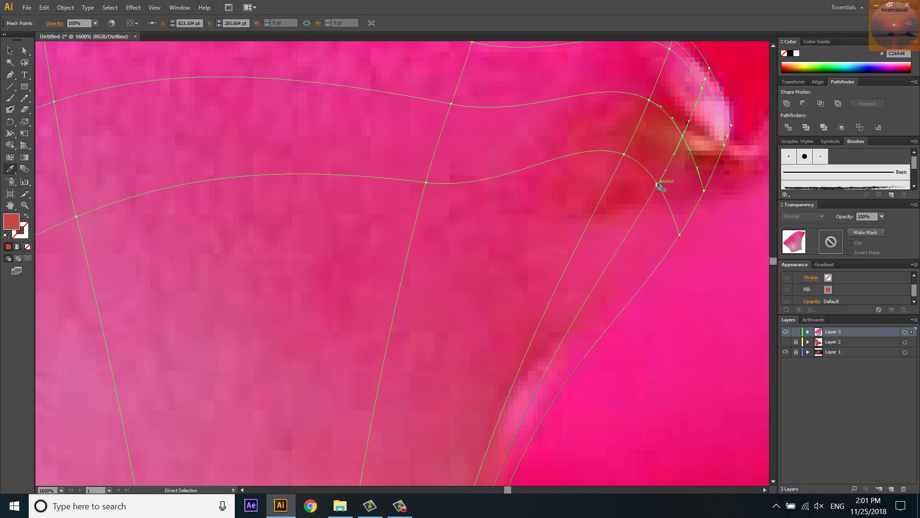
{"action": "left_click", "coordinate": [657, 184]}
{"action": "key", "text": "i"}
{"action": "left_click", "coordinate": [657, 181]}
{"action": "left_click", "coordinate": [701, 91]}
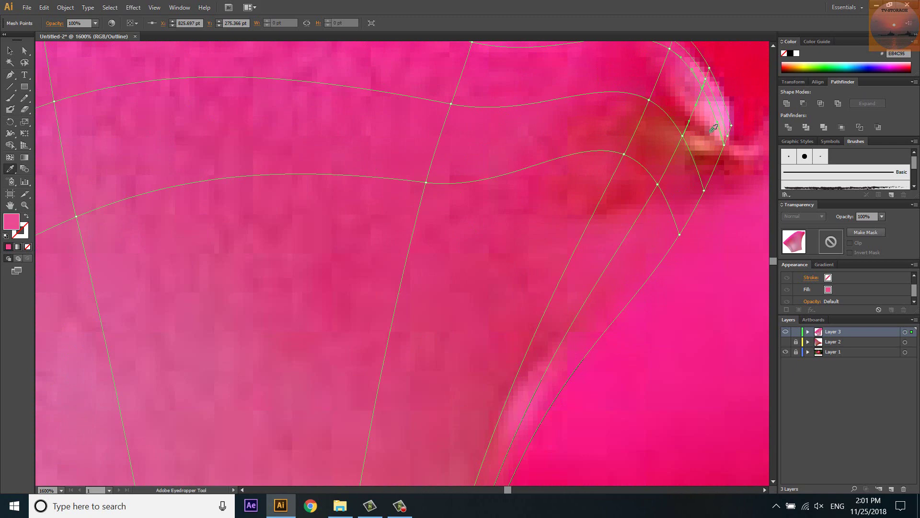
Toggle outline view with Ctrl+Y to check the petal's mesh colours, then return to outline.
{"action": "key", "text": "ctrl+y"}
{"action": "scroll", "coordinate": [523, 173], "scroll_direction": "down", "scroll_amount": 1}
{"action": "scroll", "coordinate": [523, 172], "scroll_direction": "down", "scroll_amount": 1}
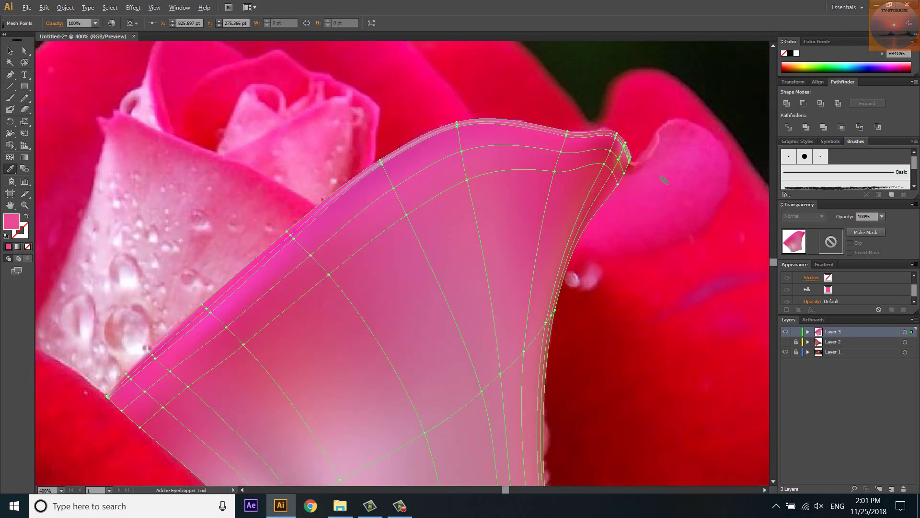
{"action": "scroll", "coordinate": [523, 173], "scroll_direction": "down", "scroll_amount": 1}
{"action": "scroll", "coordinate": [458, 188], "scroll_direction": "down", "scroll_amount": 1}
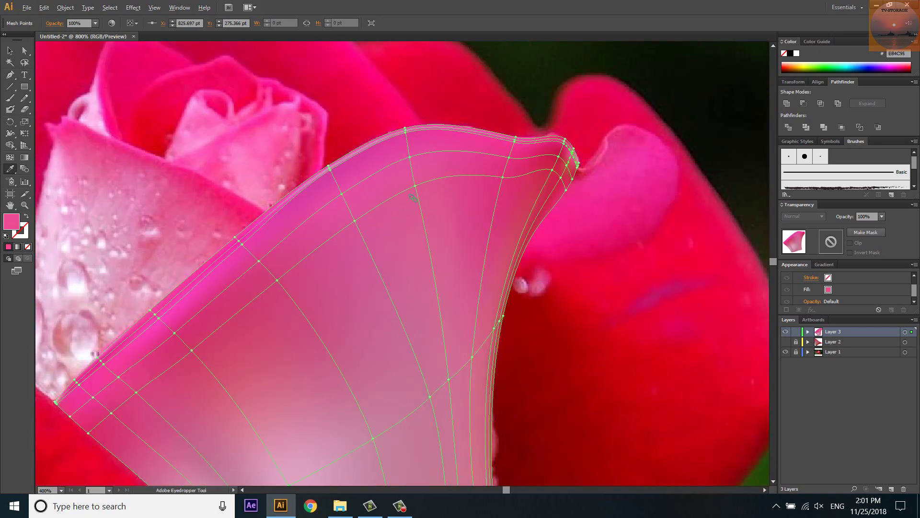
{"action": "scroll", "coordinate": [413, 196], "scroll_direction": "up", "scroll_amount": 2}
{"action": "key", "text": "ctrl+y"}
Recolour mesh points on the top, right, left and lower-left edges from the photo.
{"action": "left_click", "coordinate": [404, 112], "text": "ctrl"}
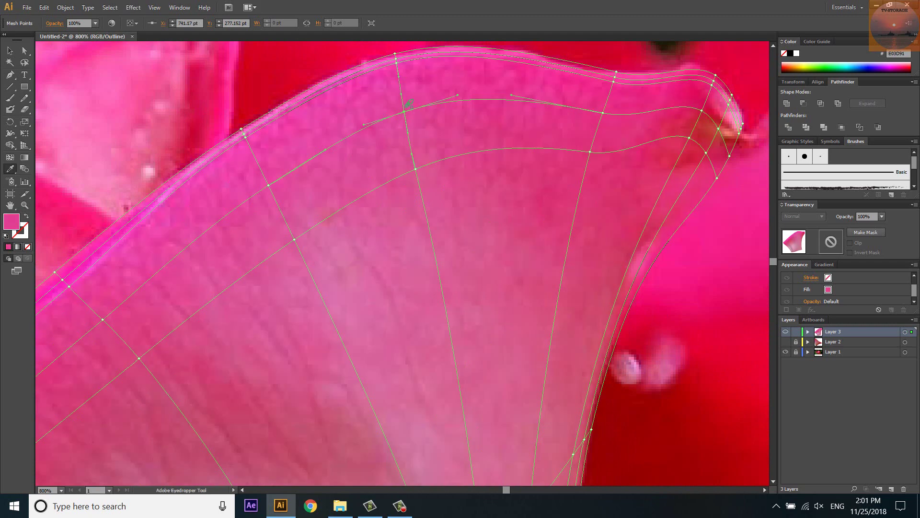
{"action": "left_click", "coordinate": [603, 113], "text": "ctrl"}
{"action": "left_click", "coordinate": [269, 185], "text": "ctrl"}
{"action": "mouse_move", "coordinate": [103, 320]}
{"action": "left_mouse_down"}
{"action": "mouse_move", "coordinate": [230, 301]}
{"action": "mouse_move", "coordinate": [408, 190]}
{"action": "left_mouse_up"}
{"action": "left_click", "coordinate": [232, 284], "text": "ctrl"}
{"action": "left_click", "coordinate": [279, 281], "text": "ctrl"}
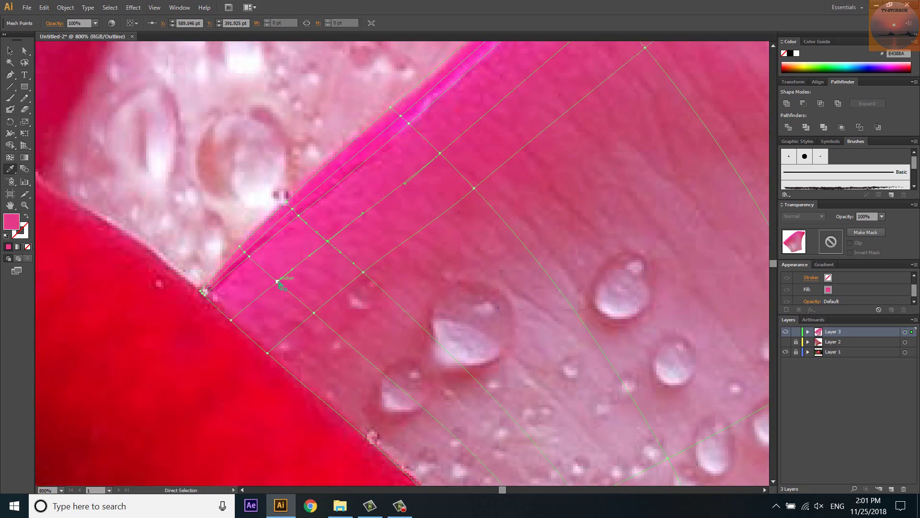
{"action": "left_click", "coordinate": [279, 283]}
{"action": "left_click", "coordinate": [232, 320], "text": "ctrl"}
Deselect the mesh and toggle the petal layer's visibility to compare it with the photo.
{"action": "scroll", "coordinate": [243, 262], "scroll_direction": "down", "scroll_amount": 5}
{"action": "scroll", "coordinate": [288, 240], "scroll_direction": "down", "scroll_amount": 3}
{"action": "scroll", "coordinate": [381, 256], "scroll_direction": "up", "scroll_amount": 2}
{"action": "scroll", "coordinate": [380, 233], "scroll_direction": "up", "scroll_amount": 2}
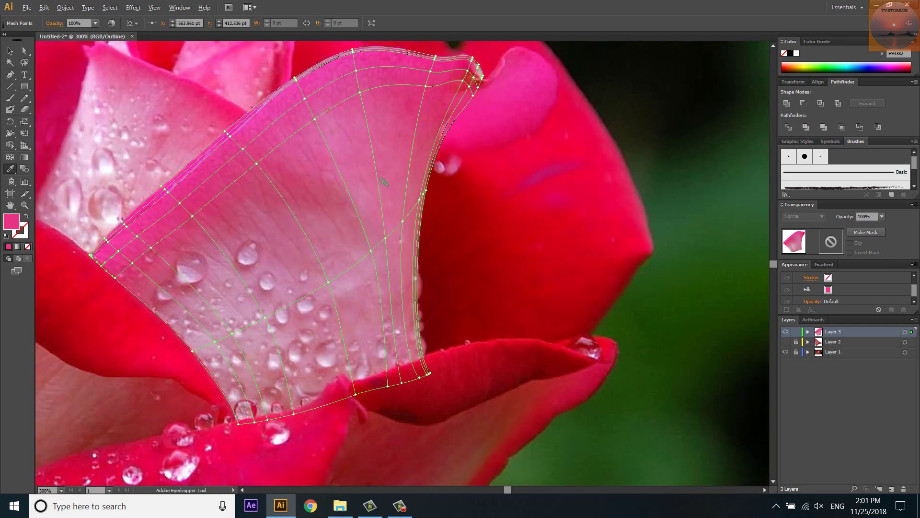
{"action": "scroll", "coordinate": [400, 223], "scroll_direction": "down", "scroll_amount": 1}
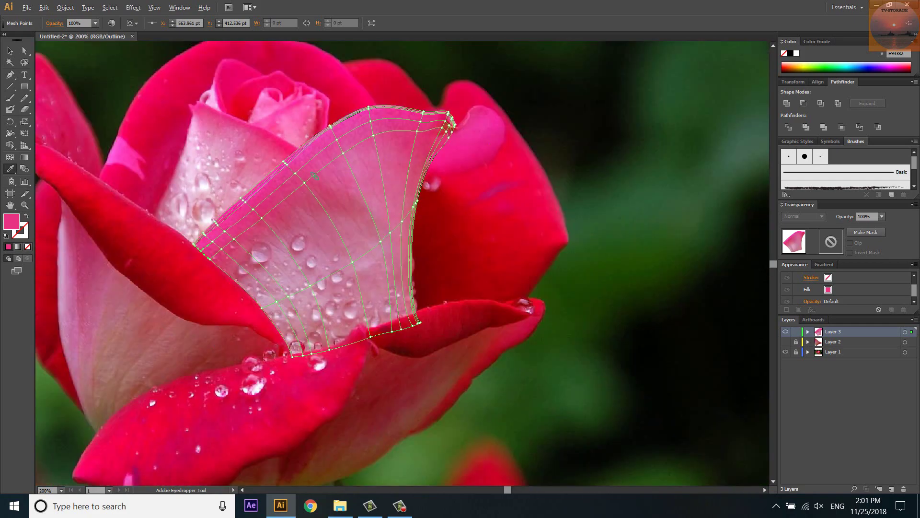
{"action": "left_click", "coordinate": [786, 332], "text": "ctrl"}
{"action": "key", "text": "ctrl+shift+a"}
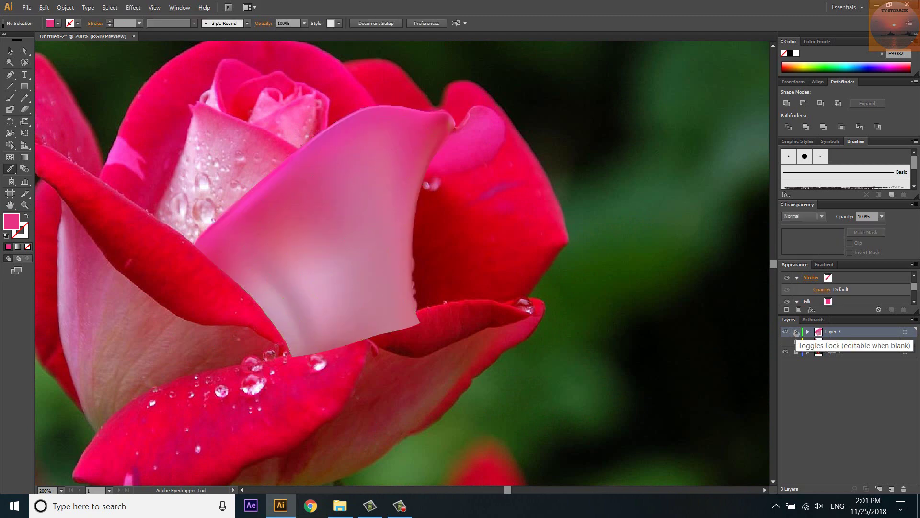
{"action": "left_click", "coordinate": [786, 332]}
{"action": "left_click", "coordinate": [786, 332]}
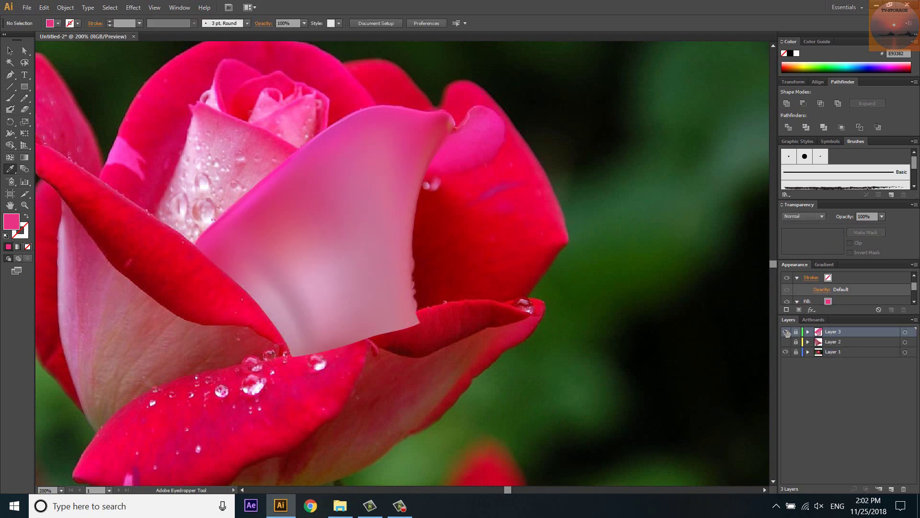
{"action": "left_click", "coordinate": [786, 331]}
{"action": "left_click", "coordinate": [786, 332]}
{"action": "left_click", "coordinate": [786, 332]}
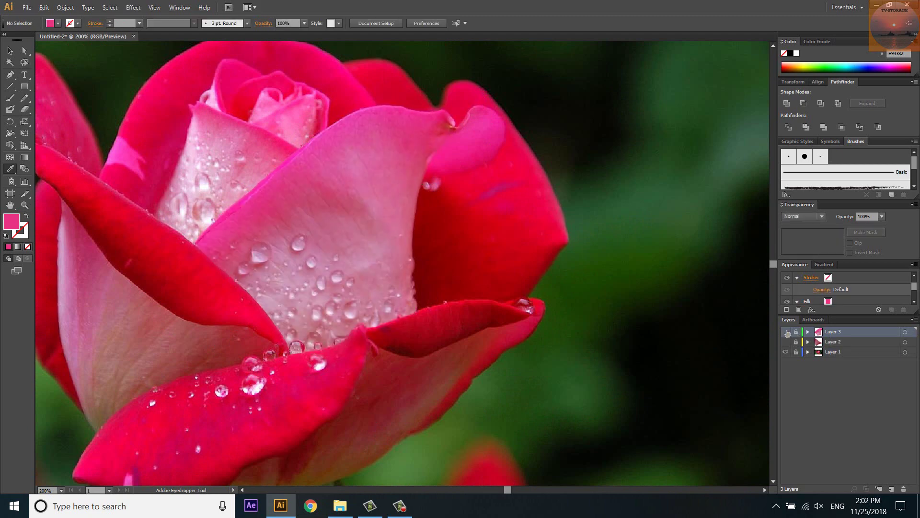
Reselect the mesh, sample a paler colour into a lower point, and preview the finished fill.
{"action": "key", "text": "ctrl+y"}
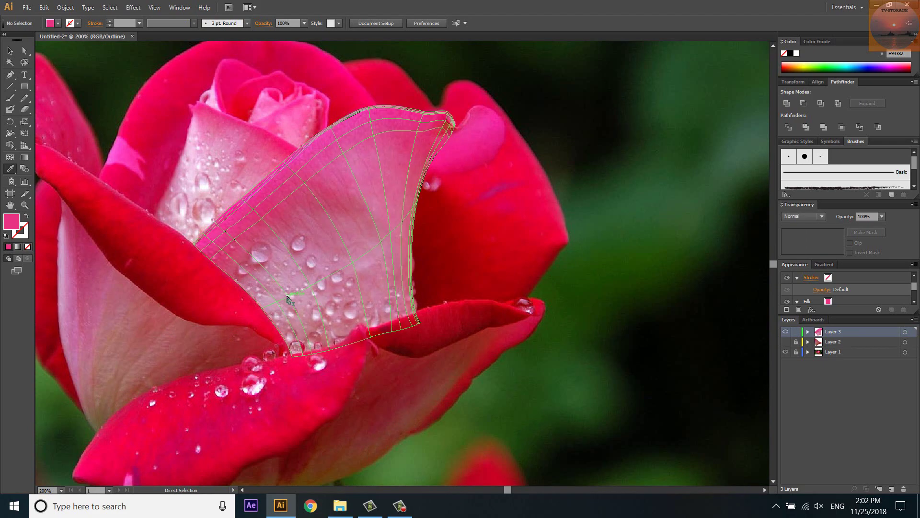
{"action": "left_click", "coordinate": [288, 300], "text": "ctrl"}
{"action": "scroll", "coordinate": [288, 297], "scroll_direction": "up", "scroll_amount": 5}
{"action": "left_click", "coordinate": [252, 298]}
{"action": "scroll", "coordinate": [383, 273], "scroll_direction": "down", "scroll_amount": 3}
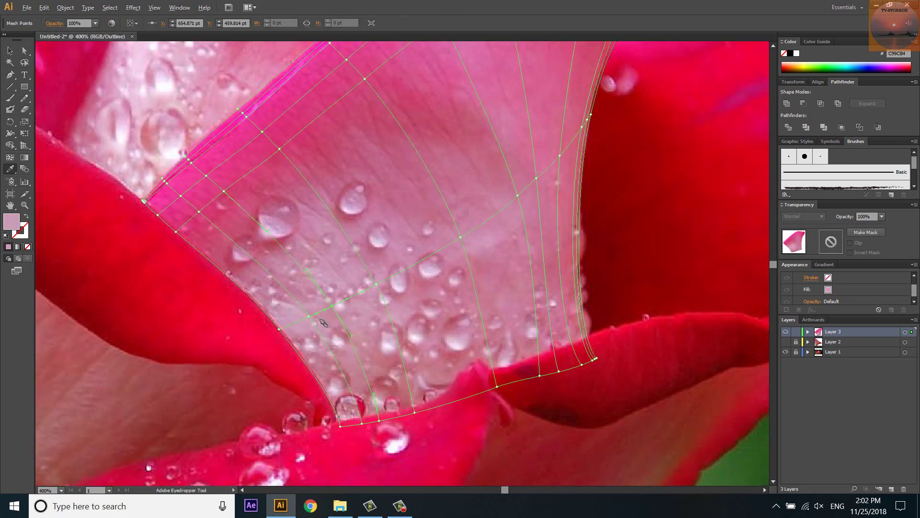
{"action": "scroll", "coordinate": [383, 273], "scroll_direction": "down", "scroll_amount": 2}
{"action": "scroll", "coordinate": [383, 273], "scroll_direction": "down", "scroll_amount": 1}
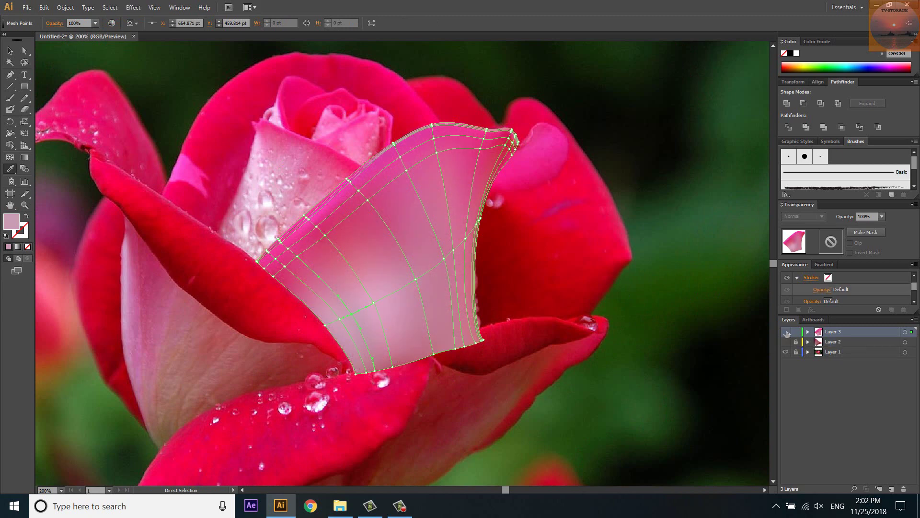
{"action": "key", "text": "ctrl+y"}
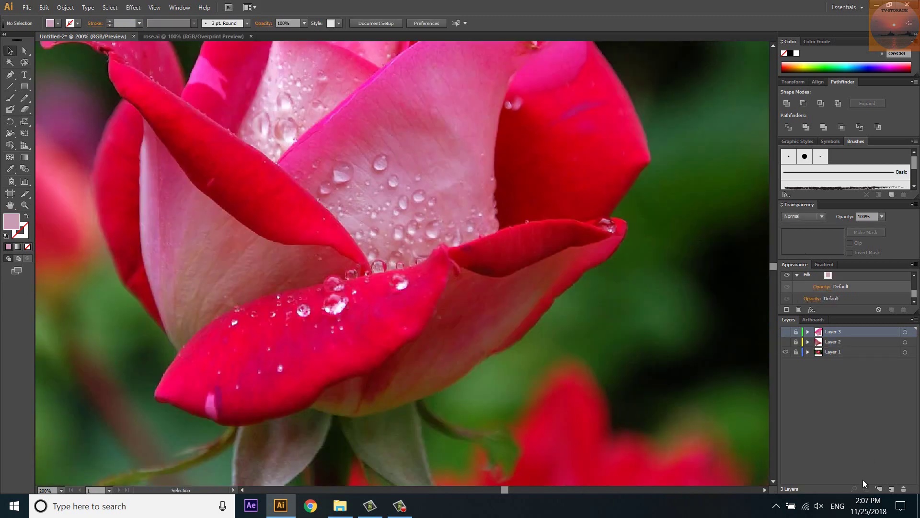
Draw a thin rectangle across the lower petal, fill it with petal red, and tilt it.
{"action": "key", "text": "m"}
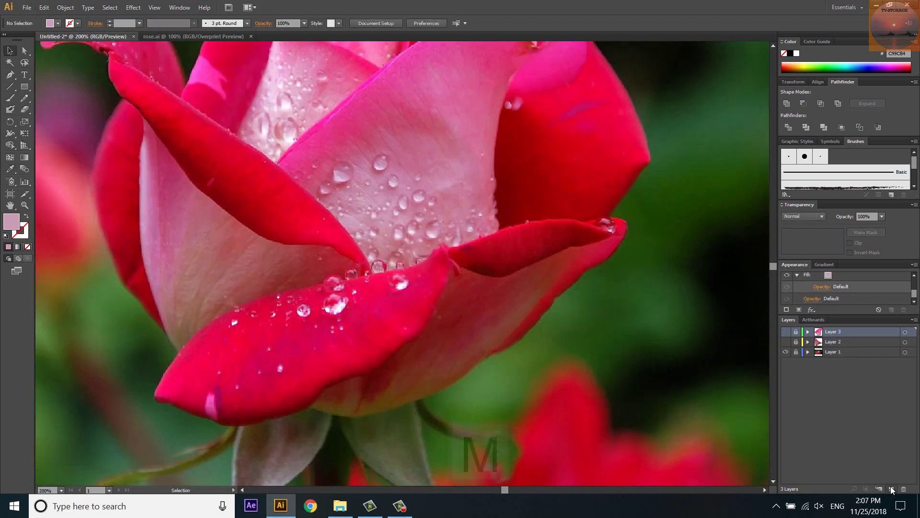
{"action": "left_click_drag", "start_coordinate": [235, 341], "coordinate": [409, 353]}
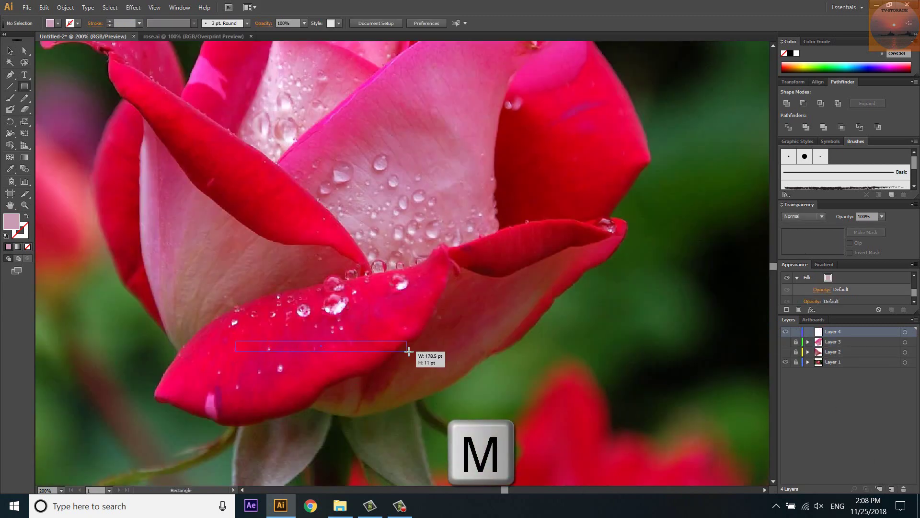
{"action": "key", "text": "i"}
{"action": "left_click", "coordinate": [370, 328]}
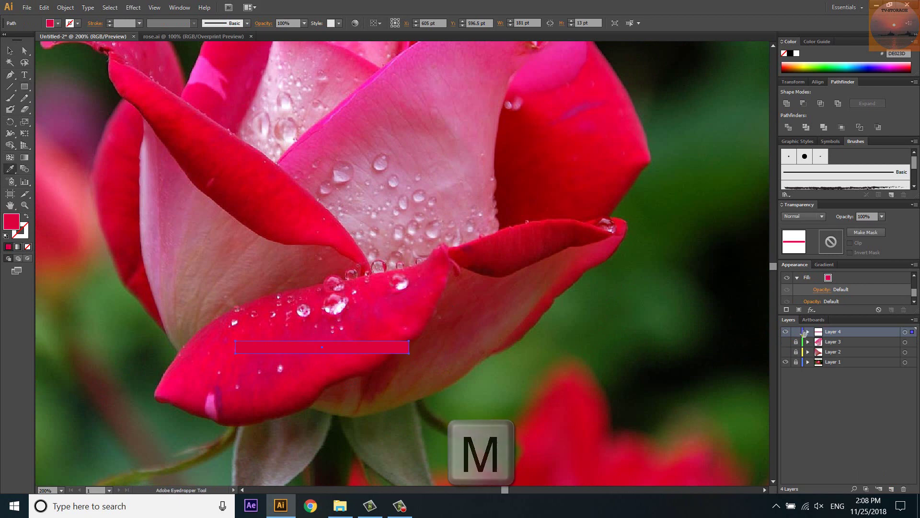
{"action": "key", "text": "ctrl+y"}
{"action": "key", "text": "v"}
{"action": "left_click_drag", "start_coordinate": [411, 357], "coordinate": [412, 316]}
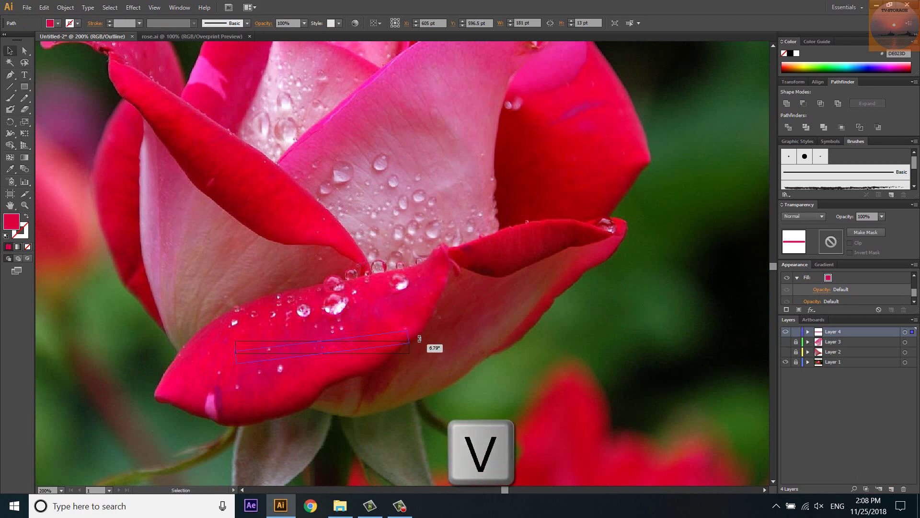
{"action": "scroll", "coordinate": [339, 356], "scroll_direction": "up", "scroll_amount": 1}
Split the rectangle with a mesh line and stretch its ends to the petal's tip and edges.
{"action": "key", "text": "u"}
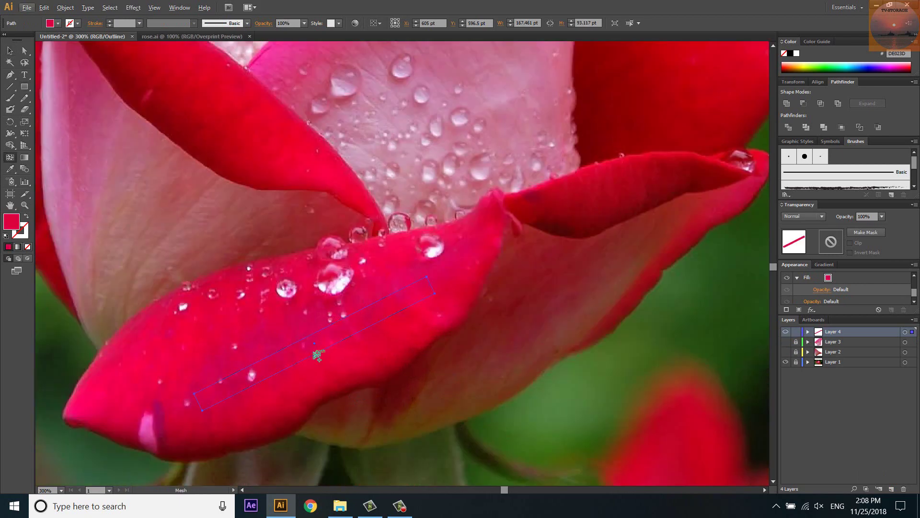
{"action": "left_click", "coordinate": [314, 343]}
{"action": "key", "text": "a"}
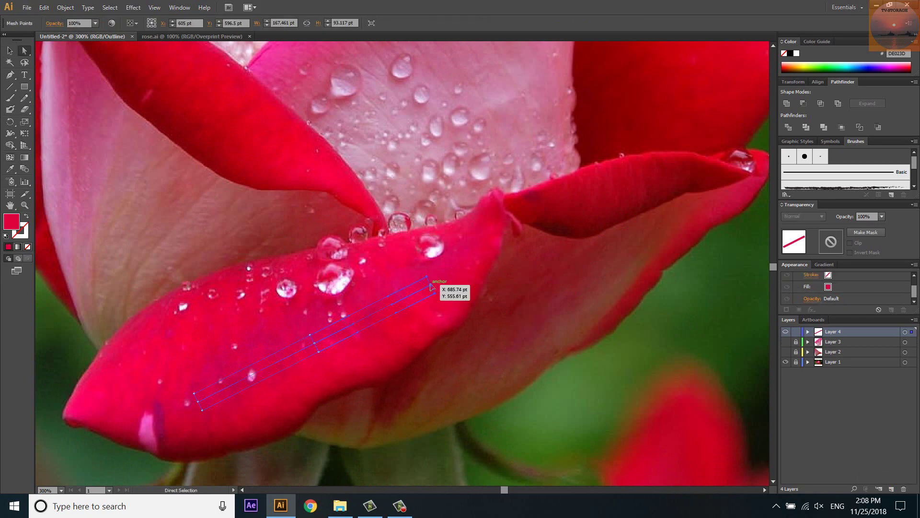
{"action": "left_click_drag", "start_coordinate": [431, 284], "coordinate": [502, 202]}
{"action": "left_click_drag", "start_coordinate": [189, 404], "coordinate": [63, 421]}
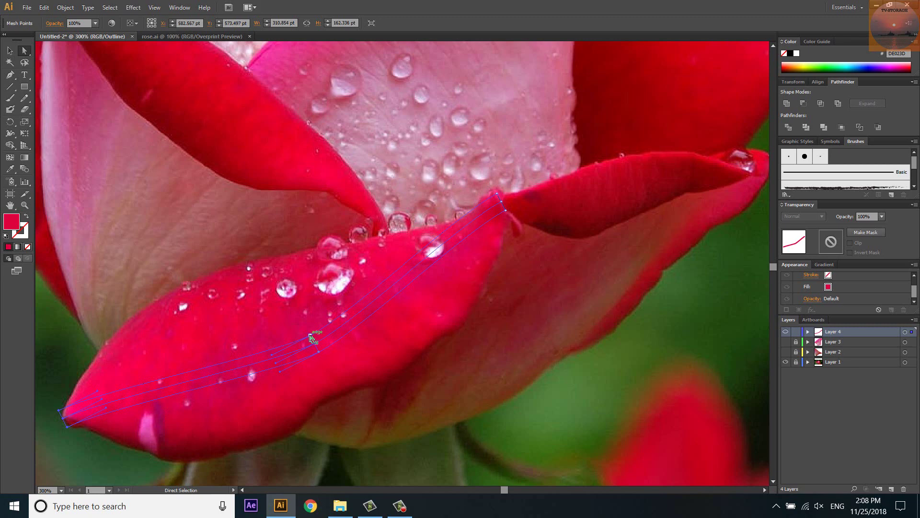
{"action": "left_click_drag", "start_coordinate": [309, 336], "coordinate": [264, 259]}
{"action": "left_click_drag", "start_coordinate": [319, 354], "coordinate": [341, 398]}
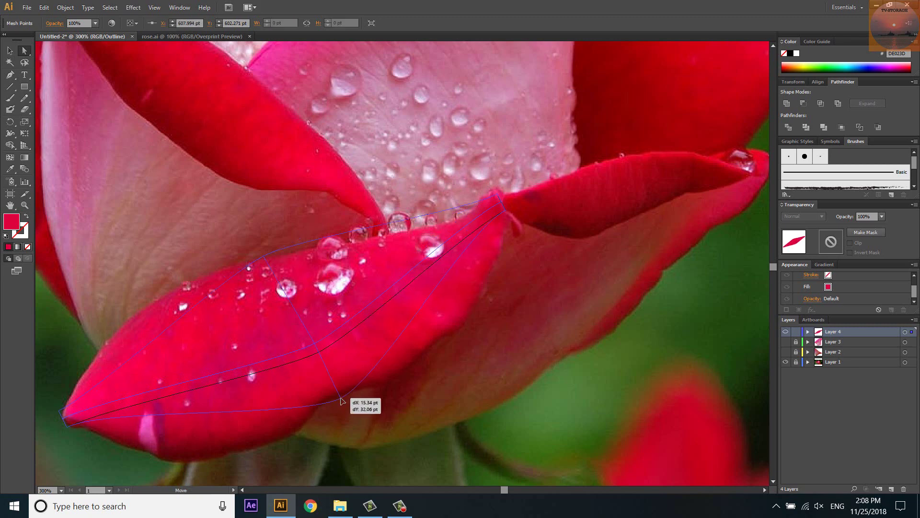
Fit the corner mesh point to the petal tip and shift edge points onto the outline.
{"action": "scroll", "coordinate": [65, 415], "scroll_direction": "up", "scroll_amount": 3}
{"action": "left_click_drag", "start_coordinate": [79, 414], "coordinate": [120, 315]}
{"action": "left_click_drag", "start_coordinate": [100, 442], "coordinate": [181, 456]}
{"action": "scroll", "coordinate": [179, 448], "scroll_direction": "down", "scroll_amount": 1}
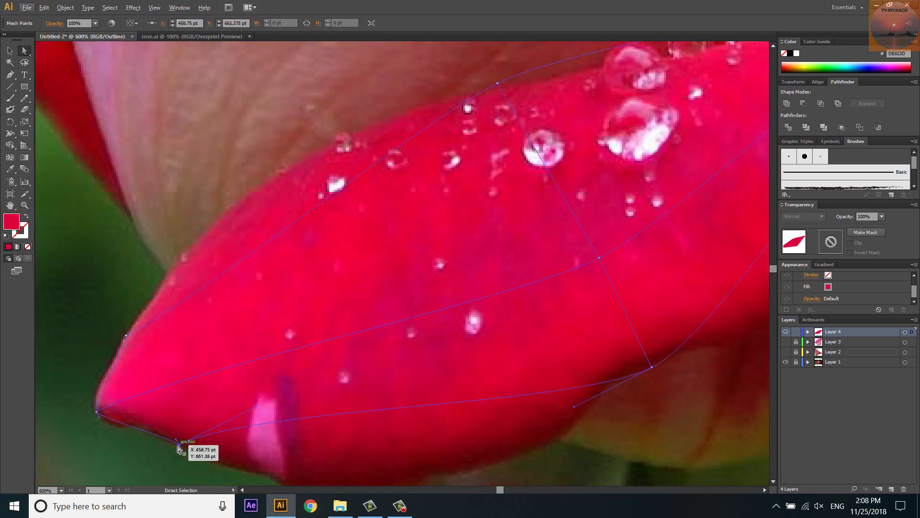
{"action": "scroll", "coordinate": [179, 448], "scroll_direction": "down", "scroll_amount": 1}
{"action": "scroll", "coordinate": [240, 432], "scroll_direction": "down", "scroll_amount": 1}
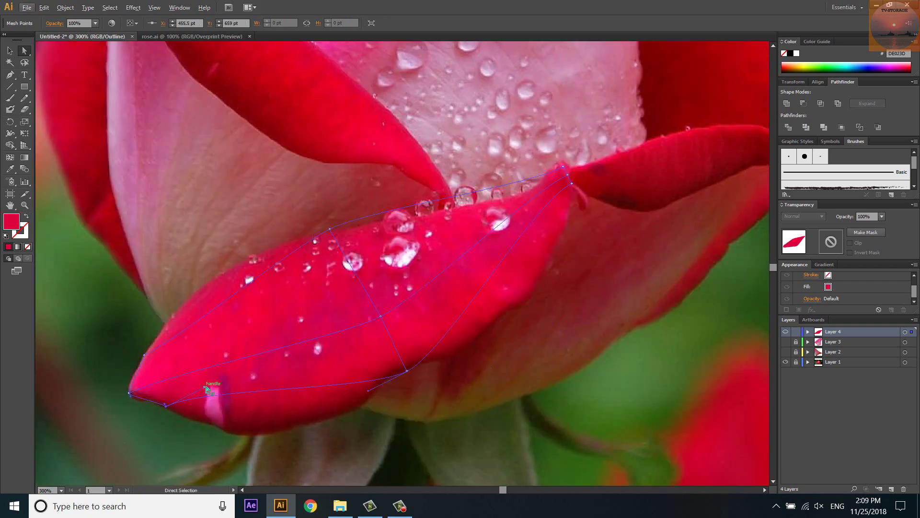
{"action": "scroll", "coordinate": [347, 402], "scroll_direction": "up", "scroll_amount": 2}
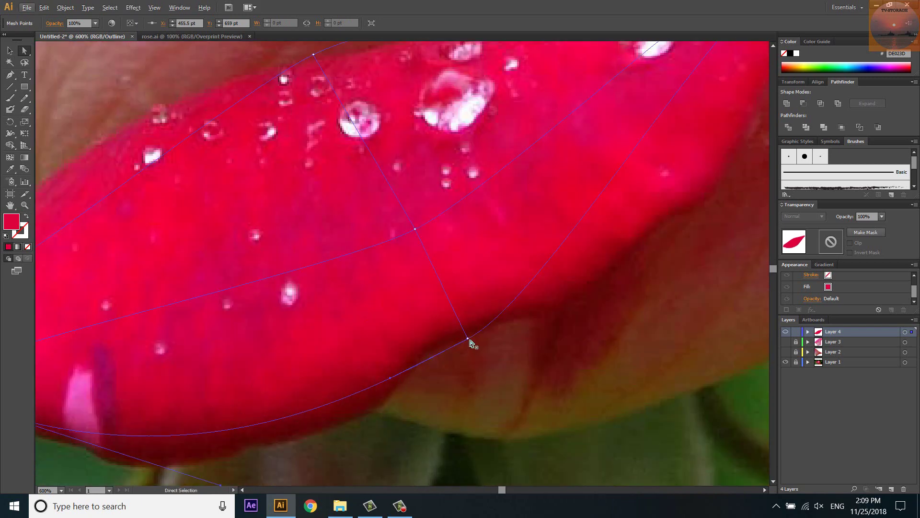
{"action": "scroll", "coordinate": [487, 340], "scroll_direction": "down", "scroll_amount": 2}
{"action": "scroll", "coordinate": [525, 191], "scroll_direction": "up", "scroll_amount": 2}
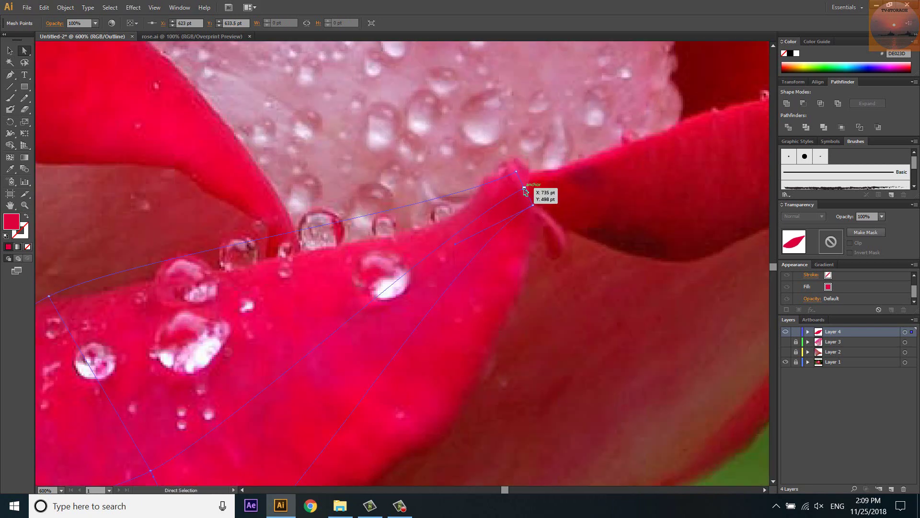
{"action": "left_click_drag", "start_coordinate": [530, 203], "coordinate": [530, 273]}
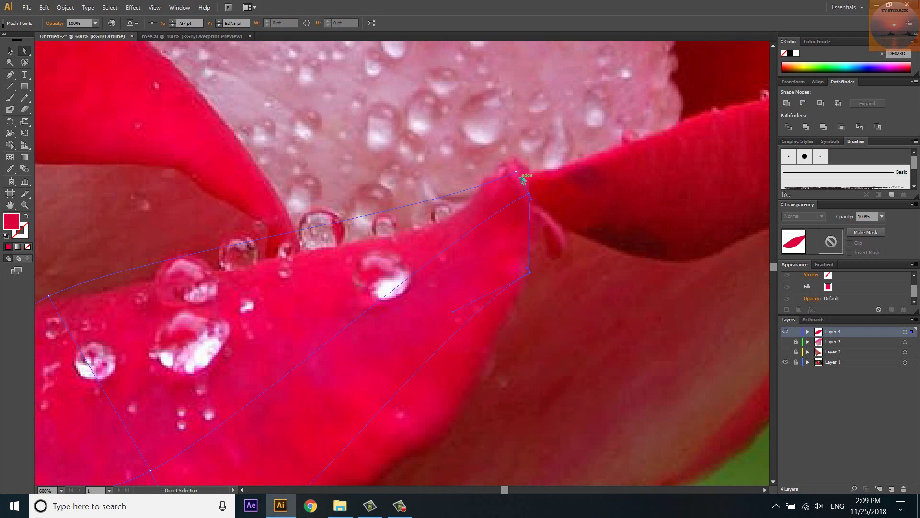
{"action": "mouse_move", "coordinate": [516, 171]}
{"action": "left_mouse_down"}
{"action": "mouse_move", "coordinate": [493, 178]}
{"action": "mouse_move", "coordinate": [537, 141]}
{"action": "left_mouse_up"}
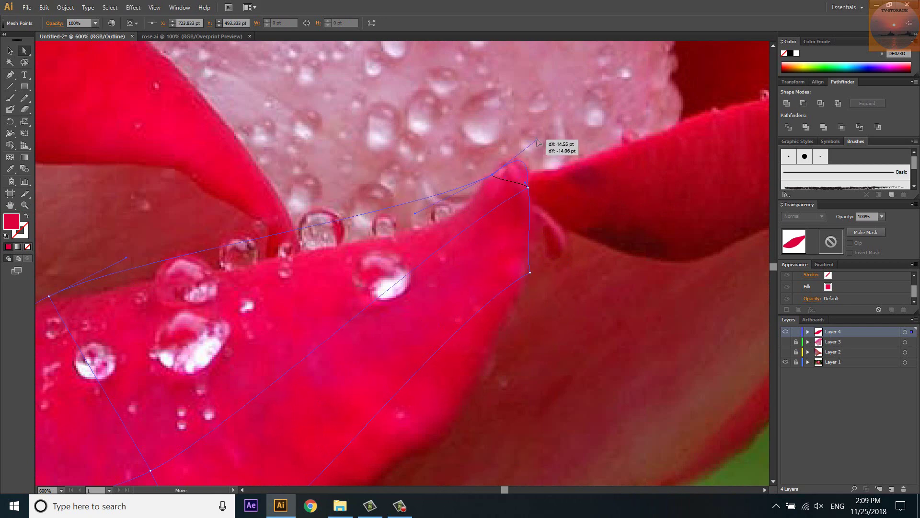
Curve the long mesh line along the upper petal edge and pull a point onto the tip.
{"action": "scroll", "coordinate": [531, 191], "scroll_direction": "up", "scroll_amount": 1}
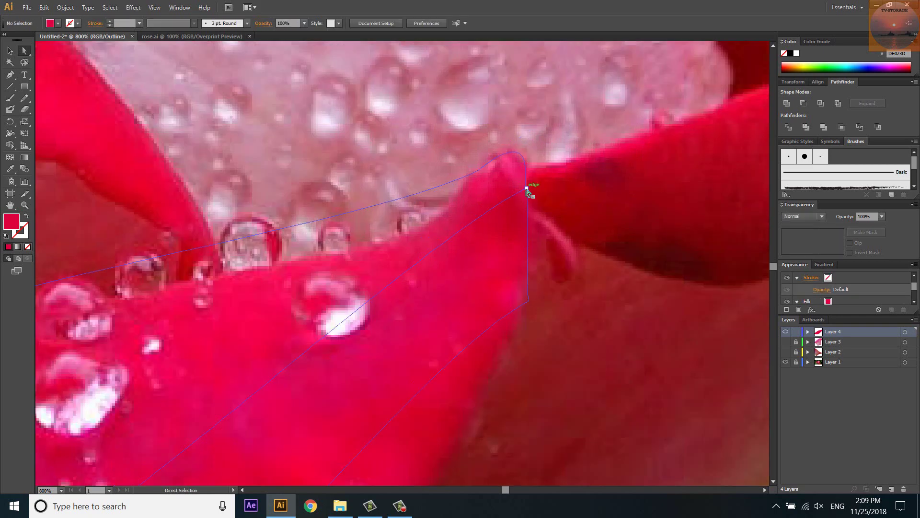
{"action": "left_click_drag", "start_coordinate": [532, 197], "coordinate": [529, 216]}
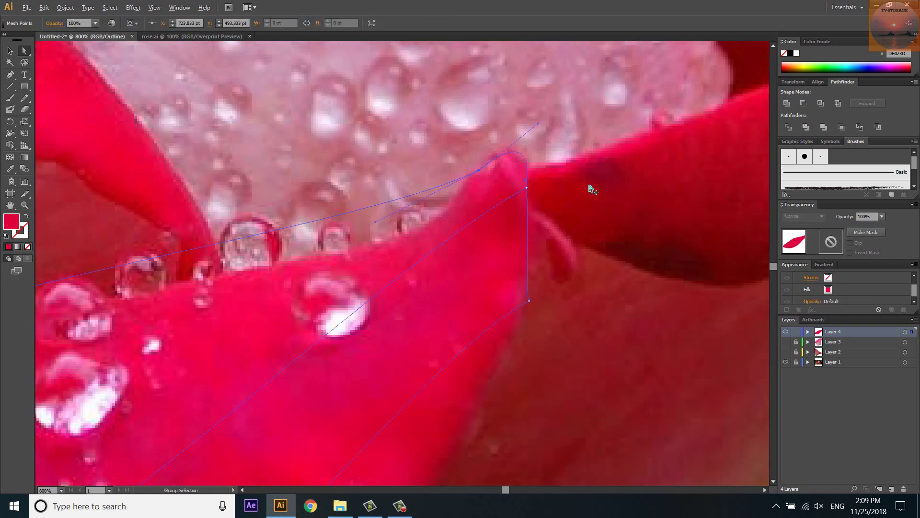
{"action": "scroll", "coordinate": [589, 189], "scroll_direction": "down", "scroll_amount": 1}
{"action": "left_click_drag", "start_coordinate": [428, 214], "coordinate": [451, 277]}
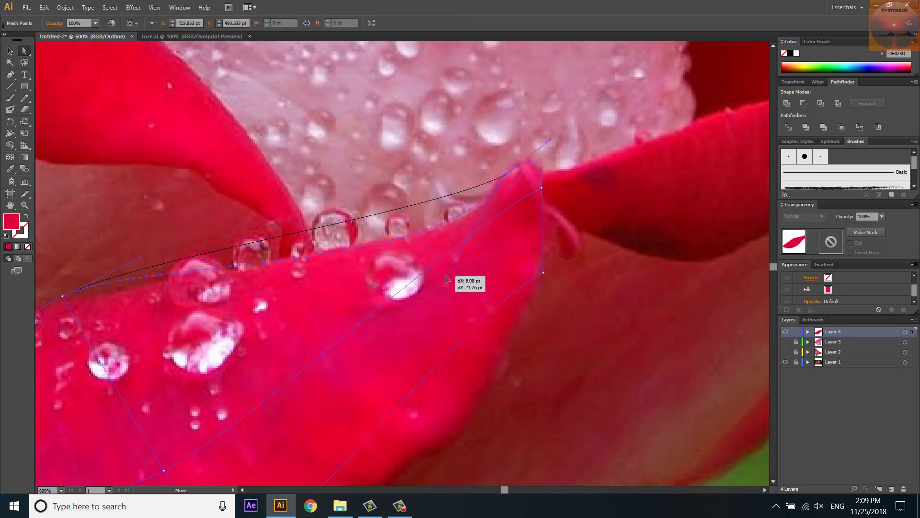
{"action": "left_click_drag", "start_coordinate": [507, 175], "coordinate": [498, 177]}
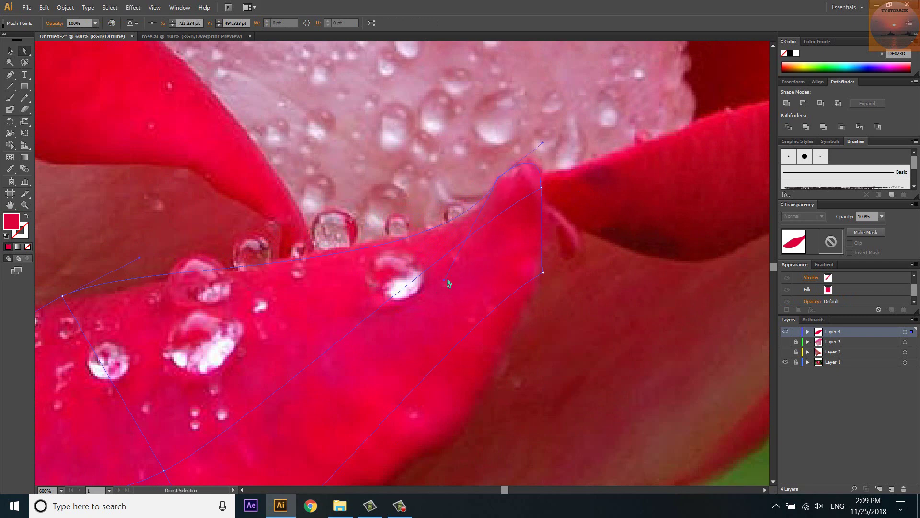
{"action": "left_click_drag", "start_coordinate": [450, 278], "coordinate": [479, 274]}
{"action": "scroll", "coordinate": [494, 317], "scroll_direction": "down", "scroll_amount": 2}
{"action": "scroll", "coordinate": [156, 401], "scroll_direction": "up", "scroll_amount": 2}
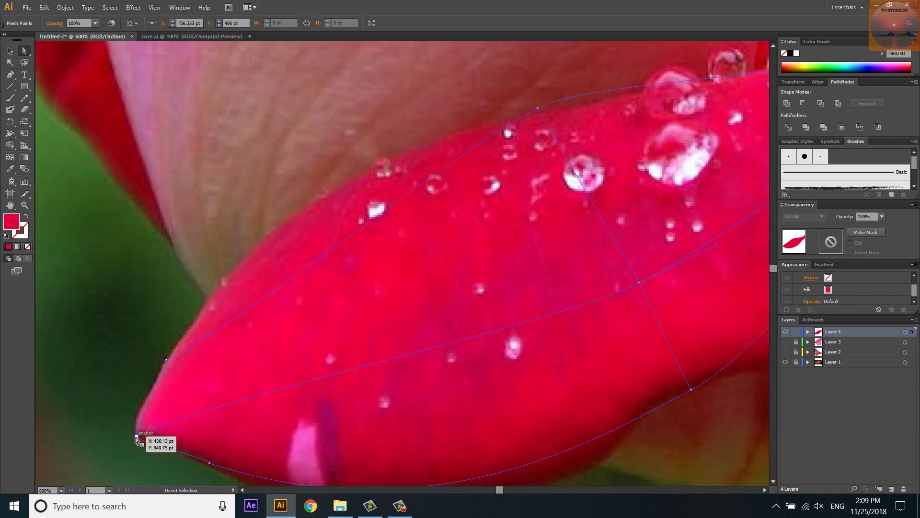
{"action": "scroll", "coordinate": [139, 436], "scroll_direction": "up", "scroll_amount": 2}
{"action": "left_click_drag", "start_coordinate": [141, 433], "coordinate": [126, 393]}
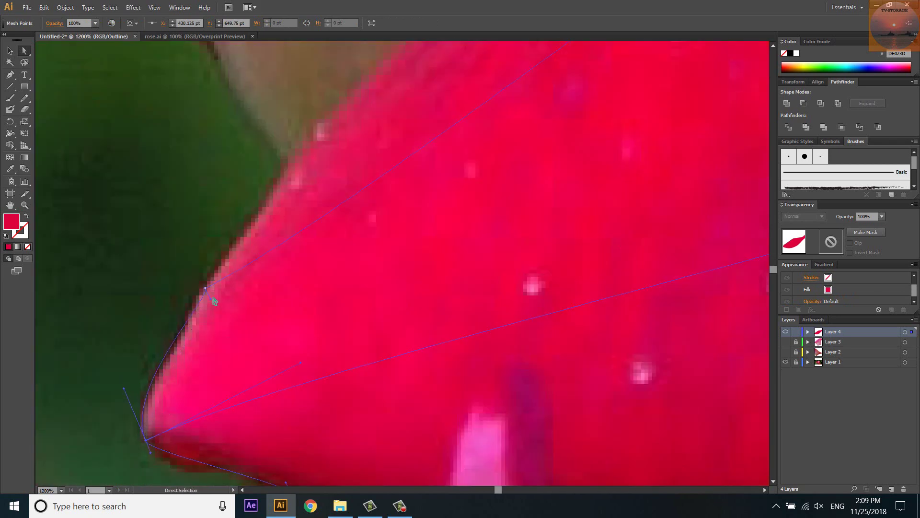
{"action": "mouse_move", "coordinate": [209, 299]}
{"action": "left_mouse_down"}
{"action": "mouse_move", "coordinate": [189, 315]}
{"action": "mouse_move", "coordinate": [253, 296]}
{"action": "left_mouse_up"}
{"action": "scroll", "coordinate": [189, 315], "scroll_direction": "down", "scroll_amount": 1}
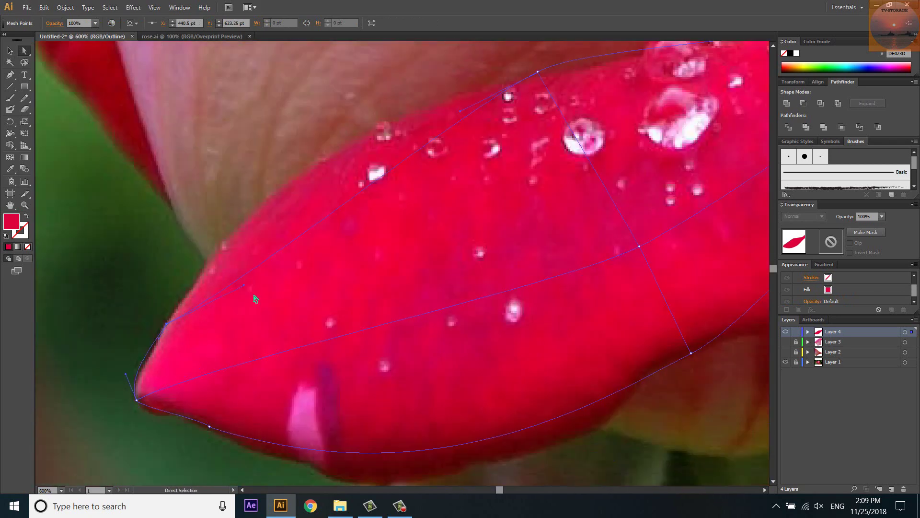
Bend the upper edge curve from the tip so it follows the petal outline.
{"action": "left_click_drag", "start_coordinate": [256, 255], "coordinate": [296, 112]}
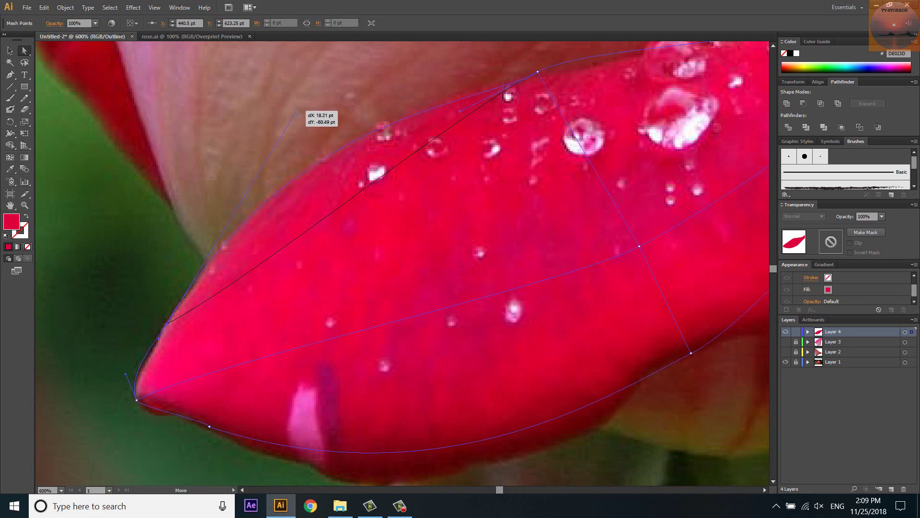
{"action": "scroll", "coordinate": [455, 158], "scroll_direction": "down", "scroll_amount": 1}
{"action": "scroll", "coordinate": [520, 82], "scroll_direction": "up", "scroll_amount": 3}
{"action": "left_click_drag", "start_coordinate": [584, 97], "coordinate": [549, 144]}
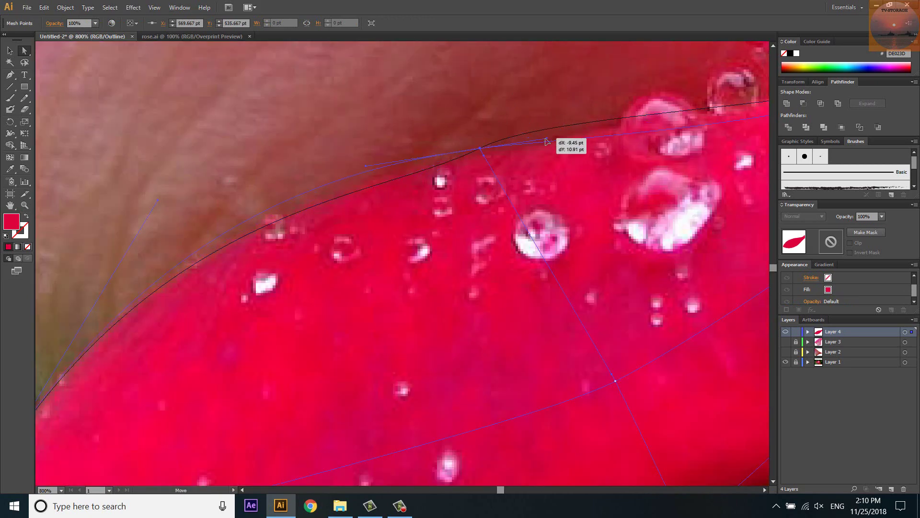
{"action": "left_click_drag", "start_coordinate": [480, 149], "coordinate": [486, 154]}
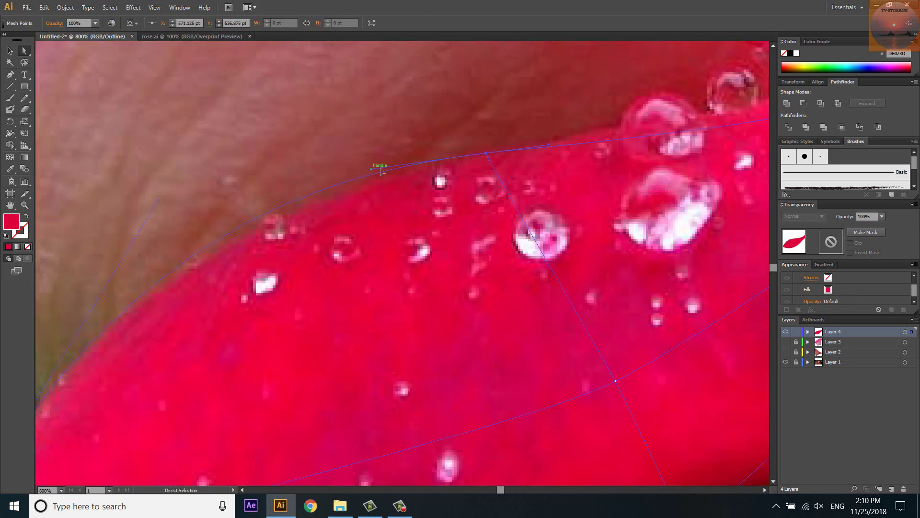
{"action": "scroll", "coordinate": [376, 192], "scroll_direction": "down", "scroll_amount": 2}
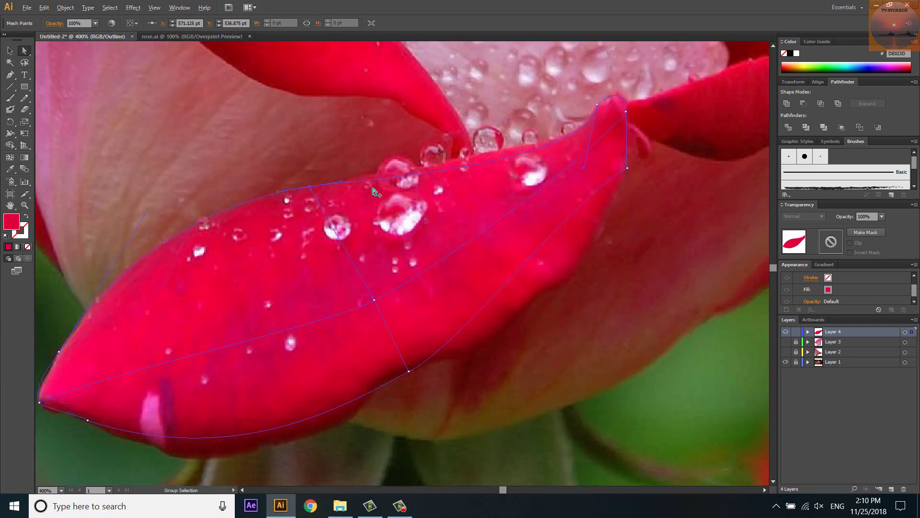
{"action": "left_click_drag", "start_coordinate": [586, 167], "coordinate": [584, 162]}
Rotate the inner mesh line to follow the petal and settle lower-edge anchors near the tip.
{"action": "left_click", "coordinate": [372, 300]}
{"action": "left_click_drag", "start_coordinate": [374, 299], "coordinate": [358, 270]}
{"action": "left_click_drag", "start_coordinate": [376, 303], "coordinate": [498, 247]}
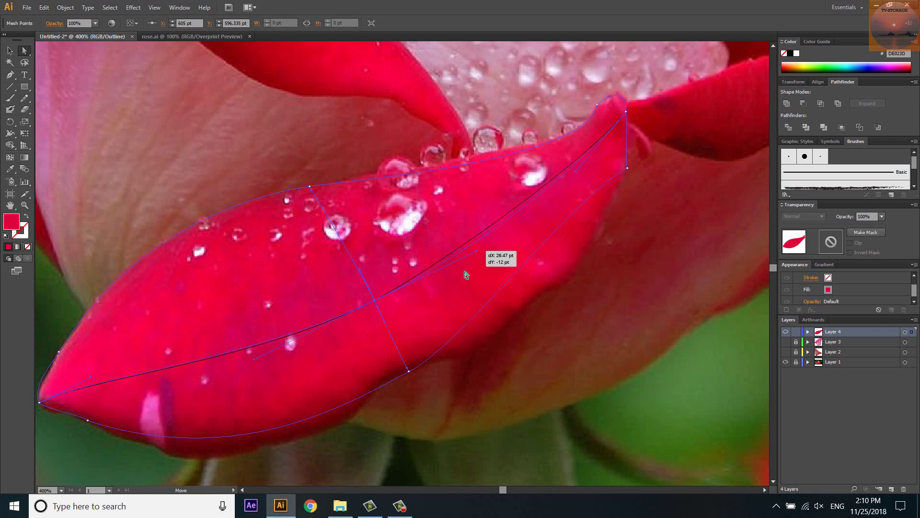
{"action": "scroll", "coordinate": [77, 425], "scroll_direction": "up", "scroll_amount": 4}
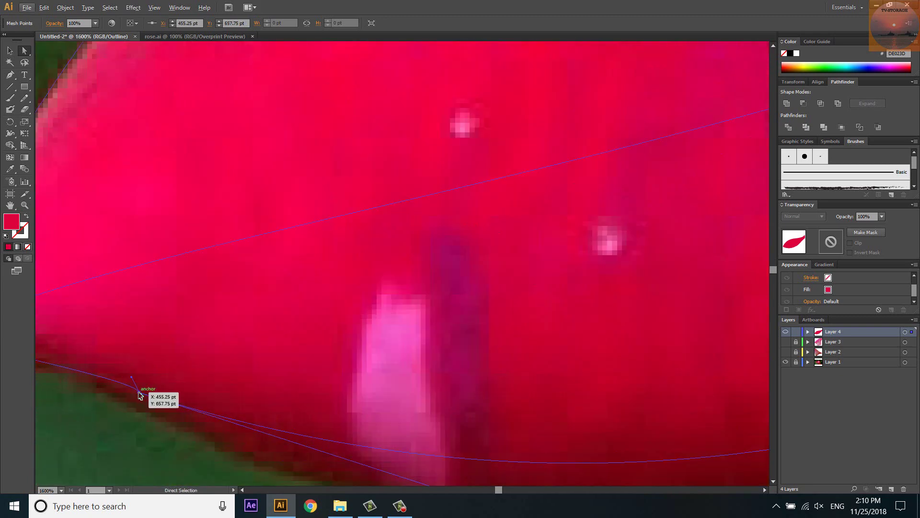
{"action": "left_click_drag", "start_coordinate": [139, 393], "coordinate": [144, 412]}
{"action": "scroll", "coordinate": [308, 303], "scroll_direction": "down", "scroll_amount": 1}
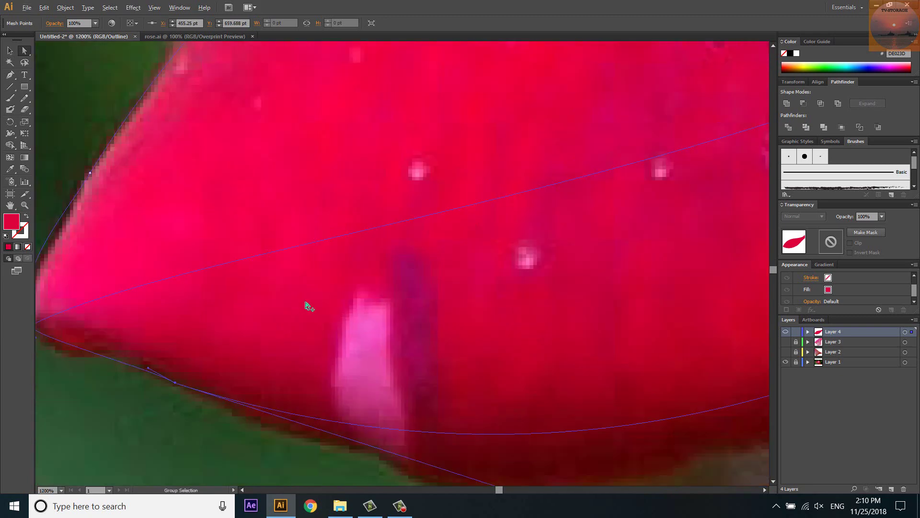
{"action": "scroll", "coordinate": [308, 304], "scroll_direction": "down", "scroll_amount": 1}
{"action": "left_click_drag", "start_coordinate": [120, 317], "coordinate": [121, 318]}
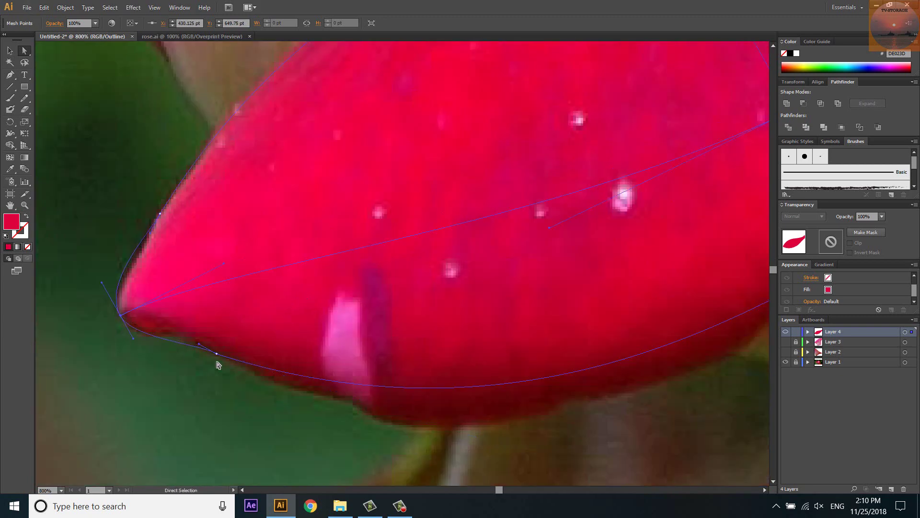
{"action": "scroll", "coordinate": [117, 336], "scroll_direction": "down", "scroll_amount": 1}
{"action": "scroll", "coordinate": [341, 258], "scroll_direction": "down", "scroll_amount": 2}
{"action": "scroll", "coordinate": [427, 201], "scroll_direction": "up", "scroll_amount": 1}
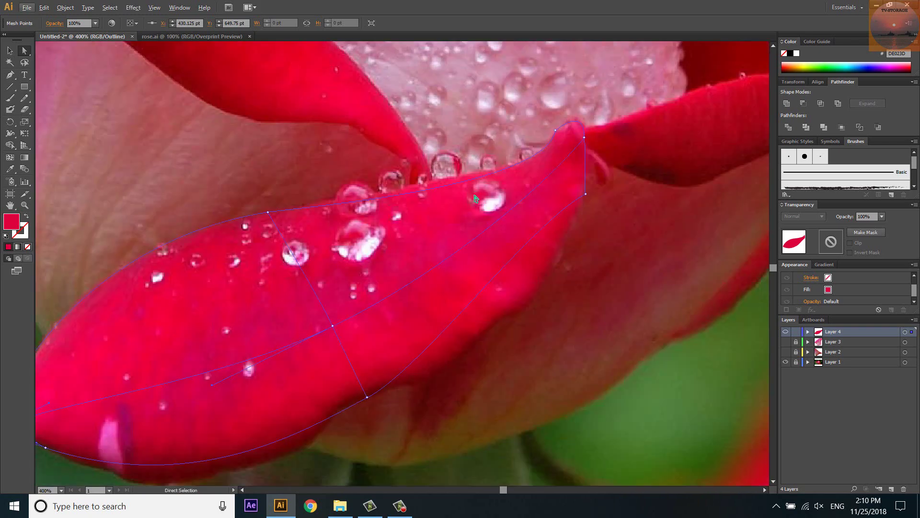
{"action": "scroll", "coordinate": [438, 250], "scroll_direction": "up", "scroll_amount": 1}
Curve the inner mesh lines toward the fold and bend the right edge up to the tip.
{"action": "key", "text": "a"}
{"action": "scroll", "coordinate": [413, 200], "scroll_direction": "up", "scroll_amount": 2}
{"action": "mouse_move", "coordinate": [412, 182]}
{"action": "left_mouse_down"}
{"action": "mouse_move", "coordinate": [402, 173]}
{"action": "mouse_move", "coordinate": [417, 195]}
{"action": "left_mouse_up"}
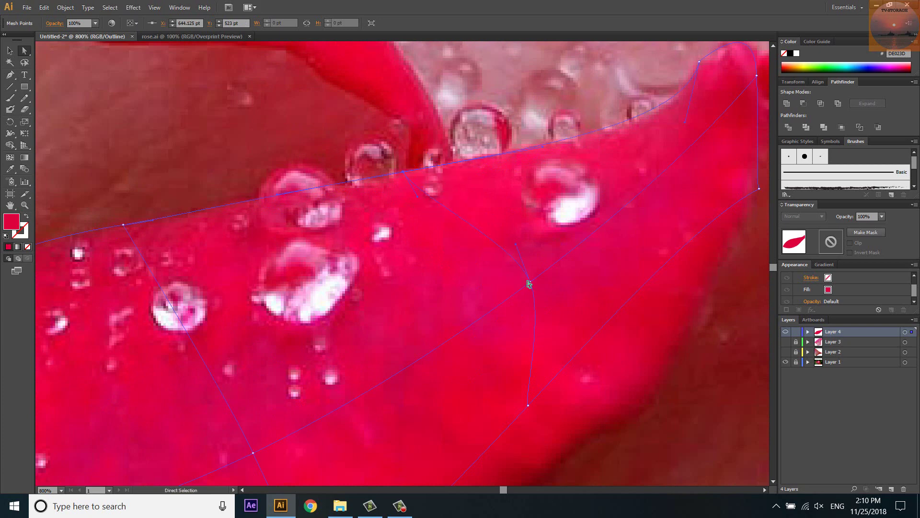
{"action": "mouse_move", "coordinate": [529, 284]}
{"action": "left_mouse_down"}
{"action": "mouse_move", "coordinate": [498, 312]}
{"action": "mouse_move", "coordinate": [509, 353]}
{"action": "left_mouse_up"}
{"action": "scroll", "coordinate": [498, 311], "scroll_direction": "down", "scroll_amount": 1}
{"action": "left_click_drag", "start_coordinate": [454, 290], "coordinate": [461, 290]}
{"action": "left_click_drag", "start_coordinate": [425, 247], "coordinate": [453, 287]}
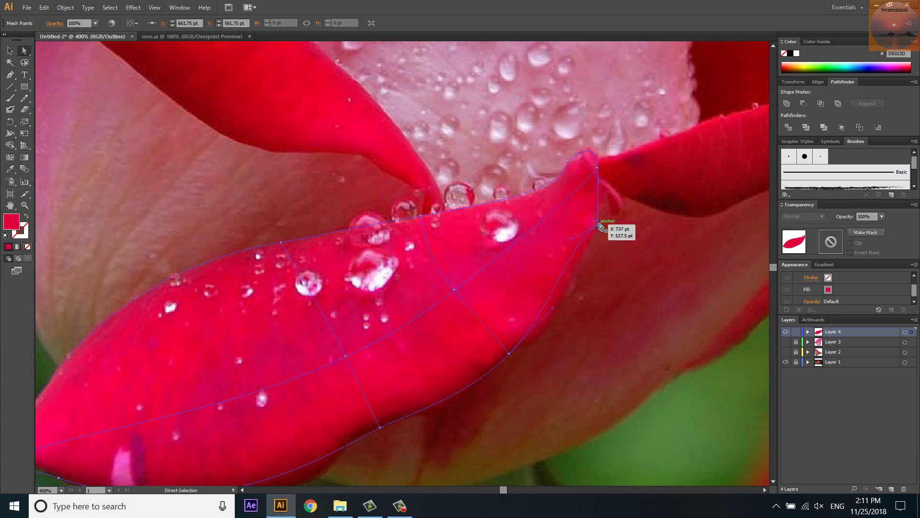
{"action": "left_click_drag", "start_coordinate": [572, 239], "coordinate": [576, 280]}
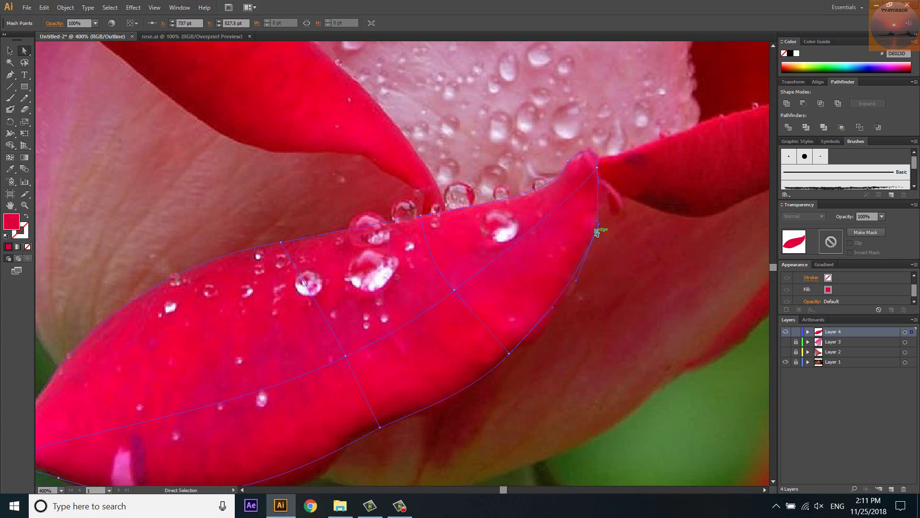
{"action": "left_click_drag", "start_coordinate": [597, 222], "coordinate": [615, 192]}
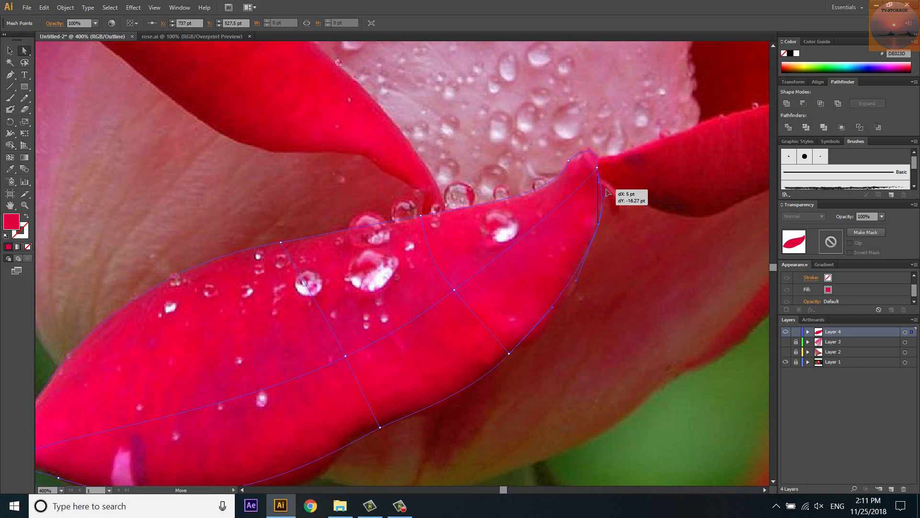
{"action": "left_click_drag", "start_coordinate": [615, 193], "coordinate": [604, 186]}
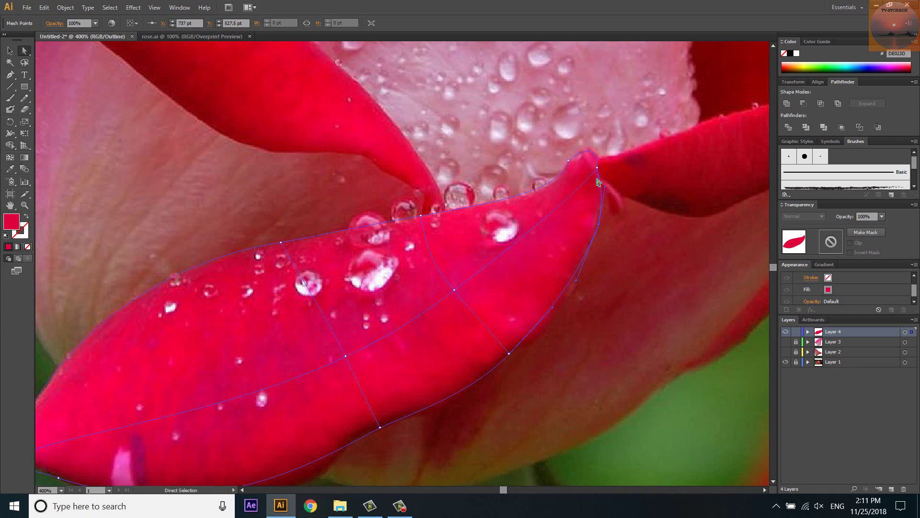
{"action": "left_click", "coordinate": [345, 355]}
{"action": "scroll", "coordinate": [358, 344], "scroll_direction": "down", "scroll_amount": 2}
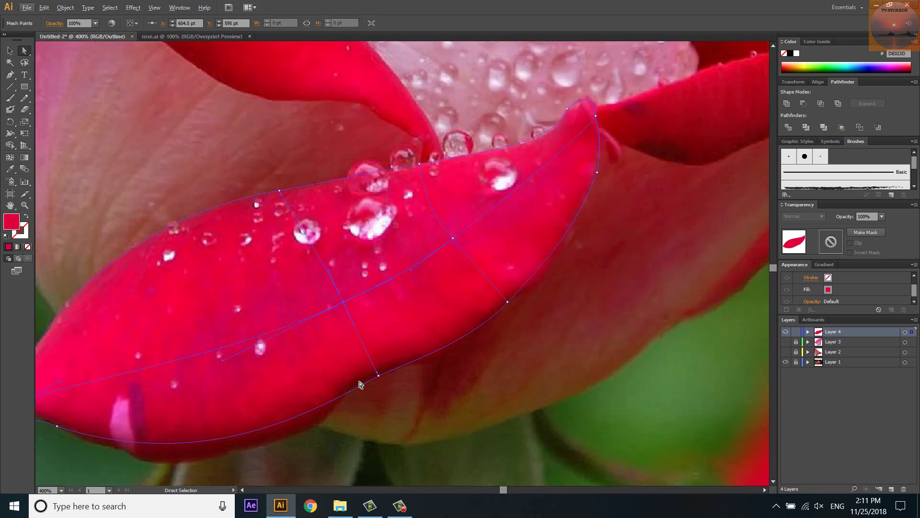
Add a mesh line across the petal's left part and reshape its lower curve.
{"action": "key", "text": "u"}
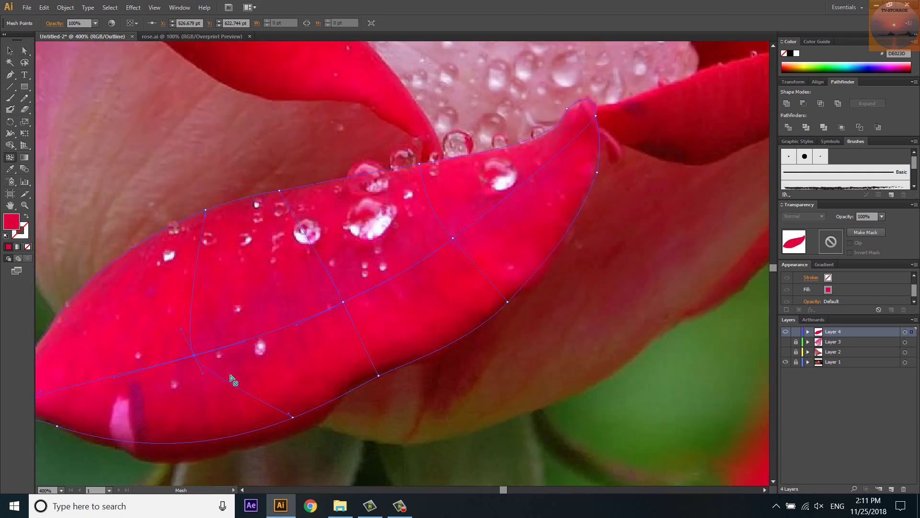
{"action": "left_click", "coordinate": [242, 436]}
{"action": "left_click_drag", "start_coordinate": [129, 370], "coordinate": [188, 358]}
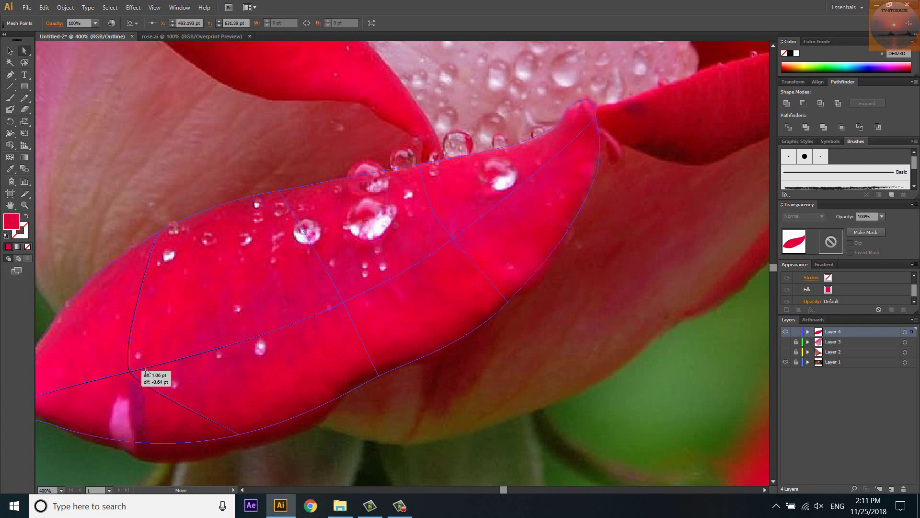
{"action": "mouse_move", "coordinate": [237, 435]}
{"action": "left_mouse_down"}
{"action": "mouse_move", "coordinate": [243, 448]}
{"action": "mouse_move", "coordinate": [205, 411]}
{"action": "left_mouse_up"}
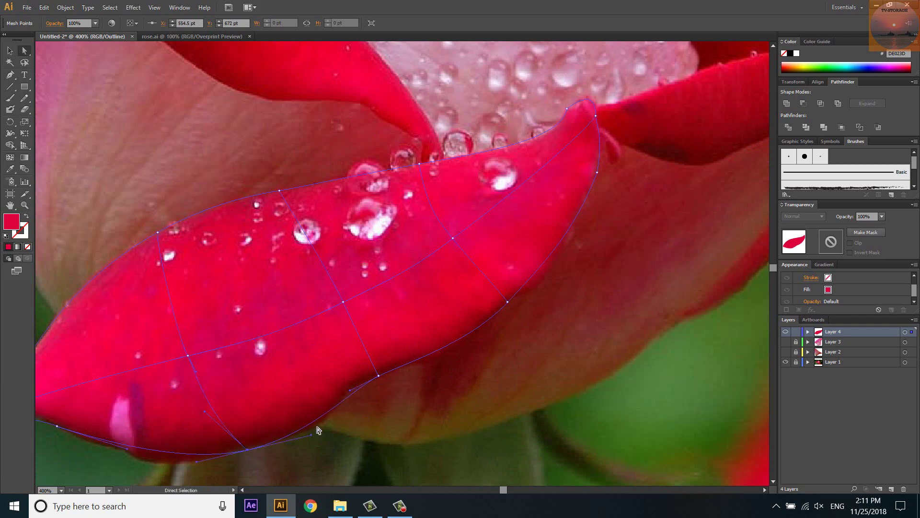
{"action": "scroll", "coordinate": [272, 386], "scroll_direction": "up", "scroll_amount": 1}
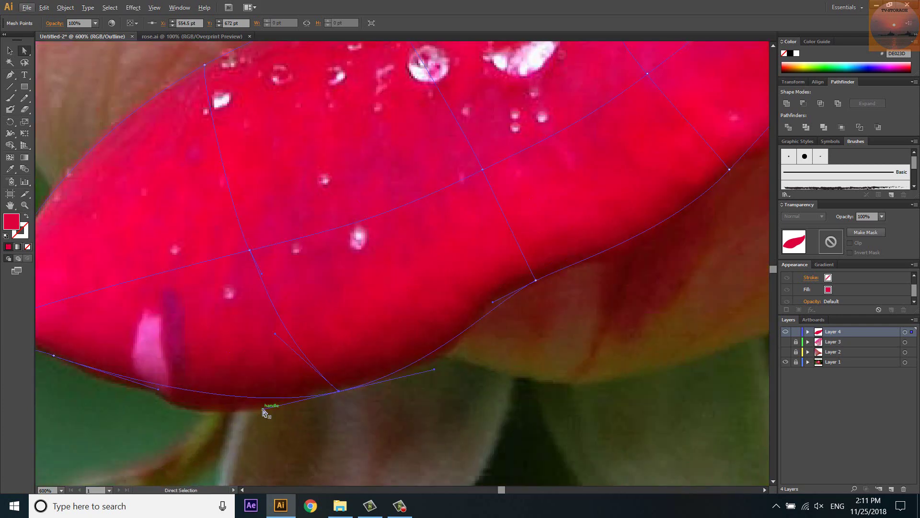
{"action": "mouse_move", "coordinate": [263, 411]}
{"action": "left_mouse_down"}
{"action": "mouse_move", "coordinate": [168, 437]}
{"action": "mouse_move", "coordinate": [183, 435]}
{"action": "left_mouse_up"}
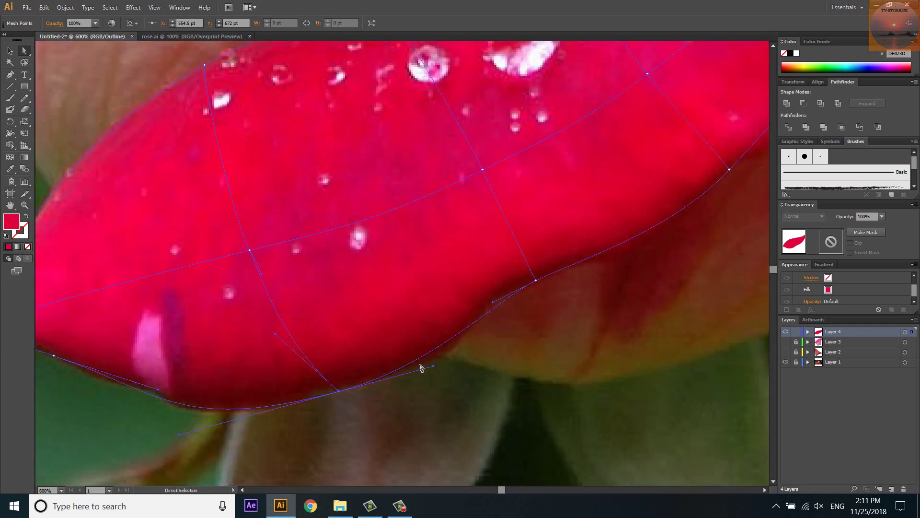
Add a mesh line through the lower edge and fit its points and handles.
{"action": "key", "text": "u"}
{"action": "left_click", "coordinate": [441, 348]}
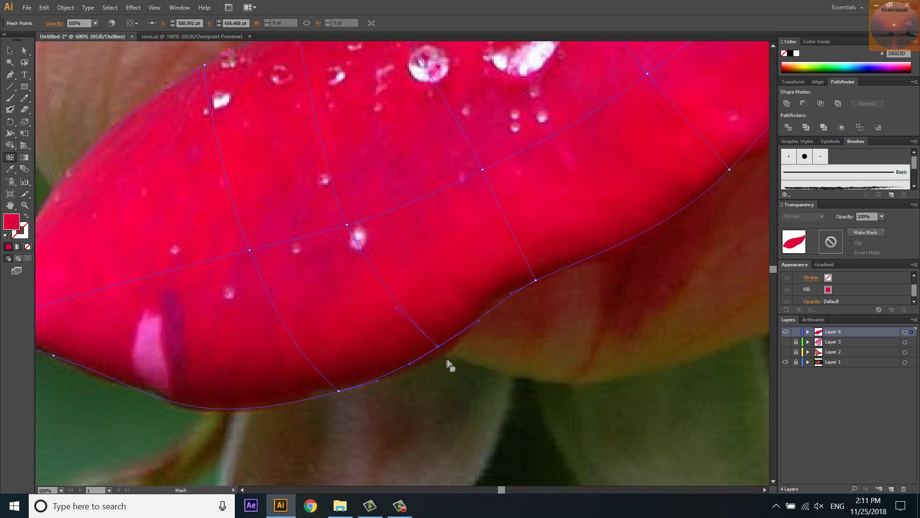
{"action": "key", "text": "a"}
{"action": "left_click_drag", "start_coordinate": [439, 350], "coordinate": [443, 355]}
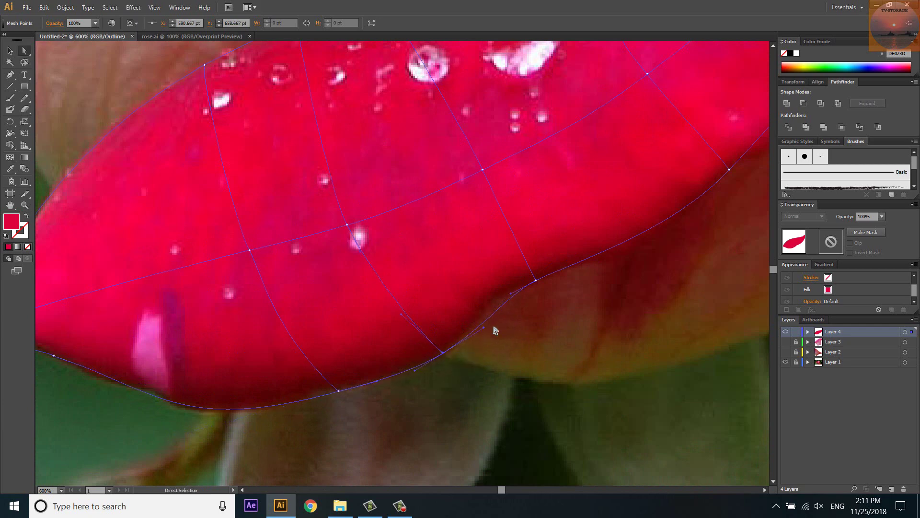
{"action": "left_click_drag", "start_coordinate": [349, 222], "coordinate": [369, 218]}
{"action": "left_click_drag", "start_coordinate": [401, 314], "coordinate": [372, 297]}
{"action": "left_click_drag", "start_coordinate": [368, 218], "coordinate": [350, 222]}
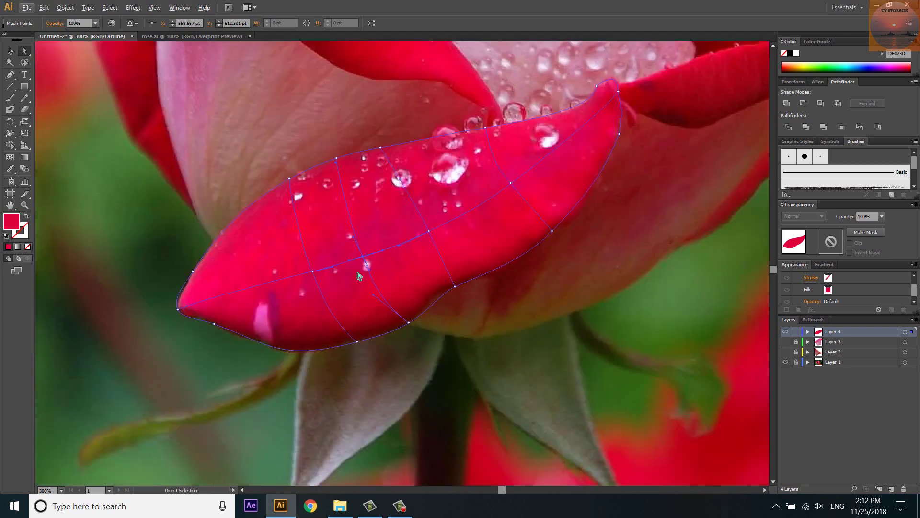
{"action": "scroll", "coordinate": [358, 273], "scroll_direction": "down", "scroll_amount": 1, "text": "alt"}
Nudge a mesh point on the petal's lower edge to follow the outline.
{"action": "key", "text": "u"}
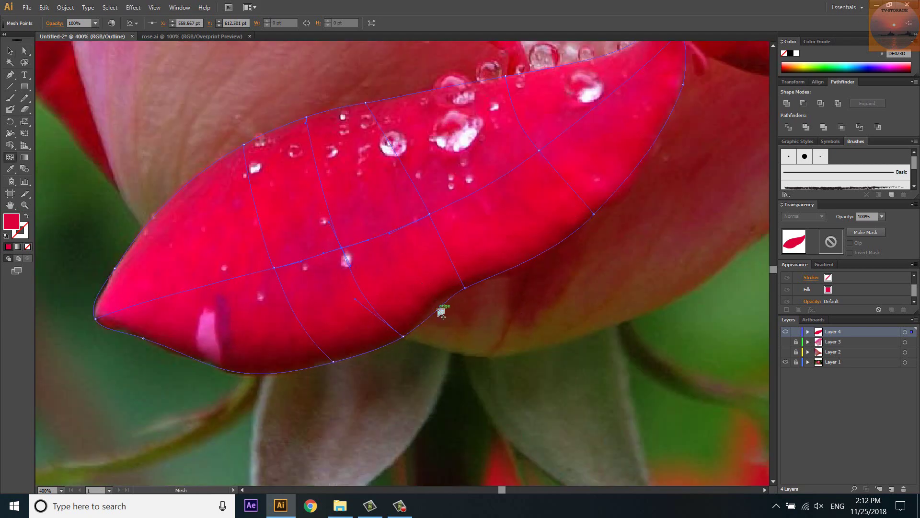
{"action": "key", "text": "a"}
{"action": "scroll", "coordinate": [440, 312], "scroll_direction": "up", "scroll_amount": 1, "text": "alt"}
{"action": "left_click_drag", "start_coordinate": [440, 304], "coordinate": [433, 302]}
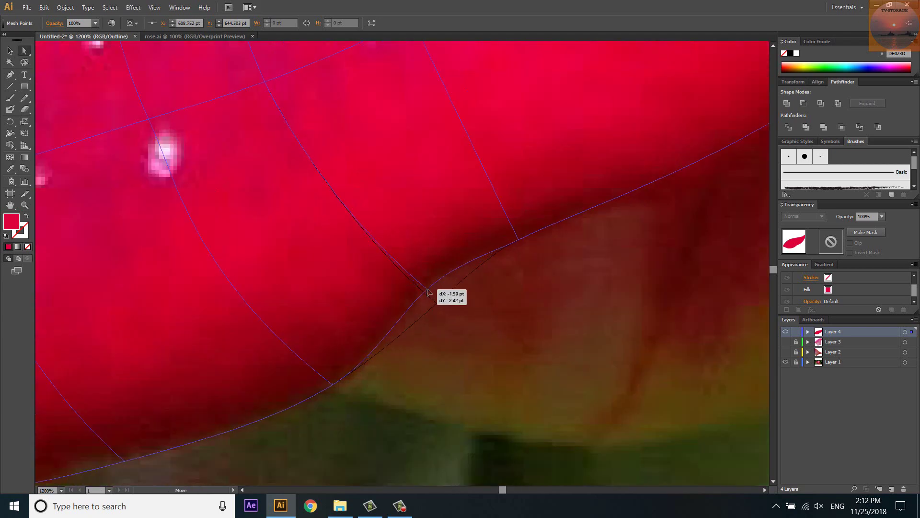
{"action": "scroll", "coordinate": [449, 328], "scroll_direction": "down", "scroll_amount": 2, "text": "alt"}
{"action": "scroll", "coordinate": [268, 373], "scroll_direction": "up", "scroll_amount": 1, "text": "alt"}
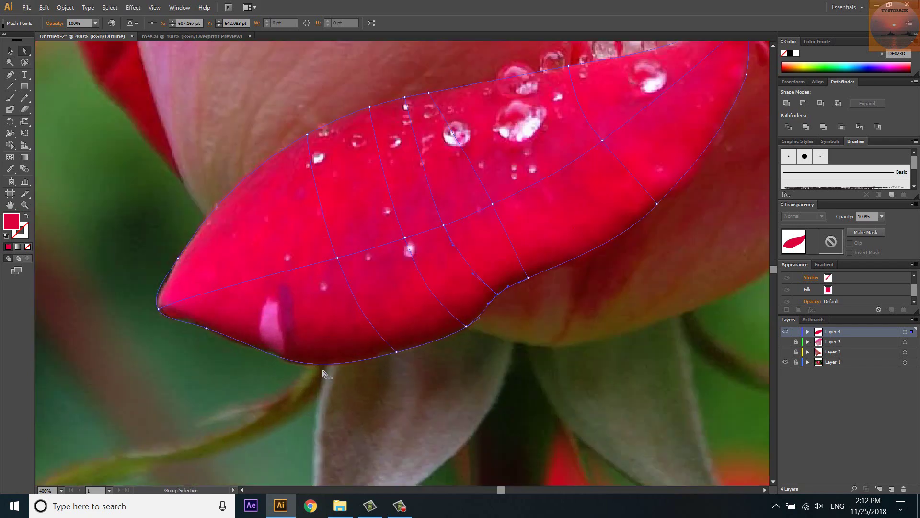
{"action": "scroll", "coordinate": [316, 366], "scroll_direction": "up", "scroll_amount": 1, "text": "alt"}
Move mesh points onto the petal outline to reshape the bottom curve.
{"action": "key", "text": "u"}
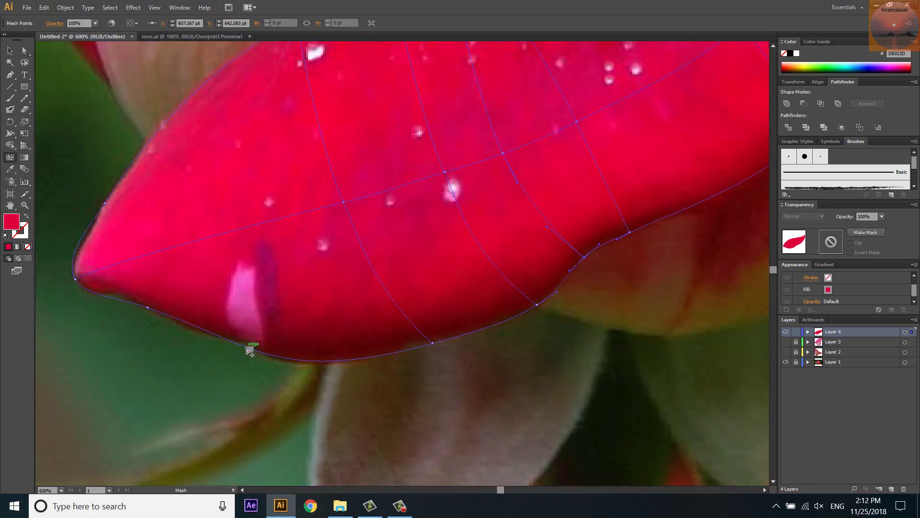
{"action": "key", "text": "a"}
{"action": "scroll", "coordinate": [249, 350], "scroll_direction": "up", "scroll_amount": 2, "text": "alt"}
{"action": "left_click_drag", "start_coordinate": [248, 345], "coordinate": [247, 336]}
{"action": "left_click_drag", "start_coordinate": [338, 371], "coordinate": [355, 376]}
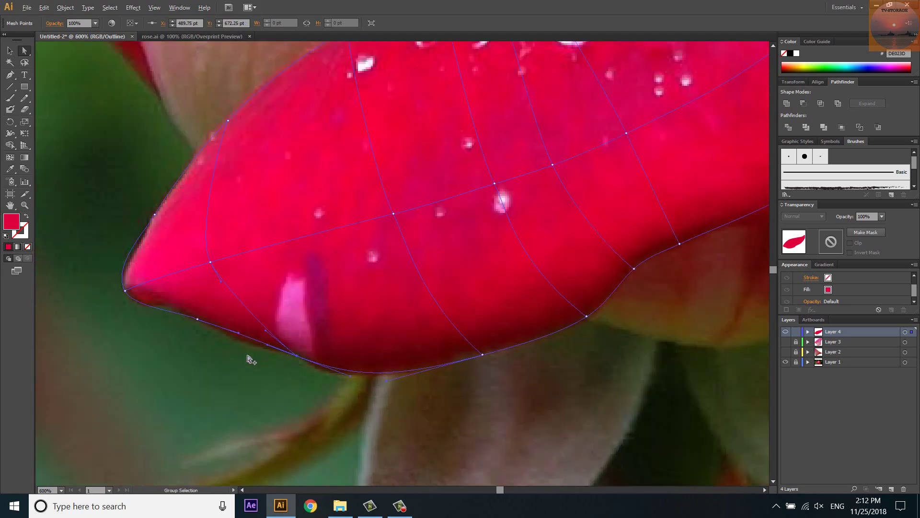
{"action": "scroll", "coordinate": [221, 331], "scroll_direction": "down", "scroll_amount": 1, "text": "alt"}
Re-angle and lengthen the bottom-edge anchor's handles and shift nearby mesh points.
{"action": "left_click", "coordinate": [203, 319]}
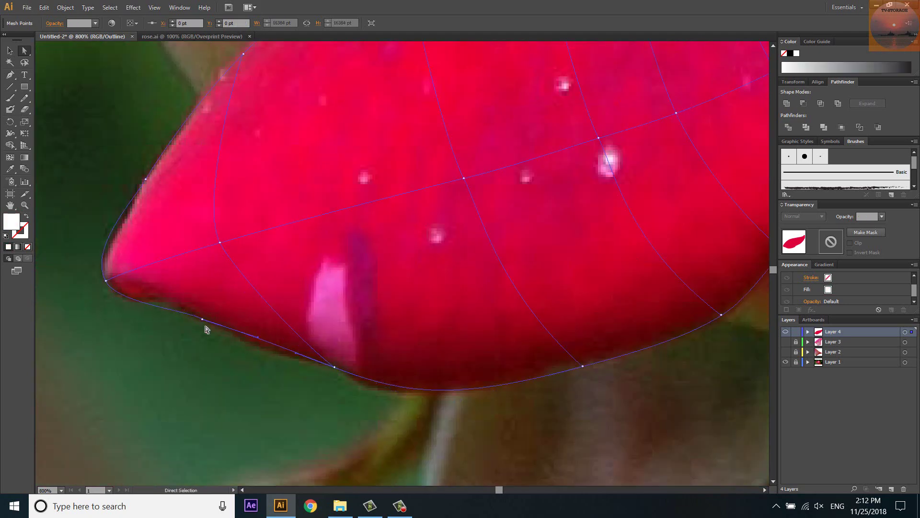
{"action": "left_click_drag", "start_coordinate": [259, 339], "coordinate": [259, 352]}
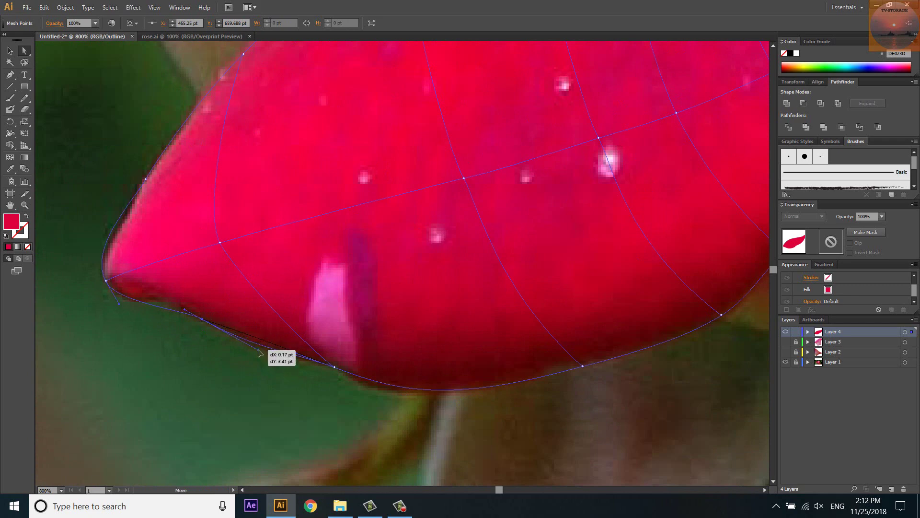
{"action": "left_click_drag", "start_coordinate": [184, 309], "coordinate": [161, 294]}
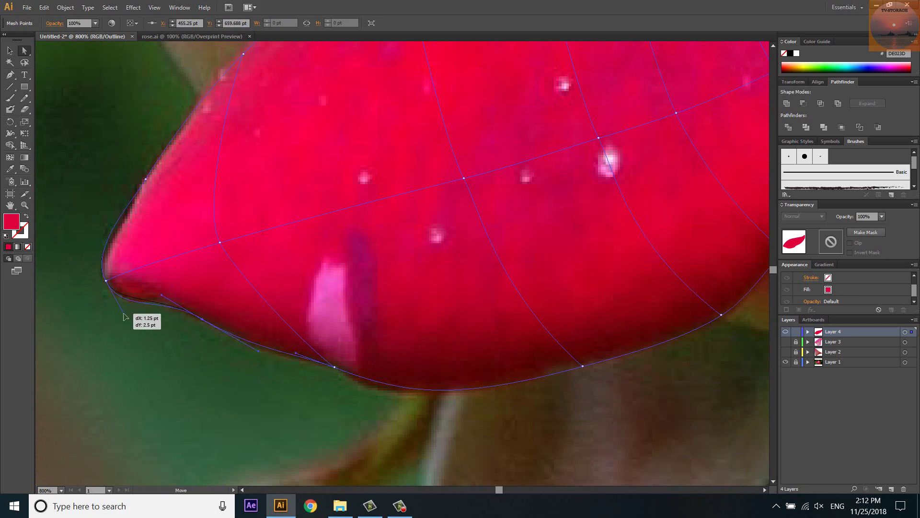
{"action": "mouse_move", "coordinate": [220, 243]}
{"action": "left_mouse_down"}
{"action": "mouse_move", "coordinate": [263, 246]}
{"action": "mouse_move", "coordinate": [260, 237]}
{"action": "left_mouse_up"}
{"action": "key", "text": "ctrl+minus"}
{"action": "left_click_drag", "start_coordinate": [271, 279], "coordinate": [268, 286]}
Fit the right-edge and upper-edge mesh points onto the petal outline.
{"action": "scroll", "coordinate": [269, 286], "scroll_direction": "down", "scroll_amount": 3}
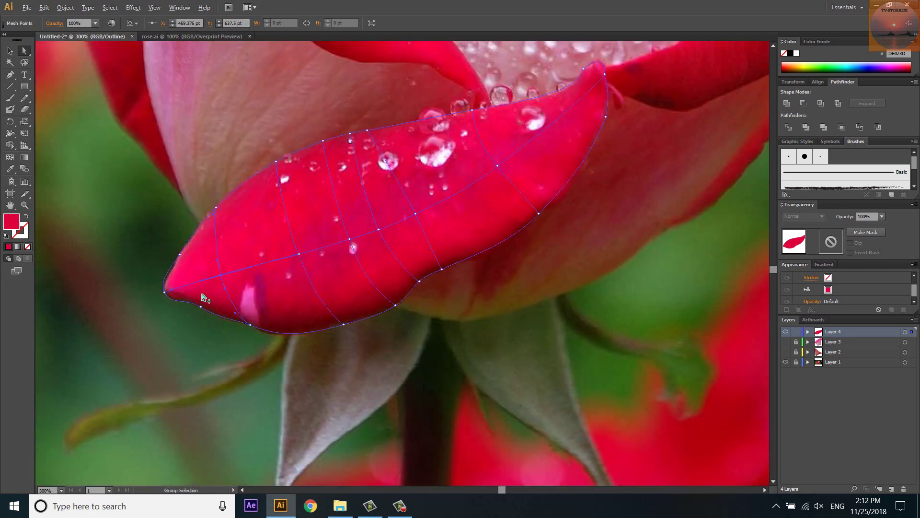
{"action": "scroll", "coordinate": [456, 188], "scroll_direction": "up", "scroll_amount": 2}
{"action": "key", "text": "u"}
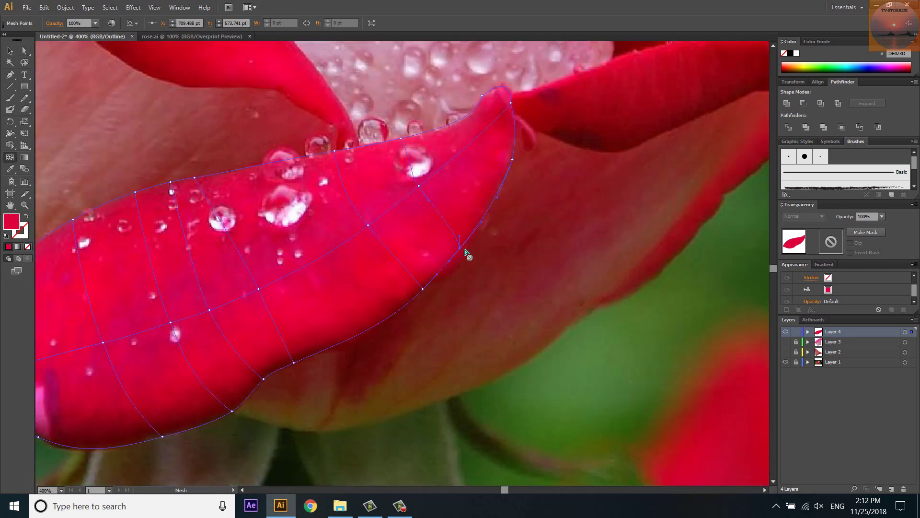
{"action": "key", "text": "a"}
{"action": "mouse_move", "coordinate": [464, 250]}
{"action": "left_mouse_down"}
{"action": "mouse_move", "coordinate": [469, 263]}
{"action": "mouse_move", "coordinate": [501, 208]}
{"action": "left_mouse_up"}
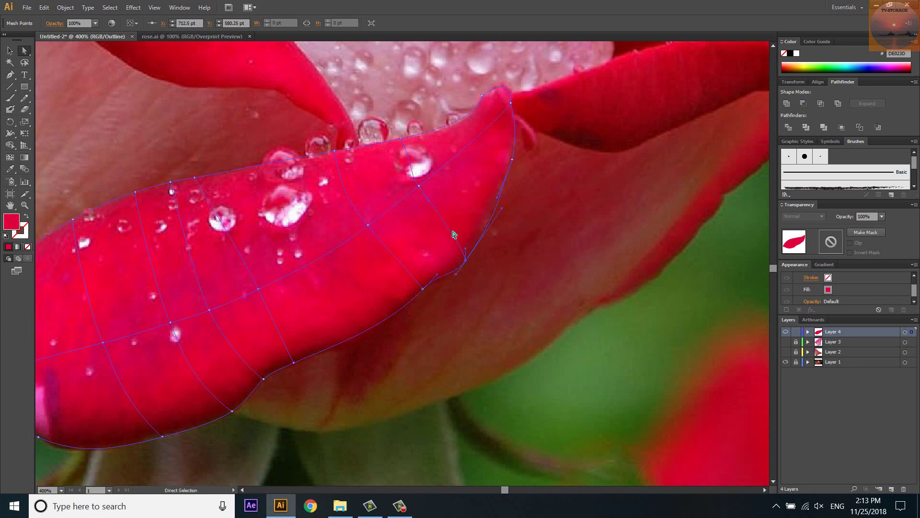
{"action": "left_click", "coordinate": [419, 186]}
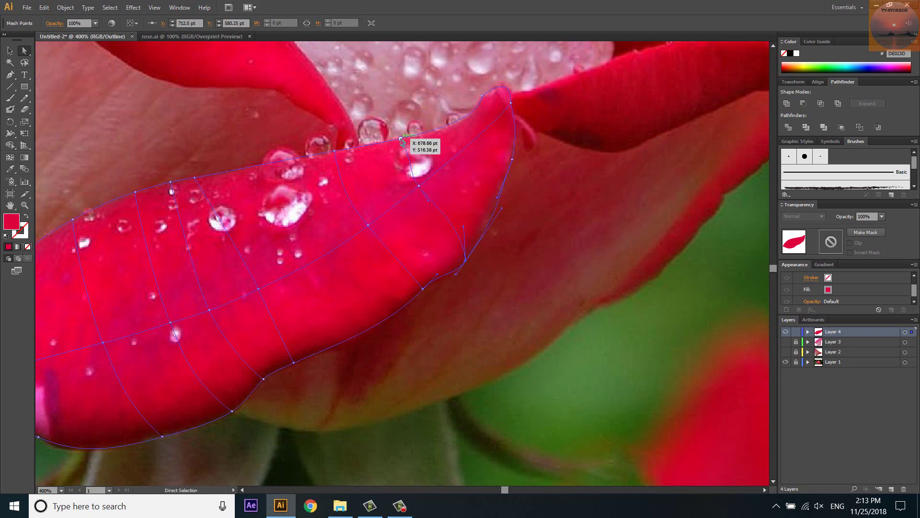
{"action": "left_click_drag", "start_coordinate": [419, 188], "coordinate": [422, 162]}
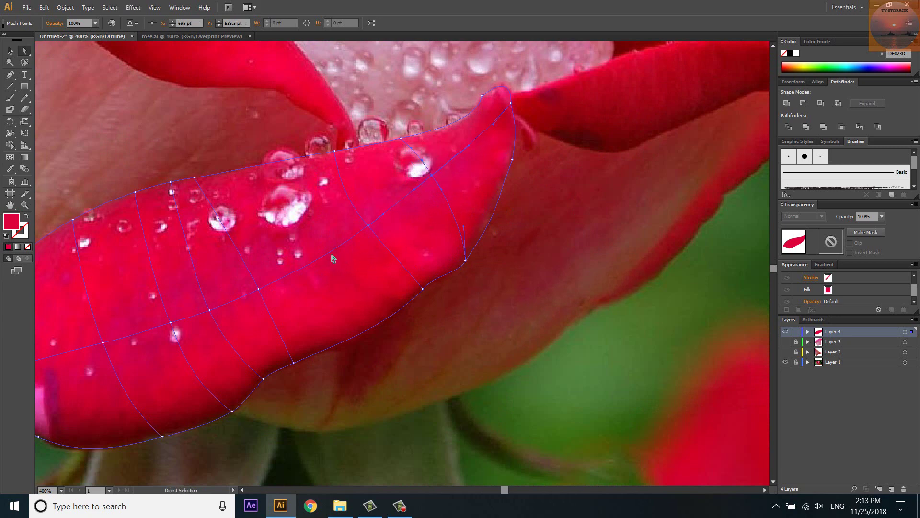
Move mesh points along the petal edge and smooth a lower-edge handle.
{"action": "key", "text": "u"}
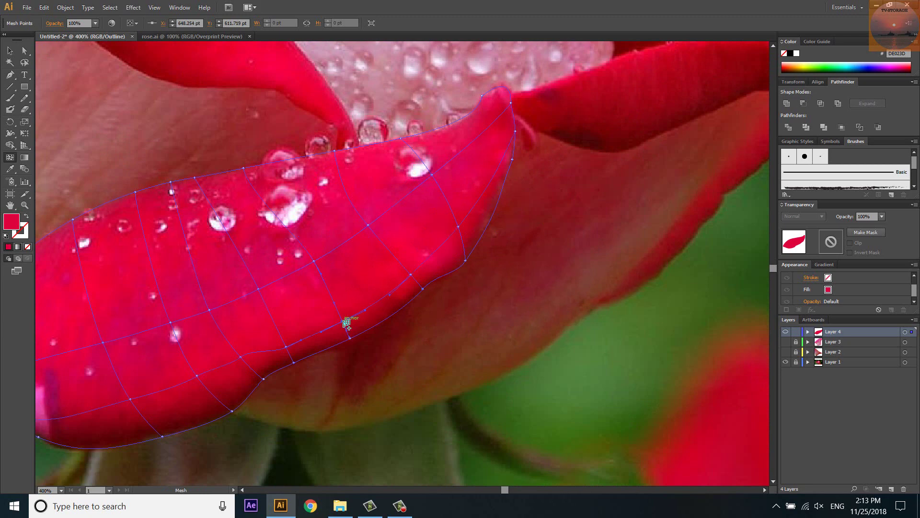
{"action": "scroll", "coordinate": [453, 317], "scroll_direction": "down", "scroll_amount": 3}
{"action": "scroll", "coordinate": [285, 391], "scroll_direction": "left", "scroll_amount": 5}
{"action": "key", "text": "a"}
{"action": "scroll", "coordinate": [353, 353], "scroll_direction": "up", "scroll_amount": 1, "text": "alt"}
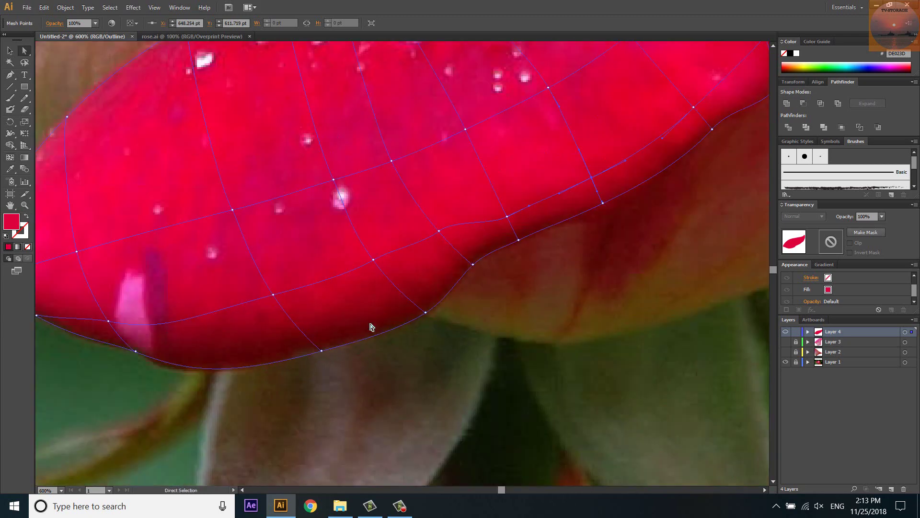
{"action": "left_click_drag", "start_coordinate": [382, 263], "coordinate": [386, 273]}
{"action": "left_click_drag", "start_coordinate": [441, 233], "coordinate": [502, 208]}
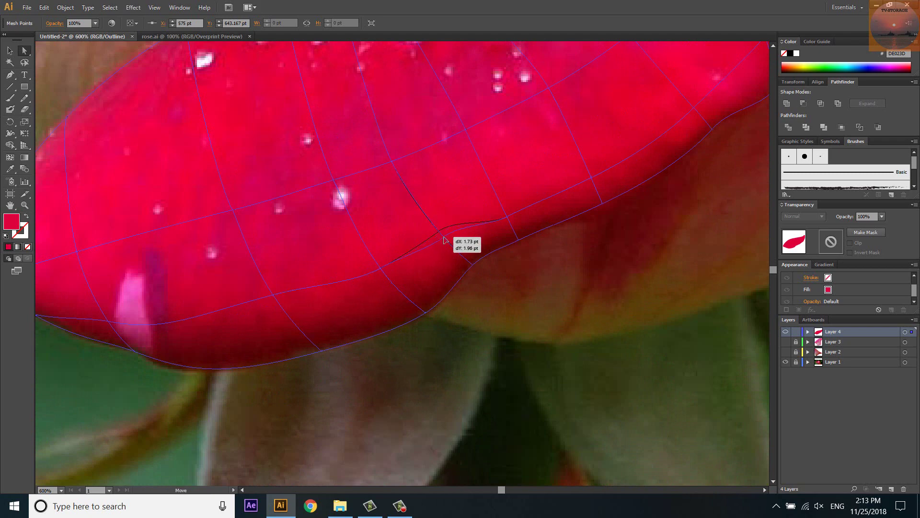
{"action": "left_click", "coordinate": [401, 257]}
{"action": "mouse_move", "coordinate": [402, 258]}
{"action": "left_mouse_down"}
{"action": "mouse_move", "coordinate": [431, 261]}
{"action": "mouse_move", "coordinate": [412, 255]}
{"action": "left_mouse_up"}
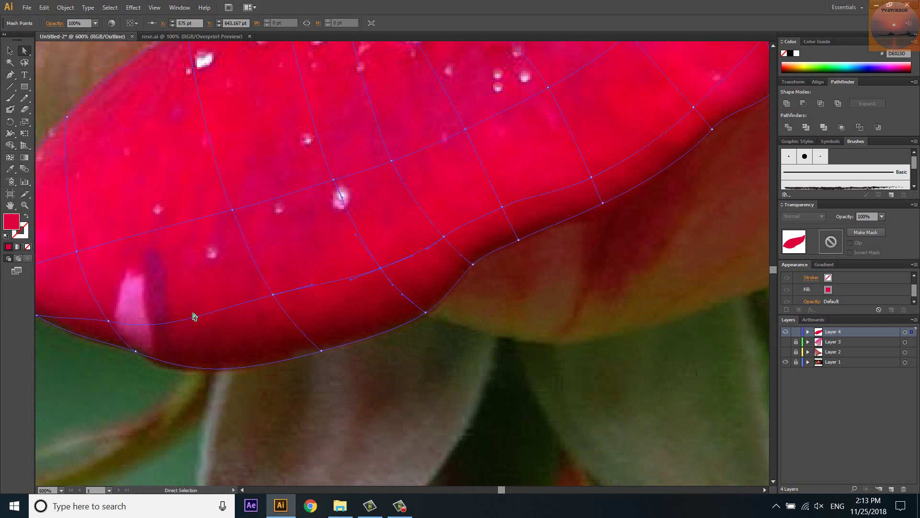
Check the whole rose, then move a lower-edge mesh point onto the outline.
{"action": "key", "text": "ctrl+0"}
{"action": "scroll", "coordinate": [530, 183], "scroll_direction": "up", "scroll_amount": 5, "text": "alt"}
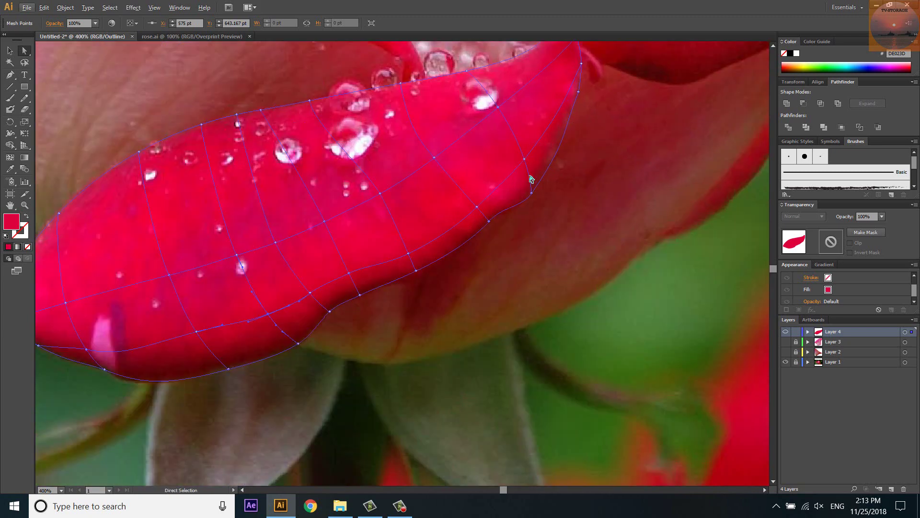
{"action": "key", "text": "u"}
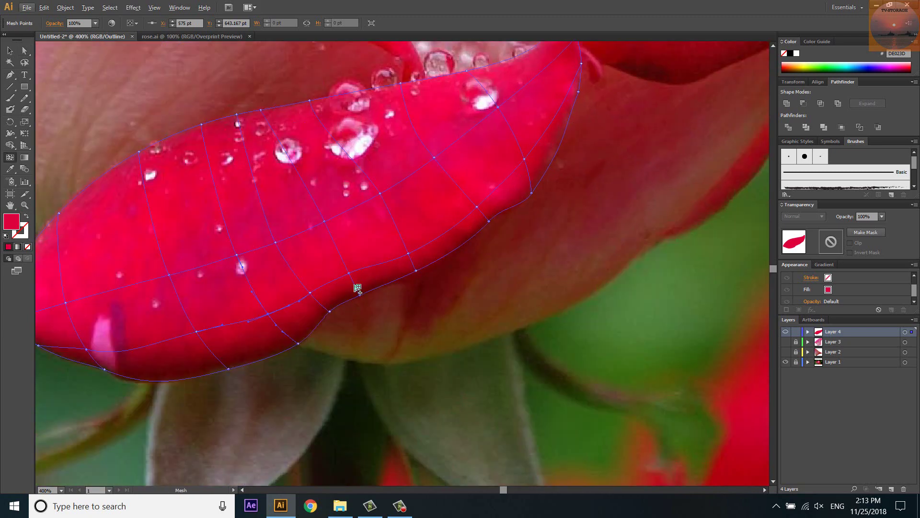
{"action": "scroll", "coordinate": [338, 355], "scroll_direction": "up", "scroll_amount": 2, "text": "alt"}
{"action": "key", "text": "a"}
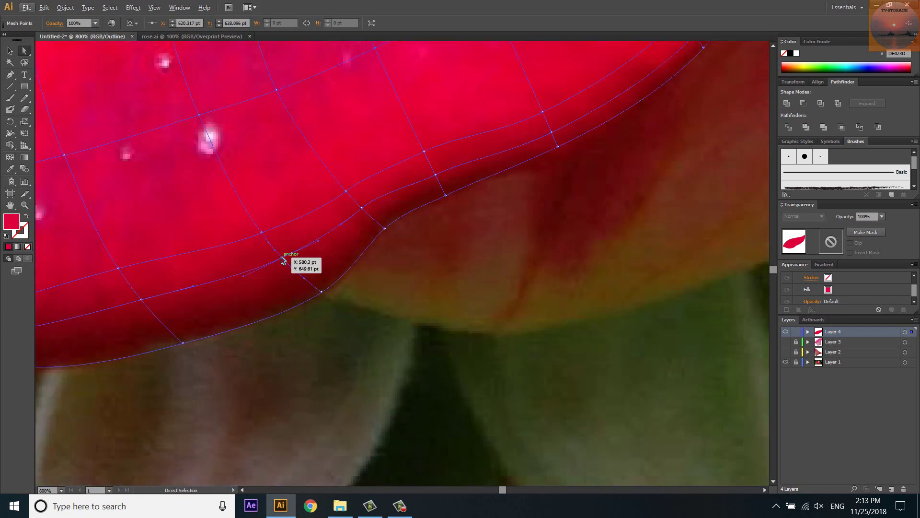
{"action": "left_click_drag", "start_coordinate": [141, 300], "coordinate": [151, 314]}
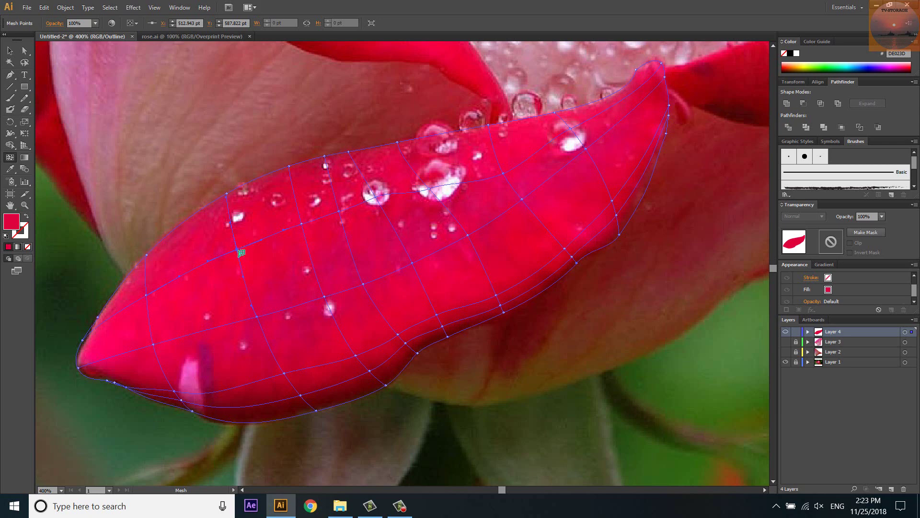
Nudge two mesh points near the drop and upper-left slightly down.
{"action": "key", "text": "a"}
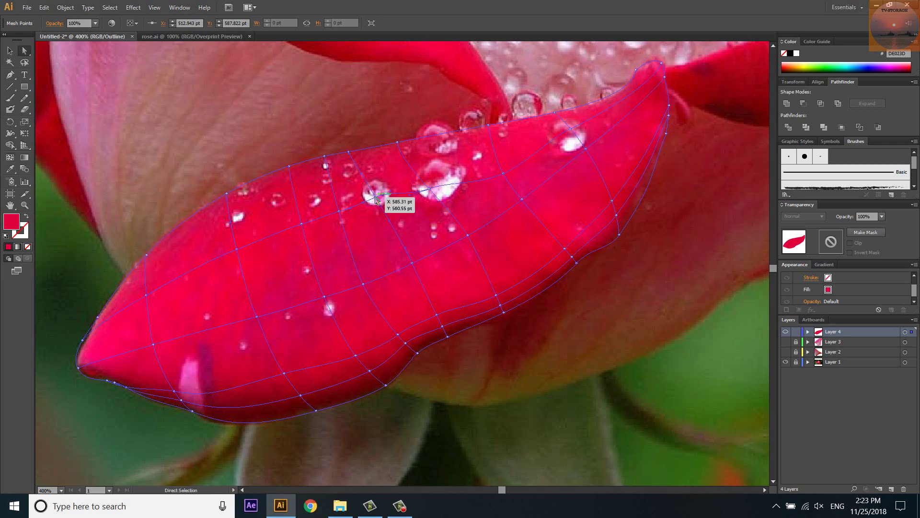
{"action": "left_click_drag", "start_coordinate": [377, 200], "coordinate": [379, 206]}
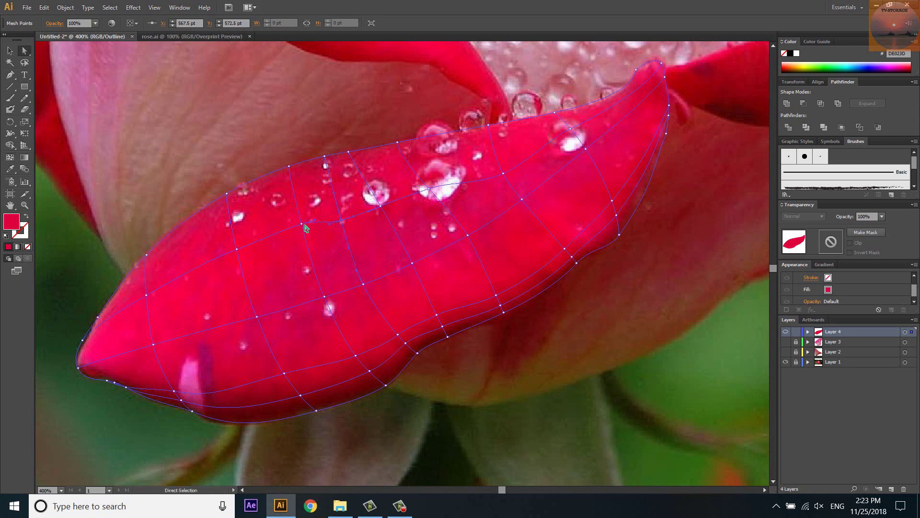
{"action": "left_click_drag", "start_coordinate": [305, 228], "coordinate": [307, 234]}
Sample dark red, bright red and pink from the photo onto mesh points near the left tip.
{"action": "key", "text": "i"}
{"action": "left_click", "coordinate": [81, 369], "text": "ctrl"}
{"action": "left_click", "coordinate": [85, 355]}
{"action": "left_click", "coordinate": [83, 341], "text": "ctrl"}
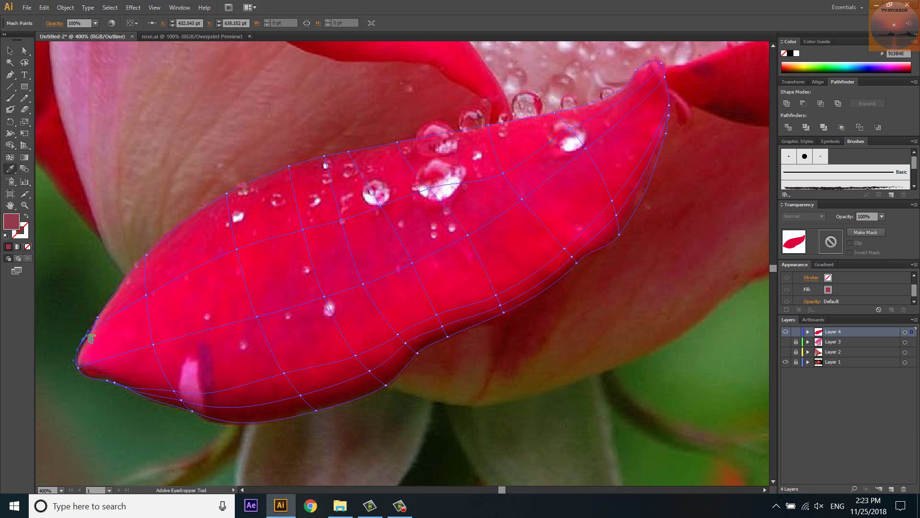
{"action": "left_click", "coordinate": [99, 315], "text": "ctrl"}
{"action": "left_click", "coordinate": [117, 303]}
{"action": "left_click", "coordinate": [146, 257], "text": "ctrl"}
{"action": "left_click", "coordinate": [156, 284]}
{"action": "left_click", "coordinate": [146, 296], "text": "ctrl"}
{"action": "left_click", "coordinate": [146, 308]}
Bend the mesh curves at two edge points to follow the petal's lower-left edge.
{"action": "scroll", "coordinate": [120, 388], "scroll_direction": "up", "scroll_amount": 1}
{"action": "scroll", "coordinate": [120, 384], "scroll_direction": "up", "scroll_amount": 1}
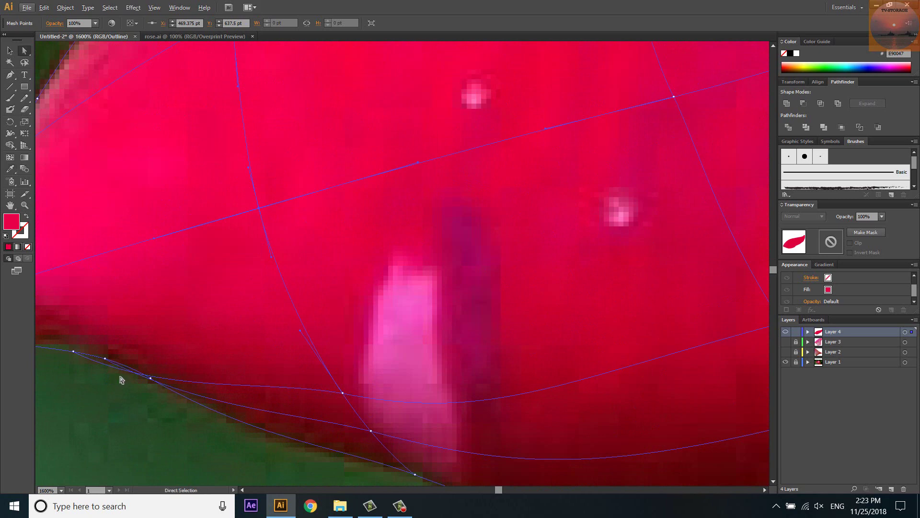
{"action": "left_click", "coordinate": [76, 352]}
{"action": "left_click_drag", "start_coordinate": [165, 395], "coordinate": [149, 324]}
{"action": "left_click", "coordinate": [105, 358]}
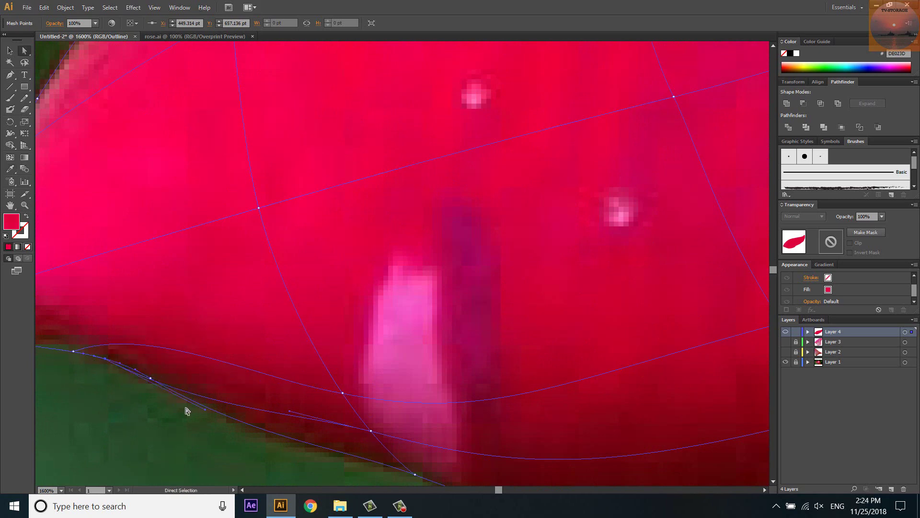
{"action": "left_click_drag", "start_coordinate": [207, 410], "coordinate": [220, 375]}
Sample dark and deeper reds onto the left-corner and lower-edge mesh points.
{"action": "key", "text": "i"}
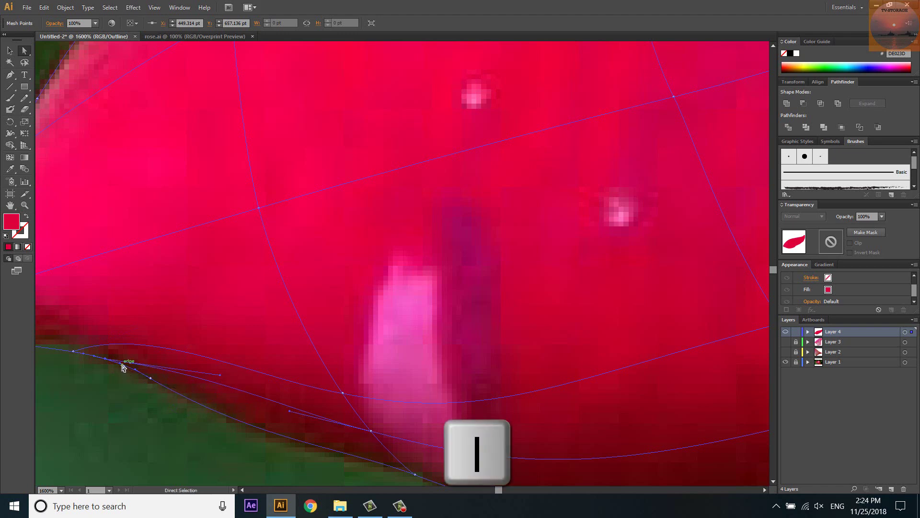
{"action": "left_click", "coordinate": [93, 360]}
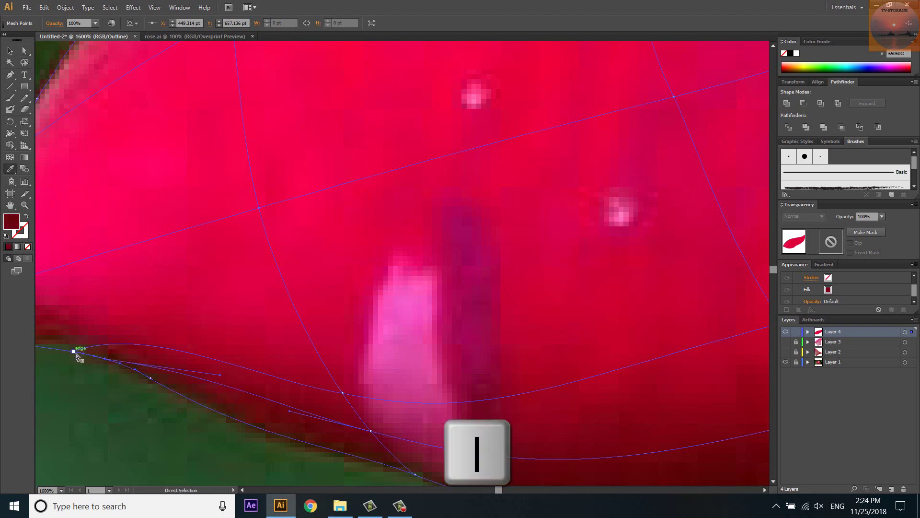
{"action": "left_click", "coordinate": [74, 352], "text": "ctrl"}
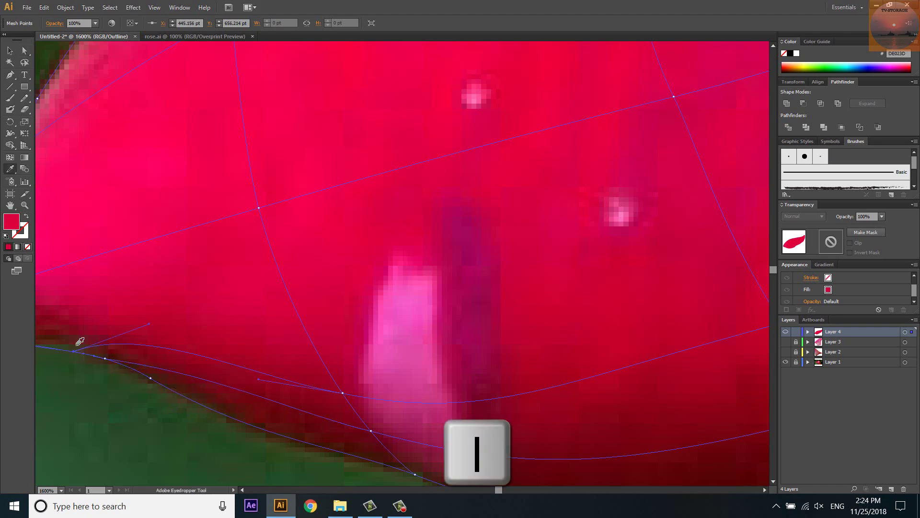
{"action": "left_click", "coordinate": [345, 395]}
{"action": "left_click_drag", "start_coordinate": [344, 382], "coordinate": [307, 316]}
{"action": "left_click", "coordinate": [330, 320]}
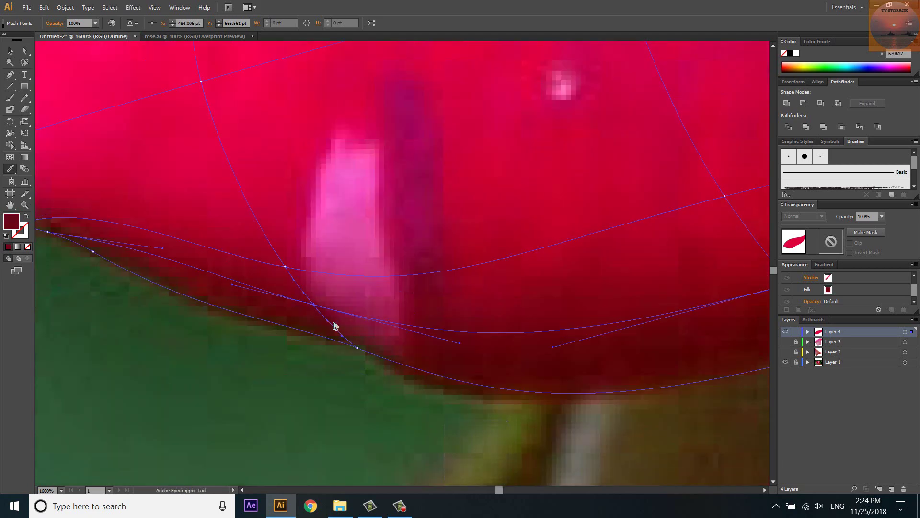
{"action": "left_click", "coordinate": [358, 347], "text": "ctrl"}
Colour further petal mesh points with bright and deep reds sampled from the photo.
{"action": "left_click_drag", "start_coordinate": [576, 308], "coordinate": [529, 370]}
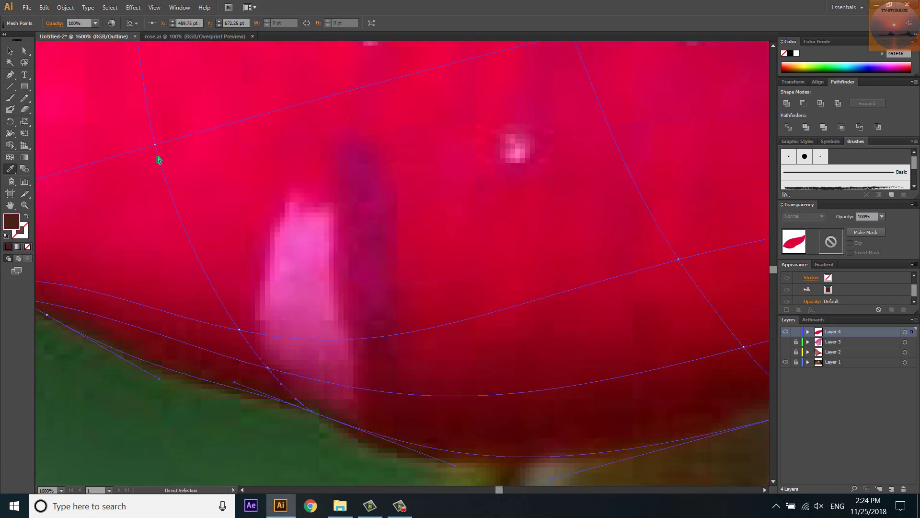
{"action": "left_click", "coordinate": [154, 145], "text": "ctrl"}
{"action": "left_click", "coordinate": [154, 147]}
{"action": "left_click", "coordinate": [678, 260], "text": "ctrl"}
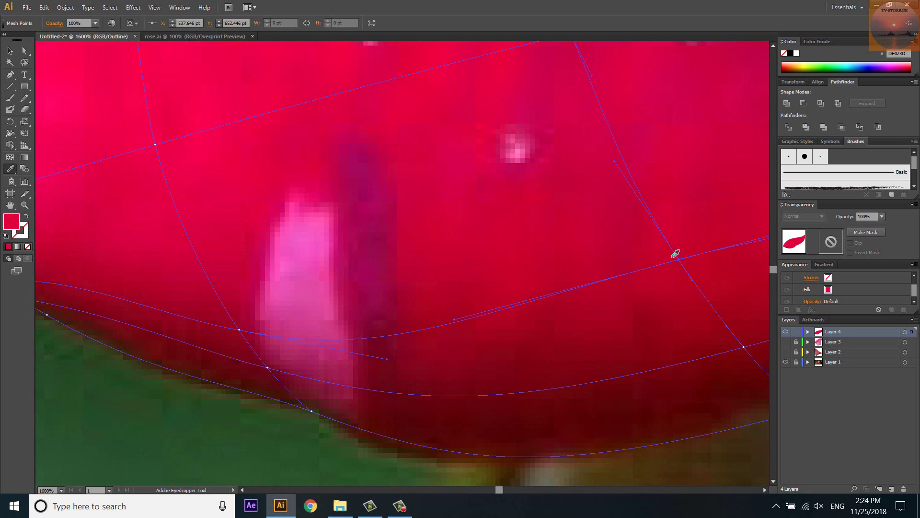
{"action": "left_click", "coordinate": [742, 346], "text": "ctrl"}
{"action": "left_click_drag", "start_coordinate": [742, 345], "coordinate": [476, 260]}
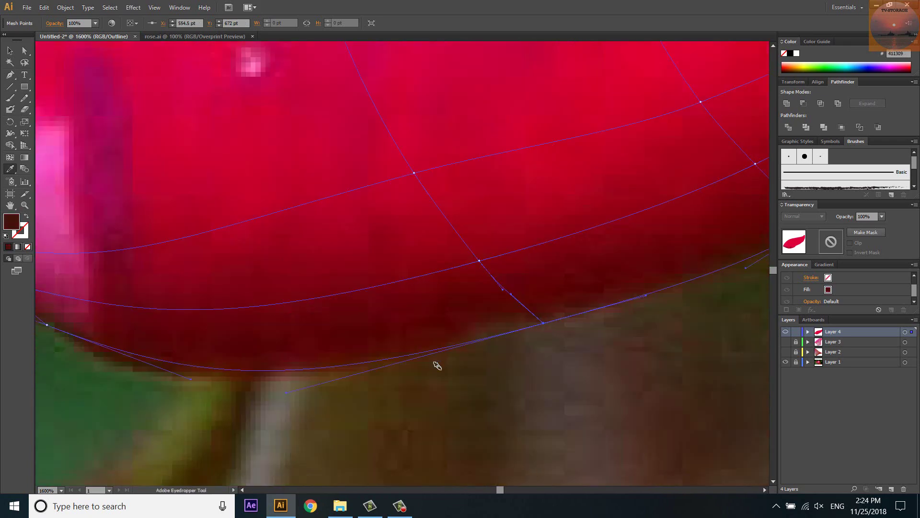
{"action": "scroll", "coordinate": [435, 366], "scroll_direction": "down", "scroll_amount": 3}
{"action": "left_click", "coordinate": [389, 222], "text": "ctrl"}
{"action": "left_click", "coordinate": [389, 222]}
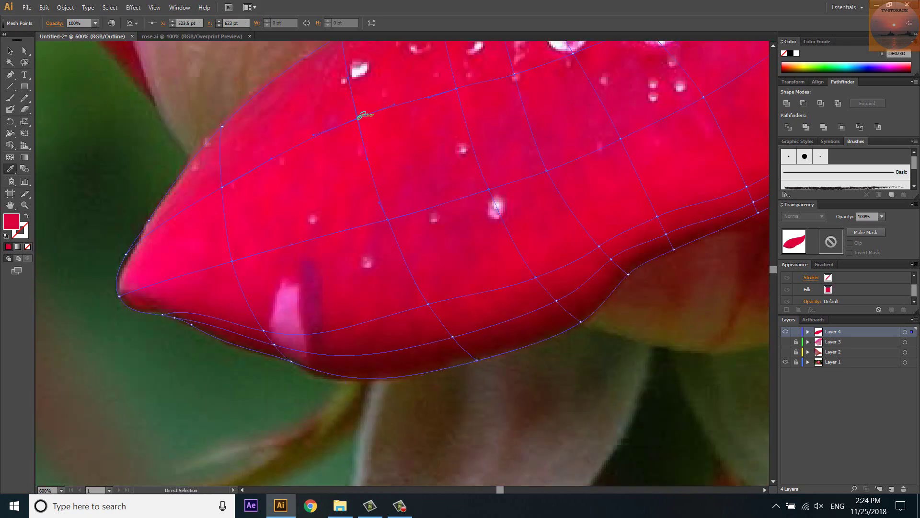
Sample a muted red and the petal red onto two mesh points.
{"action": "scroll", "coordinate": [359, 115], "scroll_direction": "up", "scroll_amount": 3}
{"action": "left_click", "coordinate": [340, 106], "text": "ctrl"}
{"action": "left_click", "coordinate": [344, 106]}
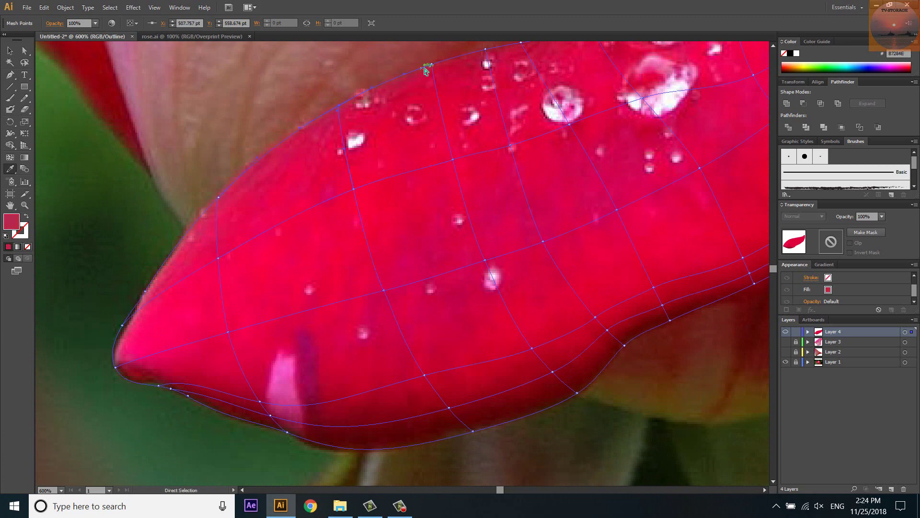
{"action": "left_click", "coordinate": [453, 159], "text": "ctrl"}
{"action": "left_click", "coordinate": [485, 260], "text": "ctrl"}
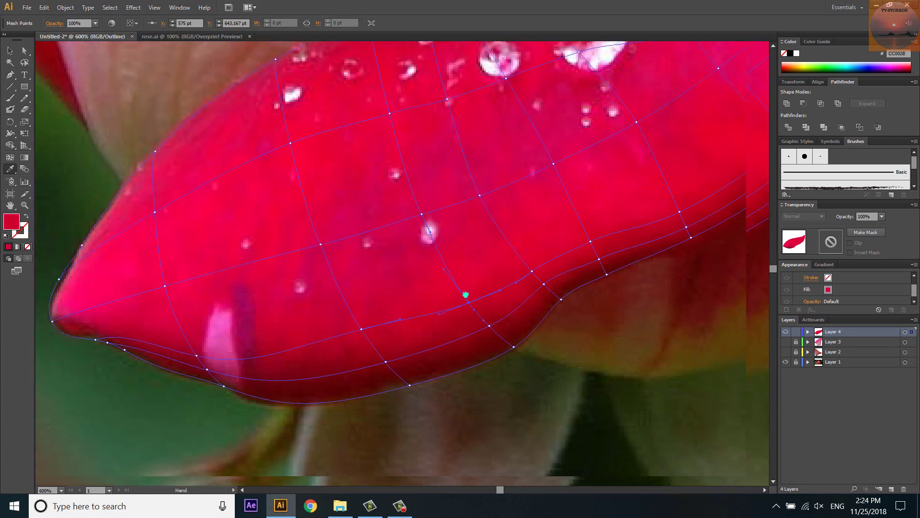
Drop an edge mesh point onto the outline and colour lower-edge points deep red.
{"action": "left_click_drag", "start_coordinate": [532, 353], "coordinate": [462, 297]}
{"action": "left_click", "coordinate": [425, 375], "text": "ctrl"}
{"action": "left_click_drag", "start_coordinate": [355, 322], "coordinate": [378, 354]}
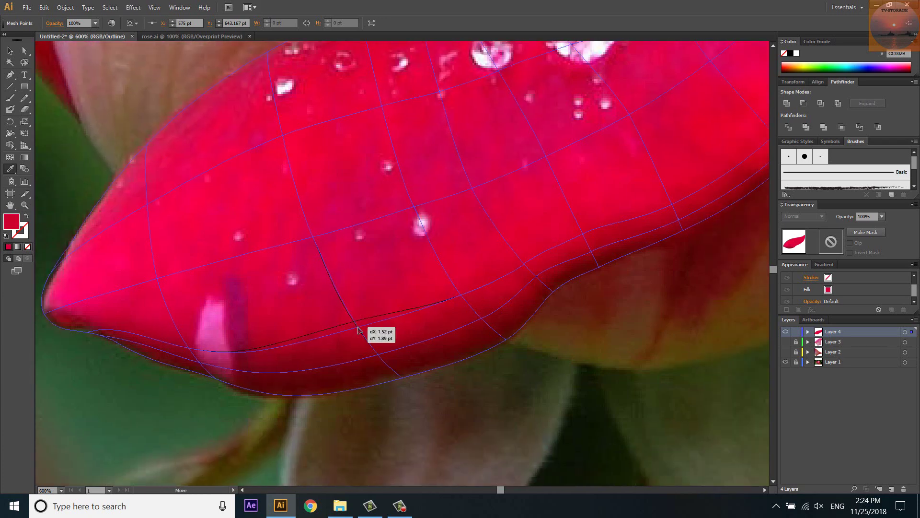
{"action": "left_click", "coordinate": [383, 345]}
{"action": "left_click", "coordinate": [405, 372], "text": "ctrl"}
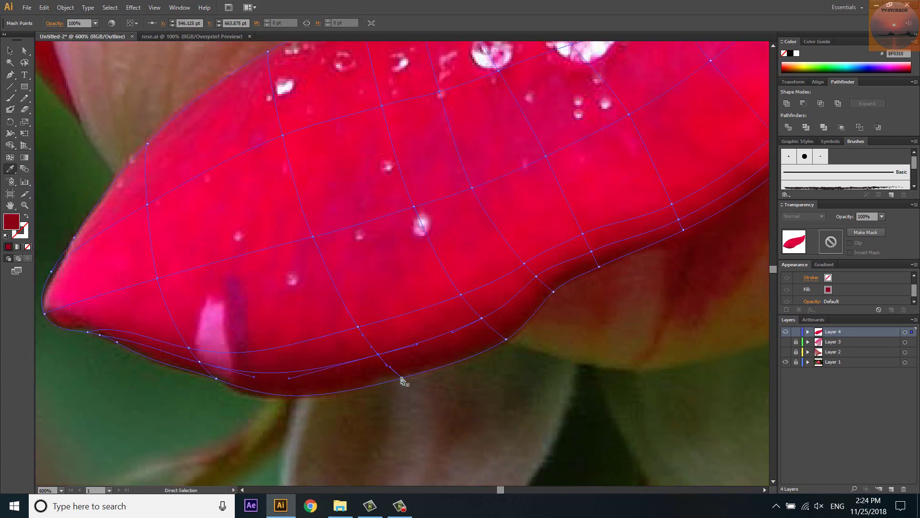
Sample a mid red onto the next lower-edge and interior mesh points.
{"action": "left_click", "coordinate": [482, 318], "text": "ctrl"}
{"action": "left_click", "coordinate": [461, 294], "text": "ctrl"}
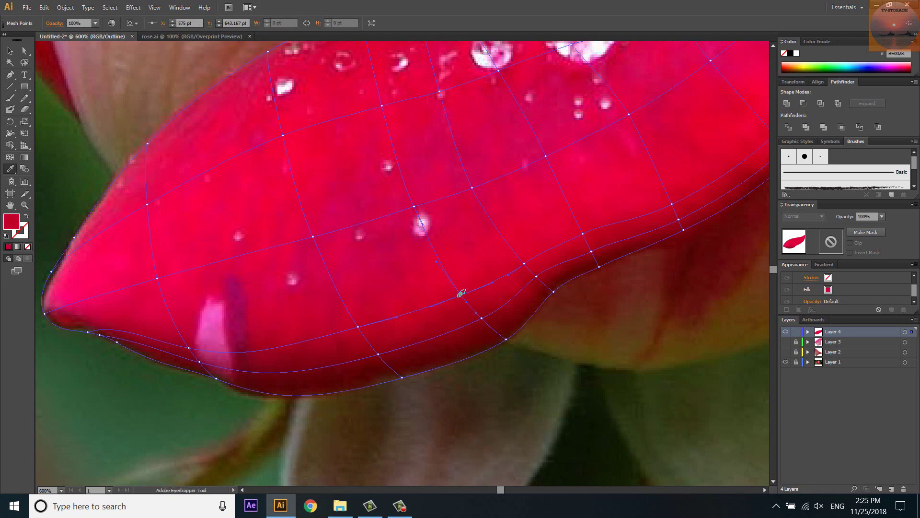
{"action": "left_click", "coordinate": [414, 208], "text": "ctrl"}
{"action": "left_click", "coordinate": [537, 277], "text": "ctrl"}
Give the petal's upper-edge mesh point a darker red sampled from the photo.
{"action": "scroll", "coordinate": [477, 181], "scroll_direction": "up", "scroll_amount": 2}
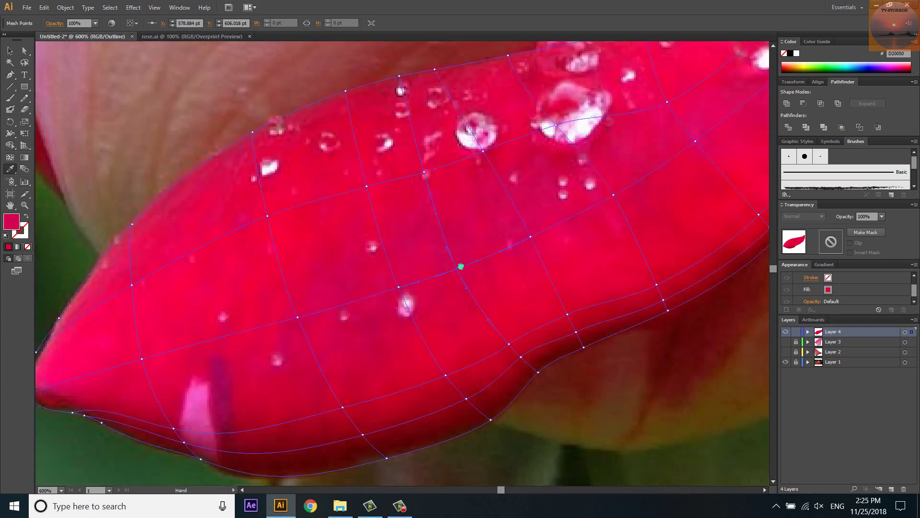
{"action": "scroll", "coordinate": [477, 181], "scroll_direction": "up", "scroll_amount": 2}
{"action": "left_click", "coordinate": [411, 203], "text": "ctrl"}
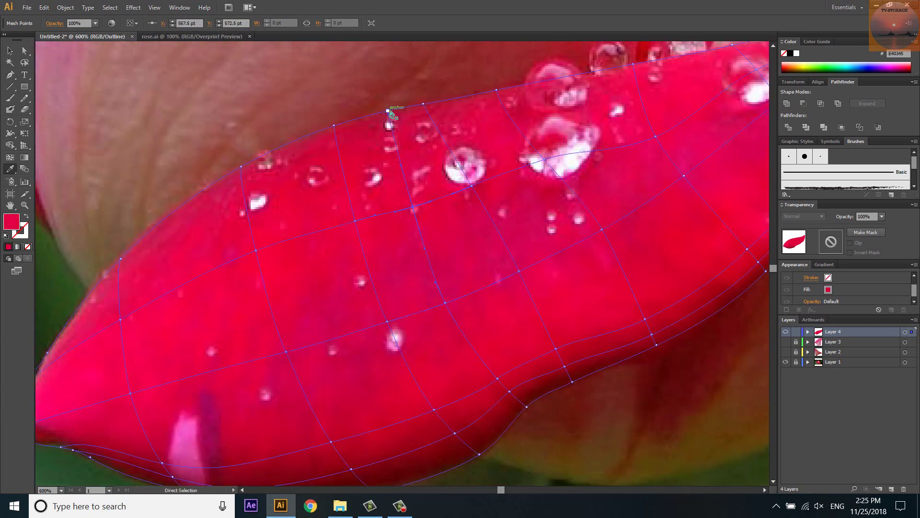
{"action": "key", "text": "i"}
{"action": "left_click", "coordinate": [406, 116]}
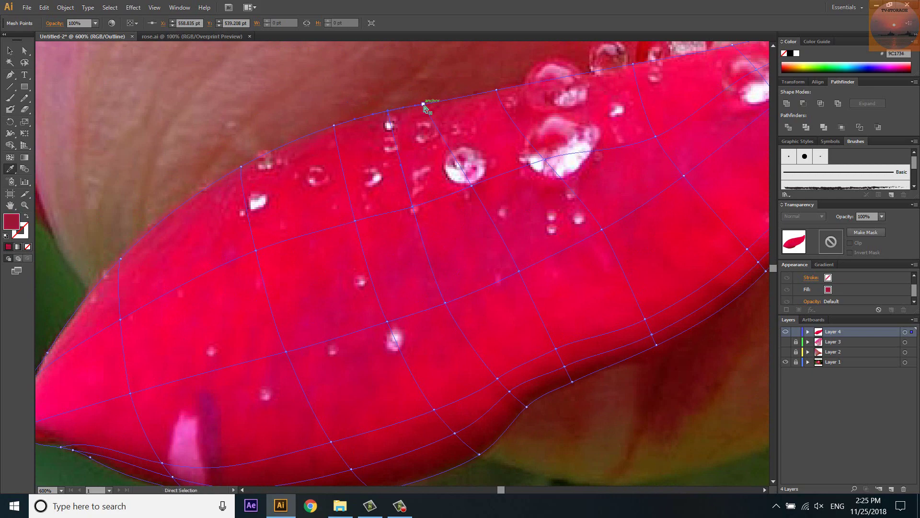
{"action": "left_click", "coordinate": [471, 186], "text": "ctrl"}
{"action": "left_click", "coordinate": [521, 274], "text": "ctrl"}
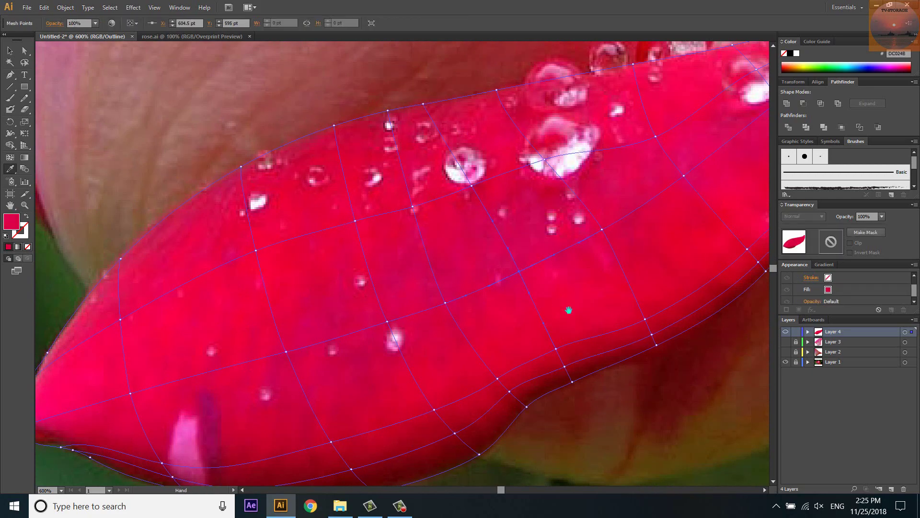
Sample deep red onto a lower-right edge point and petal red onto an upper point.
{"action": "left_click_drag", "start_coordinate": [568, 310], "coordinate": [452, 207]}
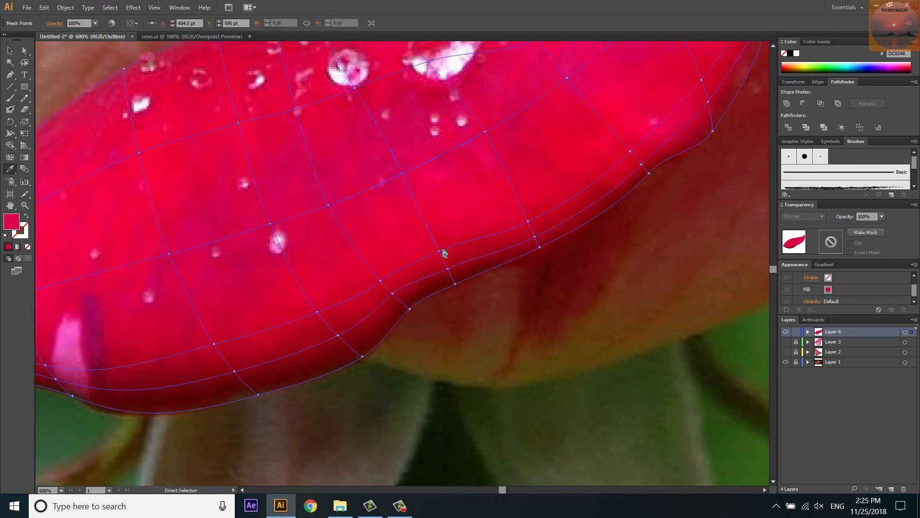
{"action": "left_click", "coordinate": [455, 283], "text": "ctrl"}
{"action": "left_click", "coordinate": [540, 247], "text": "ctrl"}
{"action": "left_click", "coordinate": [528, 222], "text": "ctrl"}
{"action": "left_click", "coordinate": [485, 132], "text": "ctrl"}
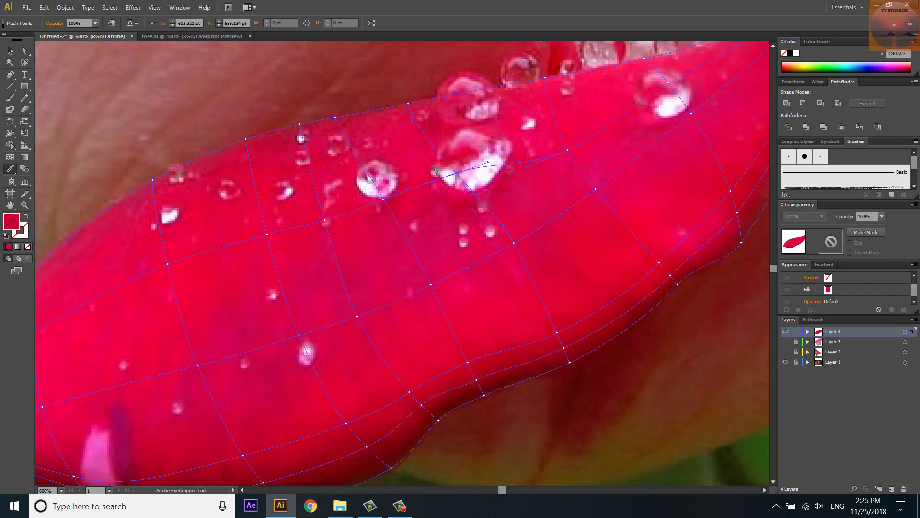
{"action": "left_click", "coordinate": [405, 106], "text": "ctrl"}
Colour the right-edge mesh points near the fold with dark and bright reds.
{"action": "left_click", "coordinate": [567, 150], "text": "ctrl"}
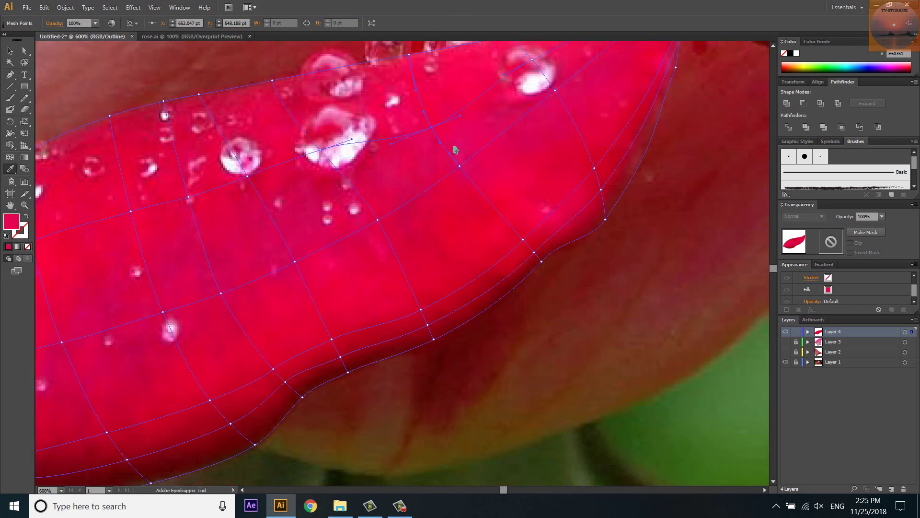
{"action": "left_click", "coordinate": [523, 238], "text": "ctrl"}
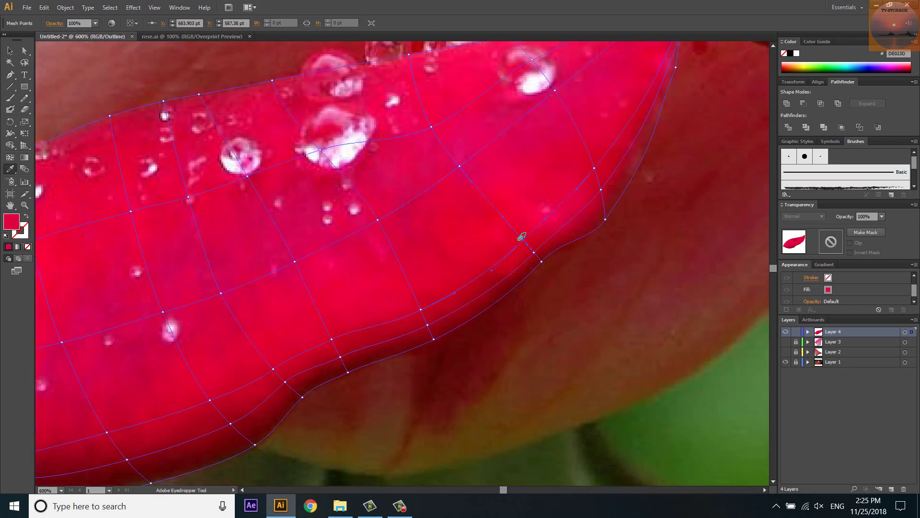
{"action": "left_click", "coordinate": [541, 260], "text": "ctrl"}
{"action": "left_click", "coordinate": [546, 256]}
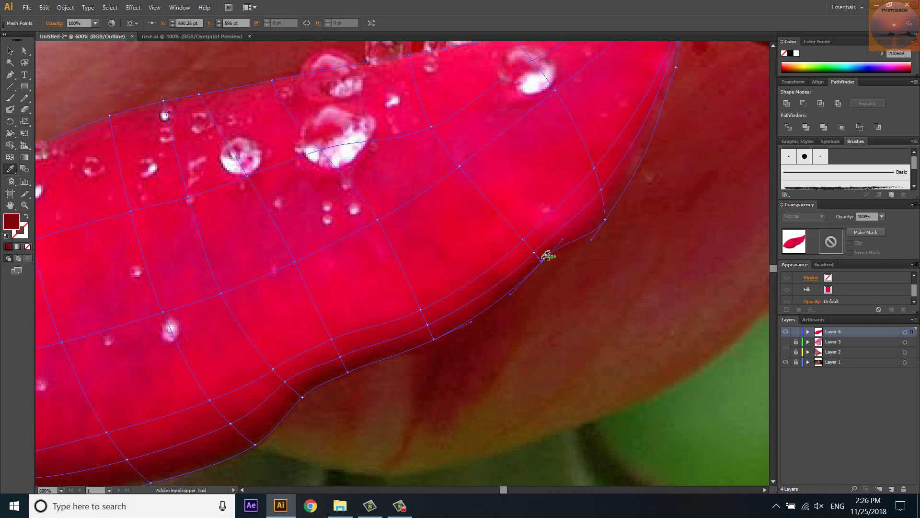
{"action": "left_click", "coordinate": [604, 220], "text": "ctrl"}
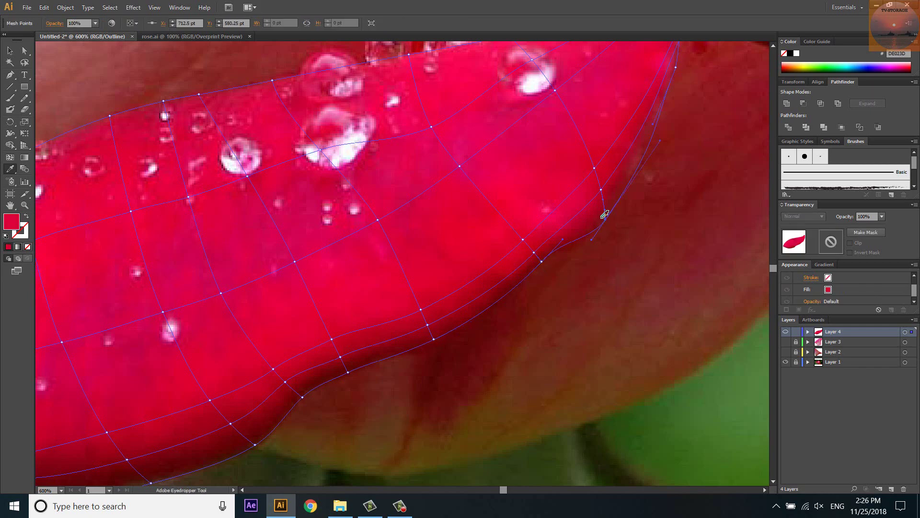
{"action": "left_click", "coordinate": [596, 164], "text": "ctrl"}
Sample pink highlights and deeper reds onto the tip mesh points, then zoom out.
{"action": "scroll", "coordinate": [594, 164], "scroll_direction": "up", "scroll_amount": 5}
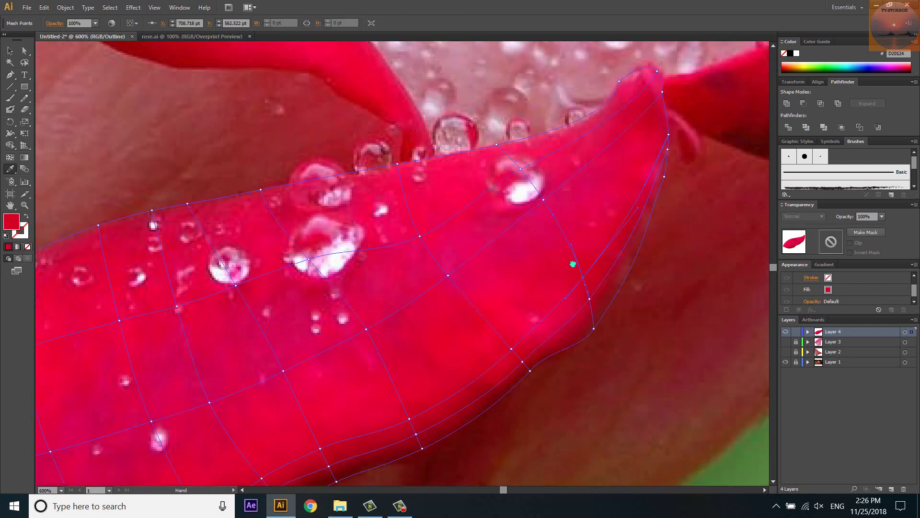
{"action": "left_click", "coordinate": [516, 173], "text": "ctrl"}
{"action": "left_click", "coordinate": [501, 150]}
{"action": "left_click", "coordinate": [665, 178], "text": "ctrl"}
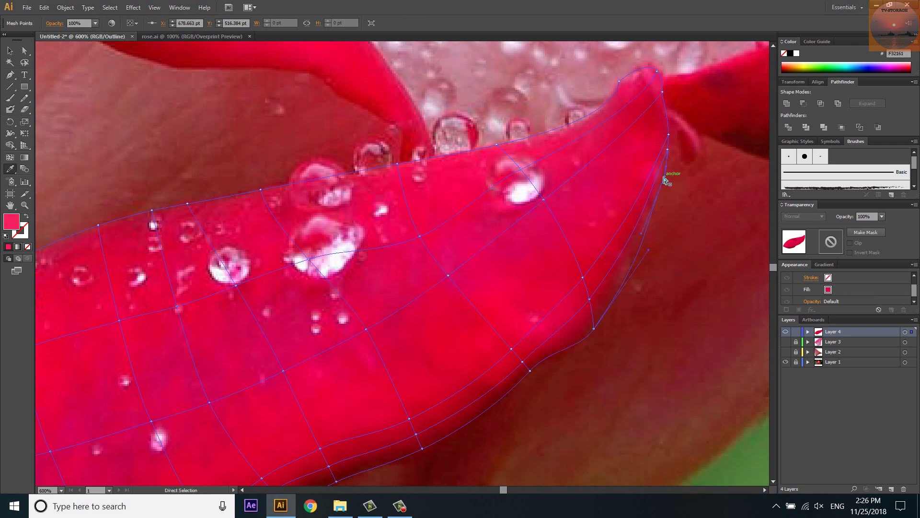
{"action": "left_click", "coordinate": [667, 149], "text": "ctrl"}
{"action": "left_click", "coordinate": [656, 113]}
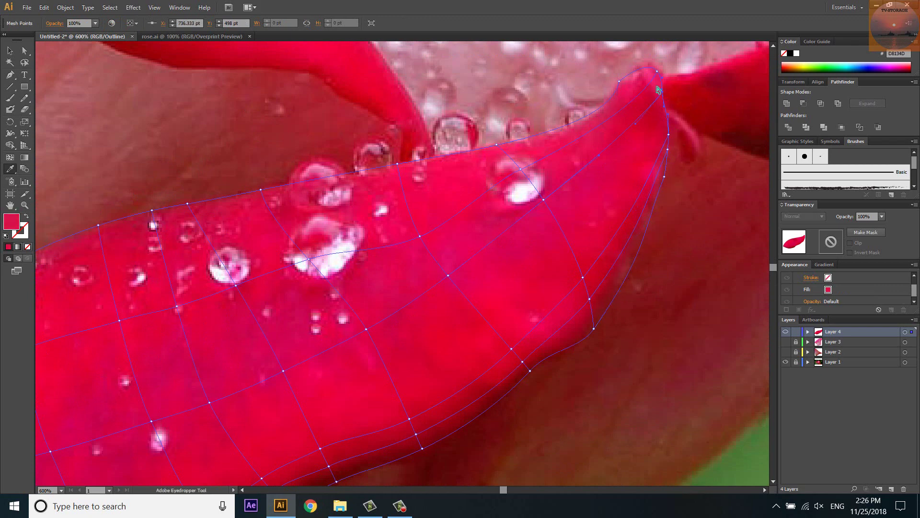
{"action": "left_click", "coordinate": [657, 71], "text": "ctrl"}
{"action": "left_click", "coordinate": [618, 81], "text": "ctrl"}
{"action": "key", "text": "ctrl+minus"}
{"action": "key", "text": "alt"}
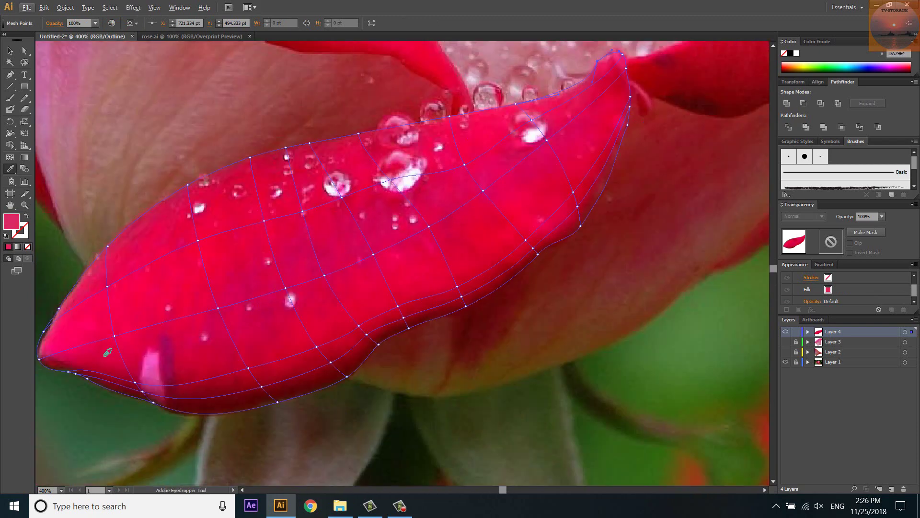
Add a mesh point near the petal's left tip and colour it and a lower-edge point dark red.
{"action": "key", "text": "u"}
{"action": "left_click", "coordinate": [78, 347]}
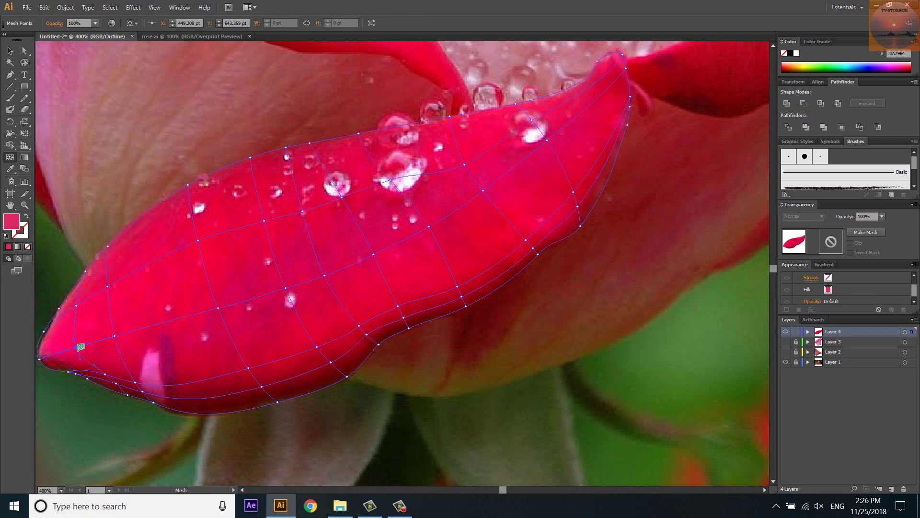
{"action": "key", "text": "i"}
{"action": "left_click", "coordinate": [109, 368]}
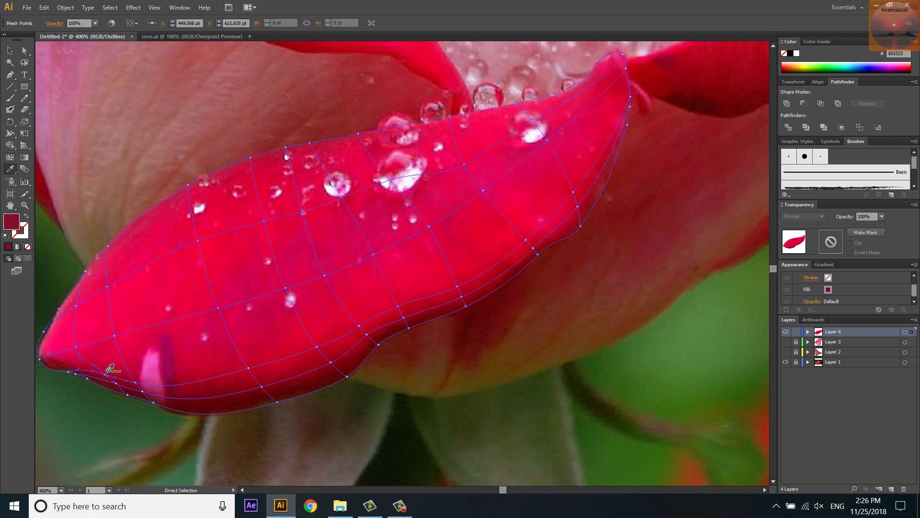
{"action": "left_click", "coordinate": [119, 383], "text": "ctrl"}
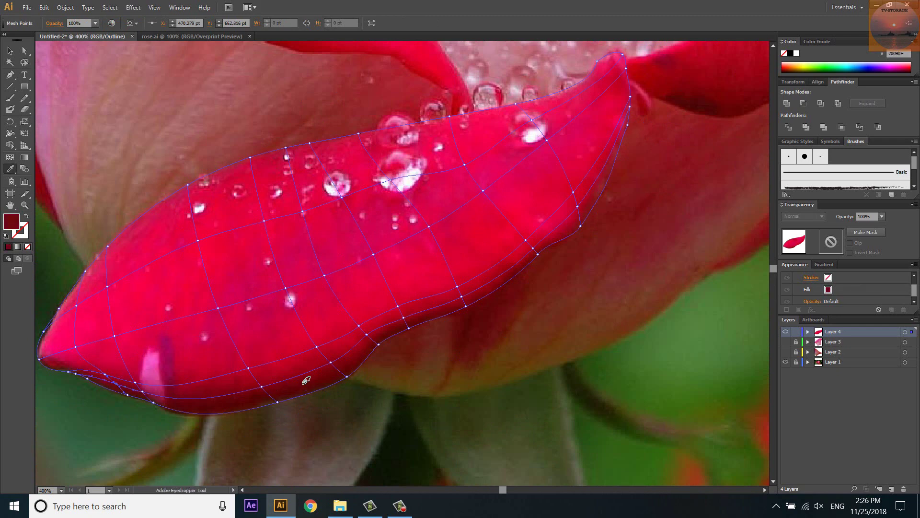
Nudge a lower mesh point left and colour the lower and bottom-edge points with photo reds.
{"action": "key", "text": "u"}
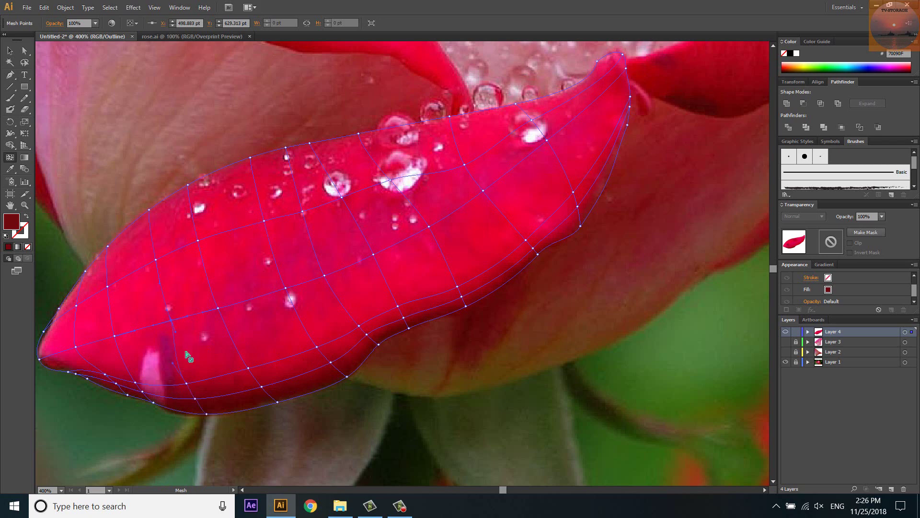
{"action": "left_click_drag", "start_coordinate": [170, 319], "coordinate": [165, 320]}
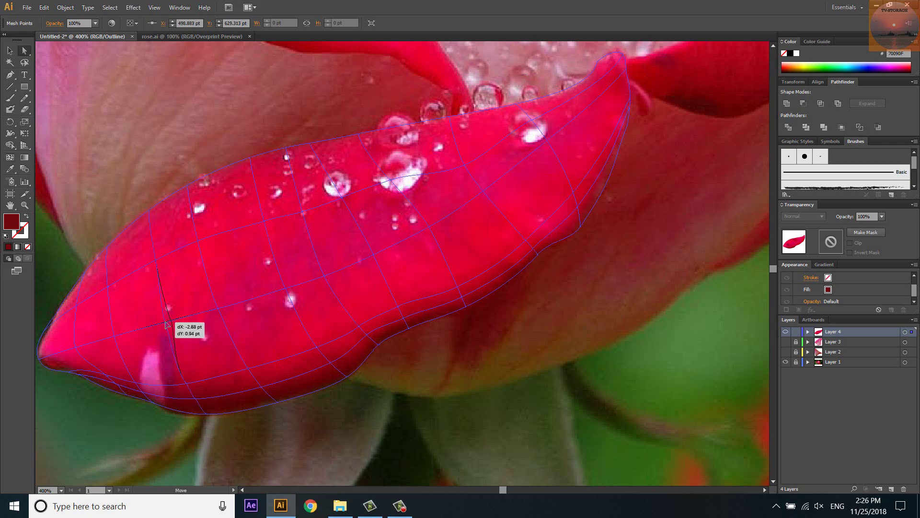
{"action": "left_click", "coordinate": [156, 261]}
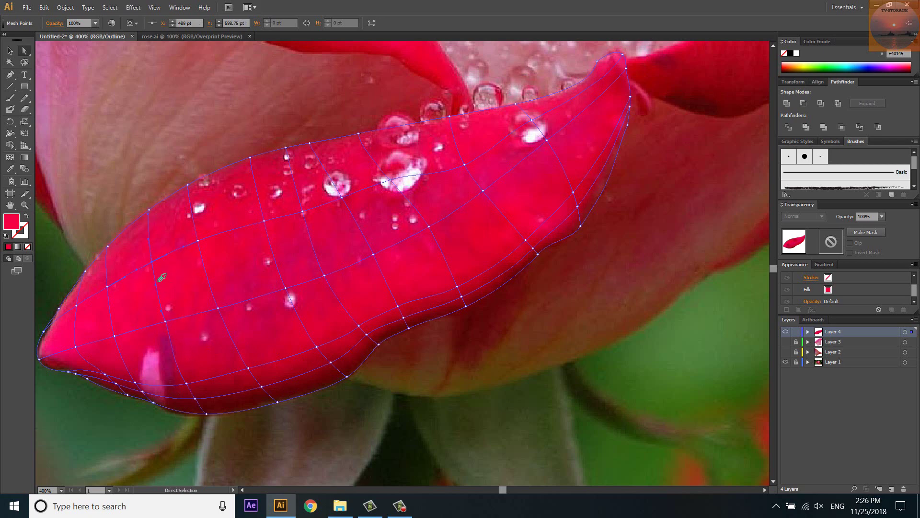
{"action": "key", "text": "i"}
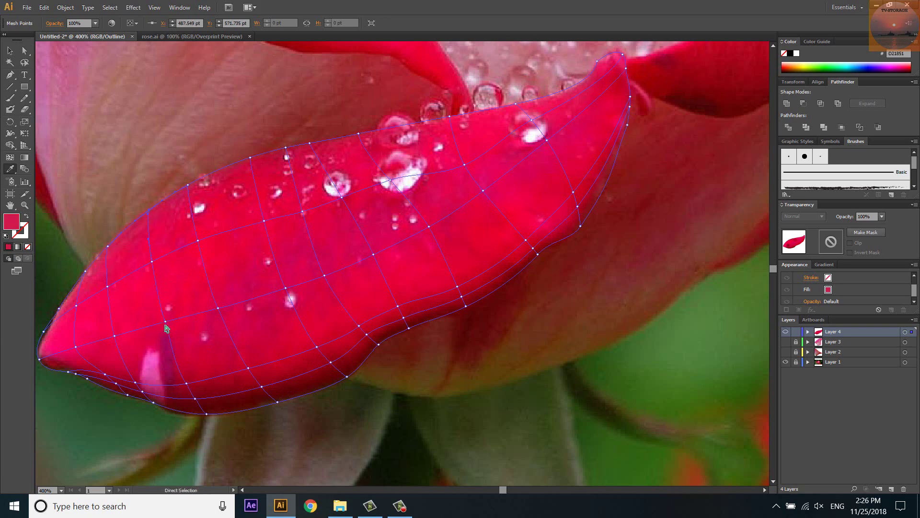
{"action": "left_click", "coordinate": [170, 321], "text": "ctrl"}
{"action": "left_click", "coordinate": [171, 322]}
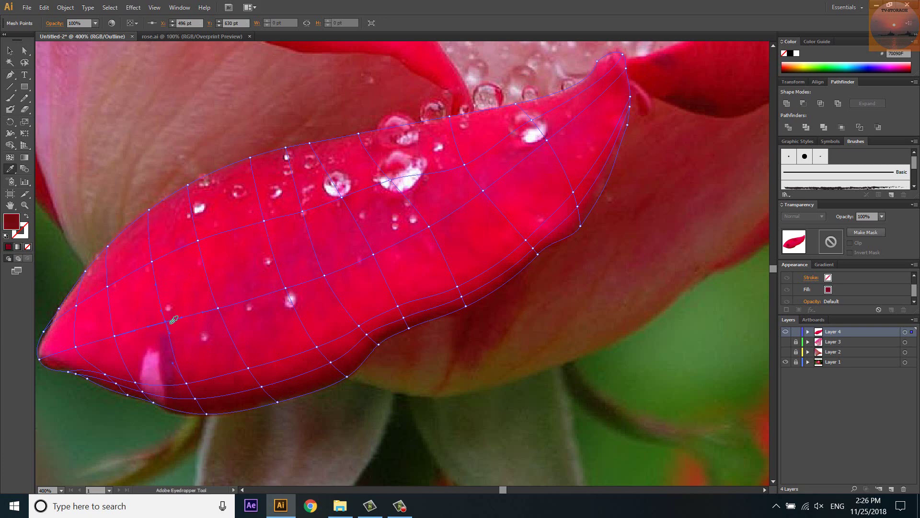
{"action": "left_click", "coordinate": [196, 398], "text": "ctrl"}
{"action": "left_click", "coordinate": [201, 391]}
{"action": "left_click", "coordinate": [207, 413], "text": "ctrl"}
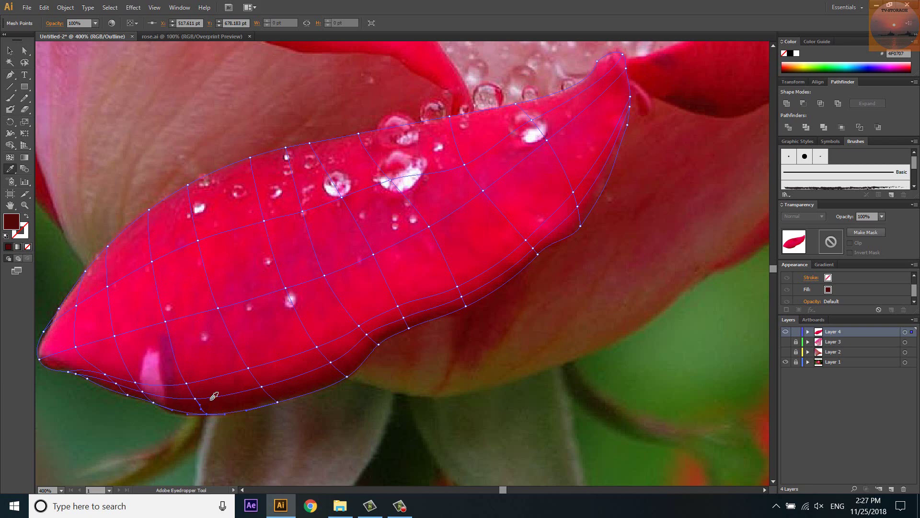
Add a mesh line across the petal middle and colour its points bright red and crimson.
{"action": "key", "text": "u"}
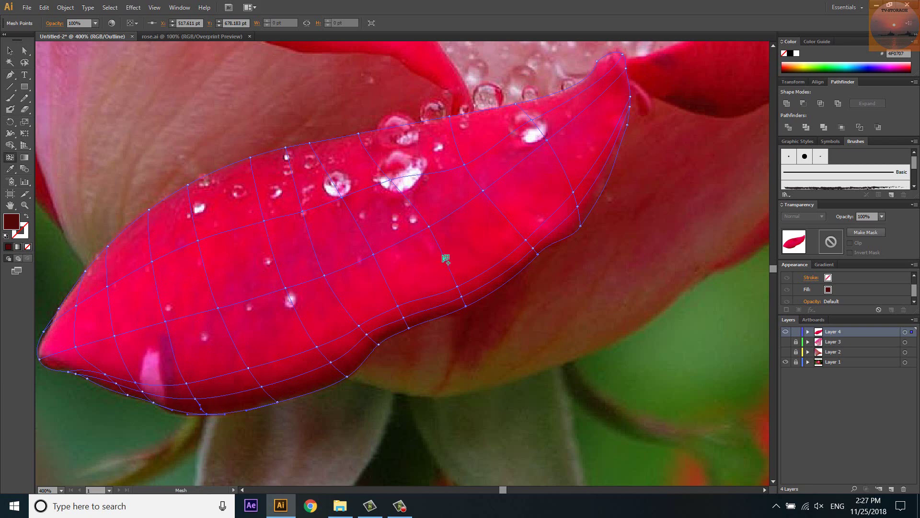
{"action": "left_click", "coordinate": [447, 257]}
{"action": "key", "text": "i"}
{"action": "left_click", "coordinate": [450, 249]}
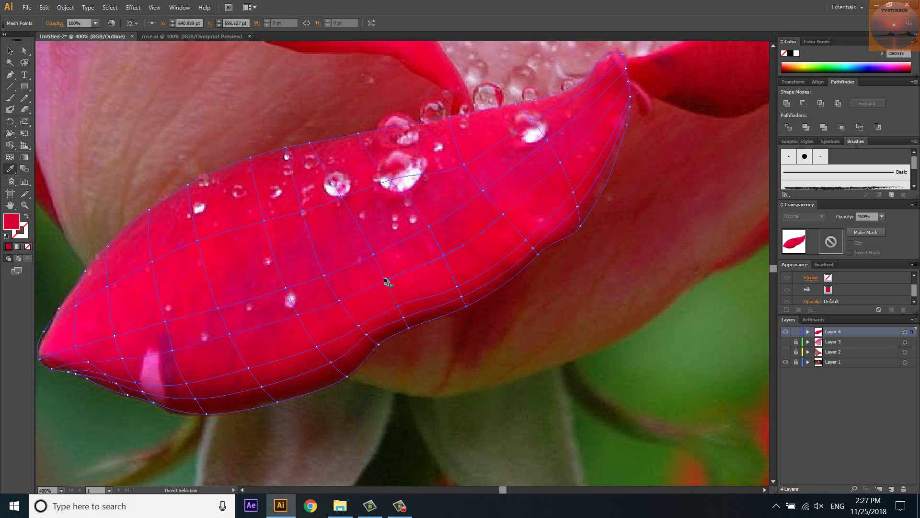
{"action": "left_click", "coordinate": [339, 301], "text": "ctrl"}
{"action": "left_click", "coordinate": [298, 315], "text": "ctrl"}
{"action": "left_click", "coordinate": [231, 334]}
{"action": "left_click", "coordinate": [94, 353]}
Colour the upper-right mesh points with bright reds sampled from the photo.
{"action": "left_click", "coordinate": [502, 214], "text": "ctrl"}
{"action": "left_click", "coordinate": [507, 205]}
{"action": "left_click", "coordinate": [560, 162], "text": "ctrl"}
{"action": "left_click", "coordinate": [564, 156]}
Colour the petal-tip mesh points pink, deep red and brighter red from the photo.
{"action": "key", "text": "u"}
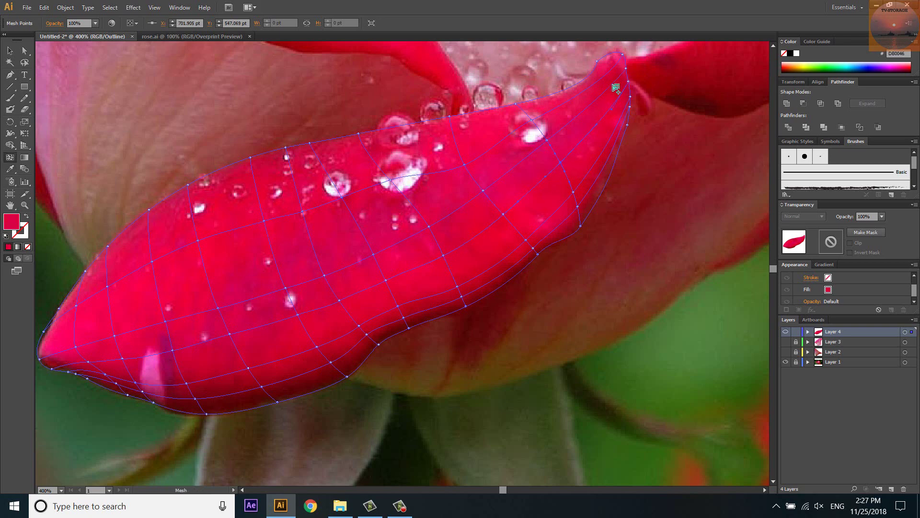
{"action": "key", "text": "i"}
{"action": "left_click", "coordinate": [612, 68], "text": "ctrl"}
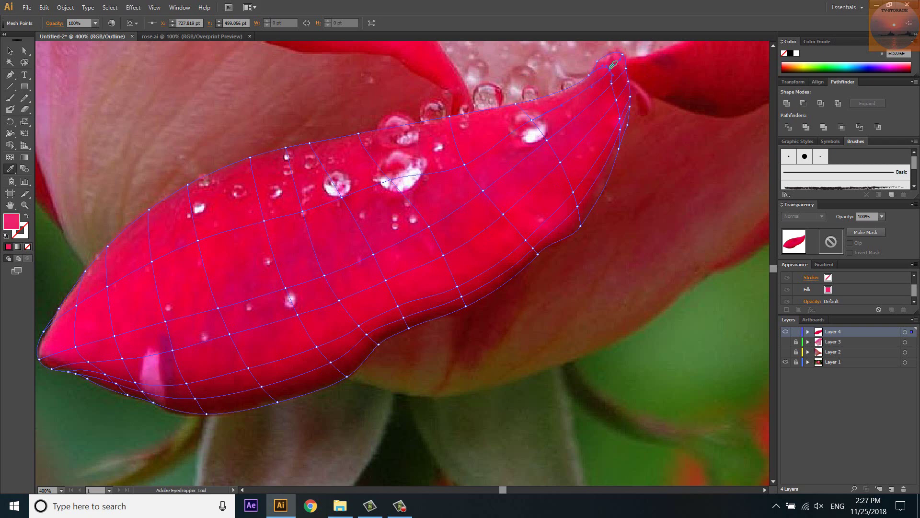
{"action": "left_click", "coordinate": [611, 82], "text": "ctrl"}
{"action": "left_click", "coordinate": [616, 86]}
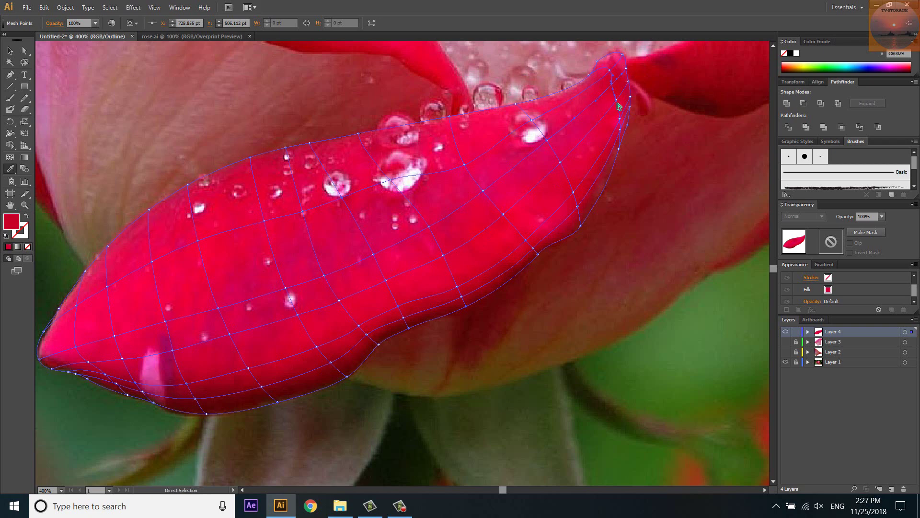
{"action": "left_click", "coordinate": [618, 105]}
{"action": "left_click", "coordinate": [620, 117], "text": "ctrl"}
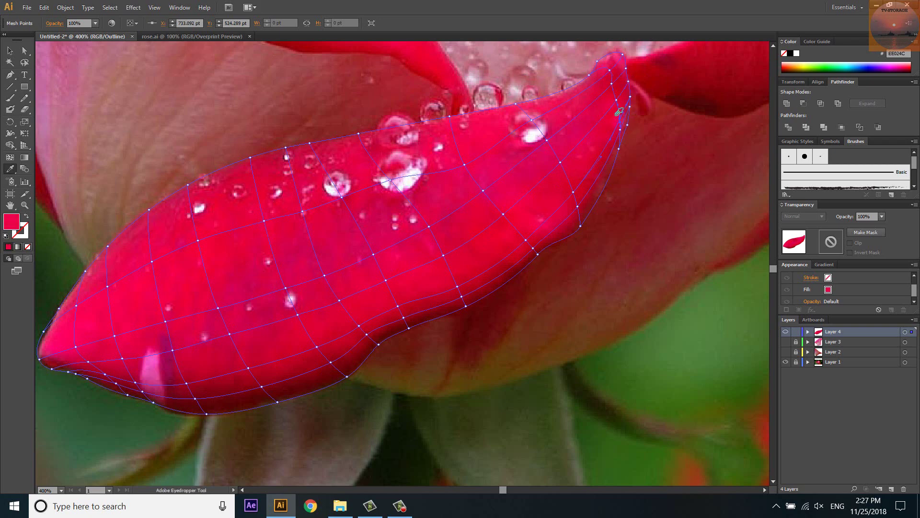
{"action": "left_click", "coordinate": [589, 75], "text": "ctrl"}
{"action": "left_click", "coordinate": [591, 79]}
Toggle the petal layer's visibility to compare the mesh with the rose photo.
{"action": "left_click", "coordinate": [786, 331]}
{"action": "left_click", "coordinate": [786, 332]}
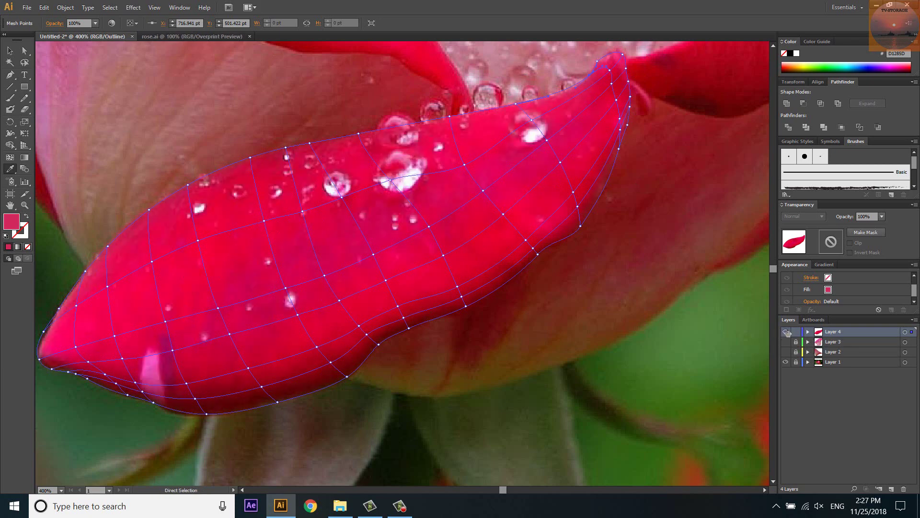
{"action": "left_click", "coordinate": [786, 332]}
{"action": "left_click", "coordinate": [786, 332]}
{"action": "left_click", "coordinate": [10, 157]}
Zoom into the petal's left tip, add a mesh line, and colour its points pink and dark red.
{"action": "key", "text": "ctrl+plus"}
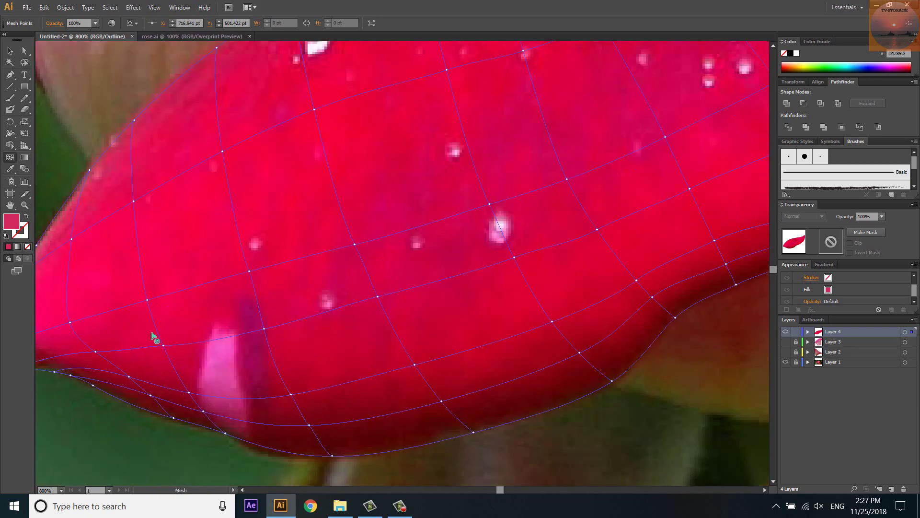
{"action": "left_click_drag", "start_coordinate": [151, 336], "coordinate": [250, 295]}
{"action": "left_click", "coordinate": [232, 286]}
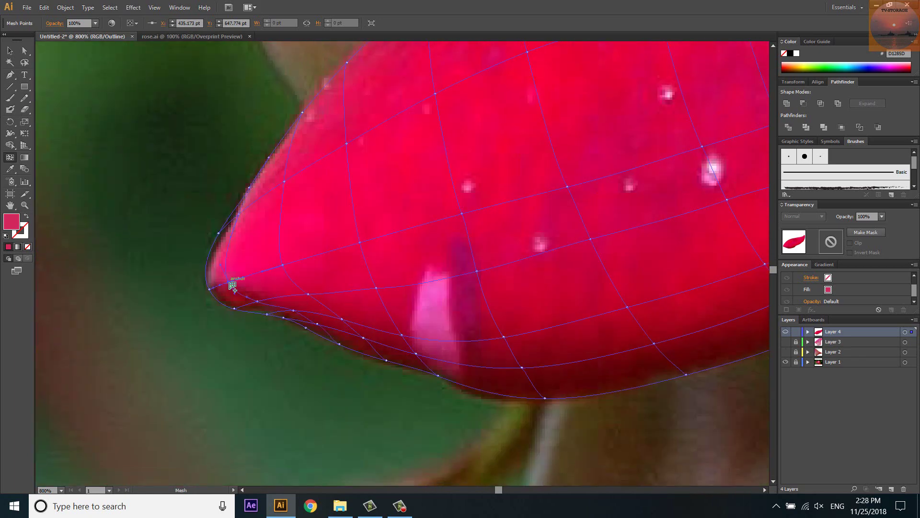
{"action": "key", "text": "i"}
{"action": "left_click", "coordinate": [245, 226]}
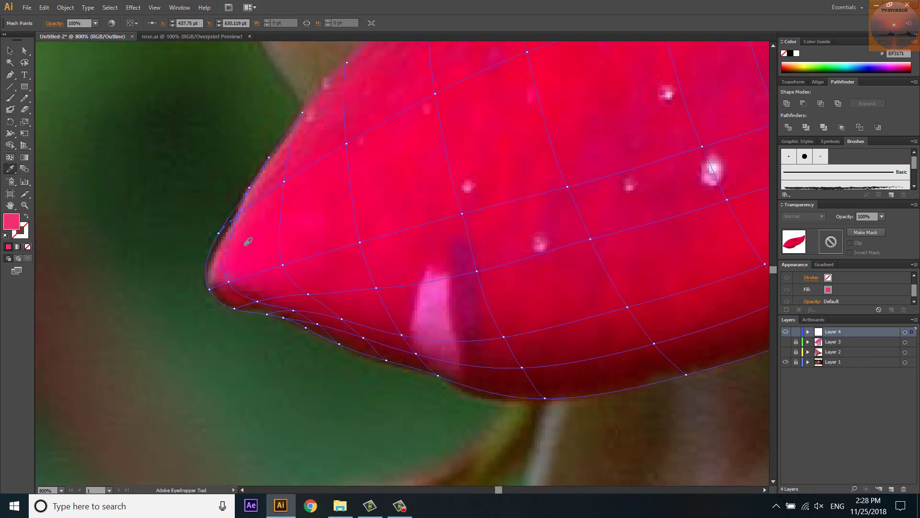
{"action": "left_click", "coordinate": [285, 318]}
{"action": "left_click", "coordinate": [295, 310]}
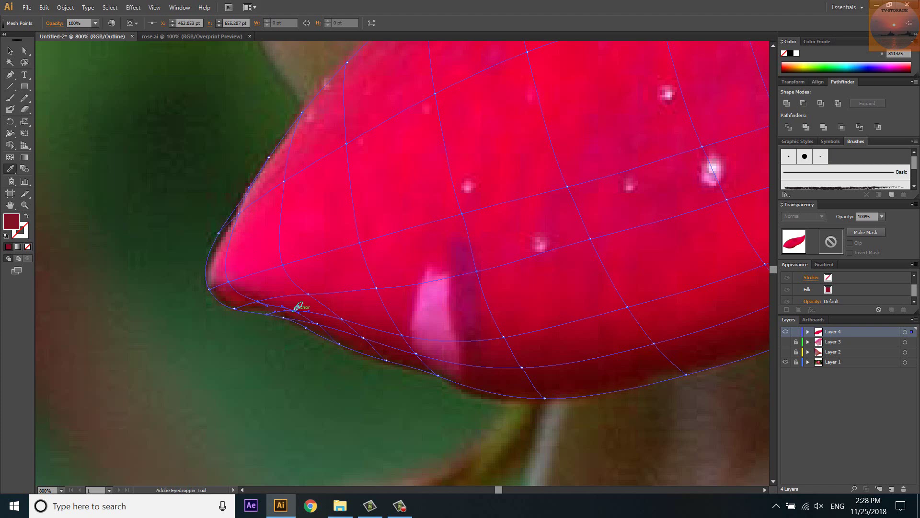
{"action": "left_click", "coordinate": [317, 323], "text": "ctrl"}
{"action": "left_click", "coordinate": [319, 321]}
Compare the petal with the photo, then add another tip mesh point coloured from the photo.
{"action": "left_click", "coordinate": [787, 333], "text": "ctrl"}
{"action": "left_click", "coordinate": [787, 332], "text": "ctrl"}
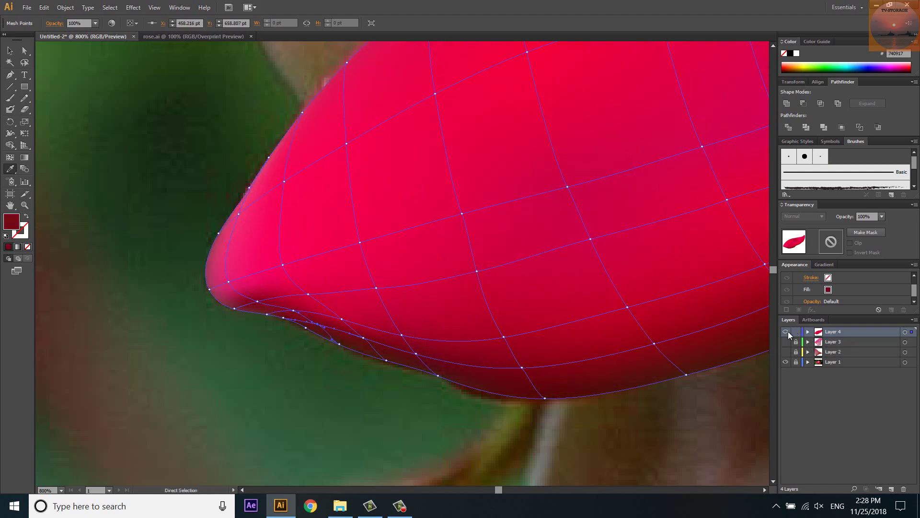
{"action": "key", "text": "u"}
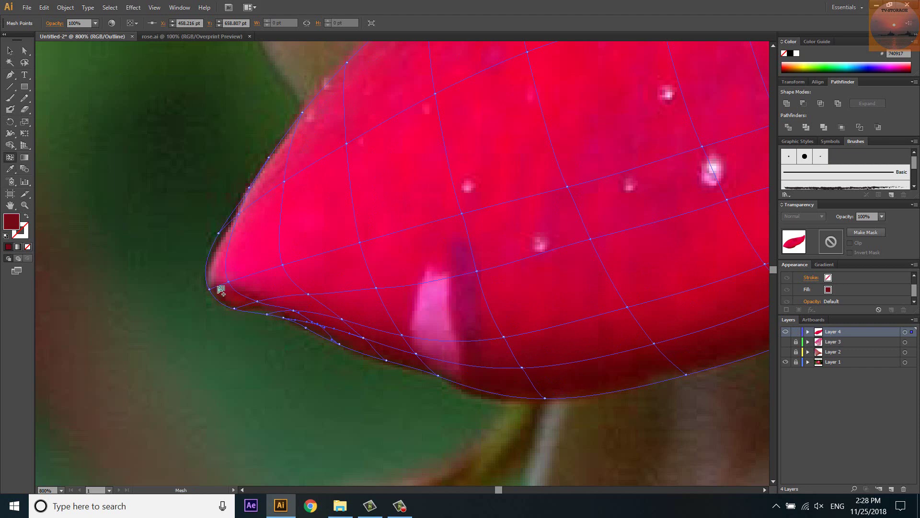
{"action": "left_click", "coordinate": [221, 289]}
{"action": "key", "text": "i"}
{"action": "left_click", "coordinate": [242, 305]}
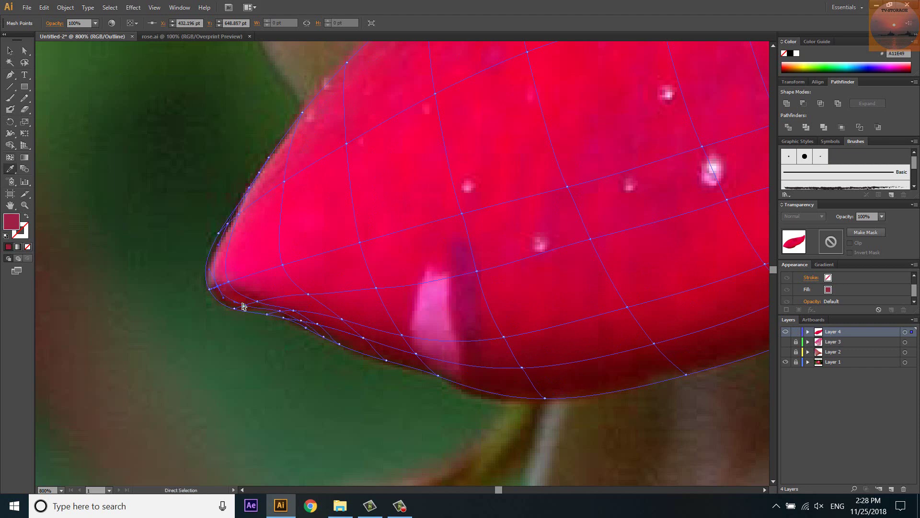
{"action": "left_click", "coordinate": [244, 302]}
Colour the remaining tip mesh points pink and bright red.
{"action": "key", "text": "u"}
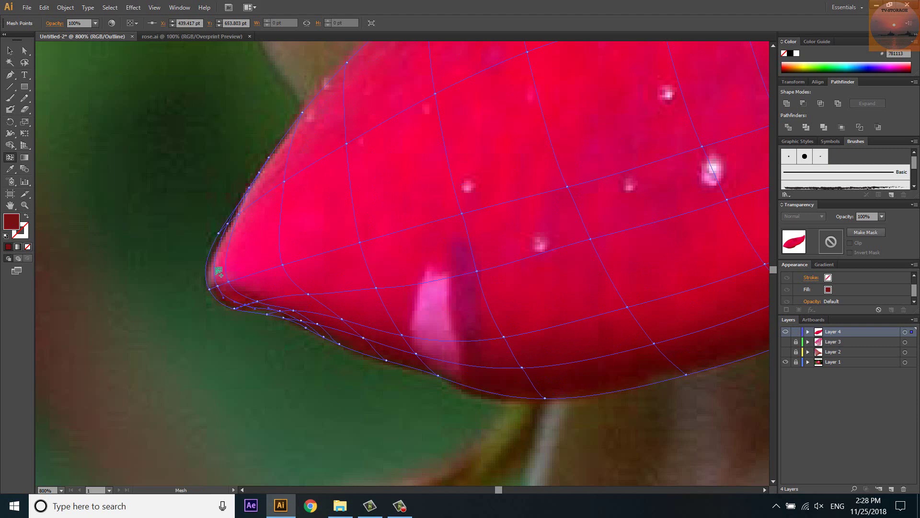
{"action": "key", "text": "i"}
{"action": "left_click", "coordinate": [217, 263]}
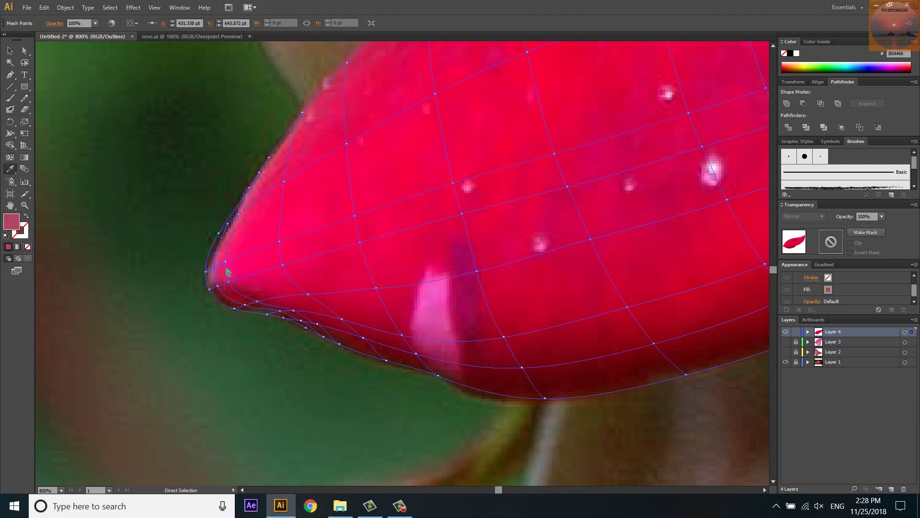
{"action": "left_click", "coordinate": [278, 246]}
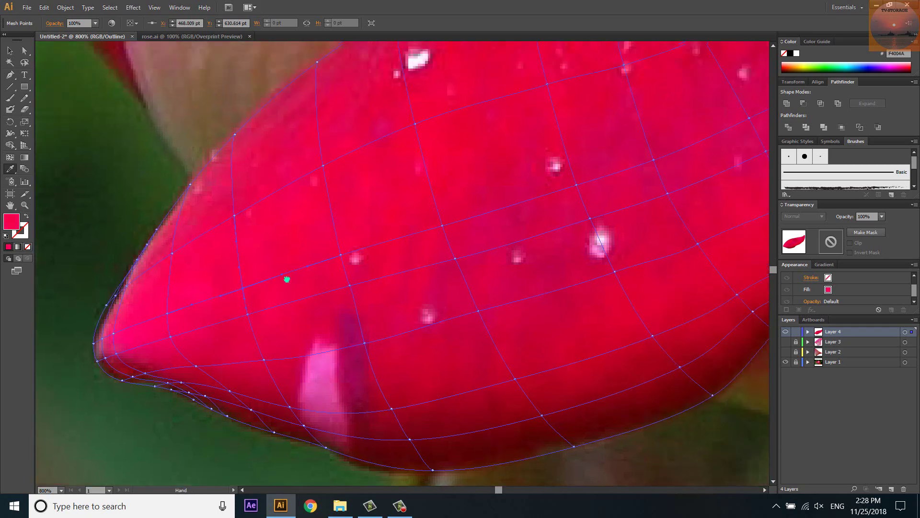
Colour further mesh points red along the petal's upper edge.
{"action": "scroll", "coordinate": [335, 259], "scroll_direction": "up", "scroll_amount": 3}
{"action": "scroll", "coordinate": [336, 259], "scroll_direction": "right", "scroll_amount": 5}
{"action": "left_click", "coordinate": [433, 231]}
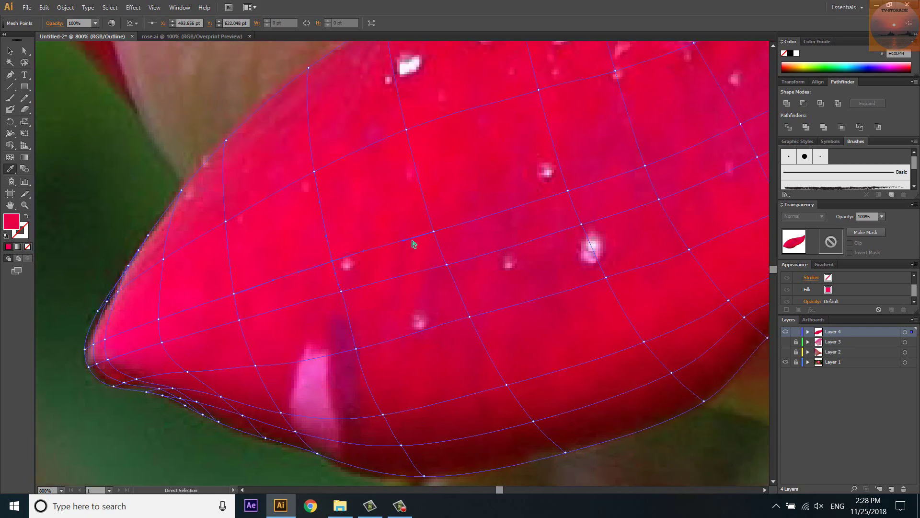
{"action": "scroll", "coordinate": [431, 249], "scroll_direction": "up", "scroll_amount": 2}
{"action": "scroll", "coordinate": [431, 250], "scroll_direction": "right", "scroll_amount": 5}
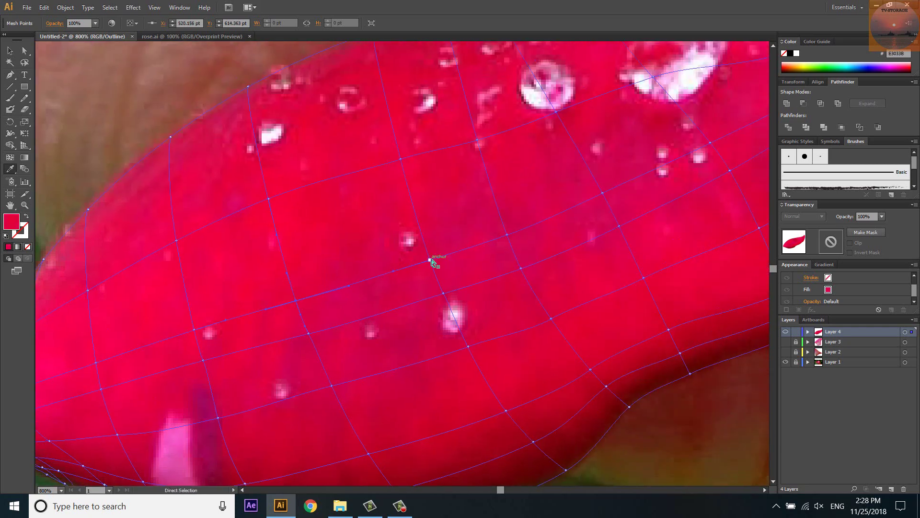
{"action": "left_click", "coordinate": [508, 233], "text": "ctrl"}
{"action": "scroll", "coordinate": [608, 189], "scroll_direction": "up", "scroll_amount": 3}
{"action": "scroll", "coordinate": [609, 189], "scroll_direction": "right", "scroll_amount": 4}
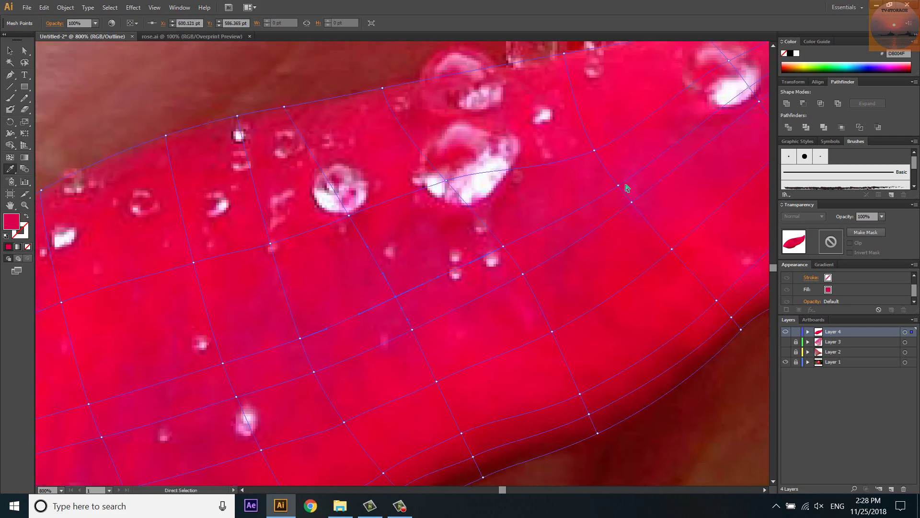
{"action": "left_click", "coordinate": [616, 182], "text": "ctrl"}
Check the filled petal in preview and toggle its layer to compare with the photo.
{"action": "key", "text": "ctrl+y"}
{"action": "key", "text": "ctrl+minus"}
{"action": "key", "text": "ctrl+minus"}
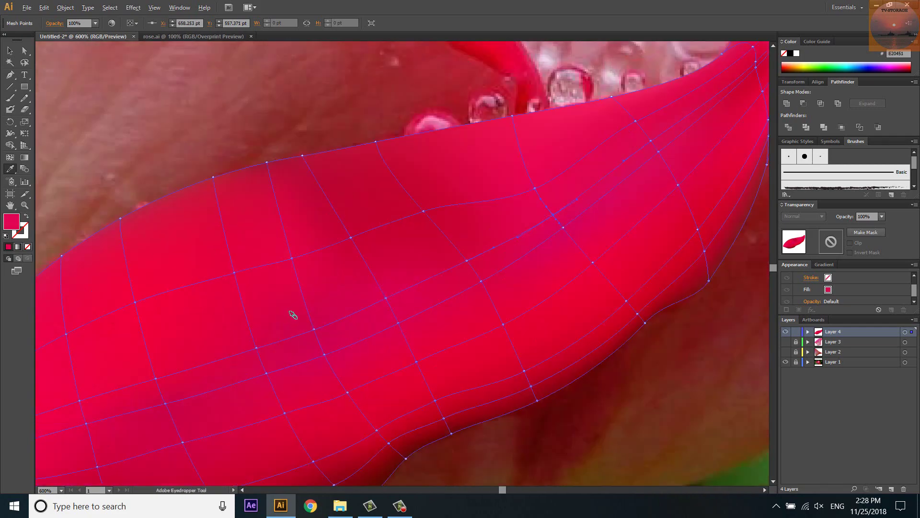
{"action": "key", "text": "ctrl+minus"}
{"action": "key", "text": "ctrl+plus"}
{"action": "key", "text": "ctrl+plus"}
{"action": "key", "text": "ctrl+plus"}
{"action": "key", "text": "ctrl+y"}
{"action": "left_click", "coordinate": [785, 332]}
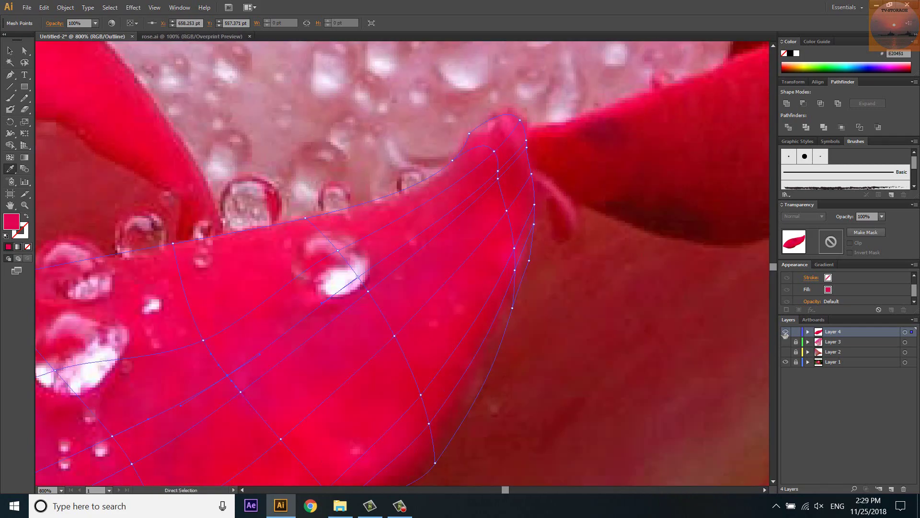
{"action": "left_click", "coordinate": [785, 331]}
{"action": "left_click", "coordinate": [785, 332]}
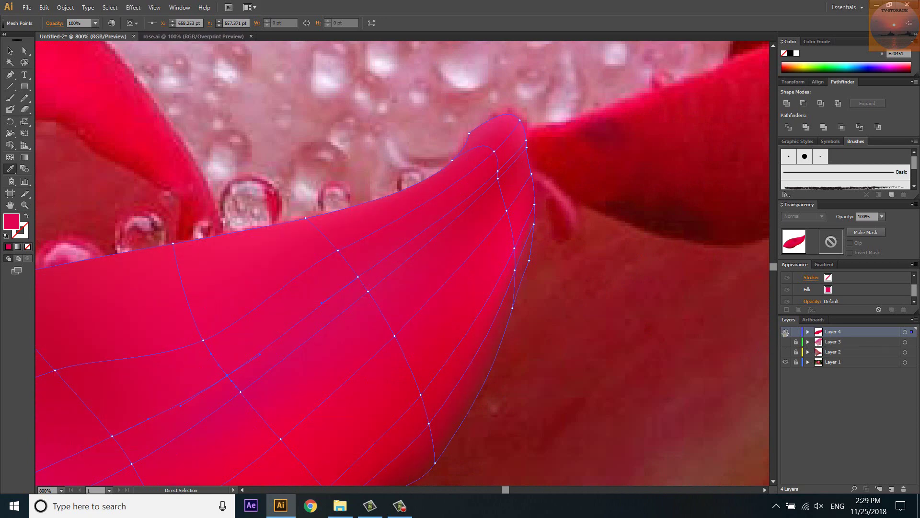
{"action": "scroll", "coordinate": [596, 305], "scroll_direction": "down", "scroll_amount": 2, "text": "alt"}
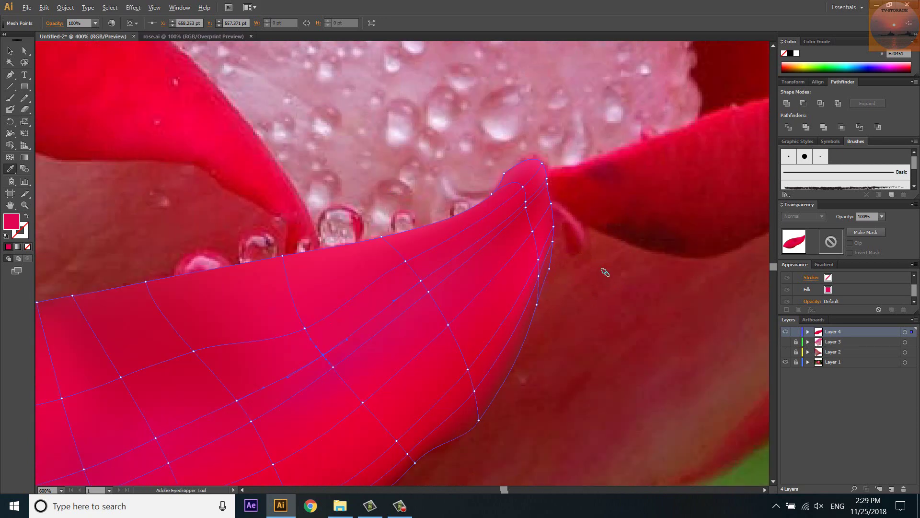
{"action": "scroll", "coordinate": [596, 305], "scroll_direction": "down", "scroll_amount": 2, "text": "alt"}
Lock Layer 4, show Layers 3 and 2 again, and scroll to review the rose.
{"action": "left_click", "coordinate": [796, 331]}
{"action": "left_click", "coordinate": [786, 341]}
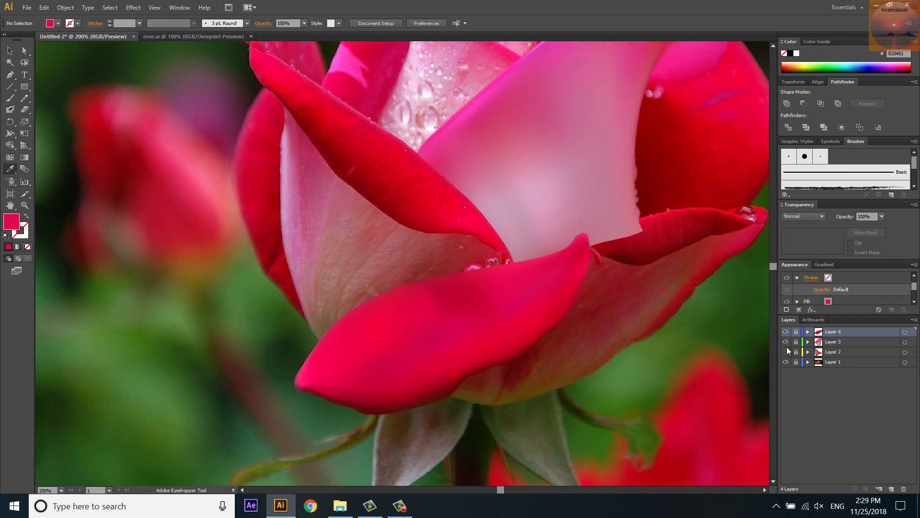
{"action": "scroll", "coordinate": [357, 302], "scroll_direction": "down", "scroll_amount": 1, "text": "alt"}
{"action": "scroll", "coordinate": [357, 302], "scroll_direction": "down", "scroll_amount": 2, "text": "alt"}
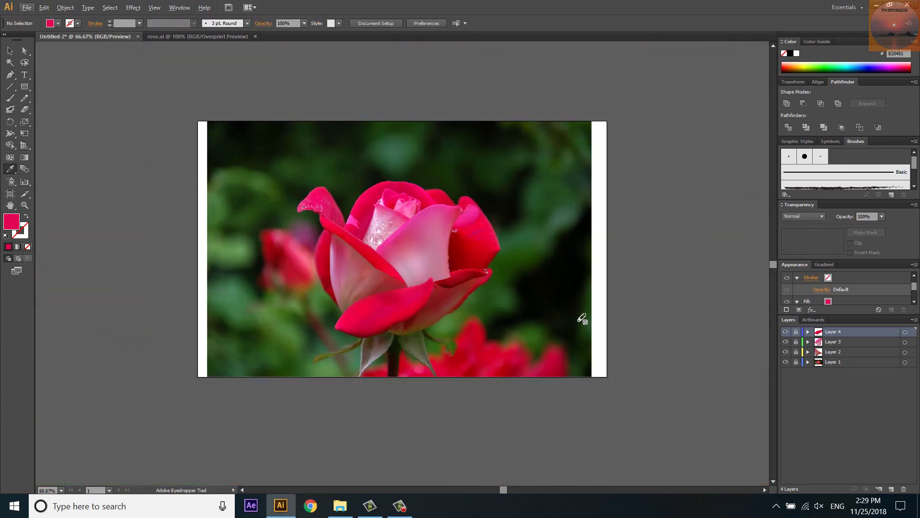
{"action": "scroll", "coordinate": [380, 323], "scroll_direction": "up", "scroll_amount": 2, "text": "alt"}
{"action": "scroll", "coordinate": [436, 237], "scroll_direction": "up", "scroll_amount": 1, "text": "alt"}
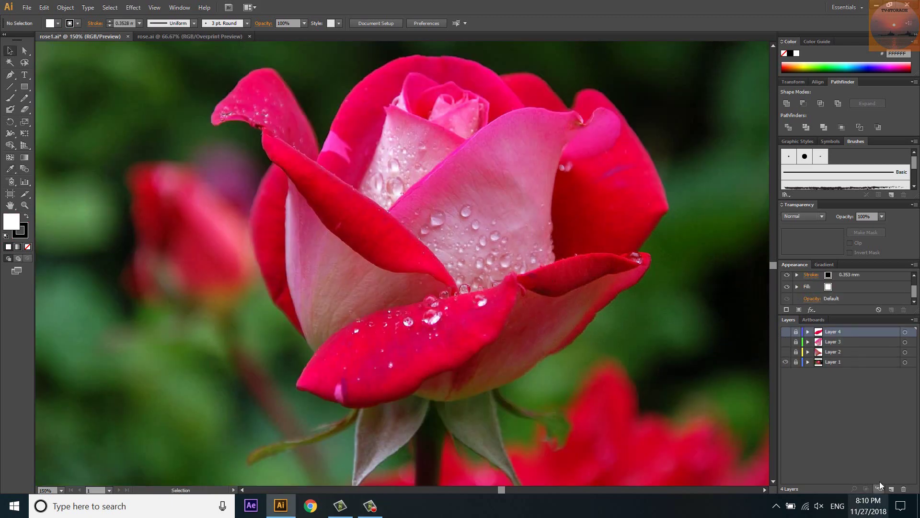
On a new layer, draw a rectangle over the lower front petal and turn it into a mesh.
{"action": "left_click", "coordinate": [880, 486]}
{"action": "key", "text": "m"}
{"action": "left_click_drag", "start_coordinate": [436, 300], "coordinate": [584, 364]}
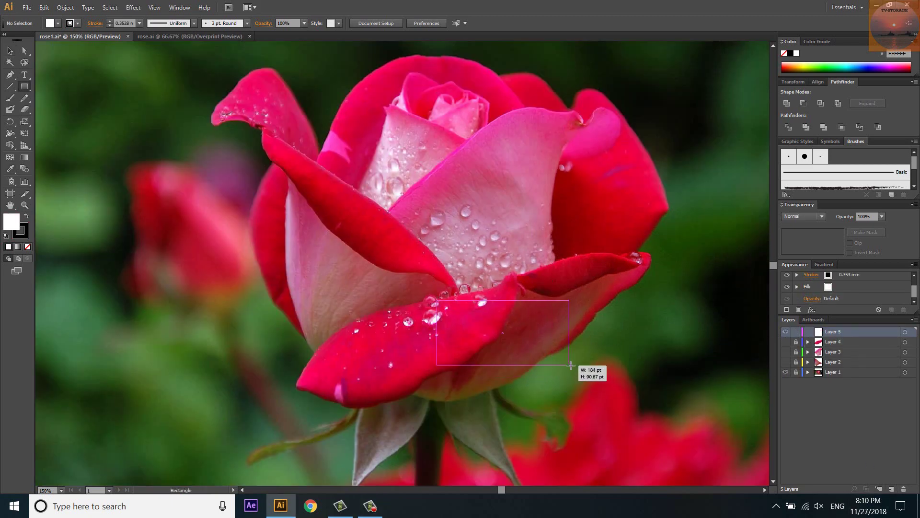
{"action": "left_click", "coordinate": [786, 331], "text": "ctrl"}
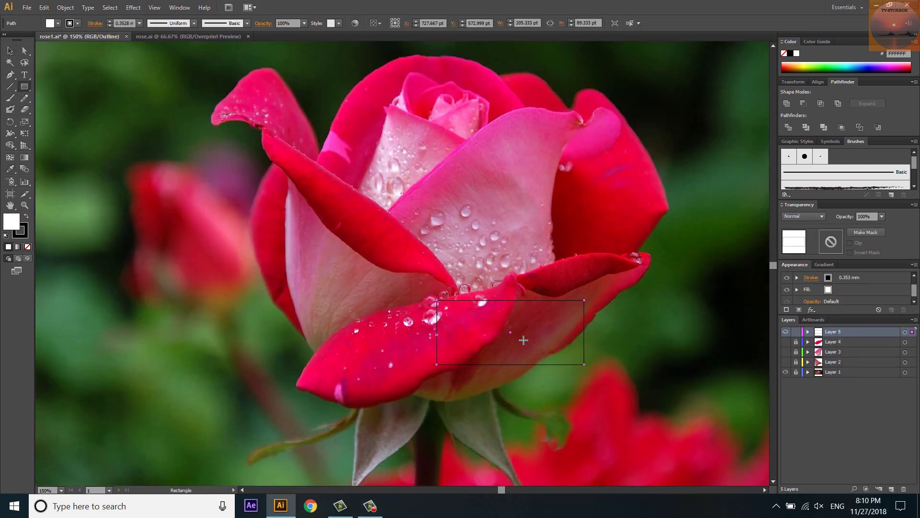
{"action": "key", "text": "u"}
{"action": "left_click", "coordinate": [511, 332]}
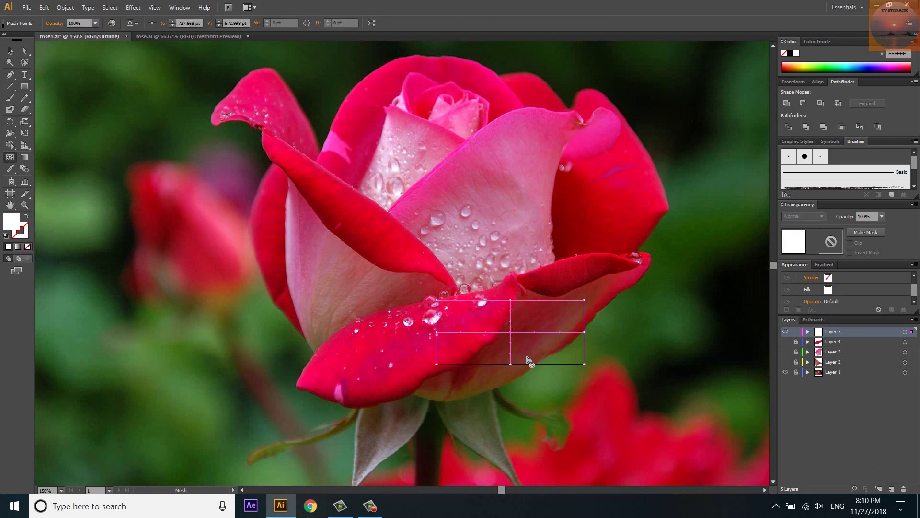
Drag the mesh corners and edge anchors onto the lower petal's tip and outline.
{"action": "key", "text": "a"}
{"action": "left_click_drag", "start_coordinate": [585, 301], "coordinate": [650, 259]}
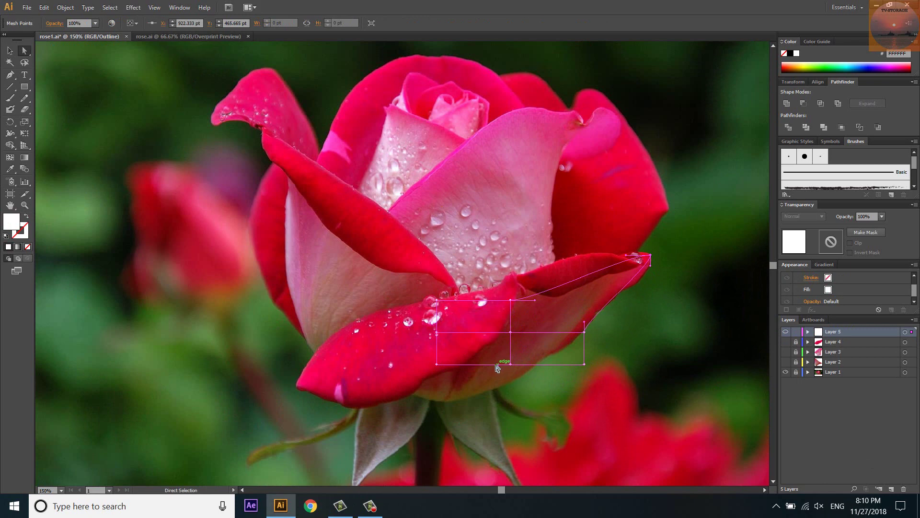
{"action": "mouse_move", "coordinate": [510, 367]}
{"action": "left_mouse_down"}
{"action": "mouse_move", "coordinate": [479, 294]}
{"action": "mouse_move", "coordinate": [512, 278]}
{"action": "left_mouse_up"}
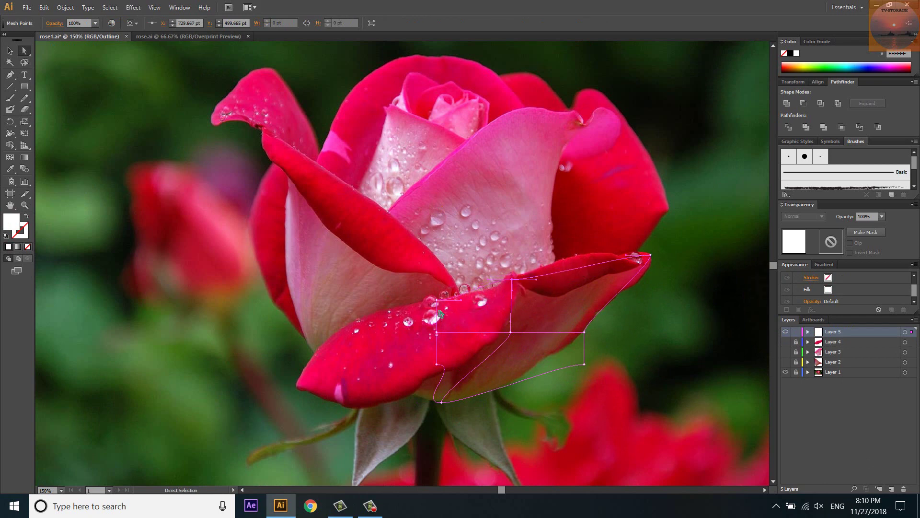
{"action": "left_click_drag", "start_coordinate": [436, 301], "coordinate": [353, 289]}
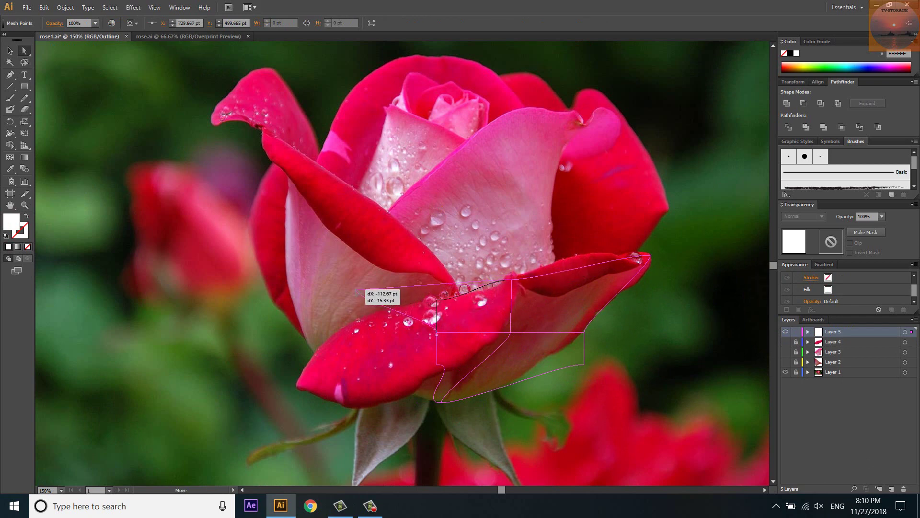
{"action": "left_click_drag", "start_coordinate": [435, 332], "coordinate": [359, 348]}
{"action": "left_click_drag", "start_coordinate": [437, 364], "coordinate": [376, 385]}
{"action": "left_click_drag", "start_coordinate": [584, 366], "coordinate": [596, 316]}
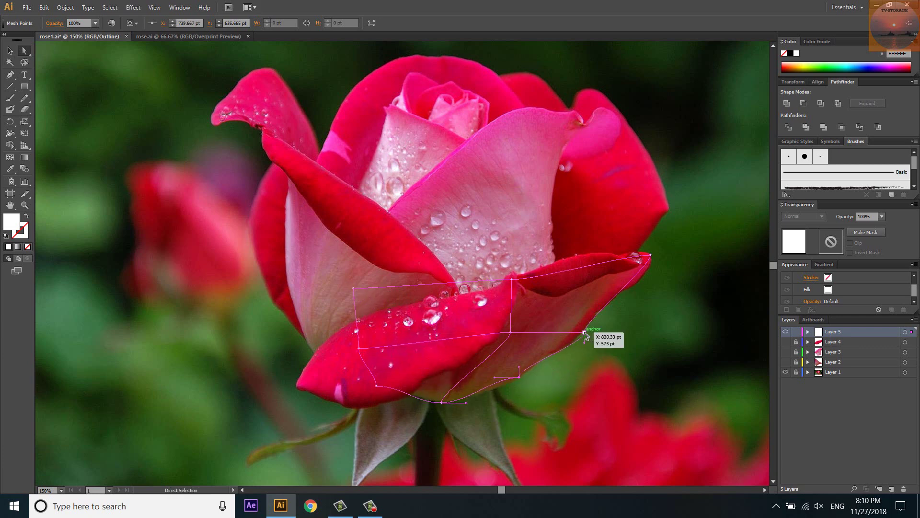
{"action": "left_click_drag", "start_coordinate": [511, 332], "coordinate": [456, 321]}
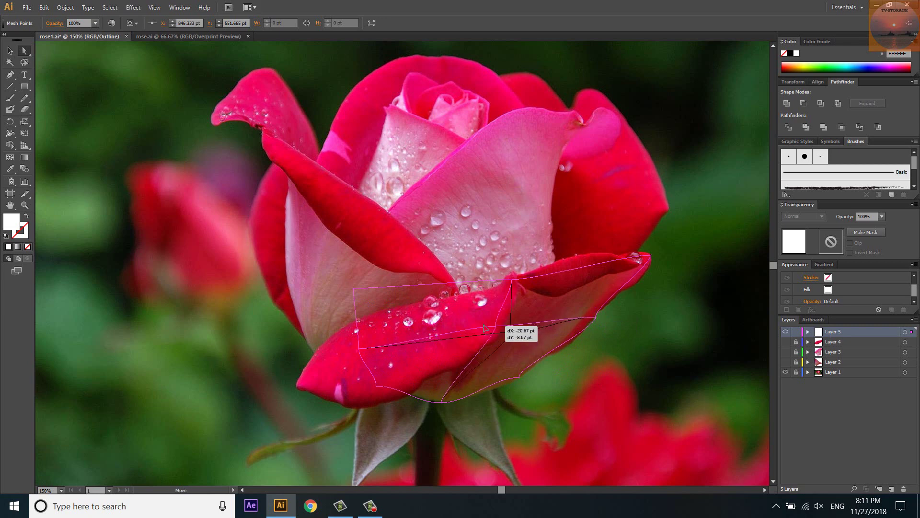
{"action": "left_click_drag", "start_coordinate": [441, 402], "coordinate": [448, 404]}
Refine the interior point and handles so the lower and lower-left curves follow the petal.
{"action": "scroll", "coordinate": [449, 405], "scroll_direction": "up", "scroll_amount": 2}
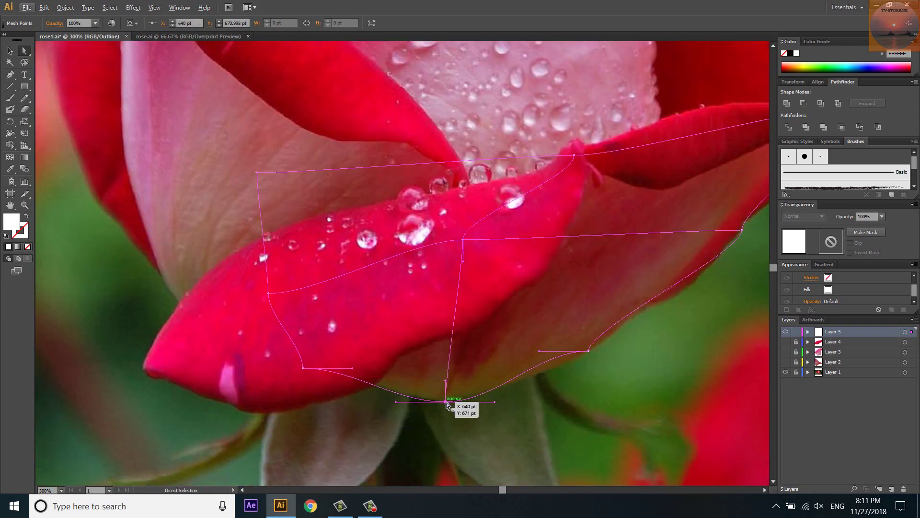
{"action": "left_click_drag", "start_coordinate": [464, 240], "coordinate": [503, 259]}
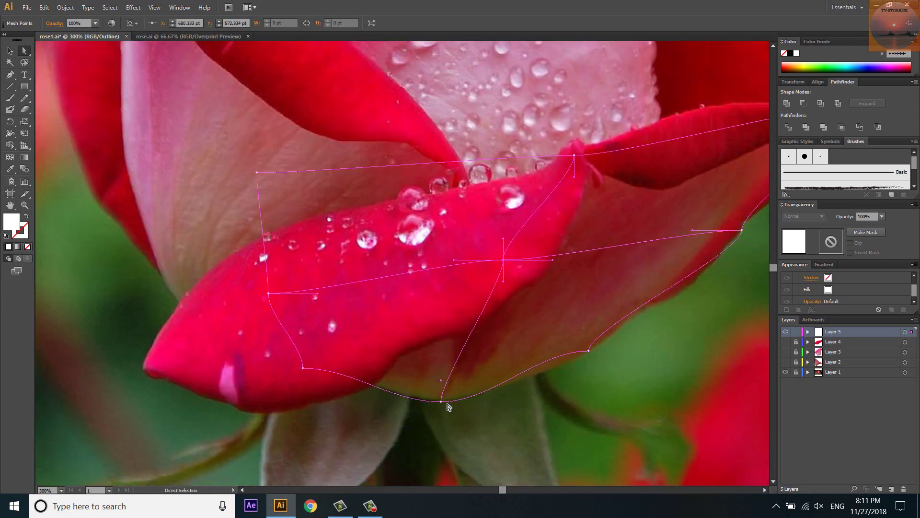
{"action": "left_click_drag", "start_coordinate": [442, 381], "coordinate": [472, 328]}
{"action": "left_click_drag", "start_coordinate": [504, 259], "coordinate": [484, 257]}
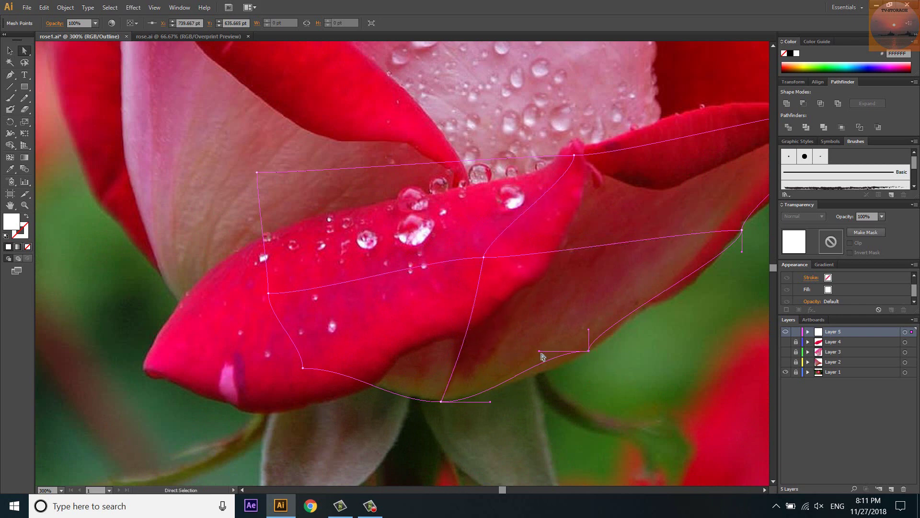
{"action": "left_click_drag", "start_coordinate": [540, 363], "coordinate": [539, 382]}
{"action": "left_click_drag", "start_coordinate": [588, 330], "coordinate": [658, 306]}
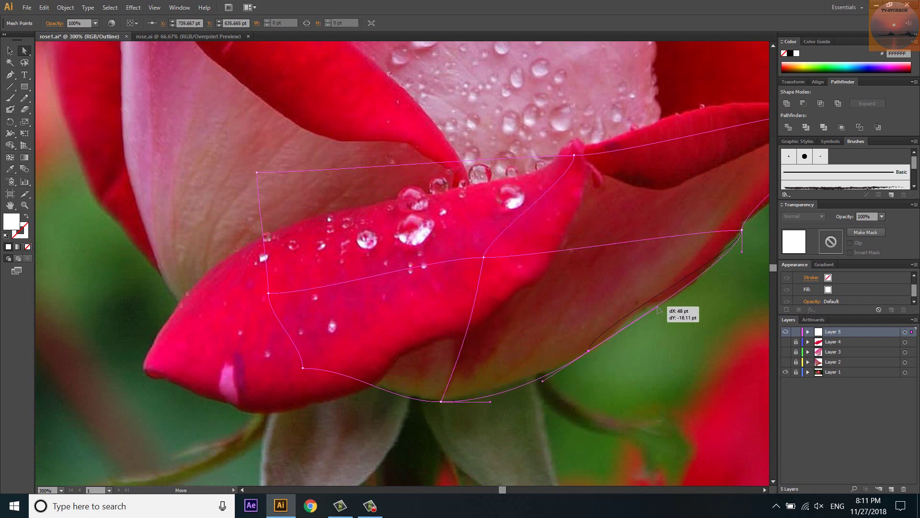
{"action": "left_click_drag", "start_coordinate": [441, 400], "coordinate": [496, 395]}
{"action": "mouse_move", "coordinate": [303, 368]}
{"action": "left_mouse_down"}
{"action": "mouse_move", "coordinate": [306, 354]}
{"action": "mouse_move", "coordinate": [335, 377]}
{"action": "left_mouse_up"}
{"action": "left_click_drag", "start_coordinate": [307, 333], "coordinate": [283, 338]}
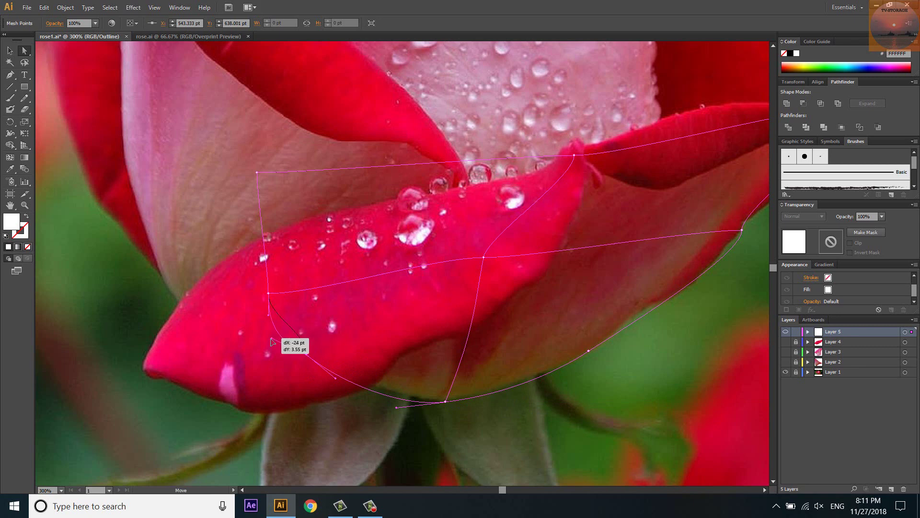
{"action": "left_click_drag", "start_coordinate": [268, 293], "coordinate": [277, 275]}
{"action": "left_click_drag", "start_coordinate": [316, 360], "coordinate": [356, 375]}
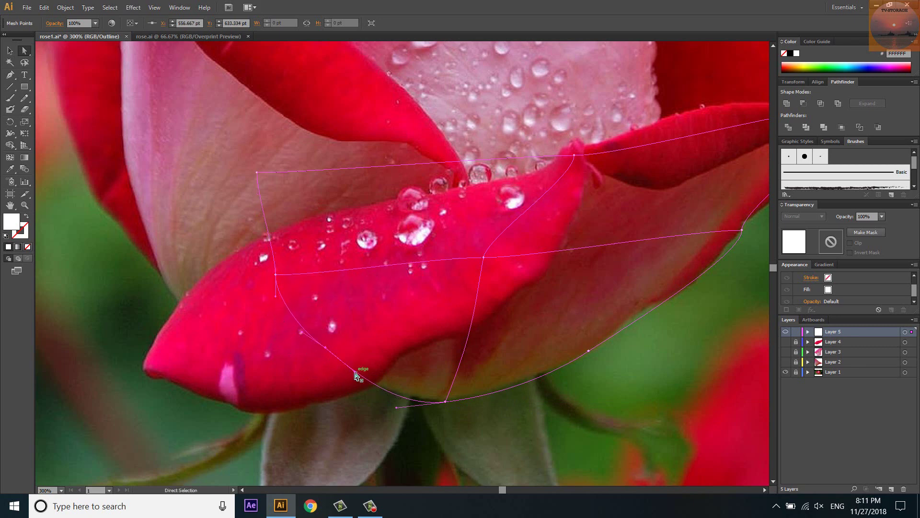
{"action": "left_click_drag", "start_coordinate": [326, 347], "coordinate": [347, 385]}
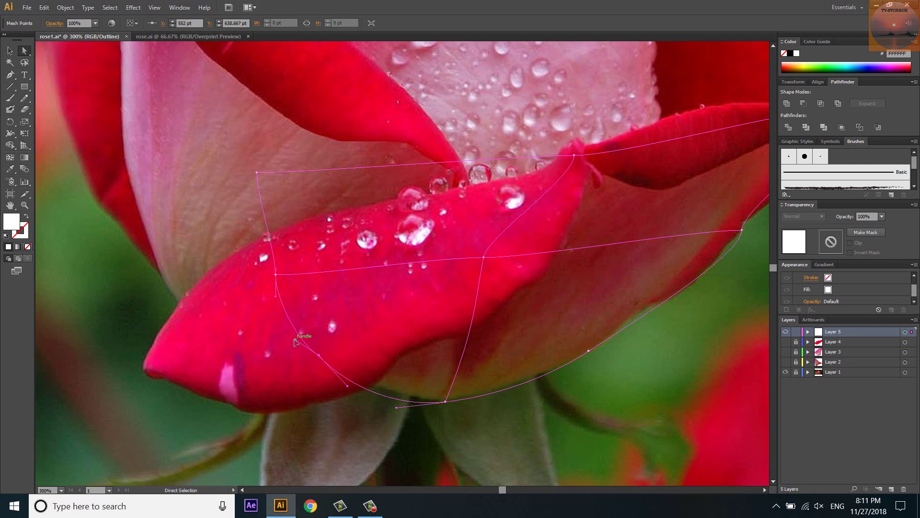
Fit the right-edge point and bottom anchors to the petal base and reposition the top-right point.
{"action": "scroll", "coordinate": [612, 288], "scroll_direction": "down", "scroll_amount": 3}
{"action": "scroll", "coordinate": [601, 276], "scroll_direction": "up", "scroll_amount": 3}
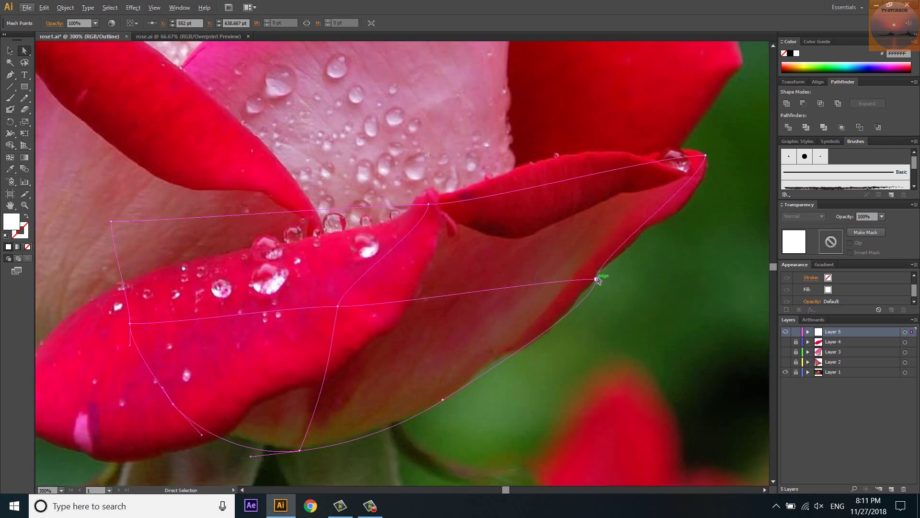
{"action": "left_click_drag", "start_coordinate": [599, 271], "coordinate": [615, 273]}
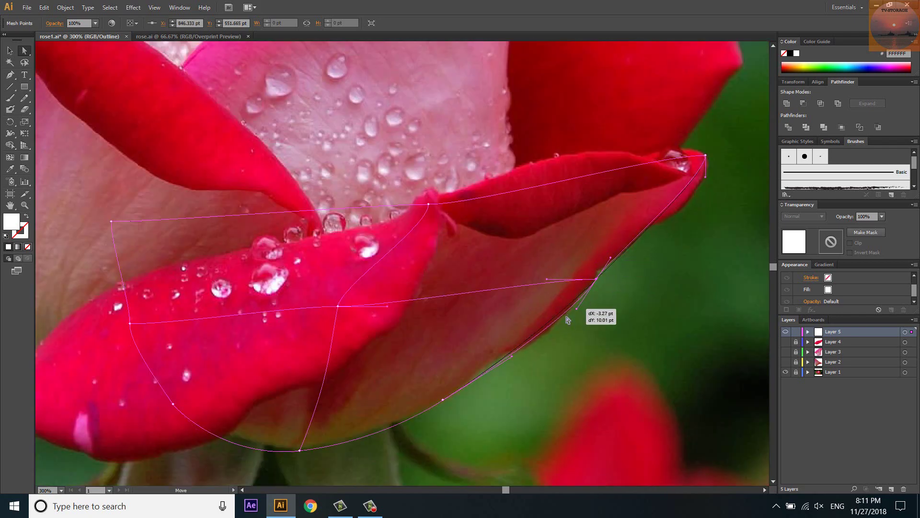
{"action": "left_click_drag", "start_coordinate": [443, 401], "coordinate": [461, 387]}
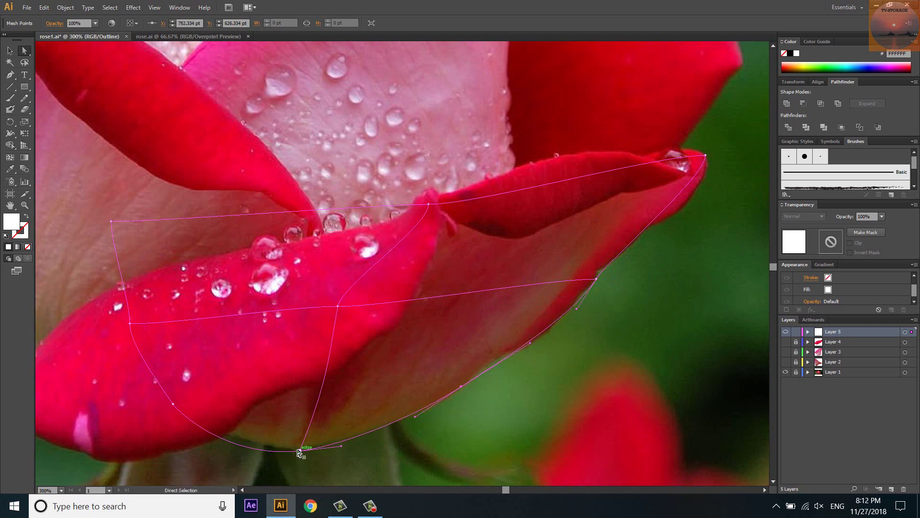
{"action": "left_click_drag", "start_coordinate": [298, 452], "coordinate": [284, 460]}
{"action": "mouse_move", "coordinate": [288, 452]}
{"action": "left_mouse_down"}
{"action": "mouse_move", "coordinate": [315, 422]}
{"action": "mouse_move", "coordinate": [242, 422]}
{"action": "left_mouse_up"}
{"action": "key", "text": "Return"}
{"action": "scroll", "coordinate": [309, 432], "scroll_direction": "up", "scroll_amount": 3}
{"action": "scroll", "coordinate": [390, 456], "scroll_direction": "down", "scroll_amount": 3, "text": "alt"}
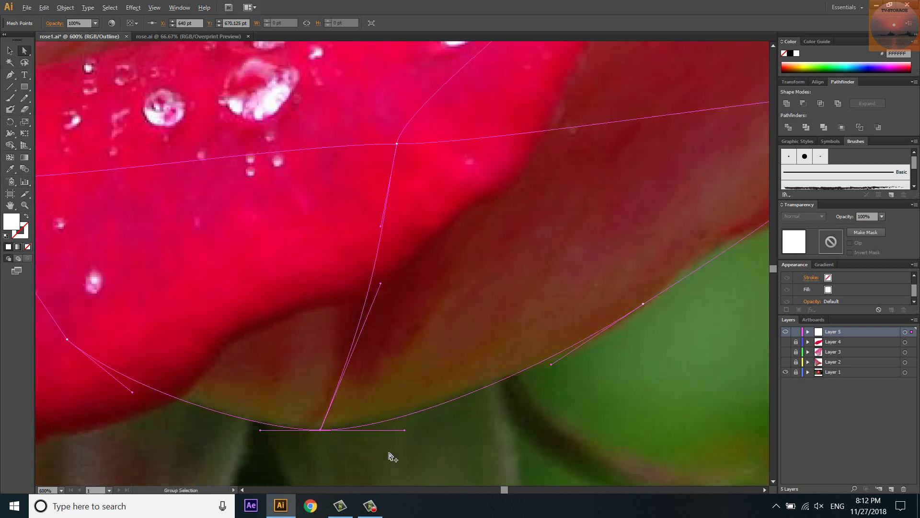
{"action": "left_click_drag", "start_coordinate": [553, 180], "coordinate": [481, 191]}
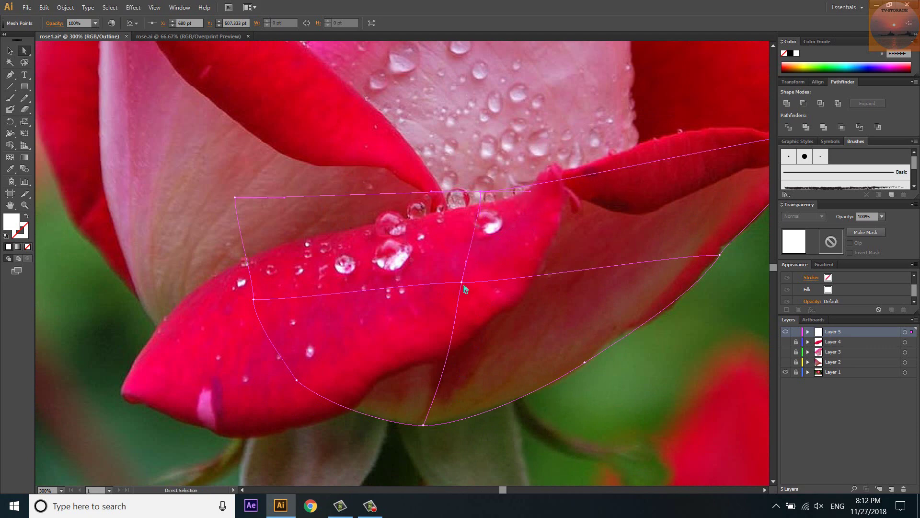
Curve the mesh around the right petal tip and raise the left point to the edge.
{"action": "left_click", "coordinate": [253, 299]}
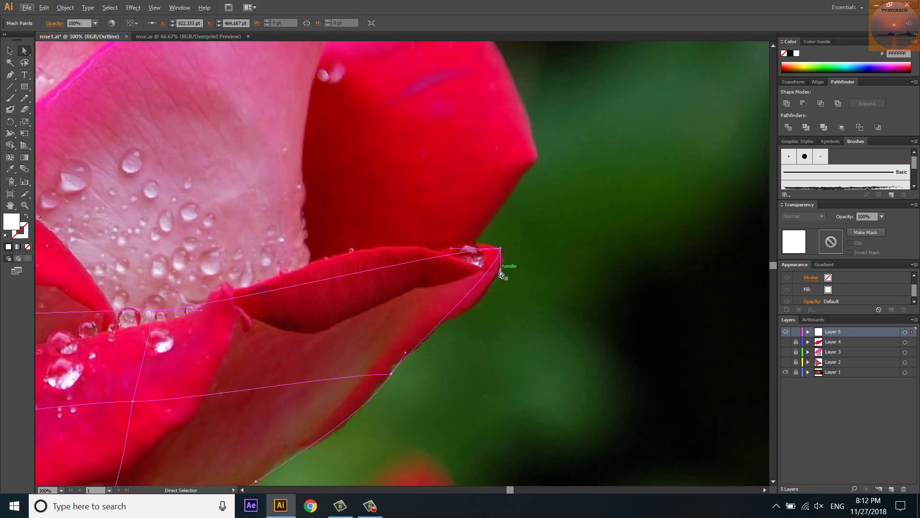
{"action": "left_click_drag", "start_coordinate": [500, 273], "coordinate": [510, 303]}
{"action": "left_click_drag", "start_coordinate": [151, 311], "coordinate": [158, 273]}
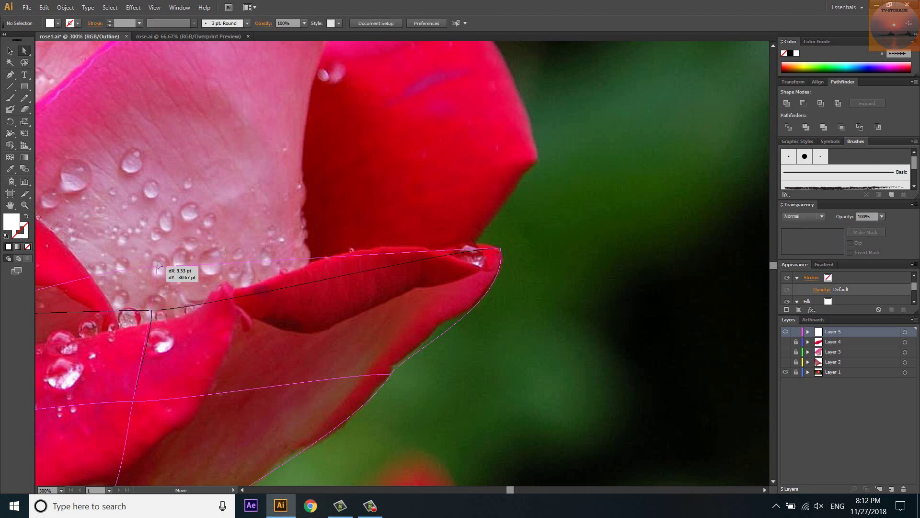
{"action": "left_click", "coordinate": [500, 248]}
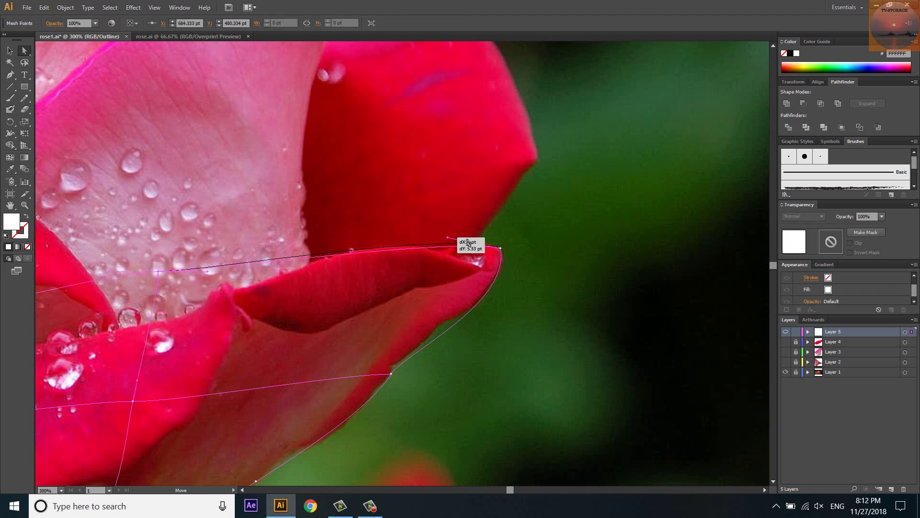
{"action": "scroll", "coordinate": [468, 248], "scroll_direction": "down", "scroll_amount": 4}
{"action": "scroll", "coordinate": [524, 261], "scroll_direction": "up", "scroll_amount": 7}
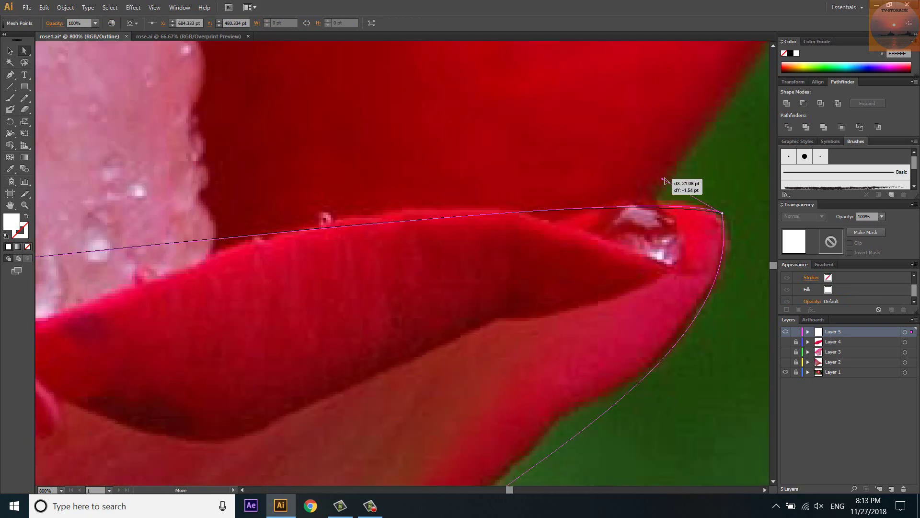
{"action": "left_click_drag", "start_coordinate": [584, 187], "coordinate": [678, 181]}
Bend the remaining mesh curves and smooth the left handle to match the petal outline.
{"action": "scroll", "coordinate": [630, 349], "scroll_direction": "down", "scroll_amount": 3}
{"action": "scroll", "coordinate": [512, 386], "scroll_direction": "down", "scroll_amount": 1}
{"action": "scroll", "coordinate": [512, 387], "scroll_direction": "up", "scroll_amount": 3}
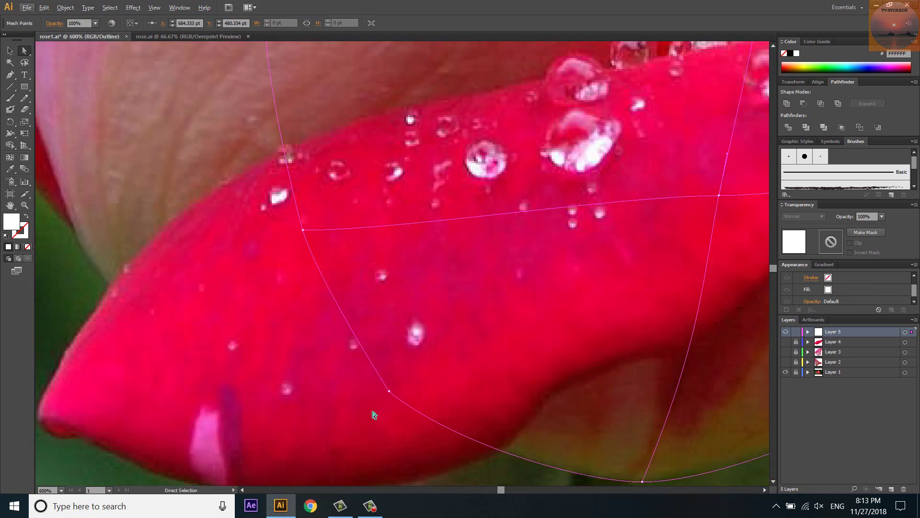
{"action": "left_click_drag", "start_coordinate": [372, 361], "coordinate": [329, 330]}
{"action": "scroll", "coordinate": [428, 386], "scroll_direction": "down", "scroll_amount": 3}
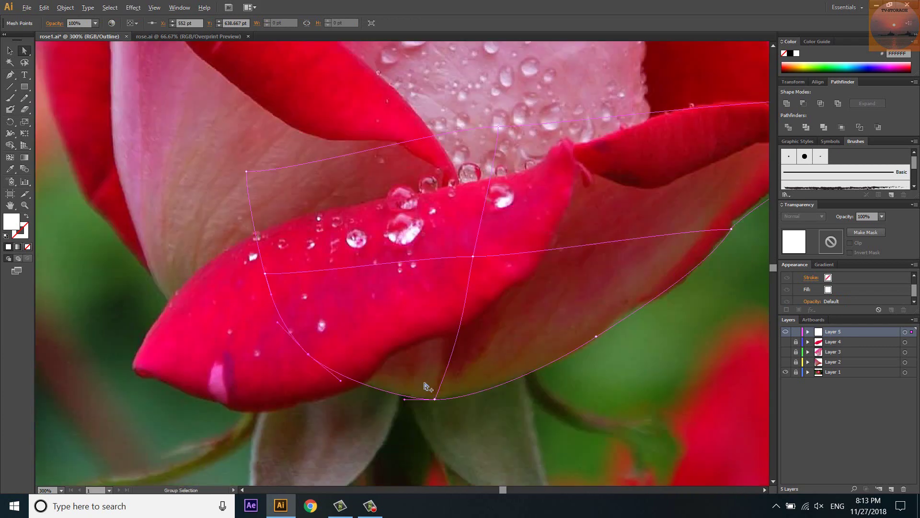
{"action": "scroll", "coordinate": [396, 413], "scroll_direction": "down", "scroll_amount": 1}
{"action": "scroll", "coordinate": [419, 406], "scroll_direction": "up", "scroll_amount": 1}
{"action": "left_click_drag", "start_coordinate": [378, 290], "coordinate": [380, 318]}
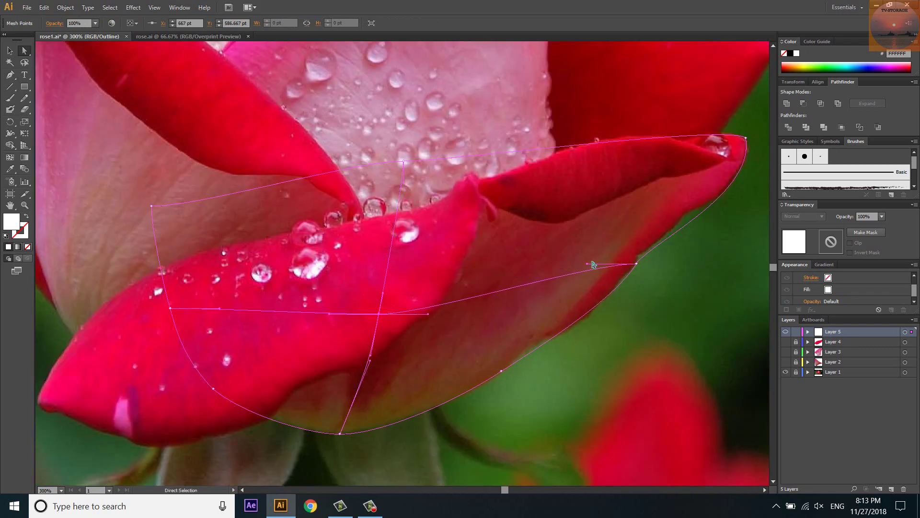
{"action": "left_click_drag", "start_coordinate": [594, 269], "coordinate": [471, 313]}
{"action": "left_click_drag", "start_coordinate": [219, 311], "coordinate": [251, 318]}
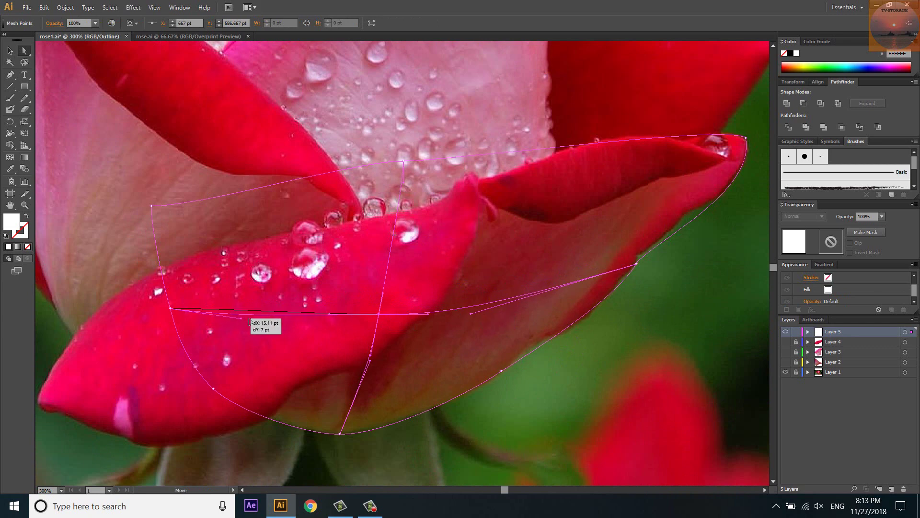
{"action": "key", "text": "u"}
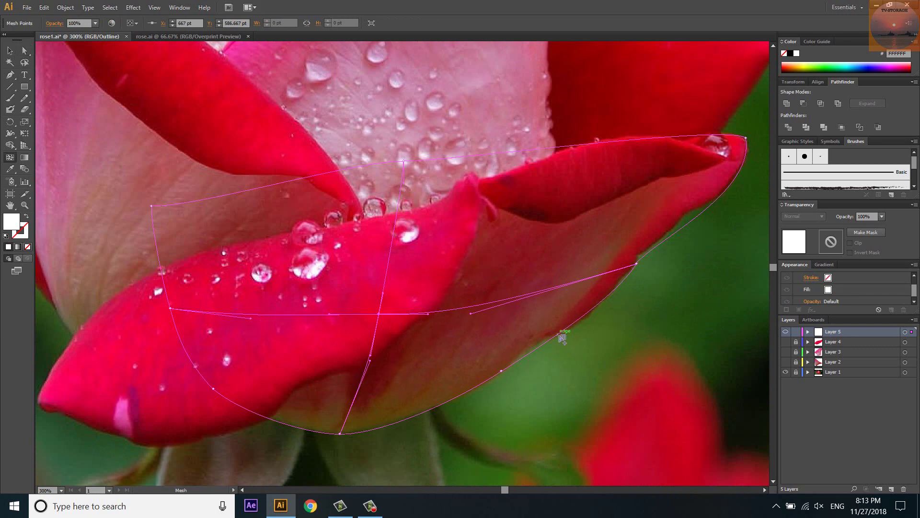
Try a mesh line near the petal's right side and corner move, then undo them.
{"action": "left_click", "coordinate": [602, 275]}
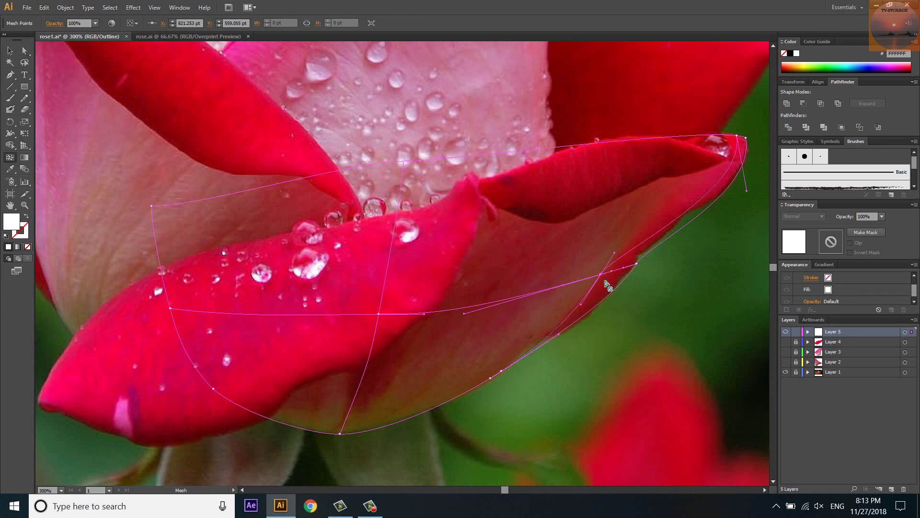
{"action": "key", "text": "a"}
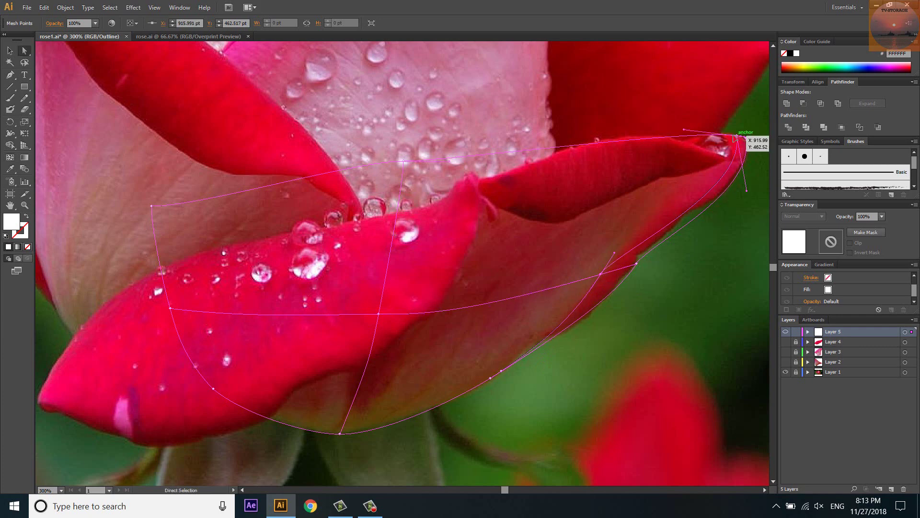
{"action": "left_click_drag", "start_coordinate": [737, 136], "coordinate": [688, 136]}
{"action": "key", "text": "ctrl+z"}
{"action": "key", "text": "ctrl+z"}
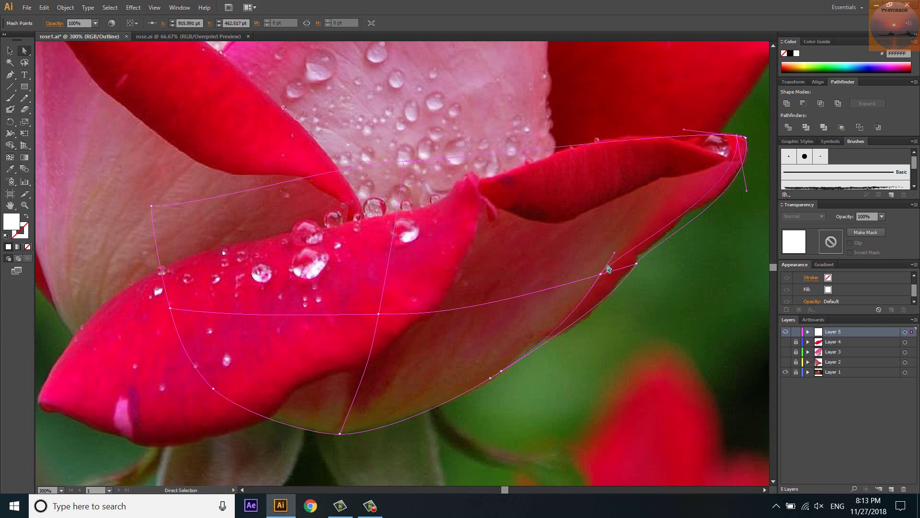
Add a mesh line near the right side and set the top-right corner on the petal tip.
{"action": "key", "text": "u"}
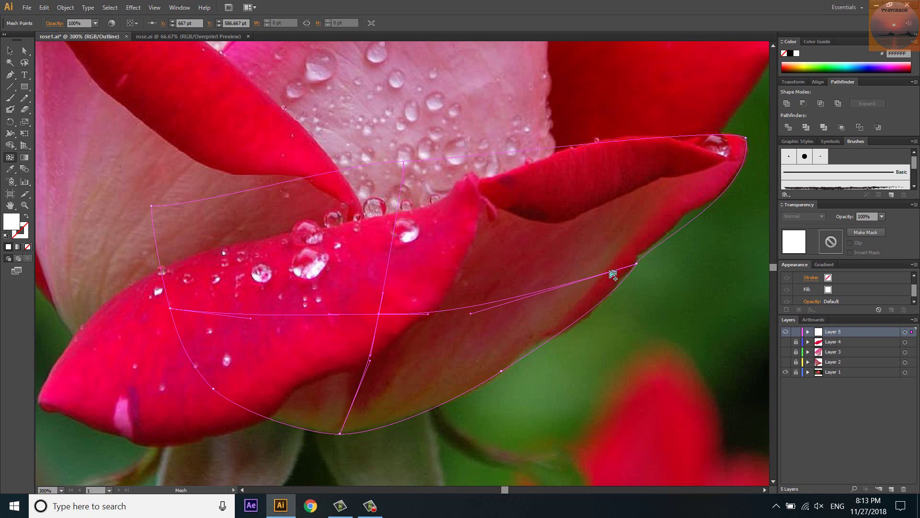
{"action": "left_click", "coordinate": [613, 274]}
{"action": "key", "text": "a"}
{"action": "left_click_drag", "start_coordinate": [741, 143], "coordinate": [664, 205]}
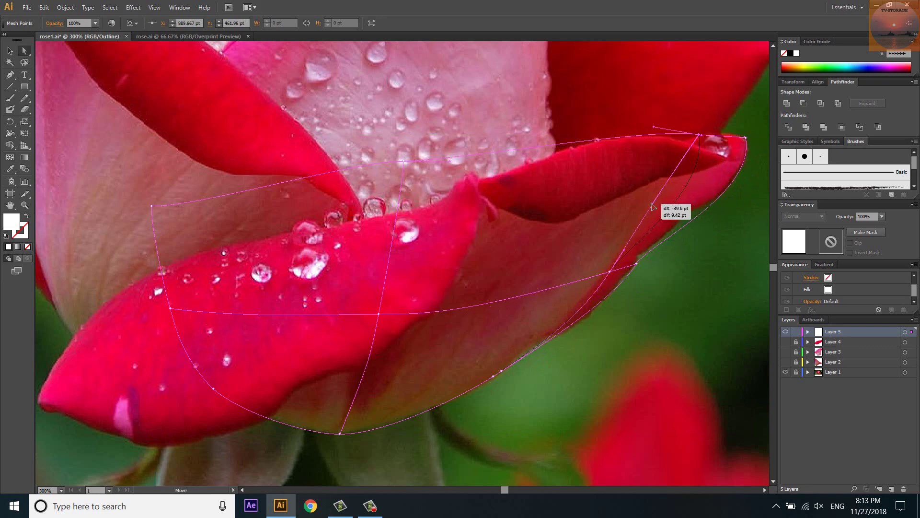
{"action": "scroll", "coordinate": [740, 140], "scroll_direction": "up", "scroll_amount": 2}
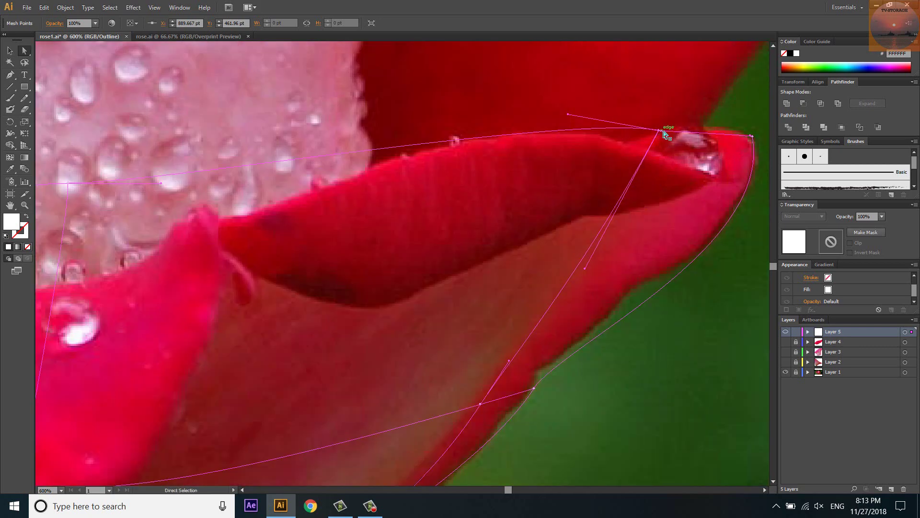
{"action": "left_click_drag", "start_coordinate": [660, 136], "coordinate": [730, 172]}
{"action": "scroll", "coordinate": [730, 171], "scroll_direction": "down", "scroll_amount": 2}
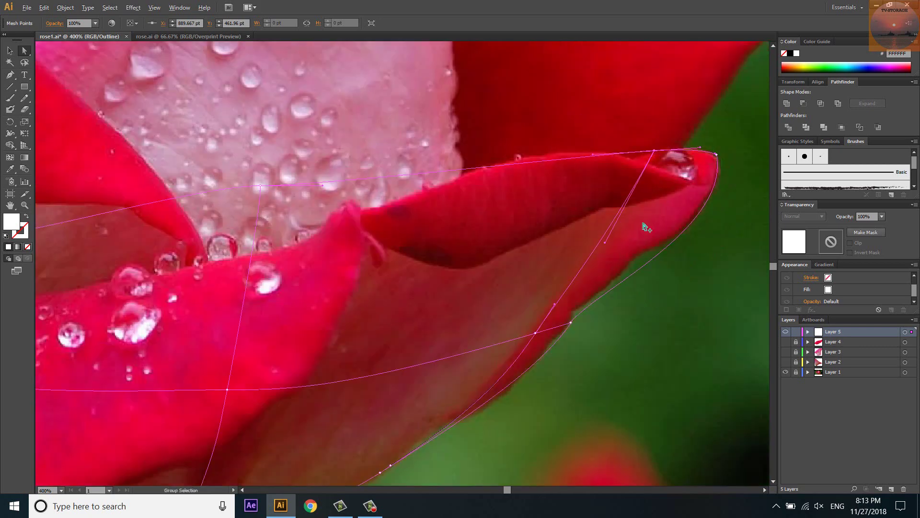
{"action": "scroll", "coordinate": [638, 250], "scroll_direction": "down", "scroll_amount": 2}
{"action": "scroll", "coordinate": [551, 307], "scroll_direction": "up", "scroll_amount": 2}
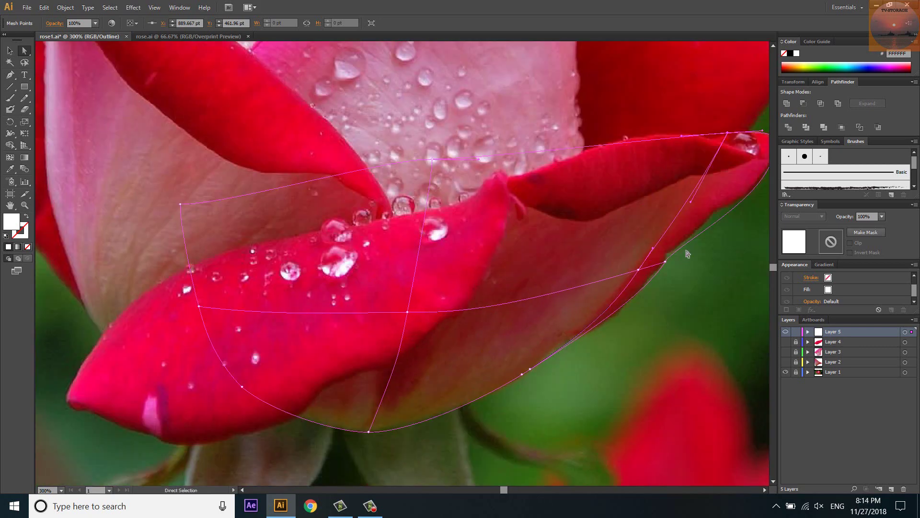
Add a horizontal mesh line near the upper right edge and slide its point along the petal edge.
{"action": "key", "text": "u"}
{"action": "left_click", "coordinate": [732, 213]}
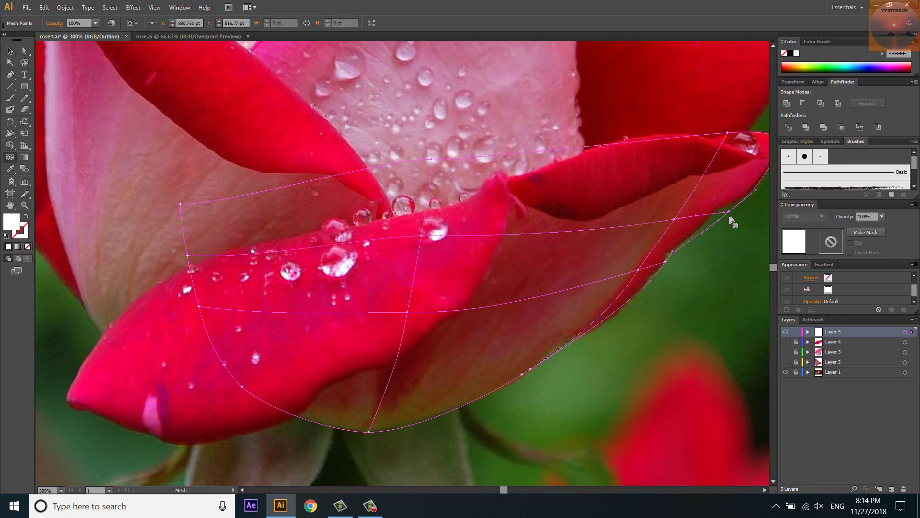
{"action": "key", "text": "a"}
{"action": "left_click_drag", "start_coordinate": [732, 213], "coordinate": [703, 220]}
{"action": "scroll", "coordinate": [716, 213], "scroll_direction": "down", "scroll_amount": 3}
{"action": "scroll", "coordinate": [656, 233], "scroll_direction": "up", "scroll_amount": 4}
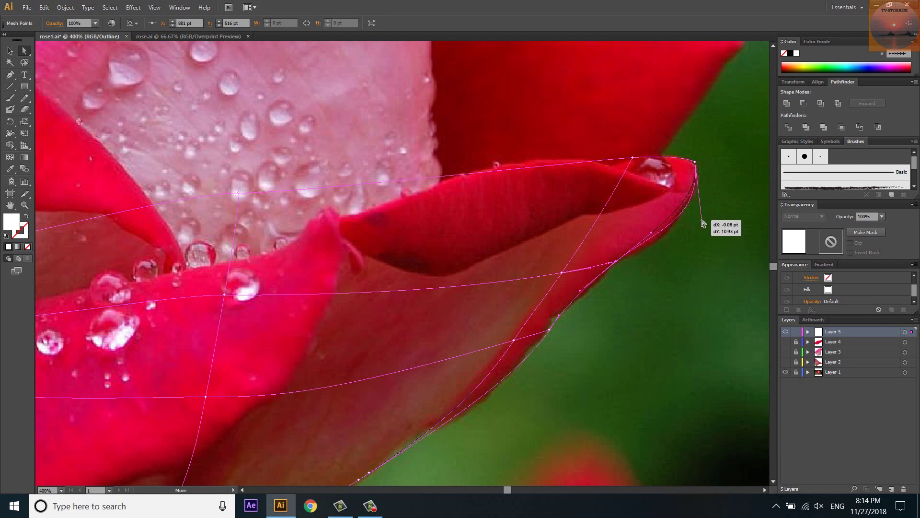
{"action": "mouse_move", "coordinate": [652, 234]}
{"action": "left_mouse_down"}
{"action": "mouse_move", "coordinate": [700, 227]}
{"action": "mouse_move", "coordinate": [705, 214]}
{"action": "left_mouse_up"}
Add another horizontal mesh line lower on the right edge and nudge its points onto the outline.
{"action": "key", "text": "u"}
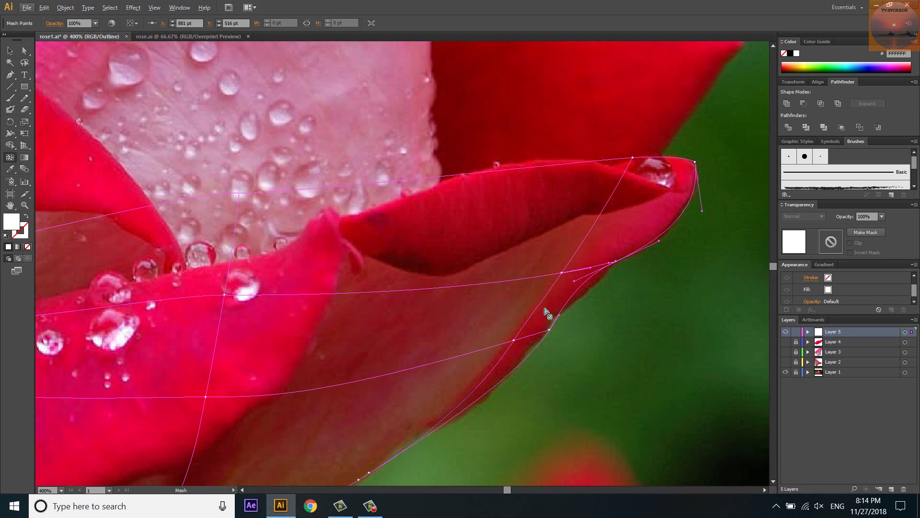
{"action": "left_click", "coordinate": [542, 304]}
{"action": "key", "text": "a"}
{"action": "left_click_drag", "start_coordinate": [580, 287], "coordinate": [584, 294]}
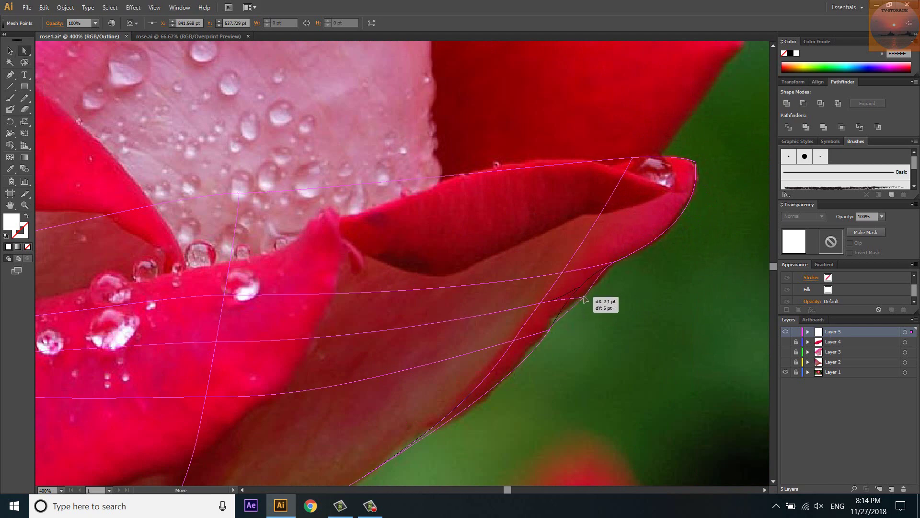
{"action": "scroll", "coordinate": [615, 265], "scroll_direction": "up", "scroll_amount": 2}
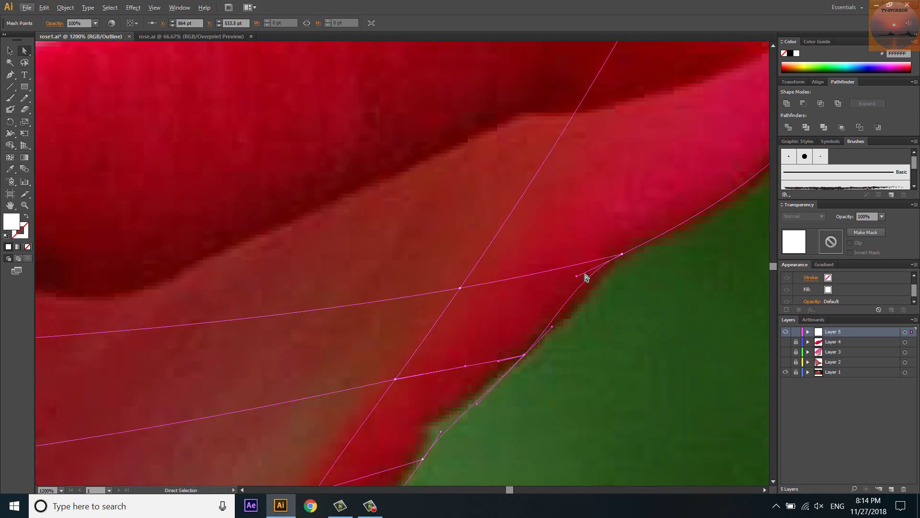
{"action": "left_click_drag", "start_coordinate": [585, 274], "coordinate": [610, 263]}
{"action": "scroll", "coordinate": [658, 211], "scroll_direction": "down", "scroll_amount": 1}
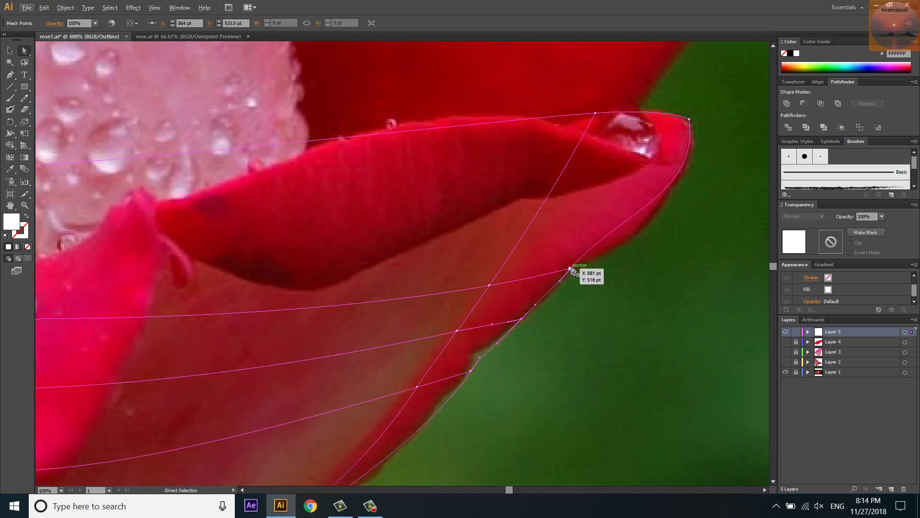
Bend the mesh's right edge and smooth its handles so it follows the petal outline.
{"action": "mouse_move", "coordinate": [620, 214]}
{"action": "left_mouse_down"}
{"action": "mouse_move", "coordinate": [607, 259]}
{"action": "mouse_move", "coordinate": [628, 243]}
{"action": "left_mouse_up"}
{"action": "scroll", "coordinate": [565, 259], "scroll_direction": "up", "scroll_amount": 1}
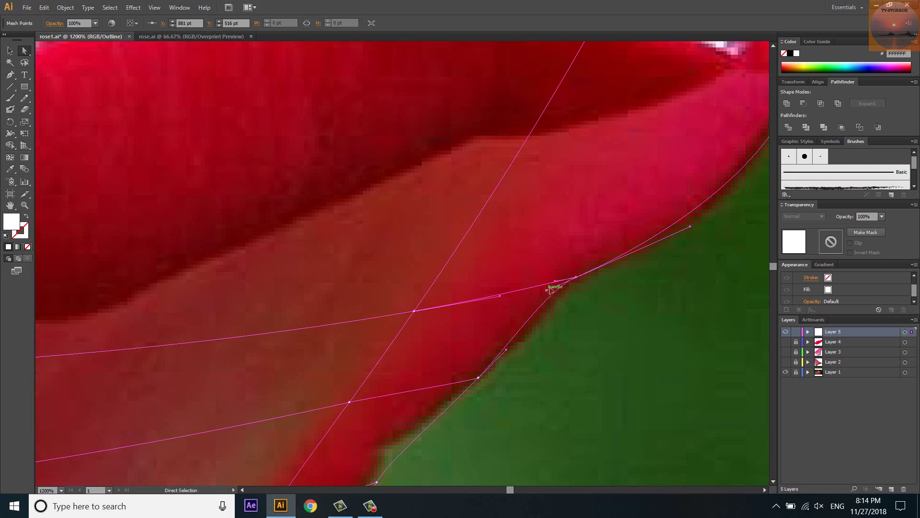
{"action": "left_click_drag", "start_coordinate": [551, 290], "coordinate": [566, 283]}
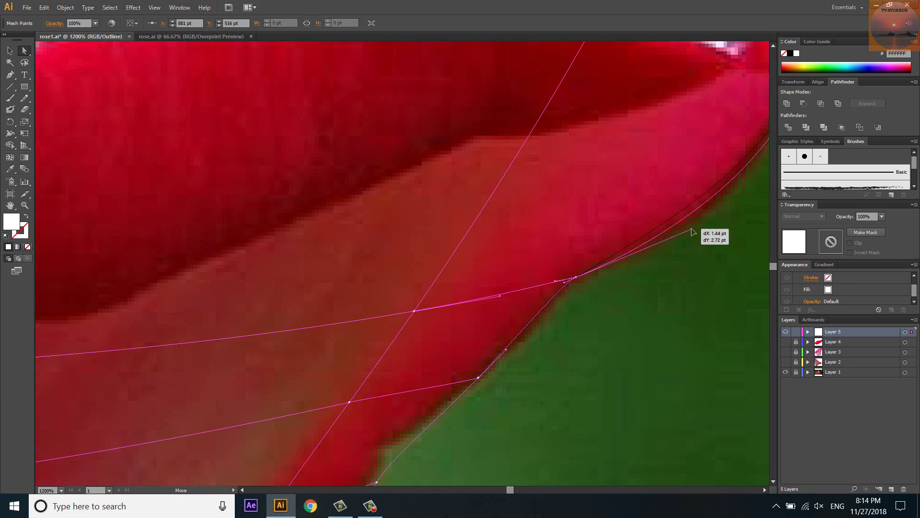
{"action": "scroll", "coordinate": [671, 231], "scroll_direction": "down", "scroll_amount": 1}
{"action": "scroll", "coordinate": [688, 231], "scroll_direction": "down", "scroll_amount": 1}
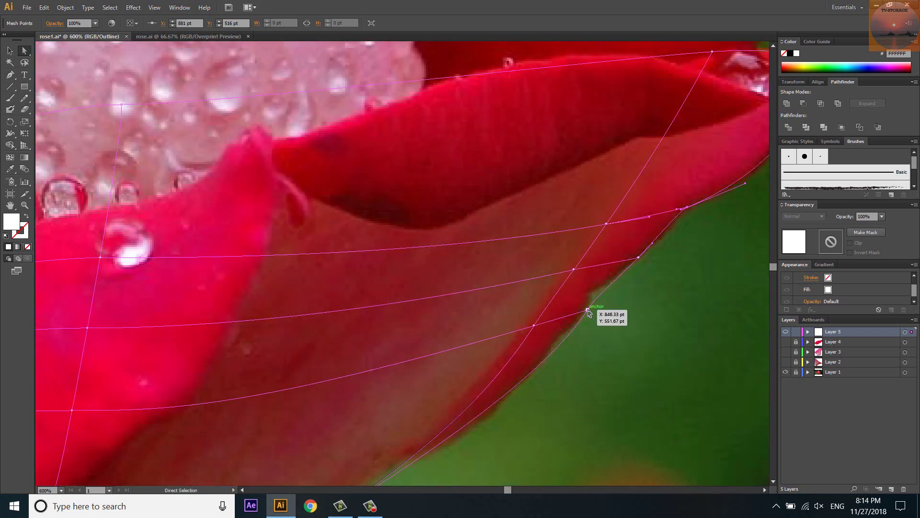
{"action": "left_click_drag", "start_coordinate": [588, 310], "coordinate": [603, 309]}
{"action": "scroll", "coordinate": [630, 310], "scroll_direction": "down", "scroll_amount": 1}
{"action": "scroll", "coordinate": [631, 309], "scroll_direction": "down", "scroll_amount": 1}
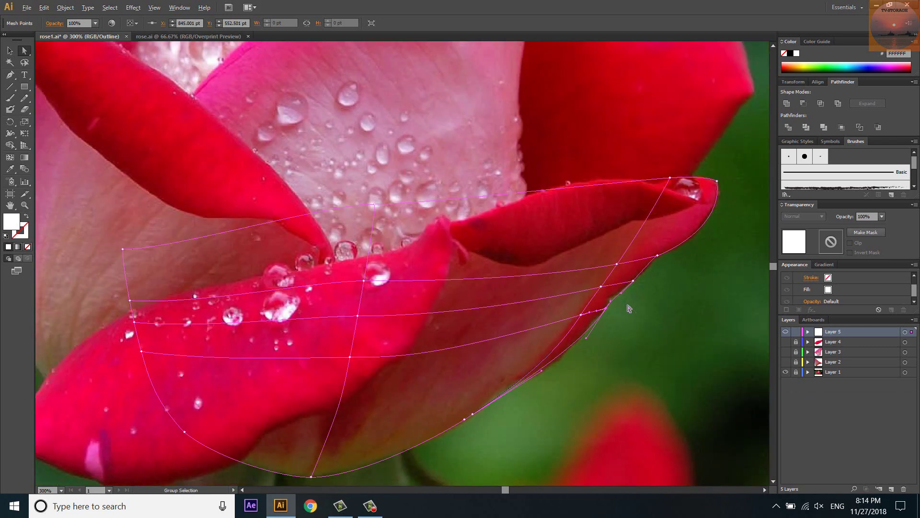
{"action": "scroll", "coordinate": [575, 302], "scroll_direction": "up", "scroll_amount": 1}
{"action": "scroll", "coordinate": [665, 284], "scroll_direction": "up", "scroll_amount": 1}
{"action": "scroll", "coordinate": [664, 283], "scroll_direction": "up", "scroll_amount": 1}
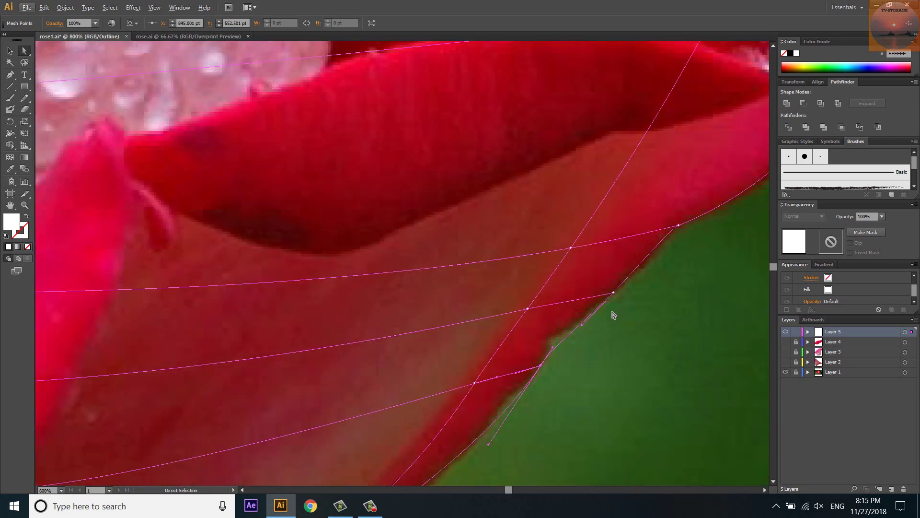
{"action": "key", "text": "p"}
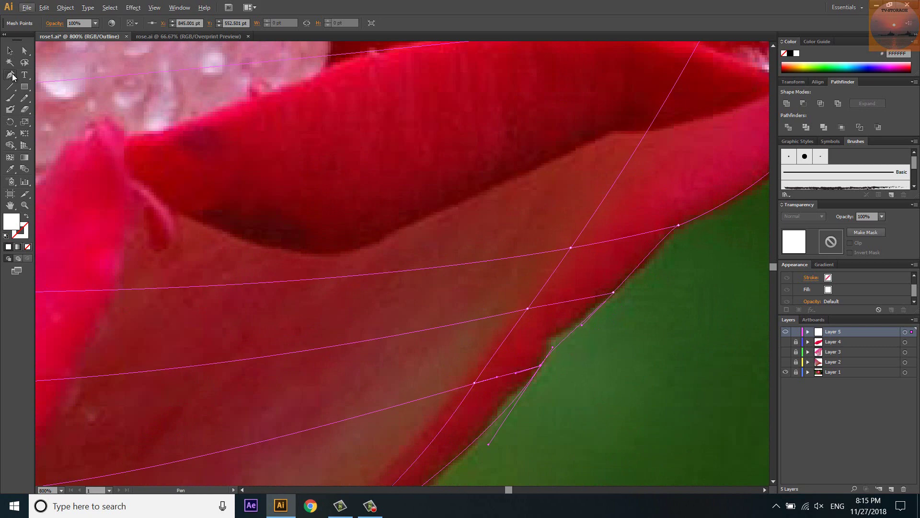
Add an anchor on the petal mesh's lower-right edge and pull it onto the petal outline.
{"action": "left_click_drag", "start_coordinate": [13, 77], "coordinate": [58, 84]}
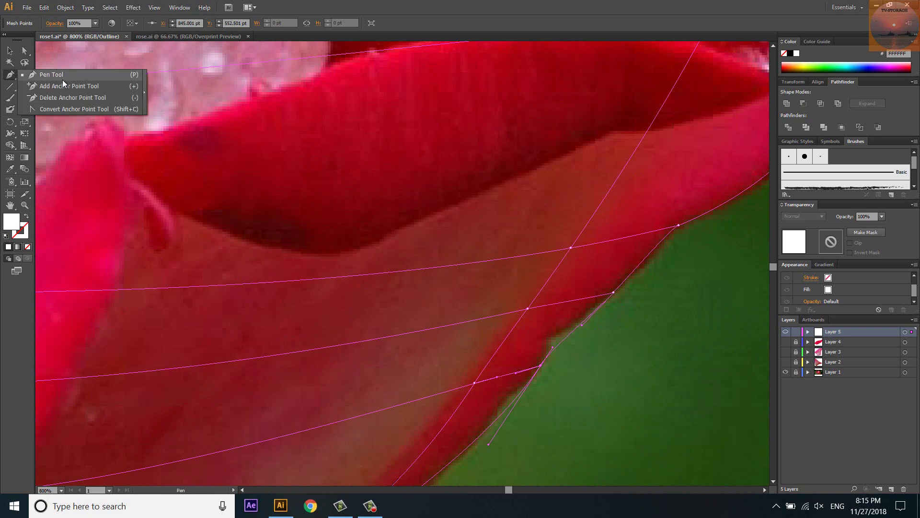
{"action": "left_click", "coordinate": [567, 342]}
{"action": "key", "text": "a"}
{"action": "left_click_drag", "start_coordinate": [567, 342], "coordinate": [553, 337]}
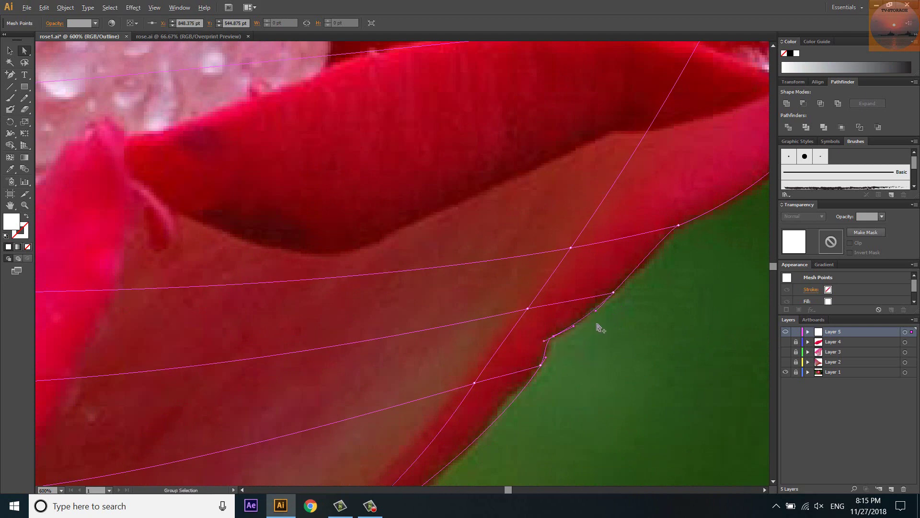
{"action": "scroll", "coordinate": [609, 340], "scroll_direction": "down", "scroll_amount": 3, "text": "alt"}
{"action": "scroll", "coordinate": [610, 346], "scroll_direction": "down", "scroll_amount": 2, "text": "alt"}
{"action": "scroll", "coordinate": [522, 417], "scroll_direction": "up", "scroll_amount": 1, "text": "alt"}
{"action": "scroll", "coordinate": [521, 387], "scroll_direction": "up", "scroll_amount": 2, "text": "alt"}
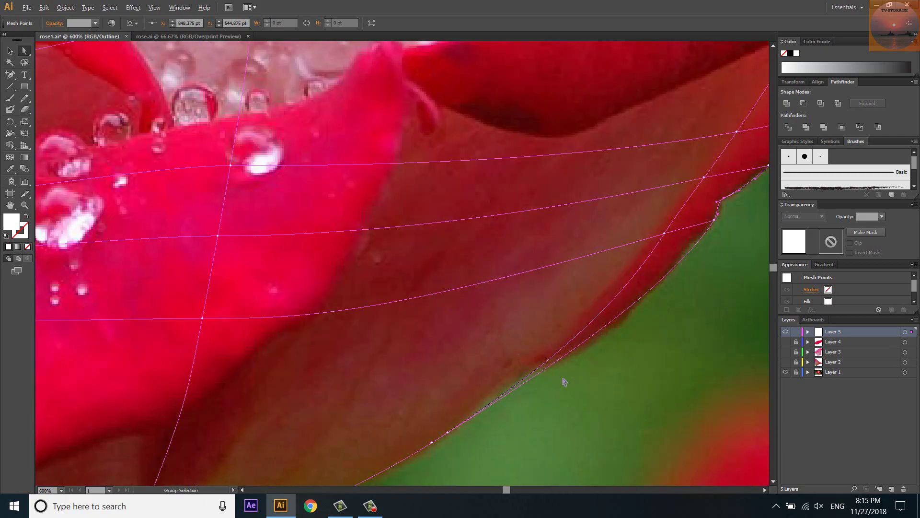
{"action": "scroll", "coordinate": [516, 387], "scroll_direction": "down", "scroll_amount": 1, "text": "alt"}
{"action": "scroll", "coordinate": [517, 387], "scroll_direction": "down", "scroll_amount": 2, "text": "alt"}
{"action": "scroll", "coordinate": [590, 360], "scroll_direction": "down", "scroll_amount": 1, "text": "alt"}
{"action": "scroll", "coordinate": [479, 350], "scroll_direction": "up", "scroll_amount": 1, "text": "alt"}
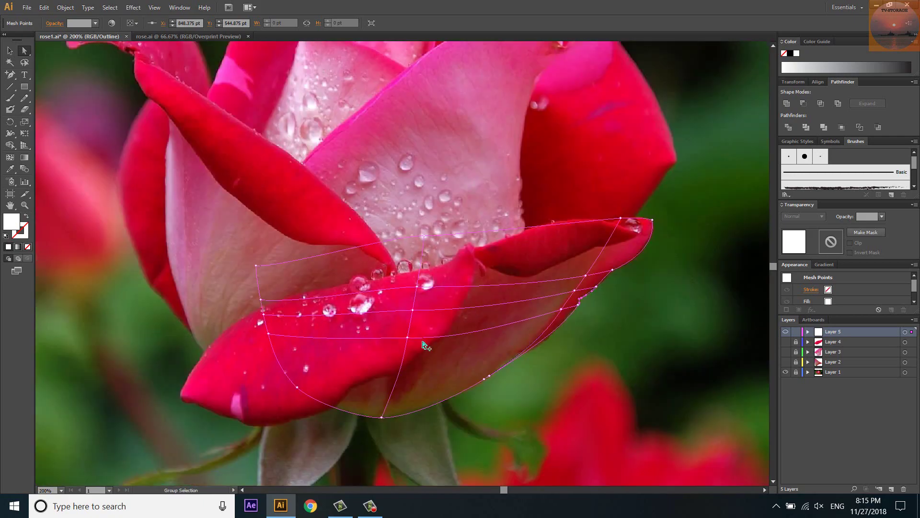
{"action": "scroll", "coordinate": [415, 342], "scroll_direction": "up", "scroll_amount": 1, "text": "alt"}
Colour the lower petal's bottom mesh points with sampled reds, pinker reds and darker reds.
{"action": "key", "text": "i"}
{"action": "left_click", "coordinate": [360, 455], "text": "ctrl"}
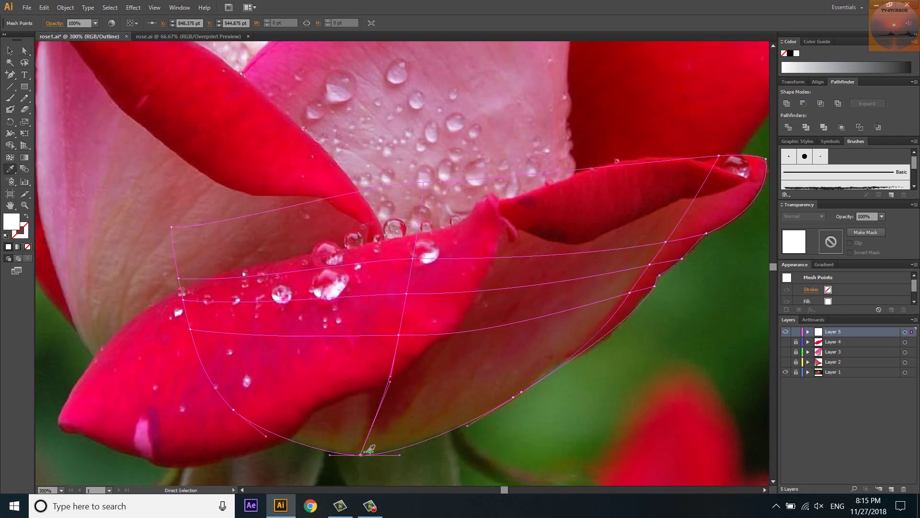
{"action": "left_click", "coordinate": [233, 411], "text": "ctrl"}
{"action": "left_click", "coordinate": [317, 392]}
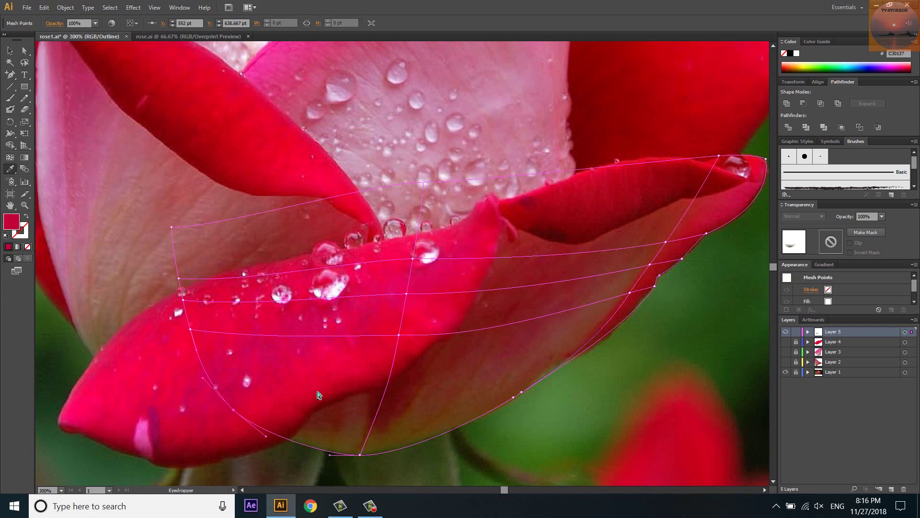
{"action": "left_click", "coordinate": [398, 336], "text": "ctrl"}
{"action": "left_click", "coordinate": [404, 337]}
{"action": "left_click", "coordinate": [412, 259], "text": "ctrl"}
{"action": "left_click", "coordinate": [423, 264]}
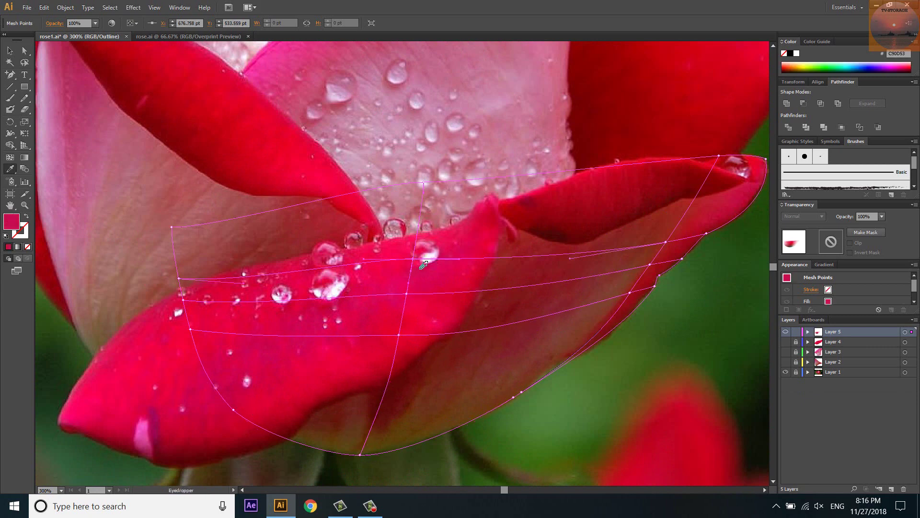
{"action": "left_click", "coordinate": [719, 156], "text": "ctrl"}
{"action": "left_click", "coordinate": [755, 162]}
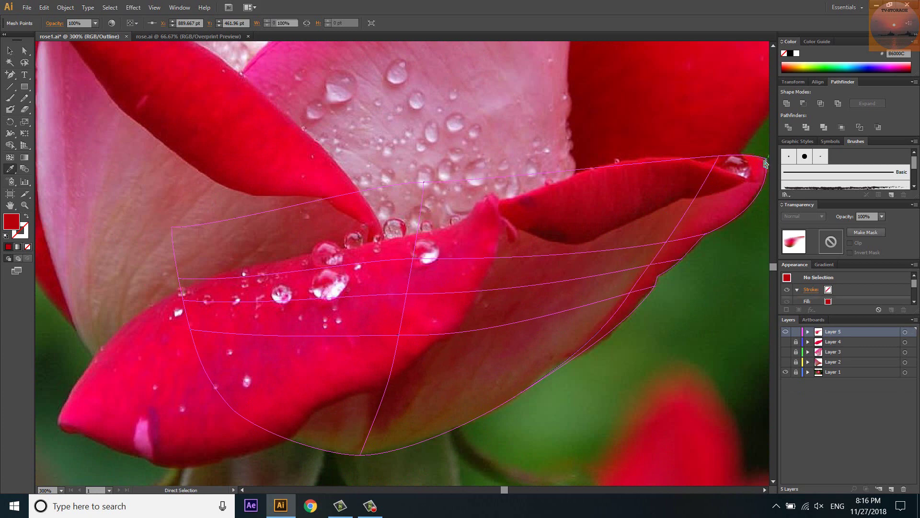
Colour the tip and right-edge mesh points with sampled dark red shadows, deep reds and brown.
{"action": "key", "text": "ctrl+shift+a"}
{"action": "left_click_drag", "start_coordinate": [763, 159], "coordinate": [722, 184]}
{"action": "left_click", "coordinate": [724, 182], "text": "ctrl"}
{"action": "left_click", "coordinate": [707, 234]}
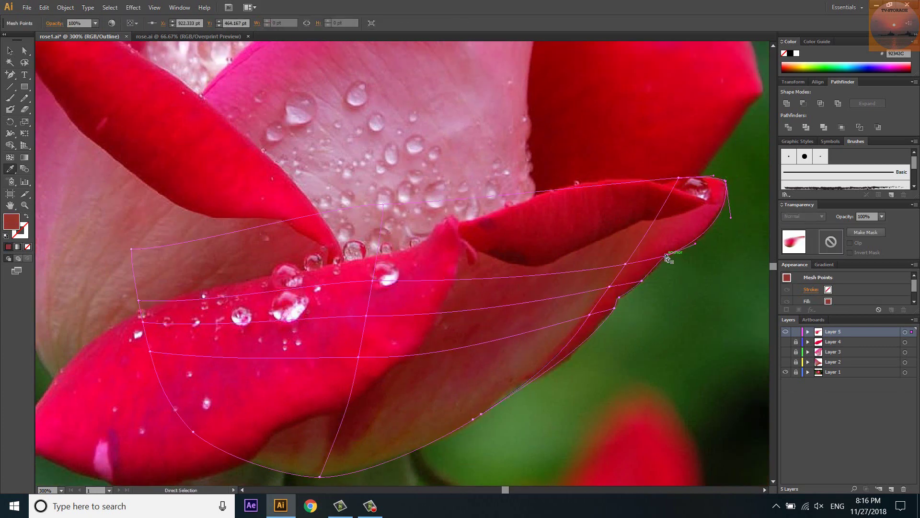
{"action": "left_click", "coordinate": [643, 279], "text": "ctrl"}
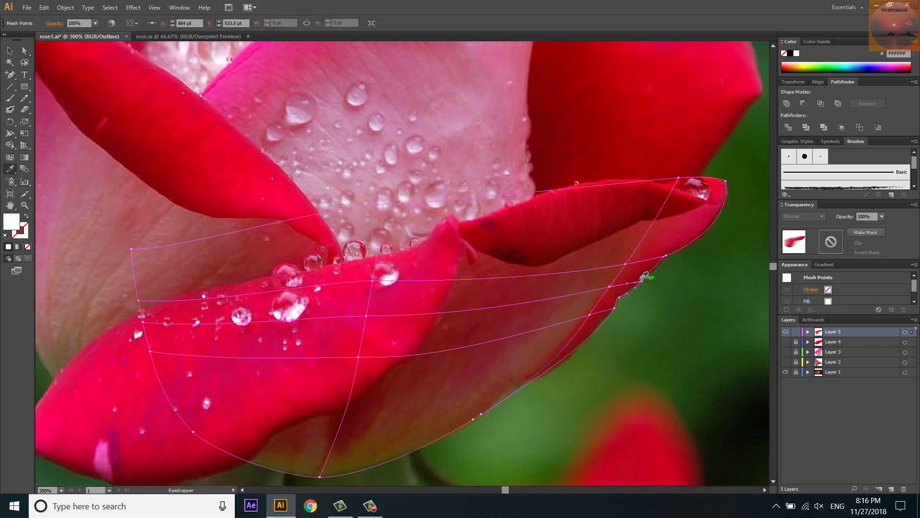
{"action": "left_click", "coordinate": [623, 290], "text": "ctrl"}
{"action": "left_click", "coordinate": [618, 297], "text": "ctrl"}
{"action": "left_click", "coordinate": [614, 303]}
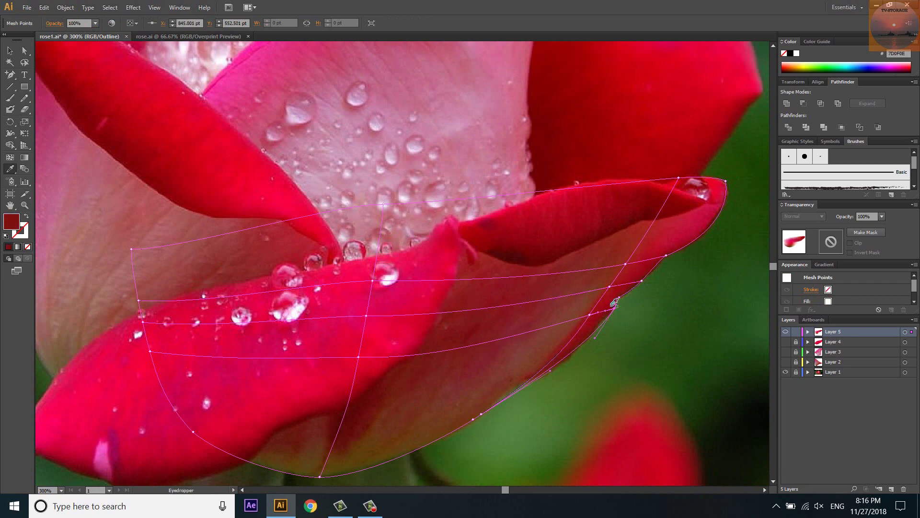
{"action": "left_click", "coordinate": [590, 314], "text": "ctrl"}
{"action": "left_click", "coordinate": [549, 375]}
{"action": "left_click", "coordinate": [479, 414], "text": "ctrl"}
Nudge mesh points near the right edge to fit the petal outline.
{"action": "key", "text": "a"}
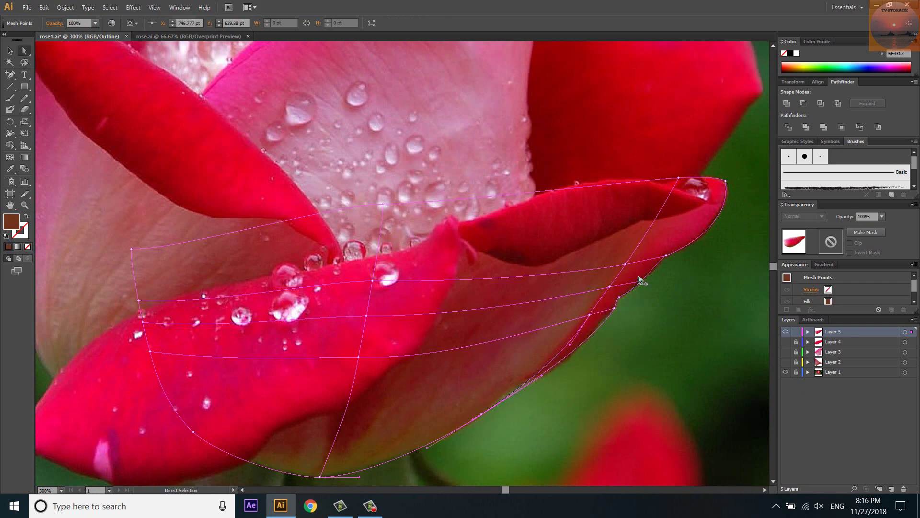
{"action": "scroll", "coordinate": [642, 281], "scroll_direction": "up", "scroll_amount": 2}
{"action": "left_click_drag", "start_coordinate": [613, 253], "coordinate": [619, 253]}
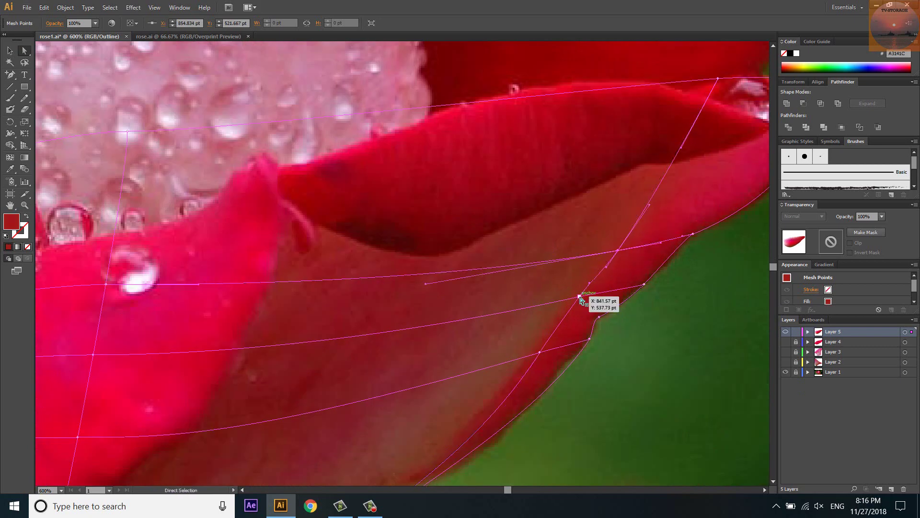
{"action": "left_click", "coordinate": [541, 353]}
{"action": "left_click_drag", "start_coordinate": [544, 354], "coordinate": [556, 341]}
{"action": "scroll", "coordinate": [584, 317], "scroll_direction": "down", "scroll_amount": 1}
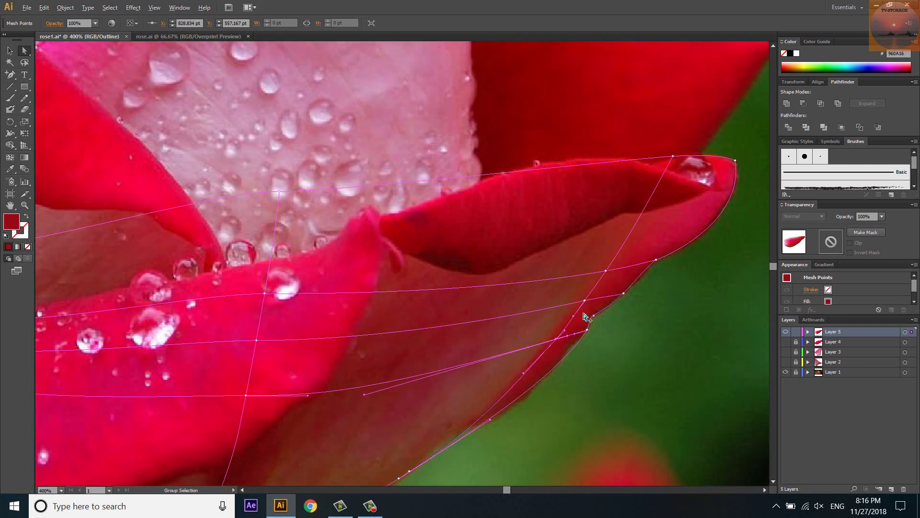
{"action": "scroll", "coordinate": [589, 309], "scroll_direction": "down", "scroll_amount": 1}
{"action": "scroll", "coordinate": [588, 304], "scroll_direction": "up", "scroll_amount": 1}
{"action": "scroll", "coordinate": [585, 301], "scroll_direction": "down", "scroll_amount": 2}
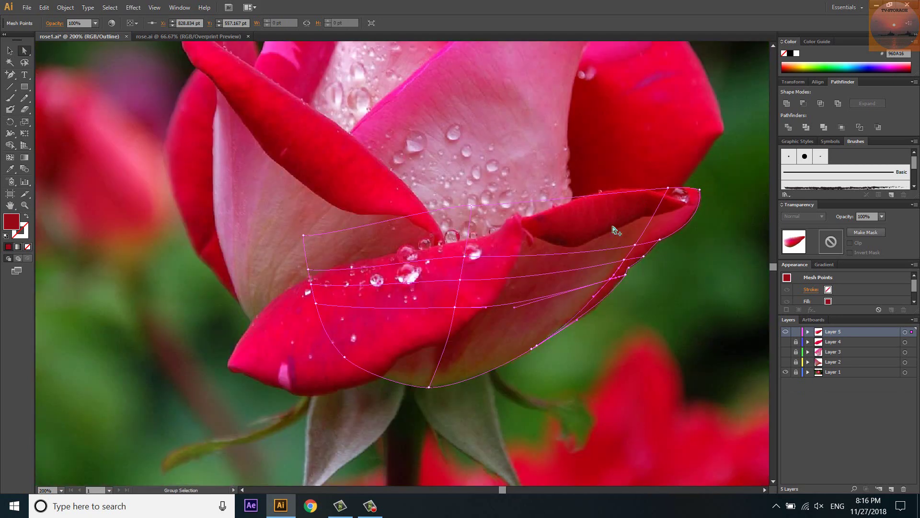
{"action": "scroll", "coordinate": [585, 298], "scroll_direction": "up", "scroll_amount": 1}
Add a mesh point near the petal's right edge and colour its points brownish red.
{"action": "key", "text": "u"}
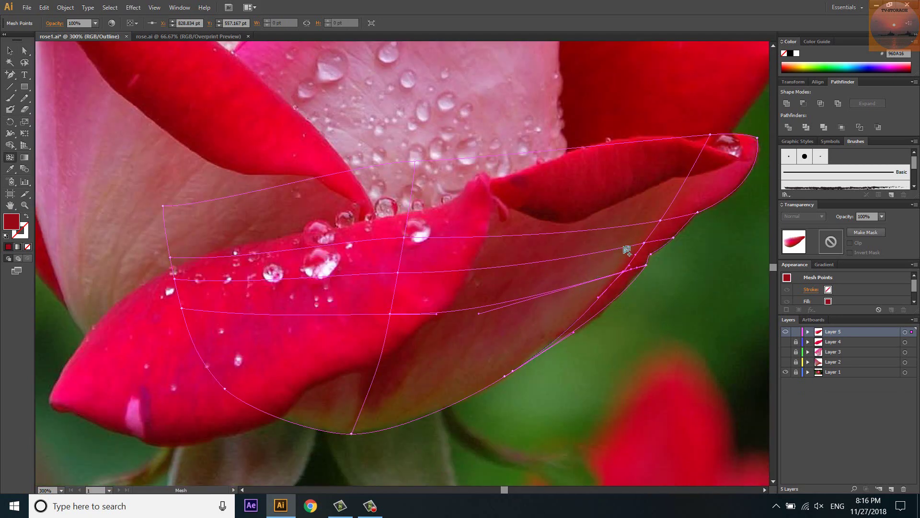
{"action": "left_click", "coordinate": [624, 248]}
{"action": "scroll", "coordinate": [623, 254], "scroll_direction": "up", "scroll_amount": 2}
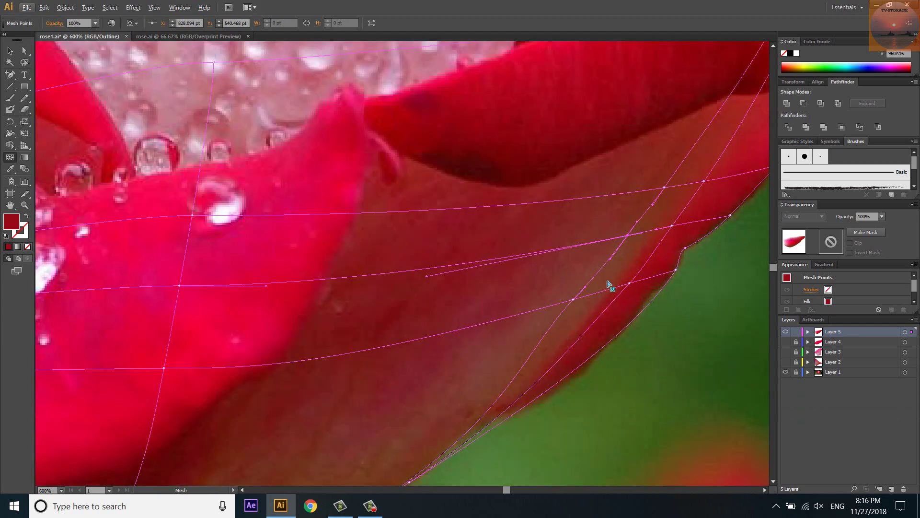
{"action": "key", "text": "i"}
{"action": "left_click", "coordinate": [632, 238]}
{"action": "left_click", "coordinate": [574, 298], "text": "ctrl"}
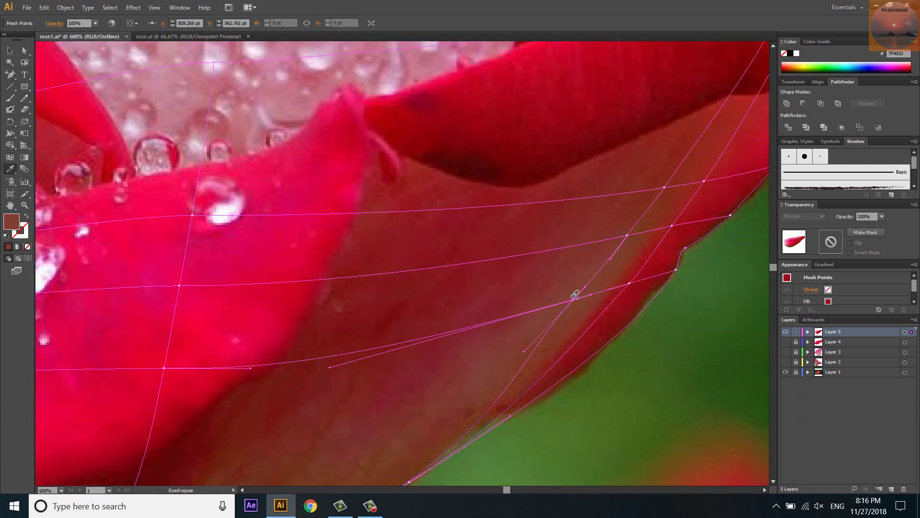
{"action": "left_click", "coordinate": [665, 188], "text": "ctrl"}
{"action": "scroll", "coordinate": [549, 213], "scroll_direction": "down", "scroll_amount": 2}
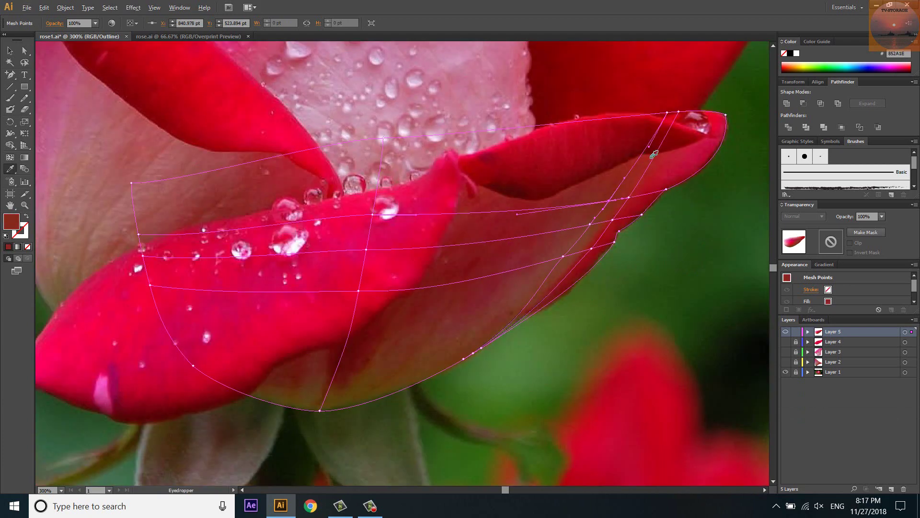
{"action": "scroll", "coordinate": [664, 100], "scroll_direction": "up", "scroll_amount": 5}
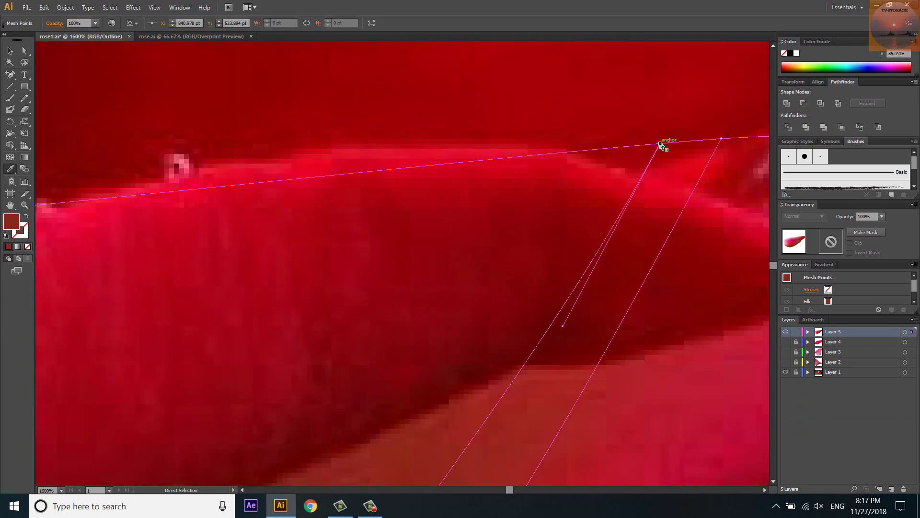
Adjust the top mesh anchor at the petal tip and colour it bright red.
{"action": "left_click_drag", "start_coordinate": [662, 146], "coordinate": [666, 155]}
{"action": "left_click", "coordinate": [668, 138]}
{"action": "scroll", "coordinate": [660, 137], "scroll_direction": "down", "scroll_amount": 3}
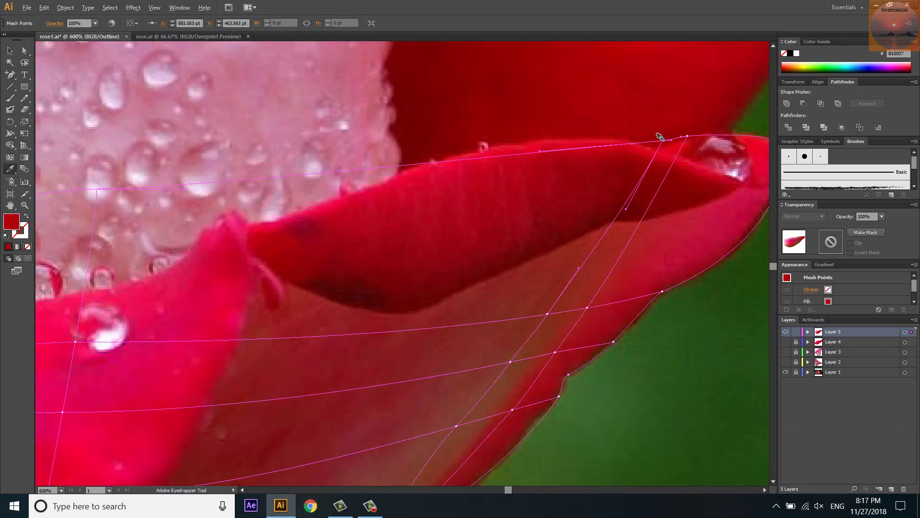
{"action": "scroll", "coordinate": [661, 137], "scroll_direction": "down", "scroll_amount": 2}
{"action": "scroll", "coordinate": [577, 220], "scroll_direction": "down", "scroll_amount": 1}
Remove the extra mesh line near the bottom and add a new one lower on the petal.
{"action": "key", "text": "u"}
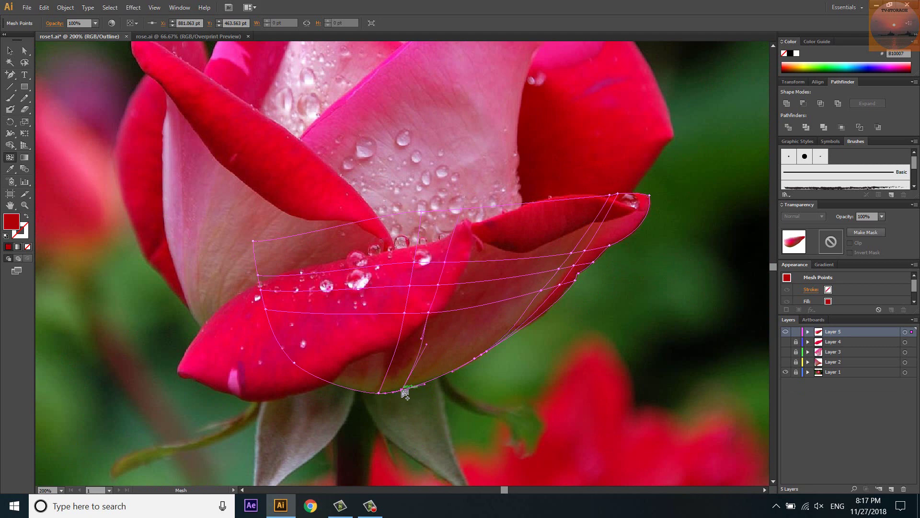
{"action": "scroll", "coordinate": [417, 359], "scroll_direction": "up", "scroll_amount": 1}
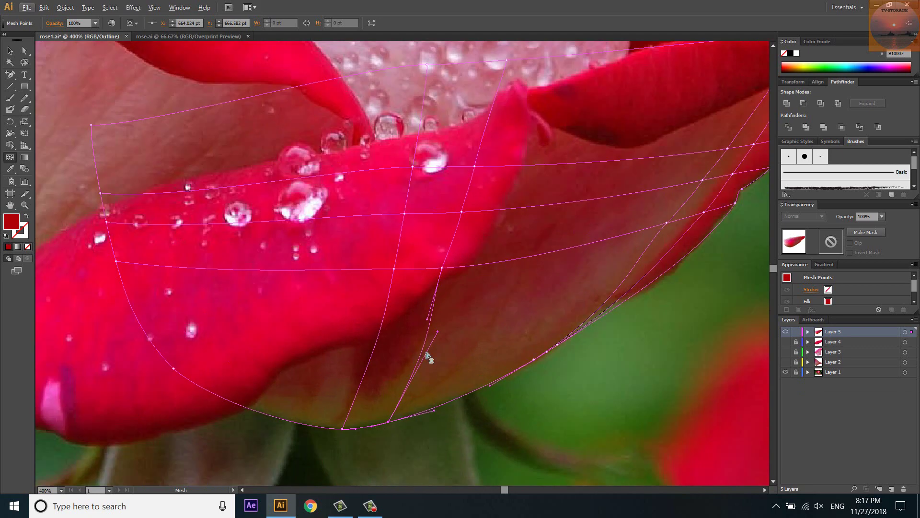
{"action": "left_click", "coordinate": [427, 357], "text": "alt"}
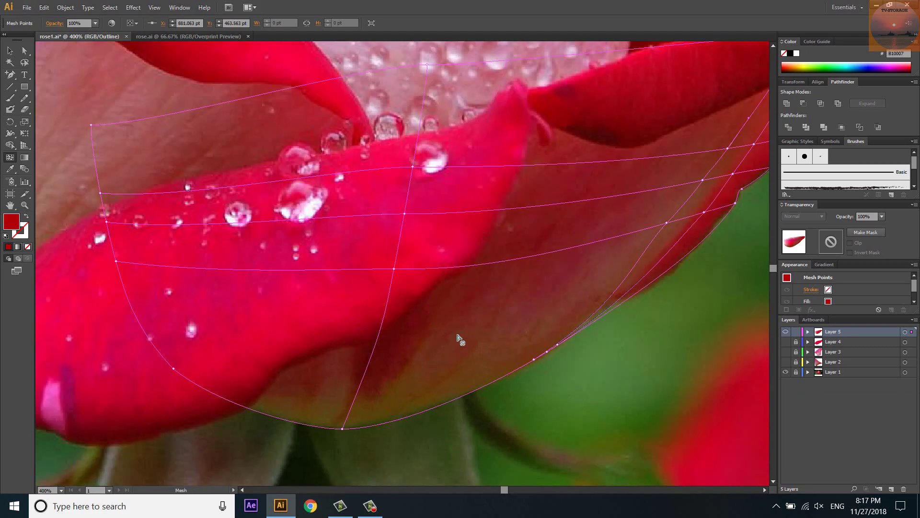
{"action": "left_click", "coordinate": [526, 259]}
Reshape the mesh points and curve to follow the petal's base and bottom edge.
{"action": "key", "text": "a"}
{"action": "mouse_move", "coordinate": [457, 400]}
{"action": "left_mouse_down"}
{"action": "mouse_move", "coordinate": [420, 419]}
{"action": "mouse_move", "coordinate": [432, 421]}
{"action": "left_mouse_up"}
{"action": "left_click_drag", "start_coordinate": [526, 259], "coordinate": [535, 257]}
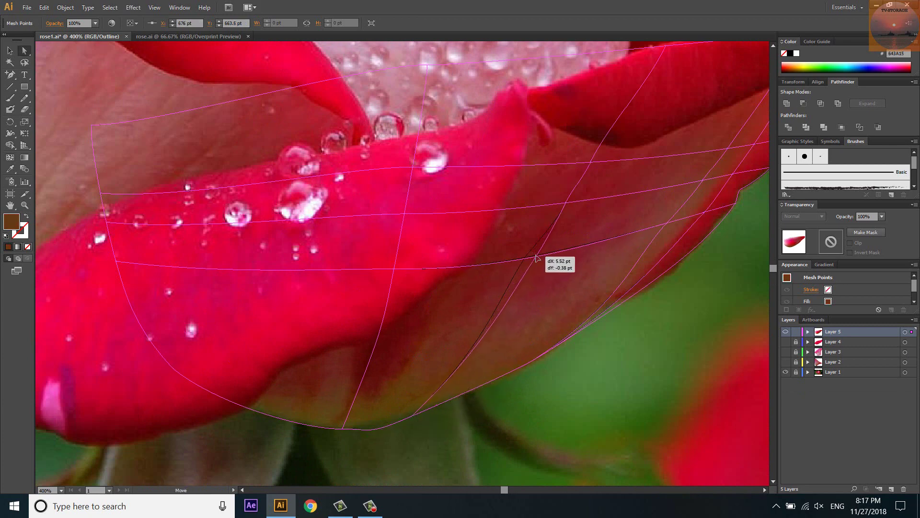
{"action": "left_click_drag", "start_coordinate": [567, 206], "coordinate": [568, 205]}
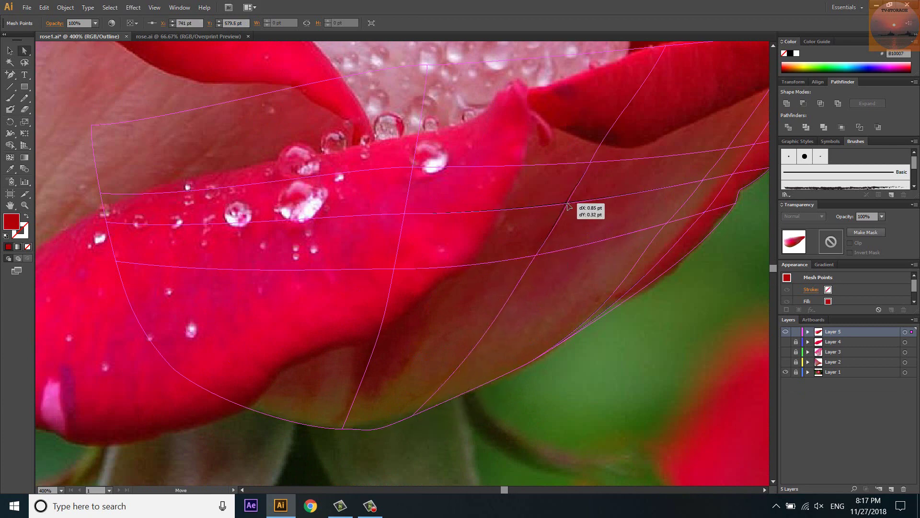
{"action": "scroll", "coordinate": [391, 448], "scroll_direction": "up", "scroll_amount": 2}
{"action": "left_click", "coordinate": [443, 382]}
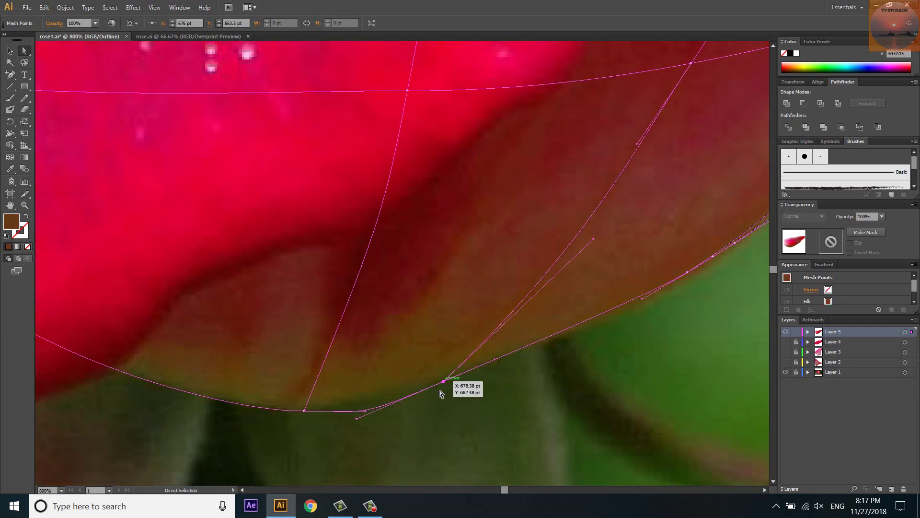
{"action": "left_click_drag", "start_coordinate": [357, 418], "coordinate": [387, 399]}
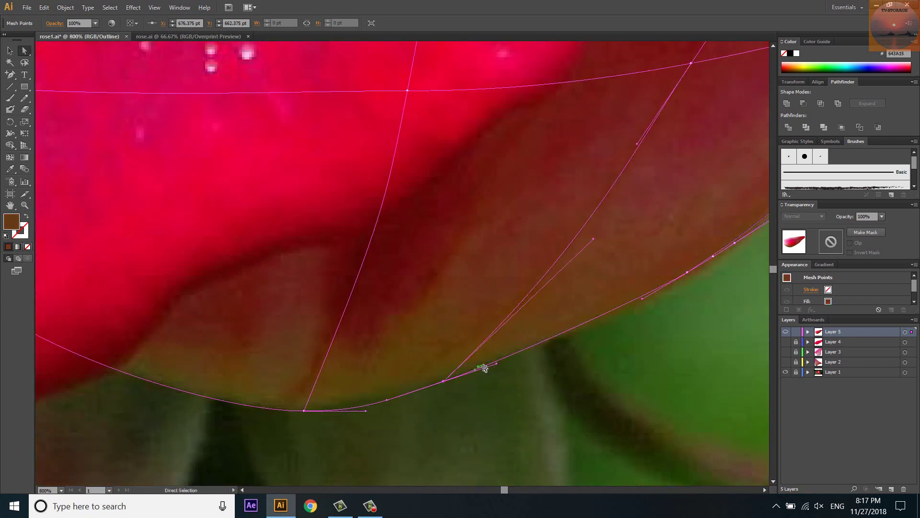
Recolour three mesh points with dark reds sampled from the photo, then zoom out.
{"action": "key", "text": "i"}
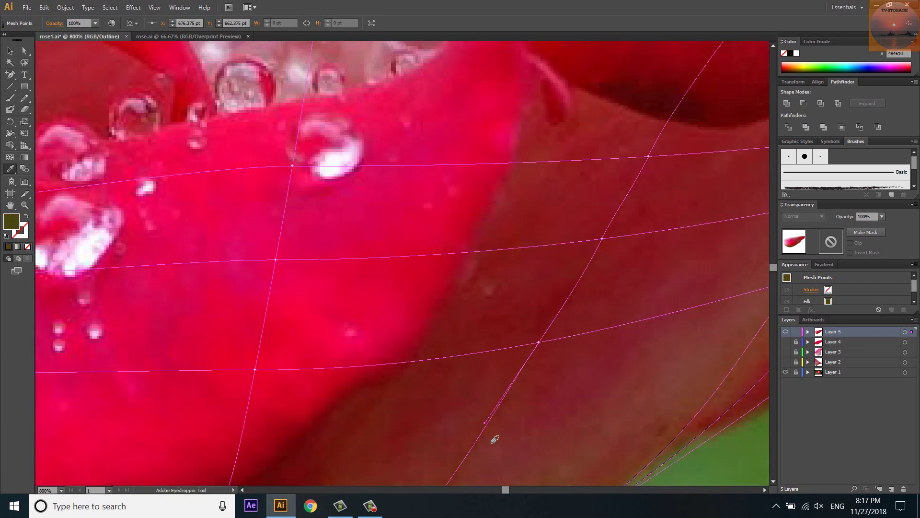
{"action": "left_click", "coordinate": [539, 342], "text": "ctrl"}
{"action": "left_click", "coordinate": [602, 239], "text": "ctrl"}
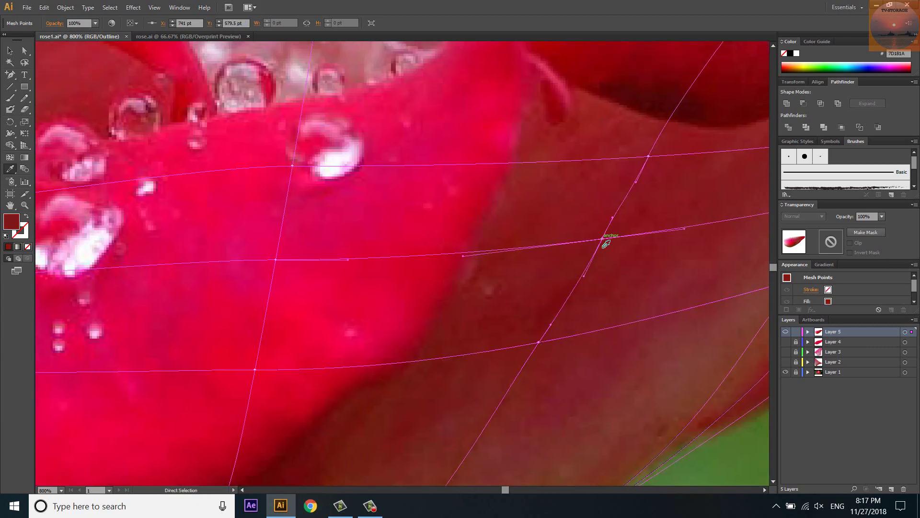
{"action": "left_click", "coordinate": [648, 155], "text": "ctrl"}
{"action": "key", "text": "ctrl+minus"}
{"action": "key", "text": "ctrl+minus"}
{"action": "key", "text": "ctrl+minus"}
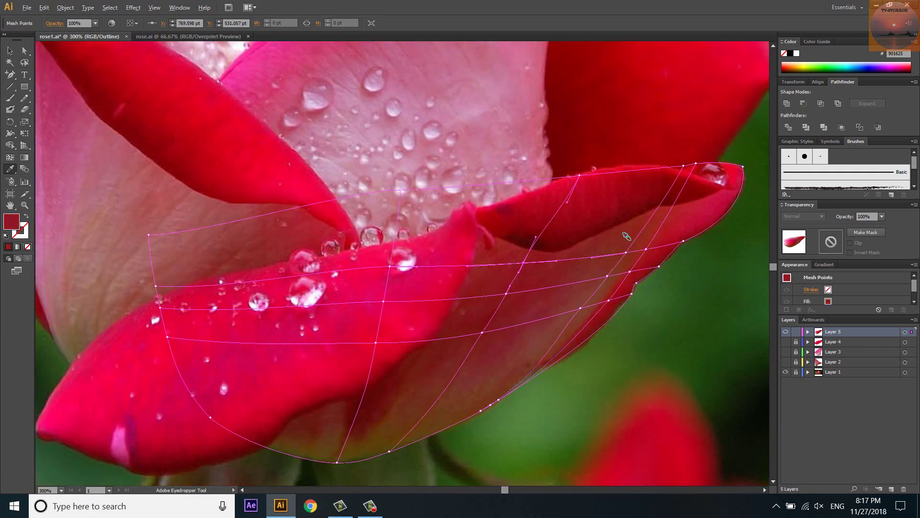
{"action": "key", "text": "ctrl+minus"}
{"action": "key", "text": "ctrl+minus"}
{"action": "key", "text": "ctrl+minus"}
{"action": "scroll", "coordinate": [484, 335], "scroll_direction": "up", "scroll_amount": 5}
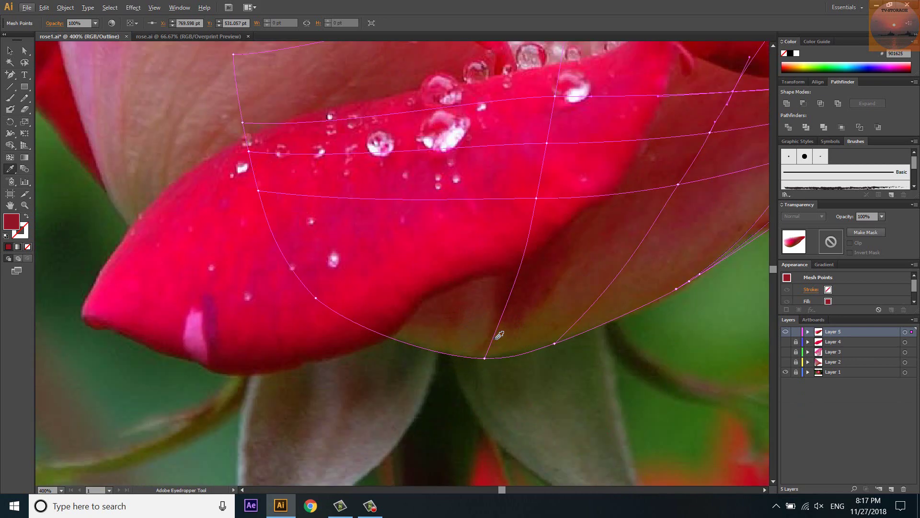
Add a vertical mesh line at the petal's bottom edge and nudge its points left.
{"action": "key", "text": "u"}
{"action": "left_click", "coordinate": [468, 358]}
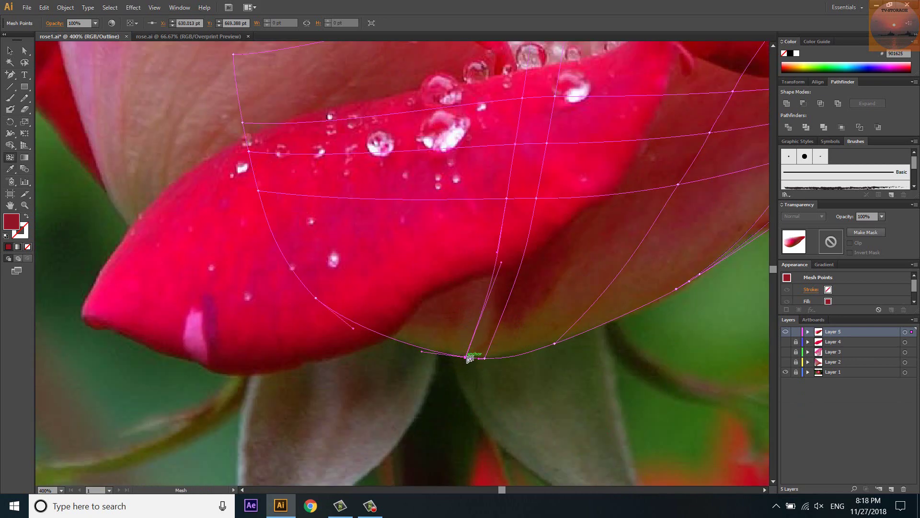
{"action": "key", "text": "a"}
{"action": "left_click_drag", "start_coordinate": [501, 262], "coordinate": [489, 265]}
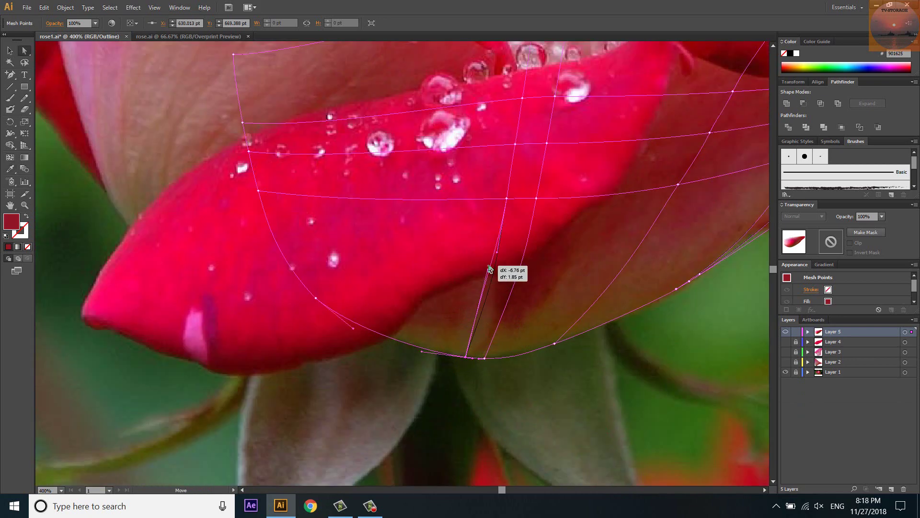
{"action": "left_click_drag", "start_coordinate": [507, 198], "coordinate": [501, 198]}
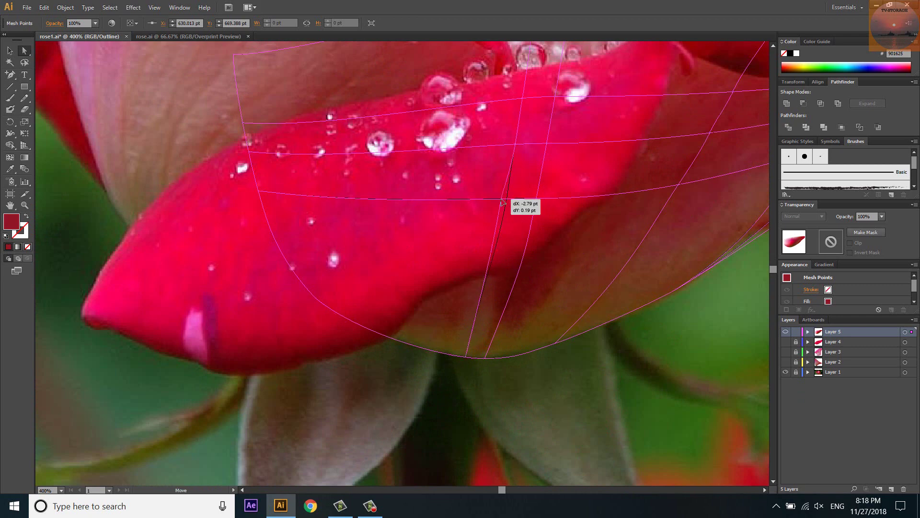
{"action": "left_click_drag", "start_coordinate": [515, 143], "coordinate": [509, 143]}
{"action": "left_click_drag", "start_coordinate": [522, 98], "coordinate": [517, 99]}
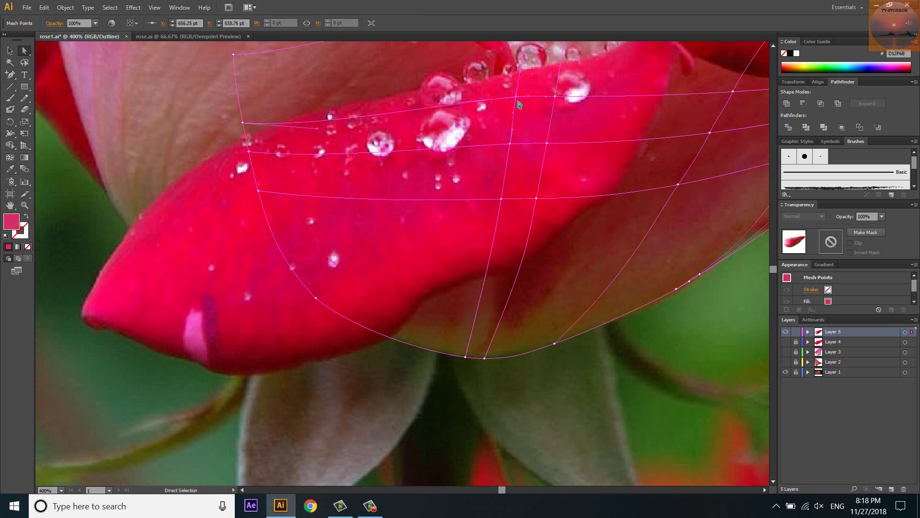
Colour the new line's top point pink and its bottom point brown.
{"action": "key", "text": "i"}
{"action": "left_click", "coordinate": [519, 101]}
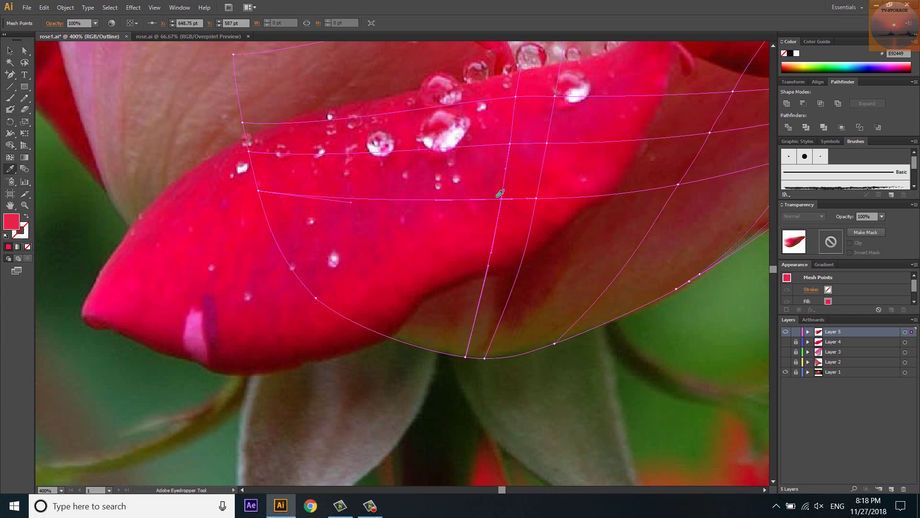
{"action": "left_click", "coordinate": [466, 357]}
{"action": "key", "text": "i"}
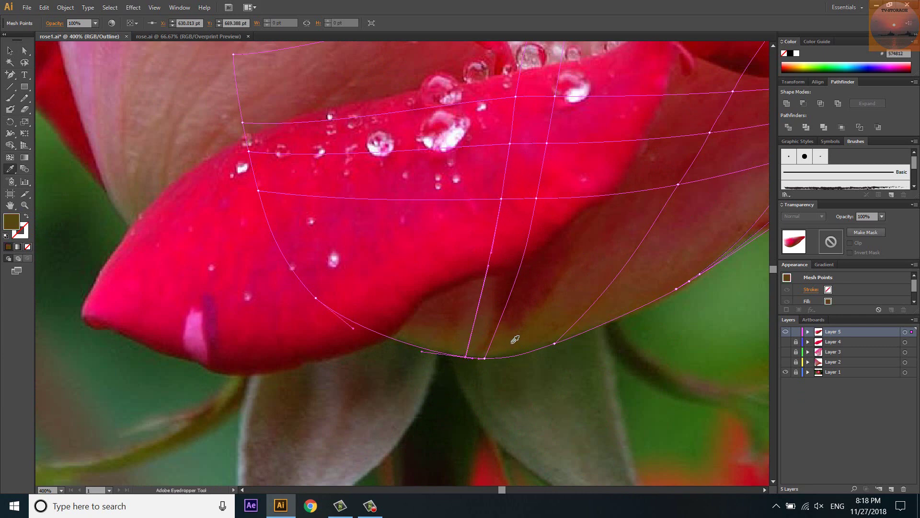
Add a horizontal mesh line near the petal base and colour its points dark red.
{"action": "key", "text": "u"}
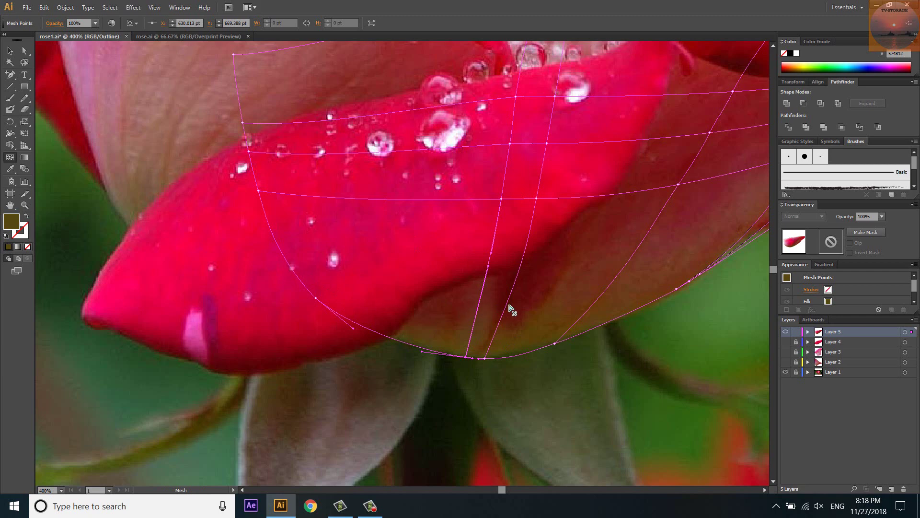
{"action": "left_click", "coordinate": [519, 285]}
{"action": "key", "text": "a"}
{"action": "left_click_drag", "start_coordinate": [516, 284], "coordinate": [531, 292]}
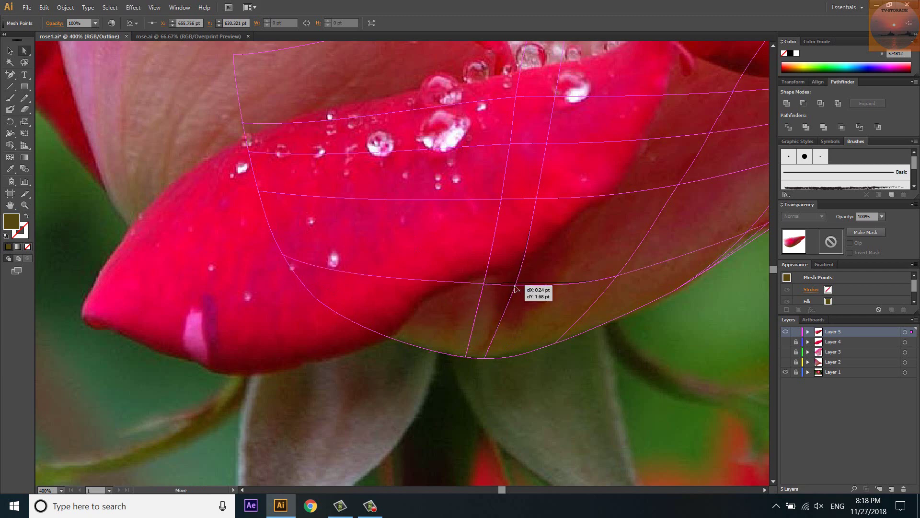
{"action": "key", "text": "i"}
{"action": "left_click", "coordinate": [517, 281]}
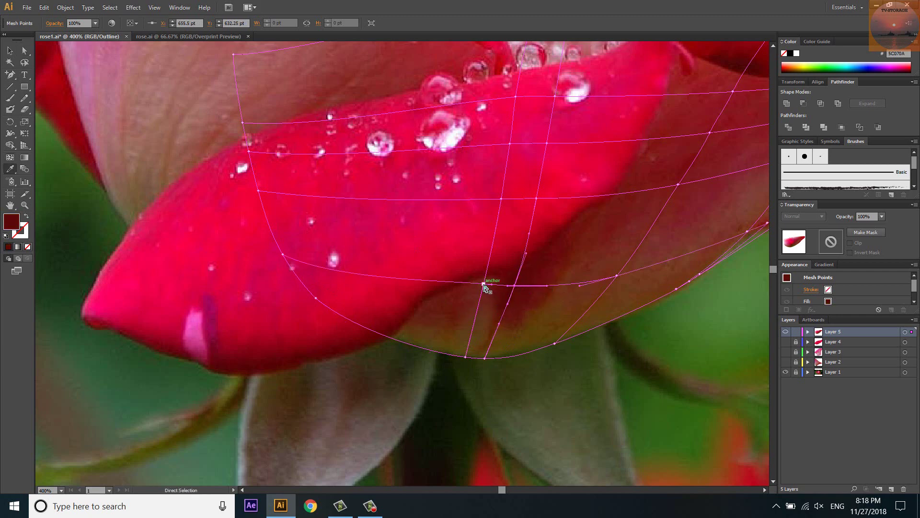
{"action": "left_click", "coordinate": [485, 284], "text": "ctrl"}
{"action": "left_click", "coordinate": [490, 285]}
Colour further base mesh points with sampled dark brown and brown.
{"action": "scroll", "coordinate": [614, 276], "scroll_direction": "up", "scroll_amount": 2}
{"action": "scroll", "coordinate": [614, 276], "scroll_direction": "right", "scroll_amount": 5}
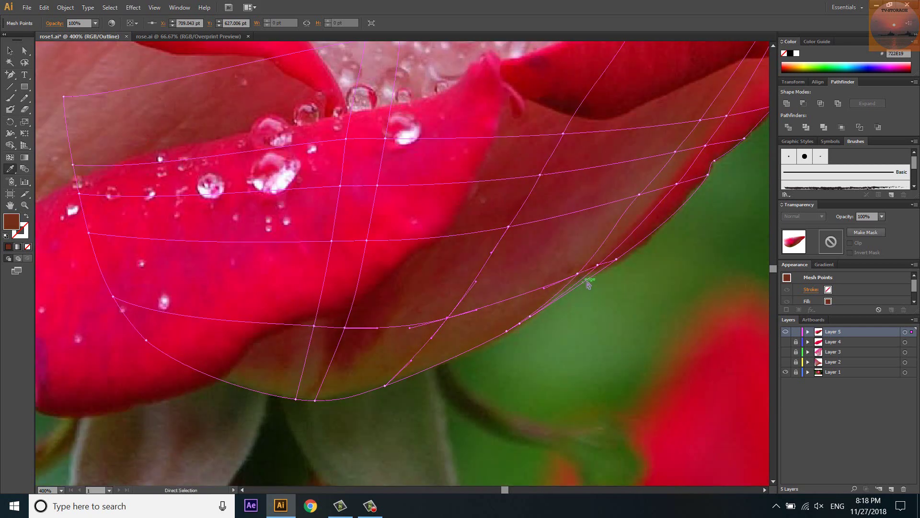
{"action": "left_click", "coordinate": [578, 271]}
{"action": "left_click", "coordinate": [618, 263], "text": "ctrl"}
{"action": "left_click", "coordinate": [617, 257]}
{"action": "key", "text": "ctrl+0"}
{"action": "scroll", "coordinate": [501, 272], "scroll_direction": "up", "scroll_amount": 6}
Add another horizontal mesh line at the base, colour it olive brown, and switch to Preview.
{"action": "key", "text": "u"}
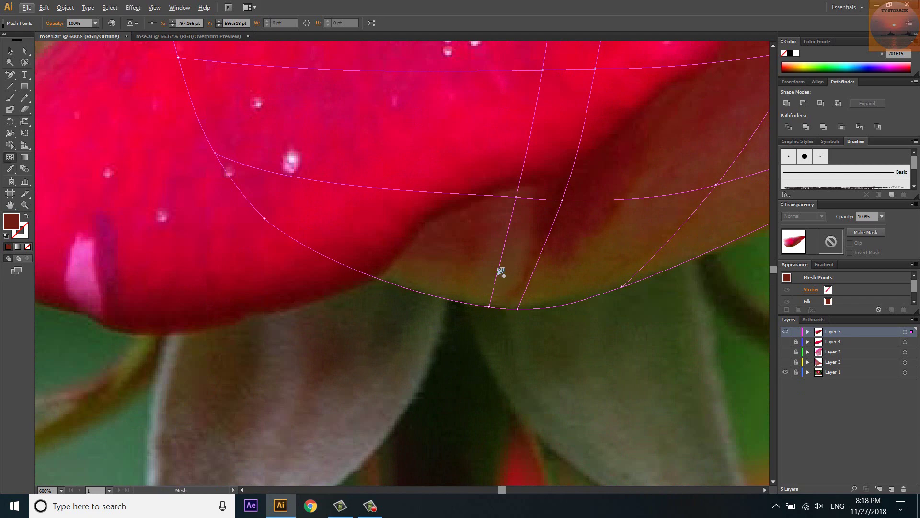
{"action": "left_click", "coordinate": [534, 273]}
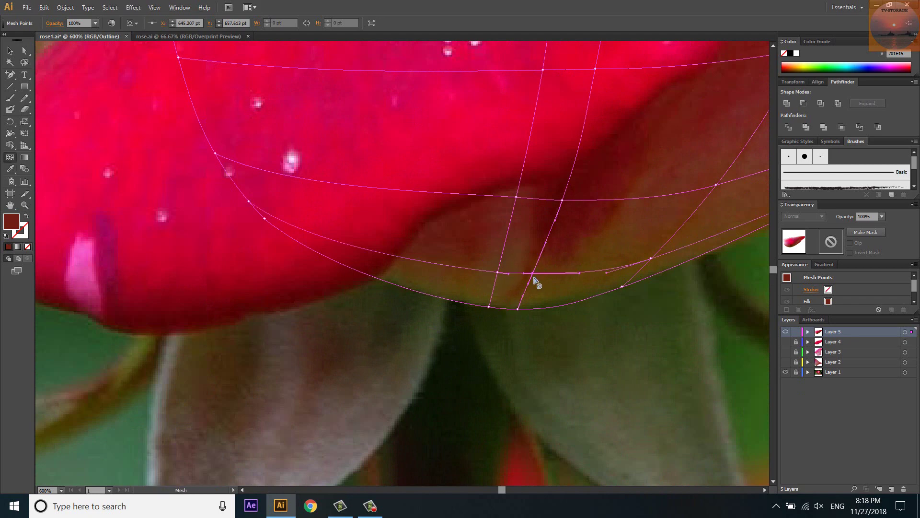
{"action": "key", "text": "i"}
{"action": "left_click", "coordinate": [503, 278]}
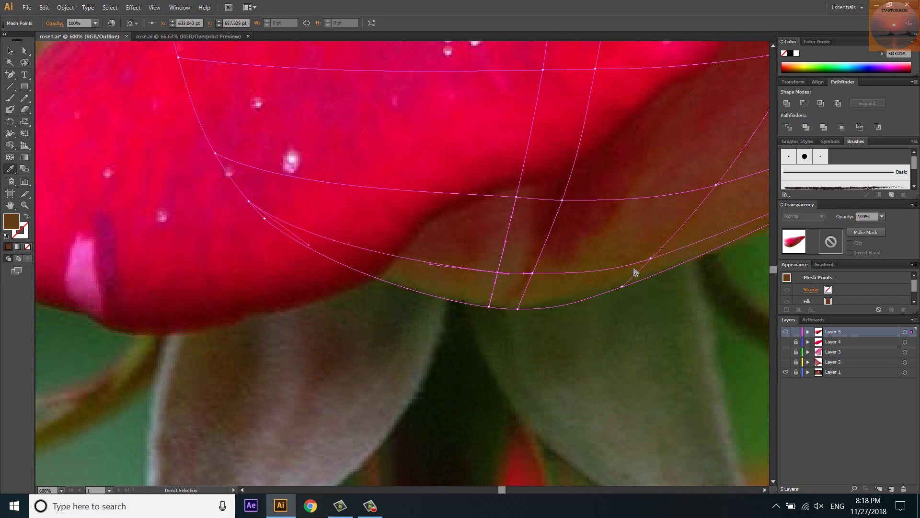
{"action": "left_click", "coordinate": [651, 259], "text": "ctrl"}
{"action": "left_click_drag", "start_coordinate": [670, 258], "coordinate": [430, 323]}
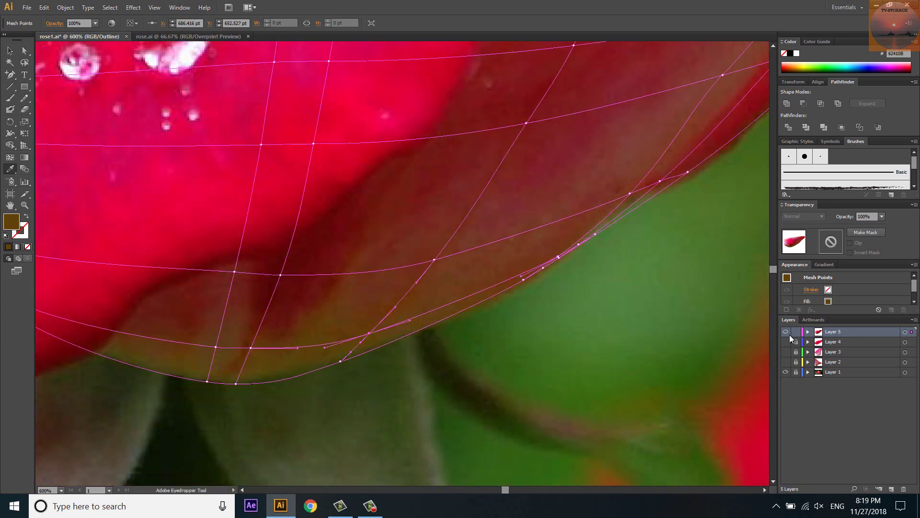
{"action": "key", "text": "ctrl+y"}
Compare the petal layer against the photo, unlock it, and pull an edge mesh point onto the outline.
{"action": "key", "text": "ctrl+minus"}
{"action": "key", "text": "ctrl+minus"}
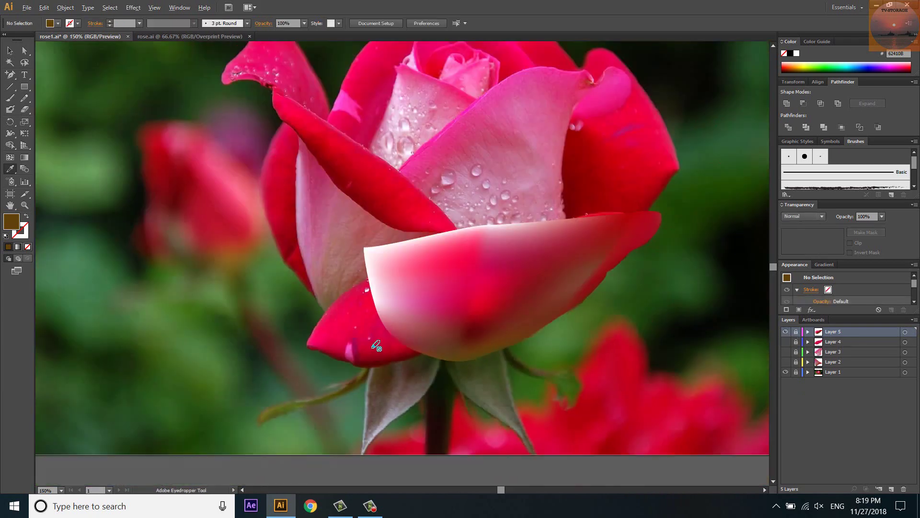
{"action": "key", "text": "ctrl+plus"}
{"action": "left_click", "coordinate": [787, 331]}
{"action": "left_click", "coordinate": [786, 332]}
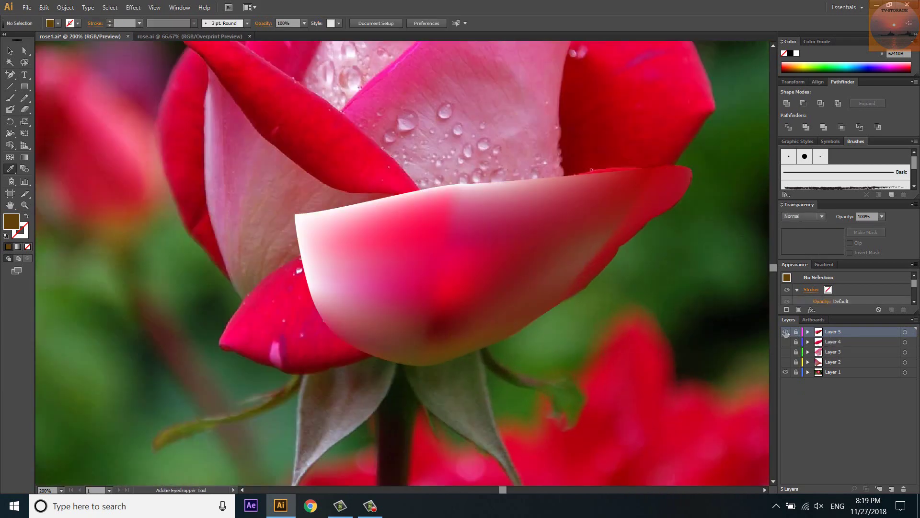
{"action": "left_click", "coordinate": [786, 331]}
{"action": "left_click", "coordinate": [796, 332]}
{"action": "key", "text": "a"}
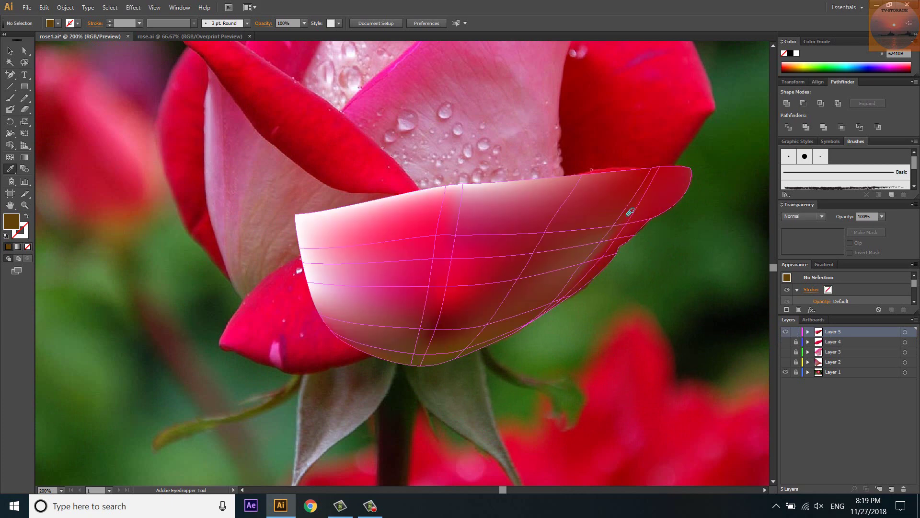
{"action": "scroll", "coordinate": [626, 221], "scroll_direction": "up", "scroll_amount": 2}
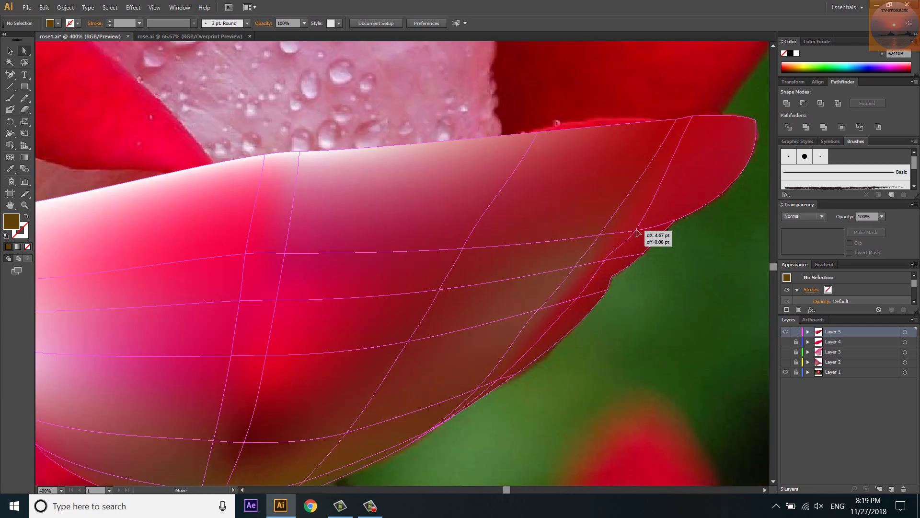
{"action": "left_click_drag", "start_coordinate": [605, 261], "coordinate": [612, 260]}
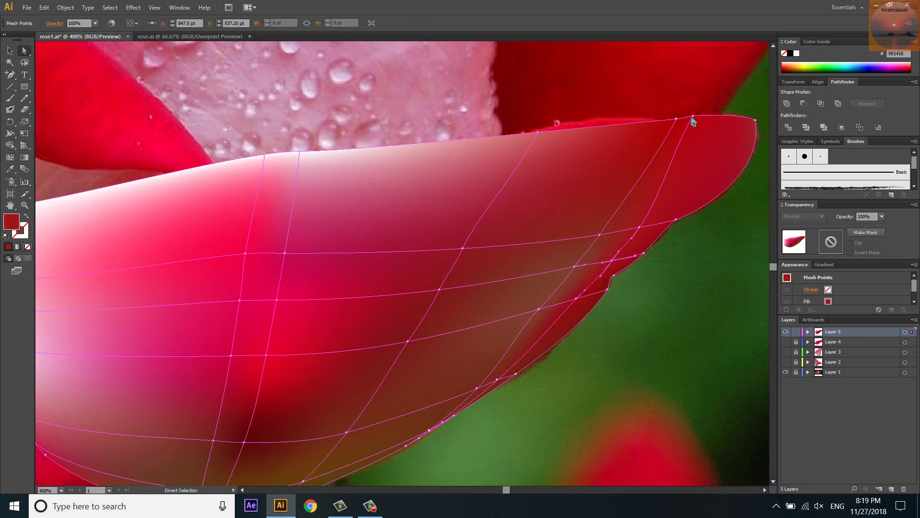
Show the petal layer as outlines and move the handle near the petal tip leftward.
{"action": "left_click", "coordinate": [785, 332], "text": "ctrl"}
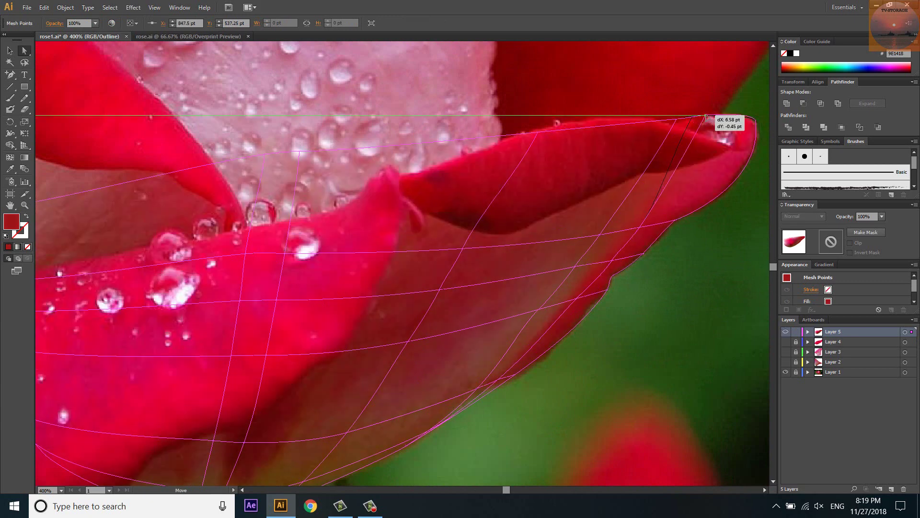
{"action": "scroll", "coordinate": [678, 115], "scroll_direction": "up", "scroll_amount": 3}
{"action": "mouse_move", "coordinate": [652, 154]}
{"action": "left_mouse_down"}
{"action": "mouse_move", "coordinate": [517, 192]}
{"action": "mouse_move", "coordinate": [623, 153]}
{"action": "left_mouse_up"}
{"action": "scroll", "coordinate": [624, 152], "scroll_direction": "down", "scroll_amount": 2}
{"action": "scroll", "coordinate": [692, 150], "scroll_direction": "down", "scroll_amount": 3}
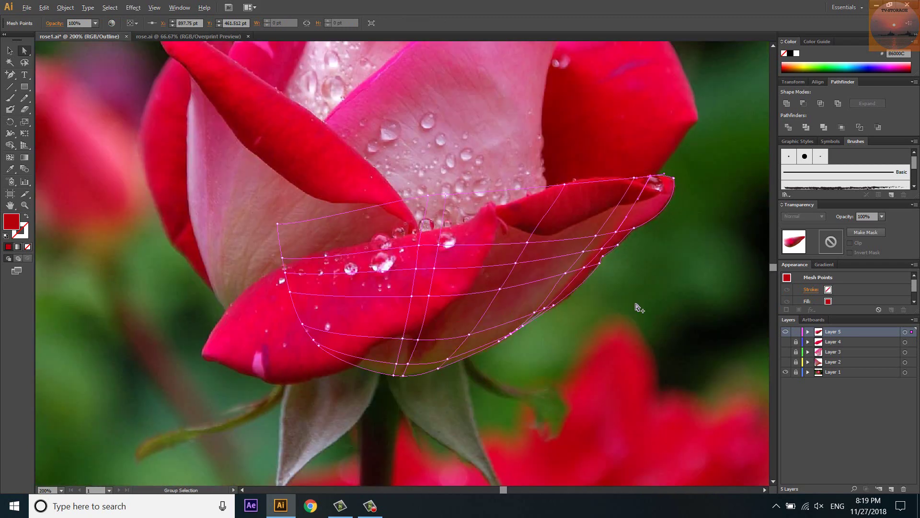
{"action": "scroll", "coordinate": [636, 304], "scroll_direction": "up", "scroll_amount": 2}
{"action": "scroll", "coordinate": [524, 353], "scroll_direction": "up", "scroll_amount": 1}
Add a mesh line near the petal base; colour points olive, dark red and bright red.
{"action": "key", "text": "u"}
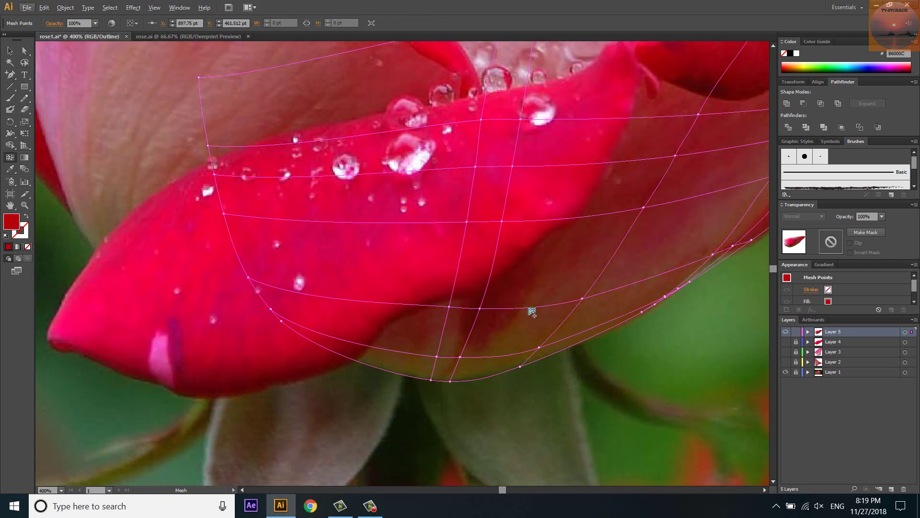
{"action": "left_click", "coordinate": [534, 307]}
{"action": "key", "text": "i"}
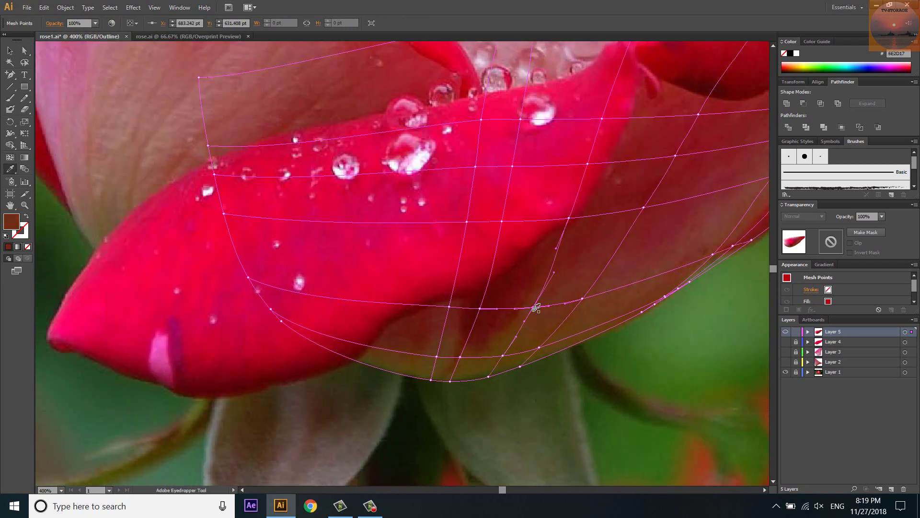
{"action": "left_click", "coordinate": [487, 371]}
{"action": "left_click_drag", "start_coordinate": [570, 218], "coordinate": [576, 218]}
{"action": "left_click", "coordinate": [588, 165]}
{"action": "left_click_drag", "start_coordinate": [587, 164], "coordinate": [596, 166]}
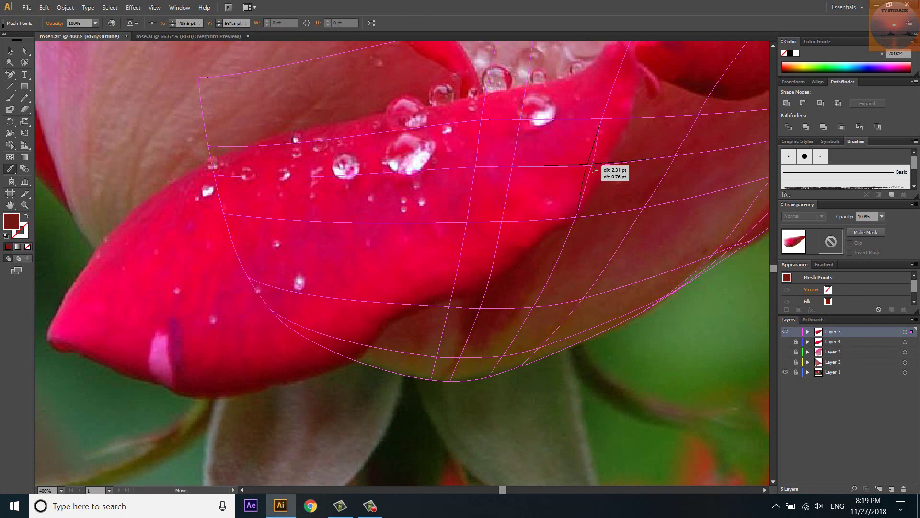
{"action": "key", "text": "i"}
{"action": "left_click", "coordinate": [611, 118]}
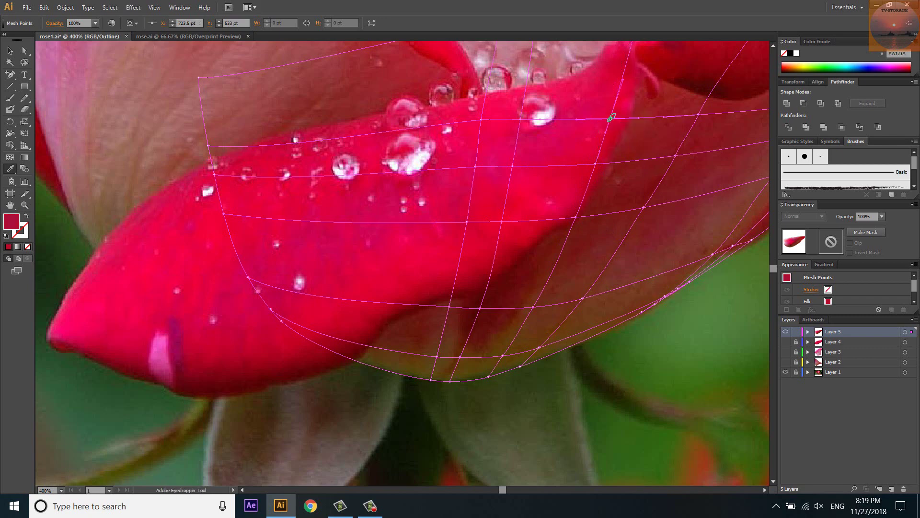
Add a mesh point near the petal's lower edge and colour it a darker photo red.
{"action": "key", "text": "u"}
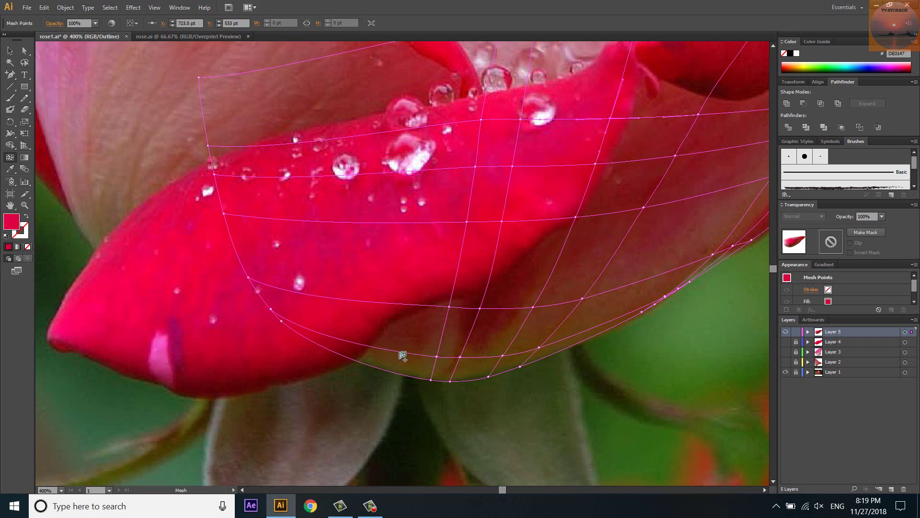
{"action": "left_click", "coordinate": [394, 350]}
{"action": "key", "text": "i"}
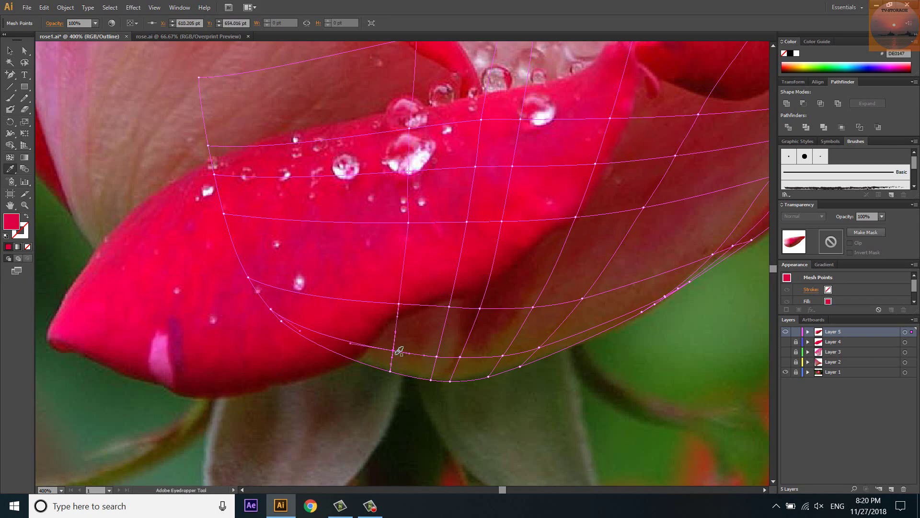
{"action": "left_click", "coordinate": [399, 351]}
{"action": "left_click", "coordinate": [398, 303], "text": "ctrl"}
{"action": "left_click", "coordinate": [408, 320]}
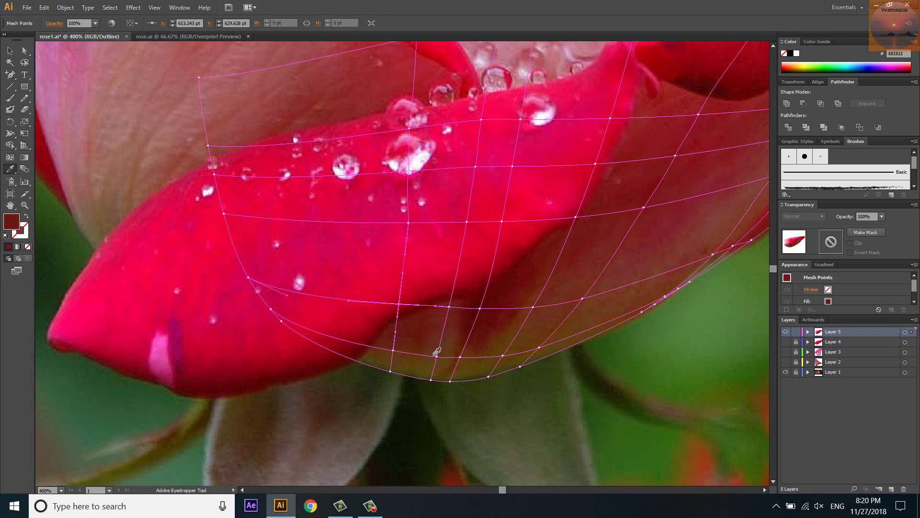
Add another mesh line near the lower edge and colour its points dark red from the photo.
{"action": "key", "text": "u"}
{"action": "left_click", "coordinate": [473, 332]}
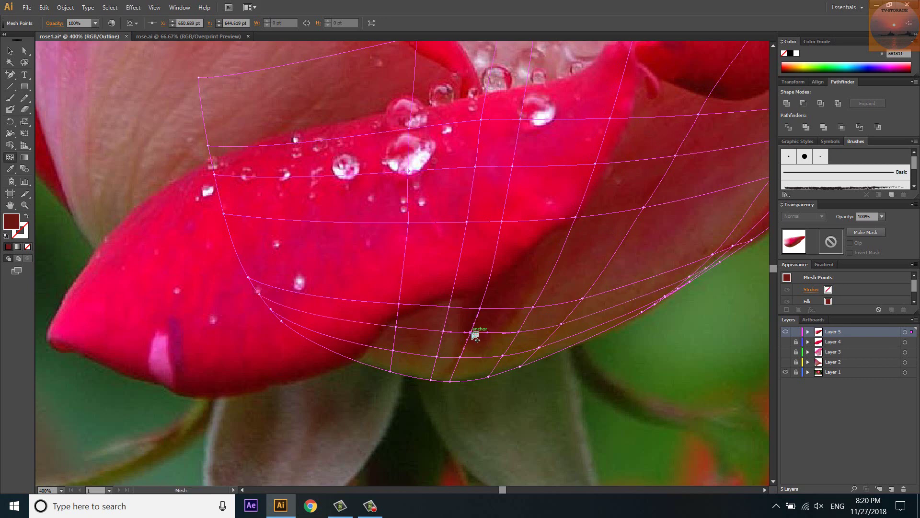
{"action": "key", "text": "i"}
{"action": "left_click", "coordinate": [441, 331]}
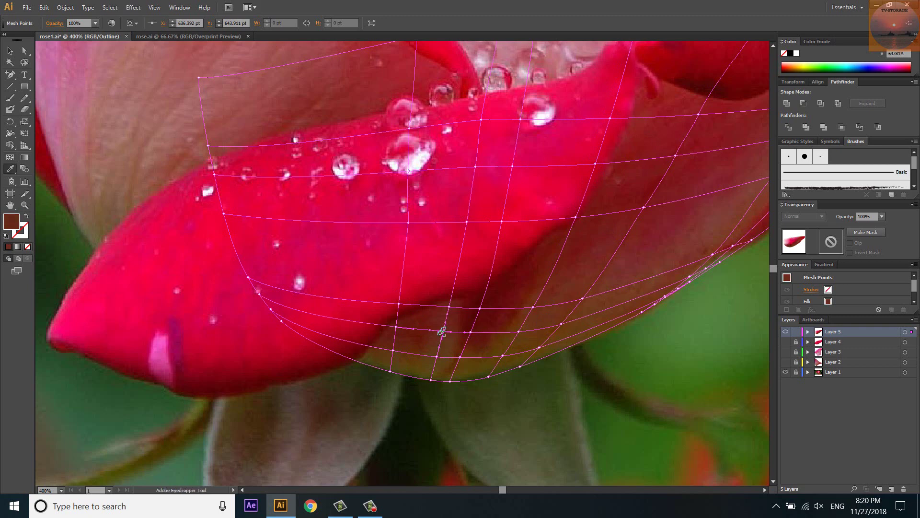
{"action": "left_click", "coordinate": [397, 328], "text": "ctrl"}
{"action": "left_click", "coordinate": [394, 327]}
Colour the remaining lower mesh points with browns and dark reds sampled from the photo.
{"action": "left_click", "coordinate": [518, 331], "text": "ctrl"}
{"action": "left_click", "coordinate": [519, 335]}
{"action": "left_click", "coordinate": [569, 320], "text": "ctrl"}
{"action": "left_click", "coordinate": [567, 324]}
{"action": "left_click", "coordinate": [540, 341], "text": "ctrl"}
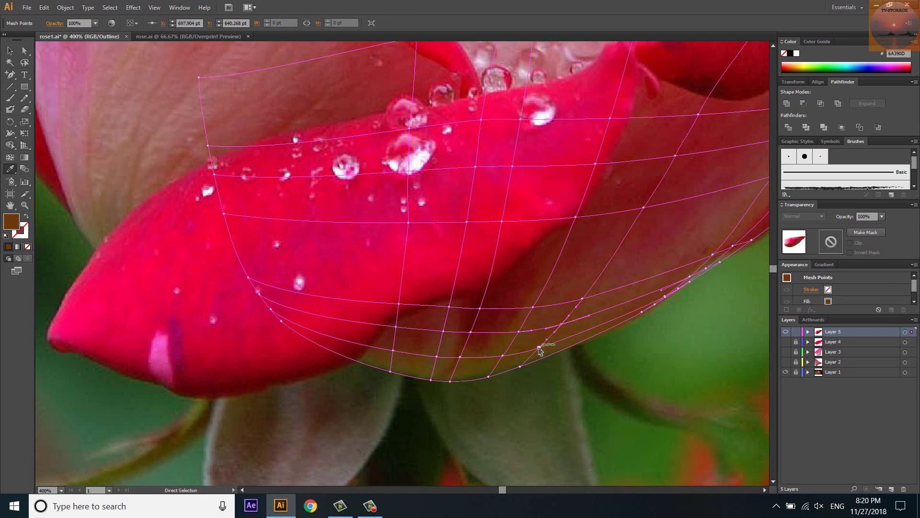
{"action": "left_click", "coordinate": [501, 314], "text": "ctrl"}
{"action": "left_click", "coordinate": [498, 330]}
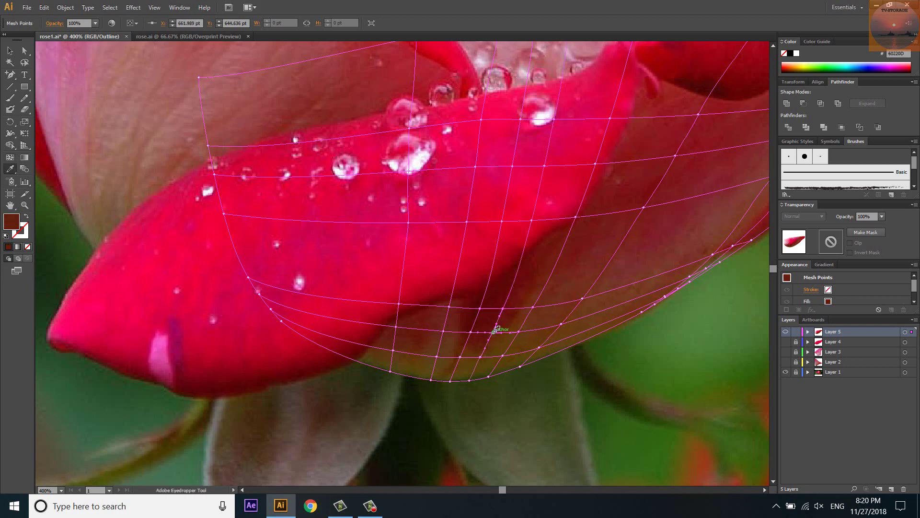
{"action": "left_click", "coordinate": [481, 357], "text": "ctrl"}
Toggle the petal layer's visibility to compare the mesh colours against the photo.
{"action": "left_click", "coordinate": [786, 333], "text": "ctrl"}
{"action": "left_click", "coordinate": [786, 333], "text": "ctrl"}
{"action": "left_click", "coordinate": [786, 333], "text": "ctrl"}
{"action": "left_click", "coordinate": [786, 333], "text": "ctrl"}
{"action": "left_click", "coordinate": [786, 332], "text": "ctrl"}
Add a mesh line at the lower left and colour its points olive and bright red.
{"action": "key", "text": "u"}
{"action": "left_click", "coordinate": [420, 331]}
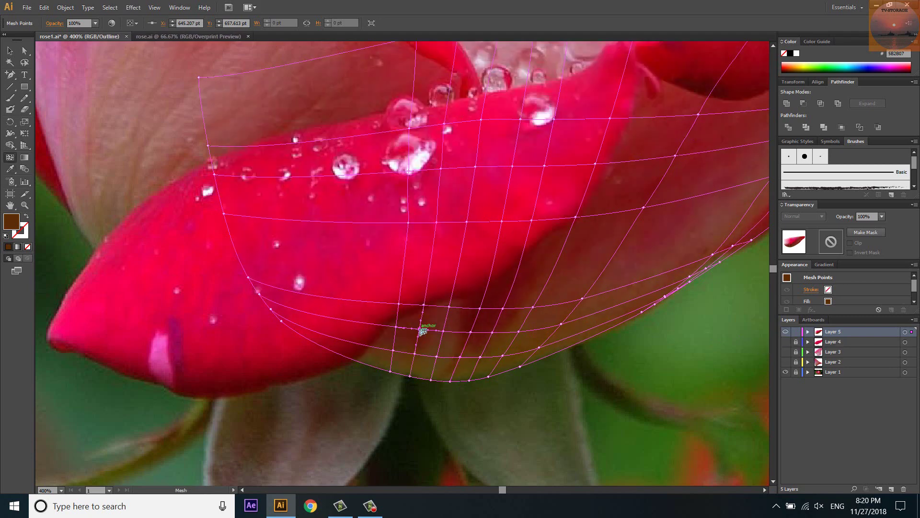
{"action": "key", "text": "i"}
{"action": "left_click", "coordinate": [421, 357]}
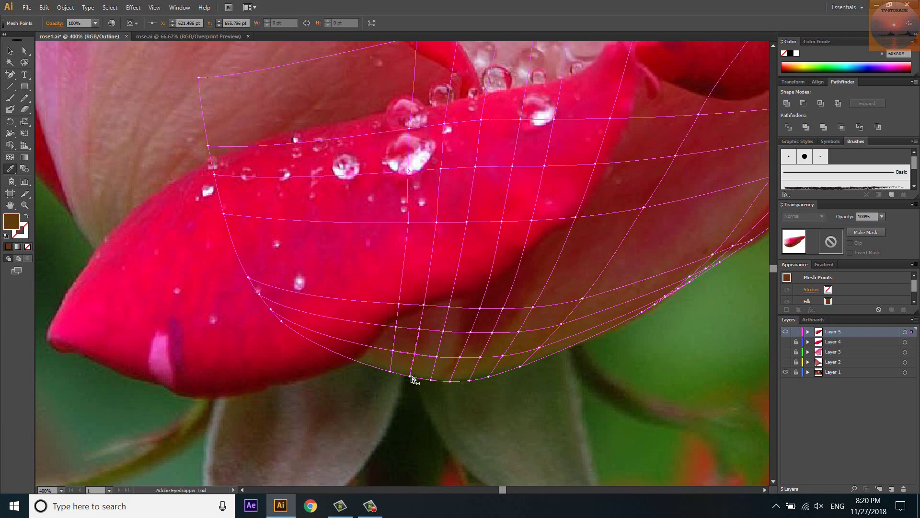
{"action": "left_click", "coordinate": [431, 305], "text": "ctrl"}
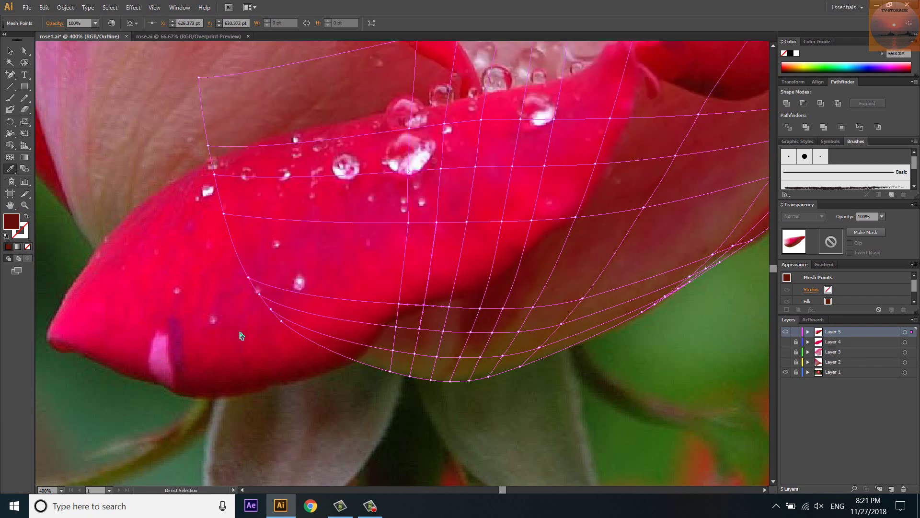
{"action": "left_click", "coordinate": [282, 324], "text": "ctrl"}
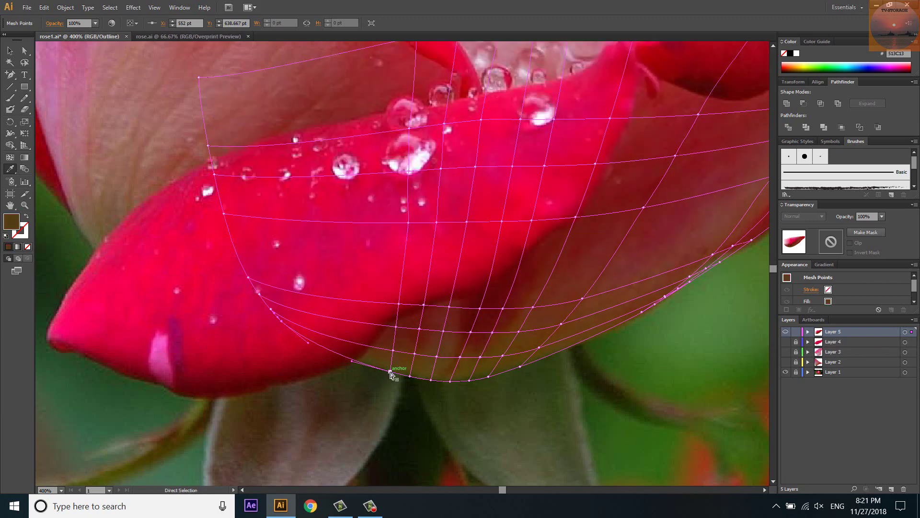
{"action": "left_click", "coordinate": [390, 371], "text": "ctrl"}
{"action": "left_click", "coordinate": [784, 333], "text": "ctrl"}
Compare the mesh gradient with the photo, then colour two upper points red and pink-red.
{"action": "left_click", "coordinate": [784, 332], "text": "ctrl"}
{"action": "left_click", "coordinate": [784, 332], "text": "ctrl"}
{"action": "left_click", "coordinate": [784, 332], "text": "ctrl"}
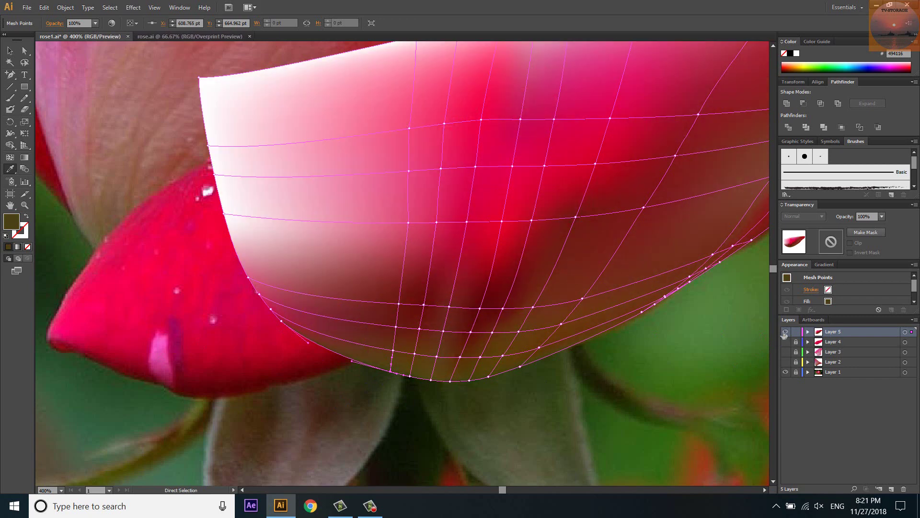
{"action": "left_click", "coordinate": [784, 332], "text": "ctrl"}
{"action": "left_click", "coordinate": [784, 332], "text": "ctrl"}
{"action": "left_click", "coordinate": [785, 332], "text": "ctrl"}
{"action": "key", "text": "i"}
{"action": "left_click", "coordinate": [621, 163]}
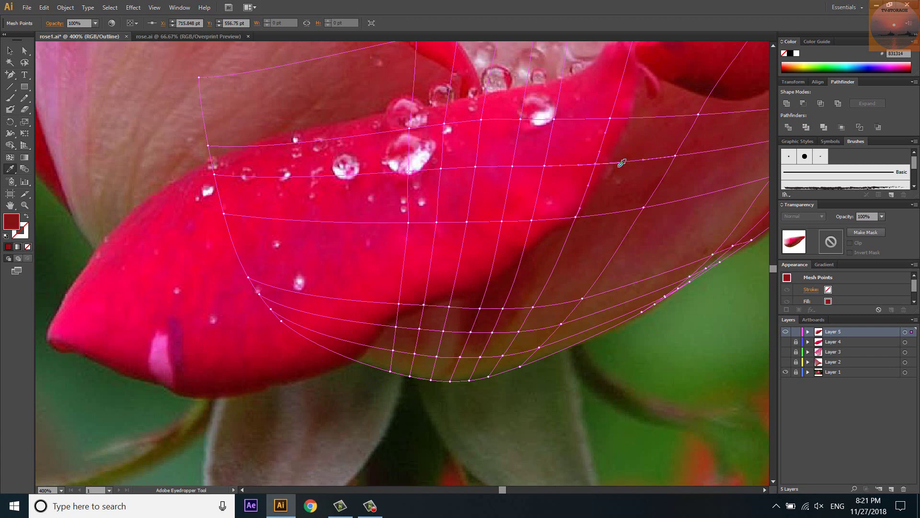
{"action": "left_click", "coordinate": [609, 118], "text": "ctrl"}
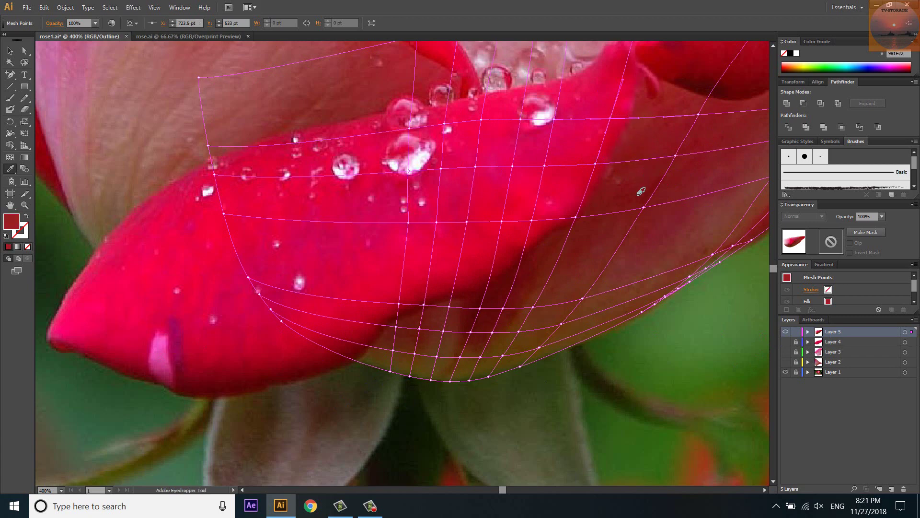
Add a mesh line on the petal's right side and colour points red, brown and olive.
{"action": "key", "text": "u"}
{"action": "left_click", "coordinate": [604, 215]}
{"action": "key", "text": "i"}
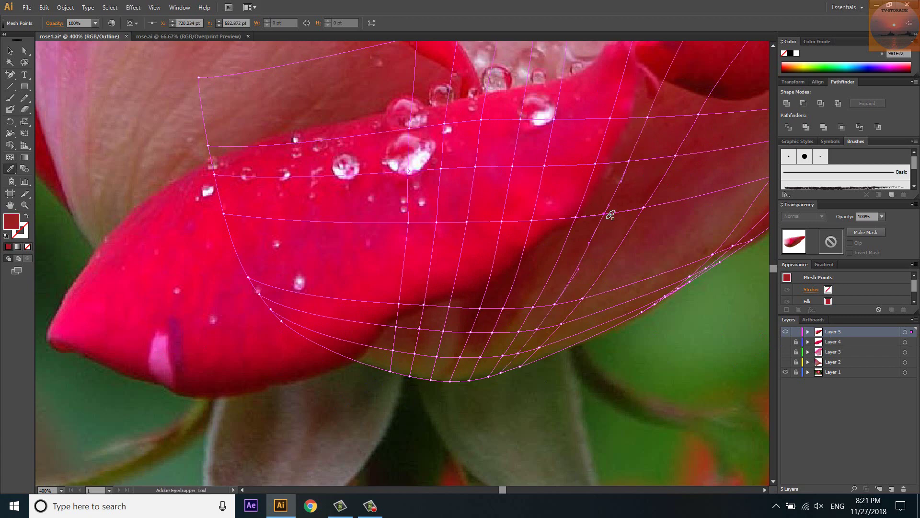
{"action": "left_click", "coordinate": [607, 218]}
{"action": "left_click", "coordinate": [647, 118], "text": "ctrl"}
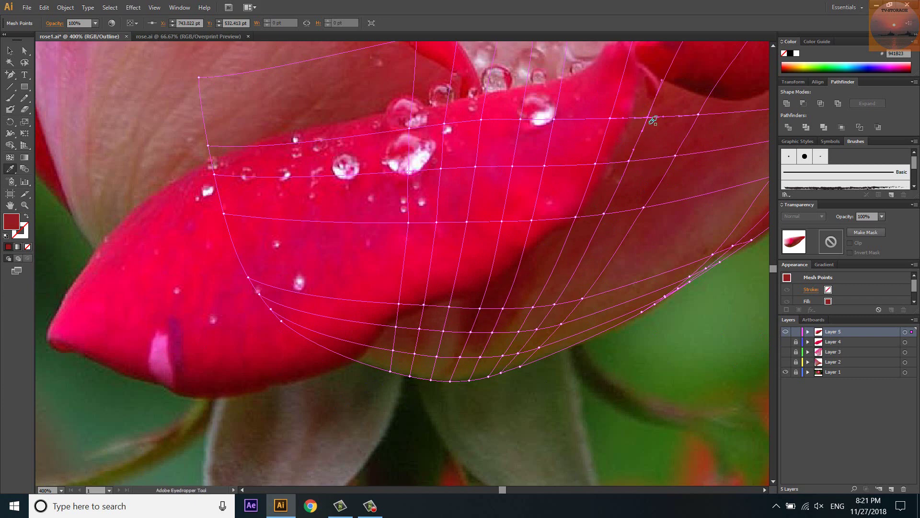
{"action": "left_click", "coordinate": [557, 305], "text": "ctrl"}
{"action": "left_click", "coordinate": [521, 353], "text": "ctrl"}
Add a mesh point near the petal tip and colour the tip-edge points dark red.
{"action": "mouse_move", "coordinate": [666, 192]}
{"action": "left_mouse_down"}
{"action": "mouse_move", "coordinate": [455, 349]}
{"action": "mouse_move", "coordinate": [386, 357]}
{"action": "left_mouse_up"}
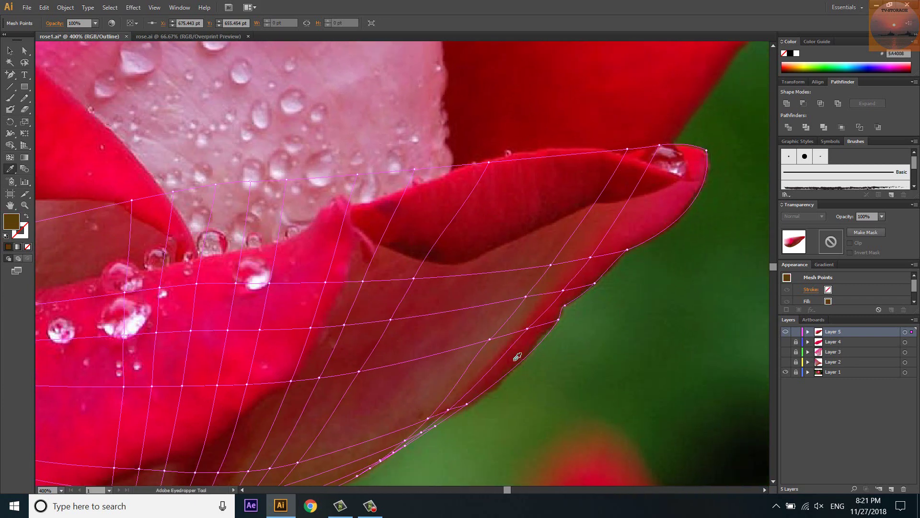
{"action": "left_click", "coordinate": [582, 221]}
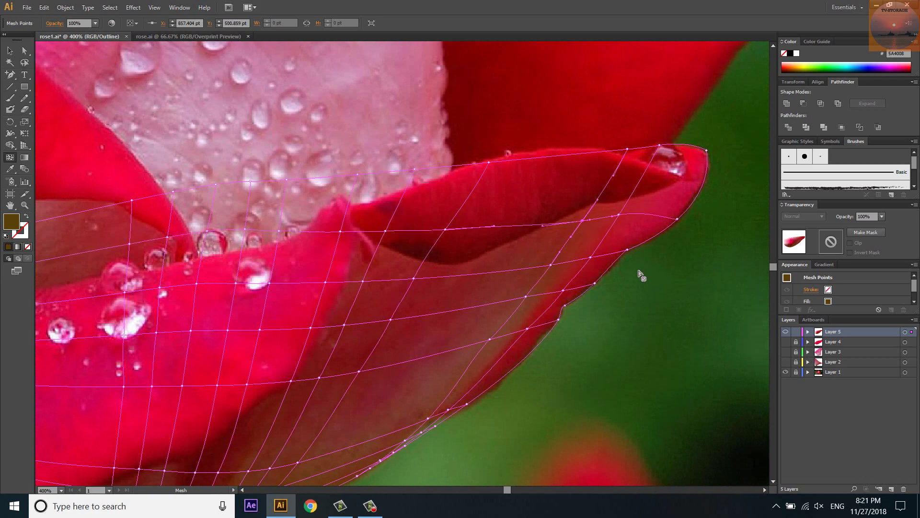
{"action": "key", "text": "i"}
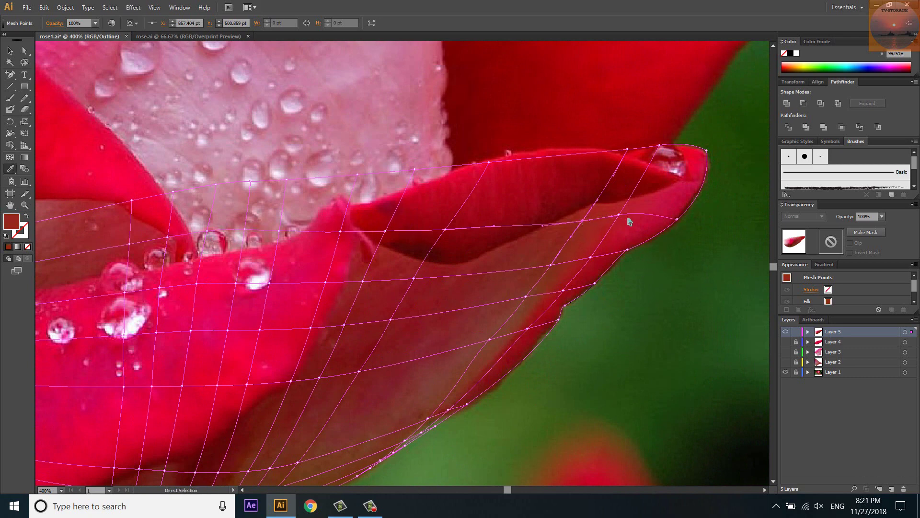
{"action": "left_click", "coordinate": [680, 213]}
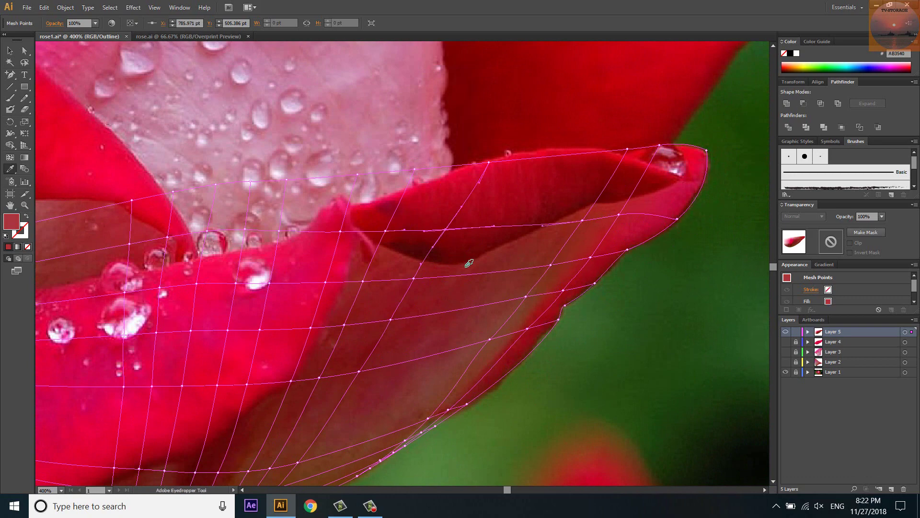
{"action": "left_click", "coordinate": [385, 230]}
{"action": "mouse_move", "coordinate": [438, 251]}
{"action": "left_mouse_down"}
{"action": "mouse_move", "coordinate": [604, 219]}
{"action": "mouse_move", "coordinate": [393, 253]}
{"action": "left_mouse_up"}
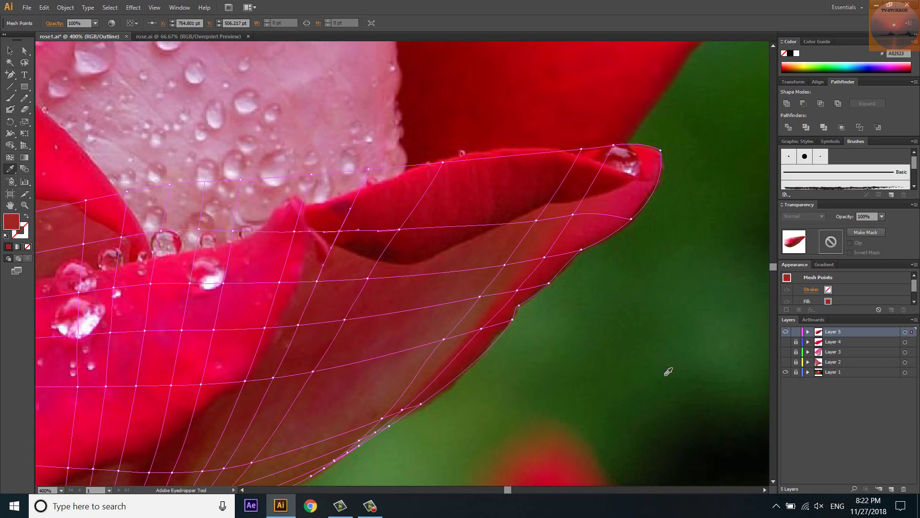
{"action": "key", "text": "ctrl+y"}
{"action": "key", "text": "ctrl+minus"}
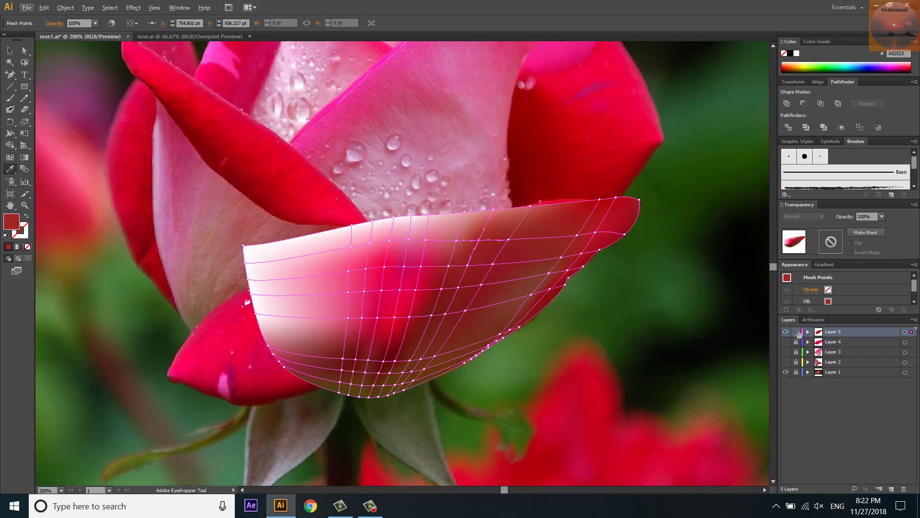
{"action": "left_click", "coordinate": [786, 332]}
{"action": "left_click", "coordinate": [786, 331]}
{"action": "left_click", "coordinate": [786, 332]}
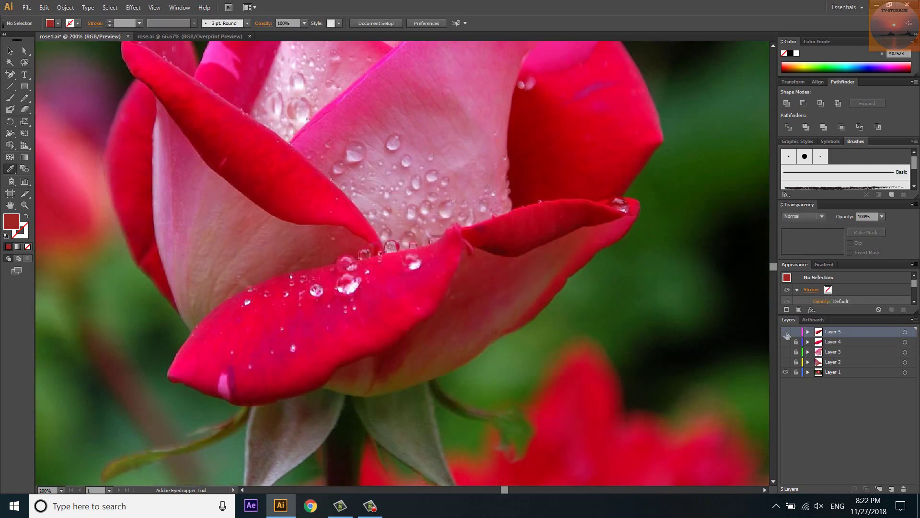
{"action": "left_click", "coordinate": [786, 332]}
{"action": "left_click", "coordinate": [786, 332]}
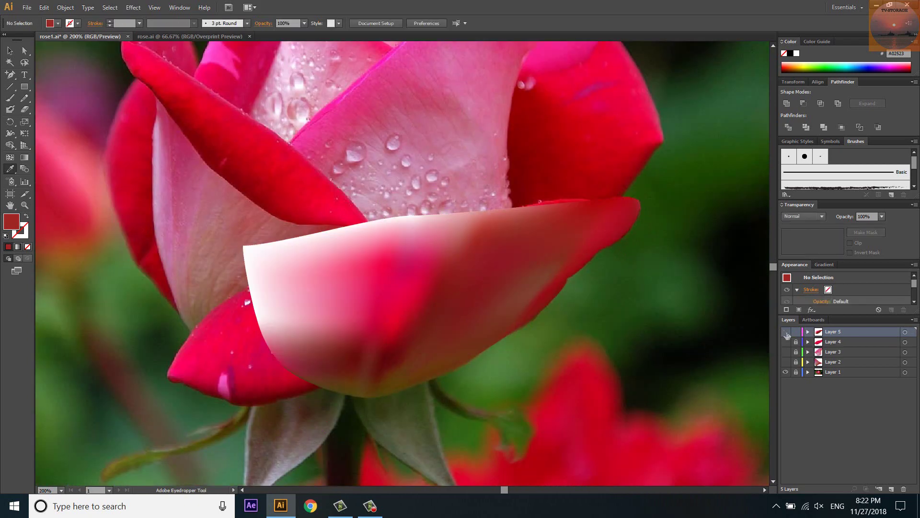
{"action": "left_click", "coordinate": [786, 334]}
{"action": "left_click", "coordinate": [786, 334]}
{"action": "left_click", "coordinate": [786, 334]}
{"action": "left_click", "coordinate": [787, 334]}
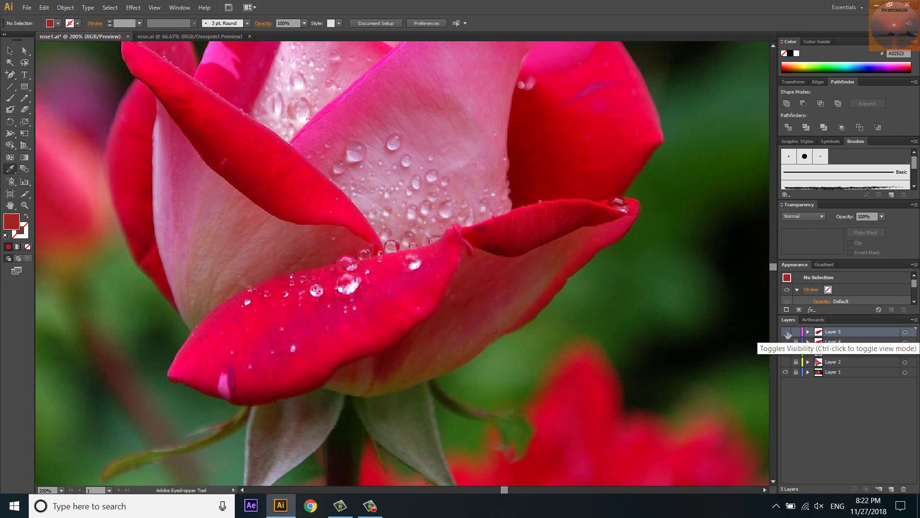
{"action": "left_click", "coordinate": [787, 334]}
{"action": "scroll", "coordinate": [525, 332], "scroll_direction": "up", "scroll_amount": 5}
{"action": "key", "text": "ctrl+y"}
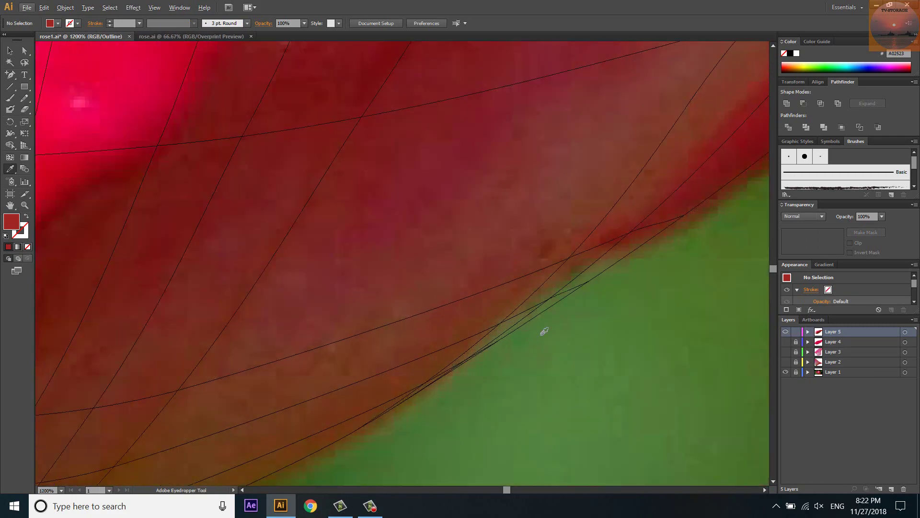
Drag the lower right edge mesh anchors onto the petal outline and preview the result.
{"action": "key", "text": "a"}
{"action": "left_click_drag", "start_coordinate": [564, 298], "coordinate": [568, 259]}
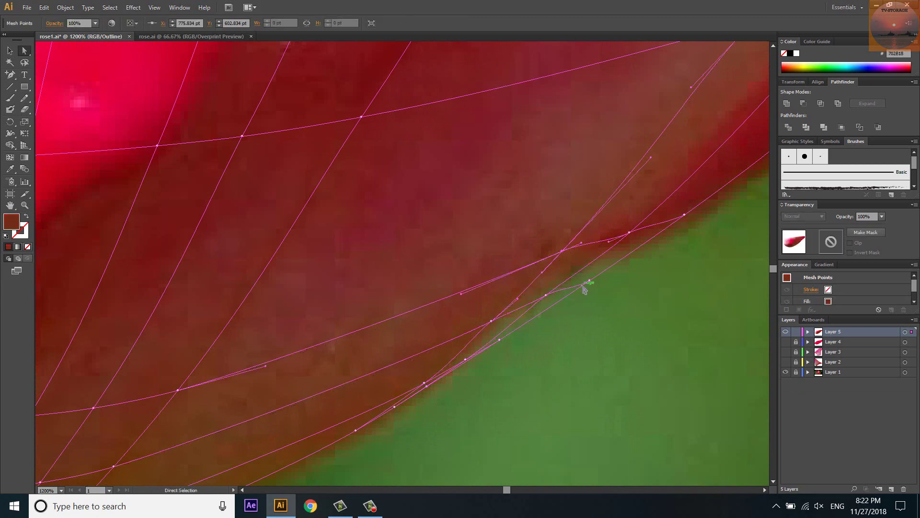
{"action": "mouse_move", "coordinate": [589, 282]}
{"action": "left_mouse_down"}
{"action": "mouse_move", "coordinate": [585, 276]}
{"action": "mouse_move", "coordinate": [627, 232]}
{"action": "mouse_move", "coordinate": [584, 271]}
{"action": "left_mouse_up"}
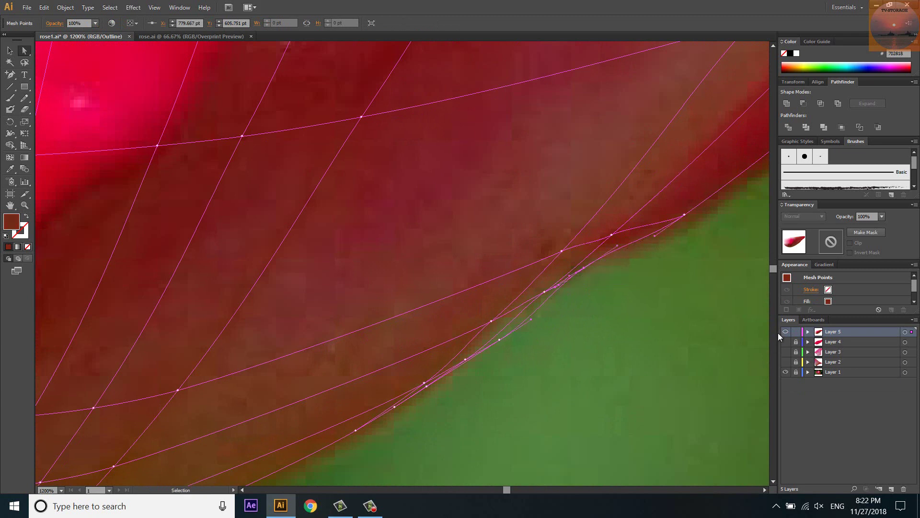
{"action": "key", "text": "ctrl+y"}
{"action": "key", "text": "ctrl+y"}
{"action": "key", "text": "ctrl+y"}
{"action": "key", "text": "ctrl+y"}
Recolour the edge mesh points with sampled browns and dark reds, then zoom out.
{"action": "key", "text": "i"}
{"action": "left_click", "coordinate": [545, 292]}
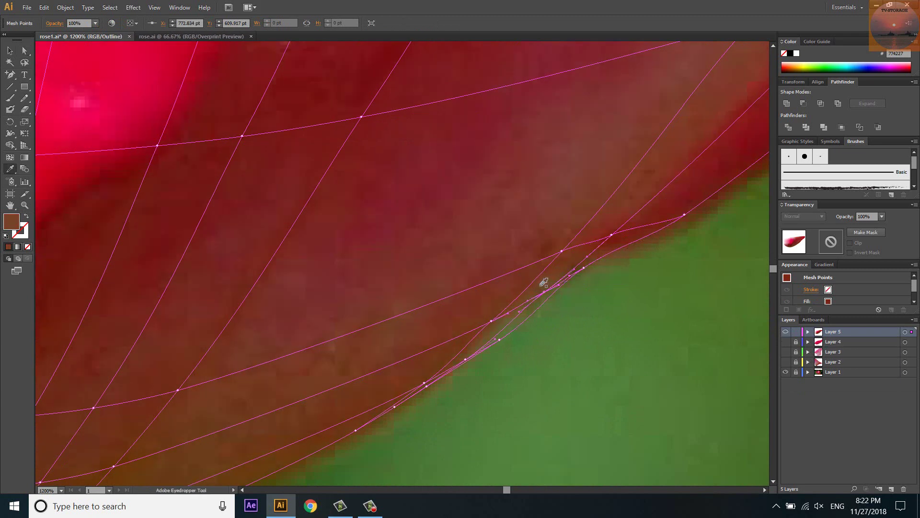
{"action": "left_click", "coordinate": [501, 341], "text": "ctrl"}
{"action": "left_click", "coordinate": [785, 331]}
{"action": "left_click", "coordinate": [785, 331]}
{"action": "left_click", "coordinate": [785, 332]}
{"action": "left_click", "coordinate": [583, 267], "text": "ctrl"}
{"action": "left_click", "coordinate": [572, 262]}
{"action": "left_click", "coordinate": [785, 331]}
{"action": "key", "text": "ctrl+minus"}
{"action": "key", "text": "ctrl+minus"}
{"action": "key", "text": "ctrl+minus"}
Compare the rendered petal against the photo and unlock the petal's layer.
{"action": "key", "text": "ctrl+y"}
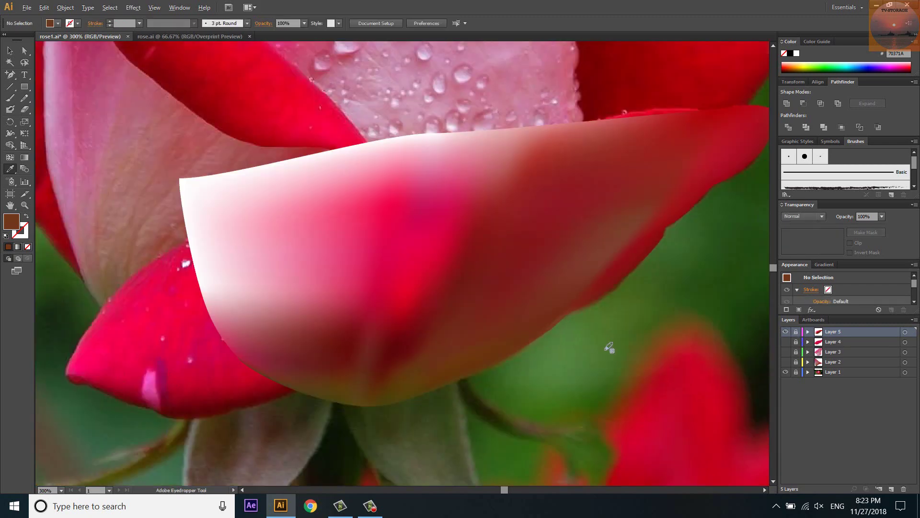
{"action": "left_click", "coordinate": [785, 332]}
{"action": "left_click", "coordinate": [785, 331]}
{"action": "left_click", "coordinate": [796, 332]}
{"action": "scroll", "coordinate": [619, 236], "scroll_direction": "up", "scroll_amount": 1}
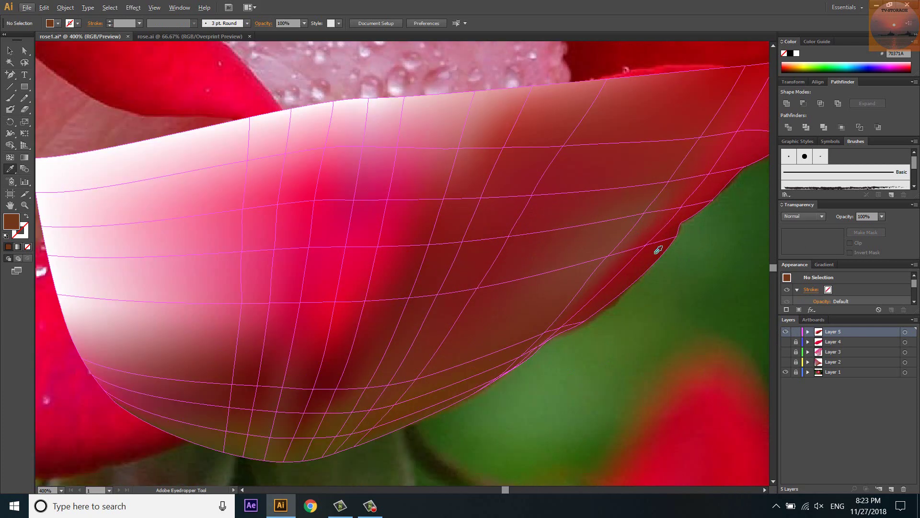
Nudge a right-edge mesh point along the petal outline, then zoom out.
{"action": "key", "text": "a"}
{"action": "left_click", "coordinate": [625, 257]}
{"action": "scroll", "coordinate": [632, 250], "scroll_direction": "up", "scroll_amount": 2}
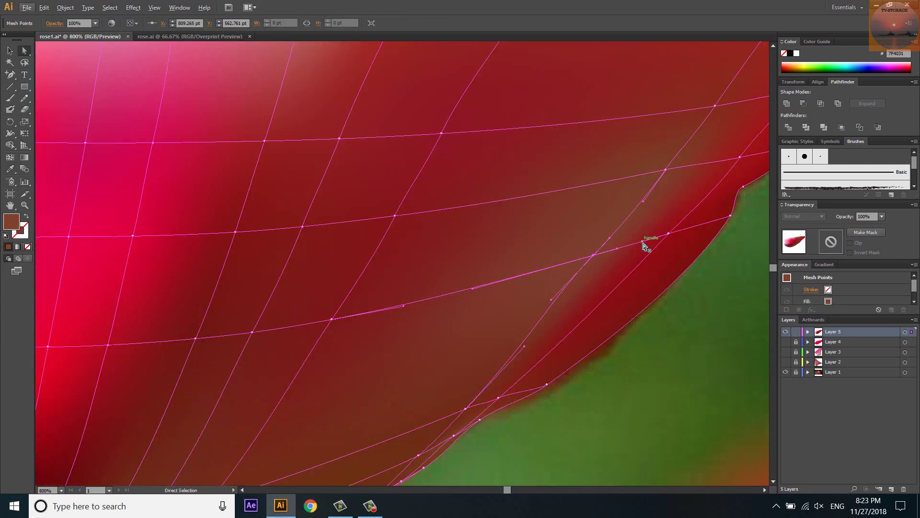
{"action": "mouse_move", "coordinate": [643, 243]}
{"action": "left_mouse_down"}
{"action": "mouse_move", "coordinate": [658, 246]}
{"action": "mouse_move", "coordinate": [647, 239]}
{"action": "left_mouse_up"}
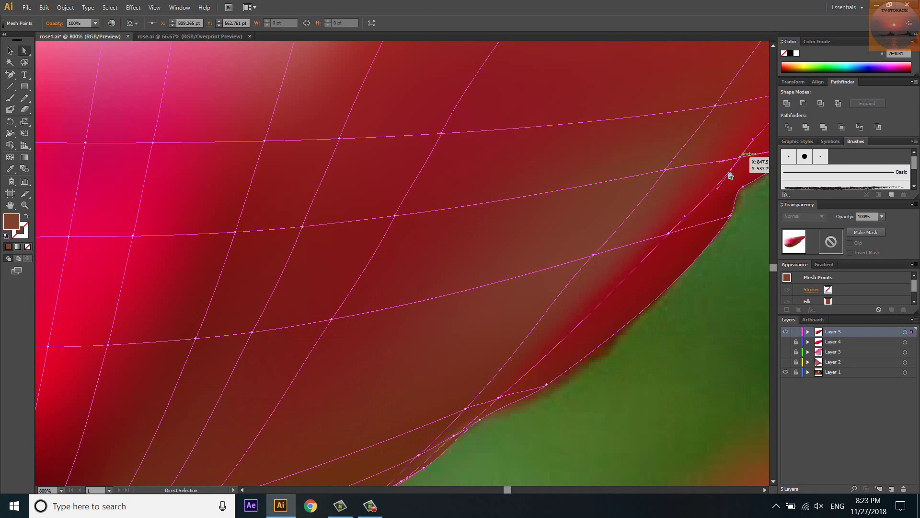
{"action": "left_click", "coordinate": [739, 157]}
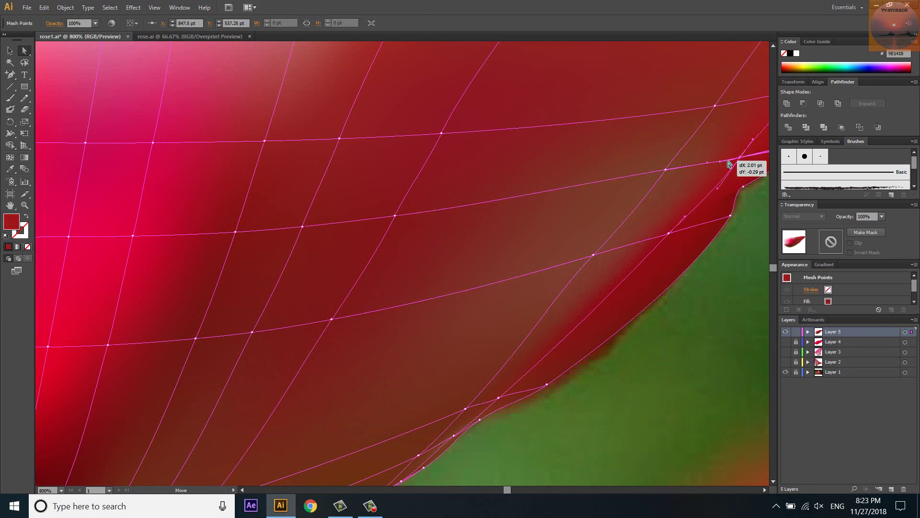
{"action": "key", "text": "ctrl+minus"}
{"action": "key", "text": "ctrl+minus"}
{"action": "key", "text": "ctrl+minus"}
Show the petal mesh as wireframe and colour two mesh points from the photo.
{"action": "left_click", "coordinate": [786, 332]}
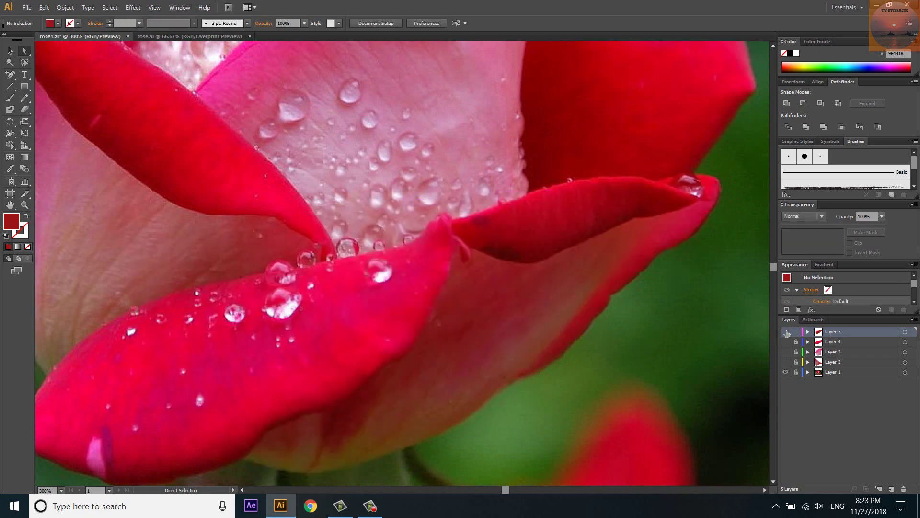
{"action": "left_click", "coordinate": [786, 331]}
{"action": "left_click", "coordinate": [785, 332]}
{"action": "left_click", "coordinate": [785, 331]}
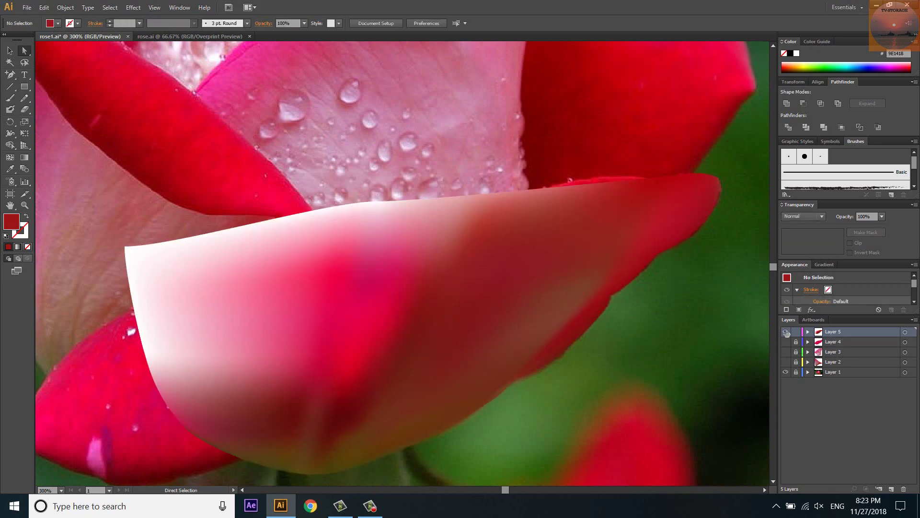
{"action": "key", "text": "ctrl+y"}
{"action": "key", "text": "u"}
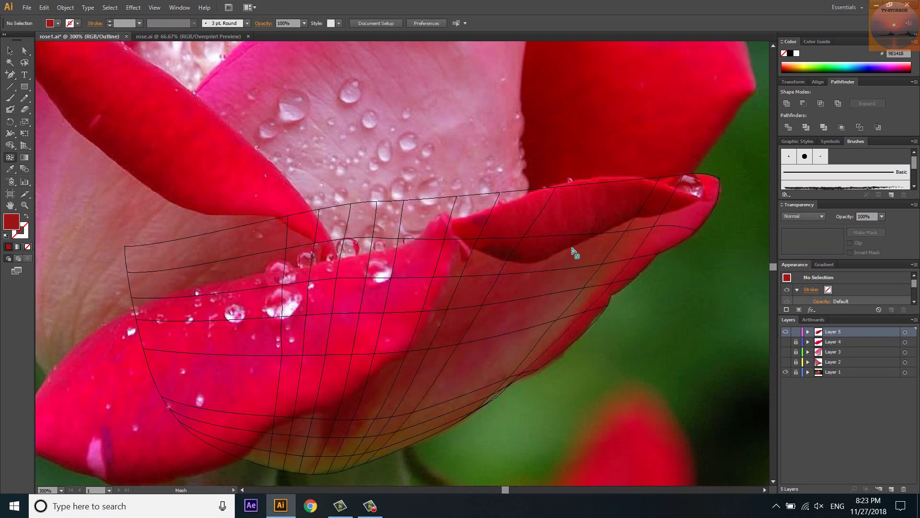
{"action": "left_click", "coordinate": [568, 238]}
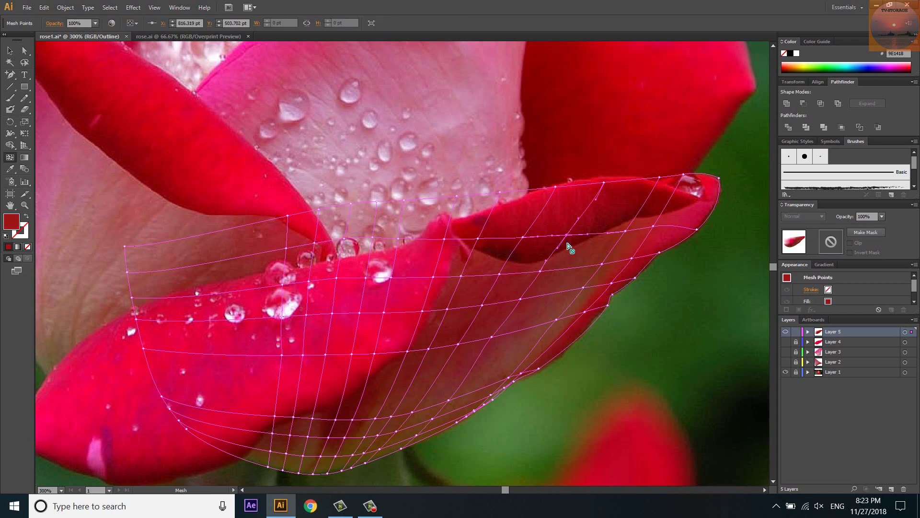
{"action": "key", "text": "i"}
{"action": "left_click", "coordinate": [540, 273], "text": "ctrl"}
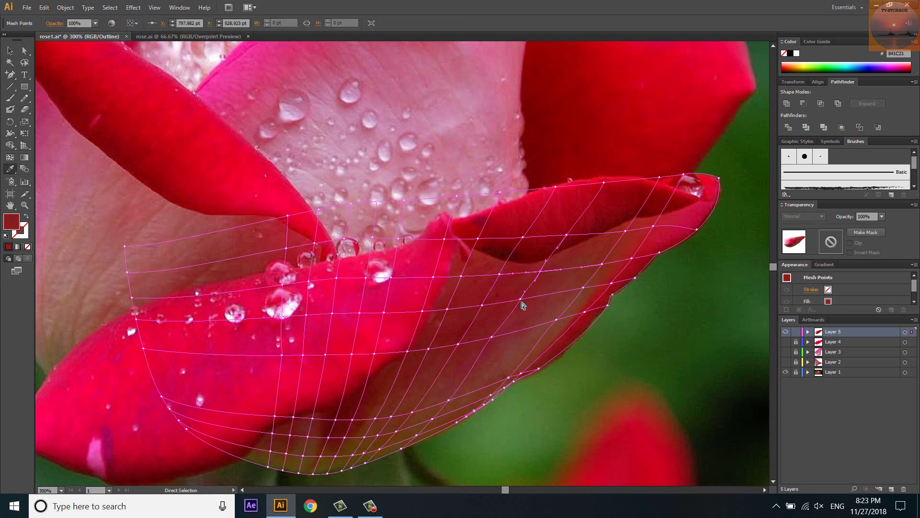
{"action": "left_click", "coordinate": [449, 399], "text": "ctrl"}
Add a new mesh line across the petal, colour its point red, and restore the filled view.
{"action": "left_click", "coordinate": [786, 332], "text": "ctrl"}
{"action": "left_click", "coordinate": [786, 332], "text": "ctrl"}
{"action": "key", "text": "u"}
{"action": "left_click", "coordinate": [532, 337]}
{"action": "key", "text": "i"}
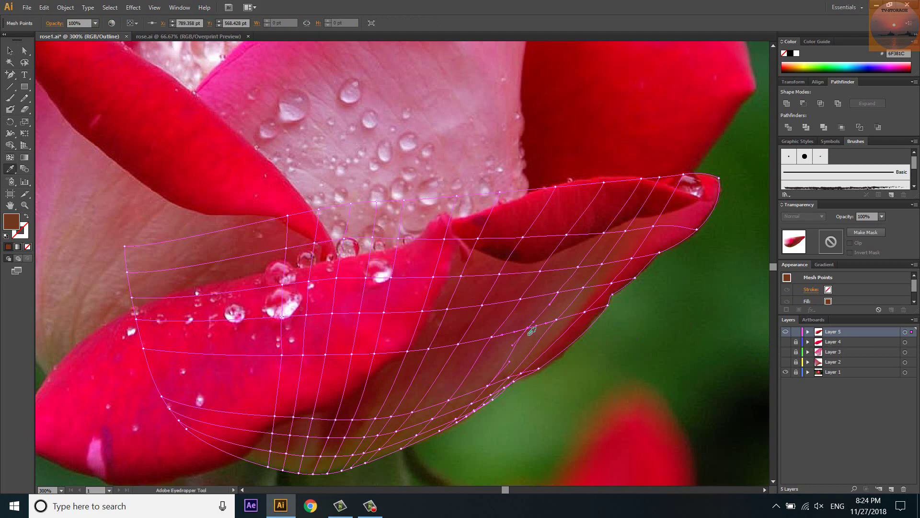
{"action": "left_click", "coordinate": [607, 234], "text": "ctrl"}
{"action": "left_click", "coordinate": [786, 332], "text": "ctrl"}
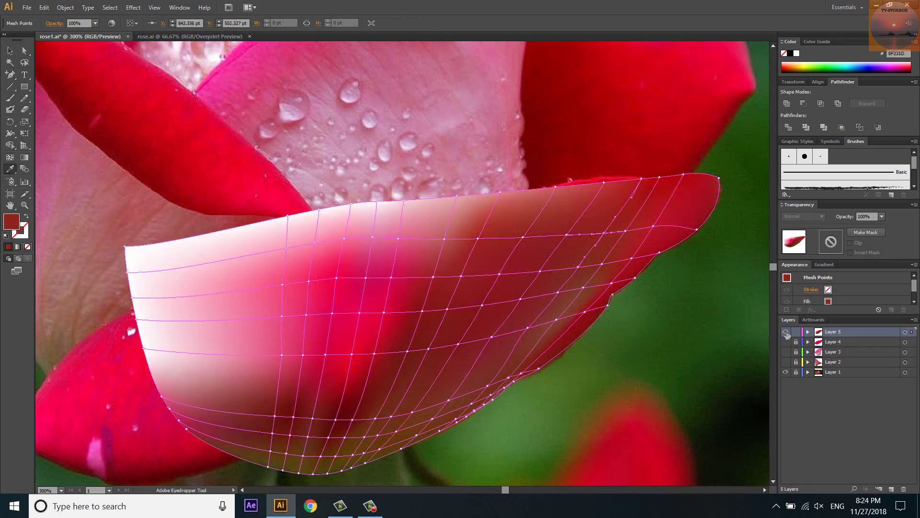
{"action": "left_click", "coordinate": [786, 332], "text": "ctrl"}
{"action": "left_click", "coordinate": [786, 332], "text": "ctrl"}
{"action": "left_click", "coordinate": [786, 333], "text": "ctrl"}
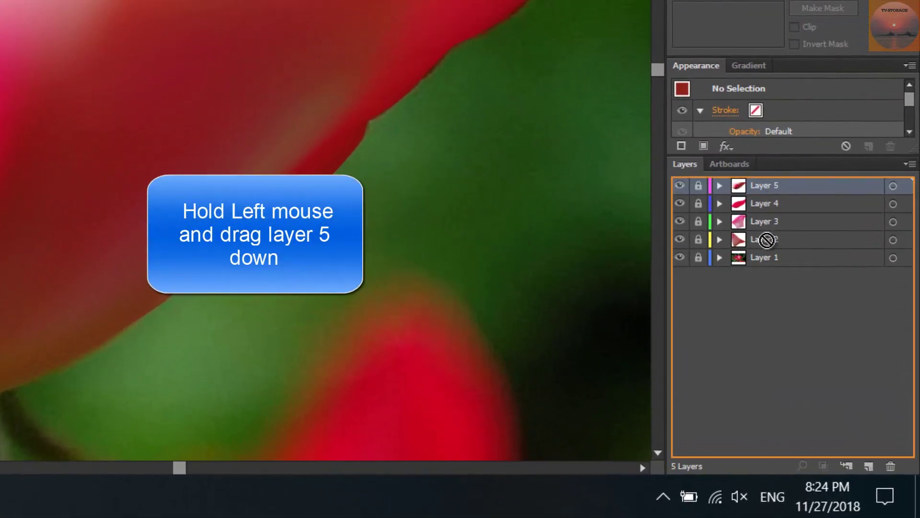
Move Layer 5 down to sit just above Layer 1 and check the moved petal.
{"action": "left_click_drag", "start_coordinate": [832, 332], "coordinate": [836, 372]}
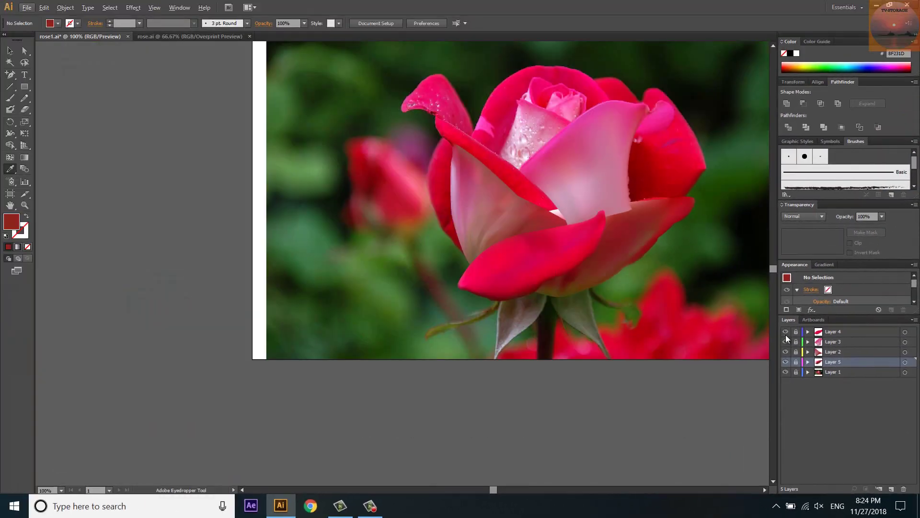
{"action": "left_click", "coordinate": [786, 362]}
{"action": "left_click", "coordinate": [785, 362]}
{"action": "left_click", "coordinate": [786, 362]}
Toggle the Layer 3 and Layer 5 petals to compare, then hide the mesh layers.
{"action": "left_click", "coordinate": [786, 331]}
{"action": "left_click", "coordinate": [786, 331]}
{"action": "left_click", "coordinate": [786, 342]}
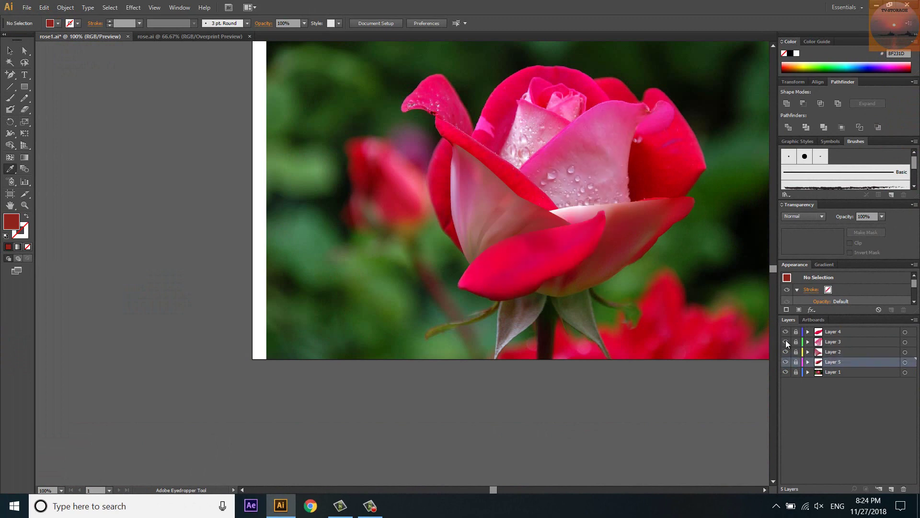
{"action": "left_click", "coordinate": [786, 342]}
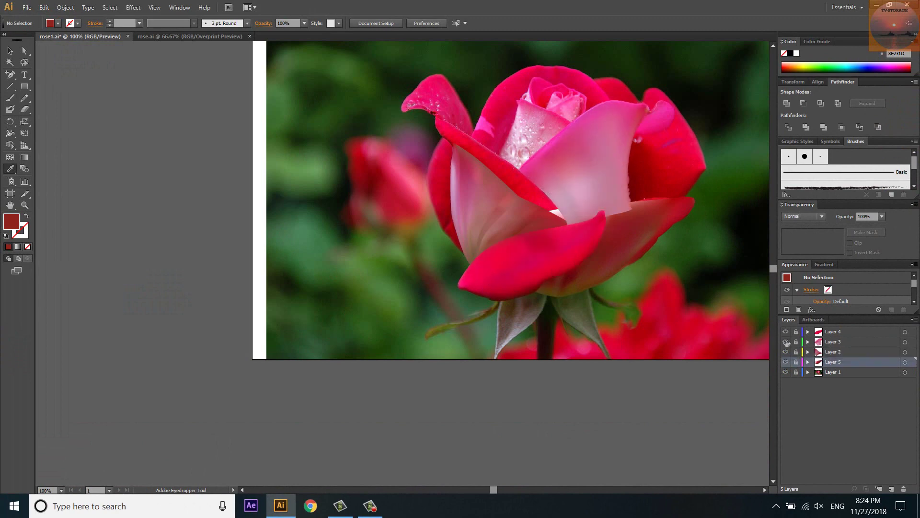
{"action": "left_click", "coordinate": [786, 342]}
{"action": "left_click", "coordinate": [786, 362]}
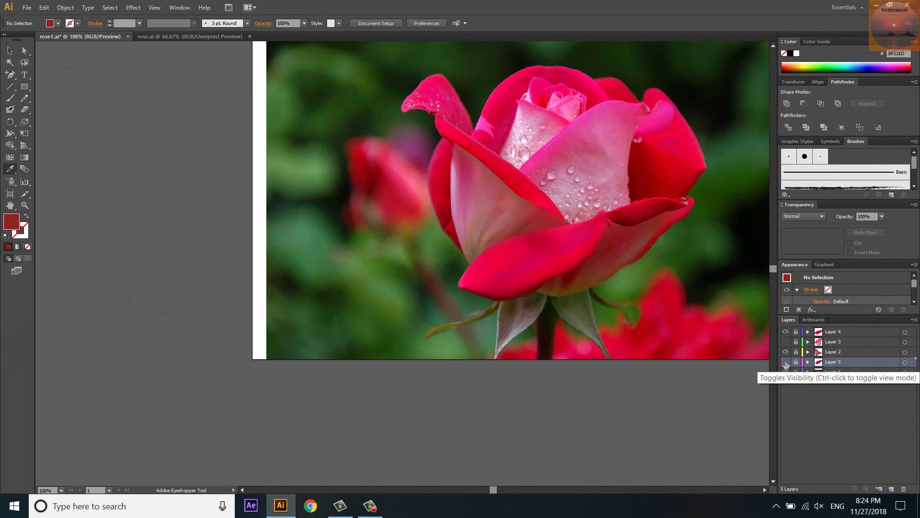
{"action": "left_click", "coordinate": [786, 362]}
{"action": "left_click", "coordinate": [786, 362]}
{"action": "left_click", "coordinate": [786, 362]}
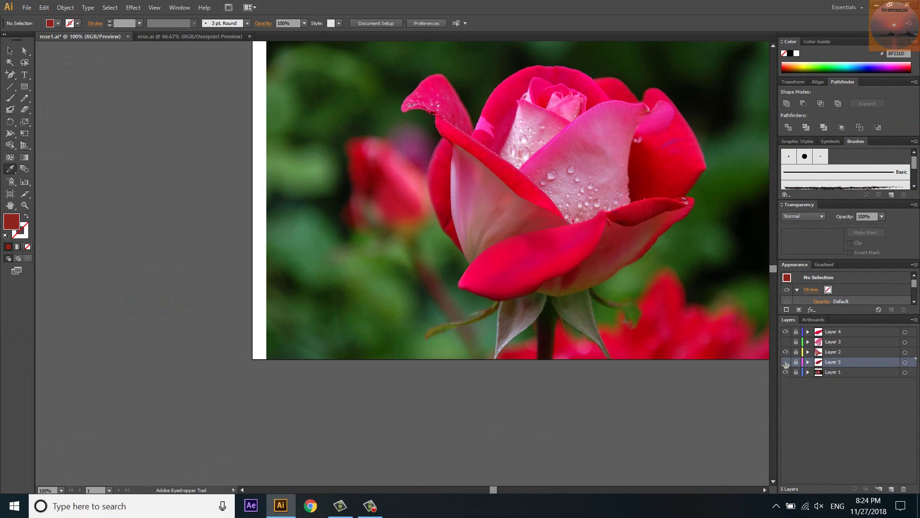
{"action": "left_click", "coordinate": [786, 362]}
{"action": "left_click", "coordinate": [786, 363]}
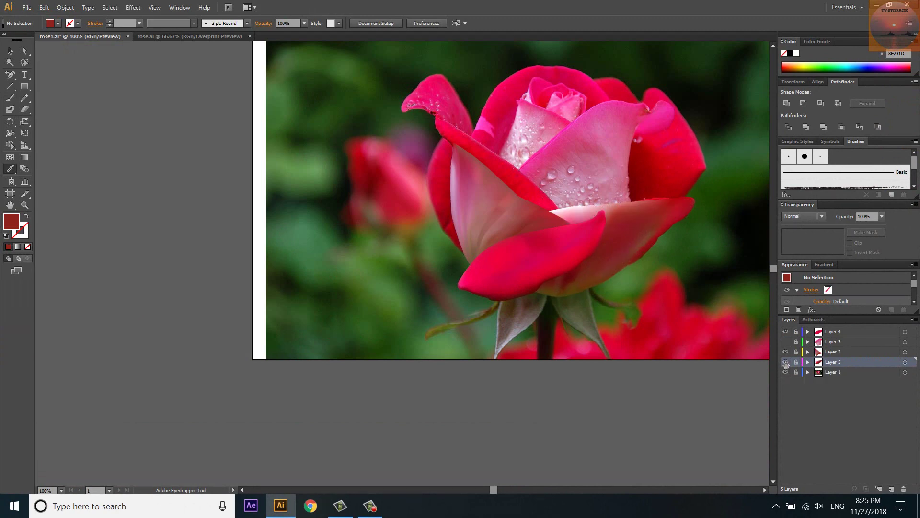
{"action": "left_click", "coordinate": [786, 363]}
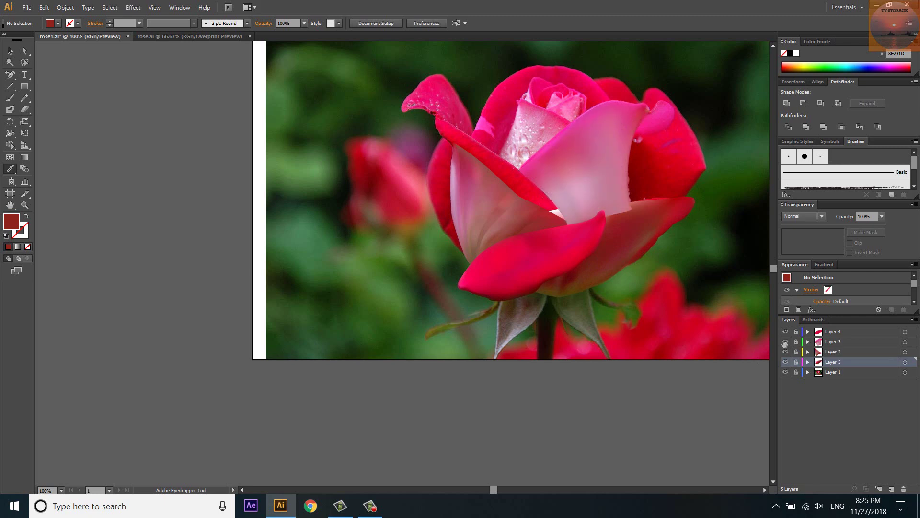
{"action": "left_click_drag", "start_coordinate": [785, 331], "coordinate": [786, 362]}
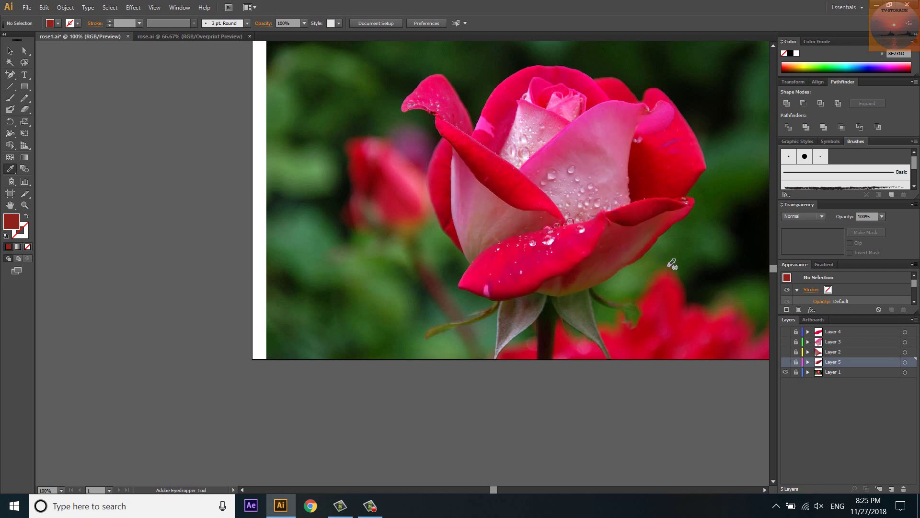
Add a new top layer and turn a small rectangle over the curled petal edge into a gradient mesh.
{"action": "scroll", "coordinate": [666, 239], "scroll_direction": "up", "scroll_amount": 2}
{"action": "scroll", "coordinate": [616, 245], "scroll_direction": "up", "scroll_amount": 2}
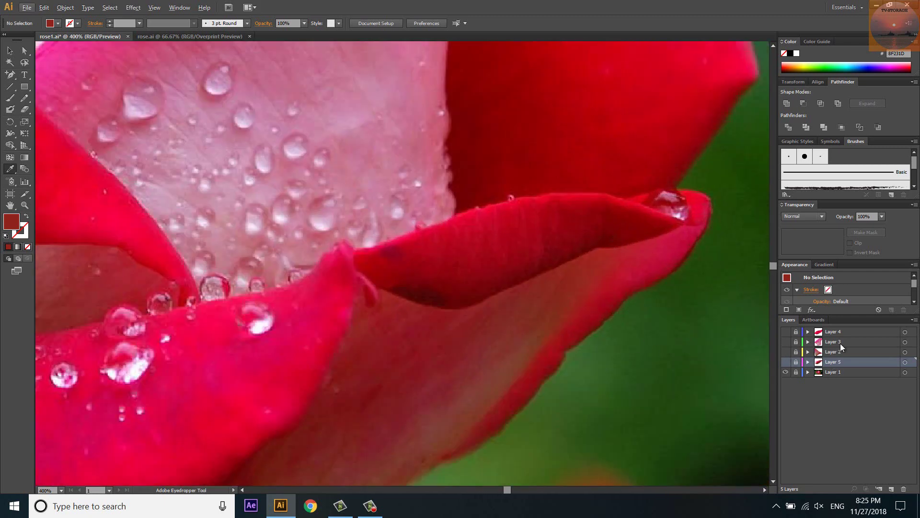
{"action": "left_click", "coordinate": [840, 331]}
{"action": "left_click", "coordinate": [890, 489]}
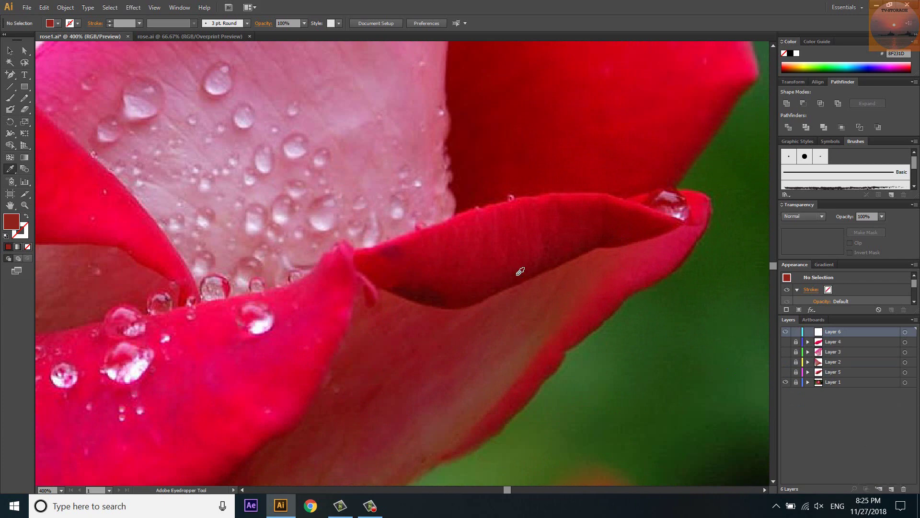
{"action": "key", "text": "m"}
{"action": "left_click_drag", "start_coordinate": [438, 224], "coordinate": [550, 256]}
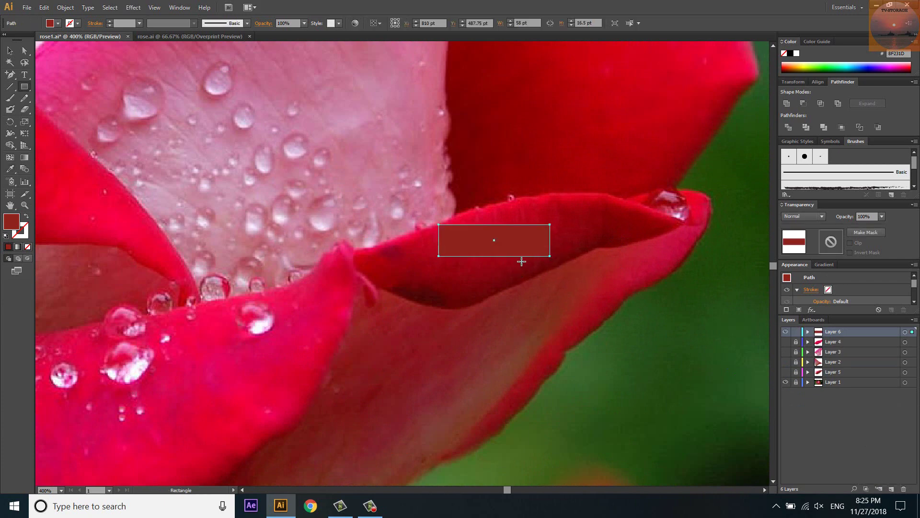
{"action": "left_click", "coordinate": [785, 332], "text": "ctrl"}
{"action": "key", "text": "u"}
{"action": "left_click", "coordinate": [494, 240]}
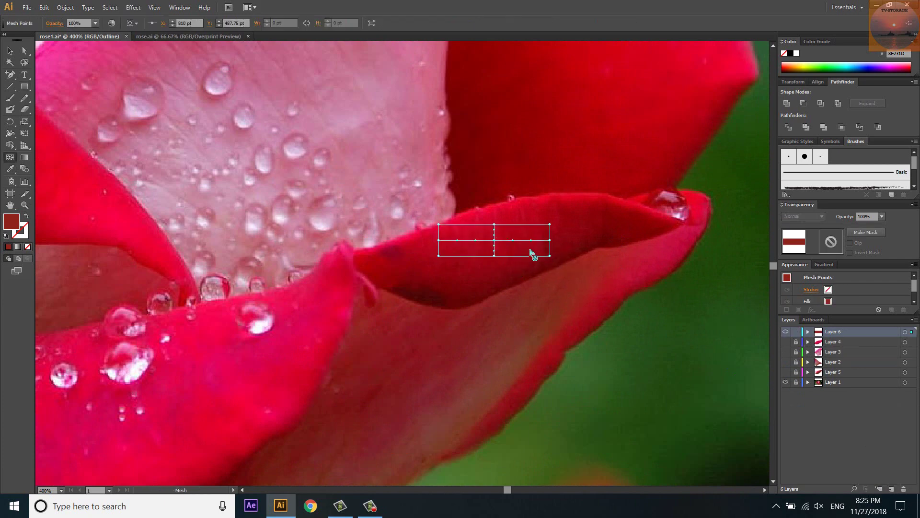
Drag the mesh's right corners and middle points out to the petal tip and edges.
{"action": "key", "text": "a"}
{"action": "left_click_drag", "start_coordinate": [550, 239], "coordinate": [684, 220]}
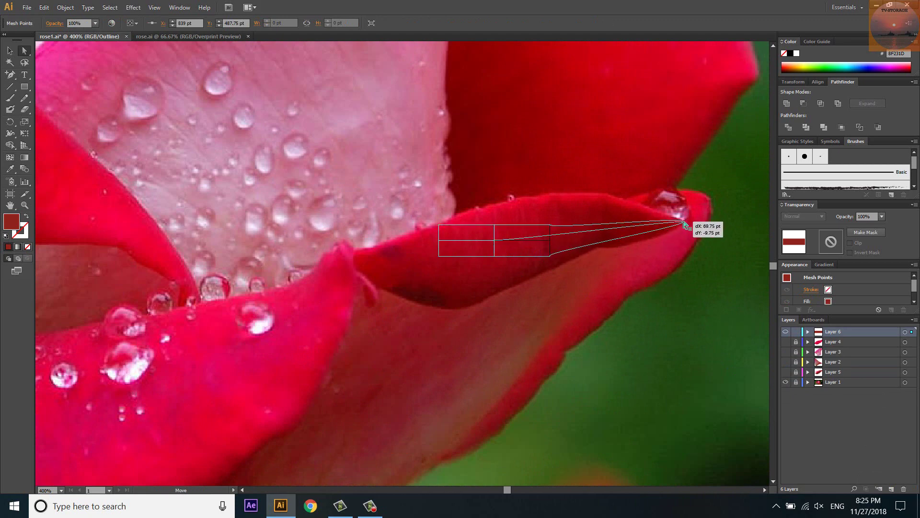
{"action": "left_click_drag", "start_coordinate": [549, 224], "coordinate": [643, 203]}
{"action": "left_click_drag", "start_coordinate": [495, 224], "coordinate": [531, 194]}
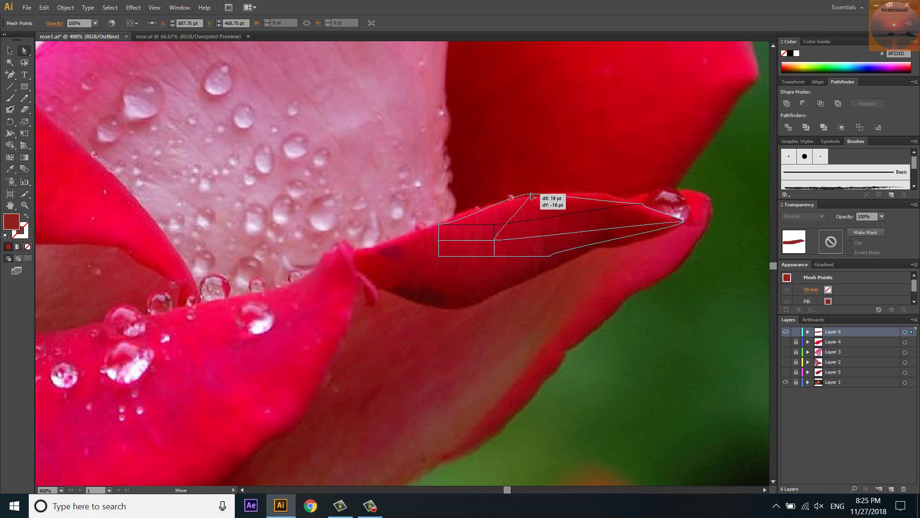
{"action": "left_click_drag", "start_coordinate": [549, 257], "coordinate": [650, 240]}
{"action": "left_click_drag", "start_coordinate": [494, 255], "coordinate": [489, 297]}
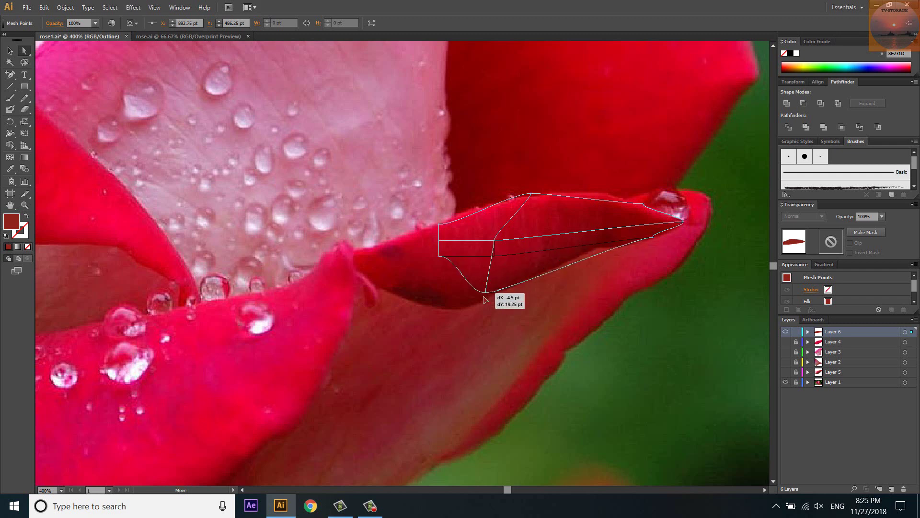
Fit the mesh's left end, top point and interior points to the petal outline.
{"action": "left_click_drag", "start_coordinate": [439, 255], "coordinate": [384, 287]}
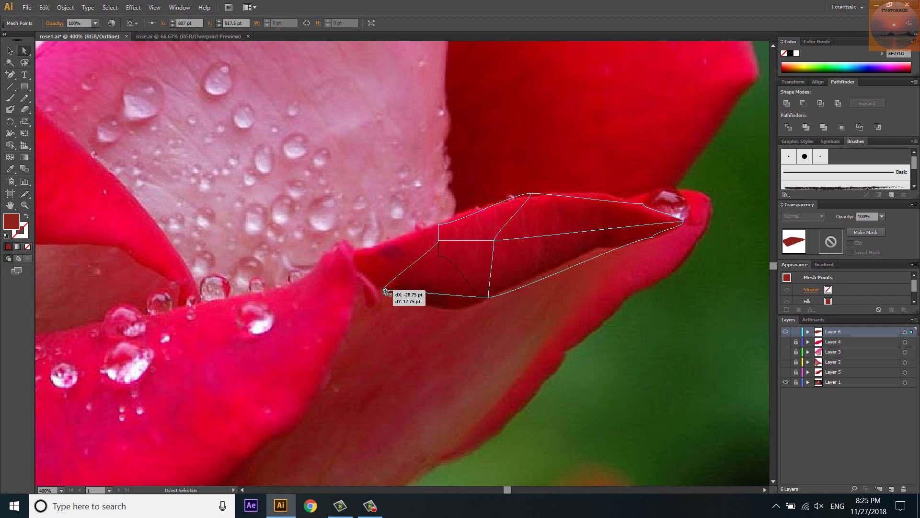
{"action": "left_click_drag", "start_coordinate": [439, 225], "coordinate": [342, 263]}
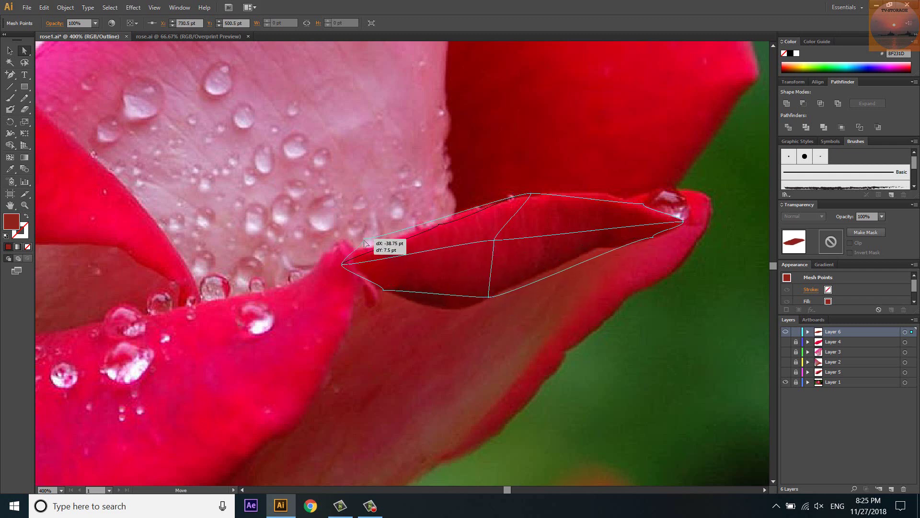
{"action": "left_click_drag", "start_coordinate": [437, 231], "coordinate": [374, 250]}
{"action": "left_click_drag", "start_coordinate": [531, 194], "coordinate": [496, 203]}
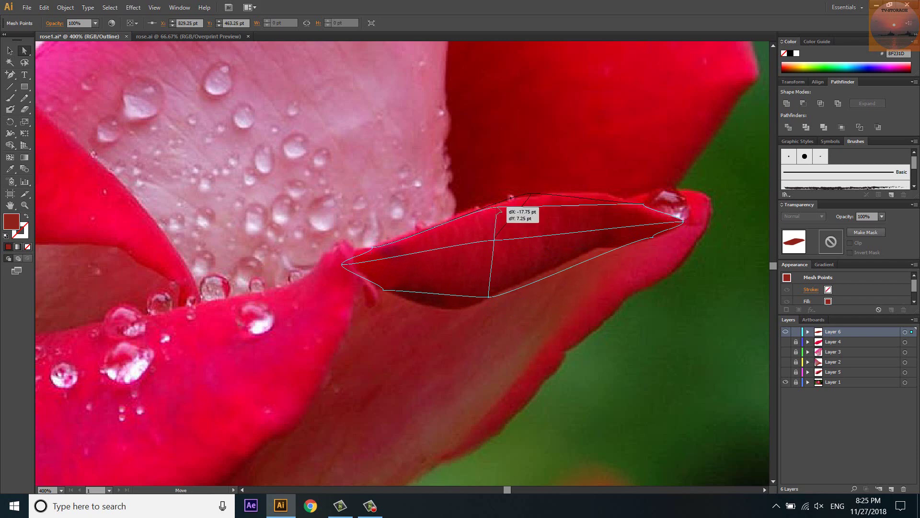
{"action": "left_click_drag", "start_coordinate": [494, 239], "coordinate": [493, 250]}
{"action": "mouse_move", "coordinate": [490, 298]}
{"action": "left_mouse_down"}
{"action": "mouse_move", "coordinate": [497, 308]}
{"action": "mouse_move", "coordinate": [551, 256]}
{"action": "left_mouse_up"}
Curve the mesh's bottom edge, upper edge and left tip along the petal.
{"action": "scroll", "coordinate": [497, 308], "scroll_direction": "up", "scroll_amount": 1}
{"action": "mouse_move", "coordinate": [310, 272]}
{"action": "left_mouse_down"}
{"action": "mouse_move", "coordinate": [342, 303]}
{"action": "mouse_move", "coordinate": [377, 319]}
{"action": "left_mouse_up"}
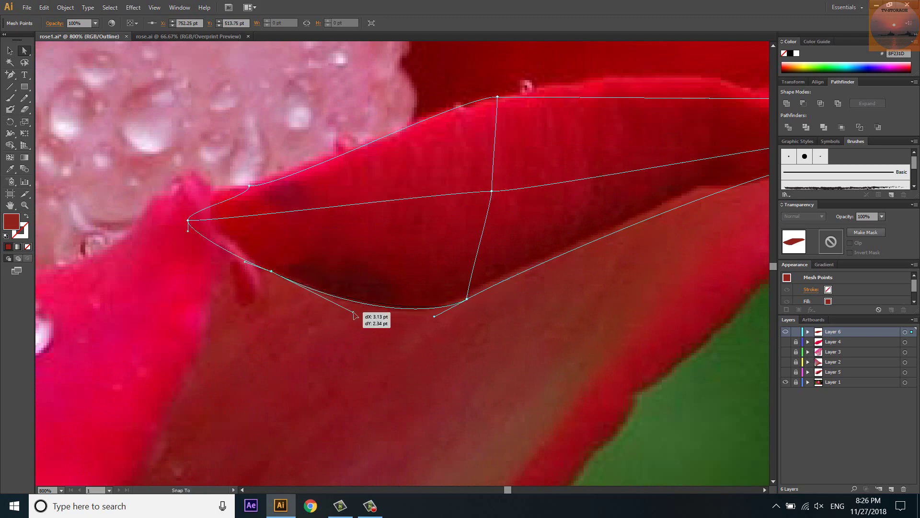
{"action": "left_click", "coordinate": [250, 186]}
{"action": "left_click_drag", "start_coordinate": [249, 186], "coordinate": [352, 148]}
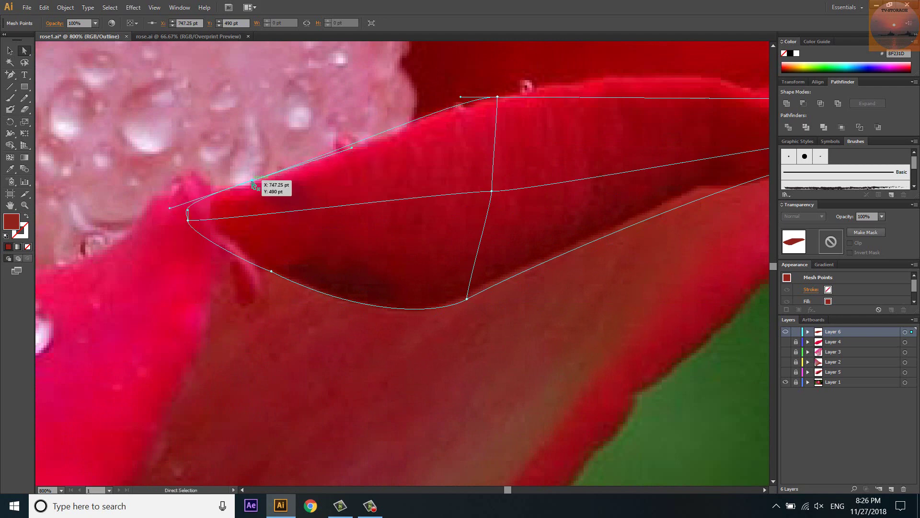
{"action": "left_click_drag", "start_coordinate": [254, 194], "coordinate": [249, 187]}
{"action": "scroll", "coordinate": [181, 219], "scroll_direction": "up", "scroll_amount": 3}
{"action": "left_click", "coordinate": [214, 219]}
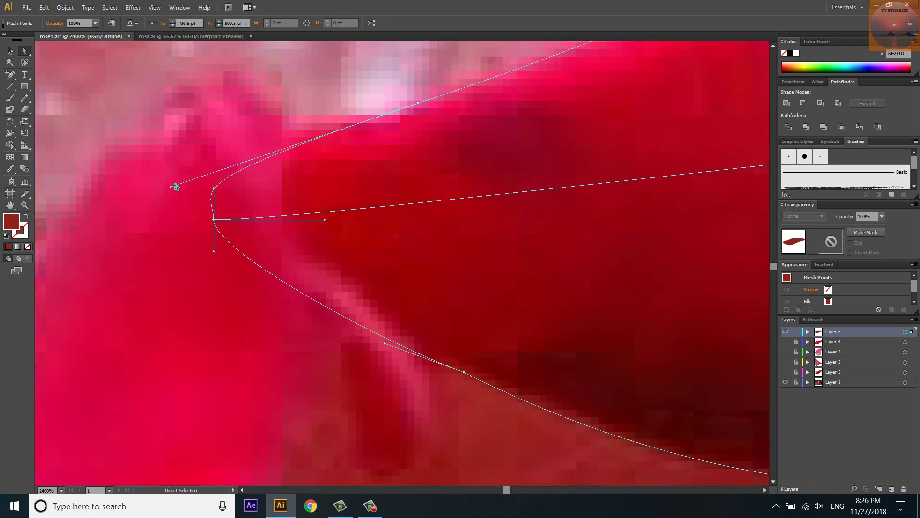
{"action": "left_click_drag", "start_coordinate": [174, 188], "coordinate": [236, 152]}
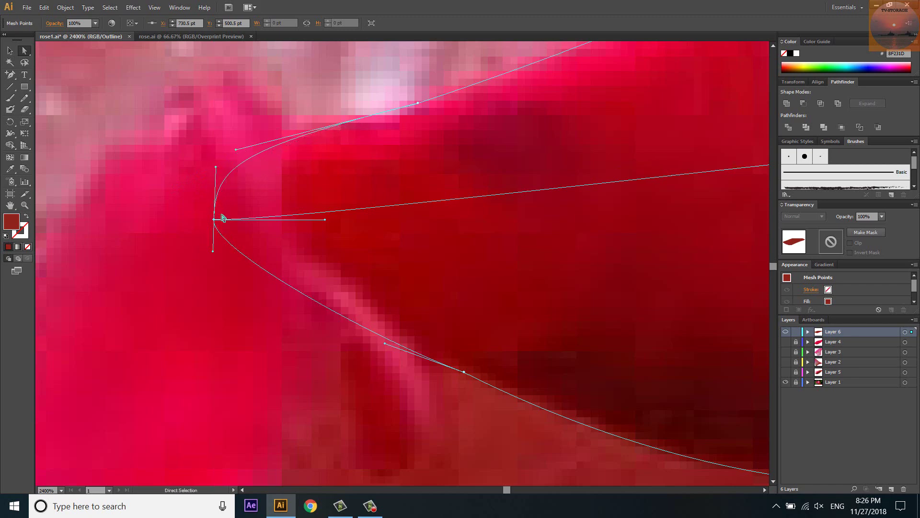
Bend the mesh's upper edge along the petal outline out to the dew drop.
{"action": "scroll", "coordinate": [128, 257], "scroll_direction": "down", "scroll_amount": 3}
{"action": "scroll", "coordinate": [129, 257], "scroll_direction": "down", "scroll_amount": 2}
{"action": "scroll", "coordinate": [623, 168], "scroll_direction": "up", "scroll_amount": 2}
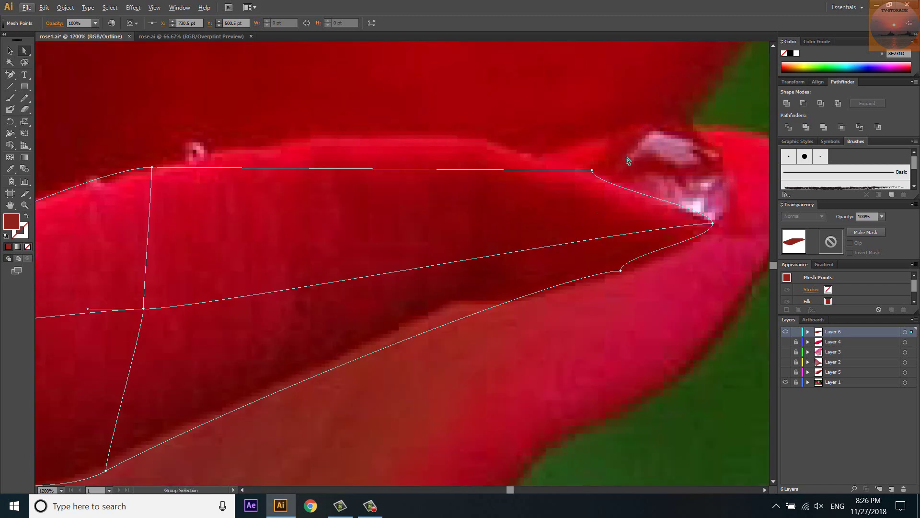
{"action": "scroll", "coordinate": [563, 182], "scroll_direction": "down", "scroll_amount": 1}
{"action": "left_click", "coordinate": [576, 179]}
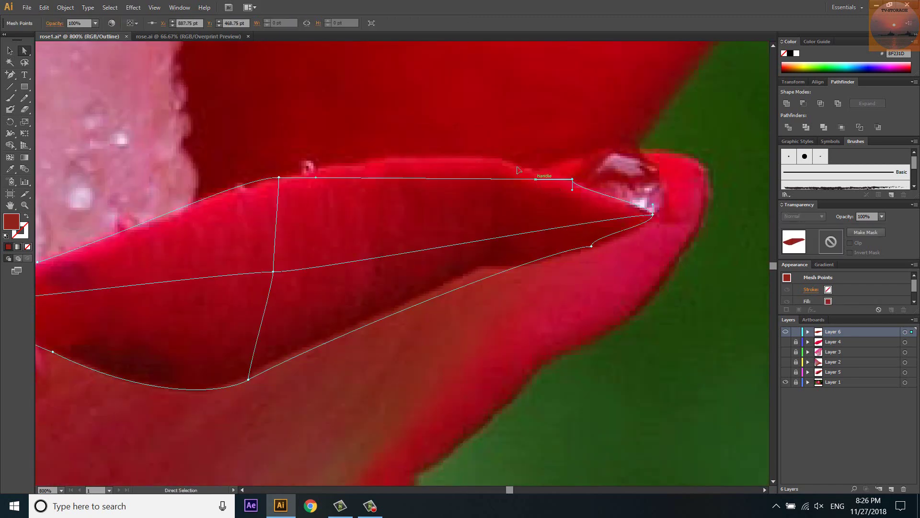
{"action": "left_click_drag", "start_coordinate": [536, 180], "coordinate": [430, 128]}
{"action": "left_click_drag", "start_coordinate": [316, 176], "coordinate": [334, 164]}
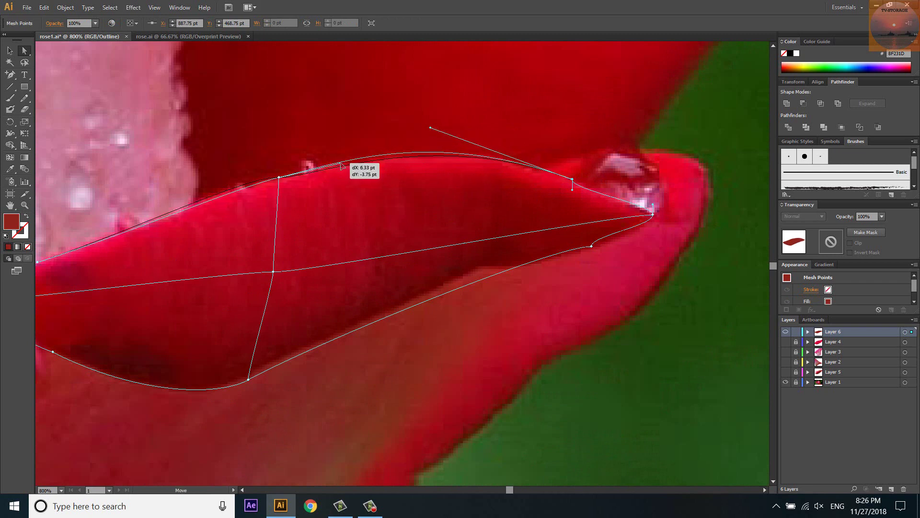
{"action": "left_click", "coordinate": [279, 177]}
{"action": "left_click_drag", "start_coordinate": [250, 185], "coordinate": [226, 188]}
{"action": "left_click_drag", "start_coordinate": [430, 129], "coordinate": [448, 136]}
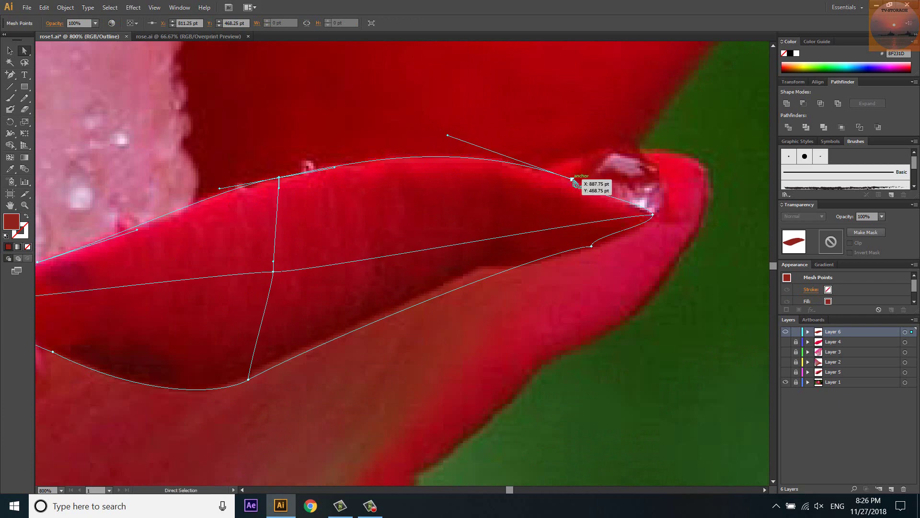
{"action": "left_click_drag", "start_coordinate": [574, 190], "coordinate": [595, 191]}
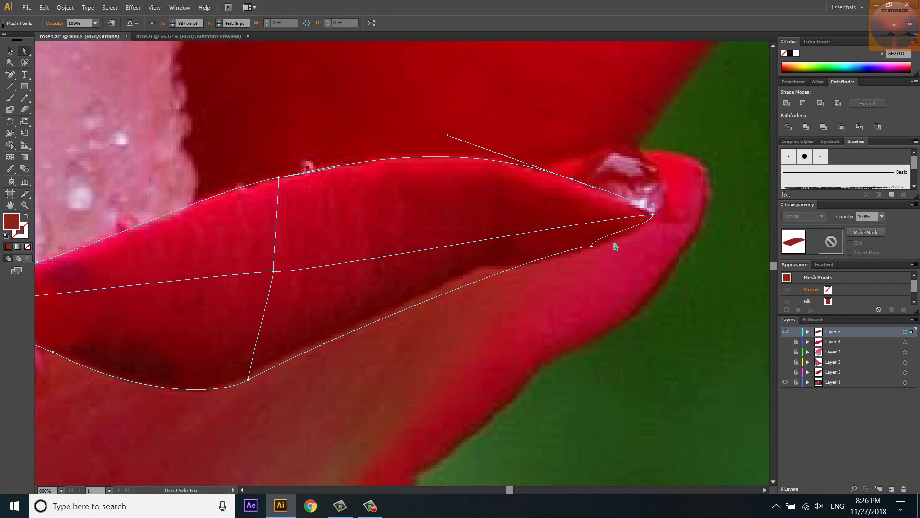
Reshape the lower edge curve and reposition the central mesh point and its handles.
{"action": "left_click", "coordinate": [598, 241]}
{"action": "left_click_drag", "start_coordinate": [593, 238], "coordinate": [466, 270]}
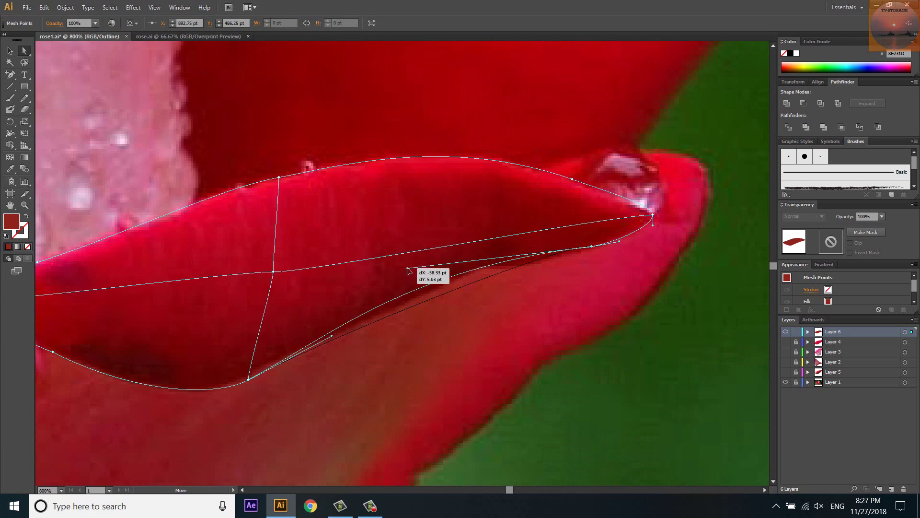
{"action": "left_click_drag", "start_coordinate": [466, 271], "coordinate": [410, 290]}
{"action": "left_click", "coordinate": [317, 354]}
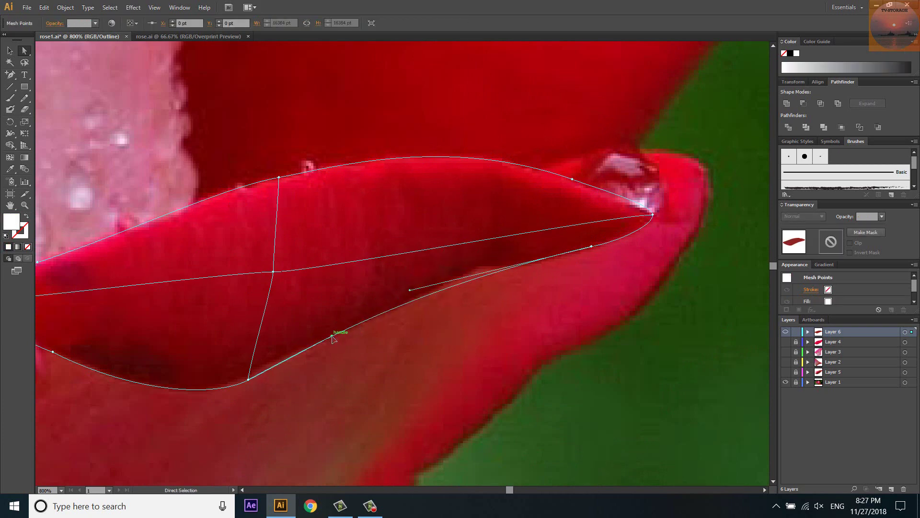
{"action": "left_click_drag", "start_coordinate": [333, 338], "coordinate": [390, 315]}
{"action": "left_click_drag", "start_coordinate": [273, 272], "coordinate": [271, 283]}
{"action": "left_click_drag", "start_coordinate": [283, 192], "coordinate": [287, 223]}
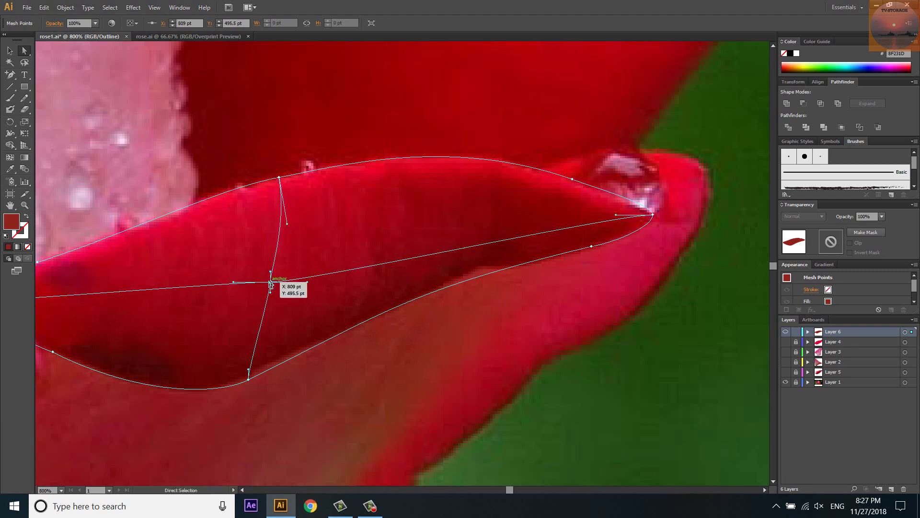
{"action": "left_click_drag", "start_coordinate": [270, 283], "coordinate": [264, 282]}
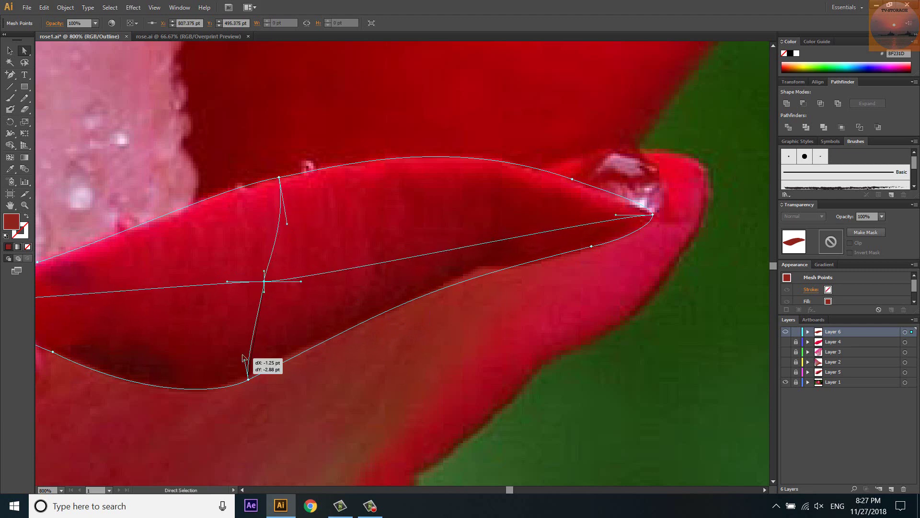
{"action": "left_click_drag", "start_coordinate": [251, 371], "coordinate": [242, 330]}
{"action": "left_click_drag", "start_coordinate": [301, 281], "coordinate": [359, 274]}
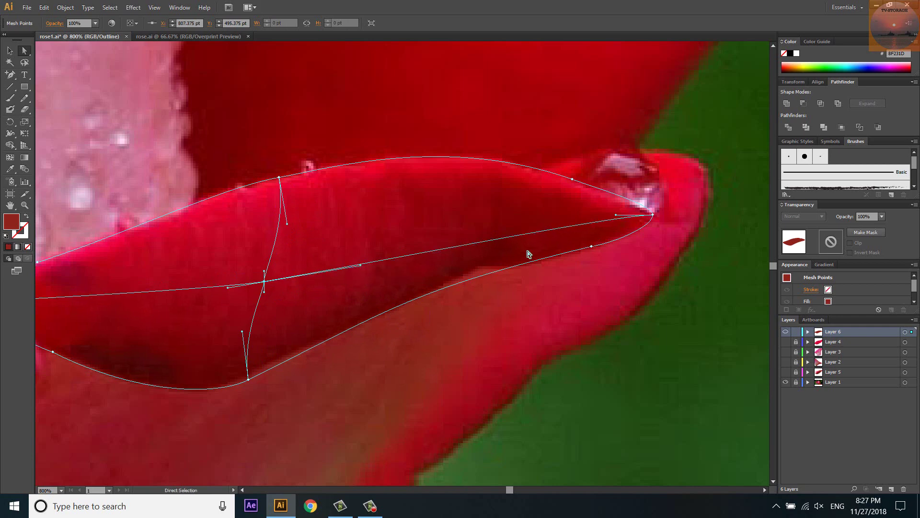
Nudge the left-tip mesh point up and add a mesh point near the right tip.
{"action": "scroll", "coordinate": [609, 257], "scroll_direction": "down", "scroll_amount": 3}
{"action": "scroll", "coordinate": [311, 294], "scroll_direction": "up", "scroll_amount": 3}
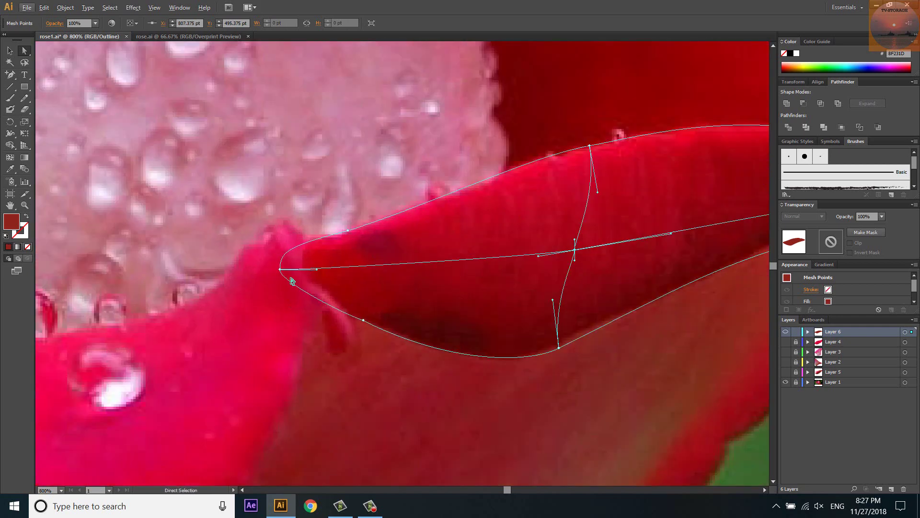
{"action": "left_click_drag", "start_coordinate": [280, 269], "coordinate": [280, 265]}
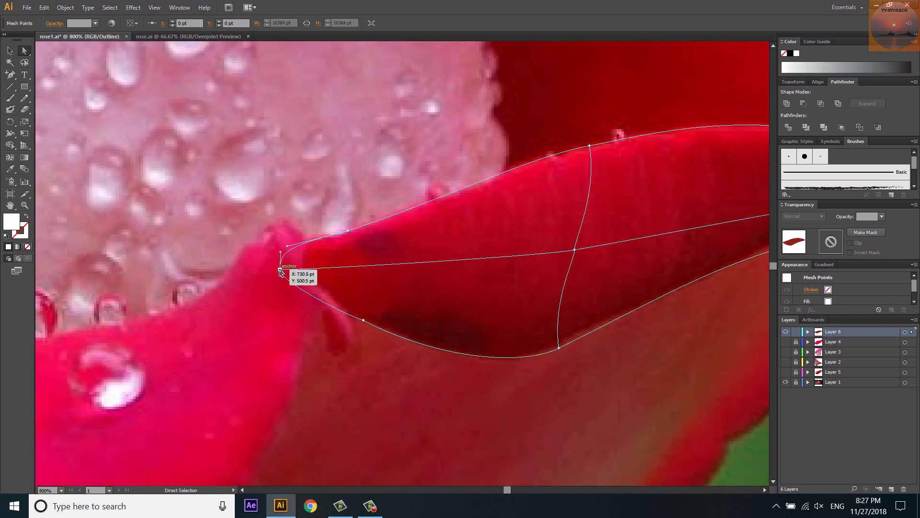
{"action": "left_click", "coordinate": [368, 321]}
{"action": "scroll", "coordinate": [266, 319], "scroll_direction": "down", "scroll_amount": 3}
{"action": "scroll", "coordinate": [363, 302], "scroll_direction": "up", "scroll_amount": 2}
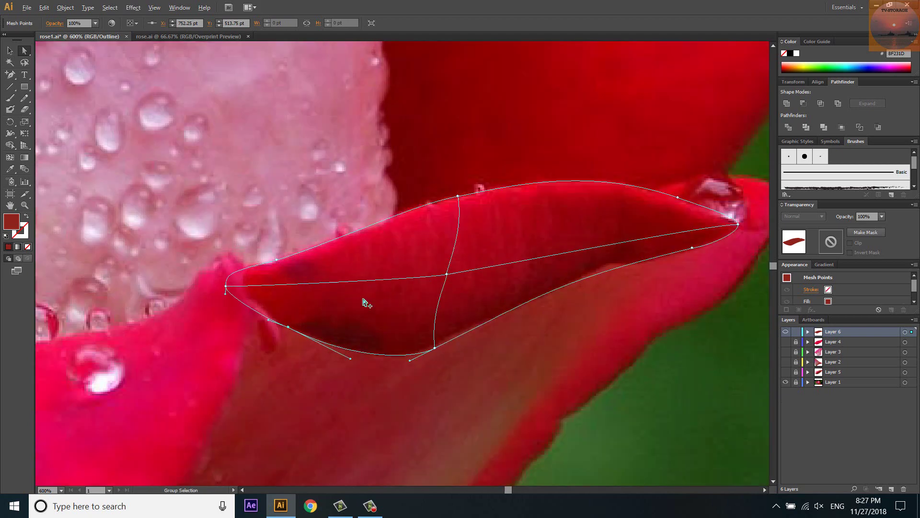
{"action": "left_click", "coordinate": [608, 246]}
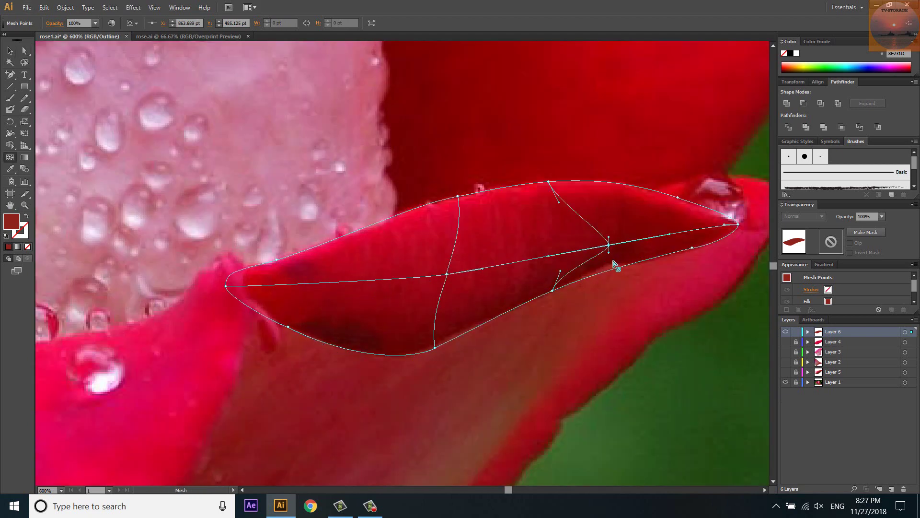
Undo the stray mesh point and nudge the right-end edge points into place.
{"action": "key", "text": "ctrl+z"}
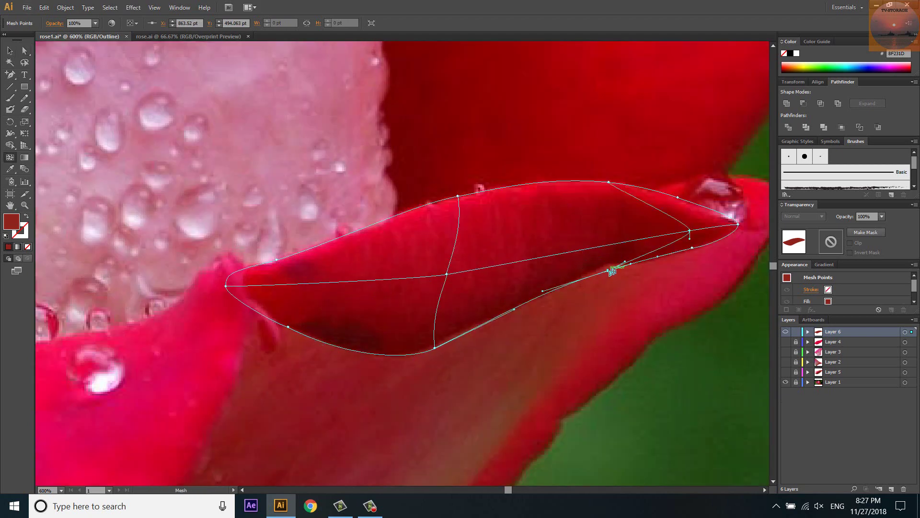
{"action": "left_click_drag", "start_coordinate": [689, 236], "coordinate": [625, 232]}
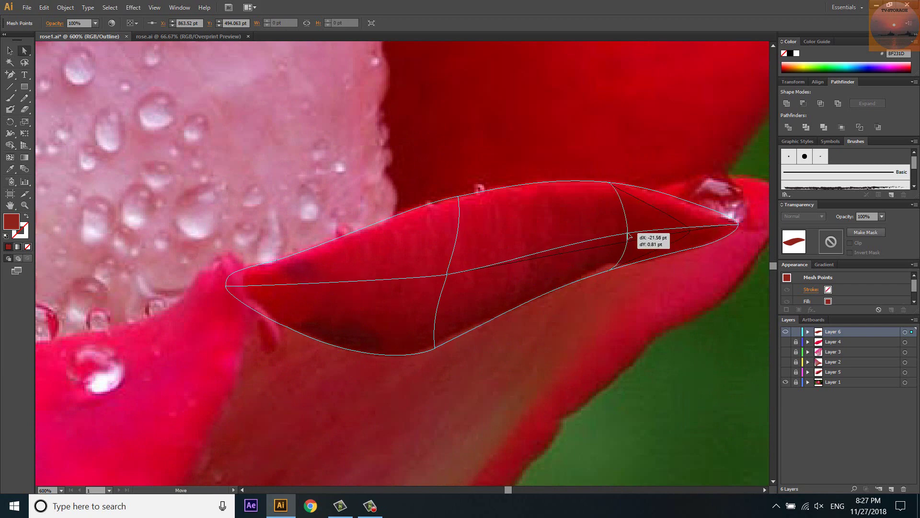
{"action": "left_click_drag", "start_coordinate": [610, 267], "coordinate": [594, 256]}
{"action": "scroll", "coordinate": [611, 267], "scroll_direction": "up", "scroll_amount": 2}
{"action": "scroll", "coordinate": [487, 293], "scroll_direction": "down", "scroll_amount": 1}
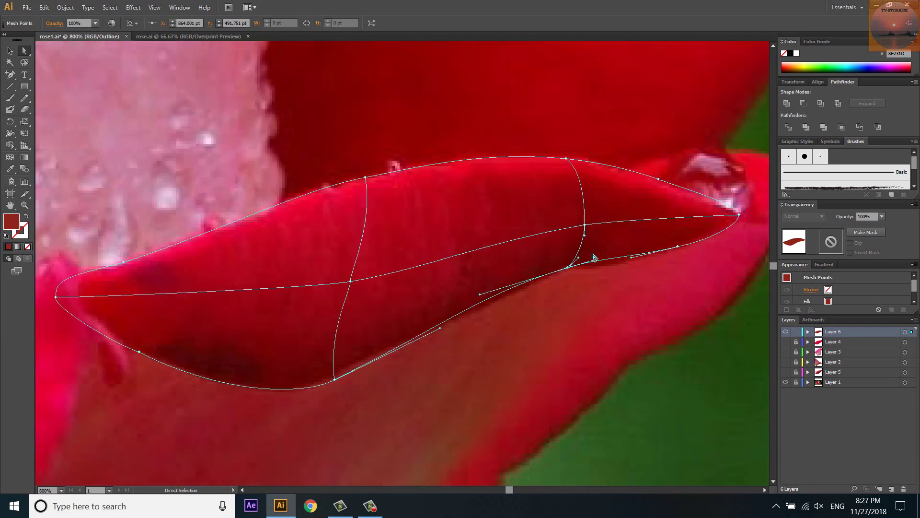
{"action": "left_click_drag", "start_coordinate": [480, 295], "coordinate": [513, 293]}
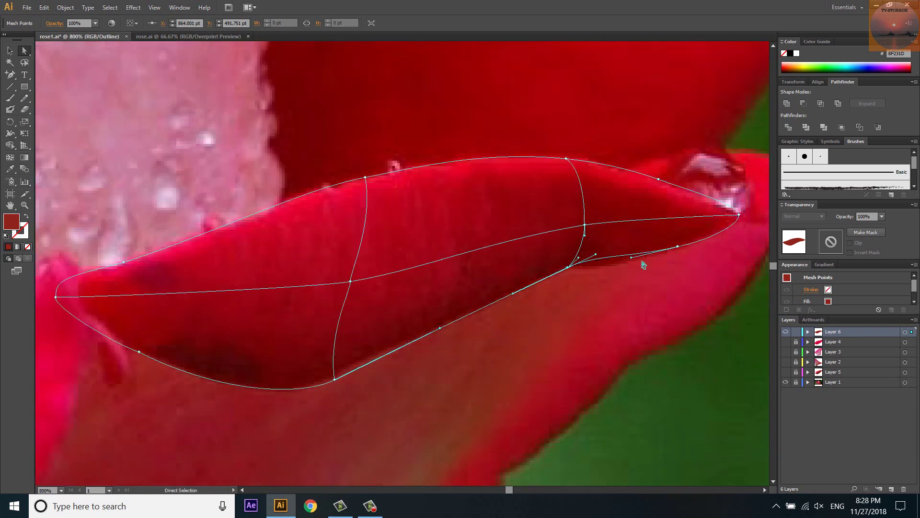
Add a vertical mesh line near the right tip and tilt its handles to the petal contour.
{"action": "left_click_drag", "start_coordinate": [621, 258], "coordinate": [617, 265]}
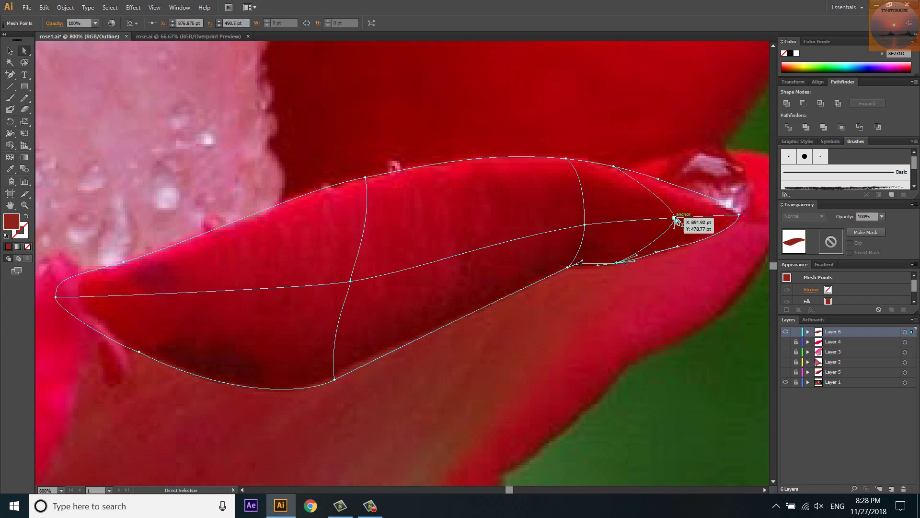
{"action": "left_click_drag", "start_coordinate": [618, 265], "coordinate": [640, 221]}
{"action": "scroll", "coordinate": [637, 250], "scroll_direction": "up", "scroll_amount": 1, "text": "alt"}
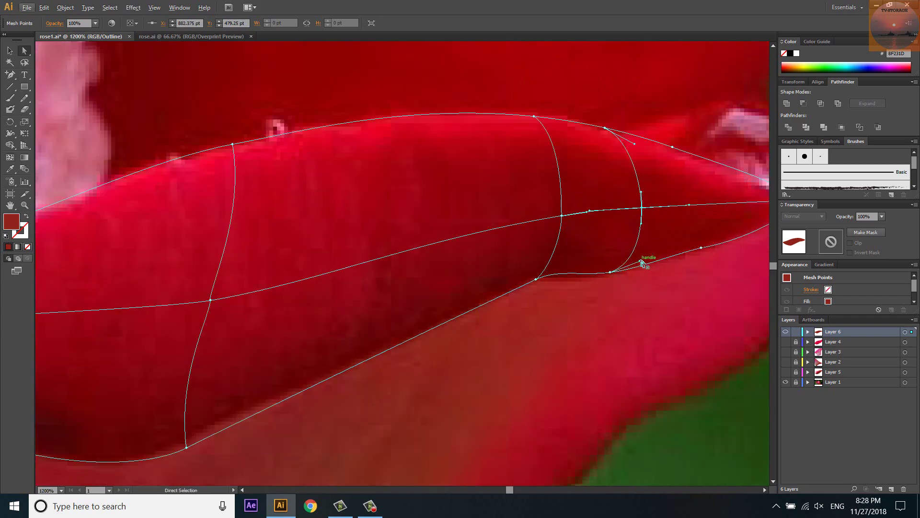
{"action": "left_click_drag", "start_coordinate": [643, 262], "coordinate": [630, 252]}
{"action": "left_click_drag", "start_coordinate": [634, 143], "coordinate": [617, 144]}
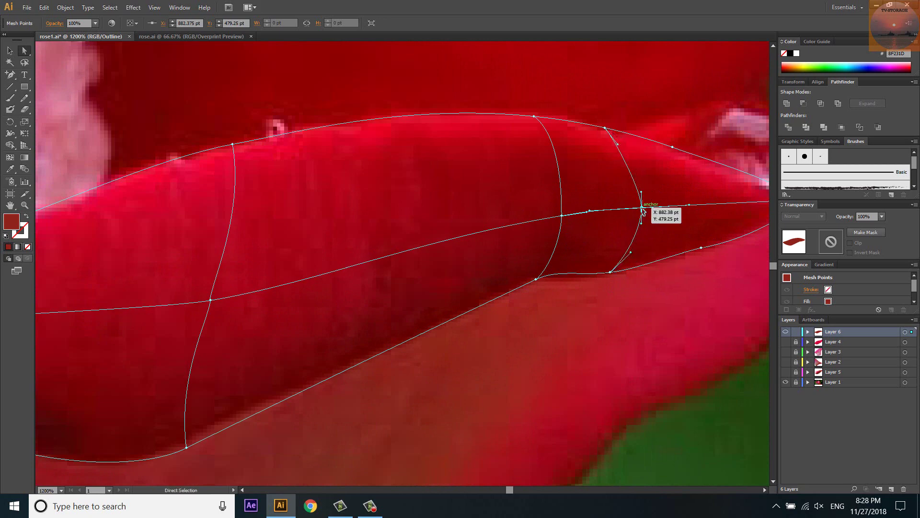
{"action": "left_click_drag", "start_coordinate": [643, 211], "coordinate": [607, 213]}
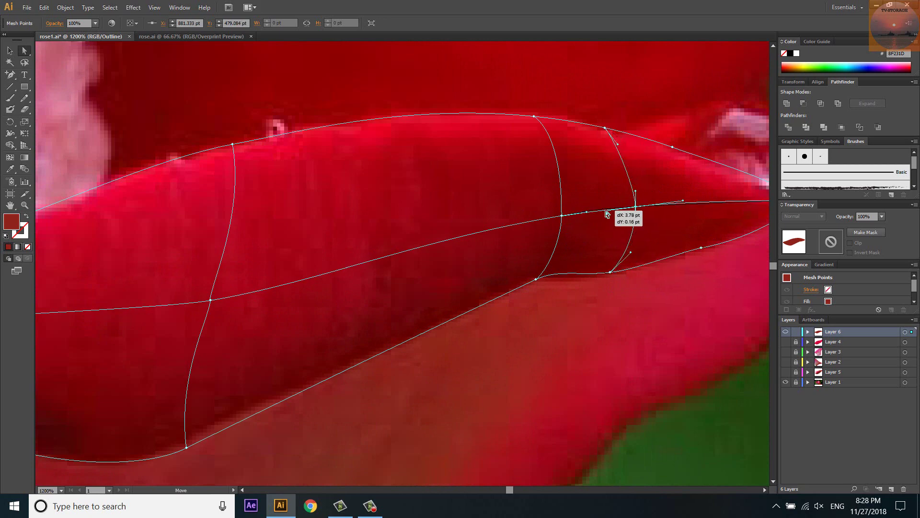
{"action": "scroll", "coordinate": [606, 213], "scroll_direction": "down", "scroll_amount": 1, "text": "alt"}
{"action": "scroll", "coordinate": [350, 301], "scroll_direction": "down", "scroll_amount": 1, "text": "alt"}
{"action": "scroll", "coordinate": [350, 300], "scroll_direction": "up", "scroll_amount": 1, "text": "alt"}
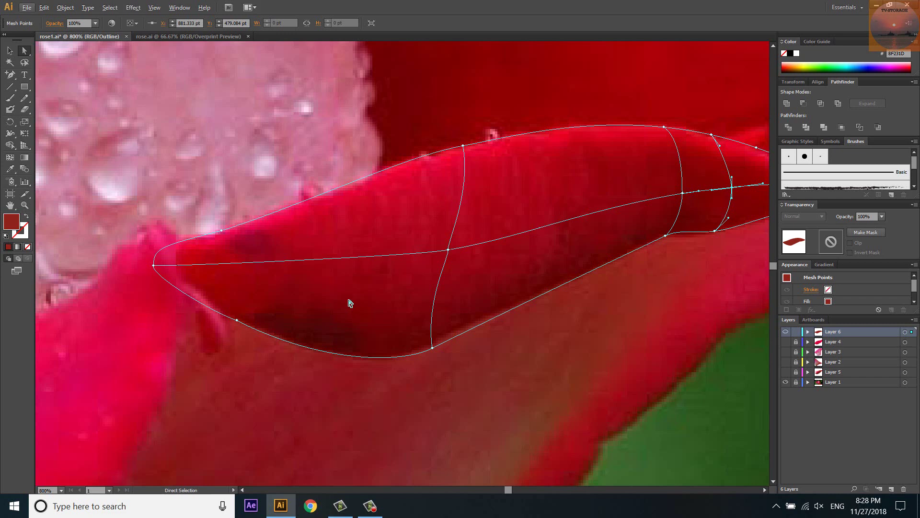
Bend the horizontal mesh line left of centre and add a vertical mesh line there.
{"action": "left_click", "coordinate": [449, 250]}
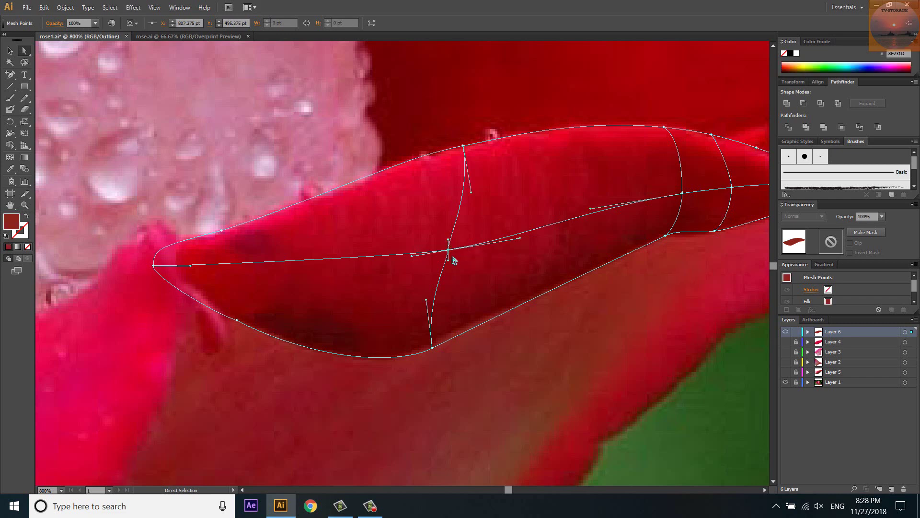
{"action": "left_click_drag", "start_coordinate": [190, 265], "coordinate": [216, 271]}
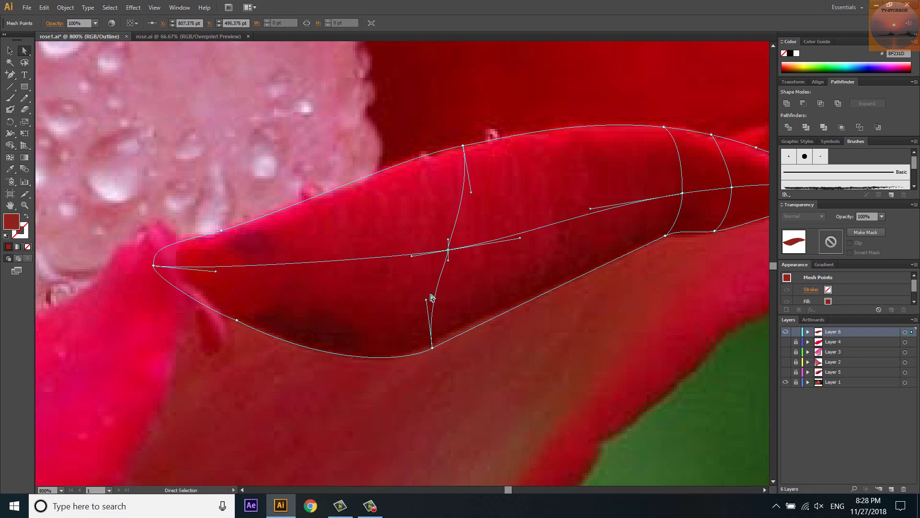
{"action": "left_click", "coordinate": [337, 262]}
Shift the new left-of-centre mesh line and its handles to the right.
{"action": "key", "text": "a"}
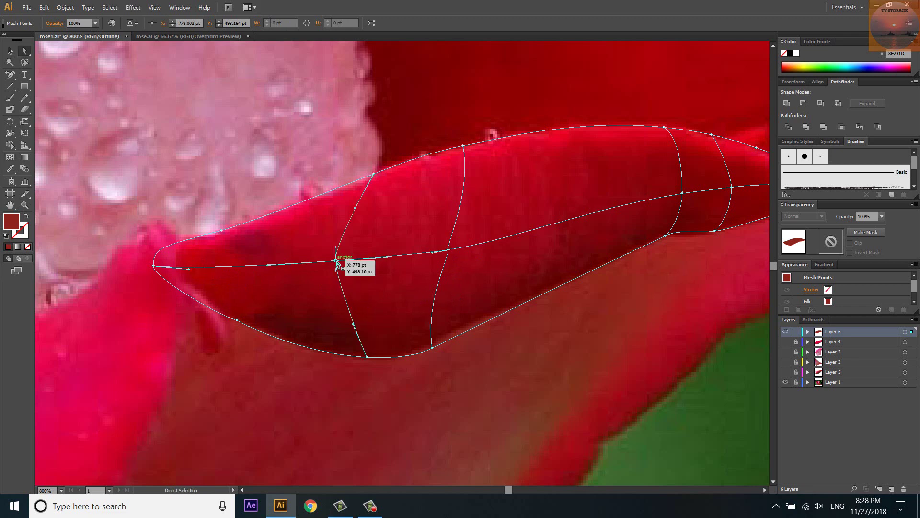
{"action": "left_click_drag", "start_coordinate": [336, 262], "coordinate": [364, 259]}
{"action": "left_click_drag", "start_coordinate": [355, 208], "coordinate": [379, 210]}
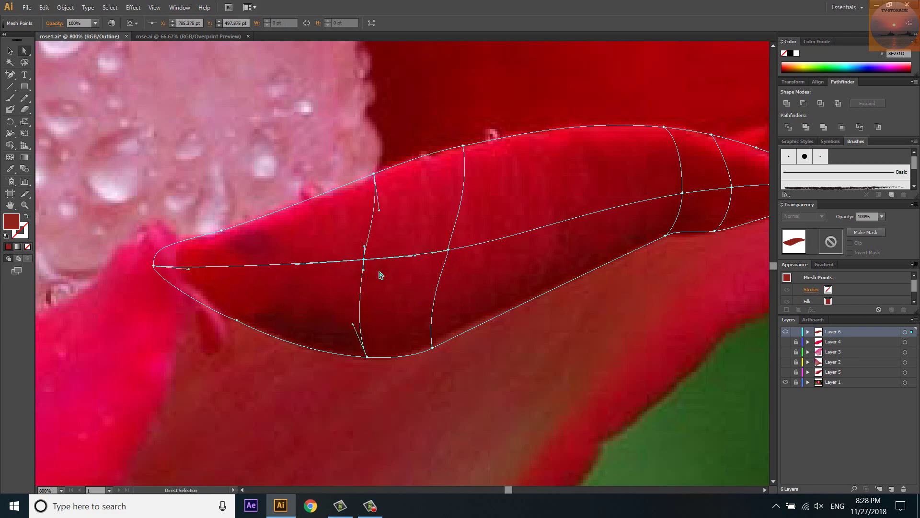
{"action": "left_click_drag", "start_coordinate": [353, 325], "coordinate": [361, 325]}
{"action": "left_click_drag", "start_coordinate": [364, 258], "coordinate": [368, 282]}
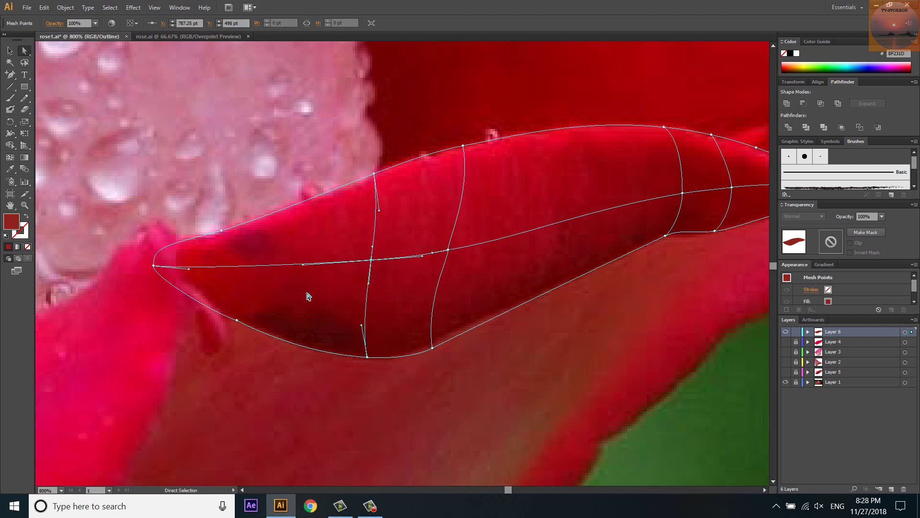
Add a mesh line near the bottom edge and bend the tip curves along the petal fold.
{"action": "left_click", "coordinate": [434, 338]}
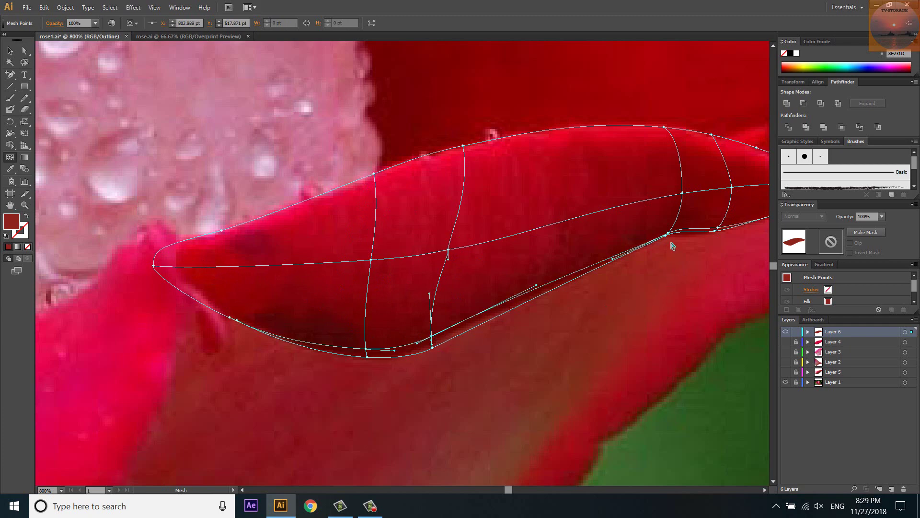
{"action": "key", "text": "a"}
{"action": "scroll", "coordinate": [676, 240], "scroll_direction": "up", "scroll_amount": 3}
{"action": "left_click_drag", "start_coordinate": [639, 212], "coordinate": [662, 189]}
{"action": "scroll", "coordinate": [658, 175], "scroll_direction": "down", "scroll_amount": 2}
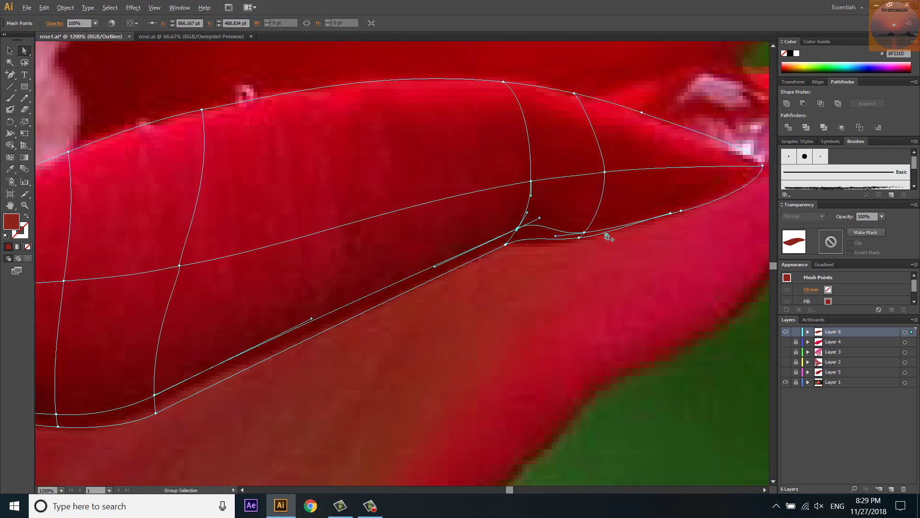
{"action": "scroll", "coordinate": [608, 235], "scroll_direction": "up", "scroll_amount": 2}
{"action": "mouse_move", "coordinate": [559, 243]}
{"action": "left_mouse_down"}
{"action": "mouse_move", "coordinate": [607, 180]}
{"action": "mouse_move", "coordinate": [591, 192]}
{"action": "left_mouse_up"}
{"action": "scroll", "coordinate": [567, 307], "scroll_direction": "down", "scroll_amount": 4}
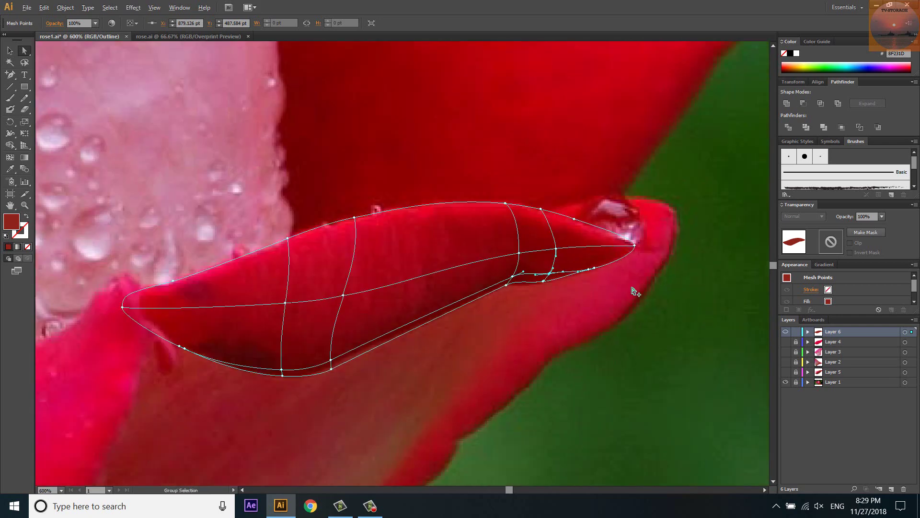
{"action": "left_click", "coordinate": [576, 284]}
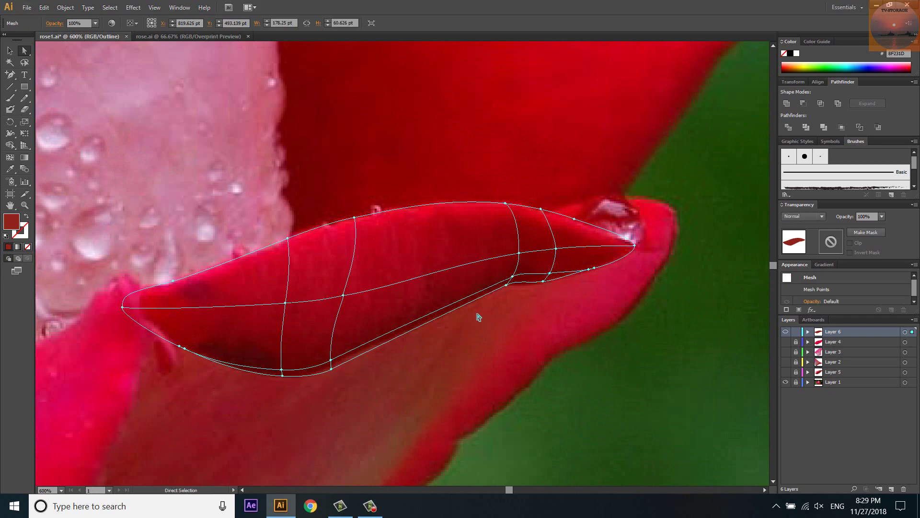
Fill the petal mesh with a sampled photo red and toggle the layer's outline view.
{"action": "key", "text": "i"}
{"action": "left_click", "coordinate": [401, 273]}
{"action": "left_click", "coordinate": [786, 332], "text": "ctrl"}
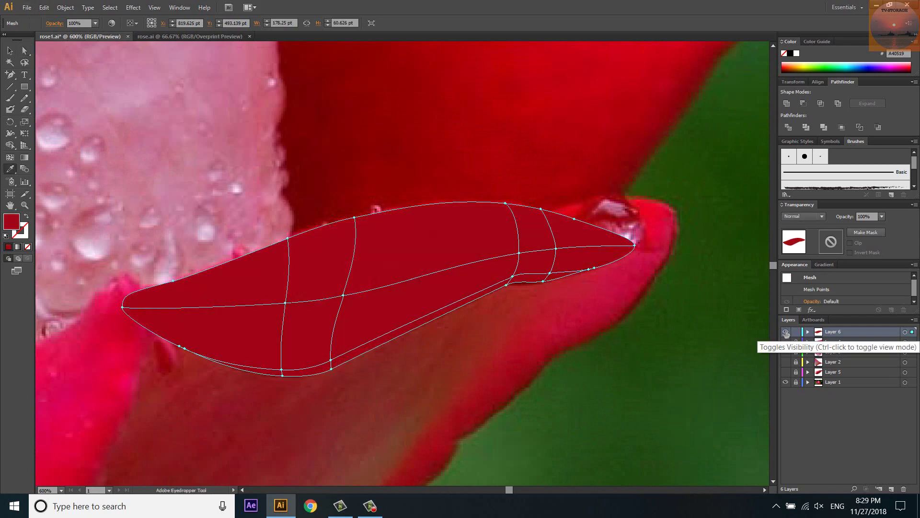
{"action": "left_click", "coordinate": [786, 331], "text": "ctrl"}
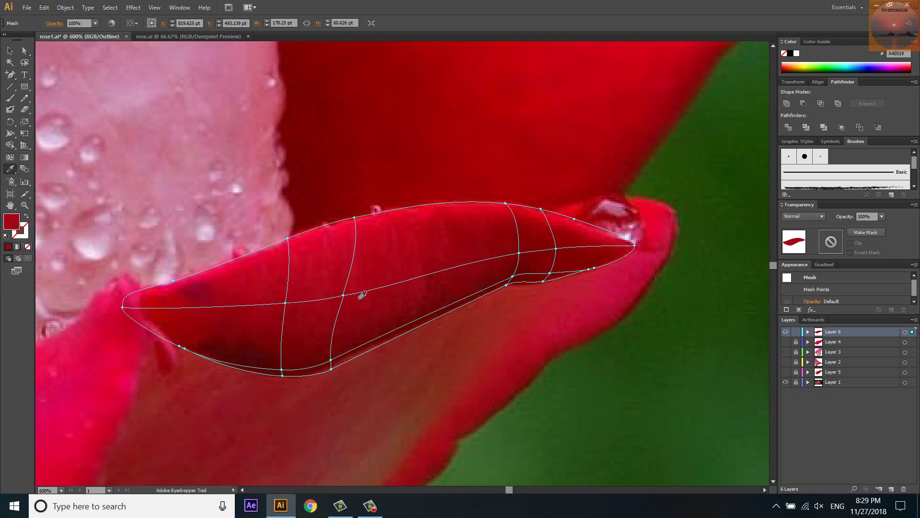
Colour the left-tip and upper-left edge mesh points with reds sampled from the photo.
{"action": "left_click", "coordinate": [122, 307]}
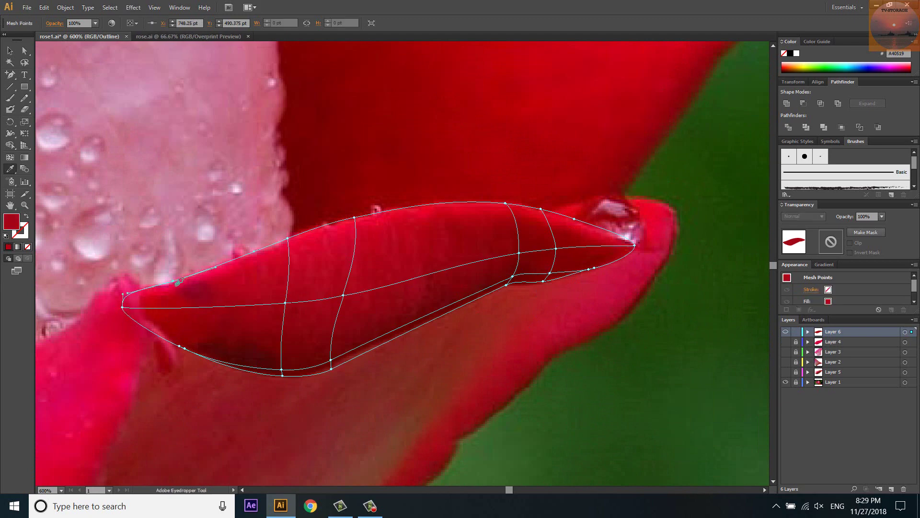
{"action": "left_click", "coordinate": [184, 348]}
{"action": "key", "text": "i"}
{"action": "left_click", "coordinate": [189, 345]}
{"action": "left_click", "coordinate": [184, 350], "text": "ctrl"}
{"action": "left_click", "coordinate": [184, 342]}
Give the petal's bottom-edge mesh points dark reds sampled from the photo.
{"action": "left_click", "coordinate": [282, 376], "text": "ctrl"}
{"action": "left_click", "coordinate": [287, 364]}
{"action": "left_click", "coordinate": [282, 376], "text": "ctrl"}
{"action": "left_click", "coordinate": [288, 374]}
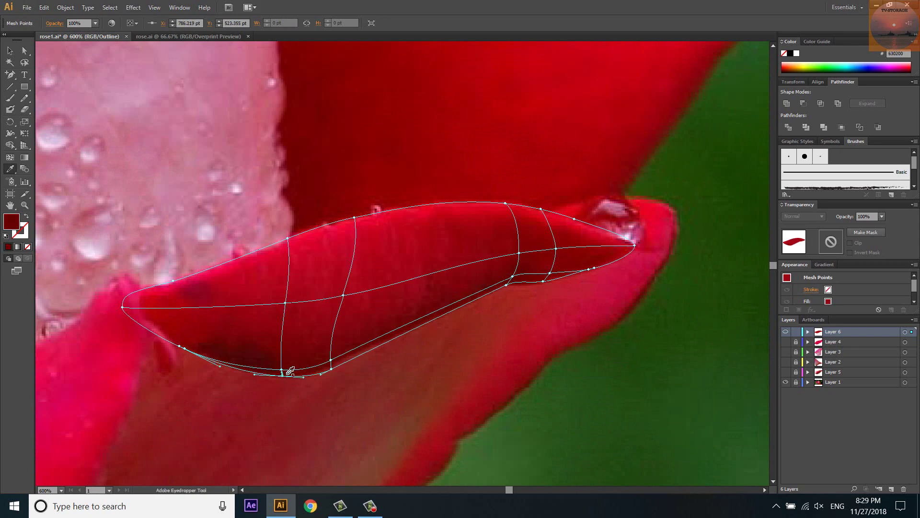
{"action": "left_click", "coordinate": [331, 360], "text": "ctrl"}
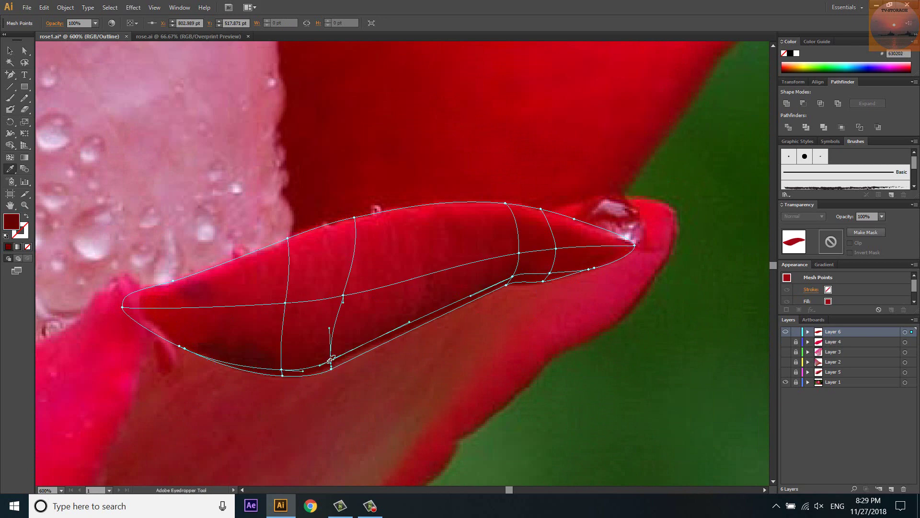
Colour the middle-left, top-edge and central mesh intersections with darker photo reds.
{"action": "left_click", "coordinate": [278, 305], "text": "ctrl"}
{"action": "left_click", "coordinate": [283, 301]}
{"action": "left_click", "coordinate": [355, 217], "text": "ctrl"}
{"action": "left_click", "coordinate": [357, 216]}
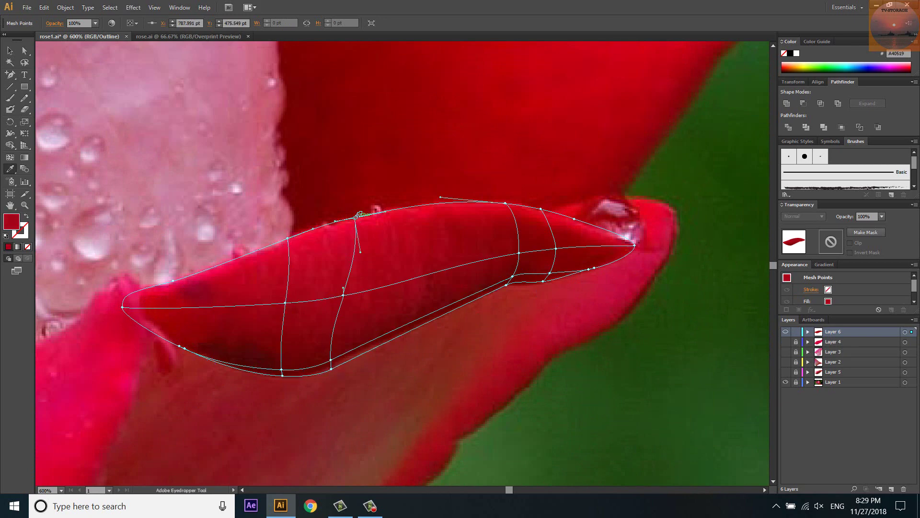
{"action": "left_click", "coordinate": [344, 296], "text": "ctrl"}
{"action": "left_click", "coordinate": [347, 298]}
Give the intersection and top-edge point near the petal tip dark photo reds.
{"action": "left_click", "coordinate": [519, 254], "text": "ctrl"}
{"action": "left_click", "coordinate": [512, 234]}
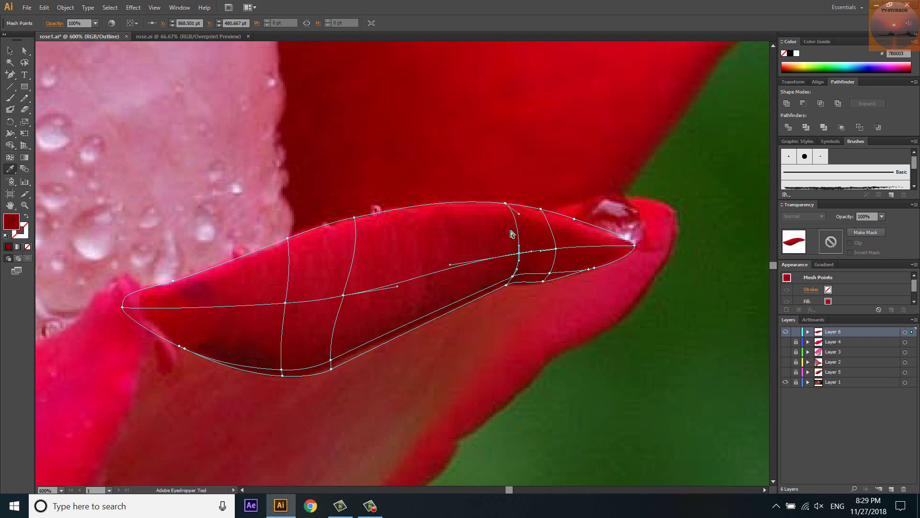
{"action": "left_click", "coordinate": [506, 204], "text": "ctrl"}
{"action": "left_click", "coordinate": [514, 271]}
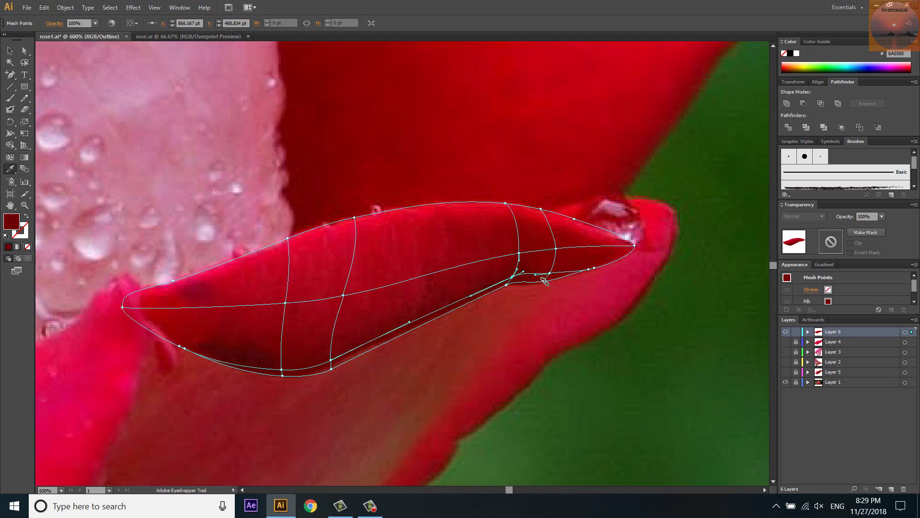
{"action": "scroll", "coordinate": [544, 280], "scroll_direction": "up", "scroll_amount": 3}
Colour the lower-fold point and middle intersection near the tip with sampled dark reds.
{"action": "left_click", "coordinate": [444, 287], "text": "ctrl"}
{"action": "left_click", "coordinate": [448, 279]}
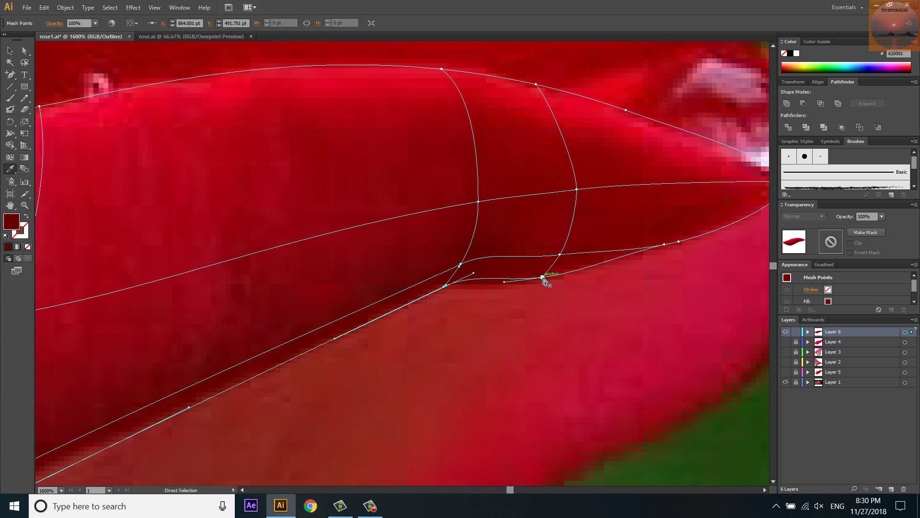
{"action": "left_click", "coordinate": [577, 190], "text": "ctrl"}
{"action": "left_click", "coordinate": [532, 118]}
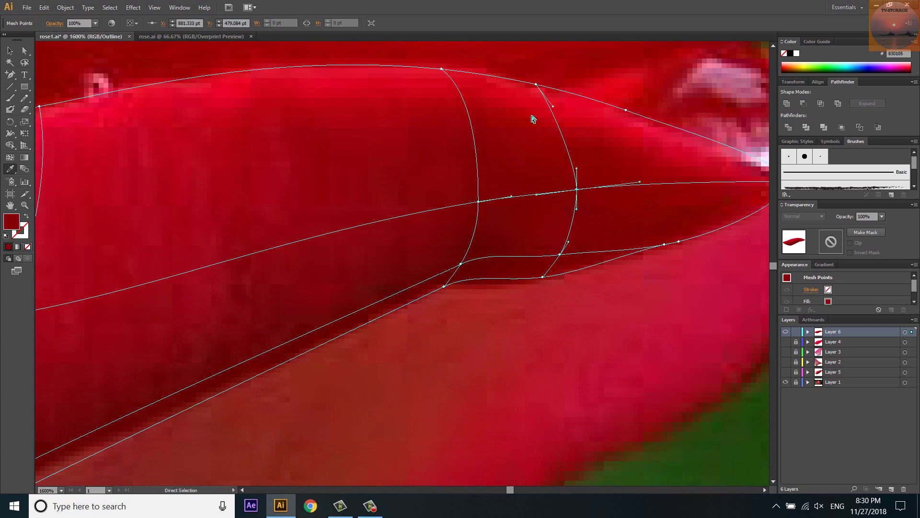
Colour the petal's pointed tip anchor a brighter sampled red, then preview the mesh.
{"action": "left_click_drag", "start_coordinate": [713, 186], "coordinate": [519, 192]}
{"action": "left_click", "coordinate": [522, 187], "text": "ctrl"}
{"action": "left_click", "coordinate": [512, 196]}
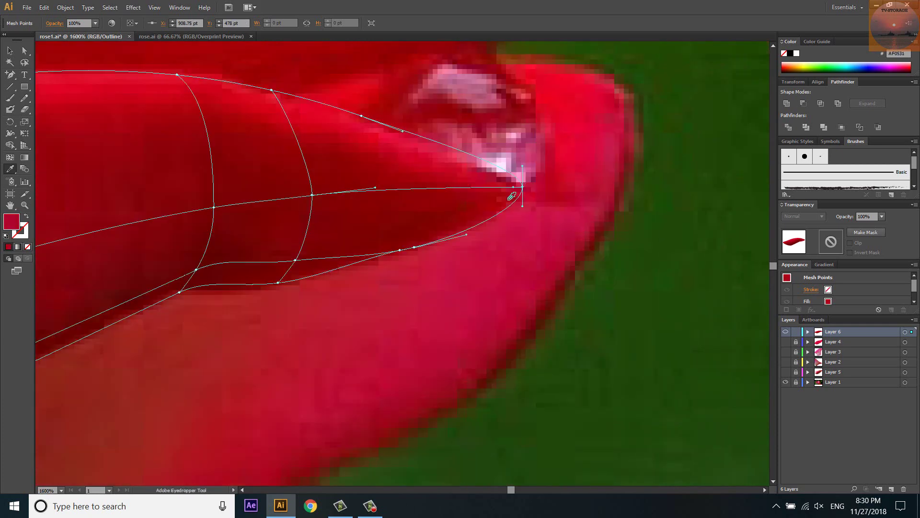
{"action": "left_click", "coordinate": [415, 248], "text": "ctrl"}
{"action": "scroll", "coordinate": [594, 249], "scroll_direction": "down", "scroll_amount": 4}
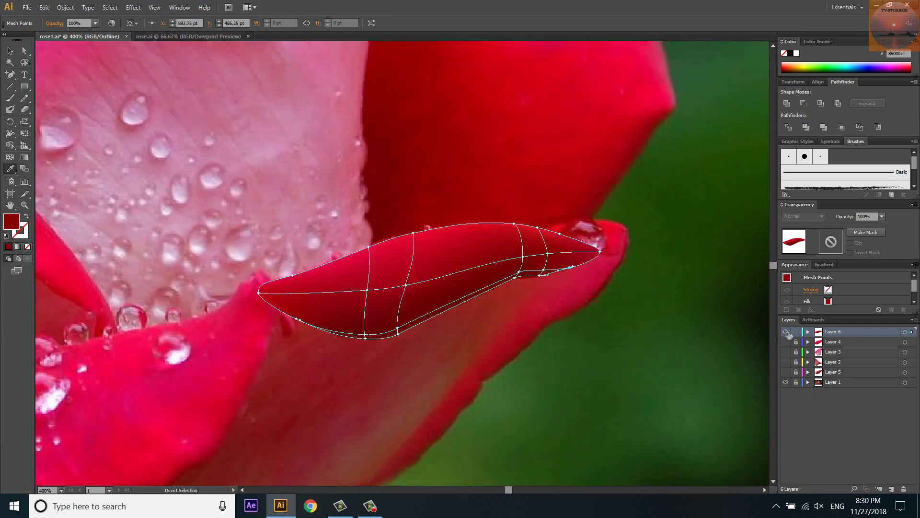
{"action": "key", "text": "ctrl+y"}
Add a vertical mesh line near the lower edge, nudge its point, and colour it.
{"action": "scroll", "coordinate": [313, 407], "scroll_direction": "up", "scroll_amount": 2}
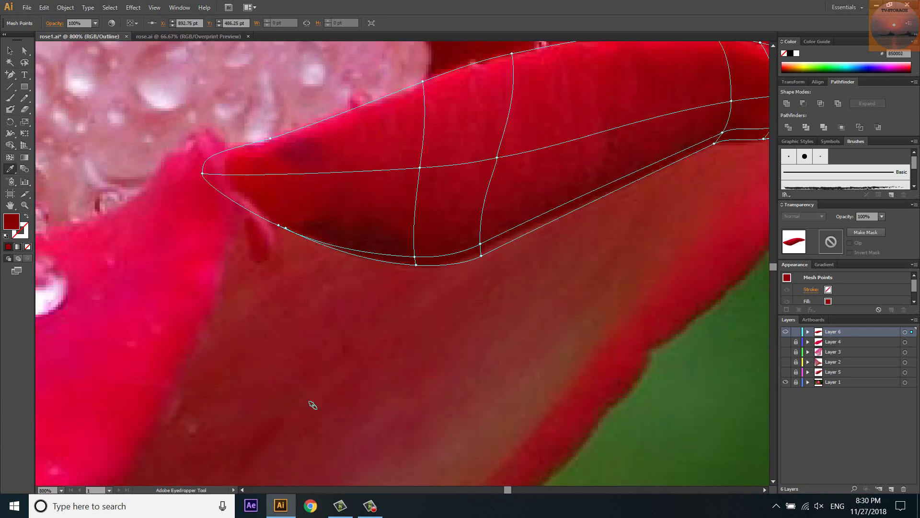
{"action": "key", "text": "u"}
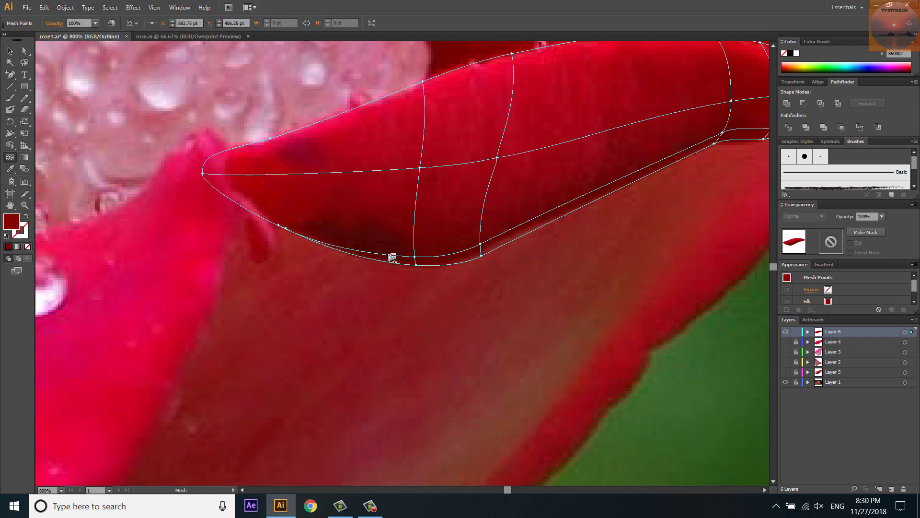
{"action": "left_click", "coordinate": [389, 258]}
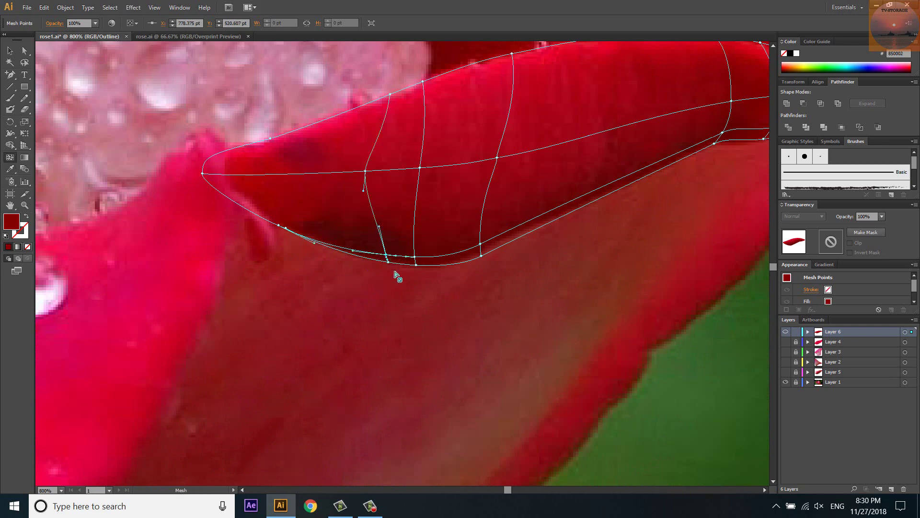
{"action": "key", "text": "a"}
{"action": "left_click_drag", "start_coordinate": [366, 171], "coordinate": [380, 169]}
{"action": "scroll", "coordinate": [384, 174], "scroll_direction": "up", "scroll_amount": 1}
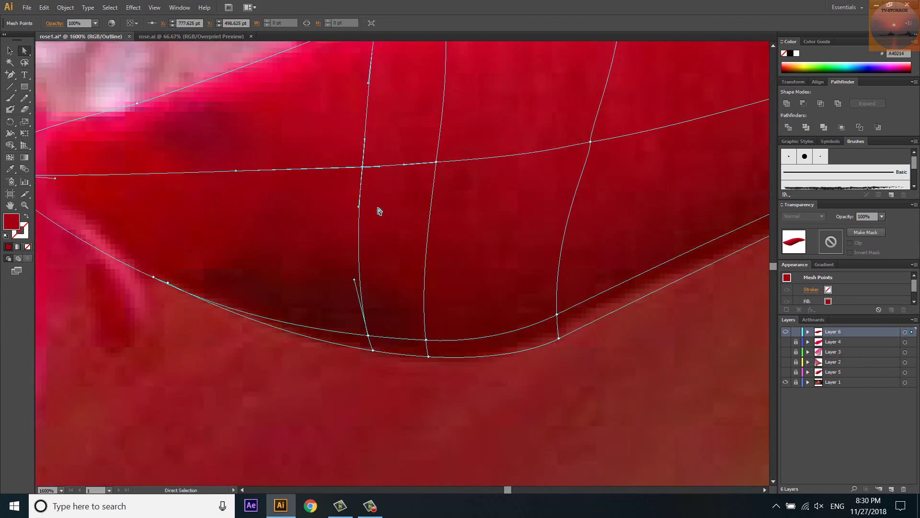
{"action": "key", "text": "i"}
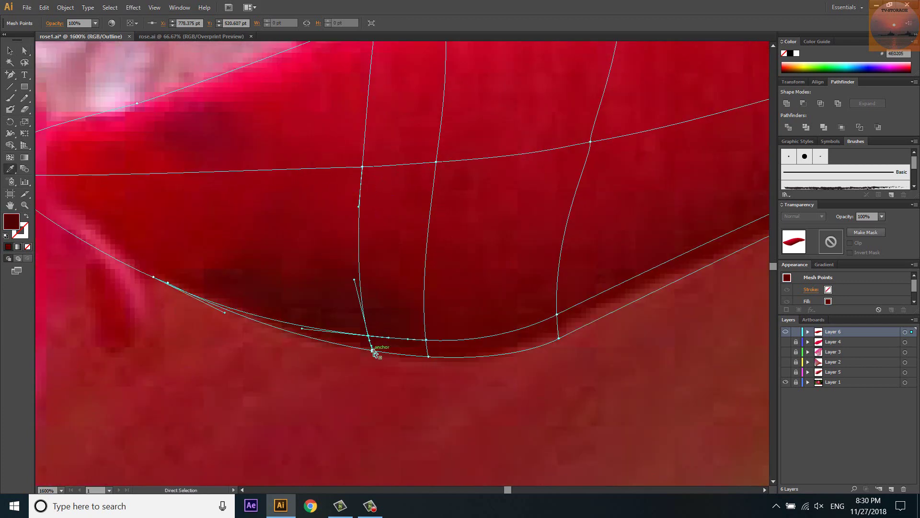
{"action": "left_click", "coordinate": [373, 350], "text": "ctrl"}
{"action": "left_click", "coordinate": [786, 331], "text": "ctrl"}
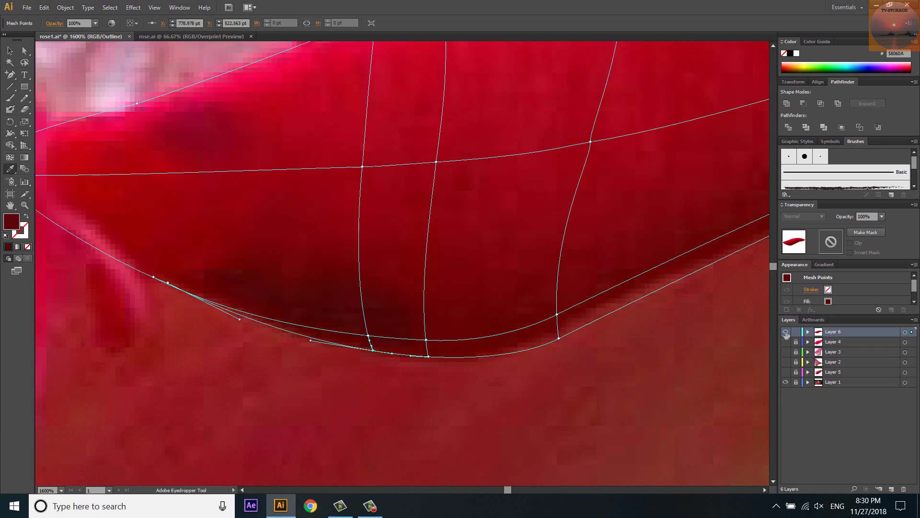
Pull a mesh point onto the petal edge and adjust handles to smooth curves near the tip.
{"action": "key", "text": "u"}
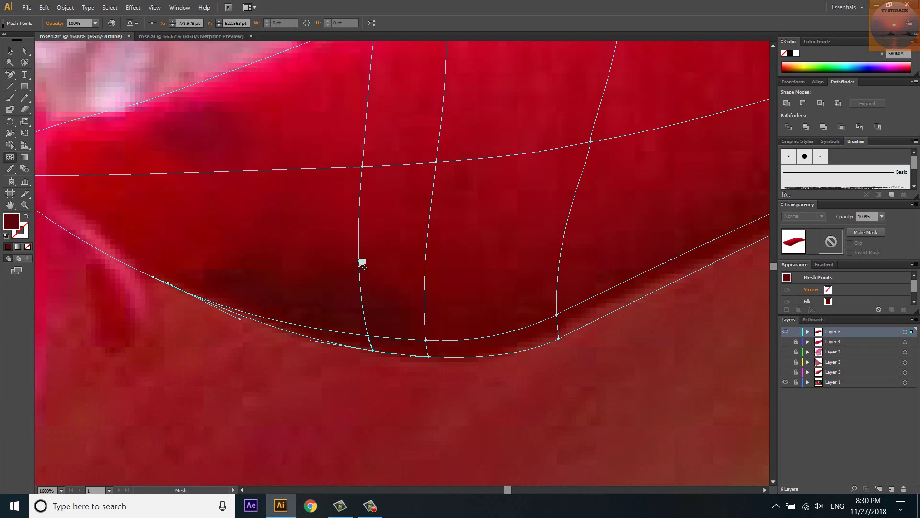
{"action": "scroll", "coordinate": [197, 304], "scroll_direction": "down", "scroll_amount": 2}
{"action": "scroll", "coordinate": [411, 288], "scroll_direction": "down", "scroll_amount": 2}
{"action": "scroll", "coordinate": [481, 275], "scroll_direction": "up", "scroll_amount": 2}
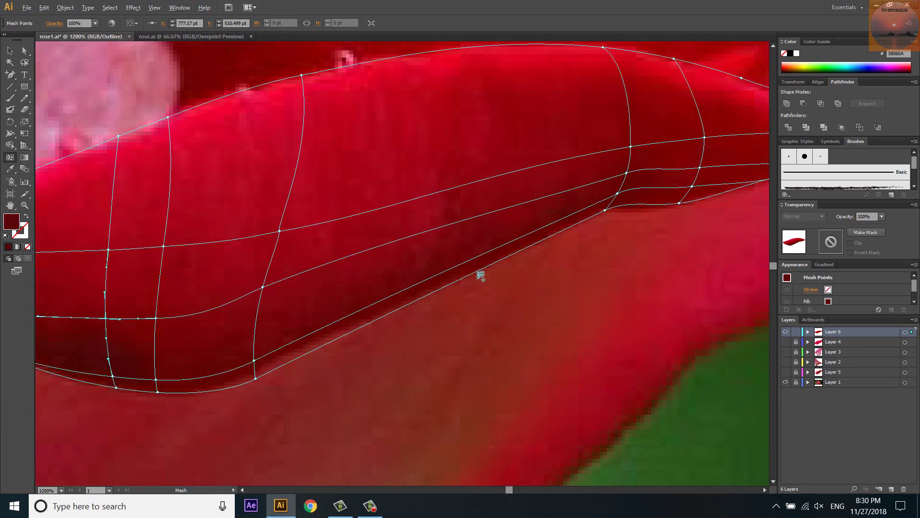
{"action": "left_click_drag", "start_coordinate": [270, 293], "coordinate": [267, 308]}
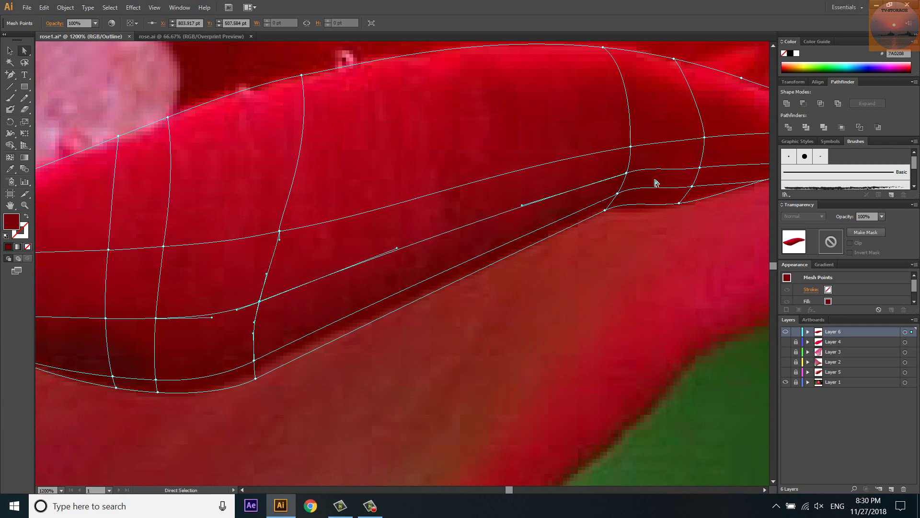
{"action": "left_click", "coordinate": [627, 172]}
{"action": "mouse_move", "coordinate": [525, 207]}
{"action": "left_mouse_down"}
{"action": "mouse_move", "coordinate": [472, 209]}
{"action": "mouse_move", "coordinate": [474, 187]}
{"action": "mouse_move", "coordinate": [467, 250]}
{"action": "left_mouse_up"}
{"action": "scroll", "coordinate": [483, 222], "scroll_direction": "down", "scroll_amount": 3}
{"action": "scroll", "coordinate": [485, 213], "scroll_direction": "up", "scroll_amount": 4}
{"action": "scroll", "coordinate": [477, 202], "scroll_direction": "up", "scroll_amount": 3}
{"action": "left_click_drag", "start_coordinate": [347, 267], "coordinate": [341, 259]}
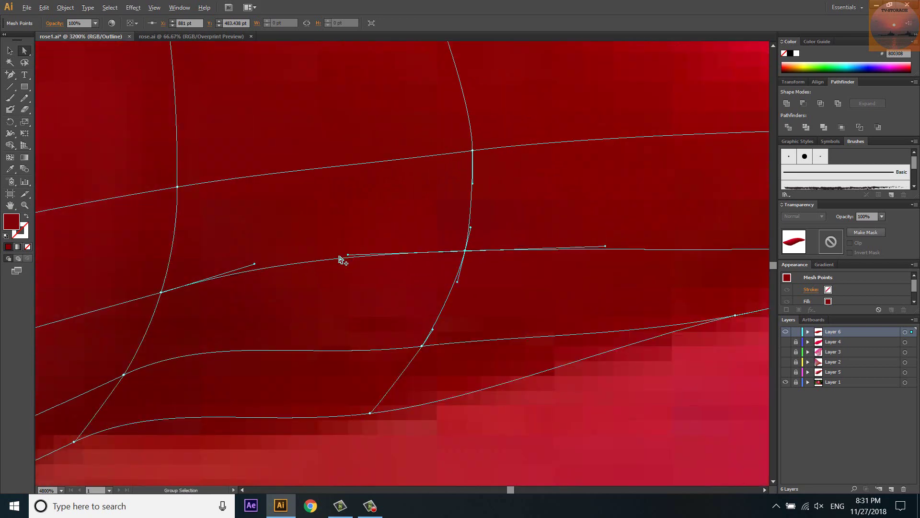
{"action": "scroll", "coordinate": [341, 259], "scroll_direction": "down", "scroll_amount": 1}
Colour mesh points in the petal's lower area with dark reds from the photo.
{"action": "key", "text": "i"}
{"action": "left_click", "coordinate": [664, 232]}
{"action": "left_click", "coordinate": [407, 237]}
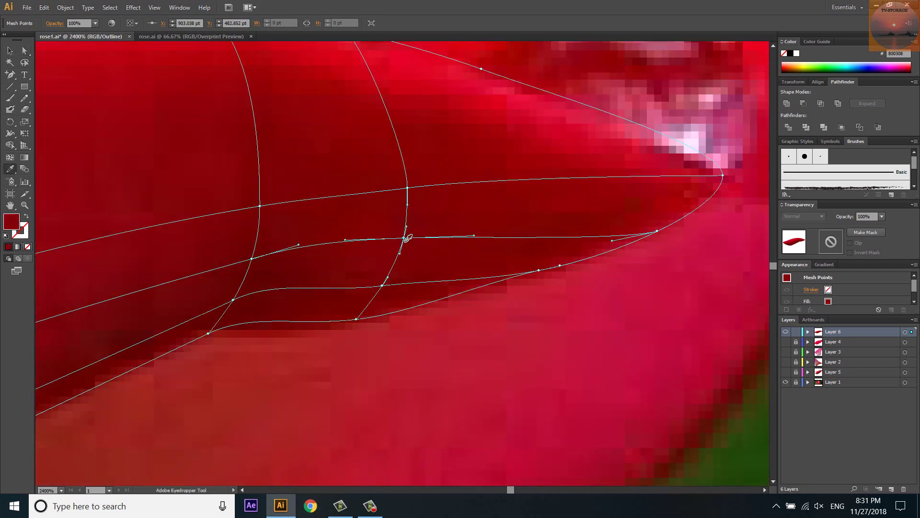
{"action": "left_click_drag", "start_coordinate": [470, 243], "coordinate": [629, 214]}
{"action": "scroll", "coordinate": [532, 249], "scroll_direction": "up", "scroll_amount": 3}
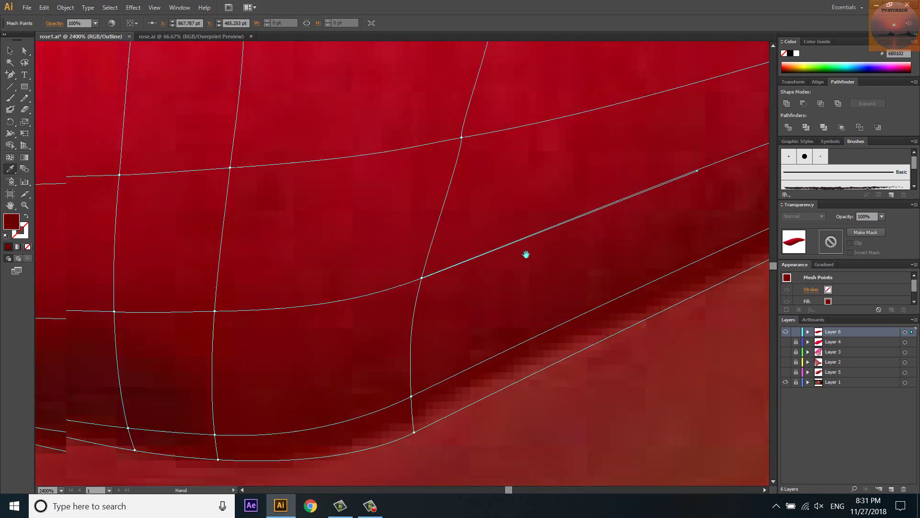
{"action": "left_click", "coordinate": [460, 262], "text": "ctrl"}
{"action": "left_click", "coordinate": [499, 257]}
Colour the mesh points at the petal's left end and left edge from the photo.
{"action": "left_click_drag", "start_coordinate": [254, 298], "coordinate": [636, 248]}
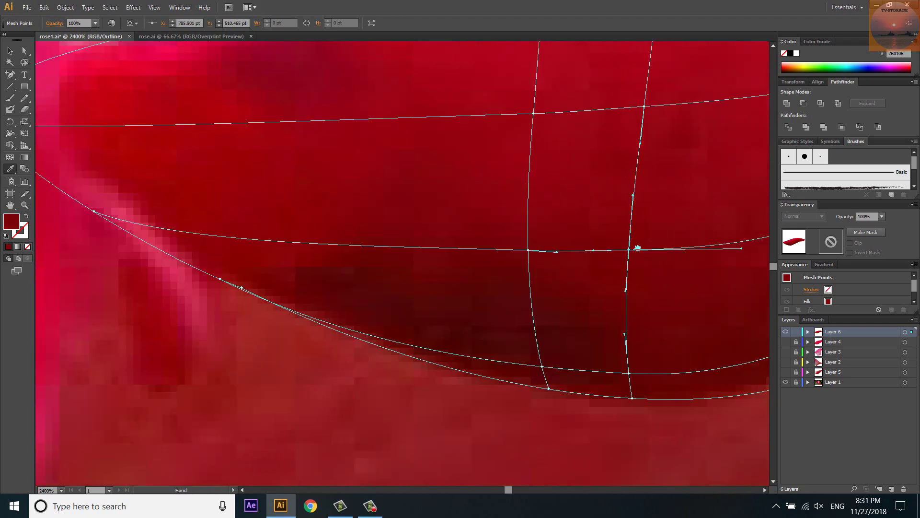
{"action": "left_click", "coordinate": [543, 249], "text": "ctrl"}
{"action": "left_click", "coordinate": [297, 262]}
{"action": "left_click", "coordinate": [109, 210], "text": "ctrl"}
{"action": "left_click", "coordinate": [190, 204]}
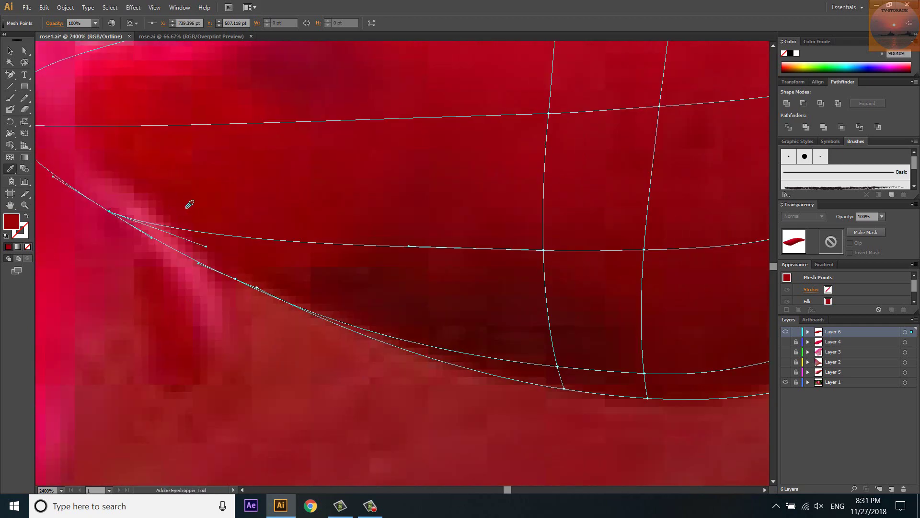
Add a new mesh row across the petal and colour its lower point a sampled dark red.
{"action": "key", "text": "u"}
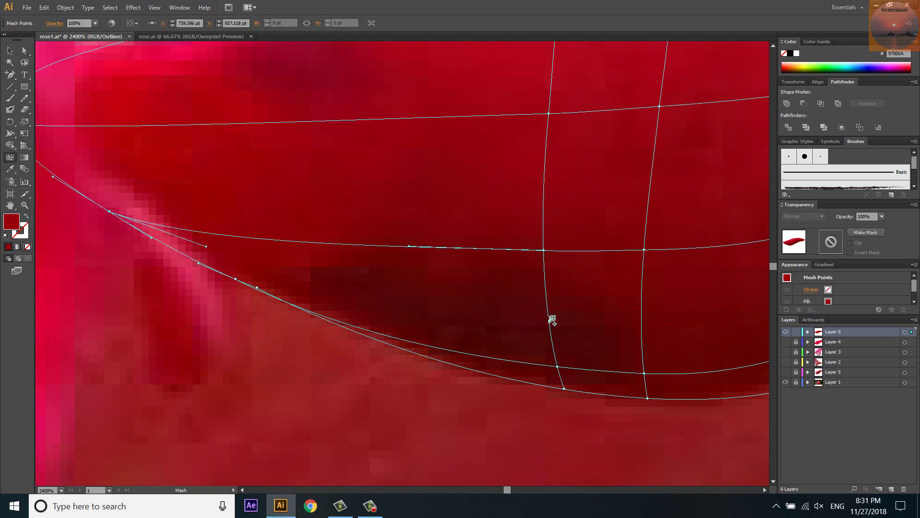
{"action": "left_click", "coordinate": [550, 319]}
{"action": "scroll", "coordinate": [369, 312], "scroll_direction": "down", "scroll_amount": 3}
{"action": "scroll", "coordinate": [440, 314], "scroll_direction": "up", "scroll_amount": 2}
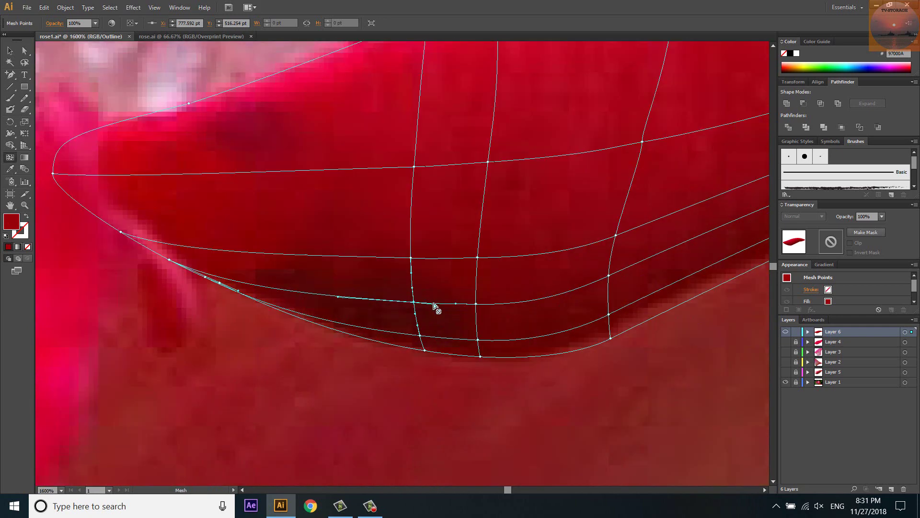
{"action": "key", "text": "i"}
{"action": "left_click", "coordinate": [476, 303], "text": "ctrl"}
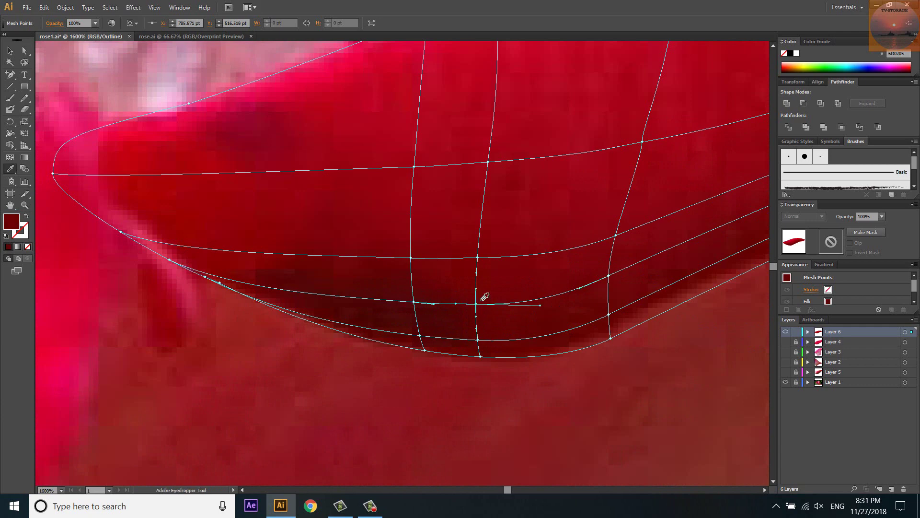
Select another lower-edge point, then view the petal's rendered gradient fill with nothing selected.
{"action": "left_click", "coordinate": [609, 276], "text": "ctrl"}
{"action": "scroll", "coordinate": [345, 328], "scroll_direction": "down", "scroll_amount": 1}
{"action": "scroll", "coordinate": [345, 329], "scroll_direction": "down", "scroll_amount": 1}
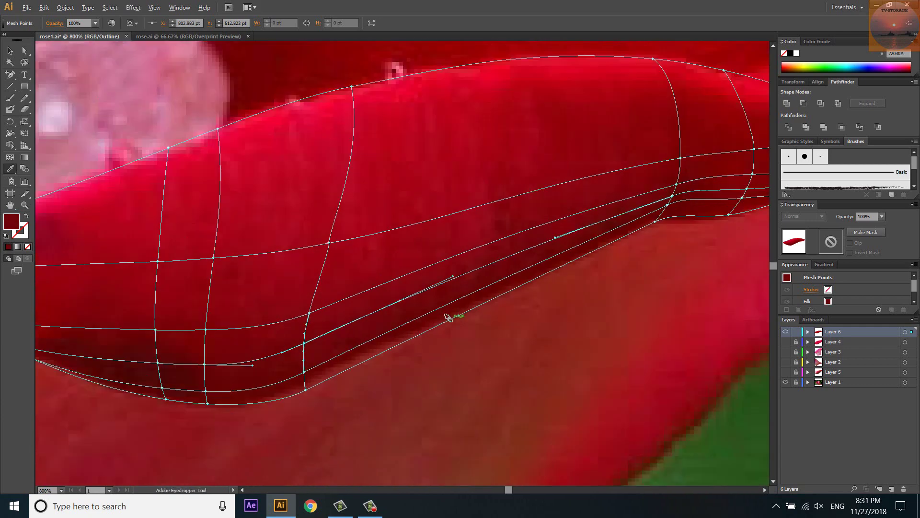
{"action": "key", "text": "ctrl+y"}
{"action": "key", "text": "ctrl+shift+a"}
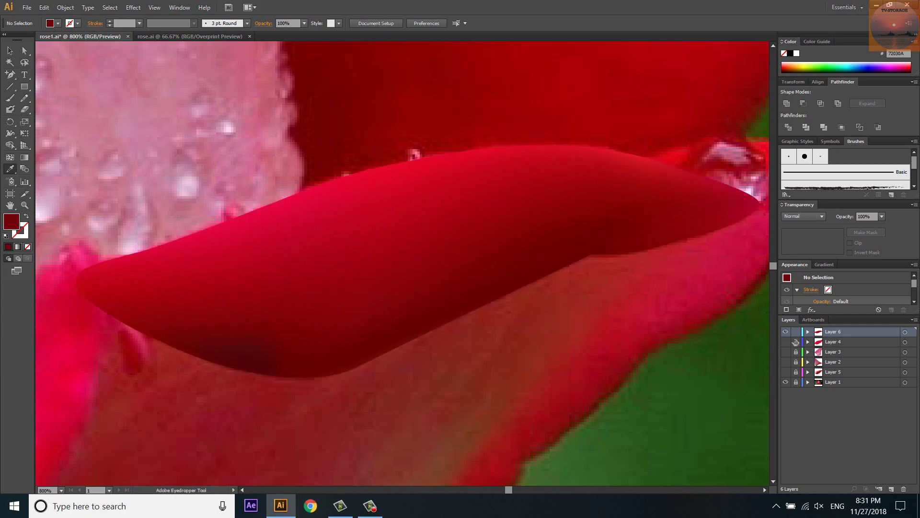
Zoom around the petal and show the mesh lines over the photo again.
{"action": "scroll", "coordinate": [639, 332], "scroll_direction": "down", "scroll_amount": 1}
{"action": "scroll", "coordinate": [639, 332], "scroll_direction": "down", "scroll_amount": 3}
{"action": "scroll", "coordinate": [623, 287], "scroll_direction": "down", "scroll_amount": 2}
{"action": "scroll", "coordinate": [599, 230], "scroll_direction": "down", "scroll_amount": 3}
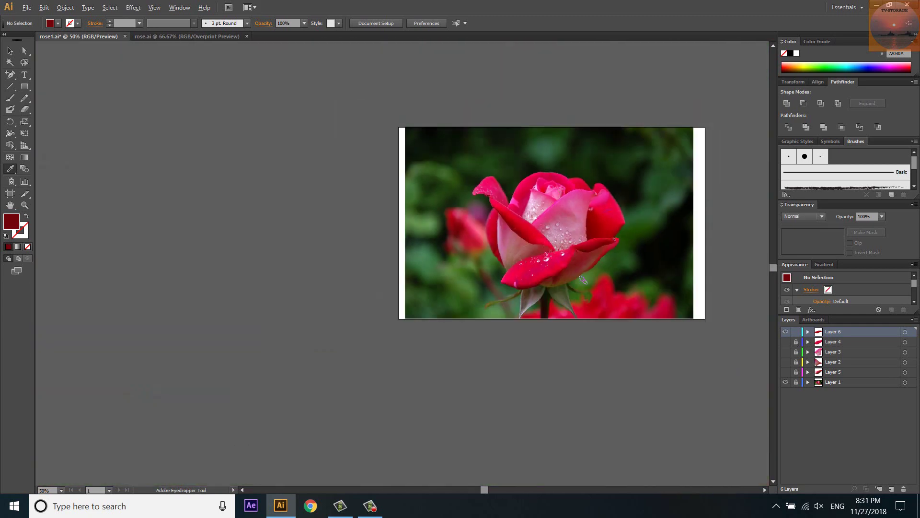
{"action": "scroll", "coordinate": [579, 189], "scroll_direction": "up", "scroll_amount": 2}
{"action": "scroll", "coordinate": [579, 189], "scroll_direction": "up", "scroll_amount": 4}
{"action": "scroll", "coordinate": [616, 289], "scroll_direction": "up", "scroll_amount": 3}
{"action": "key", "text": "ctrl+y"}
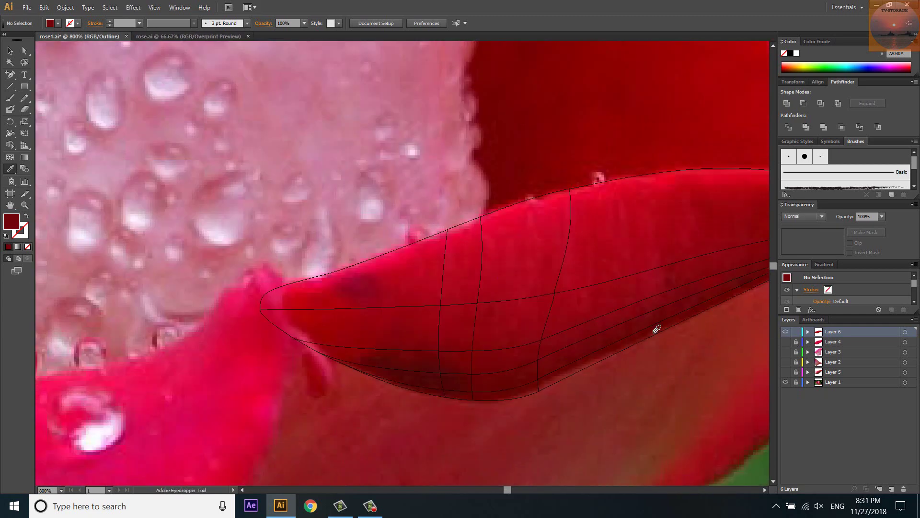
Add a mesh line near the lower edge, colouring its points dark red and bright pink.
{"action": "key", "text": "u"}
{"action": "left_click", "coordinate": [411, 374]}
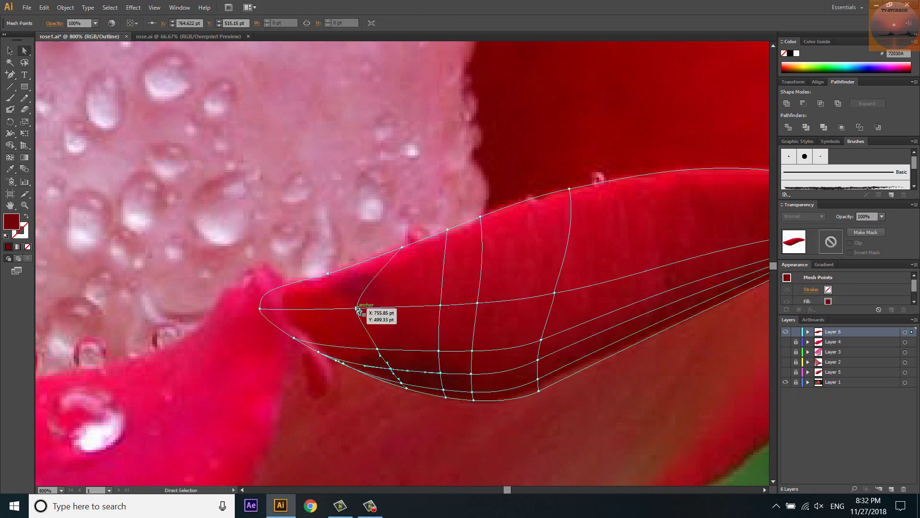
{"action": "left_click_drag", "start_coordinate": [357, 308], "coordinate": [372, 309]}
{"action": "scroll", "coordinate": [401, 379], "scroll_direction": "up", "scroll_amount": 1}
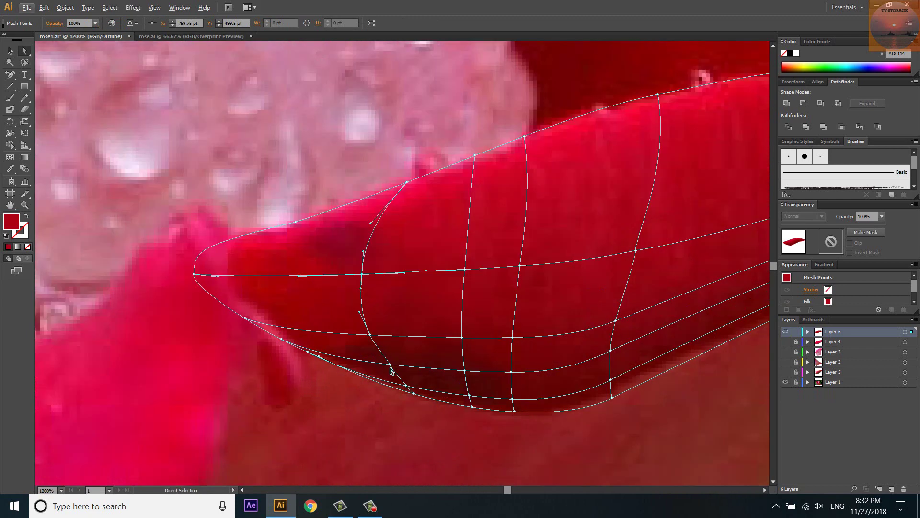
{"action": "key", "text": "i"}
{"action": "left_click", "coordinate": [394, 358]}
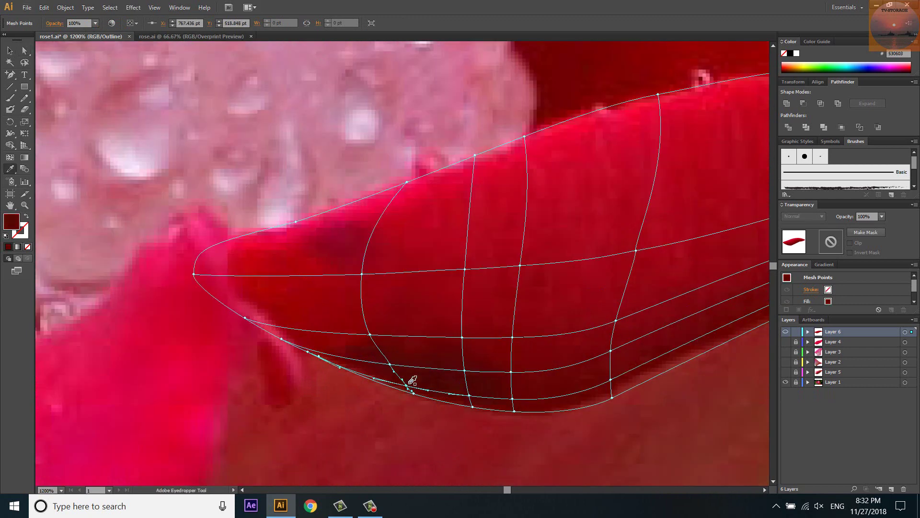
{"action": "left_click", "coordinate": [408, 185]}
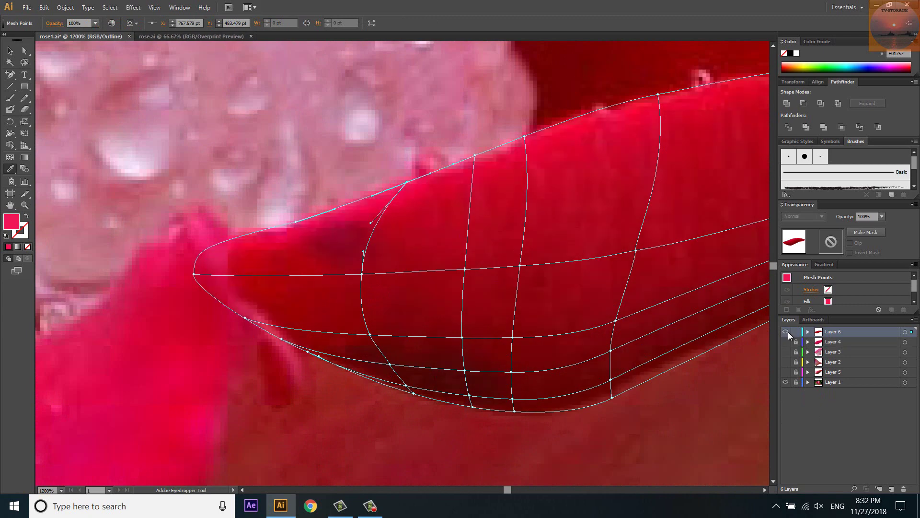
Add another mesh line, giving its lower point dark red and upper-edge point pink.
{"action": "left_click", "coordinate": [358, 360]}
{"action": "key", "text": "i"}
{"action": "left_click", "coordinate": [360, 354]}
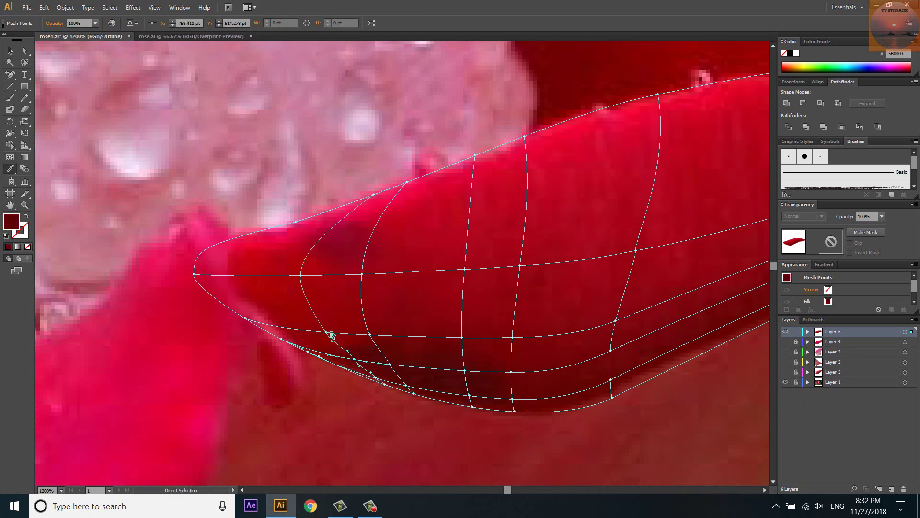
{"action": "left_click", "coordinate": [375, 196], "text": "ctrl"}
{"action": "left_click", "coordinate": [377, 194]}
Add a horizontal mesh line near the petal tip and colour its points with photo reds.
{"action": "key", "text": "u"}
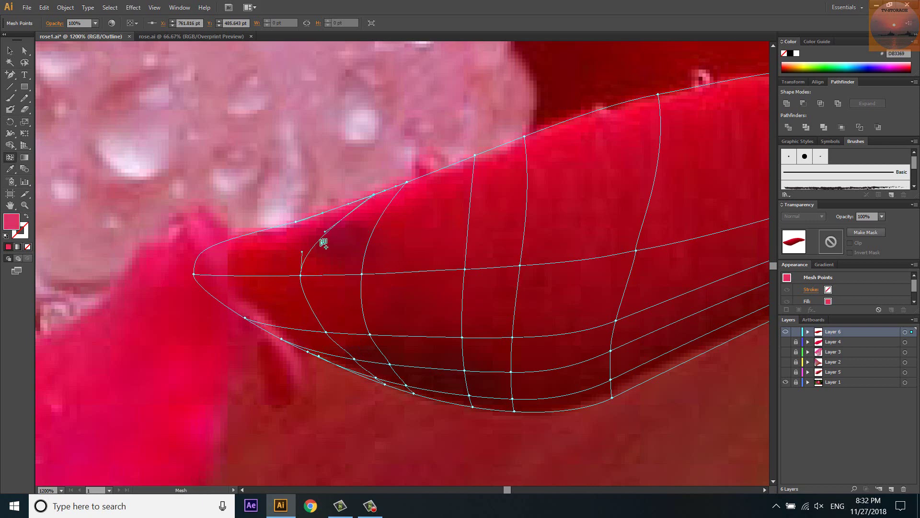
{"action": "left_click", "coordinate": [321, 240]}
{"action": "scroll", "coordinate": [304, 264], "scroll_direction": "down", "scroll_amount": 1}
{"action": "scroll", "coordinate": [298, 280], "scroll_direction": "up", "scroll_amount": 1}
{"action": "scroll", "coordinate": [298, 281], "scroll_direction": "up", "scroll_amount": 2}
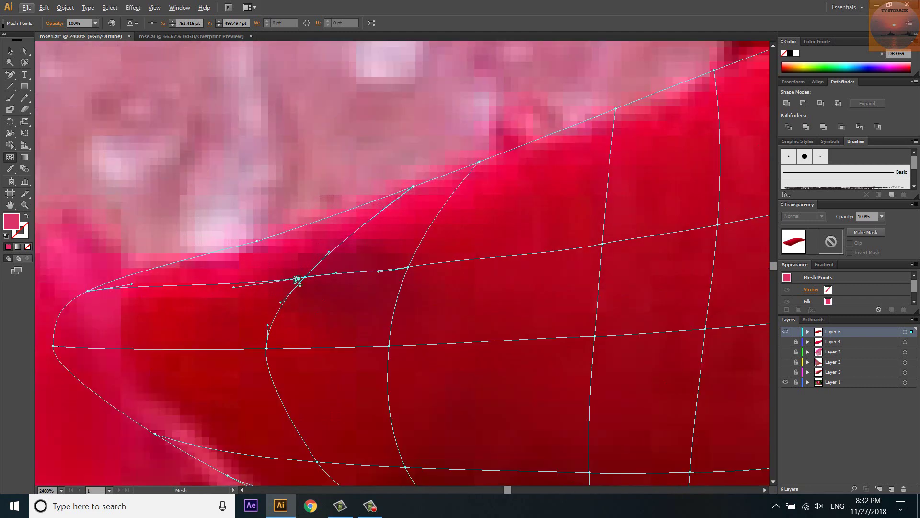
{"action": "left_click", "coordinate": [88, 290], "text": "ctrl"}
{"action": "left_click", "coordinate": [128, 293]}
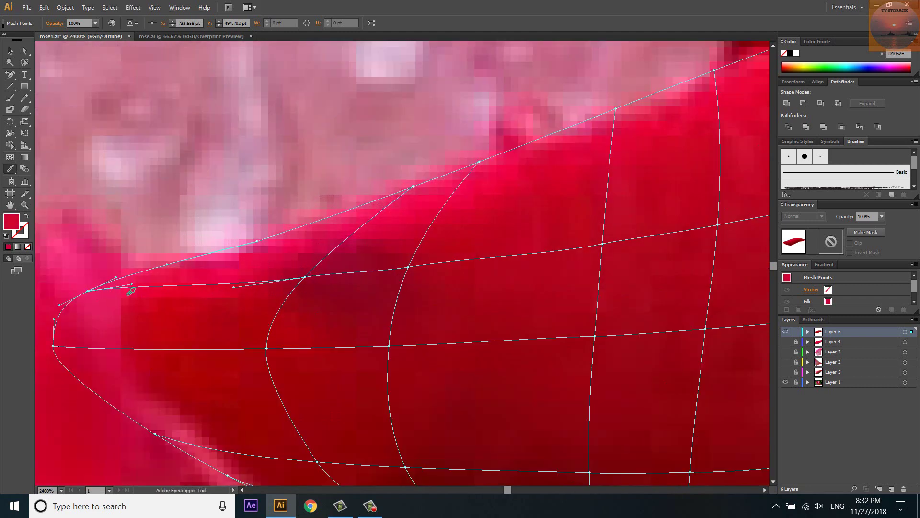
{"action": "left_click", "coordinate": [408, 267], "text": "ctrl"}
{"action": "left_click", "coordinate": [395, 281]}
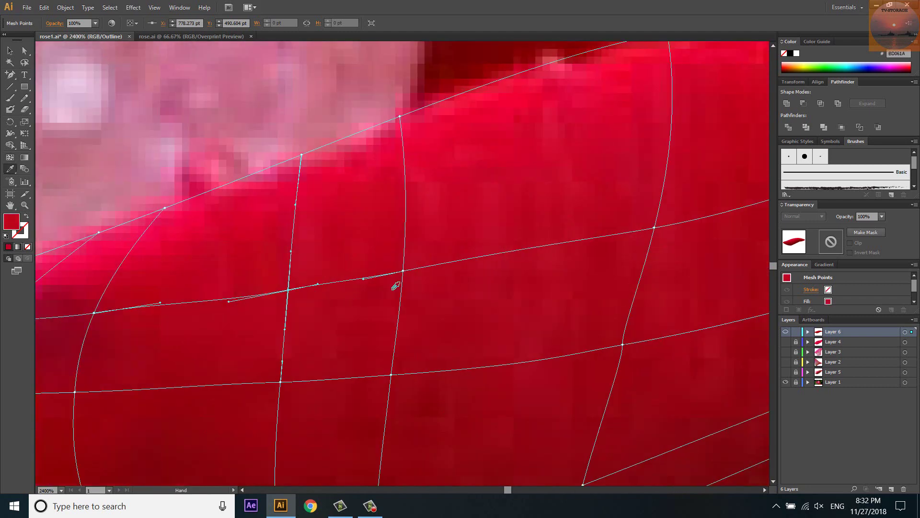
Resample the selected point with a brighter red from the petal's middle and right tip.
{"action": "mouse_move", "coordinate": [658, 230]}
{"action": "left_mouse_down"}
{"action": "mouse_move", "coordinate": [276, 302]}
{"action": "mouse_move", "coordinate": [557, 213]}
{"action": "left_mouse_up"}
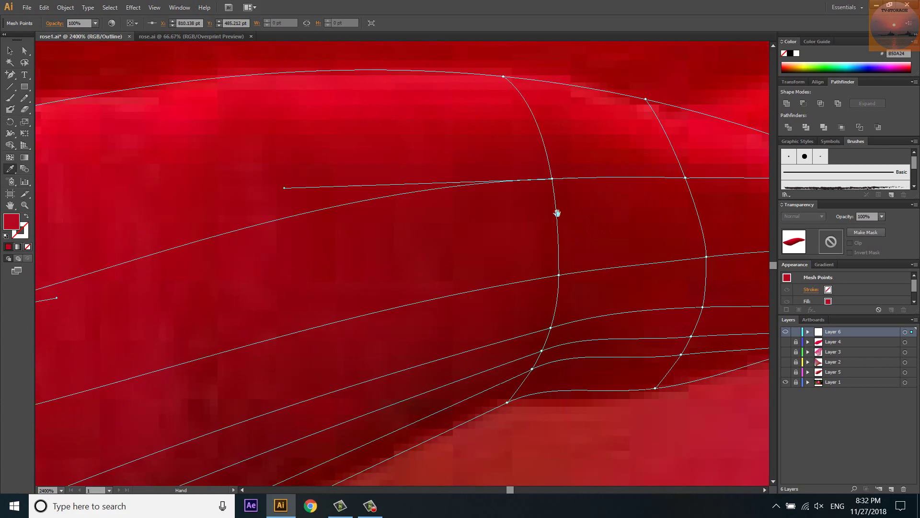
{"action": "left_click", "coordinate": [547, 183]}
{"action": "left_click_drag", "start_coordinate": [749, 191], "coordinate": [411, 206]}
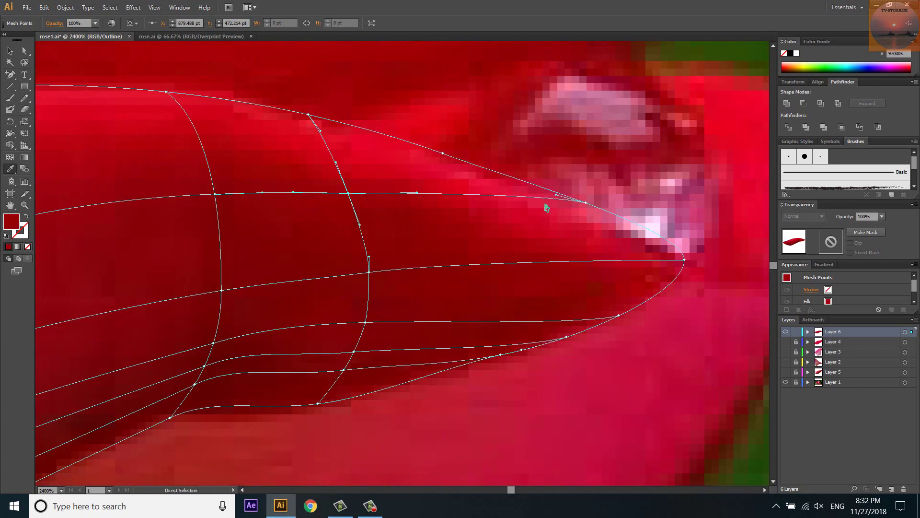
{"action": "left_click", "coordinate": [579, 213]}
{"action": "scroll", "coordinate": [527, 221], "scroll_direction": "down", "scroll_amount": 4}
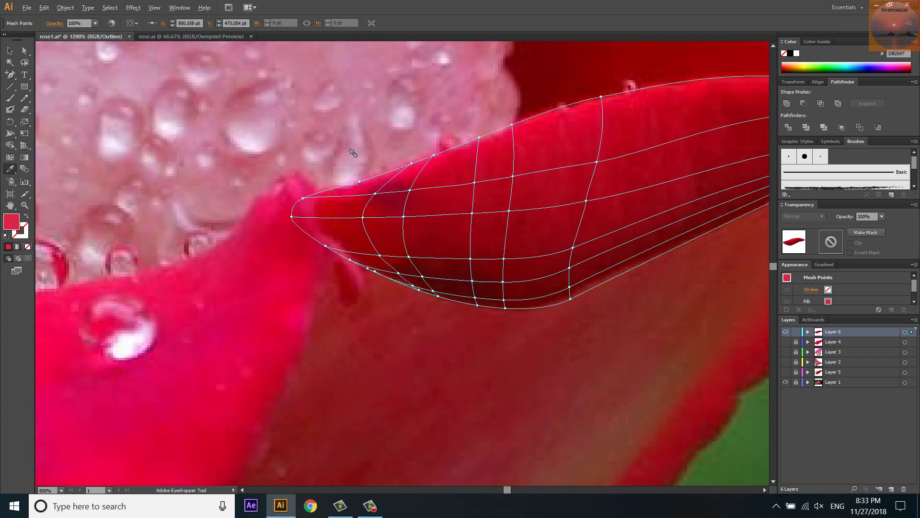
{"action": "scroll", "coordinate": [419, 236], "scroll_direction": "up", "scroll_amount": 4}
Add a vertical gridline near the left tip and colour its point a dark photo red.
{"action": "left_click", "coordinate": [430, 229]}
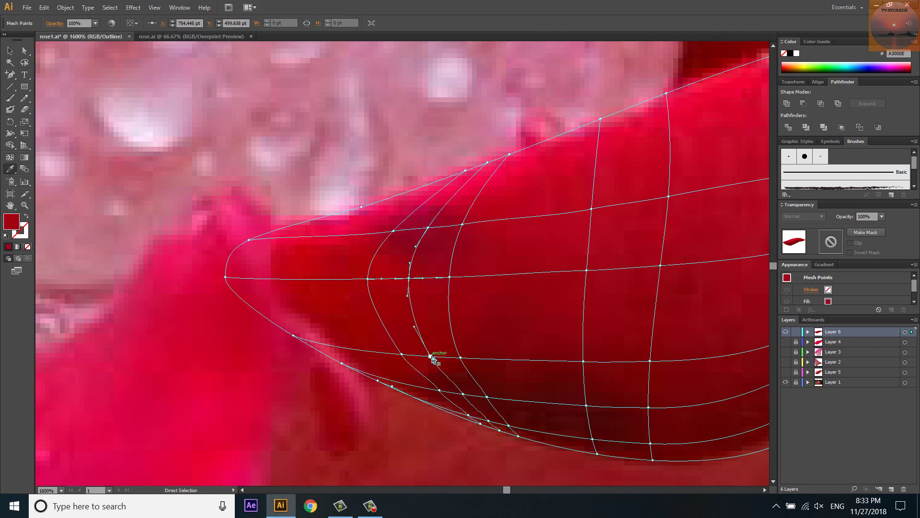
{"action": "left_click", "coordinate": [463, 394], "text": "ctrl"}
{"action": "left_click", "coordinate": [464, 391]}
{"action": "left_click", "coordinate": [785, 332], "text": "ctrl"}
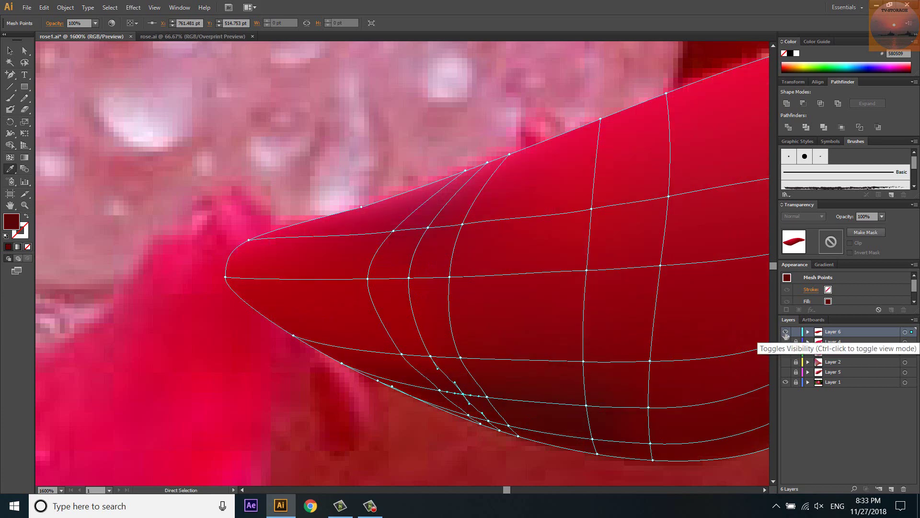
Add another vertical gridline near the tip, then zoom out to the whole rose.
{"action": "left_click", "coordinate": [307, 279]}
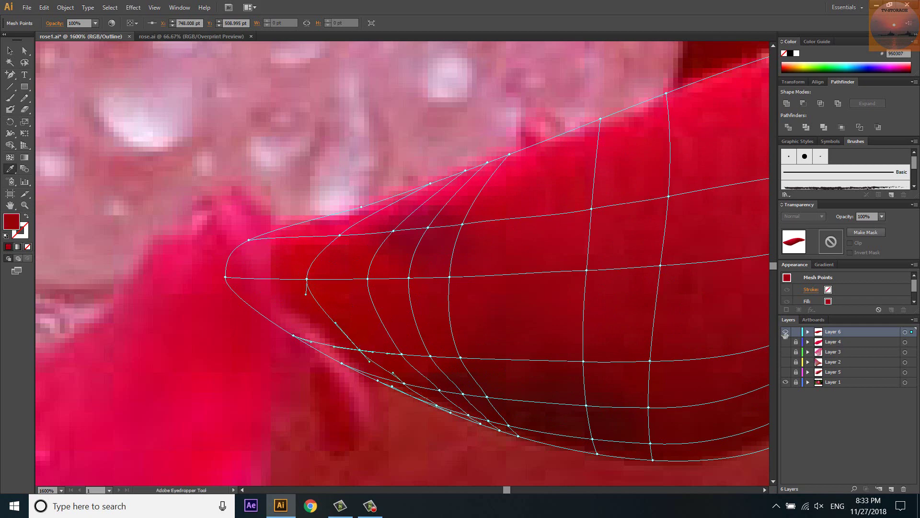
{"action": "left_click", "coordinate": [785, 331], "text": "ctrl"}
{"action": "key", "text": "ctrl+0"}
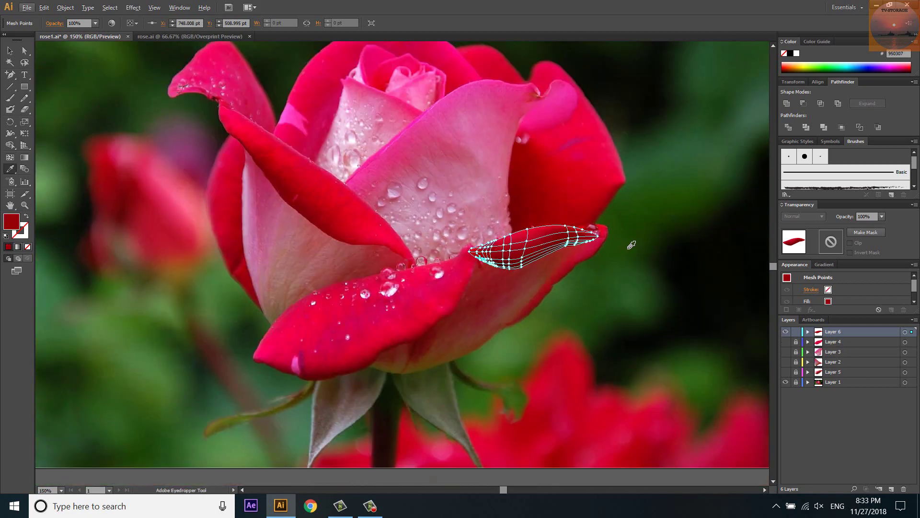
{"action": "left_click", "coordinate": [797, 333]}
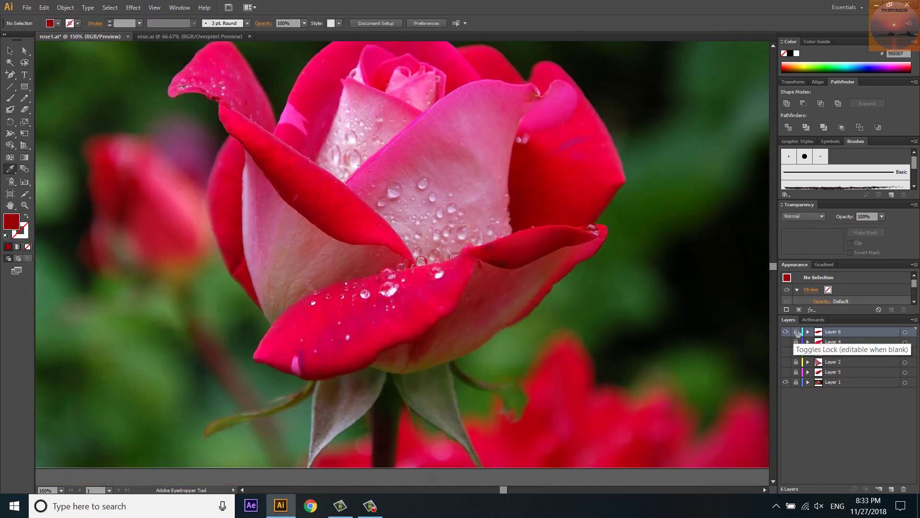
{"action": "left_click", "coordinate": [797, 333]}
{"action": "scroll", "coordinate": [541, 236], "scroll_direction": "up", "scroll_amount": 10}
{"action": "key", "text": "a"}
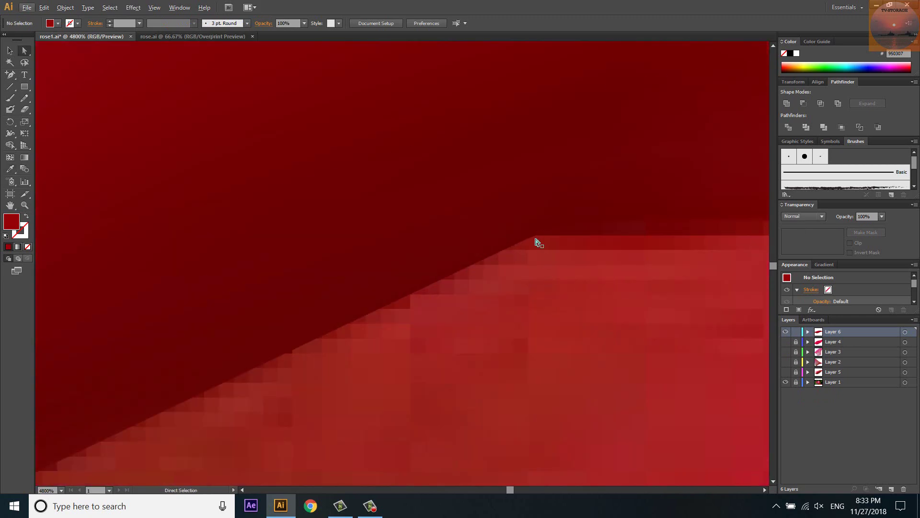
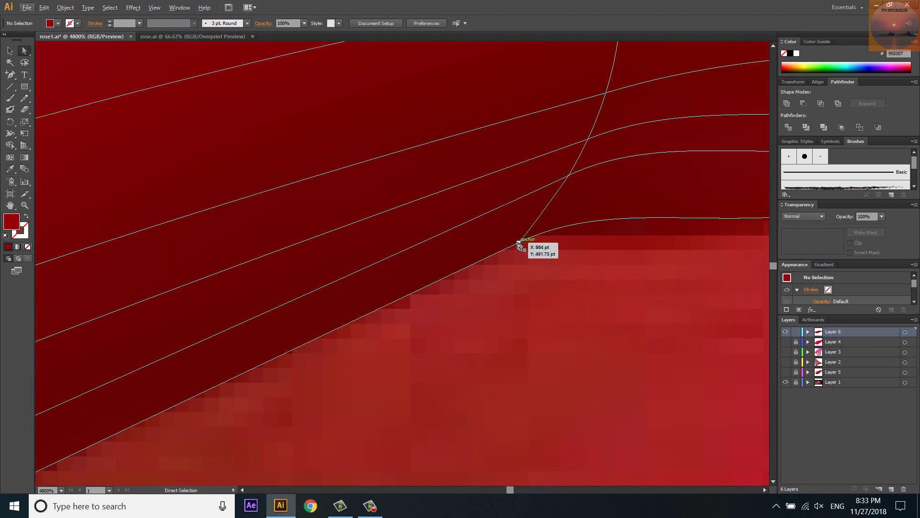
Shorten the curve handle of a mesh point on the front petal's edge, then deselect.
{"action": "left_click", "coordinate": [520, 244]}
{"action": "left_click_drag", "start_coordinate": [607, 203], "coordinate": [581, 211]}
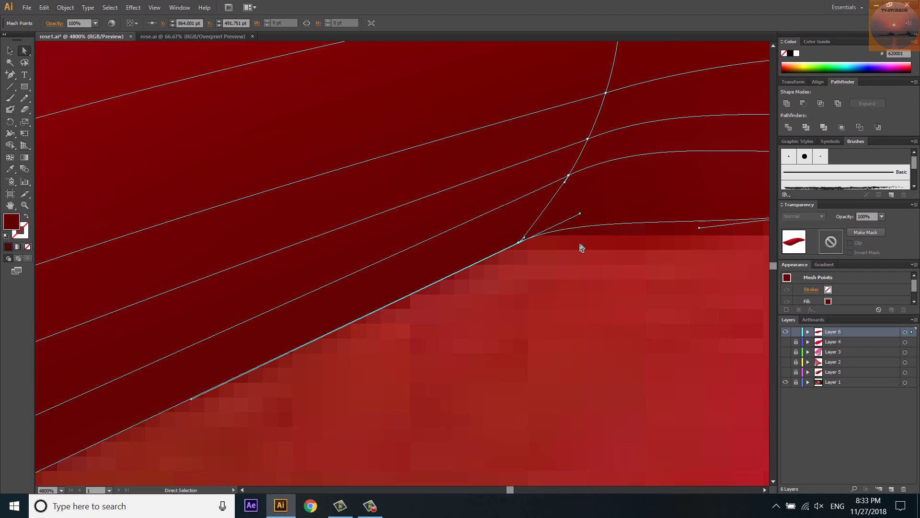
{"action": "left_click", "coordinate": [582, 249]}
{"action": "scroll", "coordinate": [510, 273], "scroll_direction": "down", "scroll_amount": 4, "text": "alt"}
{"action": "scroll", "coordinate": [540, 271], "scroll_direction": "down", "scroll_amount": 2, "text": "alt"}
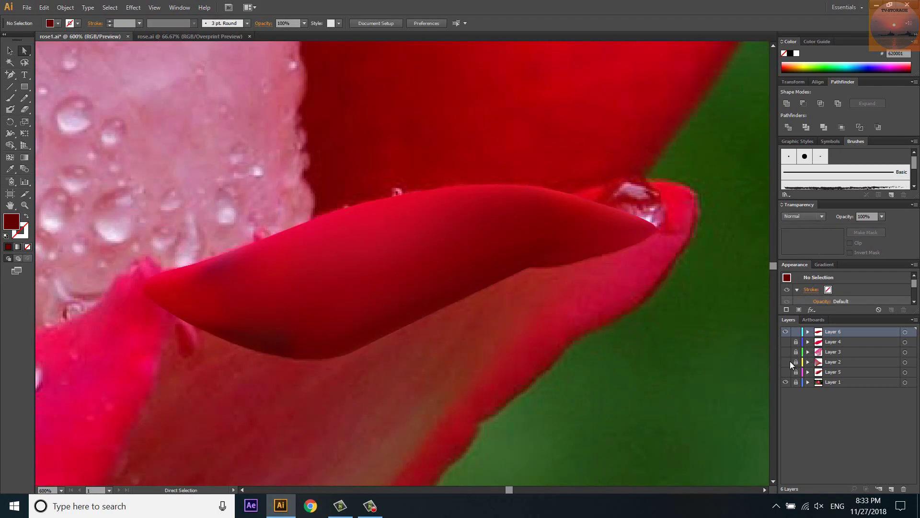
Toggle the pink-white mesh petal layer to compare it against the photo.
{"action": "left_click", "coordinate": [786, 372]}
{"action": "scroll", "coordinate": [755, 311], "scroll_direction": "down", "scroll_amount": 1, "text": "alt"}
{"action": "scroll", "coordinate": [721, 259], "scroll_direction": "down", "scroll_amount": 1, "text": "alt"}
{"action": "scroll", "coordinate": [695, 268], "scroll_direction": "down", "scroll_amount": 1, "text": "alt"}
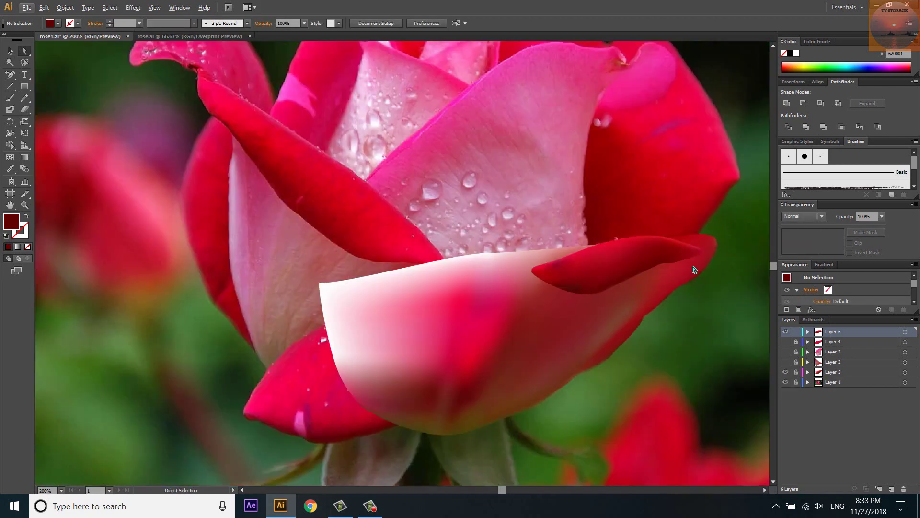
{"action": "scroll", "coordinate": [707, 259], "scroll_direction": "up", "scroll_amount": 1, "text": "alt"}
{"action": "left_click", "coordinate": [786, 372]}
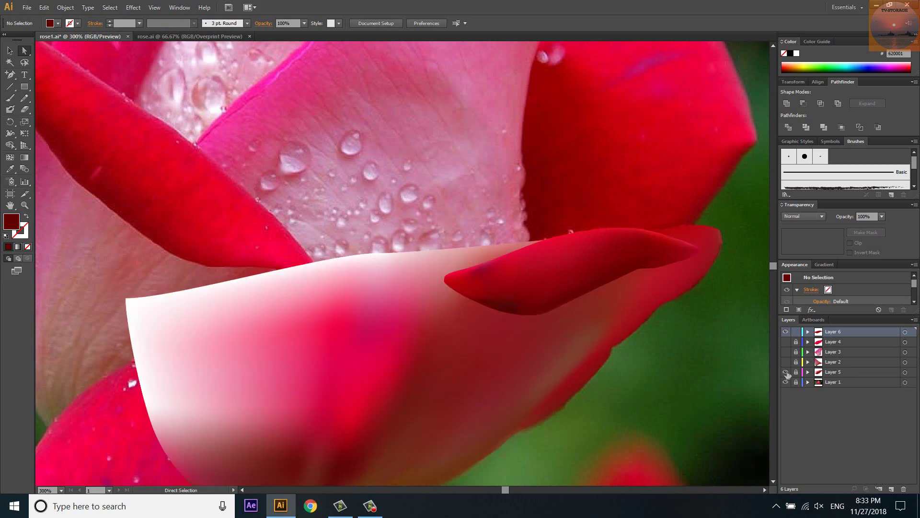
{"action": "left_click", "coordinate": [786, 372]}
{"action": "scroll", "coordinate": [672, 234], "scroll_direction": "up", "scroll_amount": 1, "text": "alt"}
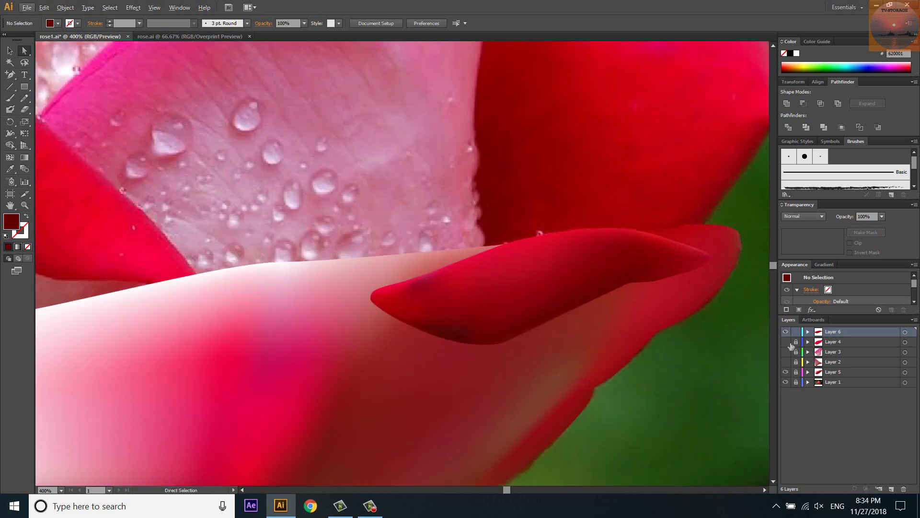
{"action": "scroll", "coordinate": [673, 214], "scroll_direction": "up", "scroll_amount": 1, "text": "alt"}
Reshape the petal tip's mesh edge, hiding the mesh petal to check it against the photo.
{"action": "left_click", "coordinate": [709, 263]}
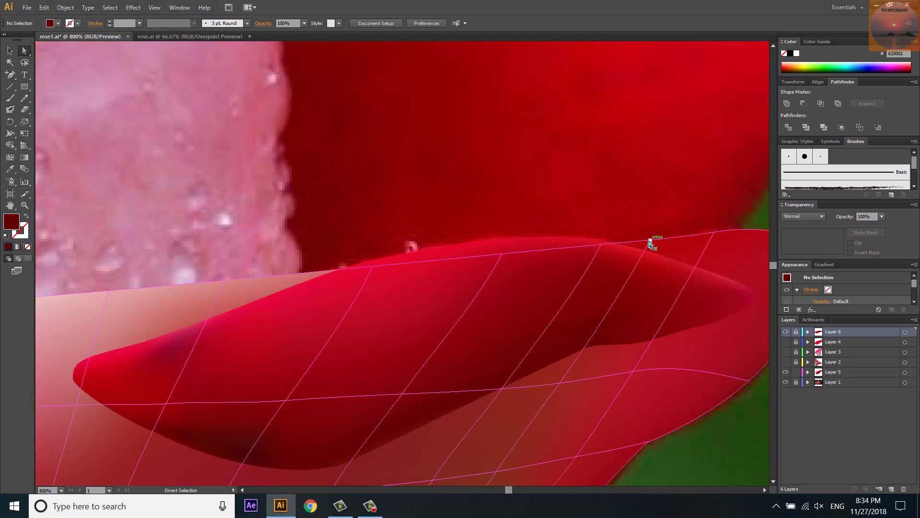
{"action": "left_click", "coordinate": [650, 239]}
{"action": "left_click", "coordinate": [786, 372]}
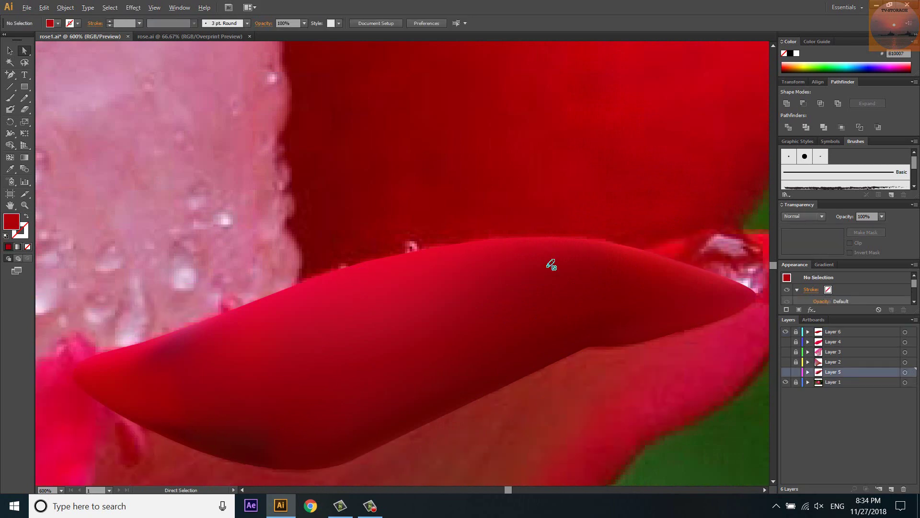
{"action": "scroll", "coordinate": [550, 263], "scroll_direction": "down", "scroll_amount": 2, "text": "alt"}
{"action": "left_click", "coordinate": [785, 372]}
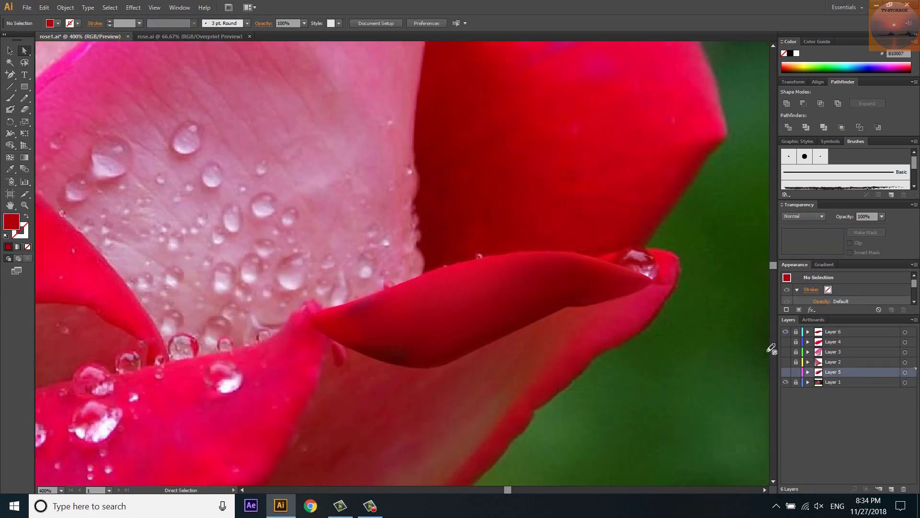
{"action": "left_click", "coordinate": [786, 372]}
{"action": "scroll", "coordinate": [604, 257], "scroll_direction": "up", "scroll_amount": 2, "text": "alt"}
{"action": "mouse_move", "coordinate": [595, 255]}
{"action": "left_mouse_down"}
{"action": "mouse_move", "coordinate": [583, 268]}
{"action": "mouse_move", "coordinate": [532, 267]}
{"action": "mouse_move", "coordinate": [591, 260]}
{"action": "left_mouse_up"}
{"action": "left_click", "coordinate": [786, 373], "text": "ctrl"}
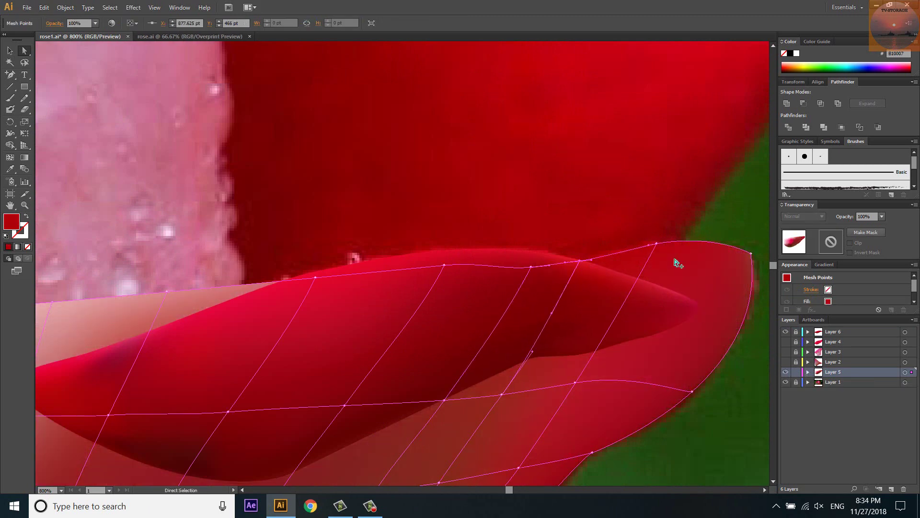
Deselect the mesh and review the fully shaded rose.
{"action": "scroll", "coordinate": [677, 262], "scroll_direction": "down", "scroll_amount": 3, "text": "alt"}
{"action": "scroll", "coordinate": [739, 326], "scroll_direction": "up", "scroll_amount": 1, "text": "alt"}
{"action": "key", "text": "ctrl+shift+a"}
{"action": "scroll", "coordinate": [667, 225], "scroll_direction": "down", "scroll_amount": 1, "text": "alt"}
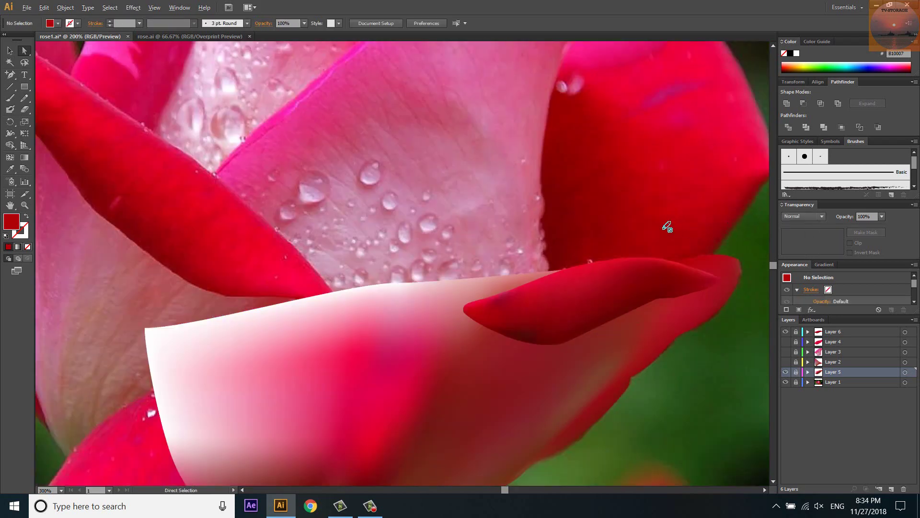
{"action": "scroll", "coordinate": [668, 226], "scroll_direction": "down", "scroll_amount": 2, "text": "alt"}
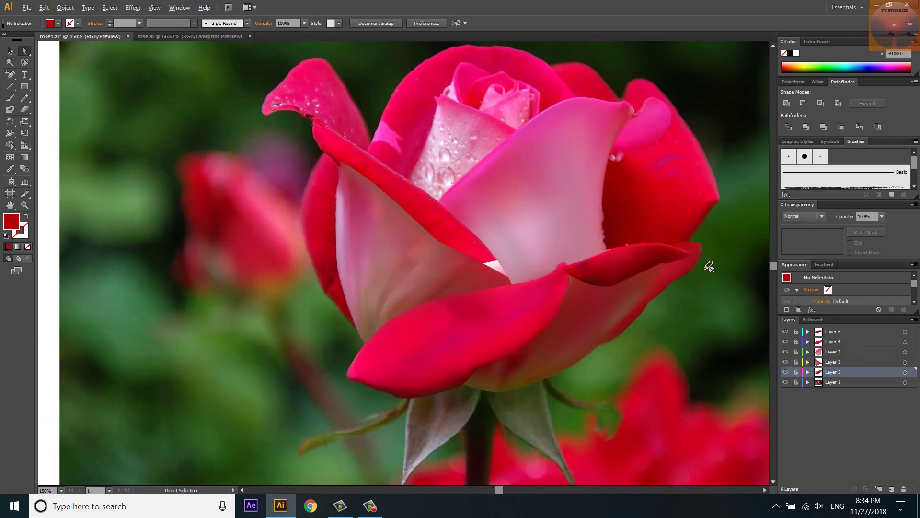
Toggle the mesh petal layers to compare them with the original photo droplets.
{"action": "scroll", "coordinate": [708, 266], "scroll_direction": "down", "scroll_amount": 1, "text": "alt"}
{"action": "scroll", "coordinate": [571, 304], "scroll_direction": "up", "scroll_amount": 1, "text": "alt"}
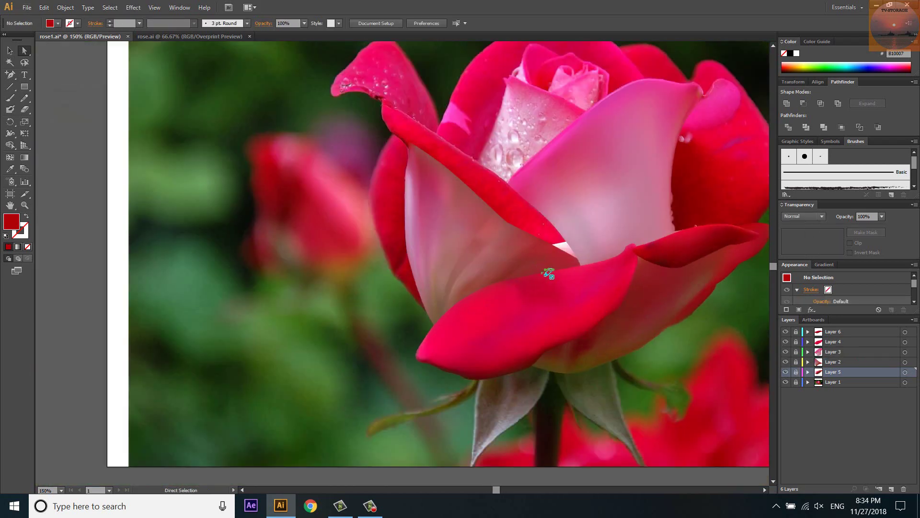
{"action": "left_click", "coordinate": [785, 351]}
{"action": "left_click", "coordinate": [786, 352]}
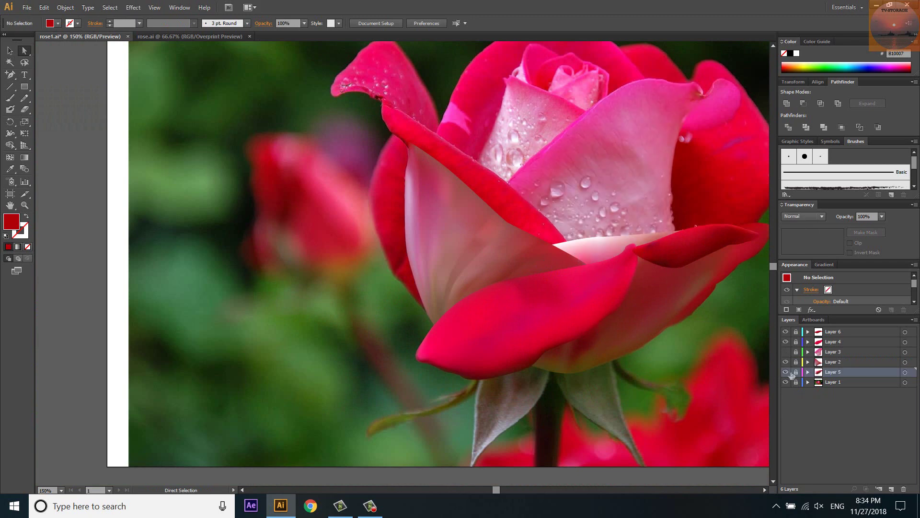
{"action": "left_click", "coordinate": [786, 372]}
In Outline view, move a front-petal mesh point down-left, then return to Preview.
{"action": "key", "text": "ctrl+y"}
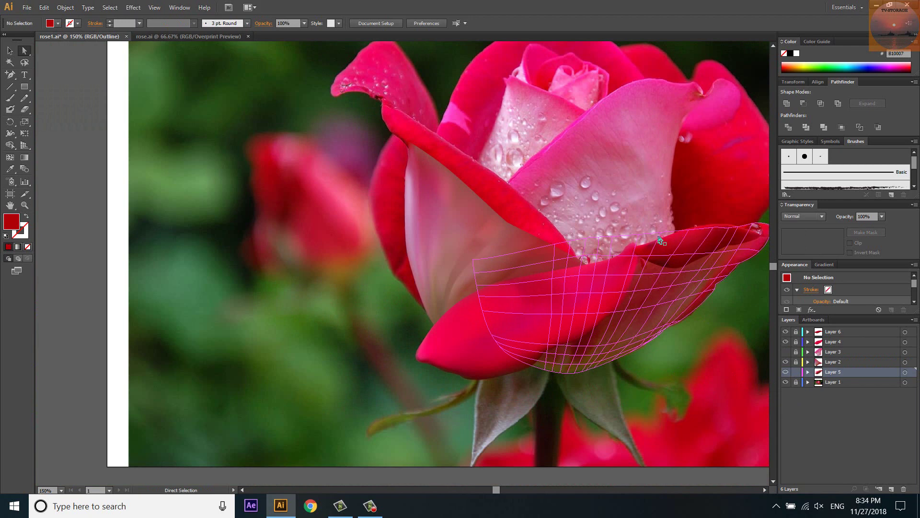
{"action": "left_click_drag", "start_coordinate": [642, 235], "coordinate": [636, 247]}
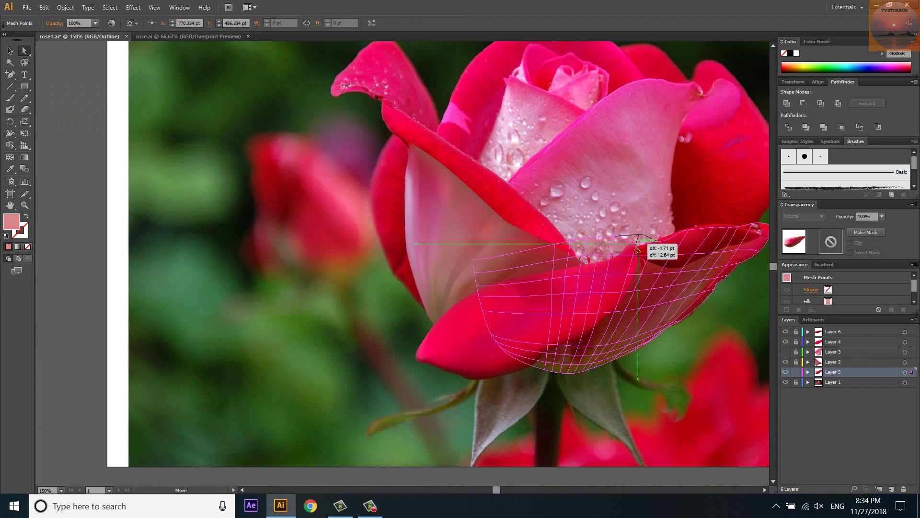
{"action": "scroll", "coordinate": [636, 248], "scroll_direction": "up", "scroll_amount": 1}
{"action": "scroll", "coordinate": [635, 247], "scroll_direction": "up", "scroll_amount": 1}
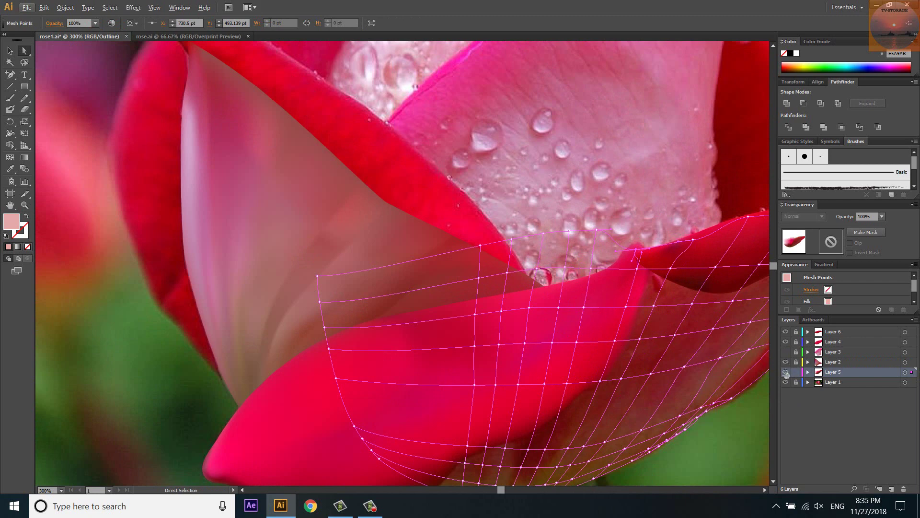
{"action": "key", "text": "ctrl+y"}
Scroll around the canvas to review the reshaped front petal in Preview.
{"action": "scroll", "coordinate": [552, 313], "scroll_direction": "down", "scroll_amount": 1}
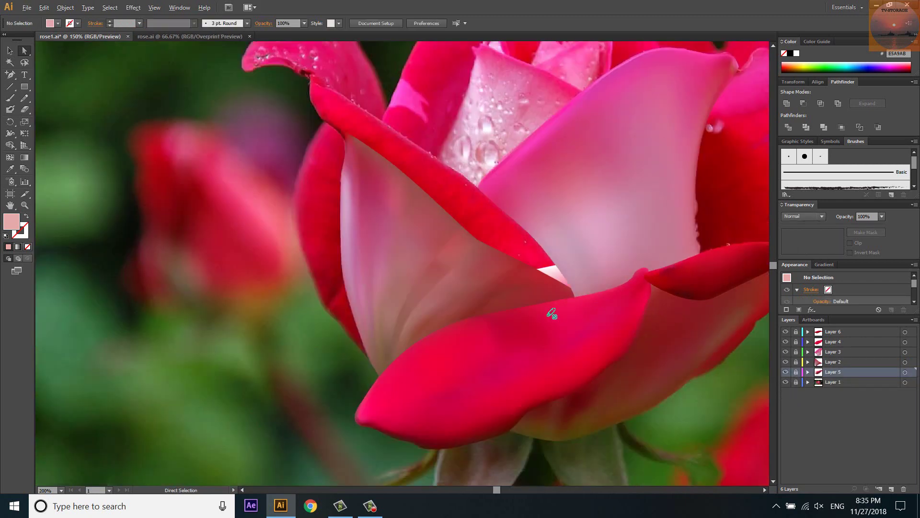
{"action": "scroll", "coordinate": [552, 313], "scroll_direction": "down", "scroll_amount": 3}
{"action": "scroll", "coordinate": [561, 355], "scroll_direction": "up", "scroll_amount": 1}
{"action": "scroll", "coordinate": [551, 362], "scroll_direction": "up", "scroll_amount": 1}
{"action": "scroll", "coordinate": [606, 329], "scroll_direction": "down", "scroll_amount": 1}
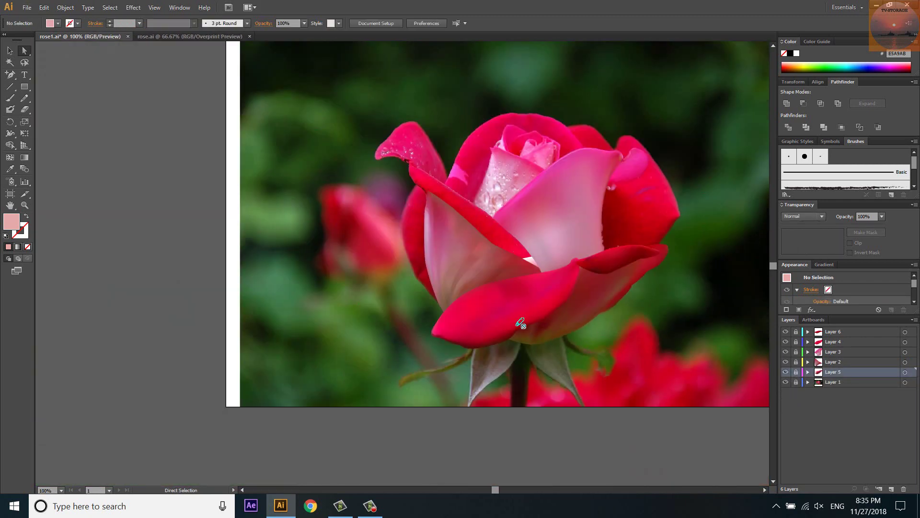
{"action": "scroll", "coordinate": [520, 321], "scroll_direction": "up", "scroll_amount": 1}
{"action": "scroll", "coordinate": [521, 263], "scroll_direction": "down", "scroll_amount": 1}
{"action": "scroll", "coordinate": [462, 125], "scroll_direction": "up", "scroll_amount": 3}
{"action": "scroll", "coordinate": [551, 216], "scroll_direction": "down", "scroll_amount": 1}
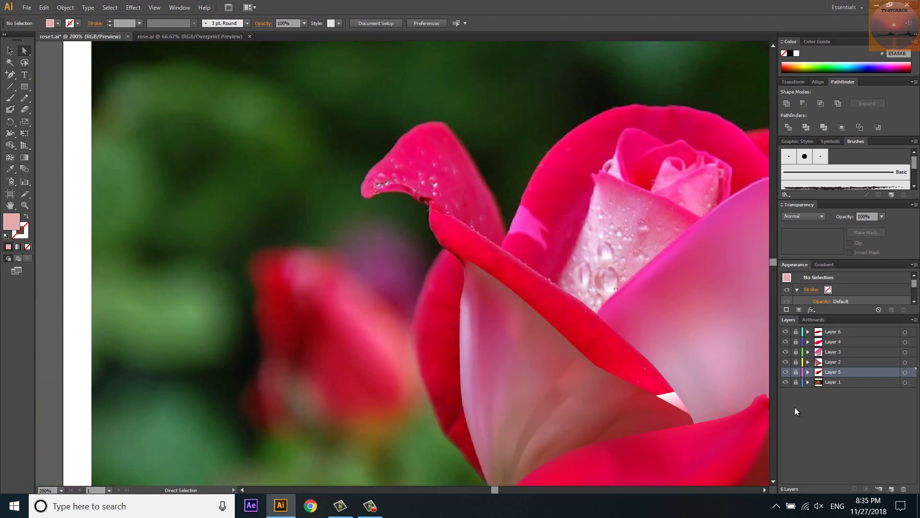
Add a new Layer 7 on top and hide the other petal layers to reveal the photo.
{"action": "left_click", "coordinate": [833, 332]}
{"action": "left_click", "coordinate": [891, 488]}
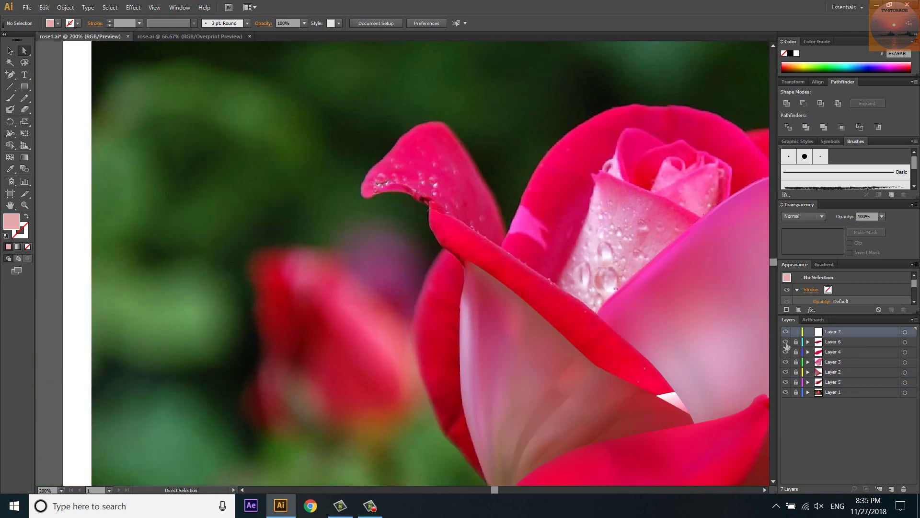
{"action": "left_click", "coordinate": [786, 382]}
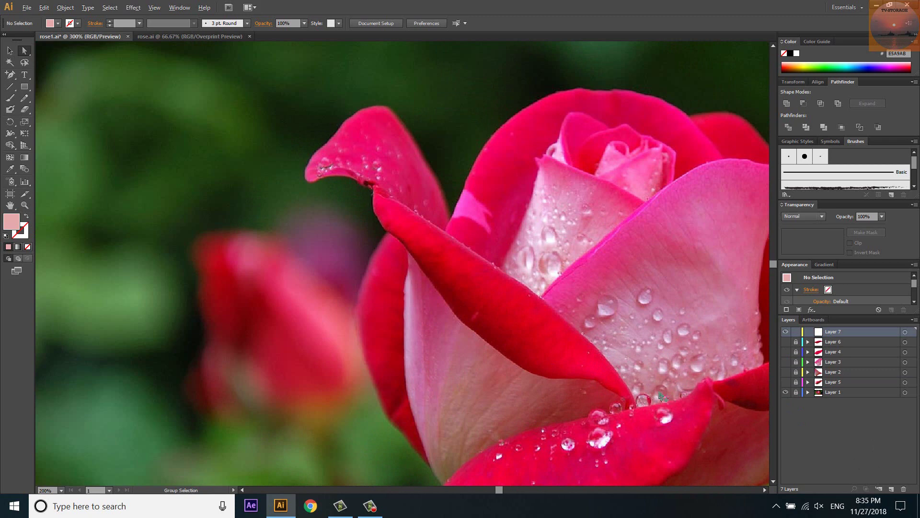
{"action": "scroll", "coordinate": [662, 396], "scroll_direction": "down", "scroll_amount": 1}
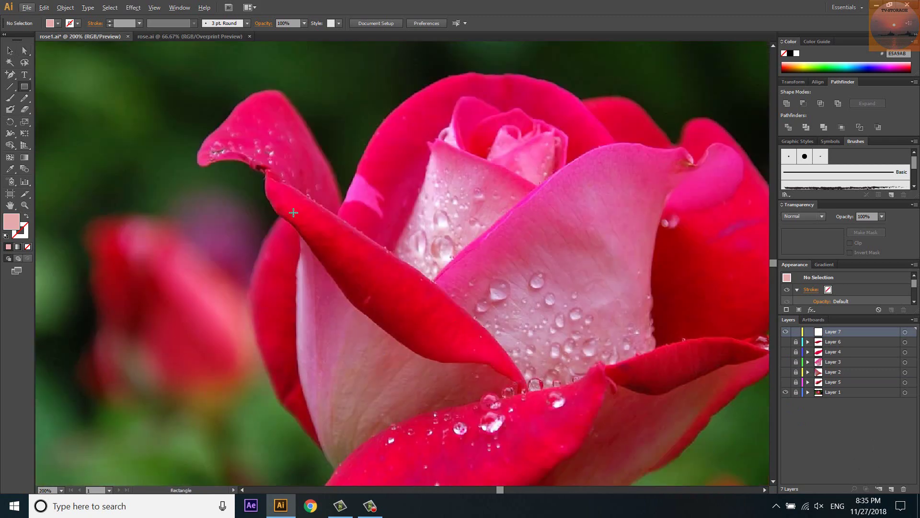
Draw a petal-red rectangle, rotate it along the curled petal, and add a centre mesh point.
{"action": "mouse_move", "coordinate": [286, 273]}
{"action": "left_mouse_down"}
{"action": "mouse_move", "coordinate": [473, 329]}
{"action": "mouse_move", "coordinate": [514, 313]}
{"action": "mouse_move", "coordinate": [495, 308]}
{"action": "left_mouse_up"}
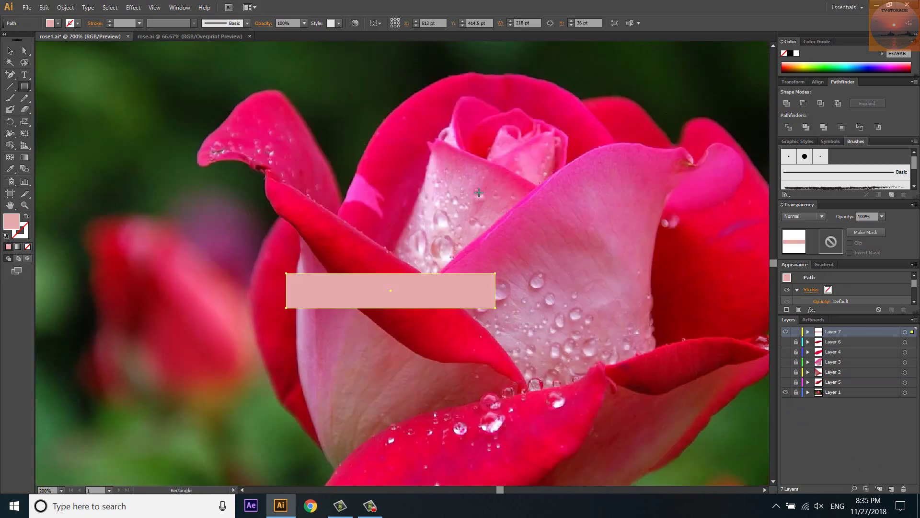
{"action": "left_click", "coordinate": [435, 318]}
{"action": "left_click", "coordinate": [785, 331], "text": "ctrl"}
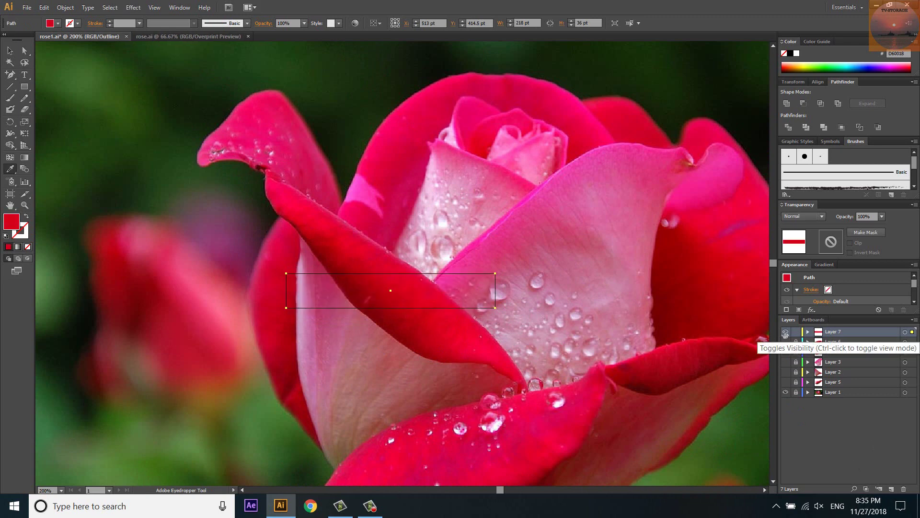
{"action": "key", "text": "v"}
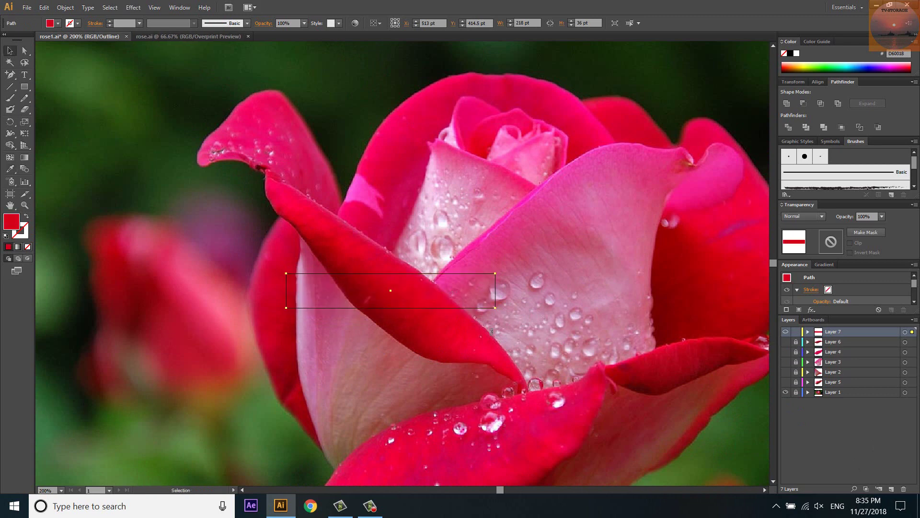
{"action": "mouse_move", "coordinate": [492, 331]}
{"action": "left_mouse_down"}
{"action": "mouse_move", "coordinate": [482, 359]}
{"action": "mouse_move", "coordinate": [494, 370]}
{"action": "left_mouse_up"}
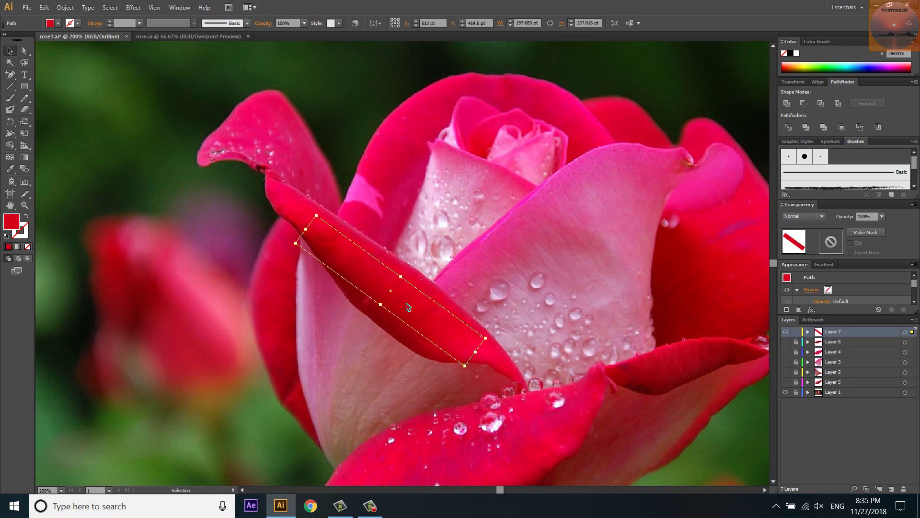
{"action": "key", "text": "u"}
{"action": "left_click", "coordinate": [391, 290]}
Drag the rectangle's corners and edge points onto the curled petal's tip and lower edge.
{"action": "key", "text": "a"}
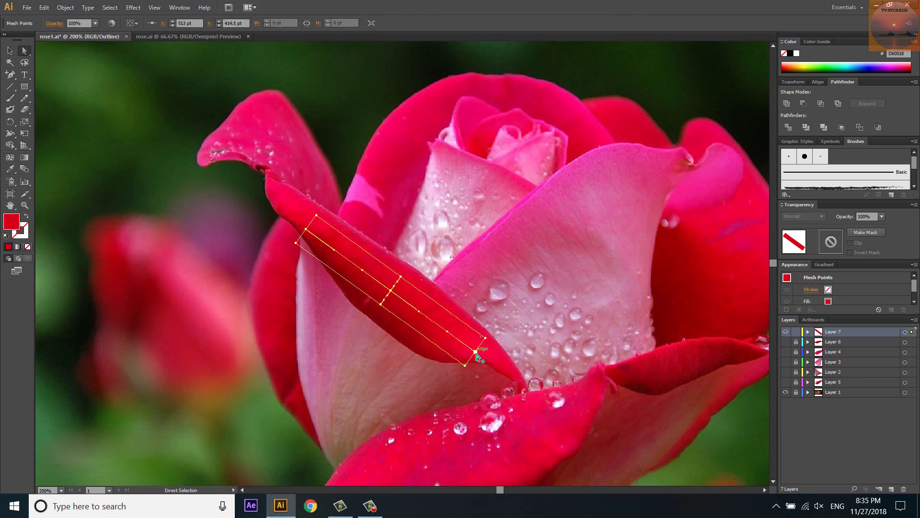
{"action": "left_click_drag", "start_coordinate": [475, 352], "coordinate": [529, 392]}
{"action": "left_click_drag", "start_coordinate": [466, 365], "coordinate": [509, 382]}
{"action": "mouse_move", "coordinate": [380, 304]}
{"action": "left_mouse_down"}
{"action": "mouse_move", "coordinate": [427, 296]}
{"action": "mouse_move", "coordinate": [401, 335]}
{"action": "left_mouse_up"}
{"action": "scroll", "coordinate": [288, 201], "scroll_direction": "up", "scroll_amount": 3, "text": "alt"}
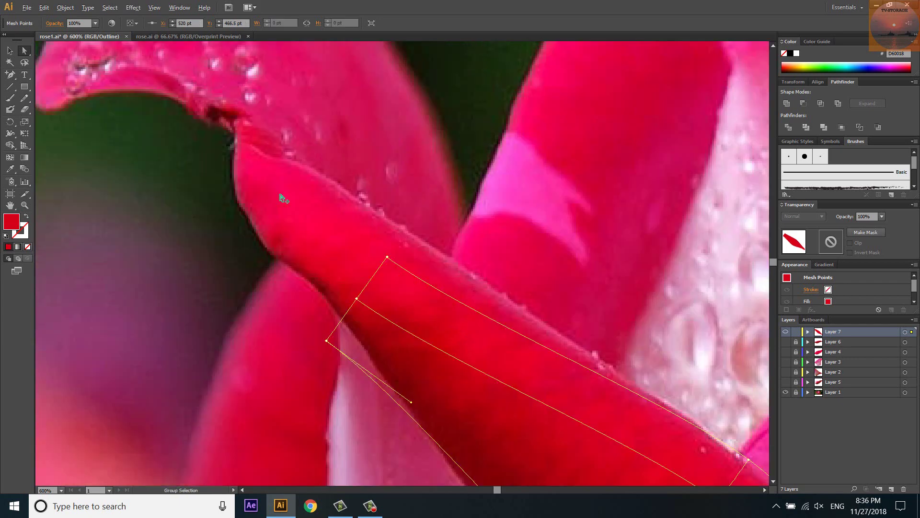
{"action": "left_click_drag", "start_coordinate": [356, 298], "coordinate": [234, 140]}
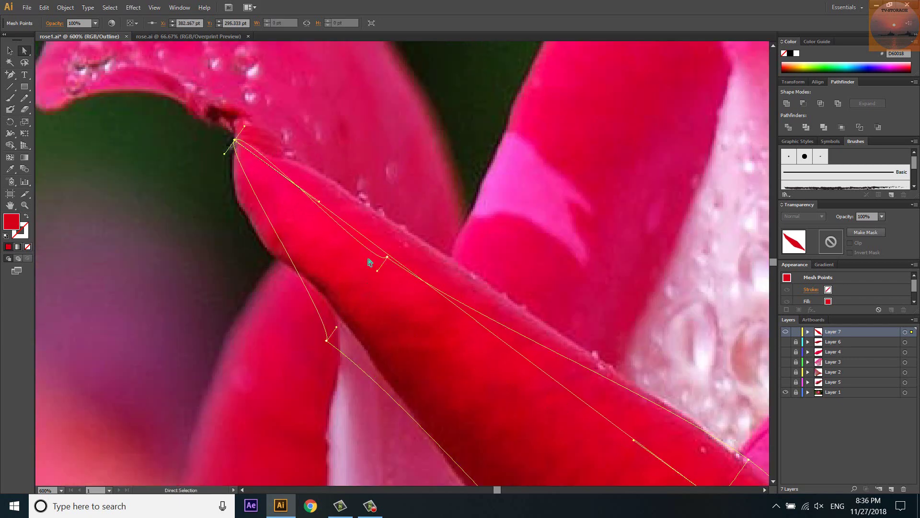
{"action": "left_click_drag", "start_coordinate": [387, 257], "coordinate": [284, 155]}
{"action": "left_click_drag", "start_coordinate": [327, 342], "coordinate": [239, 201]}
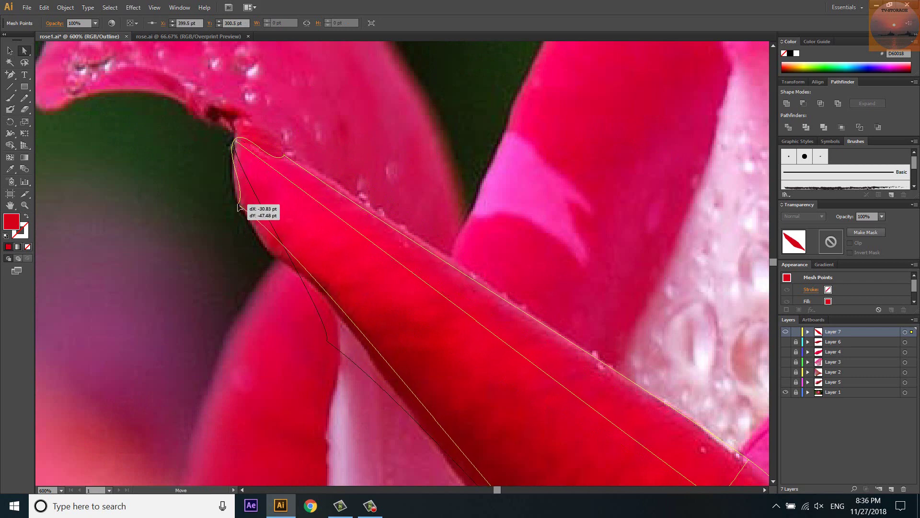
Pull curve handles so the rounded tip and left edge hug the photo's petal outline.
{"action": "key", "text": "ctrl+minus"}
{"action": "key", "text": "ctrl+minus"}
{"action": "key", "text": "ctrl+minus"}
{"action": "scroll", "coordinate": [267, 183], "scroll_direction": "up", "scroll_amount": 3}
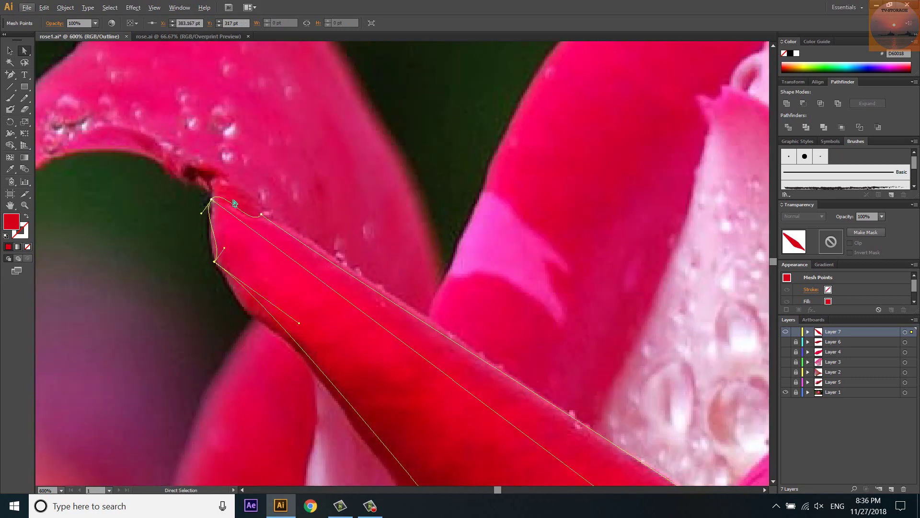
{"action": "mouse_move", "coordinate": [210, 200]}
{"action": "left_mouse_down"}
{"action": "mouse_move", "coordinate": [256, 229]}
{"action": "mouse_move", "coordinate": [271, 213]}
{"action": "left_mouse_up"}
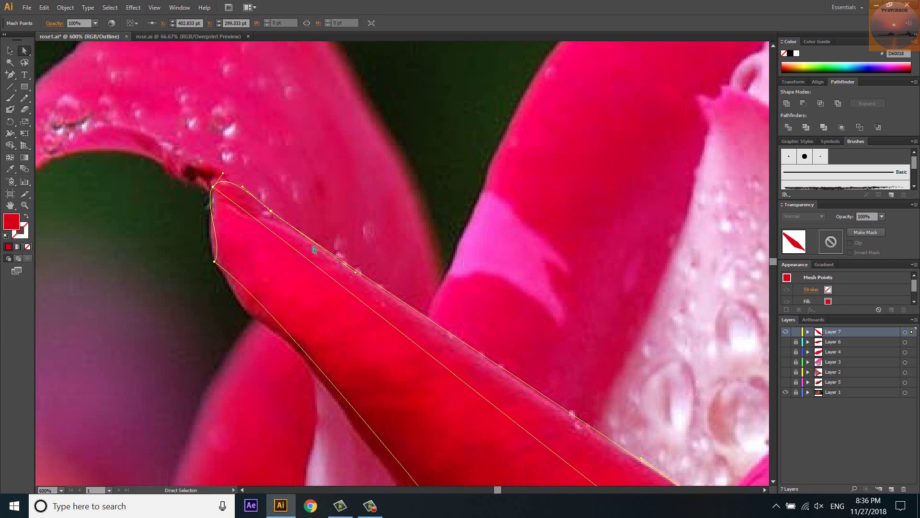
{"action": "left_click_drag", "start_coordinate": [214, 261], "coordinate": [209, 242]}
{"action": "left_click_drag", "start_coordinate": [204, 202], "coordinate": [209, 201]}
{"action": "left_click_drag", "start_coordinate": [300, 322], "coordinate": [255, 332]}
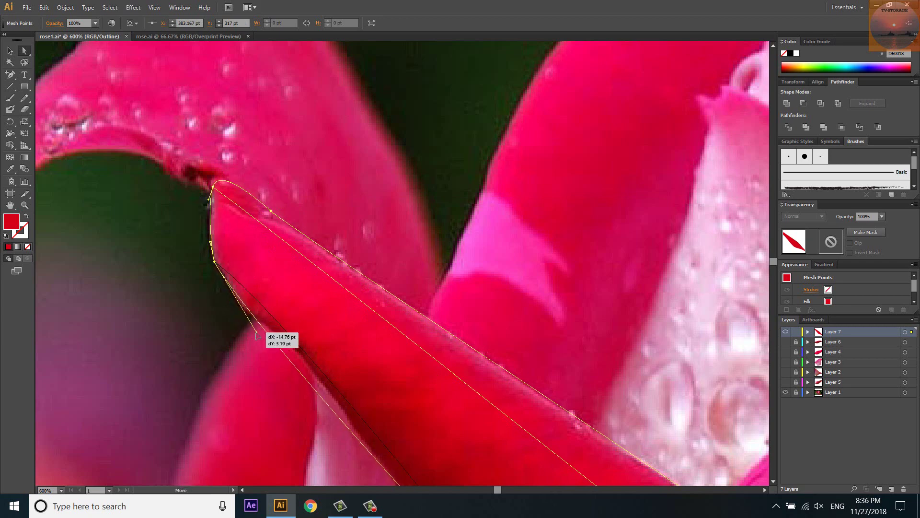
{"action": "left_click_drag", "start_coordinate": [220, 273], "coordinate": [221, 262]}
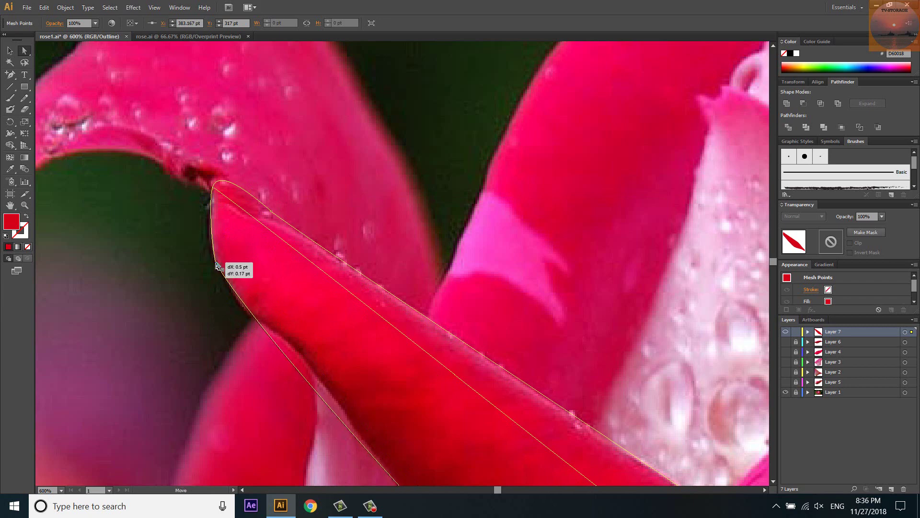
{"action": "key", "text": "ctrl+minus"}
{"action": "key", "text": "ctrl+minus"}
{"action": "scroll", "coordinate": [212, 261], "scroll_direction": "down", "scroll_amount": 1}
Adjust the pointed tip anchor's upper and lower curve handles to match the photo.
{"action": "scroll", "coordinate": [479, 473], "scroll_direction": "up", "scroll_amount": 5}
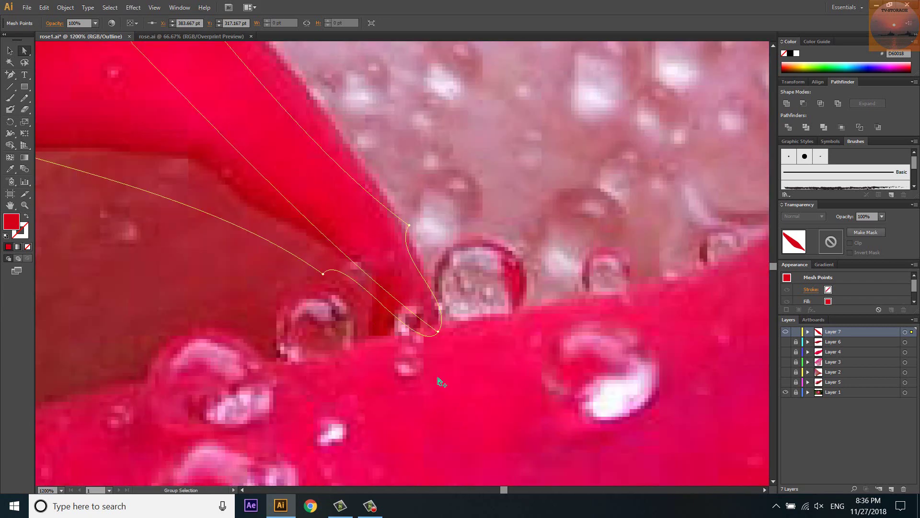
{"action": "mouse_move", "coordinate": [434, 321]}
{"action": "left_mouse_down"}
{"action": "mouse_move", "coordinate": [411, 249]}
{"action": "mouse_move", "coordinate": [416, 273]}
{"action": "left_mouse_up"}
{"action": "left_click_drag", "start_coordinate": [343, 247], "coordinate": [371, 318]}
{"action": "scroll", "coordinate": [583, 319], "scroll_direction": "down", "scroll_amount": 1}
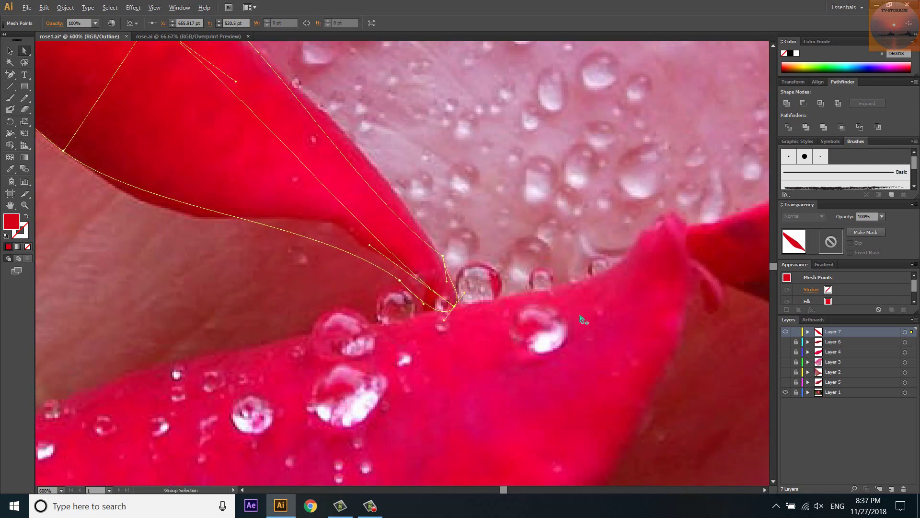
{"action": "scroll", "coordinate": [583, 319], "scroll_direction": "down", "scroll_amount": 1}
{"action": "left_click_drag", "start_coordinate": [439, 271], "coordinate": [458, 284]}
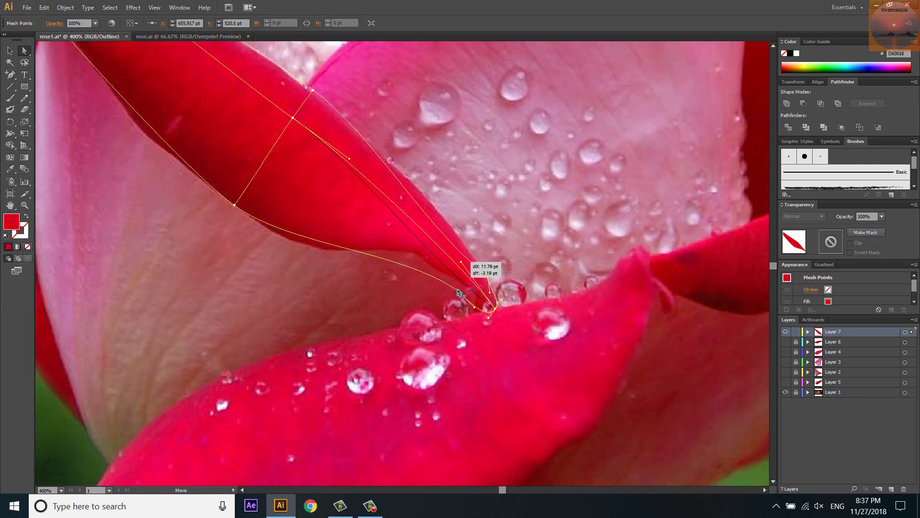
{"action": "scroll", "coordinate": [487, 313], "scroll_direction": "up", "scroll_amount": 2}
{"action": "mouse_move", "coordinate": [486, 314]}
{"action": "left_mouse_down"}
{"action": "mouse_move", "coordinate": [469, 322]}
{"action": "mouse_move", "coordinate": [503, 304]}
{"action": "left_mouse_up"}
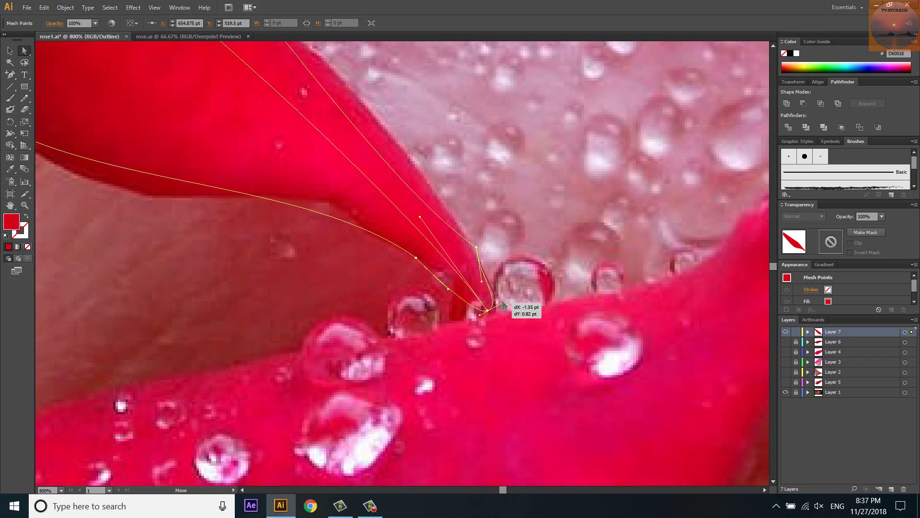
{"action": "left_click_drag", "start_coordinate": [476, 247], "coordinate": [472, 249]}
{"action": "left_click_drag", "start_coordinate": [481, 281], "coordinate": [482, 276]}
{"action": "left_click_drag", "start_coordinate": [360, 169], "coordinate": [409, 164]}
Nudge mesh points on the upper edge, interior and near the upper tip into place.
{"action": "scroll", "coordinate": [409, 164], "scroll_direction": "down", "scroll_amount": 3}
{"action": "scroll", "coordinate": [483, 307], "scroll_direction": "up", "scroll_amount": 3}
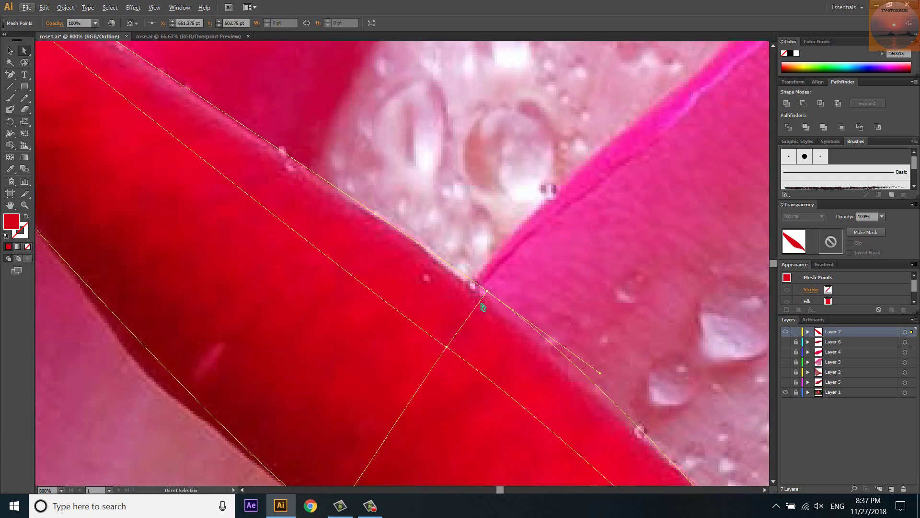
{"action": "left_click_drag", "start_coordinate": [482, 307], "coordinate": [485, 295]}
{"action": "scroll", "coordinate": [445, 265], "scroll_direction": "down", "scroll_amount": 2}
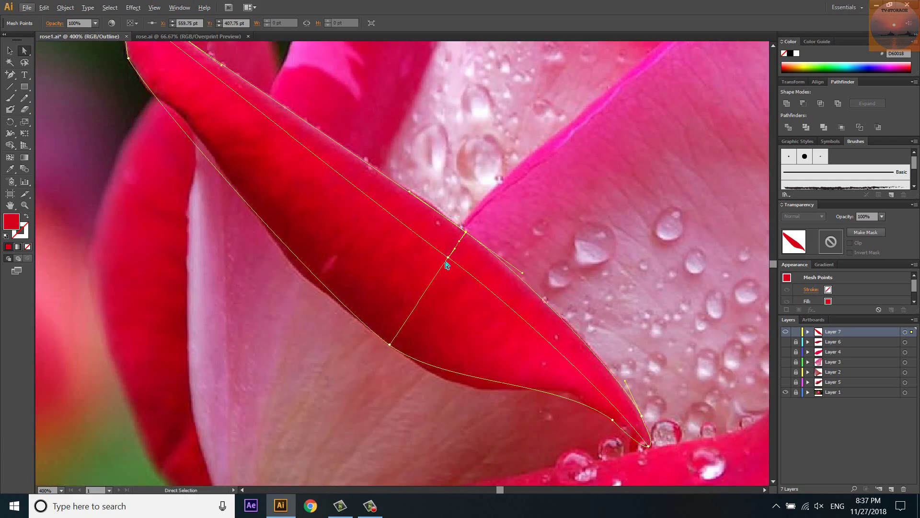
{"action": "left_click_drag", "start_coordinate": [447, 265], "coordinate": [451, 275]}
{"action": "scroll", "coordinate": [489, 315], "scroll_direction": "up", "scroll_amount": 5}
{"action": "scroll", "coordinate": [489, 315], "scroll_direction": "left", "scroll_amount": 5}
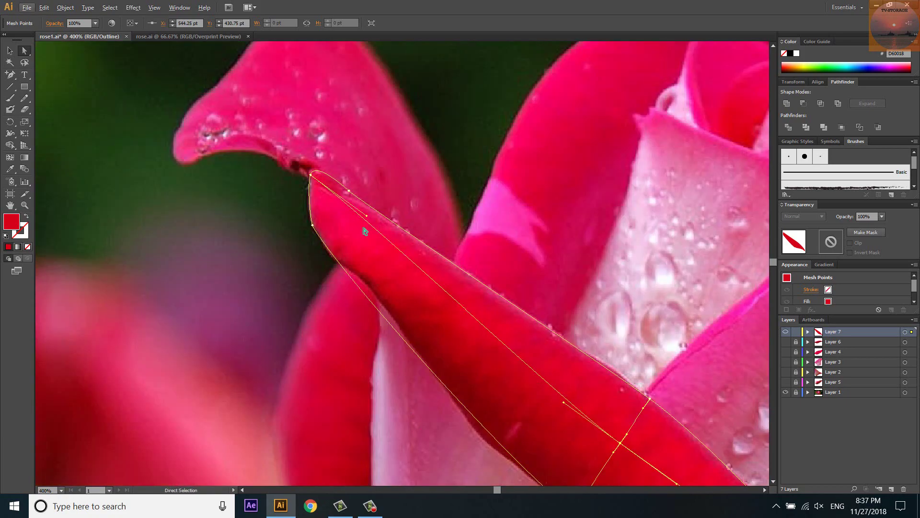
{"action": "left_click_drag", "start_coordinate": [365, 232], "coordinate": [367, 229]}
{"action": "scroll", "coordinate": [462, 323], "scroll_direction": "down", "scroll_amount": 1}
{"action": "scroll", "coordinate": [432, 336], "scroll_direction": "down", "scroll_amount": 1}
{"action": "scroll", "coordinate": [394, 344], "scroll_direction": "up", "scroll_amount": 2}
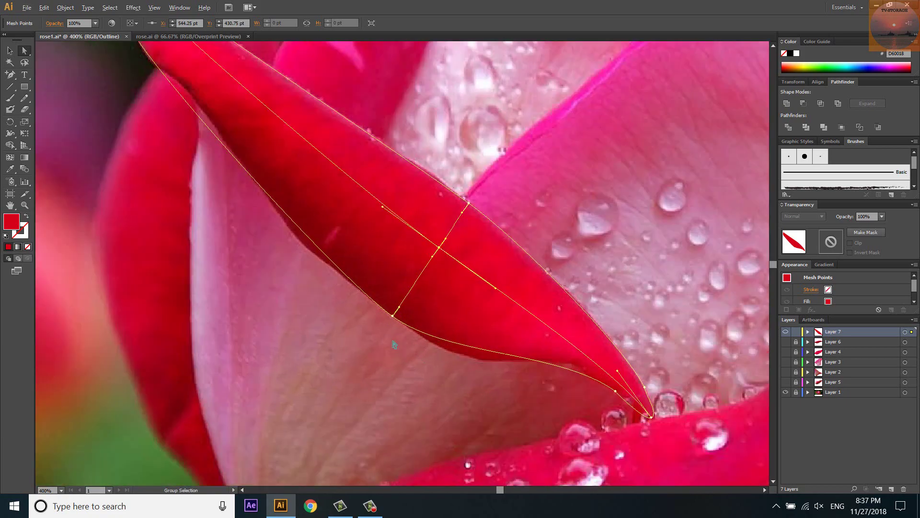
{"action": "left_click", "coordinate": [392, 315]}
Add two mesh lines near the lower petal tip and reshape the bottom edge curve.
{"action": "scroll", "coordinate": [458, 331], "scroll_direction": "down", "scroll_amount": 1}
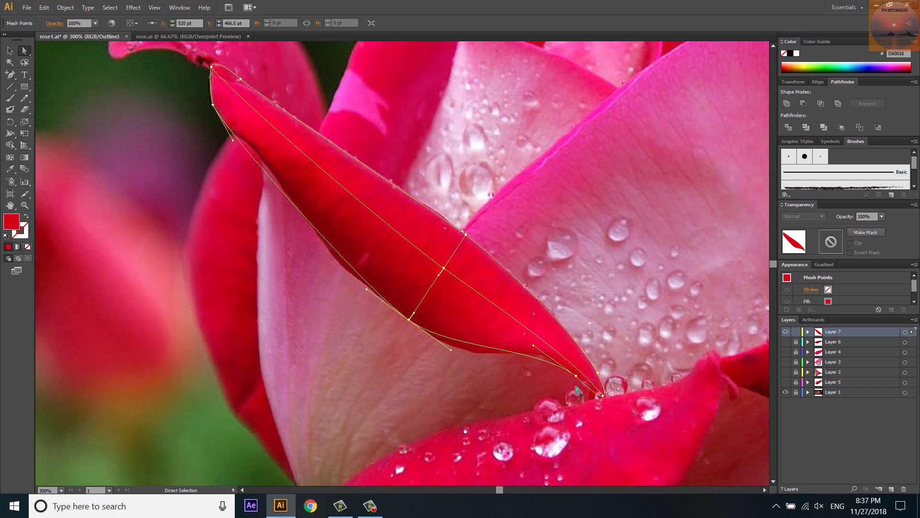
{"action": "left_click", "coordinate": [518, 320]}
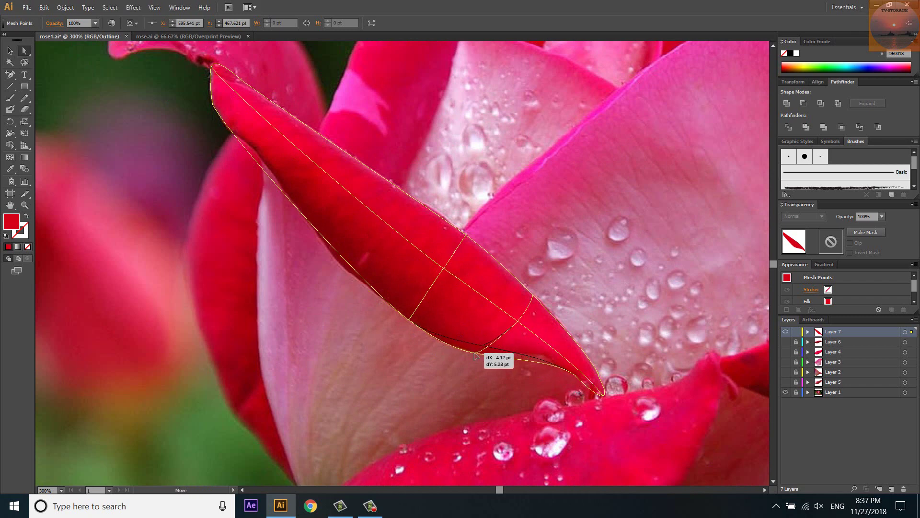
{"action": "scroll", "coordinate": [527, 293], "scroll_direction": "up", "scroll_amount": 2}
{"action": "scroll", "coordinate": [504, 274], "scroll_direction": "up", "scroll_amount": 2}
{"action": "scroll", "coordinate": [504, 274], "scroll_direction": "down", "scroll_amount": 1}
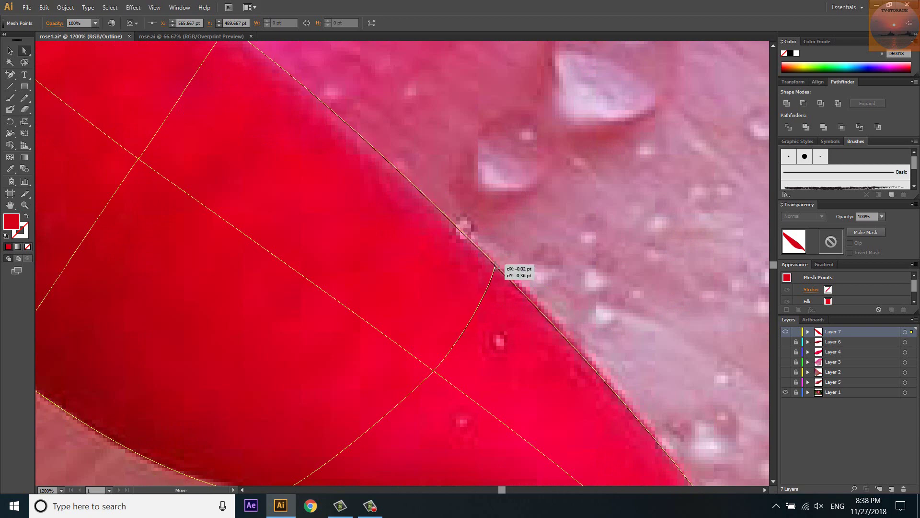
{"action": "scroll", "coordinate": [499, 264], "scroll_direction": "down", "scroll_amount": 1}
{"action": "left_click", "coordinate": [528, 361]}
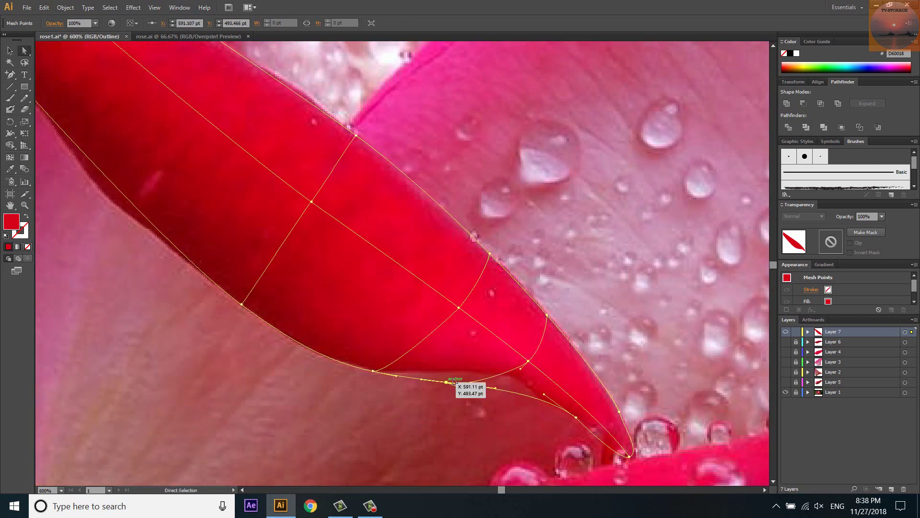
{"action": "mouse_move", "coordinate": [446, 384]}
{"action": "left_mouse_down"}
{"action": "mouse_move", "coordinate": [507, 381]}
{"action": "mouse_move", "coordinate": [502, 367]}
{"action": "mouse_move", "coordinate": [465, 348]}
{"action": "mouse_move", "coordinate": [513, 360]}
{"action": "left_mouse_up"}
Add another mesh line near the tip and fit its new edge point and handles.
{"action": "scroll", "coordinate": [556, 397], "scroll_direction": "up", "scroll_amount": 1}
{"action": "scroll", "coordinate": [558, 405], "scroll_direction": "up", "scroll_amount": 1}
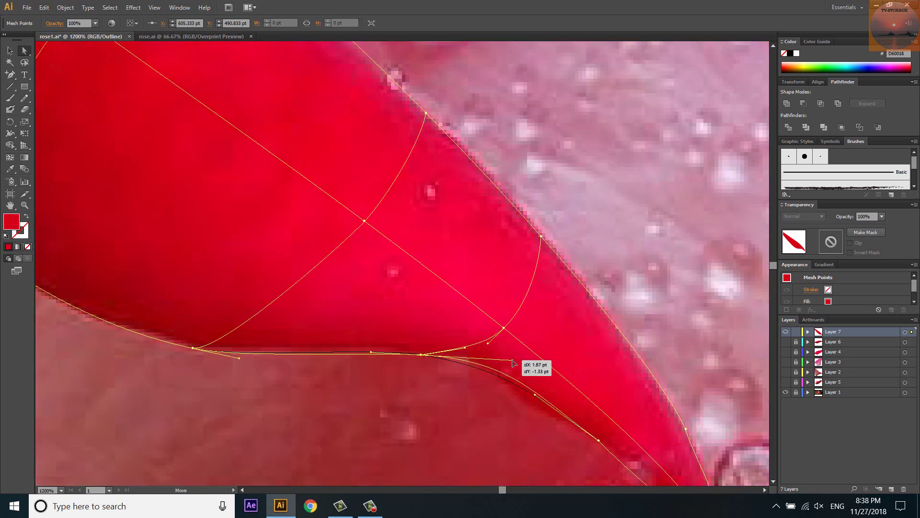
{"action": "left_click", "coordinate": [533, 390]}
{"action": "left_click_drag", "start_coordinate": [642, 447], "coordinate": [523, 401]}
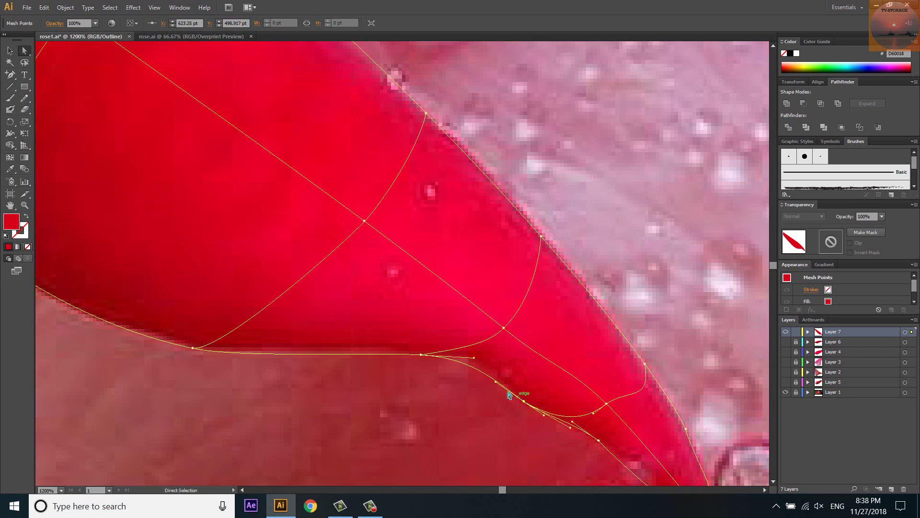
{"action": "left_click_drag", "start_coordinate": [474, 360], "coordinate": [493, 358]}
{"action": "scroll", "coordinate": [497, 326], "scroll_direction": "up", "scroll_amount": 1}
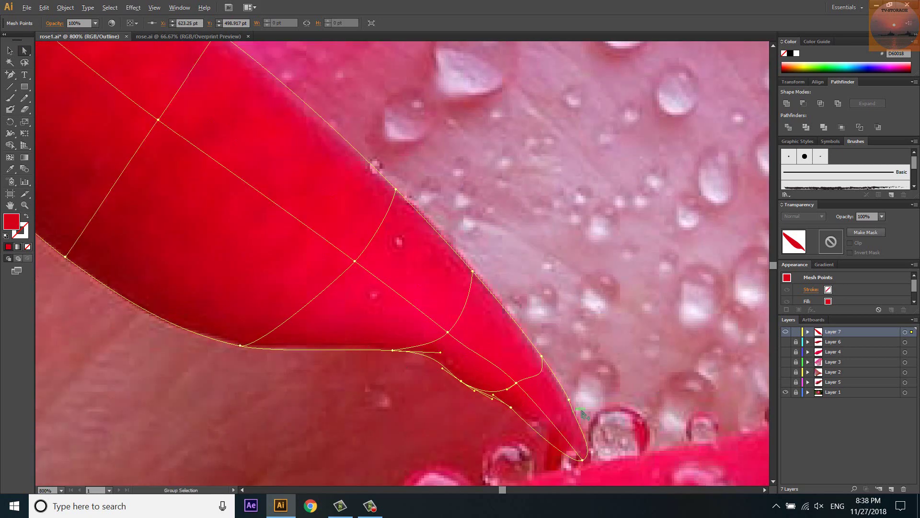
{"action": "mouse_move", "coordinate": [497, 326]}
{"action": "left_mouse_down"}
{"action": "mouse_move", "coordinate": [507, 368]}
{"action": "mouse_move", "coordinate": [485, 342]}
{"action": "left_mouse_up"}
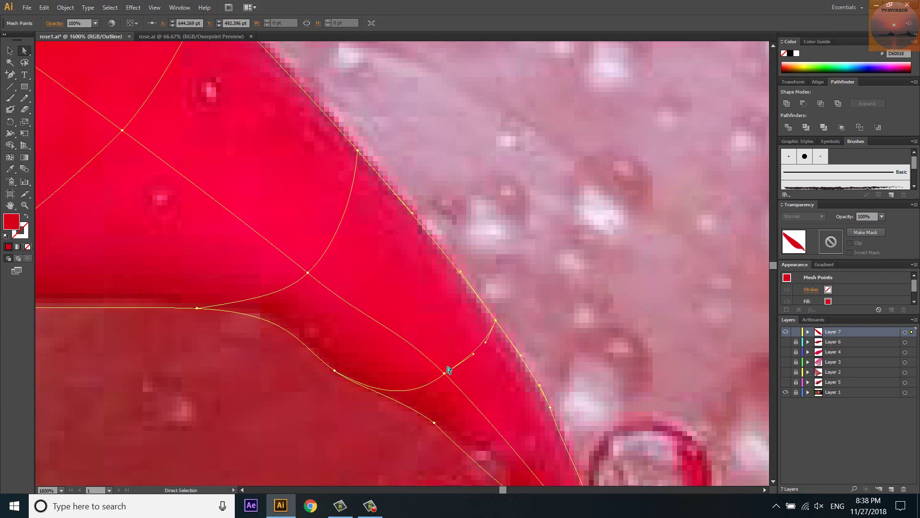
Raise and bend the inner mesh points and lines to follow the curl, then zoom out to check.
{"action": "left_click_drag", "start_coordinate": [444, 374], "coordinate": [410, 344]}
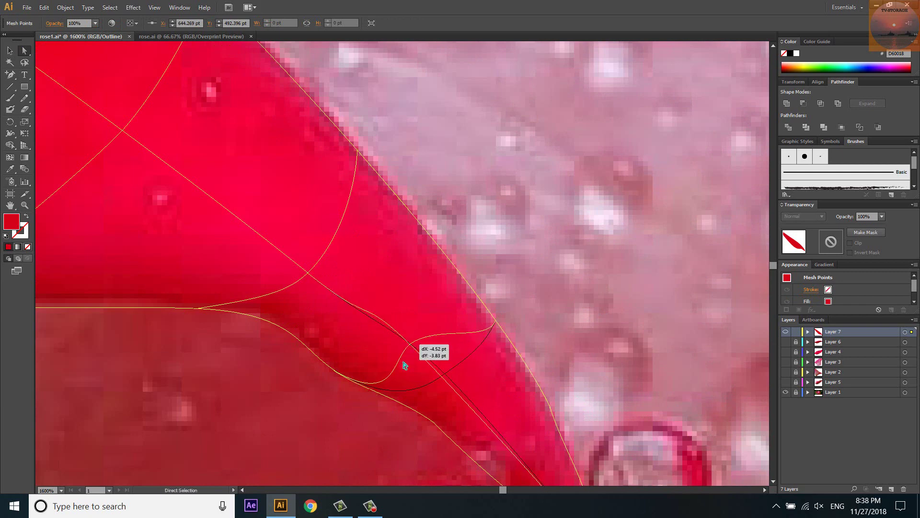
{"action": "left_click_drag", "start_coordinate": [397, 408], "coordinate": [374, 368]}
{"action": "left_click_drag", "start_coordinate": [495, 320], "coordinate": [474, 292]}
{"action": "mouse_move", "coordinate": [411, 349]}
{"action": "left_mouse_down"}
{"action": "mouse_move", "coordinate": [370, 330]}
{"action": "mouse_move", "coordinate": [381, 328]}
{"action": "mouse_move", "coordinate": [367, 313]}
{"action": "left_mouse_up"}
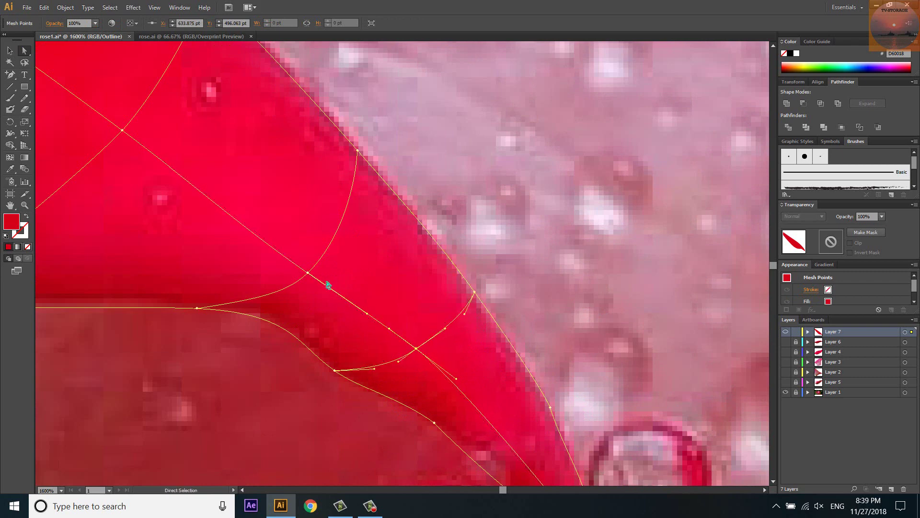
{"action": "left_click_drag", "start_coordinate": [308, 273], "coordinate": [315, 265]}
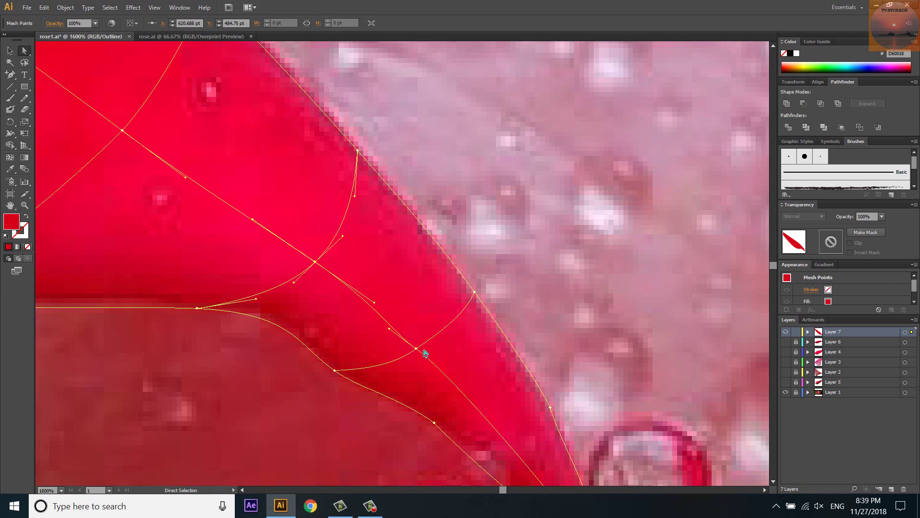
{"action": "left_click_drag", "start_coordinate": [416, 348], "coordinate": [422, 345]}
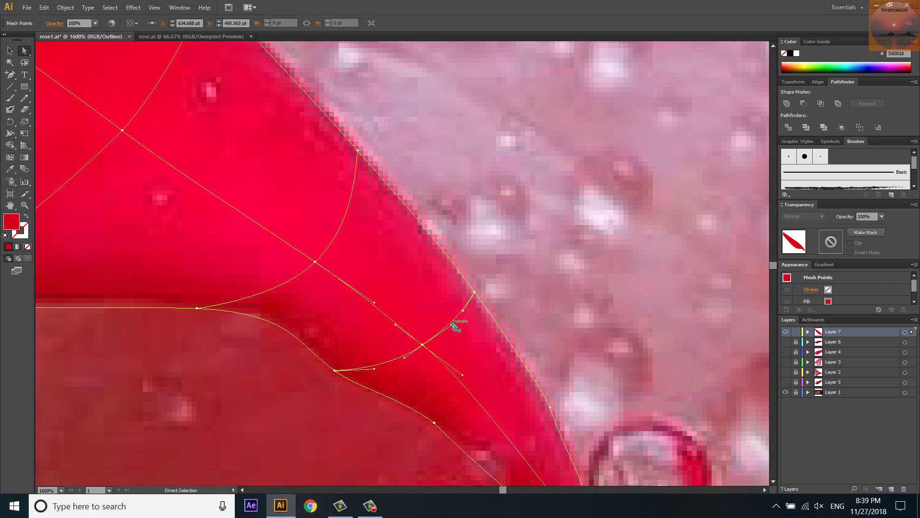
{"action": "left_click_drag", "start_coordinate": [464, 314], "coordinate": [455, 323]}
{"action": "key", "text": "ctrl+minus"}
{"action": "key", "text": "ctrl+minus"}
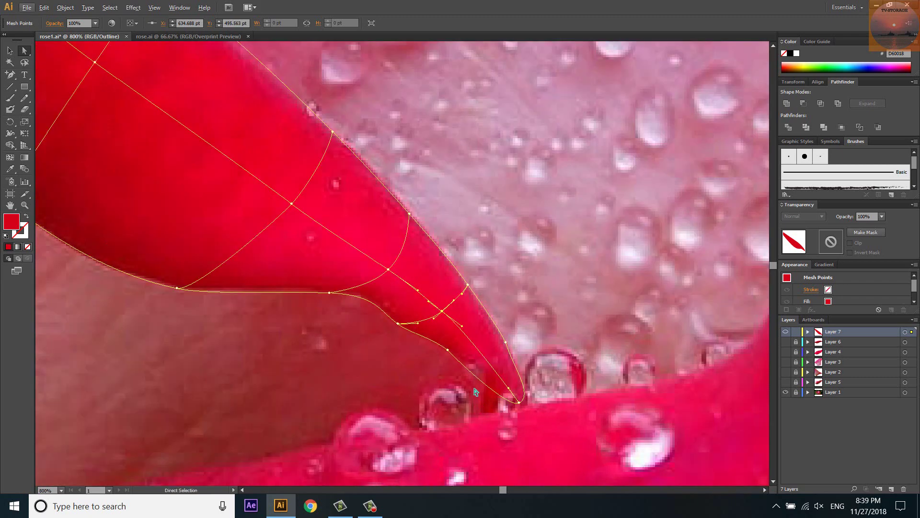
{"action": "key", "text": "u"}
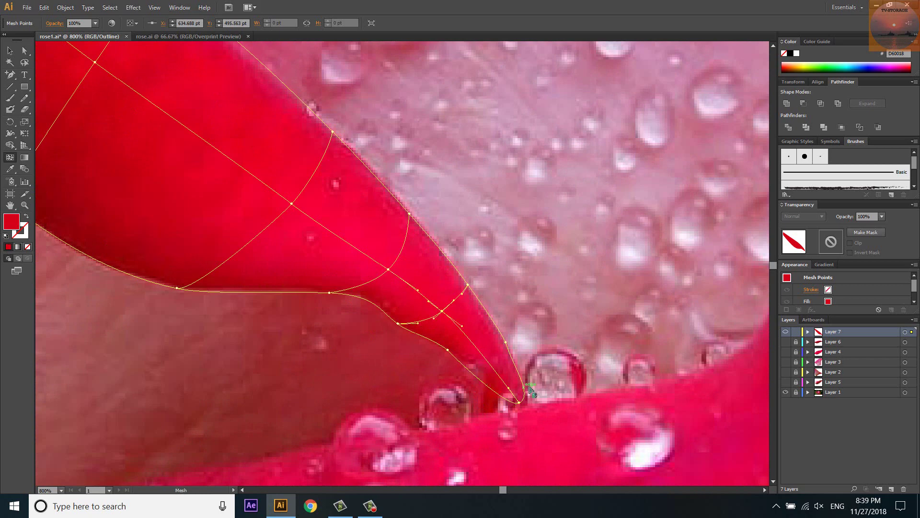
{"action": "scroll", "coordinate": [531, 391], "scroll_direction": "down", "scroll_amount": 2}
{"action": "scroll", "coordinate": [431, 336], "scroll_direction": "down", "scroll_amount": 2}
{"action": "scroll", "coordinate": [226, 250], "scroll_direction": "up", "scroll_amount": 3}
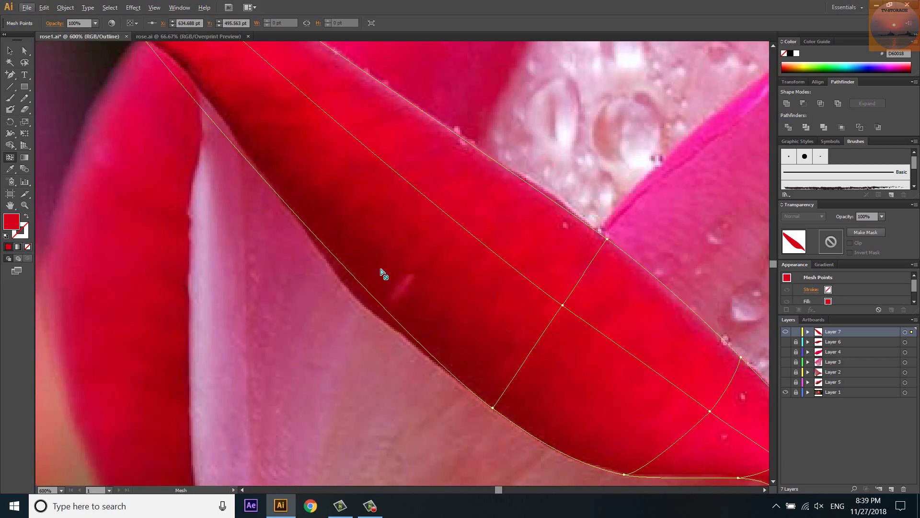
Add two mesh lines through the petal's lower edge and slide their edge points into place.
{"action": "left_click", "coordinate": [373, 298]}
{"action": "left_click_drag", "start_coordinate": [373, 298], "coordinate": [361, 302]}
{"action": "left_click_drag", "start_coordinate": [430, 202], "coordinate": [425, 206]}
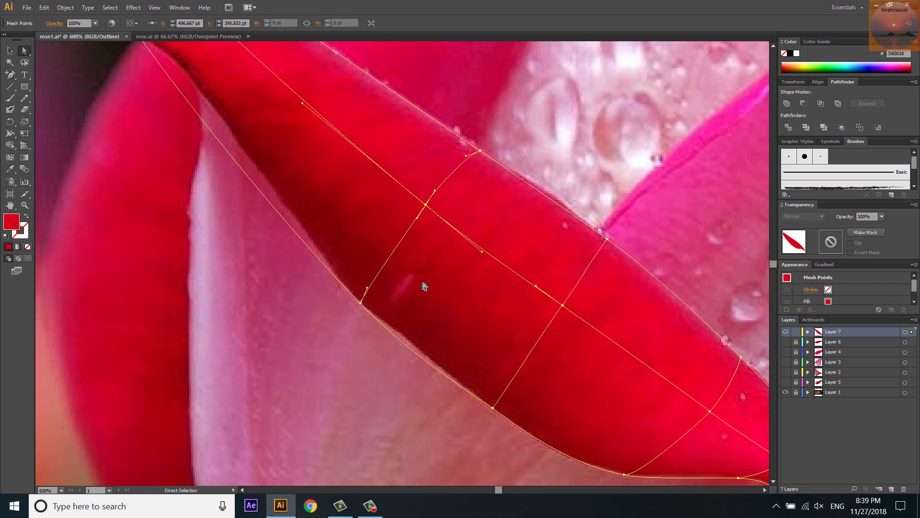
{"action": "left_click", "coordinate": [422, 356]}
{"action": "left_click_drag", "start_coordinate": [422, 355], "coordinate": [422, 354]}
{"action": "scroll", "coordinate": [444, 257], "scroll_direction": "up", "scroll_amount": 3}
{"action": "scroll", "coordinate": [444, 257], "scroll_direction": "left", "scroll_amount": 3}
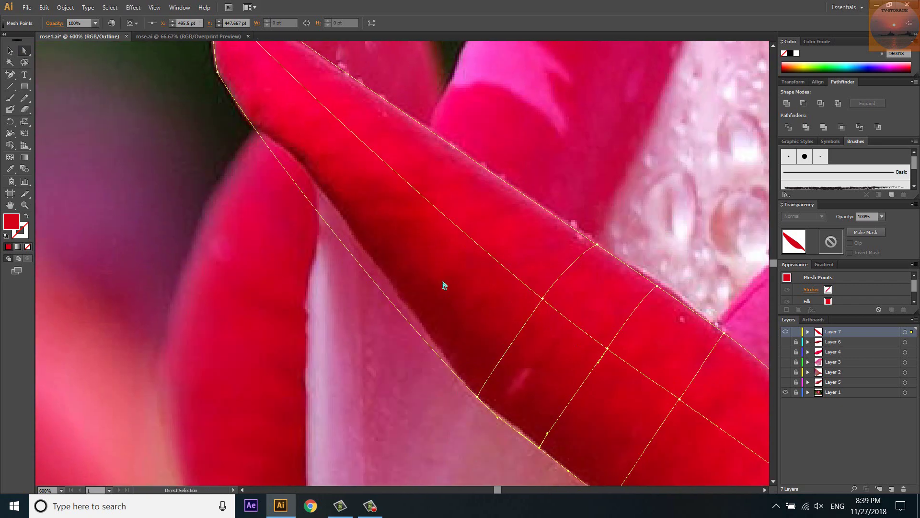
{"action": "key", "text": "u"}
{"action": "key", "text": "a"}
{"action": "left_click_drag", "start_coordinate": [332, 229], "coordinate": [346, 189]}
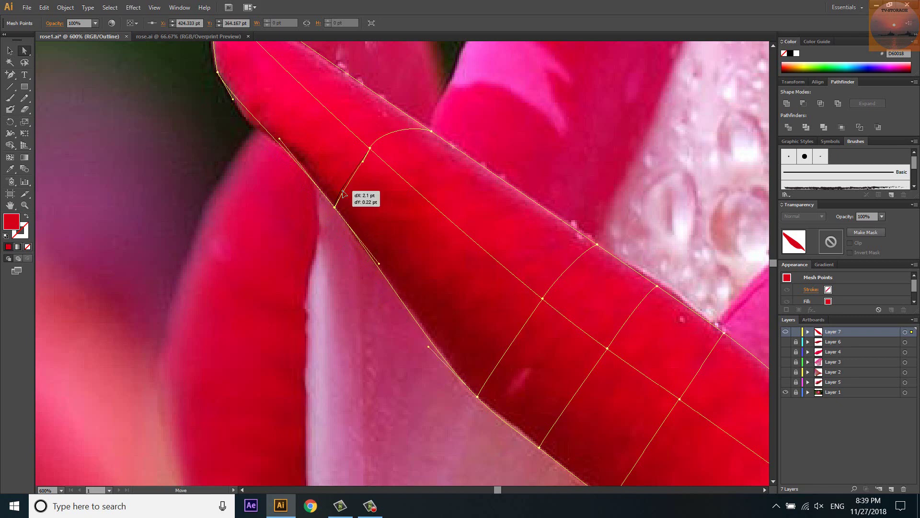
Add a mesh line near the upper tip and bend its points and curves onto the curled outline.
{"action": "left_click_drag", "start_coordinate": [360, 138], "coordinate": [432, 210]}
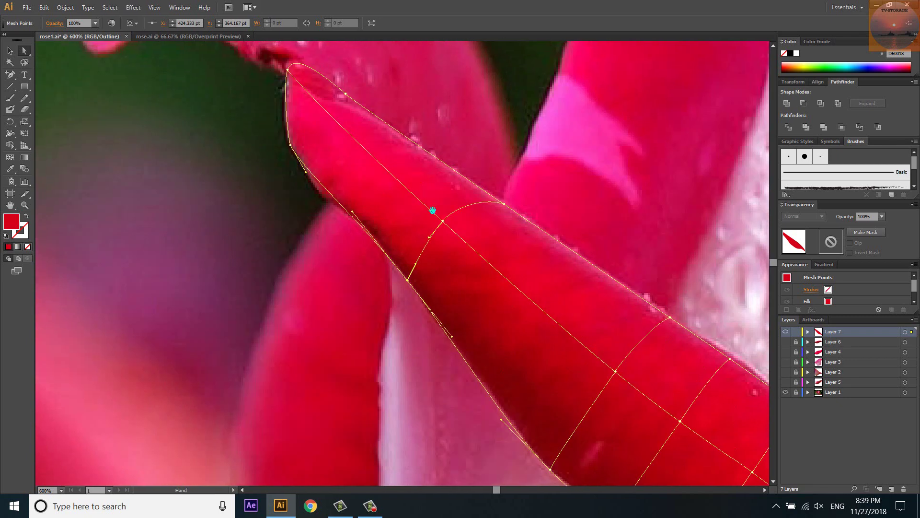
{"action": "key", "text": "u"}
{"action": "left_click", "coordinate": [332, 197]}
{"action": "key", "text": "a"}
{"action": "left_click_drag", "start_coordinate": [332, 197], "coordinate": [324, 194]}
{"action": "left_click_drag", "start_coordinate": [345, 129], "coordinate": [356, 141]}
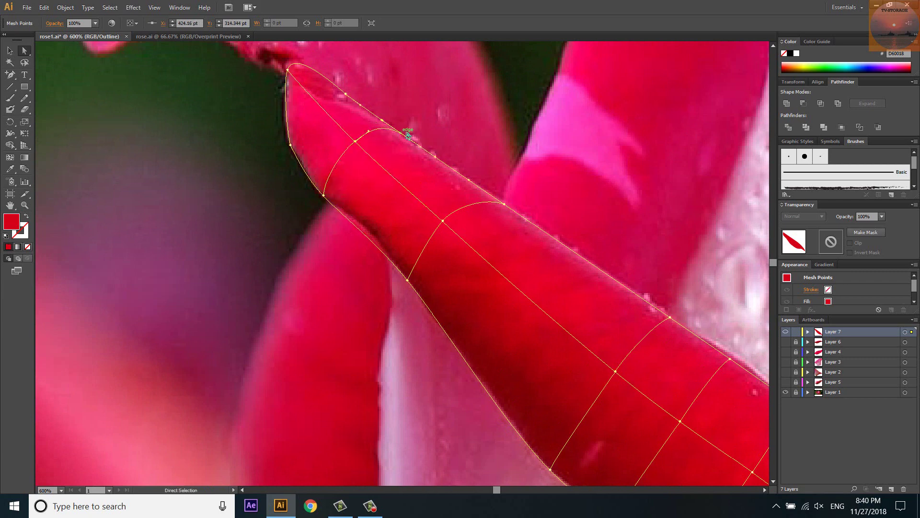
{"action": "scroll", "coordinate": [396, 164], "scroll_direction": "up", "scroll_amount": 3}
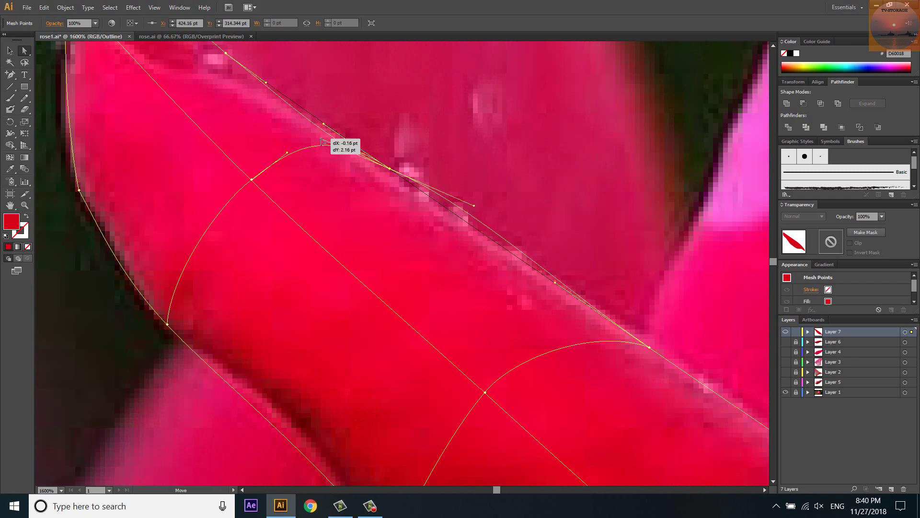
{"action": "left_click_drag", "start_coordinate": [324, 124], "coordinate": [336, 178]}
{"action": "left_click_drag", "start_coordinate": [253, 181], "coordinate": [265, 190]}
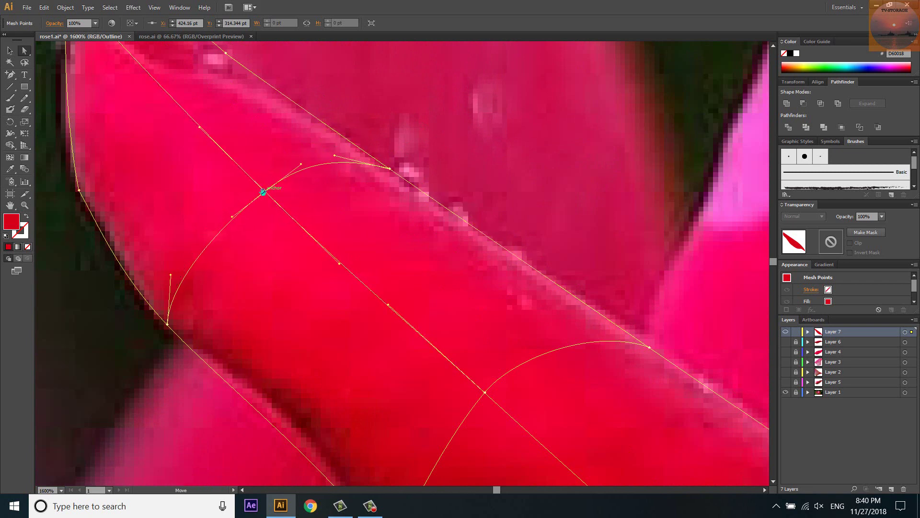
{"action": "left_click", "coordinate": [79, 189]}
{"action": "left_click_drag", "start_coordinate": [96, 225], "coordinate": [75, 167]}
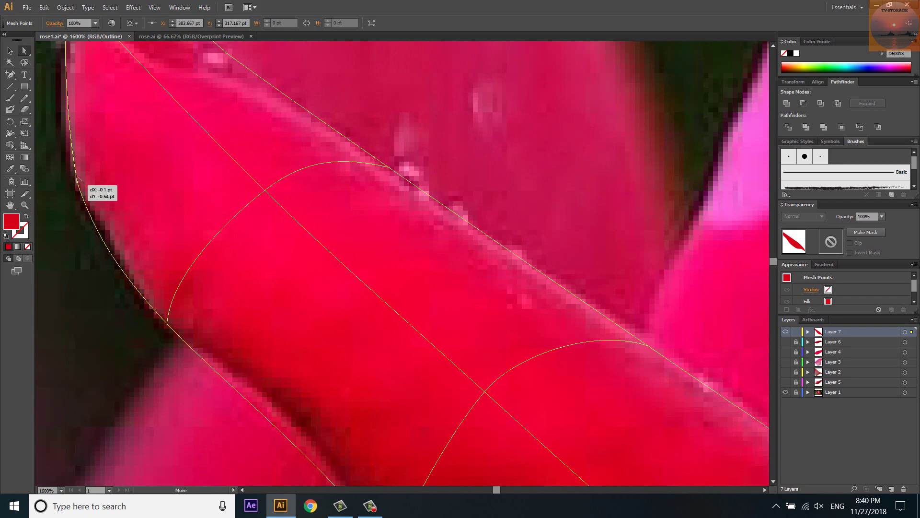
{"action": "scroll", "coordinate": [272, 214], "scroll_direction": "down", "scroll_amount": 2}
{"action": "scroll", "coordinate": [309, 320], "scroll_direction": "up", "scroll_amount": 1}
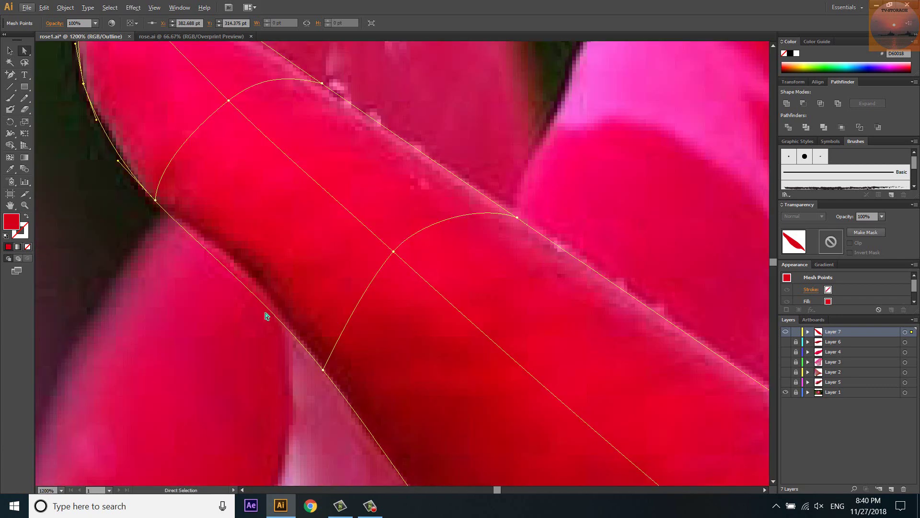
Add another mesh line across the petal and align its points with the lower edge.
{"action": "key", "text": "u"}
{"action": "left_click", "coordinate": [241, 280]}
{"action": "left_click_drag", "start_coordinate": [240, 283], "coordinate": [246, 275]}
{"action": "scroll", "coordinate": [307, 229], "scroll_direction": "down", "scroll_amount": 4}
{"action": "scroll", "coordinate": [403, 312], "scroll_direction": "up", "scroll_amount": 1}
{"action": "scroll", "coordinate": [403, 313], "scroll_direction": "up", "scroll_amount": 3}
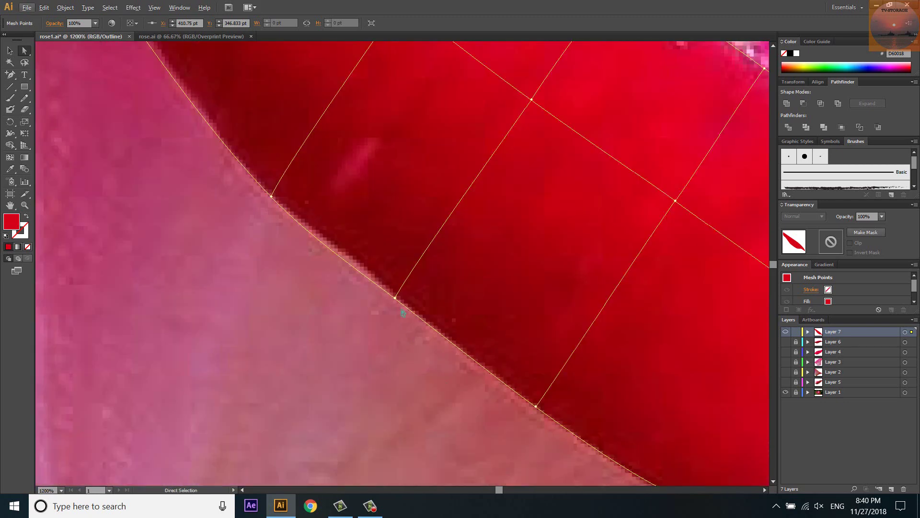
{"action": "left_click_drag", "start_coordinate": [403, 313], "coordinate": [401, 300]}
{"action": "scroll", "coordinate": [246, 324], "scroll_direction": "down", "scroll_amount": 2}
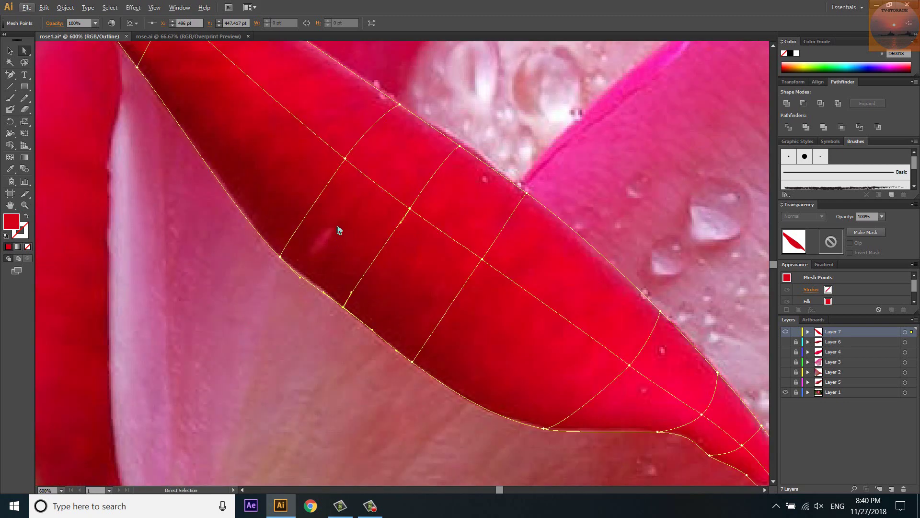
Add a mesh line through a lower-edge point and nudge the new point onto the petal edge.
{"action": "key", "text": "u"}
{"action": "left_click", "coordinate": [313, 286]}
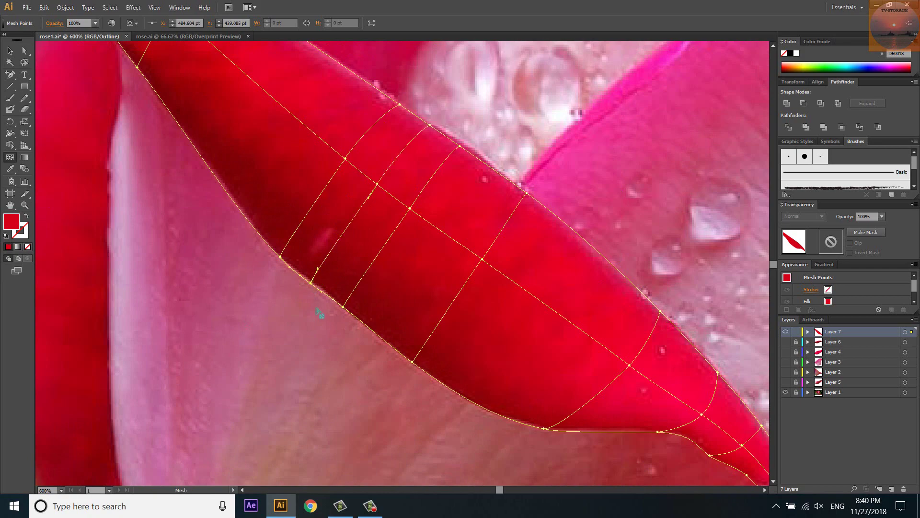
{"action": "key", "text": "a"}
{"action": "left_click_drag", "start_coordinate": [314, 283], "coordinate": [312, 281]}
{"action": "scroll", "coordinate": [321, 303], "scroll_direction": "down", "scroll_amount": 3}
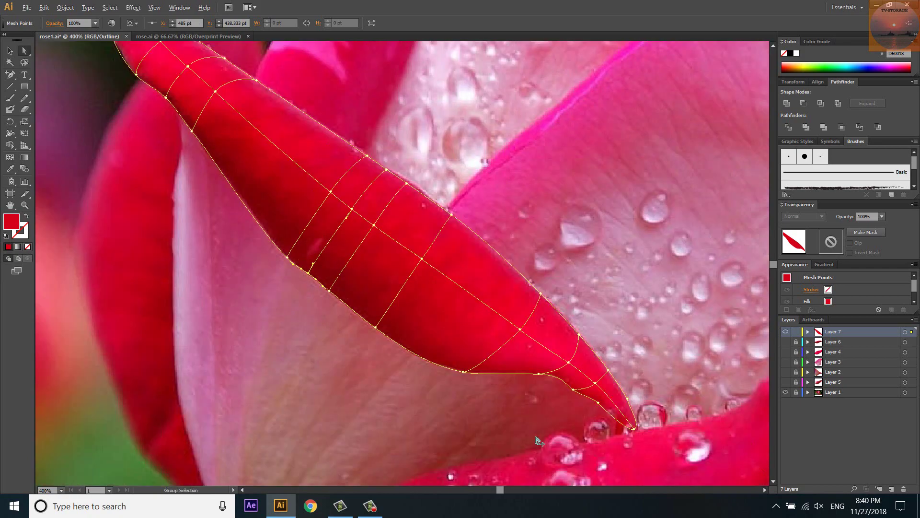
{"action": "scroll", "coordinate": [571, 394], "scroll_direction": "up", "scroll_amount": 3}
{"action": "scroll", "coordinate": [546, 412], "scroll_direction": "down", "scroll_amount": 3}
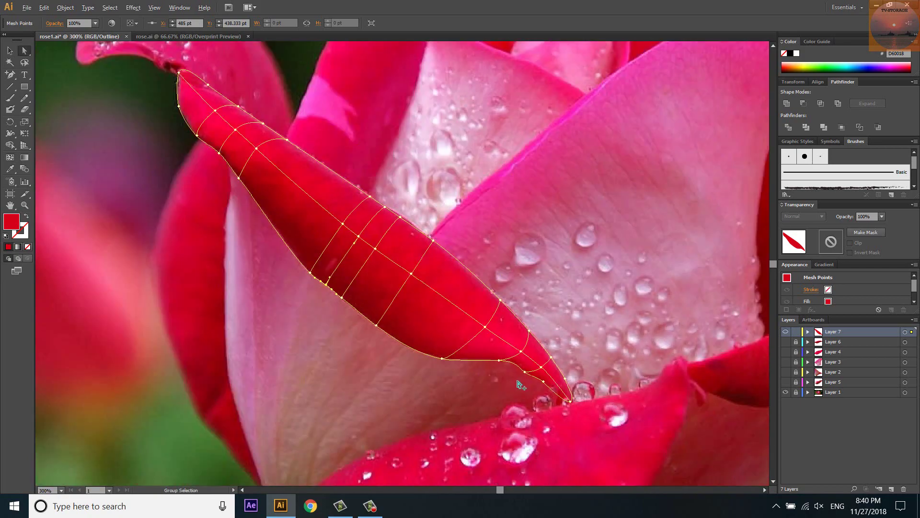
{"action": "scroll", "coordinate": [284, 212], "scroll_direction": "up", "scroll_amount": 2}
Add five more mesh lines across the petal to densify the grid.
{"action": "key", "text": "u"}
{"action": "scroll", "coordinate": [259, 200], "scroll_direction": "up", "scroll_amount": 3}
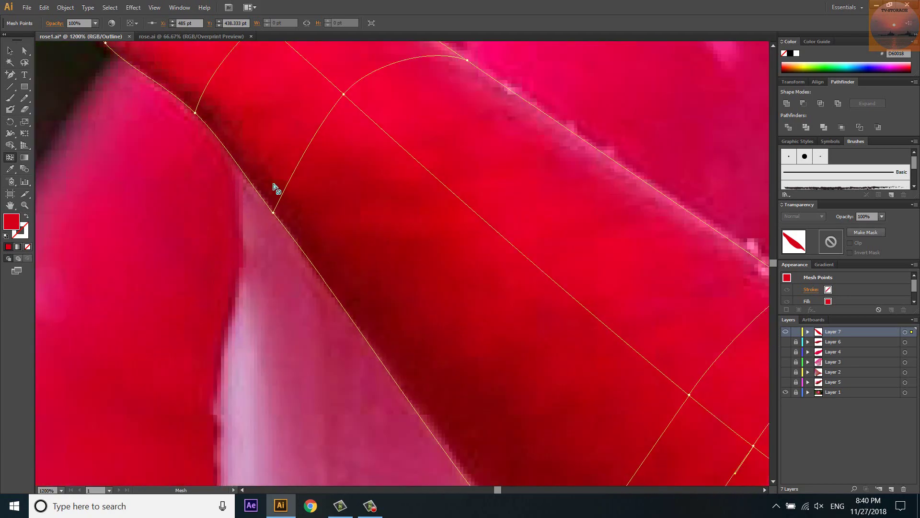
{"action": "scroll", "coordinate": [285, 199], "scroll_direction": "down", "scroll_amount": 2}
{"action": "scroll", "coordinate": [396, 287], "scroll_direction": "down", "scroll_amount": 2}
{"action": "scroll", "coordinate": [396, 288], "scroll_direction": "up", "scroll_amount": 2}
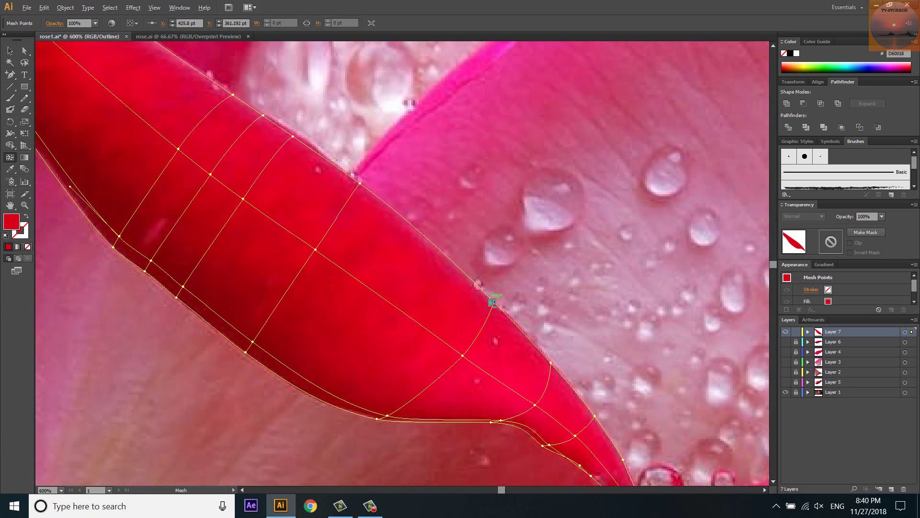
{"action": "scroll", "coordinate": [489, 297], "scroll_direction": "up", "scroll_amount": 2}
{"action": "scroll", "coordinate": [218, 83], "scroll_direction": "down", "scroll_amount": 3}
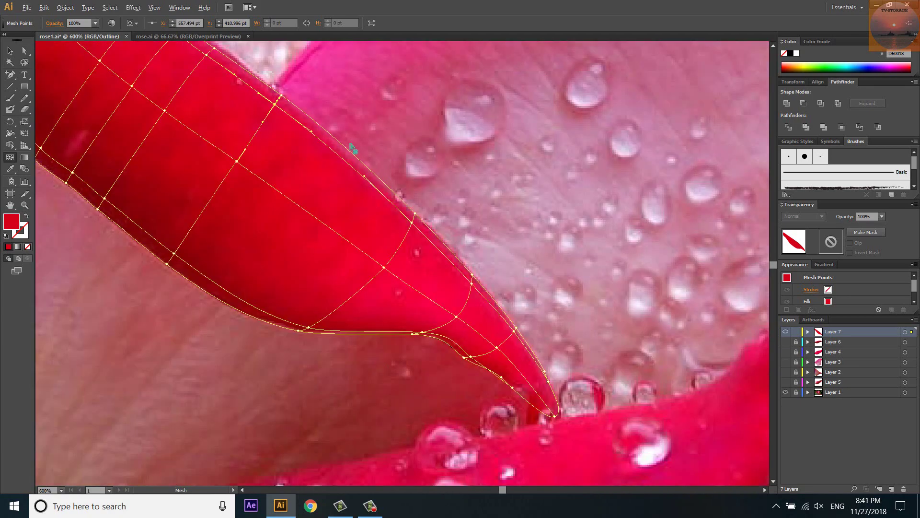
{"action": "scroll", "coordinate": [353, 148], "scroll_direction": "down", "scroll_amount": 1}
{"action": "scroll", "coordinate": [353, 148], "scroll_direction": "down", "scroll_amount": 2}
{"action": "scroll", "coordinate": [272, 168], "scroll_direction": "up", "scroll_amount": 2}
{"action": "scroll", "coordinate": [272, 169], "scroll_direction": "up", "scroll_amount": 4}
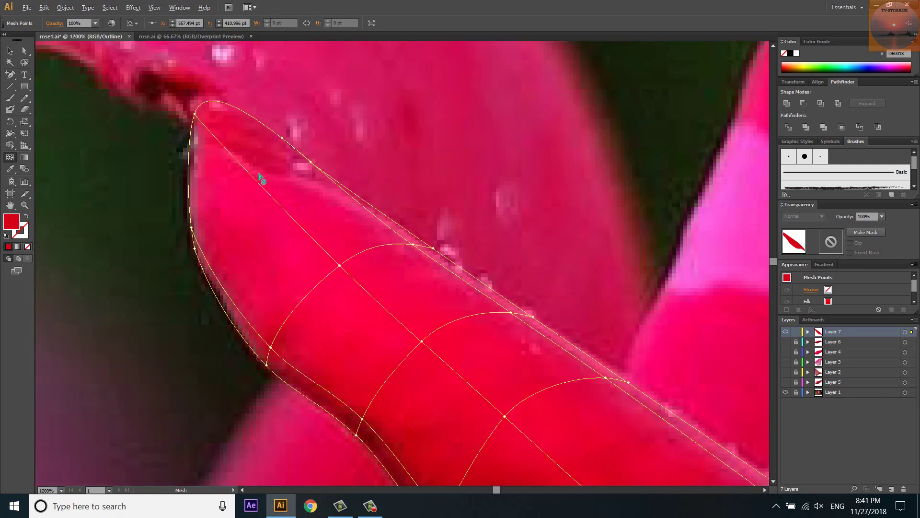
{"action": "scroll", "coordinate": [168, 113], "scroll_direction": "down", "scroll_amount": 2}
{"action": "scroll", "coordinate": [182, 124], "scroll_direction": "down", "scroll_amount": 2}
{"action": "scroll", "coordinate": [187, 138], "scroll_direction": "up", "scroll_amount": 2}
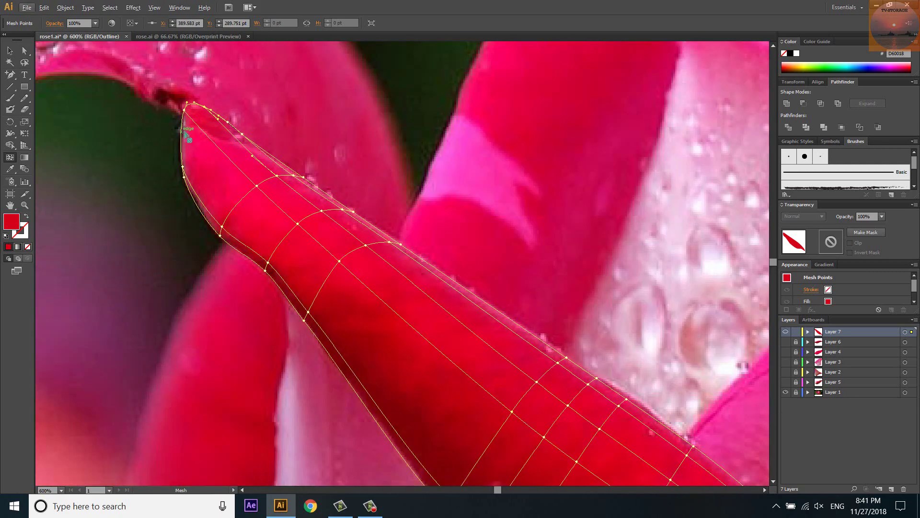
{"action": "scroll", "coordinate": [184, 144], "scroll_direction": "down", "scroll_amount": 3}
{"action": "scroll", "coordinate": [353, 281], "scroll_direction": "up", "scroll_amount": 2}
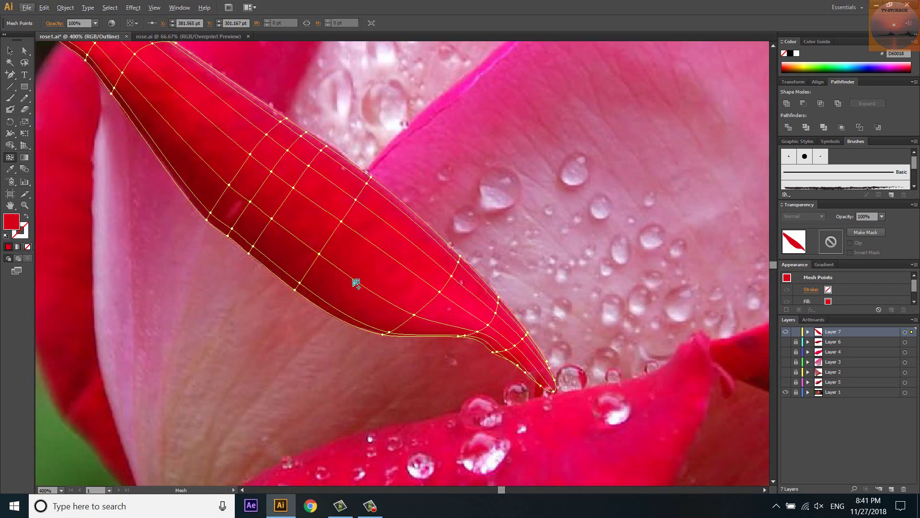
{"action": "left_click", "coordinate": [380, 298]}
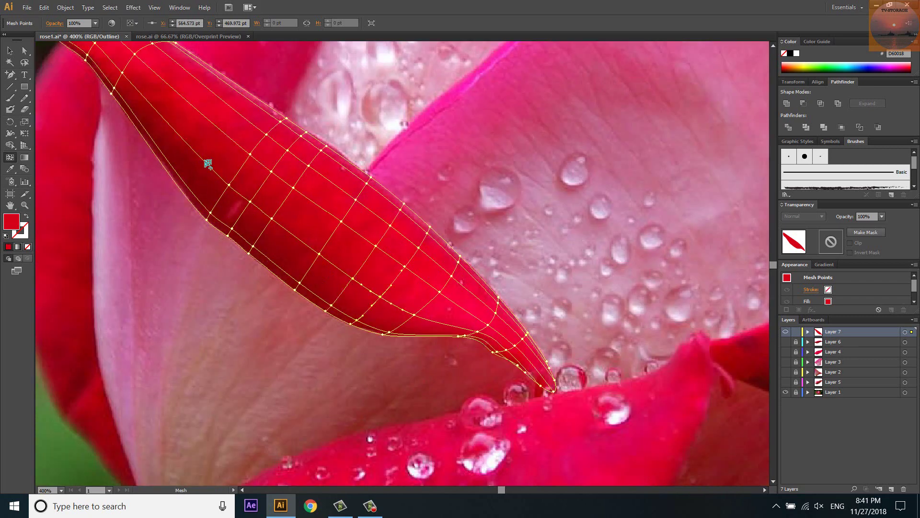
{"action": "left_click", "coordinate": [181, 137]}
{"action": "left_click", "coordinate": [150, 104]}
{"action": "left_click", "coordinate": [319, 207]}
{"action": "key", "text": "ctrl+minus"}
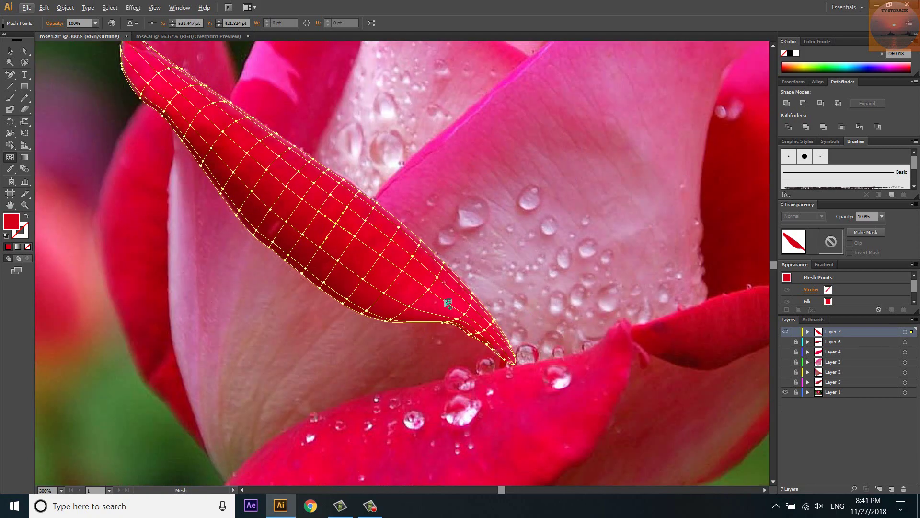
{"action": "left_click", "coordinate": [448, 303]}
{"action": "scroll", "coordinate": [448, 303], "scroll_direction": "down", "scroll_amount": 3}
{"action": "scroll", "coordinate": [263, 186], "scroll_direction": "up", "scroll_amount": 6}
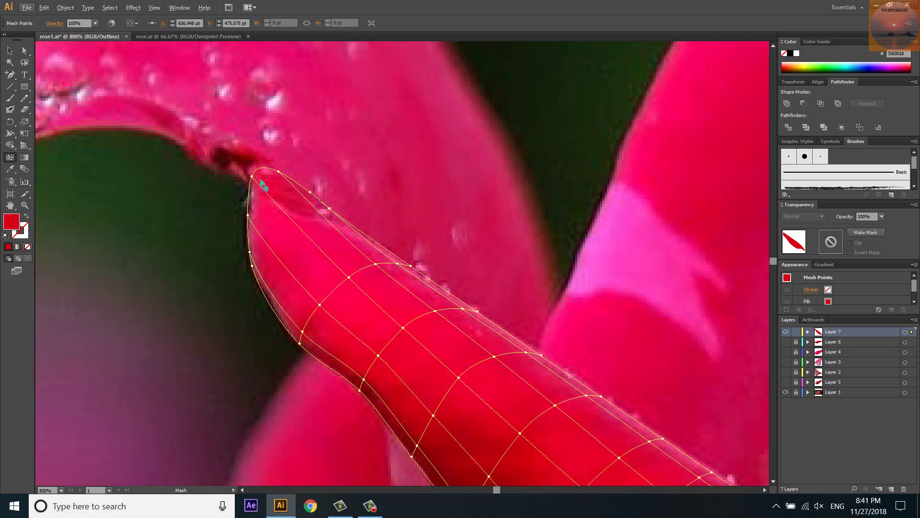
Add a mesh point on the curled petal tip and shift its line to fit the tip's curve.
{"action": "left_click", "coordinate": [306, 225]}
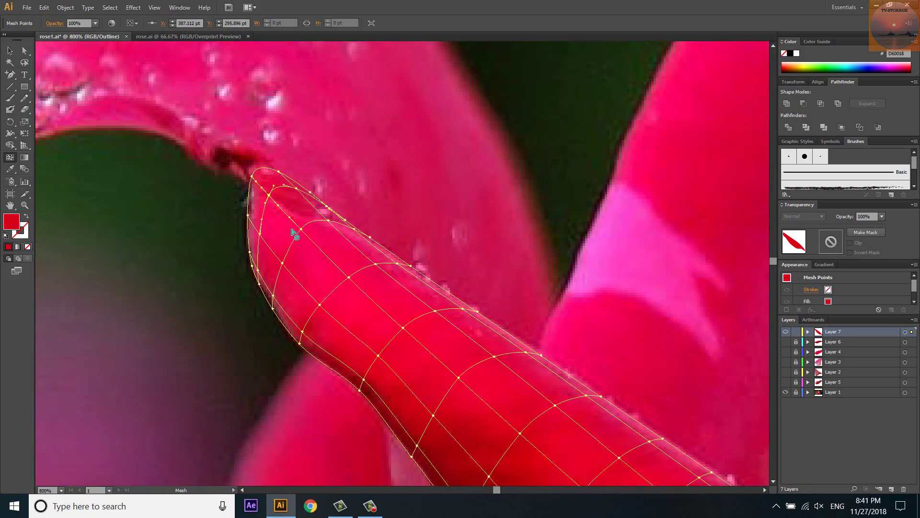
{"action": "scroll", "coordinate": [294, 232], "scroll_direction": "down", "scroll_amount": 5}
{"action": "scroll", "coordinate": [336, 249], "scroll_direction": "down", "scroll_amount": 1}
{"action": "scroll", "coordinate": [419, 274], "scroll_direction": "up", "scroll_amount": 8}
{"action": "left_click", "coordinate": [420, 269]}
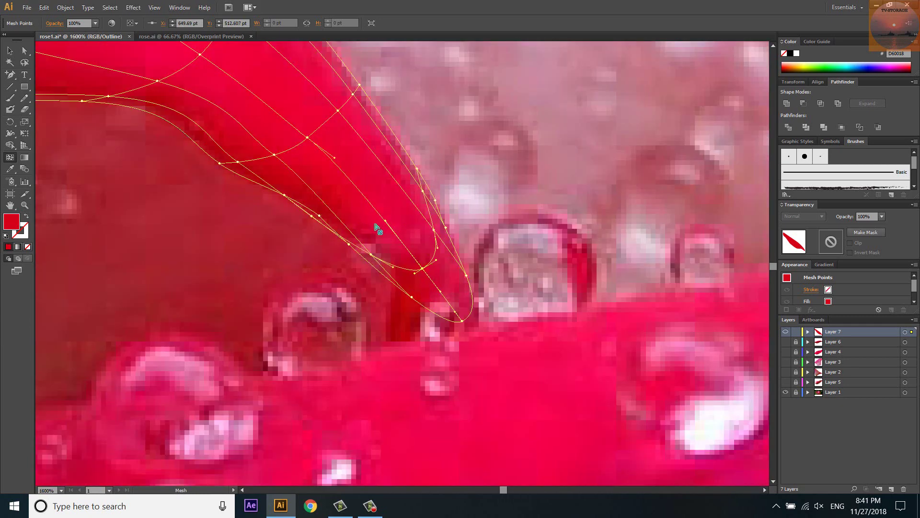
{"action": "left_click", "coordinate": [404, 271], "text": "alt"}
{"action": "scroll", "coordinate": [314, 188], "scroll_direction": "up", "scroll_amount": 1}
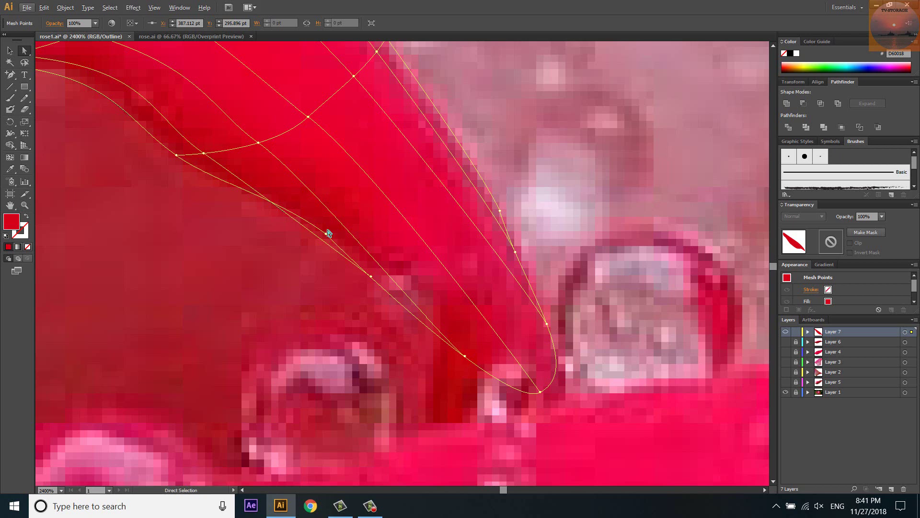
{"action": "mouse_move", "coordinate": [325, 237]}
{"action": "left_mouse_down"}
{"action": "mouse_move", "coordinate": [341, 221]}
{"action": "mouse_move", "coordinate": [322, 232]}
{"action": "left_mouse_up"}
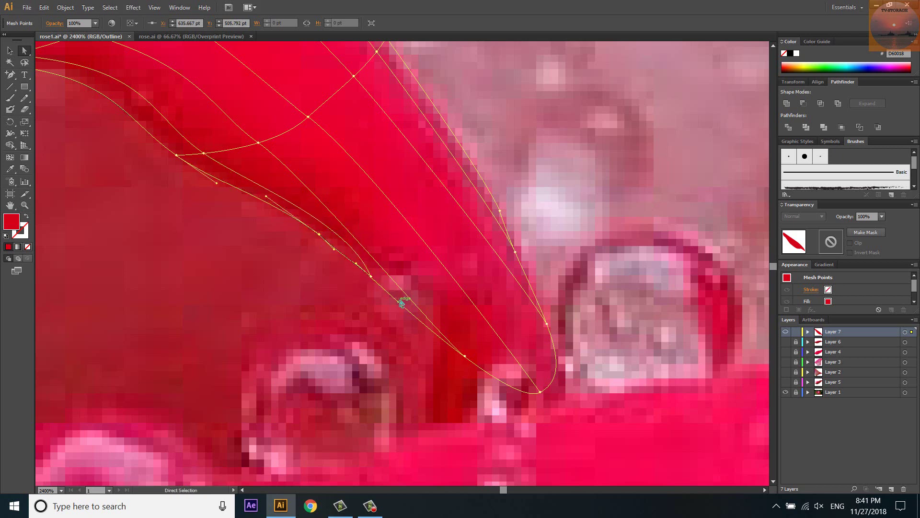
Add points along the right curve and nudge a mesh point onto the petal's right edge.
{"action": "key", "text": "u"}
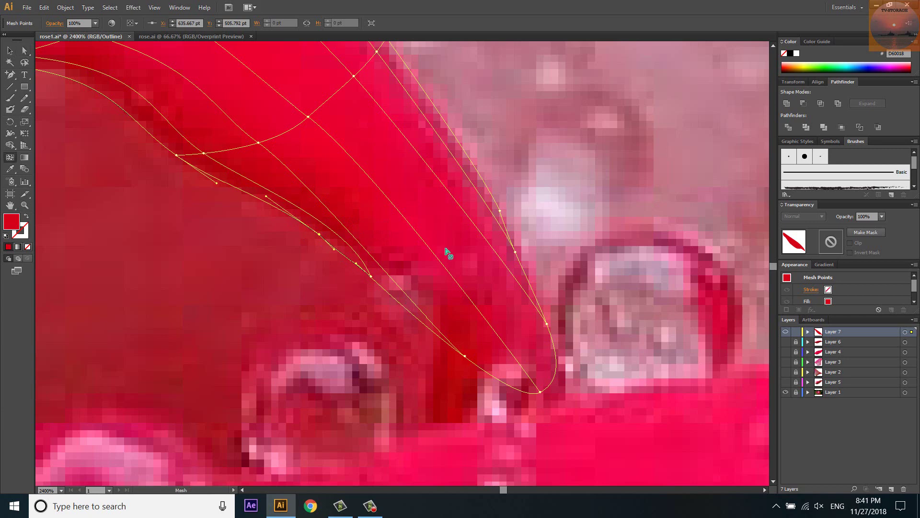
{"action": "left_click_drag", "start_coordinate": [507, 263], "coordinate": [527, 251]}
{"action": "key", "text": "a"}
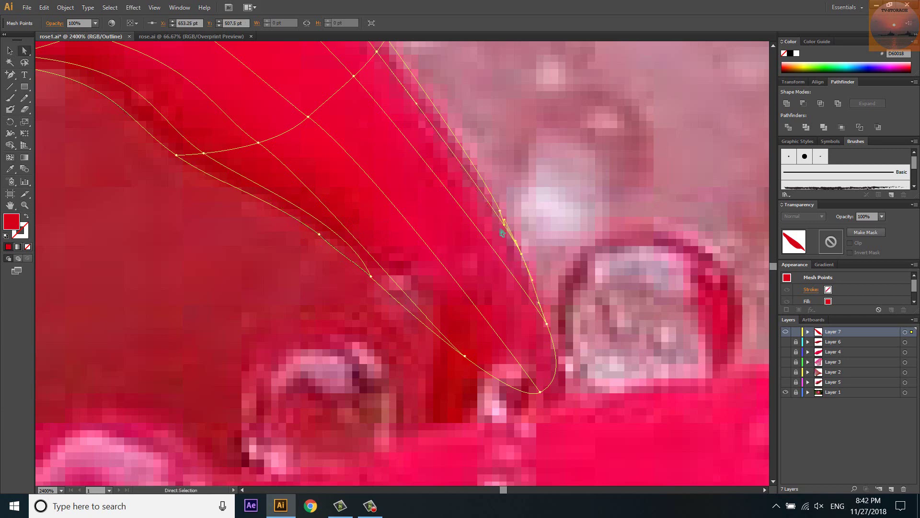
{"action": "scroll", "coordinate": [507, 226], "scroll_direction": "up", "scroll_amount": 3, "text": "alt"}
{"action": "left_click_drag", "start_coordinate": [519, 236], "coordinate": [497, 222]}
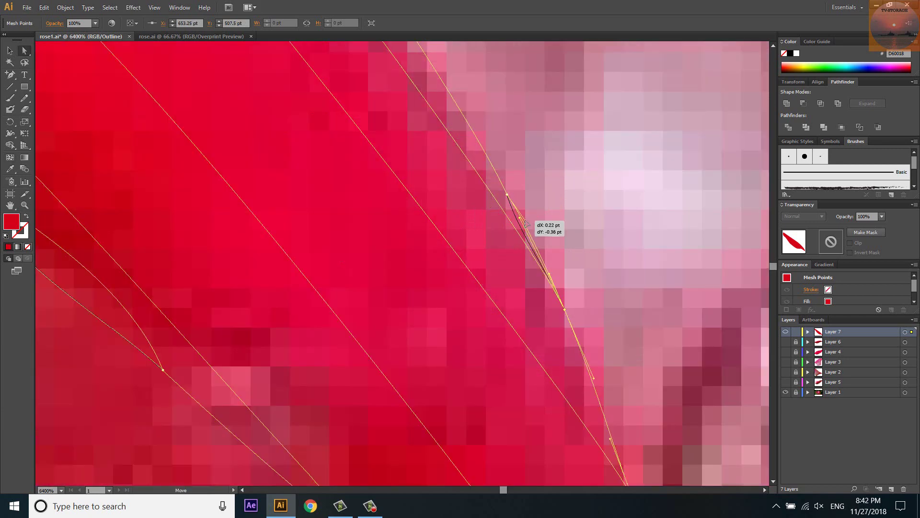
{"action": "scroll", "coordinate": [497, 222], "scroll_direction": "down", "scroll_amount": 2, "text": "alt"}
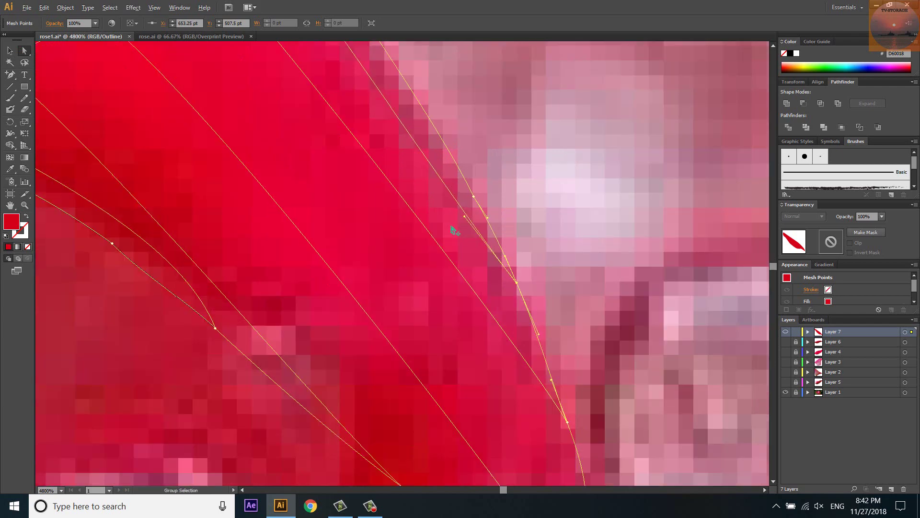
{"action": "scroll", "coordinate": [456, 240], "scroll_direction": "down", "scroll_amount": 1, "text": "alt"}
Add a mesh point near the tip and a new mesh line across the petal tip.
{"action": "key", "text": "u"}
{"action": "left_click", "coordinate": [382, 153]}
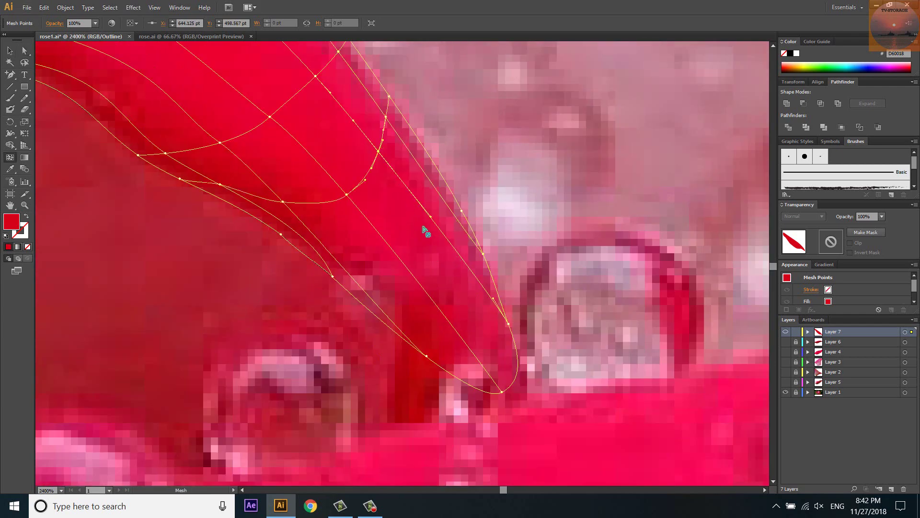
{"action": "left_click", "coordinate": [438, 305]}
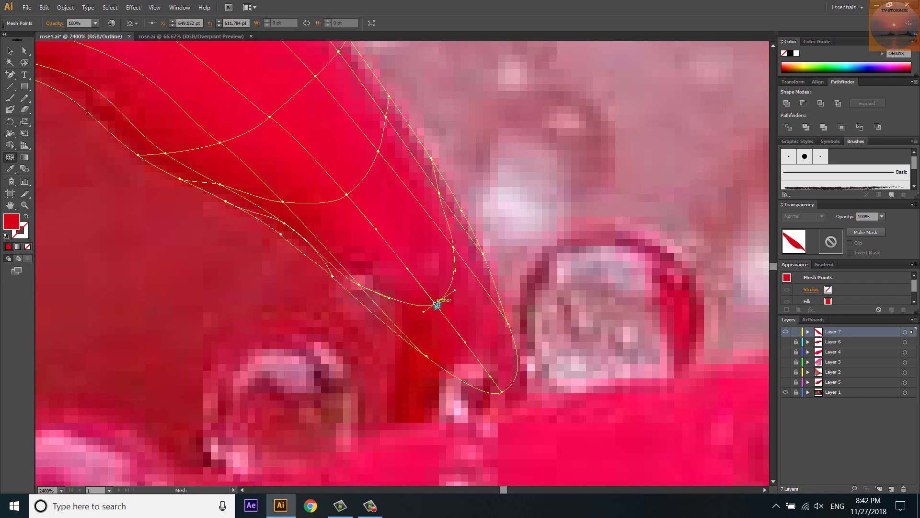
{"action": "scroll", "coordinate": [455, 297], "scroll_direction": "down", "scroll_amount": 2, "text": "alt"}
{"action": "scroll", "coordinate": [480, 290], "scroll_direction": "down", "scroll_amount": 2, "text": "alt"}
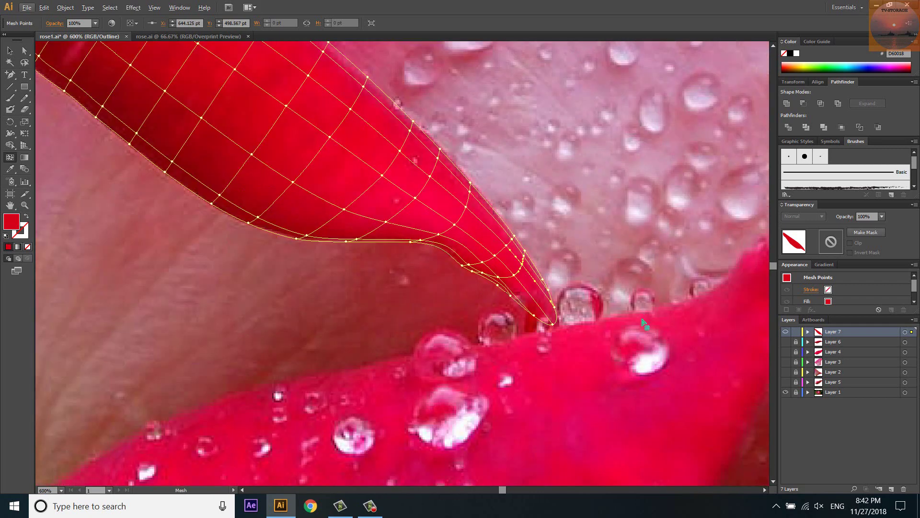
{"action": "scroll", "coordinate": [644, 324], "scroll_direction": "down", "scroll_amount": 1}
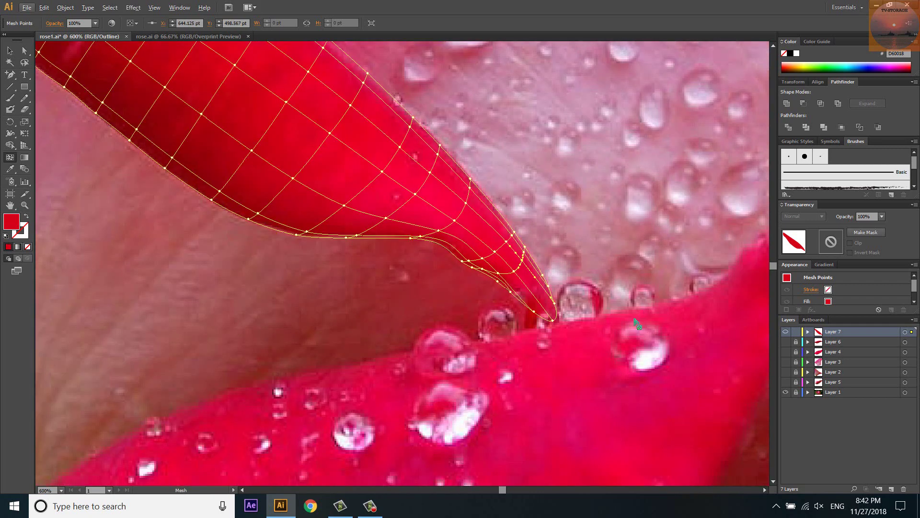
{"action": "key", "text": "a"}
{"action": "scroll", "coordinate": [635, 380], "scroll_direction": "down", "scroll_amount": 2, "text": "alt"}
{"action": "scroll", "coordinate": [633, 381], "scroll_direction": "down", "scroll_amount": 2, "text": "alt"}
{"action": "scroll", "coordinate": [485, 339], "scroll_direction": "up", "scroll_amount": 3, "text": "alt"}
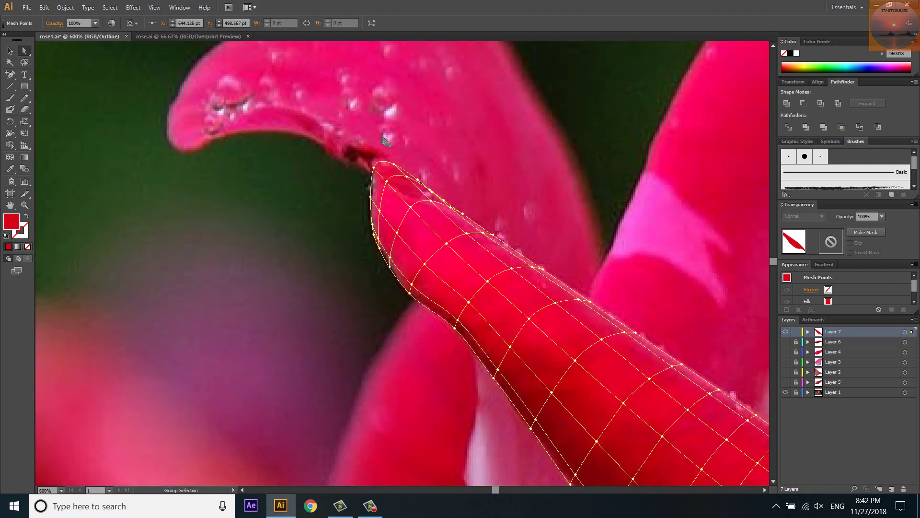
{"action": "scroll", "coordinate": [485, 340], "scroll_direction": "up", "scroll_amount": 2, "text": "alt"}
Sample a pink tone from the photo onto left-edge and upper-edge mesh points.
{"action": "key", "text": "i"}
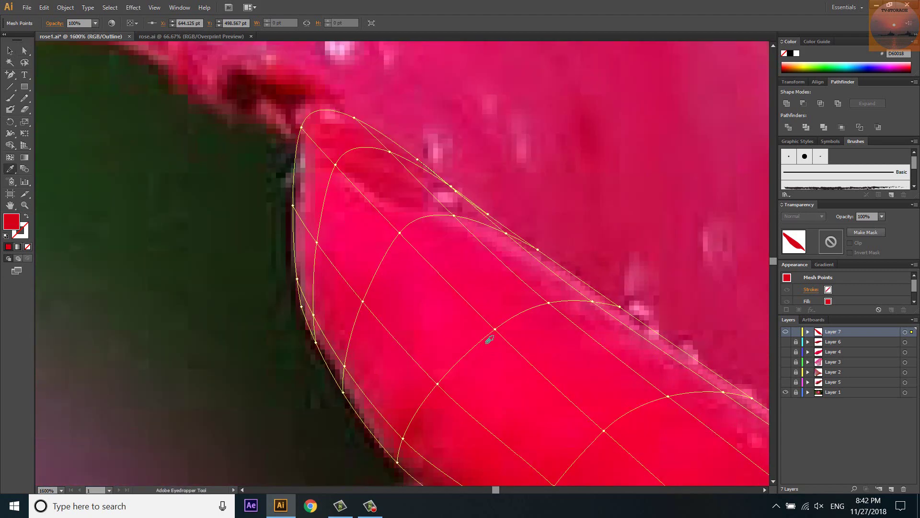
{"action": "left_click", "coordinate": [355, 120]}
{"action": "left_click", "coordinate": [340, 157]}
{"action": "left_click", "coordinate": [303, 272]}
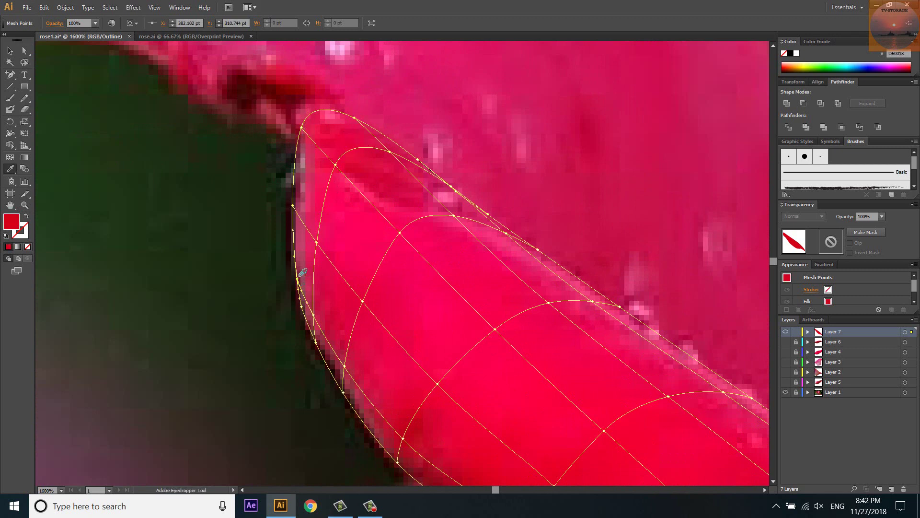
{"action": "left_click", "coordinate": [302, 307], "text": "ctrl"}
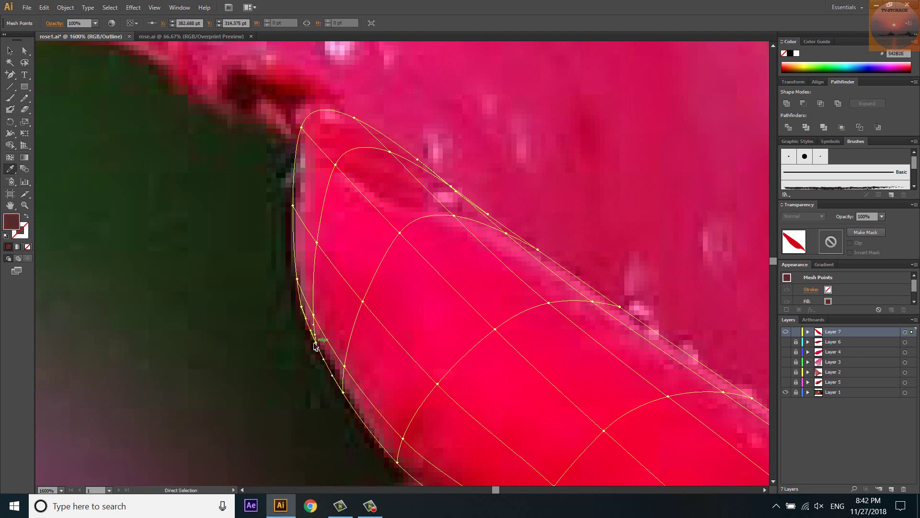
{"action": "left_click", "coordinate": [385, 154]}
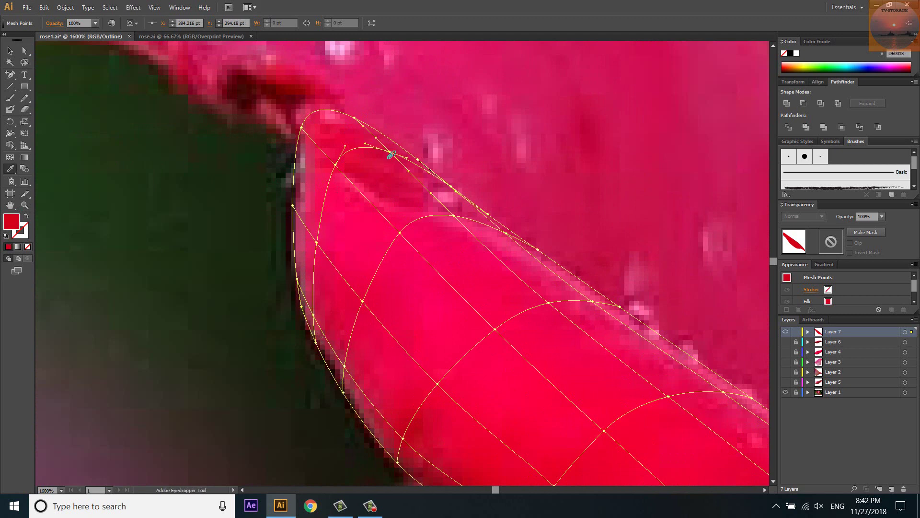
{"action": "left_click", "coordinate": [355, 119], "text": "ctrl"}
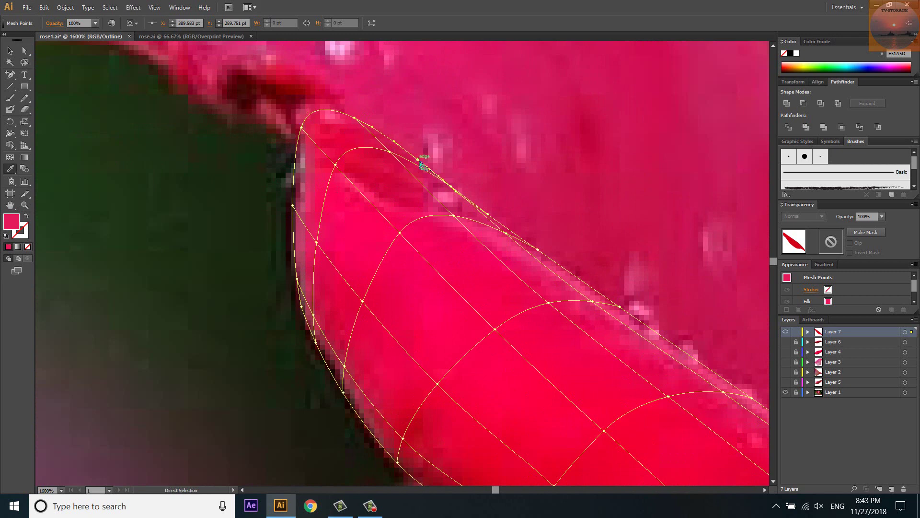
Recolour the remaining top-edge and left-edge points with reds sampled from the photo.
{"action": "left_click", "coordinate": [442, 181], "text": "ctrl"}
{"action": "left_click", "coordinate": [454, 190]}
{"action": "left_click", "coordinate": [496, 236], "text": "ctrl"}
{"action": "left_click", "coordinate": [537, 249], "text": "ctrl"}
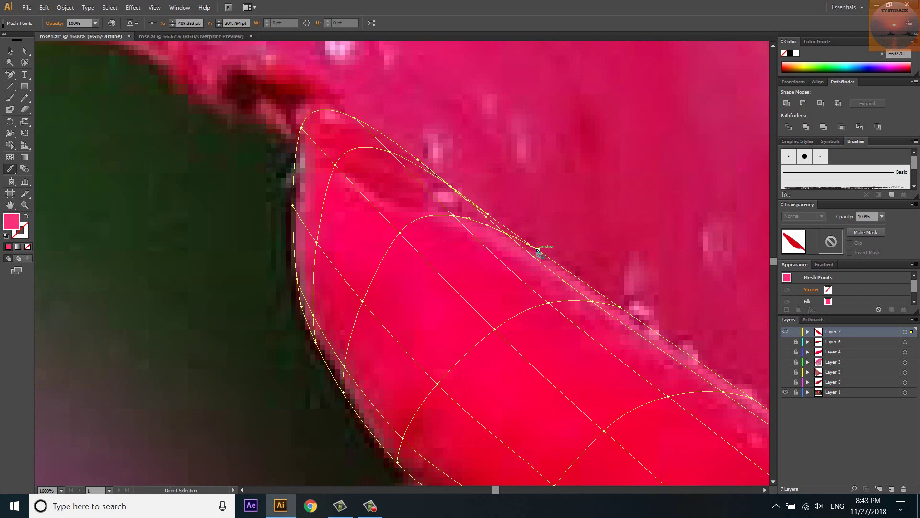
{"action": "left_click", "coordinate": [454, 216], "text": "ctrl"}
{"action": "left_click", "coordinate": [432, 229]}
{"action": "left_click", "coordinate": [400, 234], "text": "ctrl"}
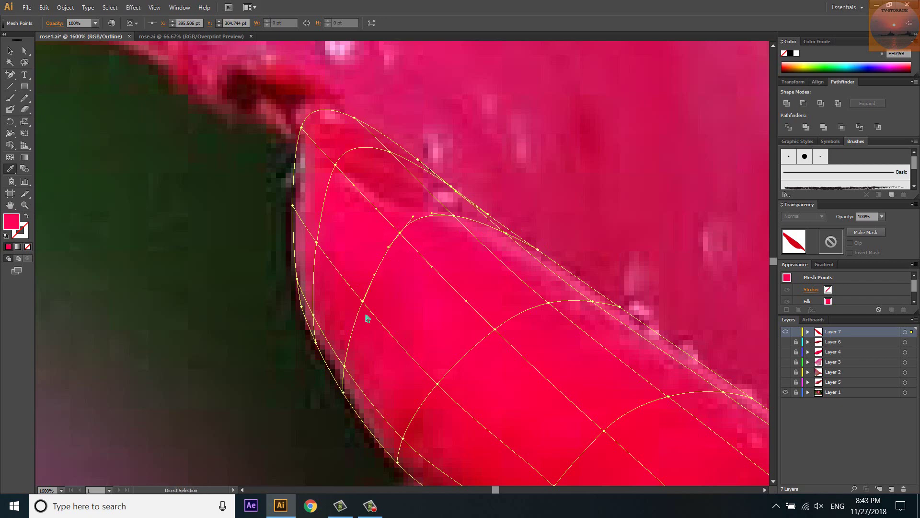
{"action": "left_click", "coordinate": [363, 301], "text": "ctrl"}
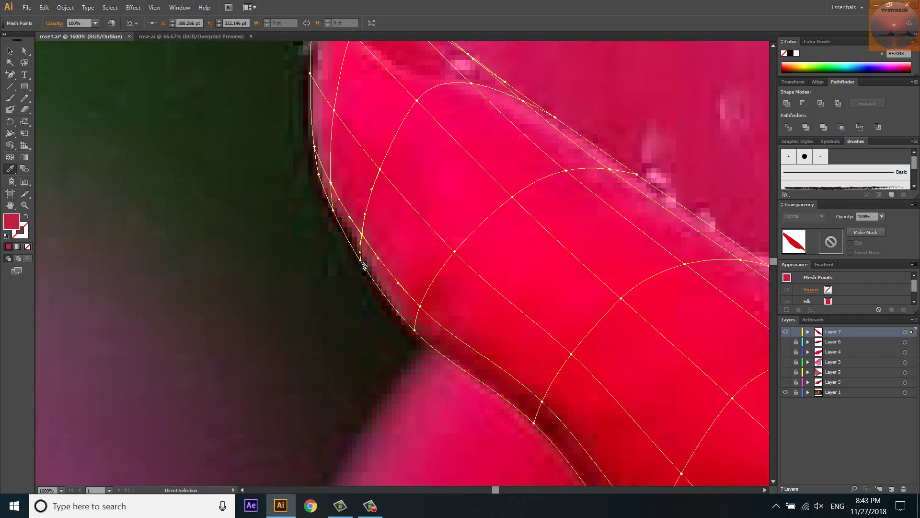
Give the lower left-edge points a dark shadow tone and the bend point a brighter red.
{"action": "scroll", "coordinate": [349, 366], "scroll_direction": "down", "scroll_amount": 3}
{"action": "left_click", "coordinate": [361, 260], "text": "ctrl"}
{"action": "left_click", "coordinate": [412, 332]}
{"action": "left_click", "coordinate": [425, 303], "text": "ctrl"}
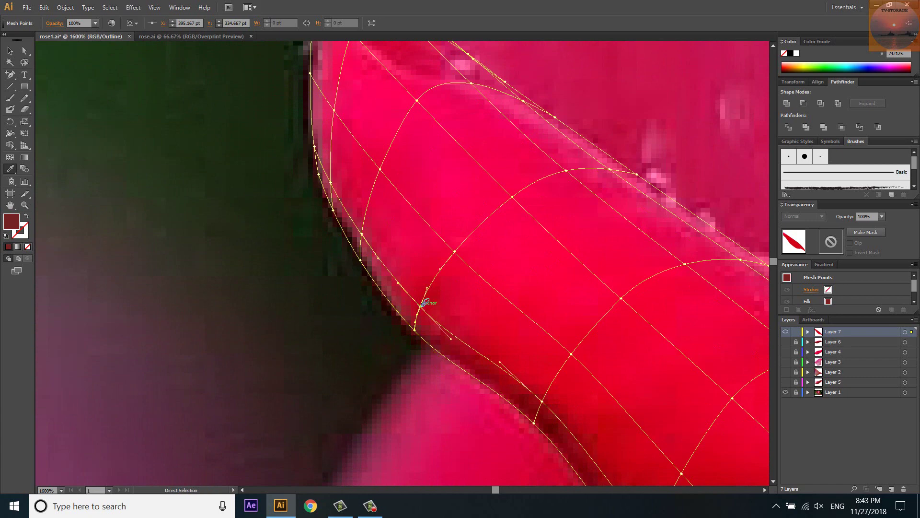
{"action": "left_click", "coordinate": [460, 242]}
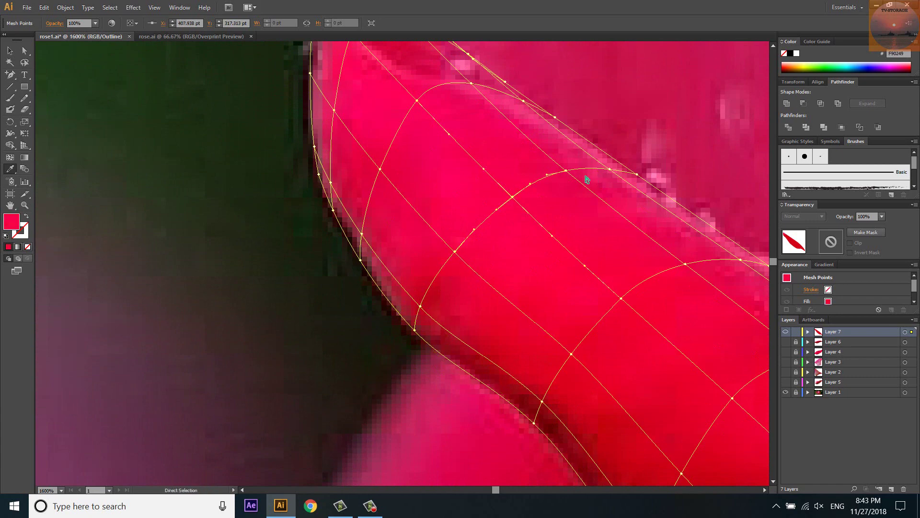
{"action": "left_click", "coordinate": [566, 171], "text": "ctrl"}
Resample a point's colour from the photo and give the underside bend point a brighter red.
{"action": "left_click", "coordinate": [612, 173]}
{"action": "left_click", "coordinate": [639, 179]}
{"action": "left_click", "coordinate": [654, 197]}
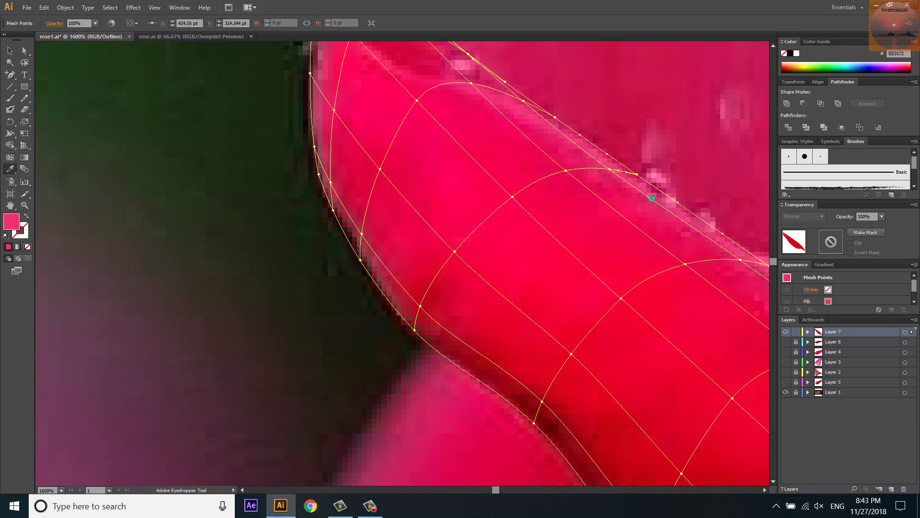
{"action": "left_click_drag", "start_coordinate": [653, 197], "coordinate": [573, 96]}
{"action": "left_click", "coordinate": [461, 287], "text": "ctrl"}
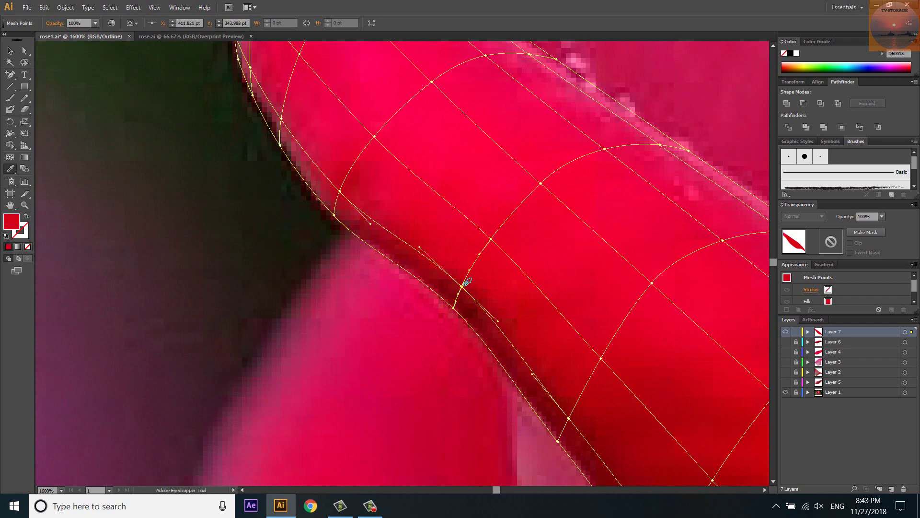
{"action": "left_click", "coordinate": [492, 247]}
{"action": "left_click", "coordinate": [540, 184], "text": "ctrl"}
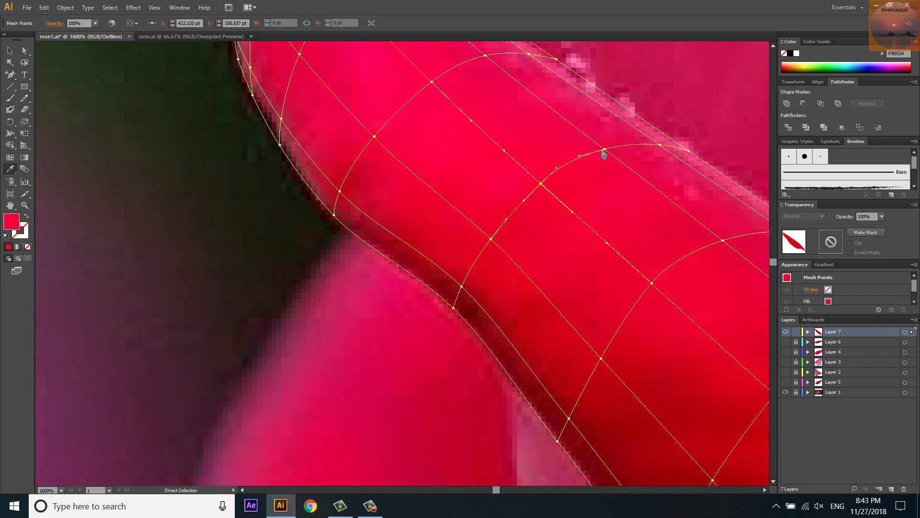
Tint an upper-edge point pink and colour an inner mesh point with sampled red.
{"action": "left_click", "coordinate": [657, 151]}
{"action": "left_click", "coordinate": [688, 151], "text": "ctrl"}
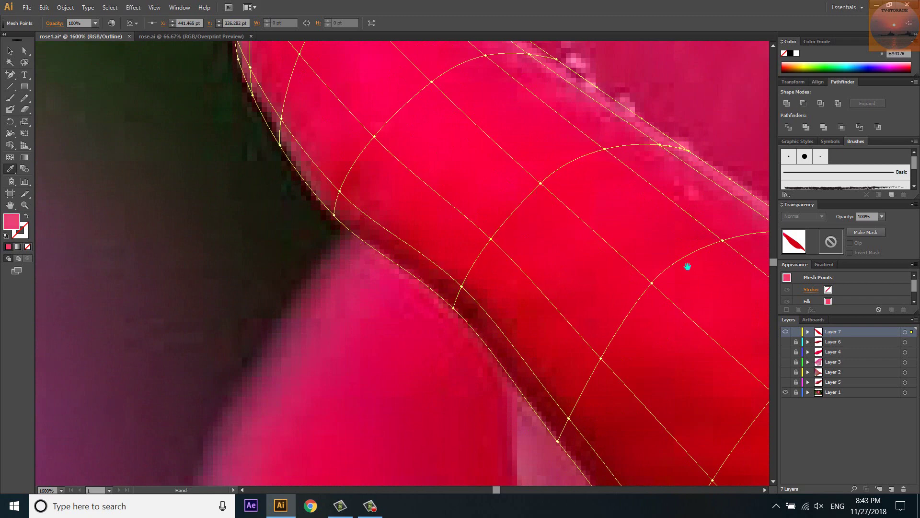
{"action": "left_click_drag", "start_coordinate": [687, 266], "coordinate": [526, 151]}
{"action": "left_click", "coordinate": [397, 330]}
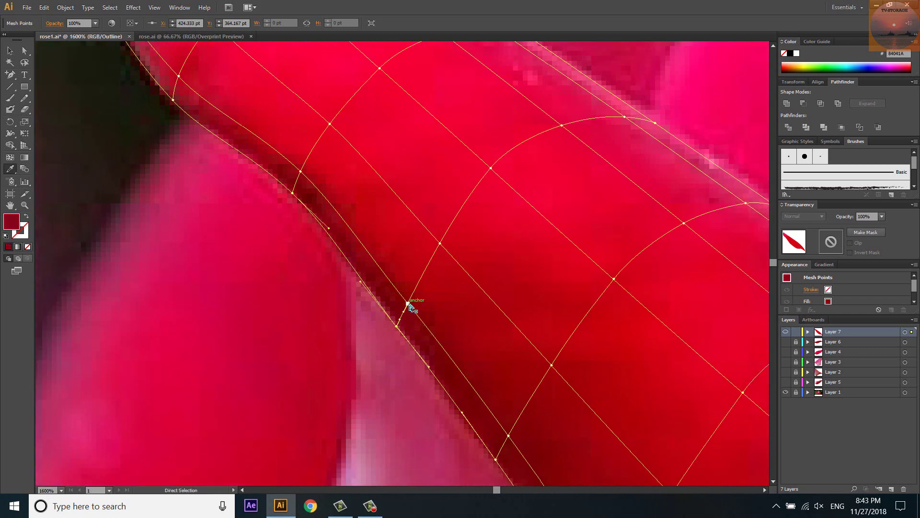
{"action": "left_click", "coordinate": [442, 245], "text": "ctrl"}
Give the mesh points along the upper curve pink highlights sampled from the photo.
{"action": "left_click", "coordinate": [489, 168], "text": "ctrl"}
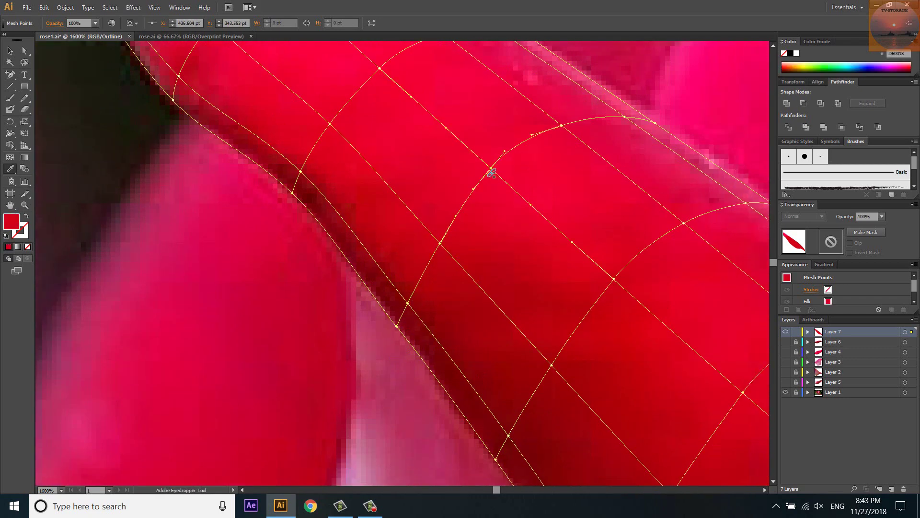
{"action": "left_click", "coordinate": [563, 127], "text": "ctrl"}
{"action": "left_click", "coordinate": [658, 126]}
{"action": "left_click_drag", "start_coordinate": [657, 126], "coordinate": [564, 151]}
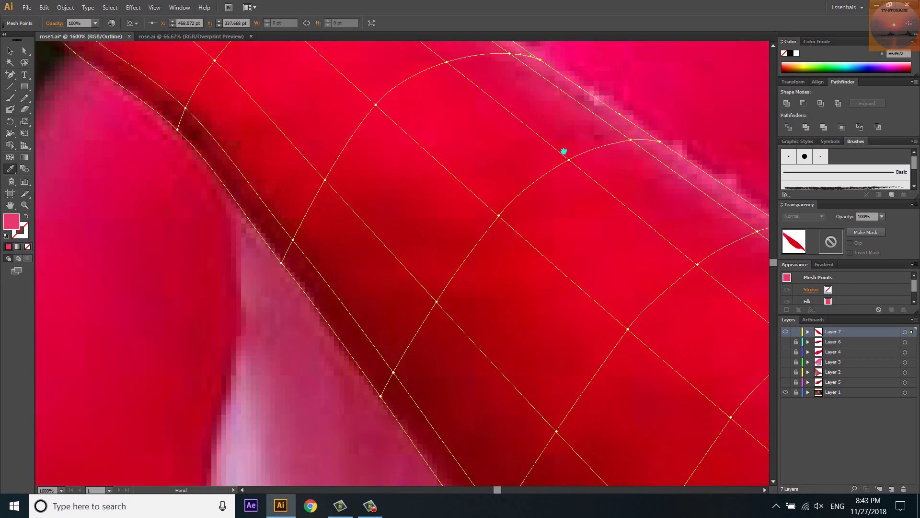
{"action": "left_click", "coordinate": [625, 140], "text": "ctrl"}
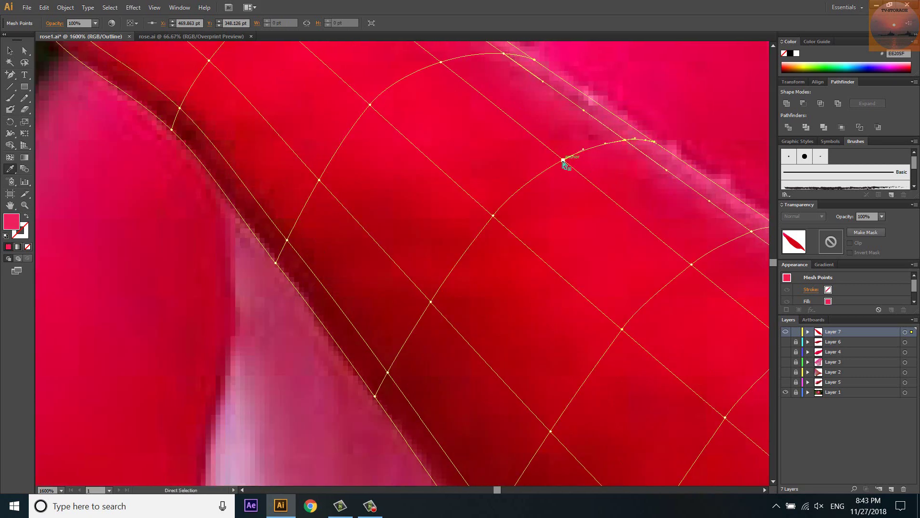
Fill mesh points in the shadowed area with deep shadow reds from the photo.
{"action": "left_click", "coordinate": [493, 216], "text": "ctrl"}
{"action": "left_click", "coordinate": [431, 303], "text": "ctrl"}
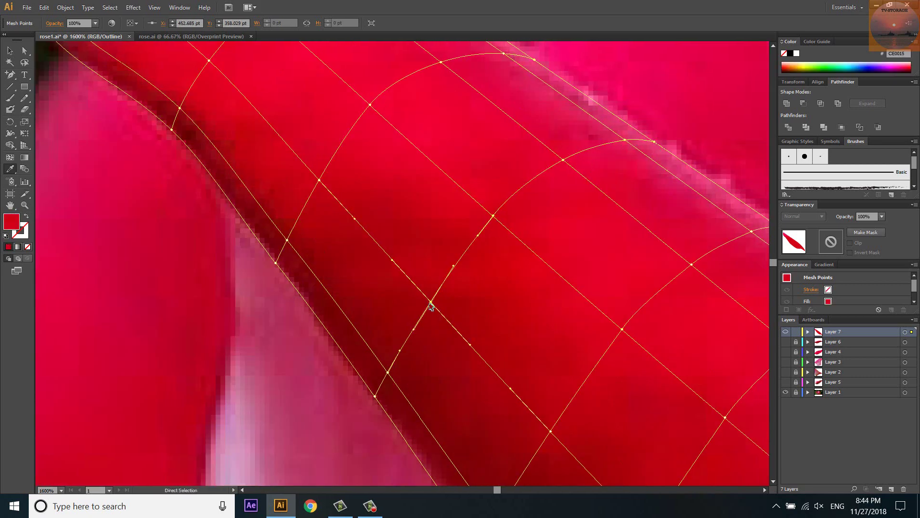
{"action": "scroll", "coordinate": [438, 297], "scroll_direction": "down", "scroll_amount": 5}
{"action": "left_click", "coordinate": [388, 259], "text": "ctrl"}
{"action": "left_click", "coordinate": [377, 281], "text": "ctrl"}
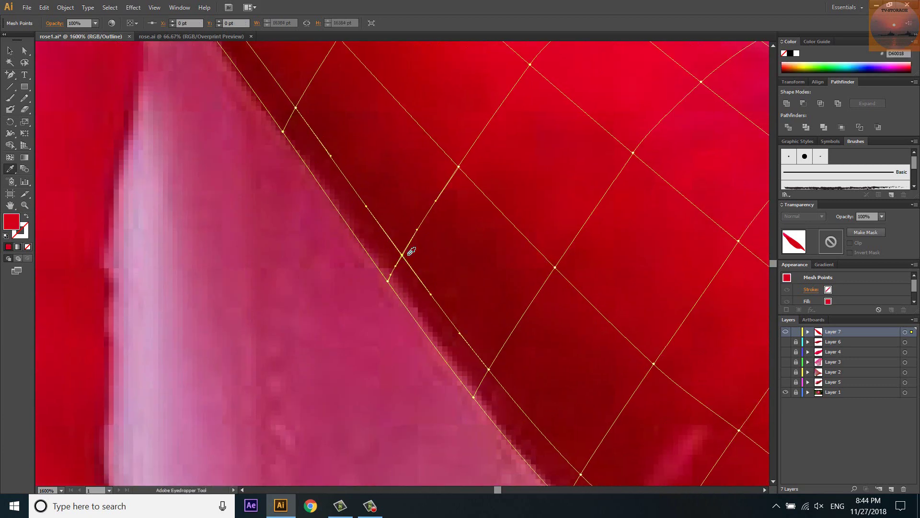
{"action": "scroll", "coordinate": [465, 160], "scroll_direction": "right", "scroll_amount": 5}
{"action": "left_click", "coordinate": [375, 191], "text": "ctrl"}
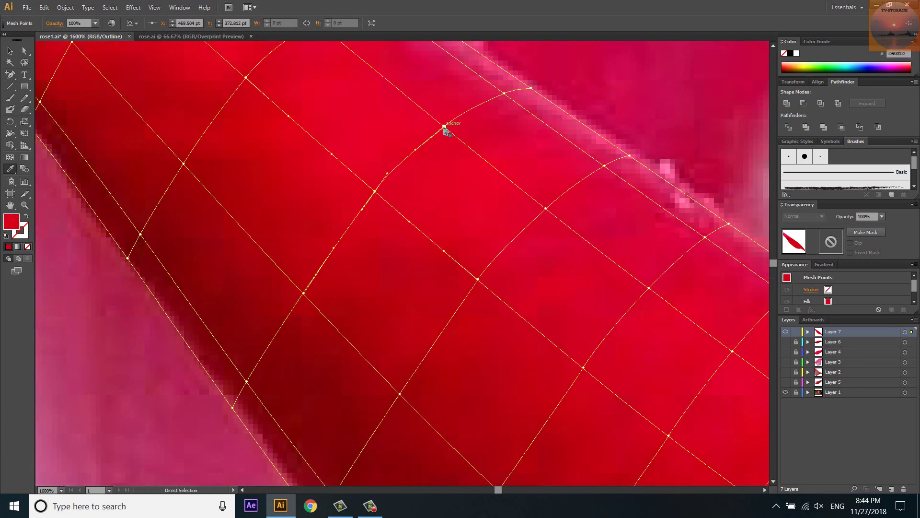
Tint a top mesh point pink and recolour an upper-edge point with the photo's red.
{"action": "left_click", "coordinate": [503, 93], "text": "ctrl"}
{"action": "left_click", "coordinate": [532, 88]}
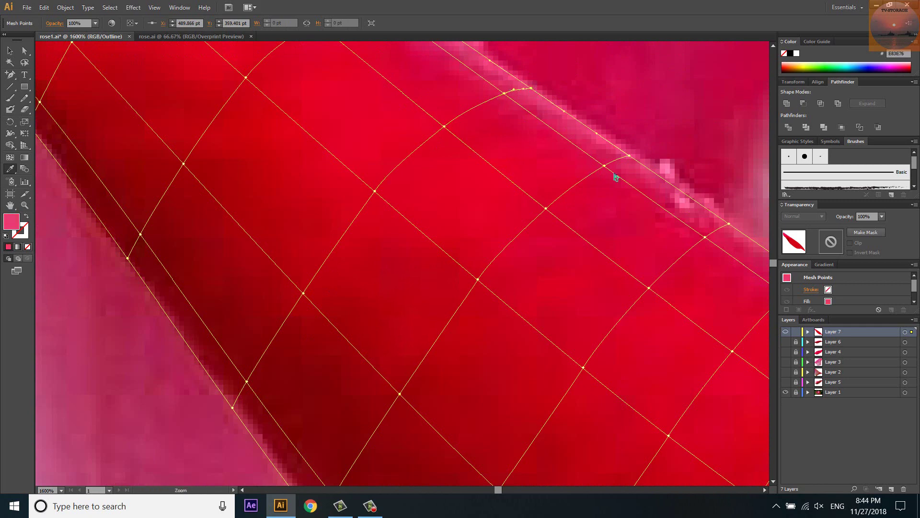
{"action": "left_click", "coordinate": [545, 208], "text": "ctrl"}
{"action": "scroll", "coordinate": [564, 159], "scroll_direction": "down", "scroll_amount": 3}
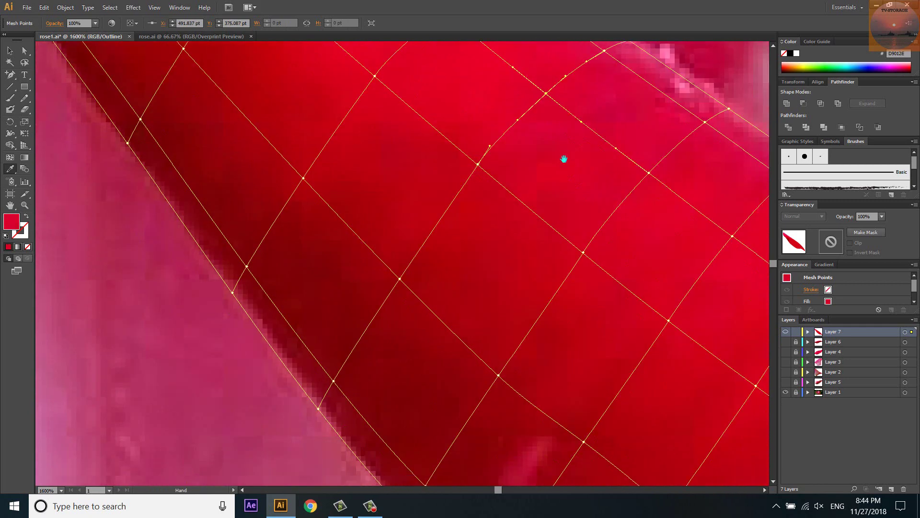
{"action": "left_click", "coordinate": [478, 165], "text": "ctrl"}
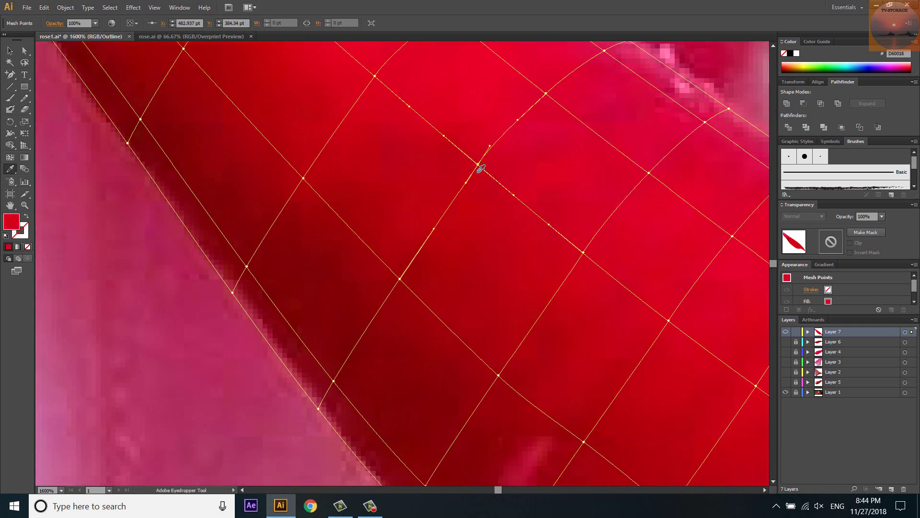
Give the lower-edge points sampled dark reds and recolour a mid-petal point.
{"action": "left_click", "coordinate": [334, 381], "text": "ctrl"}
{"action": "scroll", "coordinate": [364, 216], "scroll_direction": "down", "scroll_amount": 5}
{"action": "left_click", "coordinate": [365, 214], "text": "ctrl"}
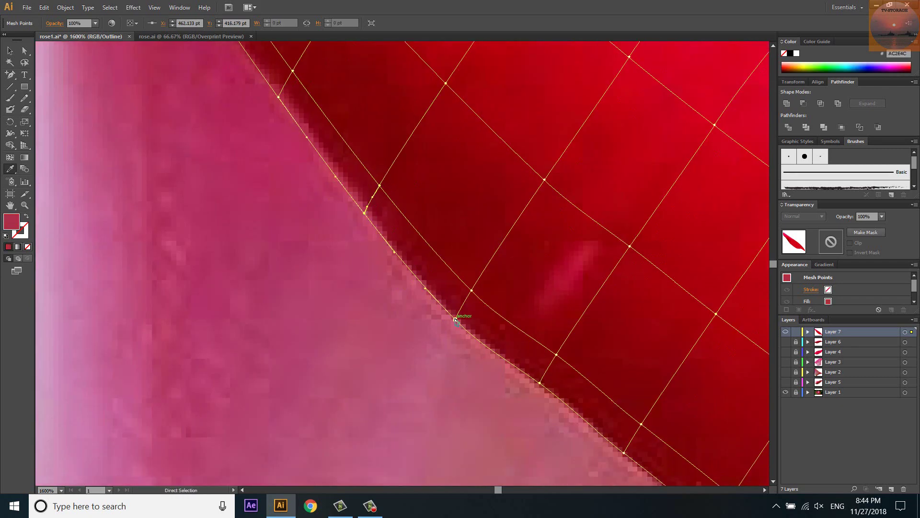
{"action": "left_click", "coordinate": [458, 319], "text": "ctrl"}
{"action": "left_click", "coordinate": [473, 288], "text": "ctrl"}
{"action": "left_click", "coordinate": [544, 179], "text": "ctrl"}
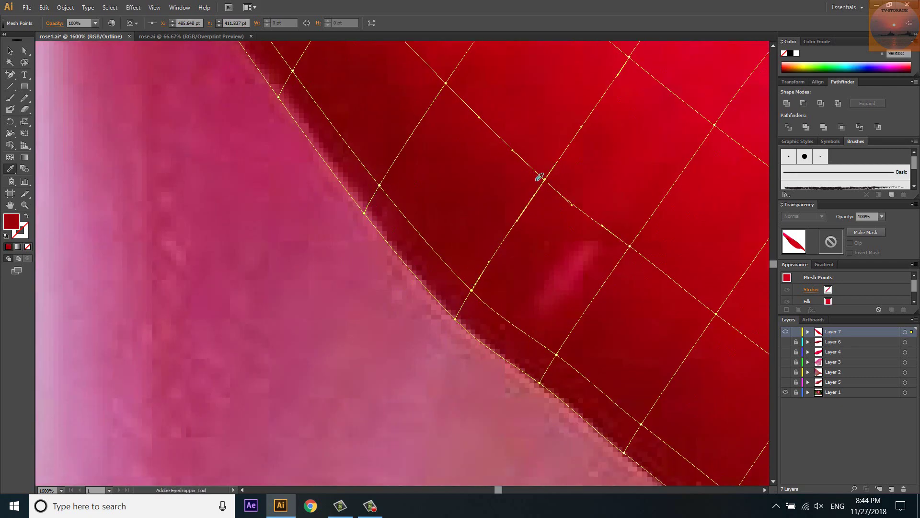
{"action": "scroll", "coordinate": [538, 179], "scroll_direction": "right", "scroll_amount": 2}
Tint top-edge points pinkish and fill a shadowed-edge point with the photo's dark red.
{"action": "left_click", "coordinate": [551, 92], "text": "ctrl"}
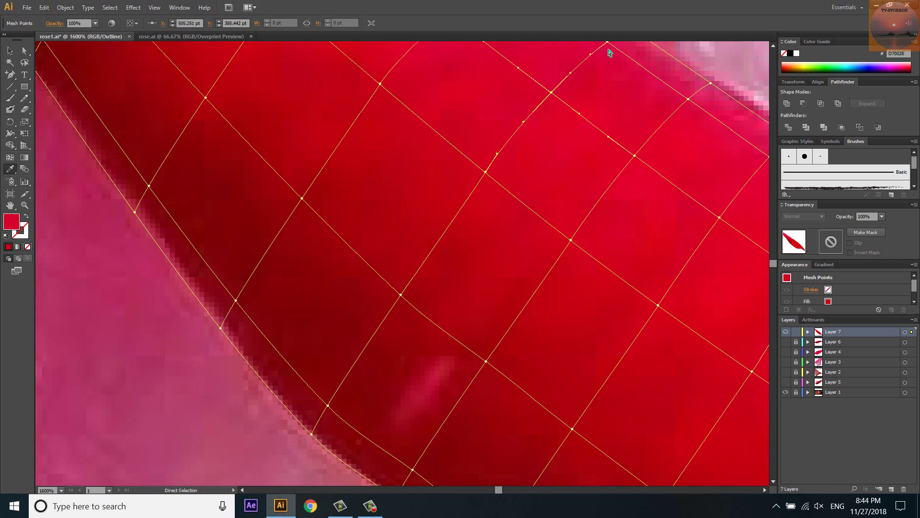
{"action": "scroll", "coordinate": [546, 188], "scroll_direction": "up", "scroll_amount": 3}
{"action": "left_click", "coordinate": [568, 166], "text": "ctrl"}
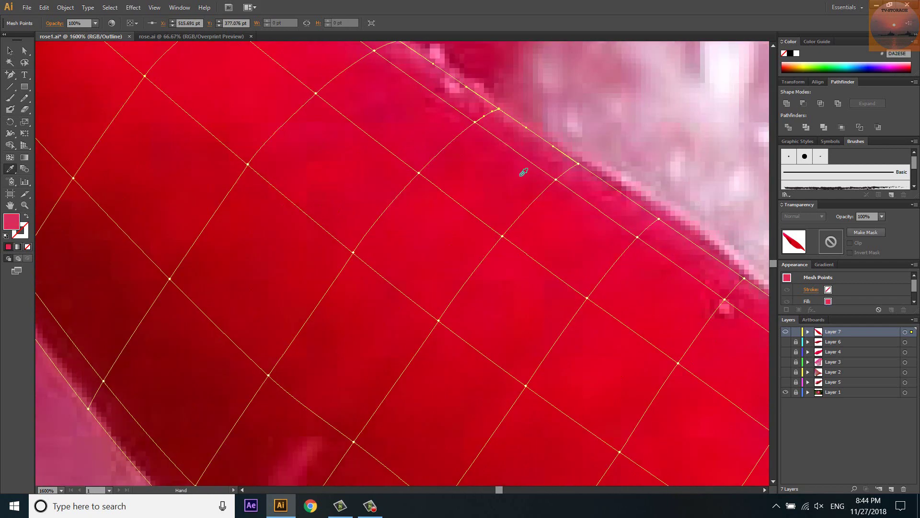
{"action": "left_click", "coordinate": [502, 236], "text": "ctrl"}
{"action": "scroll", "coordinate": [507, 243], "scroll_direction": "up", "scroll_amount": 3}
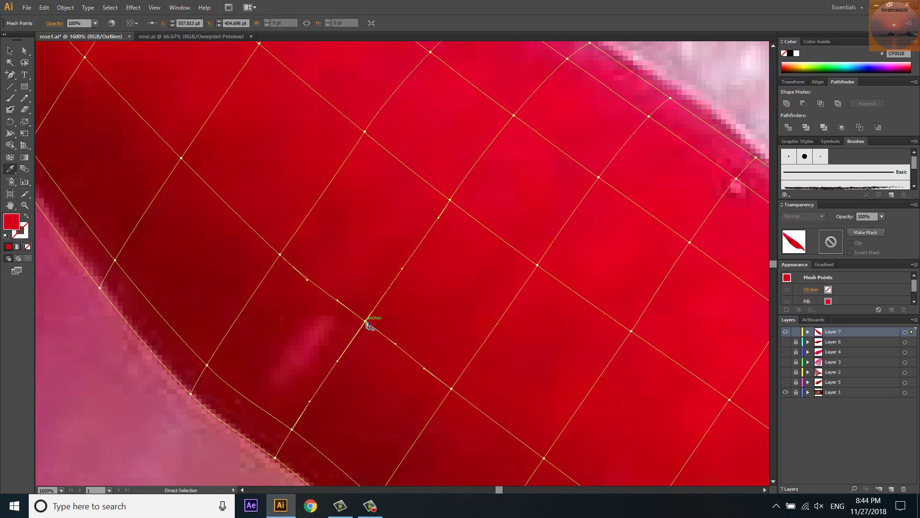
{"action": "left_click", "coordinate": [291, 429], "text": "ctrl"}
{"action": "key", "text": "i"}
{"action": "left_click", "coordinate": [281, 452]}
Nudge two upper-edge mesh points onto the petal outline and tint them pink and red.
{"action": "key", "text": "ctrl+minus"}
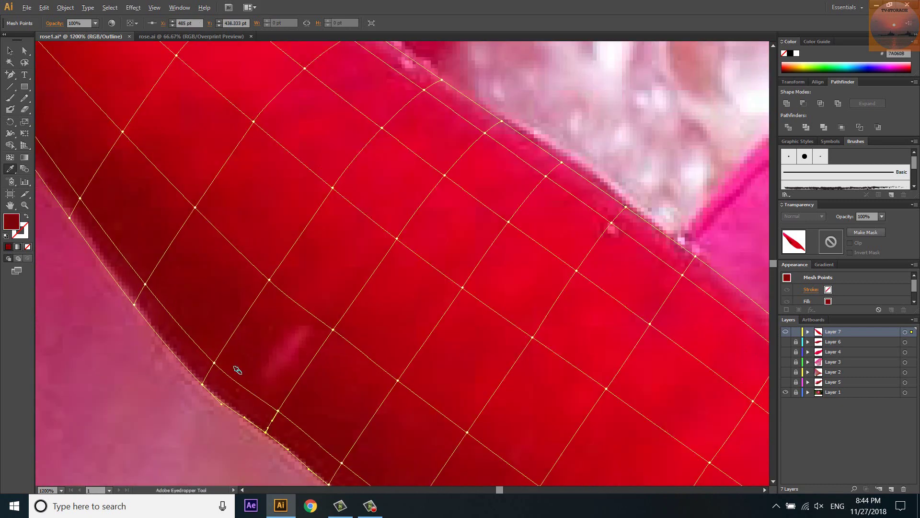
{"action": "scroll", "coordinate": [487, 208], "scroll_direction": "down", "scroll_amount": 3}
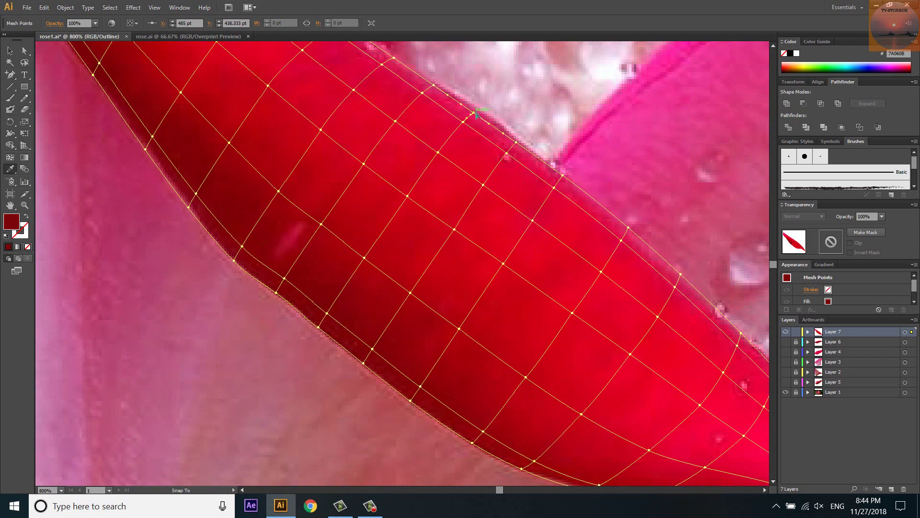
{"action": "left_click_drag", "start_coordinate": [476, 115], "coordinate": [455, 101]}
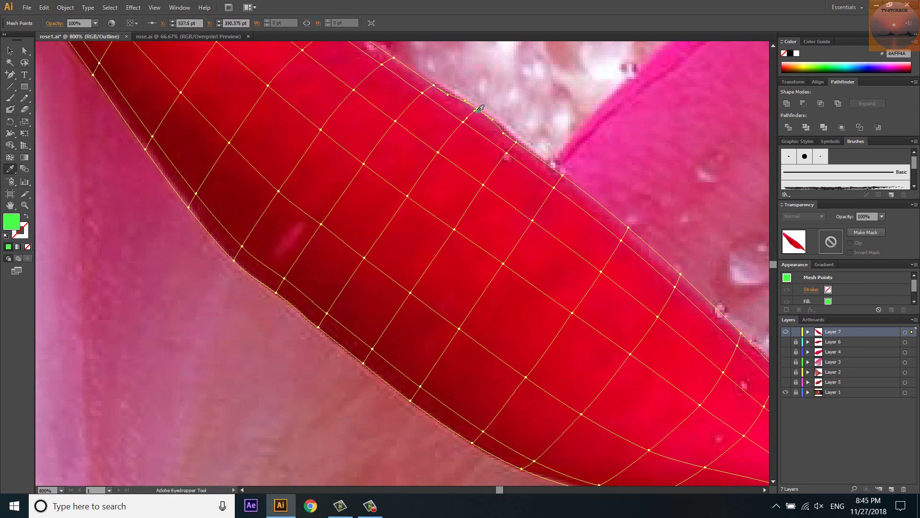
{"action": "left_click", "coordinate": [477, 111]}
{"action": "left_click_drag", "start_coordinate": [434, 87], "coordinate": [437, 83]}
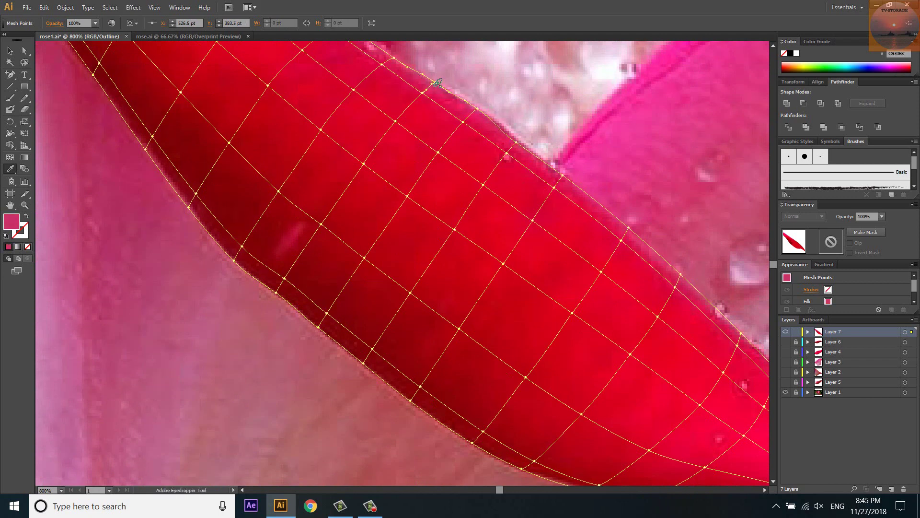
{"action": "left_click", "coordinate": [466, 121]}
Add new mesh points mid-petal and on the lower edge, filling them with photo reds.
{"action": "left_click", "coordinate": [438, 153]}
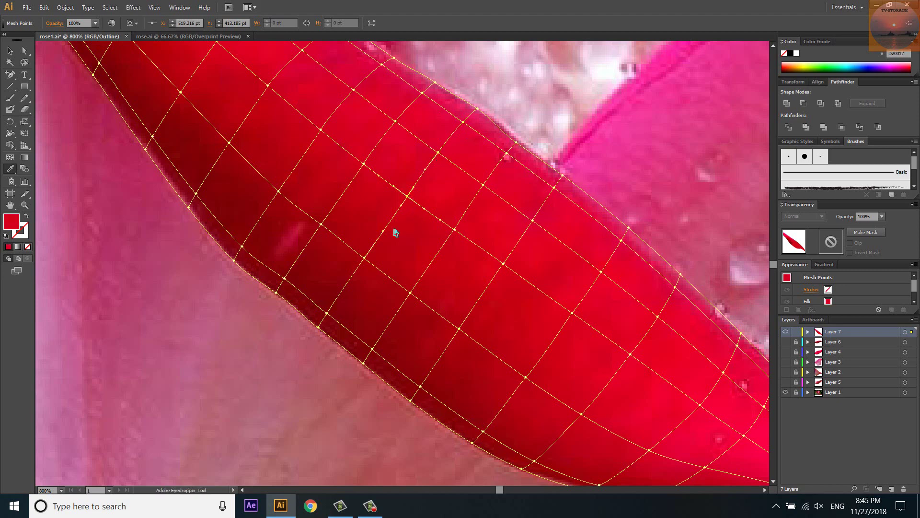
{"action": "left_click", "coordinate": [327, 314]}
{"action": "left_click", "coordinate": [416, 291]}
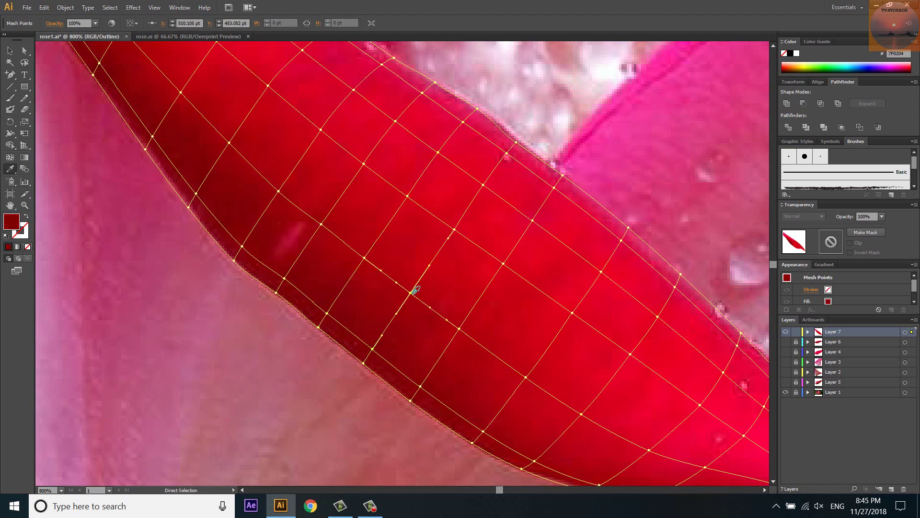
{"action": "left_click", "coordinate": [485, 184], "text": "ctrl"}
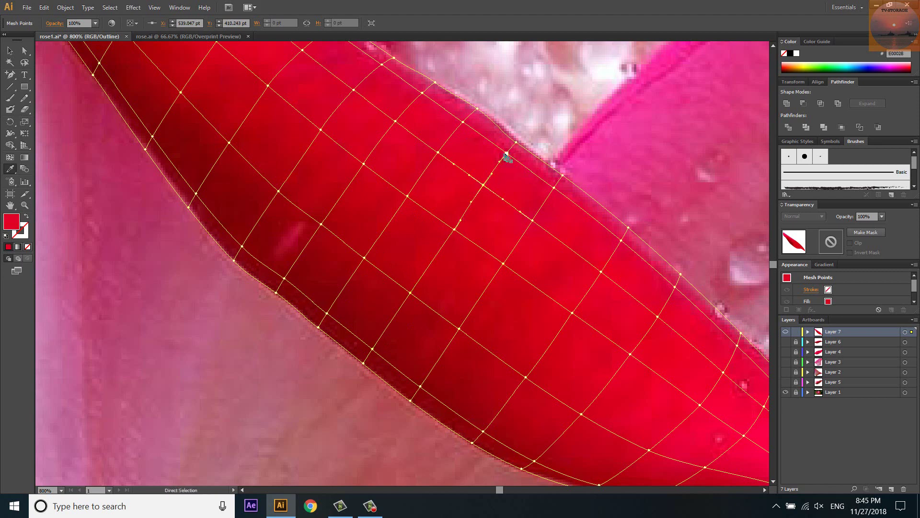
Give an upper-edge point a darker pinkish red, add another point, and deepen a lower-edge point.
{"action": "left_click", "coordinate": [517, 143]}
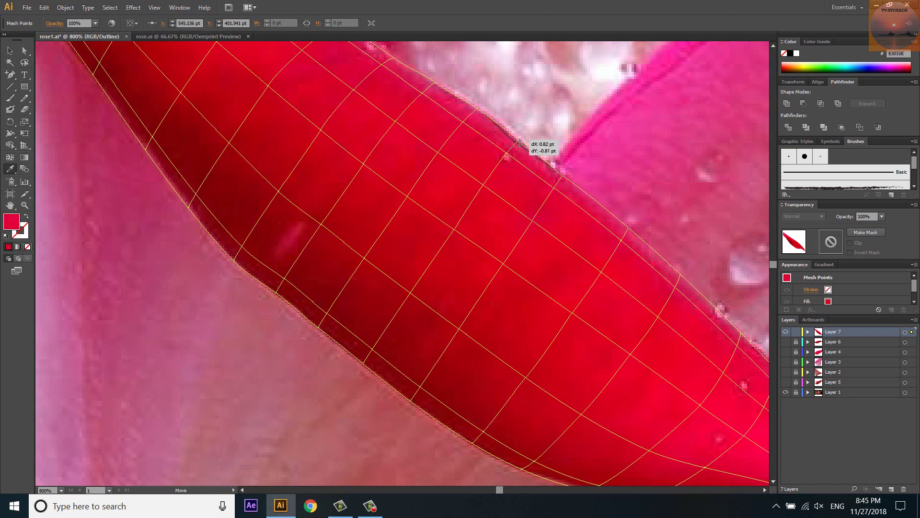
{"action": "left_click", "coordinate": [517, 139]}
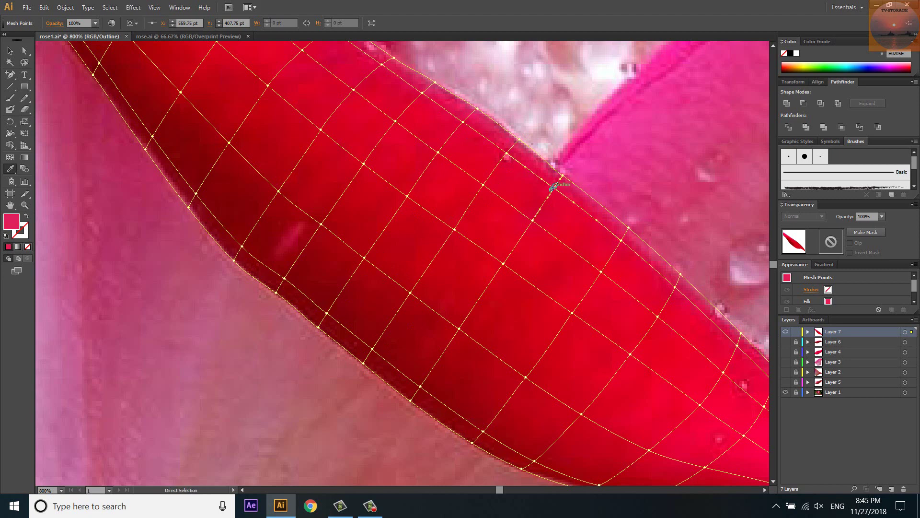
{"action": "left_click", "coordinate": [533, 221]}
{"action": "left_click", "coordinate": [503, 263], "text": "ctrl"}
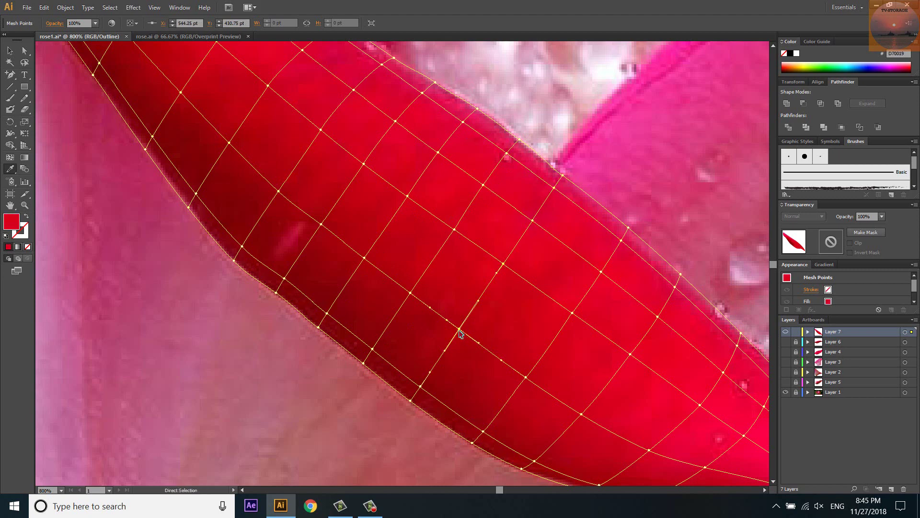
{"action": "left_click", "coordinate": [411, 400], "text": "ctrl"}
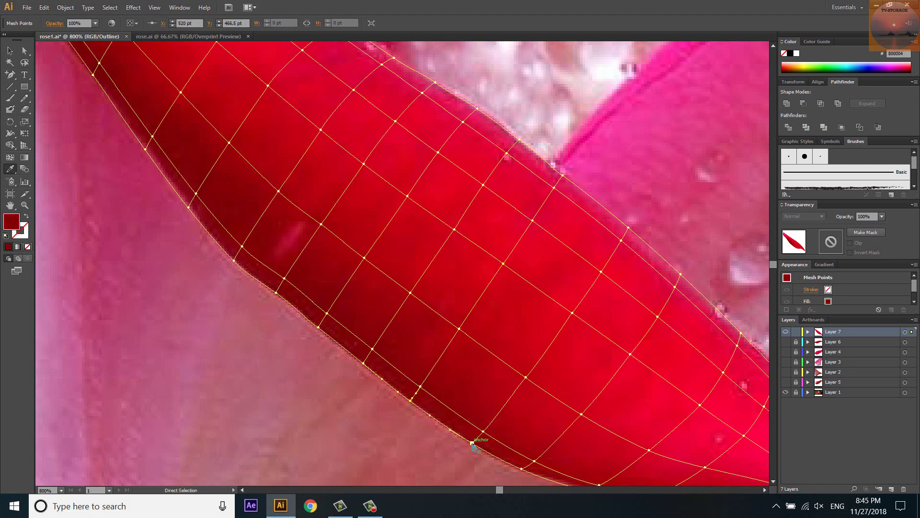
{"action": "left_click_drag", "start_coordinate": [507, 438], "coordinate": [405, 303]}
Sample bright red for points near the tip and dark red for a bottom-edge point.
{"action": "left_click", "coordinate": [446, 245], "text": "ctrl"}
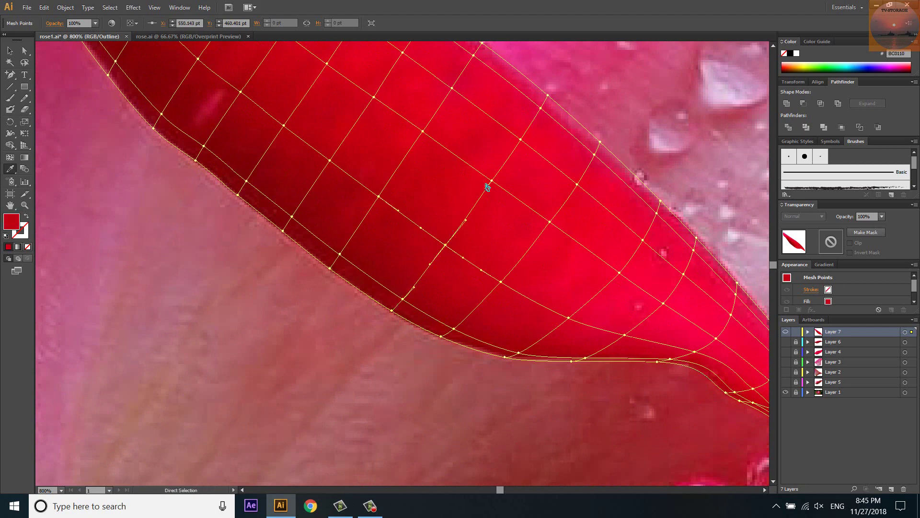
{"action": "key", "text": "ctrl+shift+a"}
{"action": "left_click", "coordinate": [521, 138]}
{"action": "left_click", "coordinate": [600, 142], "text": "ctrl"}
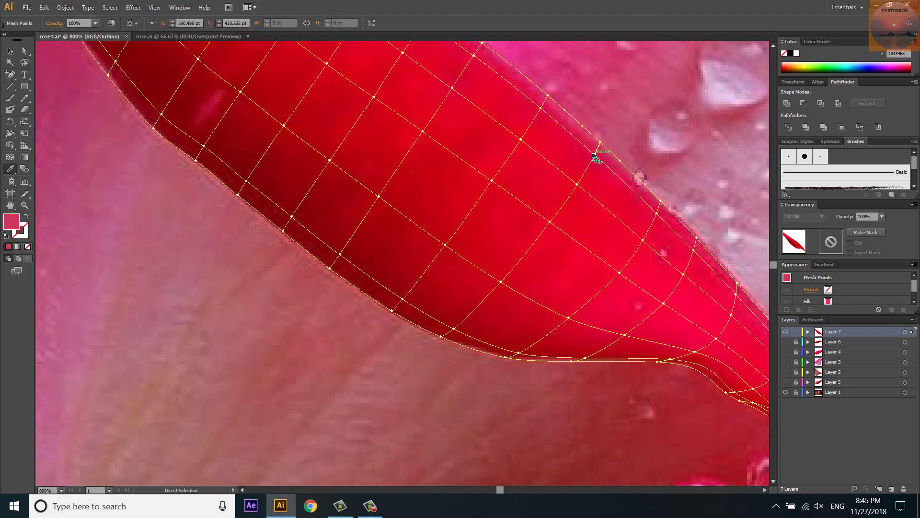
{"action": "left_click", "coordinate": [550, 223], "text": "ctrl"}
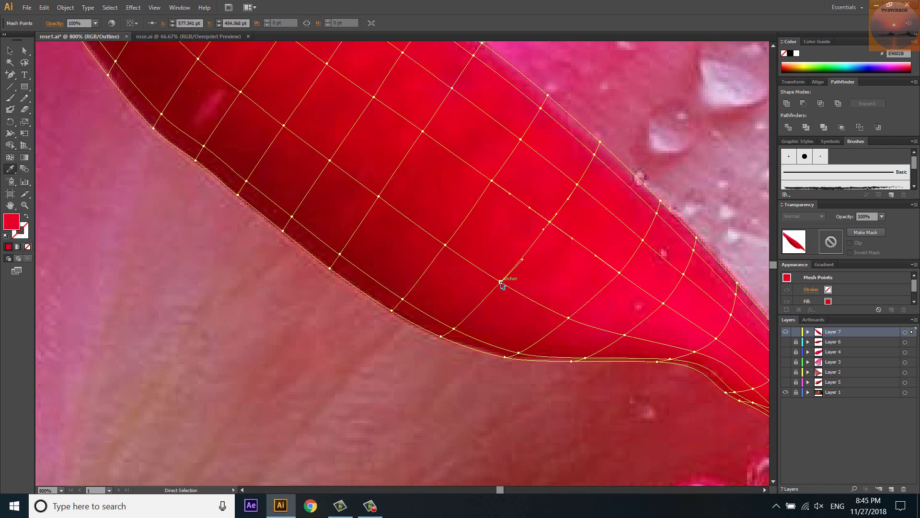
{"action": "left_click", "coordinate": [504, 357], "text": "ctrl"}
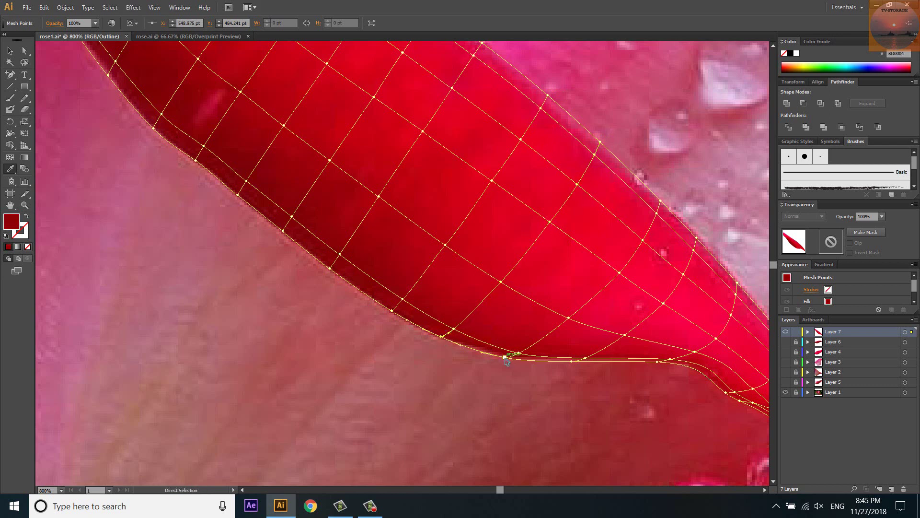
Recolour the points around the tip's curve with bright and pinkish reds.
{"action": "left_click", "coordinate": [617, 272], "text": "ctrl"}
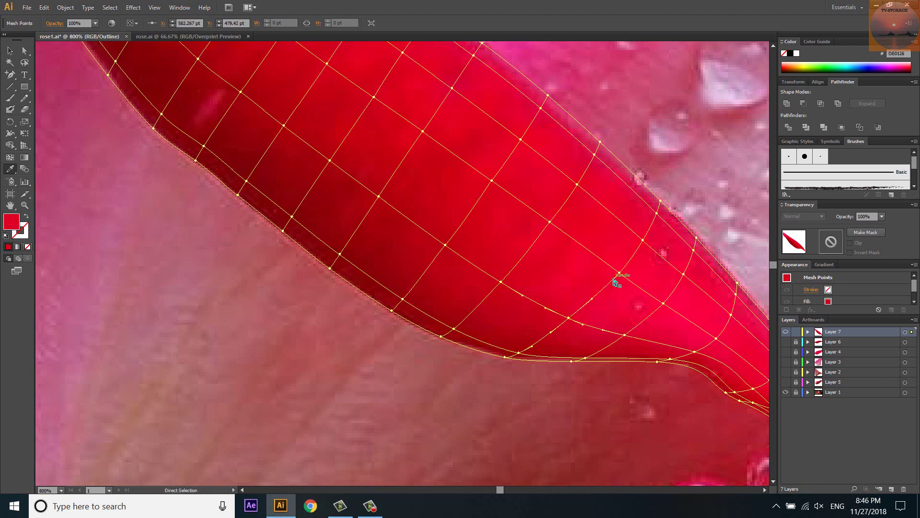
{"action": "left_click", "coordinate": [656, 220], "text": "ctrl"}
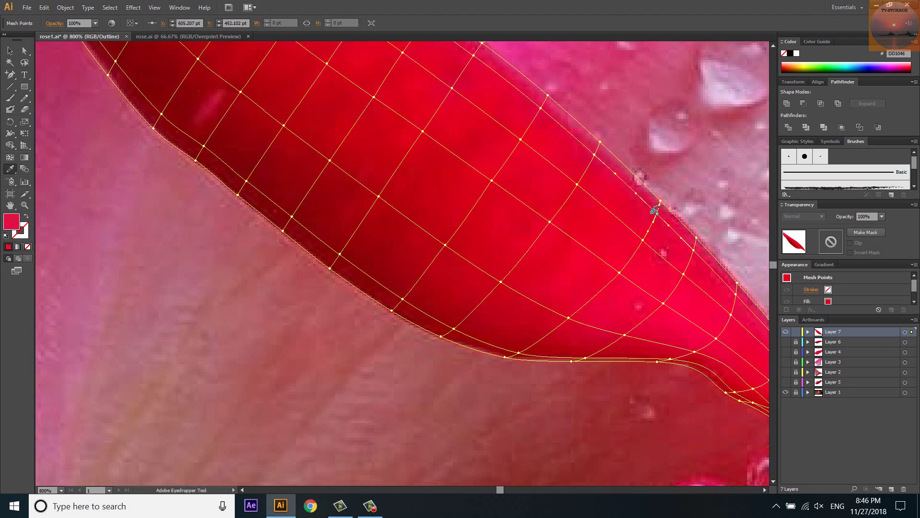
{"action": "left_click", "coordinate": [660, 201], "text": "ctrl"}
{"action": "left_click_drag", "start_coordinate": [679, 261], "coordinate": [581, 203]}
{"action": "left_click", "coordinate": [597, 194], "text": "ctrl"}
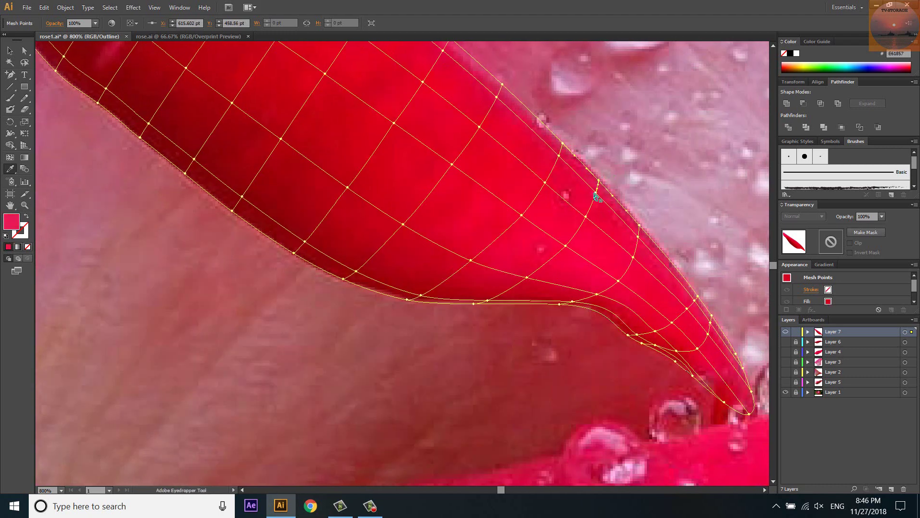
Select mesh points along the tip's edge and magnify the view around the petal tip.
{"action": "left_click", "coordinate": [528, 276], "text": "ctrl"}
{"action": "left_click", "coordinate": [530, 270]}
{"action": "left_click", "coordinate": [491, 294]}
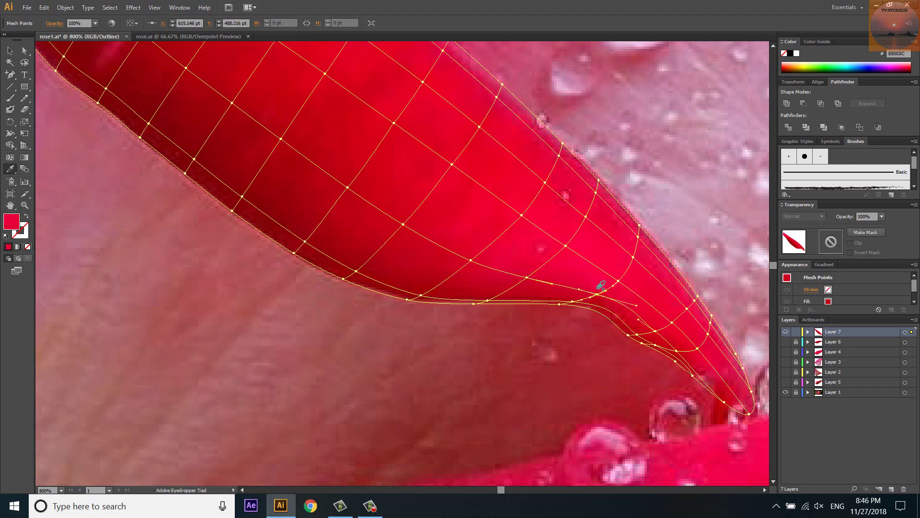
{"action": "left_click", "coordinate": [632, 255], "text": "ctrl"}
{"action": "left_click", "coordinate": [639, 225], "text": "ctrl"}
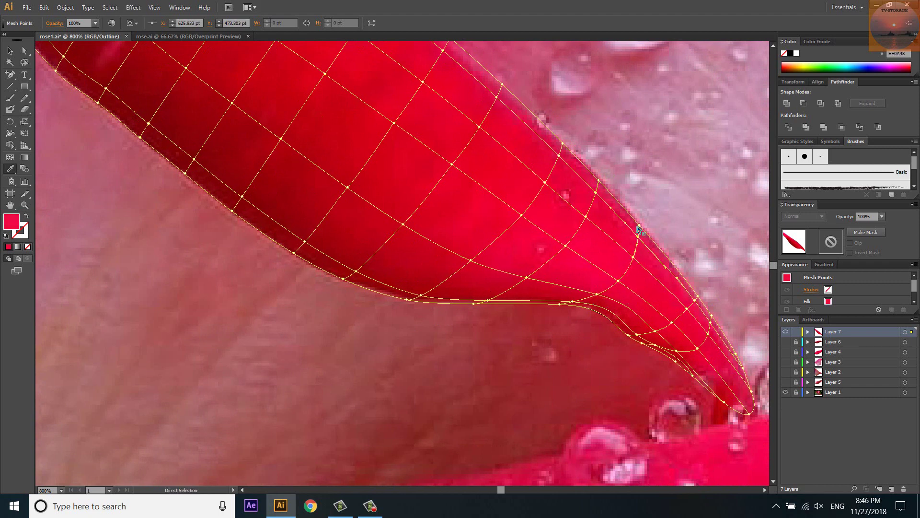
{"action": "key", "text": "ctrl+plus"}
{"action": "key", "text": "ctrl+plus"}
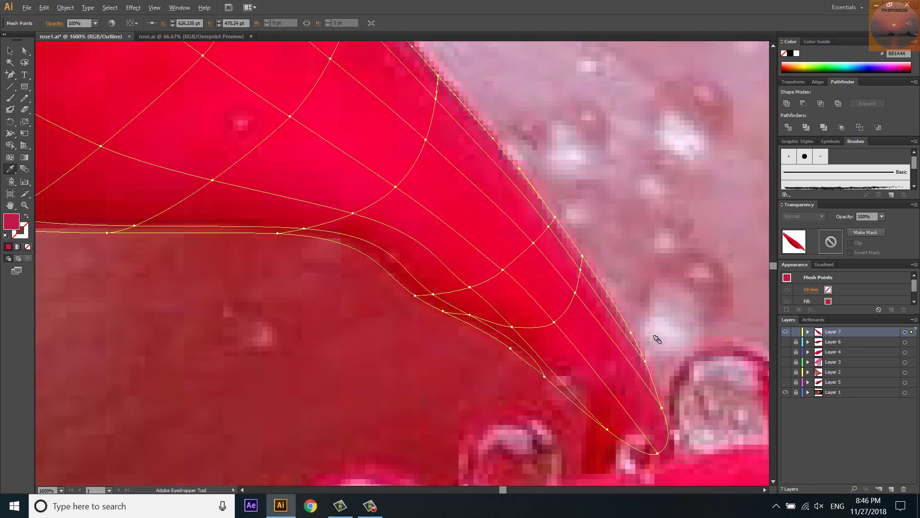
Tint the tip points with sampled red and give the inner and lower curl points deeper red.
{"action": "left_click", "coordinate": [539, 237], "text": "ctrl"}
{"action": "left_click", "coordinate": [521, 271]}
{"action": "left_click", "coordinate": [504, 272], "text": "ctrl"}
{"action": "left_click", "coordinate": [504, 272]}
{"action": "left_click", "coordinate": [433, 294], "text": "ctrl"}
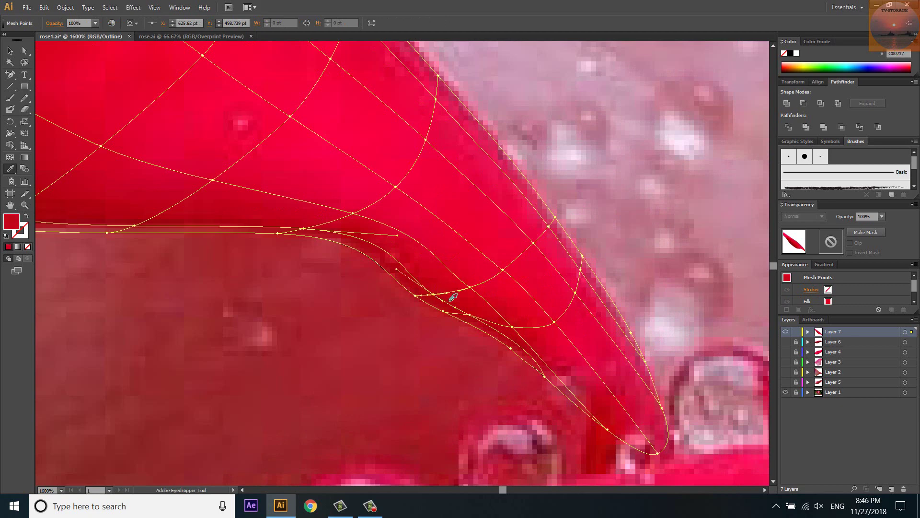
{"action": "left_click", "coordinate": [512, 327], "text": "ctrl"}
{"action": "left_click", "coordinate": [547, 323]}
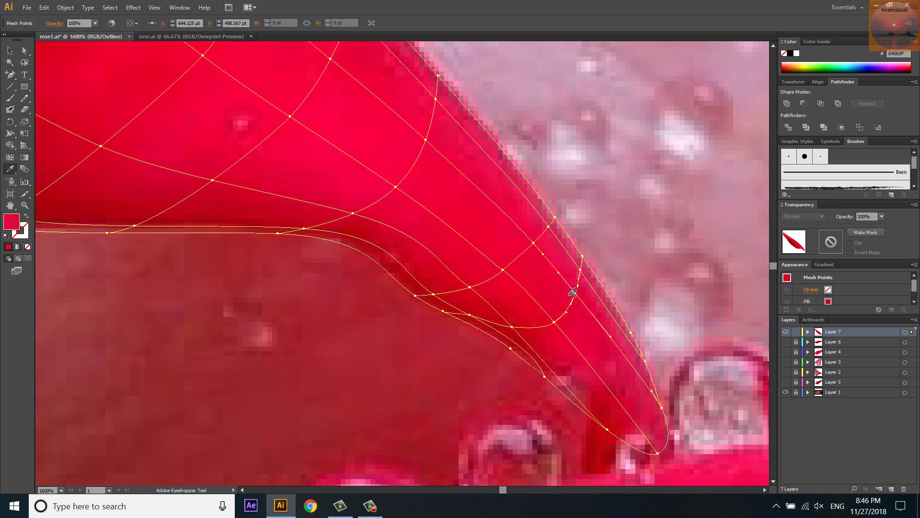
Give the tip's outer-edge points muted and dusty pinks and the very tip a pinkish red.
{"action": "left_click", "coordinate": [580, 269], "text": "ctrl"}
{"action": "left_click", "coordinate": [579, 269]}
{"action": "left_click", "coordinate": [582, 254], "text": "ctrl"}
{"action": "left_click", "coordinate": [580, 265]}
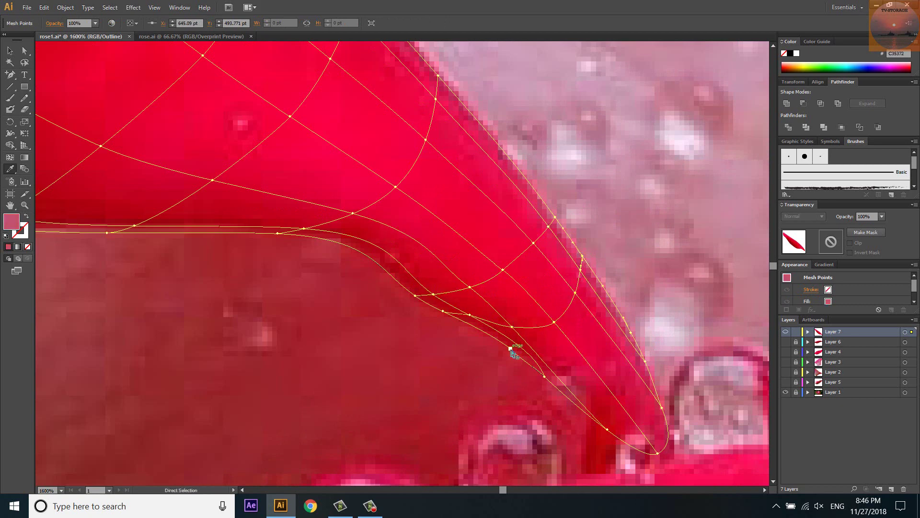
{"action": "left_click", "coordinate": [510, 349], "text": "ctrl"}
{"action": "left_click", "coordinate": [518, 348]}
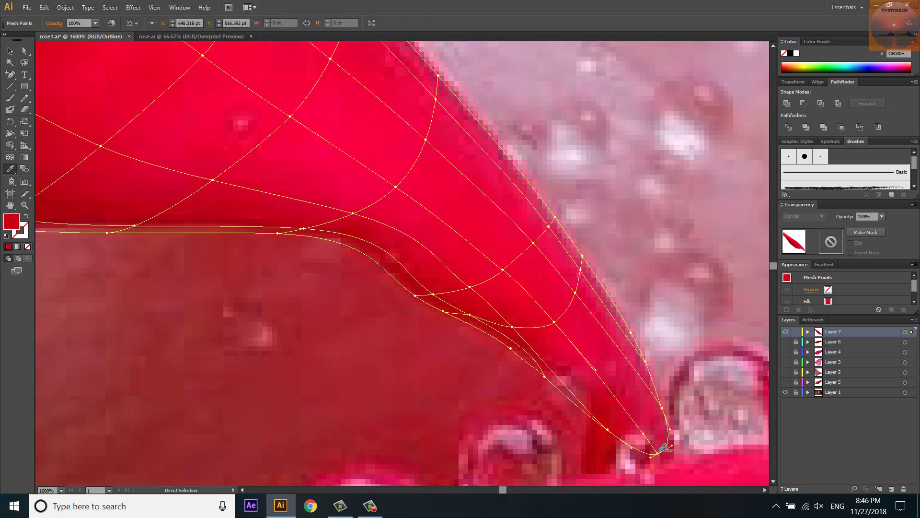
{"action": "left_click", "coordinate": [663, 448], "text": "ctrl"}
{"action": "left_click", "coordinate": [648, 371]}
{"action": "left_click", "coordinate": [635, 339], "text": "ctrl"}
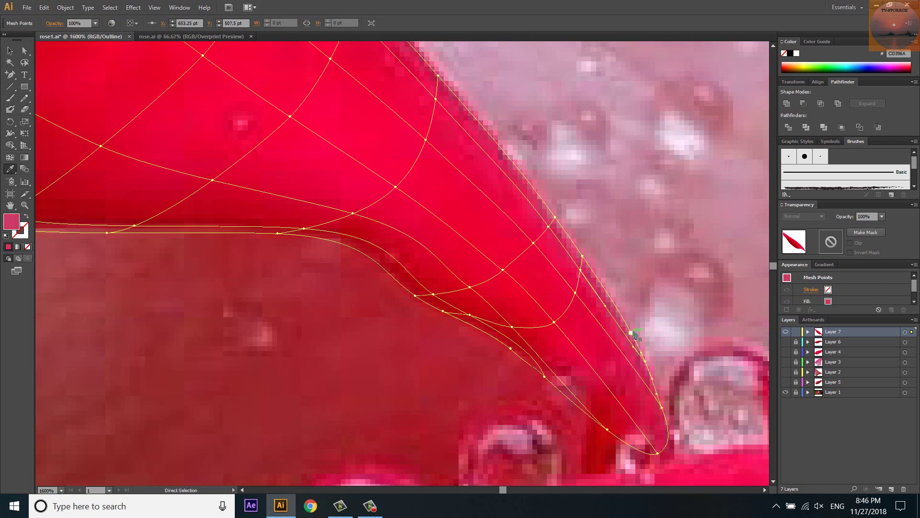
Fill the inner points and the curl's base with sampled deep dark red.
{"action": "left_click", "coordinate": [477, 314]}
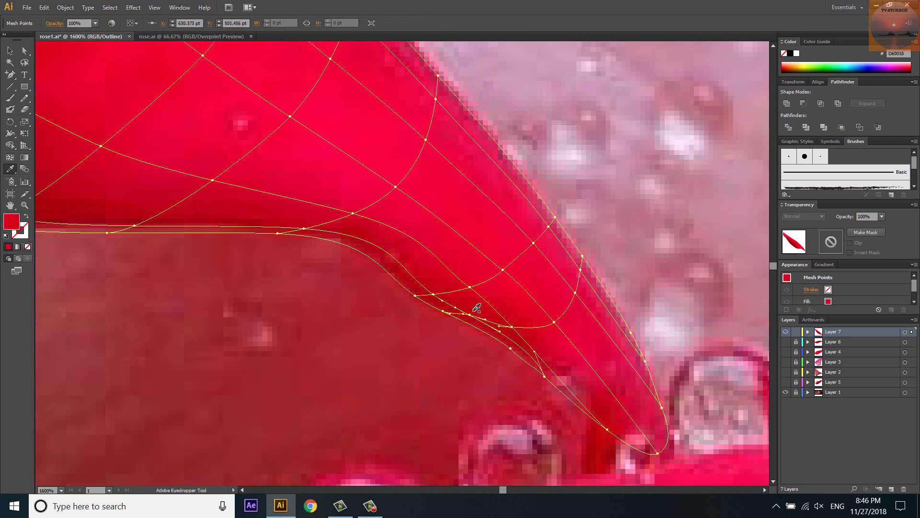
{"action": "left_click", "coordinate": [433, 295], "text": "ctrl"}
{"action": "left_click", "coordinate": [413, 296], "text": "ctrl"}
{"action": "left_click", "coordinate": [419, 293]}
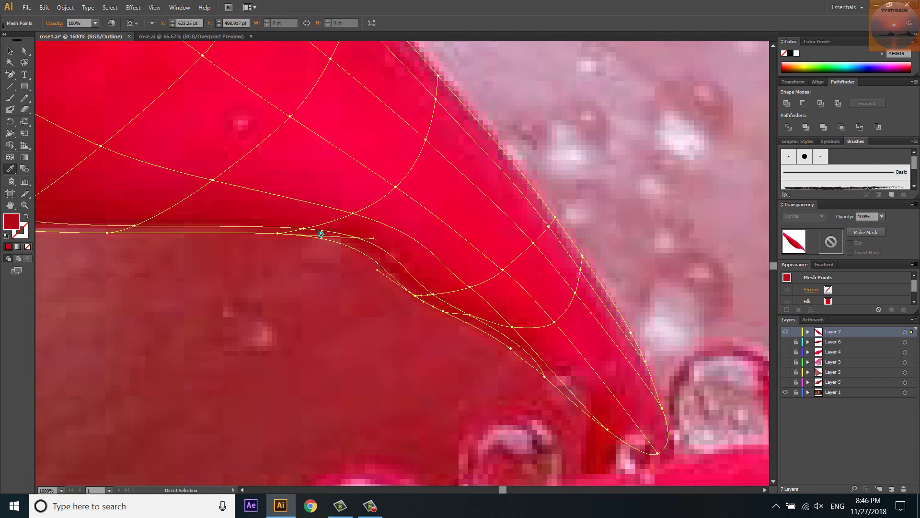
{"action": "left_click", "coordinate": [277, 233], "text": "ctrl"}
{"action": "left_click", "coordinate": [279, 236]}
Preview the finished petal in full colour and scroll around to review it.
{"action": "left_click", "coordinate": [785, 332], "text": "ctrl"}
{"action": "key", "text": "ctrl+shift+a"}
{"action": "scroll", "coordinate": [546, 394], "scroll_direction": "down", "scroll_amount": 6}
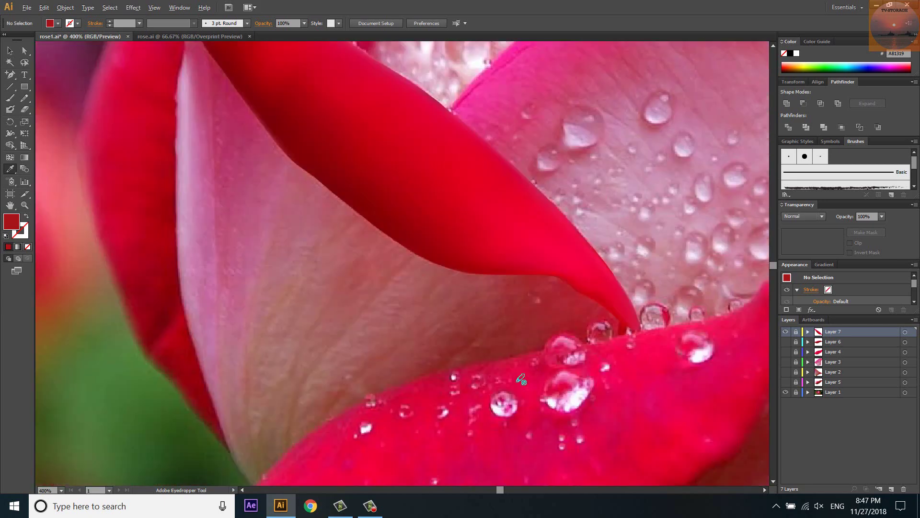
{"action": "scroll", "coordinate": [546, 394], "scroll_direction": "down", "scroll_amount": 2}
{"action": "scroll", "coordinate": [612, 260], "scroll_direction": "up", "scroll_amount": 2}
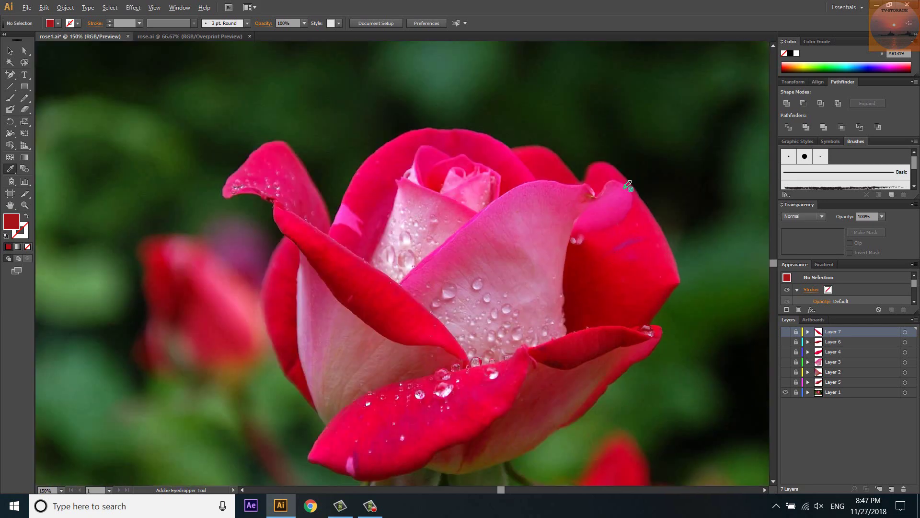
{"action": "scroll", "coordinate": [609, 215], "scroll_direction": "up", "scroll_amount": 2}
{"action": "scroll", "coordinate": [605, 169], "scroll_direction": "up", "scroll_amount": 1}
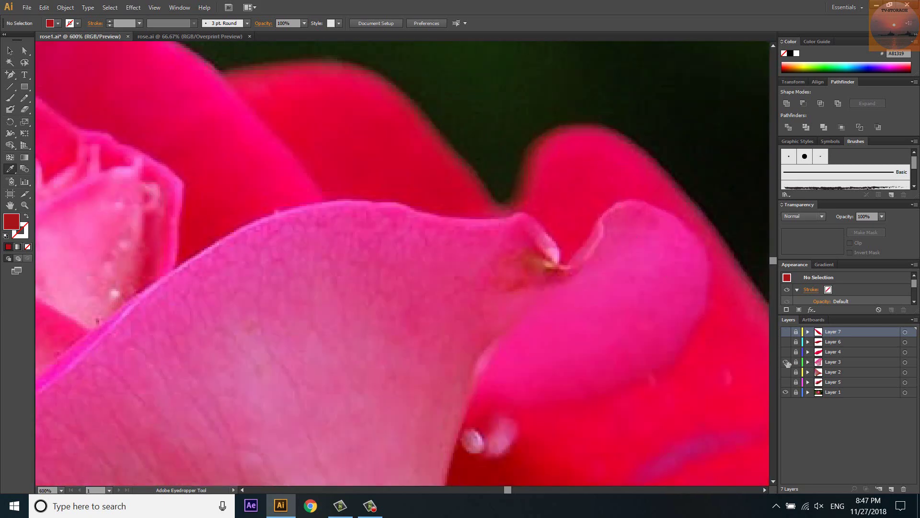
Compare against Layer 3, leave it hidden, and add a new empty Layer 8.
{"action": "left_click", "coordinate": [786, 362]}
{"action": "left_click", "coordinate": [786, 361]}
{"action": "left_click", "coordinate": [786, 362]}
{"action": "left_click", "coordinate": [786, 362]}
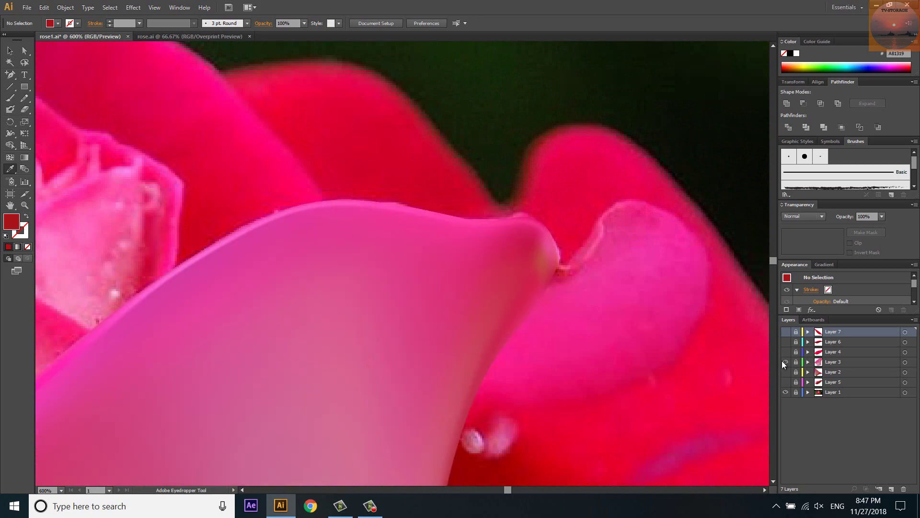
{"action": "left_click", "coordinate": [786, 362]}
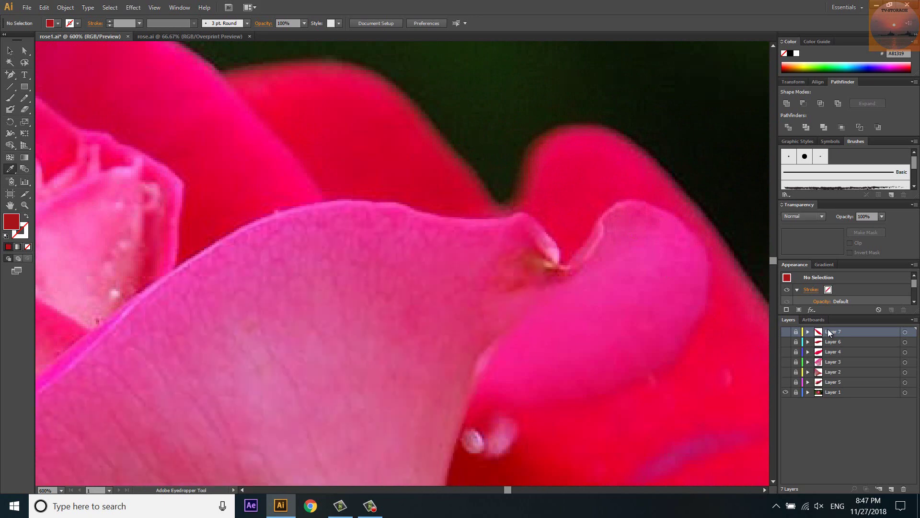
{"action": "left_click", "coordinate": [890, 487]}
{"action": "key", "text": "m"}
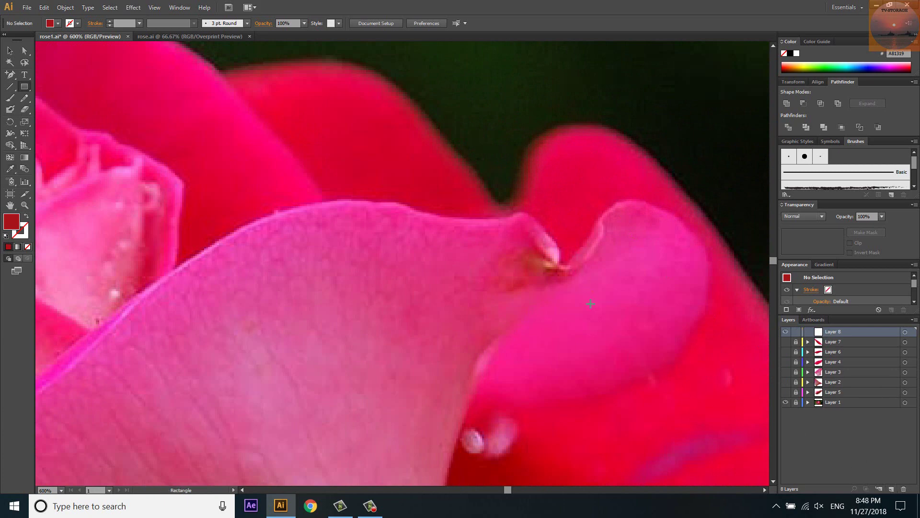
Draw a rectangle over the curled petal tip, fill it with sampled petal pink, and make it a gradient mesh in Outline view.
{"action": "left_click_drag", "start_coordinate": [581, 265], "coordinate": [674, 347]}
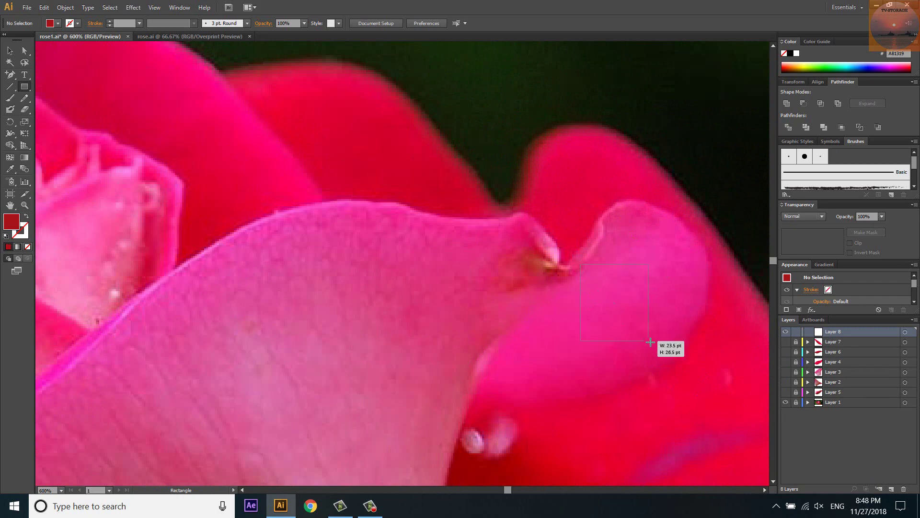
{"action": "key", "text": "i"}
{"action": "left_click", "coordinate": [551, 338]}
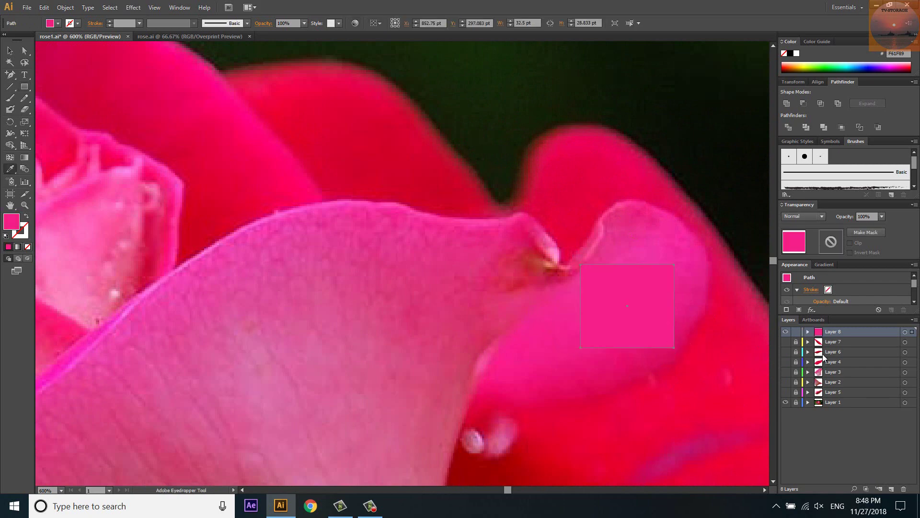
{"action": "left_click", "coordinate": [786, 332], "text": "ctrl"}
{"action": "key", "text": "u"}
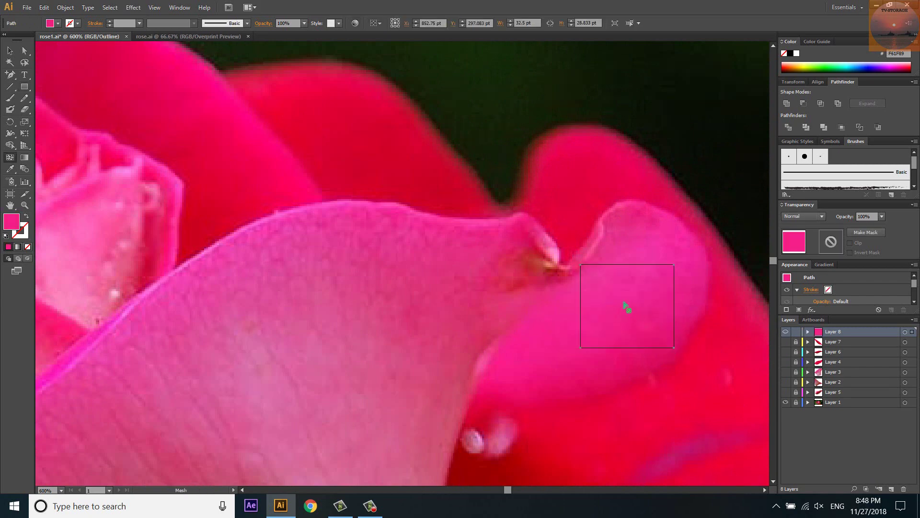
{"action": "left_click", "coordinate": [627, 305]}
Stretch the mesh over the tip: top-middle point up to the peak, corners out to the petal edges.
{"action": "key", "text": "a"}
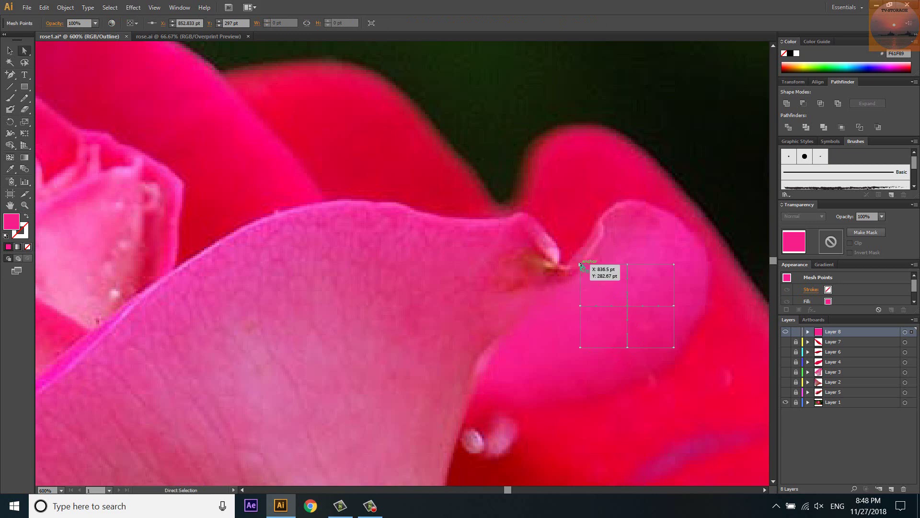
{"action": "left_click_drag", "start_coordinate": [627, 263], "coordinate": [627, 200]}
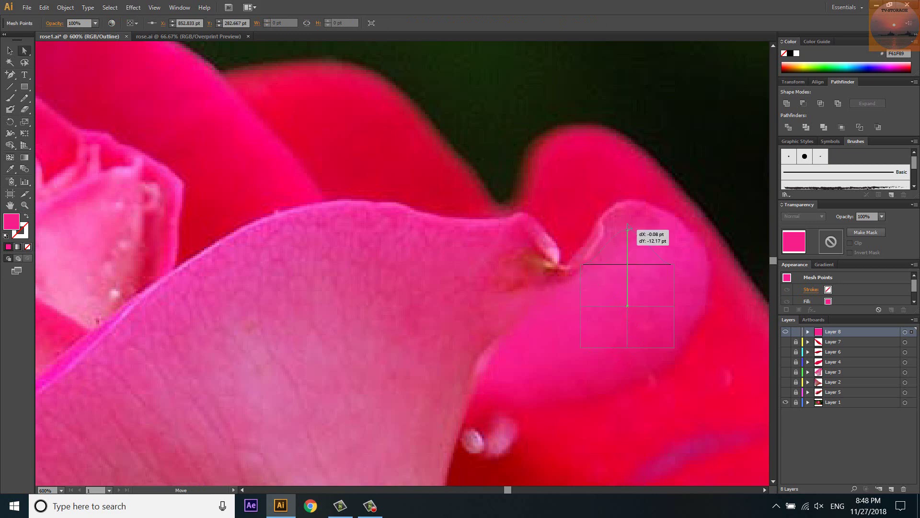
{"action": "left_click_drag", "start_coordinate": [674, 263], "coordinate": [707, 254]}
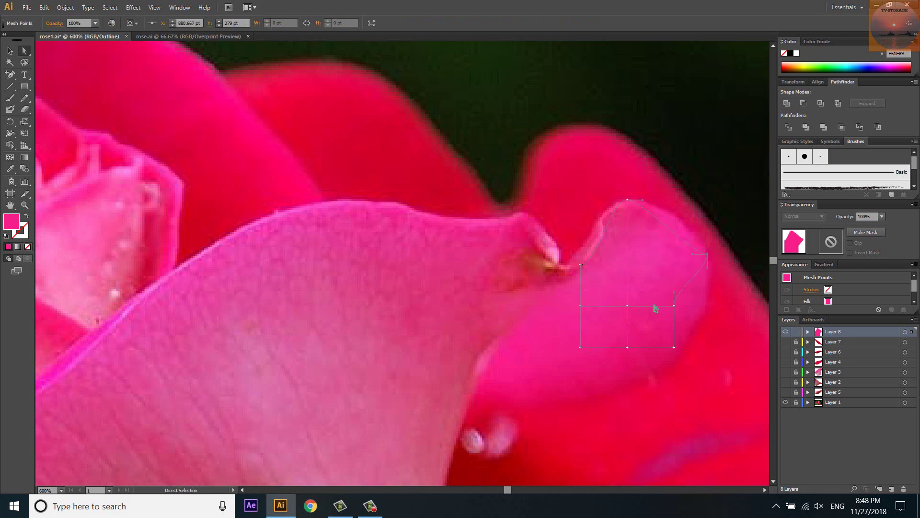
{"action": "left_click_drag", "start_coordinate": [674, 306], "coordinate": [556, 409]}
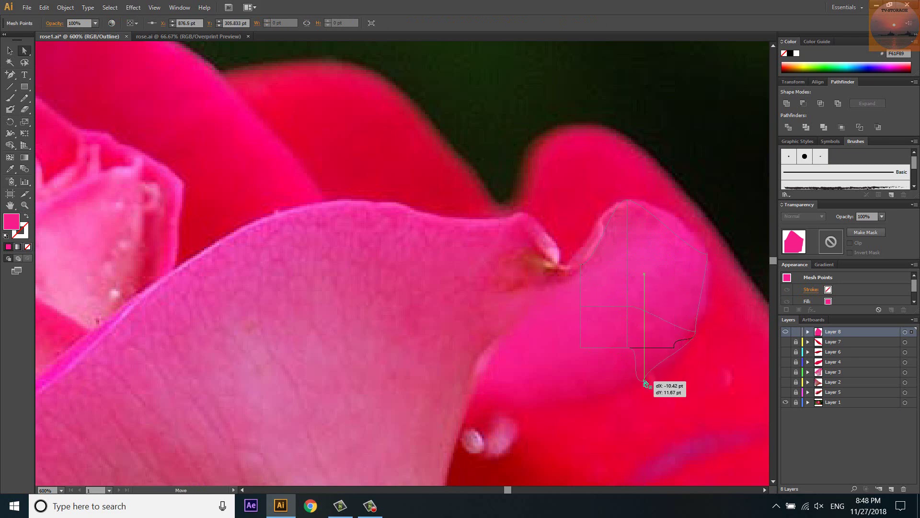
{"action": "left_click_drag", "start_coordinate": [582, 347], "coordinate": [472, 387]}
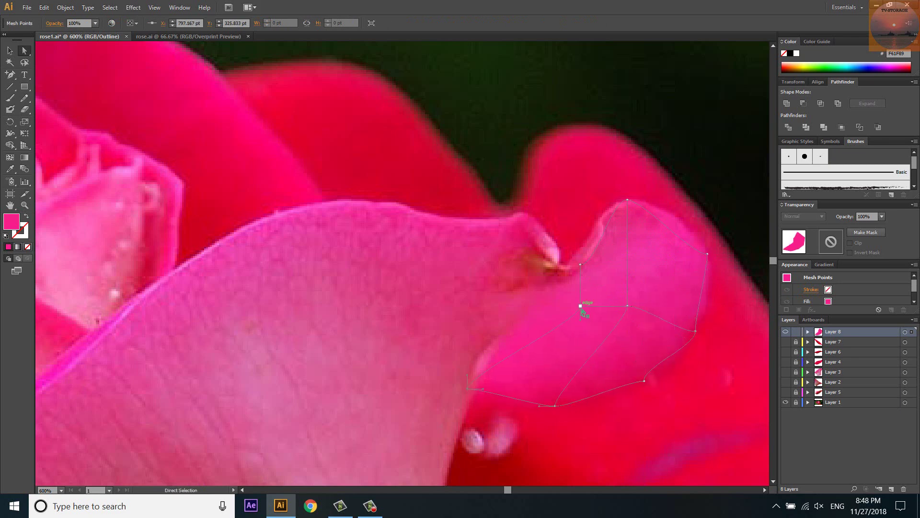
{"action": "mouse_move", "coordinate": [581, 308]}
{"action": "left_mouse_down"}
{"action": "mouse_move", "coordinate": [492, 313]}
{"action": "mouse_move", "coordinate": [589, 262]}
{"action": "mouse_move", "coordinate": [591, 218]}
{"action": "left_mouse_up"}
Bend the mesh's top curve handles so the upper edge follows the tip's rising outline.
{"action": "scroll", "coordinate": [589, 261], "scroll_direction": "up", "scroll_amount": 2}
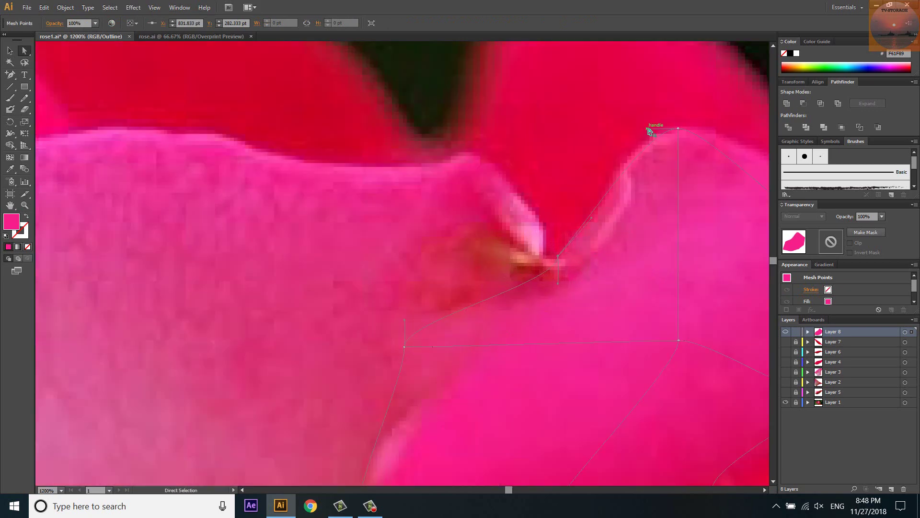
{"action": "left_click_drag", "start_coordinate": [641, 134], "coordinate": [622, 141]}
{"action": "left_click_drag", "start_coordinate": [593, 219], "coordinate": [617, 230]}
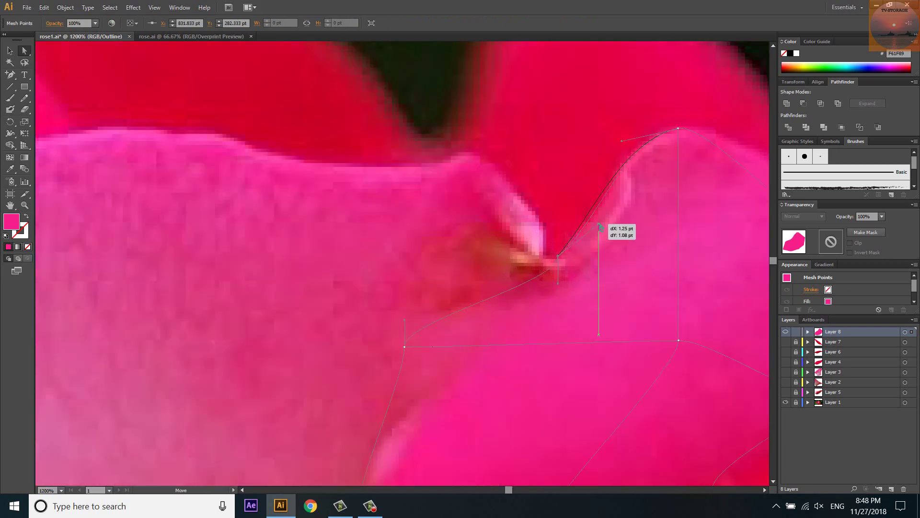
{"action": "left_click_drag", "start_coordinate": [552, 271], "coordinate": [528, 263]}
{"action": "scroll", "coordinate": [528, 263], "scroll_direction": "down", "scroll_amount": 1}
{"action": "scroll", "coordinate": [491, 254], "scroll_direction": "up", "scroll_amount": 1}
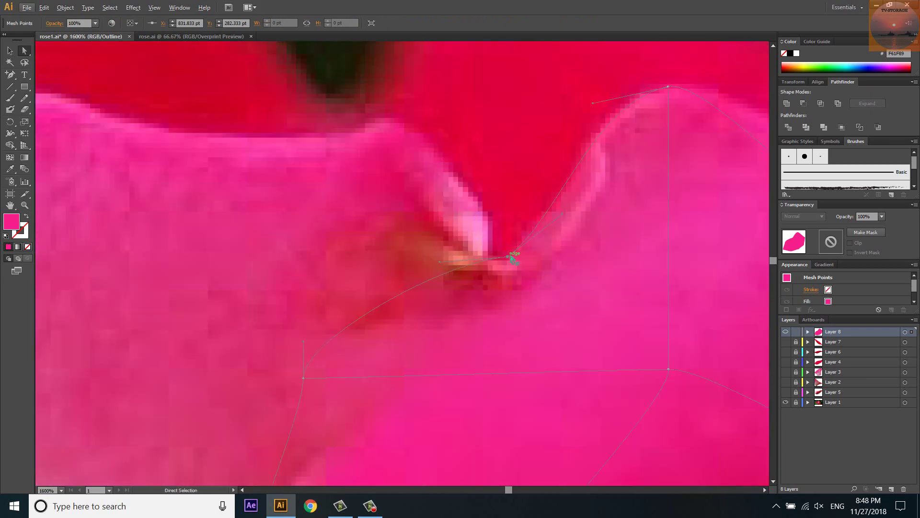
{"action": "mouse_move", "coordinate": [575, 211]}
{"action": "left_mouse_down"}
{"action": "mouse_move", "coordinate": [601, 225]}
{"action": "mouse_move", "coordinate": [575, 204]}
{"action": "left_mouse_up"}
{"action": "left_click_drag", "start_coordinate": [445, 258], "coordinate": [485, 262]}
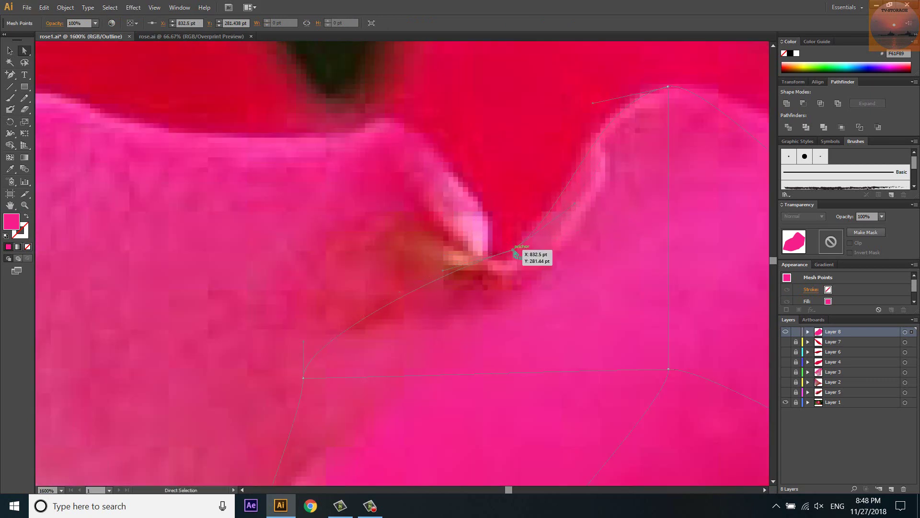
{"action": "left_click_drag", "start_coordinate": [547, 217], "coordinate": [546, 243]}
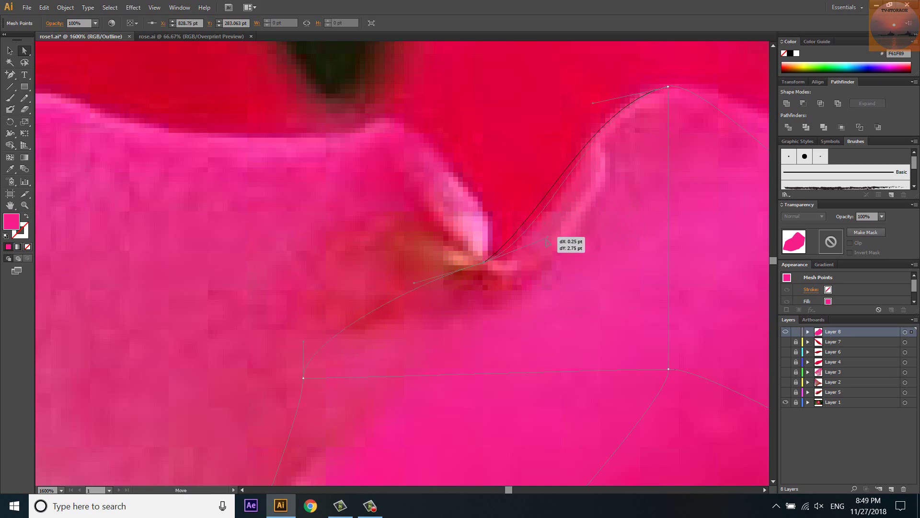
{"action": "left_click_drag", "start_coordinate": [487, 265], "coordinate": [484, 262]}
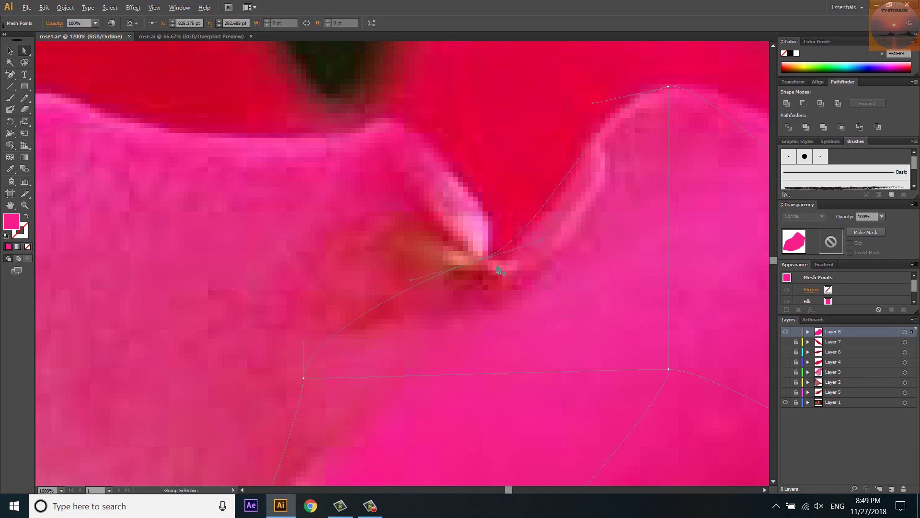
{"action": "scroll", "coordinate": [367, 198], "scroll_direction": "down", "scroll_amount": 3}
{"action": "scroll", "coordinate": [564, 217], "scroll_direction": "up", "scroll_amount": 3}
Curve the mesh's top and right edges outward to match the petal tip's right side.
{"action": "left_click_drag", "start_coordinate": [527, 219], "coordinate": [511, 127]}
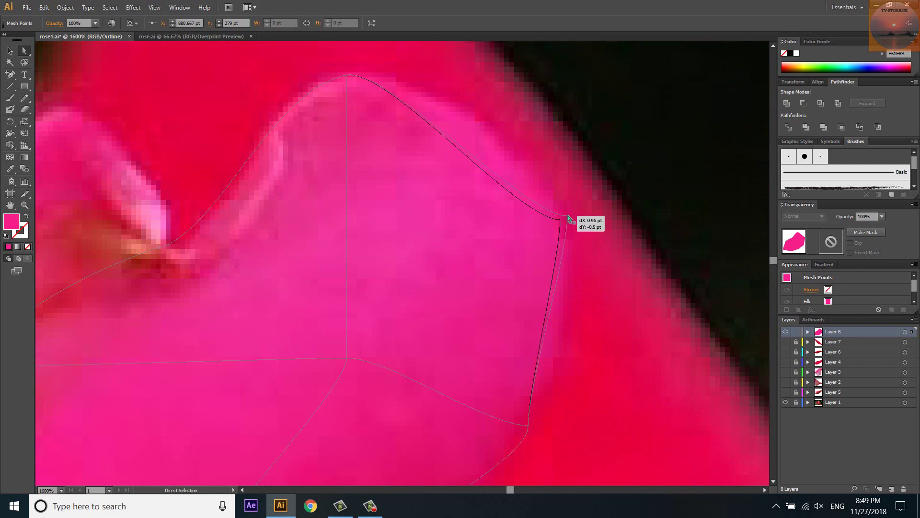
{"action": "left_click_drag", "start_coordinate": [386, 66], "coordinate": [435, 81]}
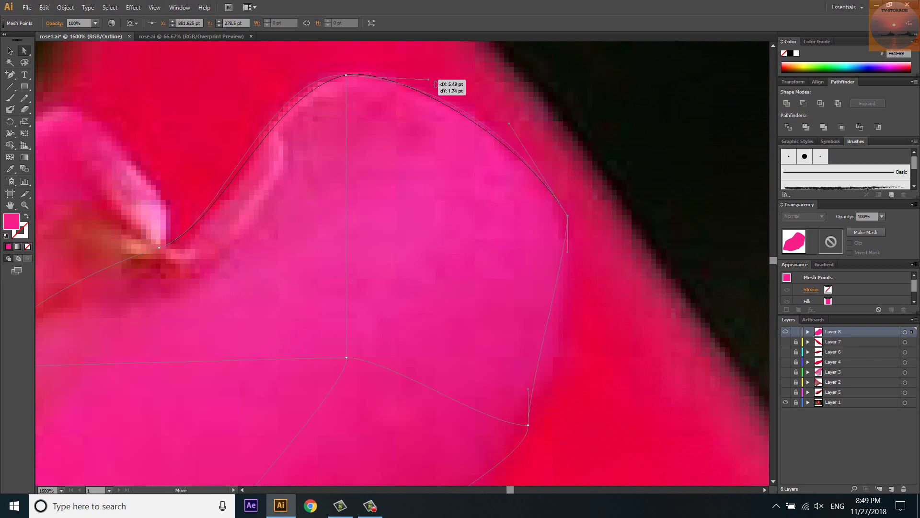
{"action": "left_click_drag", "start_coordinate": [261, 70], "coordinate": [279, 75]}
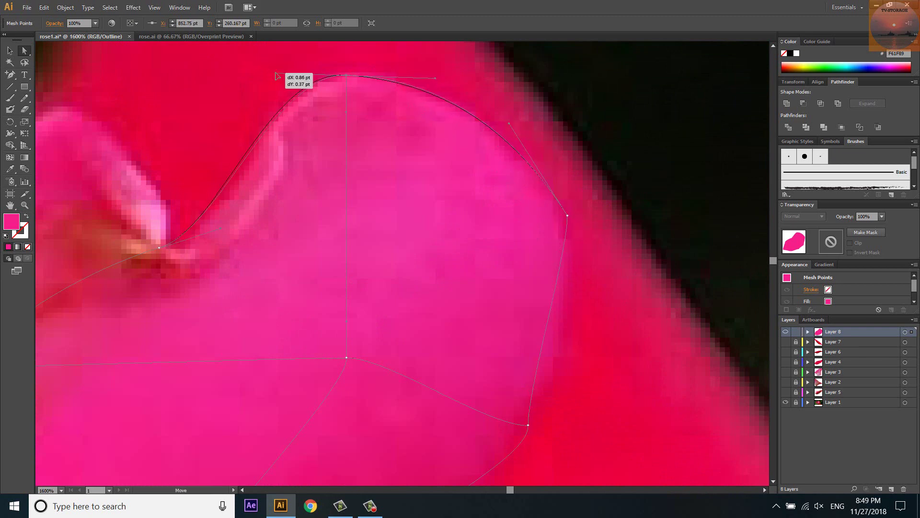
{"action": "scroll", "coordinate": [370, 62], "scroll_direction": "down", "scroll_amount": 1}
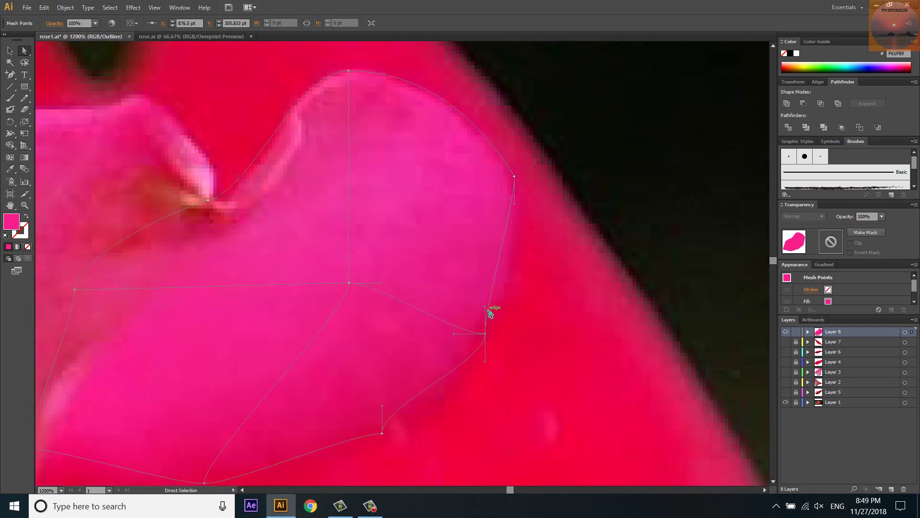
{"action": "left_click_drag", "start_coordinate": [486, 309], "coordinate": [531, 265]}
{"action": "left_click_drag", "start_coordinate": [514, 204], "coordinate": [524, 234]}
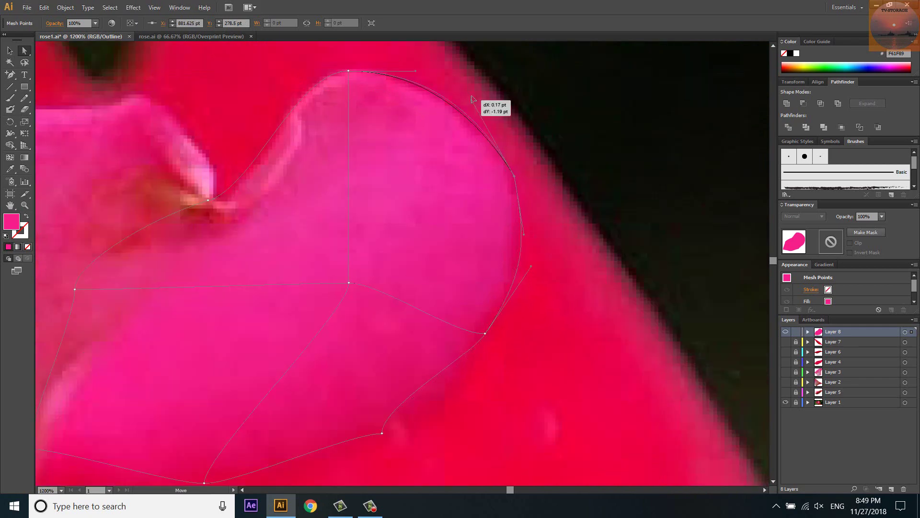
{"action": "left_click_drag", "start_coordinate": [513, 177], "coordinate": [513, 180]}
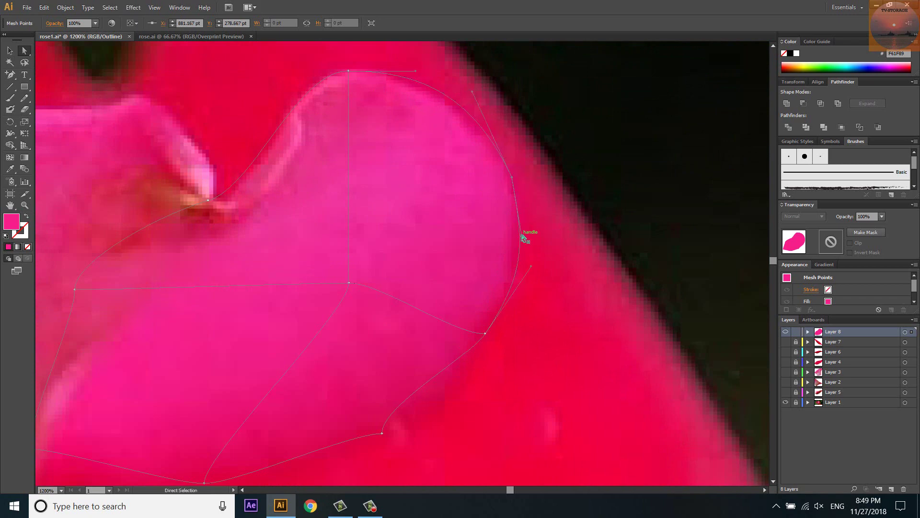
{"action": "left_click_drag", "start_coordinate": [524, 238], "coordinate": [534, 237]}
Reselect the mesh and reshape its lower edge along the petal.
{"action": "left_click", "coordinate": [551, 207]}
{"action": "left_click", "coordinate": [513, 175]}
{"action": "scroll", "coordinate": [513, 232], "scroll_direction": "up", "scroll_amount": 1}
{"action": "left_click_drag", "start_coordinate": [522, 301], "coordinate": [504, 319]}
{"action": "scroll", "coordinate": [508, 320], "scroll_direction": "down", "scroll_amount": 5}
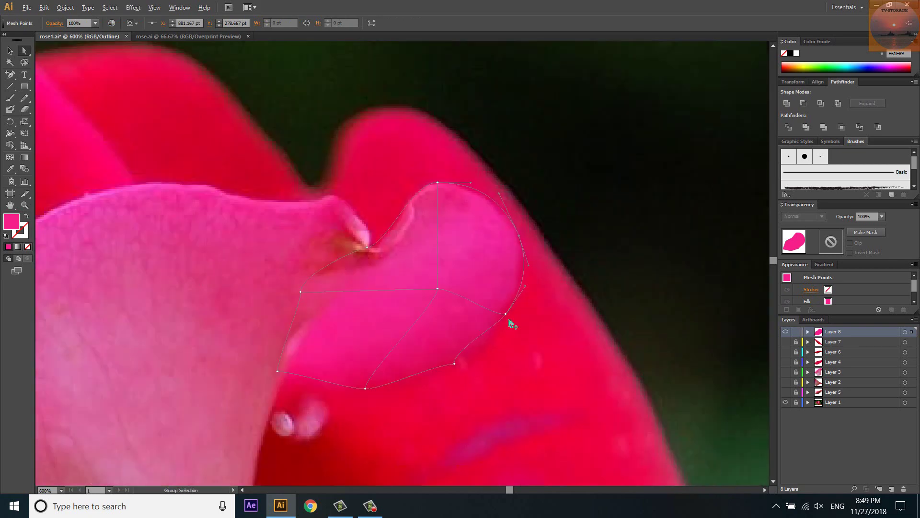
{"action": "scroll", "coordinate": [453, 365], "scroll_direction": "up", "scroll_amount": 5}
{"action": "mouse_move", "coordinate": [453, 365]}
{"action": "left_mouse_down"}
{"action": "mouse_move", "coordinate": [451, 336]}
{"action": "mouse_move", "coordinate": [511, 331]}
{"action": "left_mouse_up"}
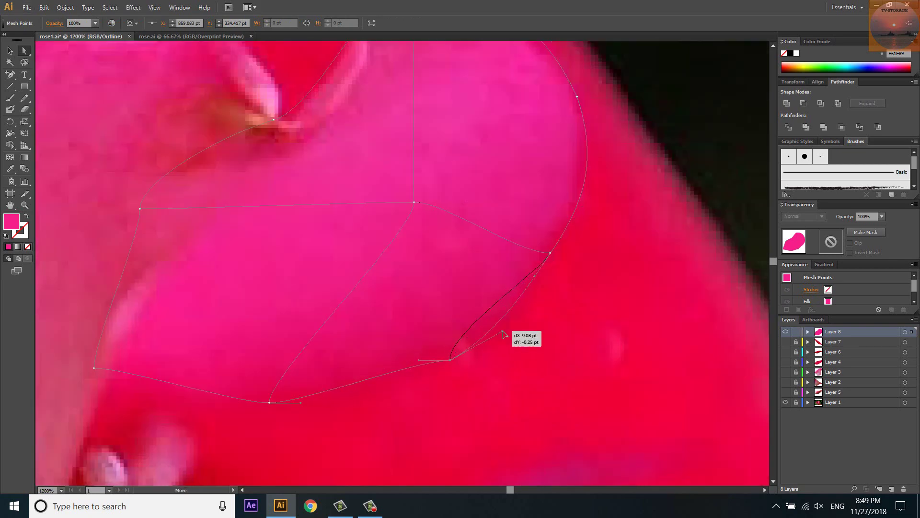
{"action": "left_click_drag", "start_coordinate": [419, 360], "coordinate": [380, 386]}
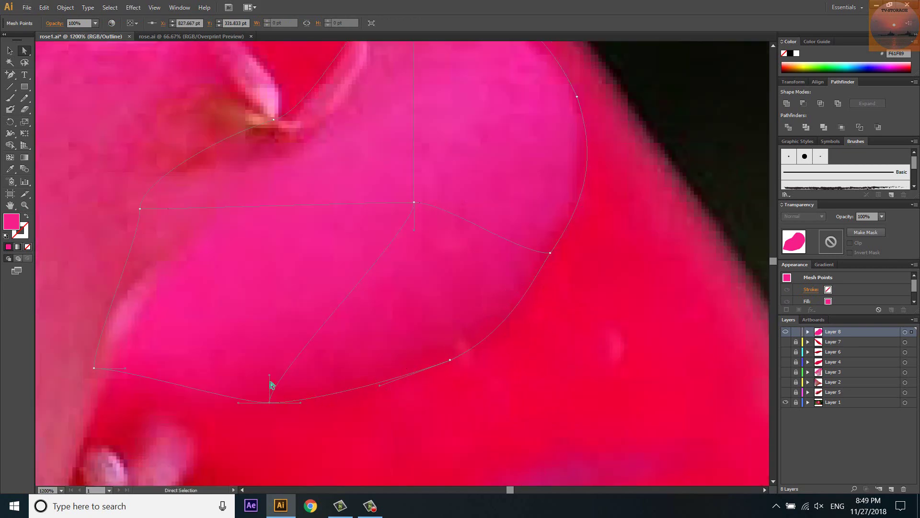
Move the central mesh point lower and pull the left edge curves down to the petal outline.
{"action": "mouse_move", "coordinate": [414, 202]}
{"action": "left_mouse_down"}
{"action": "mouse_move", "coordinate": [344, 226]}
{"action": "mouse_move", "coordinate": [360, 229]}
{"action": "mouse_move", "coordinate": [357, 245]}
{"action": "left_mouse_up"}
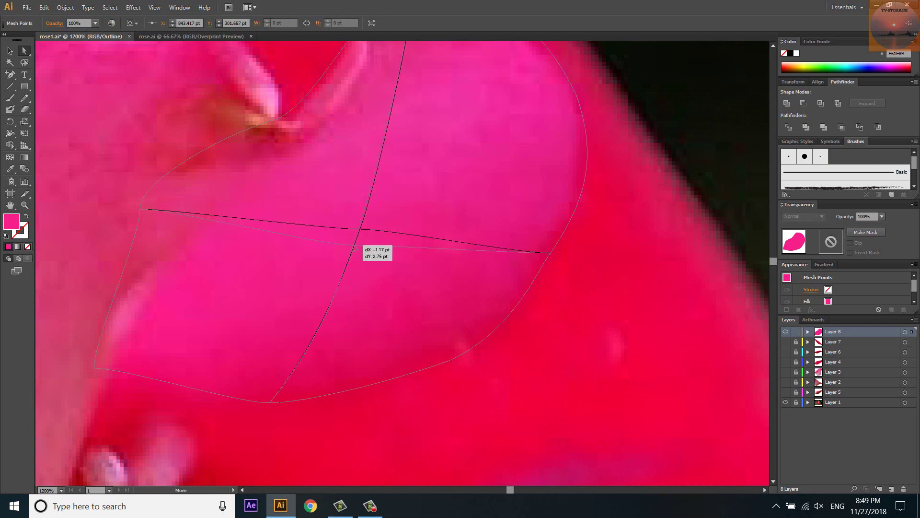
{"action": "left_click_drag", "start_coordinate": [519, 252], "coordinate": [458, 268]}
{"action": "left_click_drag", "start_coordinate": [358, 245], "coordinate": [353, 249]}
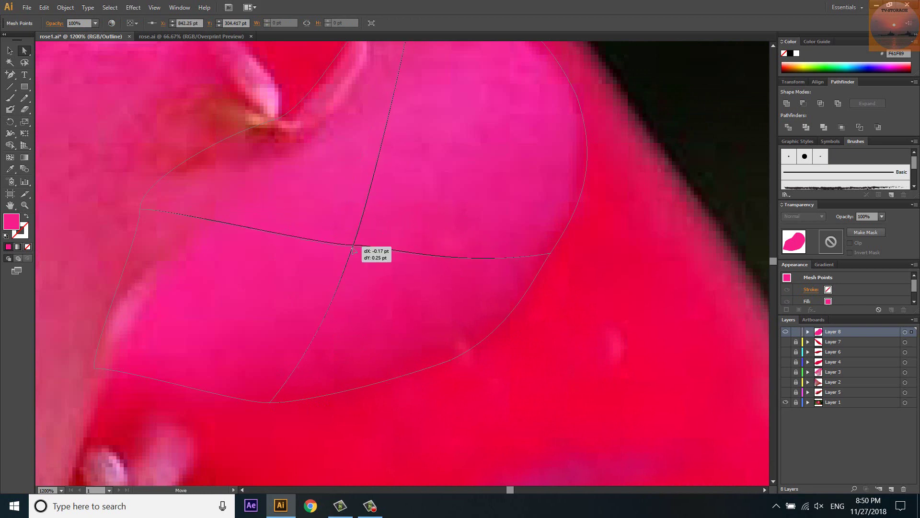
{"action": "left_click_drag", "start_coordinate": [171, 209], "coordinate": [174, 226]}
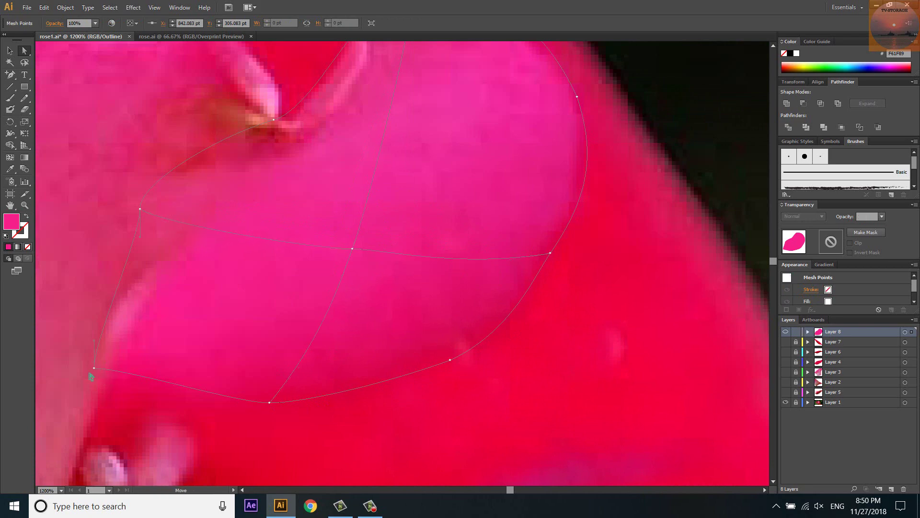
{"action": "left_click_drag", "start_coordinate": [94, 368], "coordinate": [83, 377]}
{"action": "scroll", "coordinate": [252, 361], "scroll_direction": "down", "scroll_amount": 3}
{"action": "scroll", "coordinate": [305, 272], "scroll_direction": "up", "scroll_amount": 1}
{"action": "left_click_drag", "start_coordinate": [307, 275], "coordinate": [291, 275]}
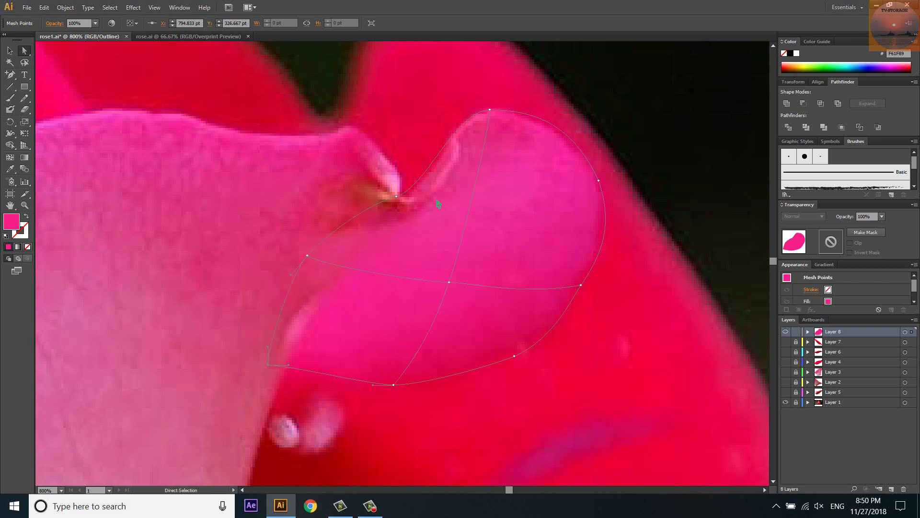
Add a mesh point on the petal-tip edge and remove an unwanted mesh line.
{"action": "key", "text": "u"}
{"action": "scroll", "coordinate": [418, 193], "scroll_direction": "up", "scroll_amount": 2}
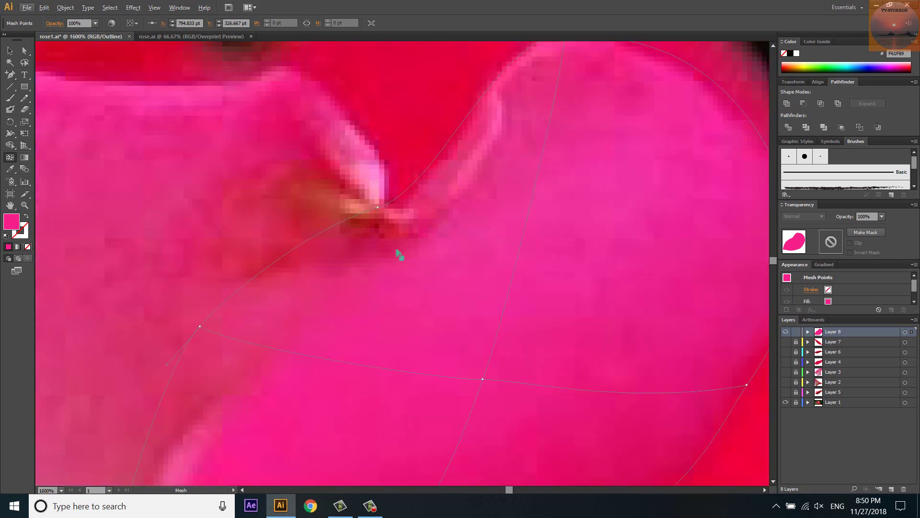
{"action": "left_click", "coordinate": [347, 222]}
{"action": "scroll", "coordinate": [338, 241], "scroll_direction": "down", "scroll_amount": 4}
{"action": "scroll", "coordinate": [354, 240], "scroll_direction": "up", "scroll_amount": 4}
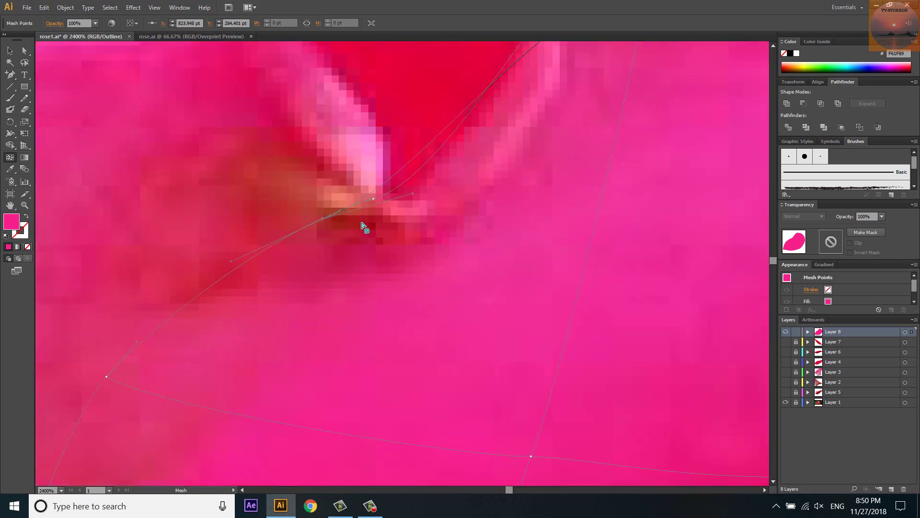
{"action": "scroll", "coordinate": [362, 237], "scroll_direction": "up", "scroll_amount": 1}
{"action": "scroll", "coordinate": [362, 235], "scroll_direction": "down", "scroll_amount": 2}
{"action": "left_click", "coordinate": [428, 146], "text": "alt"}
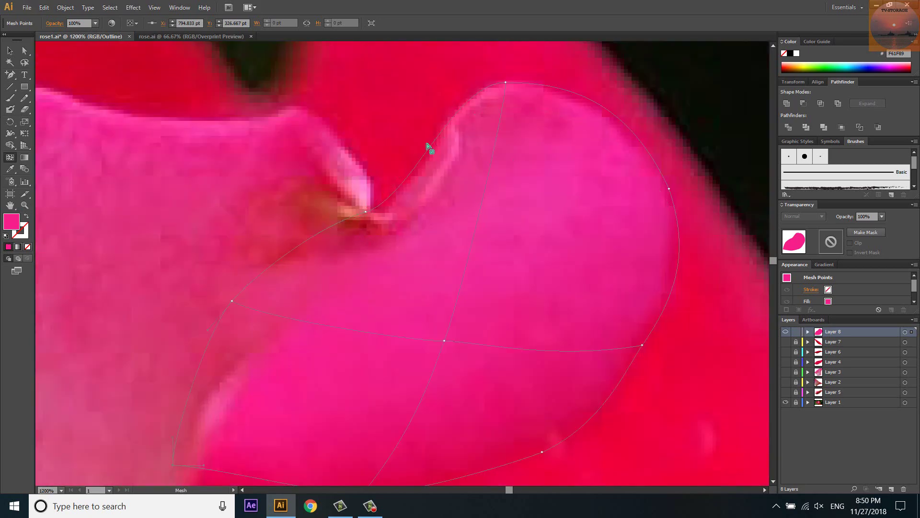
Drag mesh anchors and handles so the upper and lower mesh lines fit the curled tip.
{"action": "key", "text": "a"}
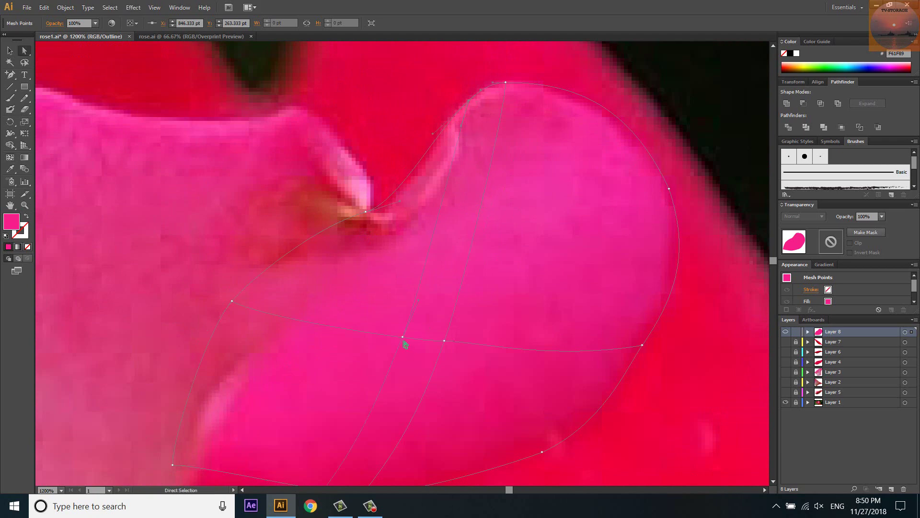
{"action": "left_click_drag", "start_coordinate": [402, 337], "coordinate": [320, 323]}
{"action": "left_click_drag", "start_coordinate": [461, 131], "coordinate": [436, 264]}
{"action": "scroll", "coordinate": [449, 108], "scroll_direction": "up", "scroll_amount": 1}
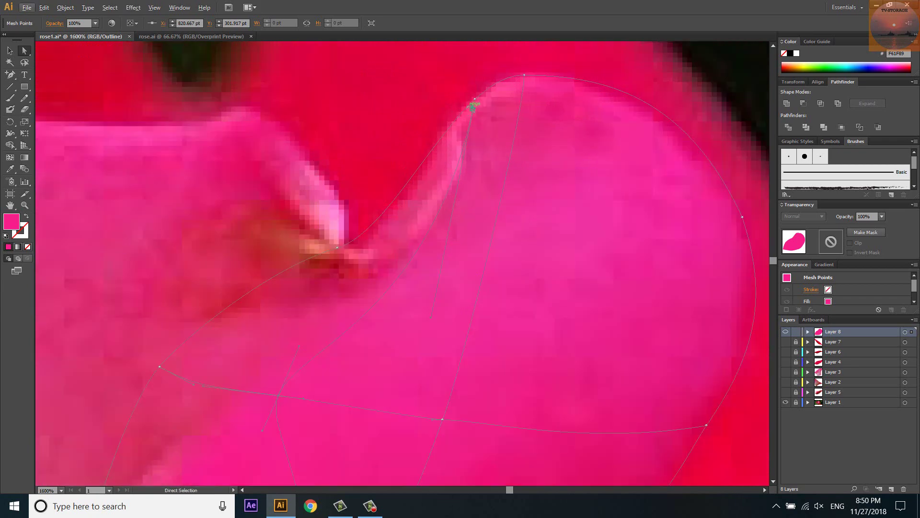
{"action": "mouse_move", "coordinate": [473, 106]}
{"action": "left_mouse_down"}
{"action": "mouse_move", "coordinate": [462, 122]}
{"action": "mouse_move", "coordinate": [478, 92]}
{"action": "left_mouse_up"}
{"action": "left_click_drag", "start_coordinate": [415, 172], "coordinate": [446, 166]}
{"action": "mouse_move", "coordinate": [456, 122]}
{"action": "left_mouse_down"}
{"action": "mouse_move", "coordinate": [474, 118]}
{"action": "mouse_move", "coordinate": [466, 145]}
{"action": "left_mouse_up"}
{"action": "scroll", "coordinate": [417, 220], "scroll_direction": "down", "scroll_amount": 3}
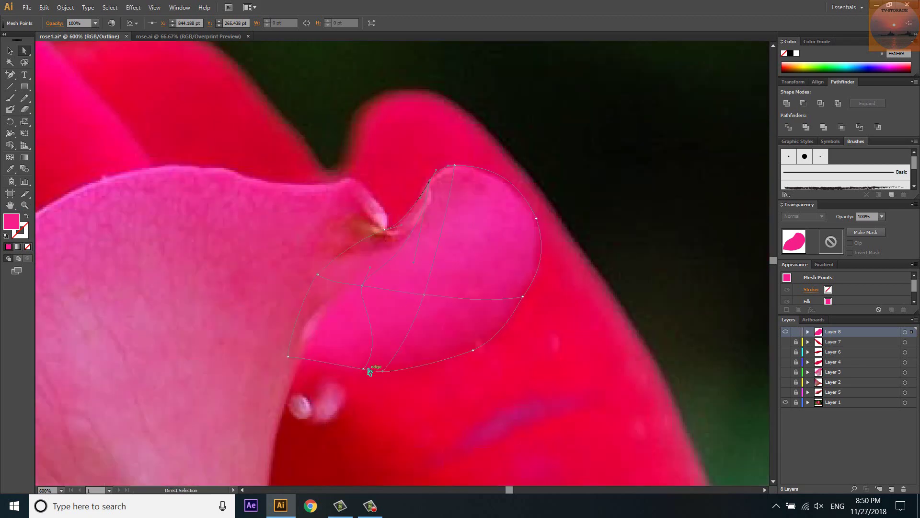
{"action": "left_click_drag", "start_coordinate": [368, 372], "coordinate": [335, 364]}
{"action": "scroll", "coordinate": [356, 297], "scroll_direction": "up", "scroll_amount": 1}
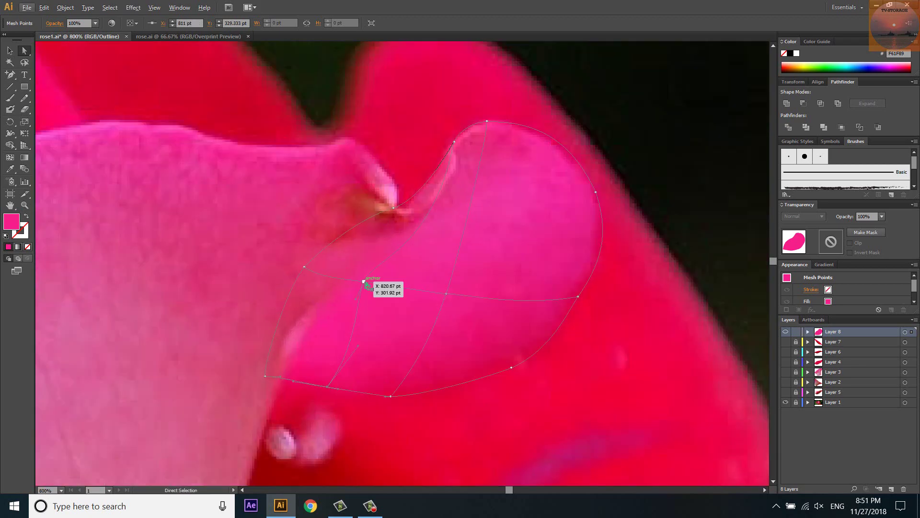
{"action": "left_click_drag", "start_coordinate": [374, 287], "coordinate": [375, 287]}
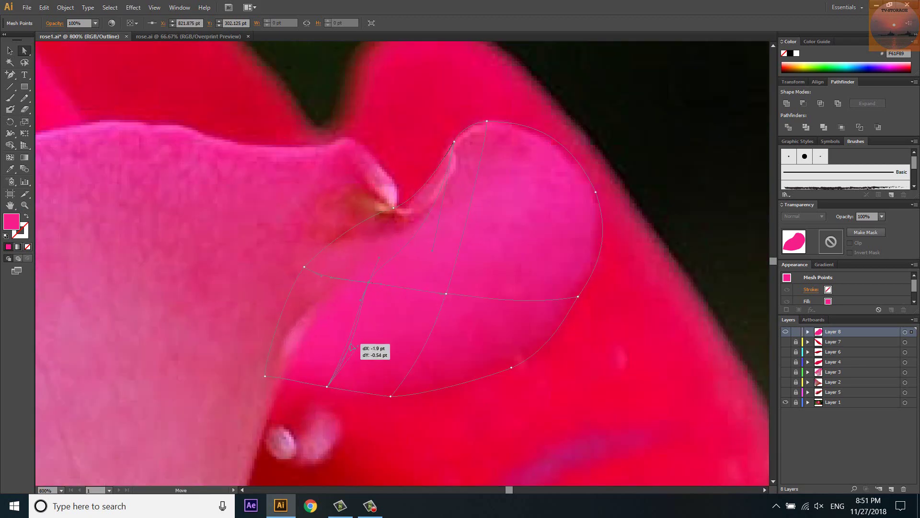
{"action": "left_click_drag", "start_coordinate": [364, 341], "coordinate": [353, 338]}
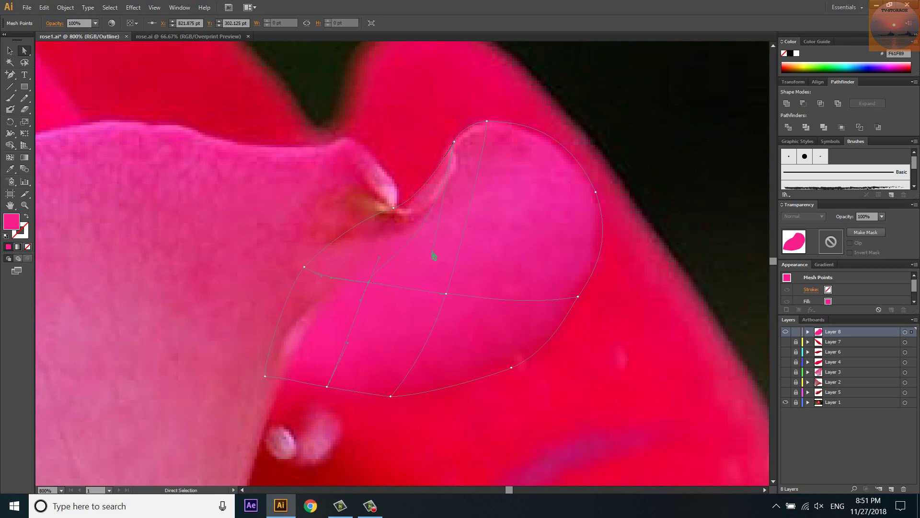
Add another mesh point near the curled tip and pull neighbouring points onto the petal edge.
{"action": "key", "text": "u"}
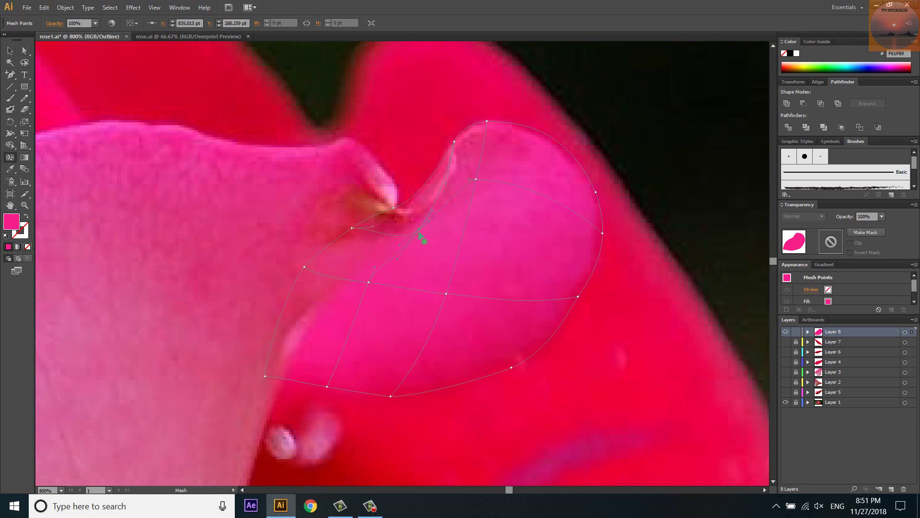
{"action": "left_click_drag", "start_coordinate": [420, 235], "coordinate": [413, 223]}
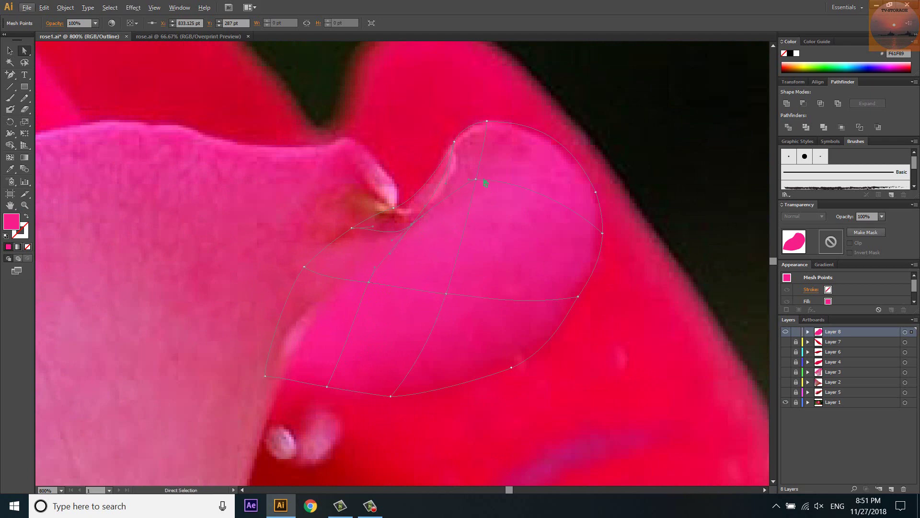
{"action": "left_click_drag", "start_coordinate": [485, 182], "coordinate": [474, 232]}
{"action": "left_click_drag", "start_coordinate": [560, 209], "coordinate": [562, 219]}
{"action": "left_click", "coordinate": [412, 224]}
{"action": "scroll", "coordinate": [412, 226], "scroll_direction": "up", "scroll_amount": 2, "text": "alt"}
{"action": "left_click_drag", "start_coordinate": [511, 234], "coordinate": [510, 238]}
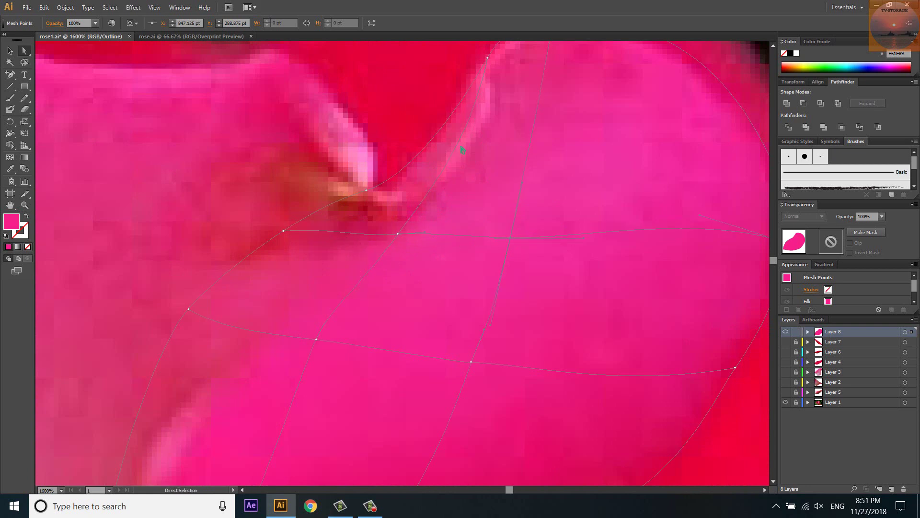
Refine the top mesh curves and anchors along the curled tip.
{"action": "key", "text": "u"}
{"action": "key", "text": "a"}
{"action": "left_click_drag", "start_coordinate": [460, 152], "coordinate": [464, 153]}
{"action": "left_click_drag", "start_coordinate": [542, 91], "coordinate": [533, 152]}
{"action": "left_click_drag", "start_coordinate": [488, 125], "coordinate": [480, 144]}
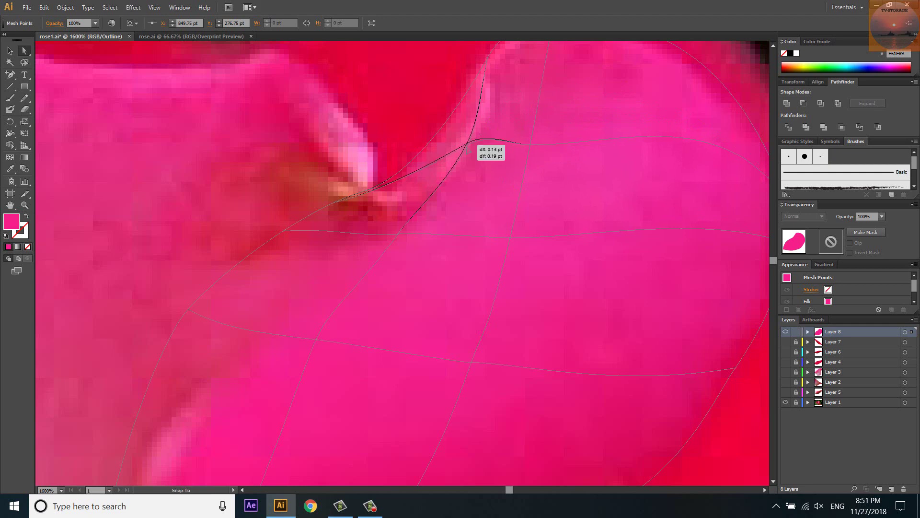
{"action": "mouse_move", "coordinate": [367, 191]}
{"action": "left_mouse_down"}
{"action": "mouse_move", "coordinate": [453, 137]}
{"action": "mouse_move", "coordinate": [450, 124]}
{"action": "left_mouse_up"}
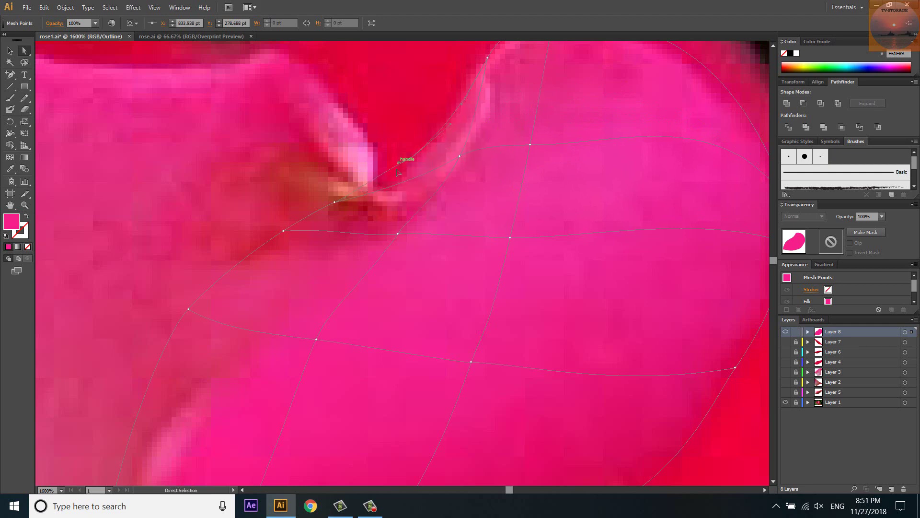
{"action": "left_click_drag", "start_coordinate": [398, 163], "coordinate": [392, 180]}
{"action": "mouse_move", "coordinate": [458, 162]}
{"action": "left_mouse_down"}
{"action": "mouse_move", "coordinate": [503, 157]}
{"action": "mouse_move", "coordinate": [448, 163]}
{"action": "mouse_move", "coordinate": [455, 175]}
{"action": "left_mouse_up"}
Shift the lower mesh points right and reshape curves near the tip, then inspect the result.
{"action": "key", "text": "u"}
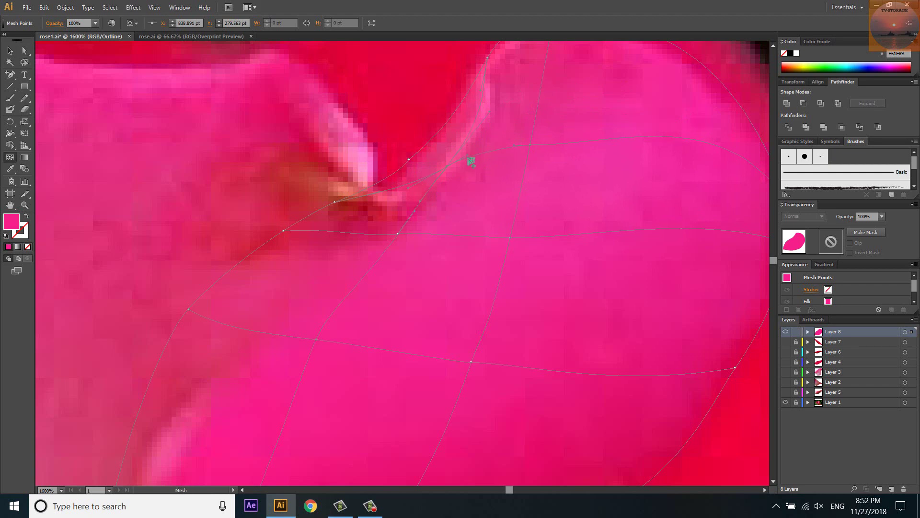
{"action": "key", "text": "a"}
{"action": "left_click_drag", "start_coordinate": [461, 235], "coordinate": [448, 232]}
{"action": "left_click_drag", "start_coordinate": [345, 343], "coordinate": [377, 348]}
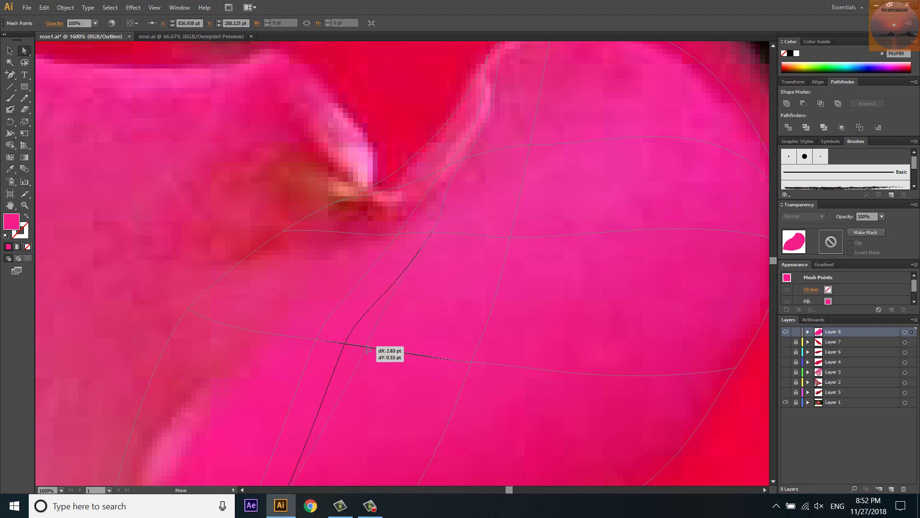
{"action": "scroll", "coordinate": [423, 234], "scroll_direction": "down", "scroll_amount": 2, "text": "alt"}
{"action": "scroll", "coordinate": [339, 380], "scroll_direction": "up", "scroll_amount": 2, "text": "alt"}
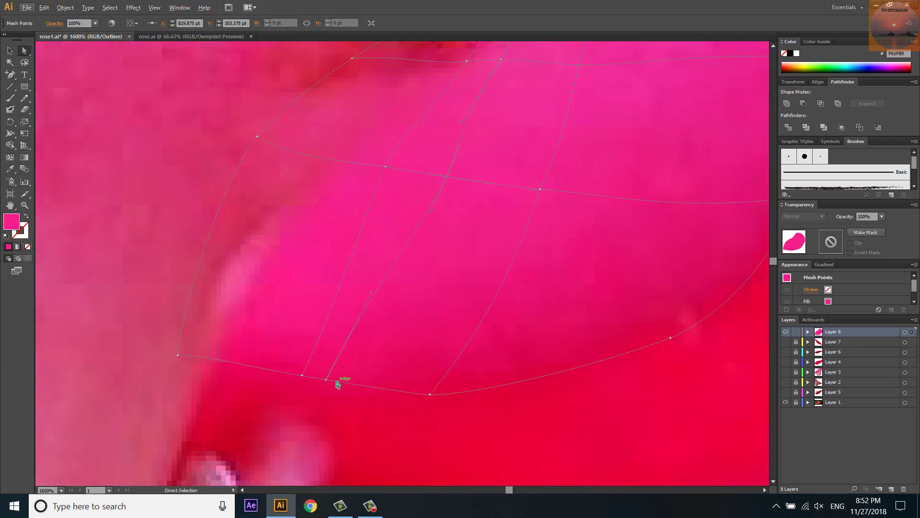
{"action": "left_click_drag", "start_coordinate": [338, 380], "coordinate": [403, 363]}
{"action": "scroll", "coordinate": [402, 363], "scroll_direction": "down", "scroll_amount": 2, "text": "alt"}
{"action": "scroll", "coordinate": [456, 230], "scroll_direction": "up", "scroll_amount": 1, "text": "alt"}
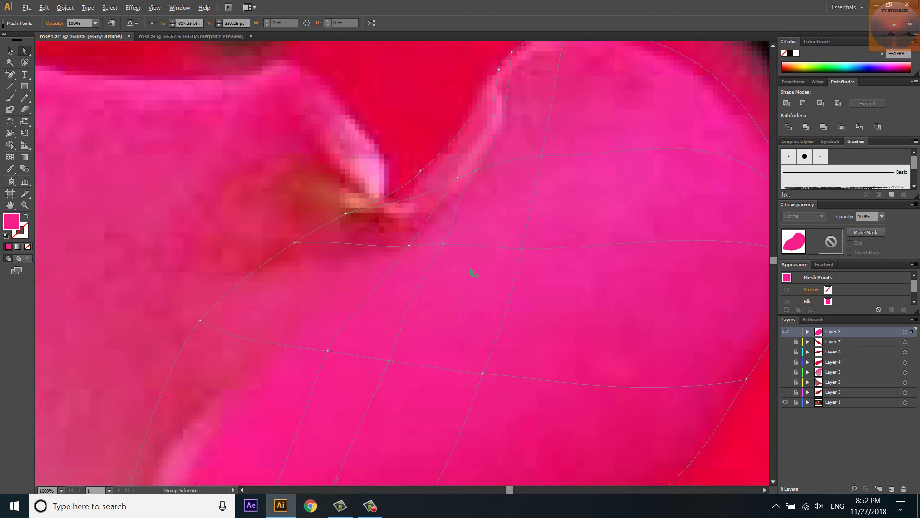
{"action": "scroll", "coordinate": [497, 164], "scroll_direction": "up", "scroll_amount": 1, "text": "alt"}
{"action": "scroll", "coordinate": [489, 188], "scroll_direction": "down", "scroll_amount": 2, "text": "alt"}
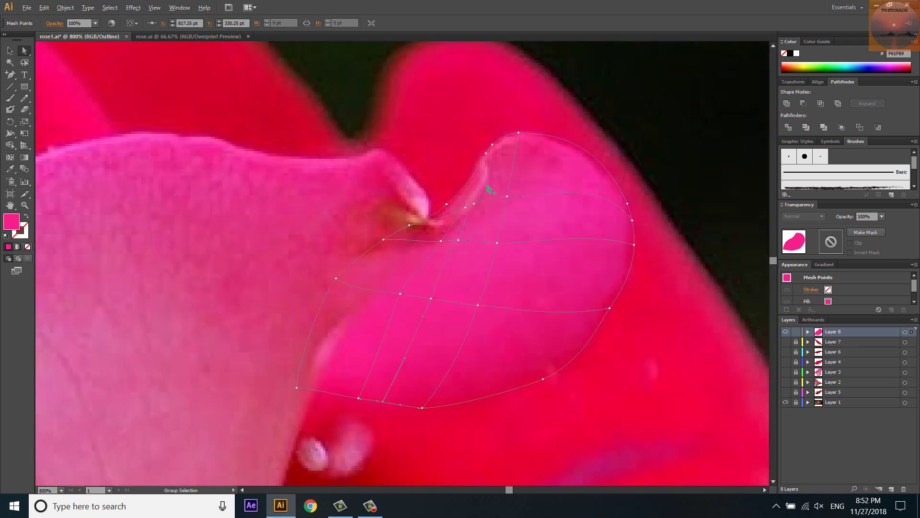
{"action": "scroll", "coordinate": [488, 187], "scroll_direction": "up", "scroll_amount": 1, "text": "alt"}
{"action": "scroll", "coordinate": [487, 185], "scroll_direction": "up", "scroll_amount": 1, "text": "alt"}
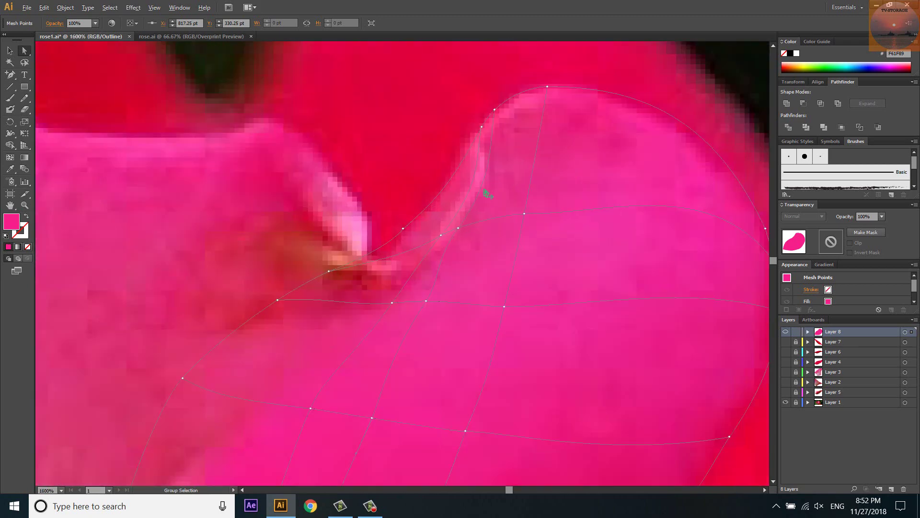
{"action": "scroll", "coordinate": [485, 192], "scroll_direction": "down", "scroll_amount": 1, "text": "alt"}
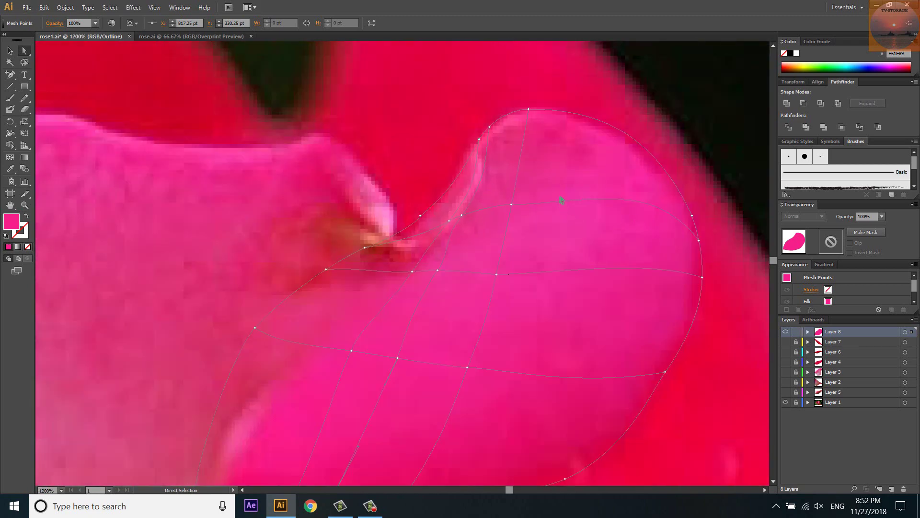
{"action": "scroll", "coordinate": [561, 173], "scroll_direction": "down", "scroll_amount": 1, "text": "alt"}
Eyedropper photo colours, pink and darker red, into the lower and middle mesh points.
{"action": "key", "text": "i"}
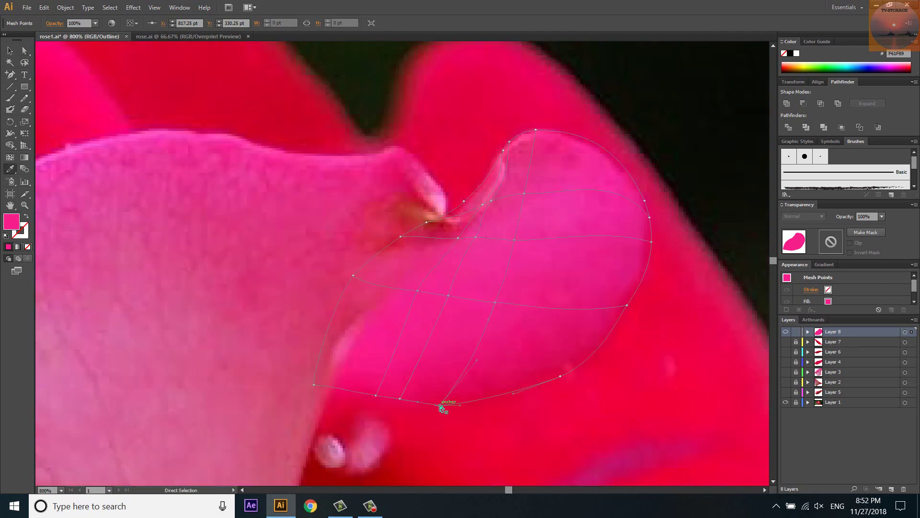
{"action": "left_click", "coordinate": [441, 408]}
{"action": "left_click", "coordinate": [401, 397]}
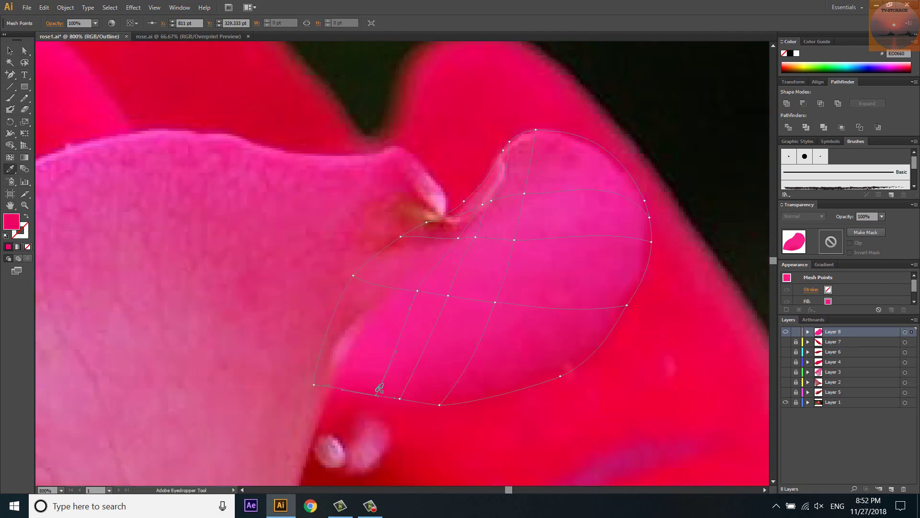
{"action": "left_click", "coordinate": [313, 380]}
{"action": "left_click", "coordinate": [353, 277]}
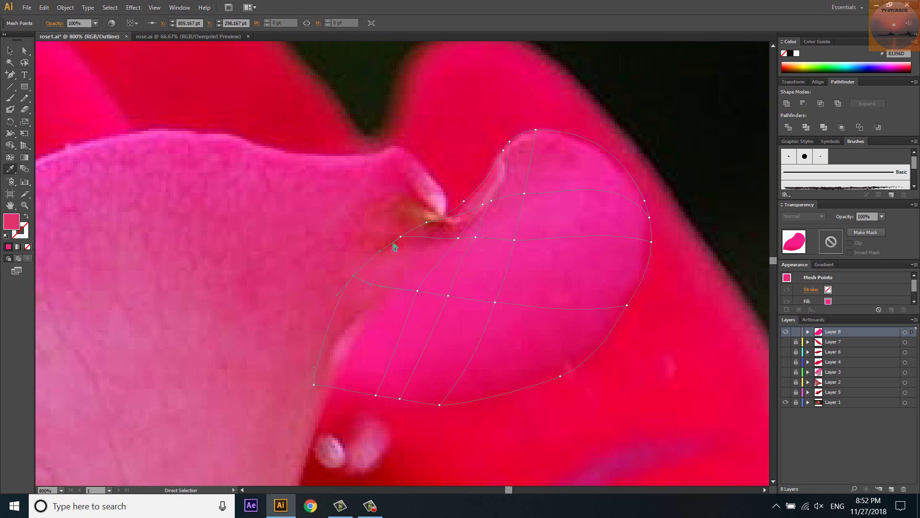
{"action": "left_click", "coordinate": [401, 238]}
{"action": "left_click", "coordinate": [441, 219]}
{"action": "left_click", "coordinate": [465, 198], "text": "ctrl"}
Sample photo colours into the mesh points near the tip and along the bottom.
{"action": "scroll", "coordinate": [524, 128], "scroll_direction": "up", "scroll_amount": 3}
{"action": "left_click", "coordinate": [466, 184], "text": "ctrl"}
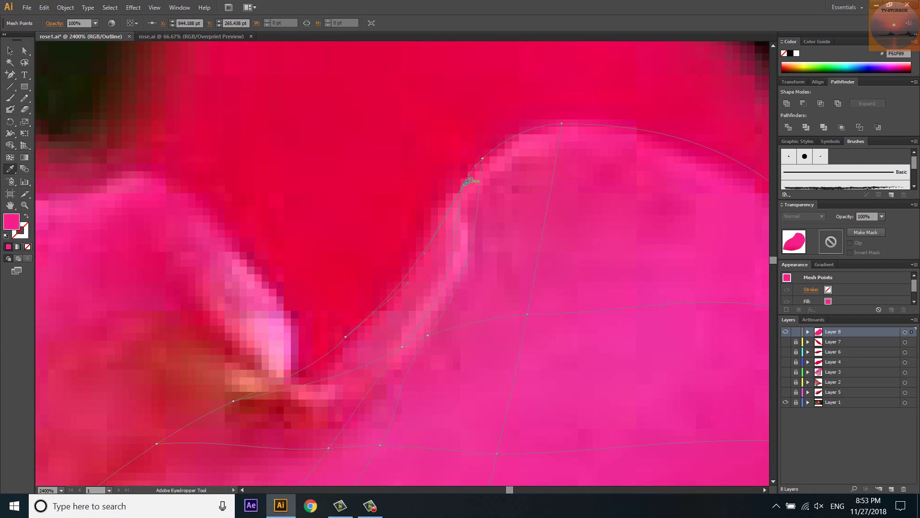
{"action": "left_click", "coordinate": [562, 125], "text": "ctrl"}
{"action": "left_click", "coordinate": [432, 339], "text": "ctrl"}
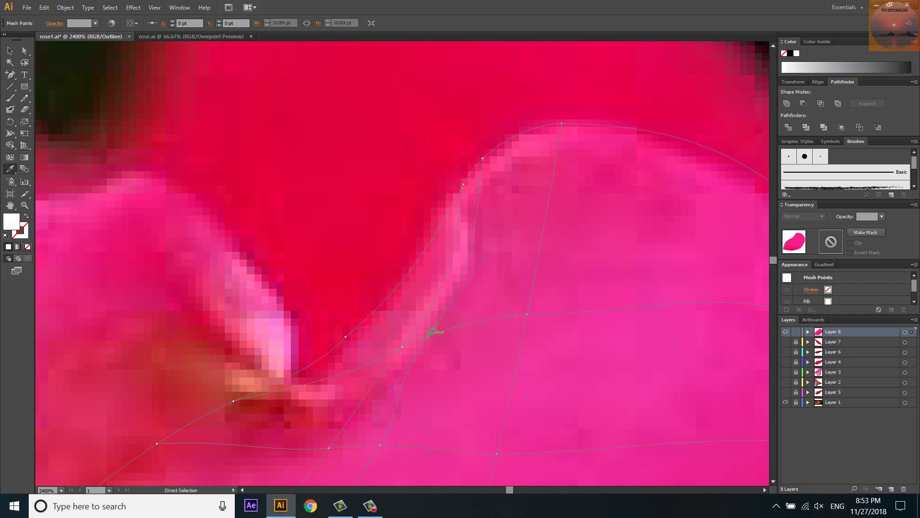
{"action": "left_click", "coordinate": [429, 333], "text": "ctrl"}
{"action": "left_click_drag", "start_coordinate": [431, 349], "coordinate": [477, 257]}
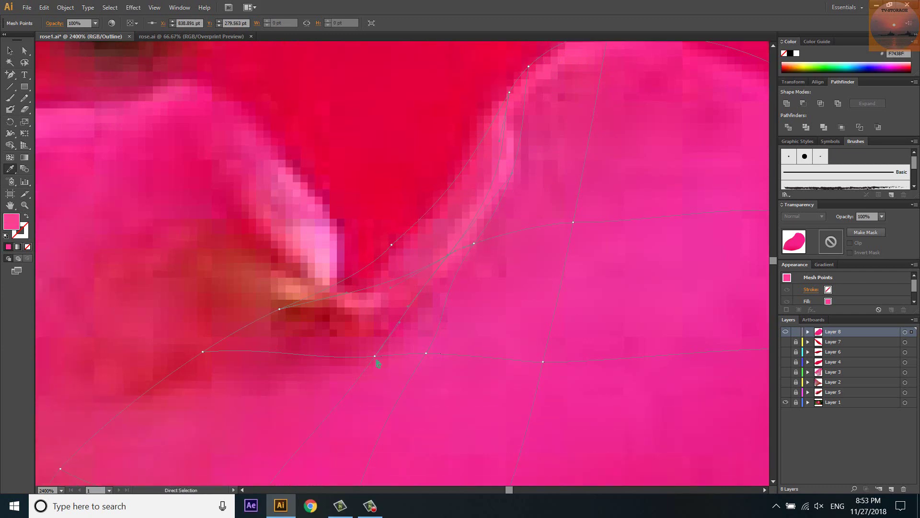
{"action": "left_click", "coordinate": [426, 353], "text": "ctrl"}
{"action": "left_click", "coordinate": [543, 361], "text": "ctrl"}
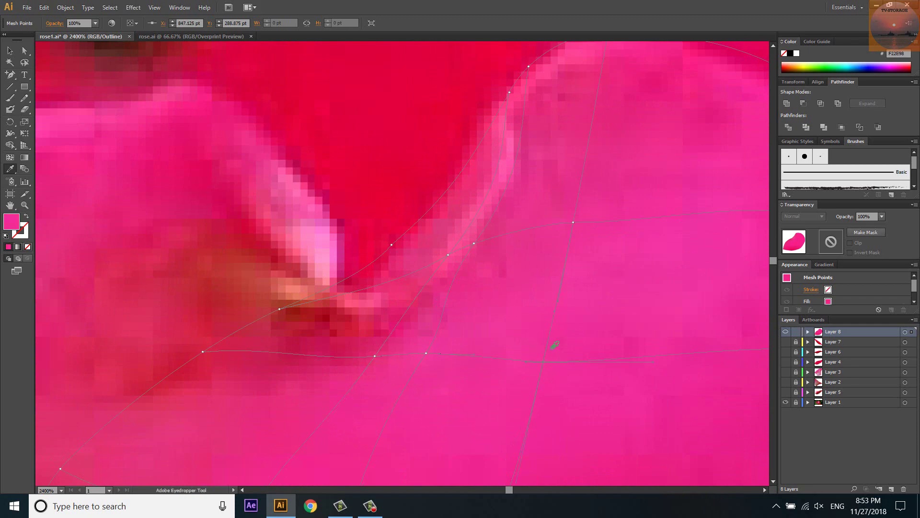
Colour the lower-right points deeper red and the top mesh point a pinker sampled colour.
{"action": "key", "text": "ctrl+minus"}
{"action": "key", "text": "ctrl+minus"}
{"action": "key", "text": "ctrl+minus"}
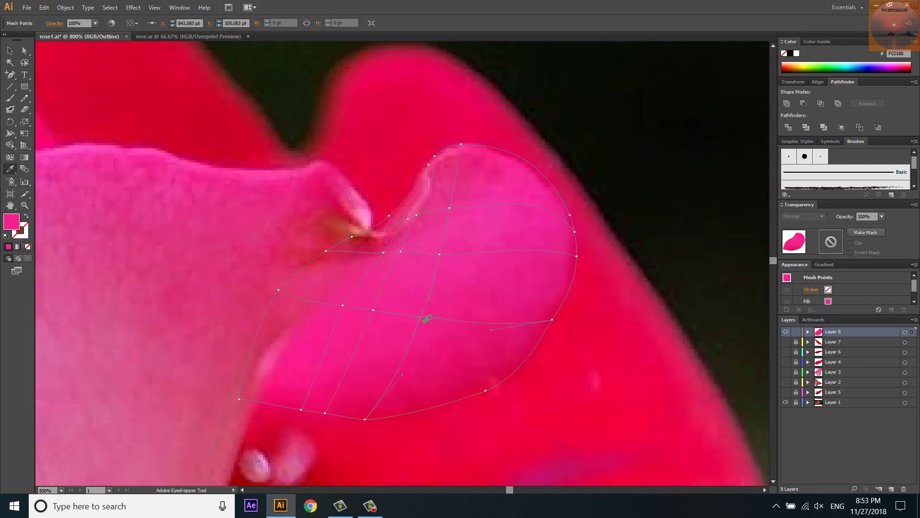
{"action": "left_click", "coordinate": [376, 311], "text": "ctrl"}
{"action": "left_click", "coordinate": [345, 304]}
{"action": "left_click", "coordinate": [488, 391], "text": "ctrl"}
{"action": "left_click", "coordinate": [552, 320], "text": "ctrl"}
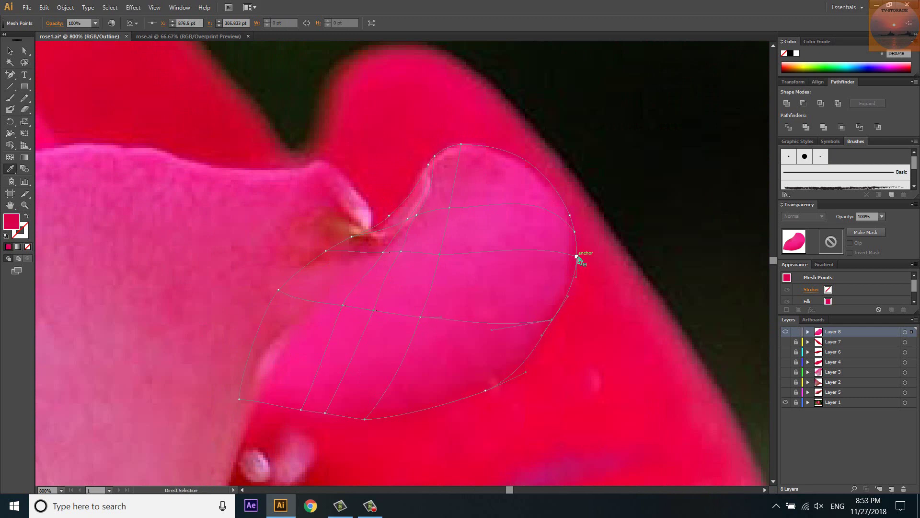
{"action": "left_click", "coordinate": [575, 233], "text": "ctrl"}
{"action": "left_click", "coordinate": [572, 214], "text": "ctrl"}
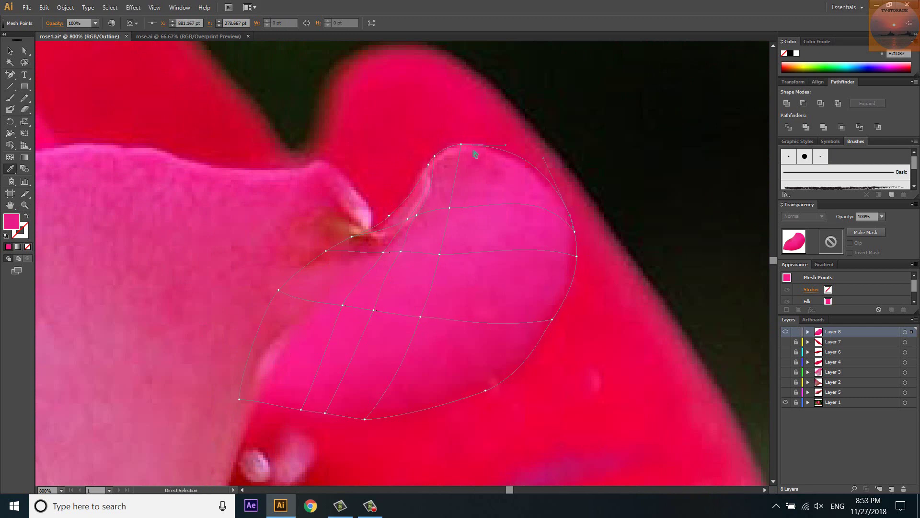
{"action": "left_click", "coordinate": [463, 141], "text": "ctrl"}
Switch to Preview, then lock and hide Layer 8 to reveal the rose photo.
{"action": "left_click", "coordinate": [786, 332], "text": "ctrl"}
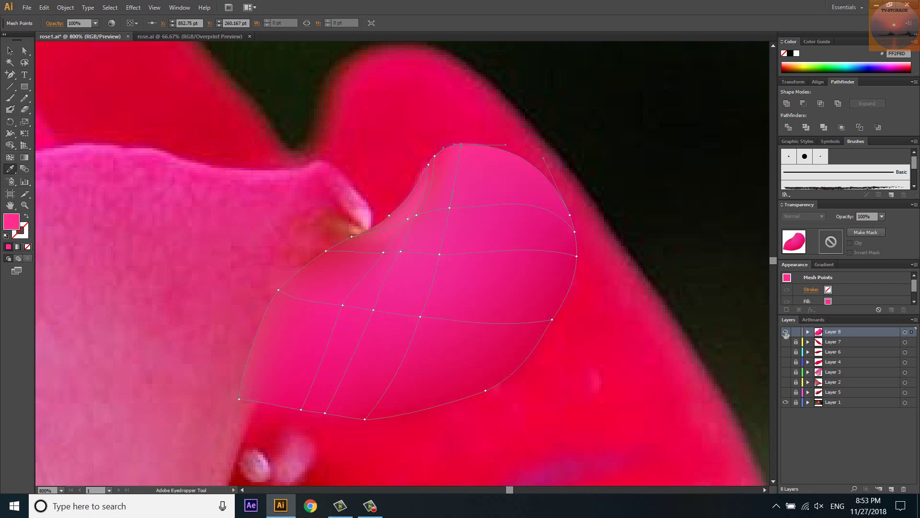
{"action": "left_click", "coordinate": [786, 332], "text": "ctrl"}
{"action": "left_click", "coordinate": [785, 332], "text": "ctrl"}
{"action": "left_click", "coordinate": [796, 331]}
Add a mesh line along the curled tip edge and fill its point with pink sampled from the photo.
{"action": "left_click", "coordinate": [786, 332]}
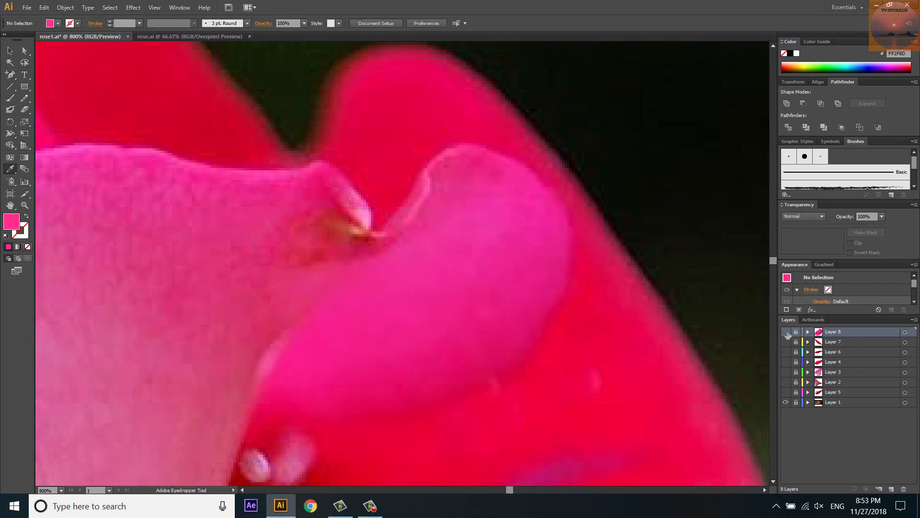
{"action": "left_click", "coordinate": [786, 332]}
{"action": "left_click", "coordinate": [785, 332]}
{"action": "left_click", "coordinate": [785, 331]}
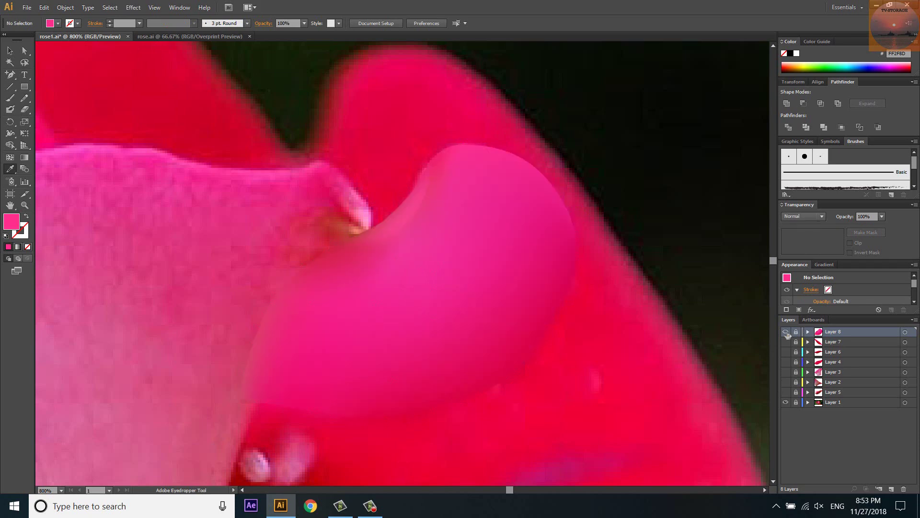
{"action": "scroll", "coordinate": [438, 135], "scroll_direction": "up", "scroll_amount": 3}
{"action": "left_click", "coordinate": [421, 184], "text": "ctrl"}
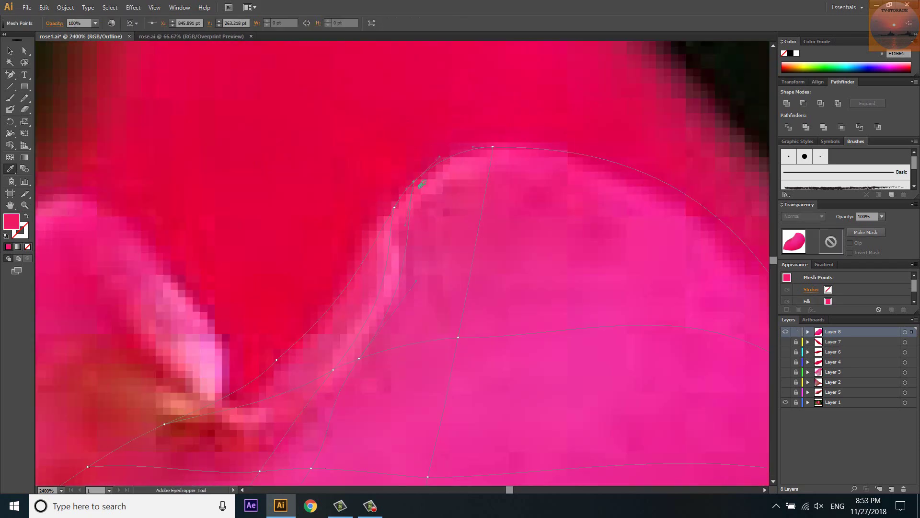
{"action": "key", "text": "u"}
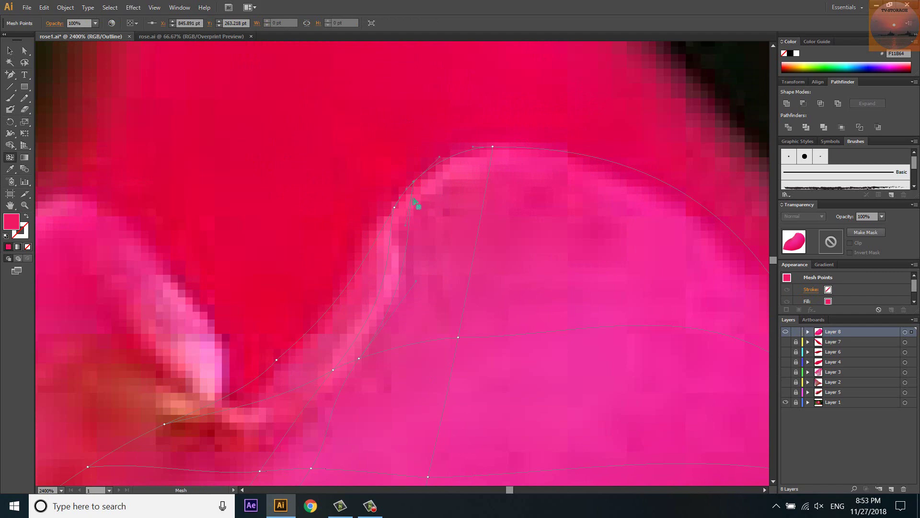
{"action": "left_click", "coordinate": [414, 205]}
{"action": "key", "text": "i"}
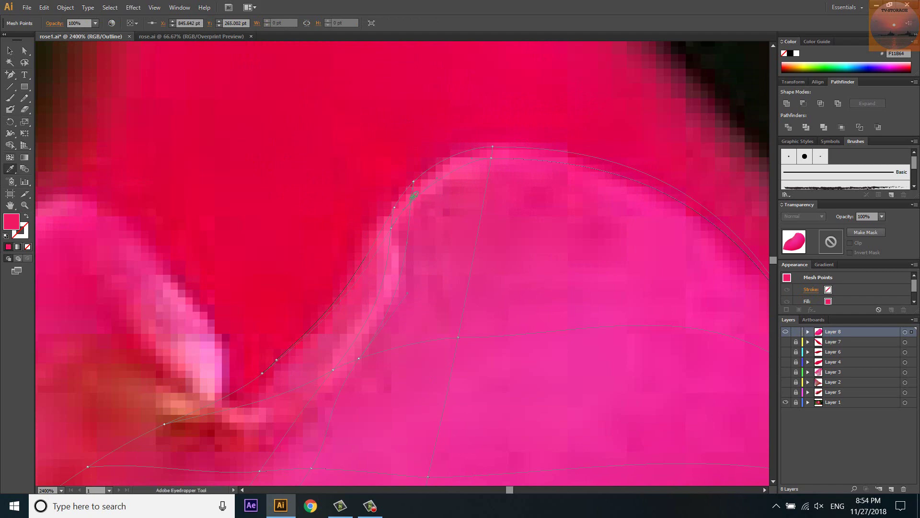
{"action": "left_click", "coordinate": [475, 175]}
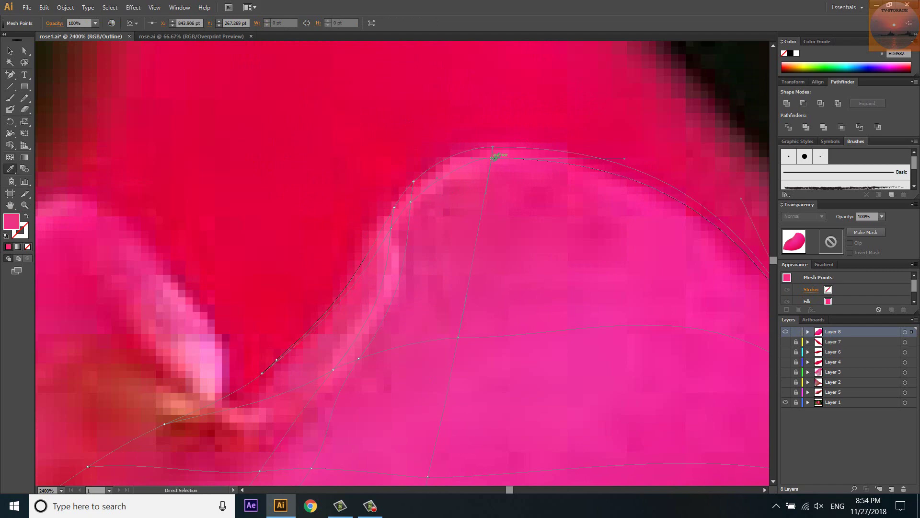
{"action": "left_click", "coordinate": [497, 154]}
Check the coloured tip mesh against the photo, then unlock the petal-tip layer (Layer 8).
{"action": "scroll", "coordinate": [498, 156], "scroll_direction": "down", "scroll_amount": 1, "text": "alt"}
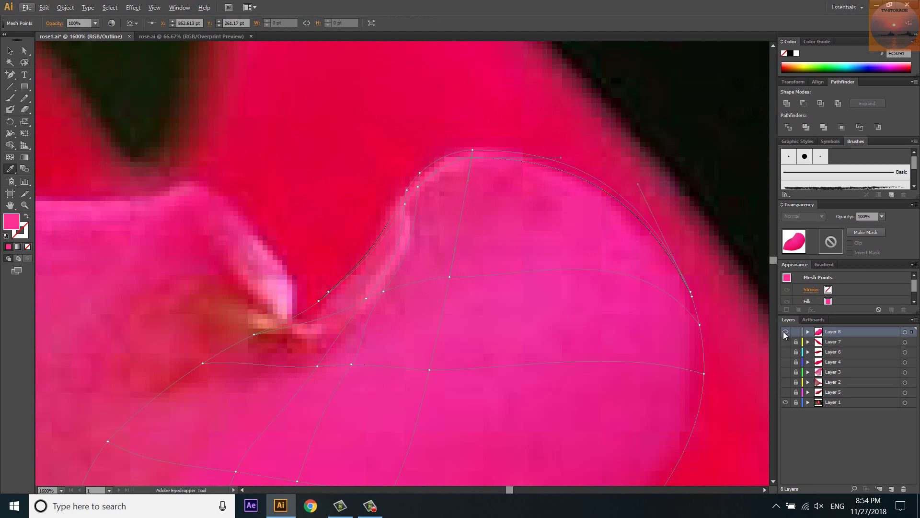
{"action": "left_click", "coordinate": [785, 332], "text": "ctrl"}
{"action": "key", "text": "ctrl+shift+a"}
{"action": "scroll", "coordinate": [554, 164], "scroll_direction": "down", "scroll_amount": 2, "text": "alt"}
{"action": "scroll", "coordinate": [436, 273], "scroll_direction": "up", "scroll_amount": 2, "text": "alt"}
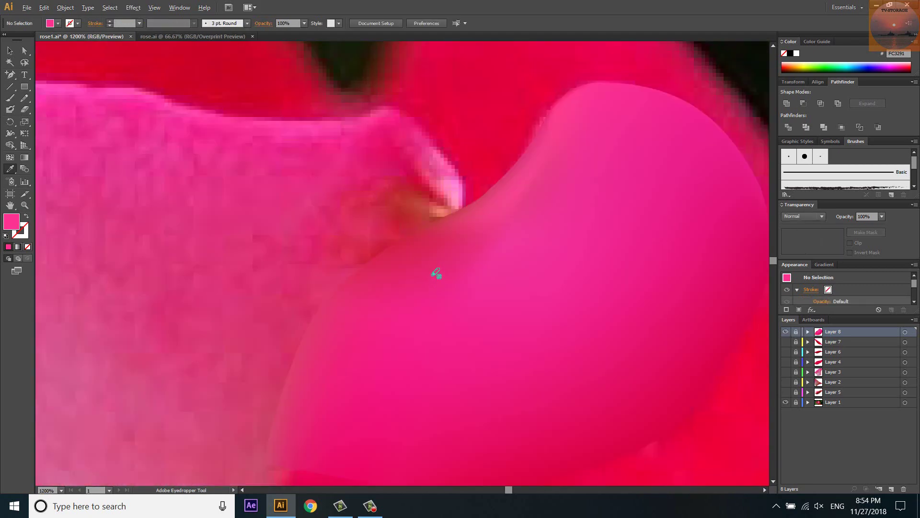
{"action": "scroll", "coordinate": [436, 274], "scroll_direction": "up", "scroll_amount": 2, "text": "alt"}
{"action": "left_click", "coordinate": [796, 332]}
{"action": "key", "text": "ctrl+y"}
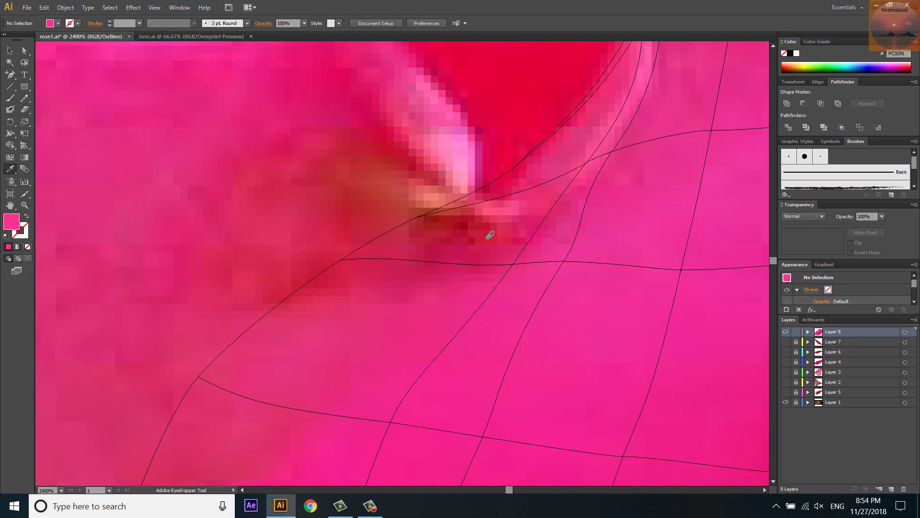
Add a mesh line near the petal's inner crease, sampling darker red and deep pink into its points.
{"action": "key", "text": "u"}
{"action": "key", "text": "ctrl+y"}
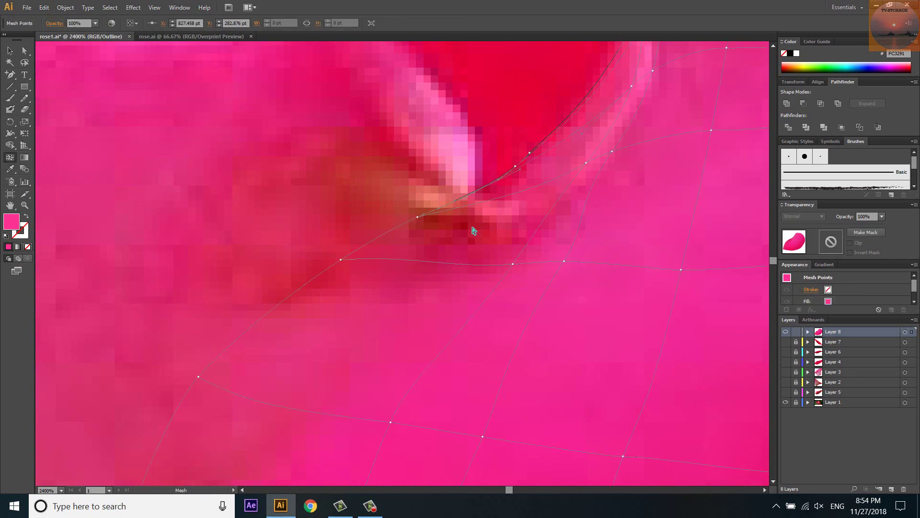
{"action": "key", "text": "ctrl+y"}
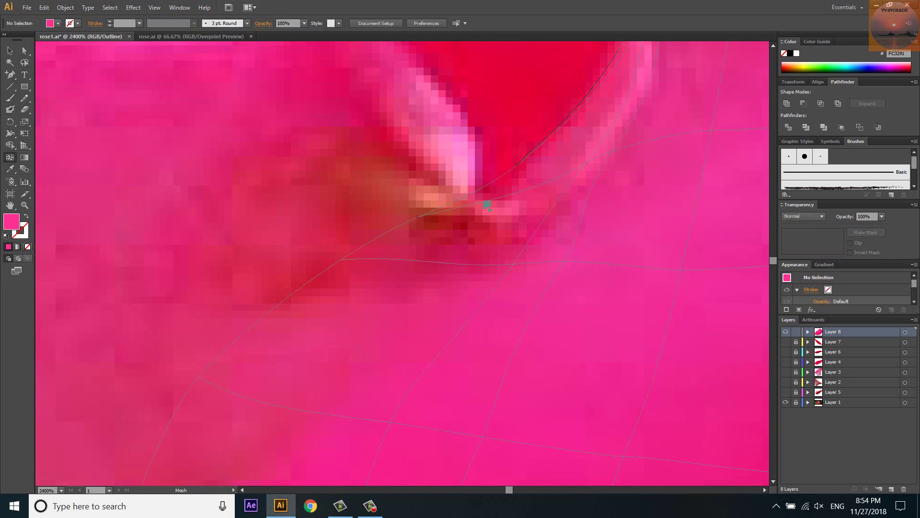
{"action": "left_click", "coordinate": [487, 204]}
{"action": "key", "text": "i"}
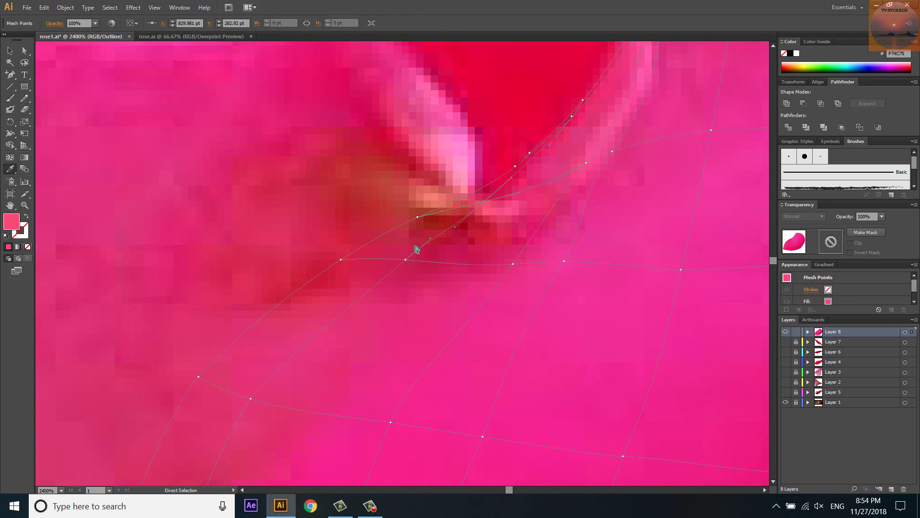
{"action": "left_click", "coordinate": [409, 257]}
{"action": "key", "text": "ctrl+minus"}
{"action": "scroll", "coordinate": [268, 431], "scroll_direction": "up", "scroll_amount": 3}
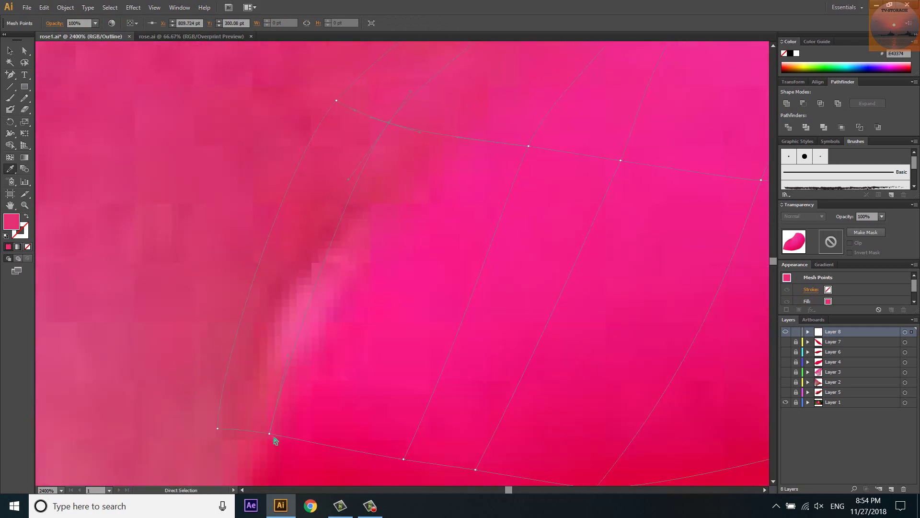
{"action": "left_click", "coordinate": [305, 440]}
{"action": "key", "text": "ctrl+minus"}
{"action": "key", "text": "ctrl+y"}
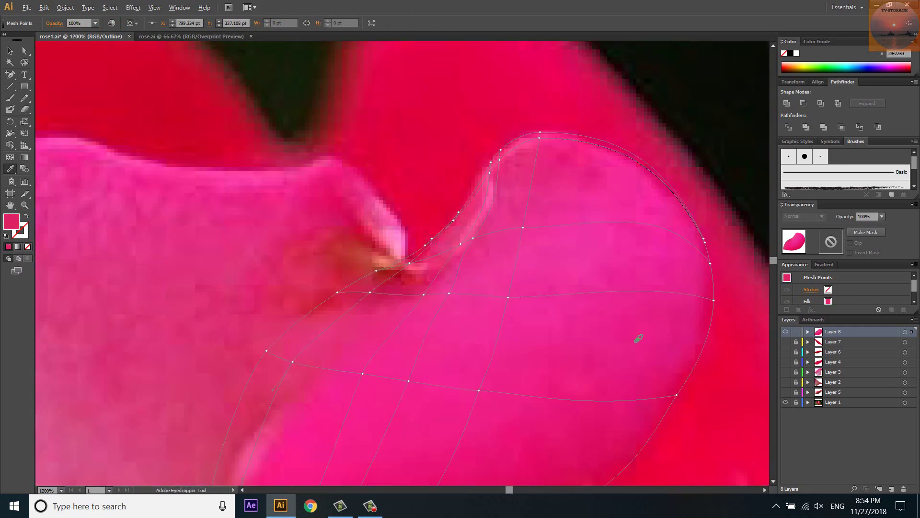
Select the petal-tip mesh and recolour points on the curl with pinker photo colours.
{"action": "left_click", "coordinate": [785, 332]}
{"action": "left_click", "coordinate": [786, 332]}
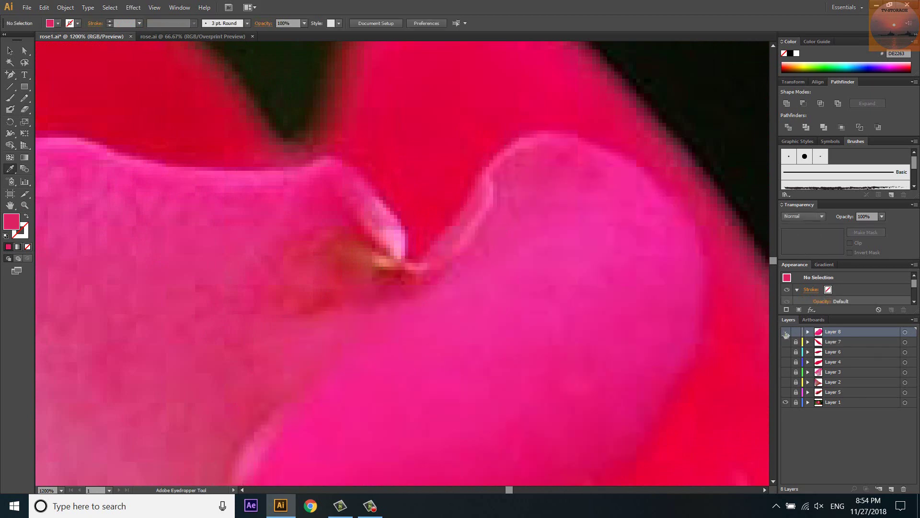
{"action": "left_click", "coordinate": [785, 332]}
{"action": "key", "text": "u"}
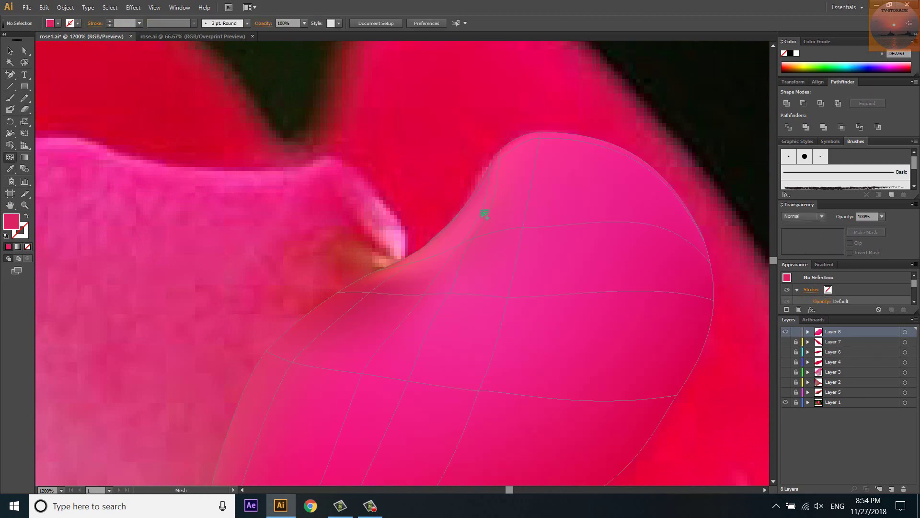
{"action": "left_click", "coordinate": [485, 212]}
{"action": "key", "text": "ctrl+y"}
{"action": "scroll", "coordinate": [494, 203], "scroll_direction": "up", "scroll_amount": 2}
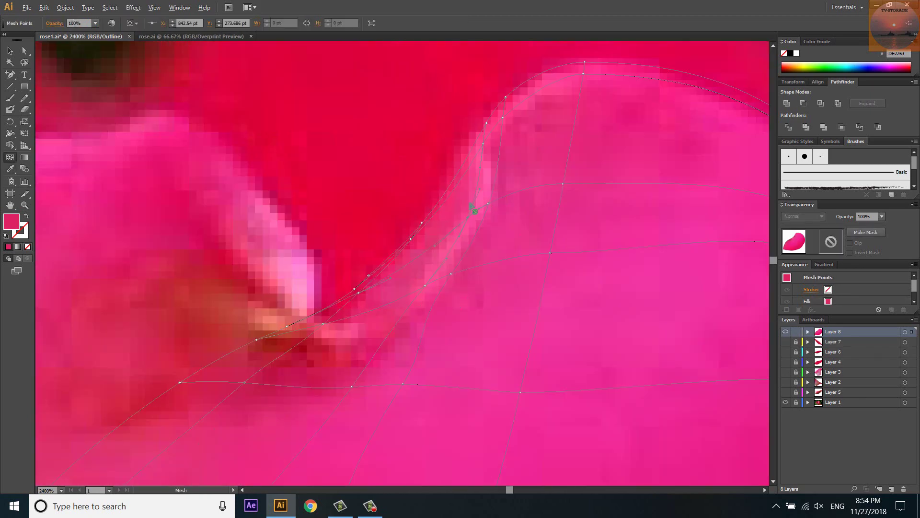
{"action": "key", "text": "i"}
{"action": "left_click", "coordinate": [470, 217]}
{"action": "left_click", "coordinate": [564, 184], "text": "ctrl"}
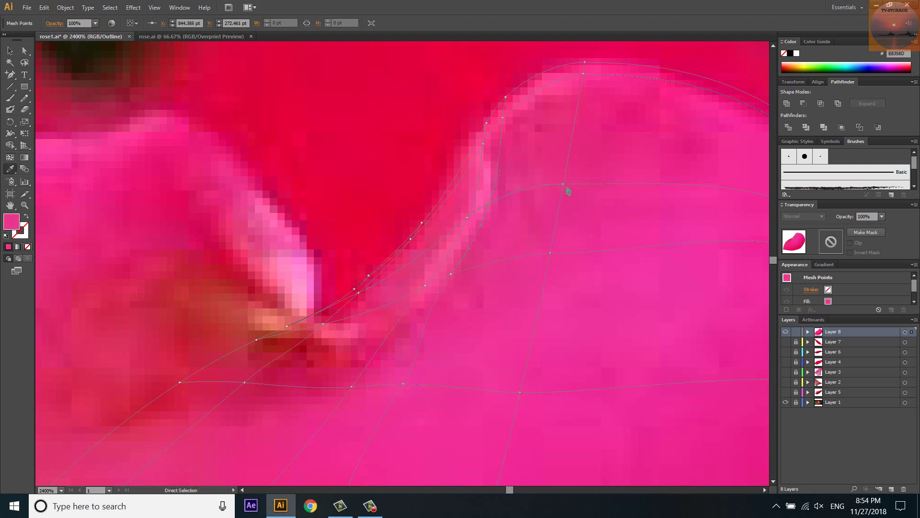
Recolour the tip's right-edge points with deeper colour, zoom out and show Layer 3's front petal.
{"action": "scroll", "coordinate": [393, 206], "scroll_direction": "right", "scroll_amount": 5}
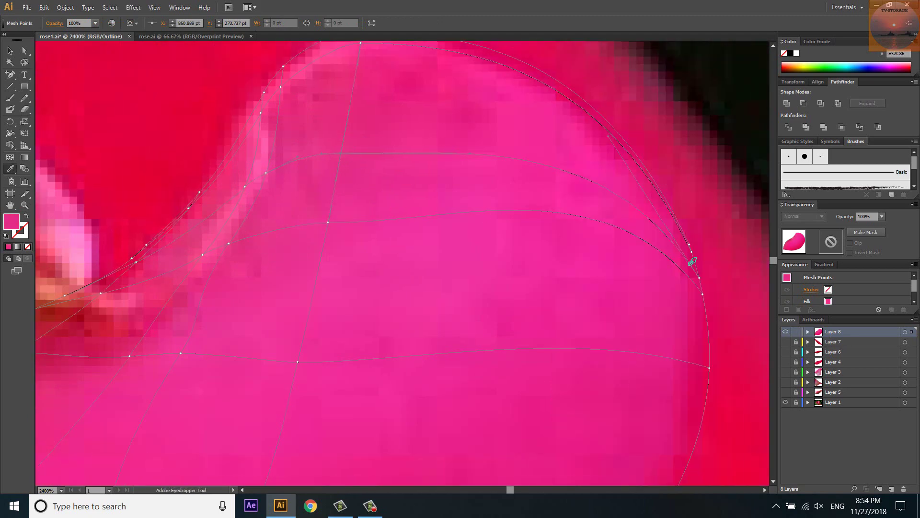
{"action": "left_click", "coordinate": [700, 278], "text": "ctrl"}
{"action": "scroll", "coordinate": [519, 210], "scroll_direction": "down", "scroll_amount": 2}
{"action": "key", "text": "ctrl+y"}
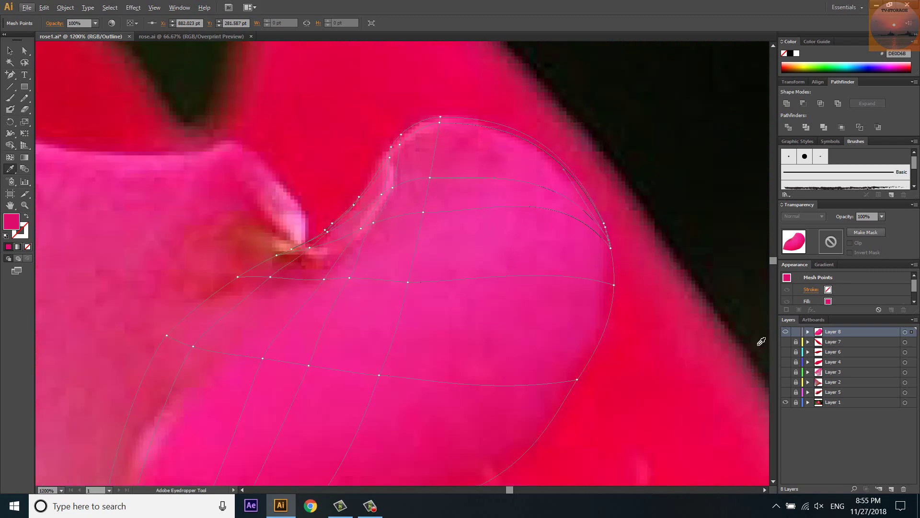
{"action": "left_click", "coordinate": [645, 280]}
{"action": "key", "text": "ctrl+minus"}
{"action": "key", "text": "ctrl+minus"}
{"action": "key", "text": "ctrl+minus"}
{"action": "key", "text": "ctrl+shift+a"}
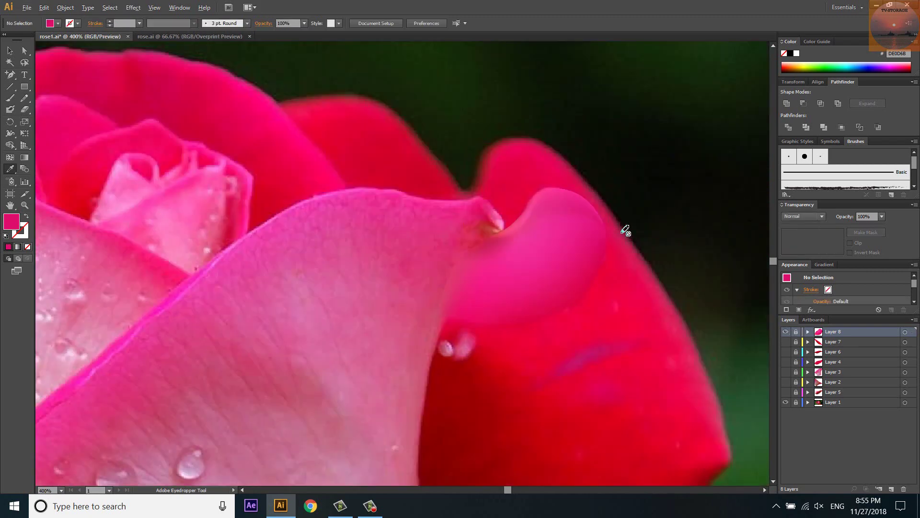
{"action": "key", "text": "ctrl+minus"}
{"action": "scroll", "coordinate": [513, 285], "scroll_direction": "up", "scroll_amount": 1}
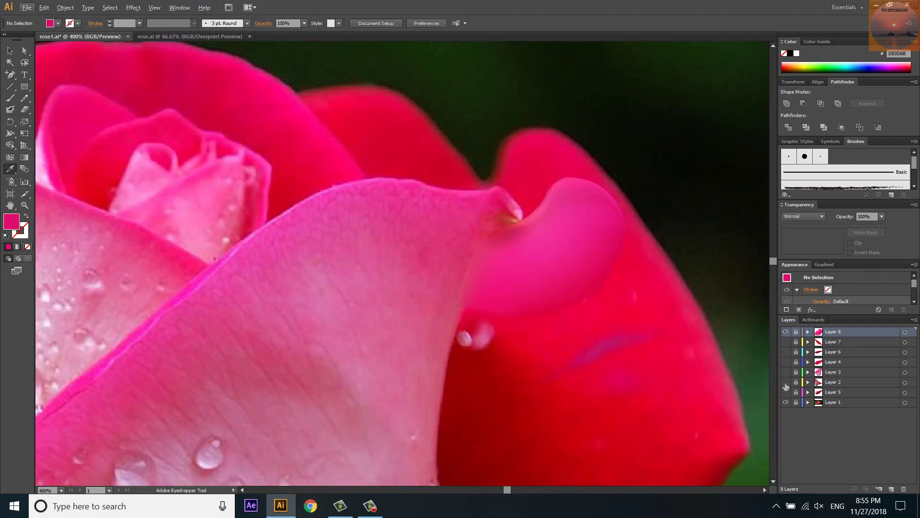
{"action": "left_click", "coordinate": [785, 372]}
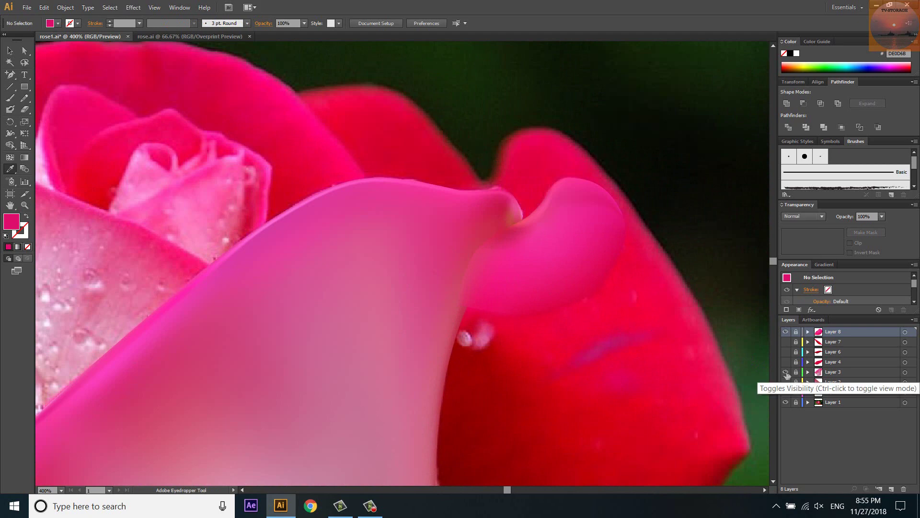
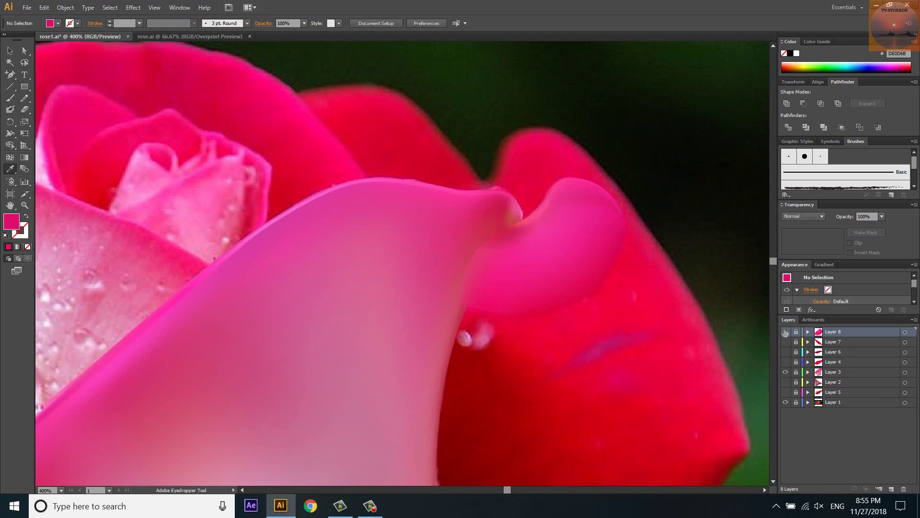
Hide Layer 3 and view the Layer 8 petal mesh as outlines over the photo.
{"action": "left_click", "coordinate": [785, 332]}
{"action": "left_click", "coordinate": [785, 331]}
{"action": "left_click", "coordinate": [785, 332]}
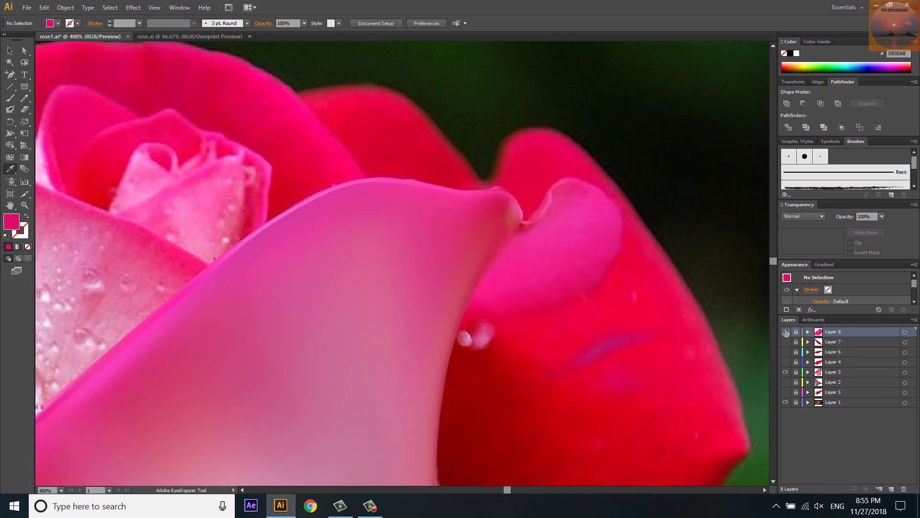
{"action": "left_click", "coordinate": [786, 373]}
{"action": "left_click", "coordinate": [786, 331]}
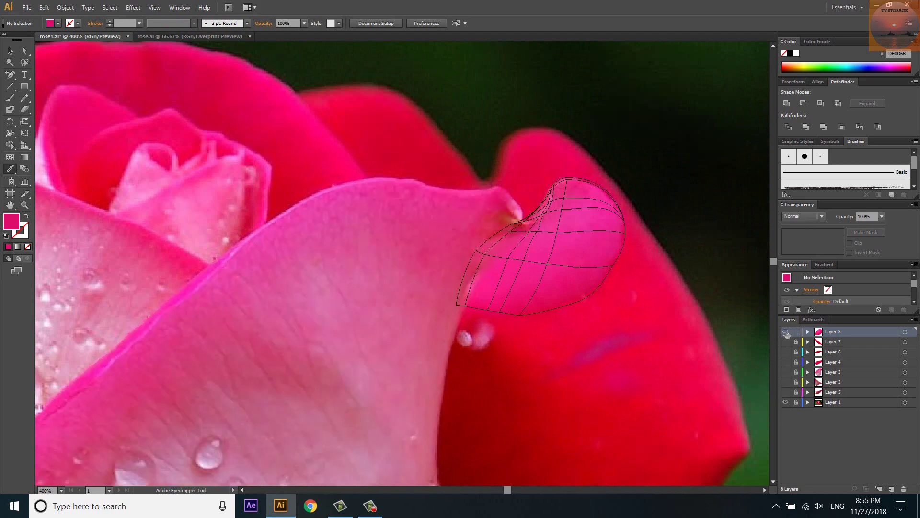
{"action": "key", "text": "ctrl+y"}
{"action": "scroll", "coordinate": [541, 269], "scroll_direction": "up", "scroll_amount": 2}
{"action": "scroll", "coordinate": [541, 269], "scroll_direction": "up", "scroll_amount": 3}
Add a mesh line near the curled tip and sample dark red and pink into its points.
{"action": "key", "text": "u"}
{"action": "left_click", "coordinate": [437, 258]}
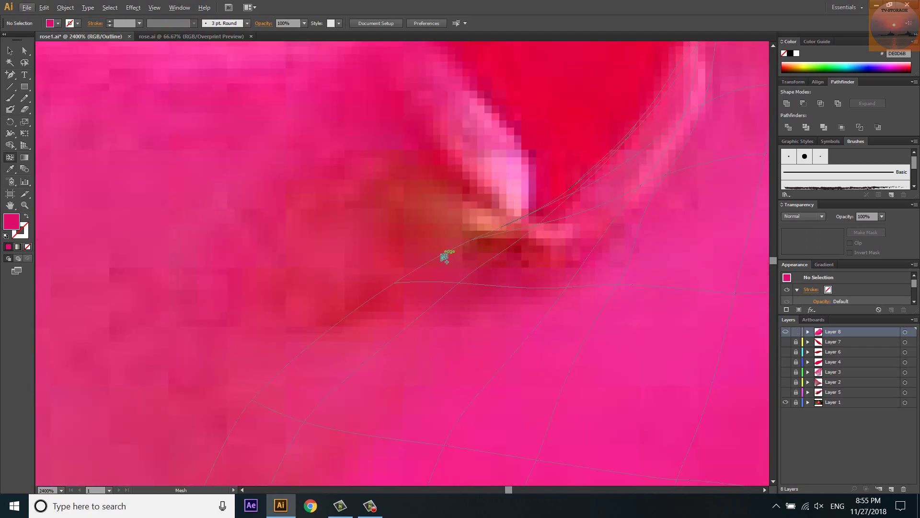
{"action": "key", "text": "i"}
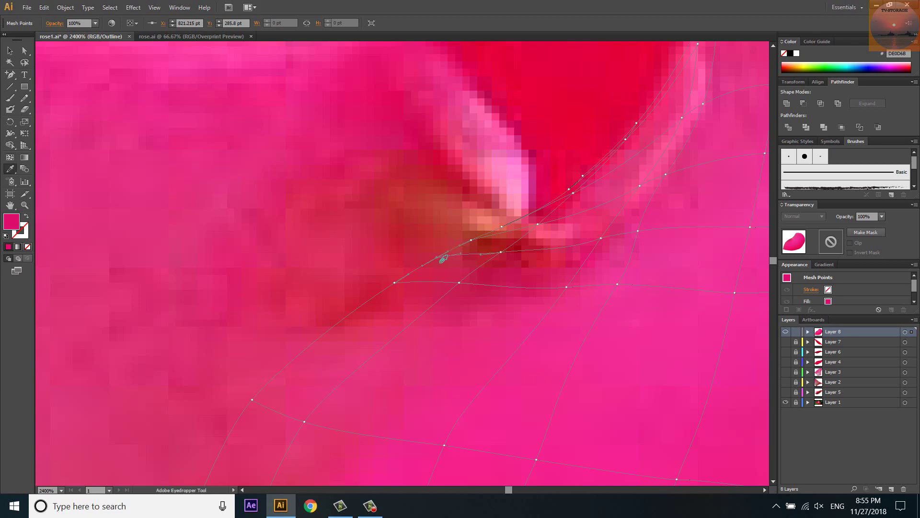
{"action": "left_click", "coordinate": [458, 259]}
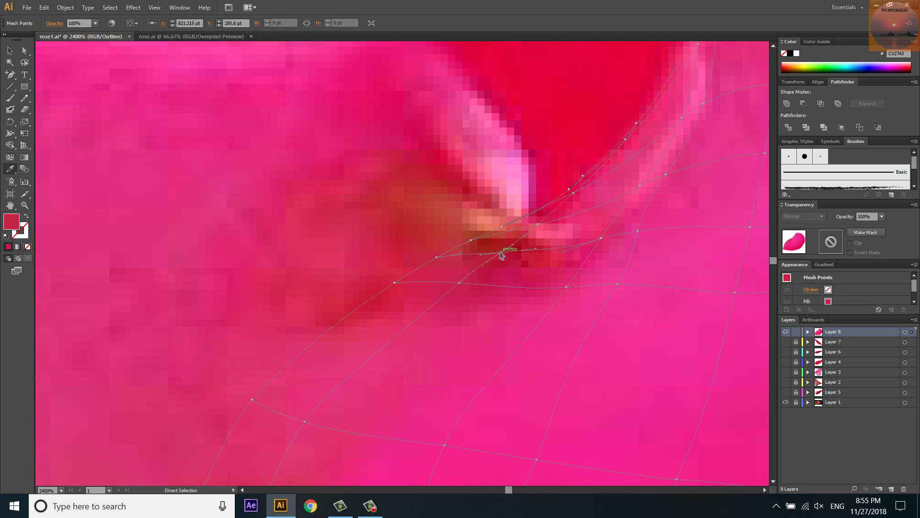
{"action": "left_click", "coordinate": [602, 239]}
{"action": "left_click", "coordinate": [750, 227]}
{"action": "left_click", "coordinate": [697, 226]}
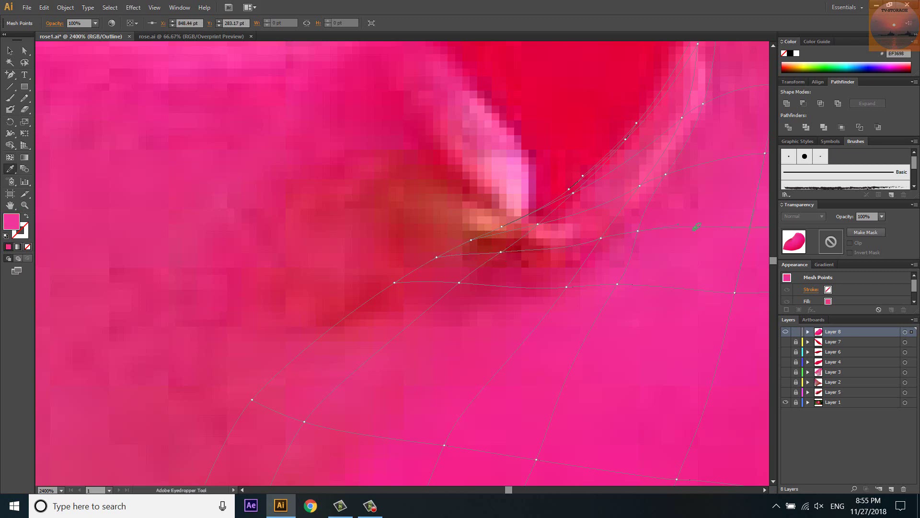
Add a mesh point near the fold and colour it with the photo's pink.
{"action": "key", "text": "u"}
{"action": "left_click", "coordinate": [551, 253]}
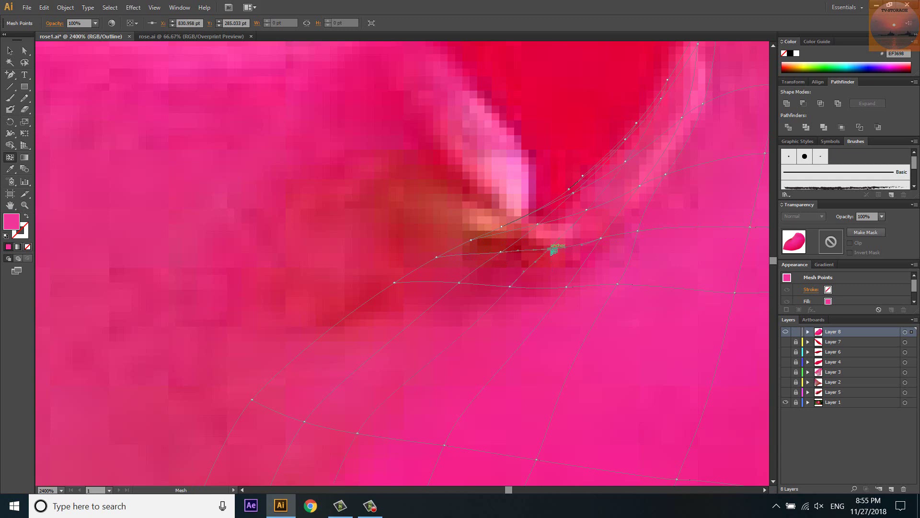
{"action": "key", "text": "i"}
{"action": "left_click", "coordinate": [587, 216]}
Recolour a point on the new line and a lower petal point from the photo.
{"action": "key", "text": "u"}
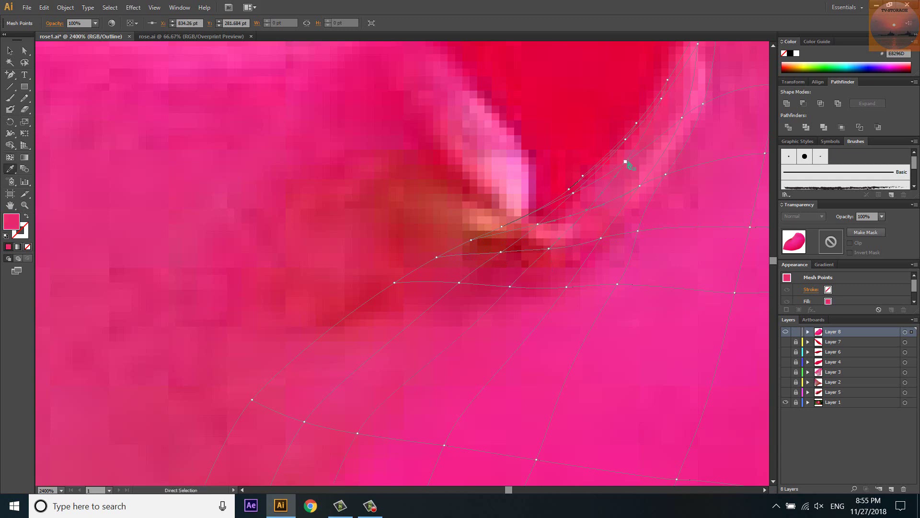
{"action": "left_click", "coordinate": [527, 288]}
{"action": "key", "text": "a"}
{"action": "left_click", "coordinate": [357, 434]}
{"action": "key", "text": "i"}
{"action": "left_click", "coordinate": [423, 410]}
Colour the fold's mesh point a deep red, checking it against the photo.
{"action": "left_click", "coordinate": [785, 331], "text": "ctrl"}
{"action": "left_click", "coordinate": [785, 331], "text": "ctrl"}
{"action": "left_click", "coordinate": [436, 257], "text": "ctrl"}
{"action": "left_click", "coordinate": [439, 257]}
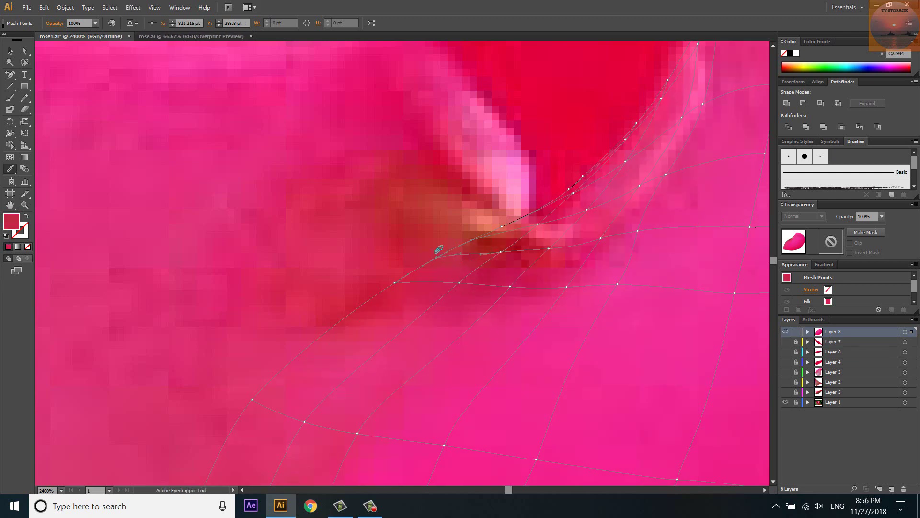
{"action": "left_click", "coordinate": [785, 332], "text": "ctrl"}
{"action": "left_click", "coordinate": [785, 331], "text": "ctrl"}
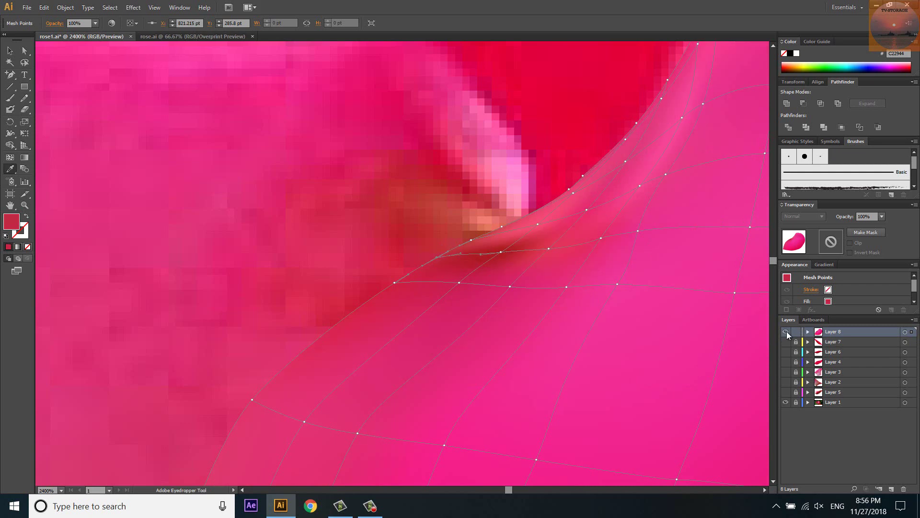
Nudge the fold mesh points slightly right and sample pinks into the right-hand point.
{"action": "left_click_drag", "start_coordinate": [499, 251], "coordinate": [501, 252]}
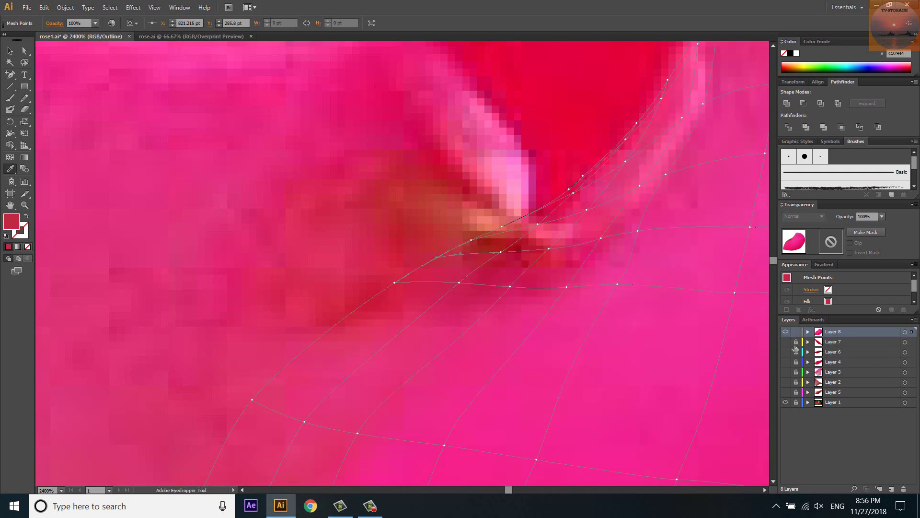
{"action": "left_click", "coordinate": [785, 331], "text": "ctrl"}
{"action": "left_click", "coordinate": [785, 331], "text": "ctrl"}
{"action": "key", "text": "ctrl+y"}
{"action": "left_click_drag", "start_coordinate": [549, 249], "coordinate": [554, 250]}
{"action": "left_click", "coordinate": [555, 250]}
{"action": "left_click", "coordinate": [509, 174]}
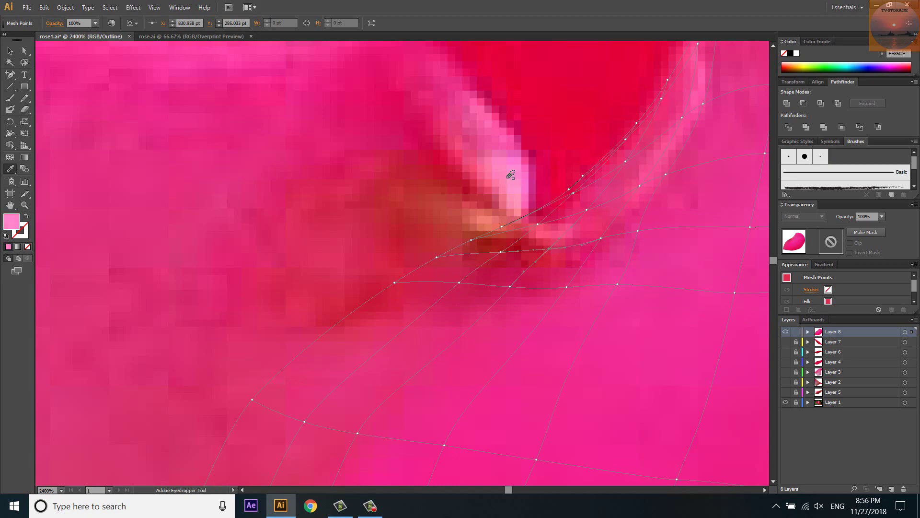
{"action": "left_click", "coordinate": [552, 247]}
Sample darker tones into the mesh edge points, comparing shaded and outline views.
{"action": "left_click", "coordinate": [786, 332], "text": "ctrl"}
{"action": "key", "text": "ctrl+y"}
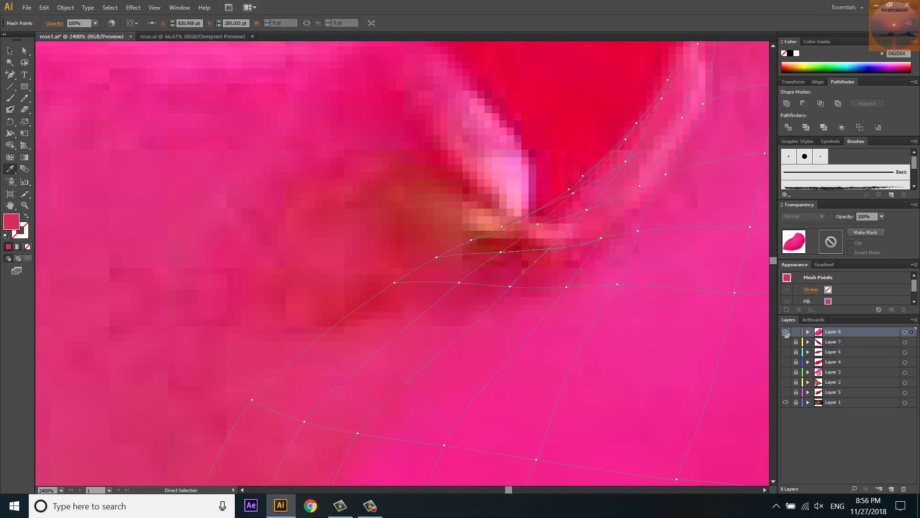
{"action": "key", "text": "ctrl+y"}
{"action": "left_click", "coordinate": [502, 221]}
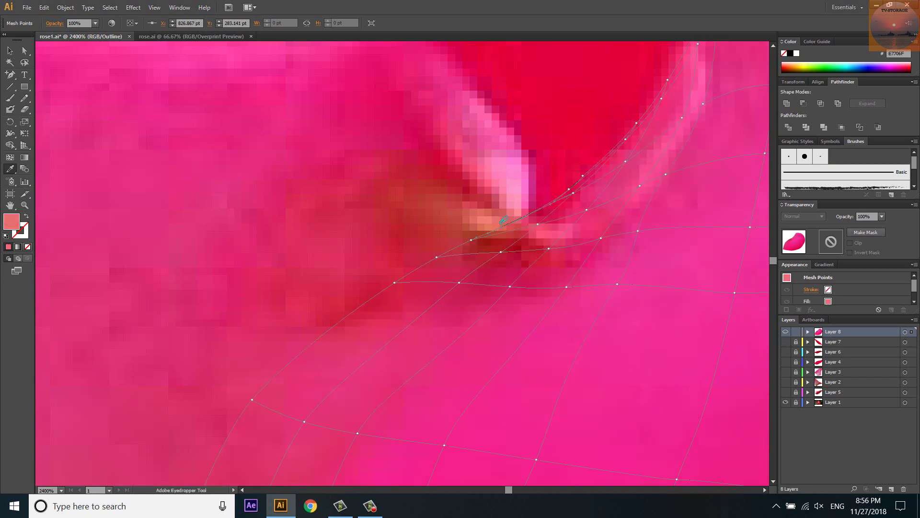
{"action": "left_click", "coordinate": [505, 234]}
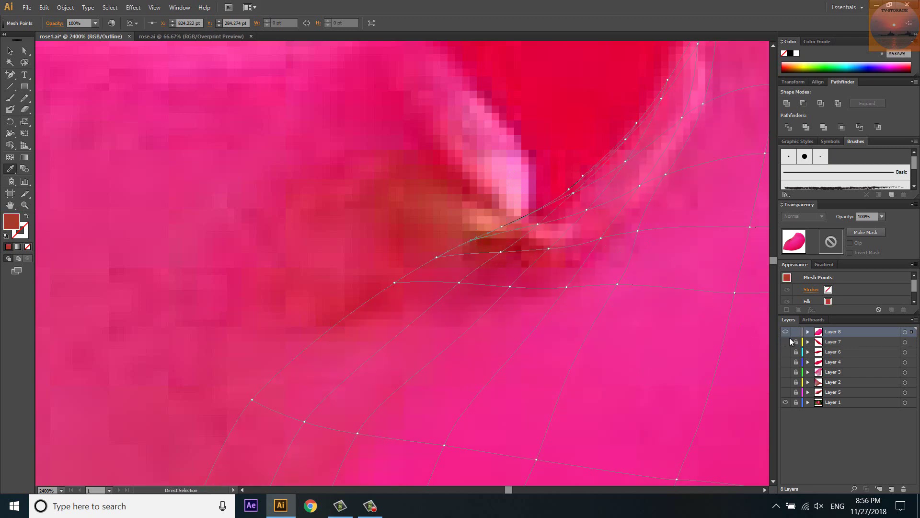
{"action": "key", "text": "ctrl+y"}
{"action": "key", "text": "ctrl+y"}
{"action": "key", "text": "ctrl+y"}
{"action": "left_click", "coordinate": [786, 332]}
{"action": "left_click", "coordinate": [786, 333]}
{"action": "left_click", "coordinate": [786, 332]}
{"action": "key", "text": "ctrl+y"}
Add another mesh line through the fold and colour its points, with the right edge pink.
{"action": "left_click", "coordinate": [394, 281], "text": "ctrl"}
{"action": "key", "text": "u"}
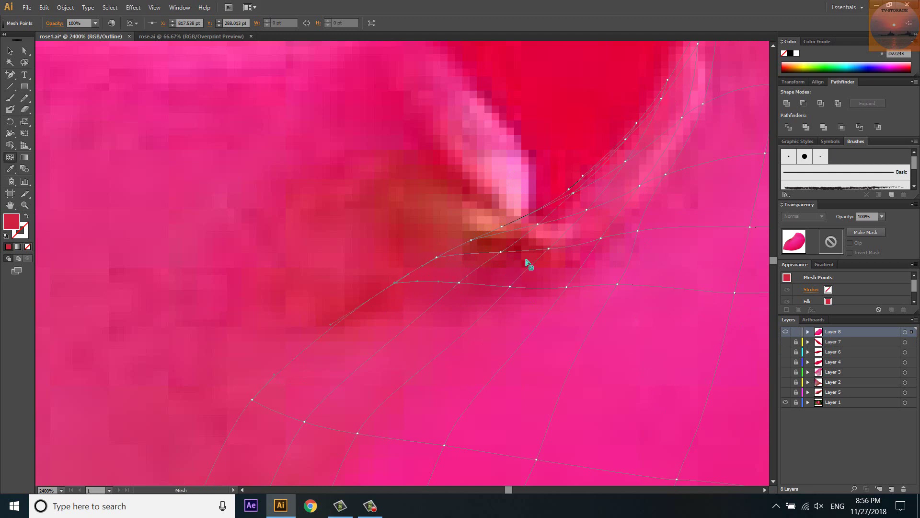
{"action": "left_click", "coordinate": [524, 241]}
{"action": "key", "text": "i"}
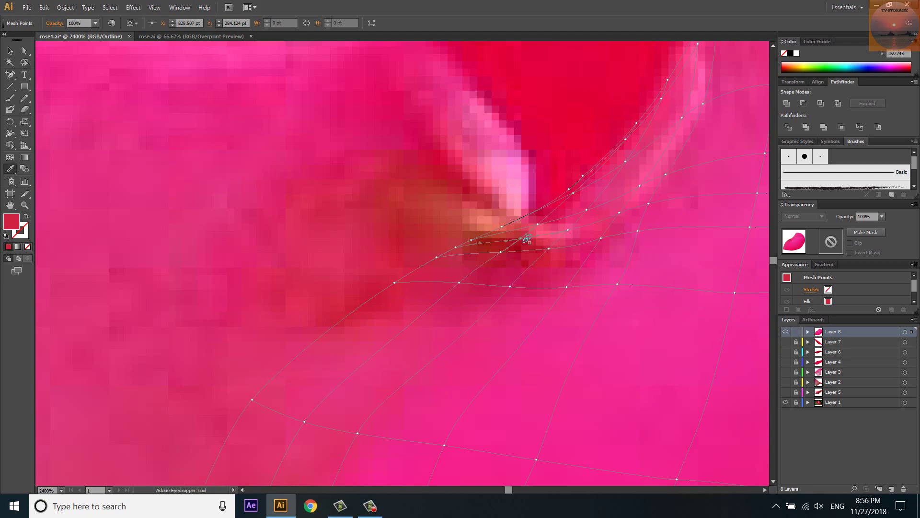
{"action": "left_click", "coordinate": [527, 238]}
{"action": "left_click", "coordinate": [462, 242]}
{"action": "left_click", "coordinate": [571, 230], "text": "ctrl"}
{"action": "left_click", "coordinate": [757, 195], "text": "ctrl"}
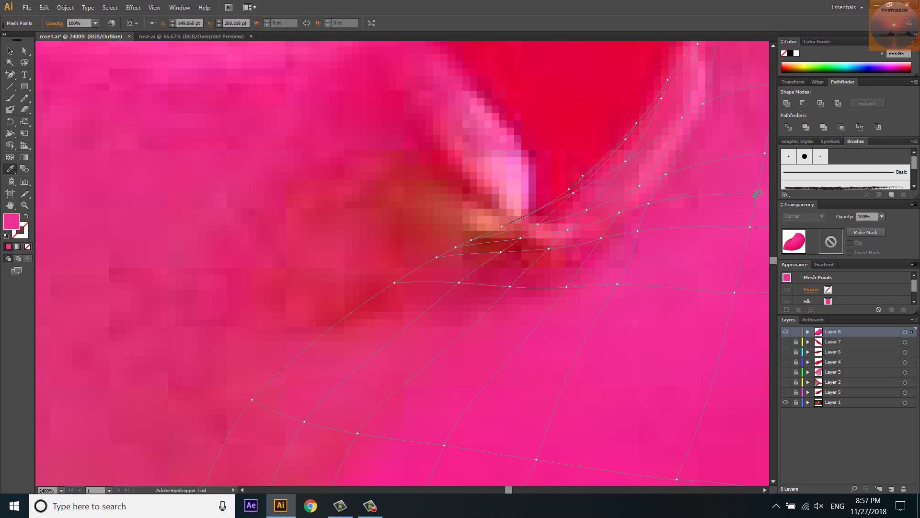
Add a mesh line near the curl, colouring its points dark red and the lower edge pink.
{"action": "key", "text": "u"}
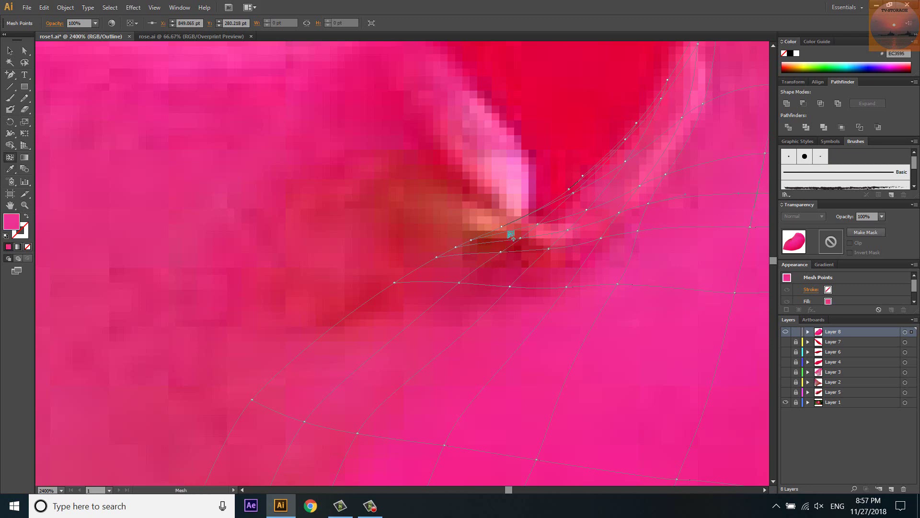
{"action": "left_click", "coordinate": [510, 232]}
{"action": "key", "text": "i"}
{"action": "left_click", "coordinate": [503, 238]}
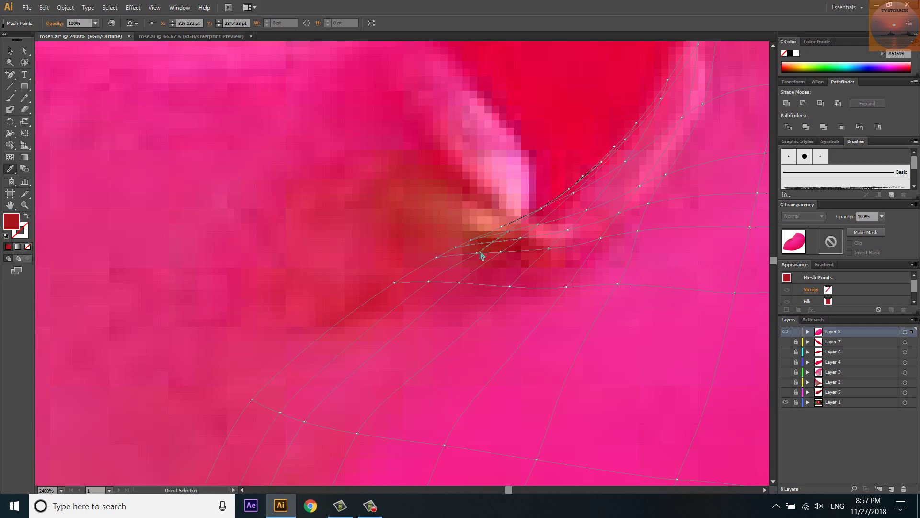
{"action": "left_click", "coordinate": [477, 253], "text": "ctrl"}
{"action": "left_click", "coordinate": [430, 284]}
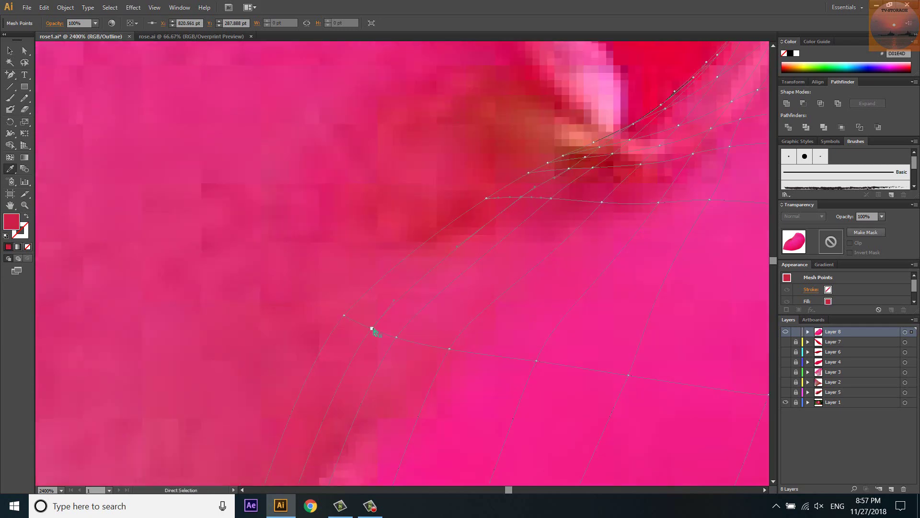
{"action": "mouse_move", "coordinate": [542, 180]}
{"action": "left_mouse_down"}
{"action": "mouse_move", "coordinate": [423, 338]}
{"action": "mouse_move", "coordinate": [438, 299]}
{"action": "left_mouse_up"}
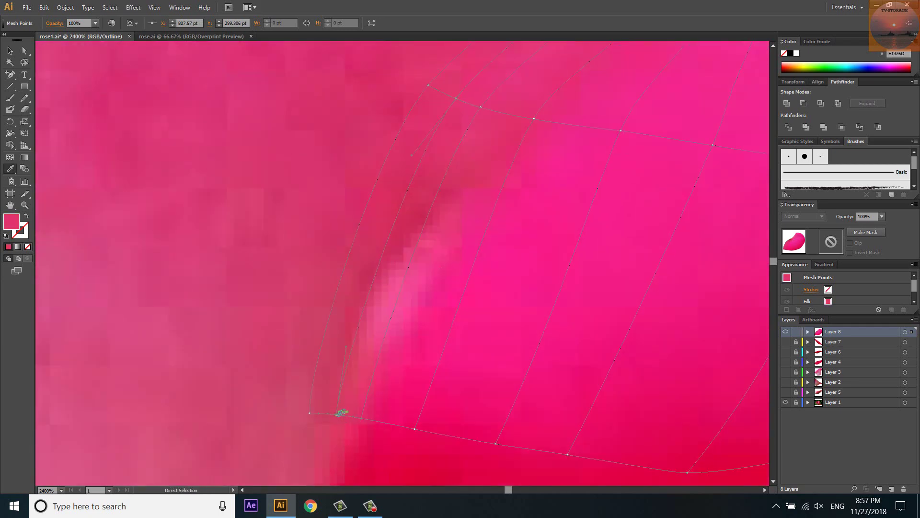
{"action": "left_click", "coordinate": [339, 414]}
{"action": "key", "text": "ctrl+minus"}
{"action": "key", "text": "ctrl+minus"}
{"action": "key", "text": "ctrl+minus"}
{"action": "left_click", "coordinate": [786, 332]}
{"action": "left_click", "coordinate": [785, 332]}
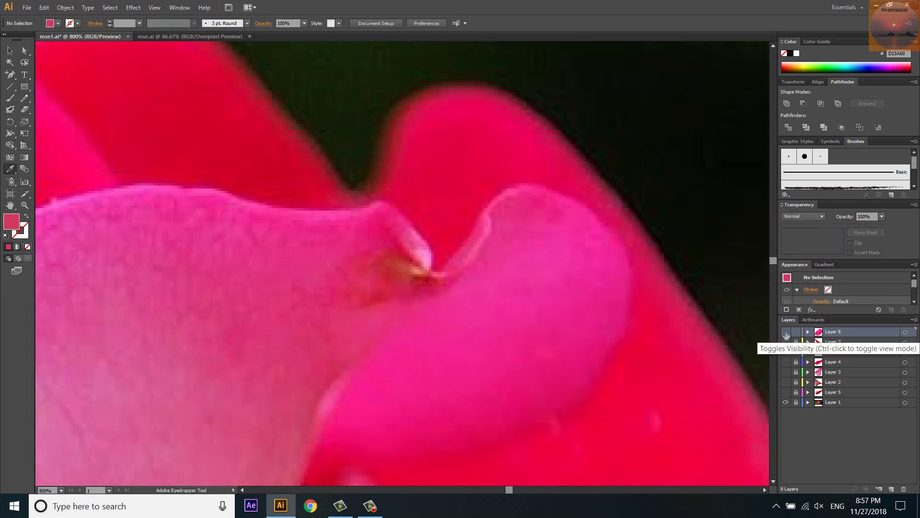
{"action": "left_click", "coordinate": [786, 332]}
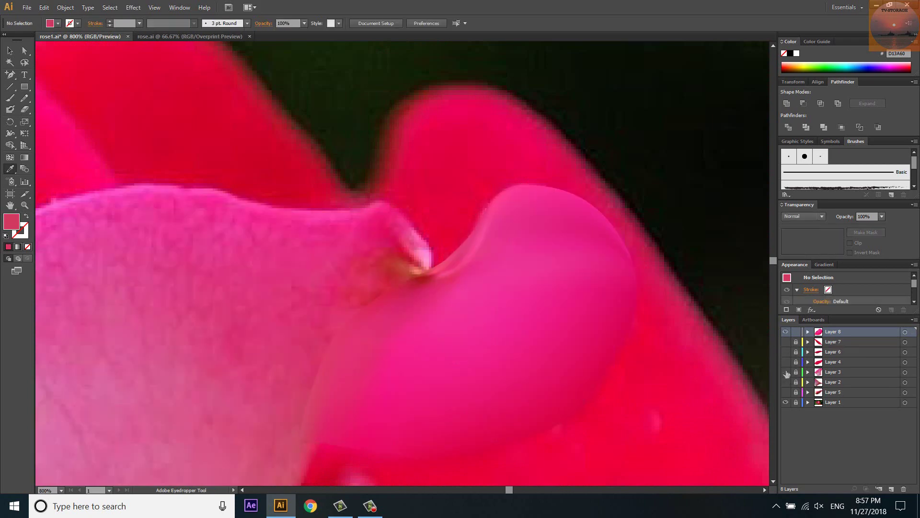
{"action": "left_click", "coordinate": [786, 373]}
{"action": "left_click", "coordinate": [786, 373]}
{"action": "key", "text": "ctrl+y"}
{"action": "key", "text": "ctrl+minus"}
{"action": "scroll", "coordinate": [456, 368], "scroll_direction": "up", "scroll_amount": 1}
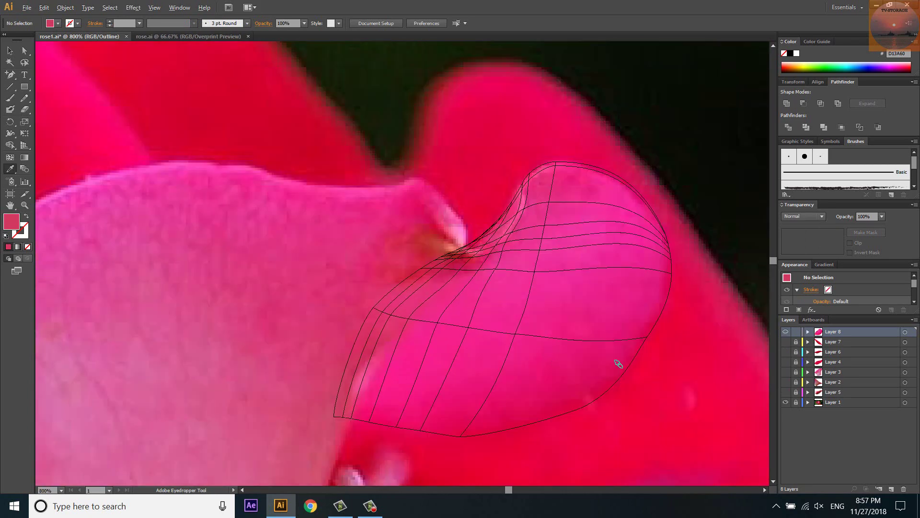
{"action": "left_click", "coordinate": [786, 373]}
{"action": "left_click", "coordinate": [786, 373]}
{"action": "left_click", "coordinate": [786, 372]}
{"action": "left_click", "coordinate": [786, 372]}
{"action": "scroll", "coordinate": [352, 408], "scroll_direction": "up", "scroll_amount": 2}
{"action": "key", "text": "u"}
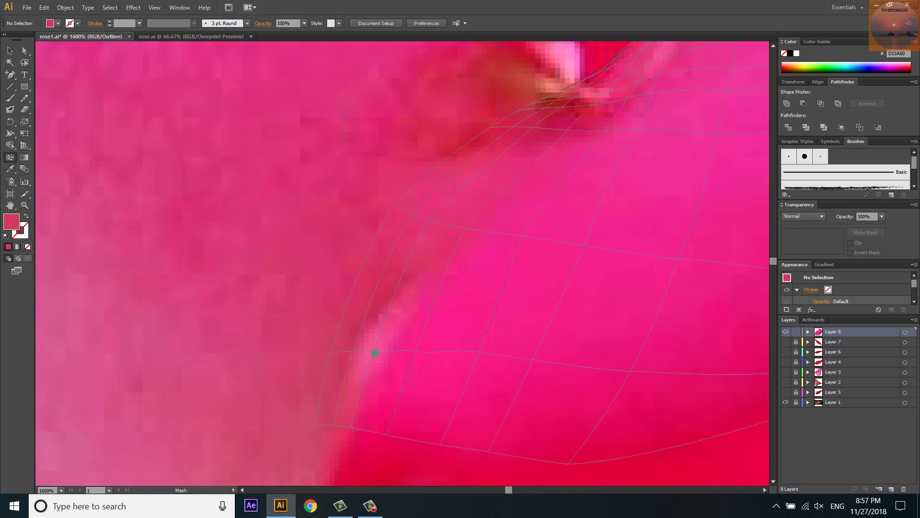
Recolour mesh points along the curled petal's edge with a muted pink and deep red from the photo.
{"action": "left_click", "coordinate": [377, 356]}
{"action": "key", "text": "i"}
{"action": "left_click", "coordinate": [366, 353]}
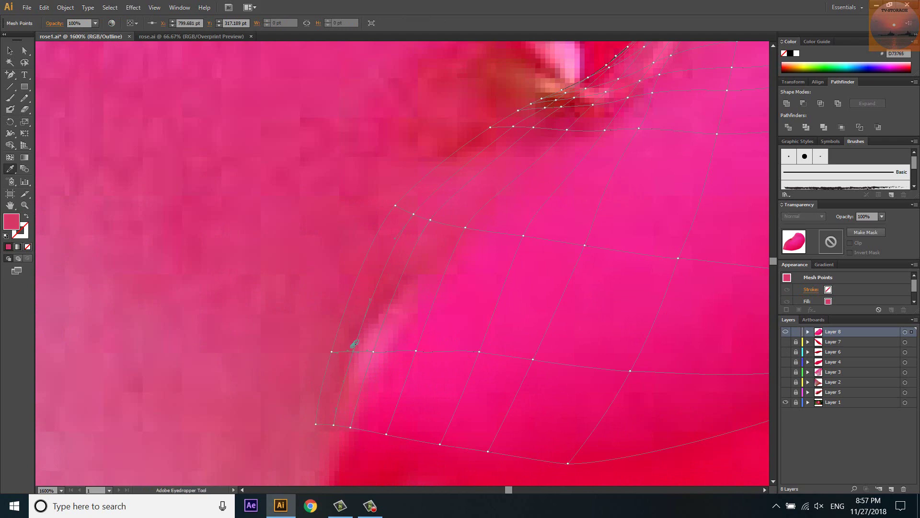
{"action": "left_click", "coordinate": [335, 353], "text": "ctrl"}
{"action": "left_click", "coordinate": [416, 352]}
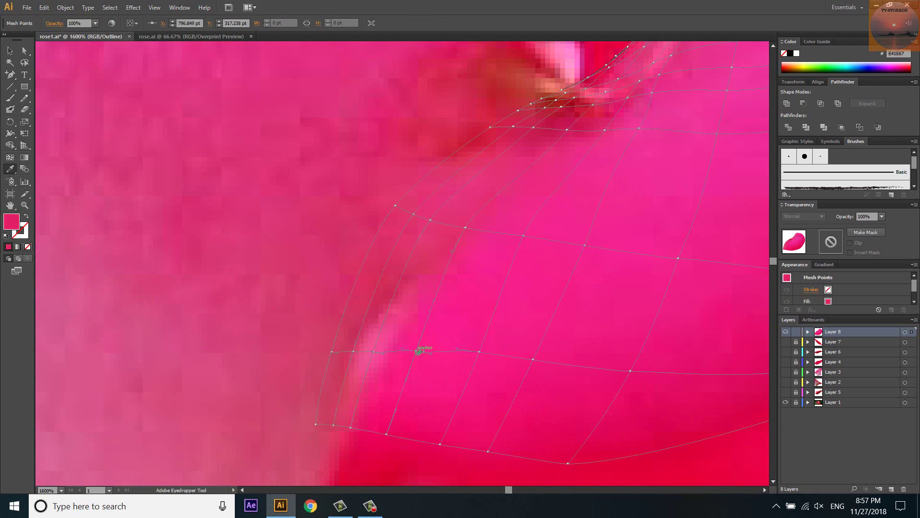
{"action": "left_click", "coordinate": [483, 354]}
{"action": "left_click", "coordinate": [532, 359], "text": "ctrl"}
{"action": "left_click", "coordinate": [630, 370], "text": "ctrl"}
{"action": "left_click_drag", "start_coordinate": [630, 371], "coordinate": [320, 324]}
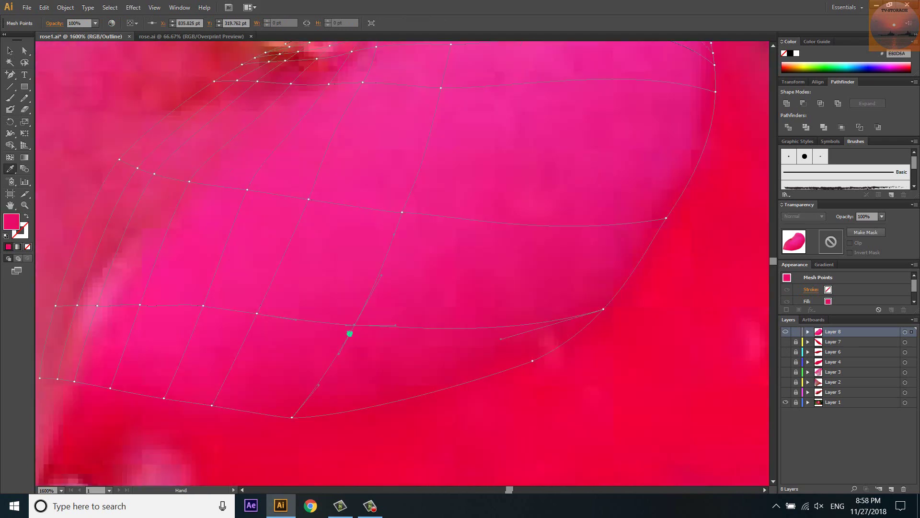
{"action": "left_click", "coordinate": [569, 311], "text": "ctrl"}
{"action": "scroll", "coordinate": [450, 323], "scroll_direction": "left", "scroll_amount": 5}
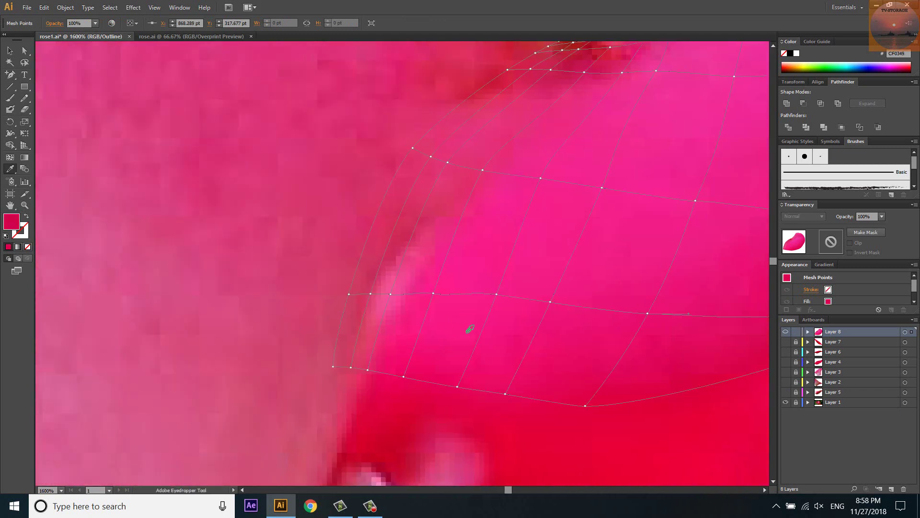
Sample rose tones from the photo into mesh points on the upper petal's left edge.
{"action": "key", "text": "u"}
{"action": "key", "text": "i"}
{"action": "left_click", "coordinate": [413, 243]}
{"action": "left_click", "coordinate": [368, 234], "text": "ctrl"}
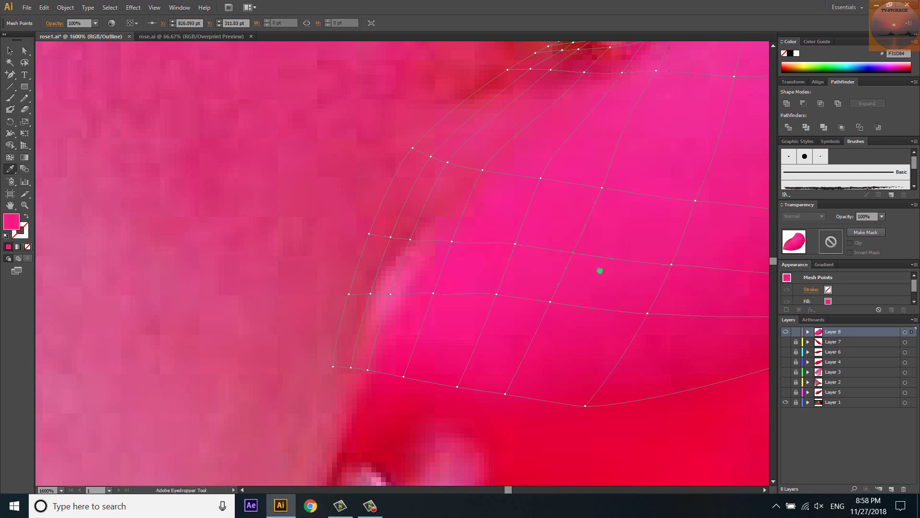
{"action": "scroll", "coordinate": [599, 270], "scroll_direction": "right", "scroll_amount": 5}
{"action": "left_click", "coordinate": [516, 242], "text": "ctrl"}
Add a mesh row near the petal's lower edge and colour its points with sampled pinks.
{"action": "key", "text": "u"}
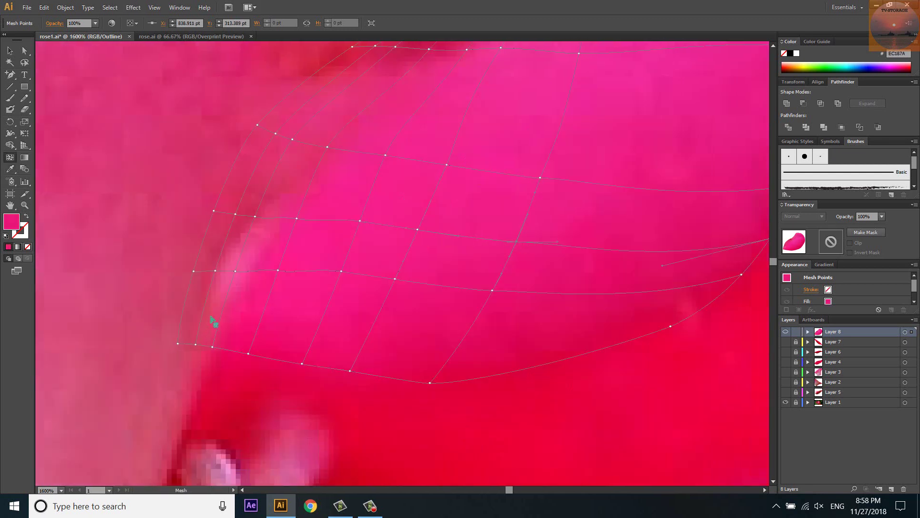
{"action": "left_click", "coordinate": [203, 311]}
{"action": "key", "text": "i"}
{"action": "left_click", "coordinate": [207, 313]}
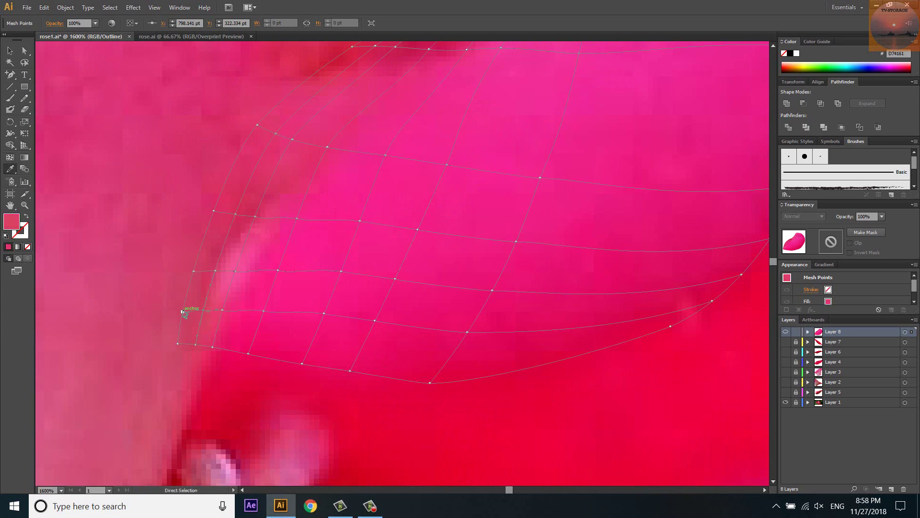
{"action": "left_click", "coordinate": [222, 311], "text": "ctrl"}
{"action": "left_click", "coordinate": [225, 312]}
{"action": "left_click", "coordinate": [262, 311], "text": "ctrl"}
{"action": "left_click", "coordinate": [267, 317]}
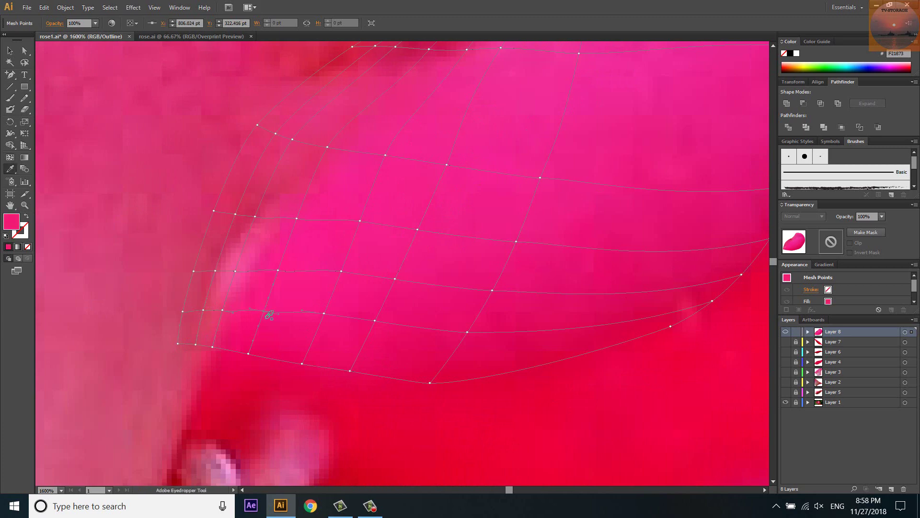
{"action": "left_click", "coordinate": [372, 318], "text": "ctrl"}
{"action": "left_click", "coordinate": [421, 336]}
{"action": "left_click", "coordinate": [712, 300], "text": "ctrl"}
{"action": "key", "text": "ctrl+minus"}
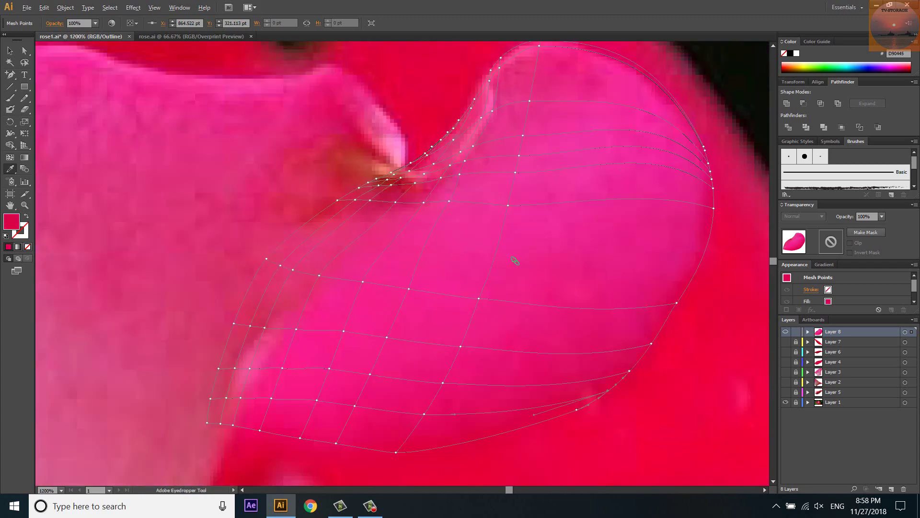
Add a mesh row across the petal and give its points, including the right edge, sampled pinks.
{"action": "key", "text": "u"}
{"action": "left_click", "coordinate": [495, 256]}
{"action": "key", "text": "i"}
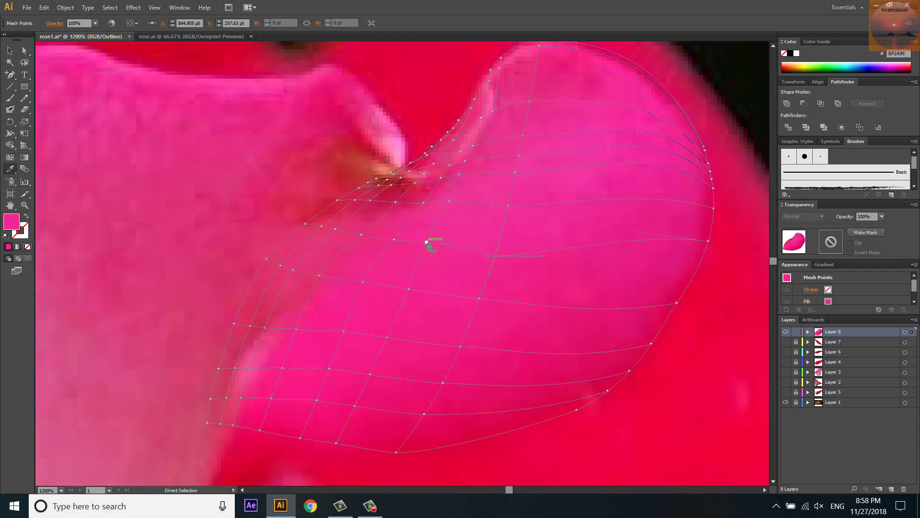
{"action": "left_click", "coordinate": [394, 240], "text": "ctrl"}
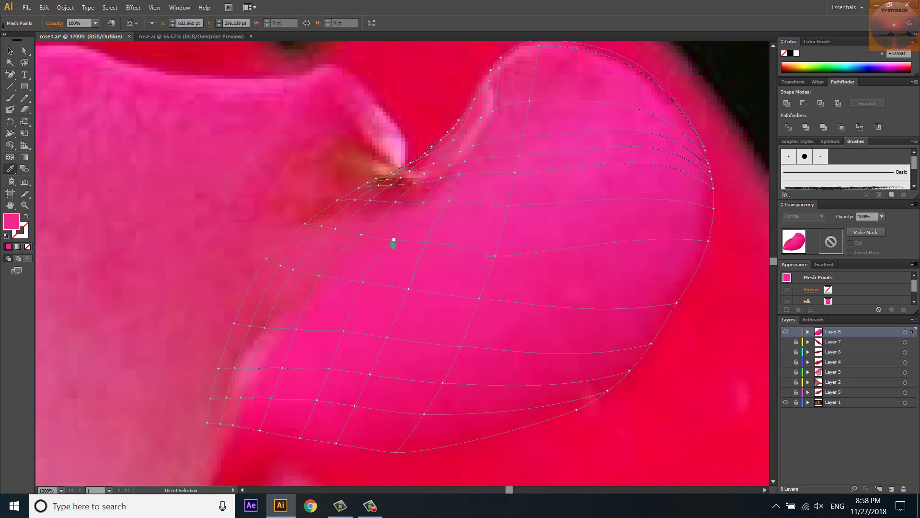
{"action": "left_click", "coordinate": [338, 233]}
{"action": "scroll", "coordinate": [309, 225], "scroll_direction": "up", "scroll_amount": 3}
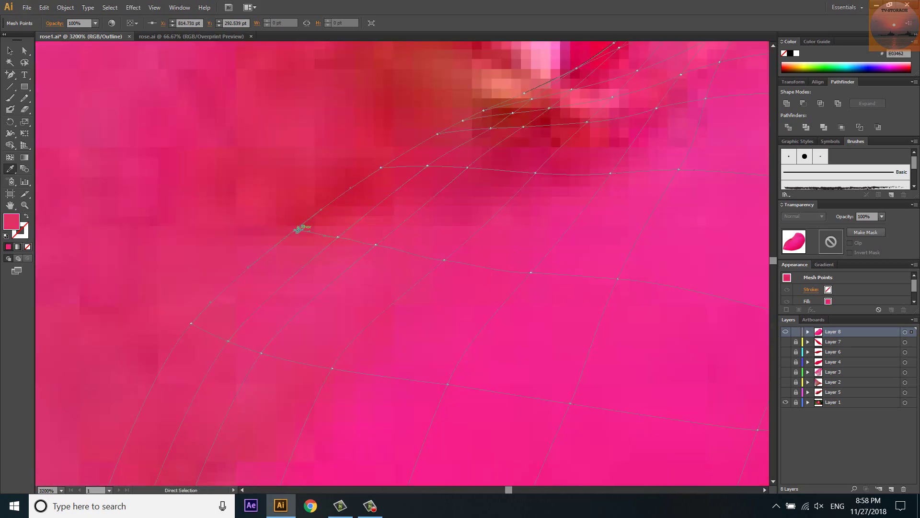
{"action": "scroll", "coordinate": [298, 229], "scroll_direction": "down", "scroll_amount": 2}
{"action": "scroll", "coordinate": [298, 229], "scroll_direction": "down", "scroll_amount": 1}
{"action": "left_click", "coordinate": [651, 259], "text": "ctrl"}
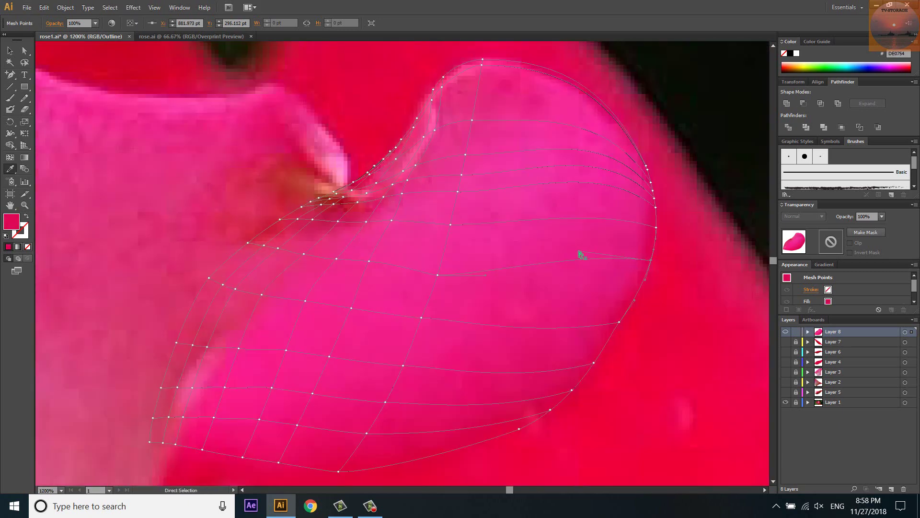
{"action": "left_click", "coordinate": [392, 263]}
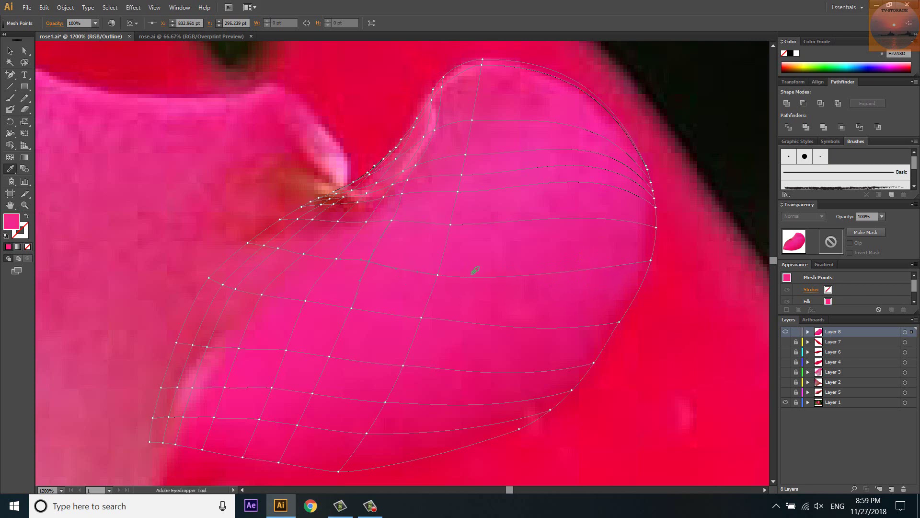
Add a vertical mesh line across the petal, bend it slightly, and sample pinks into its points.
{"action": "key", "text": "u"}
{"action": "left_click", "coordinate": [551, 219]}
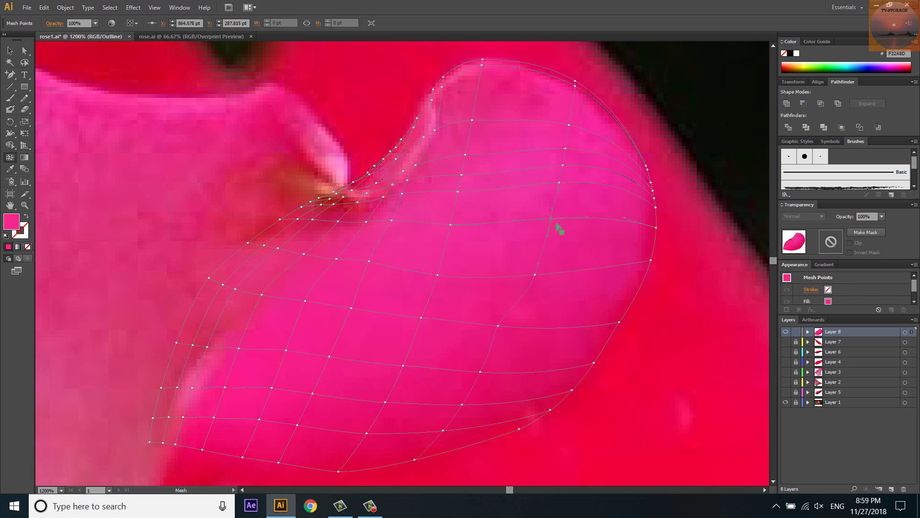
{"action": "left_click_drag", "start_coordinate": [498, 327], "coordinate": [511, 328]}
{"action": "left_click", "coordinate": [481, 372]}
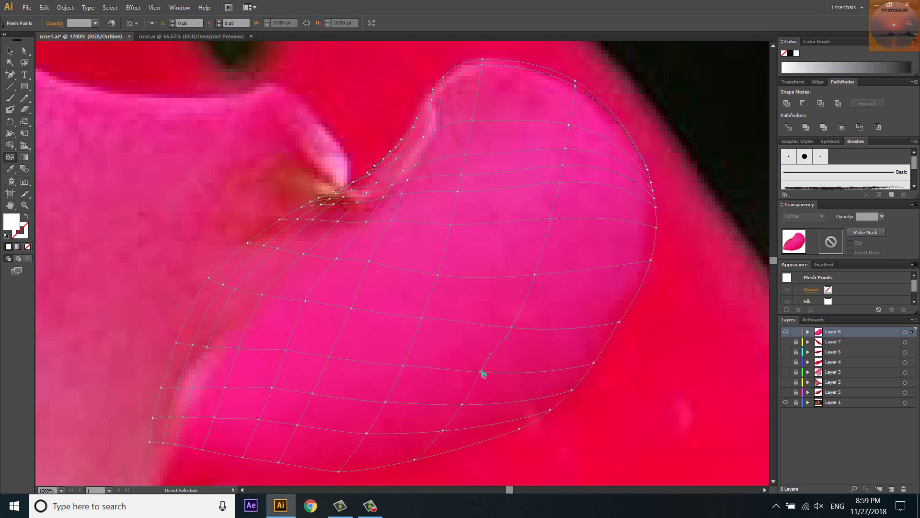
{"action": "left_click", "coordinate": [488, 372]}
{"action": "key", "text": "i"}
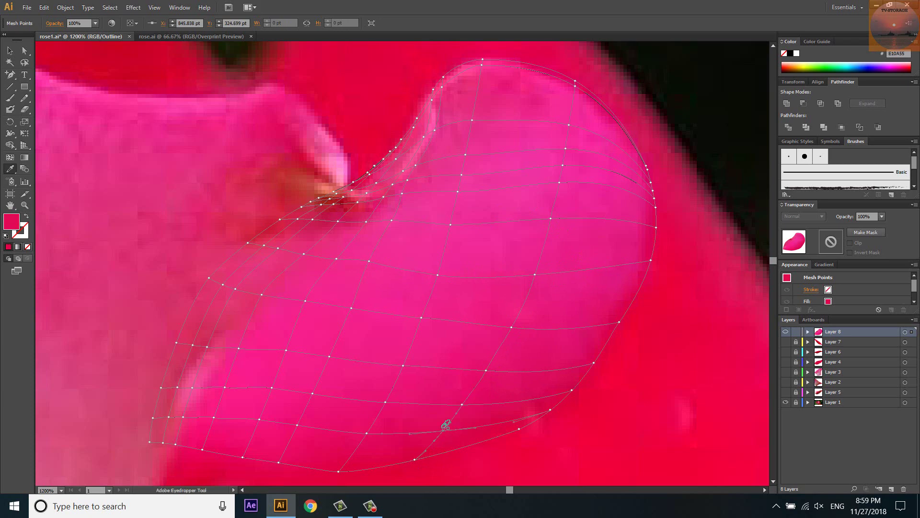
{"action": "left_click", "coordinate": [463, 404], "text": "ctrl"}
{"action": "left_click", "coordinate": [551, 219], "text": "ctrl"}
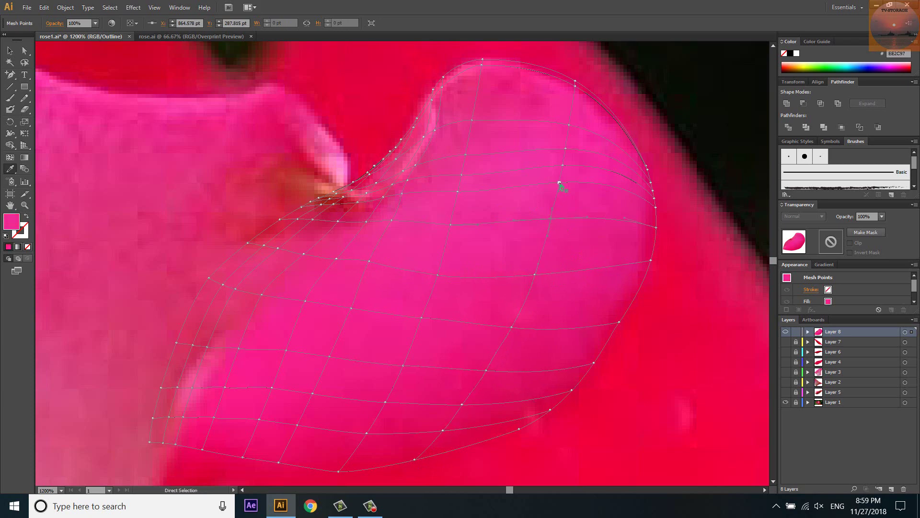
{"action": "left_click", "coordinate": [564, 164], "text": "ctrl"}
{"action": "left_click", "coordinate": [568, 125], "text": "ctrl"}
{"action": "left_click", "coordinate": [577, 86]}
Check the petal's shading in full-colour preview with the mesh deselected, then return to outline view.
{"action": "key", "text": "ctrl+y"}
{"action": "key", "text": "ctrl+shift+a"}
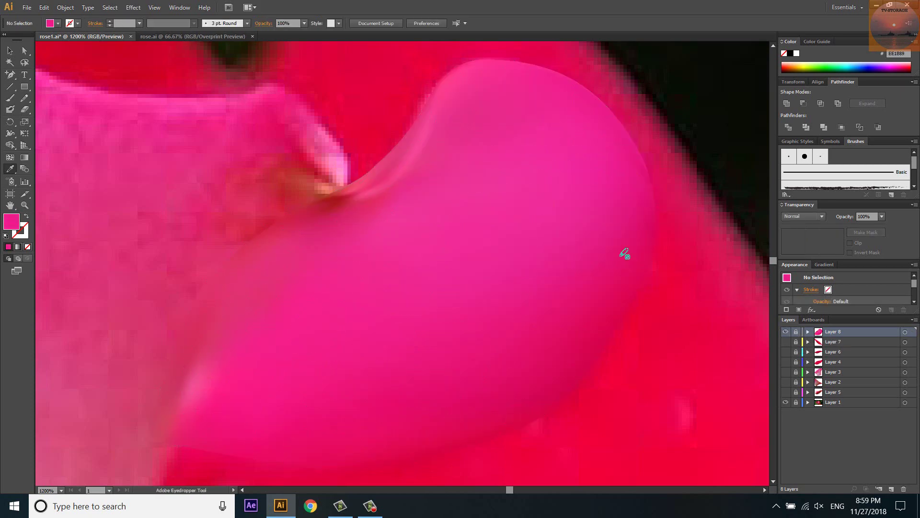
{"action": "scroll", "coordinate": [623, 249], "scroll_direction": "down", "scroll_amount": 1}
{"action": "scroll", "coordinate": [621, 369], "scroll_direction": "up", "scroll_amount": 1}
{"action": "key", "text": "ctrl+z"}
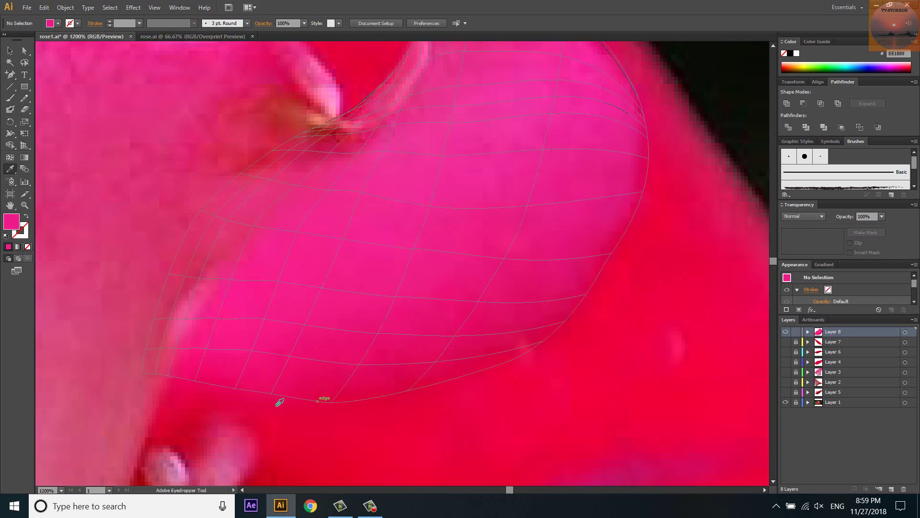
{"action": "key", "text": "ctrl+y"}
{"action": "scroll", "coordinate": [190, 297], "scroll_direction": "up", "scroll_amount": 1}
Add a mesh line near the petal's left edge and give its points darker and brighter pinks.
{"action": "key", "text": "u"}
{"action": "left_click", "coordinate": [191, 290]}
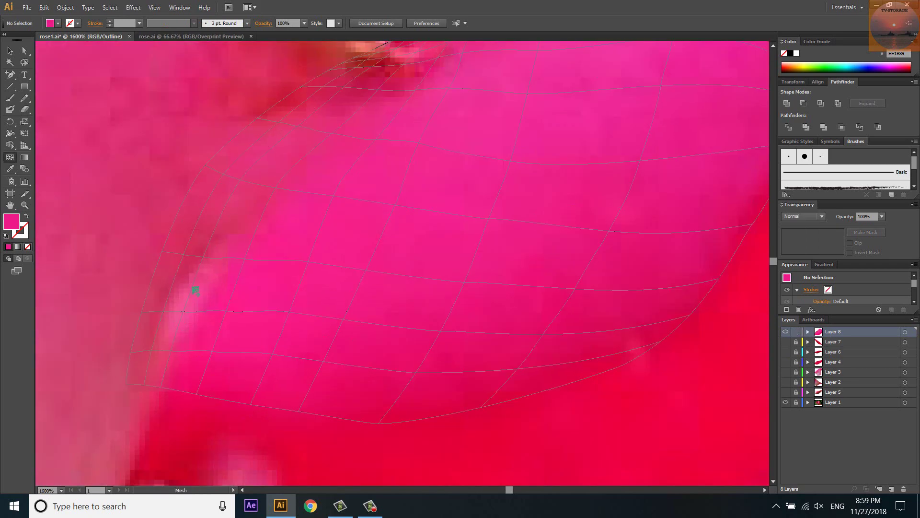
{"action": "key", "text": "i"}
{"action": "left_click", "coordinate": [192, 288]}
{"action": "left_click", "coordinate": [152, 282]}
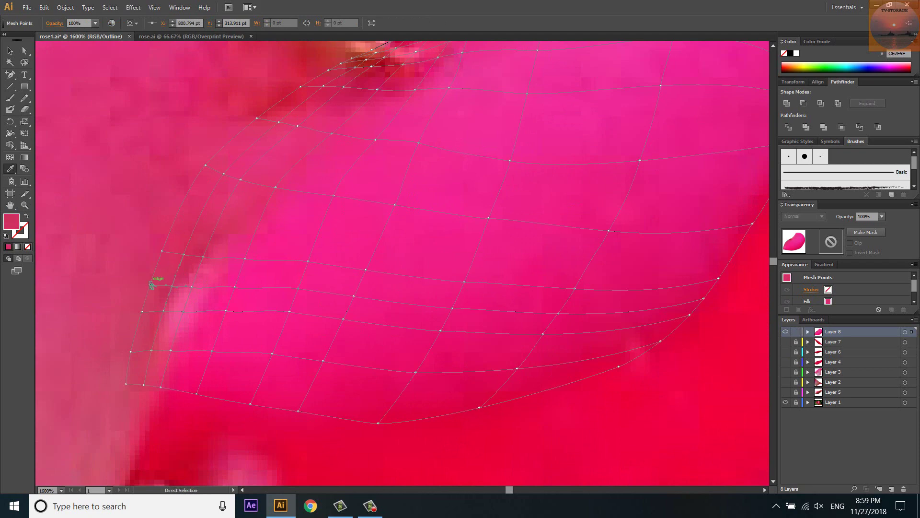
{"action": "left_click", "coordinate": [238, 290]}
{"action": "left_click", "coordinate": [499, 318]}
{"action": "left_click", "coordinate": [538, 304]}
Add a mesh line near the petal's upper left edge, colouring points dark red and pink.
{"action": "left_click_drag", "start_coordinate": [331, 198], "coordinate": [442, 285]}
{"action": "scroll", "coordinate": [441, 284], "scroll_direction": "up", "scroll_amount": 1, "text": "alt"}
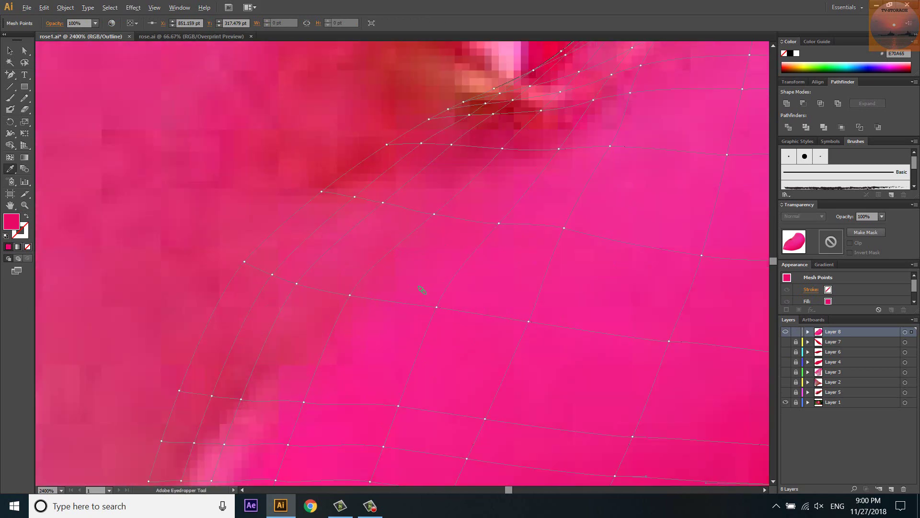
{"action": "key", "text": "u"}
{"action": "left_click", "coordinate": [339, 196]}
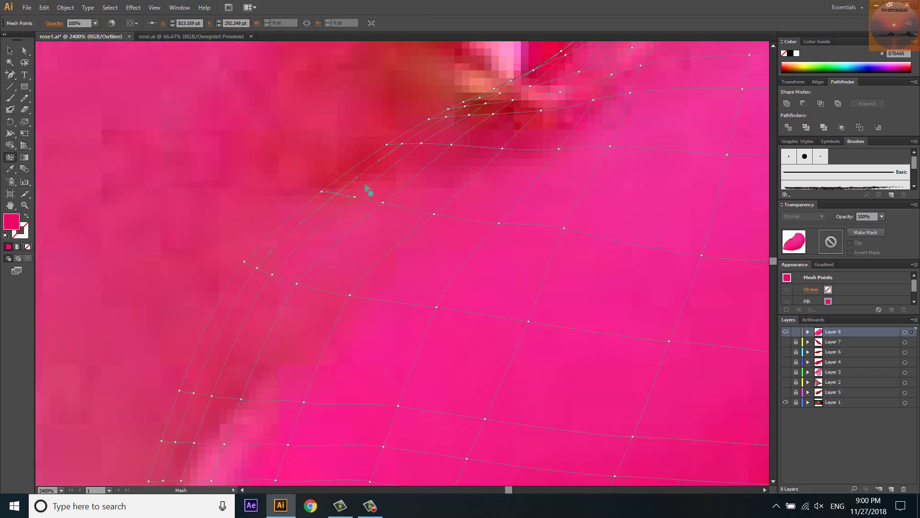
{"action": "scroll", "coordinate": [439, 144], "scroll_direction": "up", "scroll_amount": 1, "text": "alt"}
{"action": "key", "text": "i"}
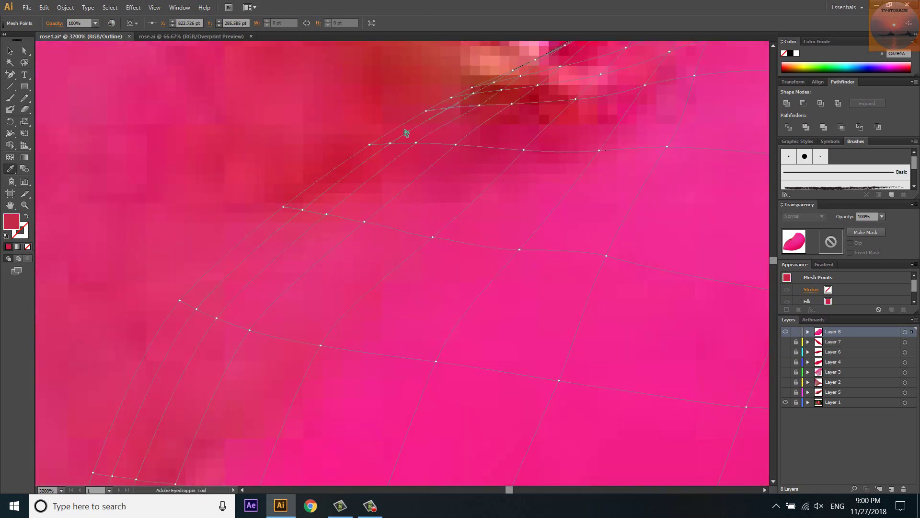
{"action": "left_click", "coordinate": [494, 86], "text": "ctrl"}
{"action": "left_click", "coordinate": [307, 211]}
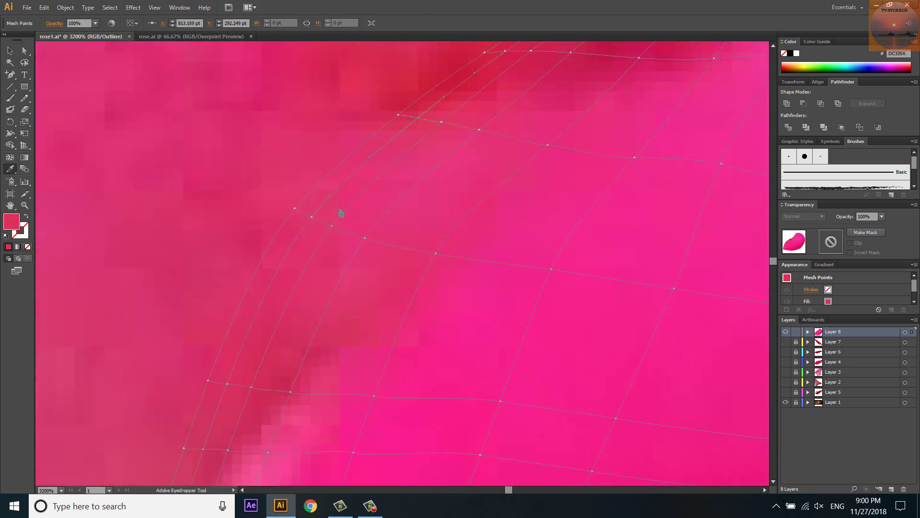
{"action": "left_click", "coordinate": [319, 260], "text": "ctrl"}
{"action": "left_click_drag", "start_coordinate": [300, 273], "coordinate": [340, 162]}
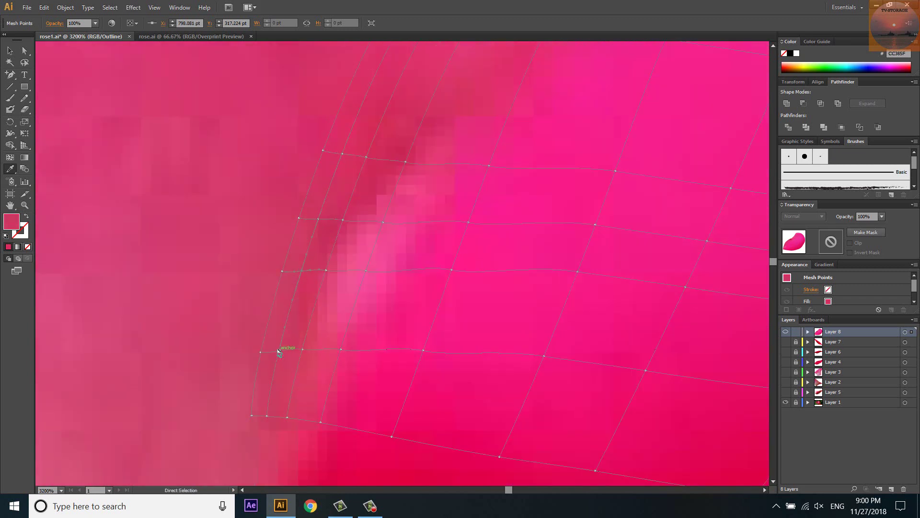
Add a mesh row near the lower left edge and sample brighter pinks into its points.
{"action": "left_click", "coordinate": [272, 394]}
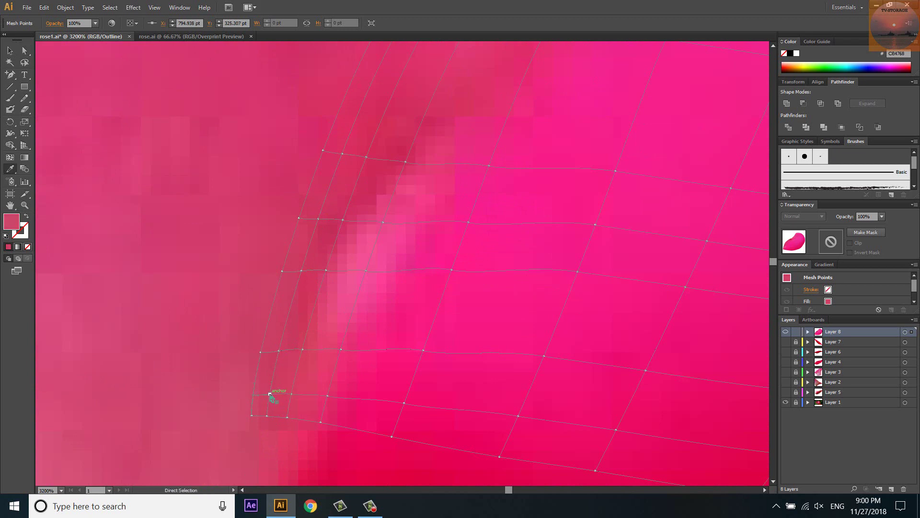
{"action": "left_click", "coordinate": [296, 396]}
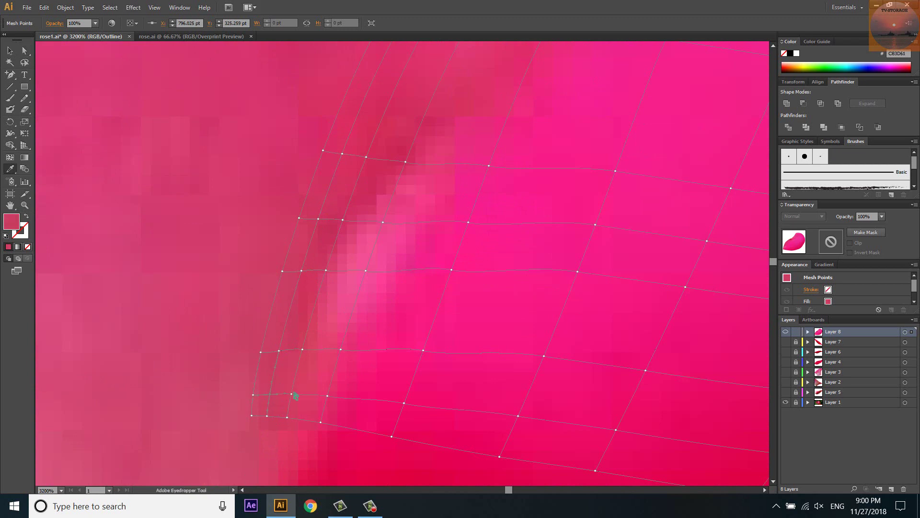
{"action": "left_click", "coordinate": [407, 400]}
{"action": "left_click_drag", "start_coordinate": [513, 422], "coordinate": [307, 318]}
{"action": "left_click", "coordinate": [411, 326]}
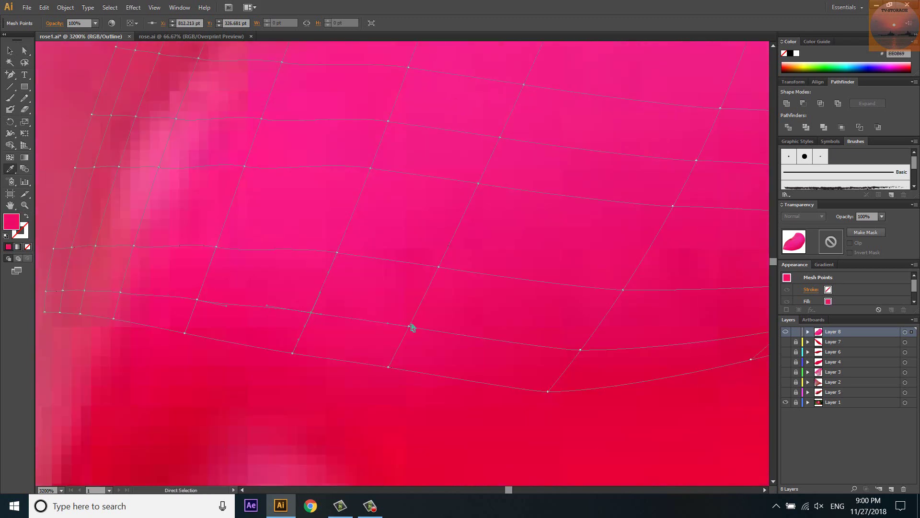
{"action": "left_click", "coordinate": [581, 350]}
{"action": "scroll", "coordinate": [407, 329], "scroll_direction": "down", "scroll_amount": 2}
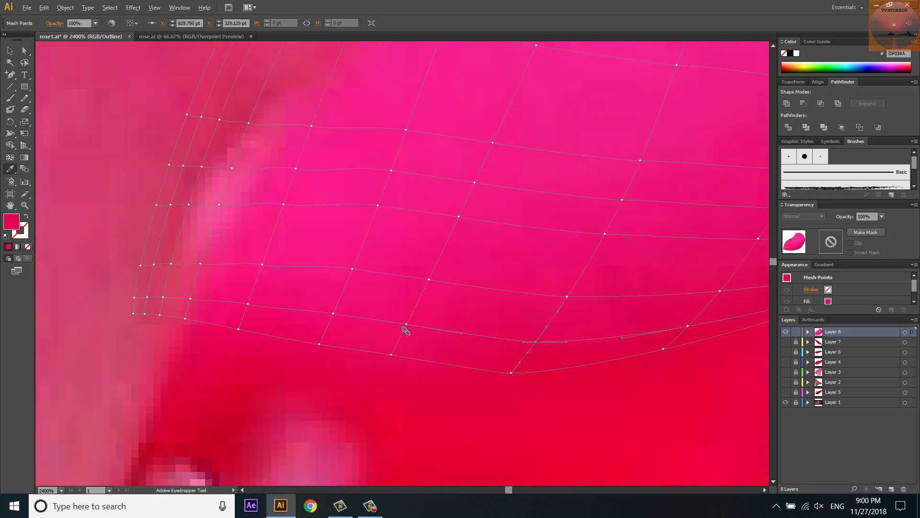
{"action": "scroll", "coordinate": [407, 329], "scroll_direction": "down", "scroll_amount": 2}
Select a mesh point near the petal's lower edge and prepare for freehand point selection.
{"action": "key", "text": "ctrl"}
{"action": "left_click", "coordinate": [504, 336]}
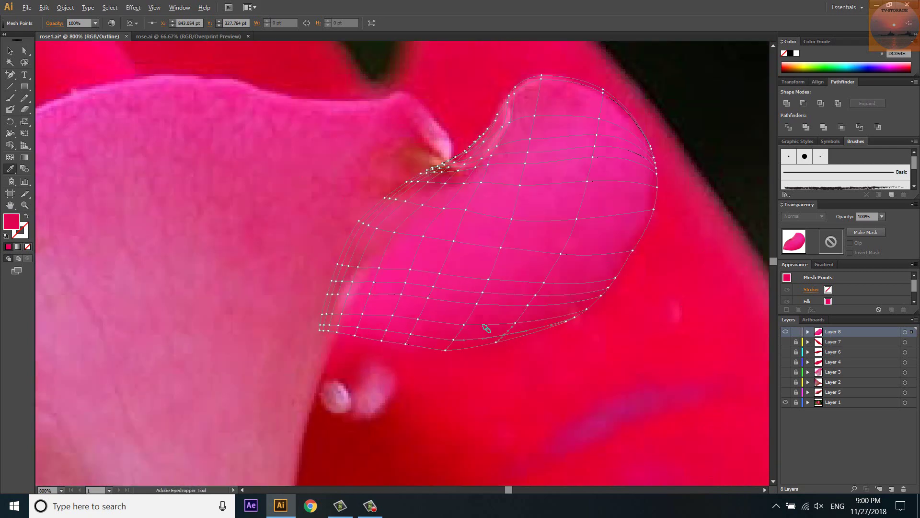
{"action": "scroll", "coordinate": [479, 330], "scroll_direction": "down", "scroll_amount": 2}
{"action": "scroll", "coordinate": [392, 329], "scroll_direction": "up", "scroll_amount": 3}
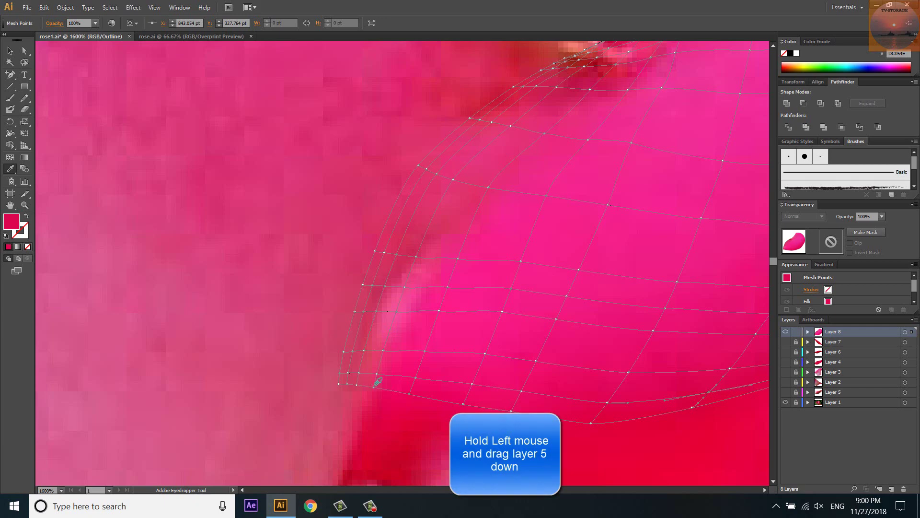
{"action": "key", "text": "q"}
{"action": "scroll", "coordinate": [376, 378], "scroll_direction": "up", "scroll_amount": 1}
Lasso-select the highlight mesh's left-edge points and set their opacity to 0%.
{"action": "left_click_drag", "start_coordinate": [271, 388], "coordinate": [314, 325]}
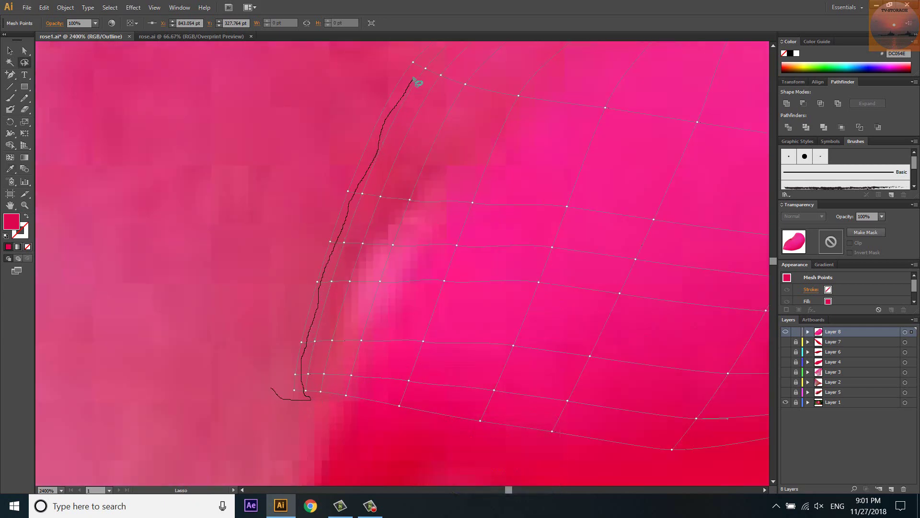
{"action": "left_click_drag", "start_coordinate": [358, 101], "coordinate": [271, 390]}
{"action": "left_click", "coordinate": [95, 23]}
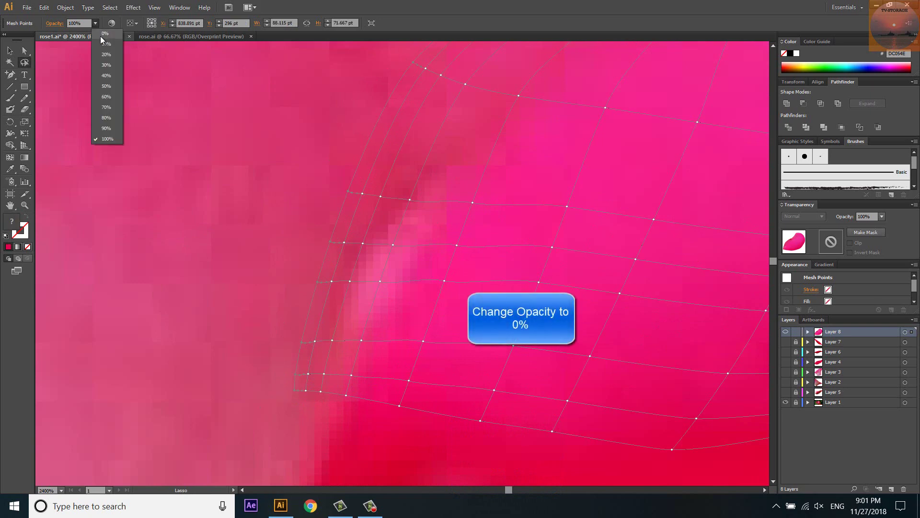
{"action": "scroll", "coordinate": [249, 253], "scroll_direction": "down", "scroll_amount": 1}
{"action": "scroll", "coordinate": [451, 293], "scroll_direction": "up", "scroll_amount": 1}
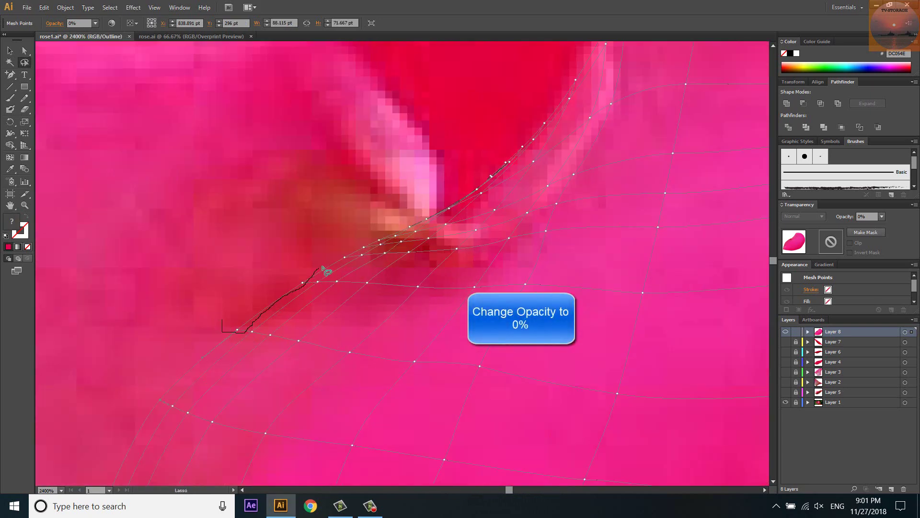
Lasso more left-edge points, set them to 0% opacity, then deselect and return to preview.
{"action": "left_click_drag", "start_coordinate": [355, 253], "coordinate": [384, 245]}
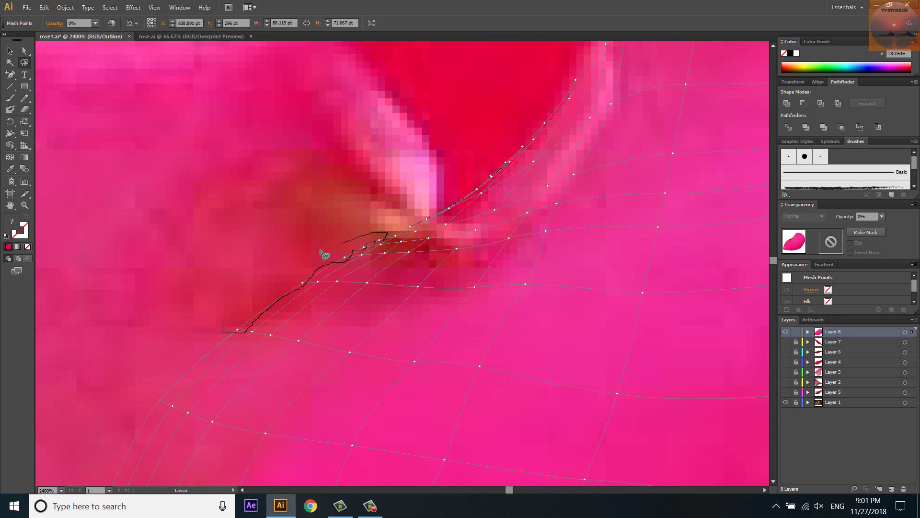
{"action": "left_click_drag", "start_coordinate": [324, 254], "coordinate": [321, 253]}
{"action": "left_click", "coordinate": [95, 23]}
{"action": "left_click", "coordinate": [103, 139]}
{"action": "key", "text": "ctrl+shift+a"}
{"action": "key", "text": "ctrl+y"}
{"action": "scroll", "coordinate": [643, 290], "scroll_direction": "down", "scroll_amount": 4}
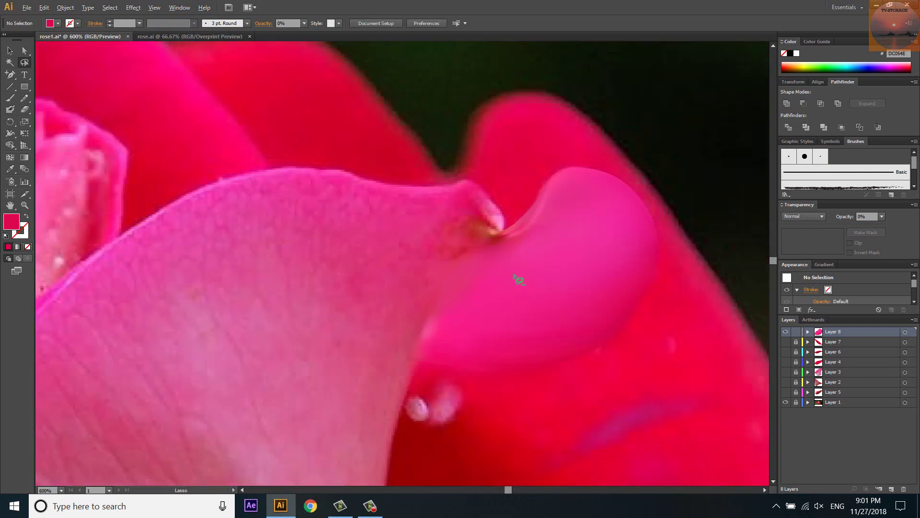
{"action": "scroll", "coordinate": [519, 280], "scroll_direction": "up", "scroll_amount": 6}
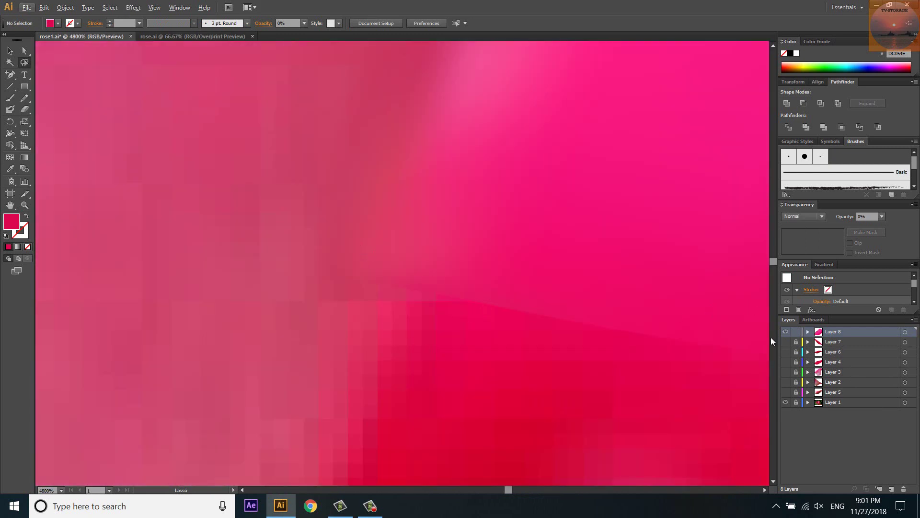
Make a corner cluster of highlight mesh points 0% opacity using Direct Selection, then deselect.
{"action": "key", "text": "a"}
{"action": "left_click", "coordinate": [336, 281]}
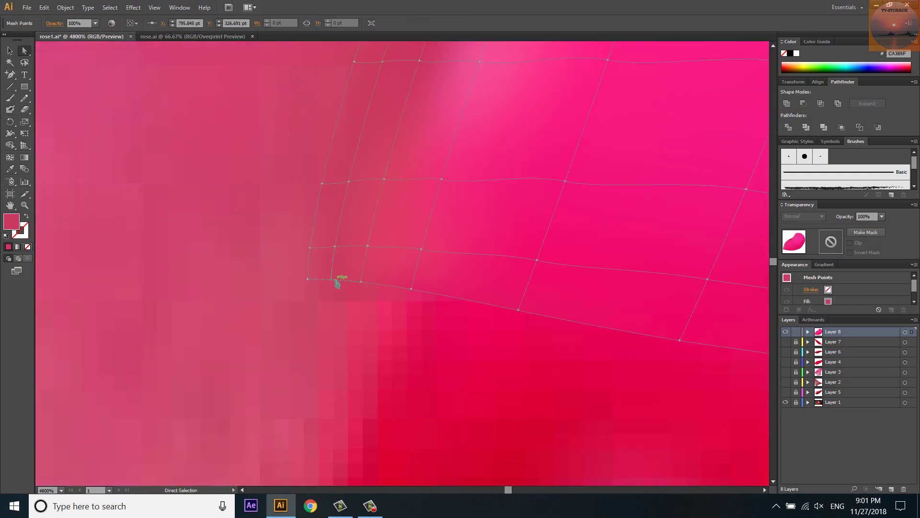
{"action": "left_click_drag", "start_coordinate": [354, 290], "coordinate": [369, 277]}
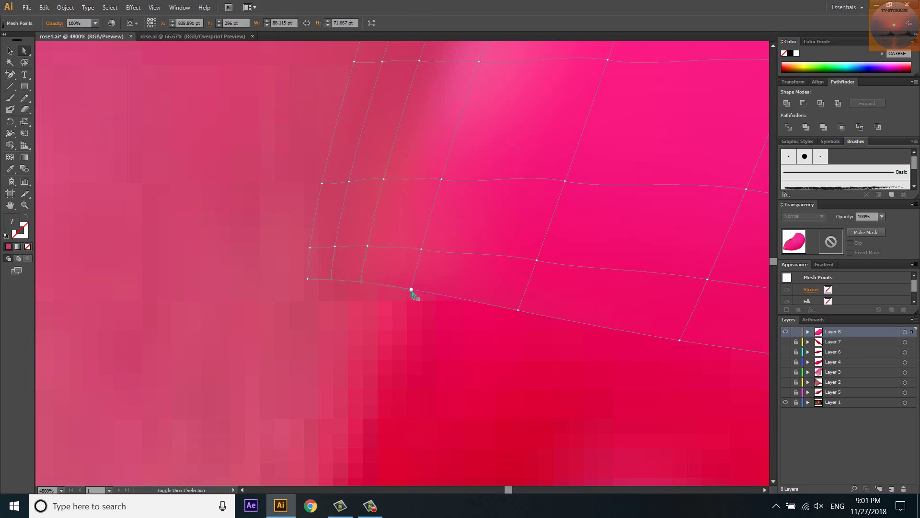
{"action": "left_click", "coordinate": [95, 23]}
{"action": "key", "text": "ctrl+shift+a"}
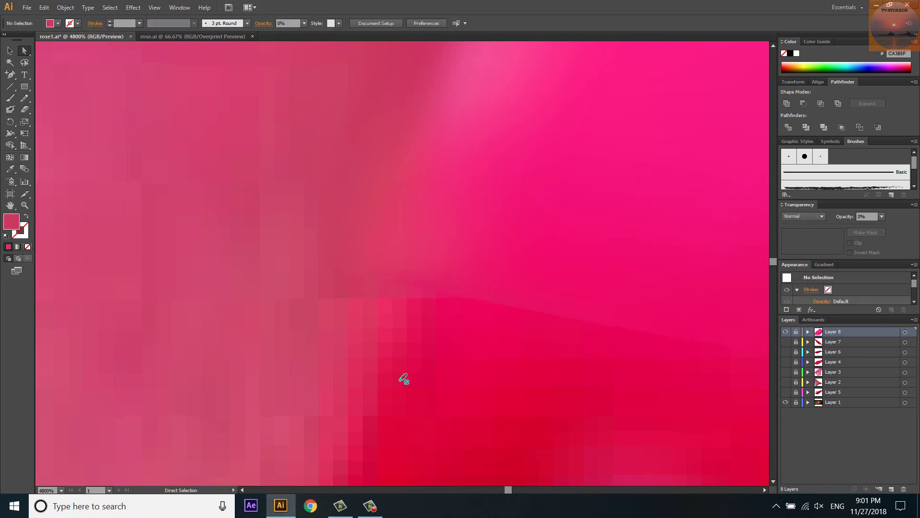
Turn Layer 3's visibility back on and zoom out to view the rose.
{"action": "key", "text": "ctrl+minus"}
{"action": "key", "text": "ctrl+minus"}
{"action": "key", "text": "ctrl+minus"}
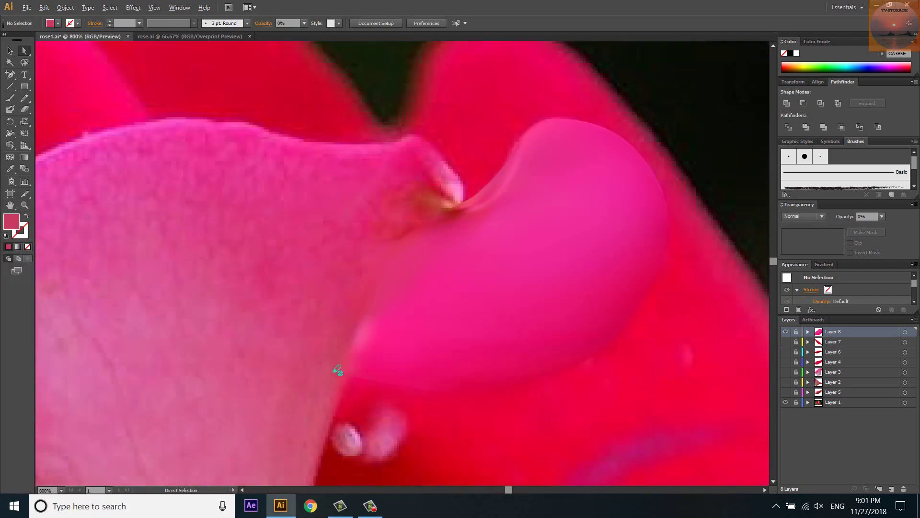
{"action": "key", "text": "ctrl+plus"}
{"action": "left_click", "coordinate": [785, 372]}
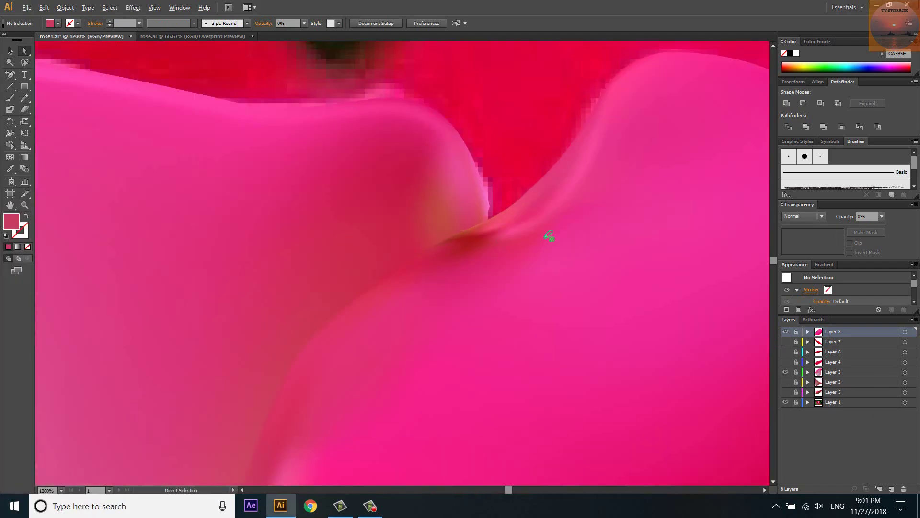
{"action": "key", "text": "ctrl+minus"}
{"action": "key", "text": "ctrl+minus"}
{"action": "key", "text": "ctrl+minus"}
{"action": "key", "text": "ctrl+minus"}
{"action": "key", "text": "ctrl+minus"}
{"action": "key", "text": "ctrl+minus"}
{"action": "key", "text": "ctrl+minus"}
{"action": "key", "text": "ctrl+minus"}
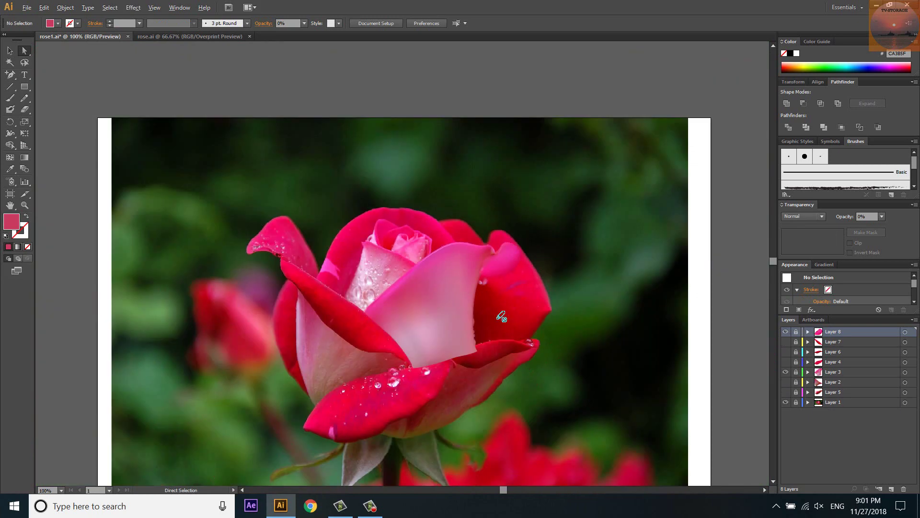
Zoom out and toggle selection of the highlight mesh to judge its edge.
{"action": "key", "text": "ctrl+plus"}
{"action": "scroll", "coordinate": [481, 264], "scroll_direction": "up", "scroll_amount": 3}
{"action": "scroll", "coordinate": [450, 257], "scroll_direction": "up", "scroll_amount": 5}
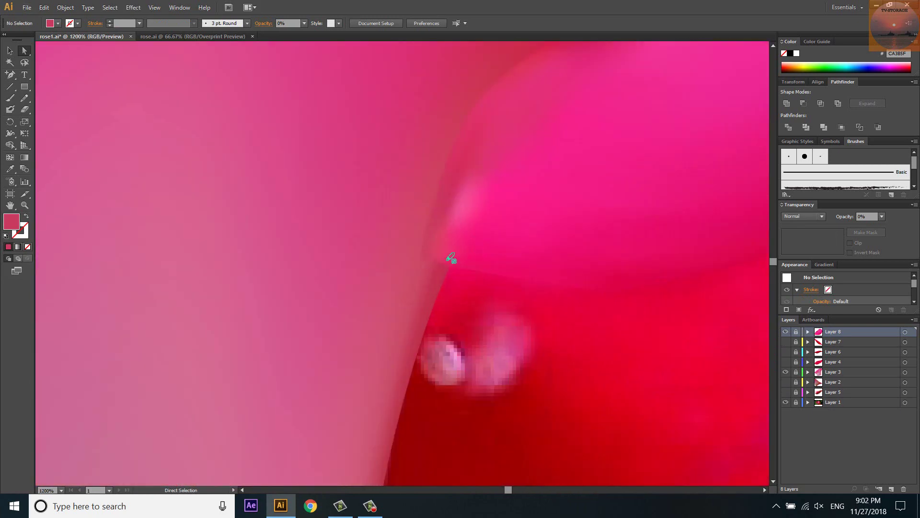
{"action": "scroll", "coordinate": [451, 258], "scroll_direction": "up", "scroll_amount": 3}
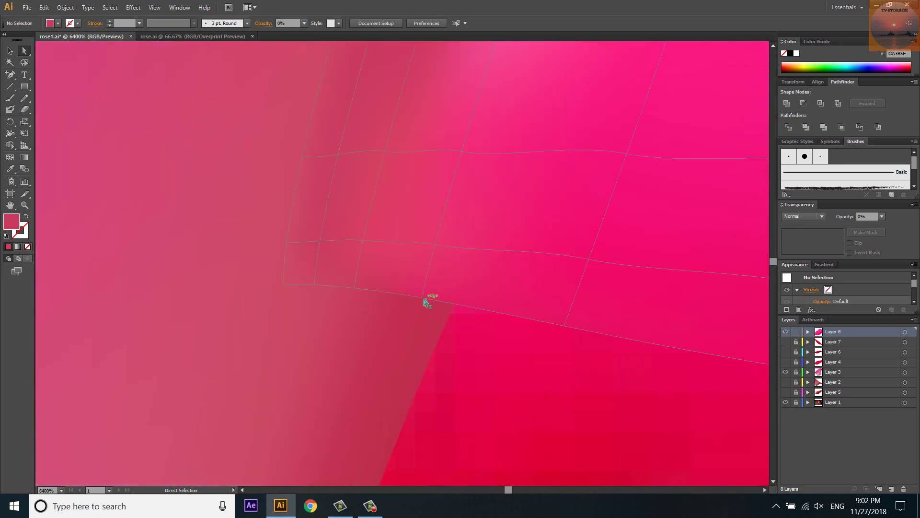
{"action": "left_click", "coordinate": [427, 302]}
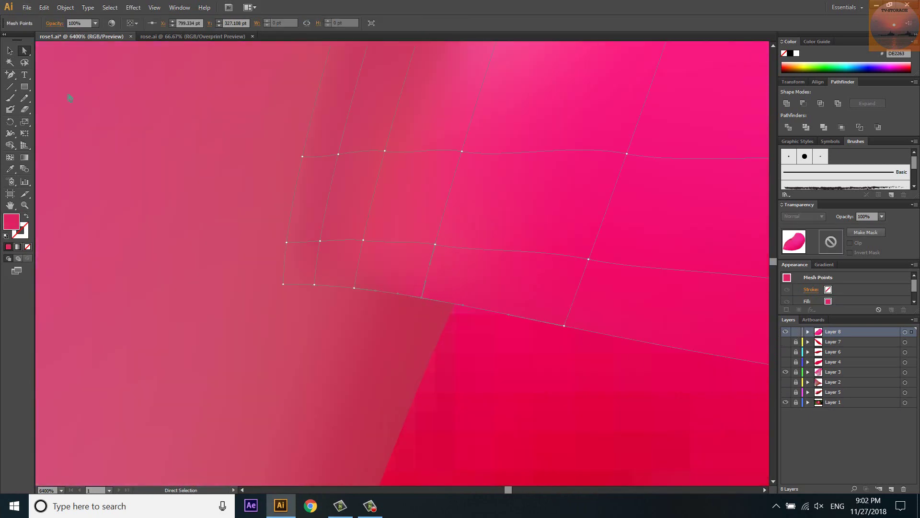
{"action": "left_click", "coordinate": [470, 367]}
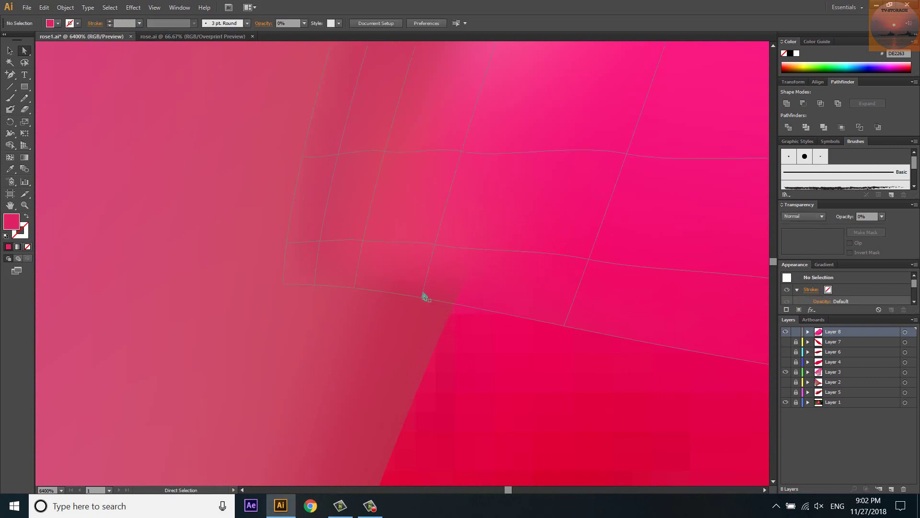
{"action": "left_click", "coordinate": [425, 297]}
{"action": "left_click", "coordinate": [432, 328]}
{"action": "scroll", "coordinate": [372, 329], "scroll_direction": "down", "scroll_amount": 5}
{"action": "scroll", "coordinate": [433, 248], "scroll_direction": "up", "scroll_amount": 2}
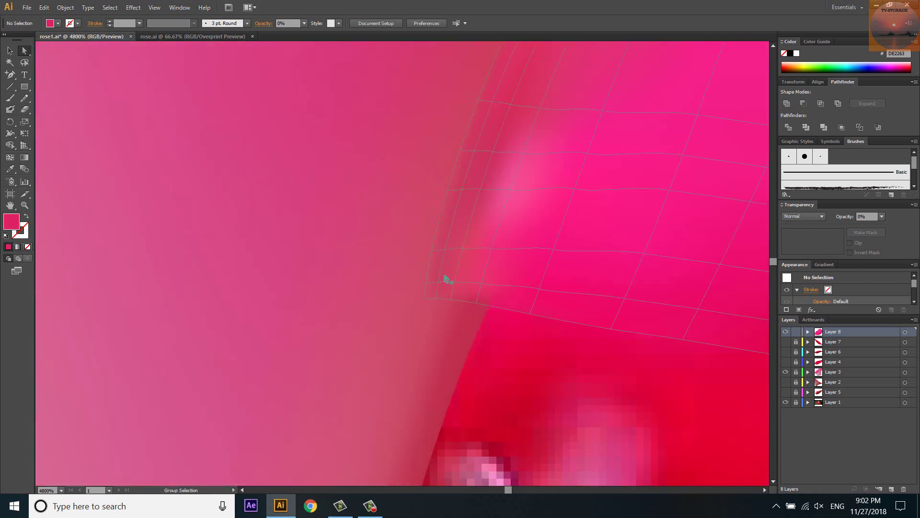
{"action": "scroll", "coordinate": [448, 278], "scroll_direction": "up", "scroll_amount": 2}
Fade one edge point of the highlight mesh to 10% opacity.
{"action": "left_click", "coordinate": [431, 294]}
{"action": "left_click", "coordinate": [95, 23]}
{"action": "left_click", "coordinate": [322, 269]}
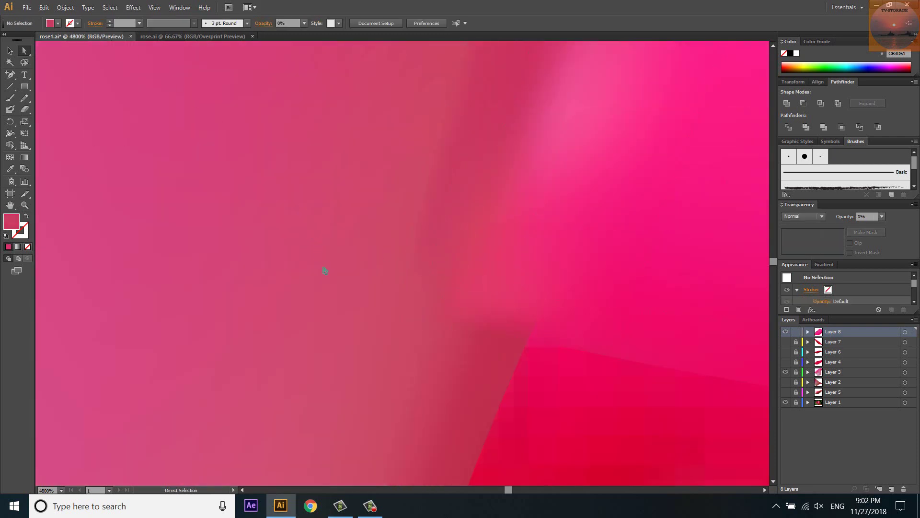
{"action": "left_click", "coordinate": [440, 228]}
{"action": "left_click", "coordinate": [95, 23]}
{"action": "left_click", "coordinate": [316, 205]}
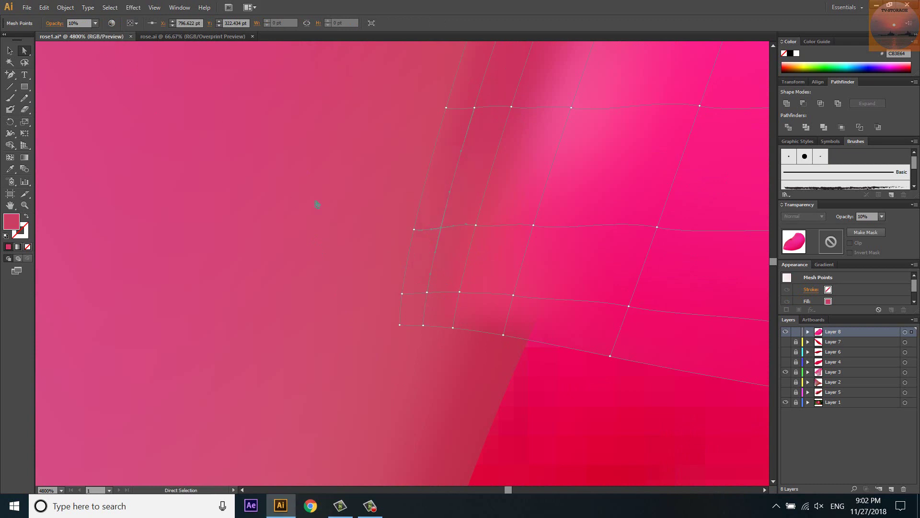
{"action": "left_click", "coordinate": [475, 108]}
{"action": "left_click", "coordinate": [95, 23]}
{"action": "left_click", "coordinate": [106, 44]}
{"action": "scroll", "coordinate": [281, 421], "scroll_direction": "down", "scroll_amount": 1}
Set several more highlight-mesh edge points to 10% opacity, then deselect.
{"action": "left_click", "coordinate": [301, 364]}
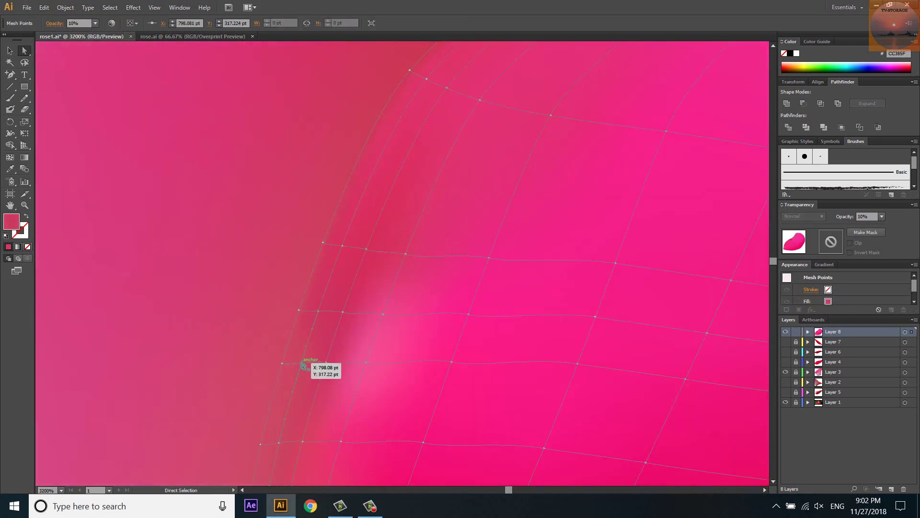
{"action": "left_click", "coordinate": [318, 311]}
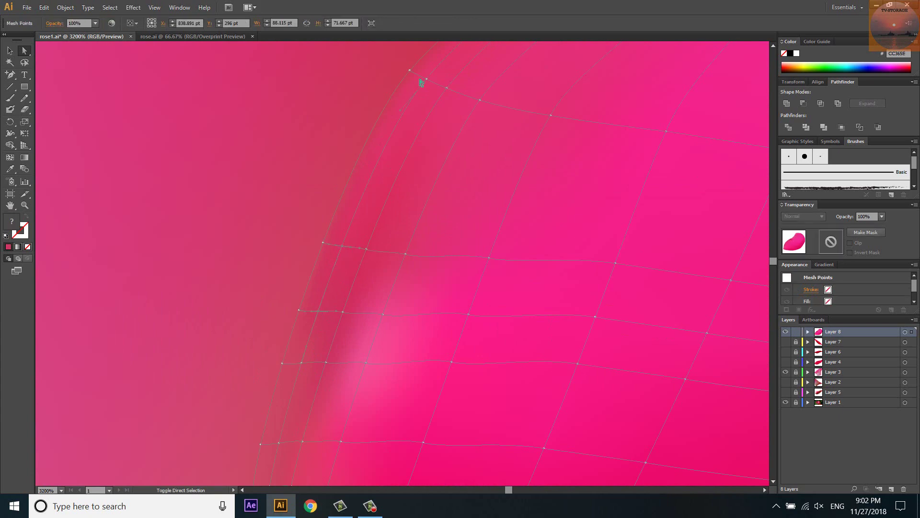
{"action": "left_click_drag", "start_coordinate": [419, 78], "coordinate": [361, 82]}
{"action": "scroll", "coordinate": [383, 191], "scroll_direction": "up", "scroll_amount": 3}
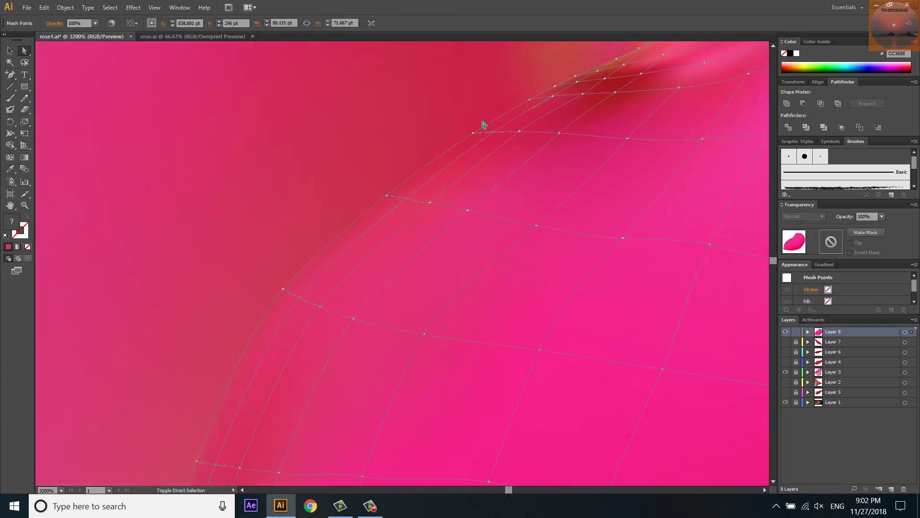
{"action": "left_click", "coordinate": [95, 23]}
{"action": "left_click", "coordinate": [106, 43]}
{"action": "key", "text": "ctrl+shift+a"}
Lock and hide the highlight layer, and unlock Layer 3's petal mesh.
{"action": "scroll", "coordinate": [356, 169], "scroll_direction": "down", "scroll_amount": 5}
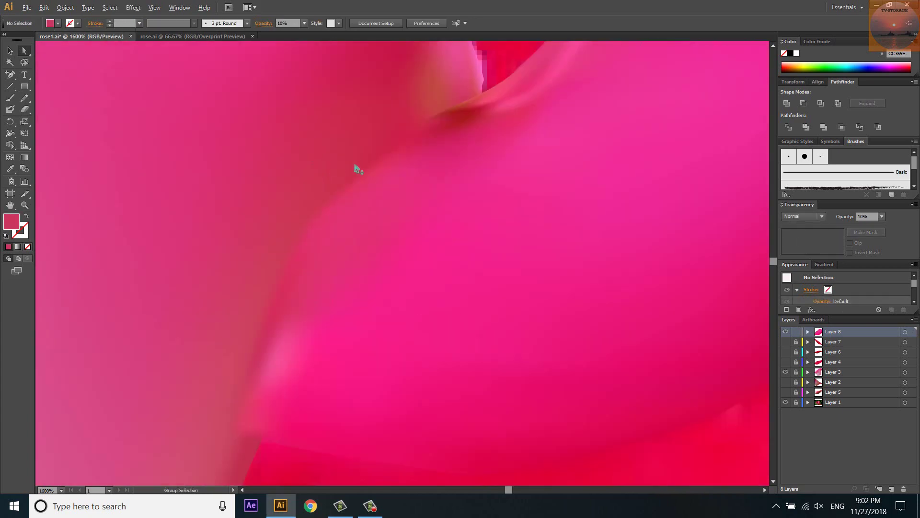
{"action": "scroll", "coordinate": [474, 271], "scroll_direction": "down", "scroll_amount": 2}
{"action": "scroll", "coordinate": [613, 280], "scroll_direction": "down", "scroll_amount": 1}
{"action": "scroll", "coordinate": [527, 278], "scroll_direction": "down", "scroll_amount": 1}
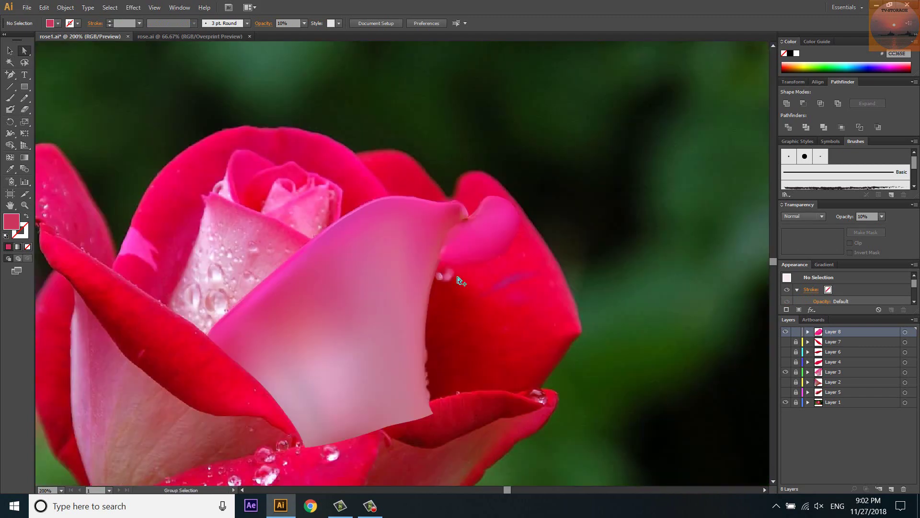
{"action": "scroll", "coordinate": [457, 277], "scroll_direction": "down", "scroll_amount": 1}
{"action": "scroll", "coordinate": [498, 341], "scroll_direction": "up", "scroll_amount": 2}
{"action": "scroll", "coordinate": [499, 336], "scroll_direction": "up", "scroll_amount": 1}
{"action": "scroll", "coordinate": [496, 287], "scroll_direction": "up", "scroll_amount": 3}
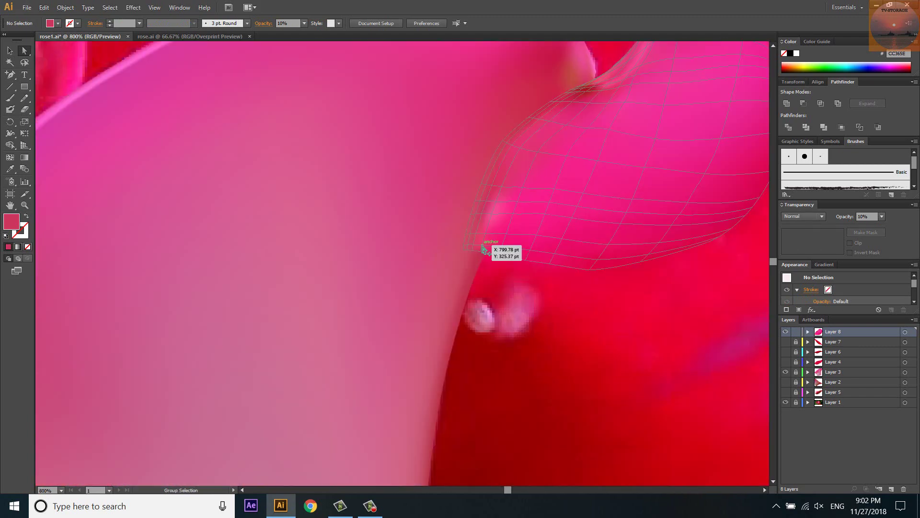
{"action": "scroll", "coordinate": [503, 245], "scroll_direction": "up", "scroll_amount": 1}
{"action": "scroll", "coordinate": [504, 238], "scroll_direction": "up", "scroll_amount": 2}
{"action": "left_click", "coordinate": [785, 371]}
{"action": "left_click", "coordinate": [785, 331]}
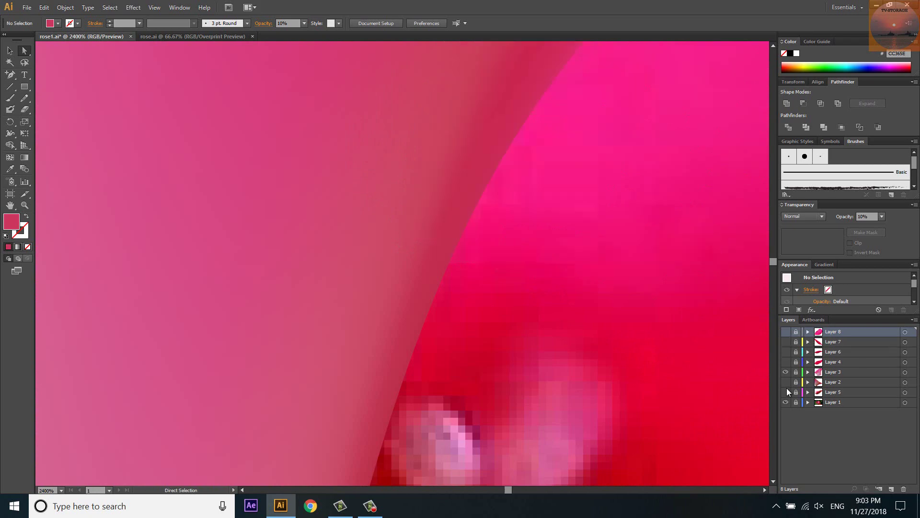
{"action": "left_click", "coordinate": [796, 372]}
Show the petal mesh in outline view and select an edge mesh point.
{"action": "scroll", "coordinate": [484, 318], "scroll_direction": "down", "scroll_amount": 1}
{"action": "scroll", "coordinate": [475, 309], "scroll_direction": "down", "scroll_amount": 4}
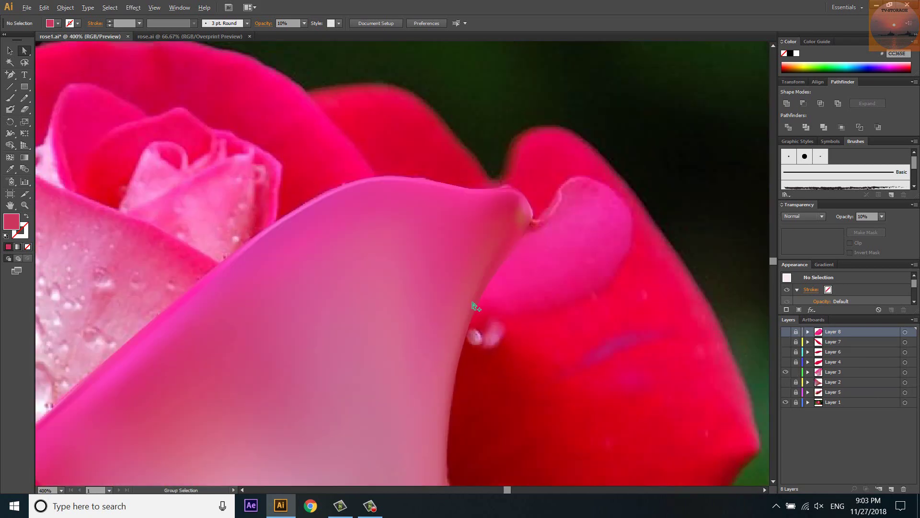
{"action": "scroll", "coordinate": [502, 288], "scroll_direction": "up", "scroll_amount": 4}
{"action": "scroll", "coordinate": [504, 287], "scroll_direction": "up", "scroll_amount": 1}
{"action": "key", "text": "u"}
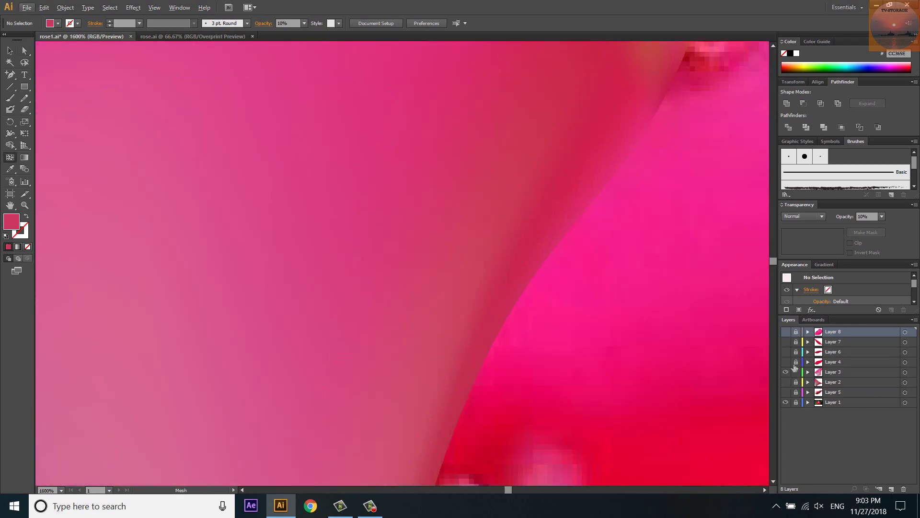
{"action": "key", "text": "ctrl+y"}
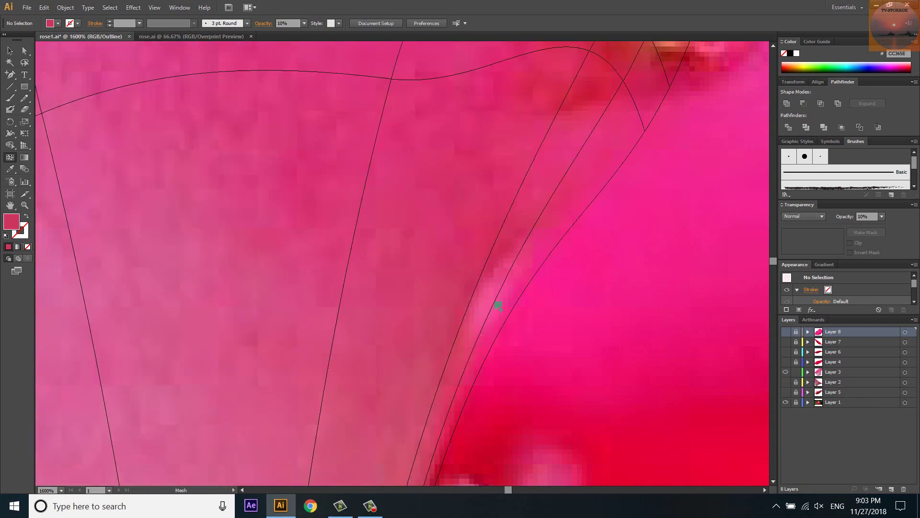
{"action": "scroll", "coordinate": [498, 305], "scroll_direction": "down", "scroll_amount": 1}
{"action": "left_click", "coordinate": [498, 302]}
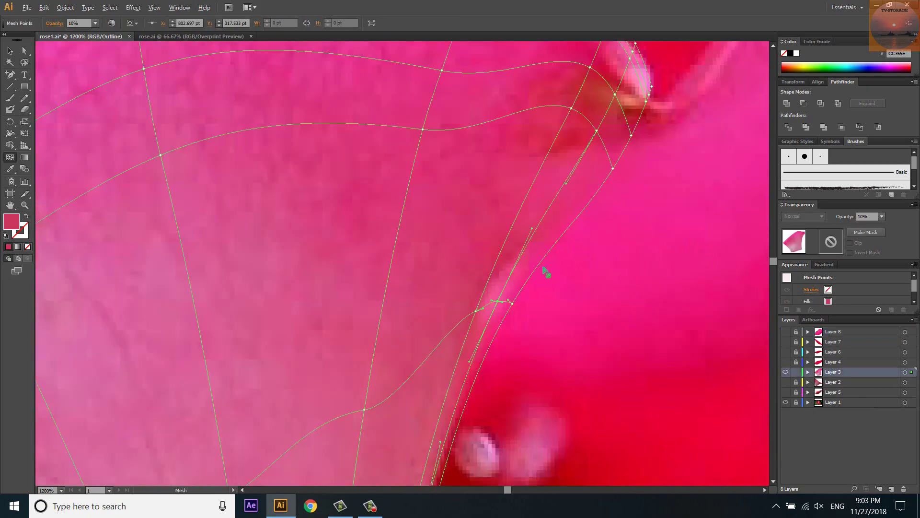
{"action": "scroll", "coordinate": [546, 273], "scroll_direction": "down", "scroll_amount": 5}
{"action": "scroll", "coordinate": [535, 240], "scroll_direction": "up", "scroll_amount": 3}
{"action": "scroll", "coordinate": [526, 273], "scroll_direction": "up", "scroll_amount": 1}
{"action": "scroll", "coordinate": [424, 352], "scroll_direction": "up", "scroll_amount": 1}
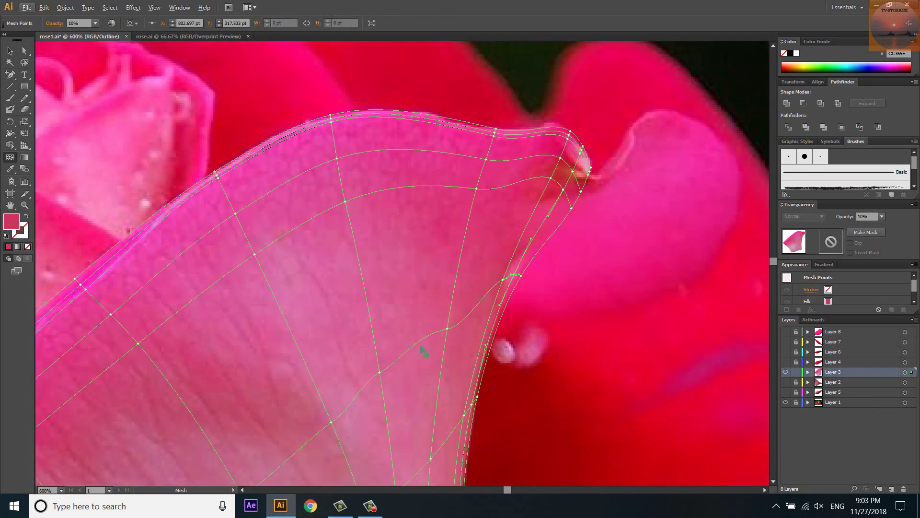
Reshape the arched petal's mesh curves by dragging points and handles.
{"action": "key", "text": "a"}
{"action": "scroll", "coordinate": [446, 329], "scroll_direction": "up", "scroll_amount": 2}
{"action": "left_click", "coordinate": [445, 329]}
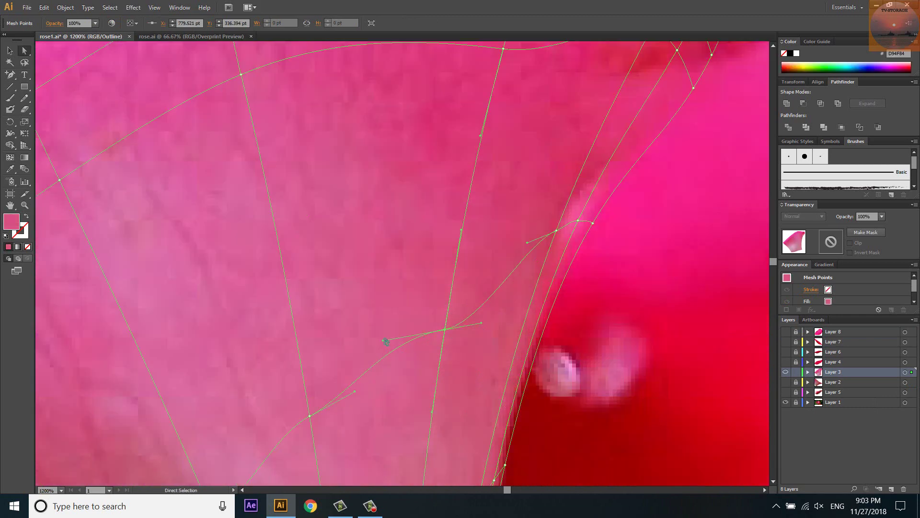
{"action": "left_click_drag", "start_coordinate": [444, 329], "coordinate": [450, 295]}
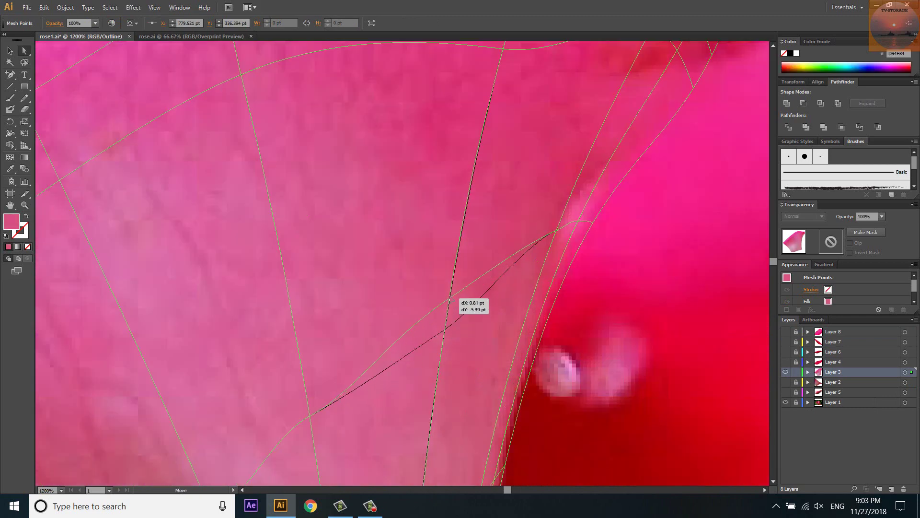
{"action": "left_click", "coordinate": [310, 415]}
{"action": "left_click_drag", "start_coordinate": [355, 392], "coordinate": [364, 379]}
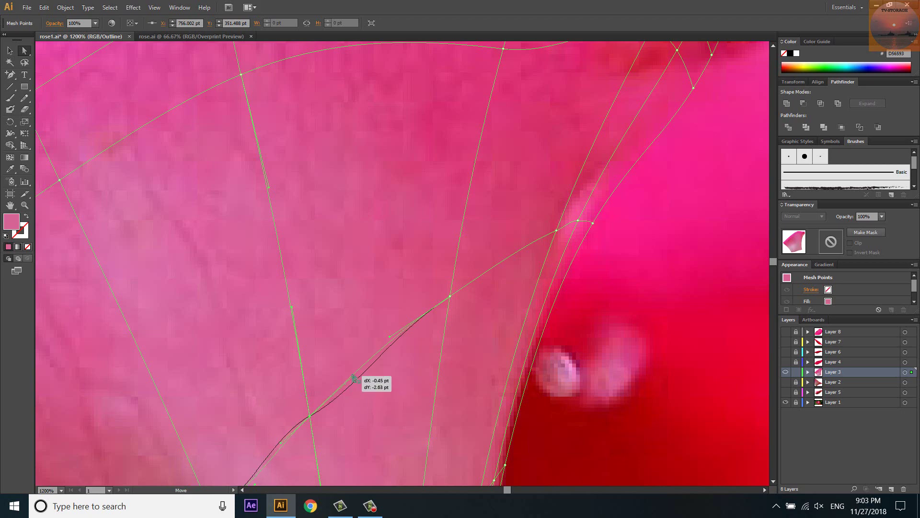
{"action": "scroll", "coordinate": [379, 364], "scroll_direction": "down", "scroll_amount": 5}
{"action": "scroll", "coordinate": [382, 354], "scroll_direction": "up", "scroll_amount": 4}
{"action": "left_click", "coordinate": [382, 339]}
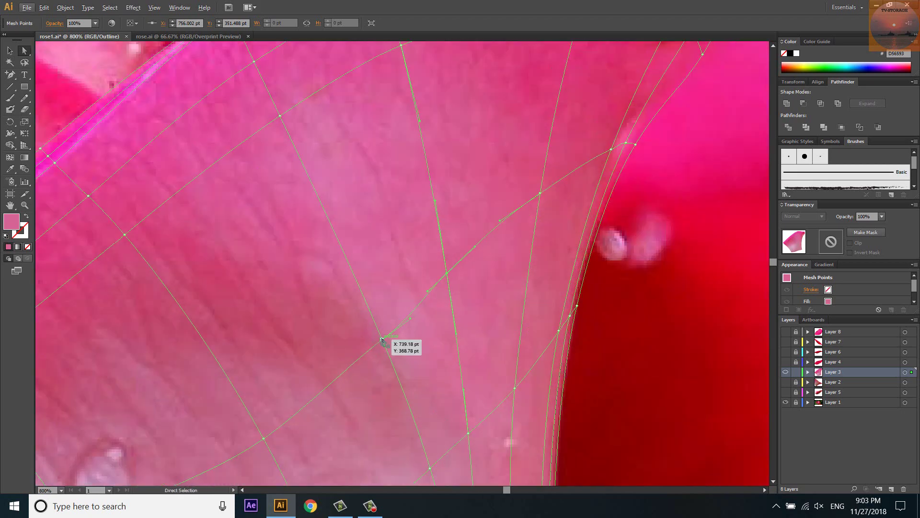
{"action": "scroll", "coordinate": [403, 291], "scroll_direction": "down", "scroll_amount": 2}
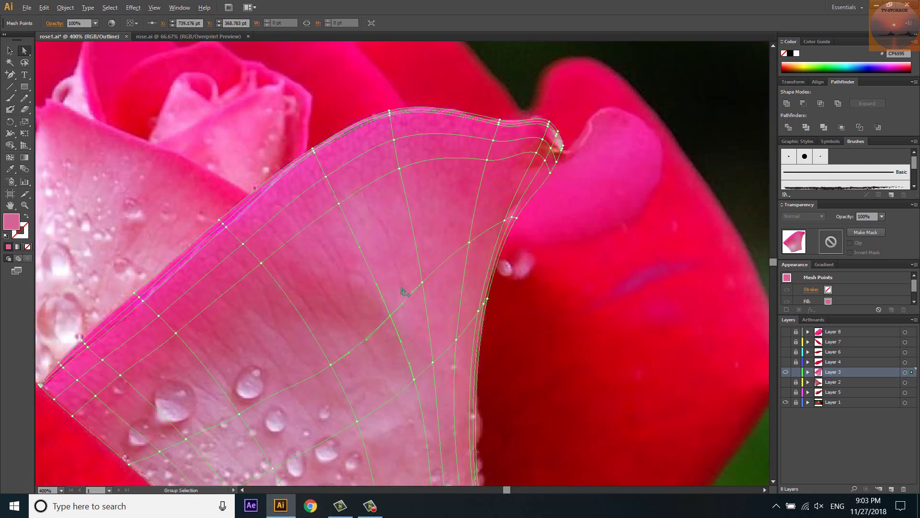
{"action": "scroll", "coordinate": [249, 434], "scroll_direction": "up", "scroll_amount": 2}
{"action": "scroll", "coordinate": [250, 434], "scroll_direction": "up", "scroll_amount": 2}
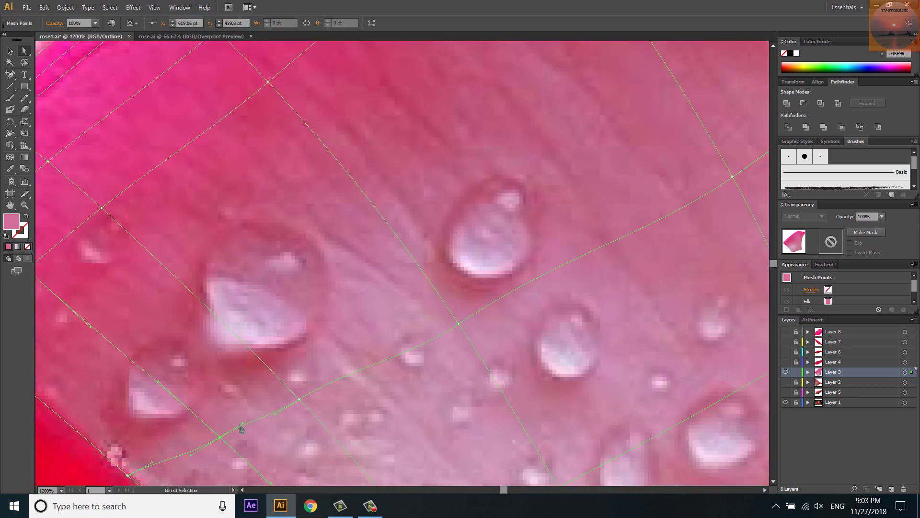
{"action": "left_click_drag", "start_coordinate": [242, 424], "coordinate": [244, 431]}
Recolour several petal mesh points with pinks sampled from the photo.
{"action": "left_click", "coordinate": [299, 398]}
{"action": "scroll", "coordinate": [349, 374], "scroll_direction": "down", "scroll_amount": 2}
{"action": "left_click", "coordinate": [259, 395]}
{"action": "key", "text": "i"}
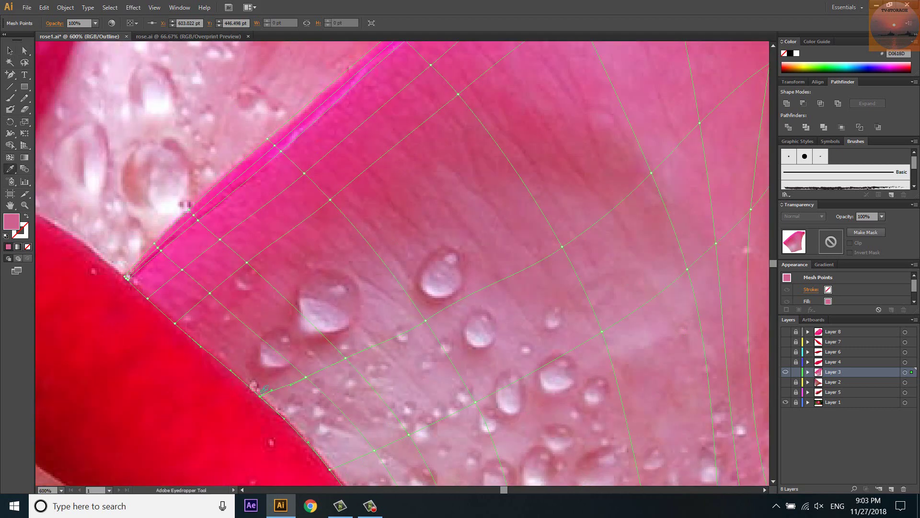
{"action": "left_click", "coordinate": [345, 357], "text": "ctrl"}
{"action": "left_click", "coordinate": [429, 318], "text": "ctrl"}
{"action": "left_click", "coordinate": [562, 247], "text": "ctrl"}
{"action": "scroll", "coordinate": [514, 333], "scroll_direction": "up", "scroll_amount": 3}
{"action": "scroll", "coordinate": [514, 333], "scroll_direction": "right", "scroll_amount": 3}
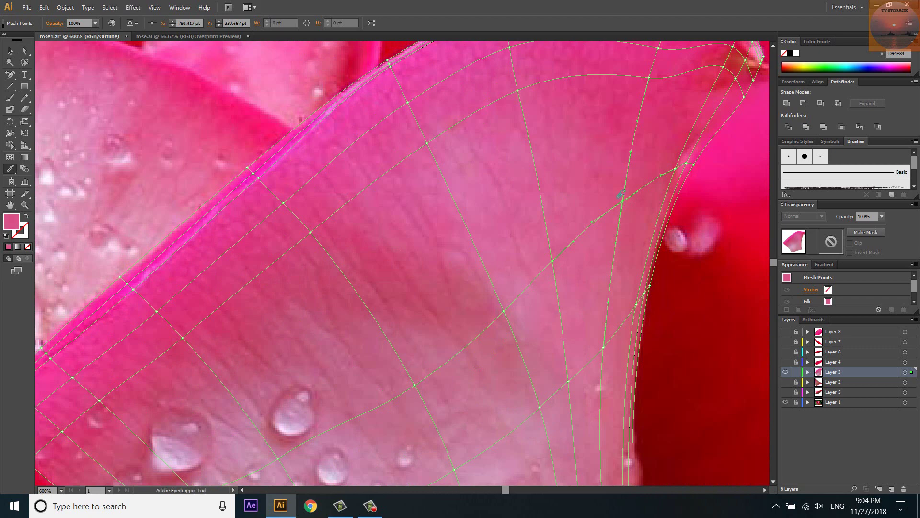
{"action": "left_click", "coordinate": [622, 202], "text": "ctrl"}
{"action": "scroll", "coordinate": [582, 232], "scroll_direction": "up", "scroll_amount": 4}
Sample a colour for the tip point, fade it to 10% opacity, and refine the tip curve.
{"action": "left_click", "coordinate": [364, 259], "text": "ctrl"}
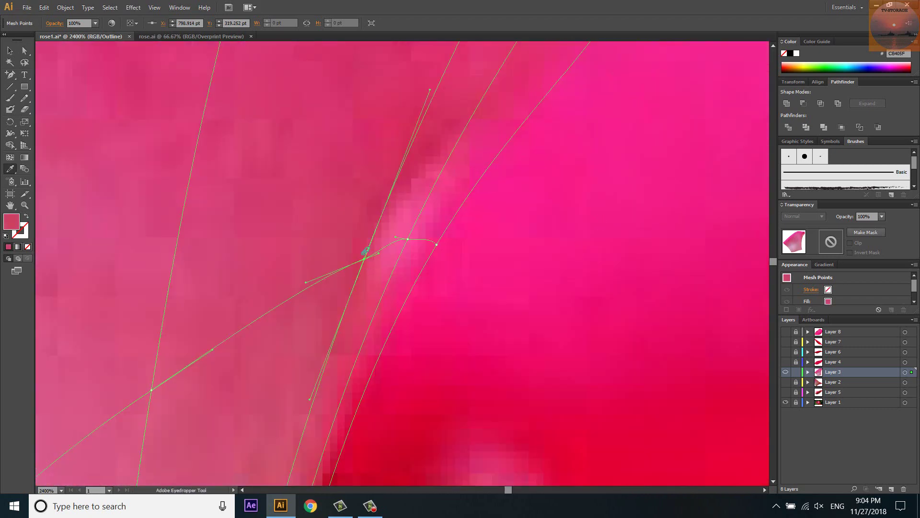
{"action": "left_click", "coordinate": [409, 241]}
{"action": "left_click", "coordinate": [437, 243], "text": "ctrl"}
{"action": "scroll", "coordinate": [429, 239], "scroll_direction": "up", "scroll_amount": 3}
{"action": "key", "text": "a"}
{"action": "left_click_drag", "start_coordinate": [396, 203], "coordinate": [387, 216]}
{"action": "left_click", "coordinate": [341, 210]}
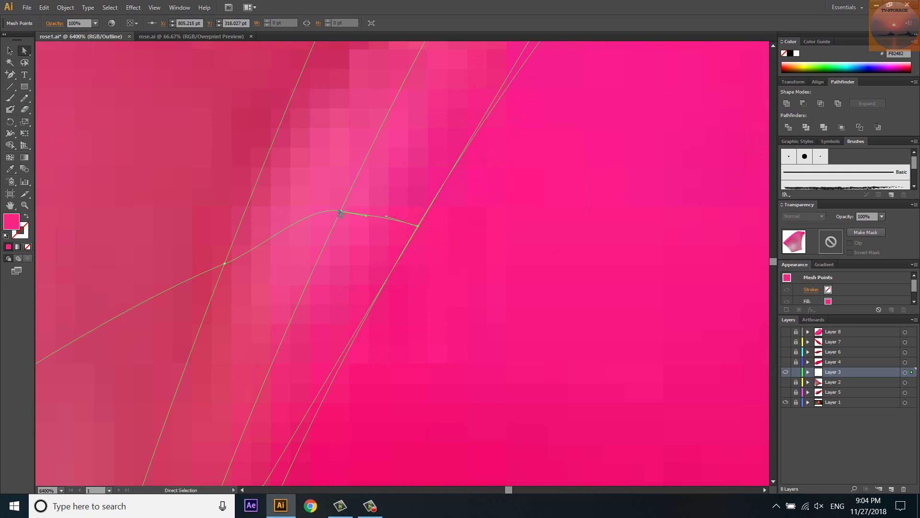
{"action": "key", "text": "1"}
{"action": "left_click_drag", "start_coordinate": [307, 204], "coordinate": [307, 210]}
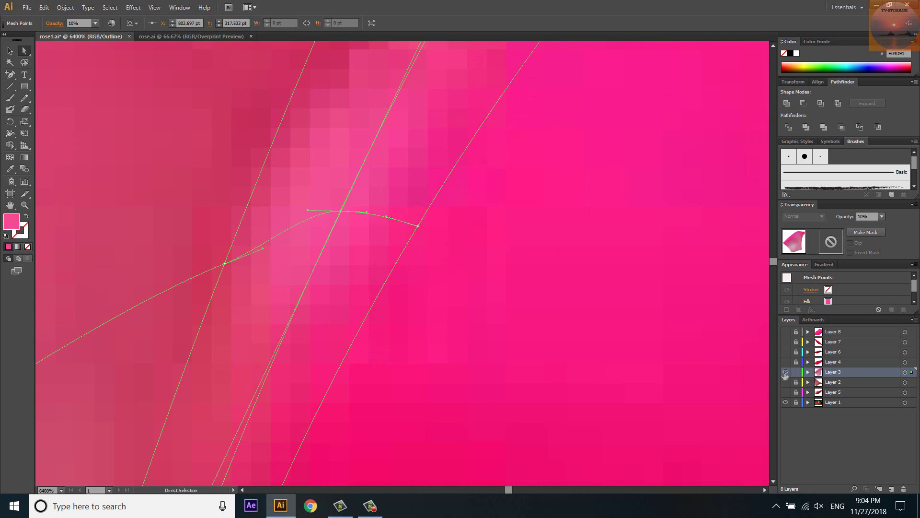
Return to full-colour preview, show Layer 8 again, and deselect the petal mesh.
{"action": "key", "text": "ctrl+y"}
{"action": "scroll", "coordinate": [643, 314], "scroll_direction": "down", "scroll_amount": 2}
{"action": "scroll", "coordinate": [632, 302], "scroll_direction": "down", "scroll_amount": 2}
{"action": "left_click", "coordinate": [785, 331]}
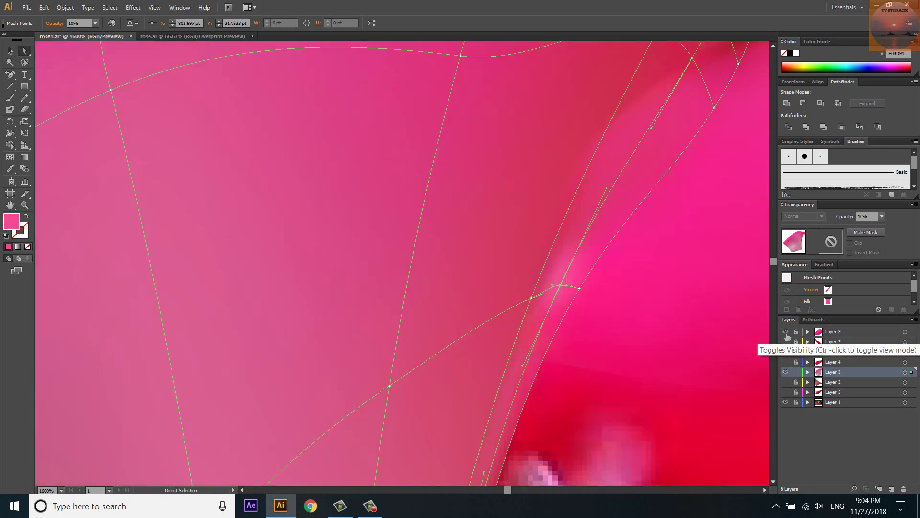
{"action": "left_click", "coordinate": [423, 298]}
Make Layers 2, 4 and 5 visible again and target Layer 8.
{"action": "scroll", "coordinate": [503, 322], "scroll_direction": "down", "scroll_amount": 3}
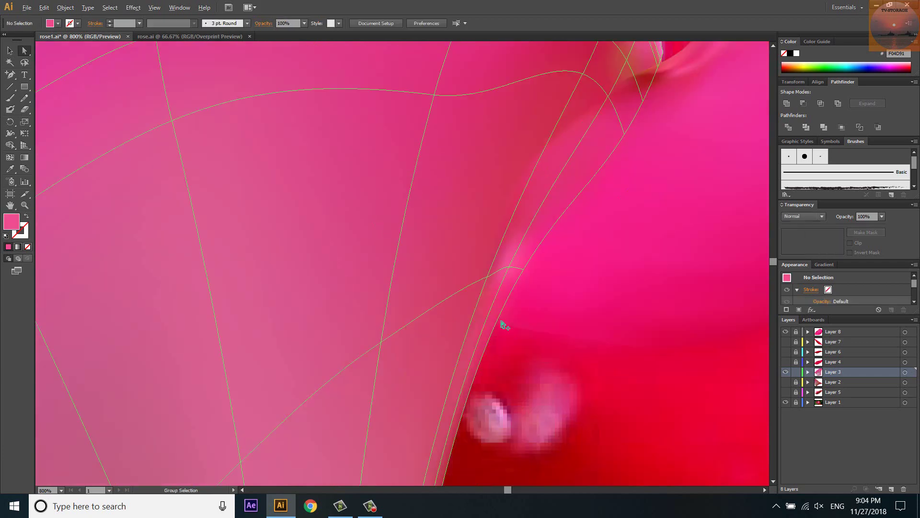
{"action": "scroll", "coordinate": [578, 375], "scroll_direction": "down", "scroll_amount": 2}
{"action": "scroll", "coordinate": [579, 370], "scroll_direction": "down", "scroll_amount": 2}
{"action": "scroll", "coordinate": [574, 361], "scroll_direction": "down", "scroll_amount": 1}
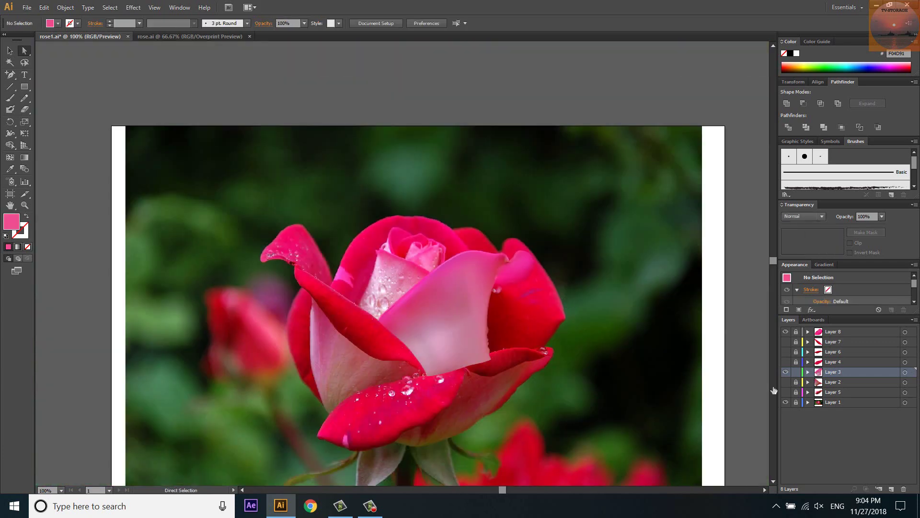
{"action": "left_click_drag", "start_coordinate": [786, 363], "coordinate": [785, 392]}
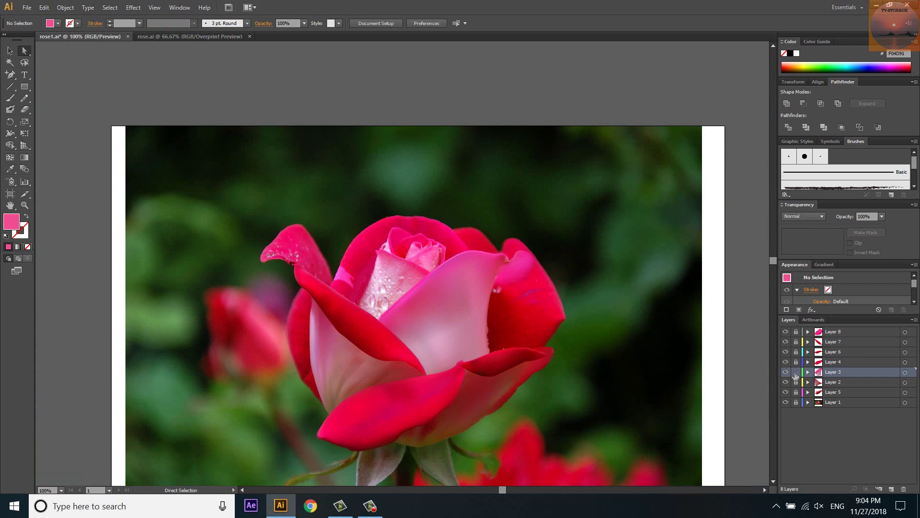
{"action": "scroll", "coordinate": [546, 245], "scroll_direction": "down", "scroll_amount": 1}
{"action": "scroll", "coordinate": [422, 312], "scroll_direction": "up", "scroll_amount": 1}
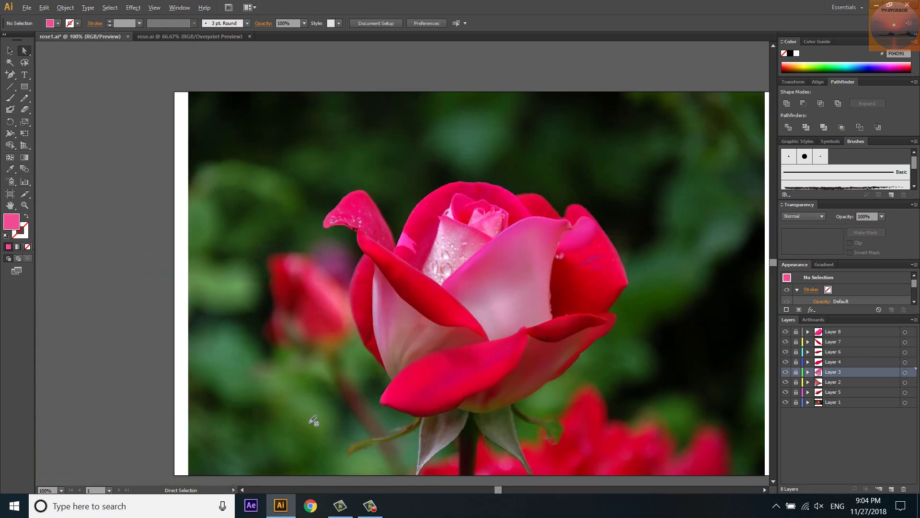
{"action": "scroll", "coordinate": [312, 419], "scroll_direction": "up", "scroll_amount": 1}
{"action": "scroll", "coordinate": [384, 331], "scroll_direction": "down", "scroll_amount": 1}
{"action": "scroll", "coordinate": [736, 313], "scroll_direction": "up", "scroll_amount": 1}
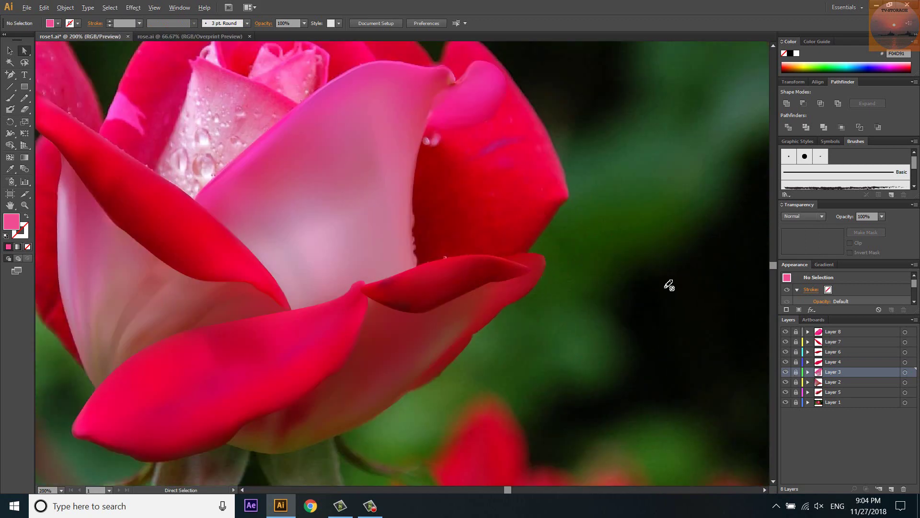
{"action": "scroll", "coordinate": [667, 285], "scroll_direction": "down", "scroll_amount": 1}
{"action": "scroll", "coordinate": [662, 280], "scroll_direction": "down", "scroll_amount": 1}
{"action": "scroll", "coordinate": [510, 249], "scroll_direction": "up", "scroll_amount": 1}
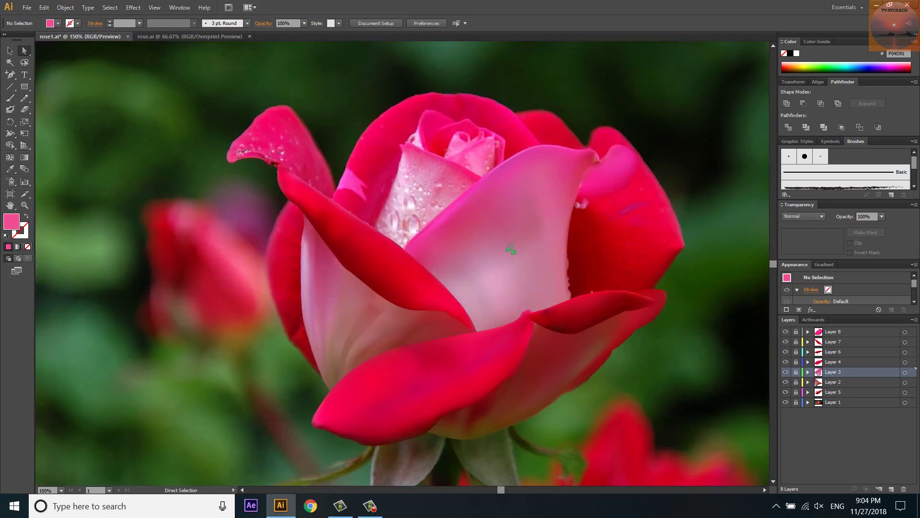
{"action": "scroll", "coordinate": [634, 194], "scroll_direction": "up", "scroll_amount": 1}
{"action": "scroll", "coordinate": [653, 243], "scroll_direction": "down", "scroll_amount": 1}
{"action": "scroll", "coordinate": [653, 243], "scroll_direction": "up", "scroll_amount": 1}
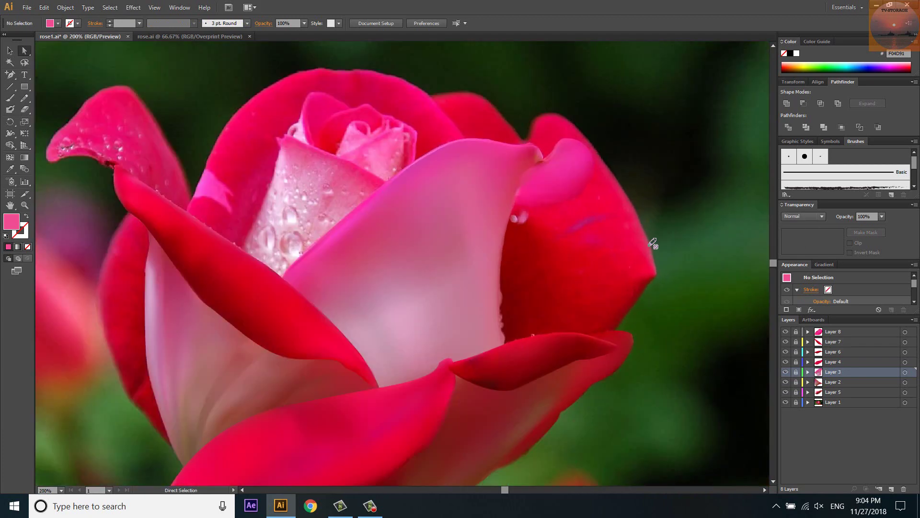
{"action": "scroll", "coordinate": [290, 134], "scroll_direction": "up", "scroll_amount": 1}
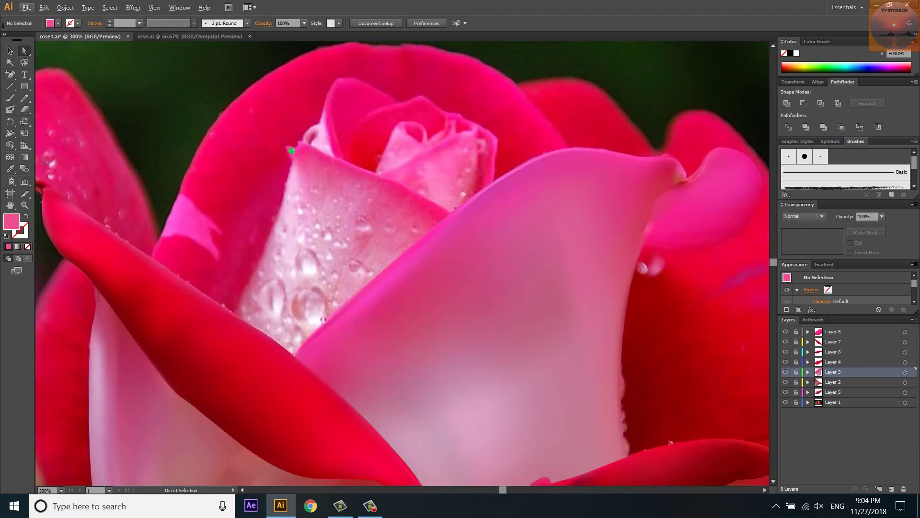
{"action": "scroll", "coordinate": [345, 261], "scroll_direction": "down", "scroll_amount": 1}
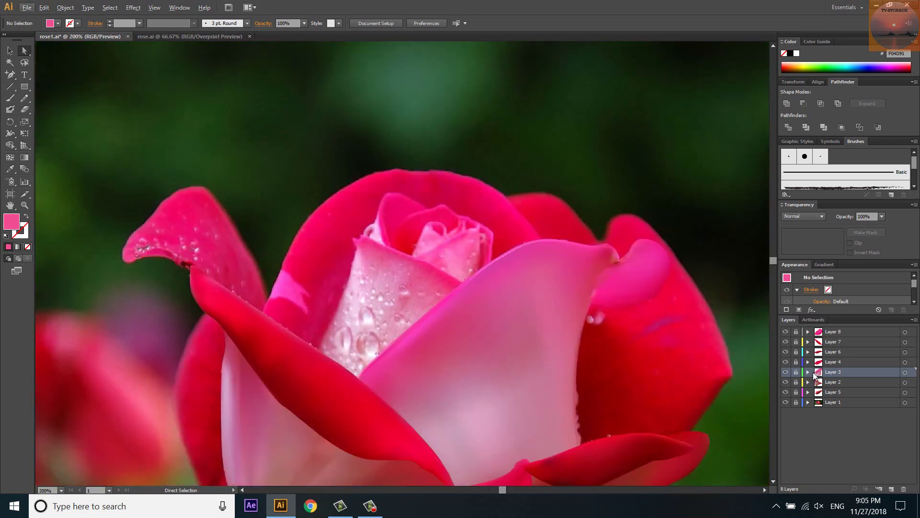
{"action": "left_click", "coordinate": [843, 332]}
Add a new layer with a rectangle across the inner petals filled with sampled red.
{"action": "left_click", "coordinate": [891, 488]}
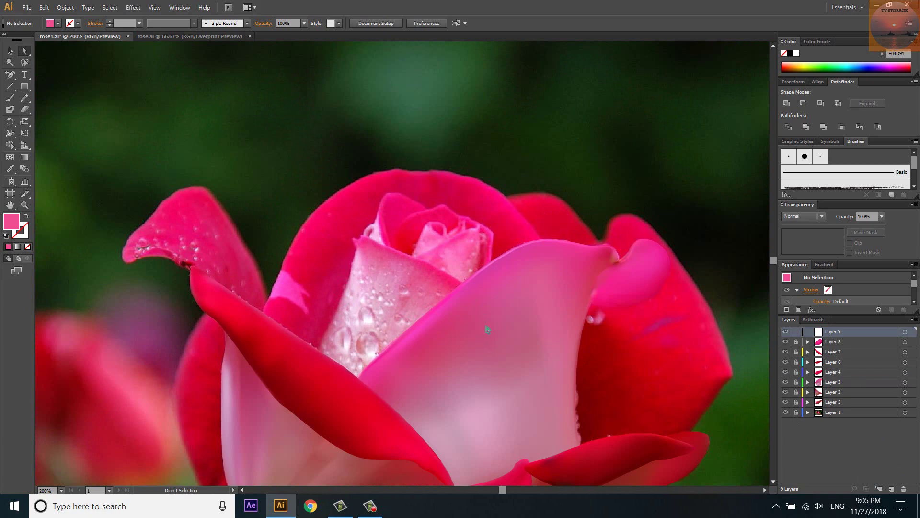
{"action": "key", "text": "m"}
{"action": "left_click_drag", "start_coordinate": [312, 225], "coordinate": [501, 273]}
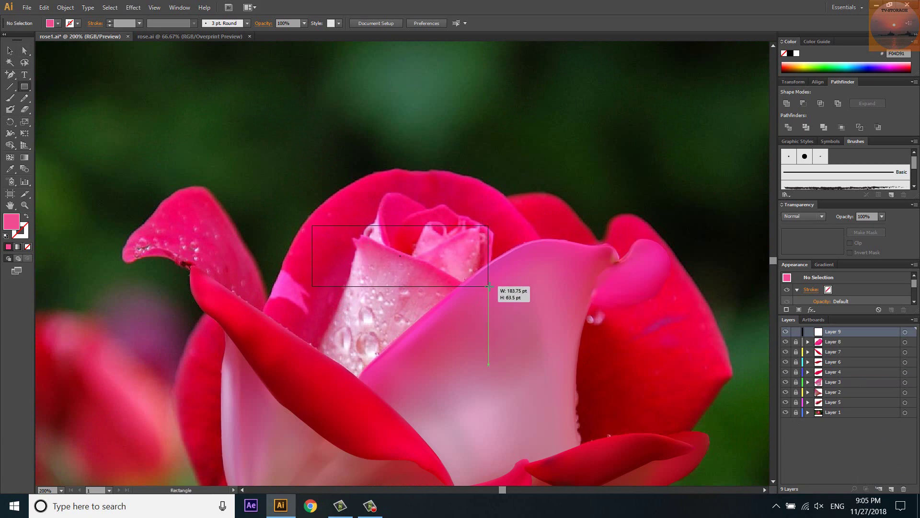
{"action": "key", "text": "i"}
{"action": "left_click", "coordinate": [450, 211]}
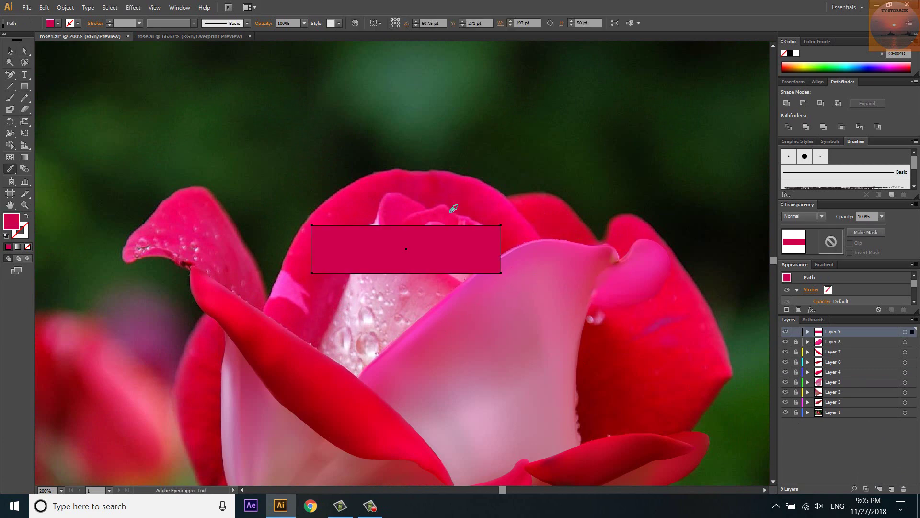
{"action": "left_click", "coordinate": [373, 188]}
Add a central mesh line and pull the mesh sides and middle into an arch.
{"action": "key", "text": "u"}
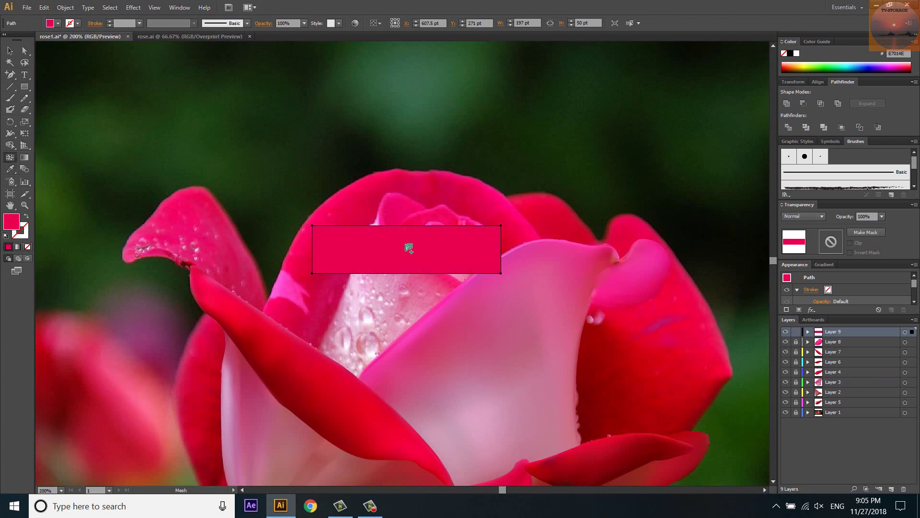
{"action": "left_click", "coordinate": [406, 249]}
{"action": "key", "text": "a"}
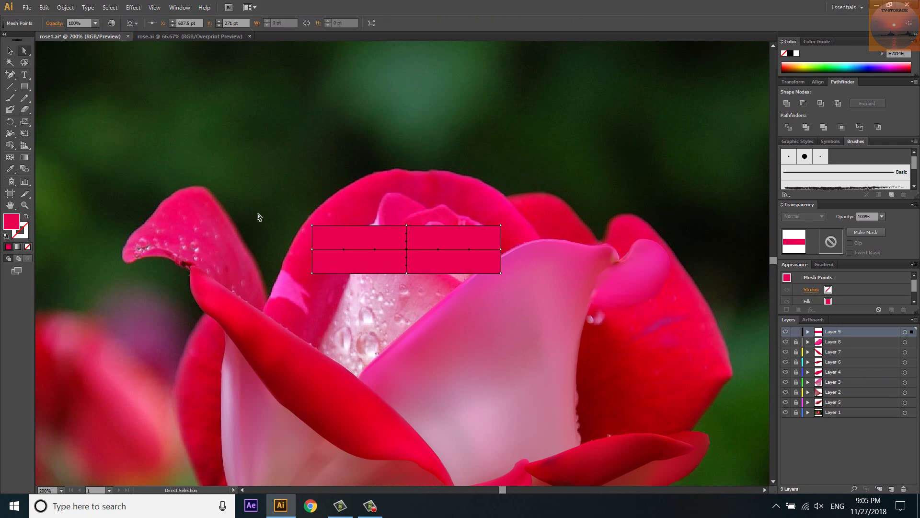
{"action": "left_click_drag", "start_coordinate": [259, 217], "coordinate": [318, 281]}
{"action": "mouse_move", "coordinate": [313, 228]}
{"action": "left_mouse_down"}
{"action": "mouse_move", "coordinate": [297, 310]}
{"action": "mouse_move", "coordinate": [283, 314]}
{"action": "left_mouse_up"}
{"action": "key", "text": "ctrl+y"}
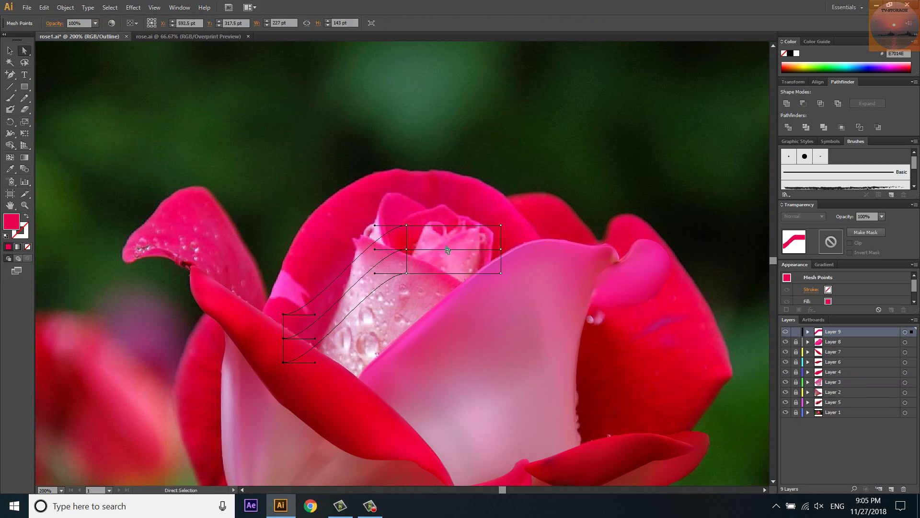
{"action": "left_click_drag", "start_coordinate": [501, 249], "coordinate": [544, 272]}
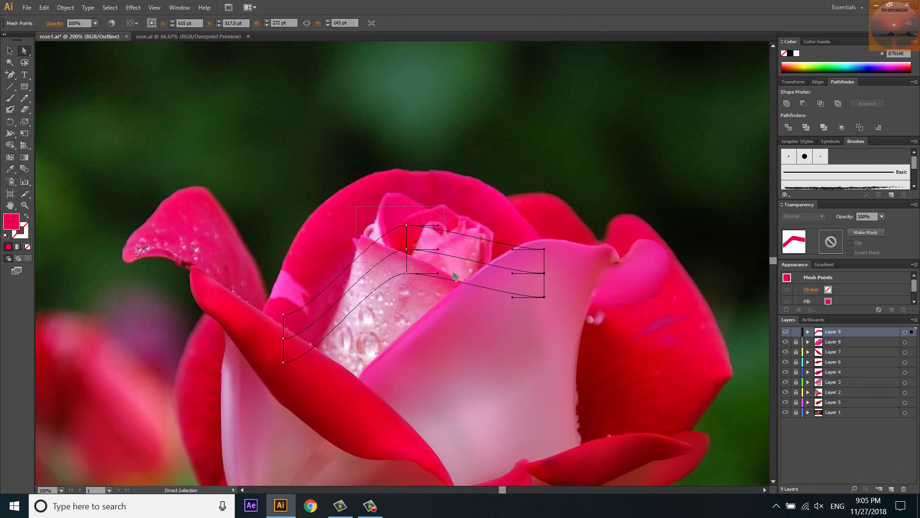
{"action": "left_click_drag", "start_coordinate": [407, 249], "coordinate": [399, 197]}
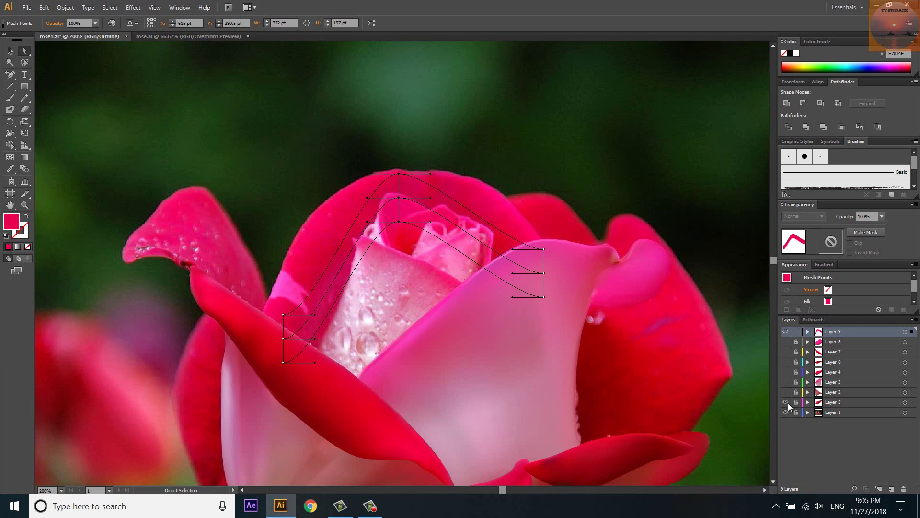
Hide Layer 5 and refine the mesh's lower-left corner and arch top.
{"action": "left_click", "coordinate": [786, 402]}
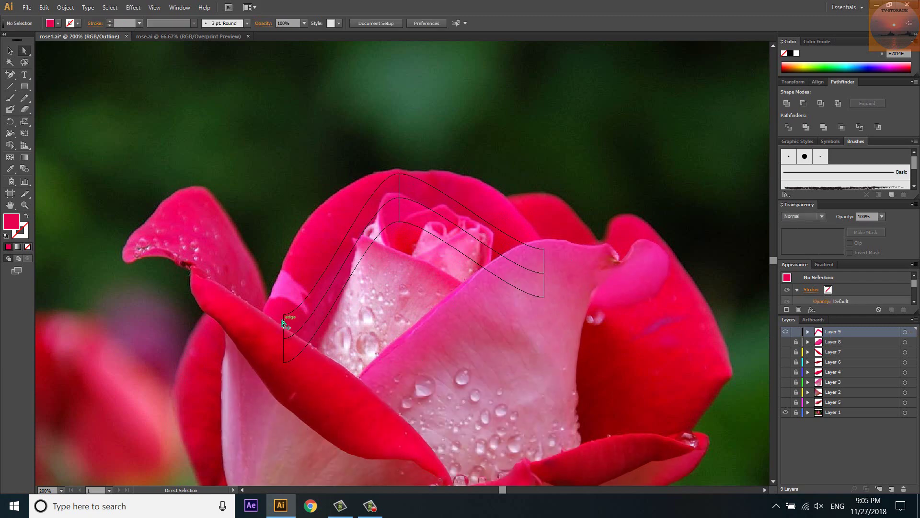
{"action": "scroll", "coordinate": [283, 317], "scroll_direction": "up", "scroll_amount": 1}
{"action": "left_click_drag", "start_coordinate": [283, 315], "coordinate": [234, 332]}
{"action": "left_click_drag", "start_coordinate": [284, 382], "coordinate": [328, 391]}
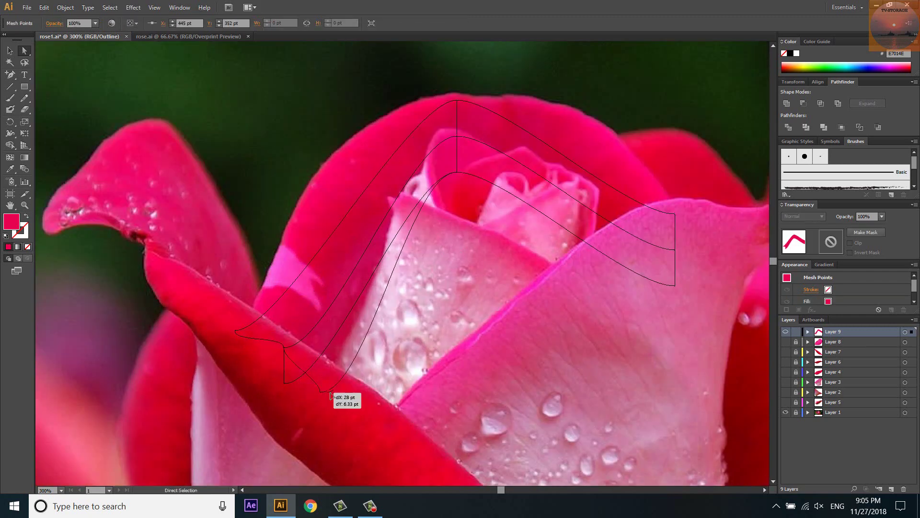
{"action": "left_click_drag", "start_coordinate": [285, 345], "coordinate": [286, 365]}
{"action": "left_click_drag", "start_coordinate": [457, 100], "coordinate": [454, 92]}
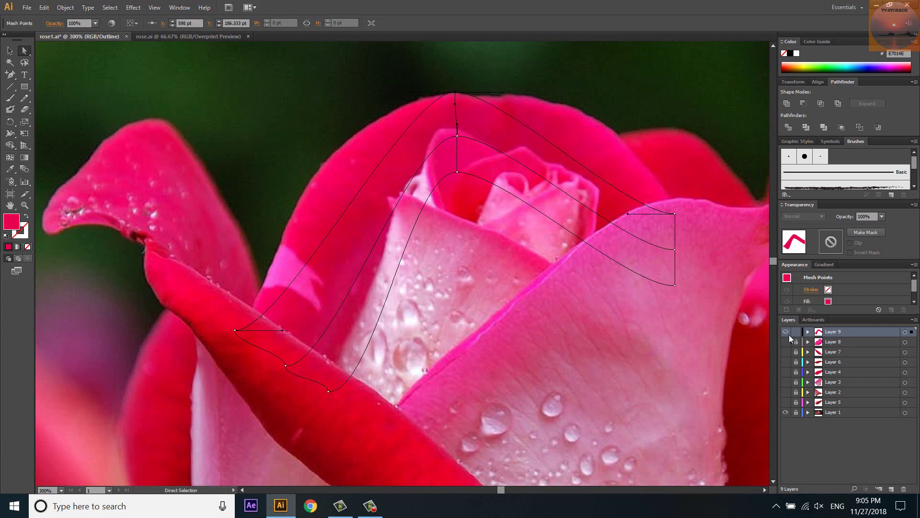
Set Layer 9's layer colour to Cyan.
{"action": "double_click", "coordinate": [869, 334]}
{"action": "left_click", "coordinate": [441, 229]}
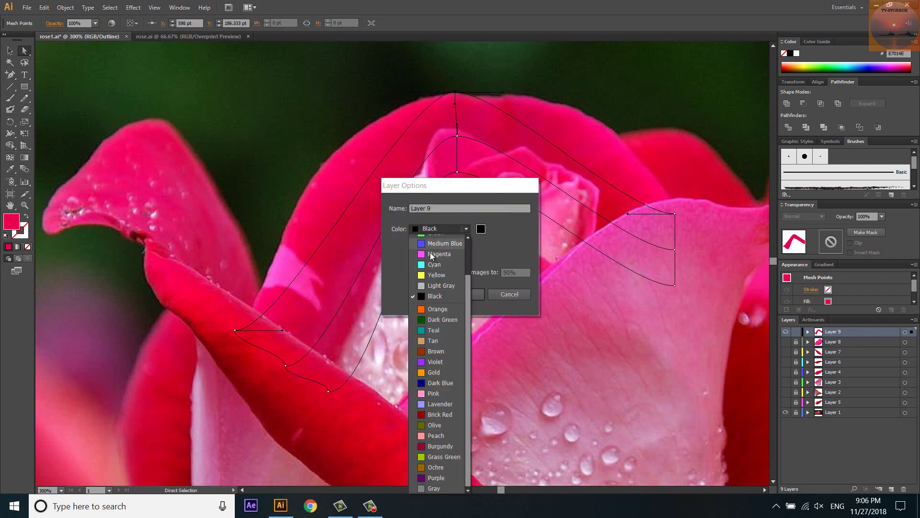
{"action": "left_click", "coordinate": [429, 304]}
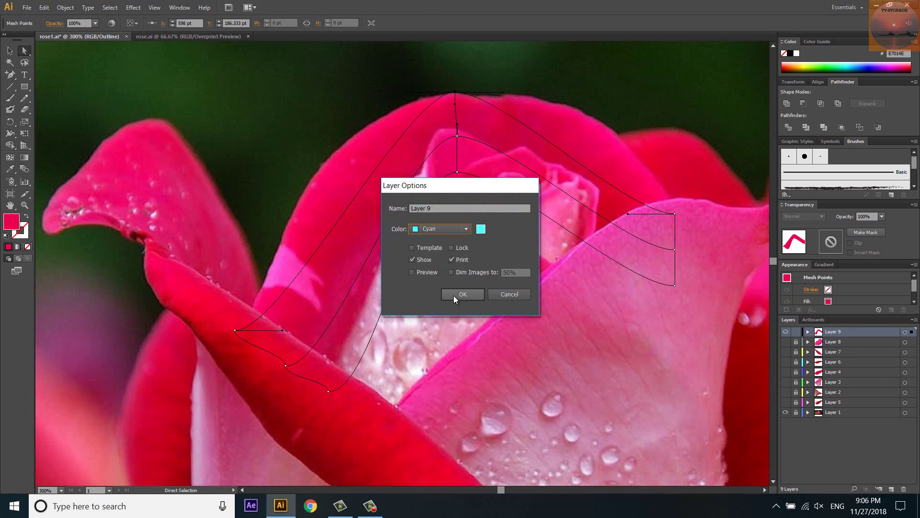
{"action": "left_click", "coordinate": [453, 294]}
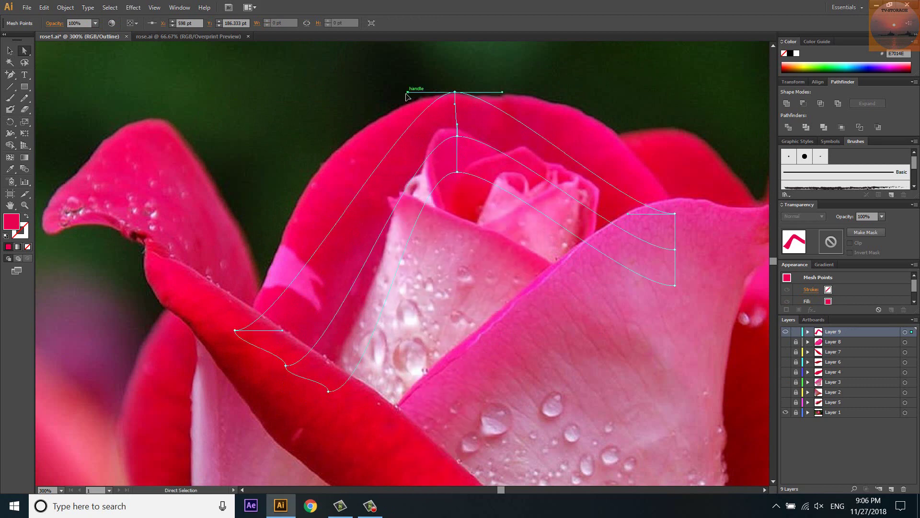
Fit the mesh's top curve, left edge and lower-left points onto the arched petal.
{"action": "left_click_drag", "start_coordinate": [408, 92], "coordinate": [269, 114]}
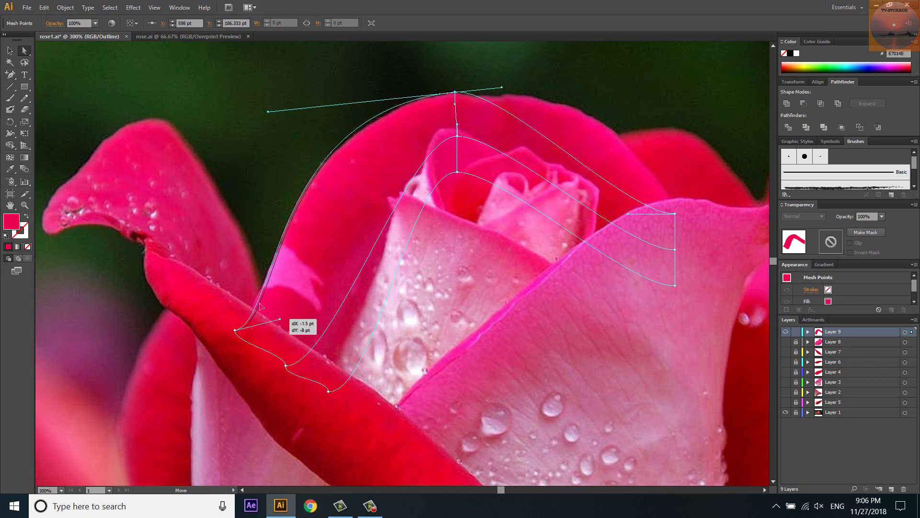
{"action": "left_click_drag", "start_coordinate": [286, 334], "coordinate": [267, 345]}
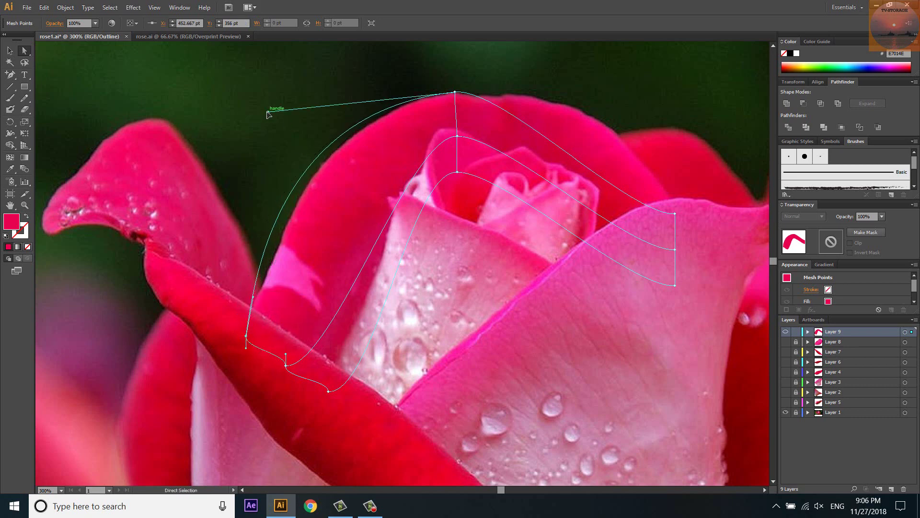
{"action": "left_click_drag", "start_coordinate": [267, 113], "coordinate": [302, 104]}
{"action": "left_click_drag", "start_coordinate": [258, 299], "coordinate": [256, 301]}
{"action": "left_click", "coordinate": [286, 376]}
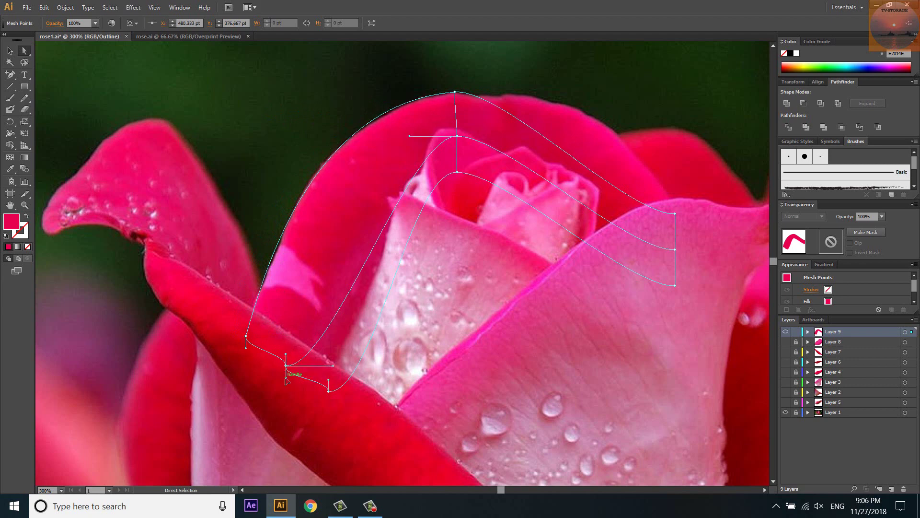
{"action": "mouse_move", "coordinate": [329, 387]}
{"action": "left_mouse_down"}
{"action": "mouse_move", "coordinate": [382, 394]}
{"action": "mouse_move", "coordinate": [334, 366]}
{"action": "left_mouse_up"}
{"action": "left_click", "coordinate": [447, 149]}
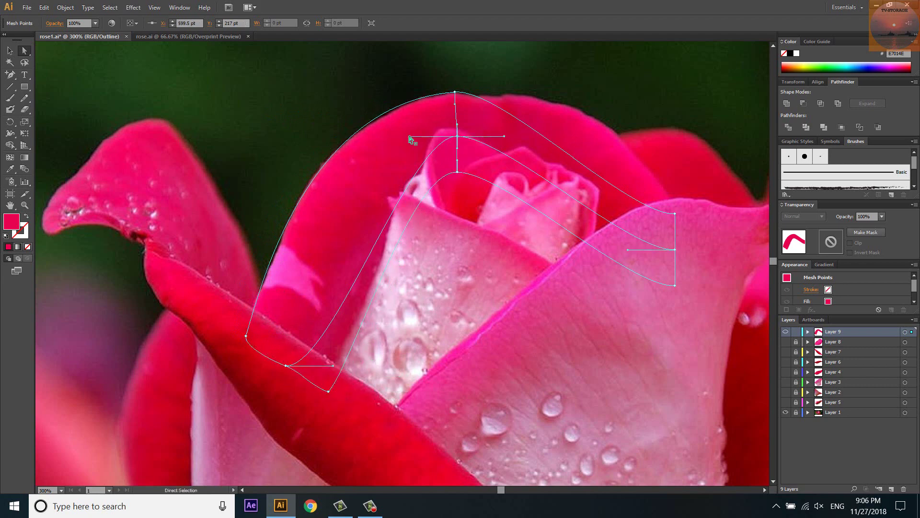
{"action": "left_click_drag", "start_coordinate": [410, 136], "coordinate": [305, 135]}
{"action": "left_click_drag", "start_coordinate": [333, 365], "coordinate": [328, 285]}
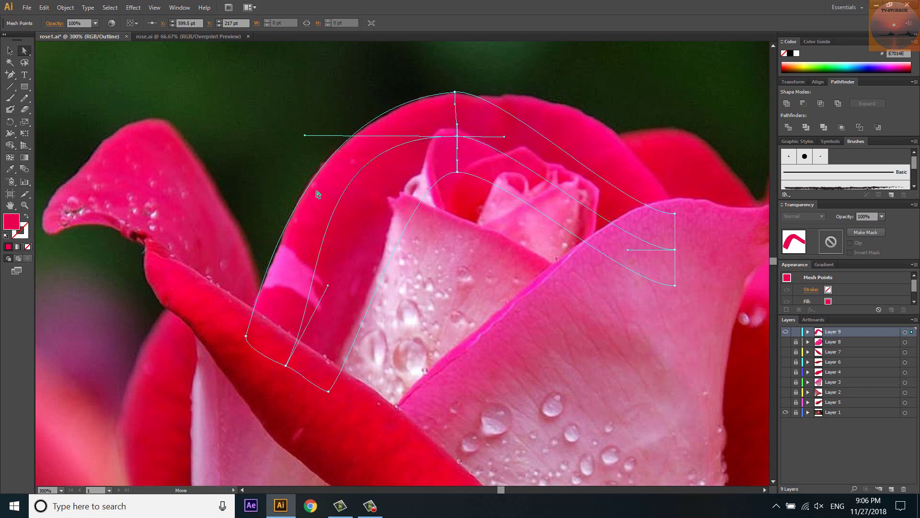
Move the mesh's right-end corners and stretch the top curve rightward along the petal.
{"action": "left_click_drag", "start_coordinate": [305, 135], "coordinate": [364, 136]}
{"action": "left_click_drag", "start_coordinate": [675, 214], "coordinate": [704, 224]}
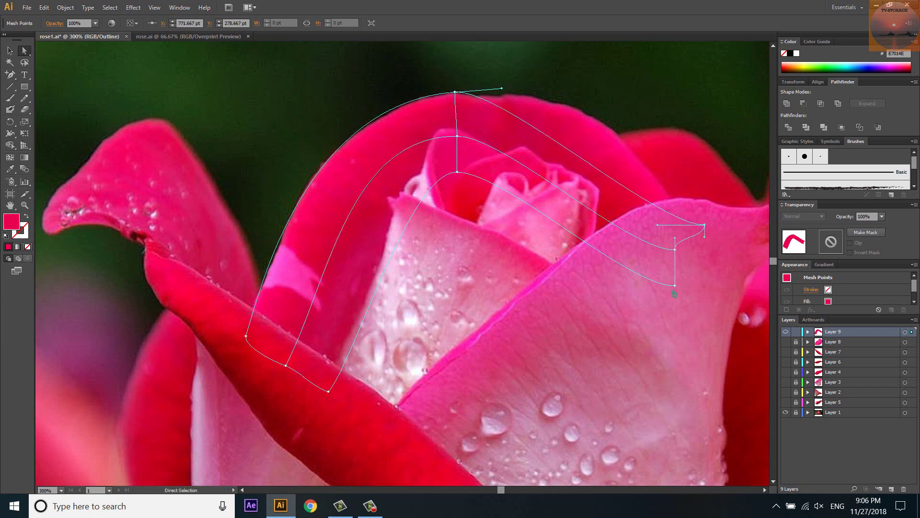
{"action": "left_click_drag", "start_coordinate": [674, 288], "coordinate": [647, 285]}
{"action": "mouse_move", "coordinate": [675, 250]}
{"action": "left_mouse_down"}
{"action": "mouse_move", "coordinate": [679, 259]}
{"action": "mouse_move", "coordinate": [700, 241]}
{"action": "left_mouse_up"}
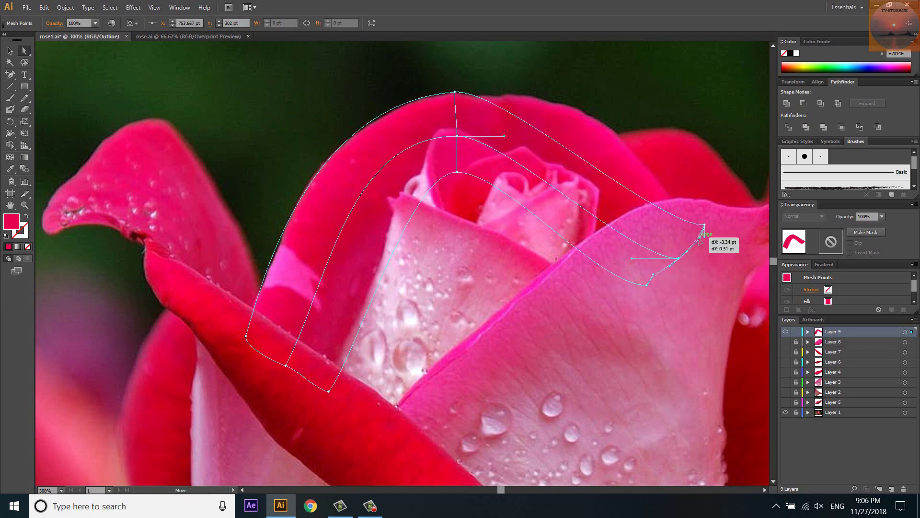
{"action": "left_click_drag", "start_coordinate": [700, 235], "coordinate": [686, 187]}
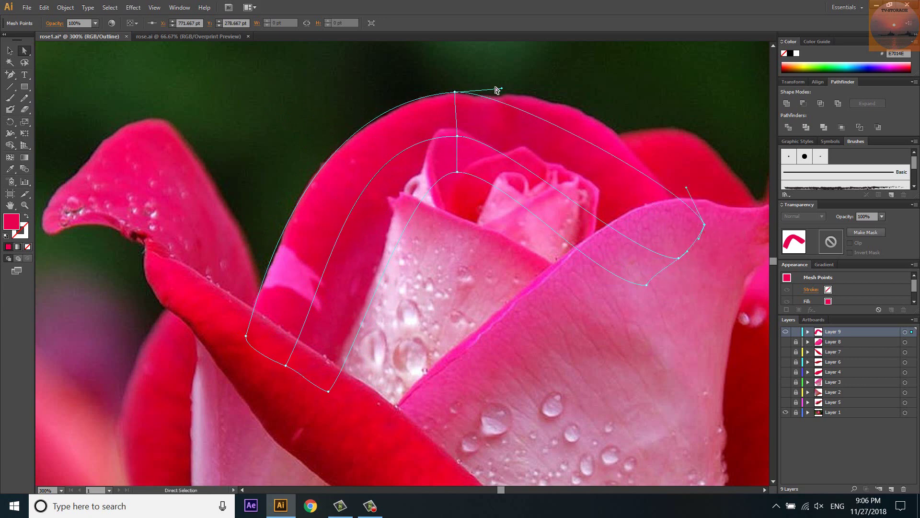
{"action": "left_click_drag", "start_coordinate": [496, 90], "coordinate": [595, 79]}
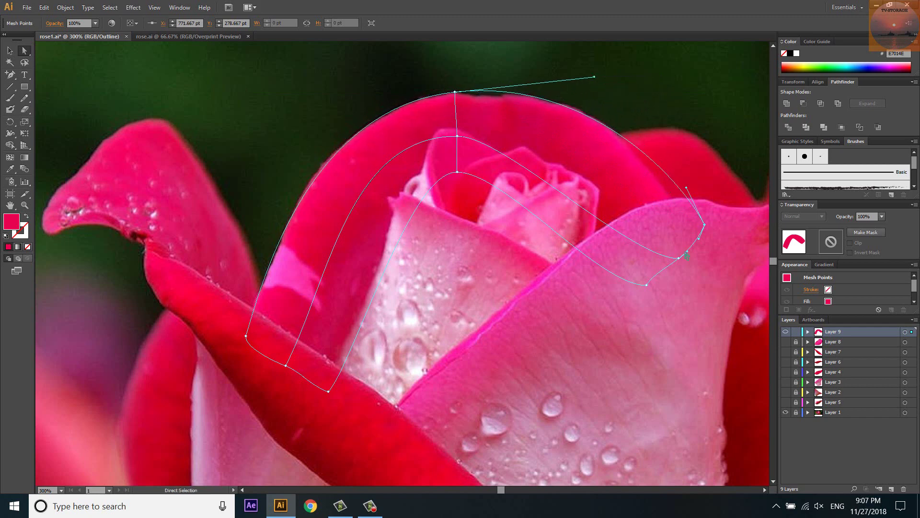
{"action": "mouse_move", "coordinate": [678, 258]}
{"action": "left_mouse_down"}
{"action": "mouse_move", "coordinate": [631, 260]}
{"action": "mouse_move", "coordinate": [608, 148]}
{"action": "left_mouse_up"}
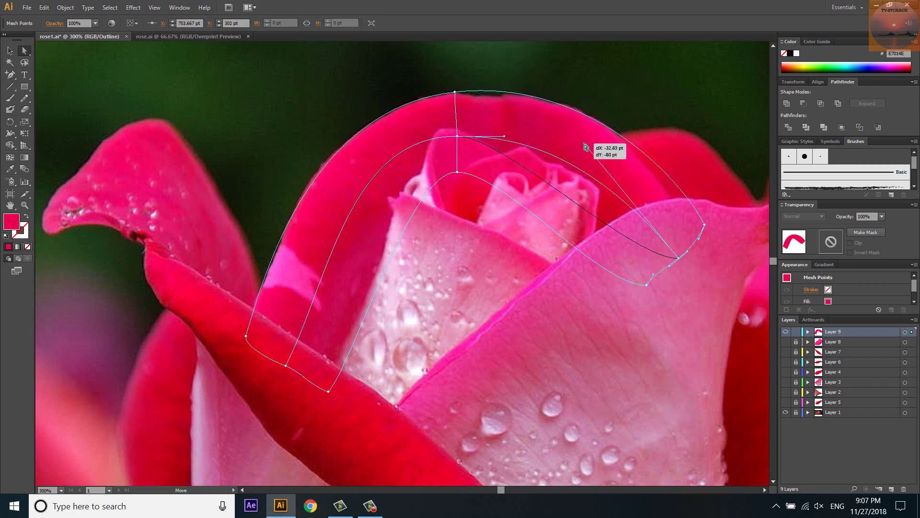
Reshape the central and top-middle mesh points, then refine the right corner and outer curve.
{"action": "left_click", "coordinate": [647, 285]}
{"action": "left_click_drag", "start_coordinate": [599, 287], "coordinate": [620, 224]}
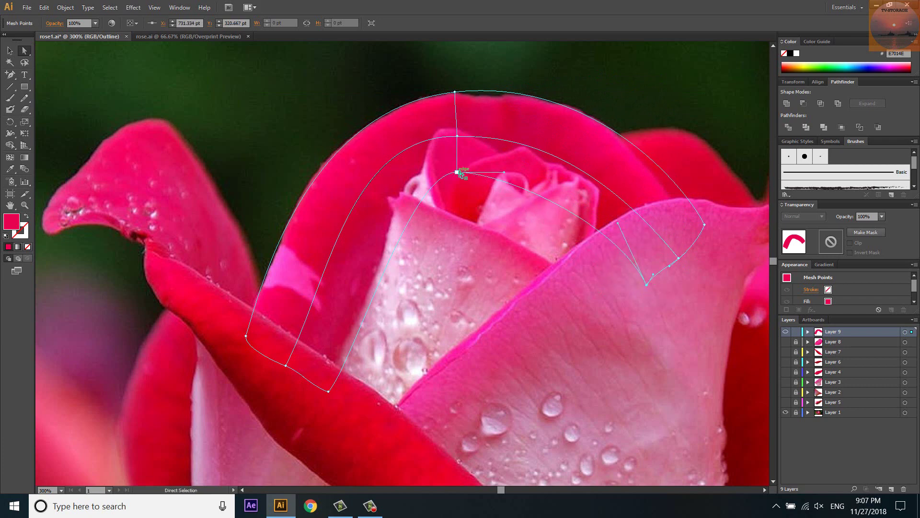
{"action": "left_click_drag", "start_coordinate": [458, 172], "coordinate": [471, 186]}
{"action": "left_click_drag", "start_coordinate": [457, 138], "coordinate": [460, 144]}
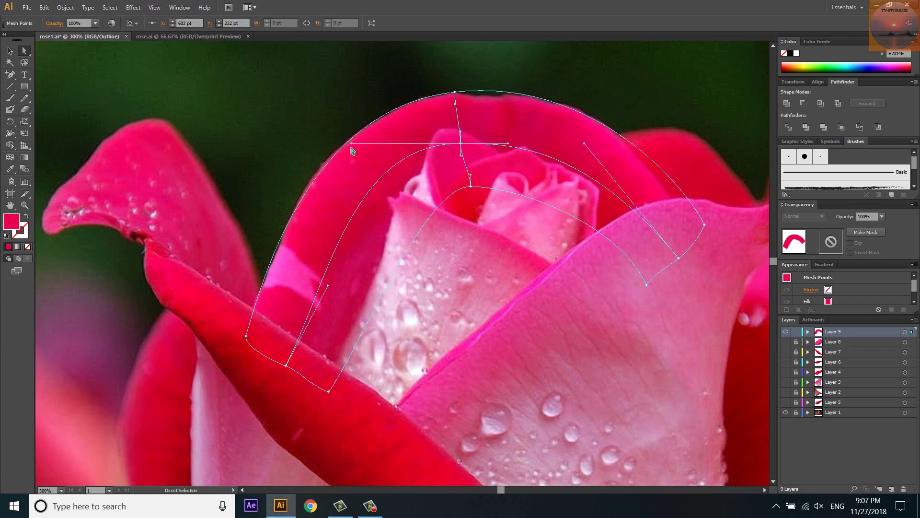
{"action": "left_click_drag", "start_coordinate": [351, 144], "coordinate": [363, 150]}
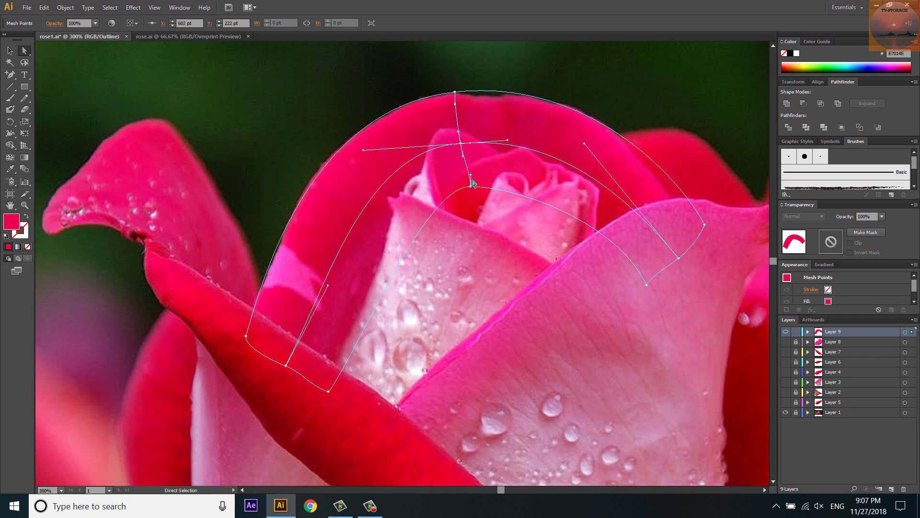
{"action": "left_click_drag", "start_coordinate": [473, 183], "coordinate": [405, 191]}
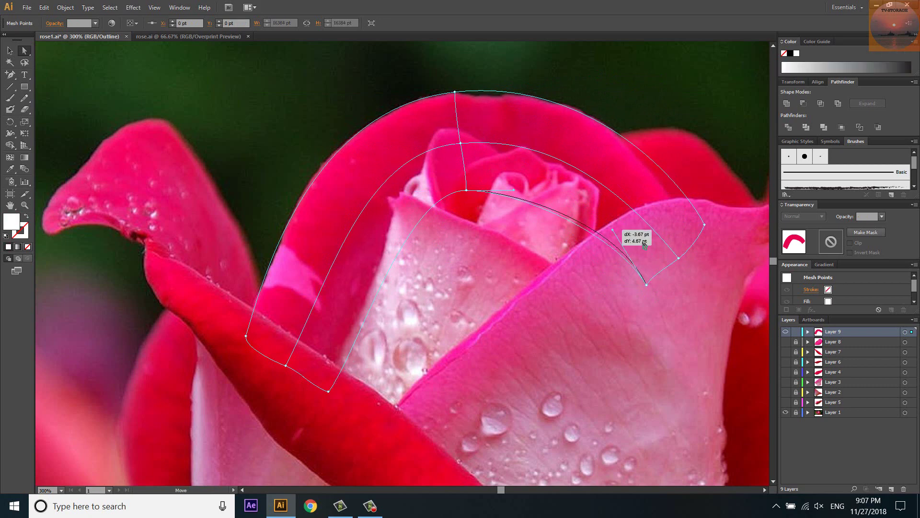
{"action": "left_click", "coordinate": [679, 258]}
{"action": "mouse_move", "coordinate": [701, 241]}
{"action": "left_mouse_down"}
{"action": "mouse_move", "coordinate": [705, 228]}
{"action": "mouse_move", "coordinate": [702, 241]}
{"action": "mouse_move", "coordinate": [694, 237]}
{"action": "left_mouse_up"}
{"action": "left_click_drag", "start_coordinate": [595, 79], "coordinate": [617, 78]}
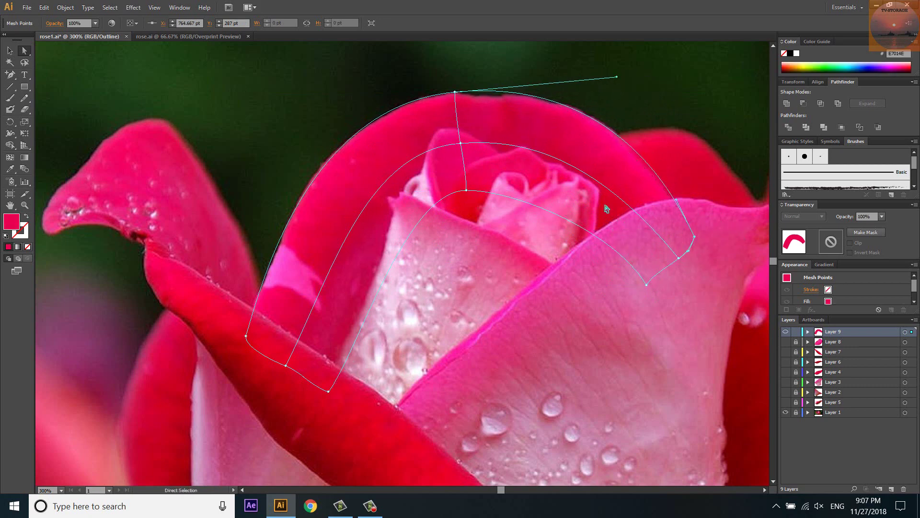
Add a mesh line near the petal top and shift its new points onto the petal.
{"action": "key", "text": "u"}
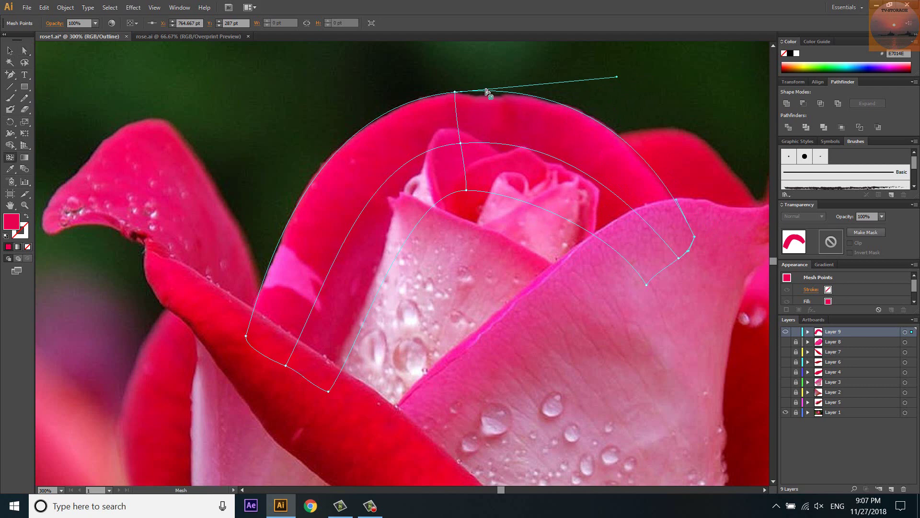
{"action": "left_click", "coordinate": [486, 91]}
{"action": "key", "text": "a"}
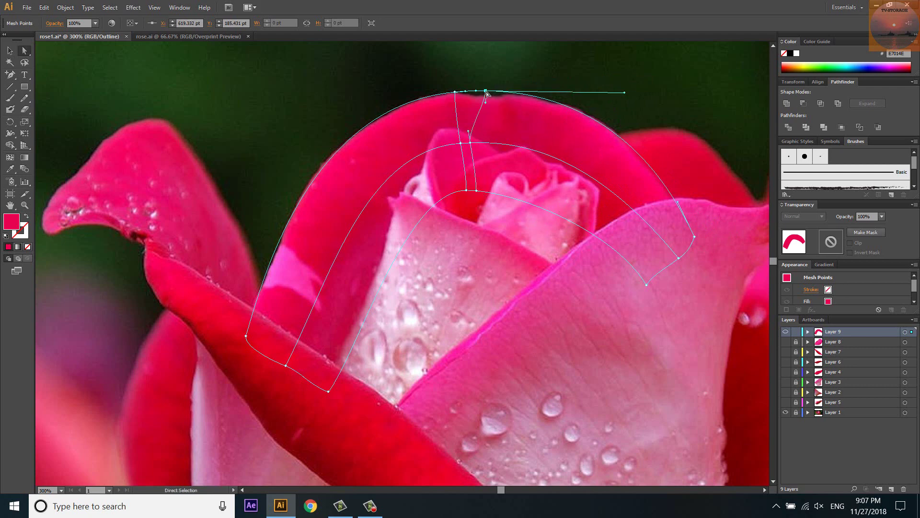
{"action": "left_click_drag", "start_coordinate": [486, 91], "coordinate": [484, 96]}
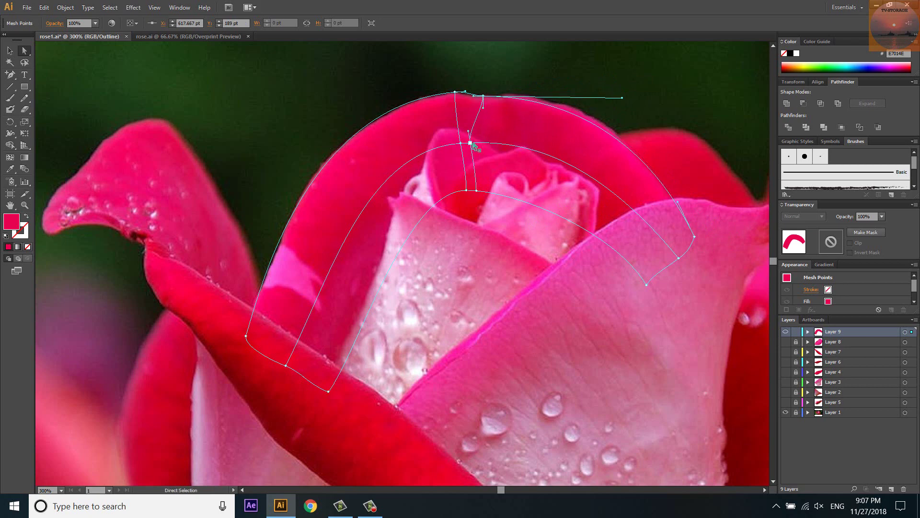
{"action": "left_click_drag", "start_coordinate": [471, 143], "coordinate": [486, 141]}
{"action": "left_click_drag", "start_coordinate": [476, 190], "coordinate": [489, 192]}
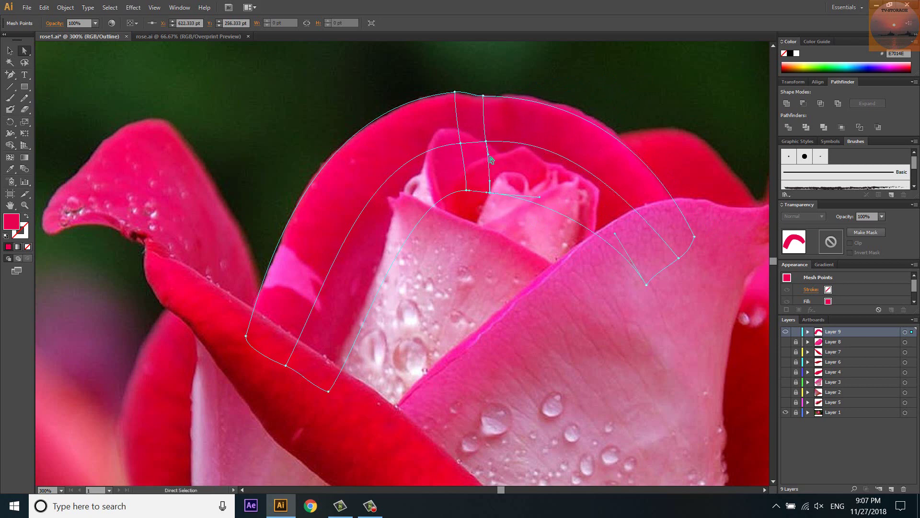
{"action": "scroll", "coordinate": [486, 91], "scroll_direction": "up", "scroll_amount": 2}
{"action": "left_click_drag", "start_coordinate": [480, 110], "coordinate": [480, 112]}
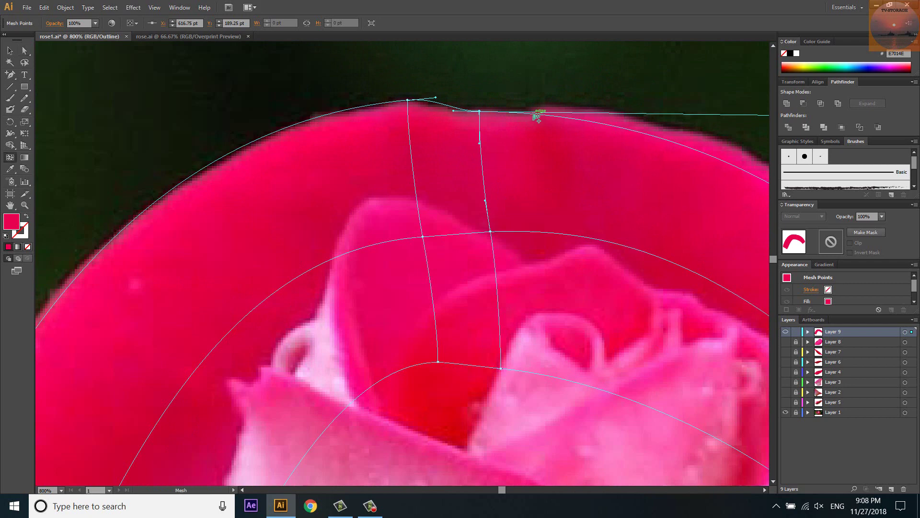
Add another mesh line further right, moving its points right and reshaping the top curve.
{"action": "left_click", "coordinate": [537, 117]}
{"action": "key", "text": "a"}
{"action": "left_click_drag", "start_coordinate": [536, 113], "coordinate": [532, 117]}
{"action": "left_click_drag", "start_coordinate": [510, 231], "coordinate": [544, 231]}
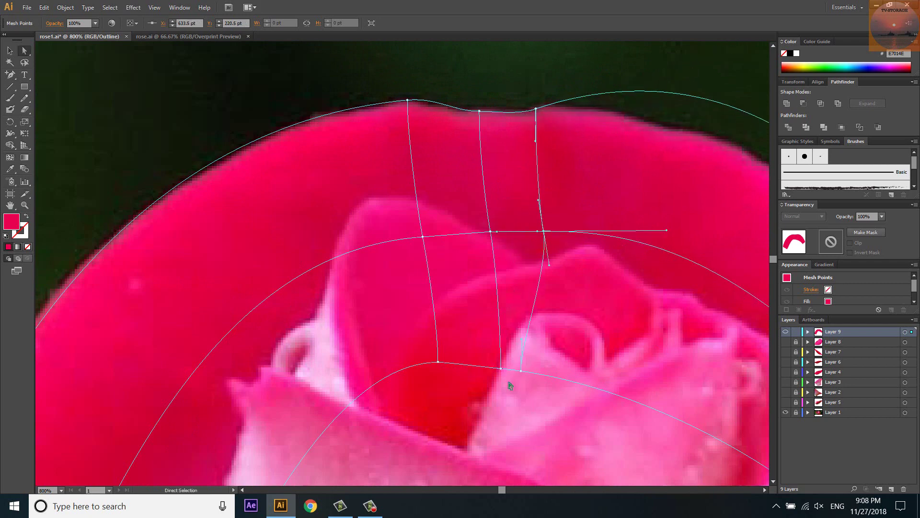
{"action": "left_click_drag", "start_coordinate": [521, 370], "coordinate": [553, 373]}
{"action": "key", "text": "ctrl+minus"}
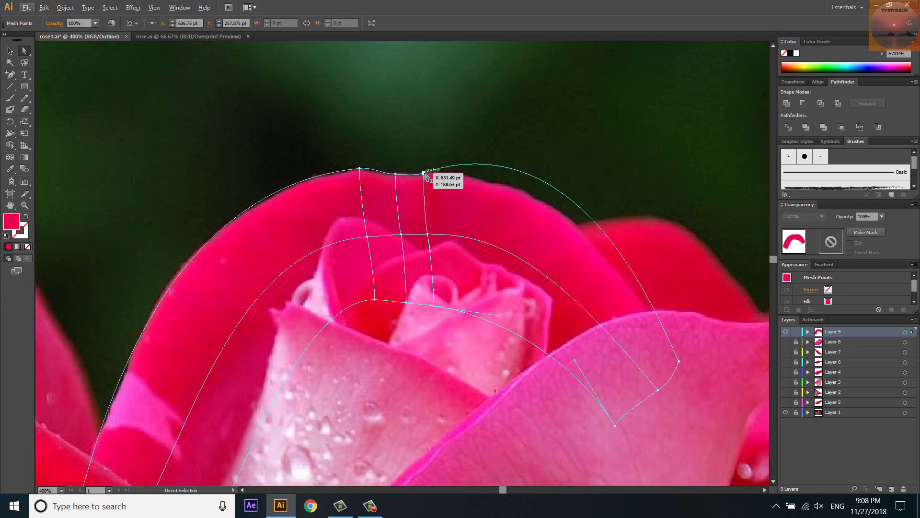
{"action": "left_click", "coordinate": [425, 174]}
{"action": "left_click_drag", "start_coordinate": [579, 122], "coordinate": [513, 159]}
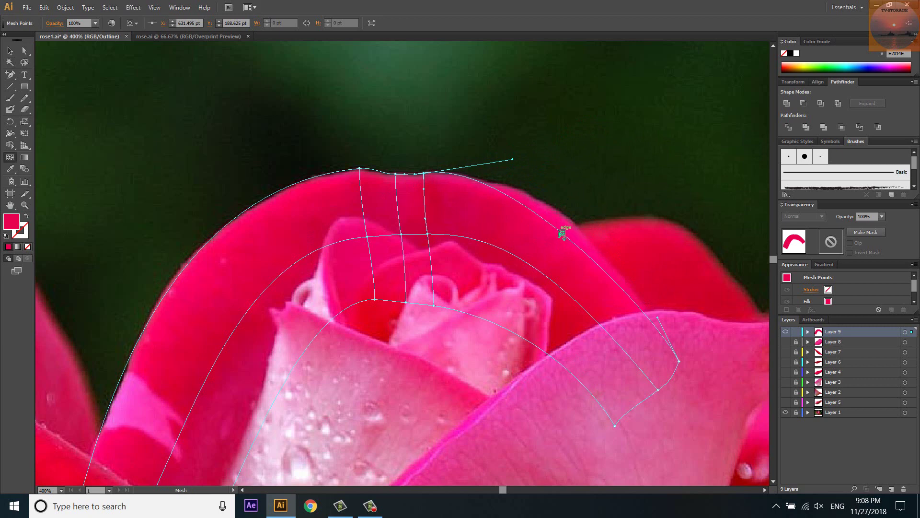
Add a mesh line and fit its edge and lower points to the petal outline.
{"action": "left_click_drag", "start_coordinate": [558, 236], "coordinate": [570, 222]}
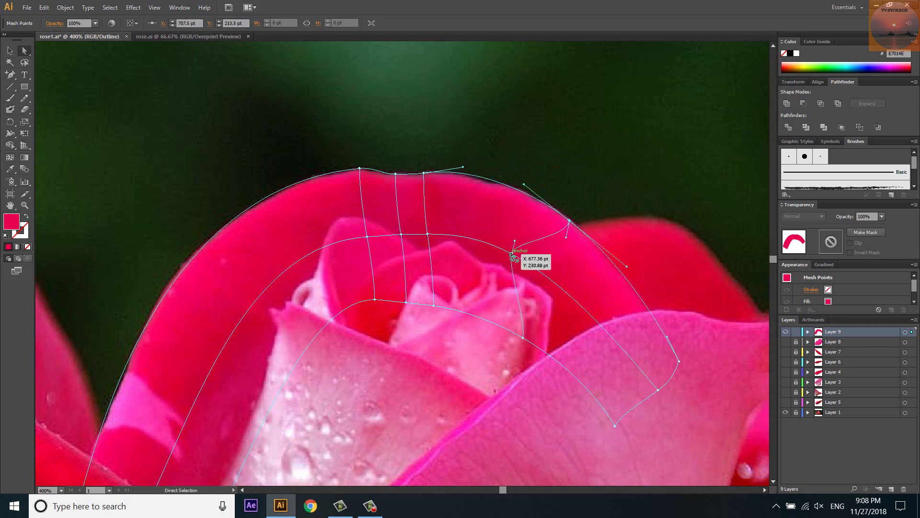
{"action": "left_click_drag", "start_coordinate": [513, 254], "coordinate": [537, 266]}
{"action": "left_click_drag", "start_coordinate": [523, 337], "coordinate": [519, 330]}
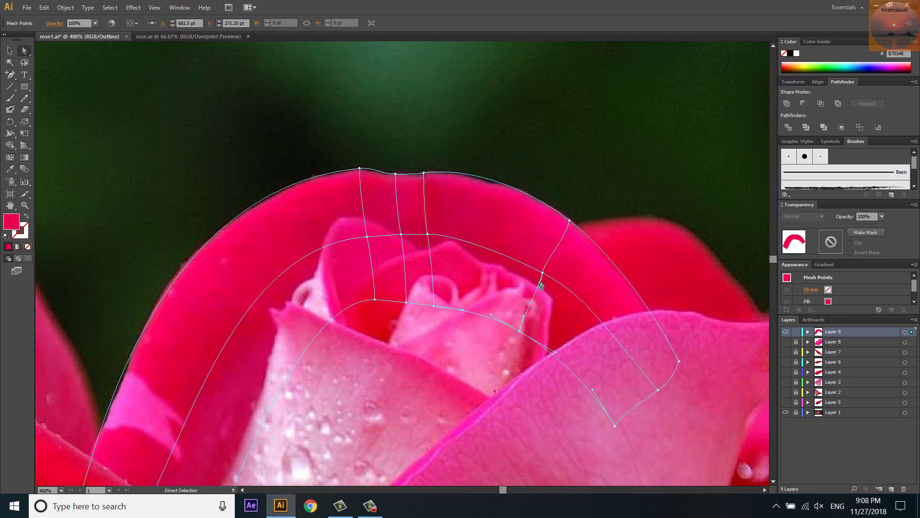
{"action": "left_click_drag", "start_coordinate": [541, 283], "coordinate": [534, 288]}
{"action": "left_click", "coordinate": [487, 179]}
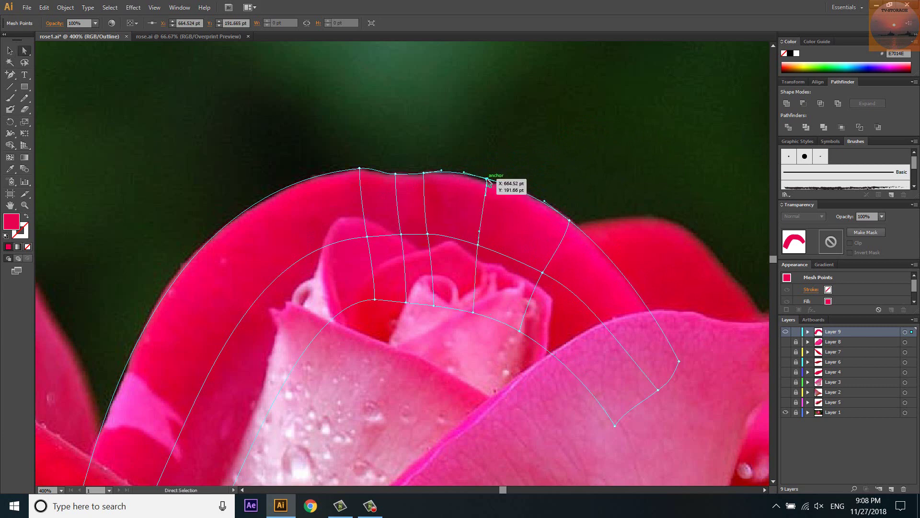
{"action": "left_click_drag", "start_coordinate": [488, 180], "coordinate": [489, 183]}
Add a mesh line through the petal's top edge and nudge its point onto the outline.
{"action": "scroll", "coordinate": [492, 184], "scroll_direction": "up", "scroll_amount": 1}
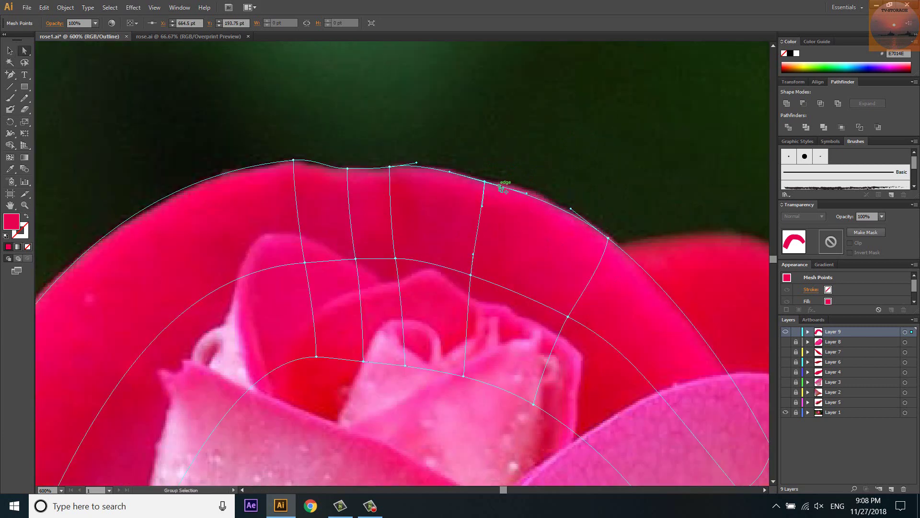
{"action": "scroll", "coordinate": [502, 188], "scroll_direction": "up", "scroll_amount": 1}
{"action": "left_click", "coordinate": [565, 213]}
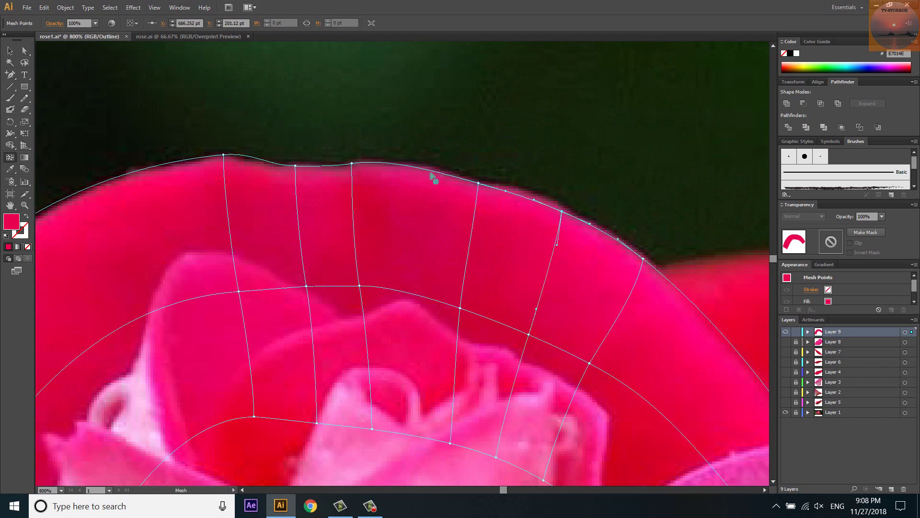
{"action": "key", "text": "a"}
{"action": "left_click_drag", "start_coordinate": [562, 211], "coordinate": [560, 204]}
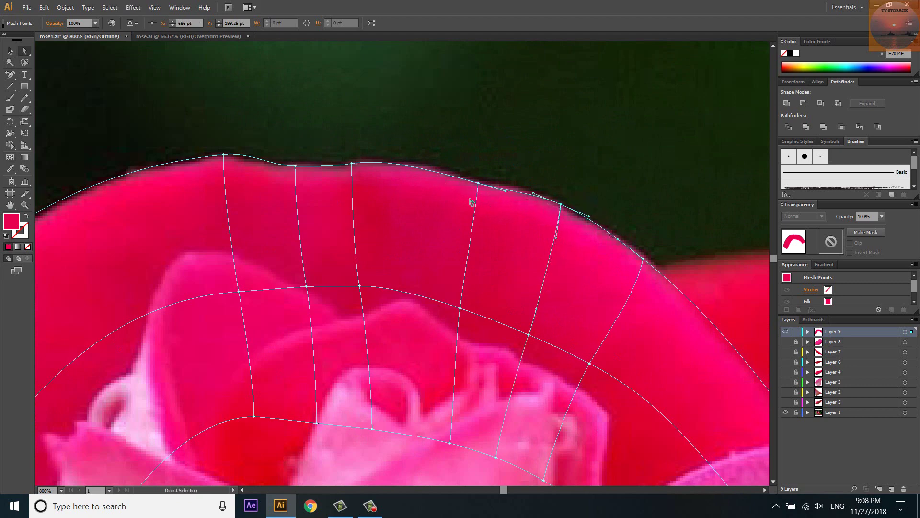
{"action": "scroll", "coordinate": [537, 136], "scroll_direction": "down", "scroll_amount": 2}
{"action": "scroll", "coordinate": [537, 136], "scroll_direction": "down", "scroll_amount": 1}
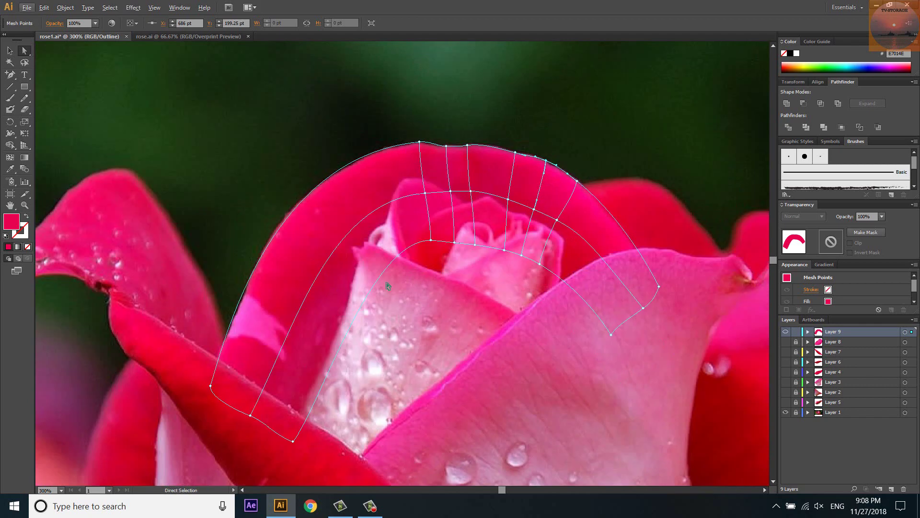
{"action": "scroll", "coordinate": [273, 342], "scroll_direction": "up", "scroll_amount": 1}
Add two mesh lines on the arch's left side and fit their points to the petal.
{"action": "key", "text": "u"}
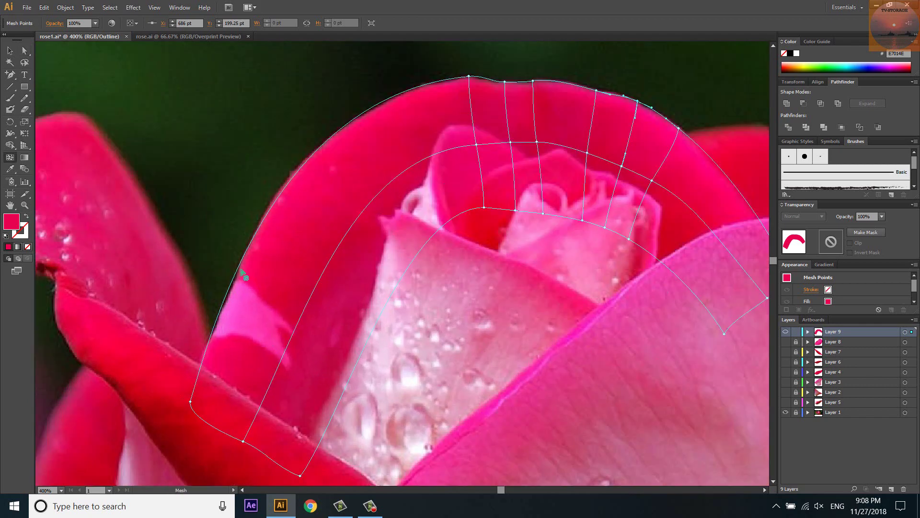
{"action": "left_click", "coordinate": [240, 264]}
{"action": "left_click", "coordinate": [211, 347]}
{"action": "key", "text": "a"}
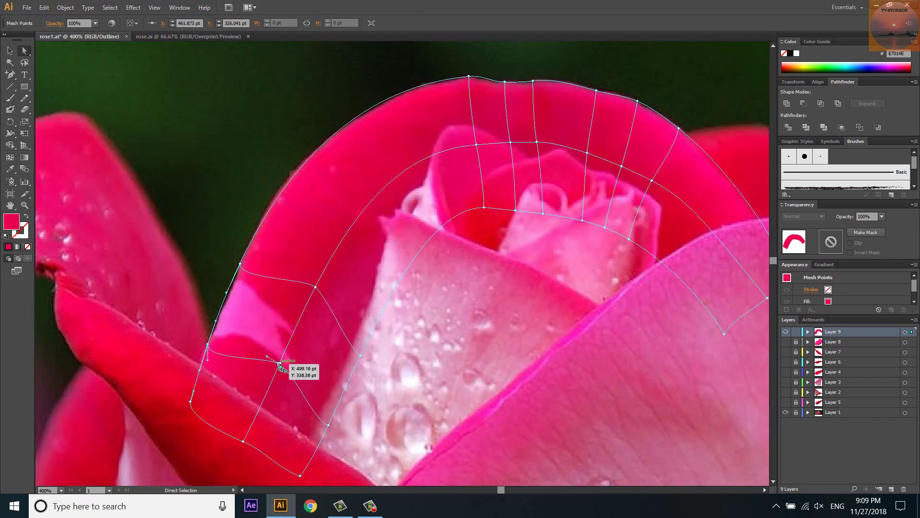
{"action": "left_click_drag", "start_coordinate": [316, 287], "coordinate": [305, 307]}
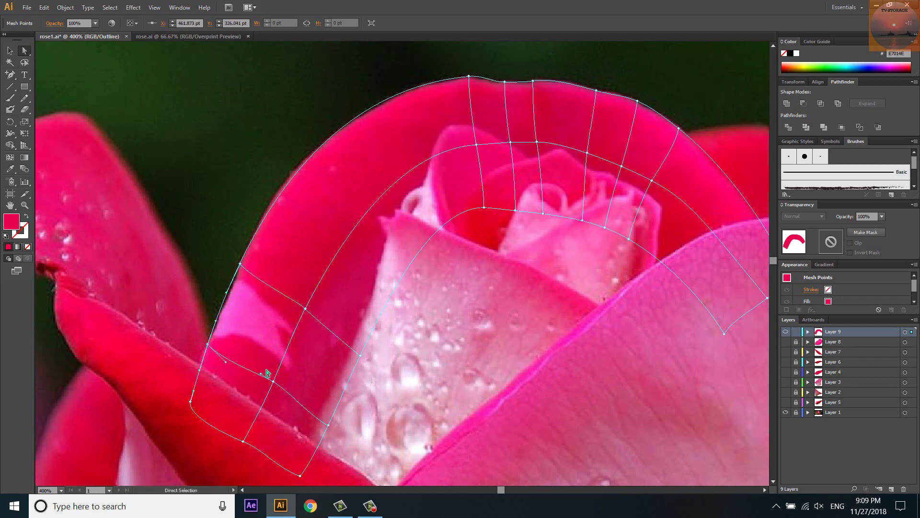
{"action": "left_click_drag", "start_coordinate": [273, 381], "coordinate": [281, 379]}
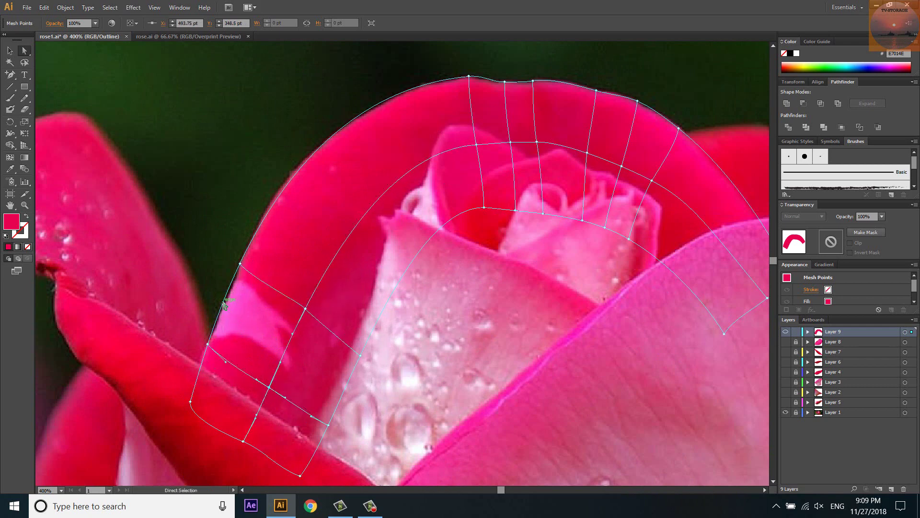
{"action": "left_click_drag", "start_coordinate": [222, 309], "coordinate": [225, 310]}
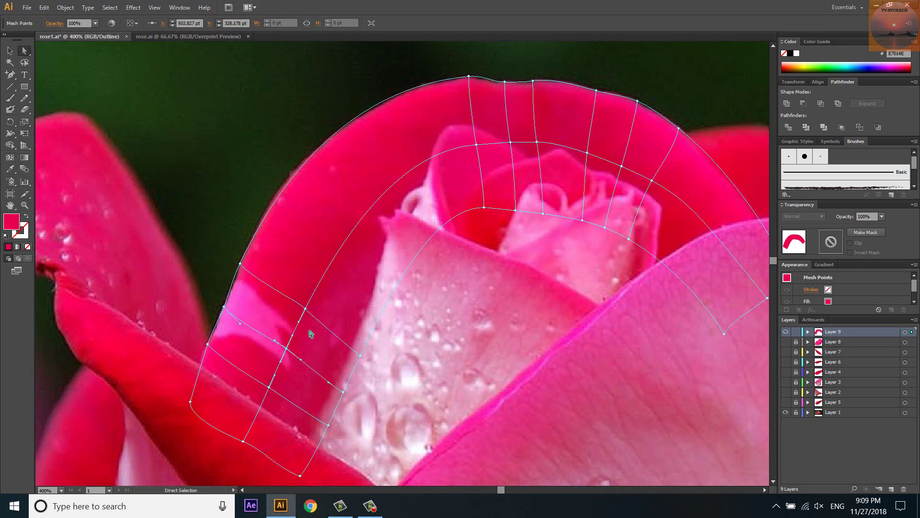
Add mesh lines across the upper left, top and right end, then fit the right-end point.
{"action": "key", "text": "u"}
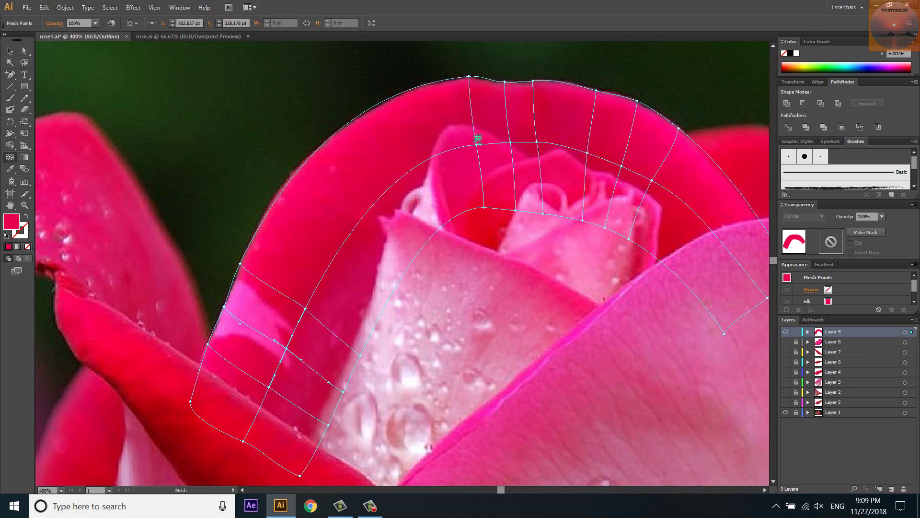
{"action": "left_click", "coordinate": [475, 114]}
{"action": "left_click", "coordinate": [337, 253]}
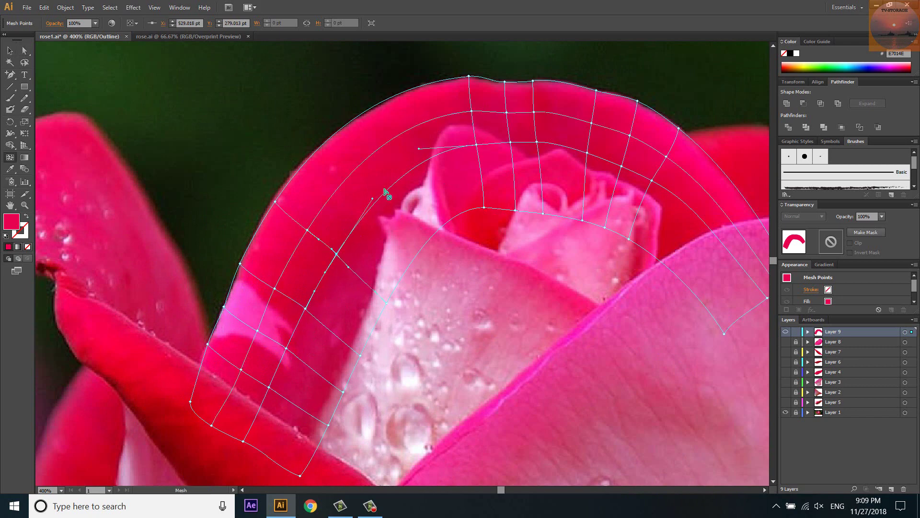
{"action": "left_click", "coordinate": [388, 190]}
{"action": "left_click", "coordinate": [421, 164]}
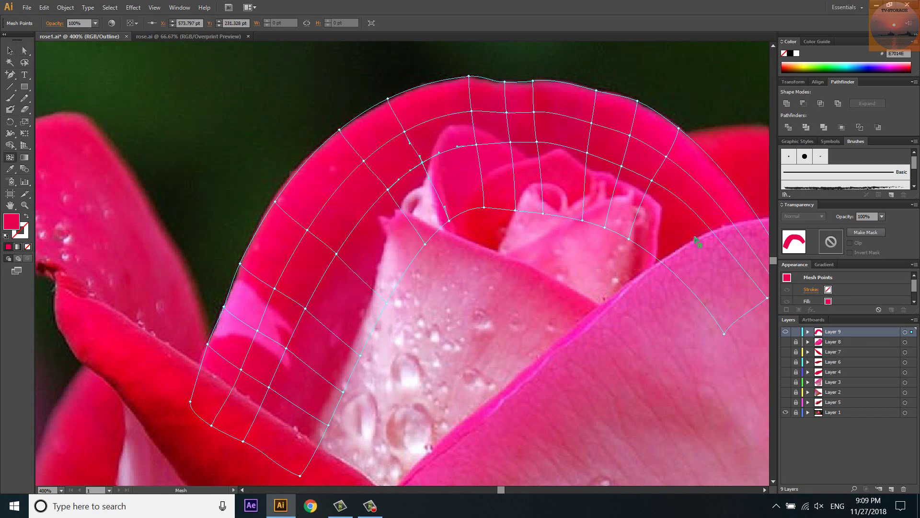
{"action": "mouse_move", "coordinate": [695, 241]}
{"action": "left_mouse_down"}
{"action": "mouse_move", "coordinate": [706, 224]}
{"action": "mouse_move", "coordinate": [733, 224]}
{"action": "mouse_move", "coordinate": [734, 245]}
{"action": "left_mouse_up"}
{"action": "key", "text": "a"}
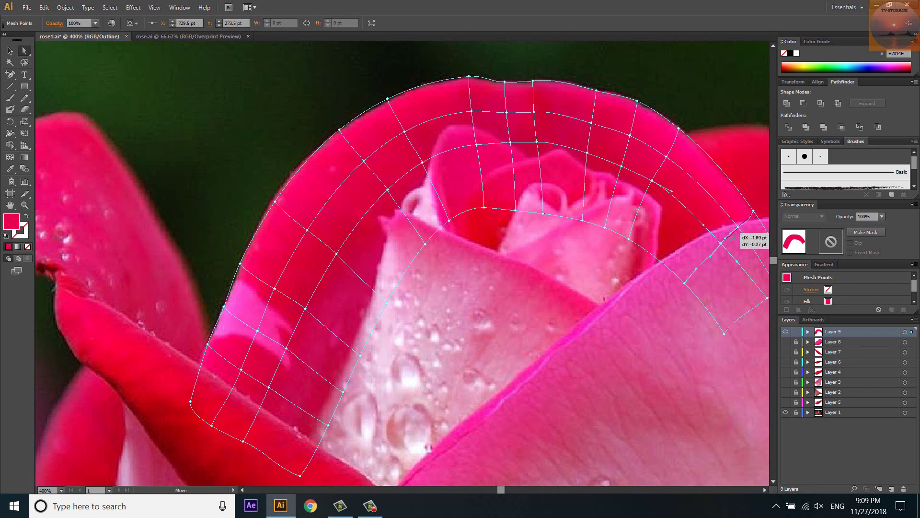
{"action": "left_click", "coordinate": [753, 212]}
{"action": "left_click_drag", "start_coordinate": [752, 220], "coordinate": [748, 218]}
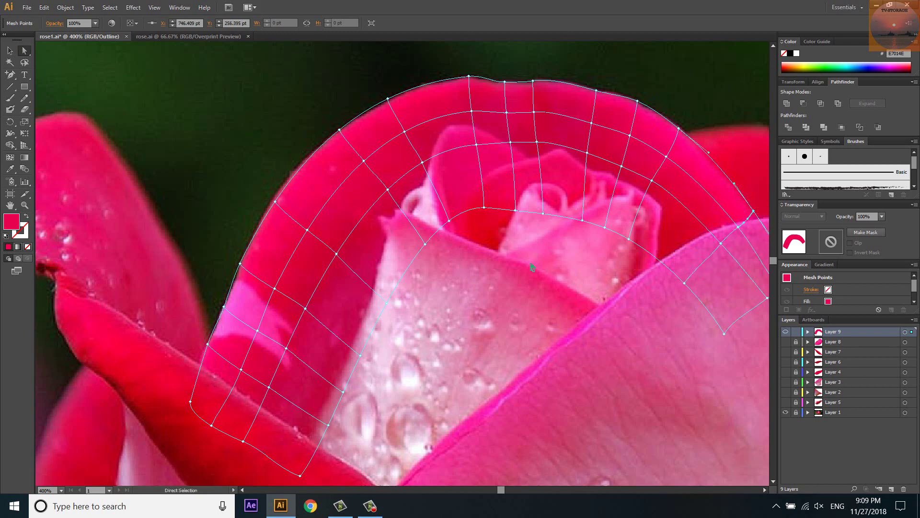
{"action": "scroll", "coordinate": [282, 329], "scroll_direction": "down", "scroll_amount": 1, "text": "alt"}
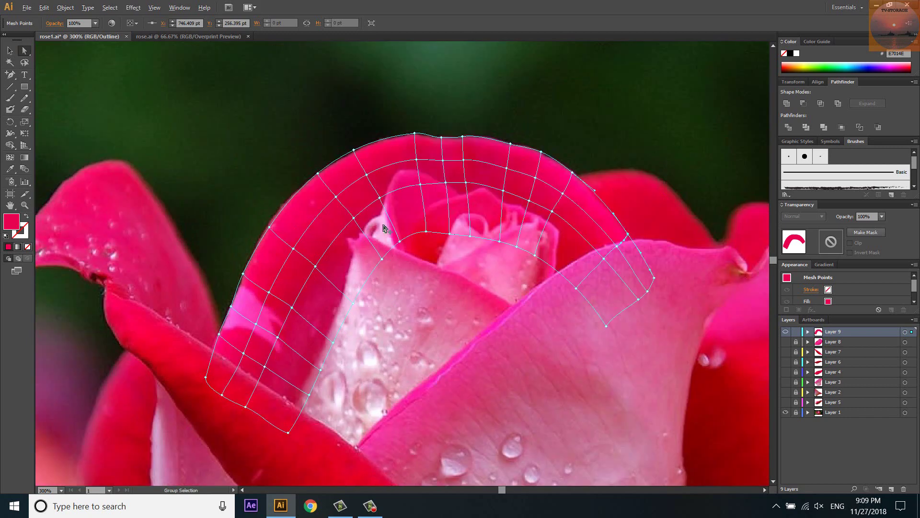
Sample photo colours into the bottom-edge and lower mesh points along the arch.
{"action": "key", "text": "i"}
{"action": "left_click", "coordinate": [206, 377], "text": "ctrl"}
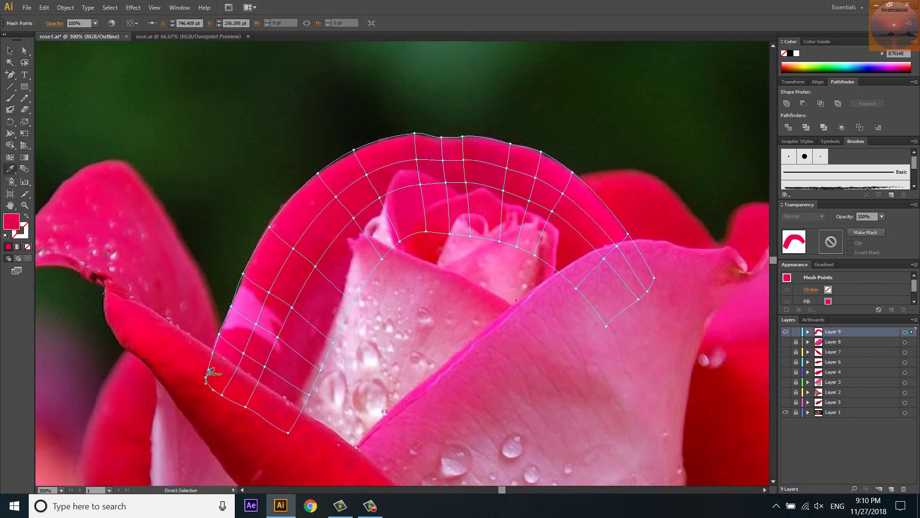
{"action": "left_click", "coordinate": [246, 407], "text": "ctrl"}
{"action": "left_click", "coordinate": [309, 394], "text": "ctrl"}
{"action": "left_click", "coordinate": [322, 367], "text": "ctrl"}
{"action": "left_click", "coordinate": [353, 303], "text": "ctrl"}
{"action": "left_click", "coordinate": [382, 259], "text": "ctrl"}
{"action": "left_click", "coordinate": [427, 232], "text": "ctrl"}
Colour the lower-left and left-side mesh points, nudging a left-edge point onto the outline.
{"action": "left_click", "coordinate": [243, 353]}
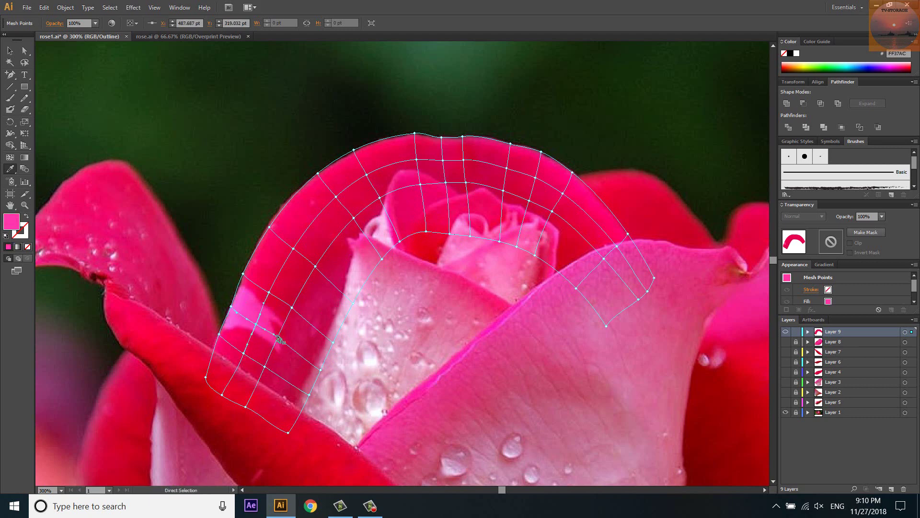
{"action": "left_click", "coordinate": [278, 335], "text": "ctrl"}
{"action": "left_click", "coordinate": [315, 363], "text": "ctrl"}
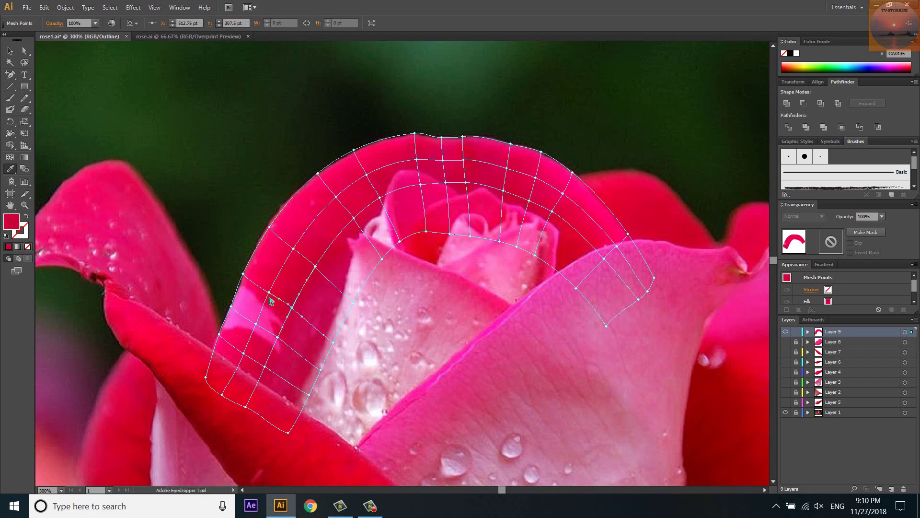
{"action": "left_click", "coordinate": [244, 275], "text": "ctrl"}
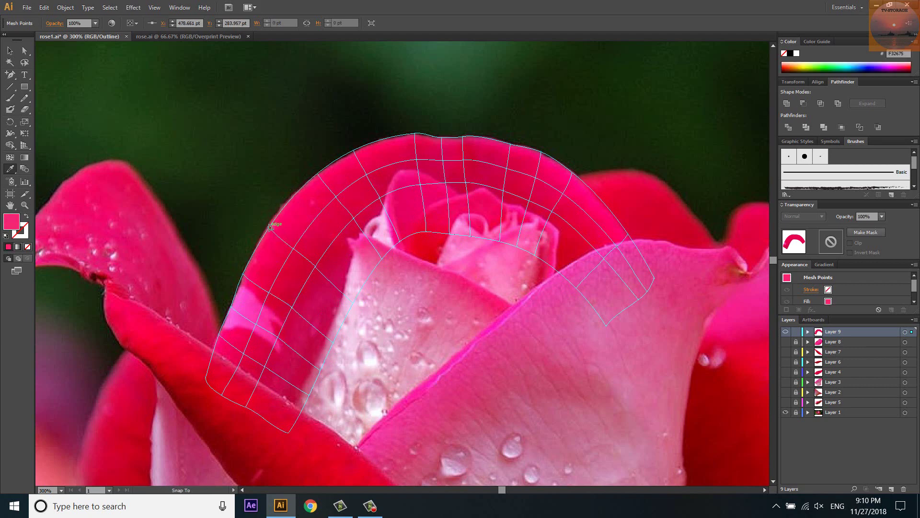
{"action": "left_click", "coordinate": [267, 227]}
{"action": "scroll", "coordinate": [268, 226], "scroll_direction": "up", "scroll_amount": 2, "text": "alt"}
{"action": "left_click_drag", "start_coordinate": [267, 229], "coordinate": [265, 224]}
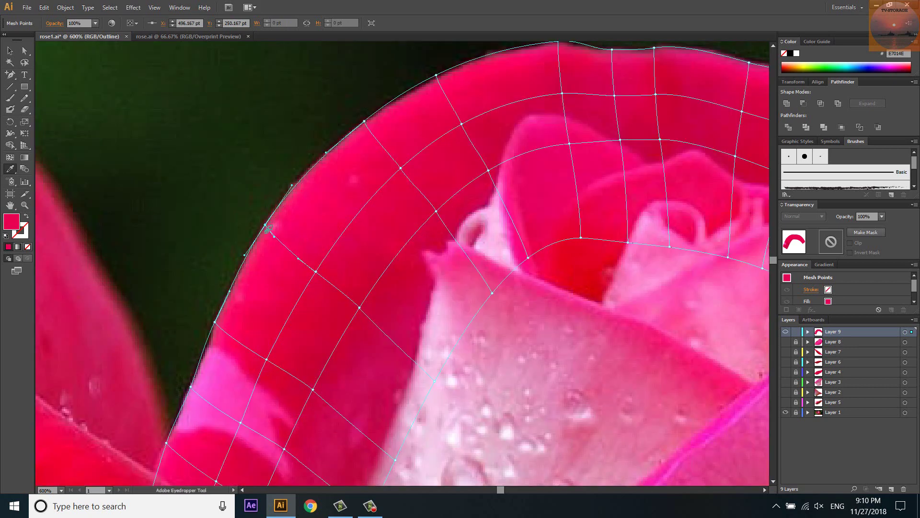
Colour the inner and top-left mesh points, moving one point up-left to fit the petal.
{"action": "left_click", "coordinate": [315, 272]}
{"action": "left_click", "coordinate": [360, 308]}
{"action": "scroll", "coordinate": [360, 308], "scroll_direction": "down", "scroll_amount": 2, "text": "alt"}
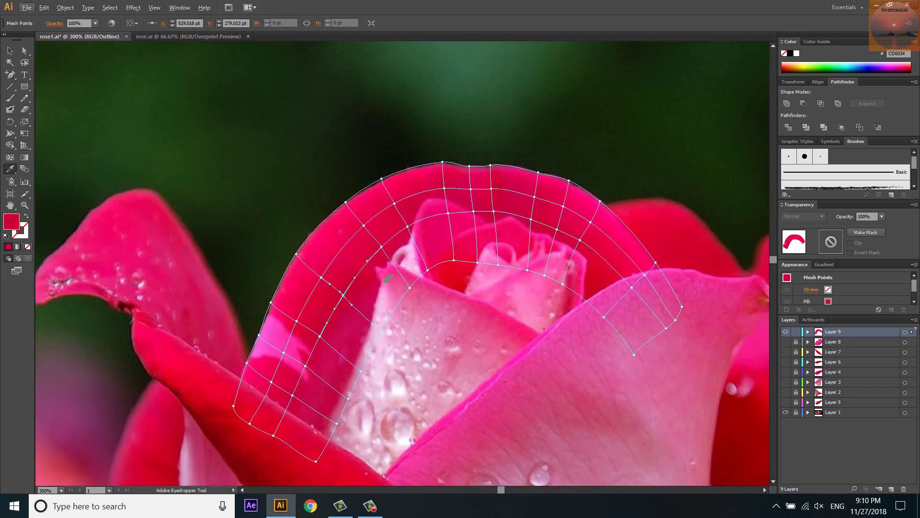
{"action": "left_click_drag", "start_coordinate": [364, 226], "coordinate": [346, 201]}
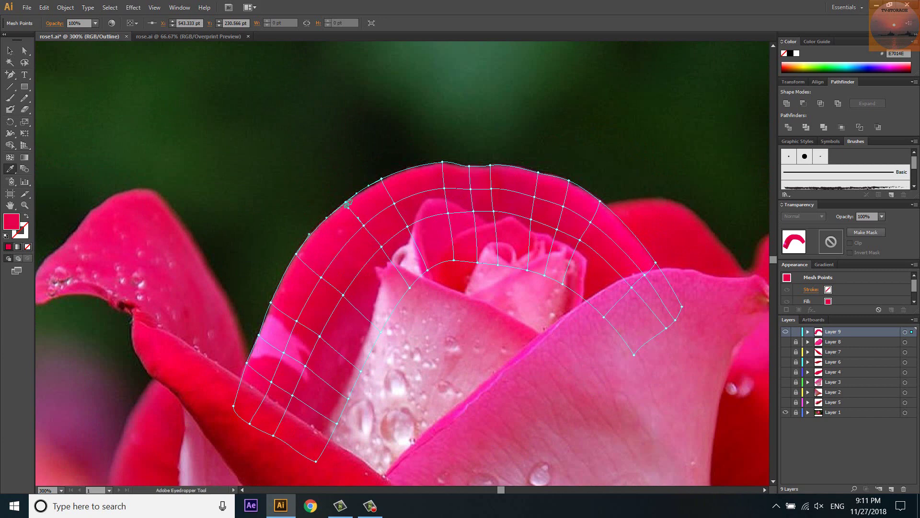
{"action": "left_click", "coordinate": [382, 179]}
{"action": "left_click", "coordinate": [405, 223], "text": "ctrl"}
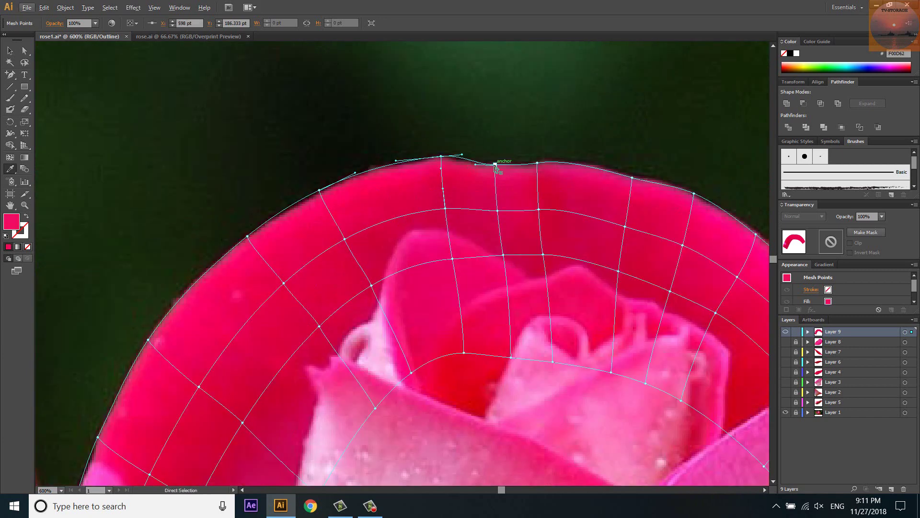
Sample photo colours into the column of mesh points at the arch's top middle.
{"action": "left_click", "coordinate": [537, 168]}
{"action": "left_click", "coordinate": [539, 165]}
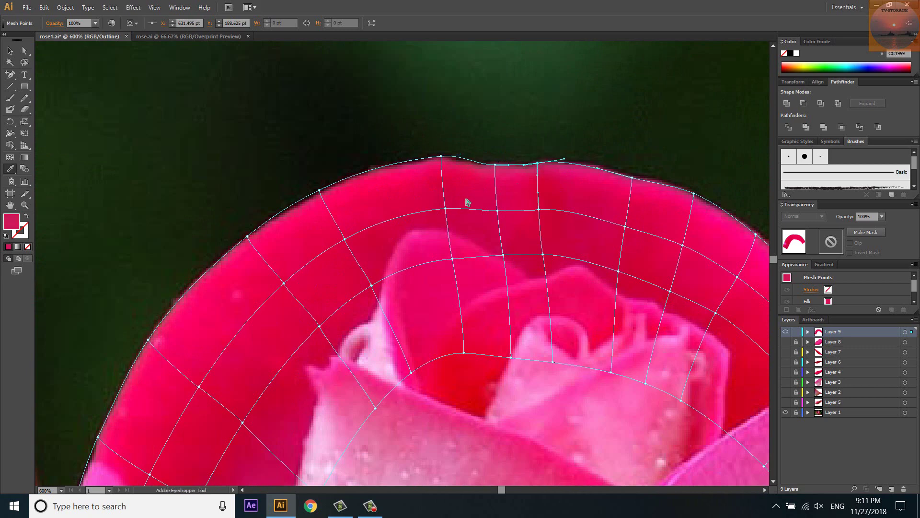
{"action": "left_click", "coordinate": [538, 210], "text": "ctrl"}
{"action": "left_click", "coordinate": [542, 255], "text": "ctrl"}
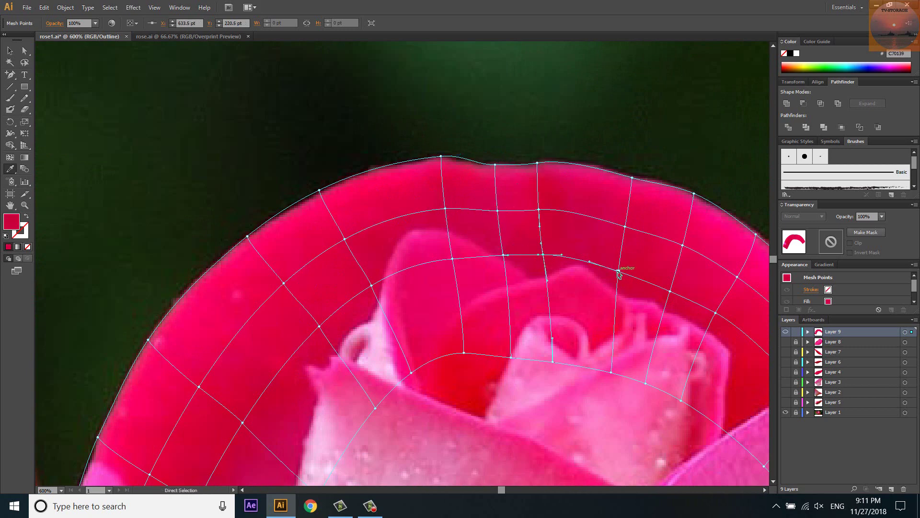
{"action": "left_click", "coordinate": [621, 227], "text": "ctrl"}
{"action": "left_click", "coordinate": [632, 178], "text": "ctrl"}
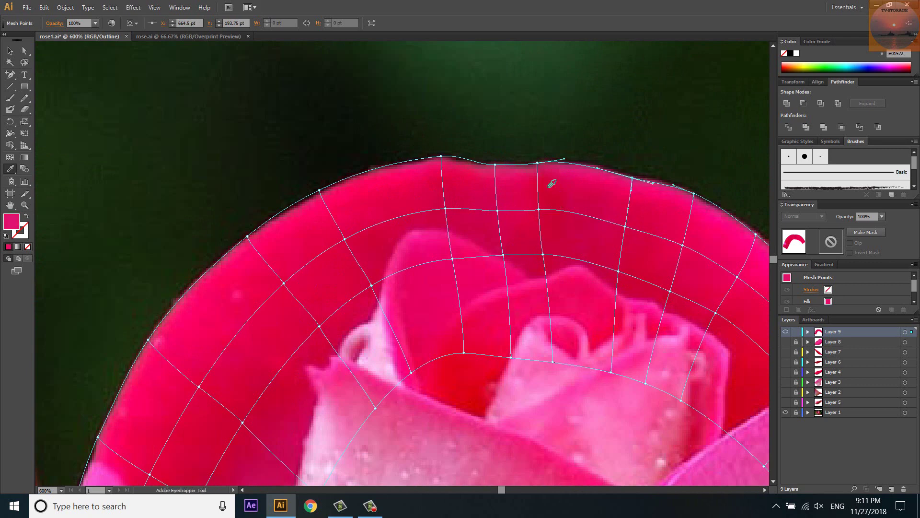
{"action": "key", "text": "ctrl+minus"}
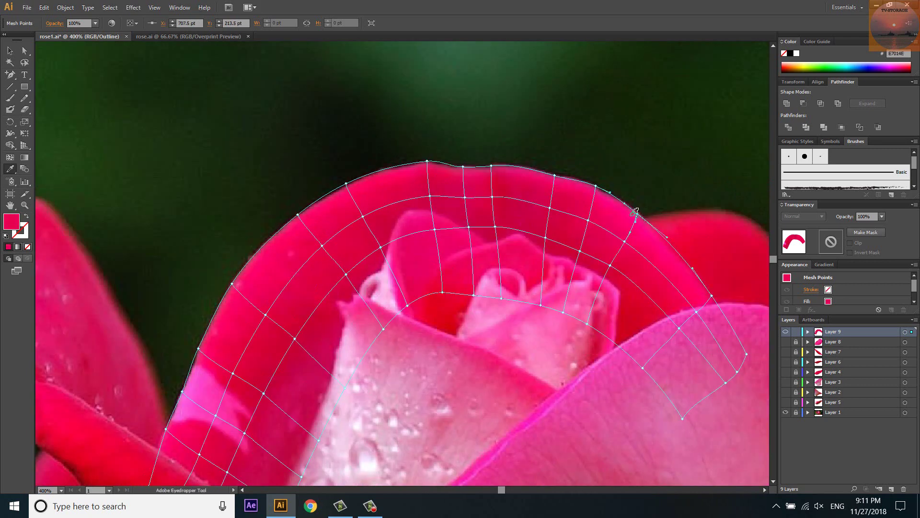
Colour the mesh points on the arch's right side toward its right end.
{"action": "left_click", "coordinate": [589, 220], "text": "ctrl"}
{"action": "key", "text": "i"}
{"action": "left_click", "coordinate": [547, 234], "text": "ctrl"}
{"action": "left_click_drag", "start_coordinate": [649, 288], "coordinate": [559, 228]}
{"action": "left_click", "coordinate": [607, 250], "text": "ctrl"}
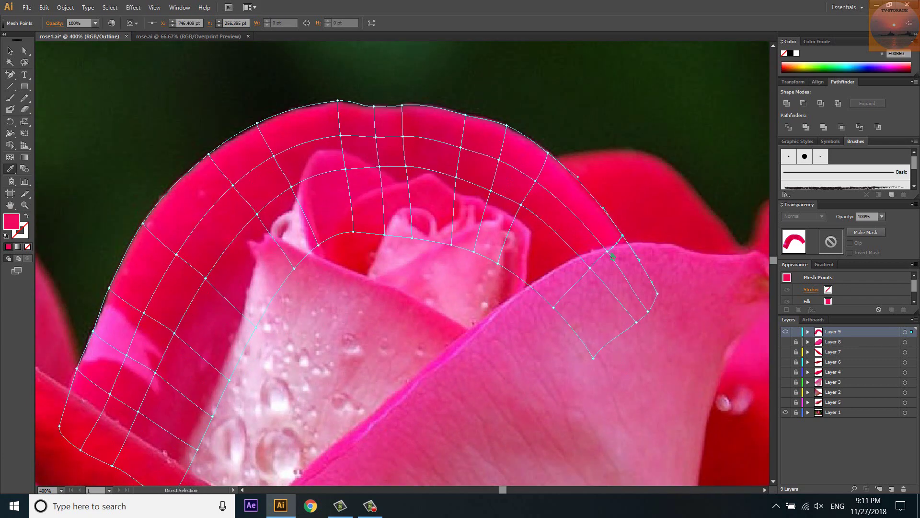
{"action": "left_click", "coordinate": [591, 268], "text": "ctrl"}
{"action": "left_click", "coordinate": [571, 302]}
Give the right-end mesh points pink and red from the photo and preview the filled petal.
{"action": "left_click", "coordinate": [625, 243], "text": "ctrl"}
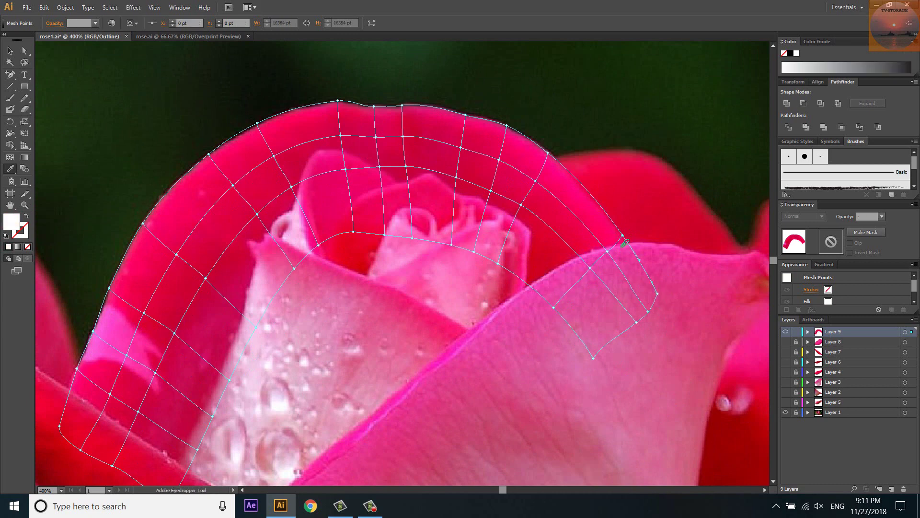
{"action": "left_click", "coordinate": [630, 272]}
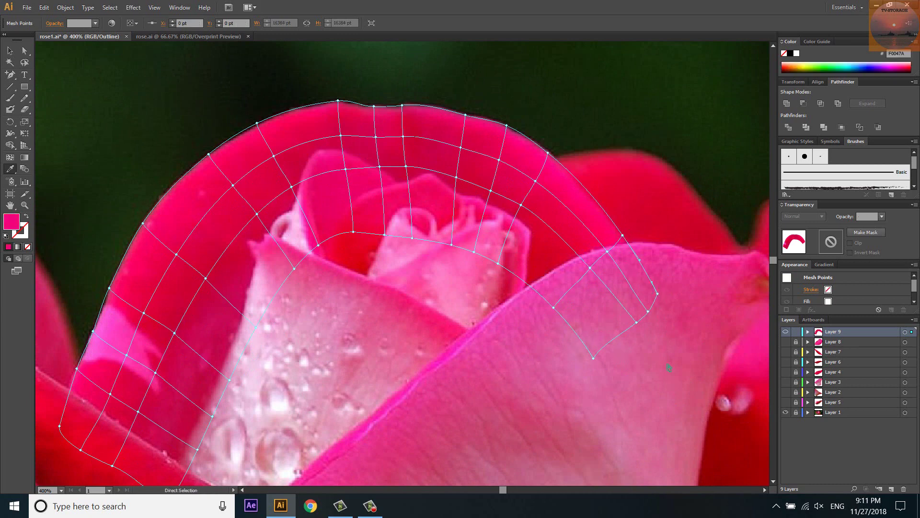
{"action": "left_click", "coordinate": [577, 312], "text": "ctrl"}
{"action": "left_click", "coordinate": [556, 259]}
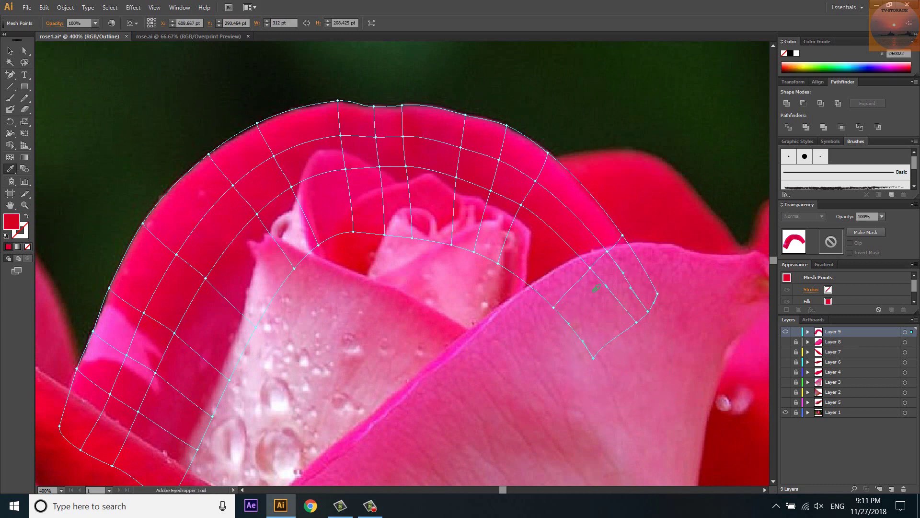
{"action": "left_click", "coordinate": [785, 332], "text": "ctrl"}
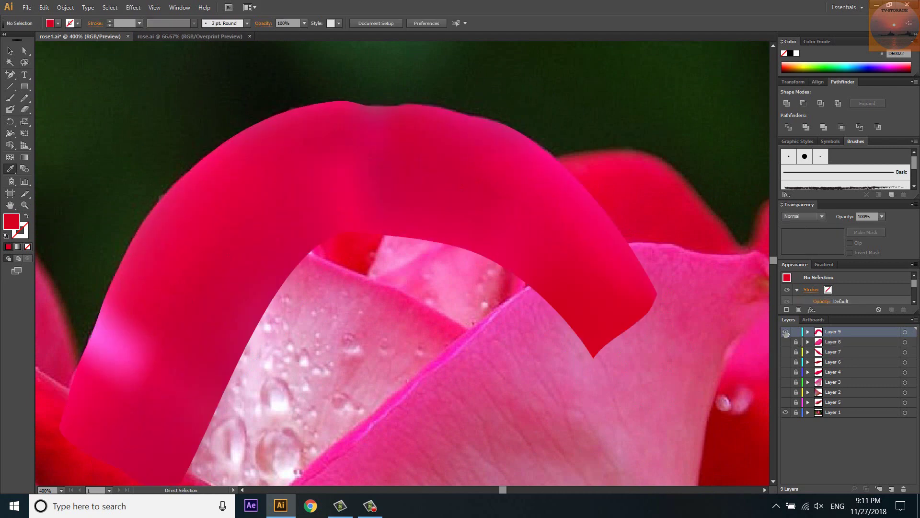
Toggle the arched petal layer off and on to compare it with the photo.
{"action": "left_click", "coordinate": [785, 331]}
{"action": "left_click", "coordinate": [786, 331]}
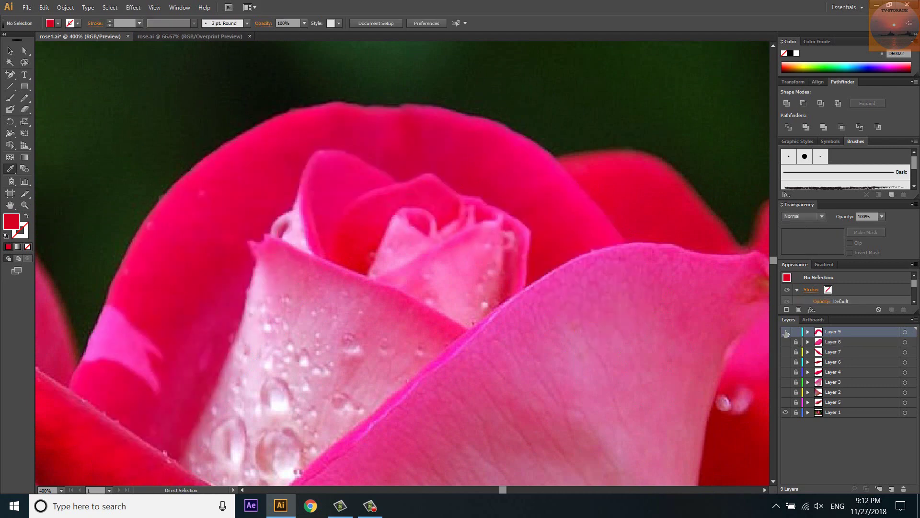
{"action": "left_click", "coordinate": [786, 331], "text": "ctrl"}
{"action": "key", "text": "u"}
{"action": "left_click", "coordinate": [219, 179], "text": "ctrl"}
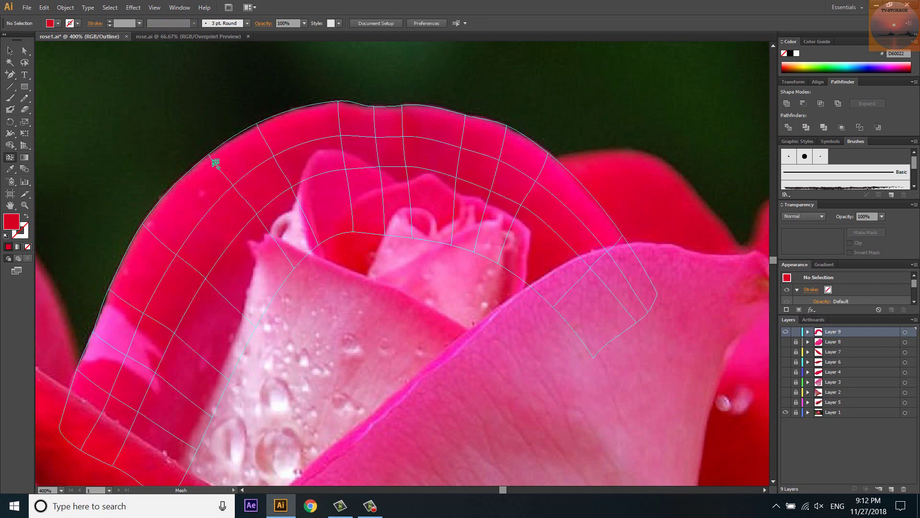
Sample photo colours into the outer-edge mesh points along the arch to its right end.
{"action": "key", "text": "i"}
{"action": "left_click", "coordinate": [216, 158]}
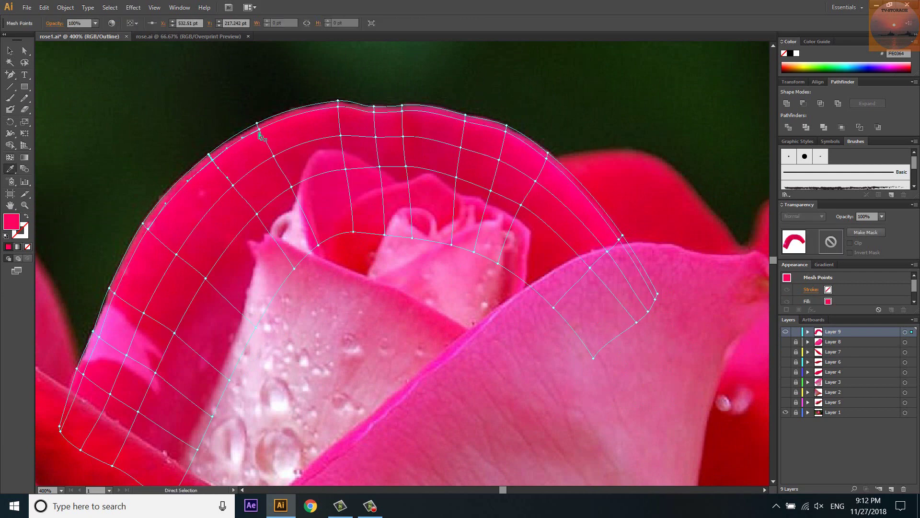
{"action": "left_click", "coordinate": [339, 102], "text": "ctrl"}
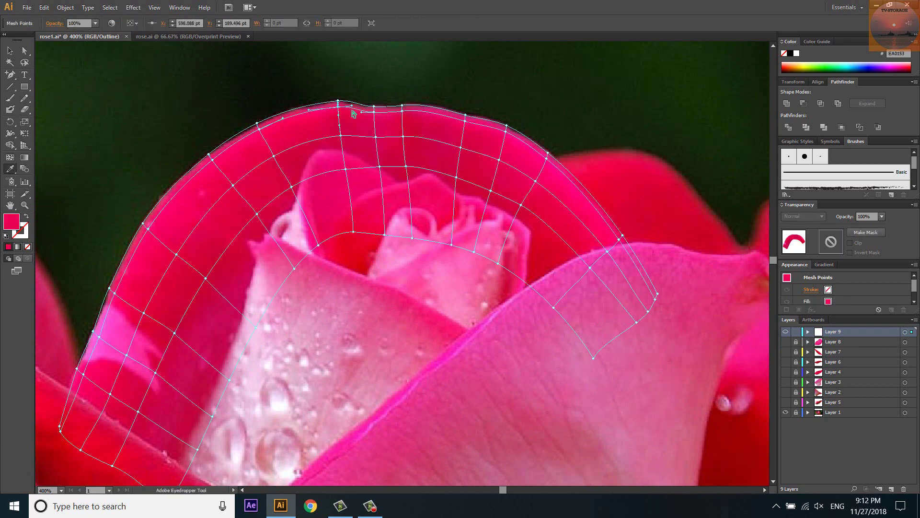
{"action": "left_click", "coordinate": [379, 113]}
{"action": "left_click", "coordinate": [463, 118], "text": "ctrl"}
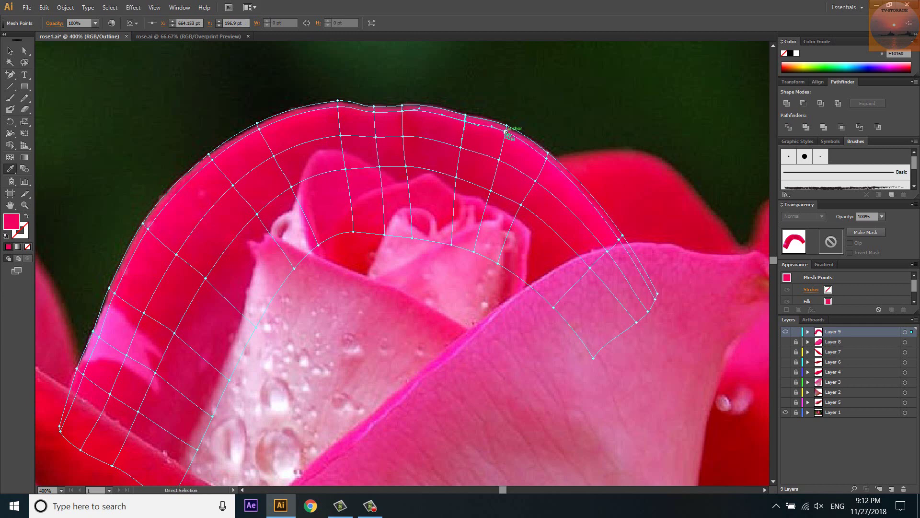
{"action": "left_click", "coordinate": [547, 154], "text": "ctrl"}
{"action": "left_click", "coordinate": [620, 237], "text": "ctrl"}
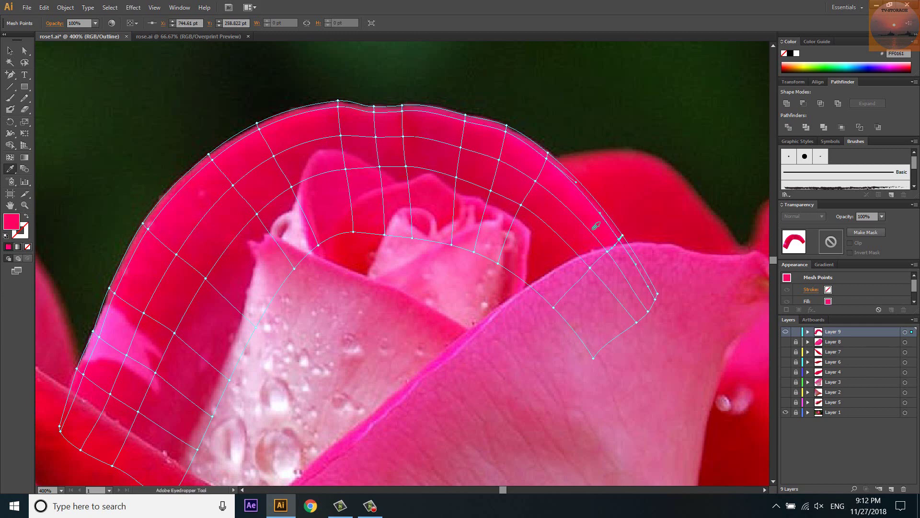
Nudge the bottom-left mesh corner onto the petal edge, then view the whole rose in Preview.
{"action": "left_click", "coordinate": [114, 293], "text": "ctrl"}
{"action": "left_click_drag", "start_coordinate": [117, 293], "coordinate": [236, 193]}
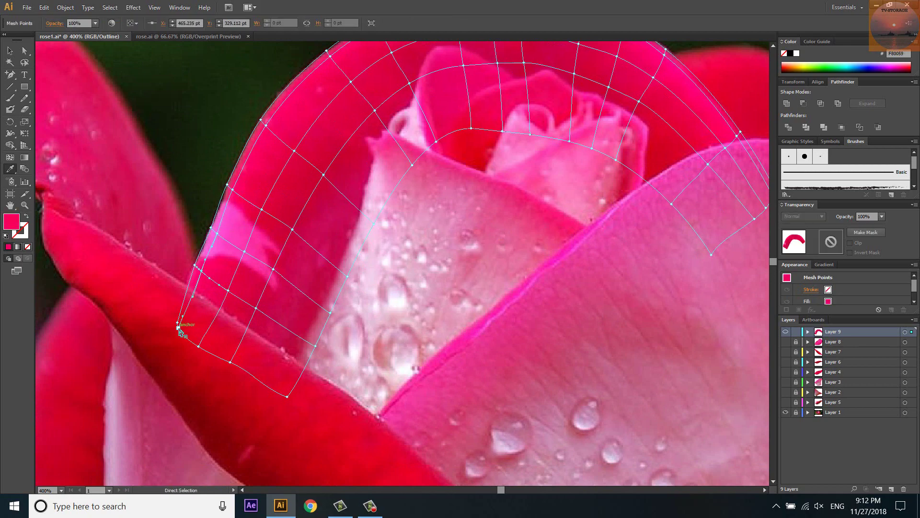
{"action": "left_click_drag", "start_coordinate": [179, 330], "coordinate": [183, 334]}
{"action": "key", "text": "ctrl+y"}
{"action": "key", "text": "ctrl+minus"}
{"action": "key", "text": "ctrl+minus"}
{"action": "key", "text": "ctrl+minus"}
{"action": "key", "text": "a"}
{"action": "left_click", "coordinate": [246, 131]}
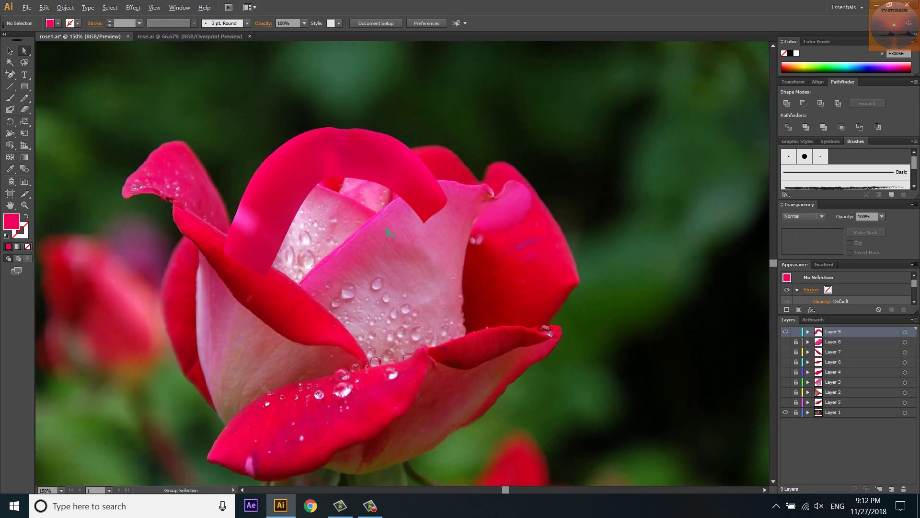
Toggle Layer 9's visibility to compare the arched petal with the photo, leave it hidden, and zoom to 600%.
{"action": "key", "text": "ctrl+plus"}
{"action": "left_click", "coordinate": [785, 332]}
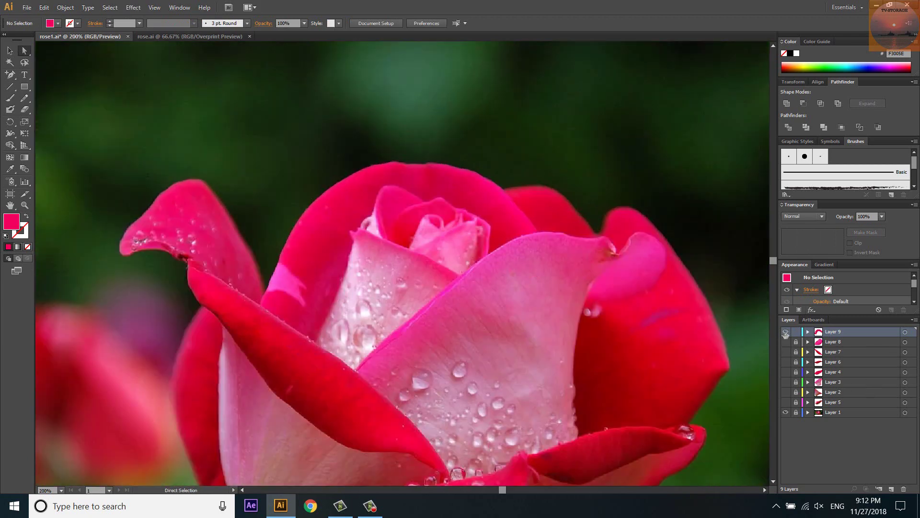
{"action": "left_click", "coordinate": [785, 331]}
{"action": "left_click", "coordinate": [785, 332]}
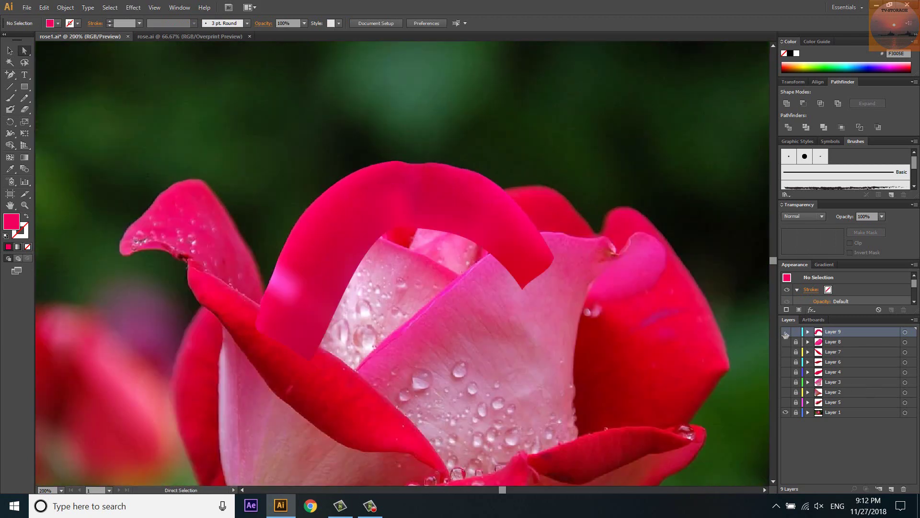
{"action": "left_click", "coordinate": [785, 332]}
{"action": "left_click", "coordinate": [785, 332]}
{"action": "left_click", "coordinate": [785, 332]}
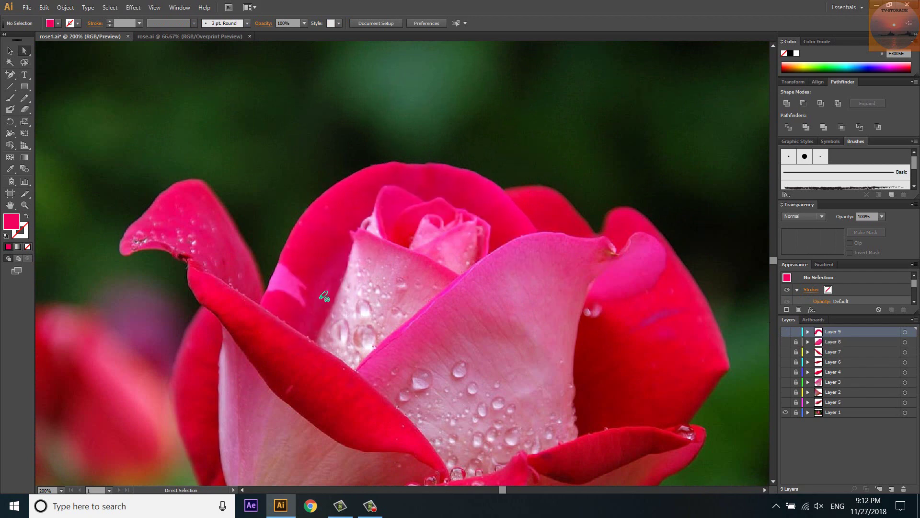
{"action": "scroll", "coordinate": [371, 226], "scroll_direction": "up", "scroll_amount": 1}
{"action": "scroll", "coordinate": [371, 226], "scroll_direction": "up", "scroll_amount": 1}
{"action": "key", "text": "p"}
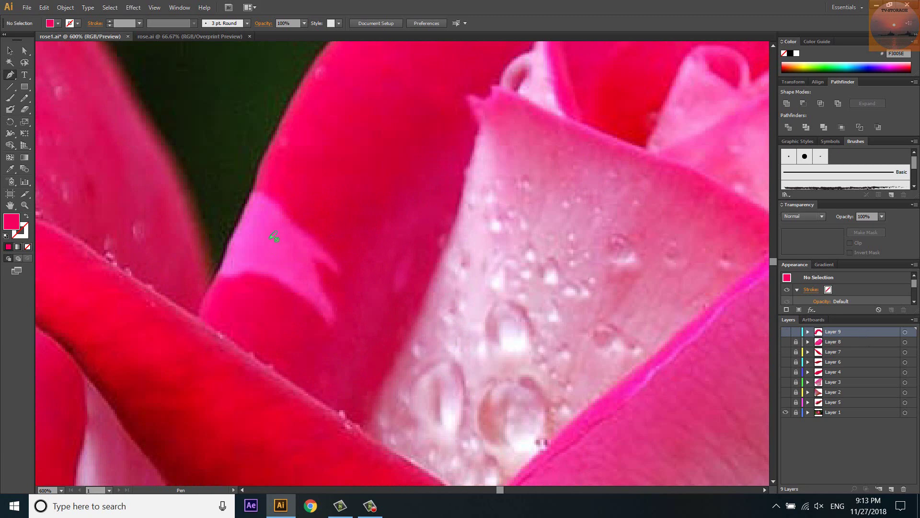
Show Layer 9 in Outline view, add a new sublayer, and lock the <Mesh>.
{"action": "left_click", "coordinate": [785, 331]}
{"action": "key", "text": "ctrl+y"}
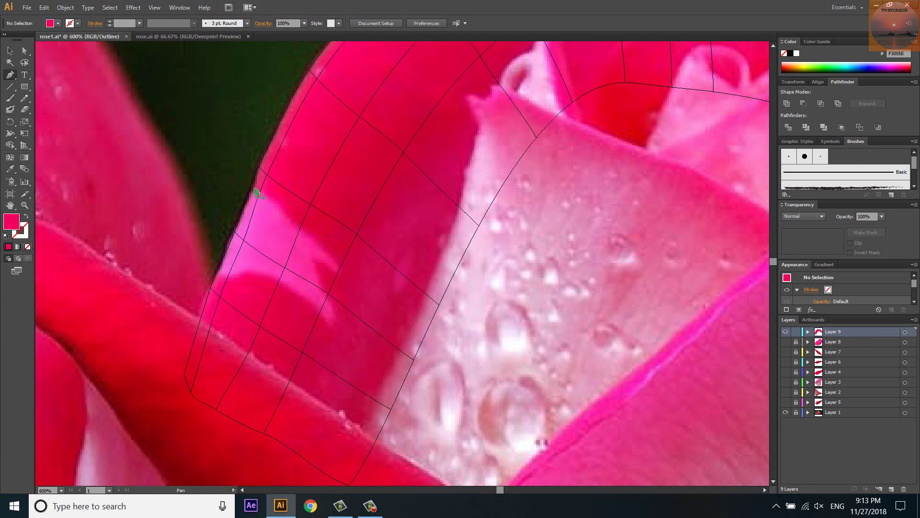
{"action": "left_click", "coordinate": [880, 489]}
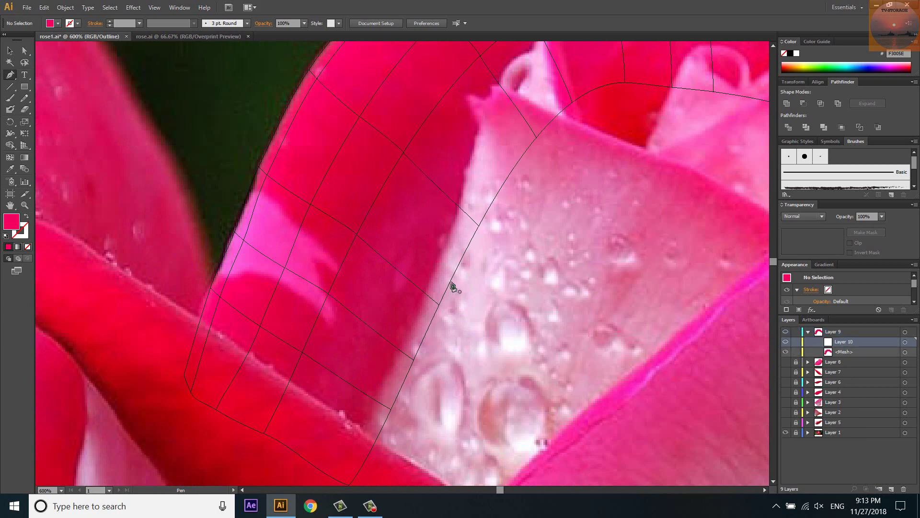
{"action": "left_click", "coordinate": [797, 352]}
Pen-trace the highlight's upper edge from the petal edge down to its tip.
{"action": "key", "text": "p"}
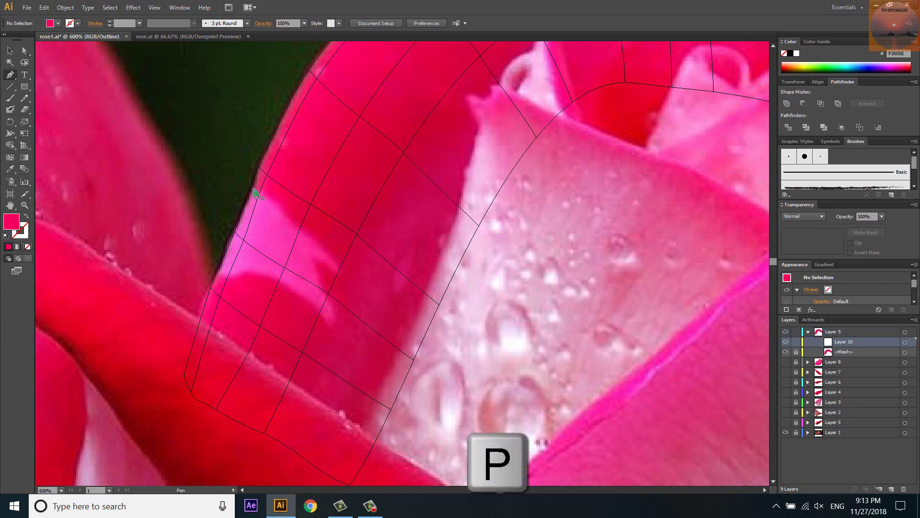
{"action": "left_click_drag", "start_coordinate": [251, 188], "coordinate": [309, 246]}
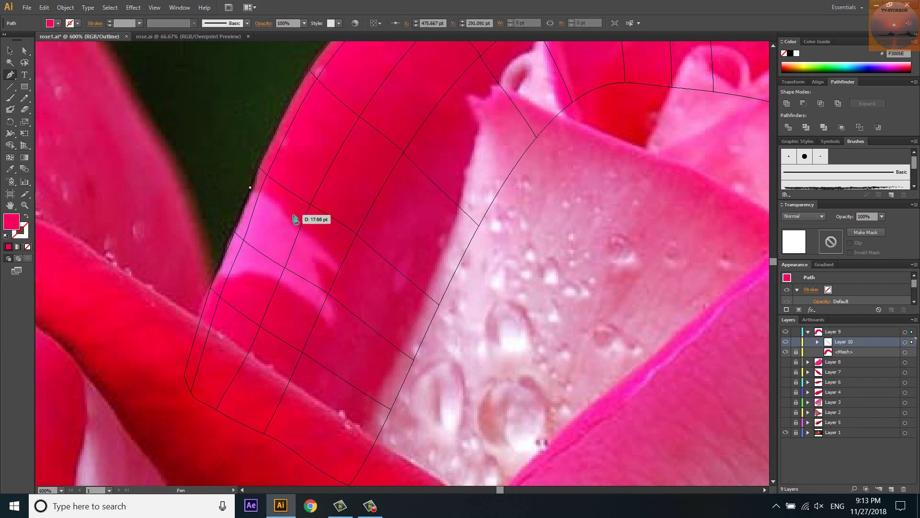
{"action": "left_click_drag", "start_coordinate": [279, 209], "coordinate": [306, 241]}
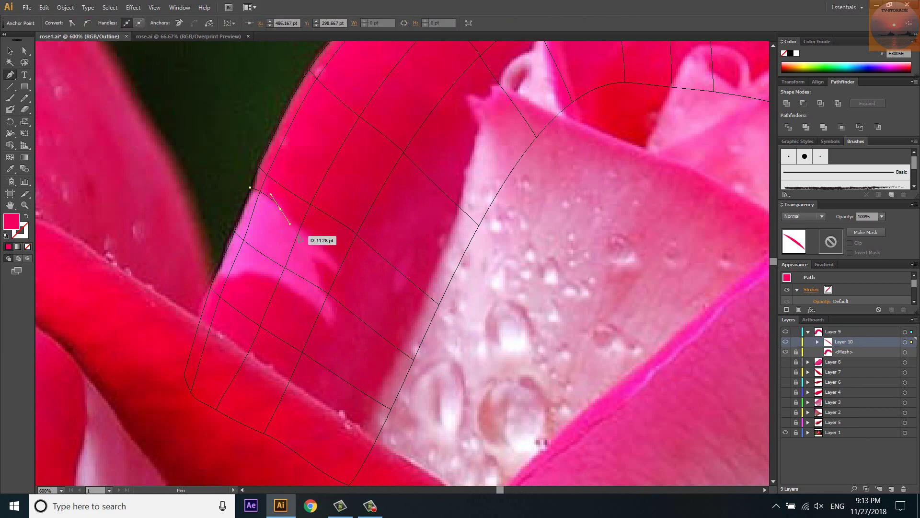
{"action": "mouse_move", "coordinate": [337, 268]}
{"action": "left_mouse_down"}
{"action": "mouse_move", "coordinate": [339, 280]}
{"action": "mouse_move", "coordinate": [308, 259]}
{"action": "left_mouse_up"}
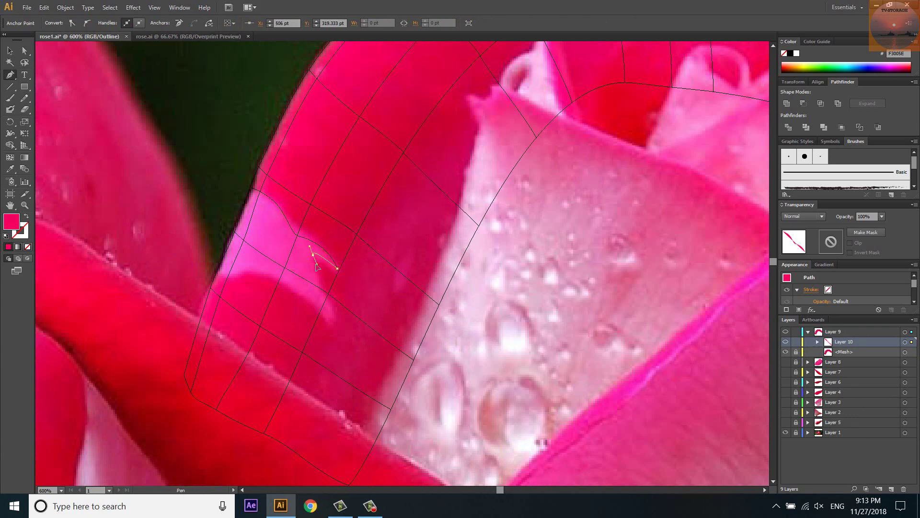
{"action": "left_click_drag", "start_coordinate": [322, 291], "coordinate": [328, 298]}
{"action": "left_click", "coordinate": [333, 321]}
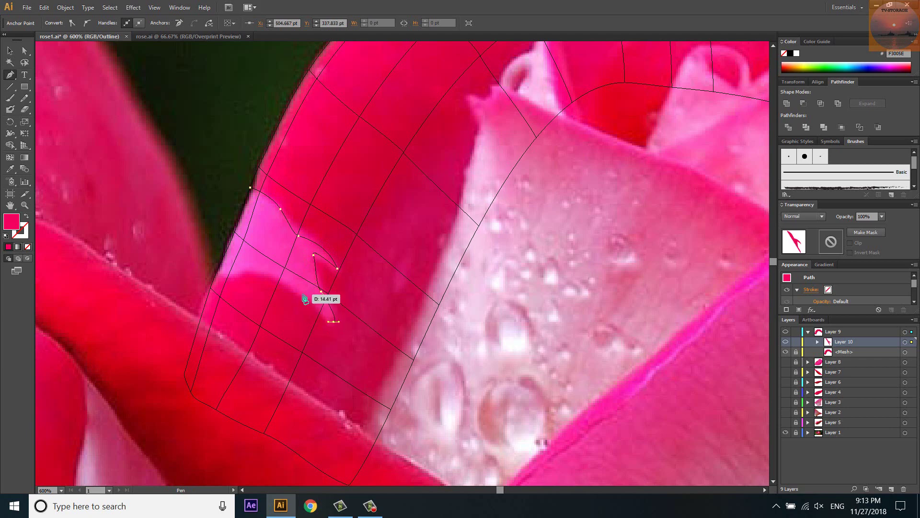
Trace back along the streak's lower edge and close the highlight path at its start.
{"action": "left_click_drag", "start_coordinate": [292, 288], "coordinate": [309, 298]}
{"action": "left_click_drag", "start_coordinate": [257, 270], "coordinate": [226, 276]}
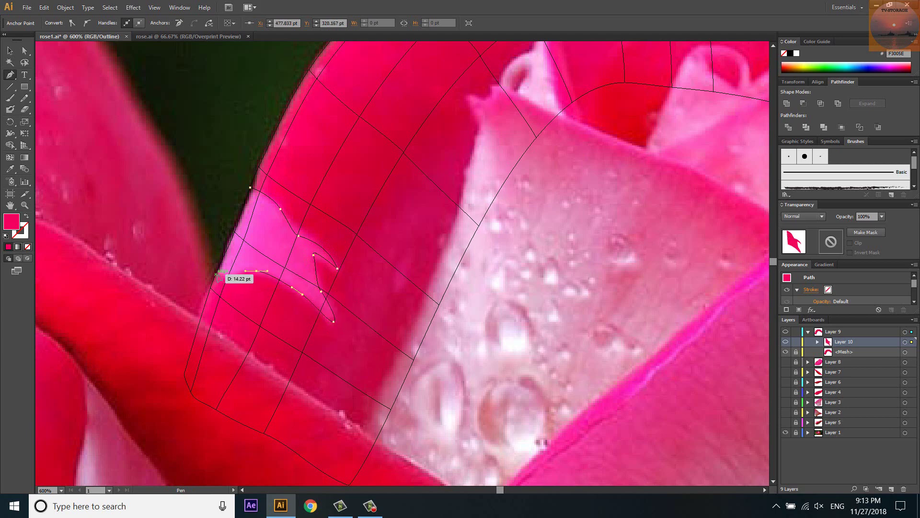
{"action": "left_click", "coordinate": [216, 274]}
{"action": "scroll", "coordinate": [208, 241], "scroll_direction": "up", "scroll_amount": 2}
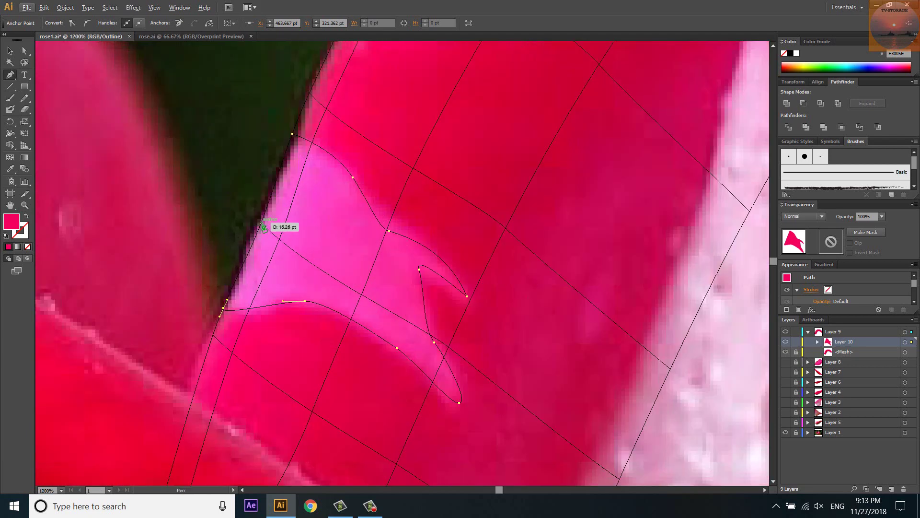
{"action": "left_click", "coordinate": [261, 221]}
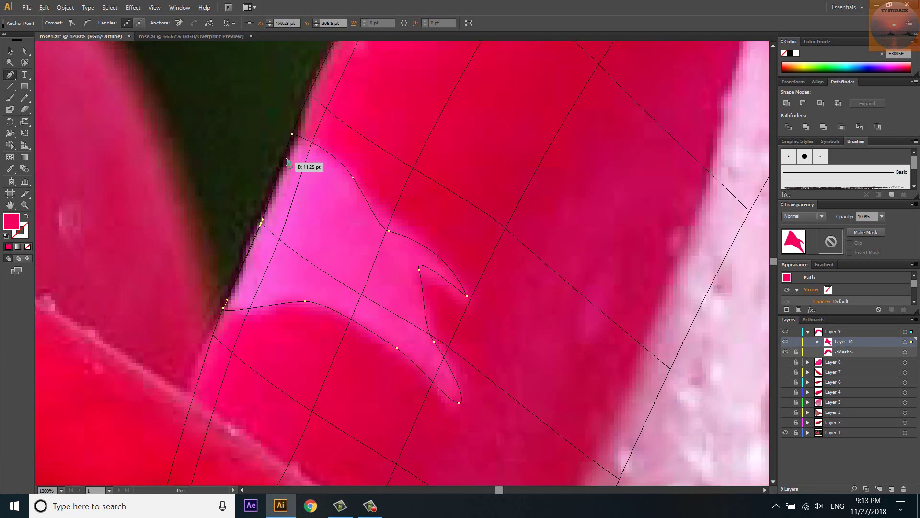
{"action": "left_click", "coordinate": [293, 133]}
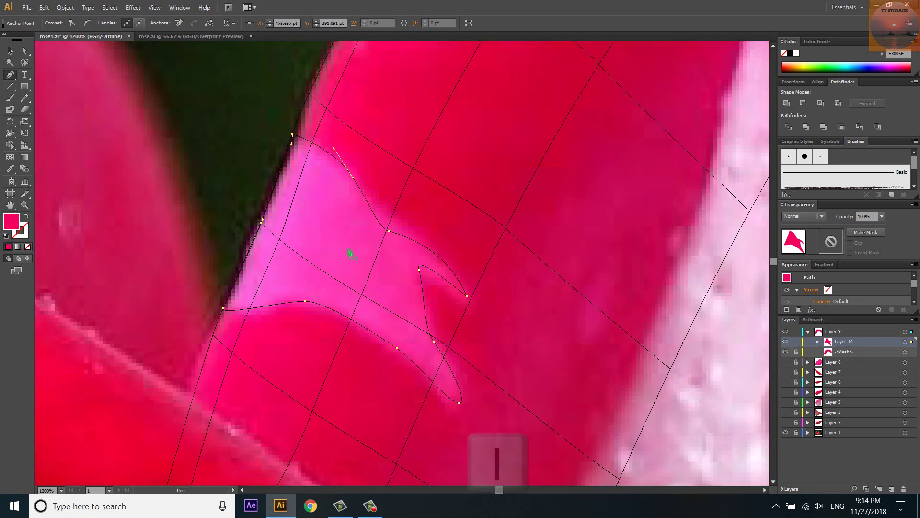
Fill the highlight with pale pink sampled from the photo and return to full-colour Preview.
{"action": "key", "text": "i"}
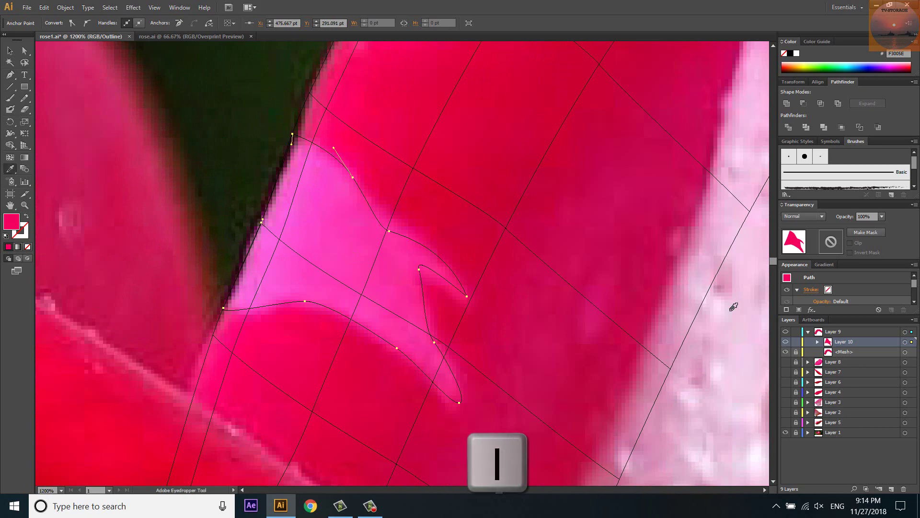
{"action": "left_click", "coordinate": [731, 310]}
{"action": "left_click", "coordinate": [788, 343], "text": "ctrl"}
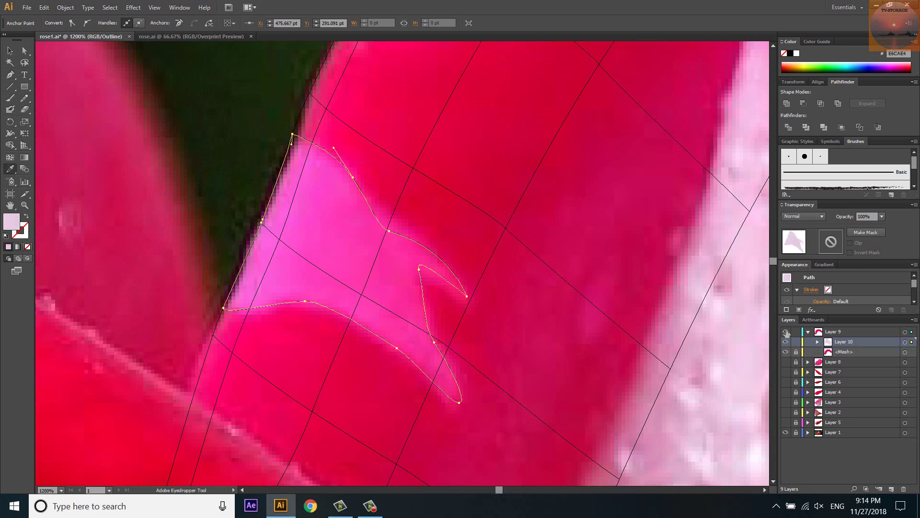
{"action": "scroll", "coordinate": [473, 293], "scroll_direction": "down", "scroll_amount": 3}
{"action": "scroll", "coordinate": [388, 272], "scroll_direction": "up", "scroll_amount": 5}
{"action": "scroll", "coordinate": [388, 273], "scroll_direction": "down", "scroll_amount": 5}
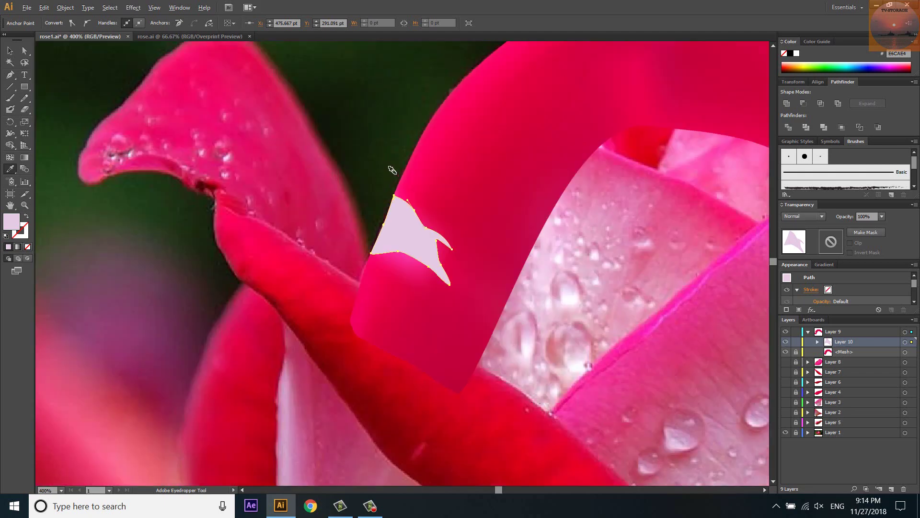
Turn on View > Overprint Preview.
{"action": "left_click", "coordinate": [154, 7]}
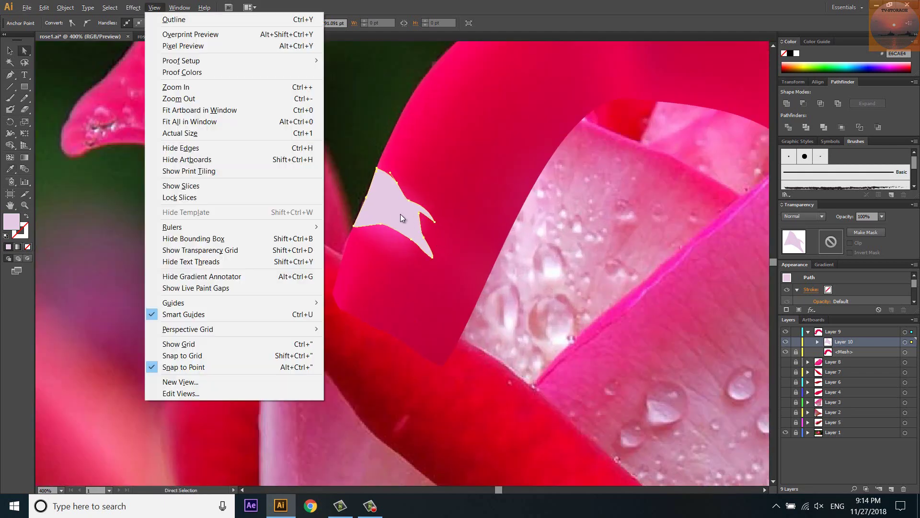
{"action": "left_click", "coordinate": [182, 30]}
{"action": "key", "text": "v"}
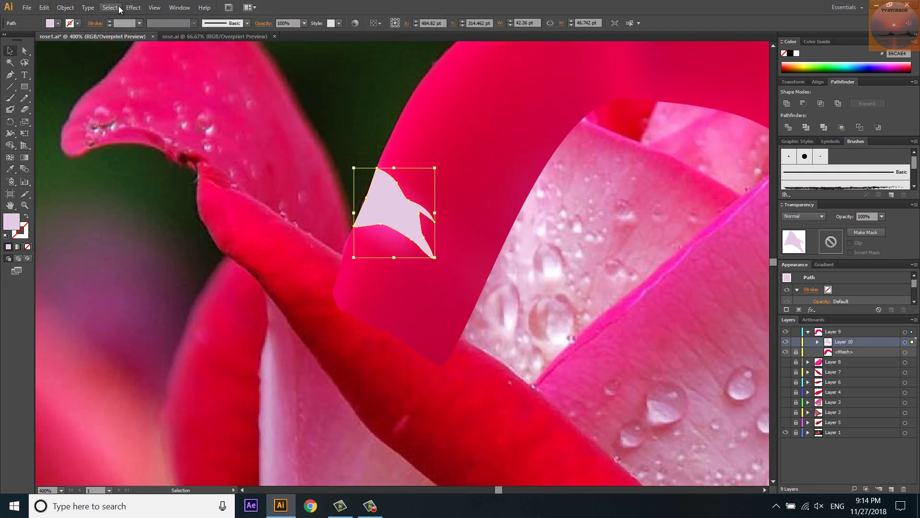
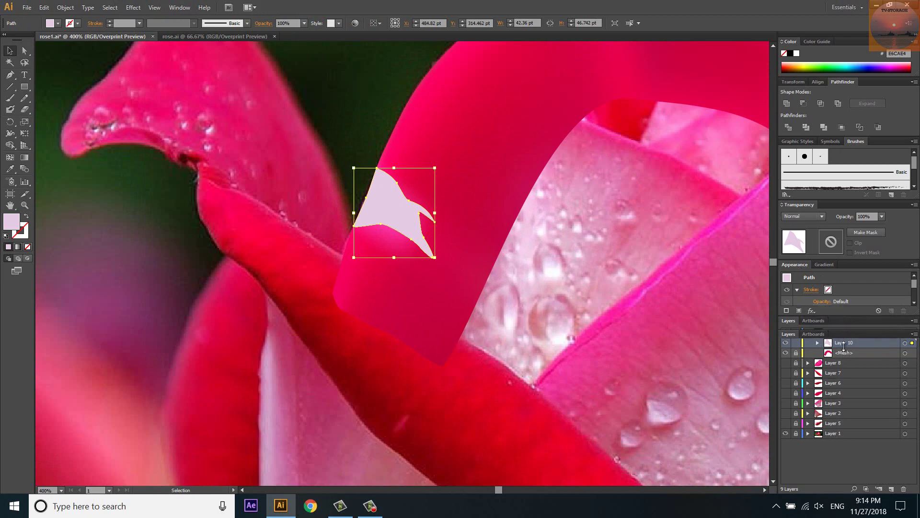
Set the pink highlight shape to 70% opacity and deselect it to judge the look.
{"action": "left_click_drag", "start_coordinate": [840, 314], "coordinate": [843, 382]}
{"action": "left_click", "coordinate": [882, 216]}
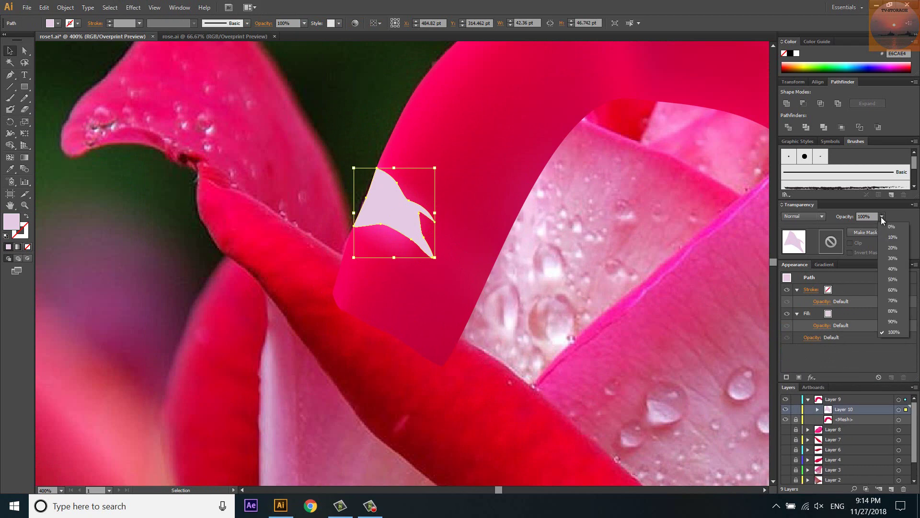
{"action": "left_click", "coordinate": [893, 309]}
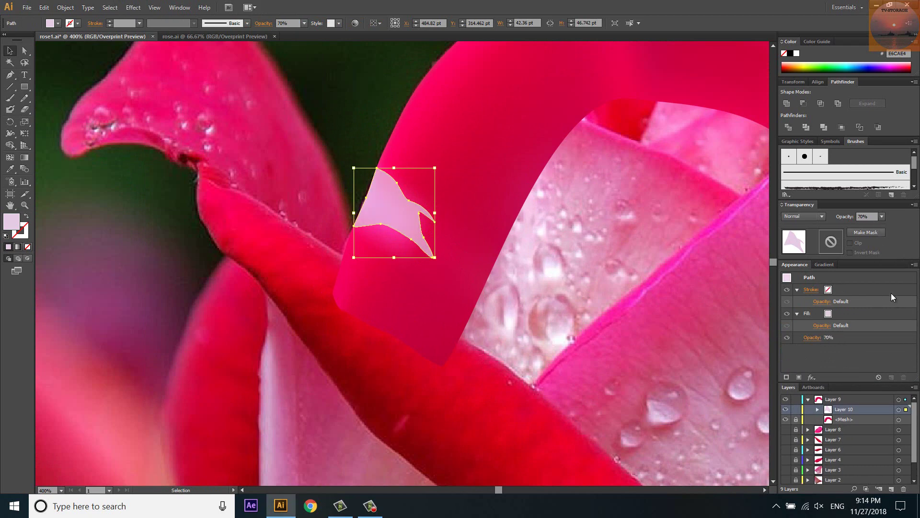
{"action": "left_click", "coordinate": [378, 114]}
{"action": "scroll", "coordinate": [382, 141], "scroll_direction": "down", "scroll_amount": 1}
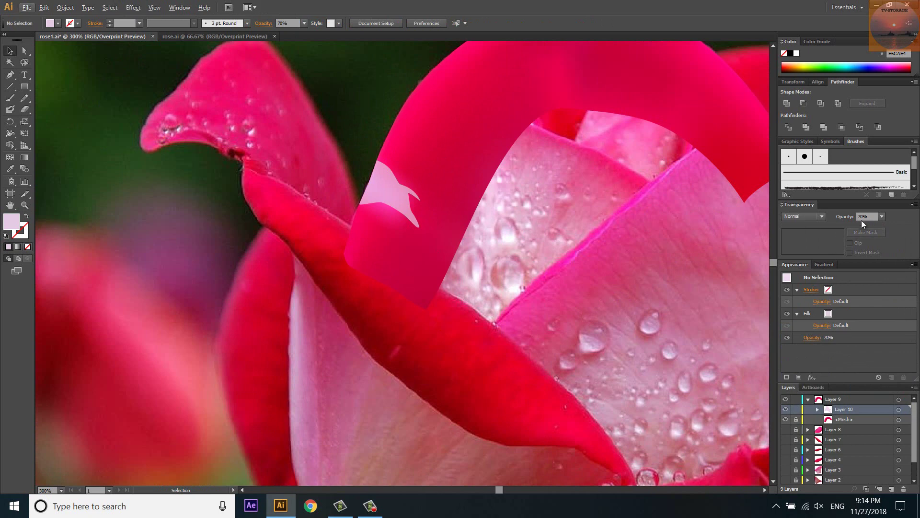
Reselect the highlight, try 30% and 60% opacity, then settle on 50%.
{"action": "left_click", "coordinate": [882, 216]}
{"action": "left_click", "coordinate": [412, 210]}
{"action": "left_click", "coordinate": [881, 217]}
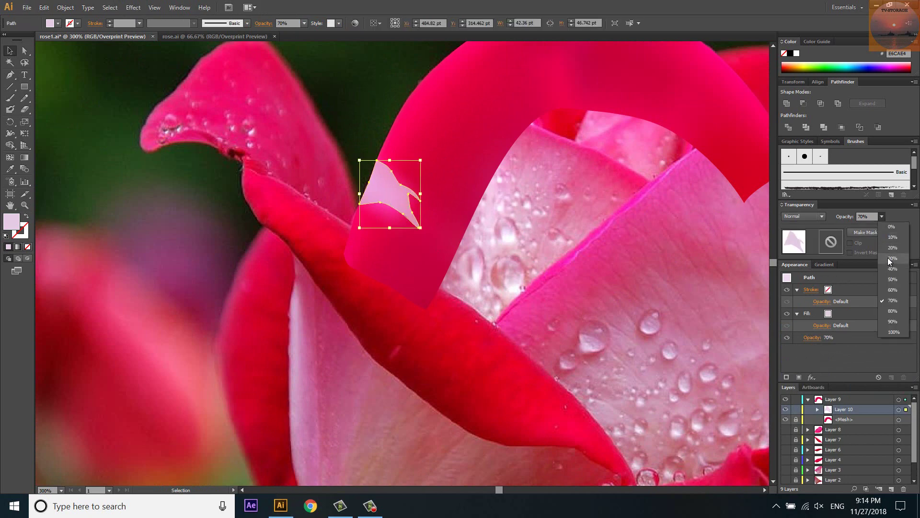
{"action": "left_click", "coordinate": [890, 258]}
{"action": "left_click", "coordinate": [881, 216]}
{"action": "left_click", "coordinate": [892, 290]}
{"action": "left_click", "coordinate": [882, 216]}
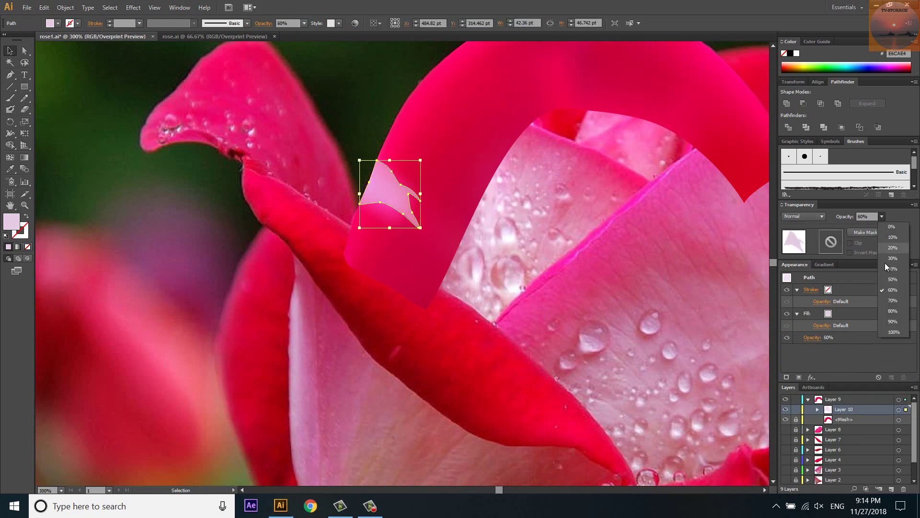
{"action": "left_click", "coordinate": [893, 279]}
Deselect the 50% highlight and zoom out to see it blend into the petal.
{"action": "scroll", "coordinate": [452, 144], "scroll_direction": "down", "scroll_amount": 1}
{"action": "scroll", "coordinate": [369, 109], "scroll_direction": "down", "scroll_amount": 2}
{"action": "scroll", "coordinate": [269, 173], "scroll_direction": "up", "scroll_amount": 1}
{"action": "left_click", "coordinate": [402, 204]}
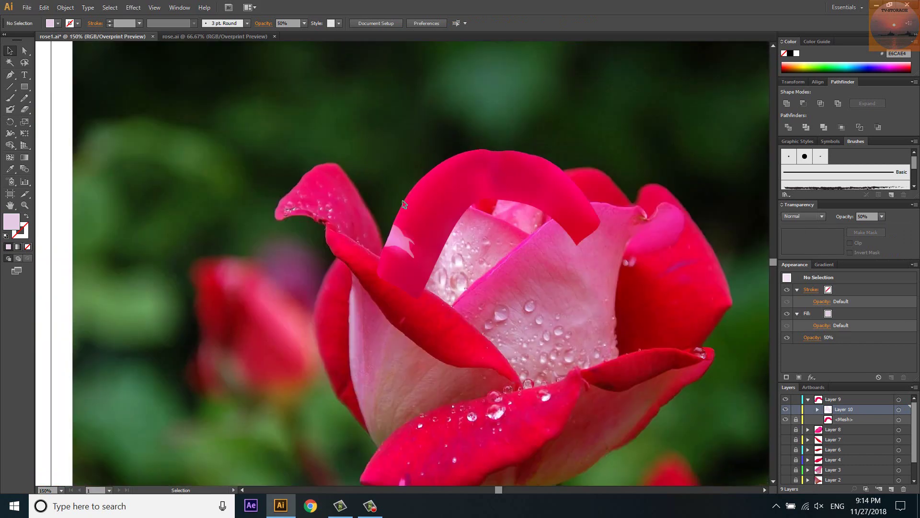
{"action": "scroll", "coordinate": [402, 204], "scroll_direction": "down", "scroll_amount": 1}
Move Layer 9 below Layer 3 and toggle it to compare the rose centre.
{"action": "left_click", "coordinate": [805, 400]}
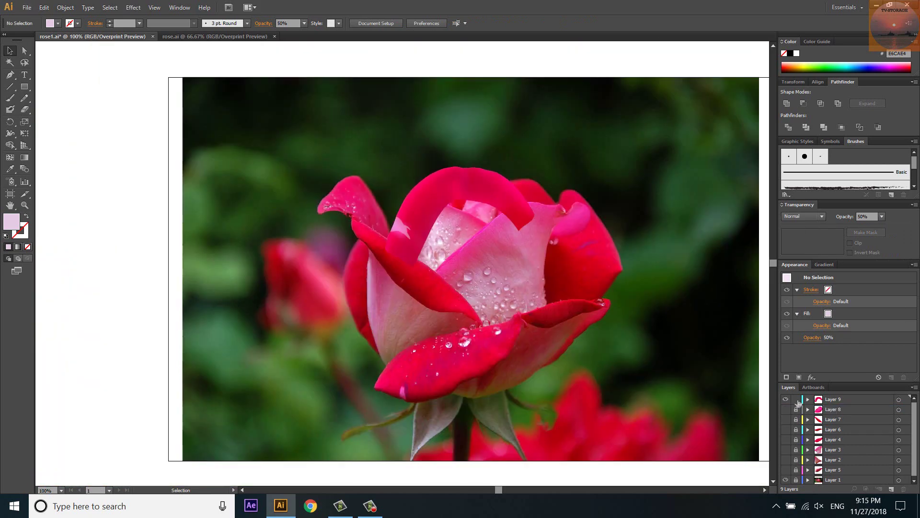
{"action": "left_click", "coordinate": [786, 470]}
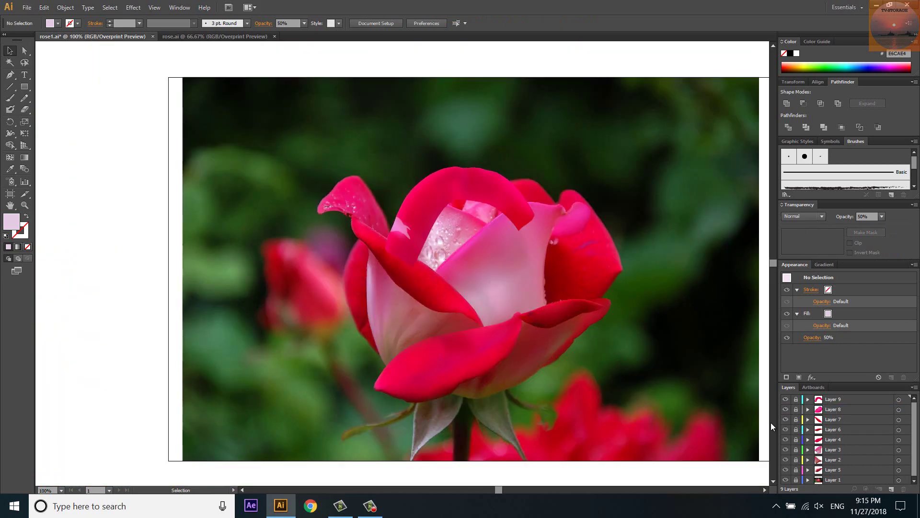
{"action": "left_click_drag", "start_coordinate": [821, 400], "coordinate": [832, 456]}
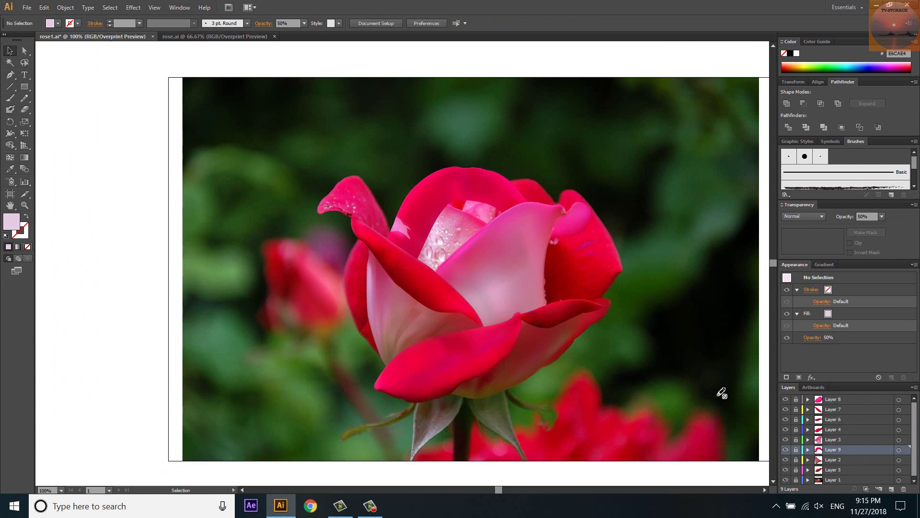
{"action": "left_click", "coordinate": [785, 450]}
{"action": "left_click", "coordinate": [786, 451]}
{"action": "left_click", "coordinate": [785, 451]}
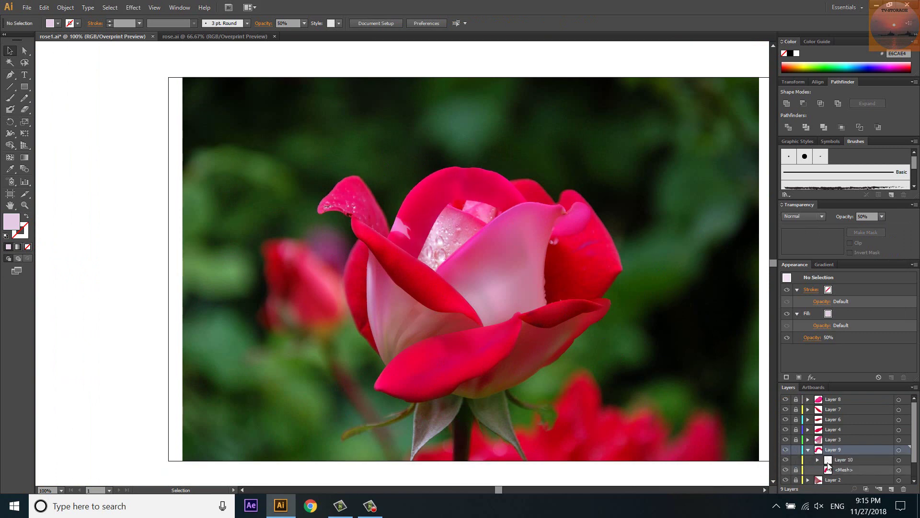
Reduce the small pink highlight path in Layer 10 to 20% opacity.
{"action": "left_click", "coordinate": [838, 461]}
{"action": "left_click", "coordinate": [409, 239]}
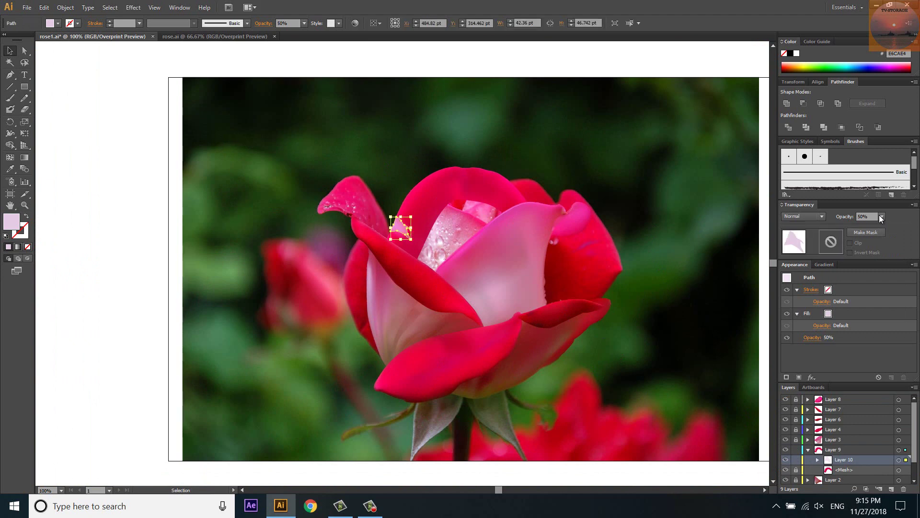
{"action": "left_click_drag", "start_coordinate": [881, 218], "coordinate": [881, 250]}
{"action": "left_click", "coordinate": [691, 230]}
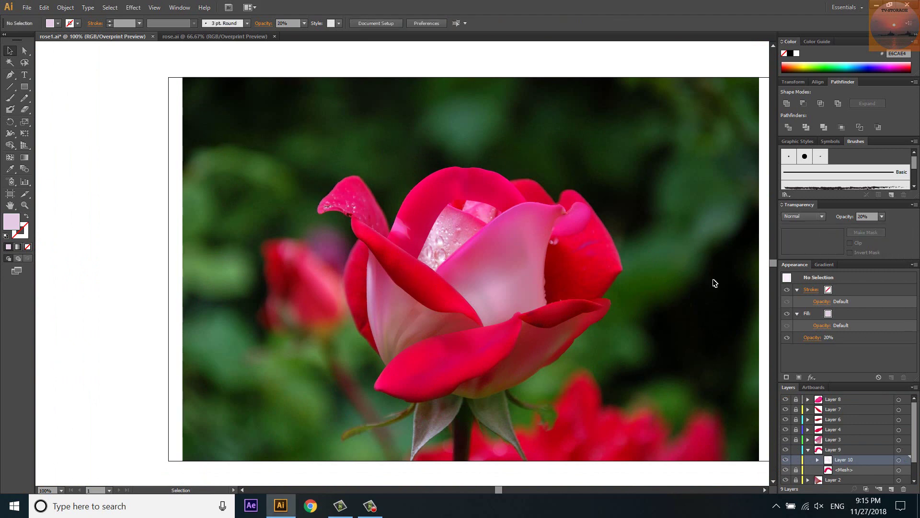
Toggle Layer 9 to compare the centre, then add a new empty layer and zoom in.
{"action": "left_click", "coordinate": [808, 450]}
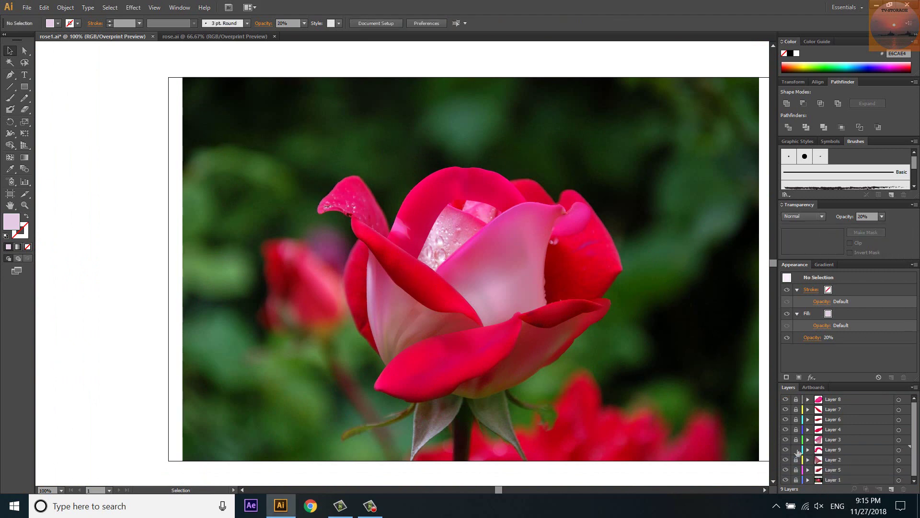
{"action": "left_click", "coordinate": [785, 449]}
{"action": "left_click", "coordinate": [786, 452]}
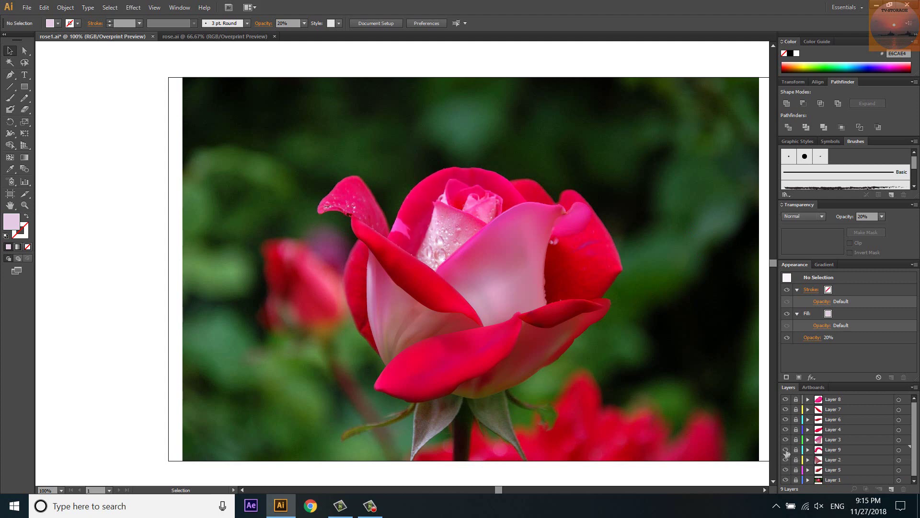
{"action": "left_click", "coordinate": [786, 452]}
{"action": "scroll", "coordinate": [636, 268], "scroll_direction": "down", "scroll_amount": 3}
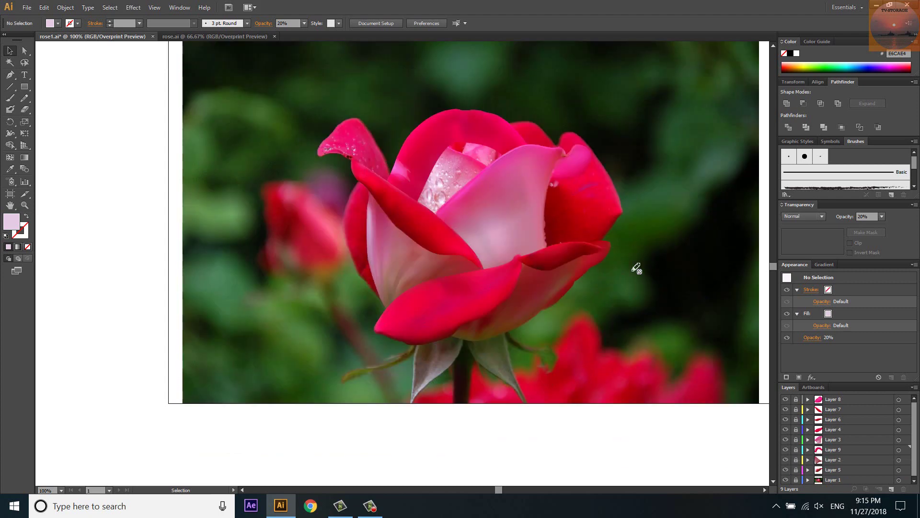
{"action": "scroll", "coordinate": [639, 274], "scroll_direction": "up", "scroll_amount": 1}
{"action": "key", "text": "ctrl+l"}
{"action": "key", "text": "ctrl+plus"}
{"action": "key", "text": "ctrl+plus"}
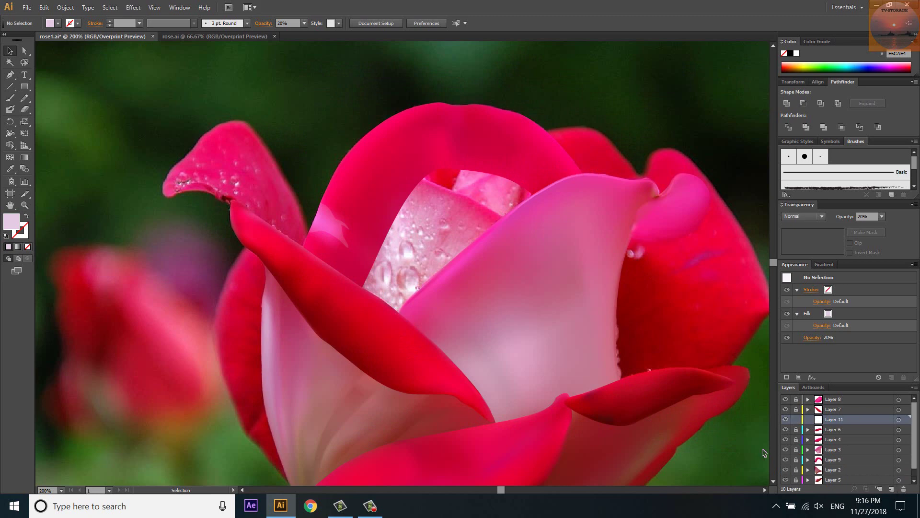
Draw a narrow rectangle by the left petal edge, fill it with sampled dark red, and add a central mesh point.
{"action": "scroll", "coordinate": [222, 307], "scroll_direction": "down", "scroll_amount": 2}
{"action": "scroll", "coordinate": [221, 306], "scroll_direction": "down", "scroll_amount": 1}
{"action": "scroll", "coordinate": [220, 304], "scroll_direction": "down", "scroll_amount": 2}
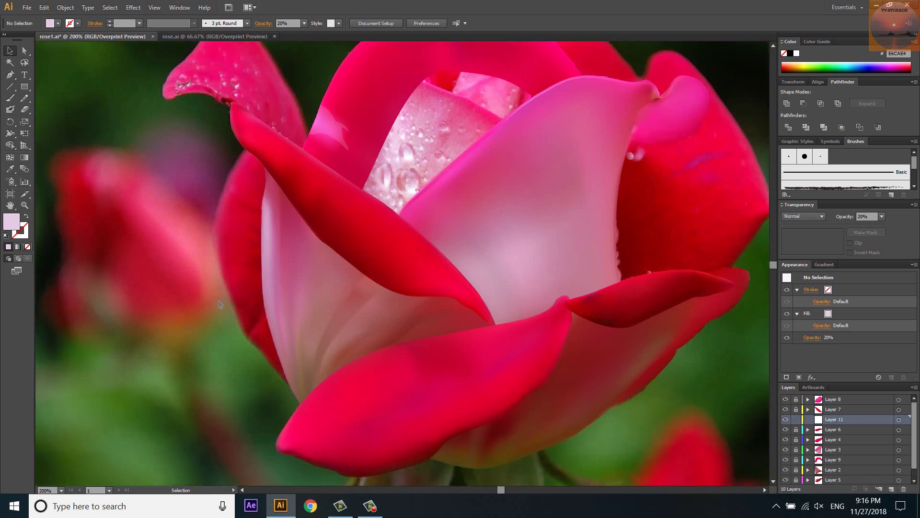
{"action": "key", "text": "m"}
{"action": "left_click_drag", "start_coordinate": [214, 192], "coordinate": [249, 324]}
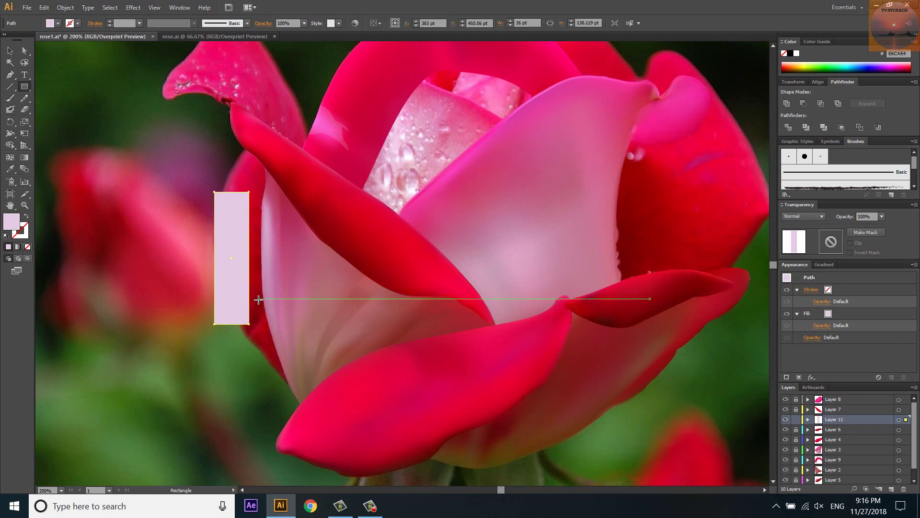
{"action": "key", "text": "i"}
{"action": "left_click", "coordinate": [255, 271]}
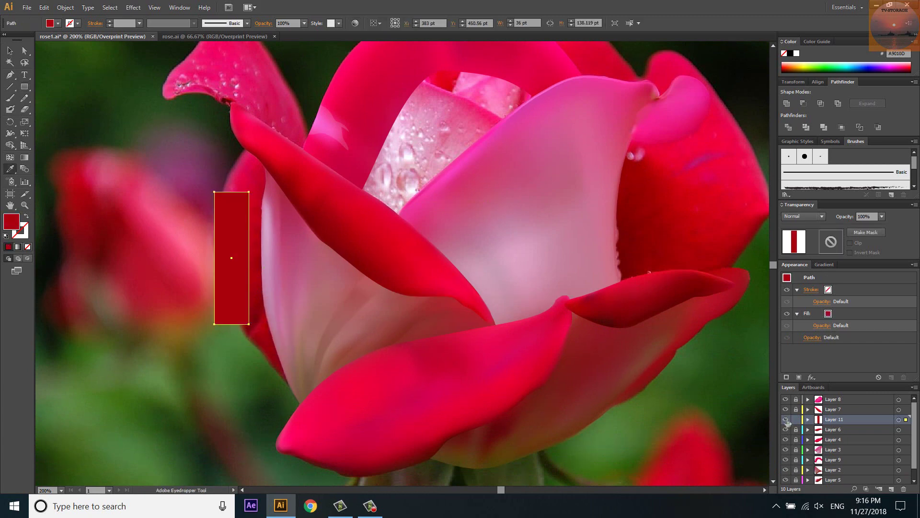
{"action": "key", "text": "u"}
{"action": "left_click", "coordinate": [232, 257]}
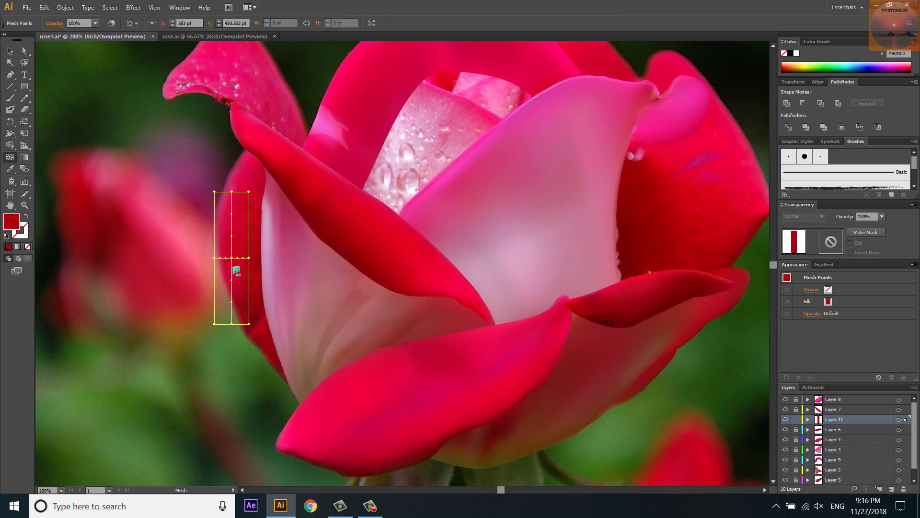
Stretch the mesh's top, bottom and middle points, hiding Layers 7 and 2 to reveal the photo.
{"action": "key", "text": "a"}
{"action": "mouse_move", "coordinate": [175, 304]}
{"action": "left_mouse_down"}
{"action": "mouse_move", "coordinate": [264, 335]}
{"action": "mouse_move", "coordinate": [285, 363]}
{"action": "left_mouse_up"}
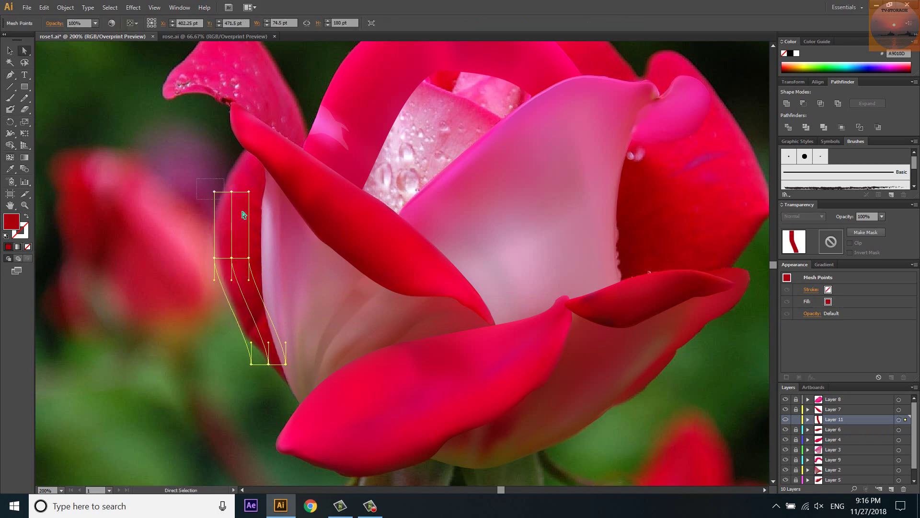
{"action": "left_click_drag", "start_coordinate": [232, 192], "coordinate": [259, 144]}
{"action": "mouse_move", "coordinate": [248, 257]}
{"action": "left_mouse_down"}
{"action": "mouse_move", "coordinate": [262, 260]}
{"action": "mouse_move", "coordinate": [219, 257]}
{"action": "left_mouse_up"}
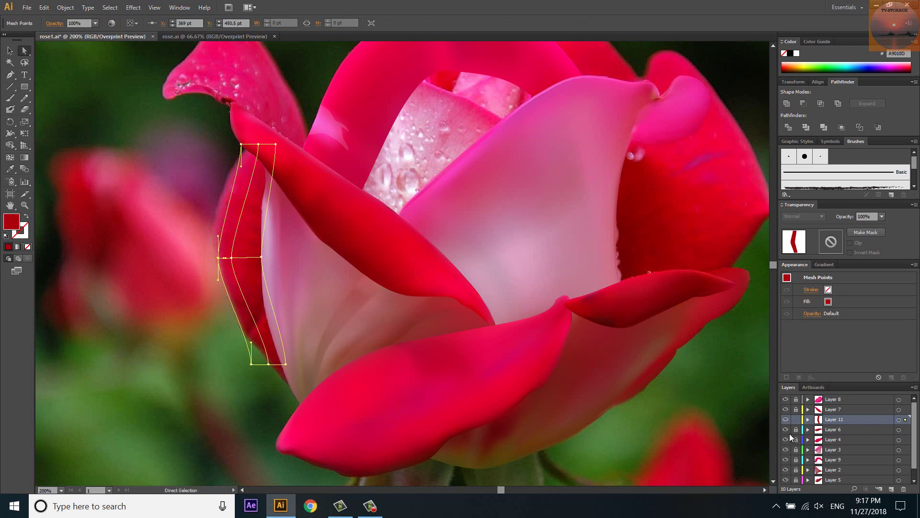
{"action": "left_click", "coordinate": [785, 409]}
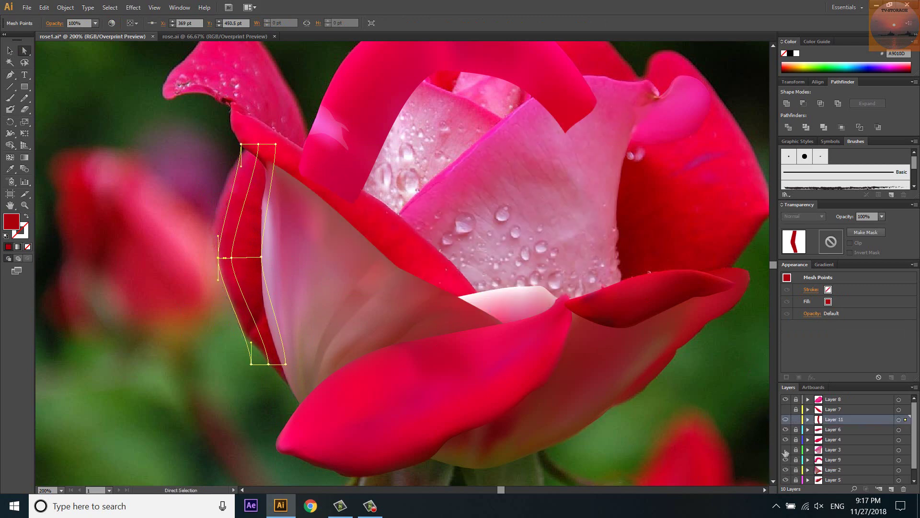
{"action": "left_click", "coordinate": [785, 470]}
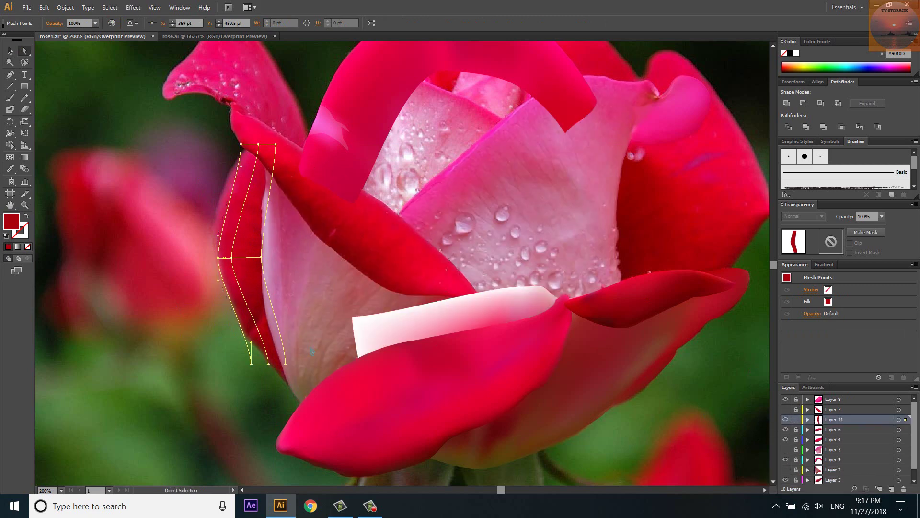
Curve the mesh's top edge and top-right point to follow the petal rim.
{"action": "scroll", "coordinate": [262, 158], "scroll_direction": "up", "scroll_amount": 2}
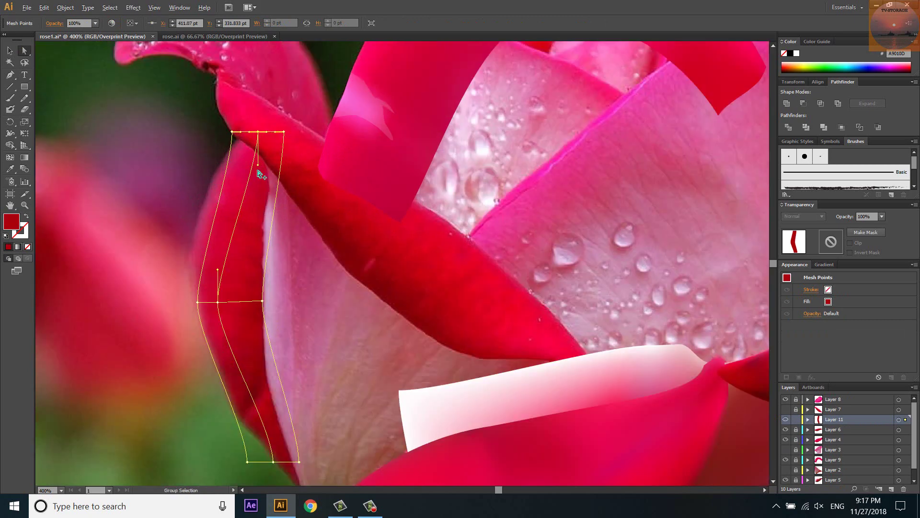
{"action": "left_click_drag", "start_coordinate": [263, 120], "coordinate": [234, 125]}
{"action": "left_click_drag", "start_coordinate": [178, 302], "coordinate": [160, 206]}
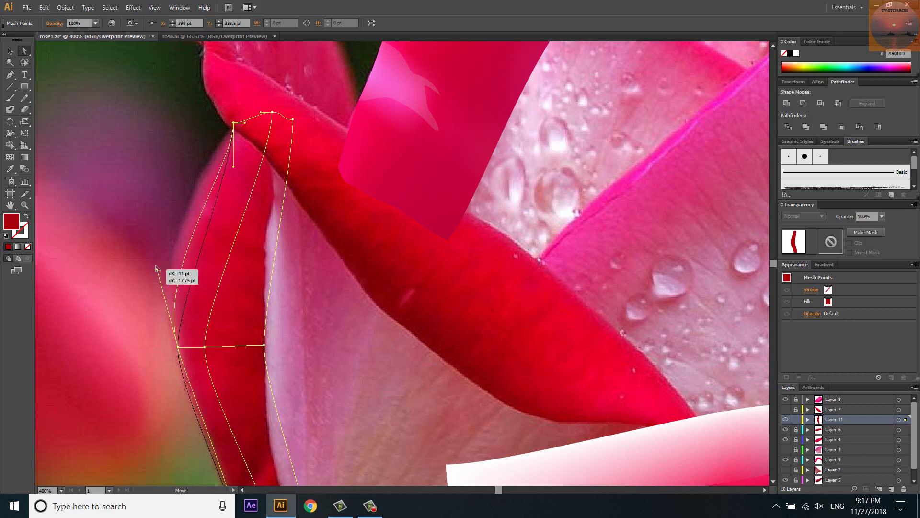
{"action": "left_click_drag", "start_coordinate": [233, 166], "coordinate": [196, 180]}
{"action": "left_click", "coordinate": [294, 120]}
{"action": "left_click_drag", "start_coordinate": [293, 119], "coordinate": [299, 120]}
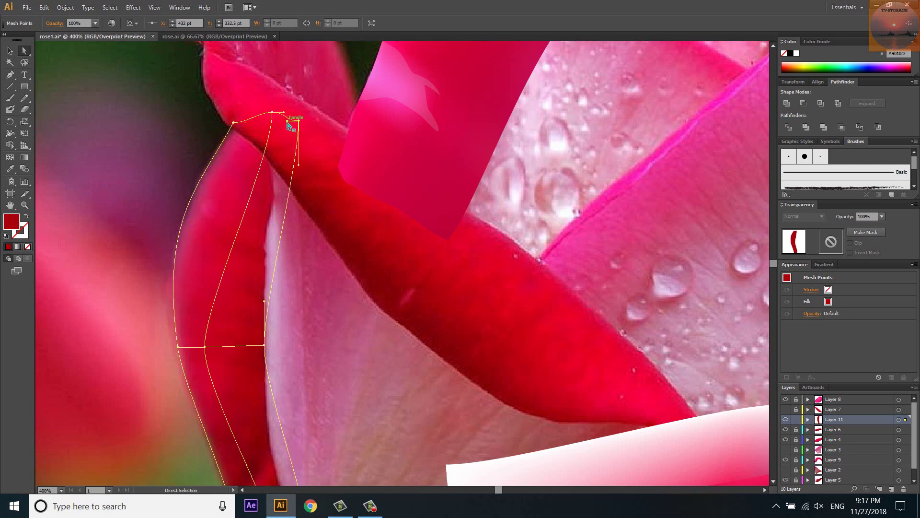
{"action": "mouse_move", "coordinate": [299, 168]}
{"action": "left_mouse_down"}
{"action": "mouse_move", "coordinate": [268, 179]}
{"action": "mouse_move", "coordinate": [275, 183]}
{"action": "left_mouse_up"}
{"action": "scroll", "coordinate": [275, 182], "scroll_direction": "down", "scroll_amount": 3}
{"action": "scroll", "coordinate": [280, 350], "scroll_direction": "up", "scroll_amount": 2}
Move the bottom mesh points onto the petal tip and refine the left rim curve.
{"action": "left_click_drag", "start_coordinate": [265, 338], "coordinate": [304, 381]}
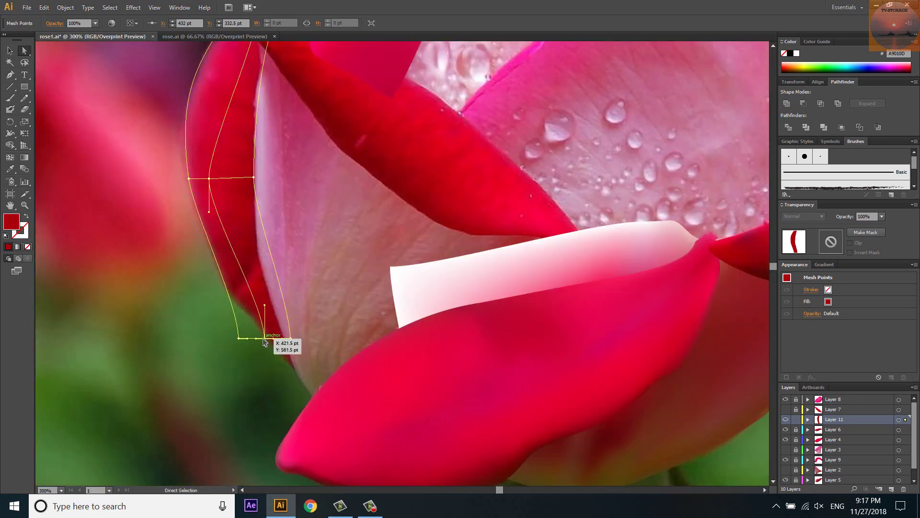
{"action": "left_click_drag", "start_coordinate": [289, 338], "coordinate": [293, 372]}
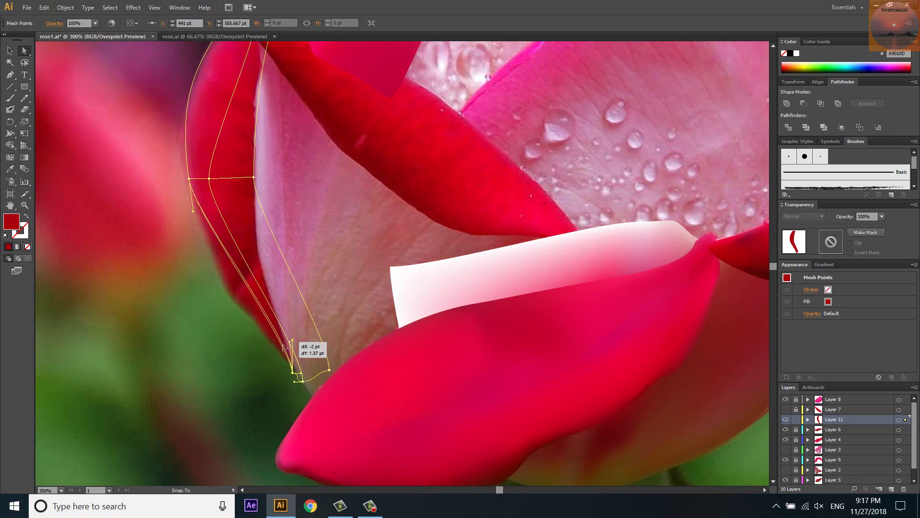
{"action": "left_click_drag", "start_coordinate": [292, 372], "coordinate": [333, 357]}
{"action": "scroll", "coordinate": [321, 364], "scroll_direction": "up", "scroll_amount": 1}
{"action": "left_click_drag", "start_coordinate": [172, 116], "coordinate": [188, 114]}
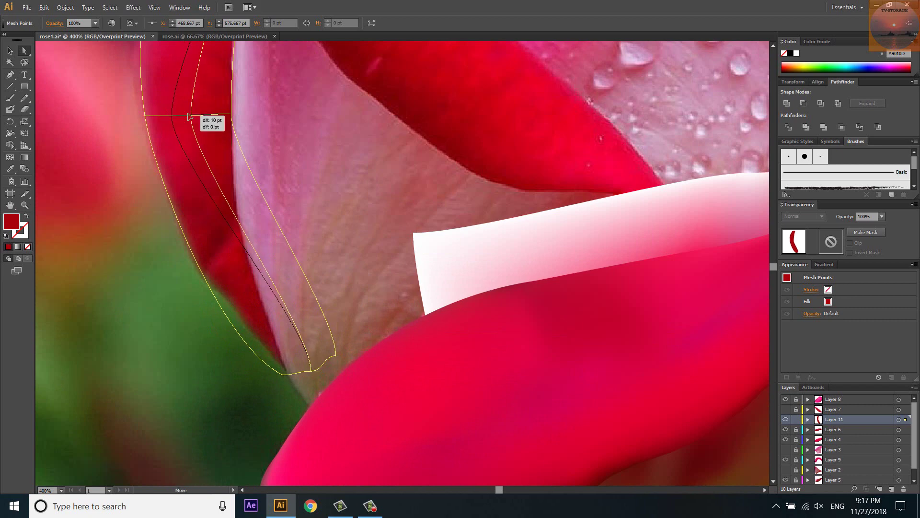
{"action": "left_click_drag", "start_coordinate": [187, 160], "coordinate": [187, 200]}
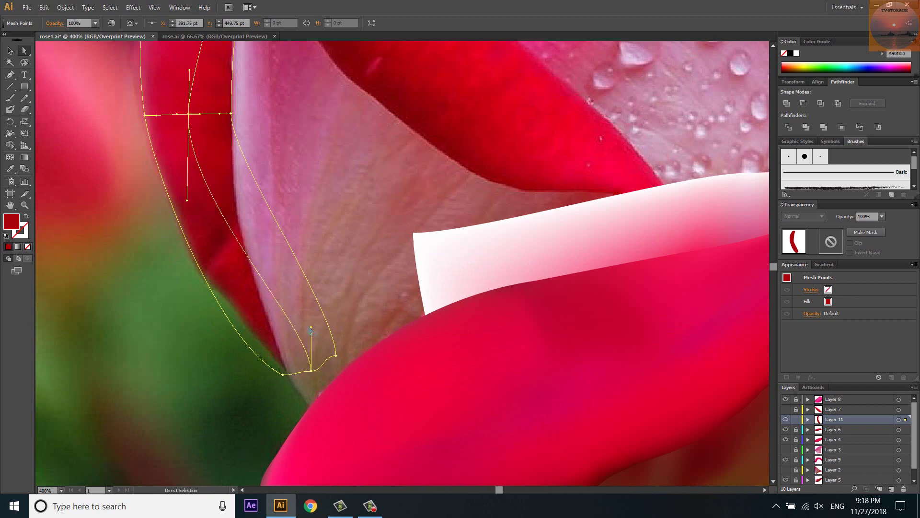
{"action": "left_click_drag", "start_coordinate": [311, 327], "coordinate": [272, 310]}
{"action": "mouse_move", "coordinate": [323, 373]}
{"action": "left_mouse_down"}
{"action": "mouse_move", "coordinate": [299, 372]}
{"action": "mouse_move", "coordinate": [341, 349]}
{"action": "mouse_move", "coordinate": [327, 359]}
{"action": "left_mouse_up"}
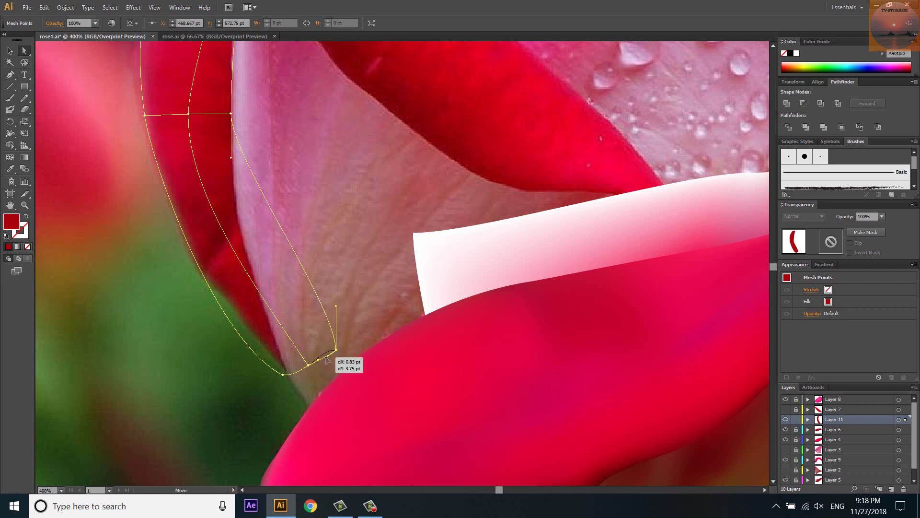
Adjust the bottom corner handles and bend the top point's curve along the rim.
{"action": "left_click_drag", "start_coordinate": [336, 305], "coordinate": [335, 348]}
{"action": "left_click_drag", "start_coordinate": [285, 375], "coordinate": [298, 371]}
{"action": "left_click_drag", "start_coordinate": [214, 344], "coordinate": [282, 373]}
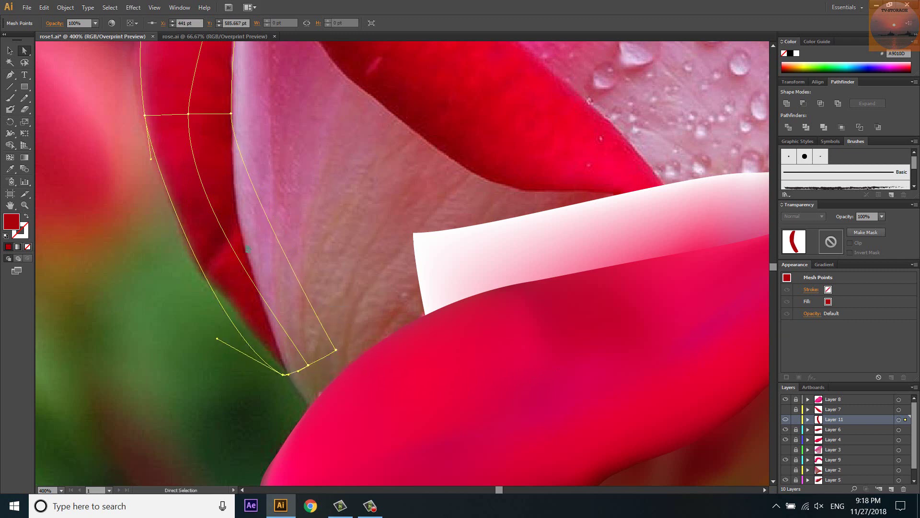
{"action": "left_click", "coordinate": [188, 114]}
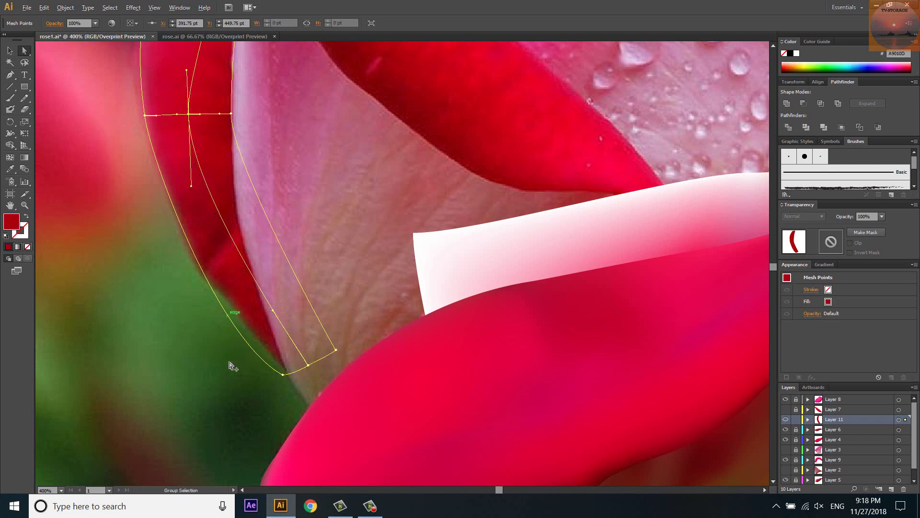
{"action": "scroll", "coordinate": [232, 366], "scroll_direction": "down", "scroll_amount": 2}
{"action": "left_click_drag", "start_coordinate": [234, 143], "coordinate": [203, 185]}
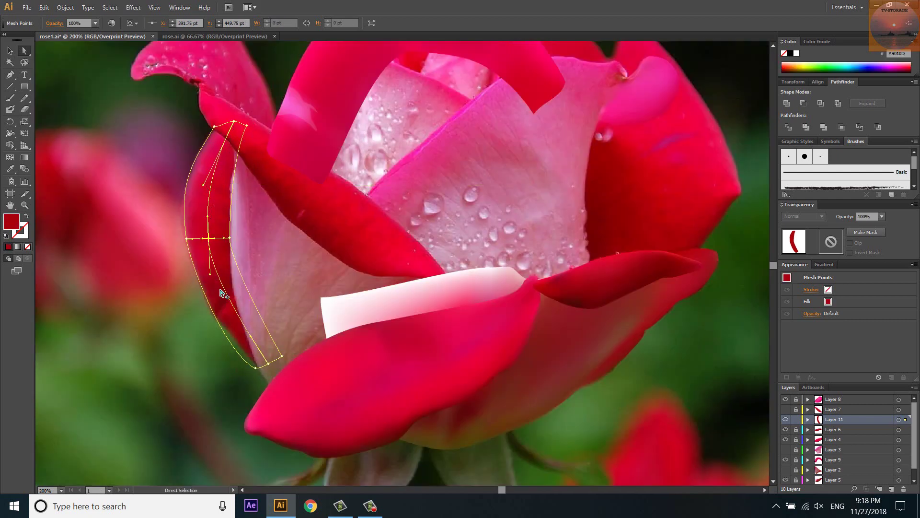
{"action": "scroll", "coordinate": [242, 247], "scroll_direction": "up", "scroll_amount": 2}
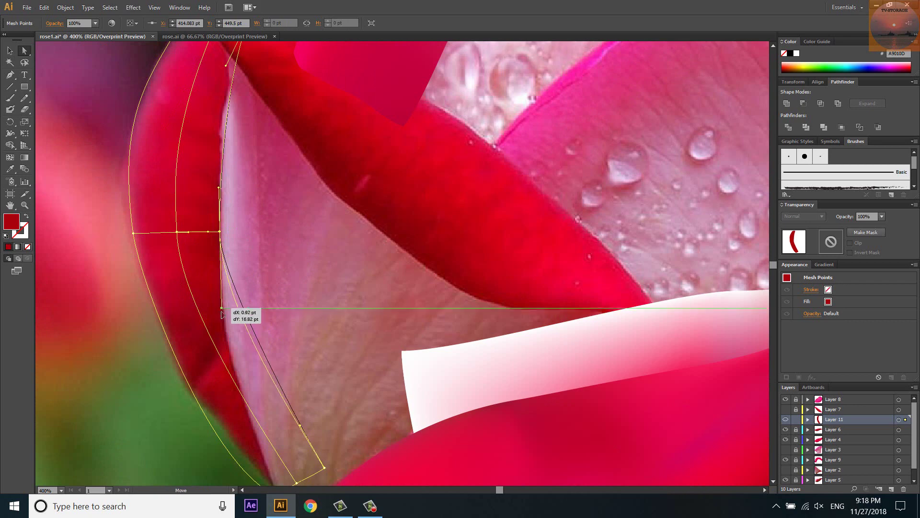
{"action": "scroll", "coordinate": [275, 226], "scroll_direction": "down", "scroll_amount": 1}
Add a mesh line across the lower strip and fit its new points to the rim.
{"action": "key", "text": "u"}
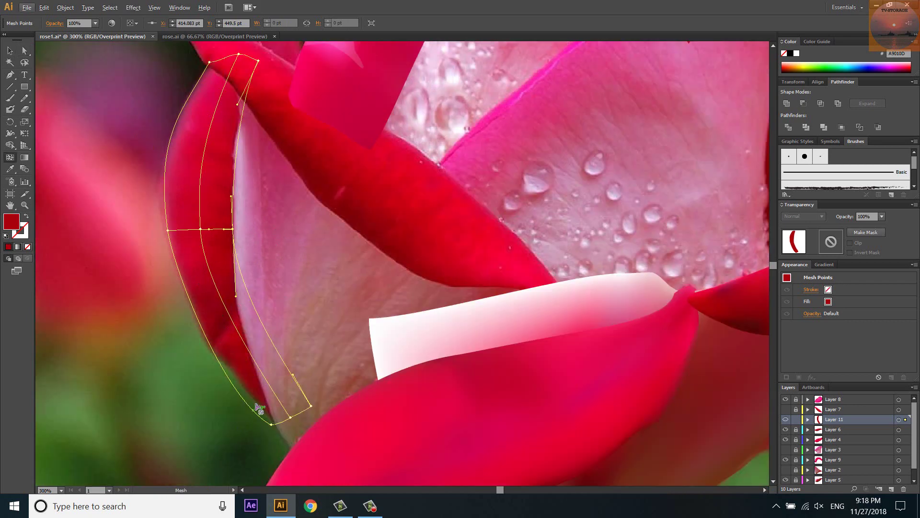
{"action": "left_click", "coordinate": [212, 342]}
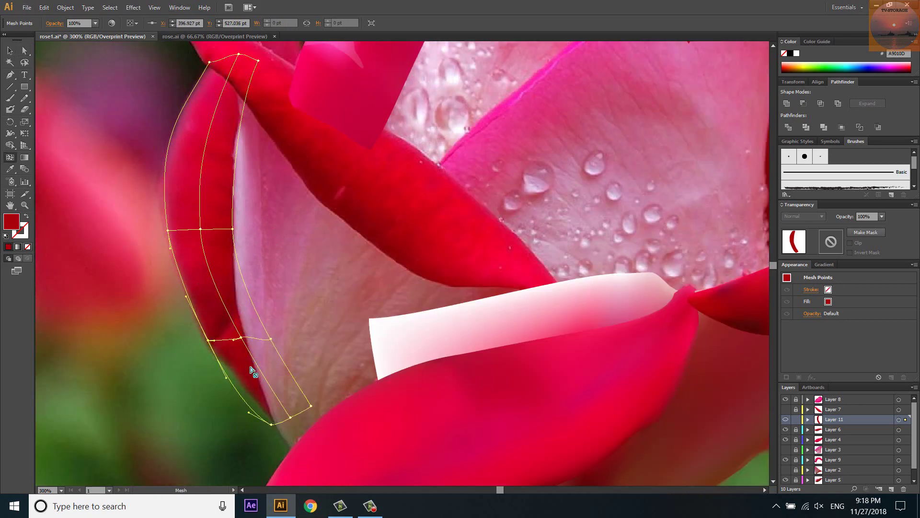
{"action": "key", "text": "a"}
{"action": "scroll", "coordinate": [272, 345], "scroll_direction": "up", "scroll_amount": 2}
{"action": "left_click_drag", "start_coordinate": [269, 333], "coordinate": [253, 303]}
{"action": "left_click_drag", "start_coordinate": [211, 329], "coordinate": [204, 319]}
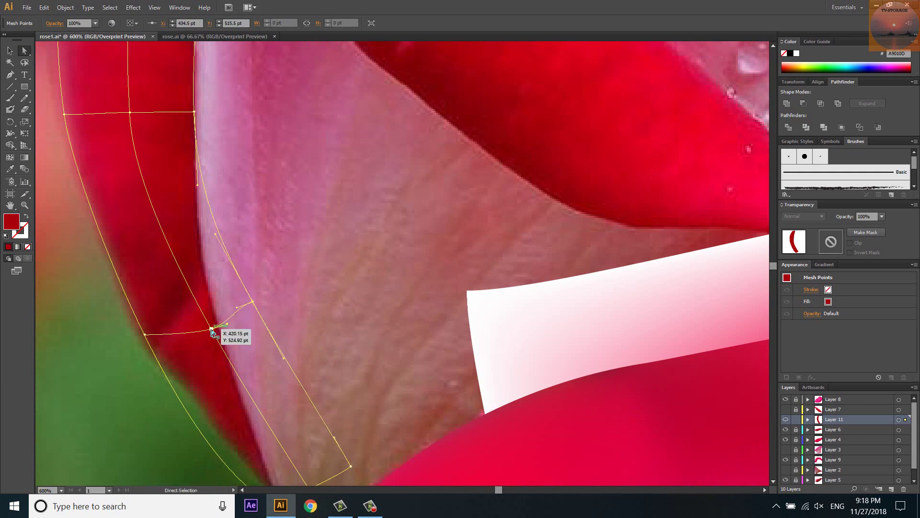
Add another mesh line near the bottom and align its edge points and corner to the petal.
{"action": "key", "text": "u"}
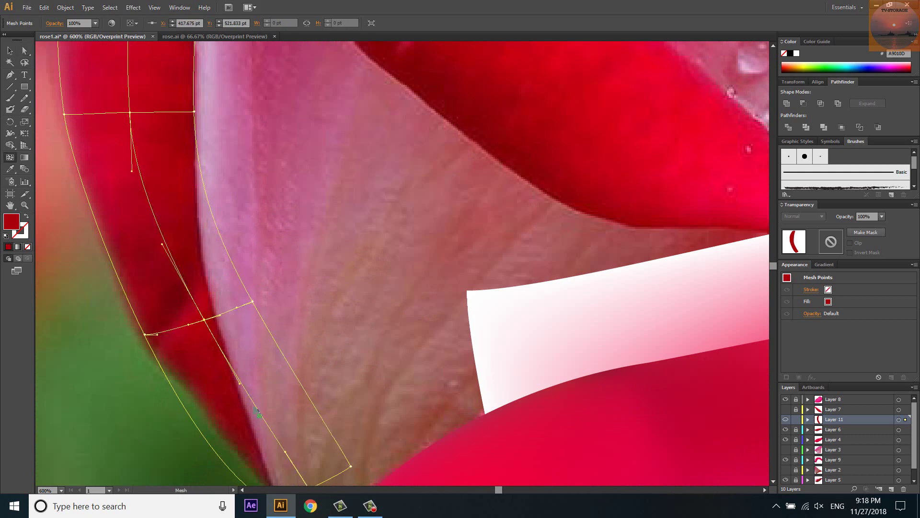
{"action": "left_click", "coordinate": [206, 427]}
{"action": "key", "text": "a"}
{"action": "left_click_drag", "start_coordinate": [205, 431], "coordinate": [218, 424]}
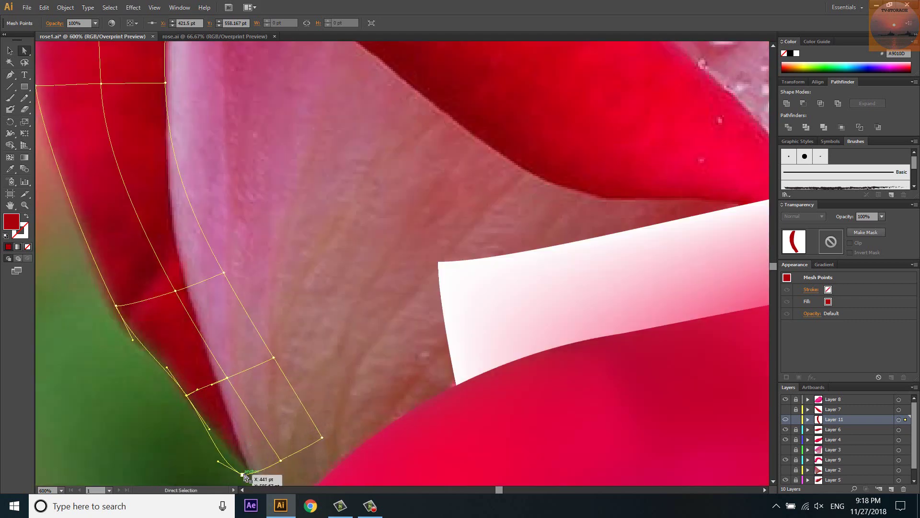
{"action": "left_click_drag", "start_coordinate": [243, 474], "coordinate": [257, 471]}
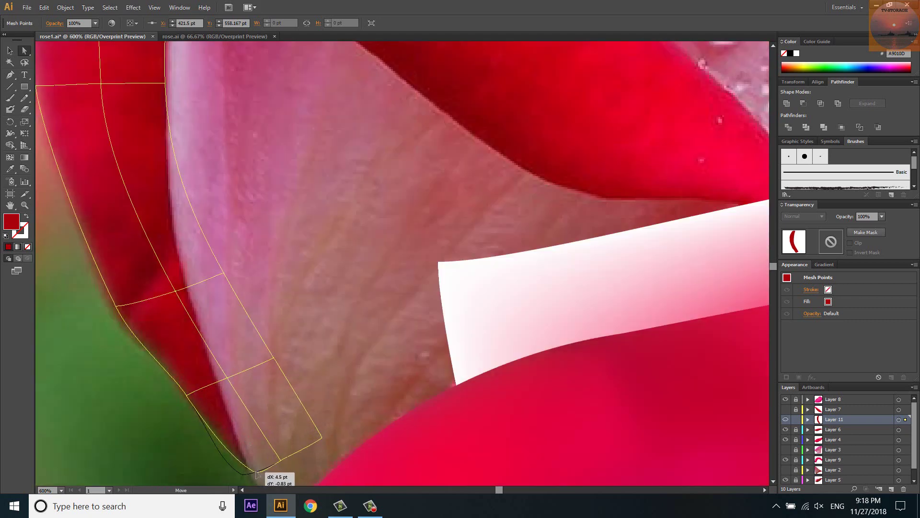
{"action": "left_click_drag", "start_coordinate": [212, 433], "coordinate": [219, 433]}
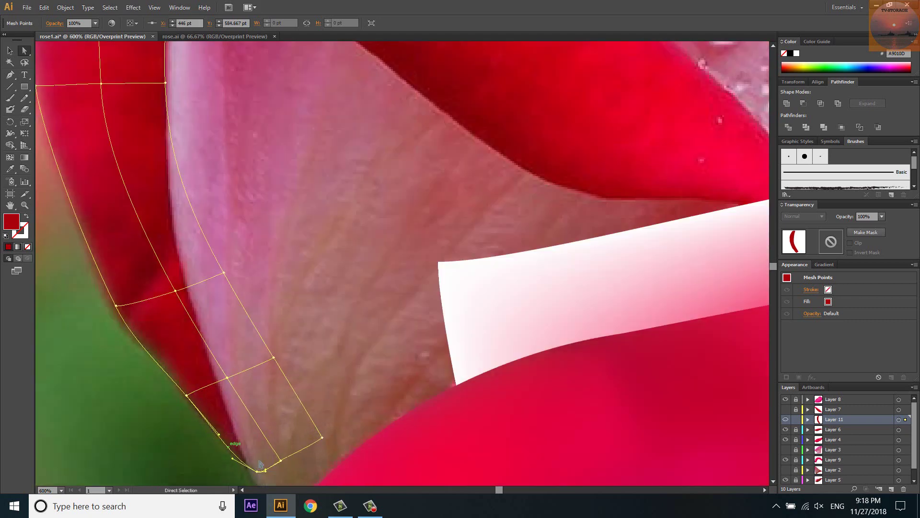
Fine-tune the tip anchor and pull inner and edge mesh points onto the rim.
{"action": "scroll", "coordinate": [274, 475], "scroll_direction": "up", "scroll_amount": 2}
{"action": "left_click_drag", "start_coordinate": [283, 463], "coordinate": [307, 437]}
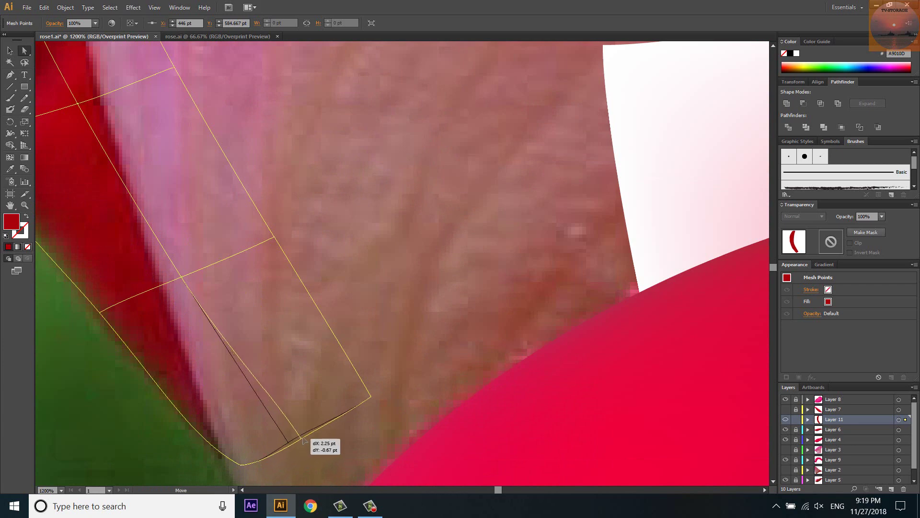
{"action": "scroll", "coordinate": [313, 399], "scroll_direction": "down", "scroll_amount": 2}
{"action": "scroll", "coordinate": [314, 398], "scroll_direction": "down", "scroll_amount": 1}
{"action": "scroll", "coordinate": [261, 266], "scroll_direction": "up", "scroll_amount": 1}
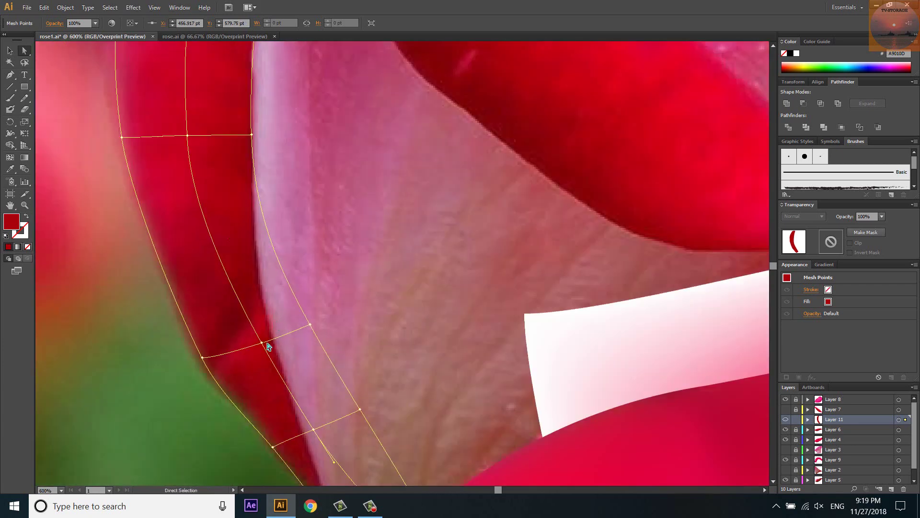
{"action": "left_click_drag", "start_coordinate": [268, 346], "coordinate": [253, 317]}
{"action": "left_click_drag", "start_coordinate": [204, 360], "coordinate": [214, 371]}
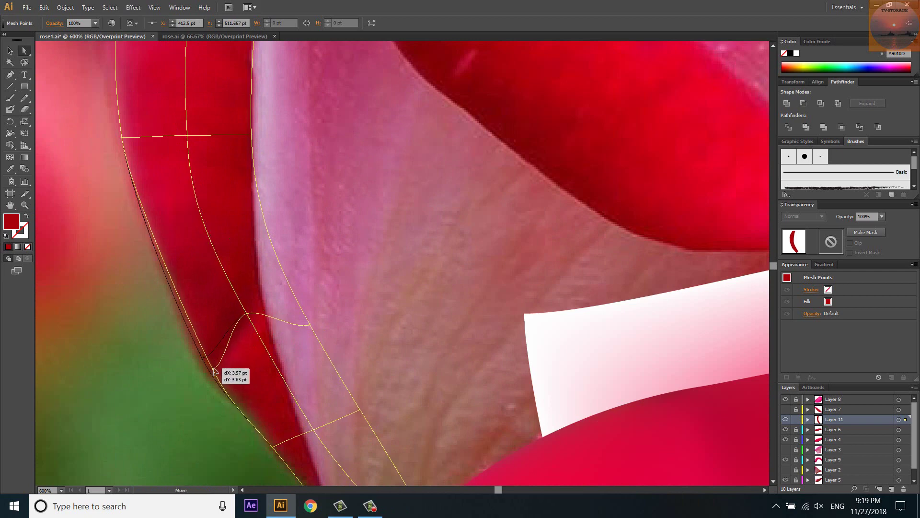
{"action": "mouse_move", "coordinate": [309, 325]}
{"action": "left_mouse_down"}
{"action": "mouse_move", "coordinate": [278, 284]}
{"action": "mouse_move", "coordinate": [255, 318]}
{"action": "left_mouse_up"}
{"action": "left_click_drag", "start_coordinate": [216, 367], "coordinate": [209, 371]}
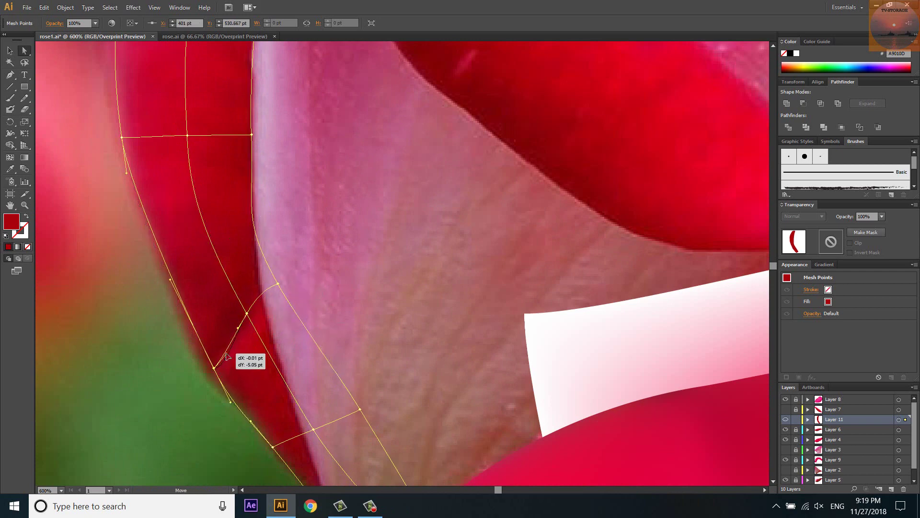
{"action": "left_click", "coordinate": [278, 285]}
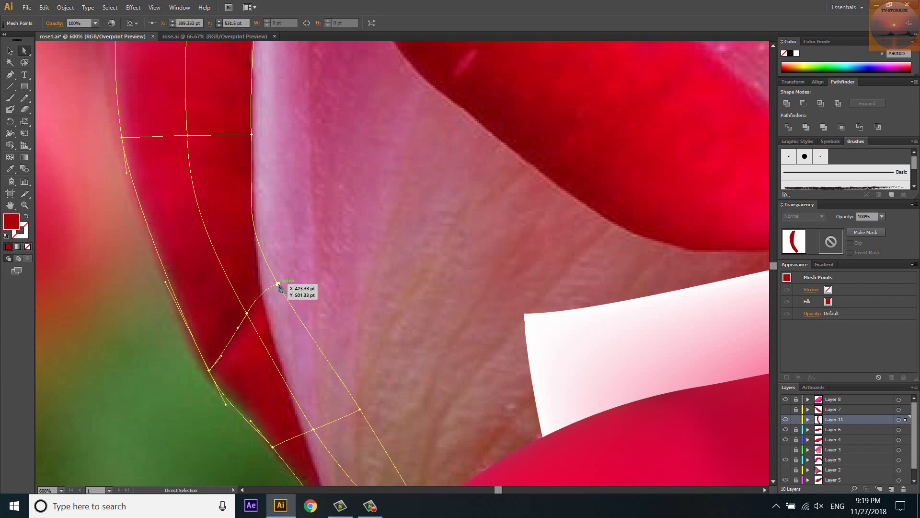
Add two more mesh lines through the lower strip and slide the edge anchor along the rim.
{"action": "key", "text": "u"}
{"action": "left_click", "coordinate": [239, 301]}
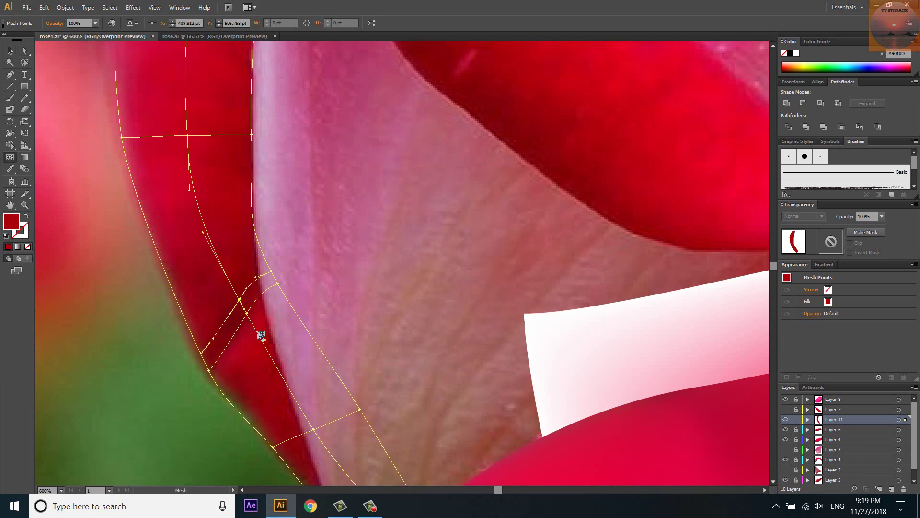
{"action": "left_click", "coordinate": [259, 334]}
{"action": "key", "text": "a"}
{"action": "left_click", "coordinate": [225, 387]}
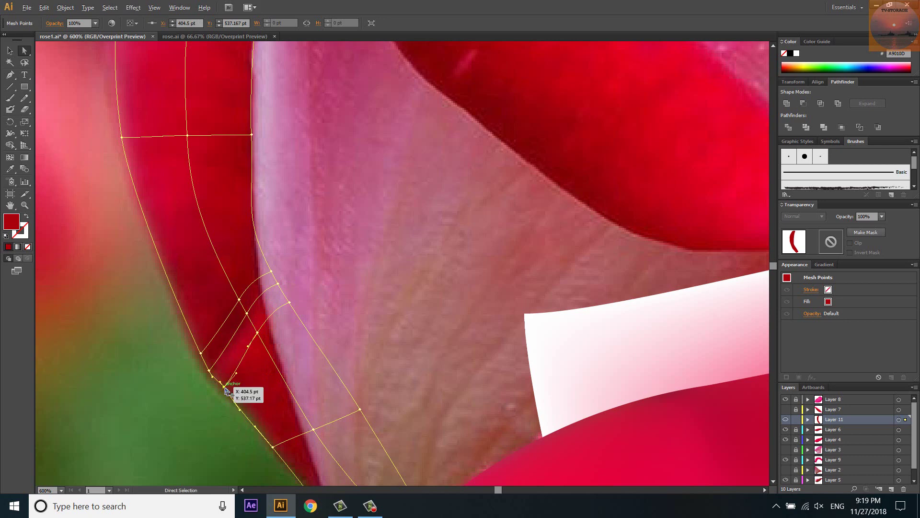
{"action": "scroll", "coordinate": [224, 388], "scroll_direction": "up", "scroll_amount": 1}
{"action": "left_click_drag", "start_coordinate": [251, 420], "coordinate": [275, 428]}
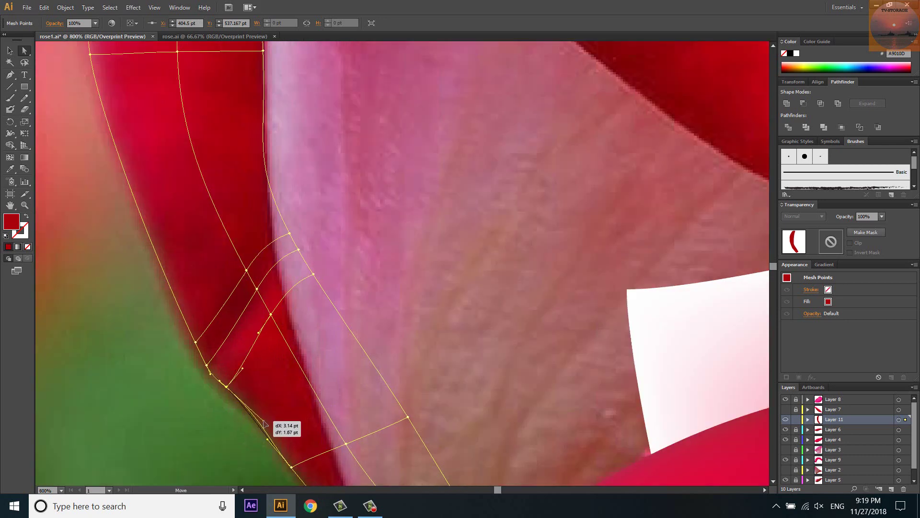
{"action": "left_click_drag", "start_coordinate": [199, 348], "coordinate": [210, 368]}
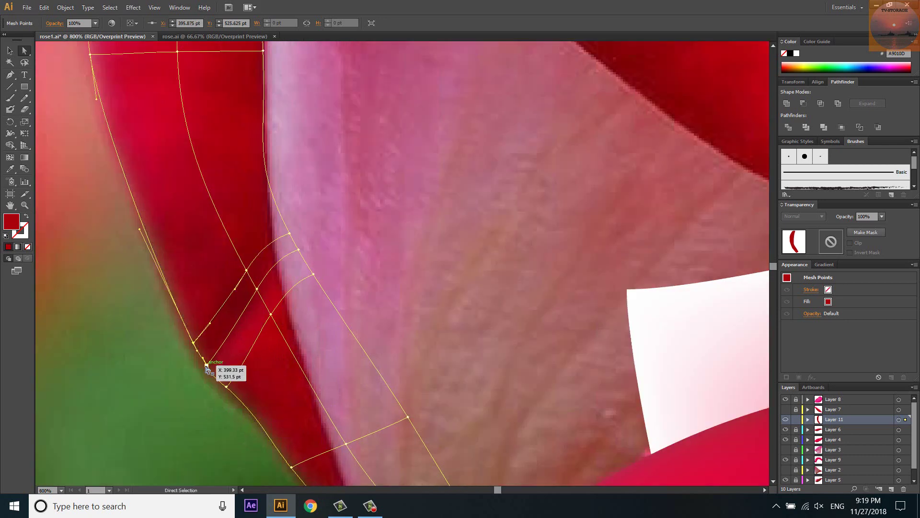
{"action": "scroll", "coordinate": [207, 381], "scroll_direction": "up", "scroll_amount": 2}
{"action": "scroll", "coordinate": [259, 331], "scroll_direction": "down", "scroll_amount": 1}
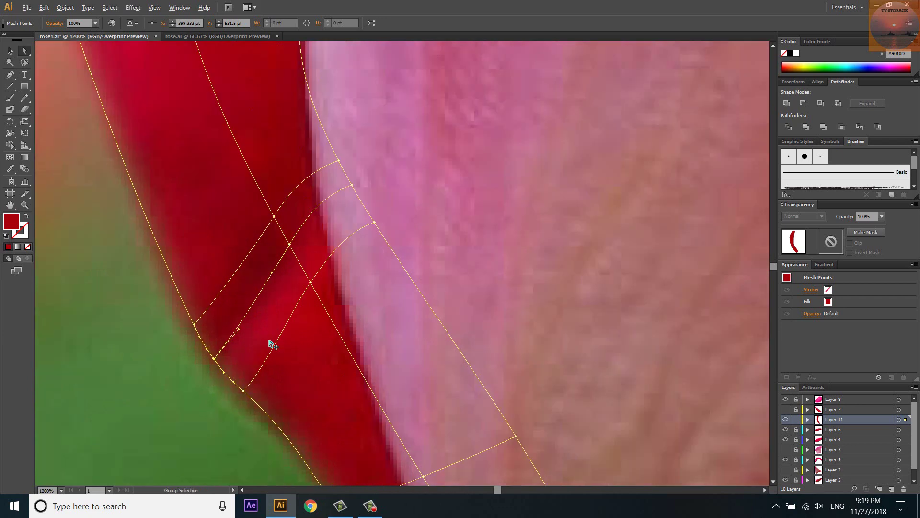
{"action": "key", "text": "u"}
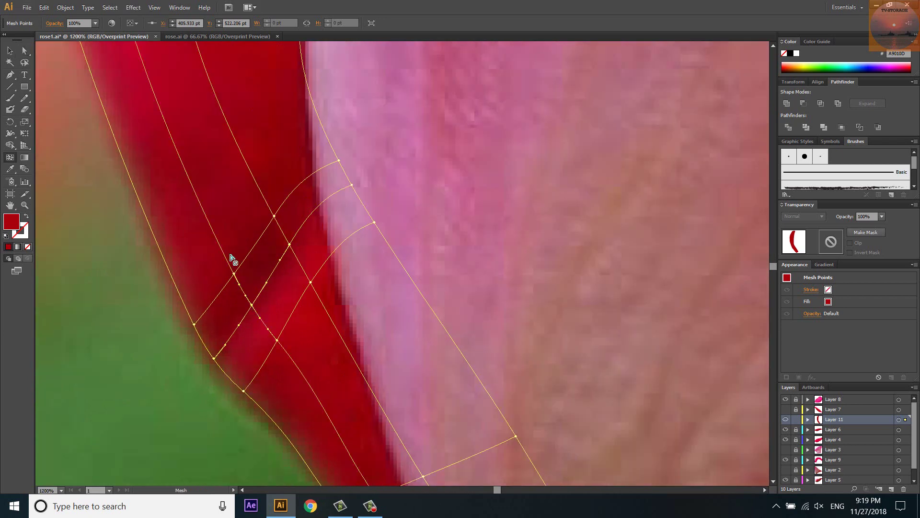
{"action": "scroll", "coordinate": [232, 263], "scroll_direction": "down", "scroll_amount": 2}
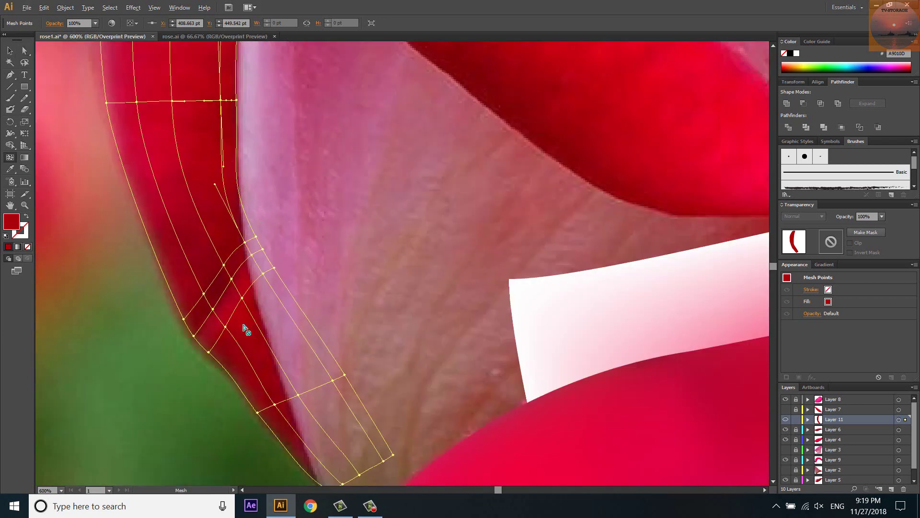
{"action": "scroll", "coordinate": [243, 324], "scroll_direction": "down", "scroll_amount": 1}
{"action": "scroll", "coordinate": [250, 188], "scroll_direction": "down", "scroll_amount": 1}
{"action": "scroll", "coordinate": [220, 82], "scroll_direction": "up", "scroll_amount": 1}
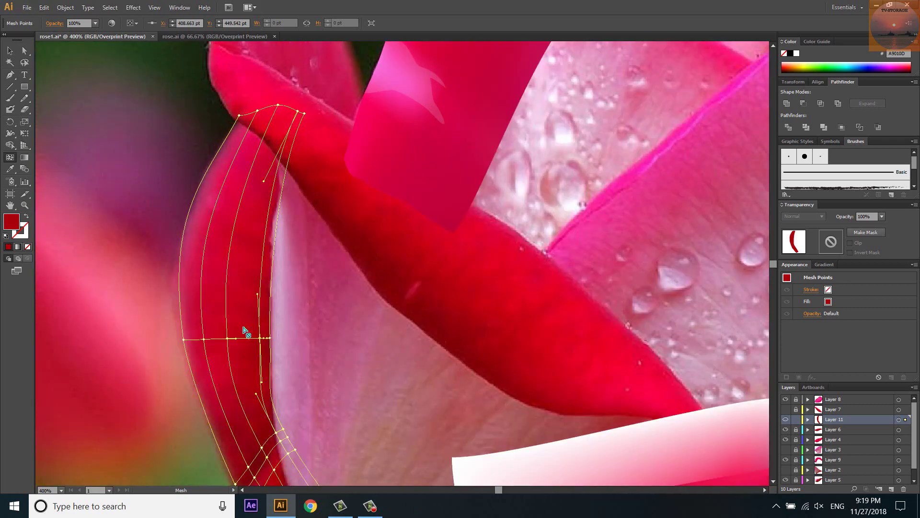
Add a horizontal mesh line across the upper strip and reposition its edge points.
{"action": "scroll", "coordinate": [245, 331], "scroll_direction": "up", "scroll_amount": 1}
{"action": "left_click", "coordinate": [267, 312]}
{"action": "key", "text": "a"}
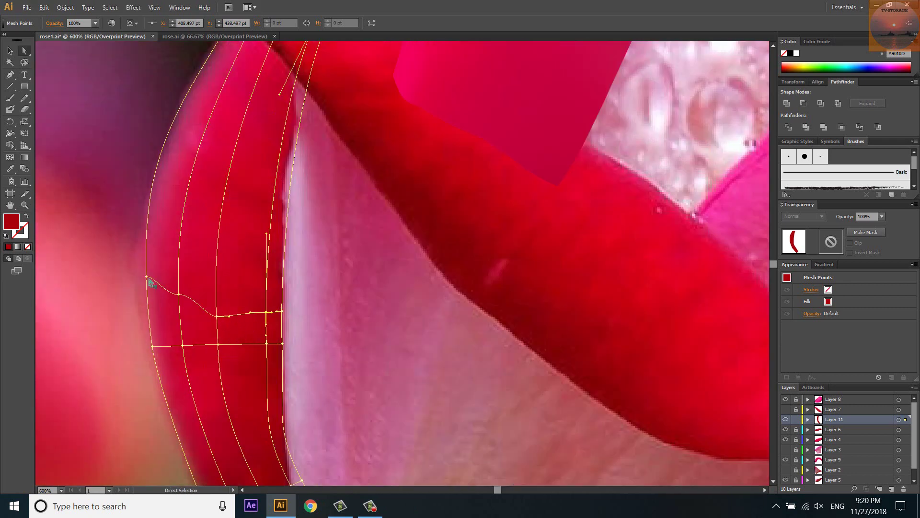
{"action": "left_click_drag", "start_coordinate": [147, 277], "coordinate": [138, 300]}
{"action": "left_click_drag", "start_coordinate": [179, 296], "coordinate": [261, 305]}
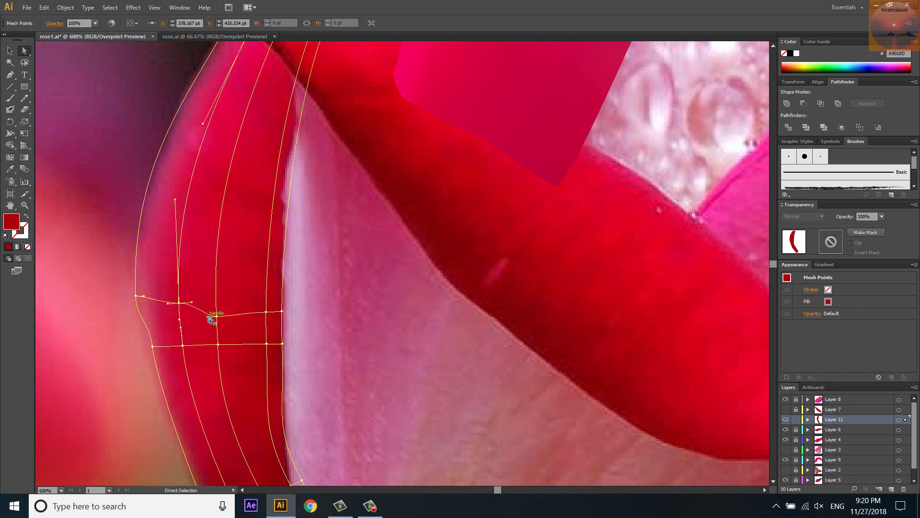
Drag left-edge mesh points onto the photo's petal outline to curve the edge.
{"action": "scroll", "coordinate": [261, 305], "scroll_direction": "down", "scroll_amount": 3, "text": "alt"}
{"action": "scroll", "coordinate": [225, 302], "scroll_direction": "up", "scroll_amount": 3, "text": "alt"}
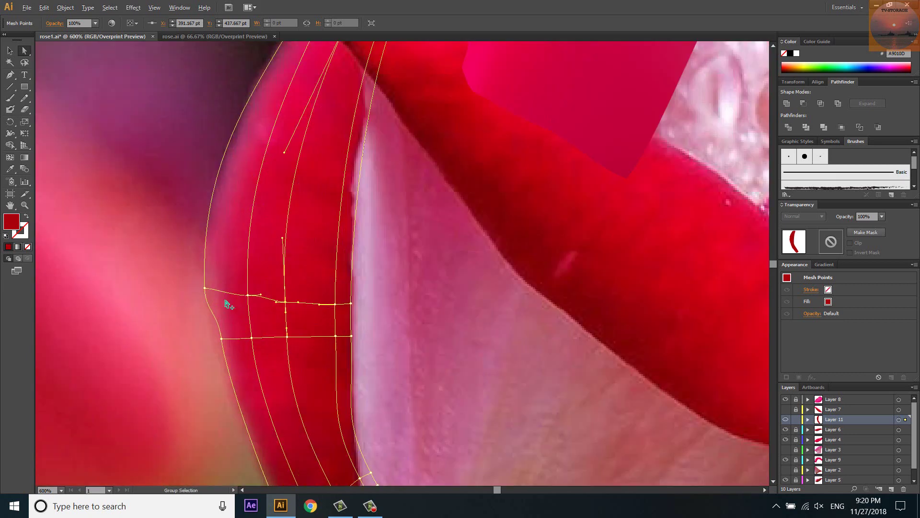
{"action": "left_click_drag", "start_coordinate": [221, 339], "coordinate": [225, 340]}
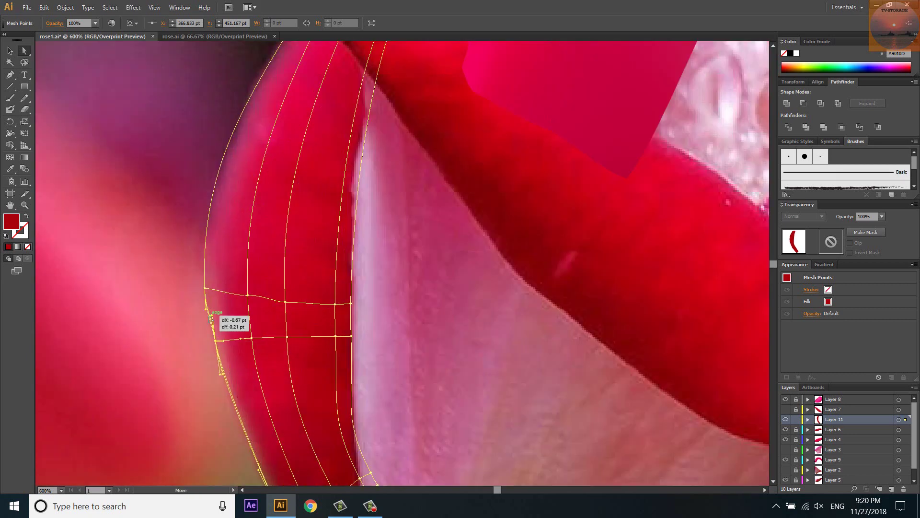
{"action": "scroll", "coordinate": [229, 340], "scroll_direction": "down", "scroll_amount": 1, "text": "alt"}
{"action": "scroll", "coordinate": [229, 340], "scroll_direction": "up", "scroll_amount": 1, "text": "alt"}
{"action": "left_click", "coordinate": [246, 290]}
{"action": "scroll", "coordinate": [248, 292], "scroll_direction": "up", "scroll_amount": 1, "text": "alt"}
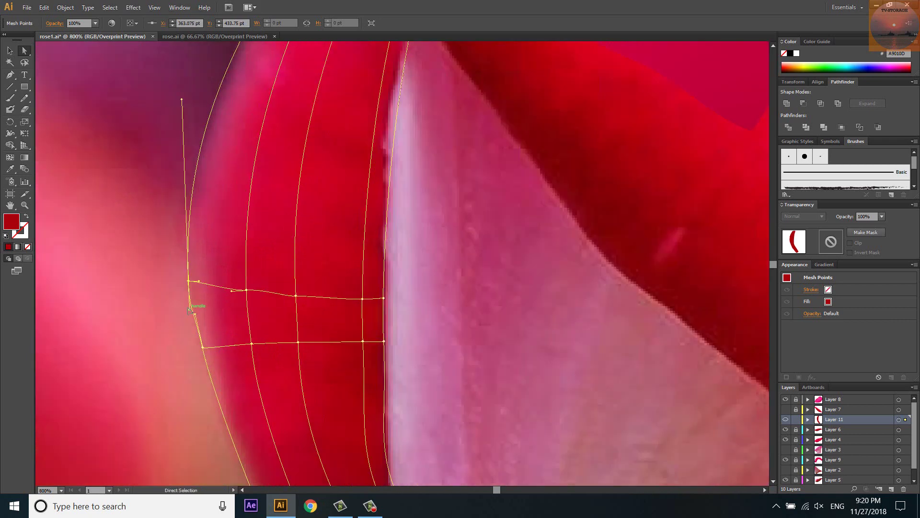
{"action": "left_click_drag", "start_coordinate": [190, 310], "coordinate": [190, 300]}
{"action": "scroll", "coordinate": [190, 301], "scroll_direction": "down", "scroll_amount": 1, "text": "alt"}
{"action": "scroll", "coordinate": [201, 325], "scroll_direction": "up", "scroll_amount": 1, "text": "alt"}
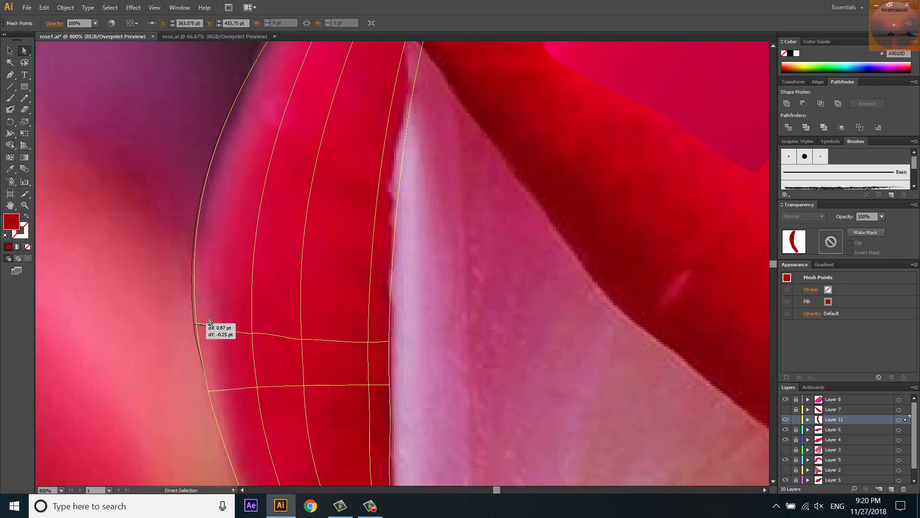
{"action": "left_click", "coordinate": [253, 333]}
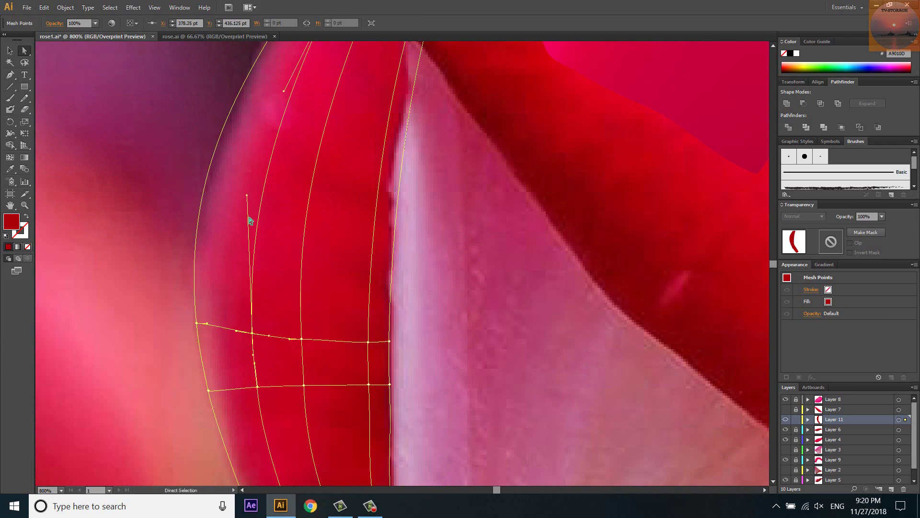
Add a mesh line across the petal and reshape it up and to the right.
{"action": "key", "text": "u"}
{"action": "scroll", "coordinate": [270, 268], "scroll_direction": "down", "scroll_amount": 1}
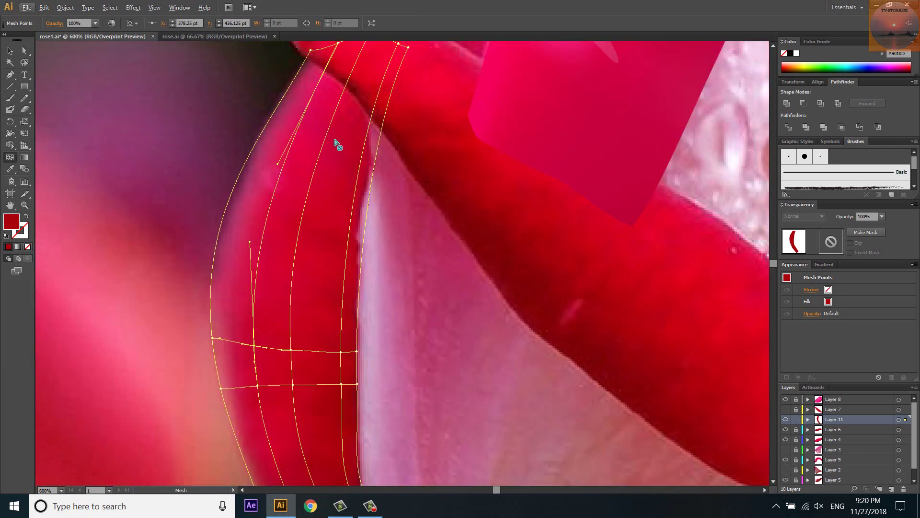
{"action": "left_click", "coordinate": [274, 194]}
{"action": "key", "text": "a"}
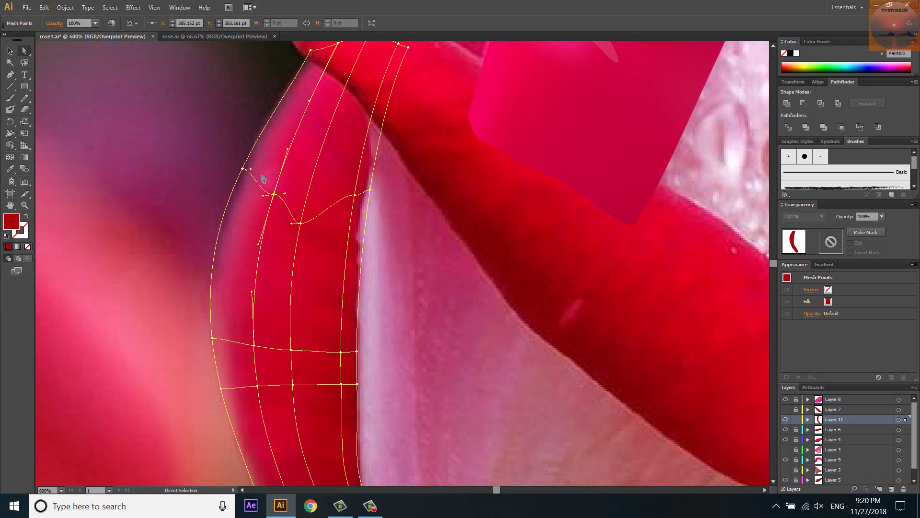
{"action": "left_click", "coordinate": [245, 168]}
{"action": "left_click_drag", "start_coordinate": [274, 195], "coordinate": [279, 186]}
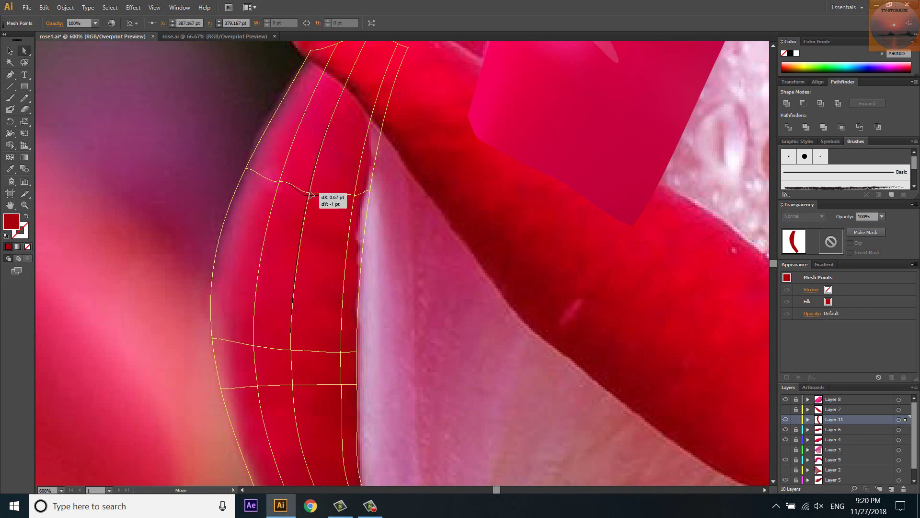
{"action": "left_click_drag", "start_coordinate": [279, 186], "coordinate": [310, 198]}
Move the right-edge mesh point onto the petal's edge.
{"action": "scroll", "coordinate": [298, 190], "scroll_direction": "up", "scroll_amount": 2}
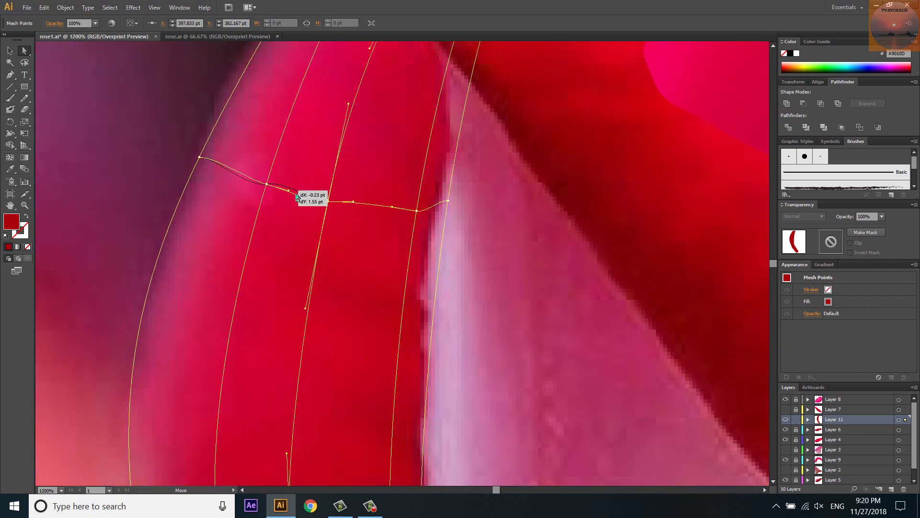
{"action": "left_click", "coordinate": [416, 211]}
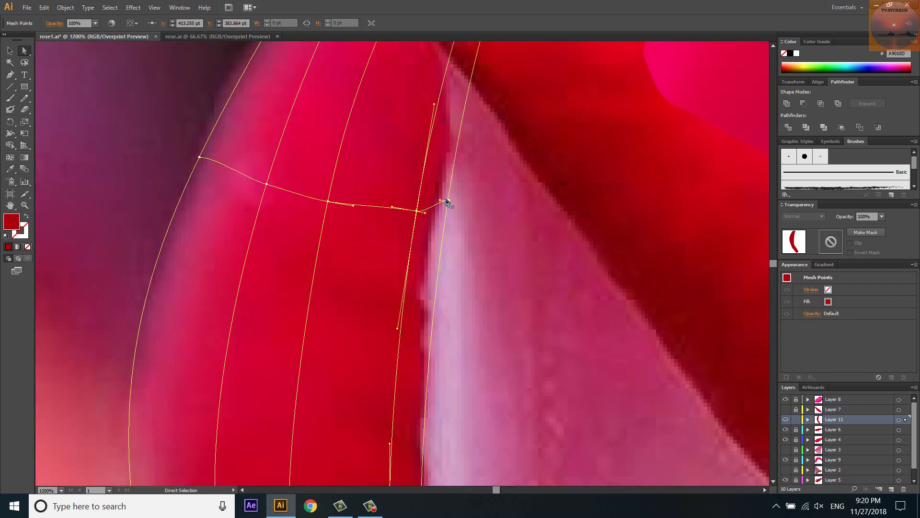
{"action": "left_click_drag", "start_coordinate": [446, 202], "coordinate": [474, 203]}
{"action": "scroll", "coordinate": [324, 206], "scroll_direction": "down", "scroll_amount": 2}
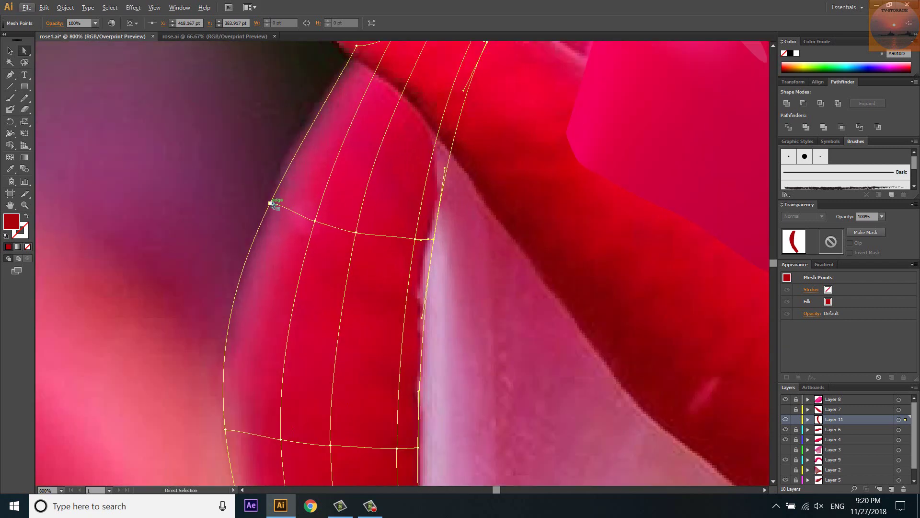
{"action": "left_click", "coordinate": [271, 204]}
Add a mesh line near the petal's top and smooth its right-end handle.
{"action": "key", "text": "u"}
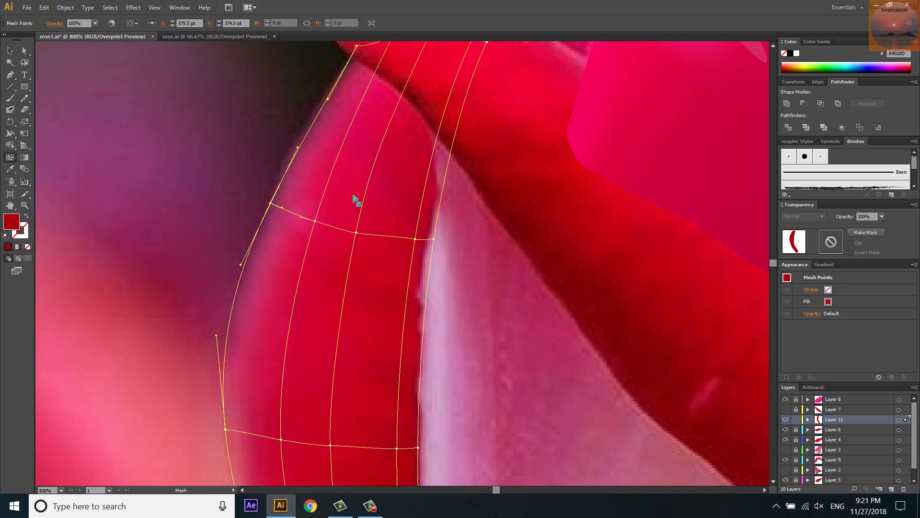
{"action": "left_click", "coordinate": [386, 135]}
{"action": "key", "text": "a"}
{"action": "left_click", "coordinate": [438, 140]}
{"action": "mouse_move", "coordinate": [441, 141]}
{"action": "left_mouse_down"}
{"action": "mouse_move", "coordinate": [459, 121]}
{"action": "mouse_move", "coordinate": [365, 125]}
{"action": "mouse_move", "coordinate": [374, 132]}
{"action": "left_mouse_up"}
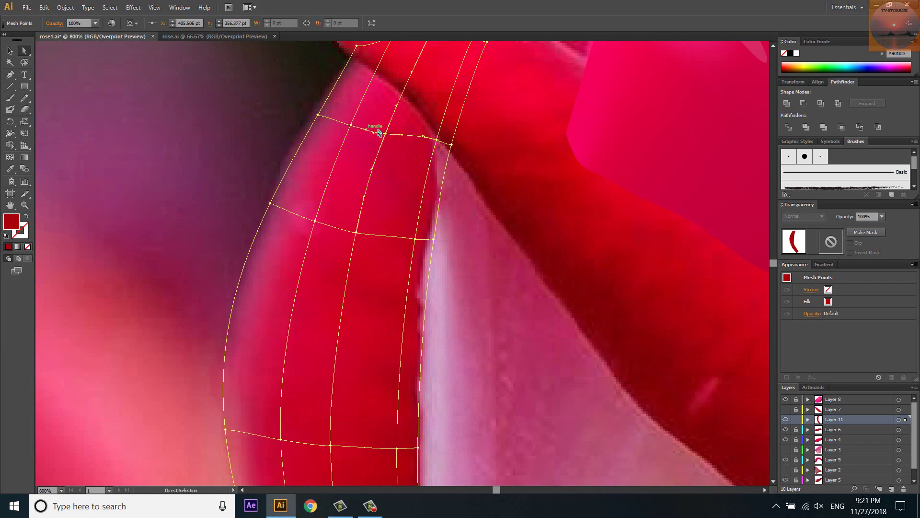
Add a horizontal mesh line mid-petal and smooth it into the petal shape.
{"action": "key", "text": "u"}
{"action": "left_click", "coordinate": [289, 329]}
{"action": "key", "text": "a"}
{"action": "left_click_drag", "start_coordinate": [235, 305], "coordinate": [239, 307]}
{"action": "mouse_move", "coordinate": [322, 349]}
{"action": "left_mouse_down"}
{"action": "mouse_move", "coordinate": [411, 353]}
{"action": "mouse_move", "coordinate": [406, 347]}
{"action": "left_mouse_up"}
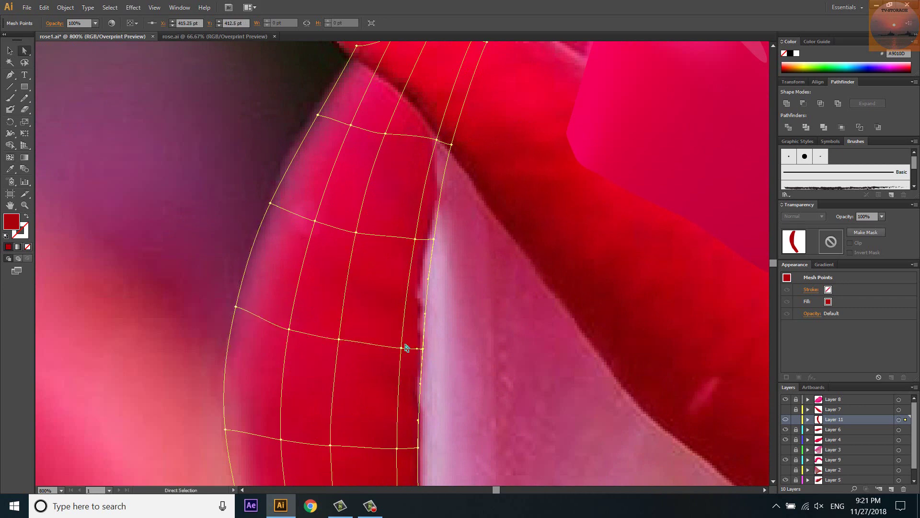
{"action": "scroll", "coordinate": [335, 306], "scroll_direction": "down", "scroll_amount": 1, "text": "alt"}
{"action": "scroll", "coordinate": [288, 263], "scroll_direction": "down", "scroll_amount": 1, "text": "alt"}
Add four more mesh lines across the red petal's narrow lower tail with the Mesh tool.
{"action": "key", "text": "u"}
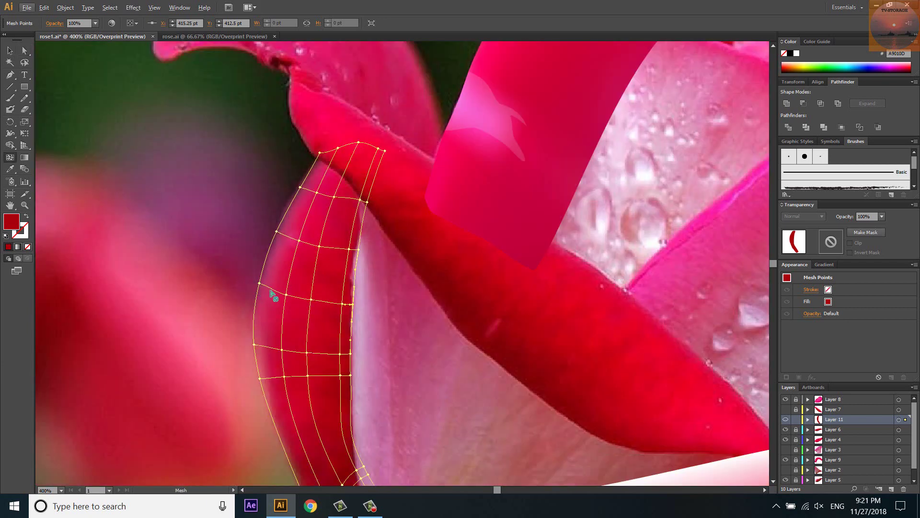
{"action": "left_click", "coordinate": [274, 289]}
{"action": "scroll", "coordinate": [269, 268], "scroll_direction": "down", "scroll_amount": 1, "text": "alt"}
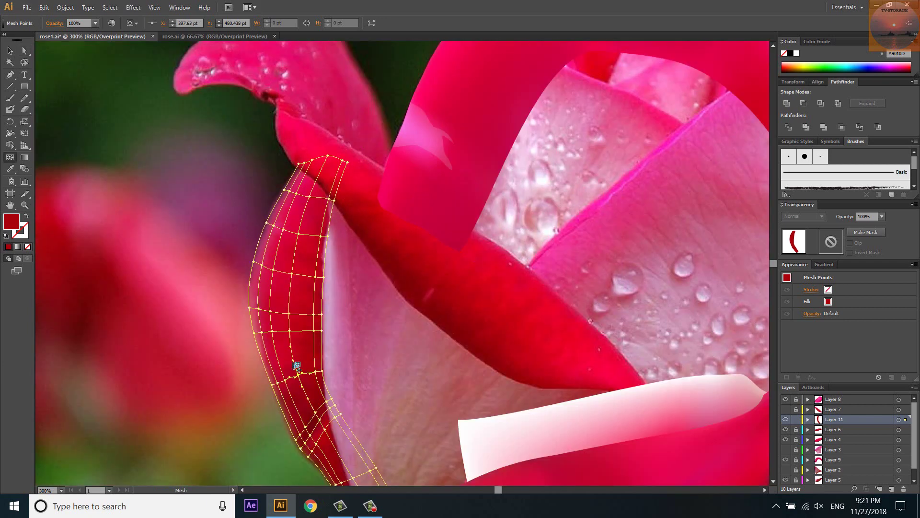
{"action": "scroll", "coordinate": [311, 268], "scroll_direction": "down", "scroll_amount": 1}
{"action": "scroll", "coordinate": [321, 351], "scroll_direction": "up", "scroll_amount": 3, "text": "alt"}
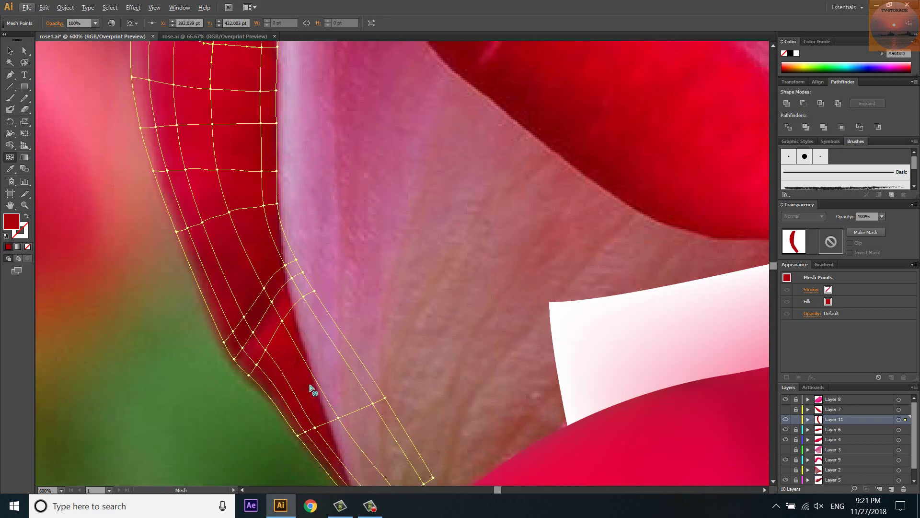
{"action": "left_click", "coordinate": [334, 446]}
{"action": "scroll", "coordinate": [326, 431], "scroll_direction": "down", "scroll_amount": 2, "text": "alt"}
{"action": "scroll", "coordinate": [307, 407], "scroll_direction": "up", "scroll_amount": 2, "text": "alt"}
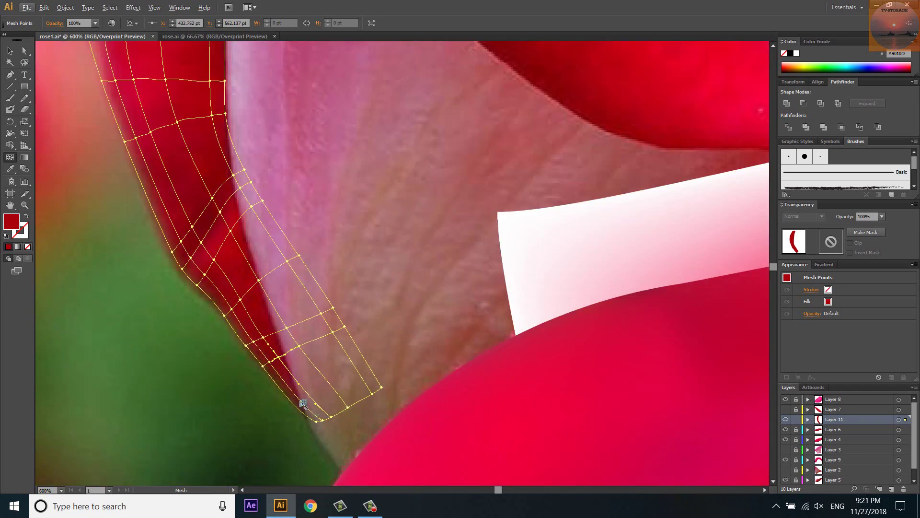
{"action": "scroll", "coordinate": [306, 416], "scroll_direction": "up", "scroll_amount": 2, "text": "alt"}
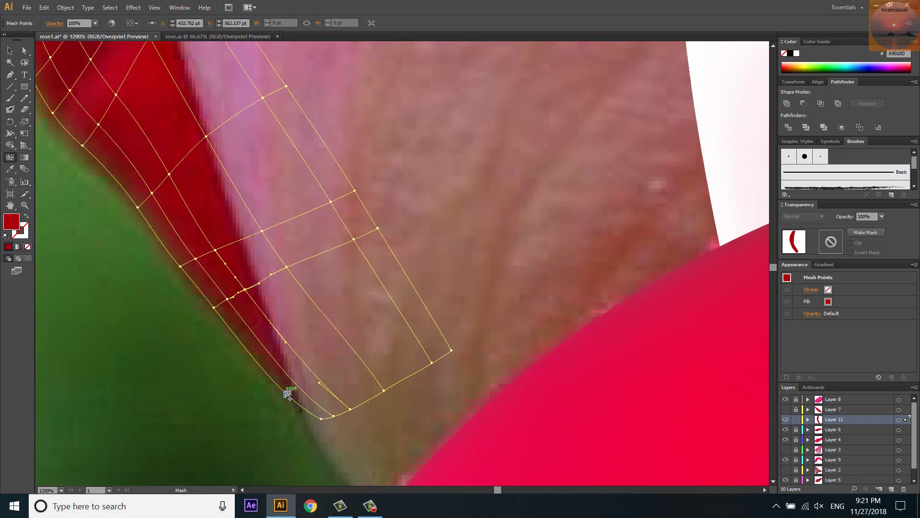
{"action": "left_click", "coordinate": [288, 394]}
{"action": "left_click", "coordinate": [261, 341]}
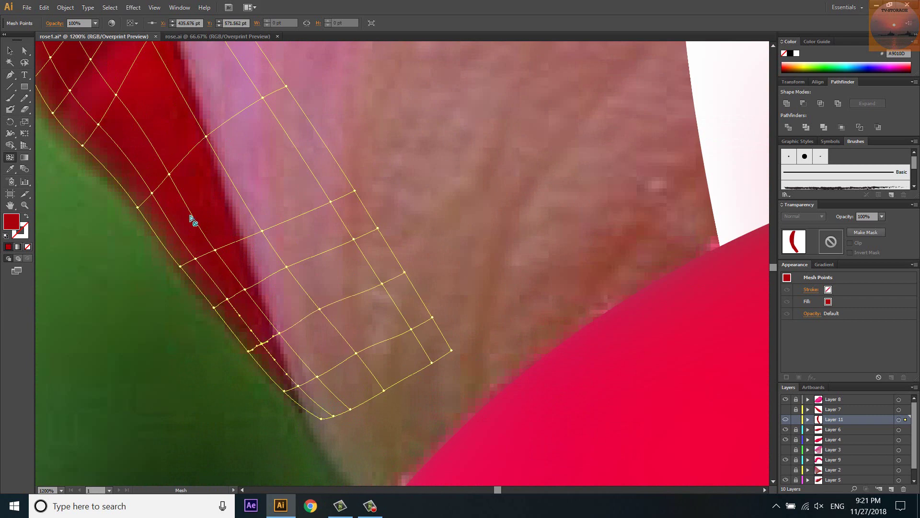
{"action": "scroll", "coordinate": [355, 319], "scroll_direction": "down", "scroll_amount": 4, "text": "alt"}
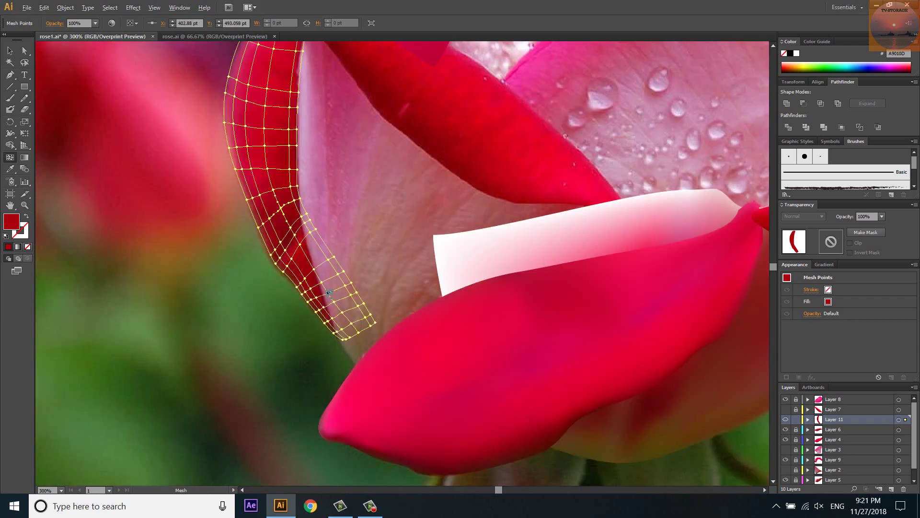
{"action": "scroll", "coordinate": [291, 224], "scroll_direction": "down", "scroll_amount": 2, "text": "alt"}
{"action": "scroll", "coordinate": [220, 148], "scroll_direction": "up", "scroll_amount": 3, "text": "alt"}
{"action": "scroll", "coordinate": [220, 147], "scroll_direction": "up", "scroll_amount": 1, "text": "alt"}
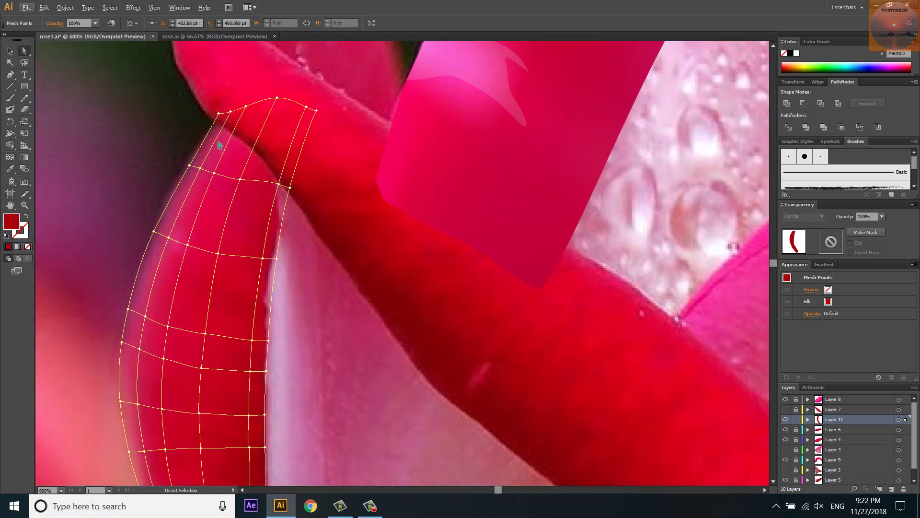
Eyedrop photo reds onto the petal's top-edge and upper-right mesh points.
{"action": "left_click", "coordinate": [219, 114], "text": "ctrl"}
{"action": "key", "text": "i"}
{"action": "left_click", "coordinate": [230, 111], "text": "ctrl"}
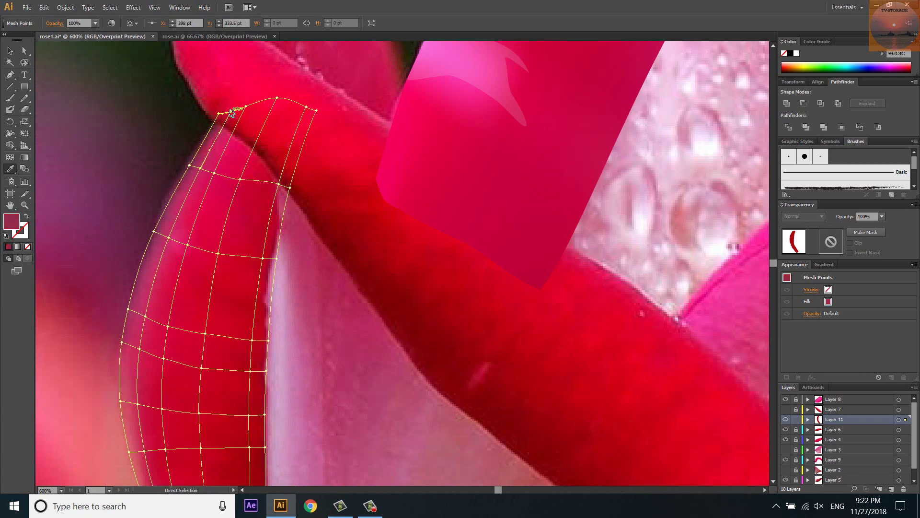
{"action": "left_click", "coordinate": [246, 105], "text": "ctrl"}
{"action": "left_click", "coordinate": [277, 98], "text": "ctrl"}
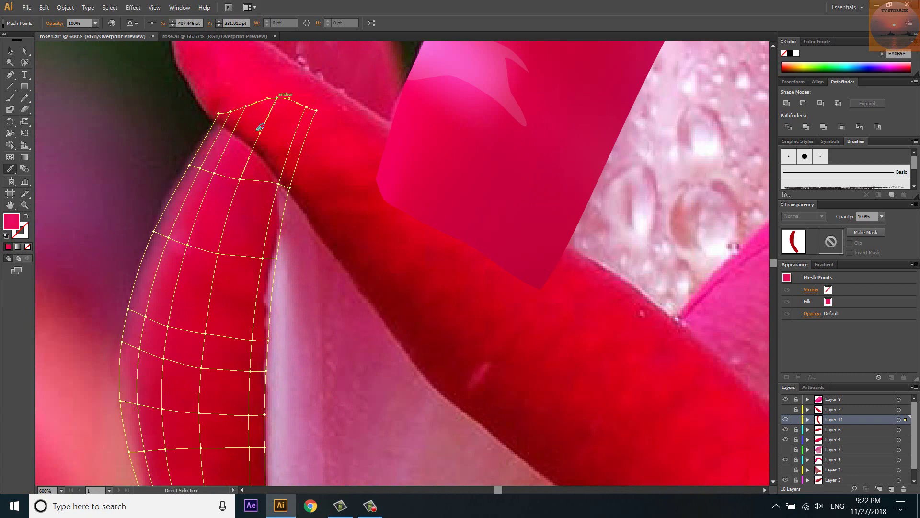
{"action": "left_click", "coordinate": [262, 124]}
{"action": "left_click", "coordinate": [297, 103], "text": "ctrl"}
{"action": "left_click", "coordinate": [280, 150]}
{"action": "left_click", "coordinate": [316, 111], "text": "ctrl"}
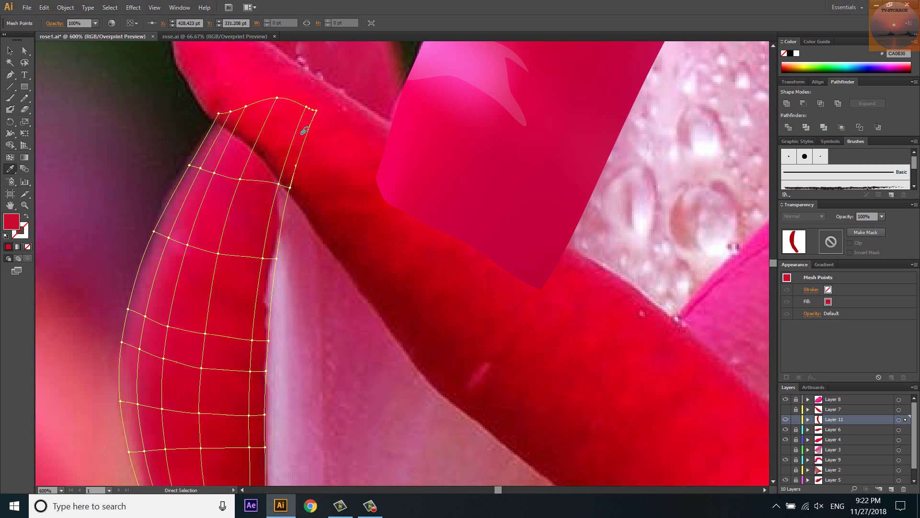
{"action": "left_click", "coordinate": [288, 159]}
{"action": "left_click", "coordinate": [290, 187], "text": "ctrl"}
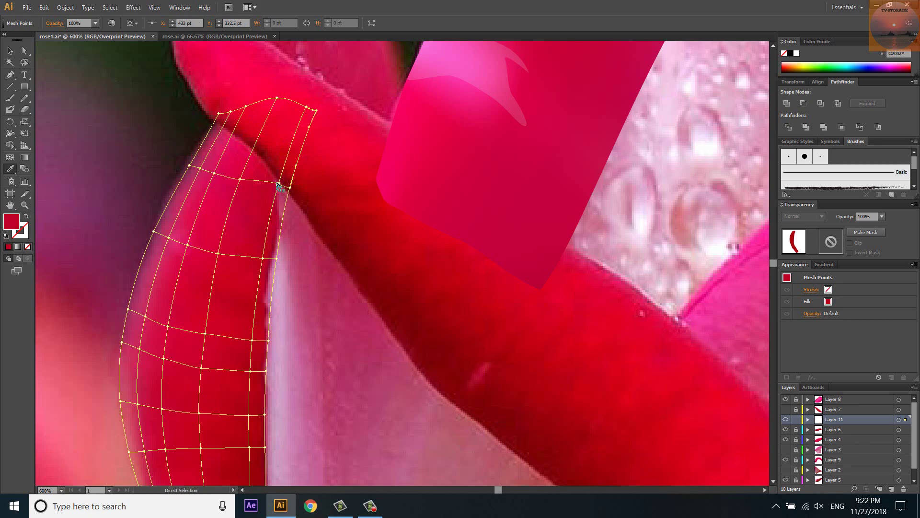
Recolour left- and right-edge mesh points, shifting one right-edge point onto the petal edge.
{"action": "left_click", "coordinate": [278, 186]}
{"action": "left_click", "coordinate": [241, 180], "text": "ctrl"}
{"action": "left_click", "coordinate": [213, 170]}
{"action": "left_click", "coordinate": [191, 165], "text": "ctrl"}
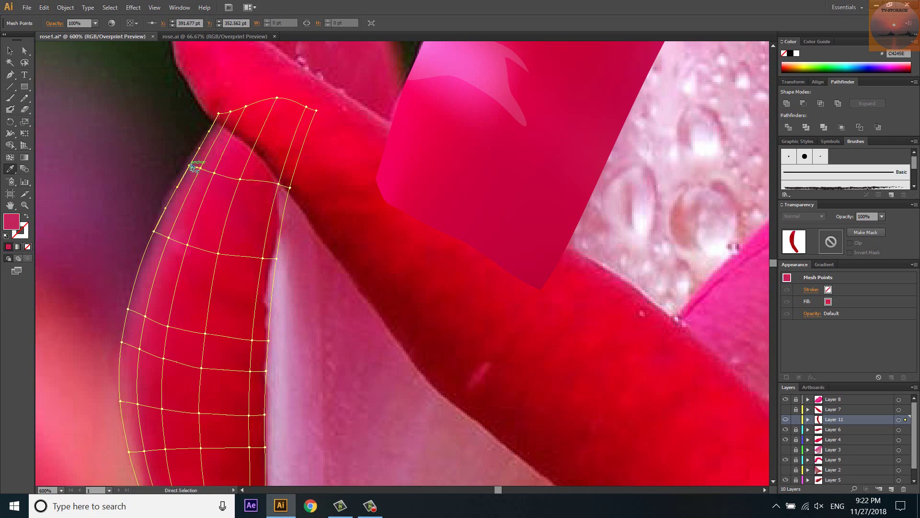
{"action": "left_click", "coordinate": [154, 232], "text": "ctrl"}
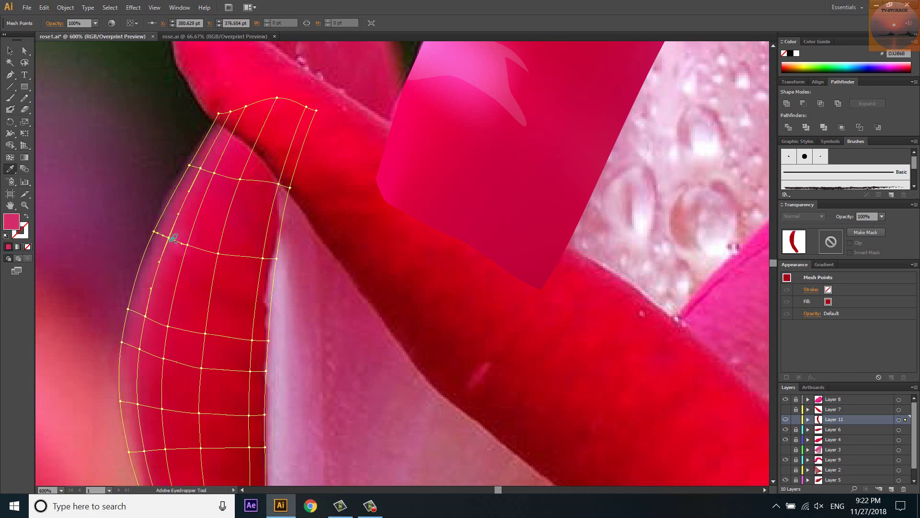
{"action": "left_click", "coordinate": [263, 257], "text": "ctrl"}
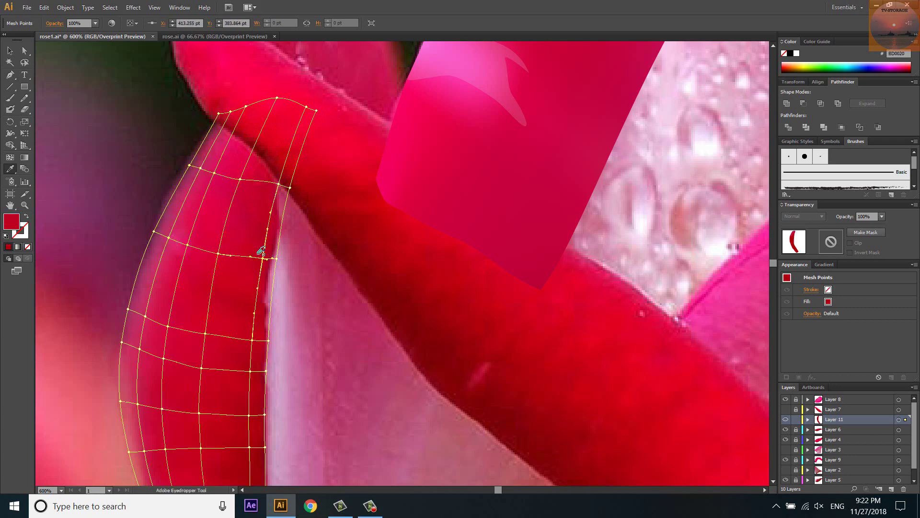
{"action": "left_click_drag", "start_coordinate": [262, 253], "coordinate": [277, 254]}
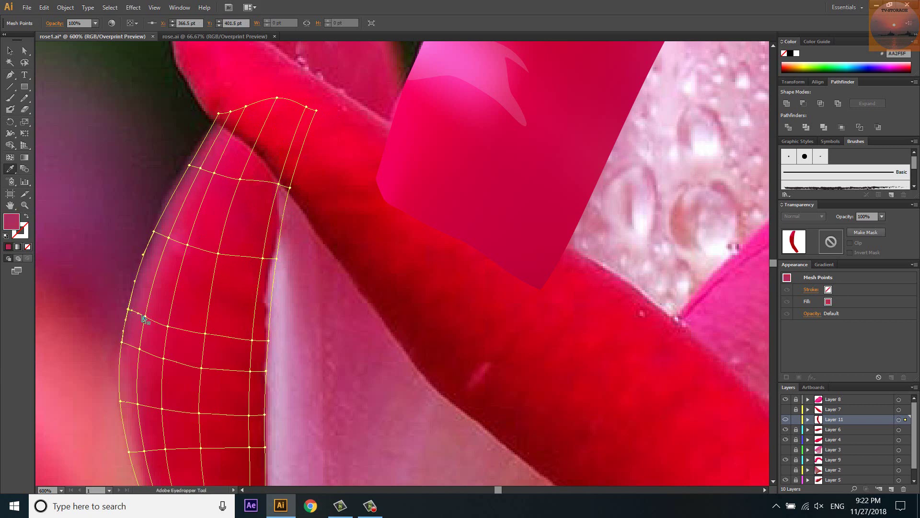
{"action": "left_click", "coordinate": [167, 326], "text": "ctrl"}
{"action": "left_click", "coordinate": [204, 334]}
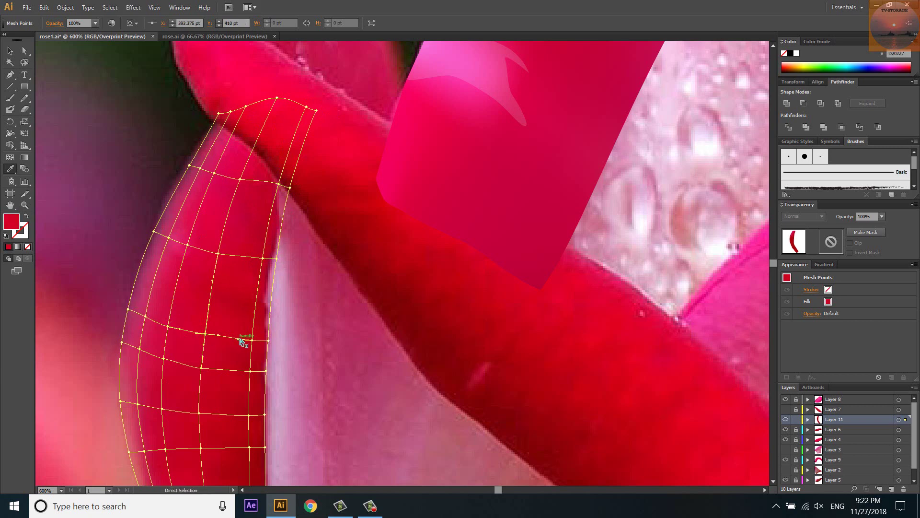
{"action": "left_click", "coordinate": [252, 340], "text": "ctrl"}
Sample deeper photo reds onto the mesh points along the petal's lower section.
{"action": "left_click_drag", "start_coordinate": [272, 315], "coordinate": [285, 200]}
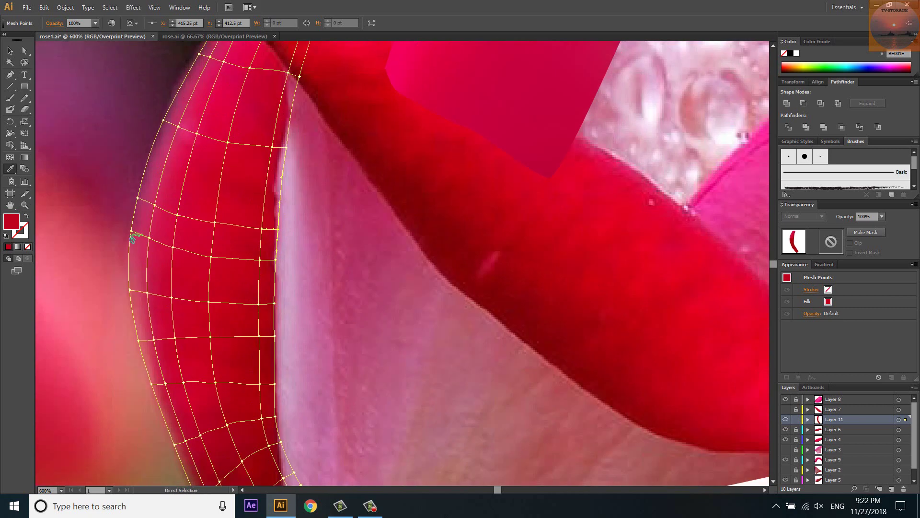
{"action": "left_click", "coordinate": [136, 233], "text": "ctrl"}
{"action": "left_click", "coordinate": [210, 257], "text": "ctrl"}
{"action": "left_click", "coordinate": [259, 258], "text": "ctrl"}
{"action": "left_click", "coordinate": [148, 297]}
{"action": "left_click", "coordinate": [180, 296]}
{"action": "left_click", "coordinate": [259, 303], "text": "ctrl"}
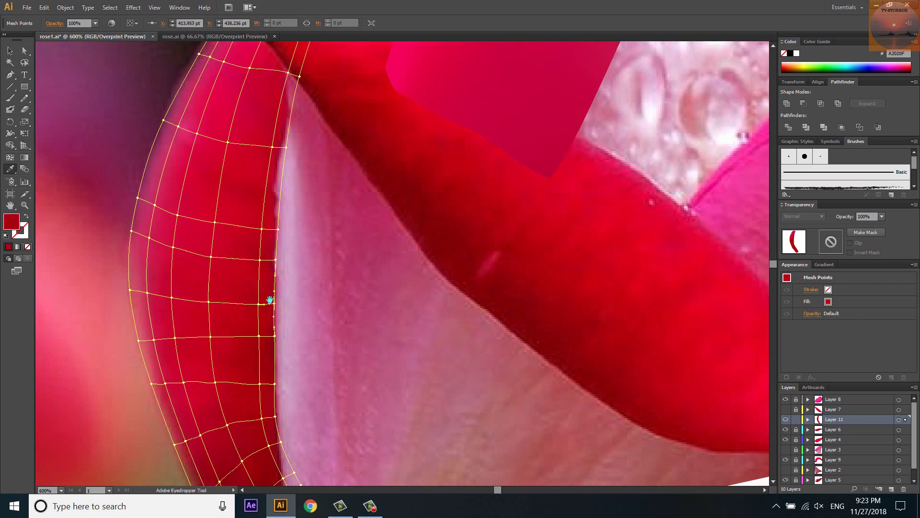
{"action": "left_click_drag", "start_coordinate": [269, 300], "coordinate": [297, 210]}
{"action": "left_click", "coordinate": [182, 251], "text": "ctrl"}
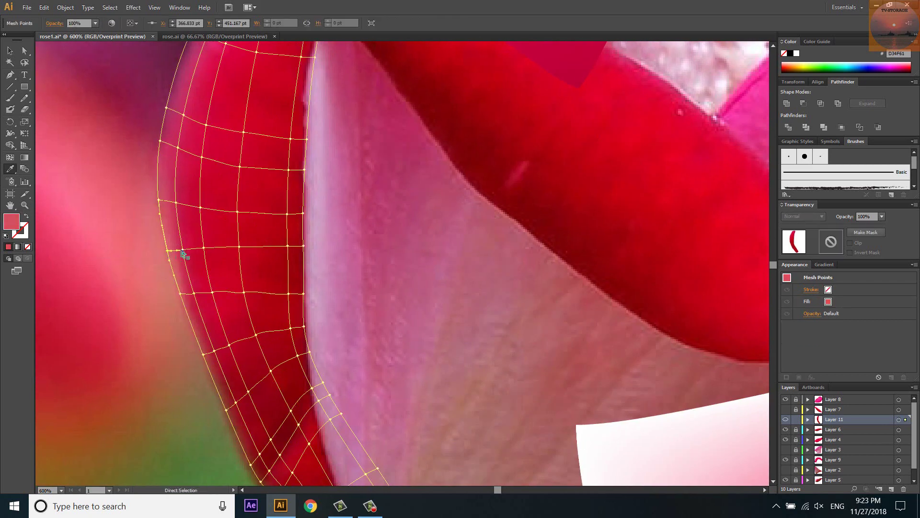
{"action": "left_click", "coordinate": [189, 243]}
{"action": "left_click", "coordinate": [239, 246], "text": "ctrl"}
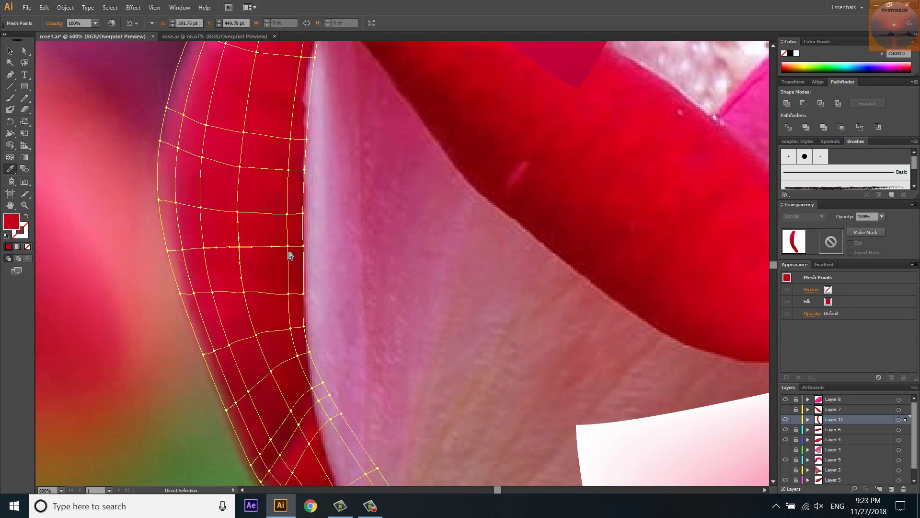
{"action": "left_click", "coordinate": [303, 246], "text": "ctrl"}
Recolour several left-edge and neighbouring mesh points with deeper reds from the photo.
{"action": "scroll", "coordinate": [228, 281], "scroll_direction": "down", "scroll_amount": 2}
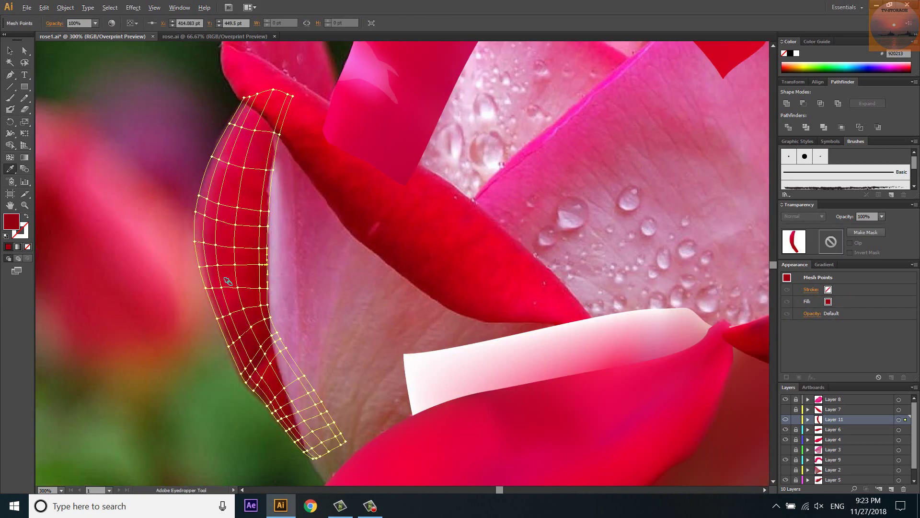
{"action": "scroll", "coordinate": [228, 272], "scroll_direction": "up", "scroll_amount": 1}
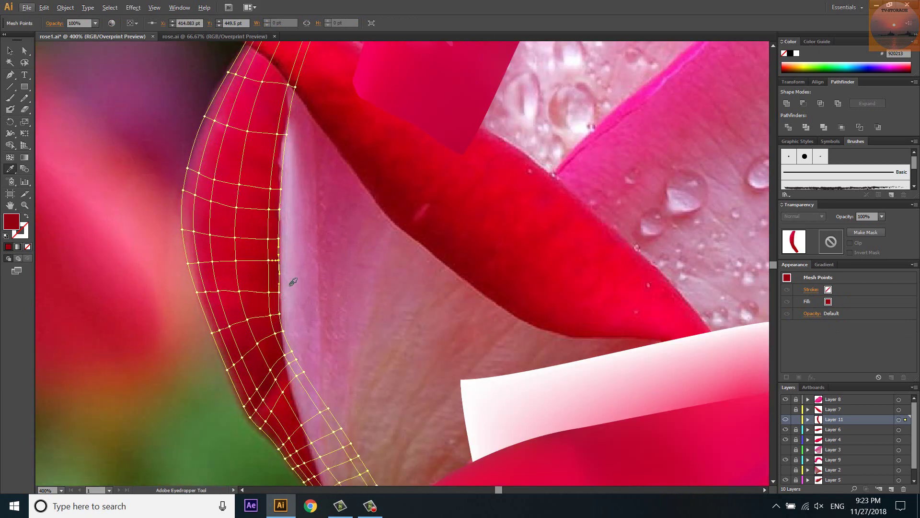
{"action": "left_click", "coordinate": [197, 292]}
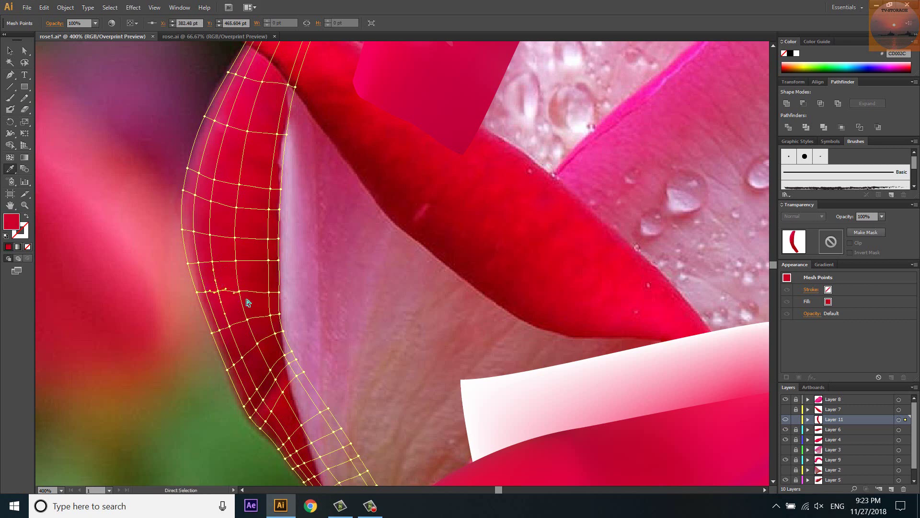
{"action": "left_click", "coordinate": [261, 292]}
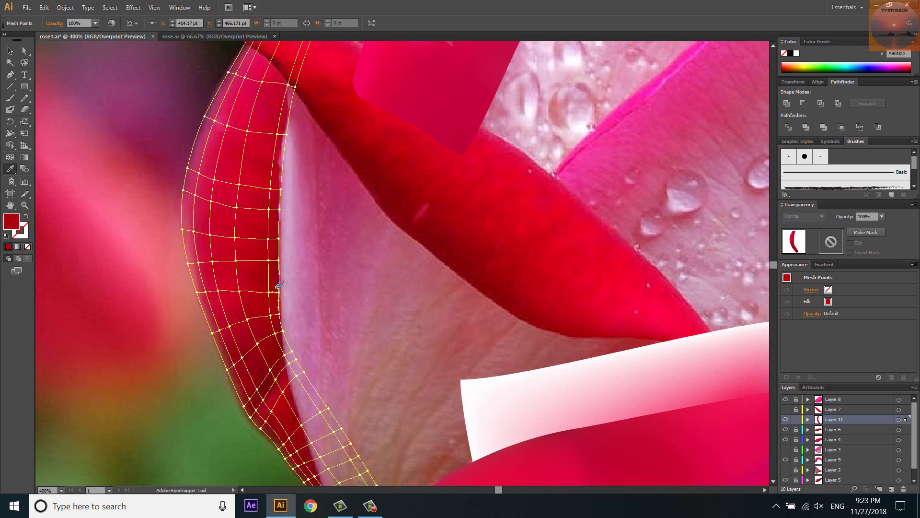
{"action": "left_click", "coordinate": [214, 334]}
{"action": "scroll", "coordinate": [217, 331], "scroll_direction": "up", "scroll_amount": 1}
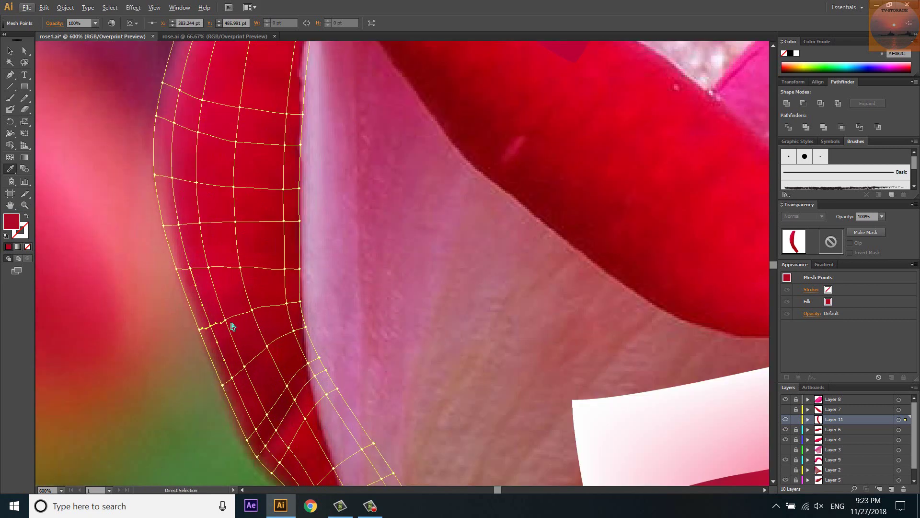
{"action": "left_click", "coordinate": [252, 310]}
{"action": "left_click", "coordinate": [287, 303]}
Add a mesh line near the lower edge and eyedrop dark reds onto the tail's points.
{"action": "left_click", "coordinate": [224, 385]}
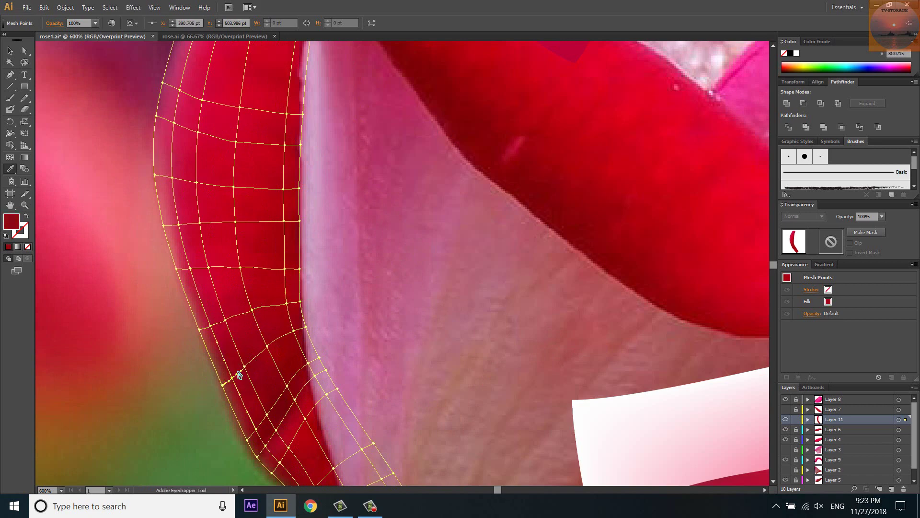
{"action": "left_click", "coordinate": [304, 325]}
{"action": "left_click", "coordinate": [252, 436]}
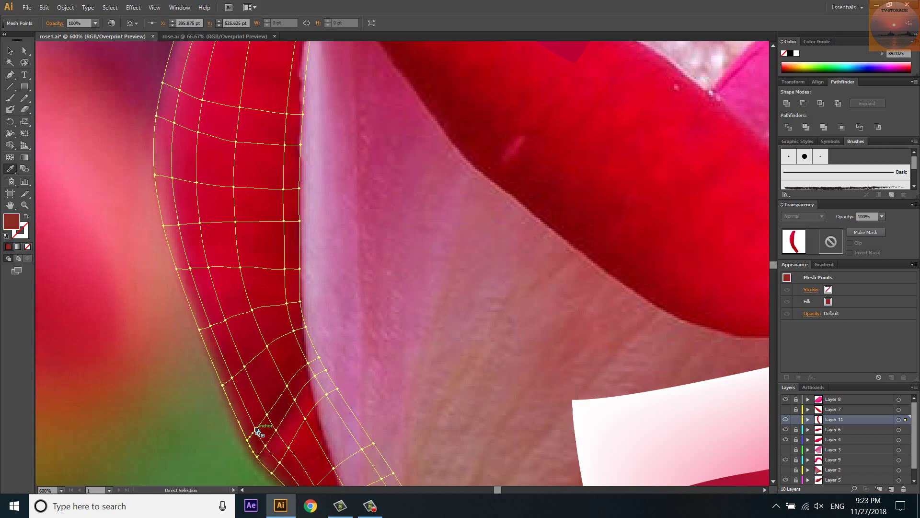
{"action": "left_click", "coordinate": [307, 372]}
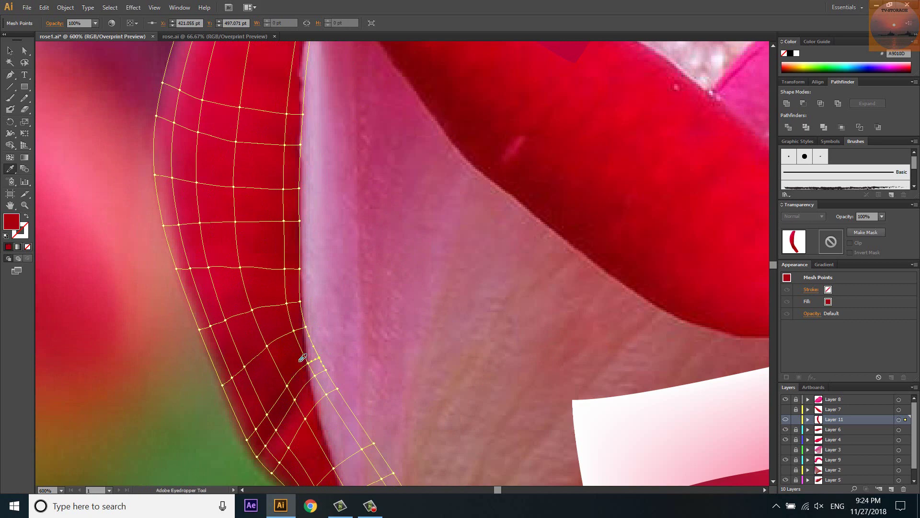
{"action": "left_click", "coordinate": [264, 446]}
{"action": "left_click", "coordinate": [296, 396]}
{"action": "scroll", "coordinate": [314, 335], "scroll_direction": "down", "scroll_amount": 3}
Drag the tail's mesh points up along the photo's petal edge, giving one a brighter red.
{"action": "left_click", "coordinate": [271, 395]}
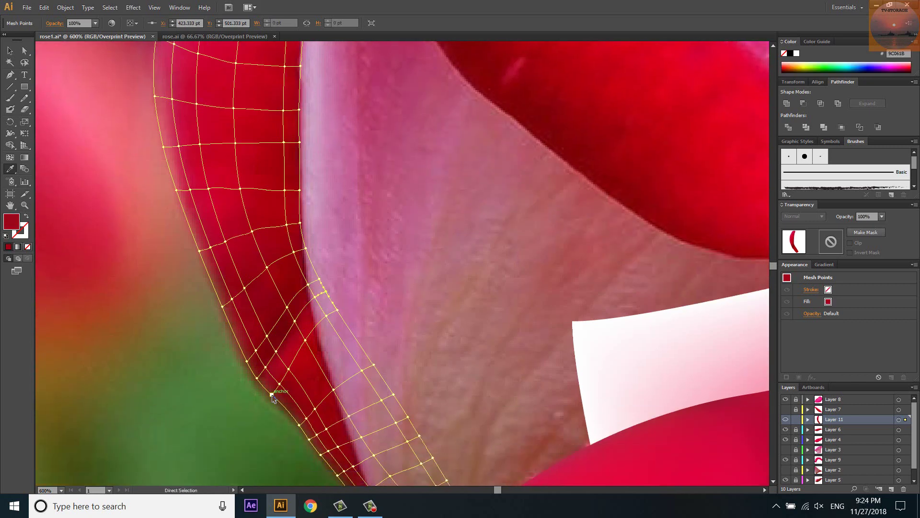
{"action": "left_click", "coordinate": [288, 372]}
{"action": "left_click_drag", "start_coordinate": [304, 337], "coordinate": [328, 319]}
{"action": "scroll", "coordinate": [318, 358], "scroll_direction": "down", "scroll_amount": 3}
{"action": "left_click", "coordinate": [281, 333]}
{"action": "scroll", "coordinate": [286, 329], "scroll_direction": "up", "scroll_amount": 2}
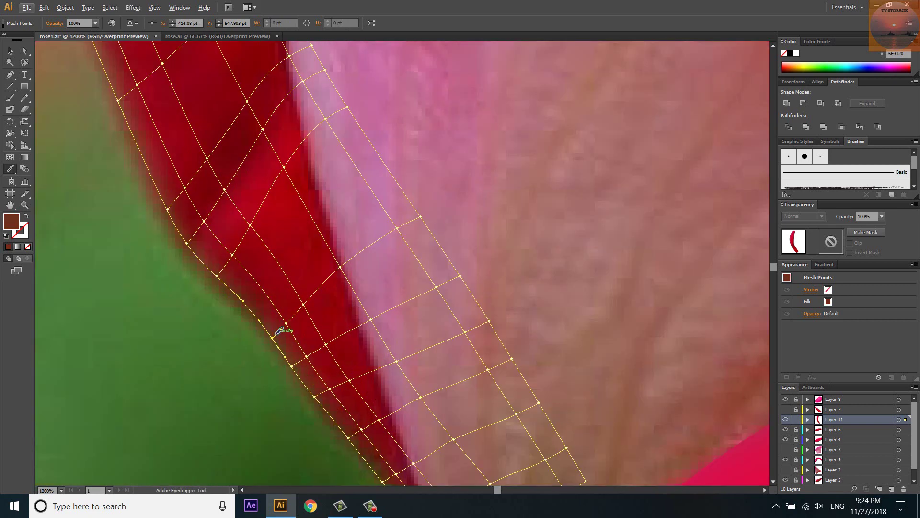
{"action": "left_click", "coordinate": [291, 322]}
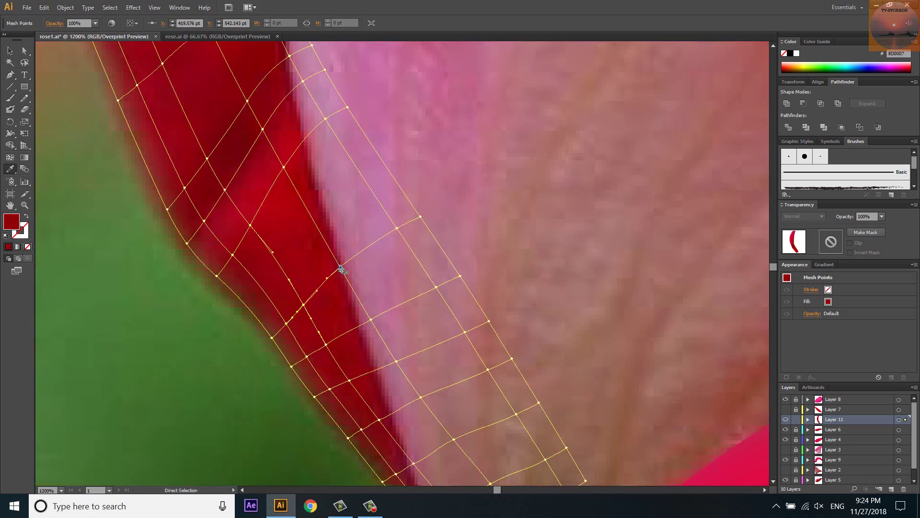
{"action": "left_click_drag", "start_coordinate": [340, 268], "coordinate": [349, 251]}
{"action": "scroll", "coordinate": [353, 290], "scroll_direction": "down", "scroll_amount": 3}
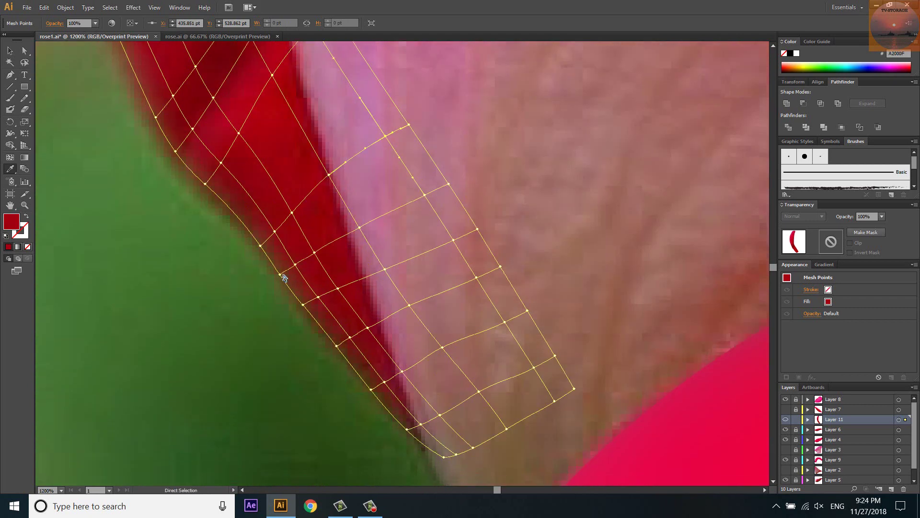
Shade the tail's lower-edge mesh points dark red, ending with a very dark tip.
{"action": "left_click", "coordinate": [300, 257], "text": "ctrl"}
{"action": "left_click", "coordinate": [305, 301], "text": "ctrl"}
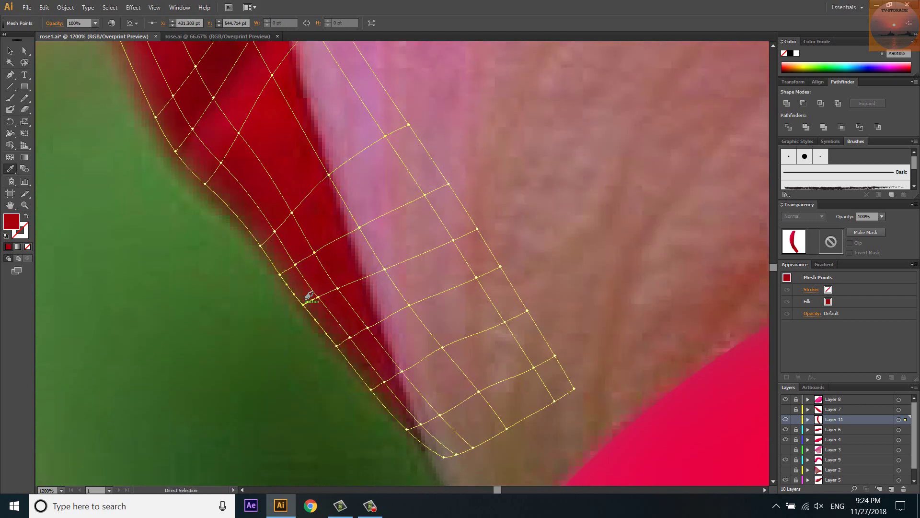
{"action": "left_click", "coordinate": [338, 288], "text": "ctrl"}
{"action": "left_click", "coordinate": [337, 346], "text": "ctrl"}
{"action": "left_click", "coordinate": [373, 387], "text": "ctrl"}
{"action": "left_click", "coordinate": [402, 372], "text": "ctrl"}
{"action": "left_click", "coordinate": [407, 429], "text": "ctrl"}
{"action": "left_click", "coordinate": [411, 415]}
{"action": "scroll", "coordinate": [397, 248], "scroll_direction": "down", "scroll_amount": 3}
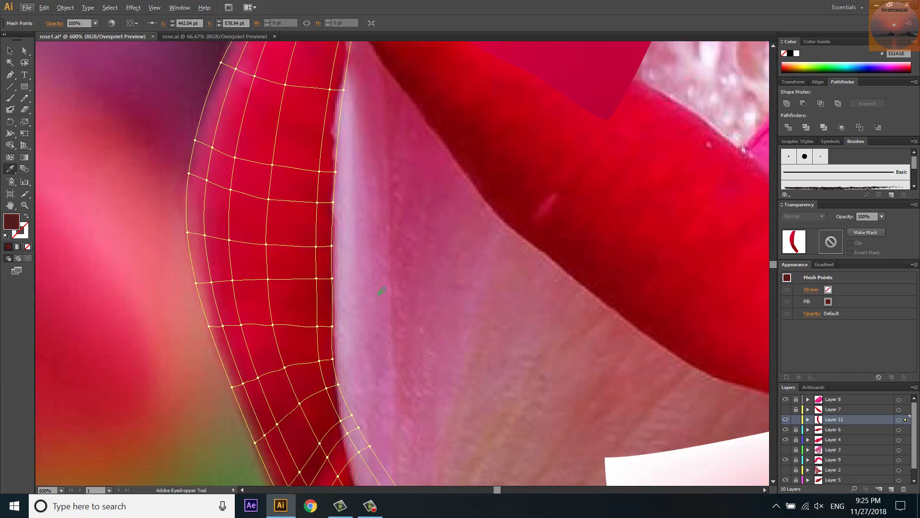
Marquee-select the petal's right-edge mesh points with Direct Selection, then pick a single point.
{"action": "key", "text": "a"}
{"action": "mouse_move", "coordinate": [311, 163]}
{"action": "left_mouse_down"}
{"action": "mouse_move", "coordinate": [336, 369]}
{"action": "mouse_move", "coordinate": [348, 358]}
{"action": "left_mouse_up"}
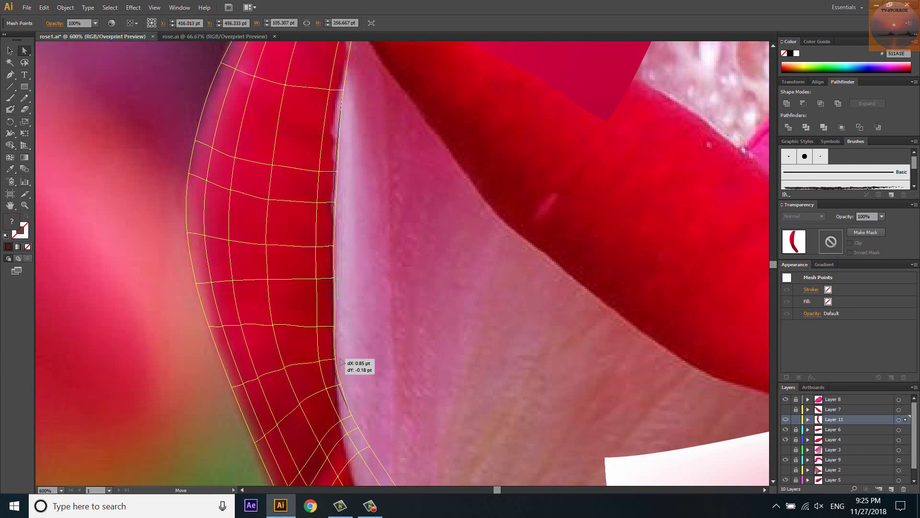
{"action": "left_click", "coordinate": [342, 90]}
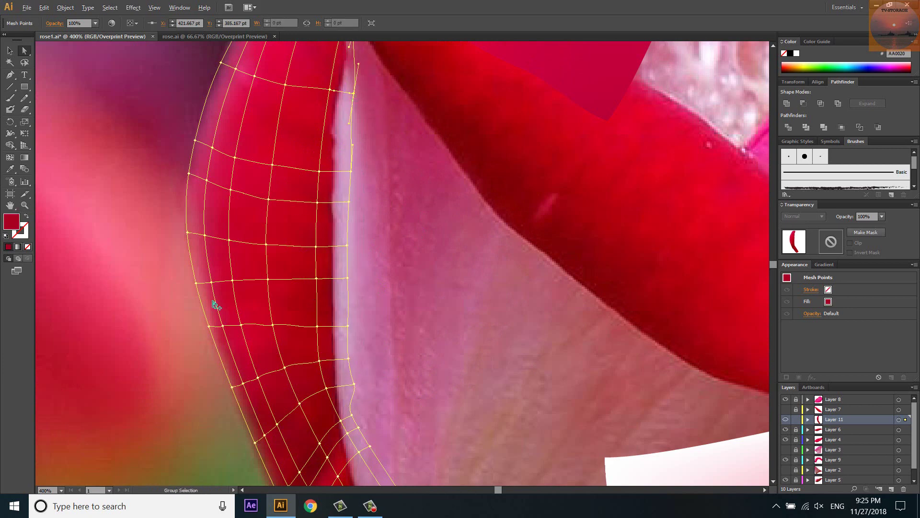
{"action": "scroll", "coordinate": [214, 303], "scroll_direction": "up", "scroll_amount": 3}
Deselect, zoom out, and show Layers 7, 3 and 2 to compare the petals.
{"action": "left_click", "coordinate": [686, 324]}
{"action": "key", "text": "ctrl+minus"}
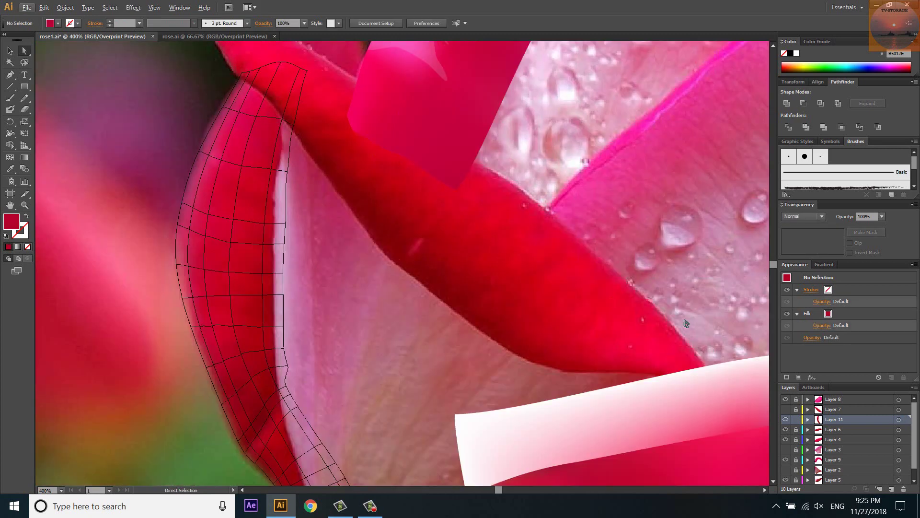
{"action": "key", "text": "ctrl+minus"}
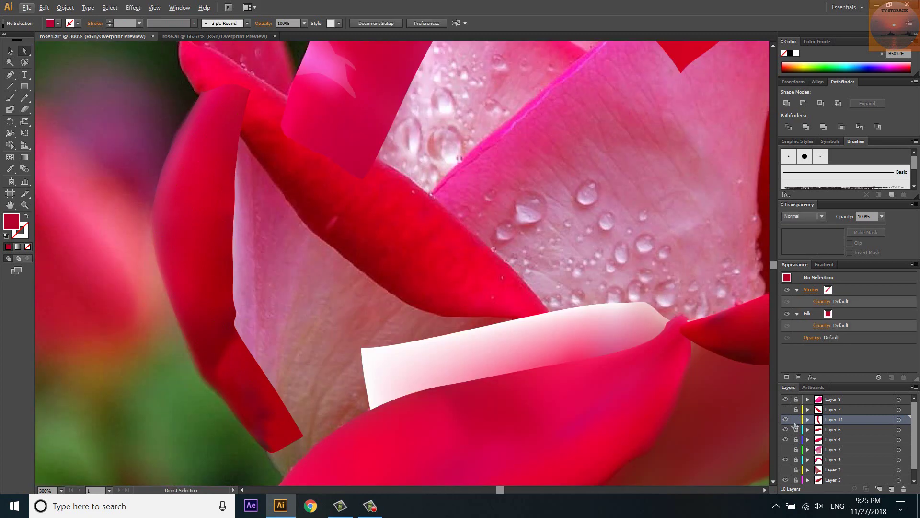
{"action": "left_click", "coordinate": [785, 408]}
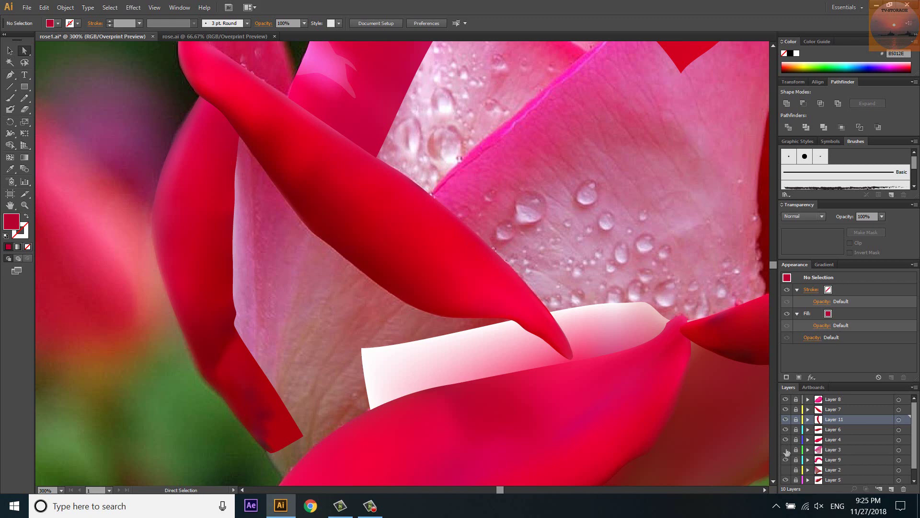
{"action": "left_click", "coordinate": [786, 450]}
{"action": "left_click", "coordinate": [786, 469]}
{"action": "key", "text": "ctrl+minus"}
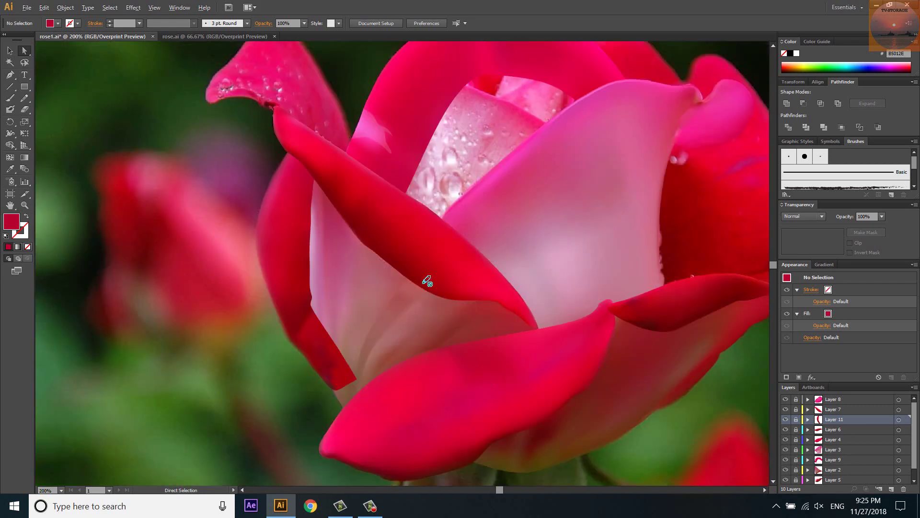
Move Layer 11 down to sit just above Layer 5, then fit the artboard.
{"action": "left_click_drag", "start_coordinate": [831, 421], "coordinate": [836, 479]}
{"action": "key", "text": "ctrl+minus"}
{"action": "key", "text": "ctrl+minus"}
{"action": "key", "text": "ctrl+minus"}
{"action": "key", "text": "ctrl+minus"}
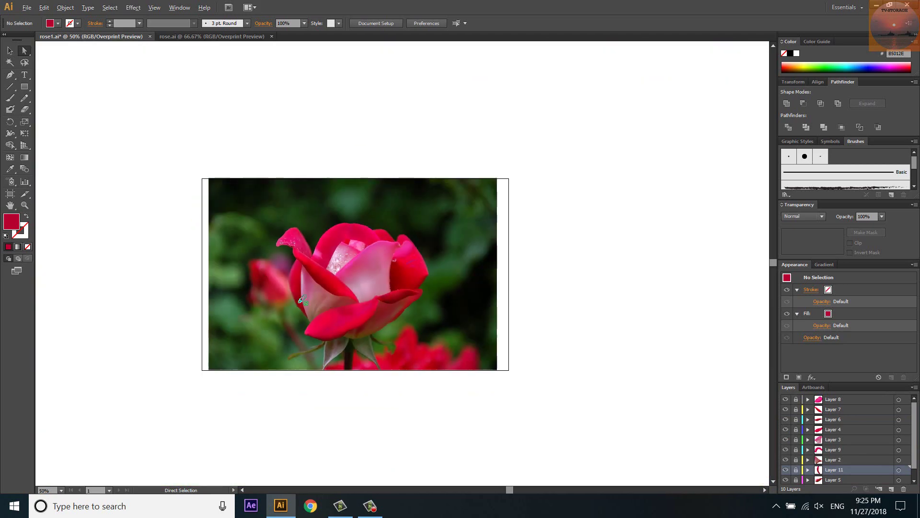
{"action": "key", "text": "ctrl+1"}
{"action": "scroll", "coordinate": [317, 201], "scroll_direction": "up", "scroll_amount": 1, "text": "alt"}
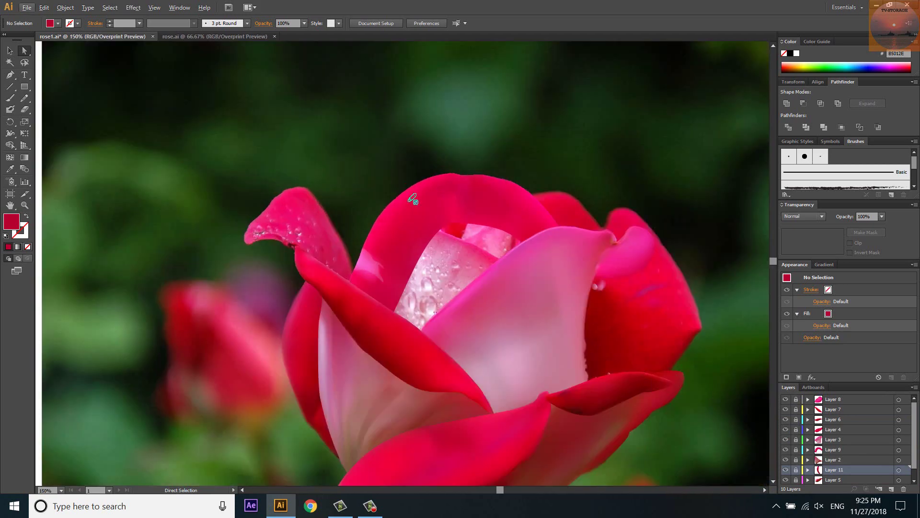
{"action": "scroll", "coordinate": [413, 199], "scroll_direction": "down", "scroll_amount": 1, "text": "alt"}
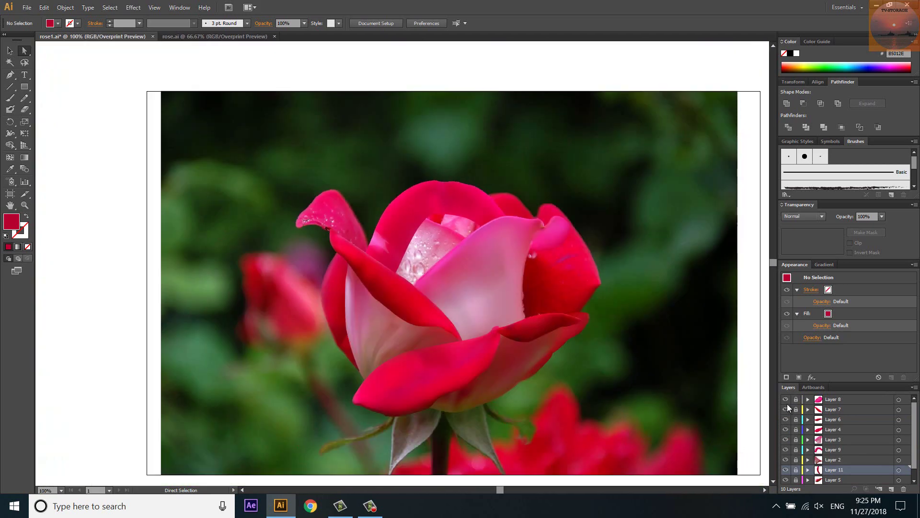
{"action": "left_click", "coordinate": [785, 469]}
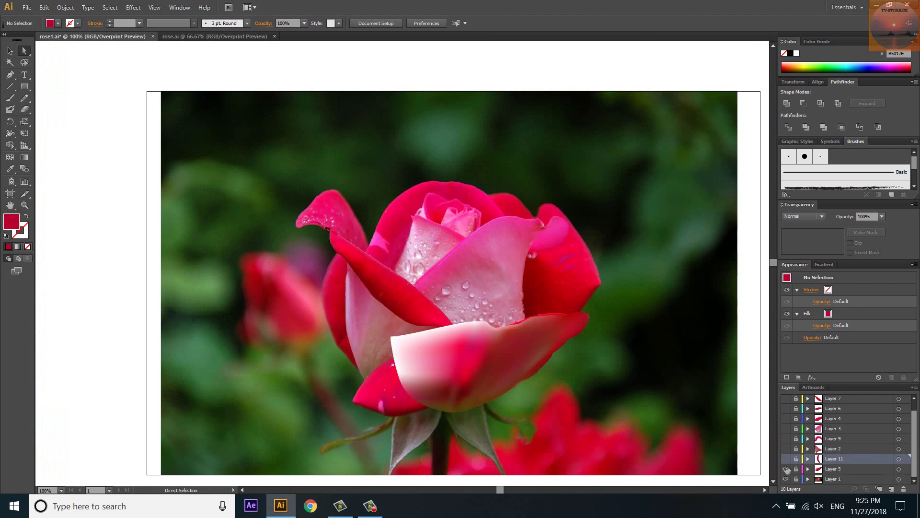
{"action": "left_click", "coordinate": [786, 470]}
{"action": "scroll", "coordinate": [589, 295], "scroll_direction": "up", "scroll_amount": 2, "text": "alt"}
Add a new layer and draw a rectangle over the upper centre petal, filled with sampled red and given one mesh point.
{"action": "left_click", "coordinate": [891, 489]}
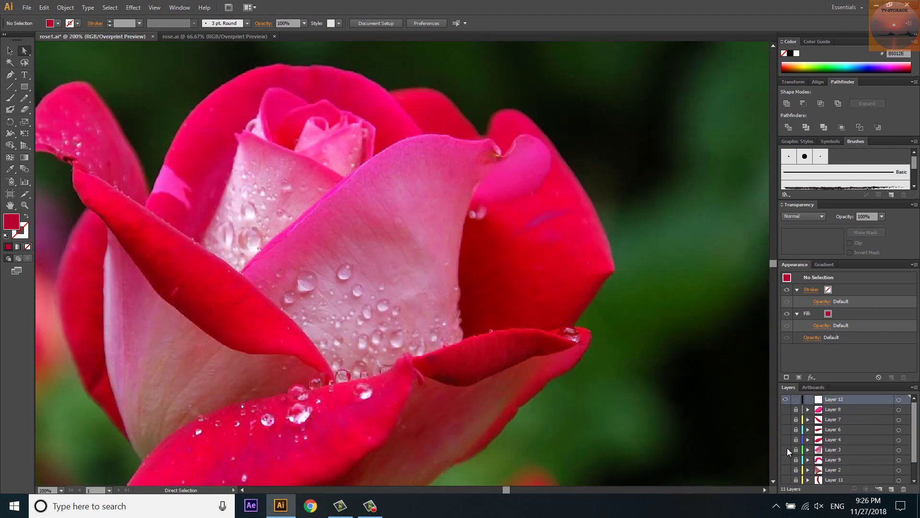
{"action": "key", "text": "m"}
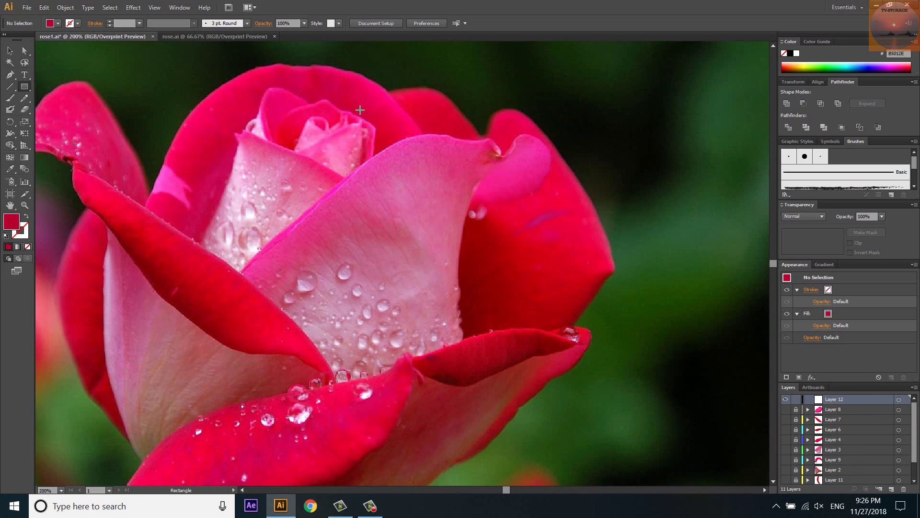
{"action": "mouse_move", "coordinate": [360, 110]}
{"action": "left_mouse_down"}
{"action": "mouse_move", "coordinate": [565, 274]}
{"action": "mouse_move", "coordinate": [544, 318]}
{"action": "left_mouse_up"}
{"action": "key", "text": "i"}
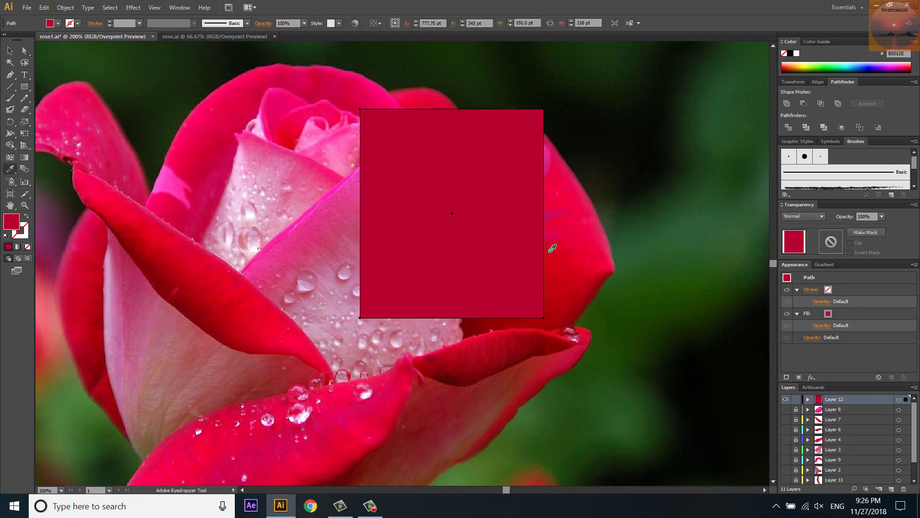
{"action": "left_click", "coordinate": [551, 249]}
{"action": "key", "text": "u"}
{"action": "left_click", "coordinate": [452, 213]}
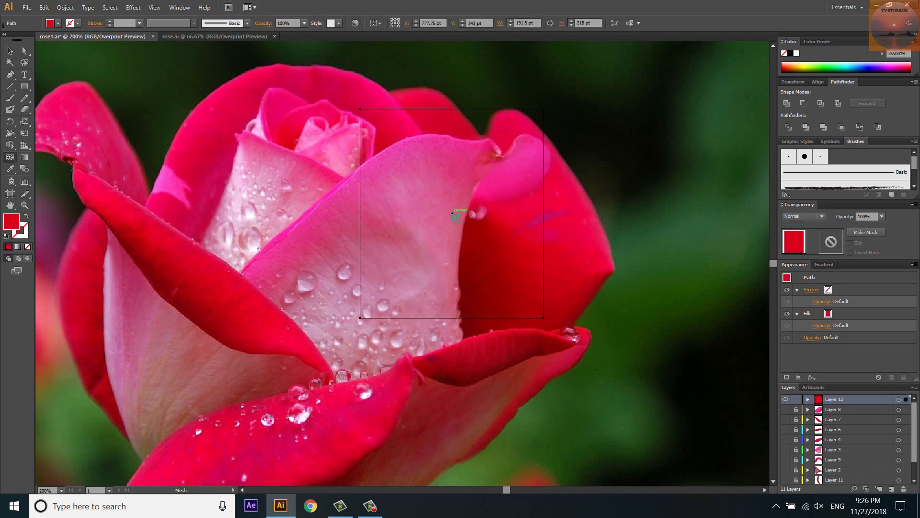
Rotate the mesh patch about 45° into a diamond and set its layer colour to Cyan.
{"action": "key", "text": "v"}
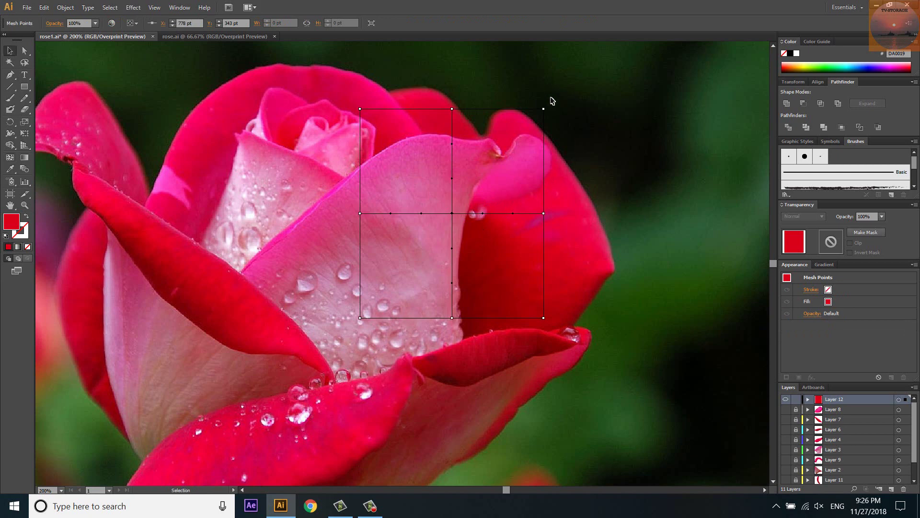
{"action": "left_click_drag", "start_coordinate": [548, 105], "coordinate": [594, 191]}
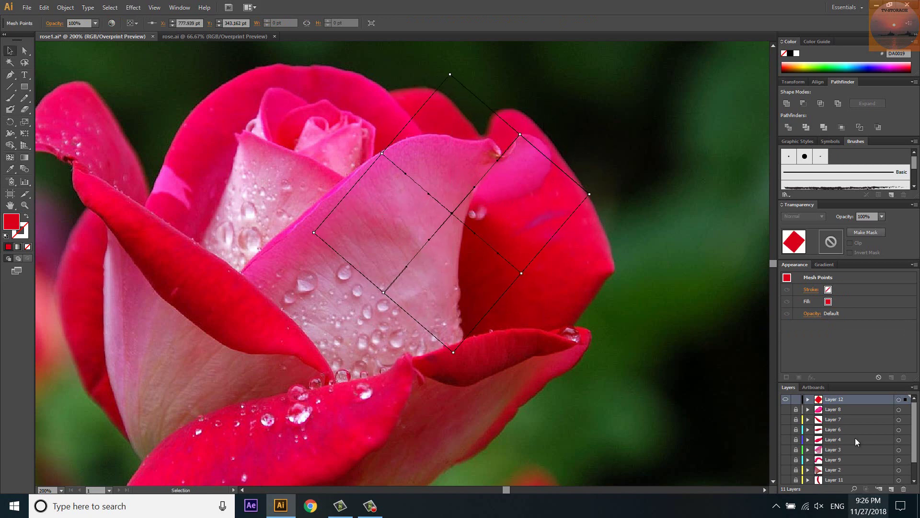
{"action": "double_click", "coordinate": [854, 403]}
{"action": "left_click", "coordinate": [436, 228]}
{"action": "left_click", "coordinate": [438, 247]}
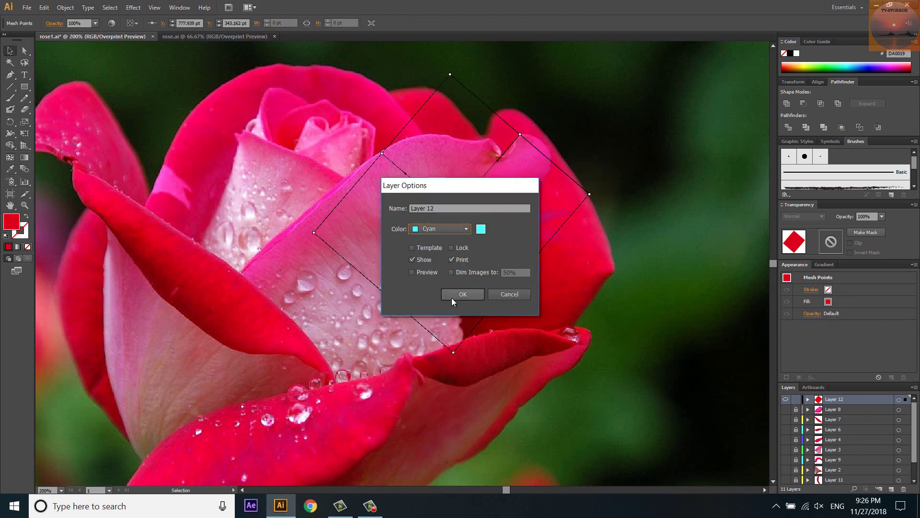
{"action": "left_click", "coordinate": [464, 294]}
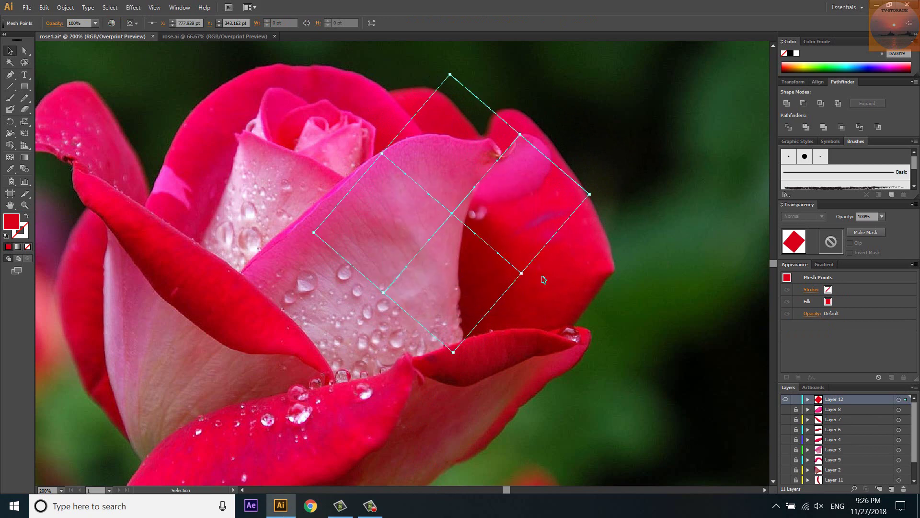
Drag the diamond's corners and mesh points out to fit the right petal's outline.
{"action": "key", "text": "a"}
{"action": "left_click_drag", "start_coordinate": [591, 194], "coordinate": [615, 270]}
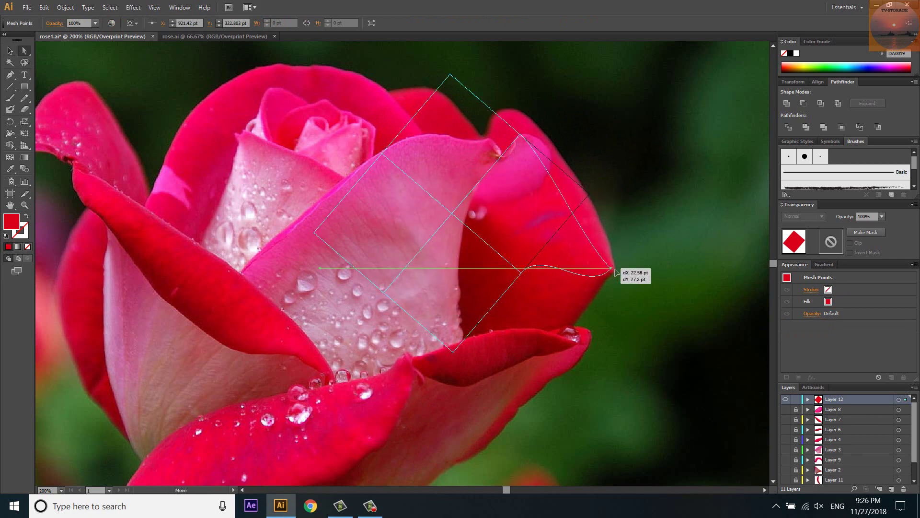
{"action": "left_click_drag", "start_coordinate": [522, 275], "coordinate": [565, 334]}
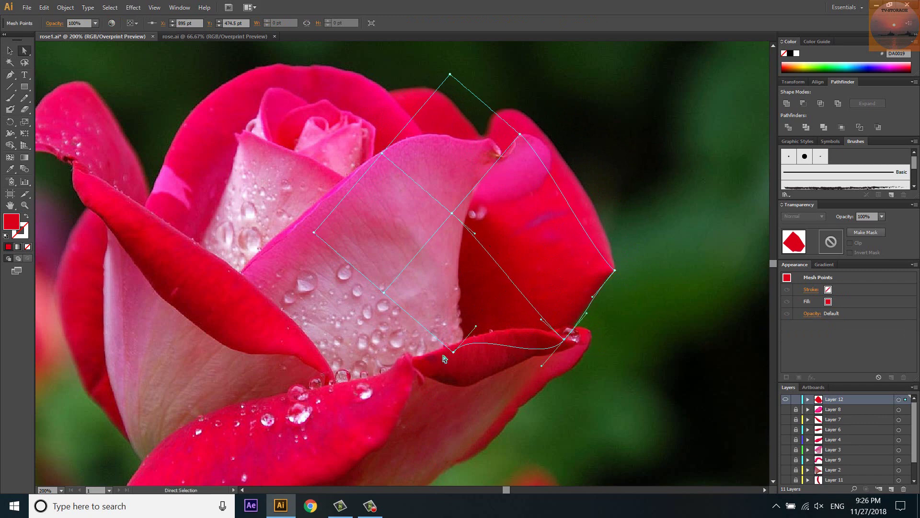
{"action": "left_click_drag", "start_coordinate": [453, 351], "coordinate": [494, 409]}
{"action": "left_click_drag", "start_coordinate": [521, 135], "coordinate": [532, 122]}
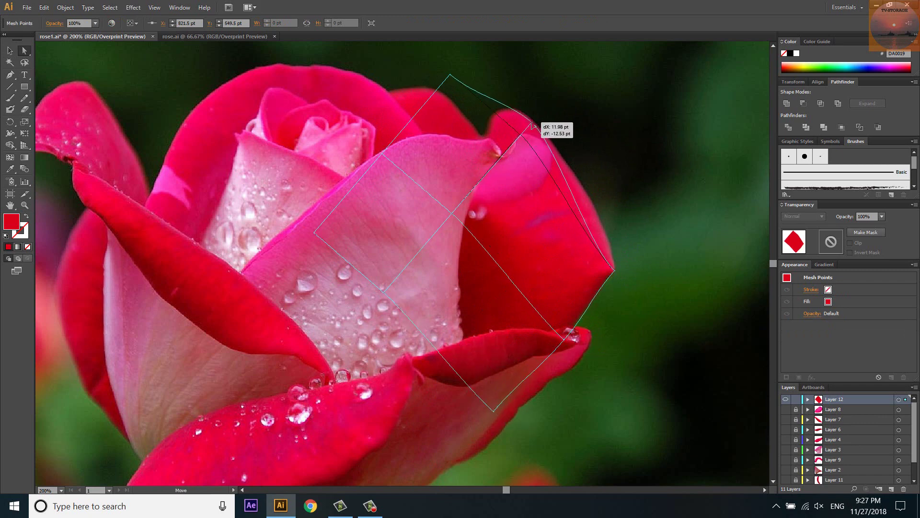
{"action": "left_click_drag", "start_coordinate": [450, 74], "coordinate": [386, 89]}
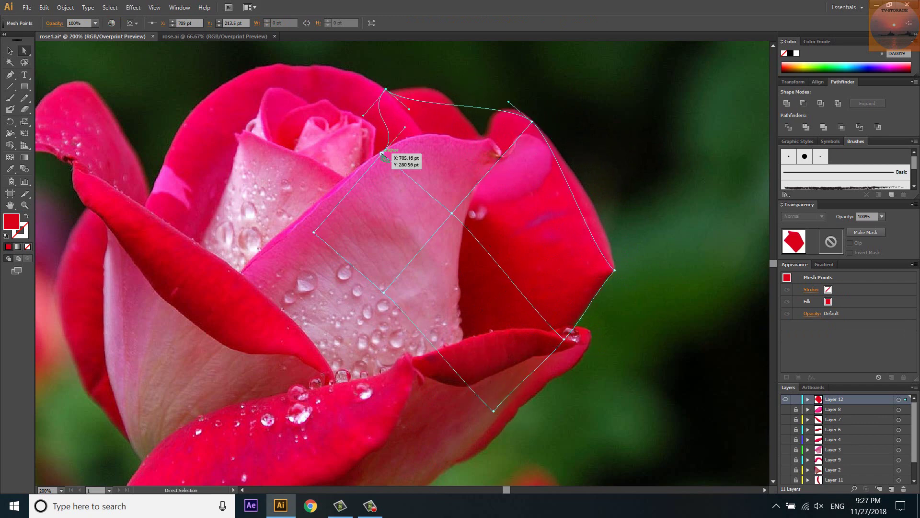
{"action": "left_click_drag", "start_coordinate": [383, 153], "coordinate": [339, 156]}
{"action": "left_click_drag", "start_coordinate": [315, 233], "coordinate": [304, 225]}
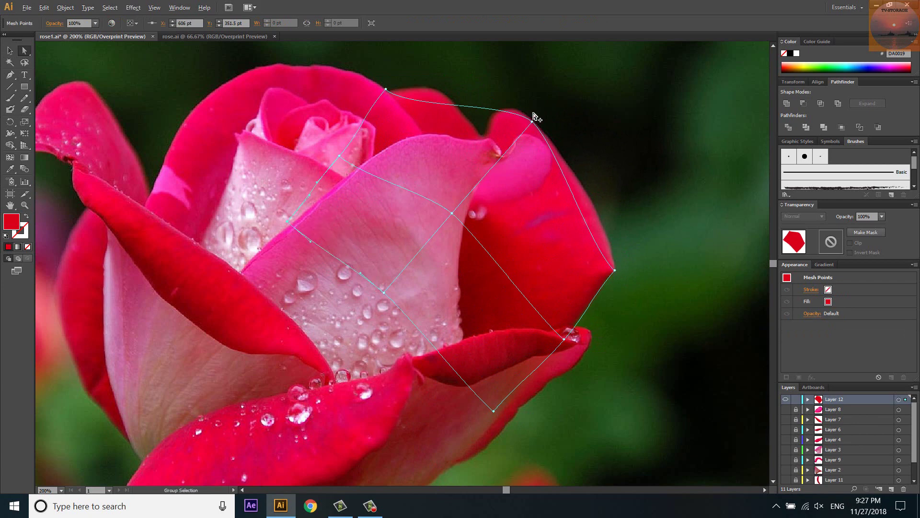
{"action": "scroll", "coordinate": [533, 121], "scroll_direction": "up", "scroll_amount": 1}
{"action": "left_click_drag", "start_coordinate": [531, 128], "coordinate": [535, 127]}
{"action": "left_click_drag", "start_coordinate": [633, 317], "coordinate": [654, 269]}
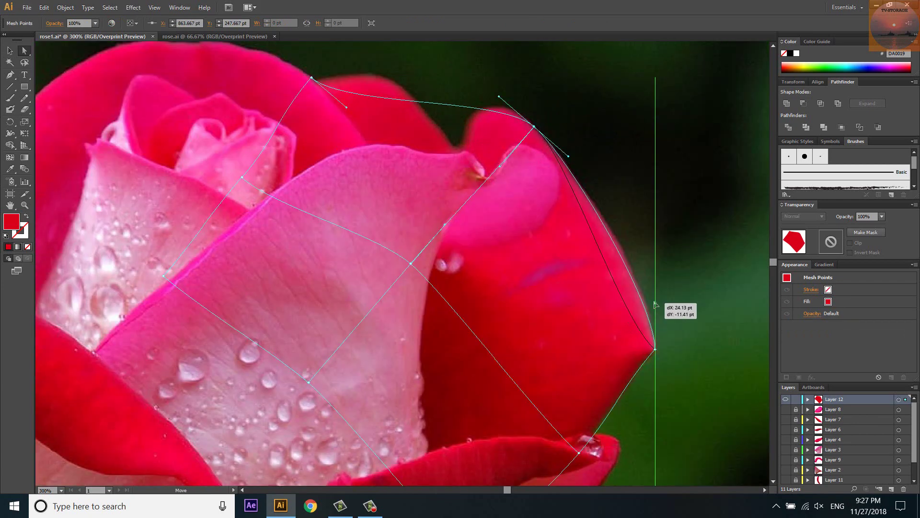
{"action": "left_click_drag", "start_coordinate": [571, 156], "coordinate": [572, 165]}
Refine the mesh points near the droplet and along the top edge to match the petal.
{"action": "scroll", "coordinate": [572, 165], "scroll_direction": "down", "scroll_amount": 2}
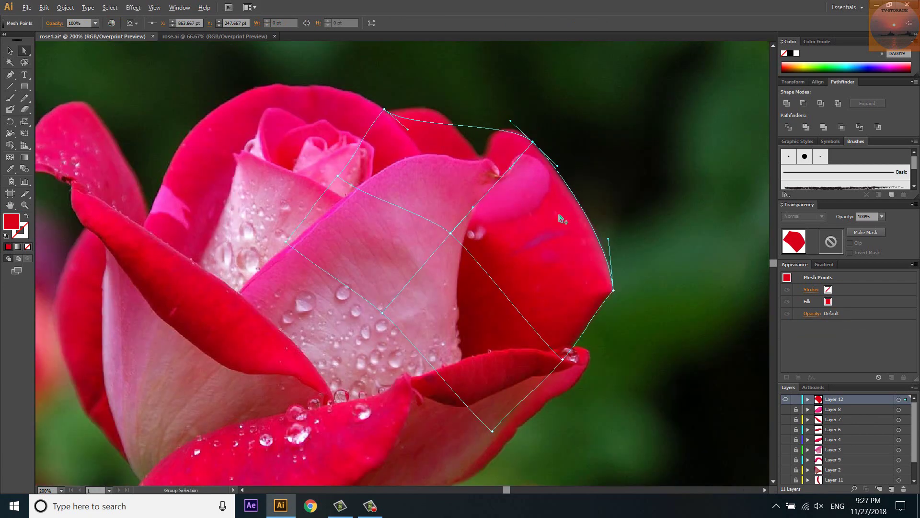
{"action": "scroll", "coordinate": [590, 297], "scroll_direction": "up", "scroll_amount": 4}
{"action": "scroll", "coordinate": [590, 257], "scroll_direction": "up", "scroll_amount": 2}
{"action": "scroll", "coordinate": [591, 257], "scroll_direction": "down", "scroll_amount": 1}
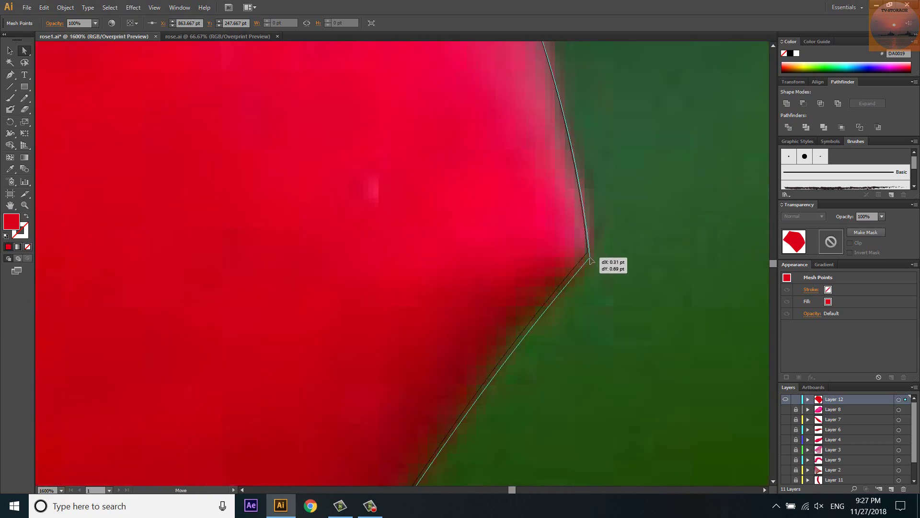
{"action": "scroll", "coordinate": [575, 269], "scroll_direction": "down", "scroll_amount": 2}
{"action": "scroll", "coordinate": [527, 288], "scroll_direction": "down", "scroll_amount": 1}
{"action": "scroll", "coordinate": [480, 312], "scroll_direction": "up", "scroll_amount": 1}
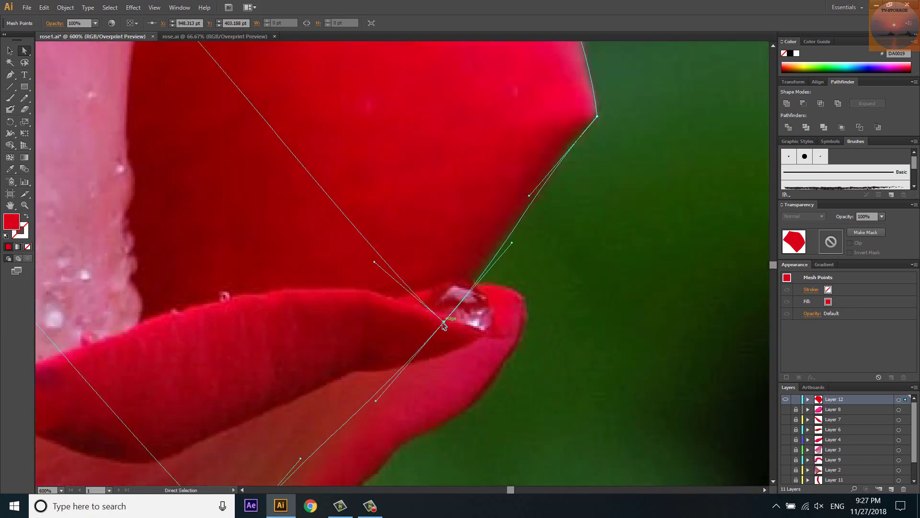
{"action": "left_click_drag", "start_coordinate": [452, 324], "coordinate": [455, 317]}
{"action": "scroll", "coordinate": [582, 248], "scroll_direction": "down", "scroll_amount": 3}
{"action": "scroll", "coordinate": [595, 250], "scroll_direction": "down", "scroll_amount": 1}
{"action": "scroll", "coordinate": [517, 77], "scroll_direction": "up", "scroll_amount": 2}
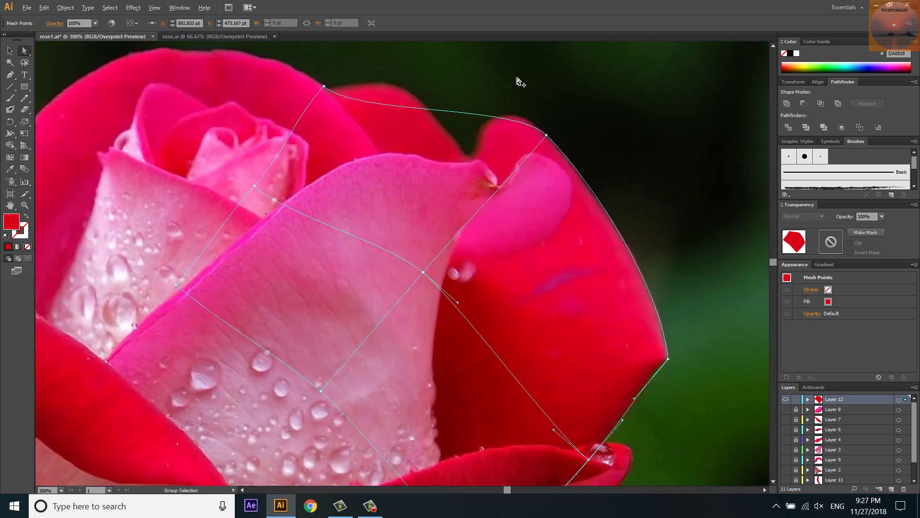
{"action": "left_click", "coordinate": [428, 276]}
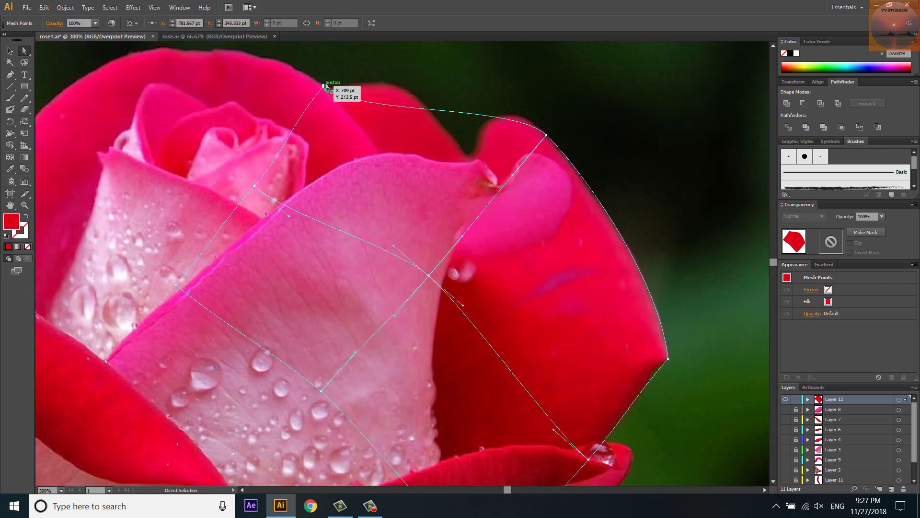
{"action": "scroll", "coordinate": [329, 88], "scroll_direction": "up", "scroll_amount": 3}
{"action": "left_click_drag", "start_coordinate": [335, 105], "coordinate": [336, 112]}
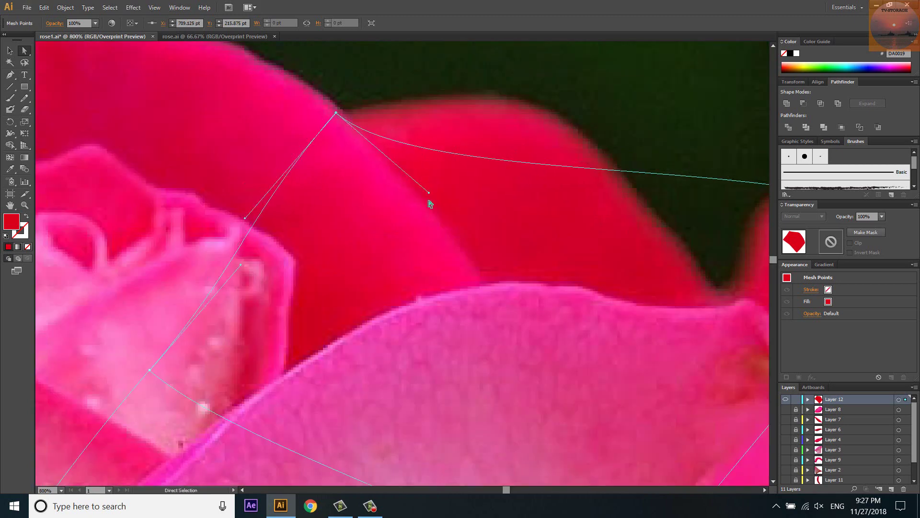
{"action": "left_click_drag", "start_coordinate": [428, 201], "coordinate": [551, 60]}
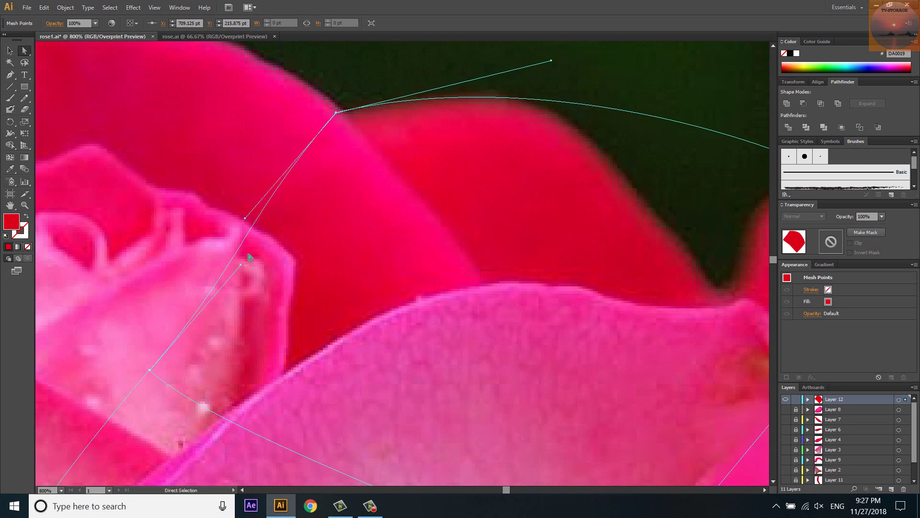
{"action": "left_click_drag", "start_coordinate": [146, 377], "coordinate": [133, 363]}
{"action": "left_click_drag", "start_coordinate": [336, 116], "coordinate": [342, 115]}
{"action": "scroll", "coordinate": [199, 146], "scroll_direction": "down", "scroll_amount": 3}
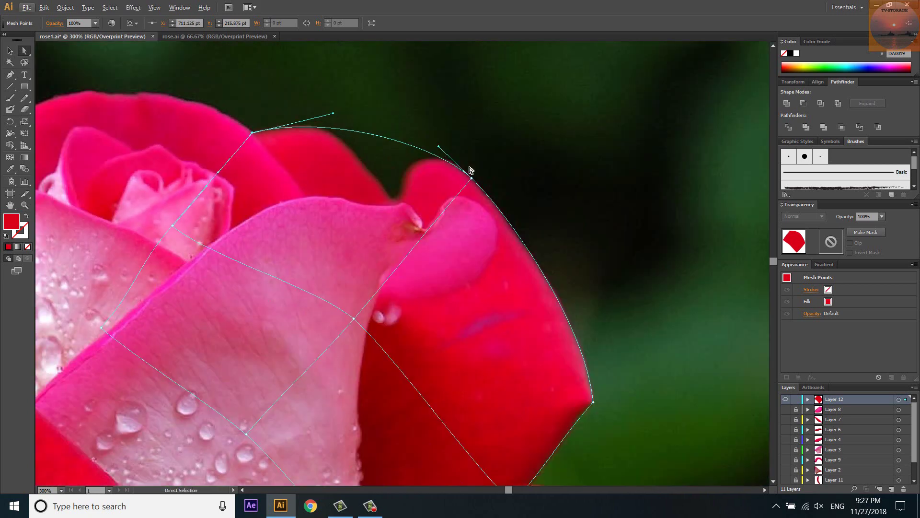
{"action": "scroll", "coordinate": [549, 386], "scroll_direction": "up", "scroll_amount": 1}
{"action": "key", "text": "i"}
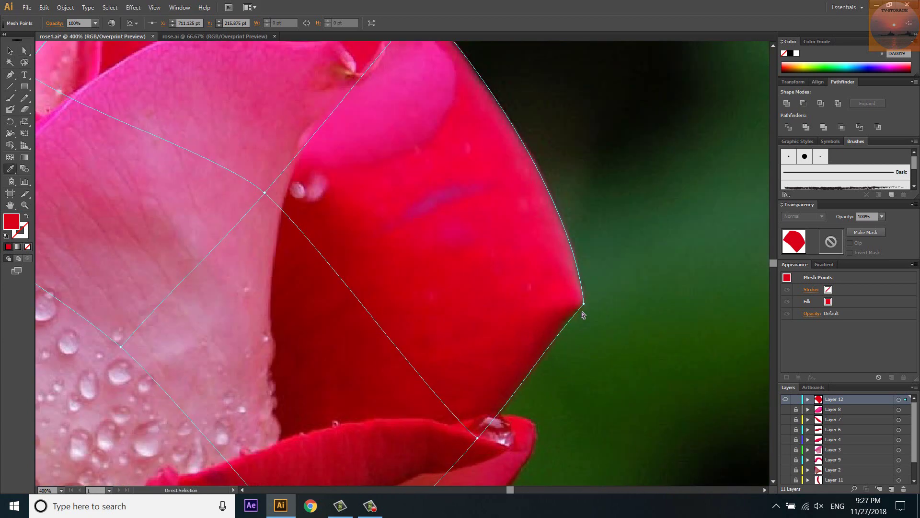
{"action": "left_click", "coordinate": [584, 302], "text": "ctrl"}
{"action": "left_click", "coordinate": [474, 443]}
{"action": "left_click", "coordinate": [380, 440]}
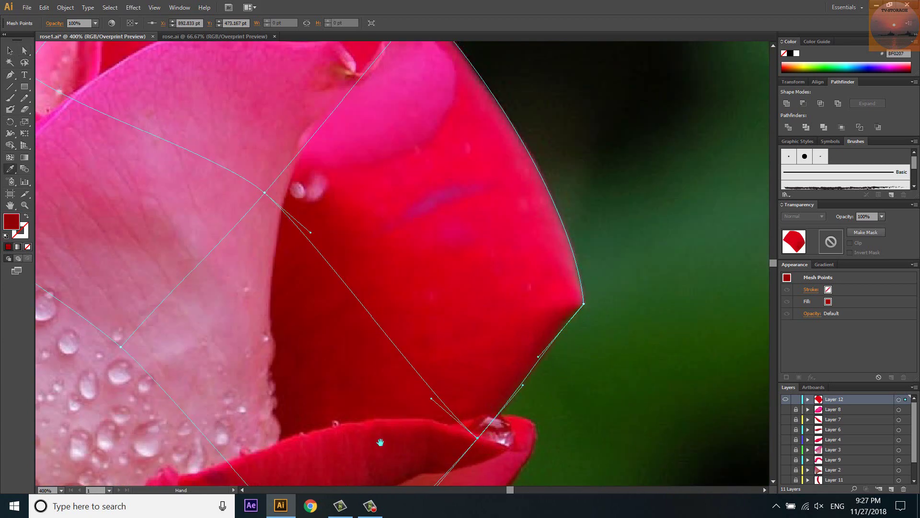
{"action": "left_click_drag", "start_coordinate": [380, 439], "coordinate": [559, 410]}
{"action": "left_click_drag", "start_coordinate": [525, 222], "coordinate": [478, 497]}
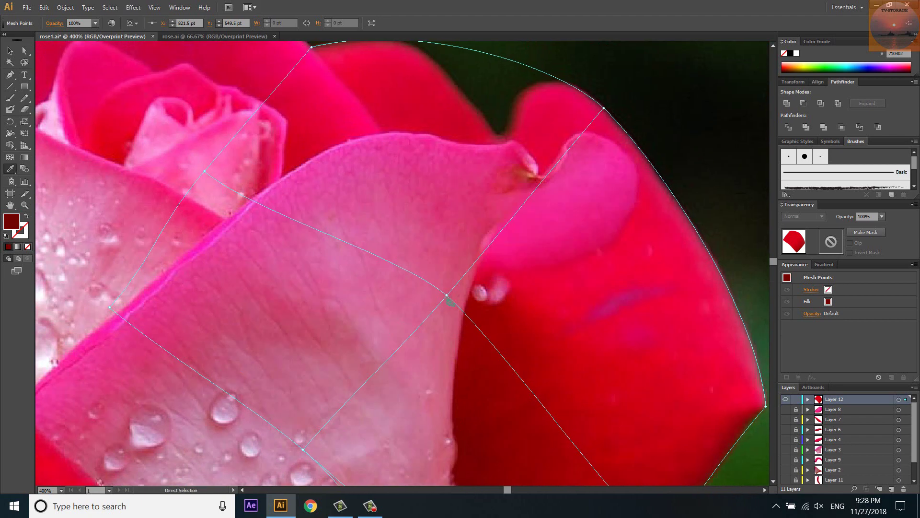
{"action": "left_click", "coordinate": [478, 294]}
{"action": "left_click", "coordinate": [303, 450], "text": "ctrl"}
{"action": "left_click", "coordinate": [289, 158]}
{"action": "left_click", "coordinate": [205, 171], "text": "ctrl"}
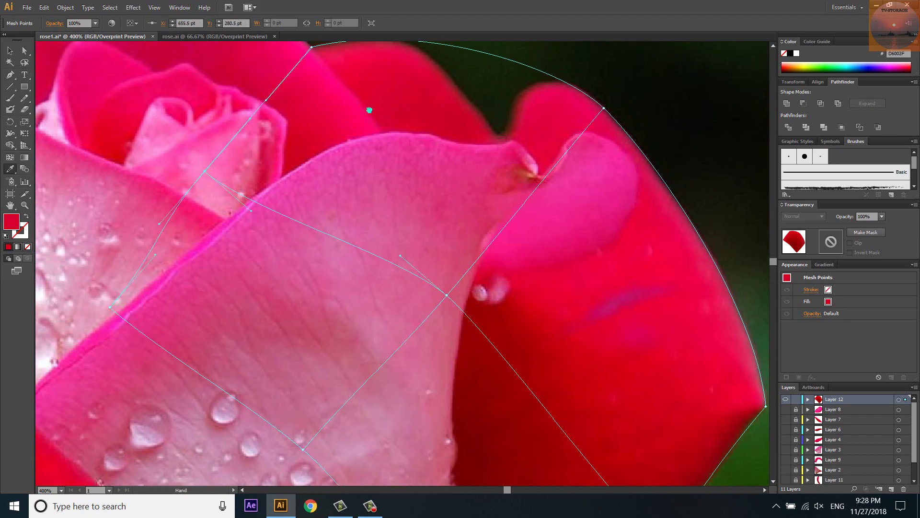
{"action": "scroll", "coordinate": [208, 172], "scroll_direction": "up", "scroll_amount": 3}
{"action": "left_click", "coordinate": [307, 171], "text": "ctrl"}
{"action": "left_click", "coordinate": [600, 232], "text": "ctrl"}
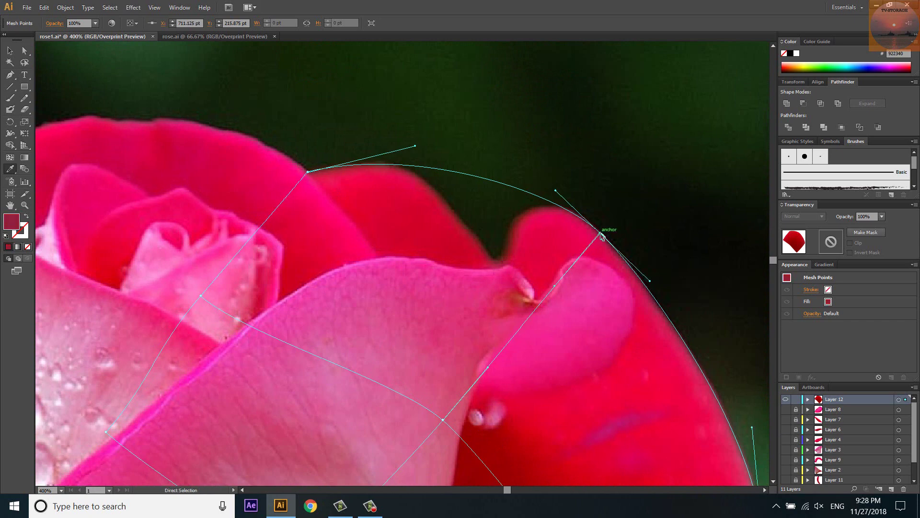
{"action": "key", "text": "u"}
{"action": "left_click", "coordinate": [494, 180]}
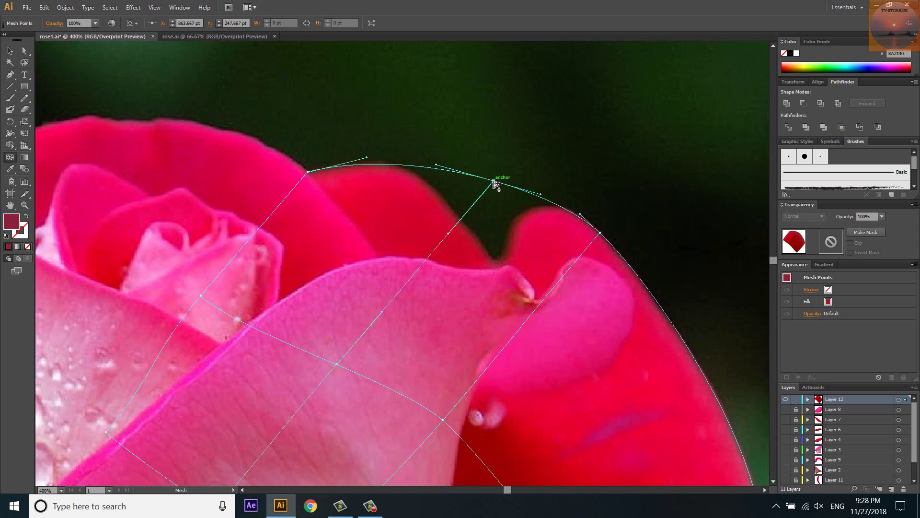
{"action": "left_click_drag", "start_coordinate": [494, 182], "coordinate": [457, 218]}
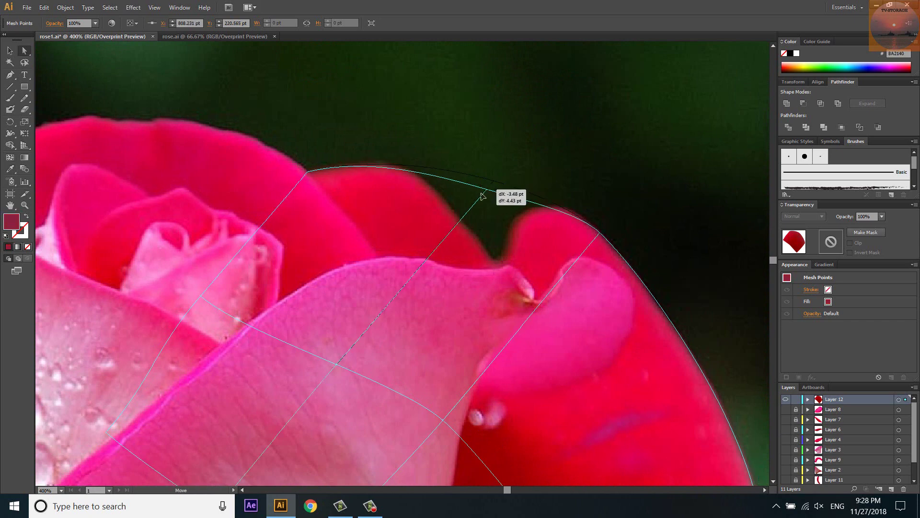
{"action": "scroll", "coordinate": [456, 224], "scroll_direction": "up", "scroll_amount": 3}
{"action": "key", "text": "i"}
{"action": "left_click", "coordinate": [464, 211]}
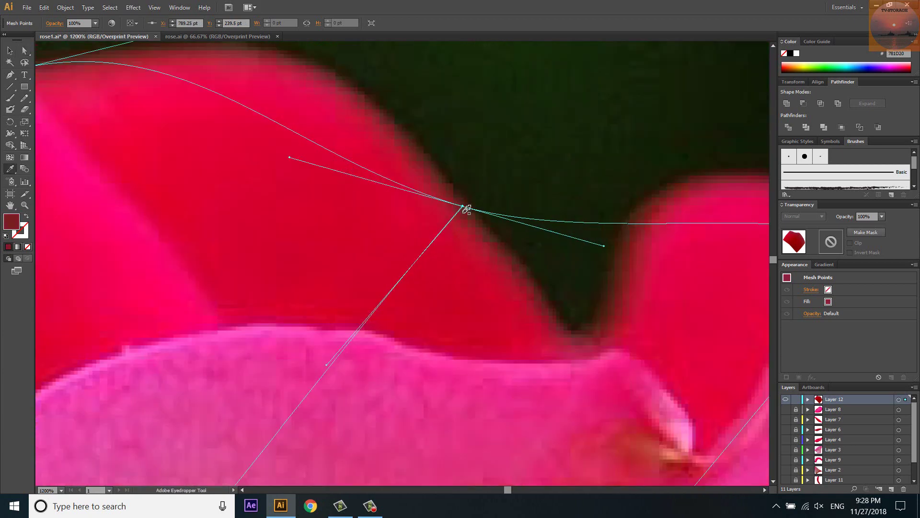
{"action": "scroll", "coordinate": [378, 215], "scroll_direction": "down", "scroll_amount": 3}
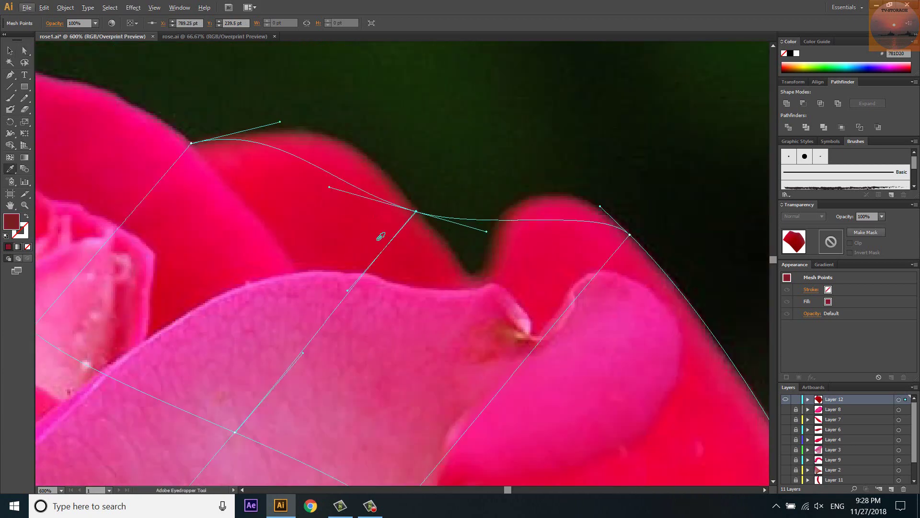
{"action": "key", "text": "u"}
{"action": "left_click", "coordinate": [323, 168]}
{"action": "key", "text": "a"}
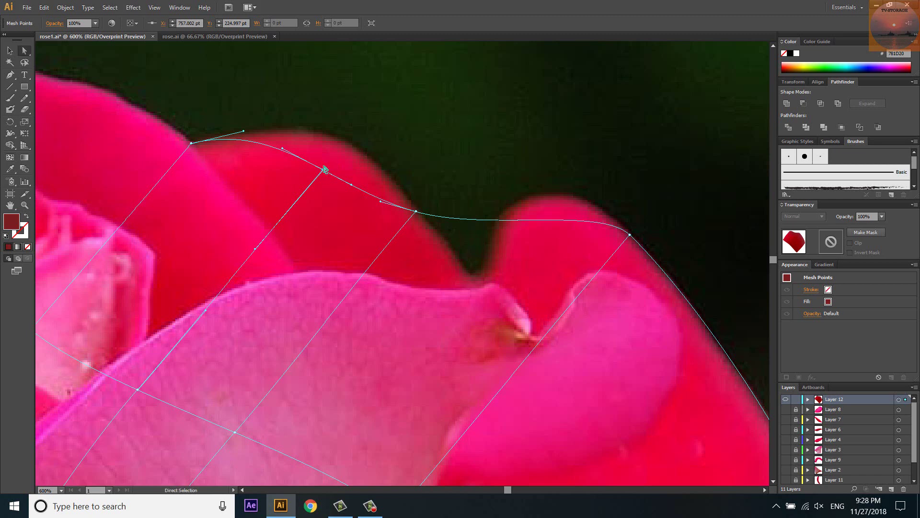
{"action": "left_click_drag", "start_coordinate": [323, 169], "coordinate": [353, 145]}
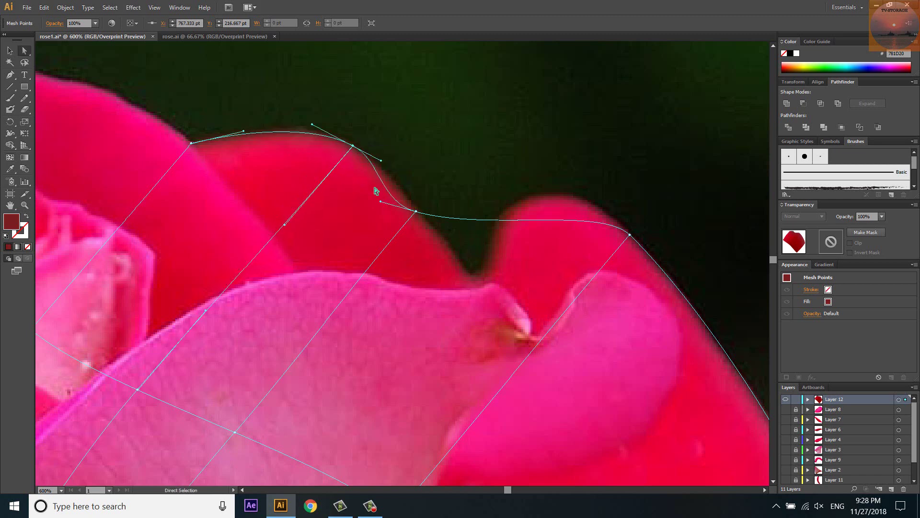
{"action": "left_click_drag", "start_coordinate": [416, 211], "coordinate": [410, 203]}
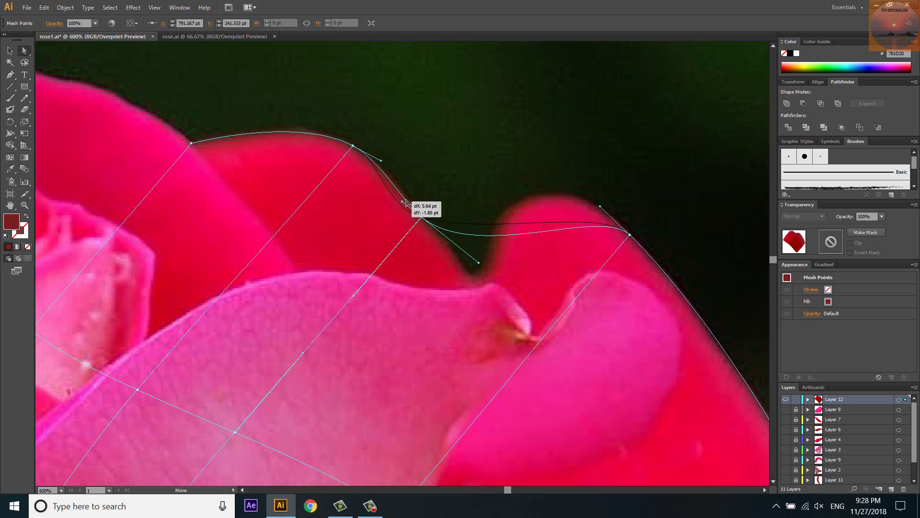
{"action": "left_click", "coordinate": [353, 145]}
{"action": "key", "text": "i"}
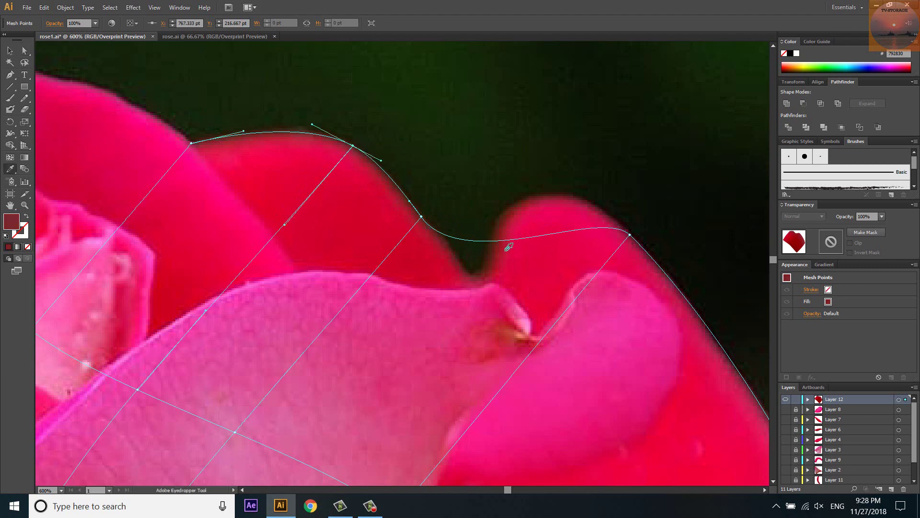
{"action": "key", "text": "p"}
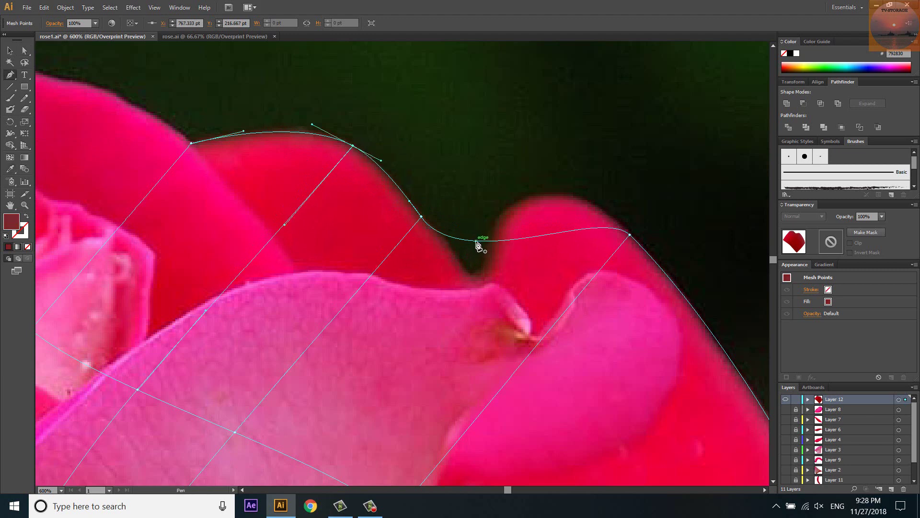
{"action": "left_click", "coordinate": [477, 243]}
{"action": "key", "text": "a"}
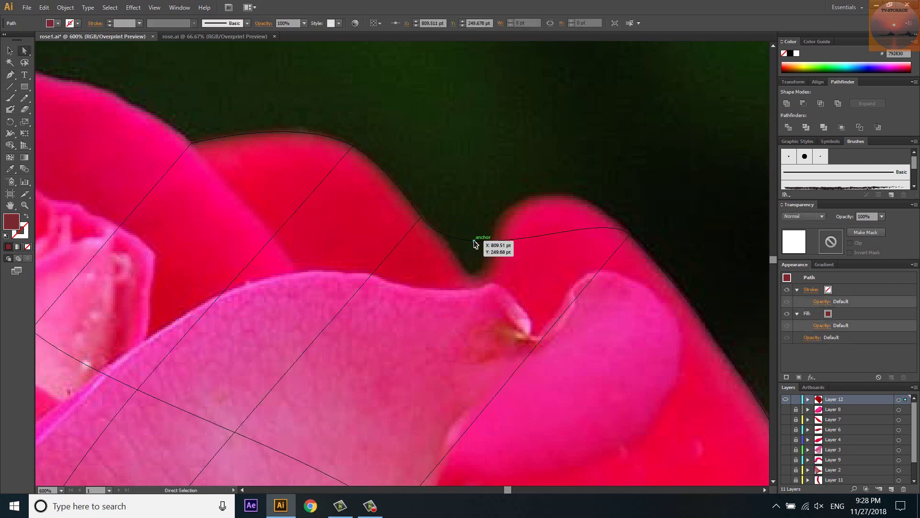
{"action": "left_click", "coordinate": [489, 263]}
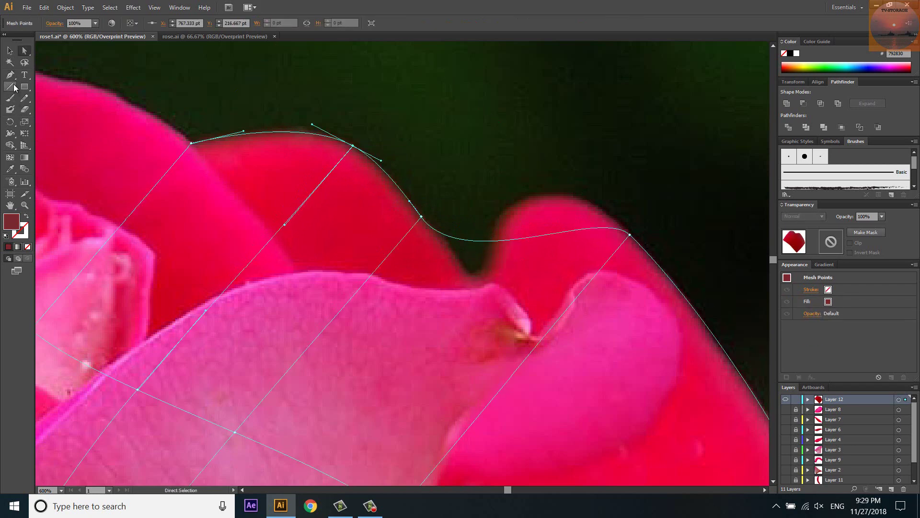
Add an anchor point on the top edge and pull it down into the petal's notch.
{"action": "left_click_drag", "start_coordinate": [10, 75], "coordinate": [148, 94]}
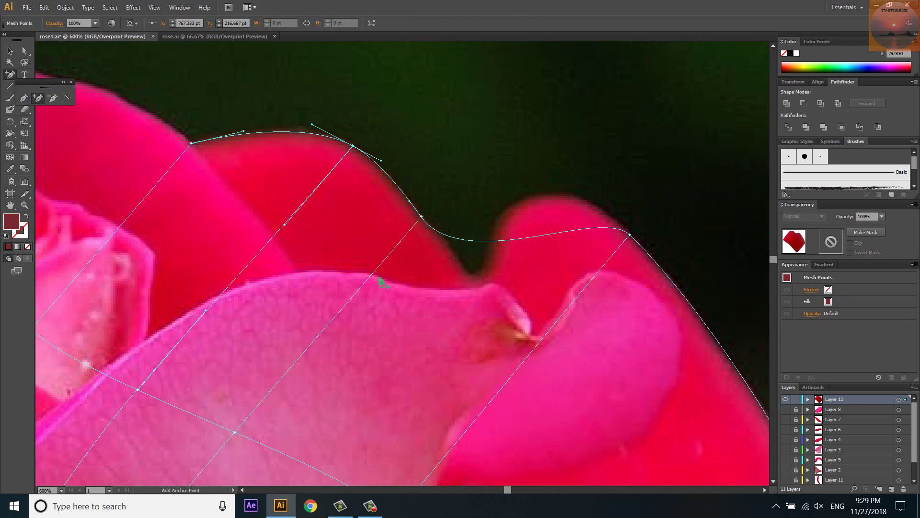
{"action": "left_click", "coordinate": [477, 241]}
{"action": "key", "text": "a"}
{"action": "mouse_move", "coordinate": [472, 242]}
{"action": "left_mouse_down"}
{"action": "mouse_move", "coordinate": [477, 274]}
{"action": "mouse_move", "coordinate": [459, 269]}
{"action": "left_mouse_up"}
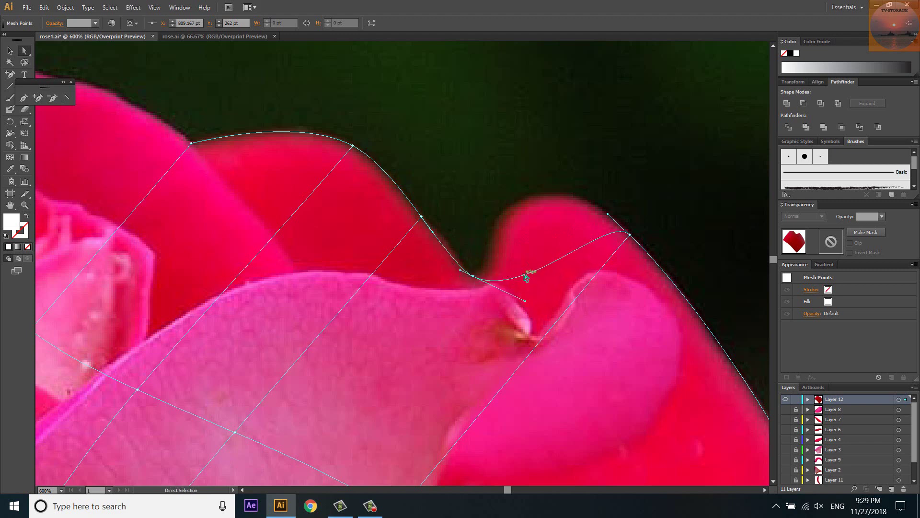
{"action": "left_click", "coordinate": [548, 265]}
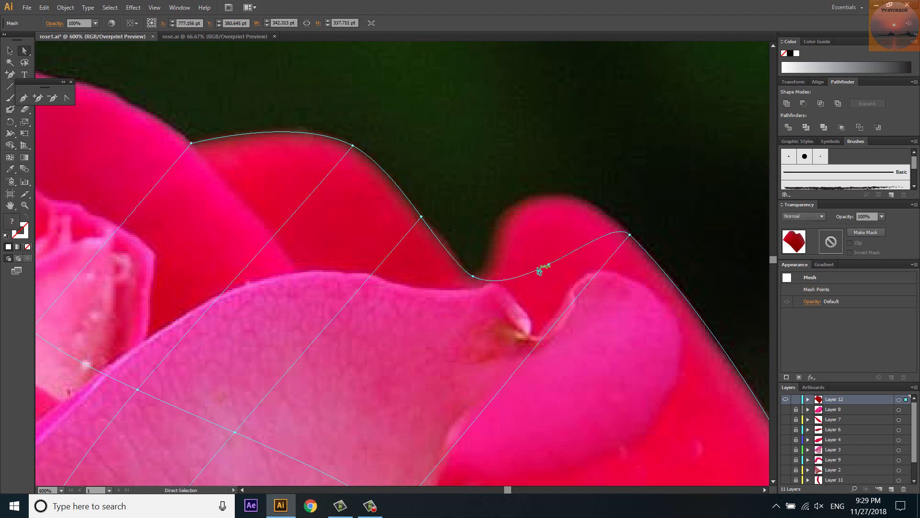
{"action": "mouse_move", "coordinate": [549, 264]}
{"action": "left_mouse_down"}
{"action": "mouse_move", "coordinate": [513, 205]}
{"action": "mouse_move", "coordinate": [579, 178]}
{"action": "left_mouse_up"}
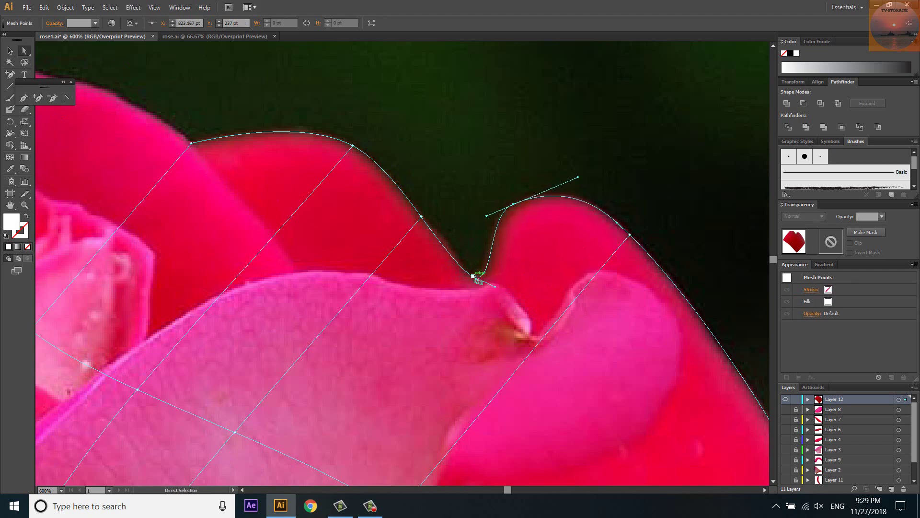
{"action": "left_click_drag", "start_coordinate": [473, 278], "coordinate": [474, 282]}
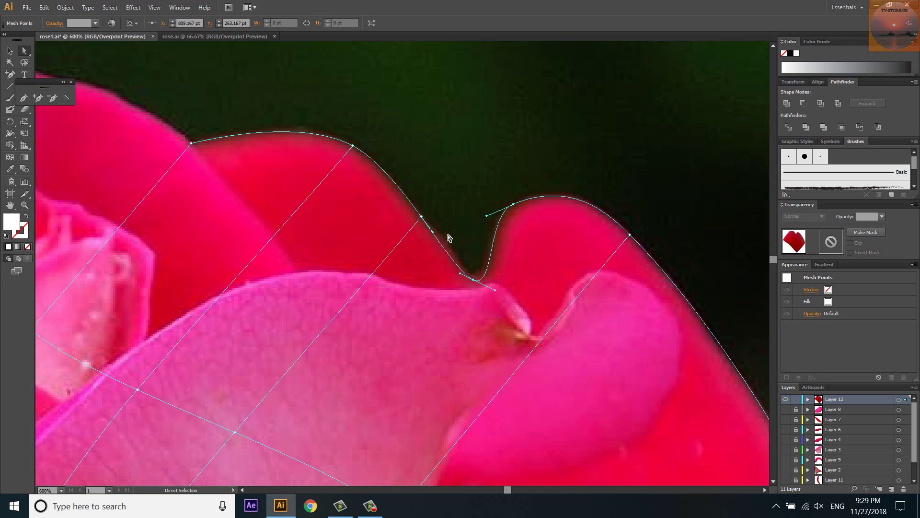
{"action": "left_click_drag", "start_coordinate": [433, 232], "coordinate": [452, 247]}
Colour the mesh point at the dip with dark red sampled from the photo.
{"action": "scroll", "coordinate": [454, 156], "scroll_direction": "down", "scroll_amount": 2, "text": "alt"}
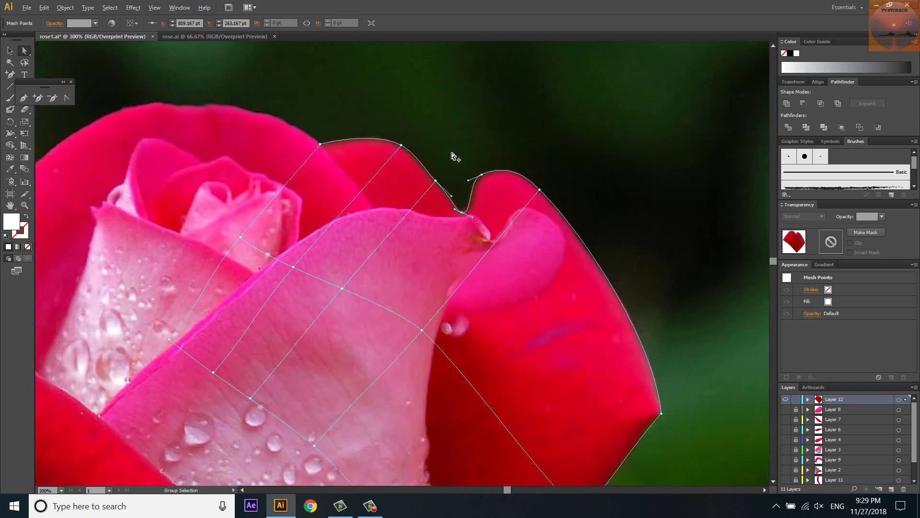
{"action": "scroll", "coordinate": [453, 154], "scroll_direction": "down", "scroll_amount": 1, "text": "alt"}
{"action": "scroll", "coordinate": [460, 182], "scroll_direction": "up", "scroll_amount": 3, "text": "alt"}
{"action": "key", "text": "i"}
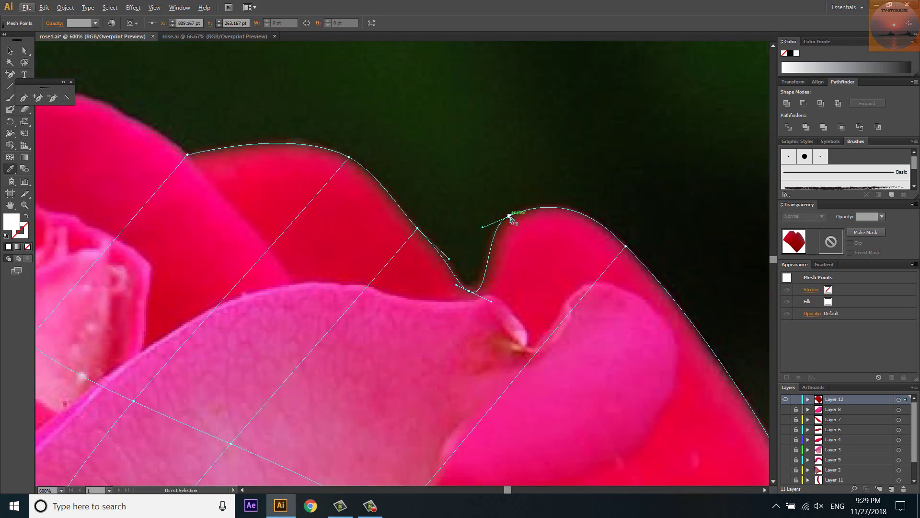
{"action": "left_click", "coordinate": [417, 227]}
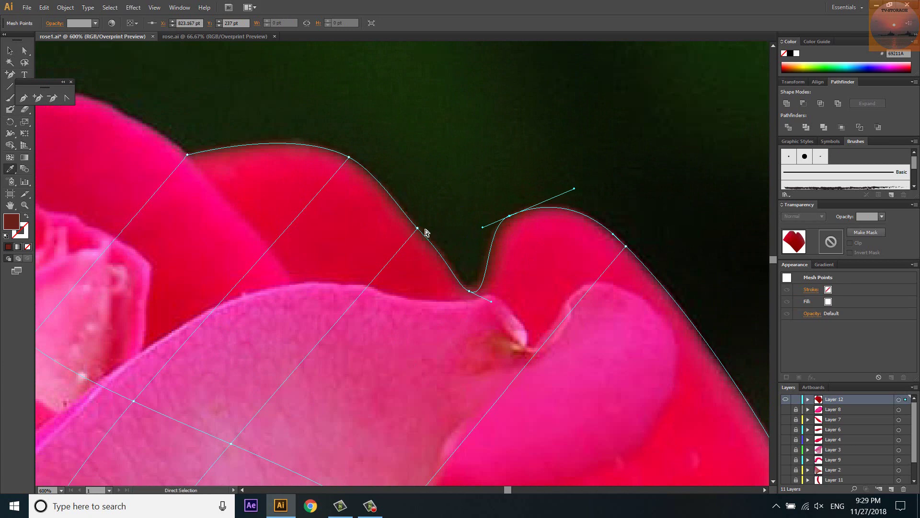
{"action": "left_click", "coordinate": [470, 290], "text": "ctrl"}
{"action": "left_click", "coordinate": [473, 285]}
{"action": "scroll", "coordinate": [513, 187], "scroll_direction": "down", "scroll_amount": 3, "text": "alt"}
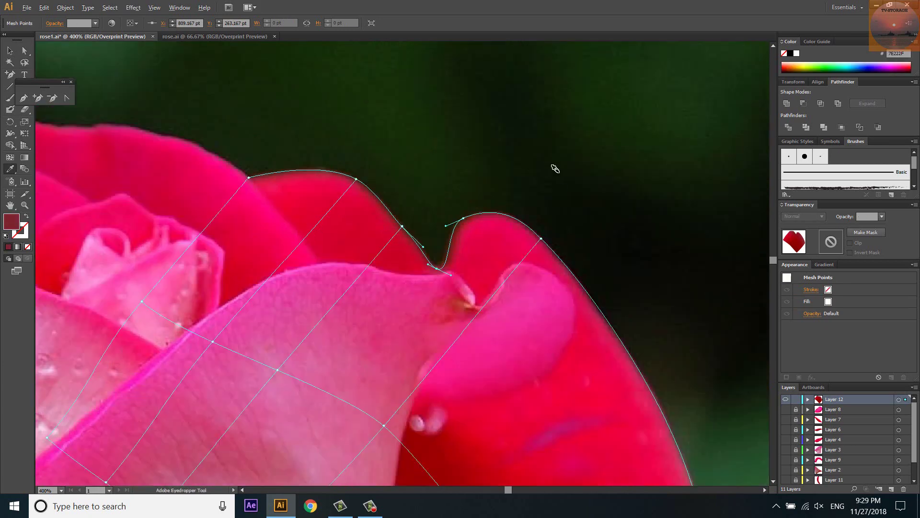
{"action": "left_click", "coordinate": [785, 401]}
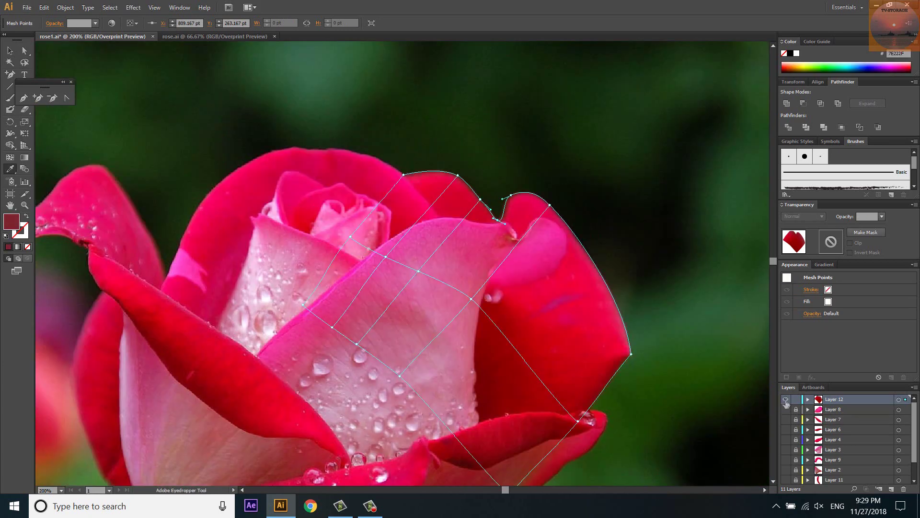
{"action": "left_click", "coordinate": [786, 401]}
{"action": "left_click", "coordinate": [786, 401]}
Add a mesh line along the petal edge and reshape its curve and points.
{"action": "key", "text": "u"}
{"action": "scroll", "coordinate": [478, 171], "scroll_direction": "up", "scroll_amount": 3, "text": "alt"}
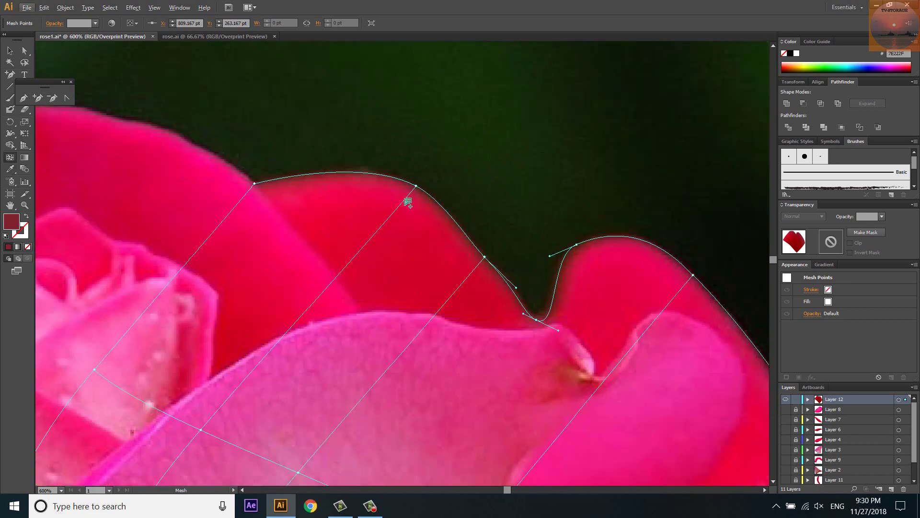
{"action": "left_click", "coordinate": [408, 200]}
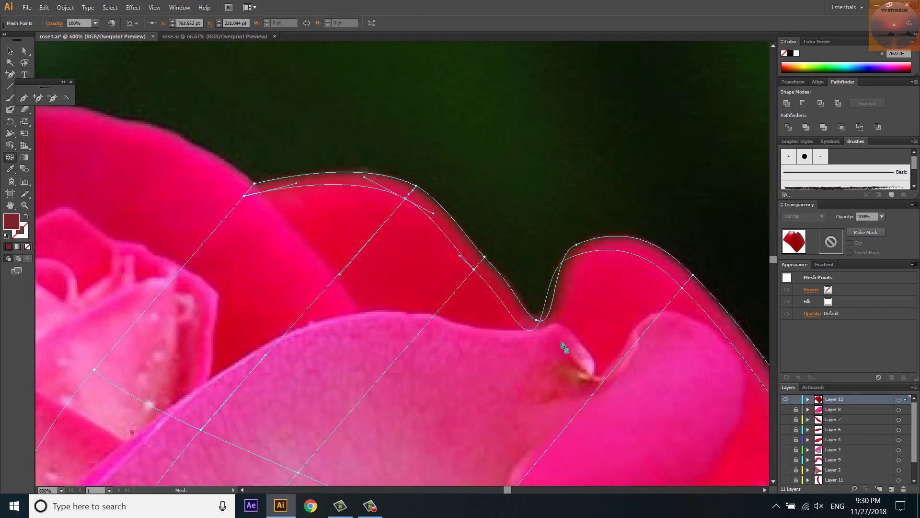
{"action": "key", "text": "a"}
{"action": "left_click", "coordinate": [682, 288]}
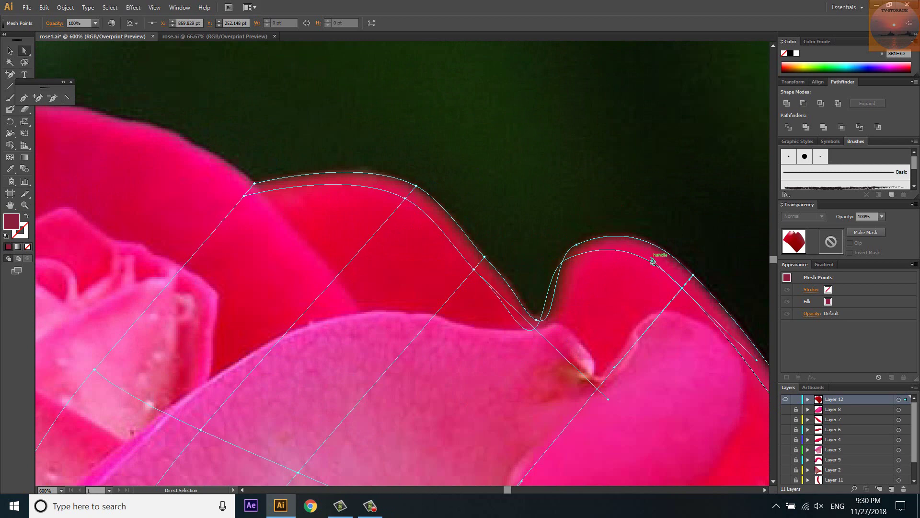
{"action": "left_click_drag", "start_coordinate": [654, 261], "coordinate": [670, 272]}
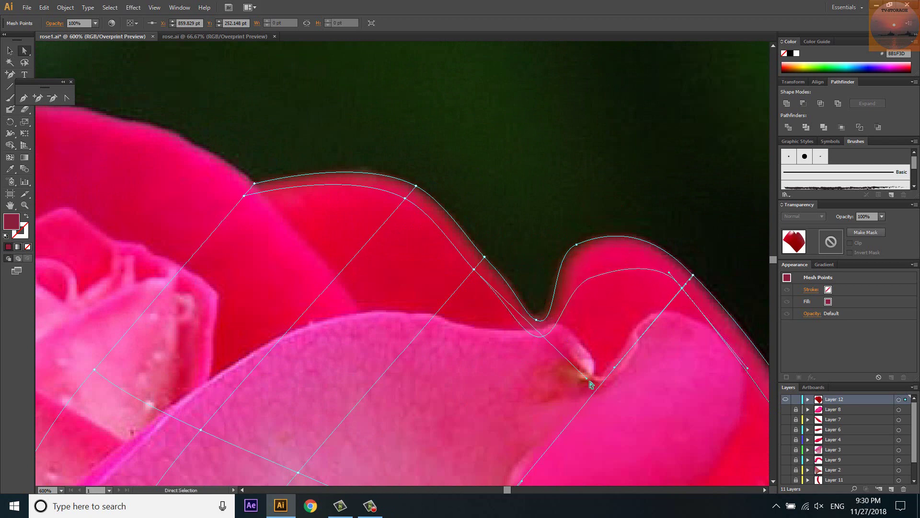
{"action": "left_click_drag", "start_coordinate": [592, 377], "coordinate": [598, 368]}
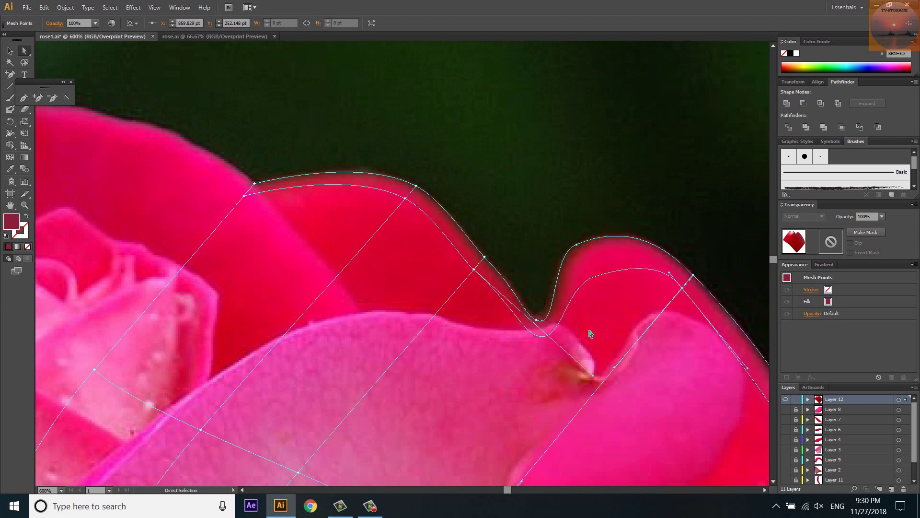
{"action": "scroll", "coordinate": [246, 215], "scroll_direction": "down", "scroll_amount": 1}
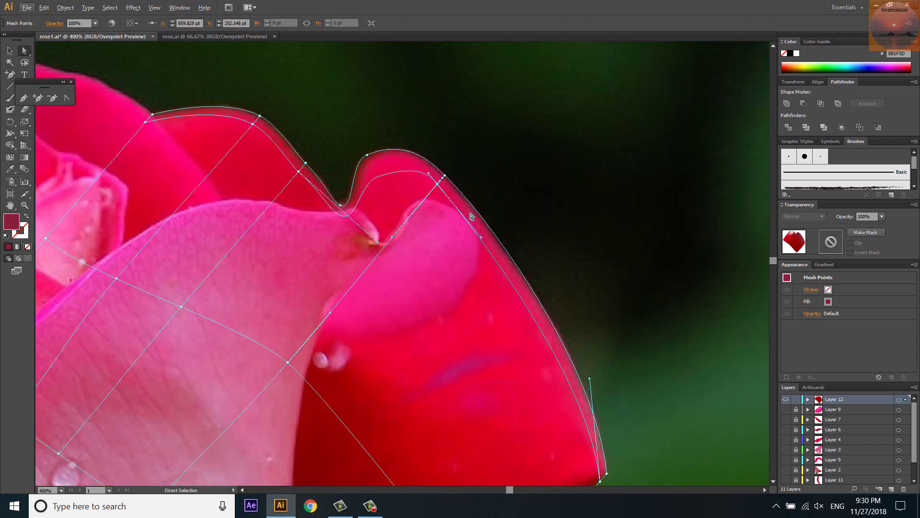
{"action": "scroll", "coordinate": [429, 208], "scroll_direction": "up", "scroll_amount": 1}
{"action": "scroll", "coordinate": [431, 196], "scroll_direction": "up", "scroll_amount": 1}
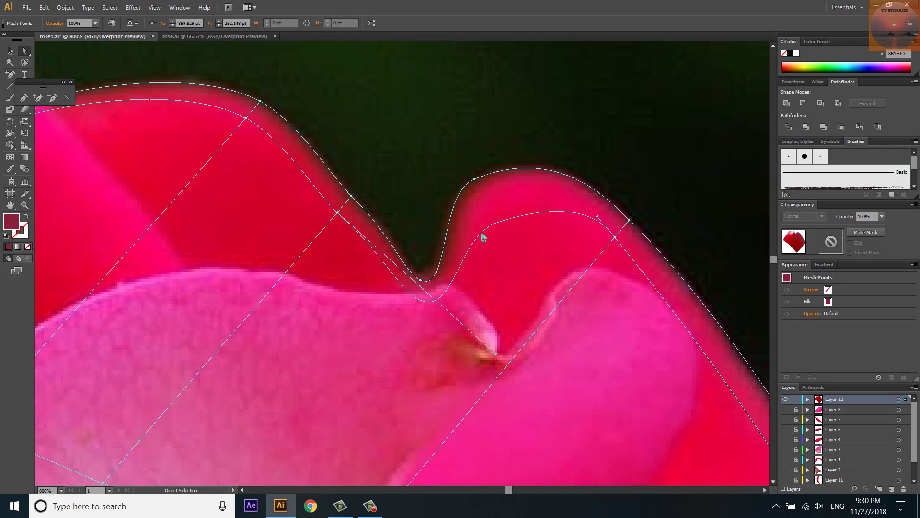
{"action": "left_click", "coordinate": [482, 236]}
{"action": "scroll", "coordinate": [453, 206], "scroll_direction": "right", "scroll_amount": 1}
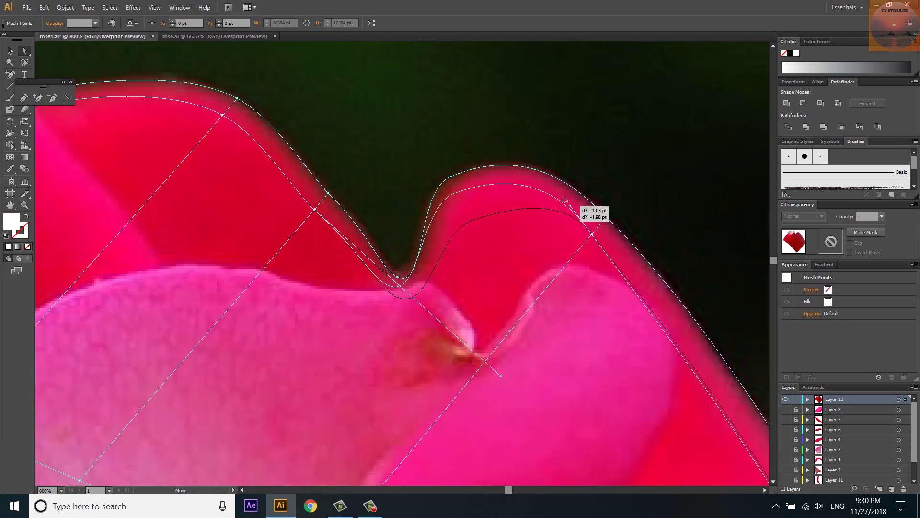
{"action": "left_click_drag", "start_coordinate": [574, 214], "coordinate": [577, 216]}
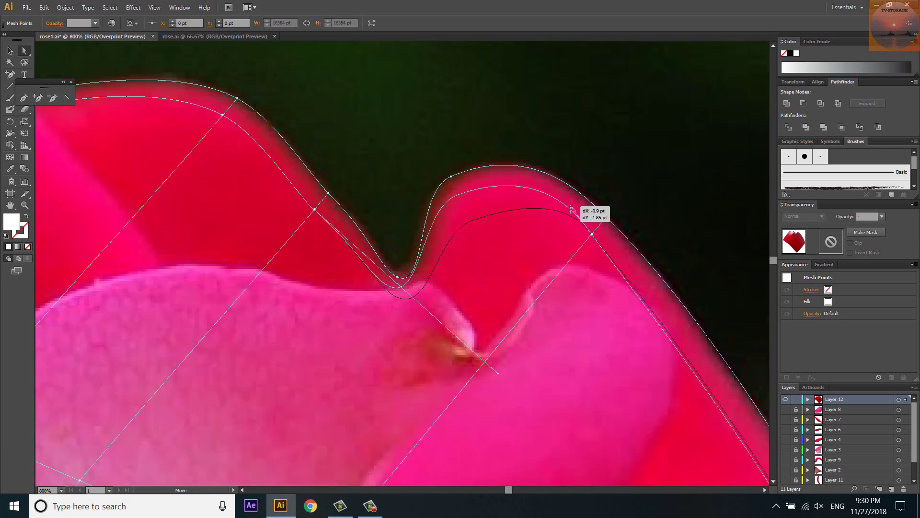
{"action": "scroll", "coordinate": [562, 216], "scroll_direction": "down", "scroll_amount": 2}
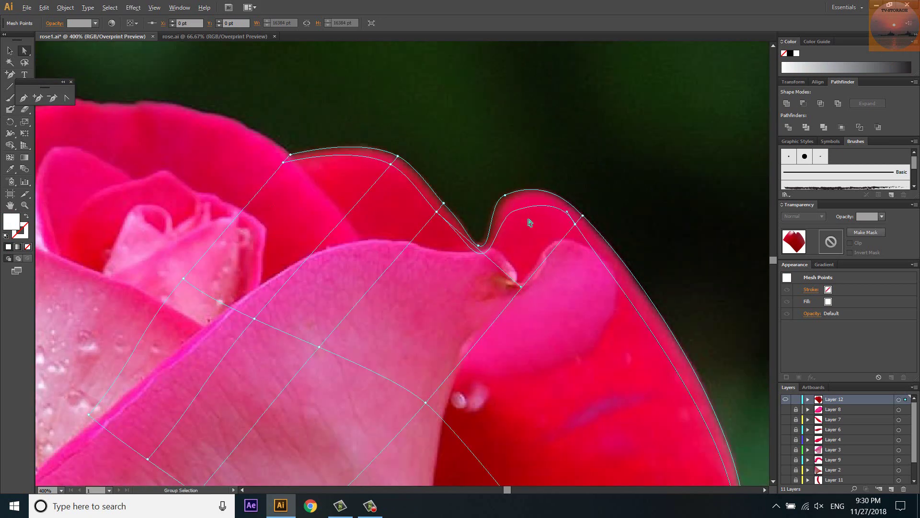
Colour the upper-left mesh point bright red and the petal tip a darker sampled red.
{"action": "left_click", "coordinate": [283, 161]}
{"action": "key", "text": "i"}
{"action": "left_click", "coordinate": [286, 160]}
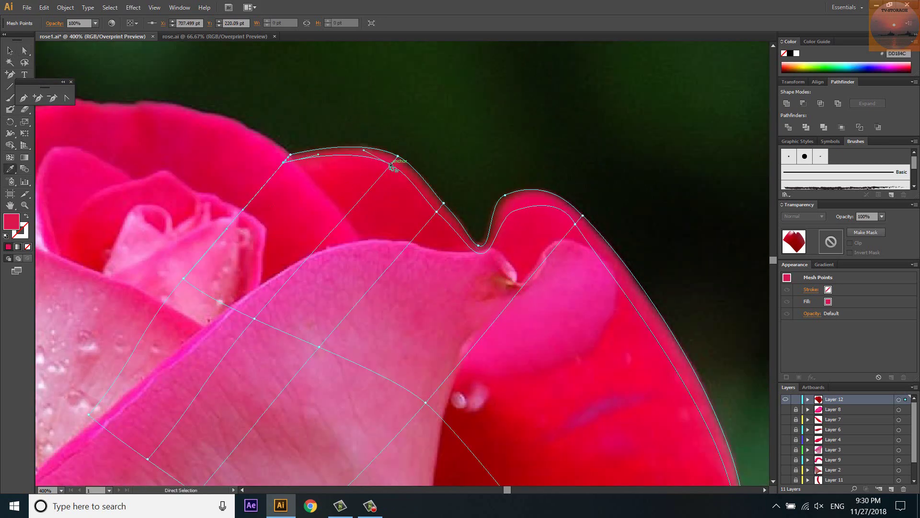
{"action": "left_click", "coordinate": [437, 211]}
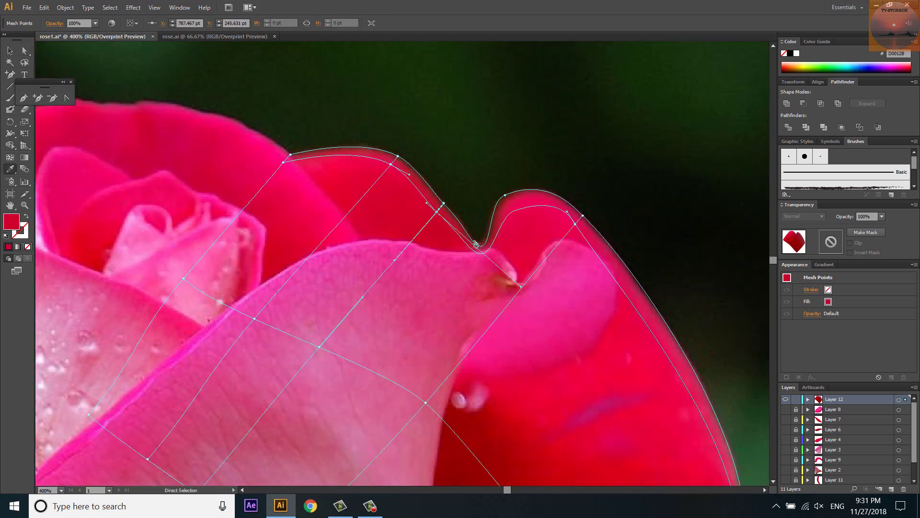
{"action": "left_click", "coordinate": [575, 224]}
{"action": "left_click_drag", "start_coordinate": [580, 228], "coordinate": [341, 43]}
{"action": "left_click", "coordinate": [498, 334]}
{"action": "key", "text": "i"}
{"action": "left_click", "coordinate": [496, 331]}
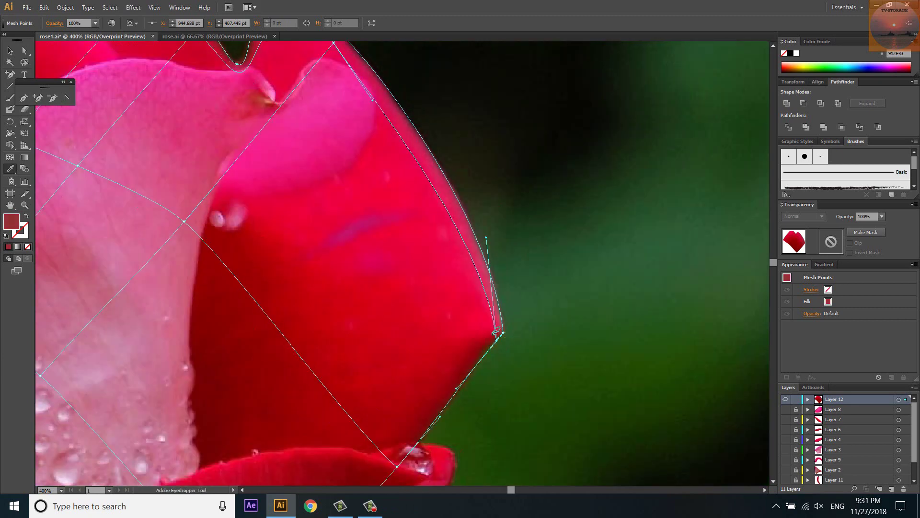
{"action": "left_click", "coordinate": [493, 339]}
Add a mesh line near the petal tip and colour its new point with sampled red.
{"action": "key", "text": "u"}
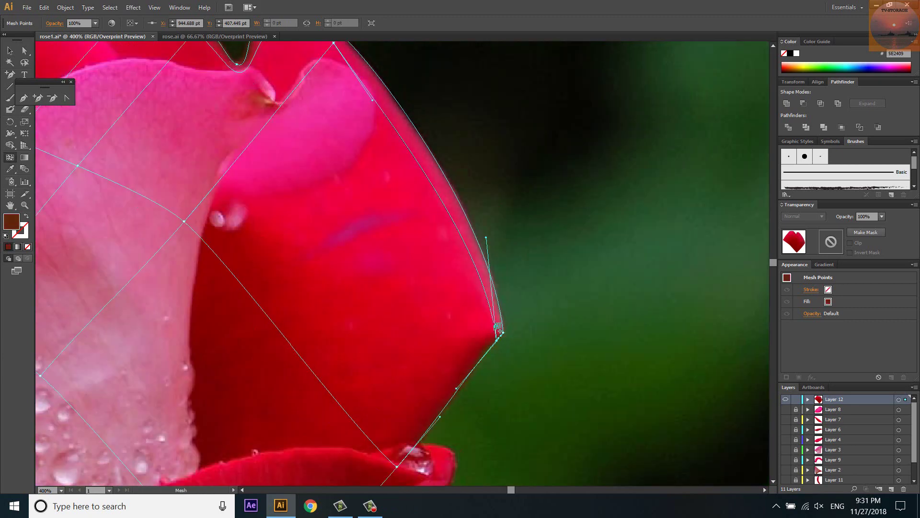
{"action": "left_click", "coordinate": [496, 321]}
{"action": "key", "text": "i"}
{"action": "left_click", "coordinate": [504, 318]}
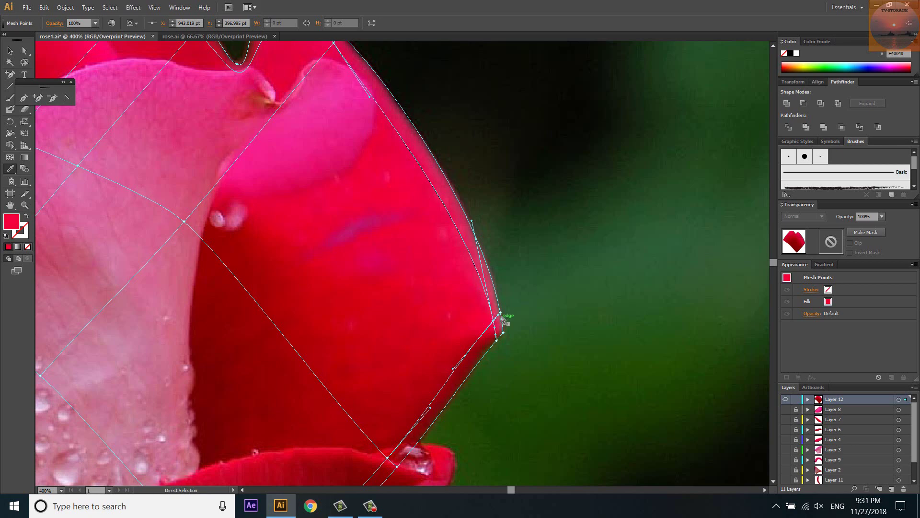
{"action": "left_click", "coordinate": [502, 307]}
{"action": "scroll", "coordinate": [503, 307], "scroll_direction": "down", "scroll_amount": 1}
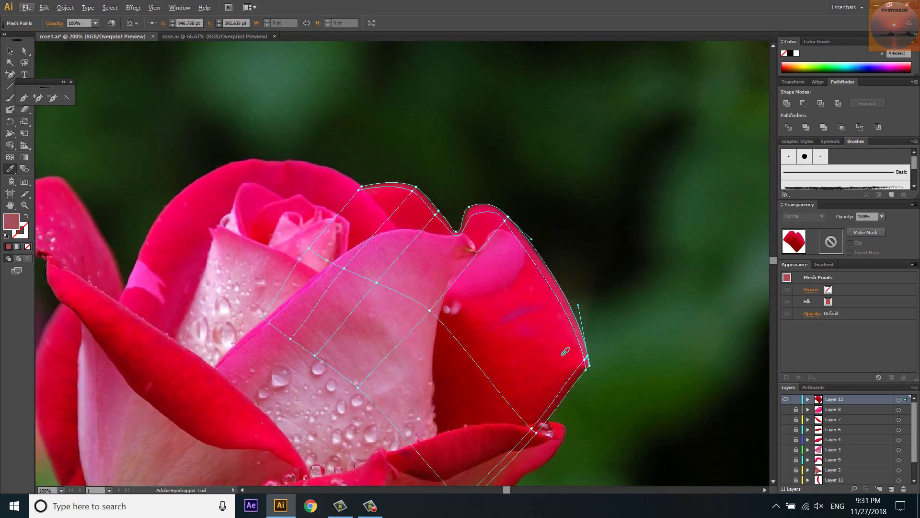
Toggle Layer 12's visibility and outline view to compare the mesh with the photo.
{"action": "left_click", "coordinate": [785, 399]}
{"action": "left_click", "coordinate": [785, 399]}
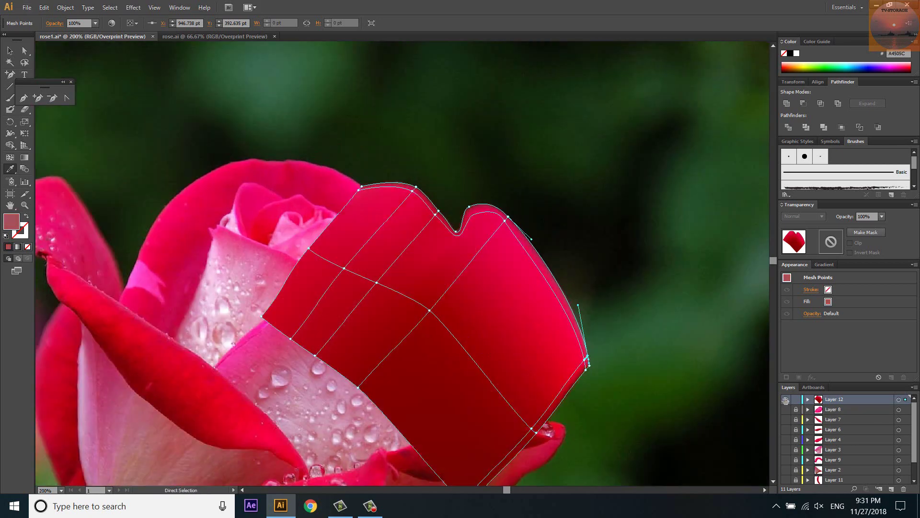
{"action": "left_click", "coordinate": [785, 400]}
{"action": "key", "text": "ctrl+shift+a"}
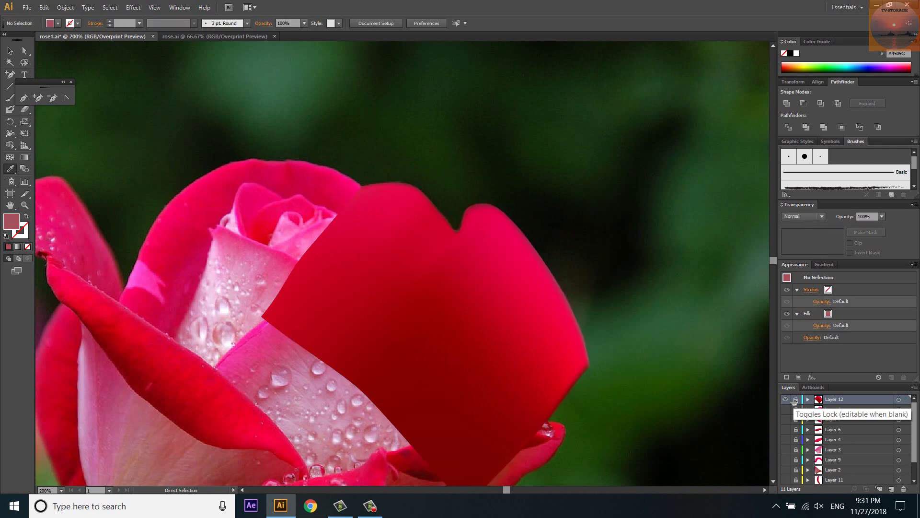
{"action": "scroll", "coordinate": [361, 162], "scroll_direction": "up", "scroll_amount": 2}
{"action": "scroll", "coordinate": [419, 222], "scroll_direction": "down", "scroll_amount": 1}
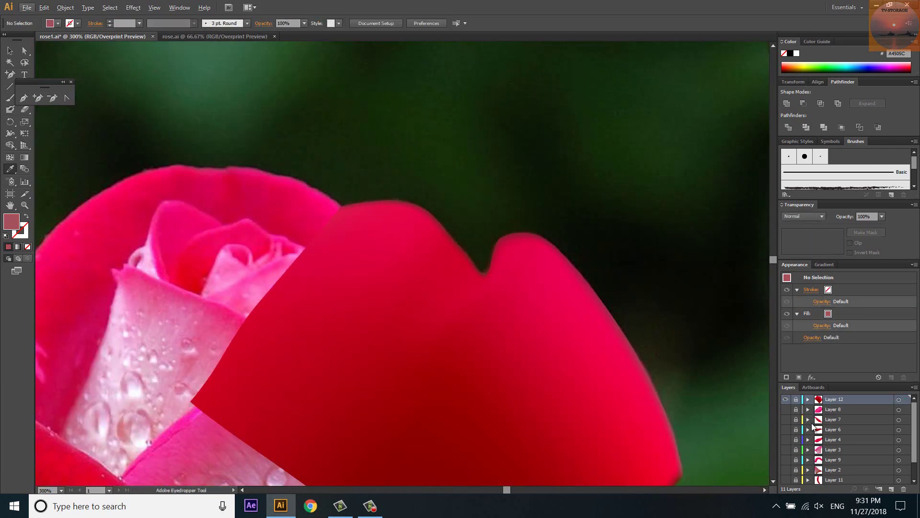
{"action": "left_click", "coordinate": [786, 399]}
{"action": "left_click", "coordinate": [786, 400]}
{"action": "scroll", "coordinate": [509, 226], "scroll_direction": "up", "scroll_amount": 1}
{"action": "scroll", "coordinate": [456, 263], "scroll_direction": "up", "scroll_amount": 2}
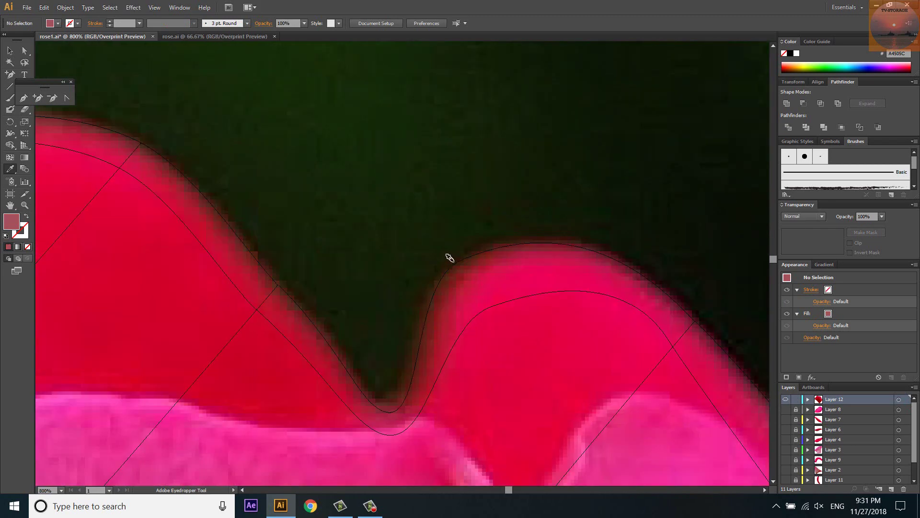
Add a mesh point at the notch, curve it along the edge, and colour it dark red.
{"action": "key", "text": "u"}
{"action": "left_click", "coordinate": [415, 351]}
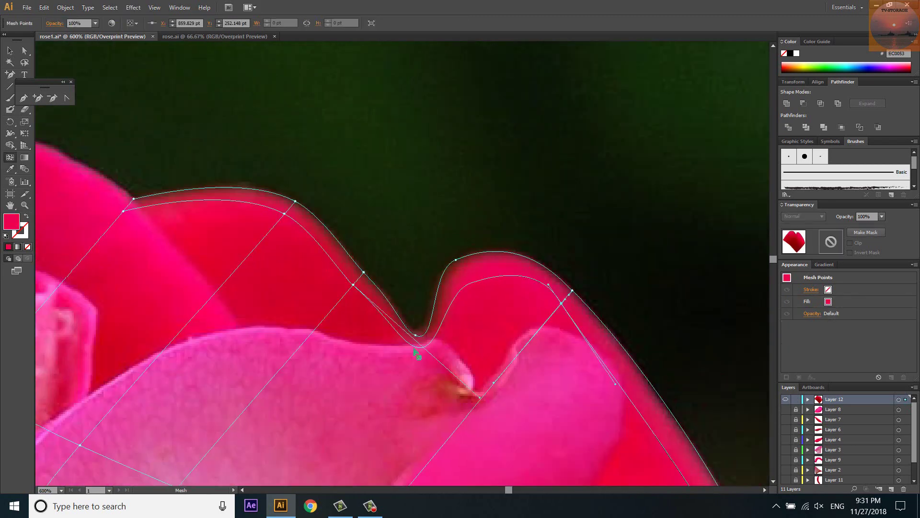
{"action": "left_click", "coordinate": [480, 281]}
{"action": "key", "text": "ctrl"}
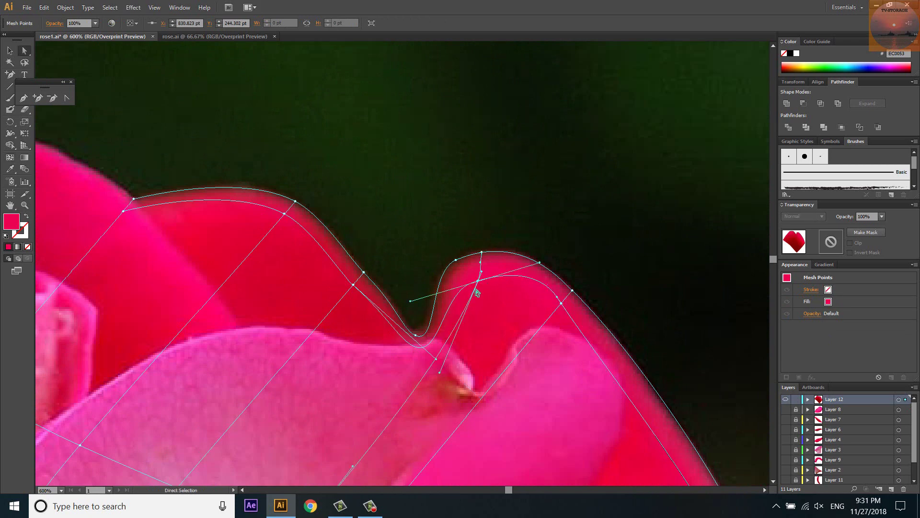
{"action": "left_click_drag", "start_coordinate": [479, 281], "coordinate": [482, 272]}
{"action": "scroll", "coordinate": [437, 318], "scroll_direction": "down", "scroll_amount": 2}
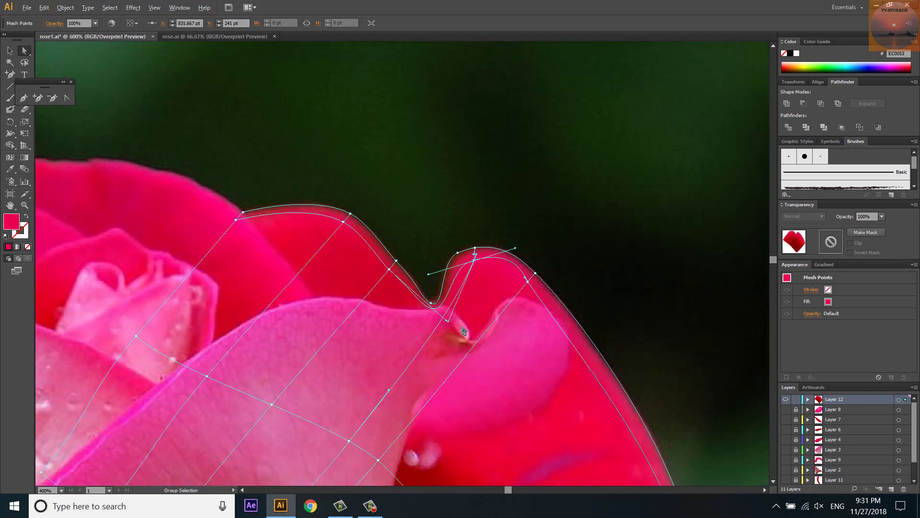
{"action": "mouse_move", "coordinate": [437, 319]}
{"action": "left_mouse_down"}
{"action": "mouse_move", "coordinate": [468, 332]}
{"action": "mouse_move", "coordinate": [442, 341]}
{"action": "left_mouse_up"}
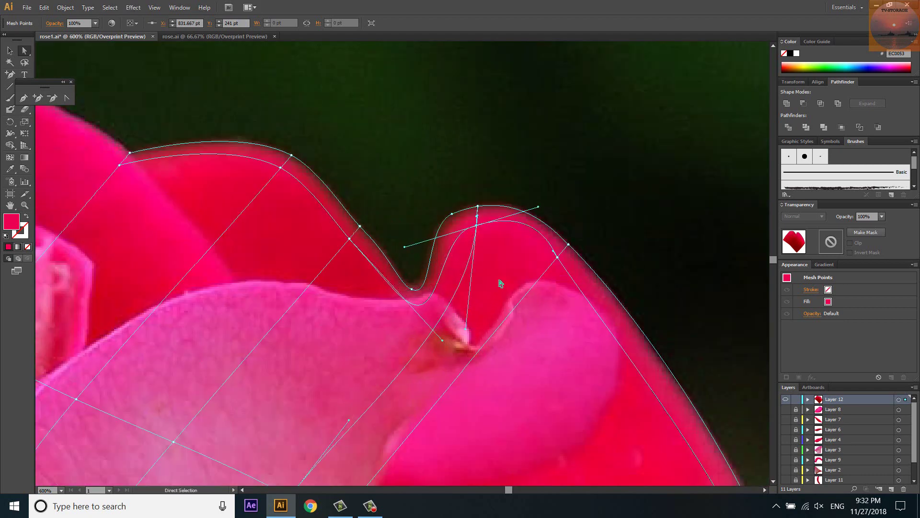
{"action": "key", "text": "i"}
{"action": "left_click", "coordinate": [484, 223]}
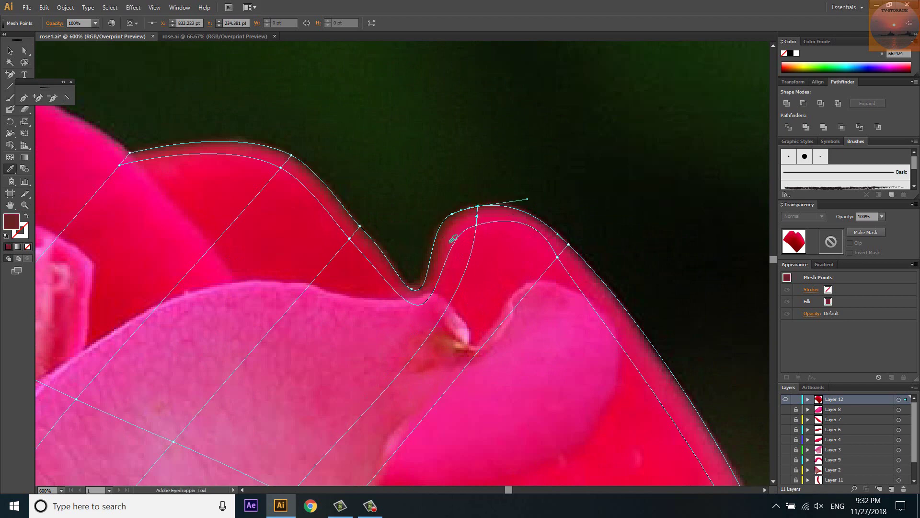
{"action": "left_click", "coordinate": [786, 400]}
Deselect, fit the whole rose in view, and show Layer 12 as outlines over the photo.
{"action": "scroll", "coordinate": [582, 150], "scroll_direction": "down", "scroll_amount": 3}
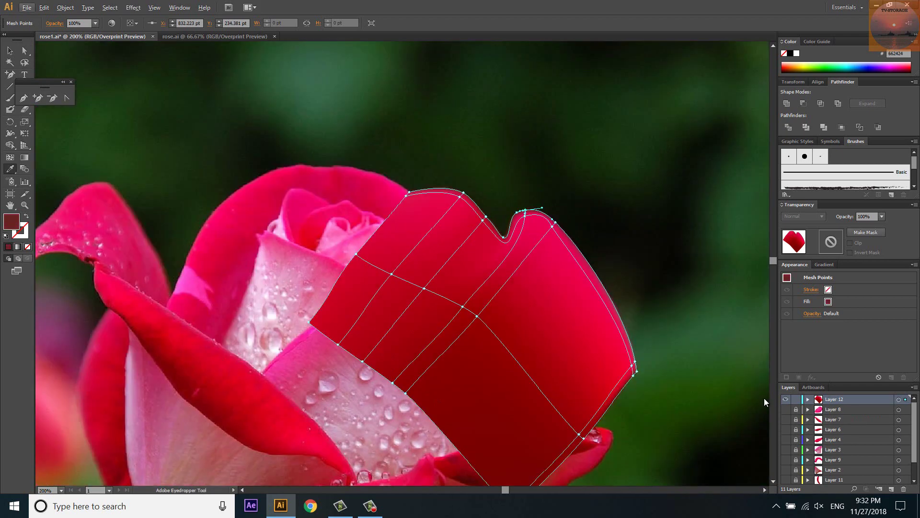
{"action": "key", "text": "ctrl+shift+a"}
{"action": "key", "text": "ctrl+0"}
{"action": "scroll", "coordinate": [542, 219], "scroll_direction": "up", "scroll_amount": 3}
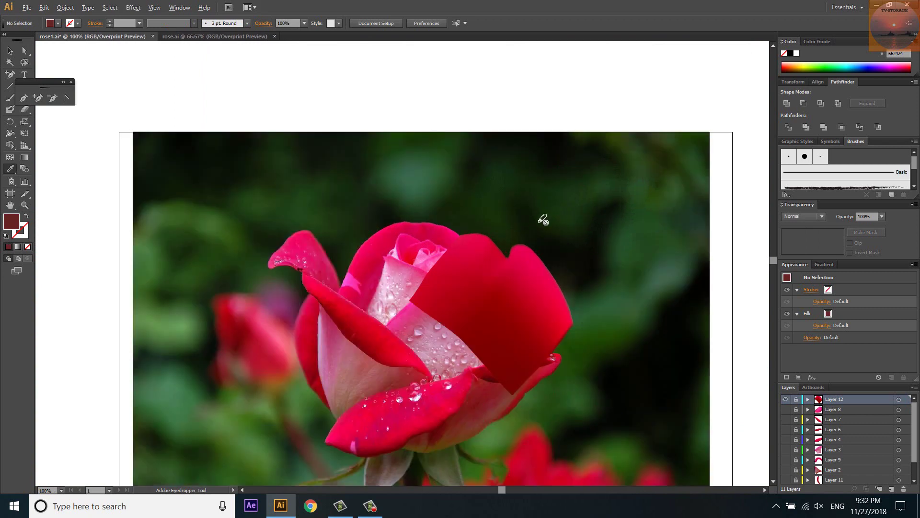
{"action": "left_click", "coordinate": [786, 400], "text": "ctrl"}
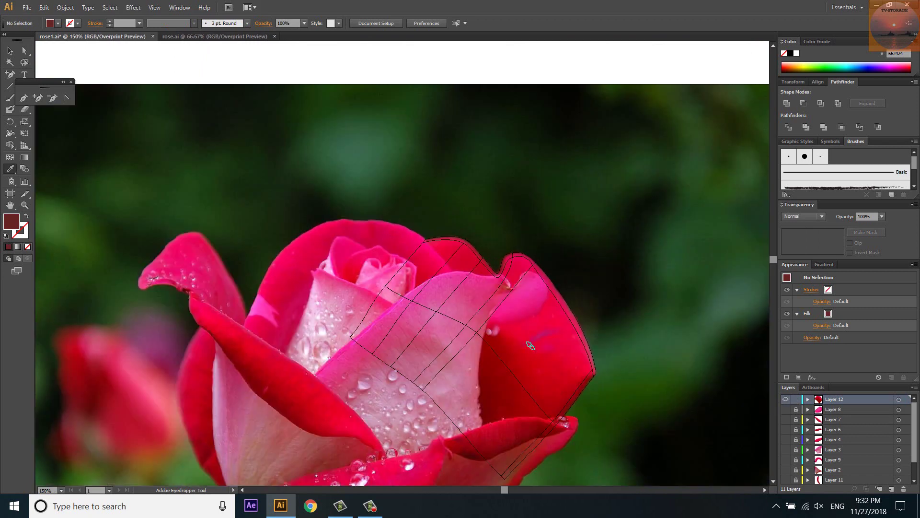
{"action": "scroll", "coordinate": [530, 346], "scroll_direction": "up", "scroll_amount": 1}
{"action": "scroll", "coordinate": [529, 358], "scroll_direction": "down", "scroll_amount": 1}
Add seven mesh points across the petal, then recolour two of them with the photo's red.
{"action": "key", "text": "u"}
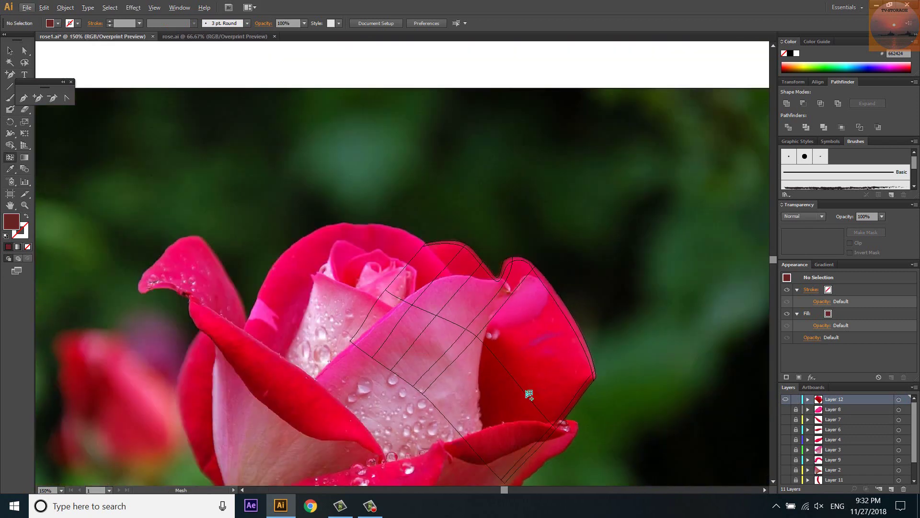
{"action": "scroll", "coordinate": [530, 396], "scroll_direction": "up", "scroll_amount": 2}
{"action": "left_click", "coordinate": [472, 332]}
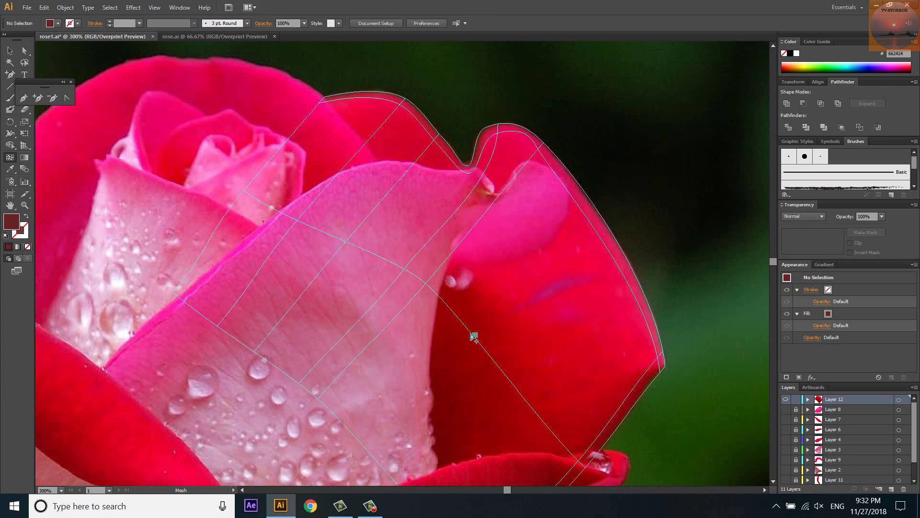
{"action": "left_click", "coordinate": [518, 391]}
{"action": "left_click", "coordinate": [562, 336]}
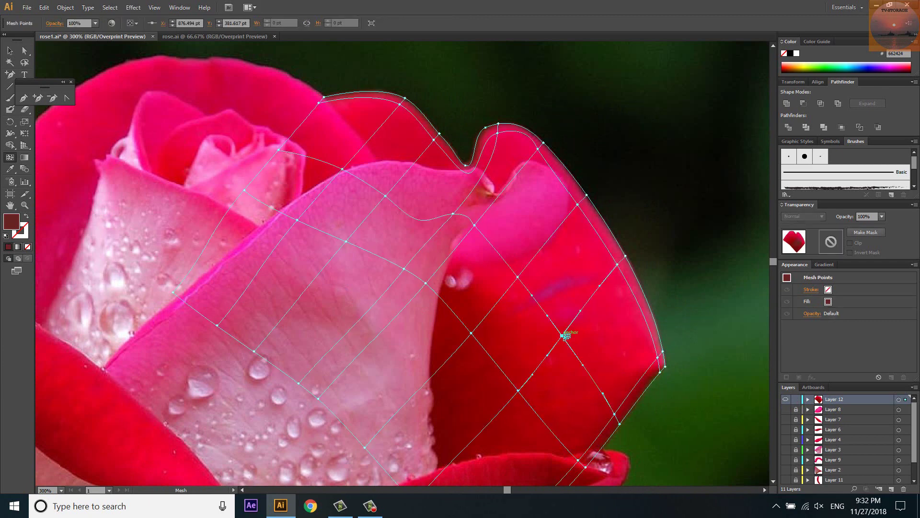
{"action": "left_click", "coordinate": [593, 298]}
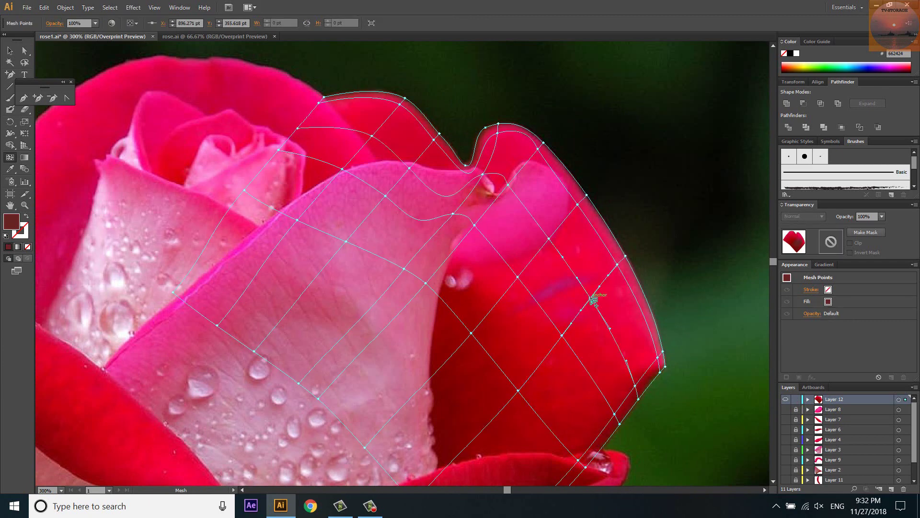
{"action": "left_click", "coordinate": [386, 121]}
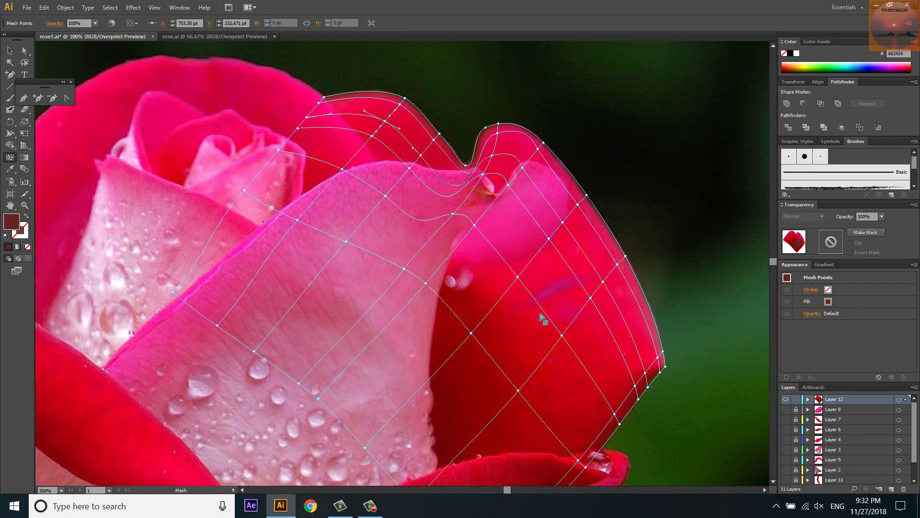
{"action": "left_click", "coordinate": [541, 308]}
{"action": "left_click", "coordinate": [586, 368]}
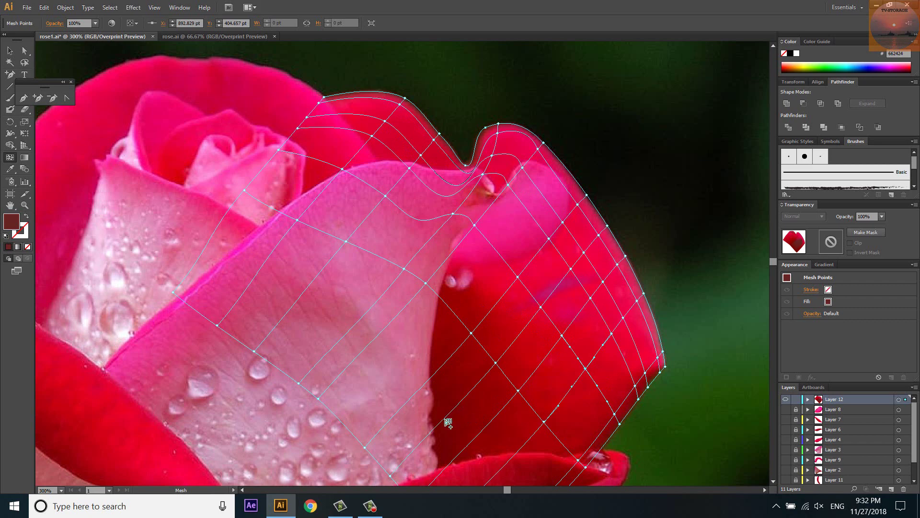
{"action": "left_click", "coordinate": [468, 394]}
{"action": "key", "text": "i"}
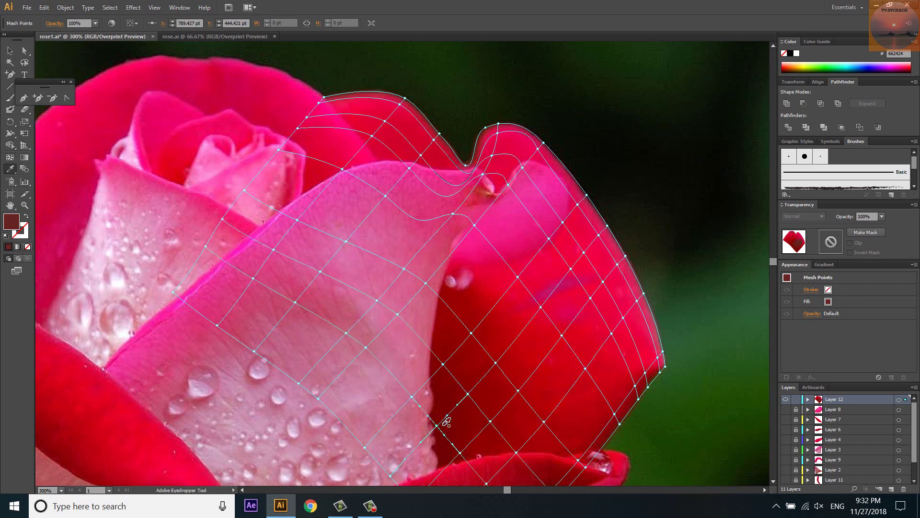
{"action": "left_click", "coordinate": [467, 395], "text": "ctrl"}
{"action": "left_click", "coordinate": [443, 364], "text": "ctrl"}
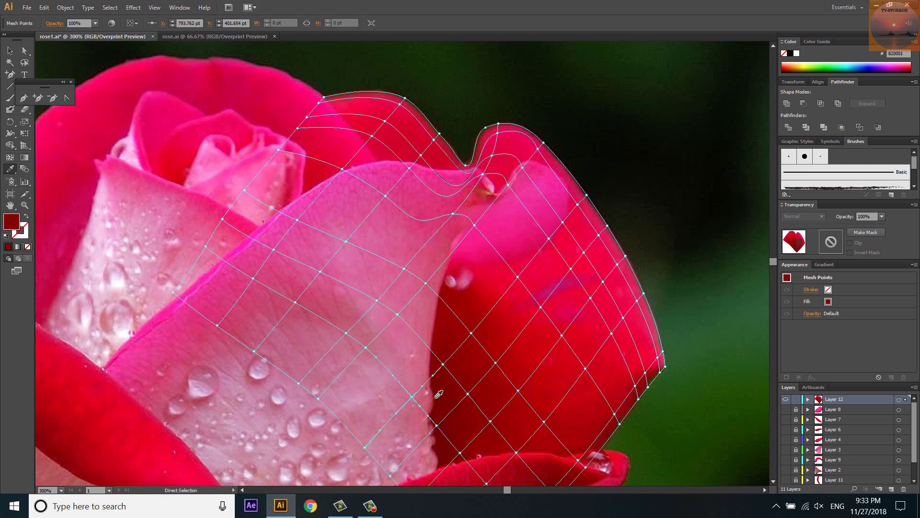
Give mesh points in the petal's lower and middle area deep and bright reds sampled from the photo.
{"action": "left_click_drag", "start_coordinate": [461, 454], "coordinate": [460, 335]}
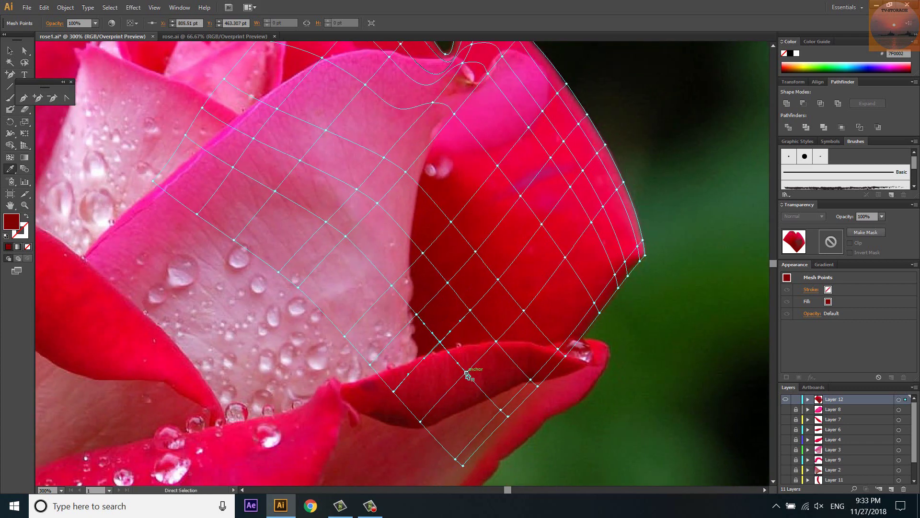
{"action": "left_click", "coordinate": [521, 307], "text": "ctrl"}
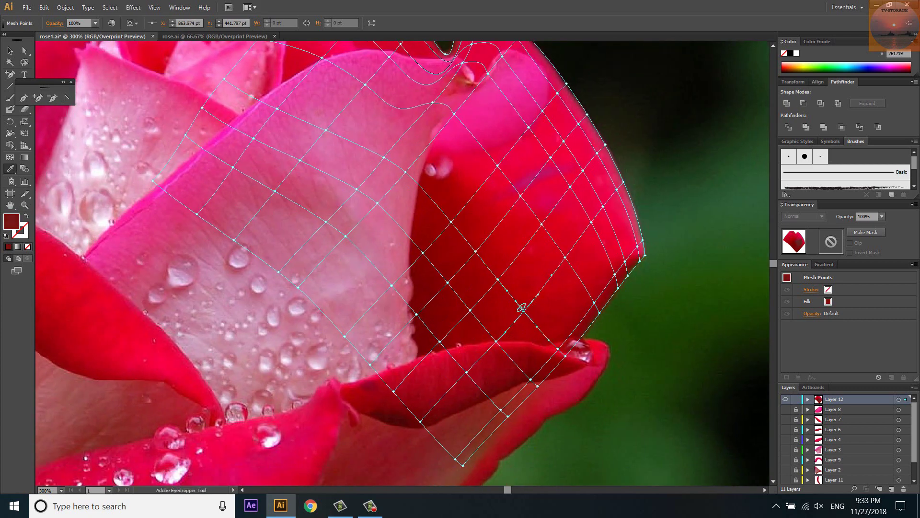
{"action": "left_click", "coordinate": [531, 380], "text": "ctrl"}
{"action": "left_click", "coordinate": [530, 329]}
{"action": "scroll", "coordinate": [477, 246], "scroll_direction": "up", "scroll_amount": 3}
{"action": "left_click", "coordinate": [435, 311], "text": "ctrl"}
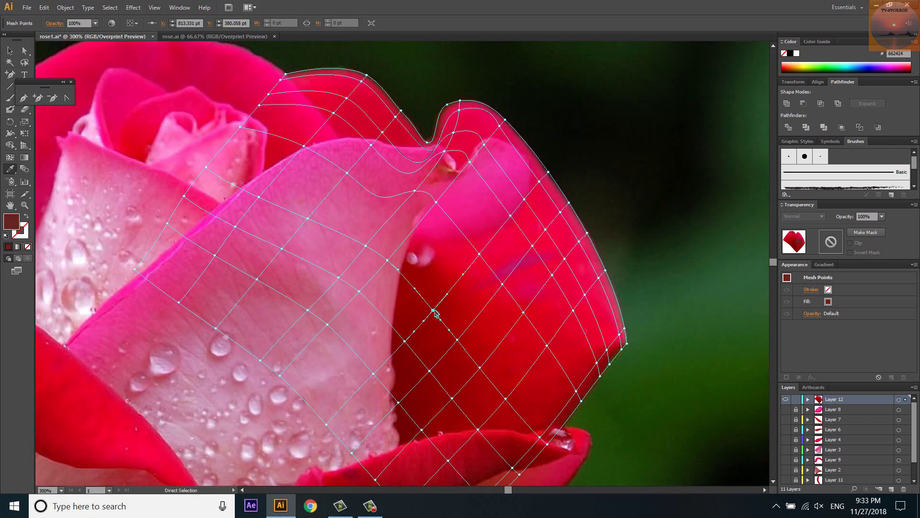
{"action": "left_click", "coordinate": [398, 271], "text": "ctrl"}
{"action": "left_click", "coordinate": [483, 256], "text": "ctrl"}
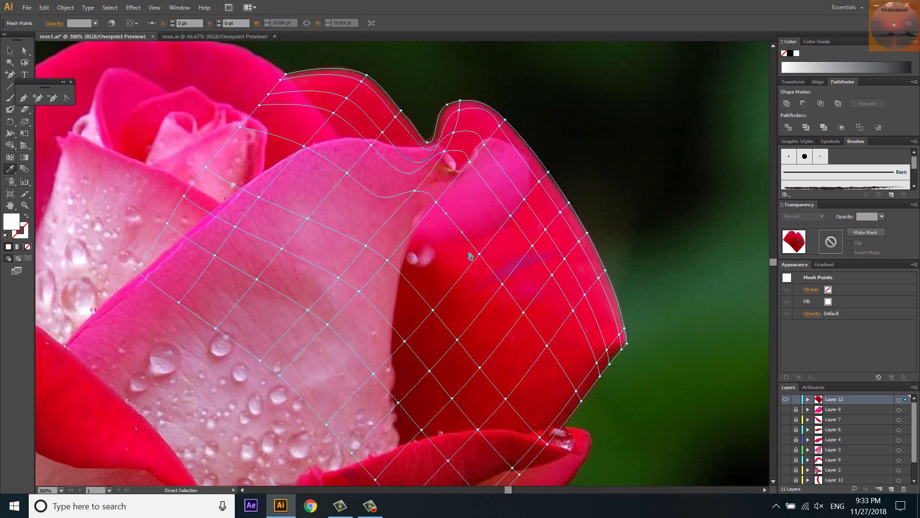
{"action": "left_click", "coordinate": [487, 258]}
Recolour mesh points near the petal's right edge, top and notch with darker and lighter photo reds.
{"action": "left_click", "coordinate": [516, 311]}
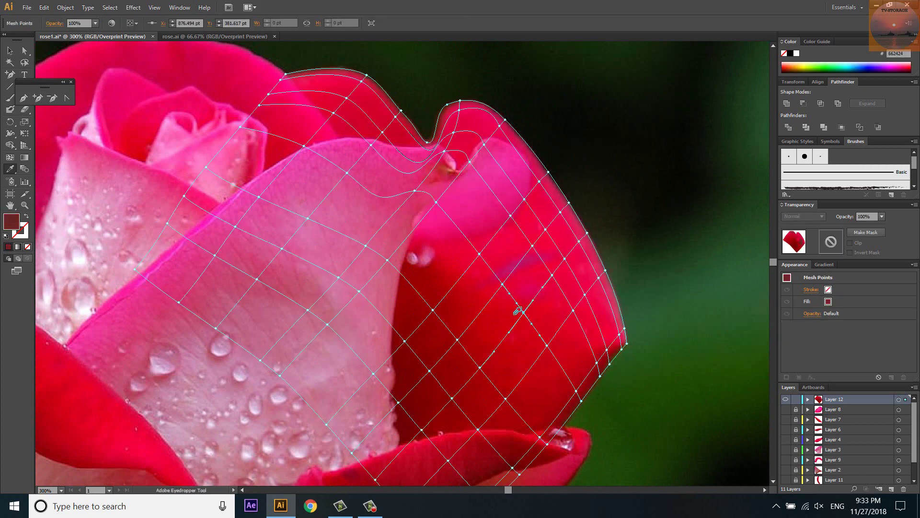
{"action": "left_click", "coordinate": [555, 358], "text": "ctrl"}
{"action": "left_click", "coordinate": [577, 396]}
{"action": "left_click", "coordinate": [584, 296], "text": "ctrl"}
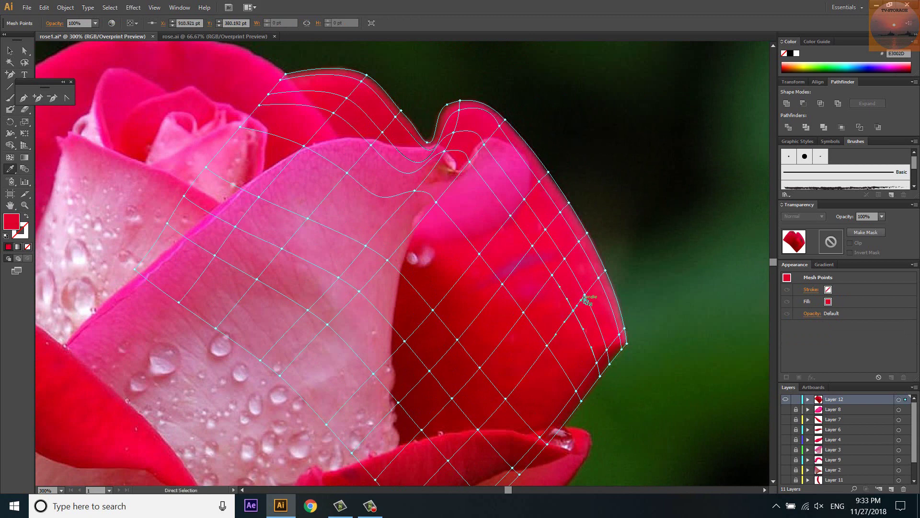
{"action": "left_click", "coordinate": [556, 276], "text": "ctrl"}
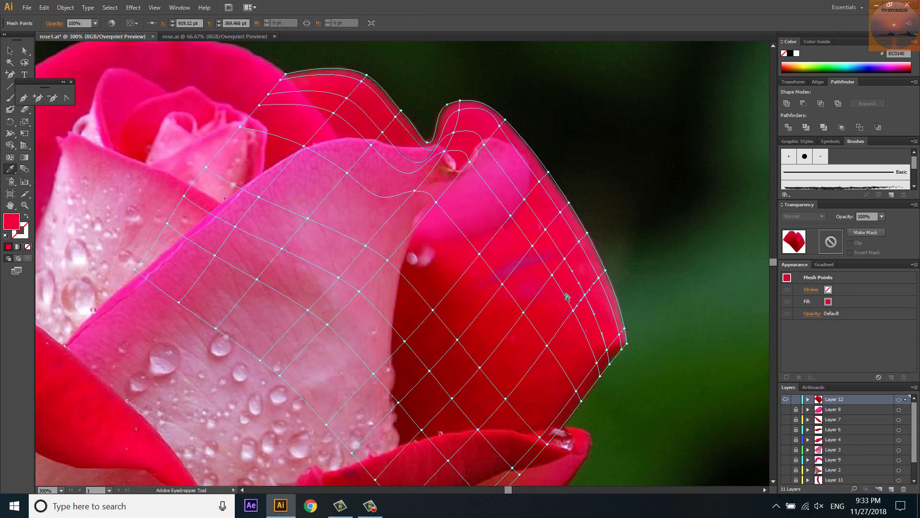
{"action": "left_click", "coordinate": [529, 245], "text": "ctrl"}
{"action": "left_click", "coordinate": [546, 230], "text": "ctrl"}
{"action": "left_click", "coordinate": [539, 182], "text": "ctrl"}
{"action": "left_click", "coordinate": [599, 279], "text": "ctrl"}
{"action": "scroll", "coordinate": [559, 241], "scroll_direction": "up", "scroll_amount": 1}
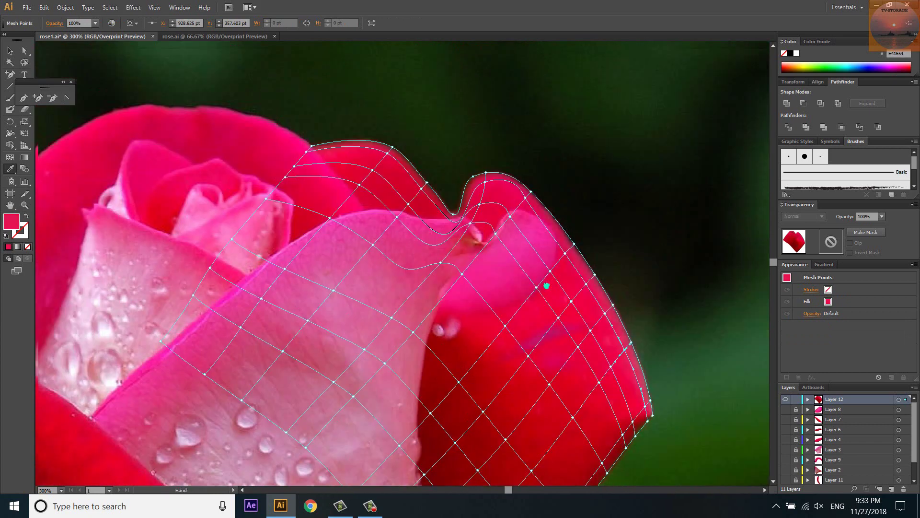
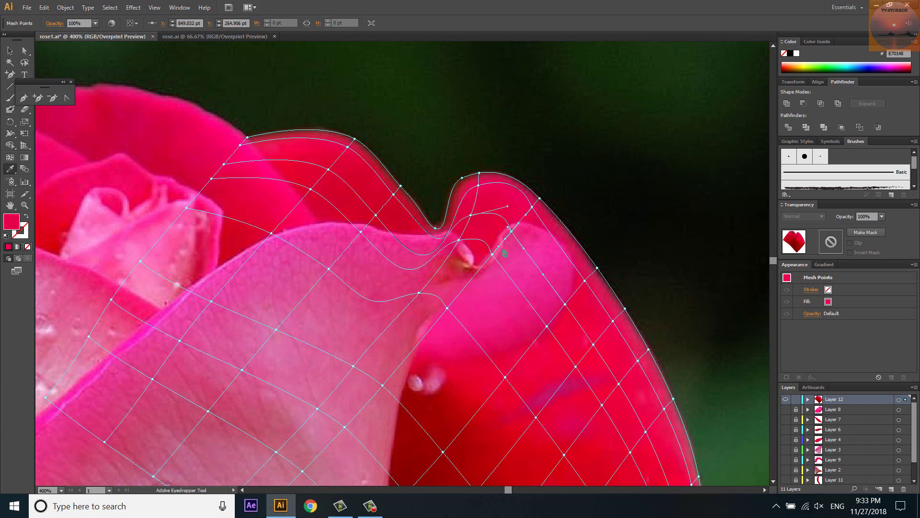
Nudge an upper-petal mesh point along the edge, and preview the mesh filled before returning to outline.
{"action": "left_click", "coordinate": [458, 240], "text": "ctrl"}
{"action": "left_click_drag", "start_coordinate": [471, 217], "coordinate": [477, 213]}
{"action": "left_click", "coordinate": [785, 399], "text": "ctrl"}
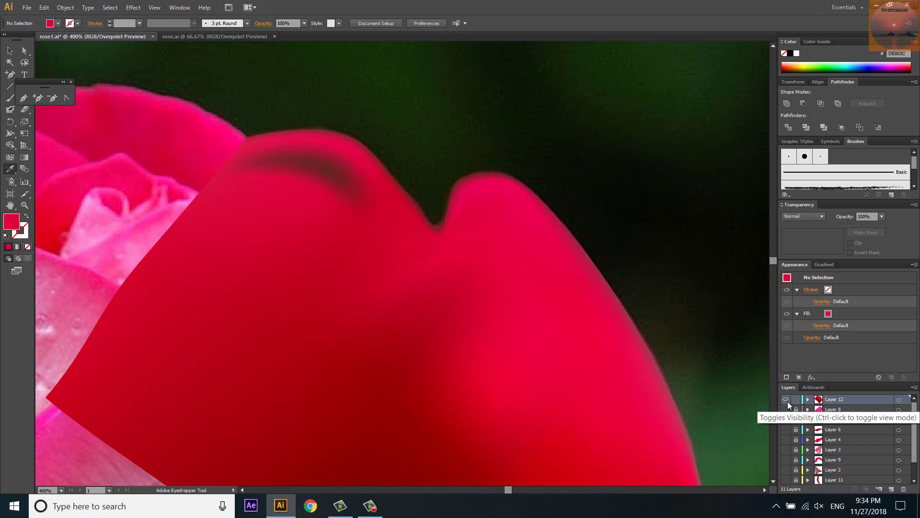
{"action": "left_click", "coordinate": [786, 399], "text": "ctrl"}
{"action": "left_click", "coordinate": [224, 165], "text": "ctrl"}
Pull mesh points and handles down into the petal dip so the curves follow it.
{"action": "left_click", "coordinate": [366, 204], "text": "ctrl"}
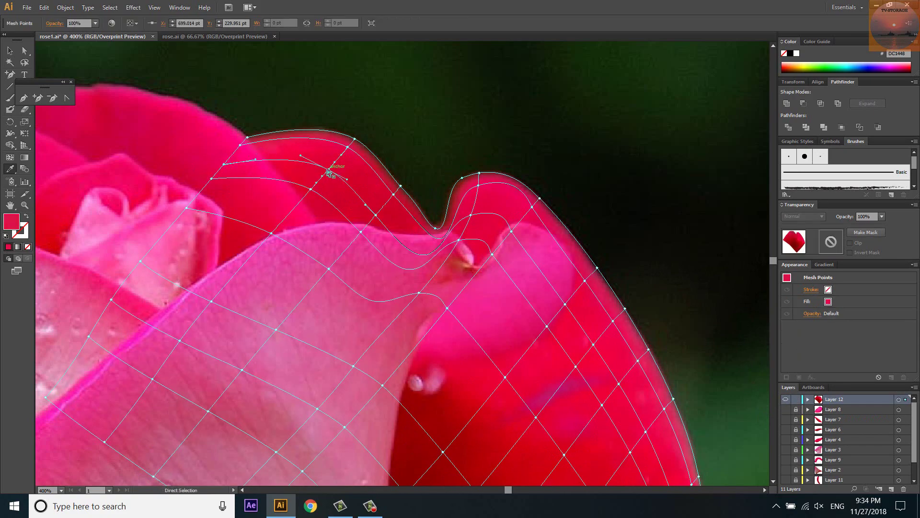
{"action": "scroll", "coordinate": [408, 213], "scroll_direction": "up", "scroll_amount": 1}
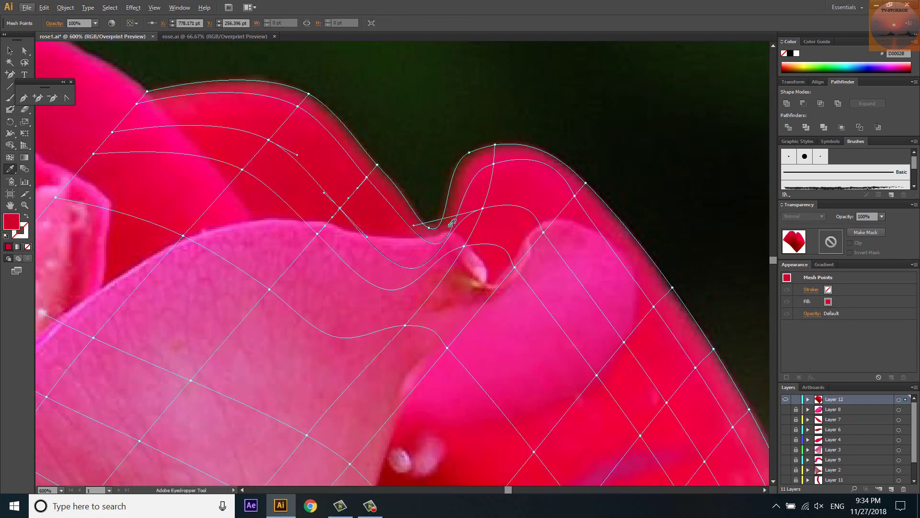
{"action": "scroll", "coordinate": [450, 223], "scroll_direction": "up", "scroll_amount": 1}
{"action": "left_click_drag", "start_coordinate": [485, 199], "coordinate": [475, 226]}
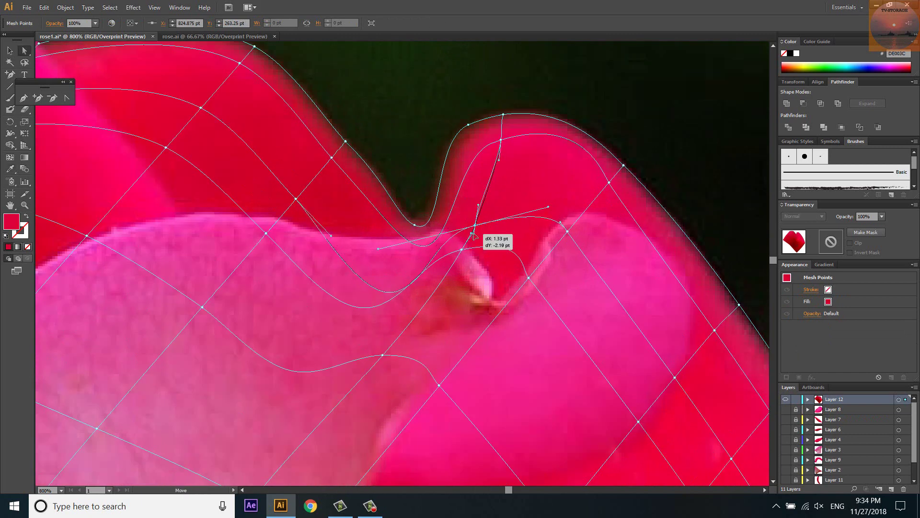
{"action": "left_click_drag", "start_coordinate": [331, 237], "coordinate": [370, 241]}
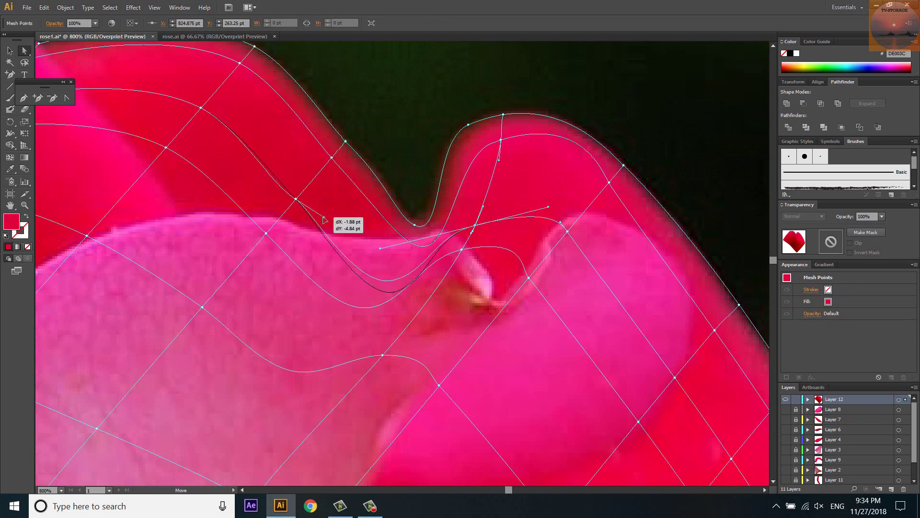
{"action": "left_click_drag", "start_coordinate": [316, 215], "coordinate": [305, 207]}
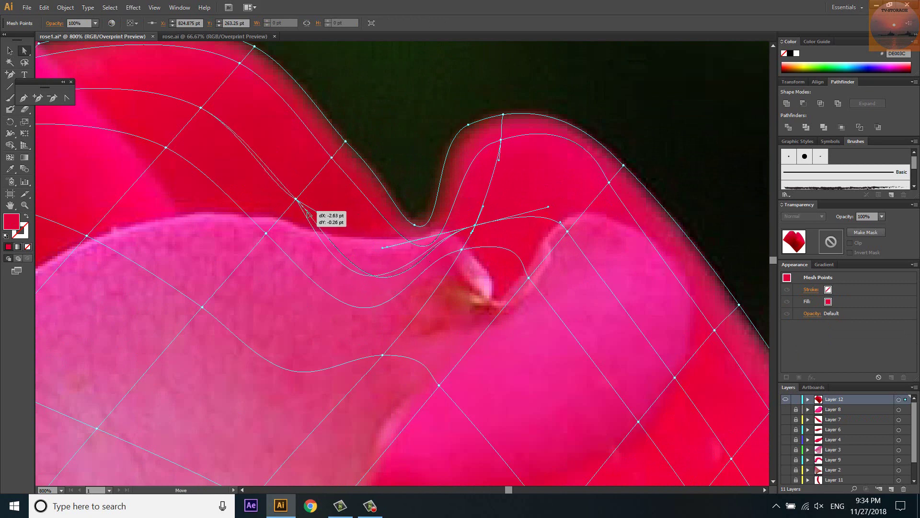
{"action": "left_click", "coordinate": [335, 161]}
{"action": "left_click_drag", "start_coordinate": [456, 296], "coordinate": [437, 275]}
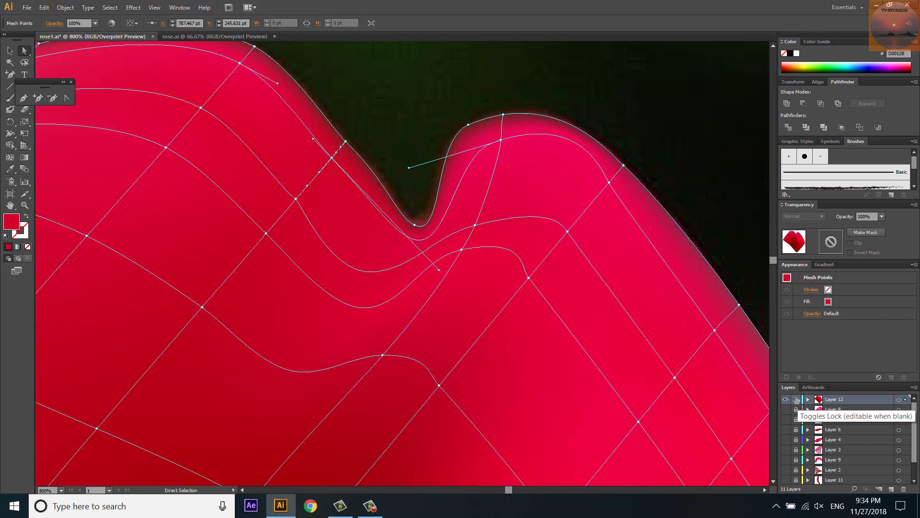
Unlock Layer 12 and recolour the petal mesh's centre point with a colour sampled from the photo.
{"action": "left_click", "coordinate": [796, 399]}
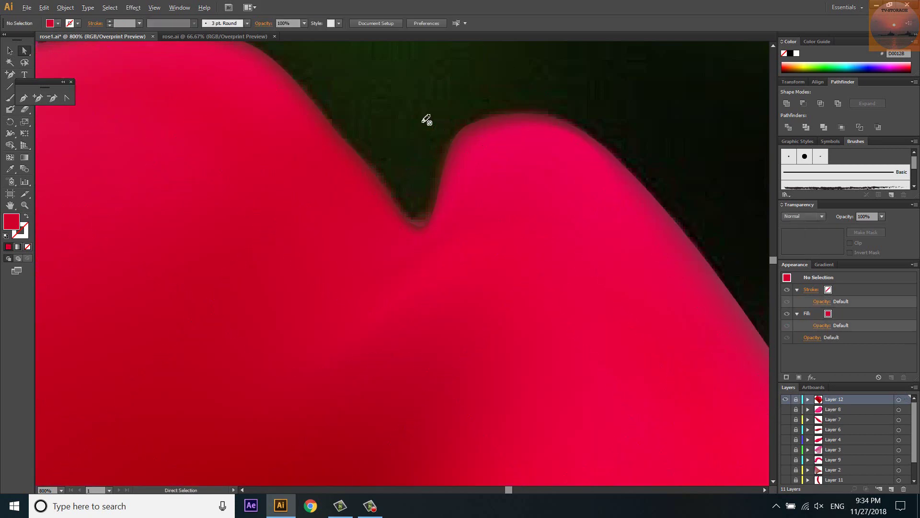
{"action": "scroll", "coordinate": [479, 267], "scroll_direction": "down", "scroll_amount": 5}
{"action": "scroll", "coordinate": [479, 267], "scroll_direction": "up", "scroll_amount": 3}
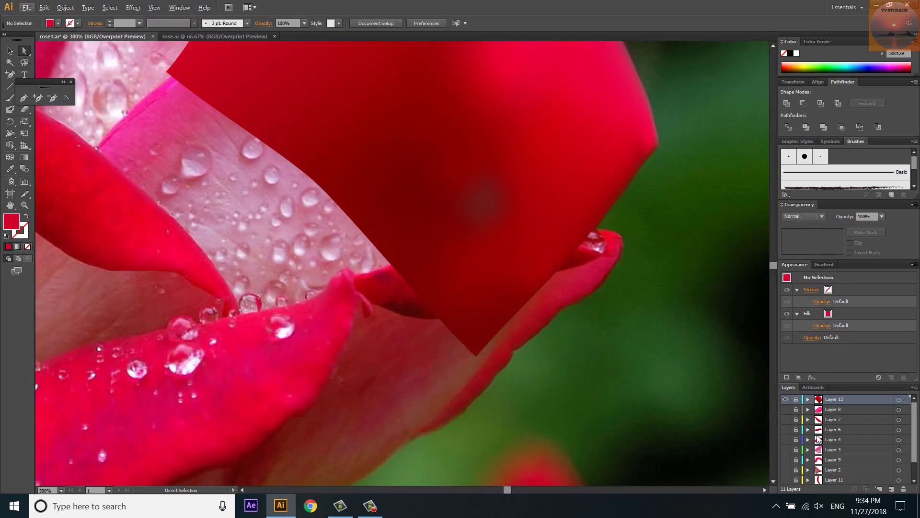
{"action": "left_click", "coordinate": [795, 398]}
{"action": "left_click", "coordinate": [484, 199]}
{"action": "key", "text": "i"}
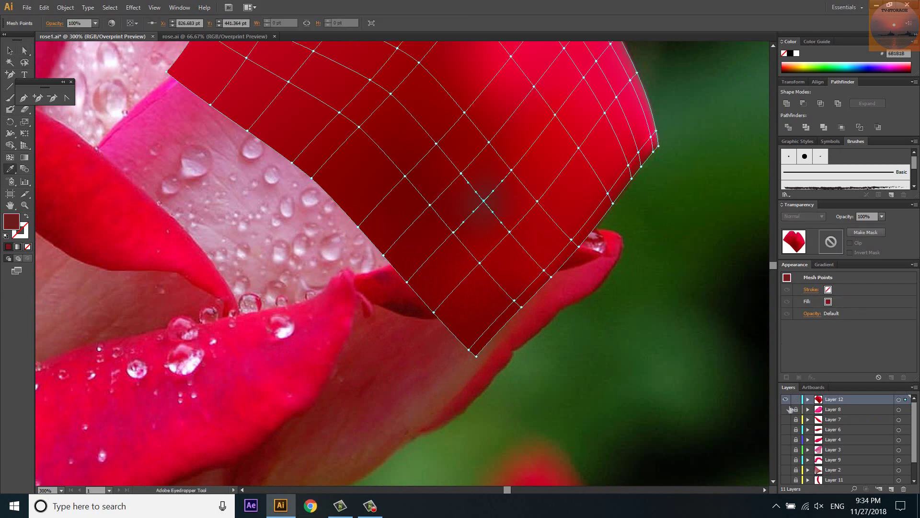
{"action": "left_click", "coordinate": [480, 235]}
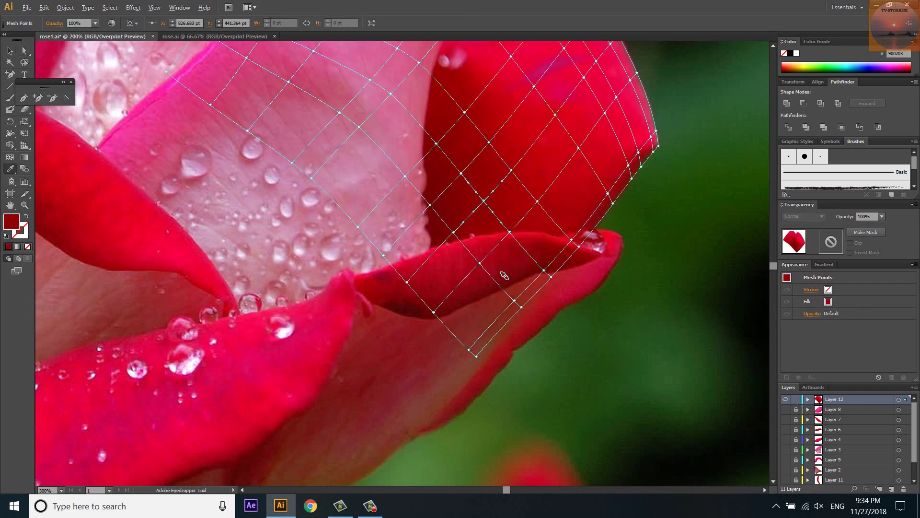
Lock the mesh layer again and toggle it to compare with the photo.
{"action": "scroll", "coordinate": [552, 307], "scroll_direction": "down", "scroll_amount": 3}
{"action": "left_click", "coordinate": [796, 399]}
{"action": "scroll", "coordinate": [627, 336], "scroll_direction": "down", "scroll_amount": 1}
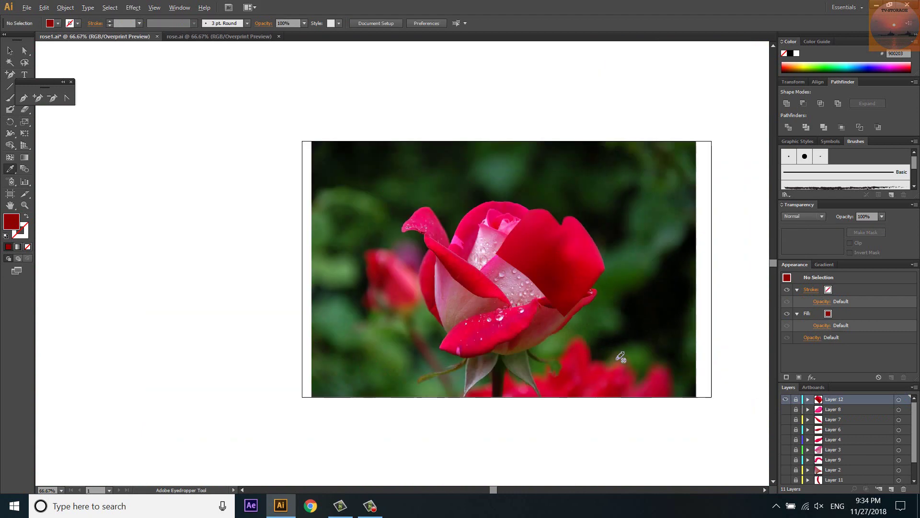
{"action": "left_click", "coordinate": [786, 399]}
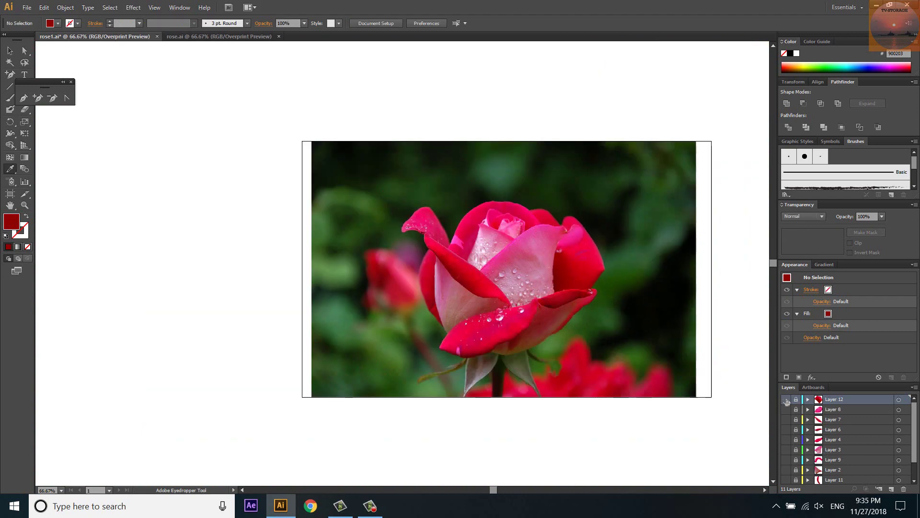
Show Layers 8–11, move Layer 12 to just above Layer 1, and zoom in.
{"action": "left_click_drag", "start_coordinate": [786, 409], "coordinate": [786, 480]}
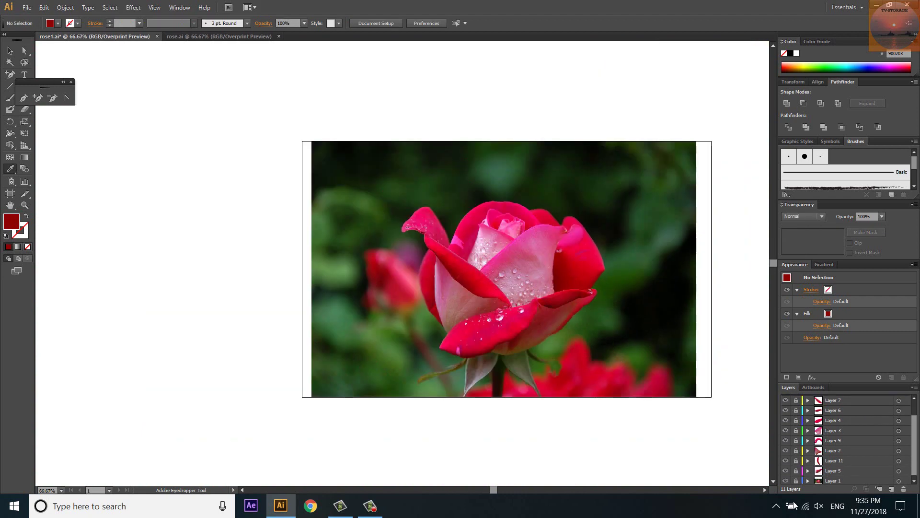
{"action": "left_click", "coordinate": [787, 399]}
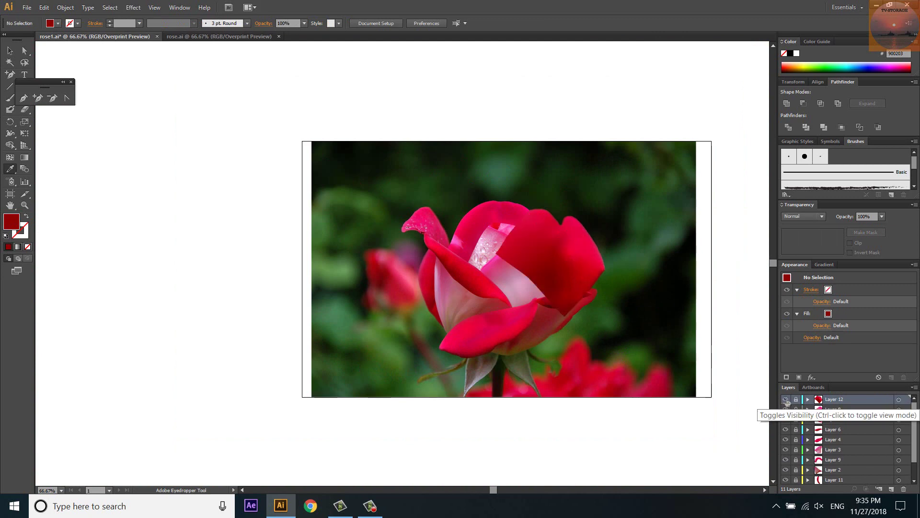
{"action": "left_click_drag", "start_coordinate": [830, 398], "coordinate": [833, 458]}
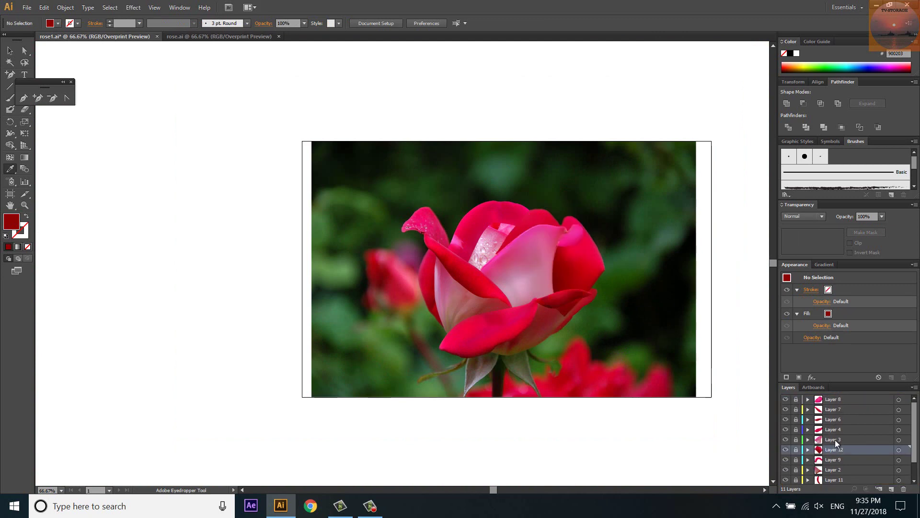
{"action": "scroll", "coordinate": [835, 439], "scroll_direction": "down", "scroll_amount": 2}
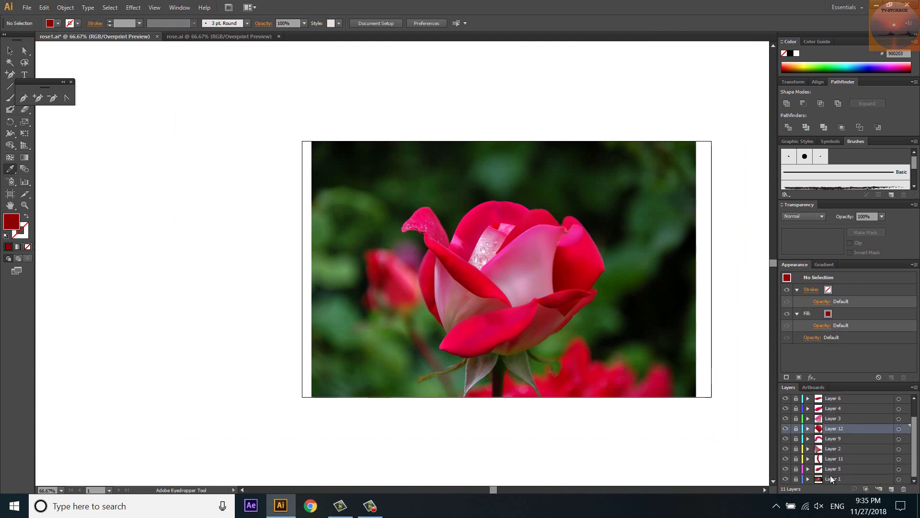
{"action": "left_click_drag", "start_coordinate": [826, 428], "coordinate": [830, 473]}
{"action": "key", "text": "ctrl+plus"}
{"action": "scroll", "coordinate": [556, 200], "scroll_direction": "up", "scroll_amount": 1}
{"action": "scroll", "coordinate": [462, 200], "scroll_direction": "down", "scroll_amount": 1}
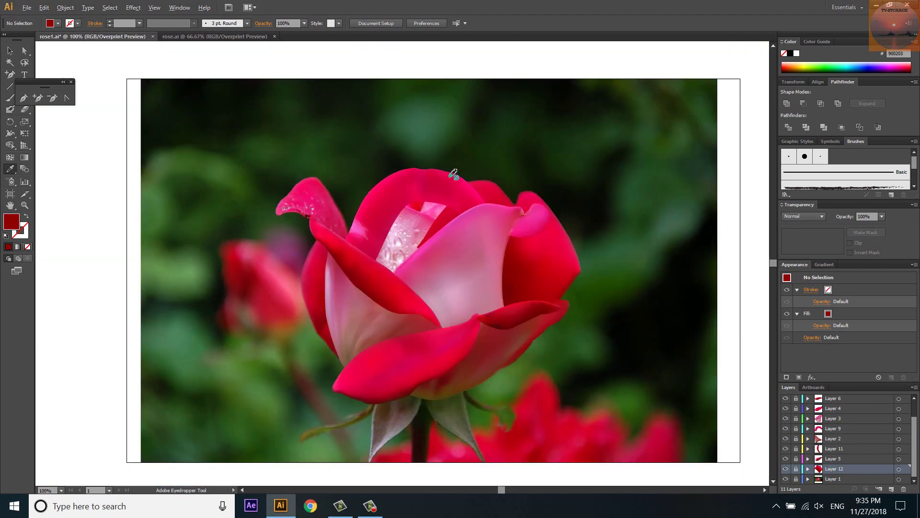
{"action": "scroll", "coordinate": [474, 239], "scroll_direction": "down", "scroll_amount": 1}
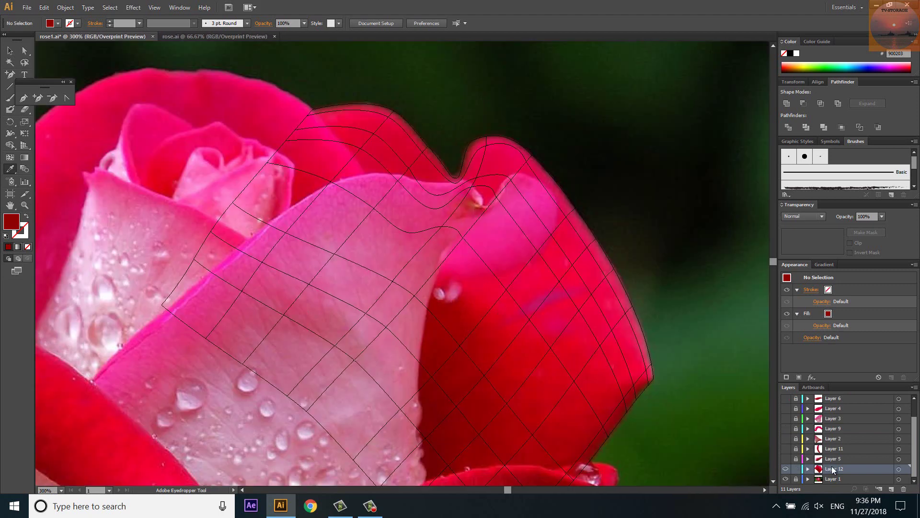
Add sublayer Layer 13 inside Layer 12 and hide the <Mesh> to trace over the photo.
{"action": "left_click", "coordinate": [880, 490]}
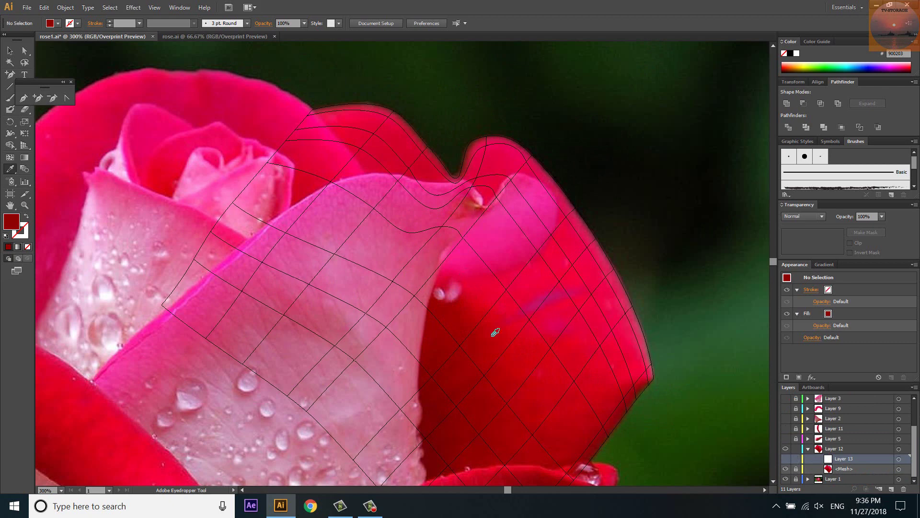
{"action": "scroll", "coordinate": [526, 307], "scroll_direction": "up", "scroll_amount": 1}
{"action": "key", "text": "p"}
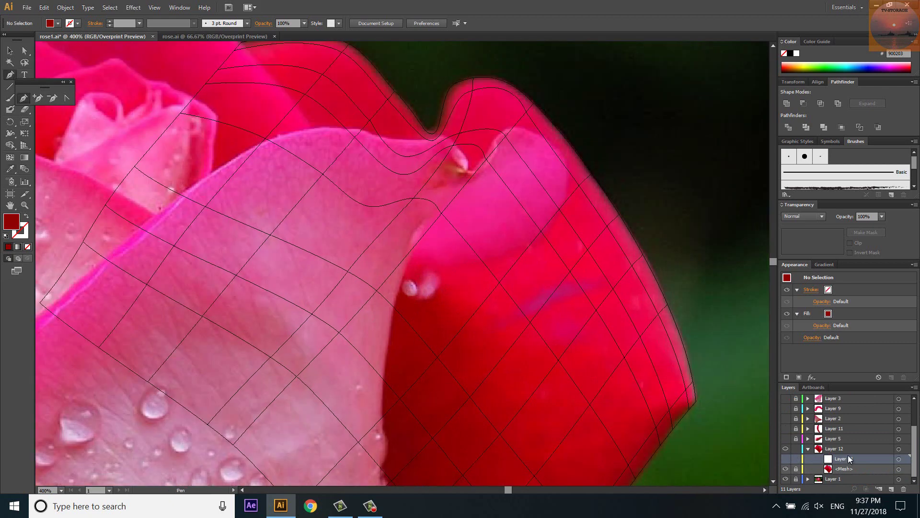
{"action": "left_click", "coordinate": [785, 470]}
{"action": "left_click", "coordinate": [785, 470]}
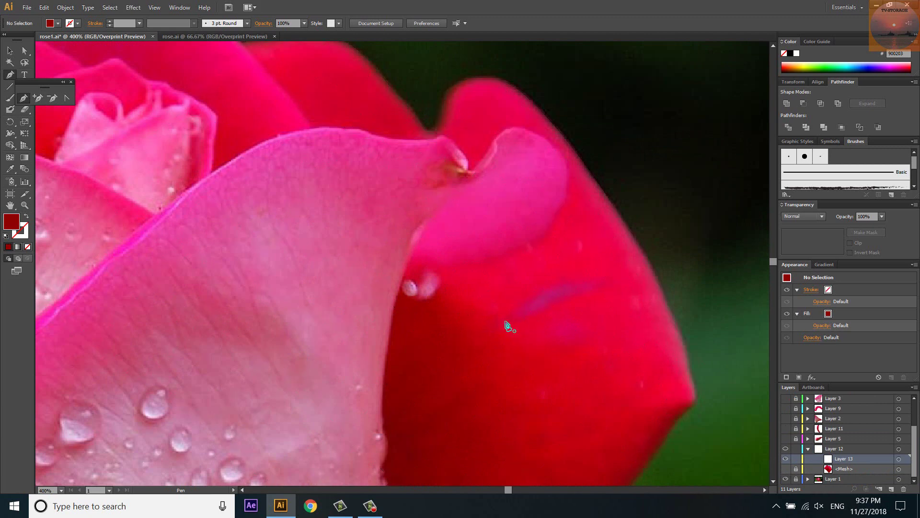
{"action": "scroll", "coordinate": [505, 328], "scroll_direction": "down", "scroll_amount": 2}
{"action": "scroll", "coordinate": [463, 305], "scroll_direction": "up", "scroll_amount": 1}
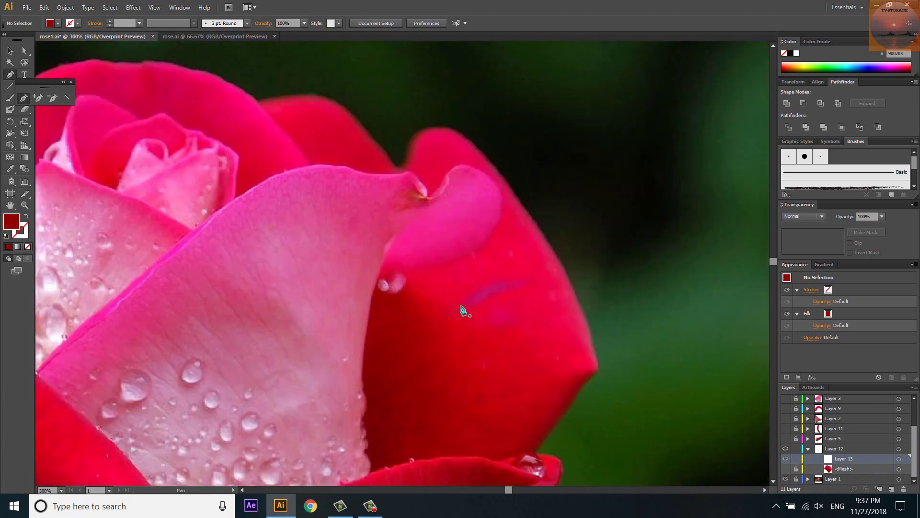
{"action": "scroll", "coordinate": [462, 306], "scroll_direction": "down", "scroll_amount": 1}
{"action": "scroll", "coordinate": [461, 306], "scroll_direction": "up", "scroll_amount": 1}
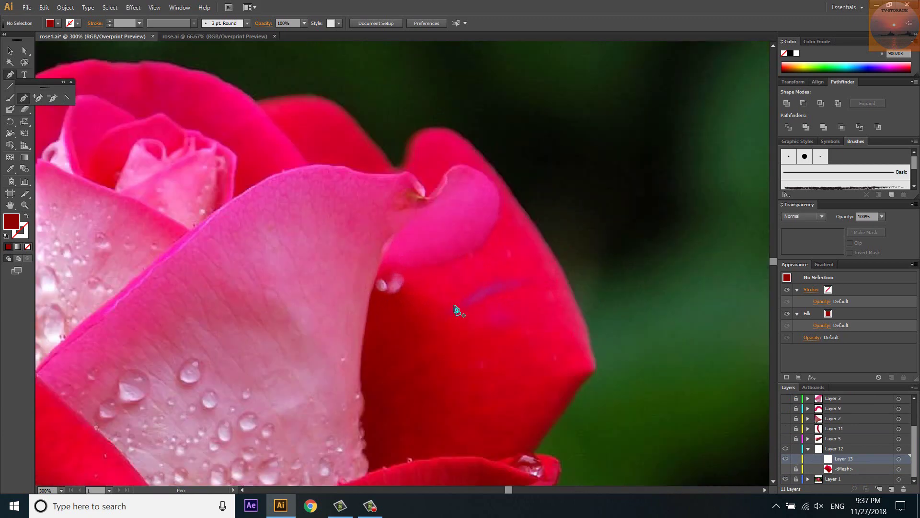
Pen-draw a closed crease shape over the dark streak and fill it with the sampled petal pink.
{"action": "left_click", "coordinate": [458, 309]}
{"action": "mouse_move", "coordinate": [528, 280]}
{"action": "left_mouse_down"}
{"action": "mouse_move", "coordinate": [580, 292]}
{"action": "mouse_move", "coordinate": [496, 296]}
{"action": "left_mouse_up"}
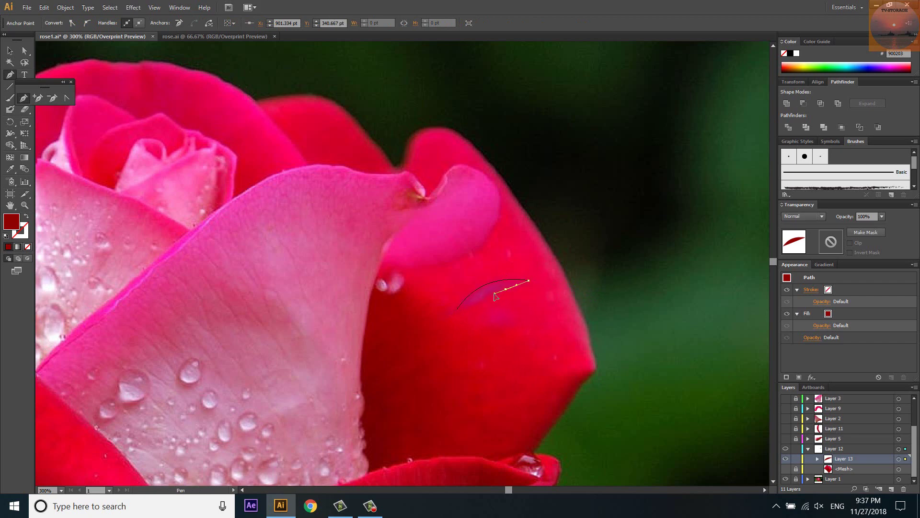
{"action": "left_click", "coordinate": [461, 309]}
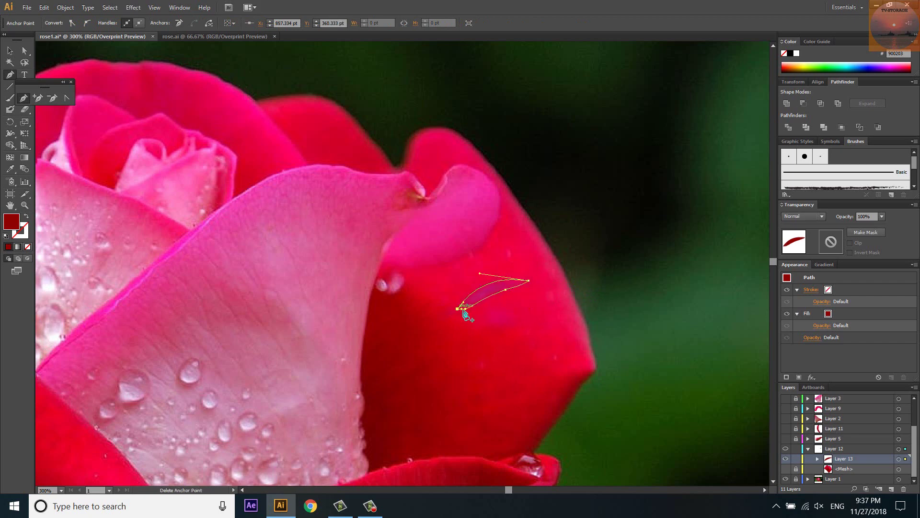
{"action": "key", "text": "i"}
{"action": "left_click", "coordinate": [490, 291]}
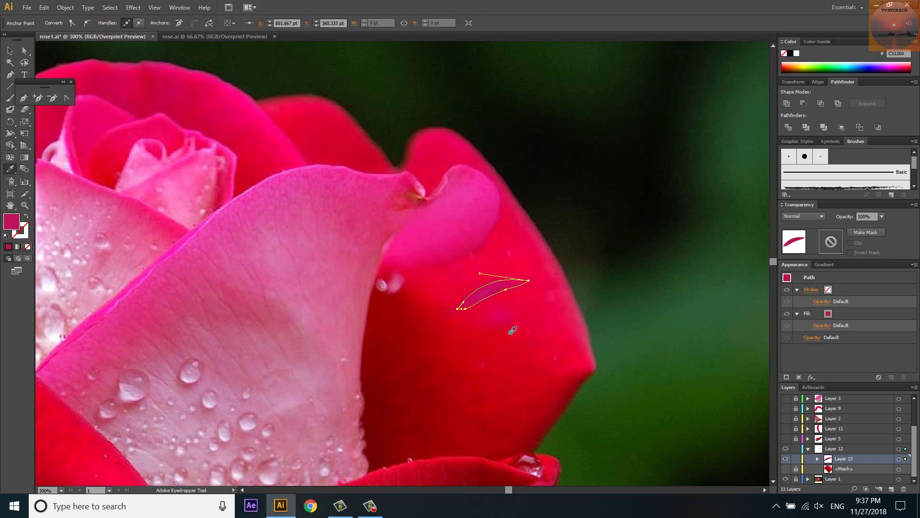
Show the mesh again, set the crease shape to 30% opacity, deselect, and fit the artboard.
{"action": "scroll", "coordinate": [512, 330], "scroll_direction": "up", "scroll_amount": 2}
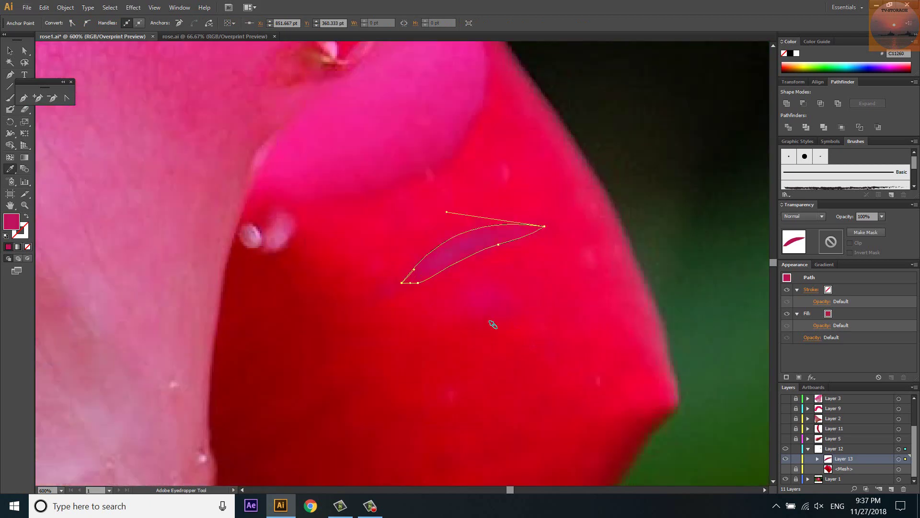
{"action": "scroll", "coordinate": [493, 324], "scroll_direction": "down", "scroll_amount": 2}
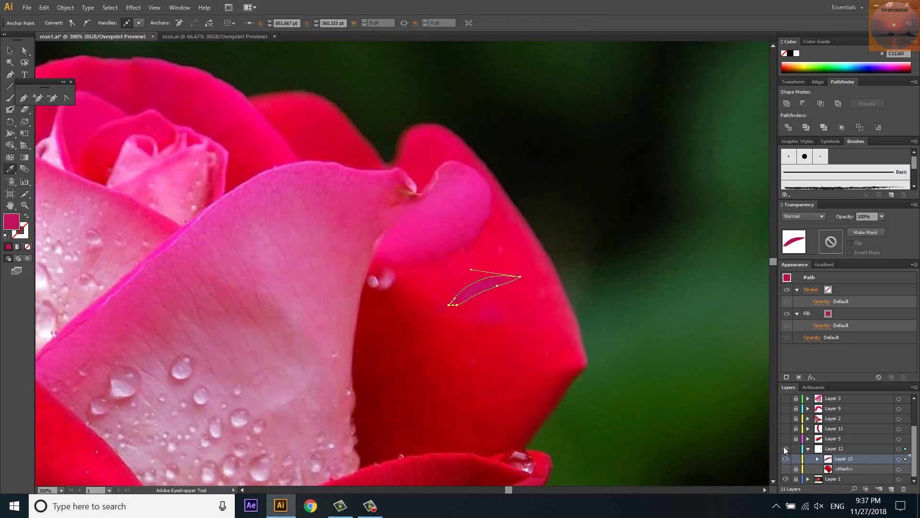
{"action": "left_click", "coordinate": [786, 468]}
{"action": "key", "text": "v"}
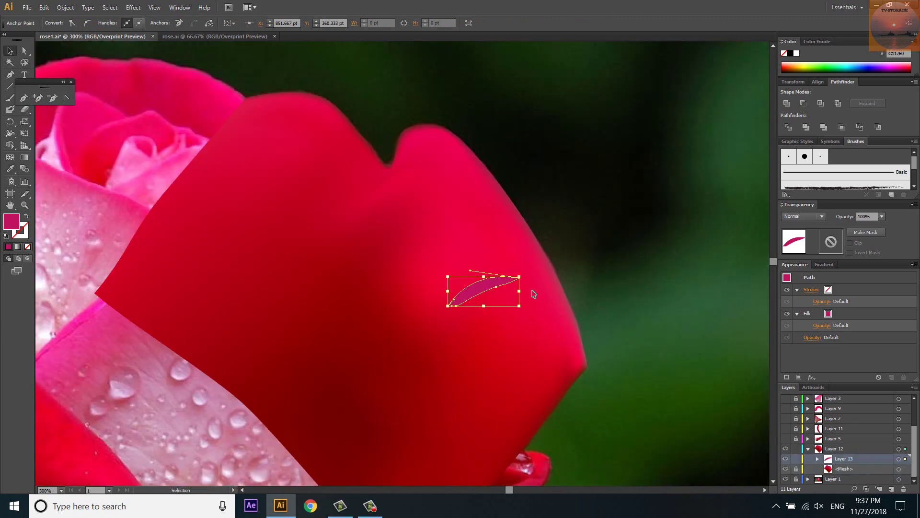
{"action": "left_click", "coordinate": [882, 216]}
{"action": "left_click_drag", "start_coordinate": [888, 232], "coordinate": [889, 234]}
{"action": "left_click", "coordinate": [632, 257]}
{"action": "key", "text": "ctrl+0"}
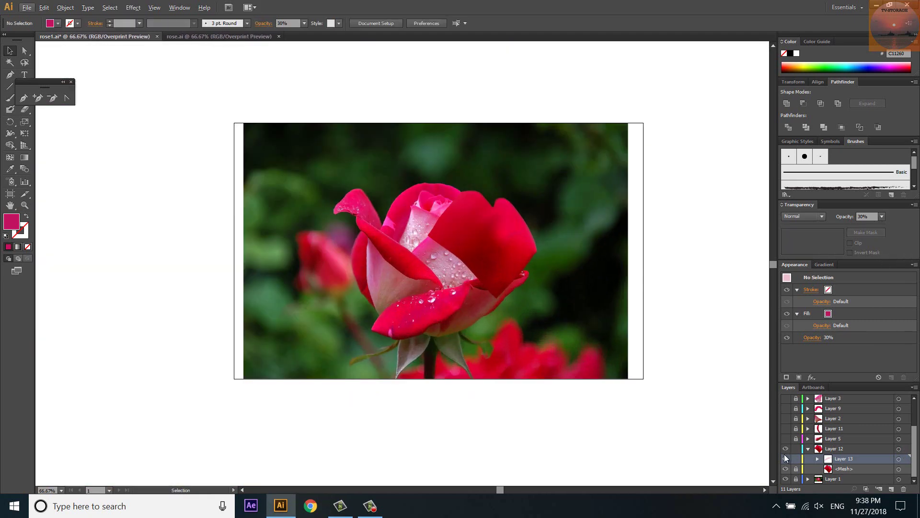
Toggle Layers 12 and 13 on and off to compare the tracing with the photo.
{"action": "left_click", "coordinate": [785, 458]}
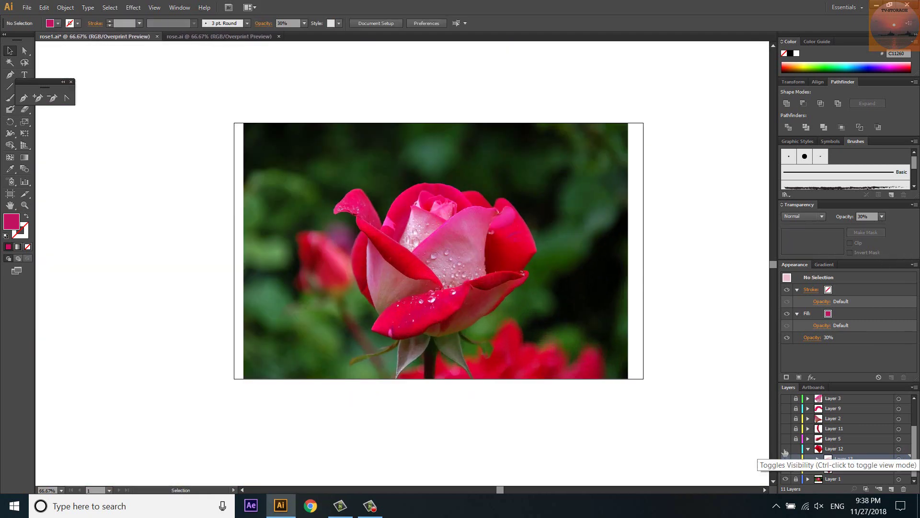
{"action": "left_click", "coordinate": [514, 235]}
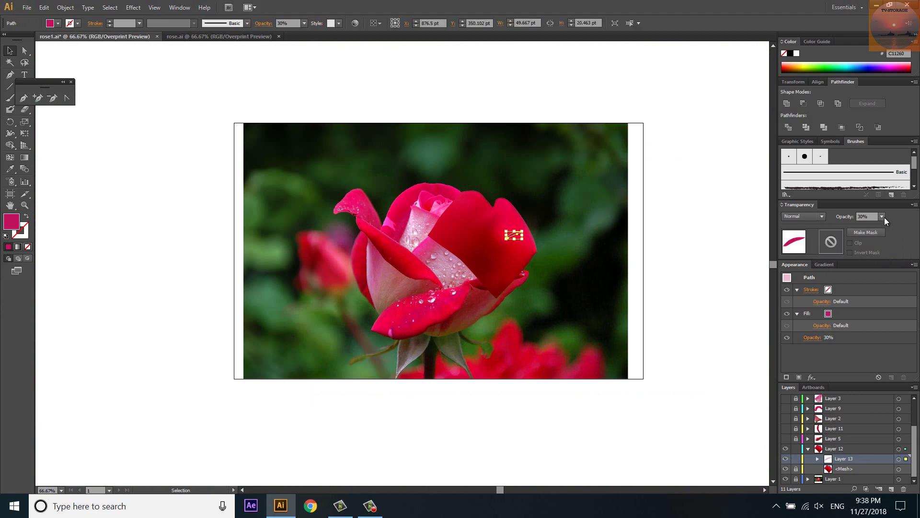
{"action": "left_click", "coordinate": [597, 274]}
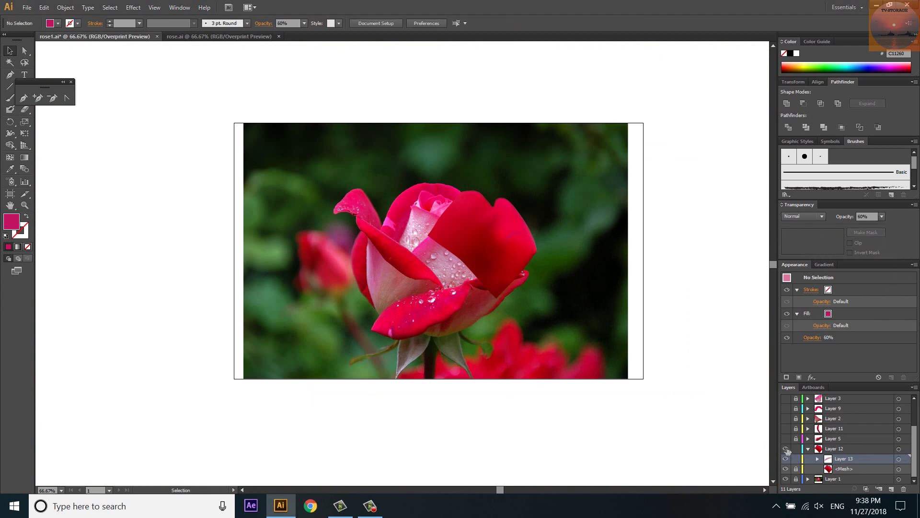
{"action": "left_click", "coordinate": [785, 449]}
{"action": "left_click", "coordinate": [785, 449]}
{"action": "left_click", "coordinate": [785, 449]}
{"action": "scroll", "coordinate": [484, 195], "scroll_direction": "up", "scroll_amount": 2}
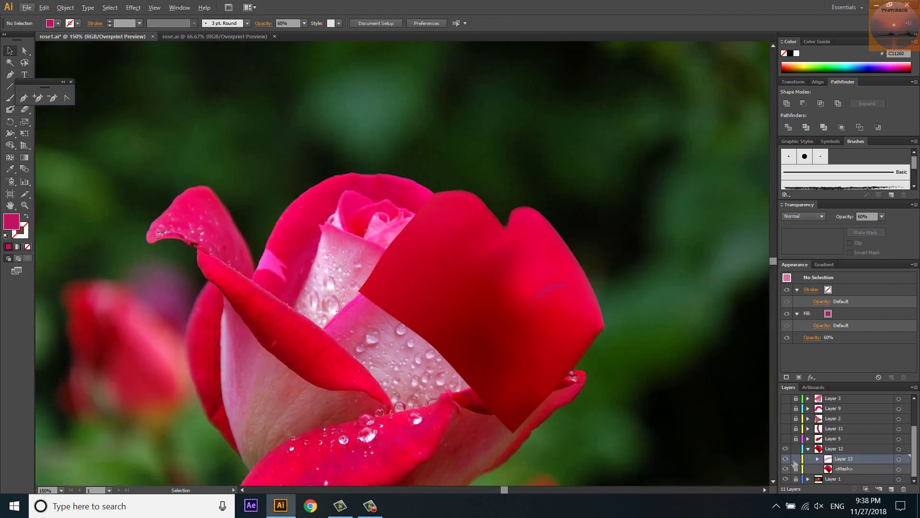
{"action": "left_click", "coordinate": [785, 449]}
{"action": "scroll", "coordinate": [552, 292], "scroll_direction": "up", "scroll_amount": 2}
{"action": "scroll", "coordinate": [551, 303], "scroll_direction": "up", "scroll_amount": 2}
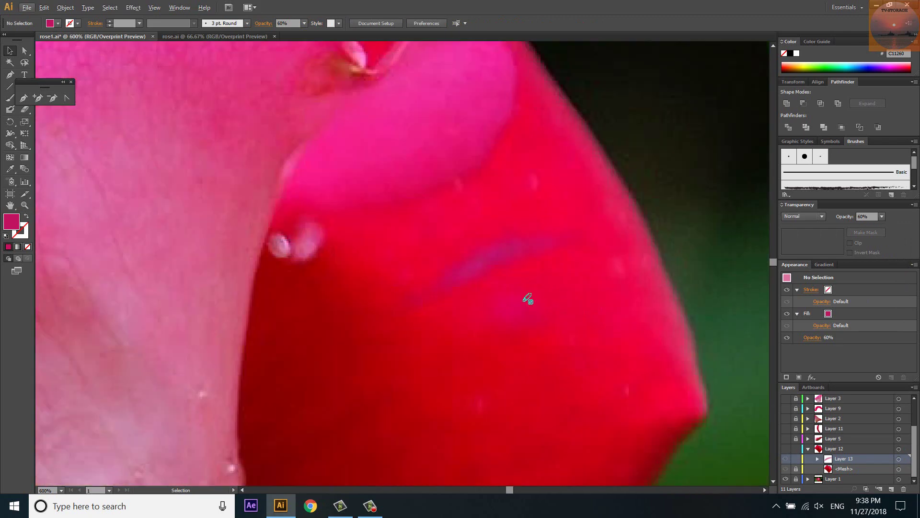
{"action": "key", "text": "p"}
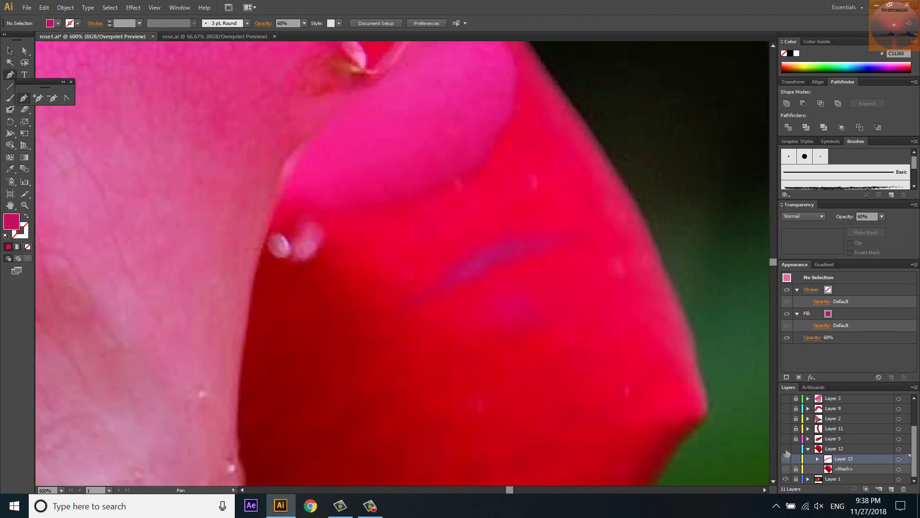
{"action": "left_click", "coordinate": [785, 449]}
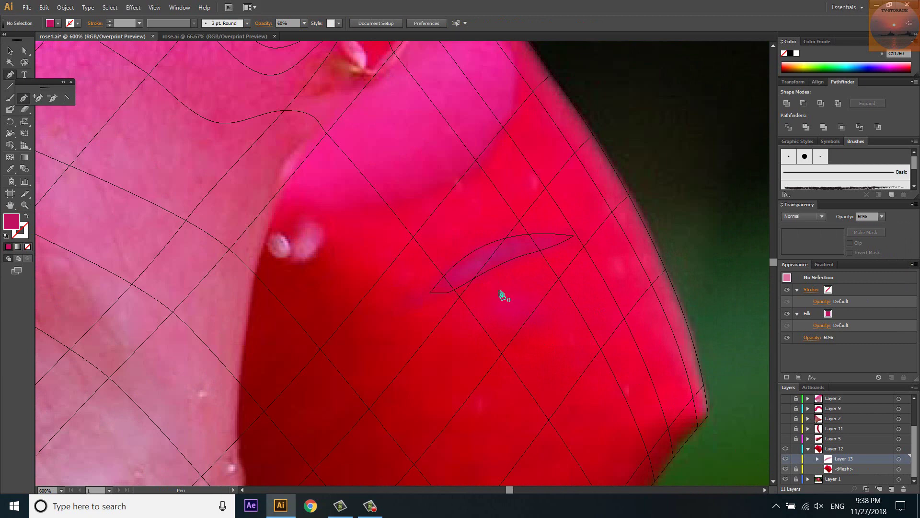
Collapse Layer 12 and zoom out to fit the whole rose in view.
{"action": "key", "text": "ctrl+minus"}
{"action": "key", "text": "ctrl+minus"}
{"action": "key", "text": "ctrl+minus"}
{"action": "key", "text": "ctrl+minus"}
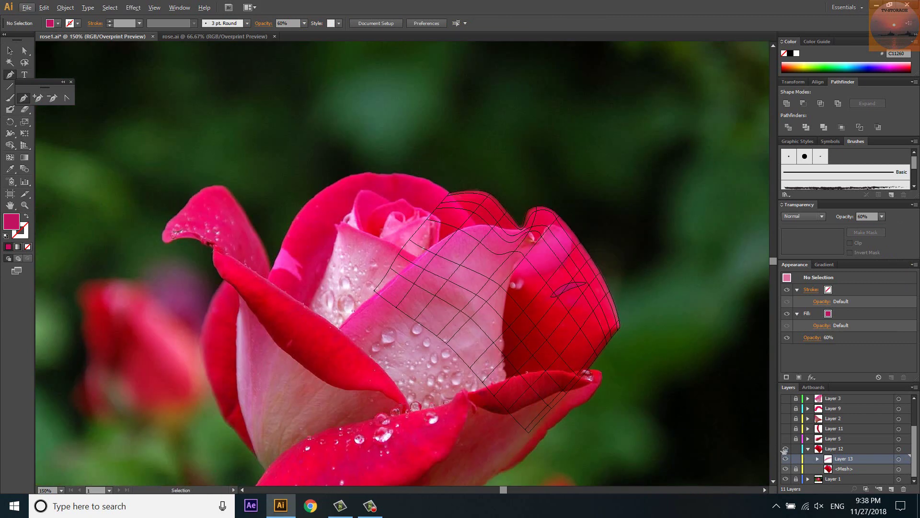
{"action": "left_click", "coordinate": [808, 449]}
{"action": "key", "text": "ctrl+0"}
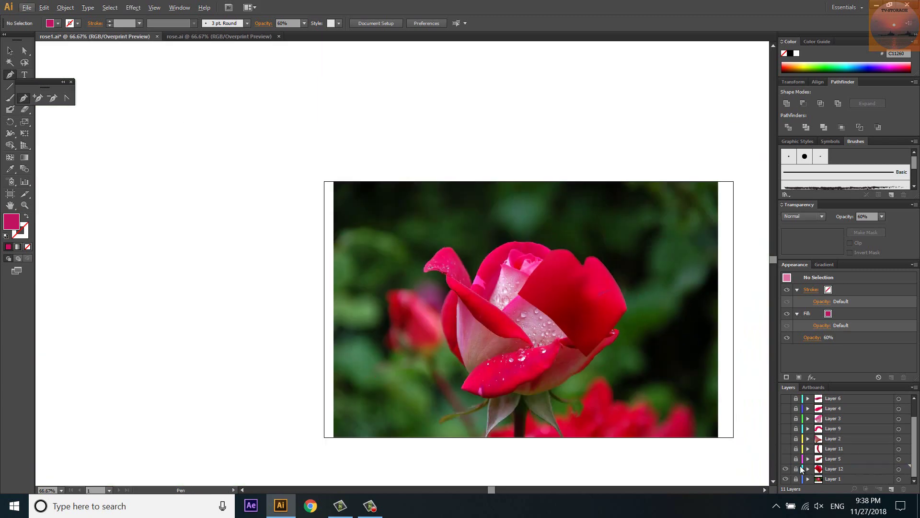
{"action": "scroll", "coordinate": [630, 373], "scroll_direction": "down", "scroll_amount": 2}
{"action": "scroll", "coordinate": [582, 321], "scroll_direction": "up", "scroll_amount": 1}
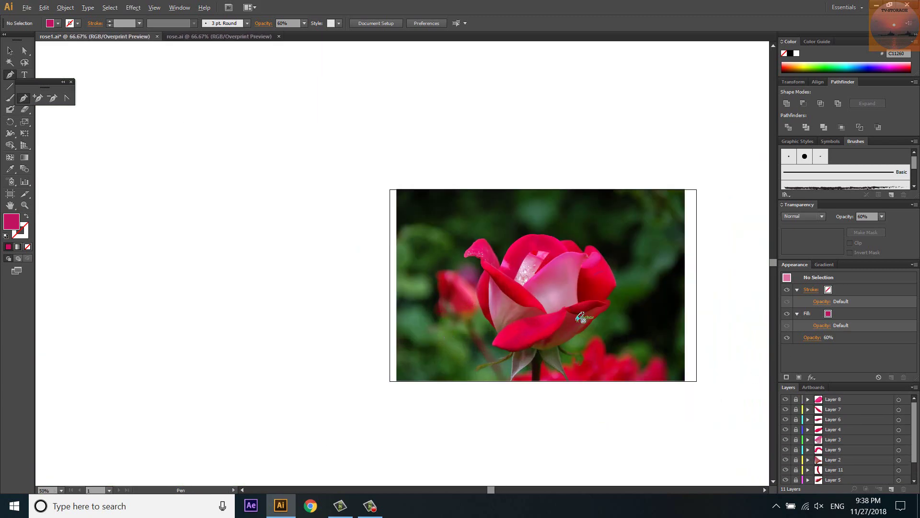
{"action": "scroll", "coordinate": [587, 322], "scroll_direction": "up", "scroll_amount": 2}
{"action": "scroll", "coordinate": [591, 330], "scroll_direction": "down", "scroll_amount": 1}
{"action": "scroll", "coordinate": [591, 329], "scroll_direction": "up", "scroll_amount": 1}
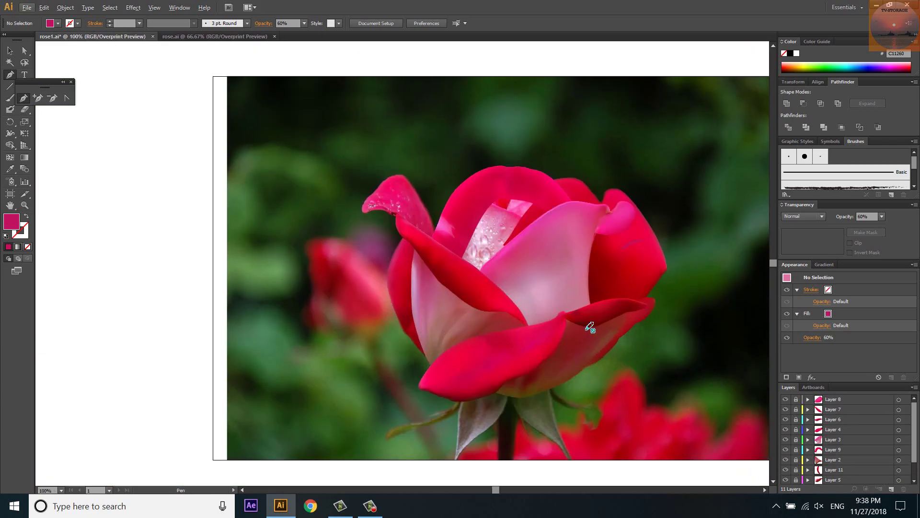
{"action": "scroll", "coordinate": [591, 330], "scroll_direction": "down", "scroll_amount": 1}
{"action": "scroll", "coordinate": [405, 164], "scroll_direction": "up", "scroll_amount": 2}
{"action": "scroll", "coordinate": [503, 239], "scroll_direction": "up", "scroll_amount": 1}
{"action": "scroll", "coordinate": [695, 383], "scroll_direction": "left", "scroll_amount": 1}
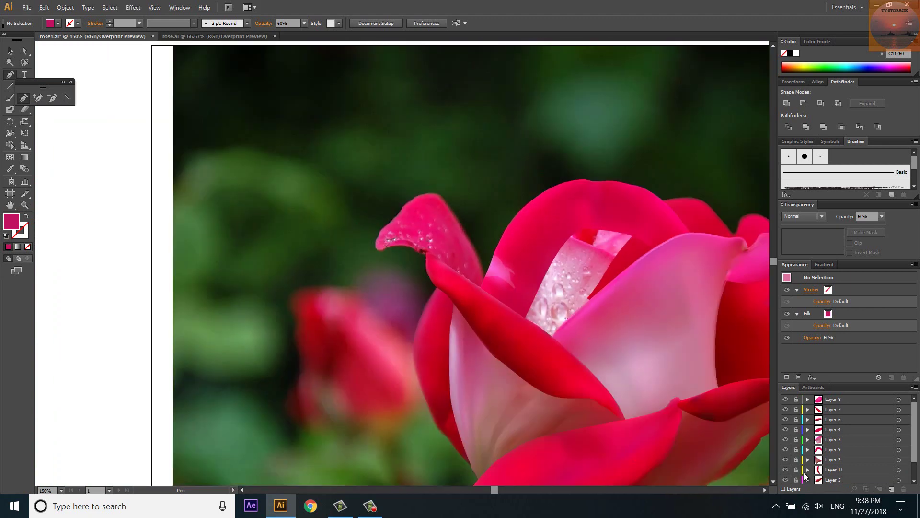
Hide all the traced petal layers so only the rose photo shows.
{"action": "left_click_drag", "start_coordinate": [785, 399], "coordinate": [794, 458]}
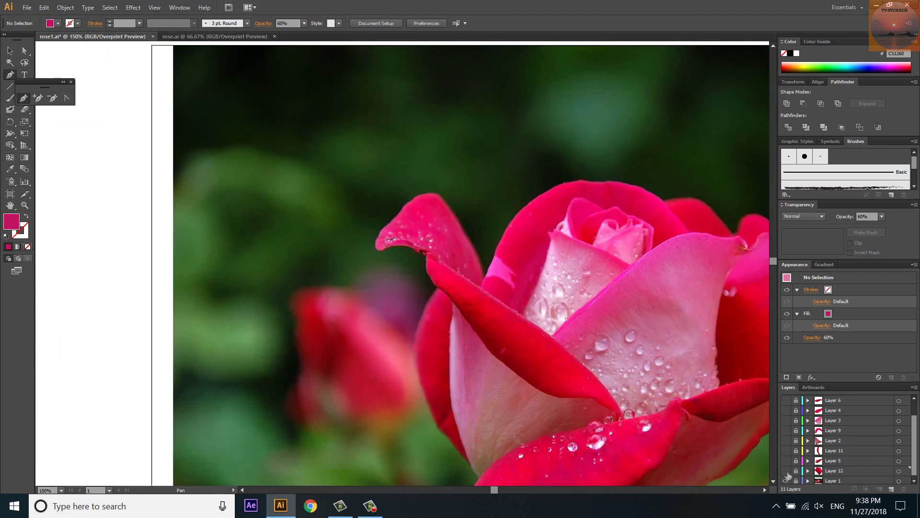
{"action": "scroll", "coordinate": [499, 305], "scroll_direction": "up", "scroll_amount": 1}
{"action": "scroll", "coordinate": [489, 312], "scroll_direction": "up", "scroll_amount": 1}
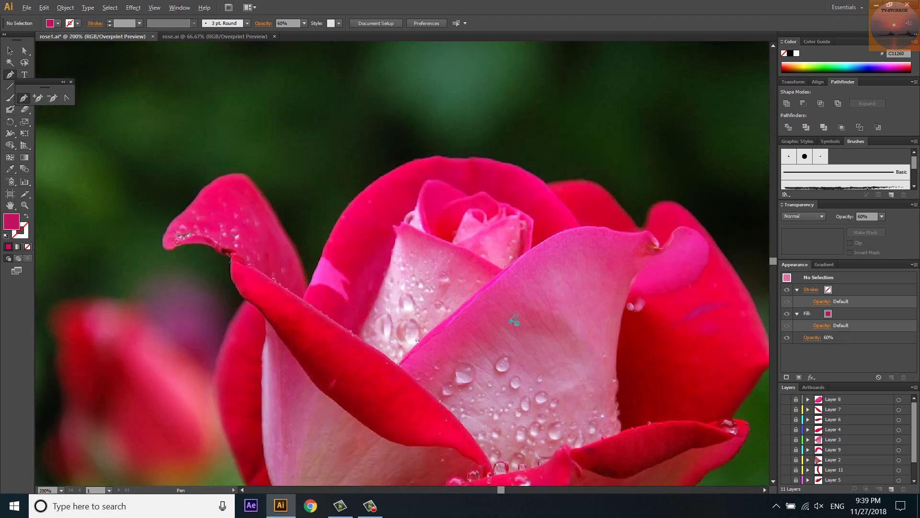
{"action": "scroll", "coordinate": [474, 321], "scroll_direction": "up", "scroll_amount": 1}
{"action": "scroll", "coordinate": [466, 330], "scroll_direction": "up", "scroll_amount": 2}
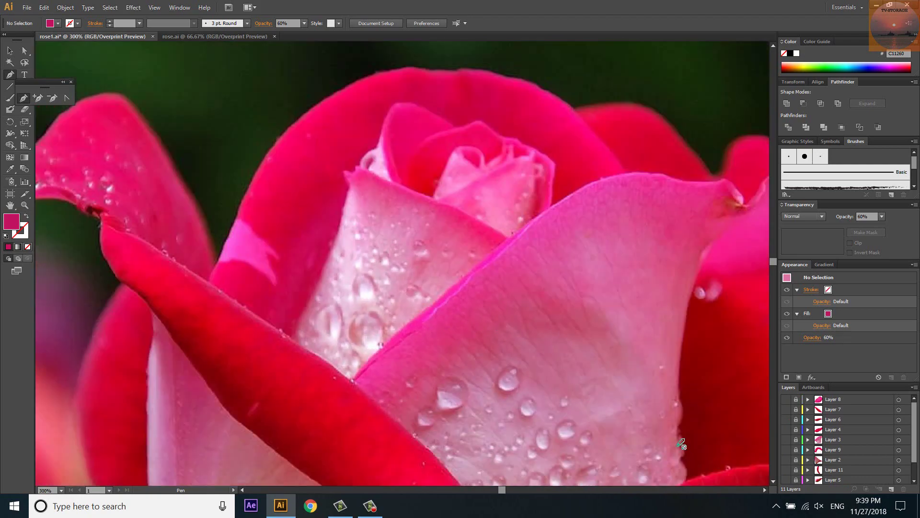
Add Layer 14 with a light-pink rectangle, rotated to the inner petal's angle.
{"action": "left_click", "coordinate": [890, 488]}
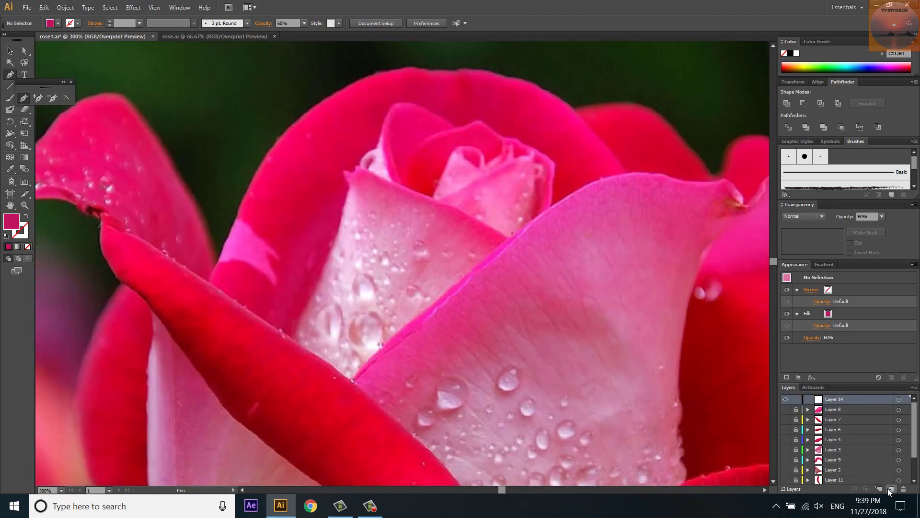
{"action": "key", "text": "m"}
{"action": "left_click_drag", "start_coordinate": [350, 197], "coordinate": [442, 317]}
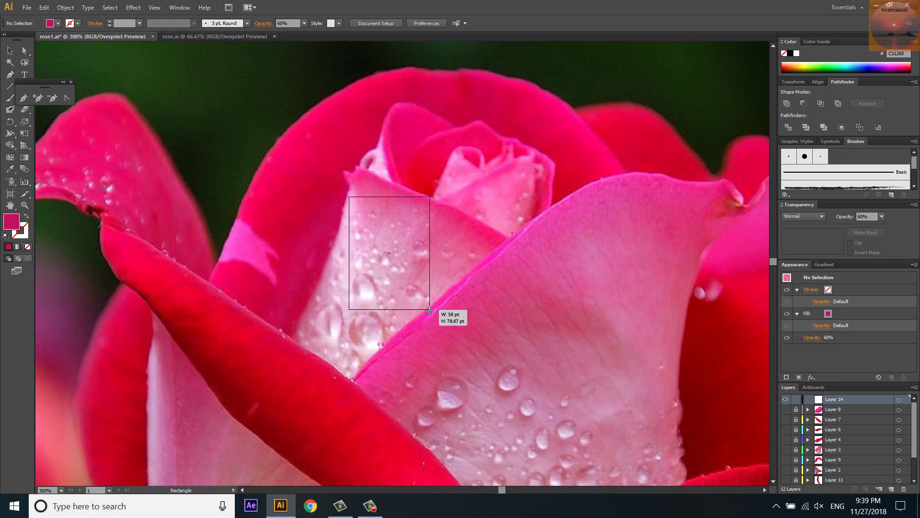
{"action": "key", "text": "i"}
{"action": "left_click", "coordinate": [450, 269]}
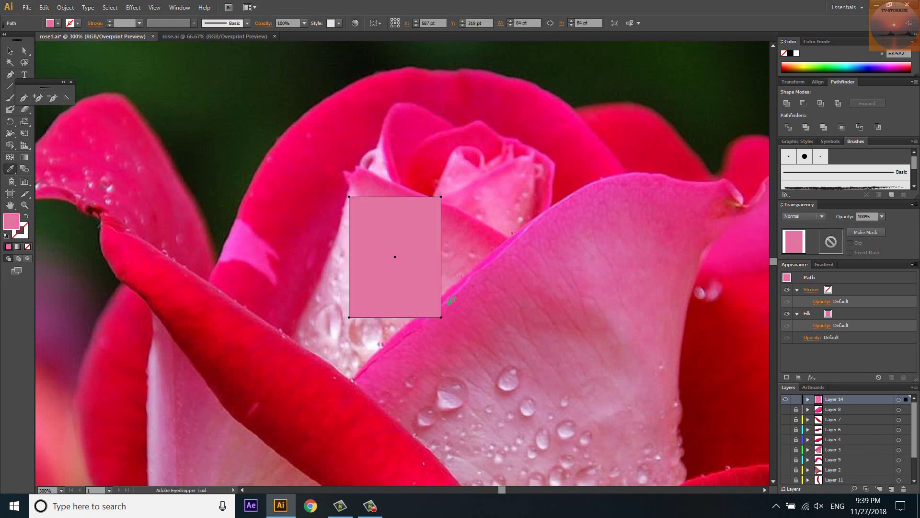
{"action": "left_click", "coordinate": [345, 283]}
{"action": "key", "text": "v"}
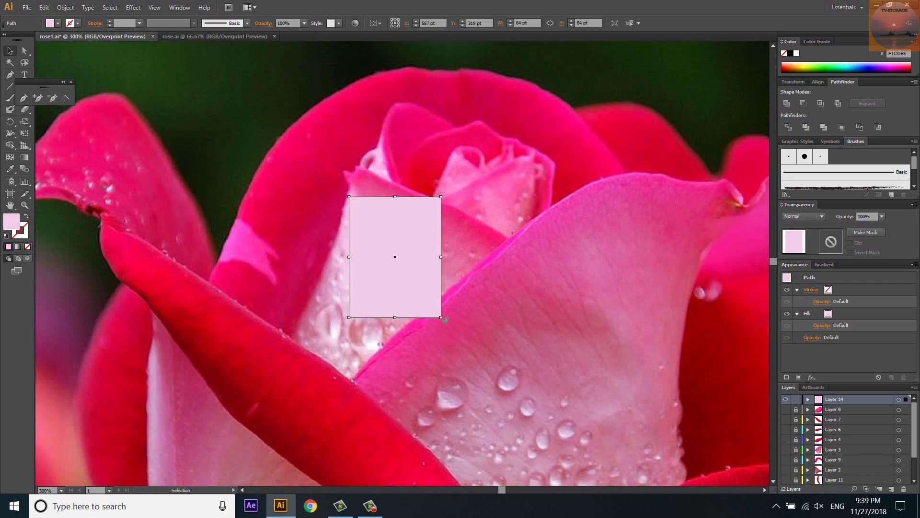
{"action": "left_click_drag", "start_coordinate": [445, 318], "coordinate": [412, 338]}
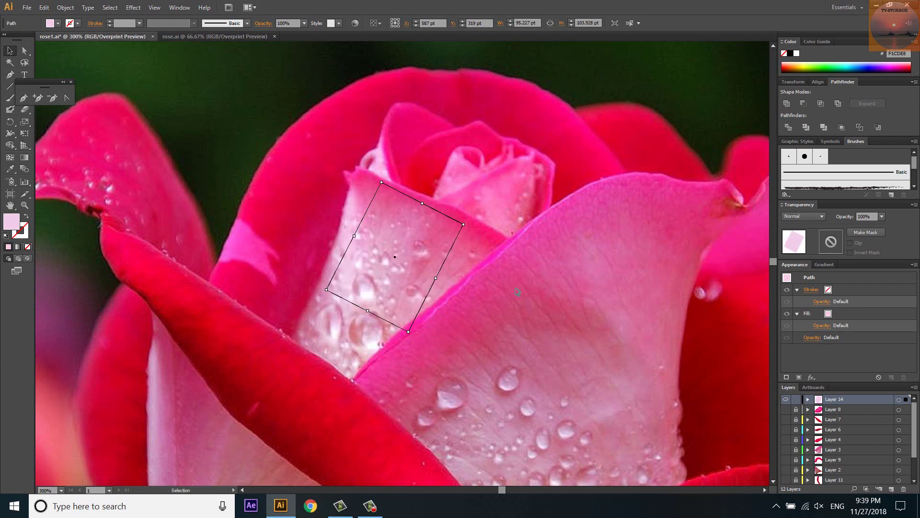
Set Layer 14's layer colour to Cyan in Layer Options.
{"action": "double_click", "coordinate": [856, 401]}
{"action": "left_click", "coordinate": [440, 229]}
{"action": "left_click", "coordinate": [439, 228]}
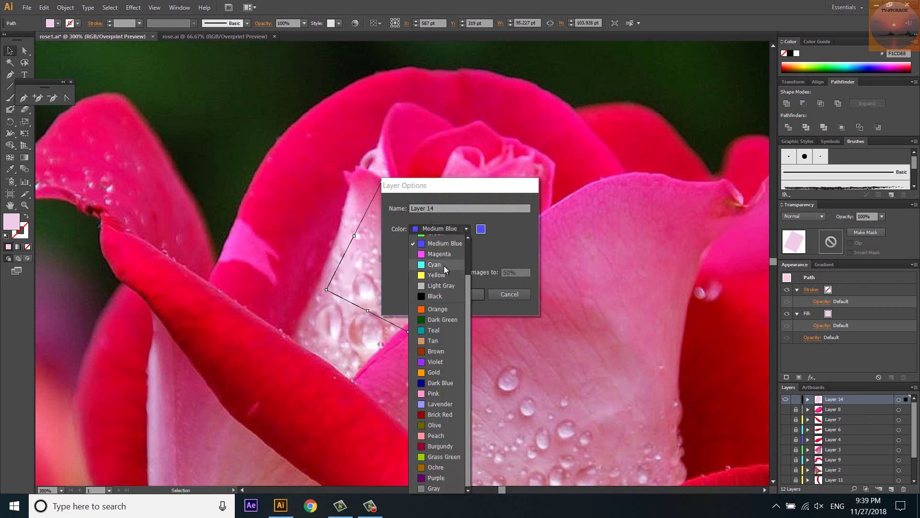
{"action": "left_click", "coordinate": [445, 264]}
{"action": "left_click", "coordinate": [462, 293]}
Zoom in and add a gradient mesh point inside the rectangle with the Mesh tool.
{"action": "key", "text": "ctrl+plus"}
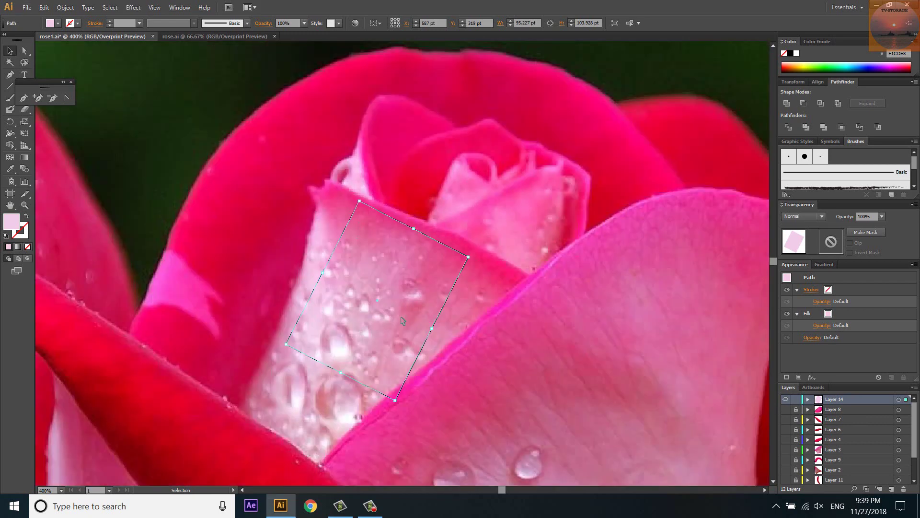
{"action": "key", "text": "a"}
{"action": "key", "text": "u"}
{"action": "left_click", "coordinate": [377, 300]}
Drag the mesh's right, top, left and bottom-left points out to the inner petal's edges.
{"action": "key", "text": "a"}
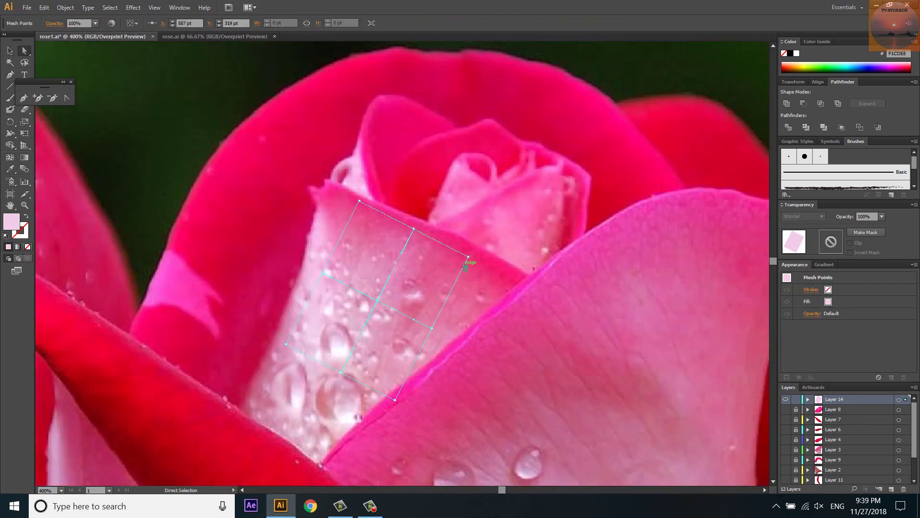
{"action": "left_click_drag", "start_coordinate": [468, 257], "coordinate": [538, 278]}
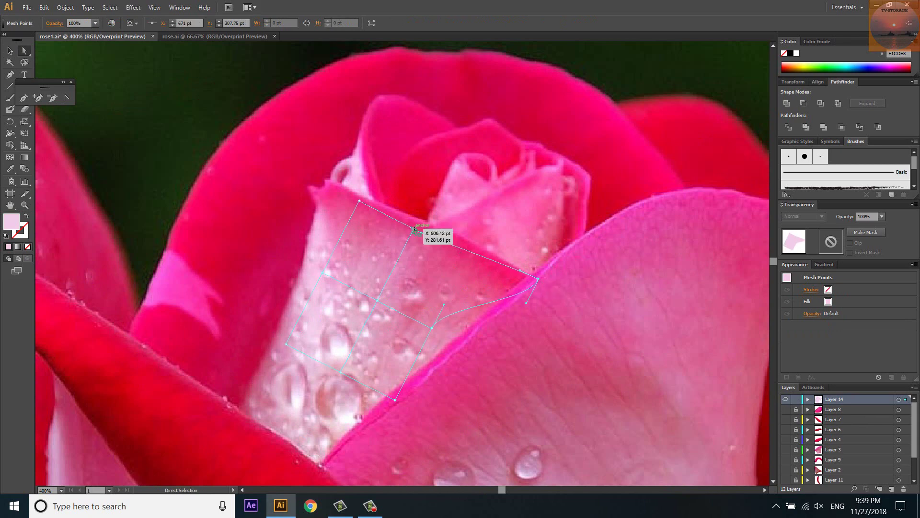
{"action": "left_click_drag", "start_coordinate": [413, 229], "coordinate": [438, 226]}
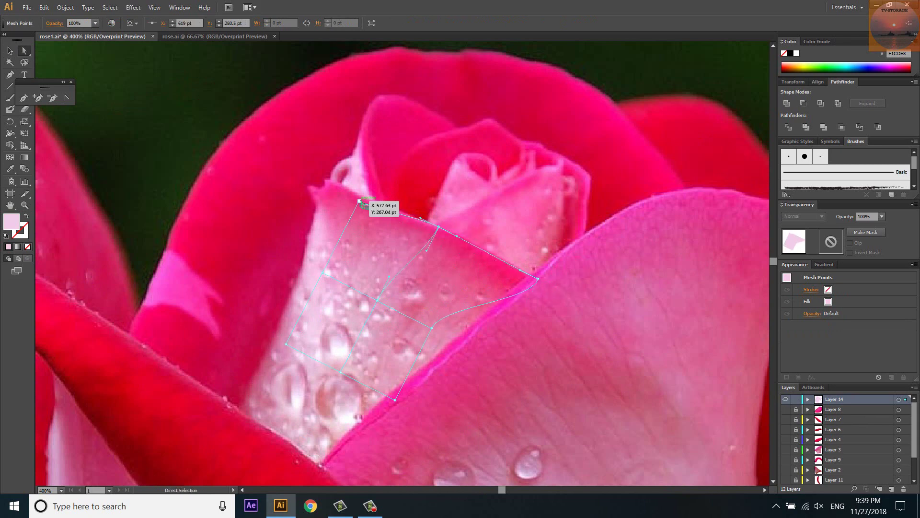
{"action": "mouse_move", "coordinate": [360, 201]}
{"action": "left_mouse_down"}
{"action": "mouse_move", "coordinate": [323, 183]}
{"action": "mouse_move", "coordinate": [322, 190]}
{"action": "mouse_move", "coordinate": [327, 179]}
{"action": "left_mouse_up"}
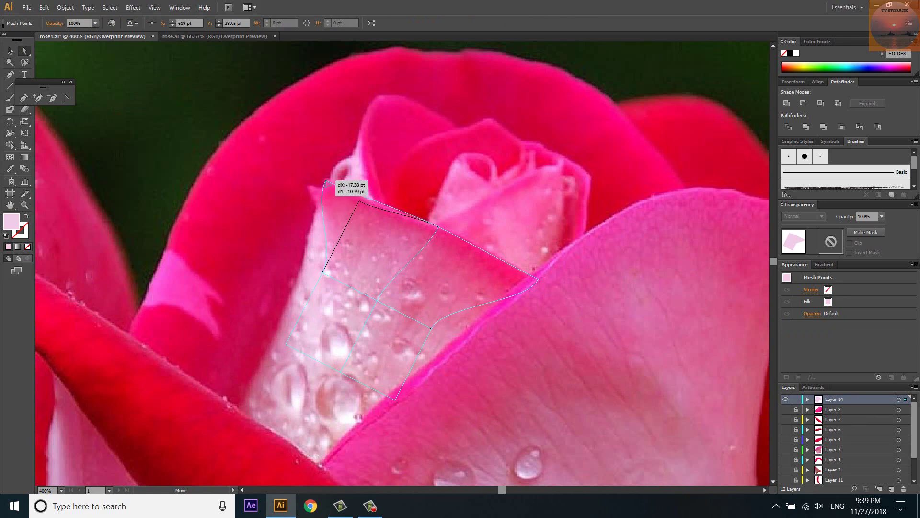
{"action": "left_click_drag", "start_coordinate": [323, 272], "coordinate": [289, 297]}
{"action": "left_click_drag", "start_coordinate": [287, 343], "coordinate": [236, 425]}
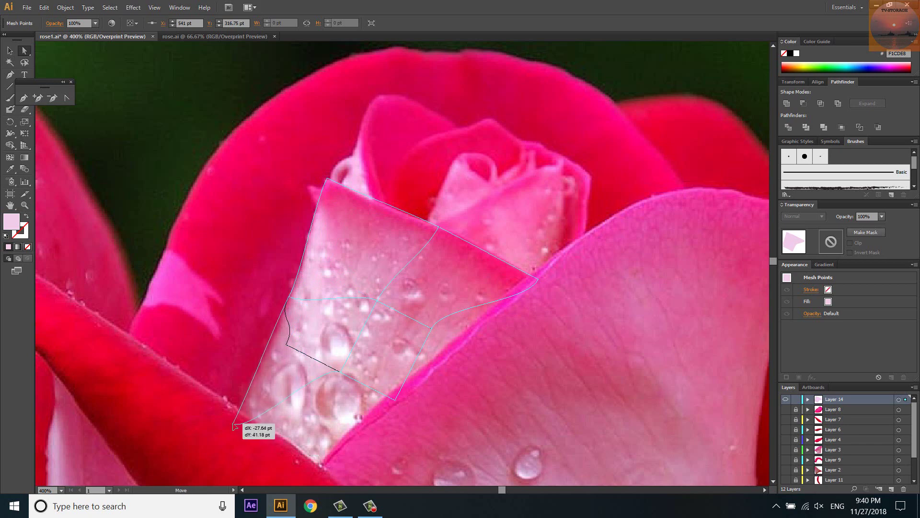
{"action": "left_click_drag", "start_coordinate": [339, 371], "coordinate": [295, 463]}
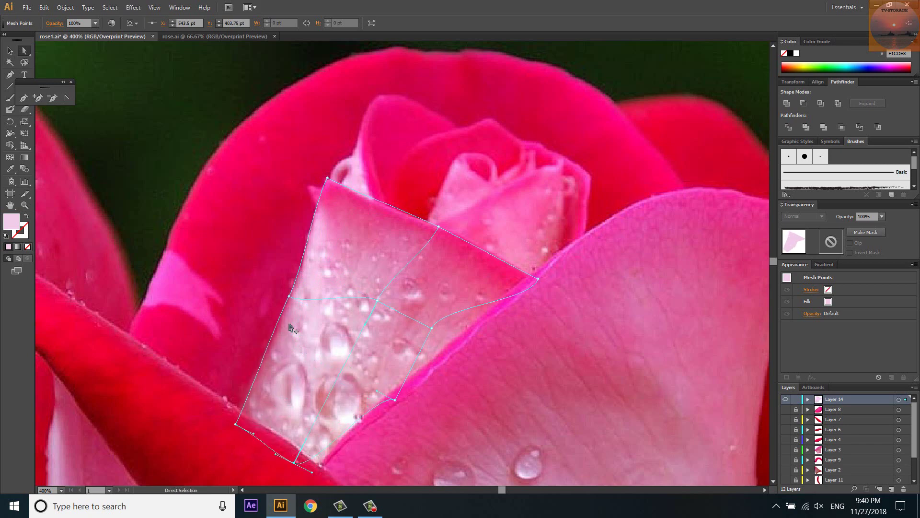
Move the bottom-right corner, right-middle and centre mesh points to follow the petal.
{"action": "scroll", "coordinate": [268, 288], "scroll_direction": "down", "scroll_amount": 1}
{"action": "left_click_drag", "start_coordinate": [364, 373], "coordinate": [326, 445]}
{"action": "left_click_drag", "start_coordinate": [392, 318], "coordinate": [396, 361]}
{"action": "left_click_drag", "start_coordinate": [351, 298], "coordinate": [332, 338]}
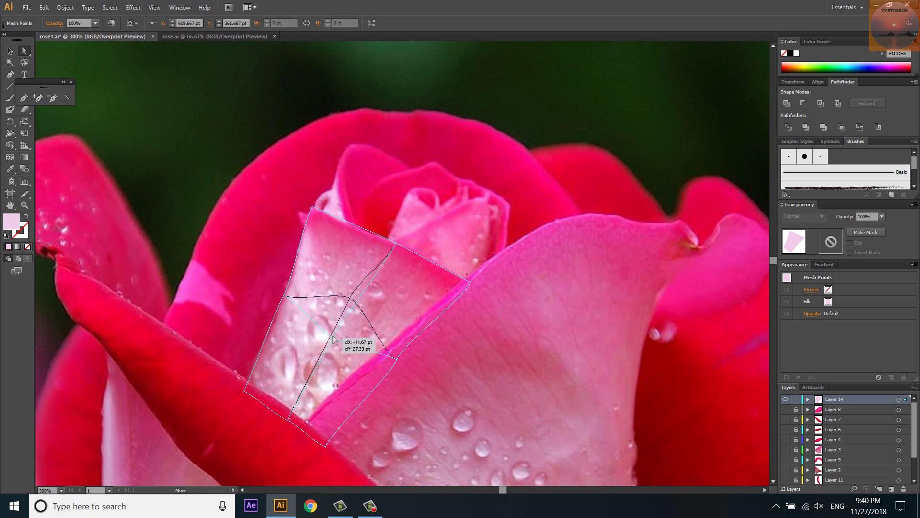
{"action": "scroll", "coordinate": [299, 261], "scroll_direction": "up", "scroll_amount": 1}
Set the top corner on the petal tip and curve the top edge along the outline.
{"action": "left_click", "coordinate": [279, 308]}
{"action": "scroll", "coordinate": [317, 197], "scroll_direction": "up", "scroll_amount": 2}
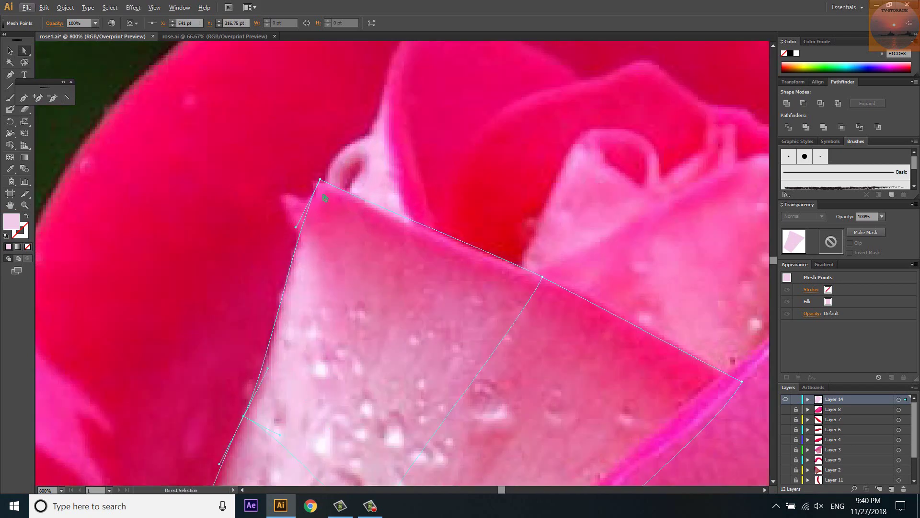
{"action": "left_click_drag", "start_coordinate": [317, 185], "coordinate": [356, 200]}
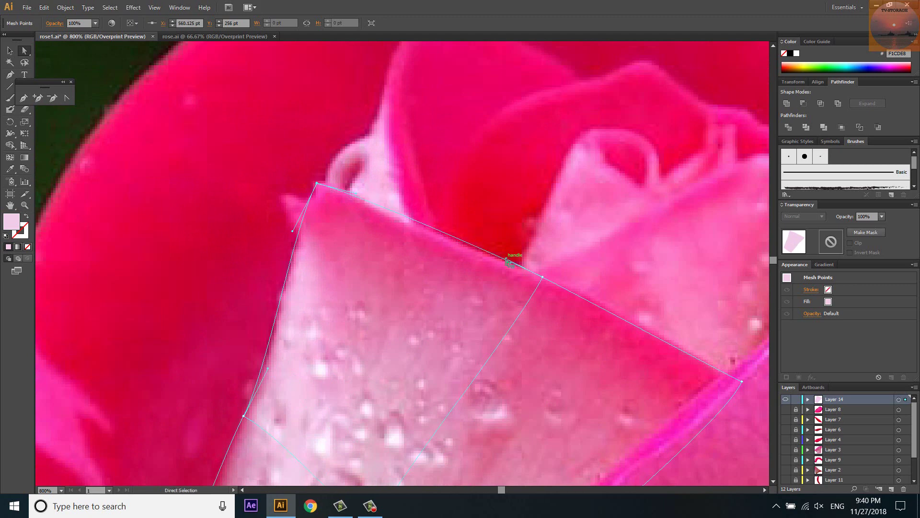
{"action": "left_click_drag", "start_coordinate": [507, 261], "coordinate": [606, 301]}
{"action": "scroll", "coordinate": [542, 244], "scroll_direction": "down", "scroll_amount": 3, "text": "alt"}
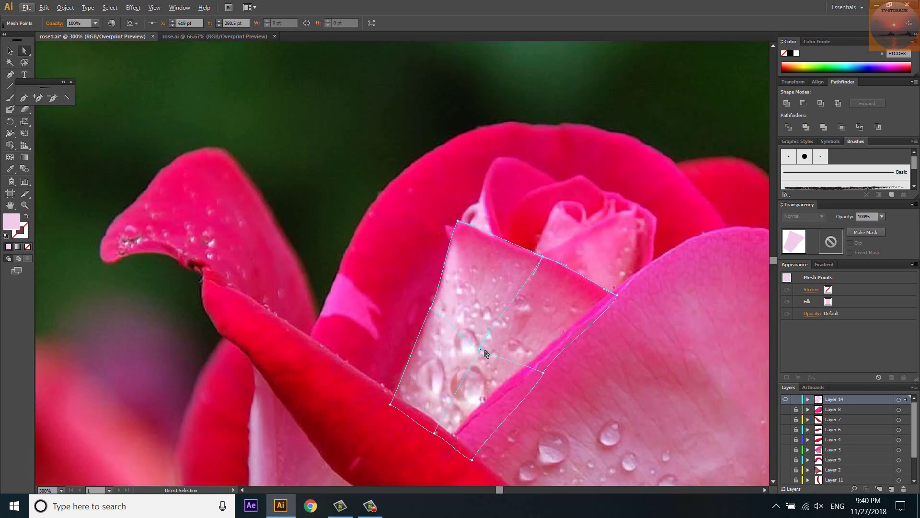
{"action": "left_click", "coordinate": [431, 308]}
{"action": "scroll", "coordinate": [432, 311], "scroll_direction": "up", "scroll_amount": 3, "text": "alt"}
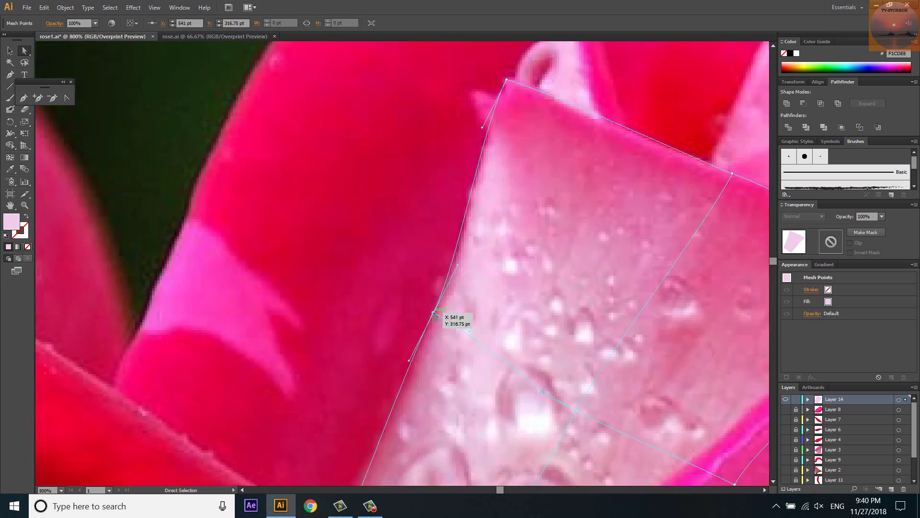
{"action": "left_click_drag", "start_coordinate": [434, 313], "coordinate": [436, 316]}
{"action": "scroll", "coordinate": [401, 225], "scroll_direction": "down", "scroll_amount": 1, "text": "alt"}
{"action": "scroll", "coordinate": [473, 236], "scroll_direction": "down", "scroll_amount": 1, "text": "alt"}
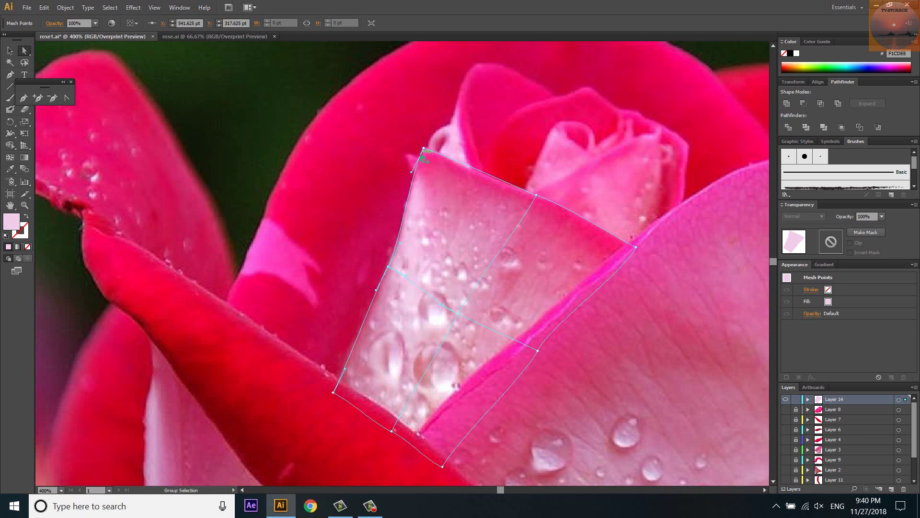
{"action": "scroll", "coordinate": [422, 158], "scroll_direction": "up", "scroll_amount": 2, "text": "alt"}
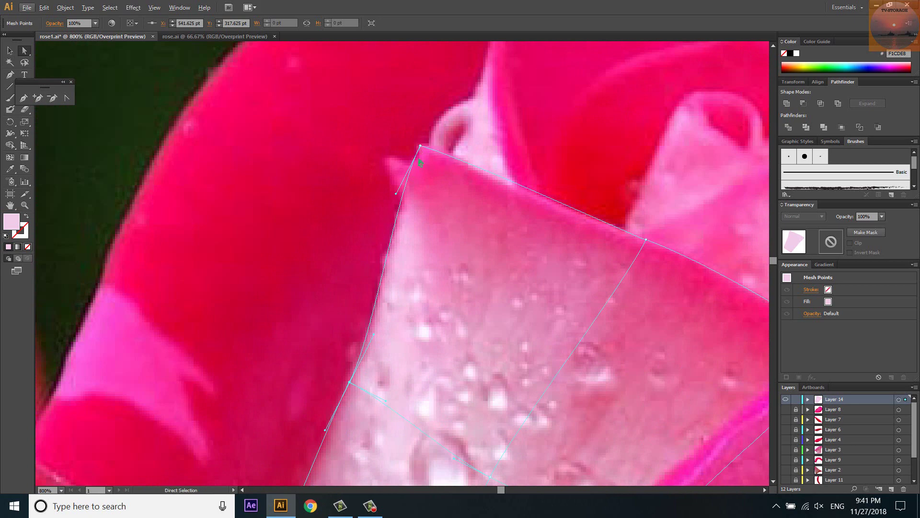
{"action": "scroll", "coordinate": [431, 196], "scroll_direction": "down", "scroll_amount": 3, "text": "alt"}
{"action": "scroll", "coordinate": [473, 216], "scroll_direction": "up", "scroll_amount": 1, "text": "alt"}
{"action": "scroll", "coordinate": [472, 335], "scroll_direction": "up", "scroll_amount": 1, "text": "alt"}
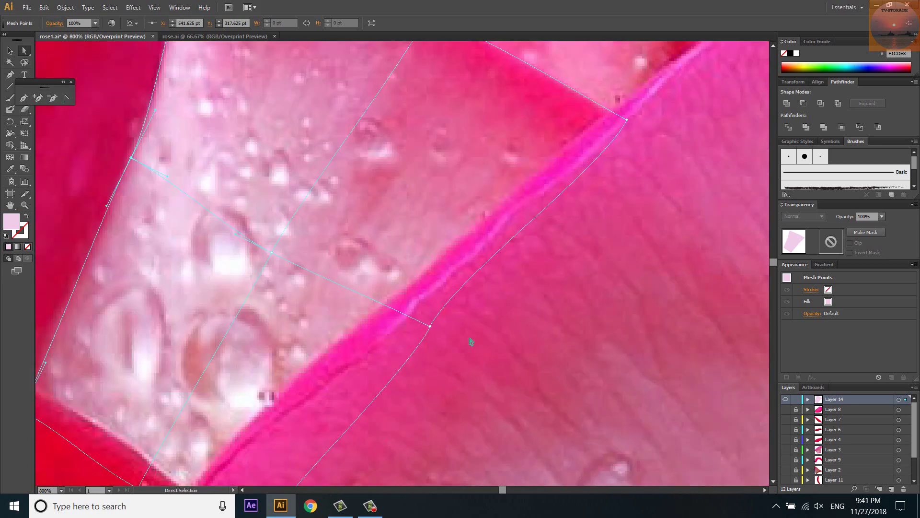
{"action": "scroll", "coordinate": [432, 331], "scroll_direction": "up", "scroll_amount": 1, "text": "alt"}
{"action": "scroll", "coordinate": [473, 182], "scroll_direction": "down", "scroll_amount": 2, "text": "alt"}
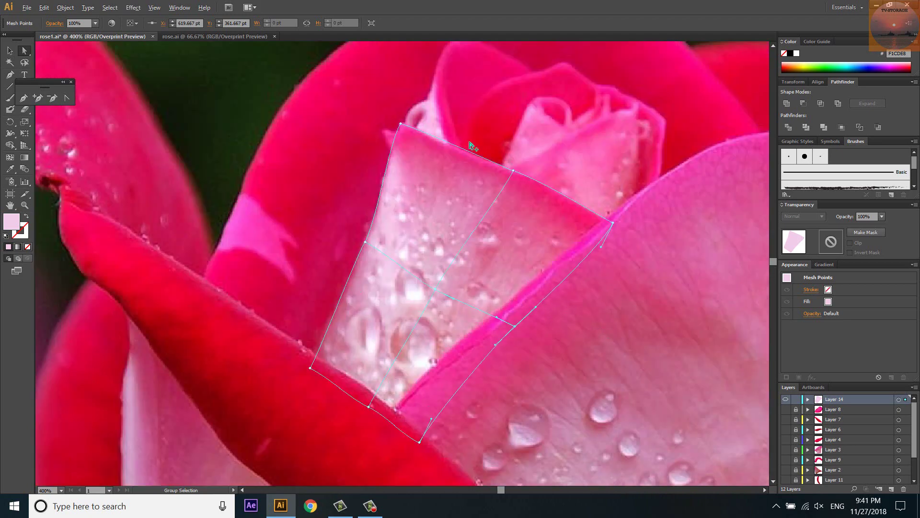
{"action": "scroll", "coordinate": [473, 179], "scroll_direction": "up", "scroll_amount": 1, "text": "alt"}
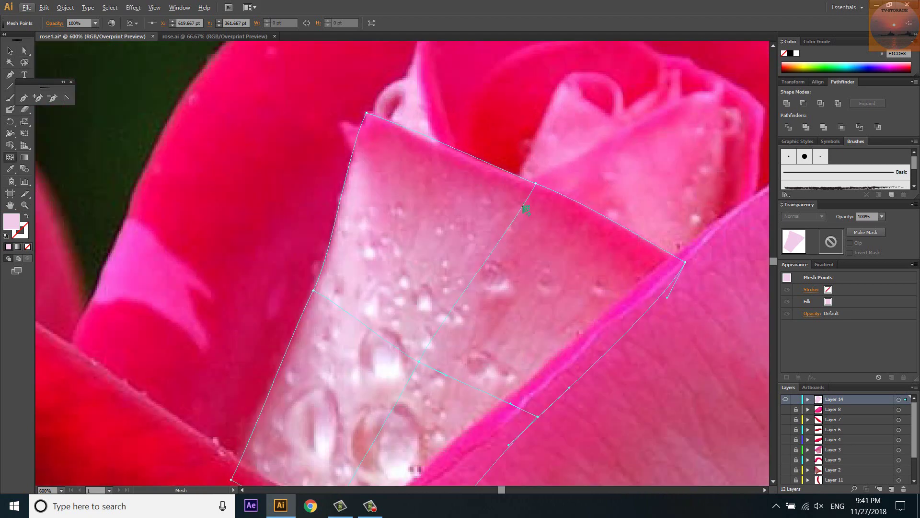
Add a mesh line near the top and bend its corners around the curled petal tip.
{"action": "left_click", "coordinate": [361, 137]}
{"action": "key", "text": "a"}
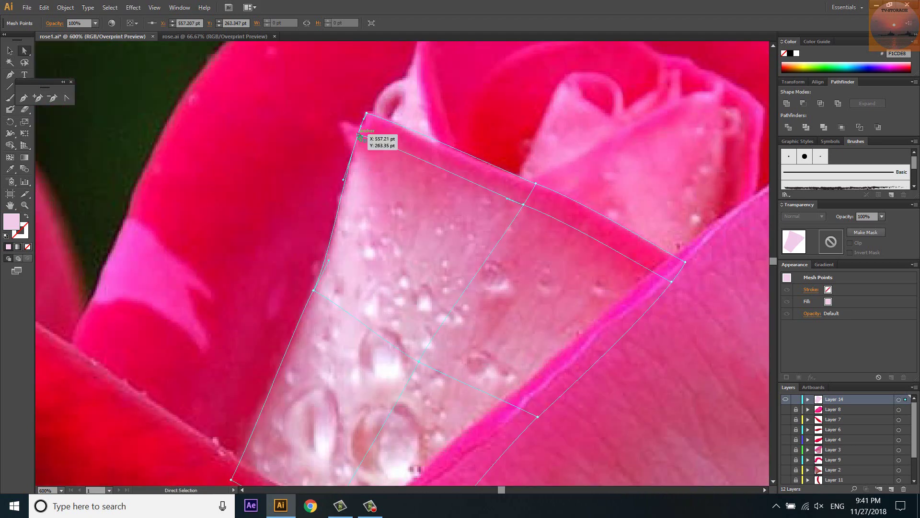
{"action": "left_click_drag", "start_coordinate": [359, 136], "coordinate": [342, 125]}
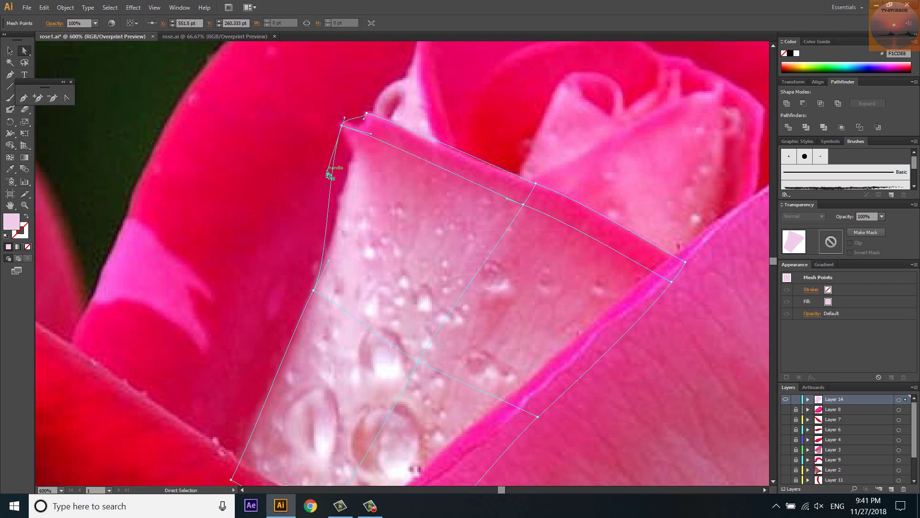
{"action": "left_click_drag", "start_coordinate": [329, 174], "coordinate": [363, 155]}
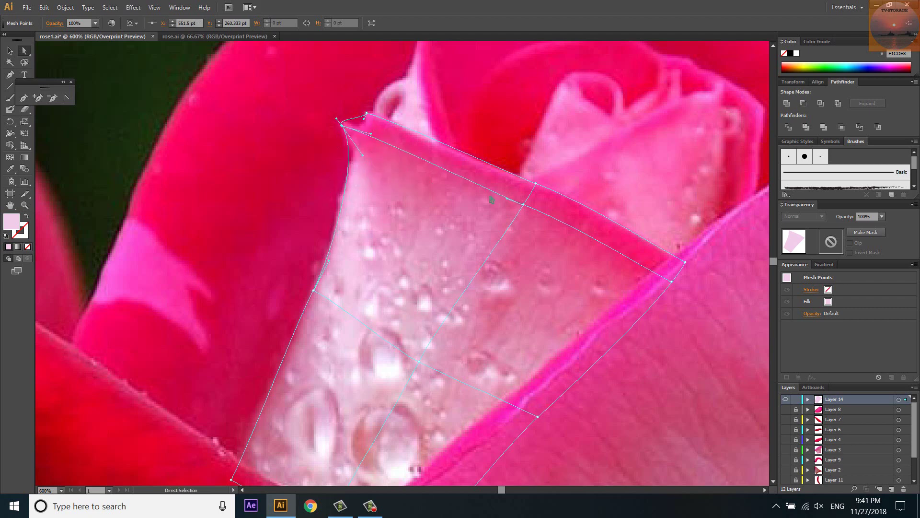
{"action": "scroll", "coordinate": [359, 125], "scroll_direction": "up", "scroll_amount": 3}
{"action": "left_click_drag", "start_coordinate": [395, 129], "coordinate": [391, 150]}
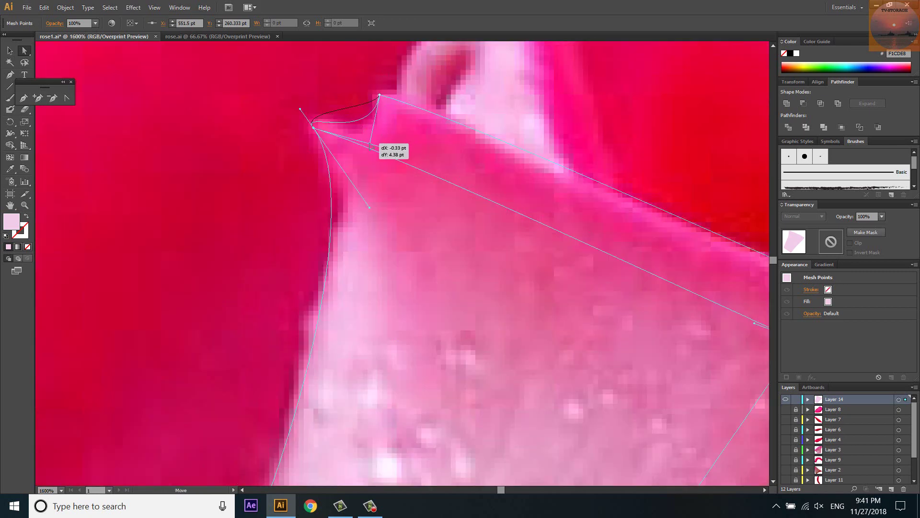
{"action": "left_click_drag", "start_coordinate": [314, 128], "coordinate": [309, 129]}
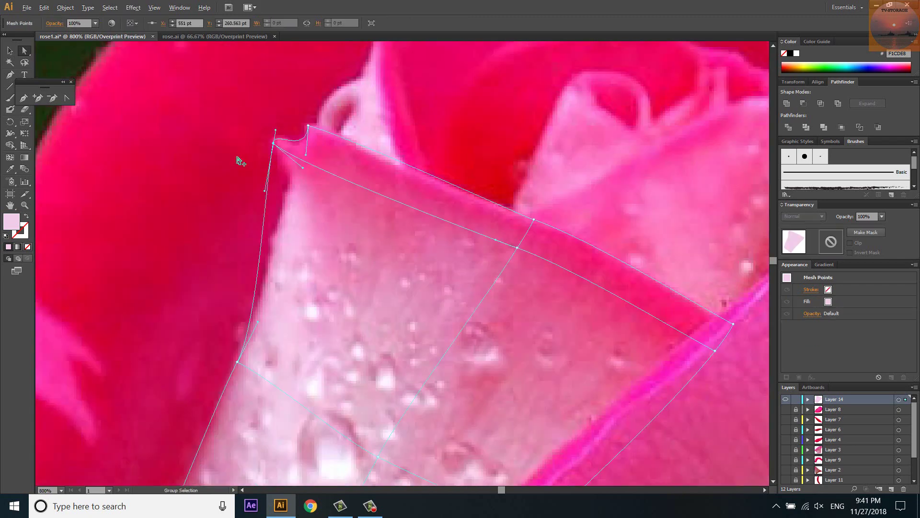
{"action": "scroll", "coordinate": [237, 156], "scroll_direction": "down", "scroll_amount": 1, "text": "alt"}
{"action": "left_click_drag", "start_coordinate": [518, 248], "coordinate": [509, 257]}
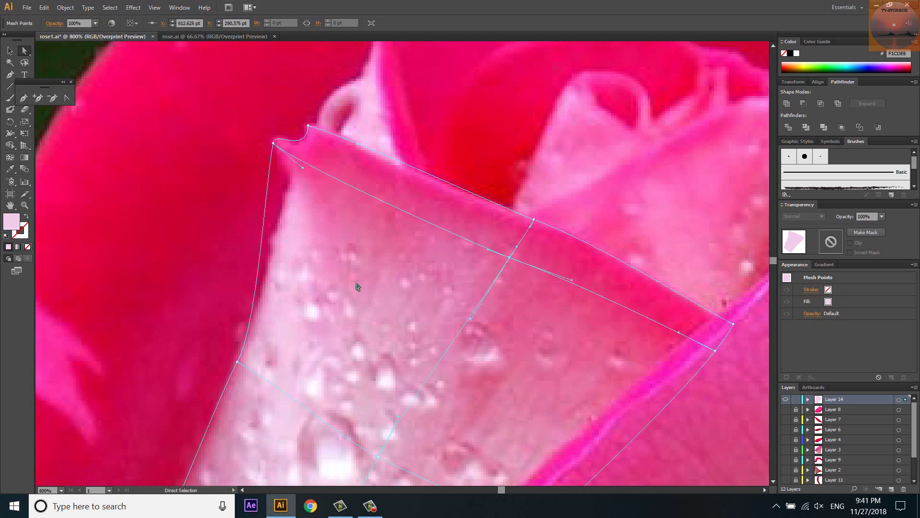
Add mesh lines along the inner petal's left and upper edges, nudging an inner point up-right.
{"action": "key", "text": "u"}
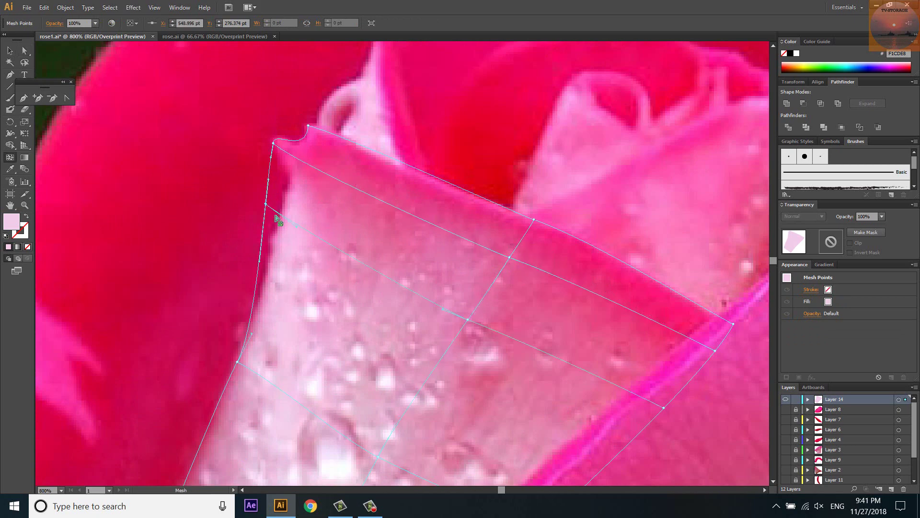
{"action": "mouse_move", "coordinate": [265, 206]}
{"action": "left_mouse_down"}
{"action": "mouse_move", "coordinate": [286, 210]}
{"action": "mouse_move", "coordinate": [287, 190]}
{"action": "left_mouse_up"}
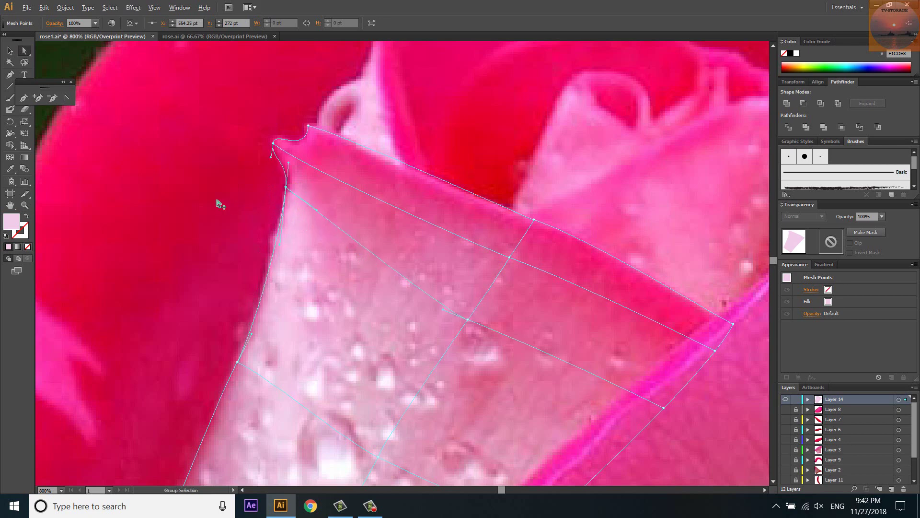
{"action": "scroll", "coordinate": [218, 201], "scroll_direction": "down", "scroll_amount": 1}
{"action": "left_click_drag", "start_coordinate": [405, 290], "coordinate": [414, 277]}
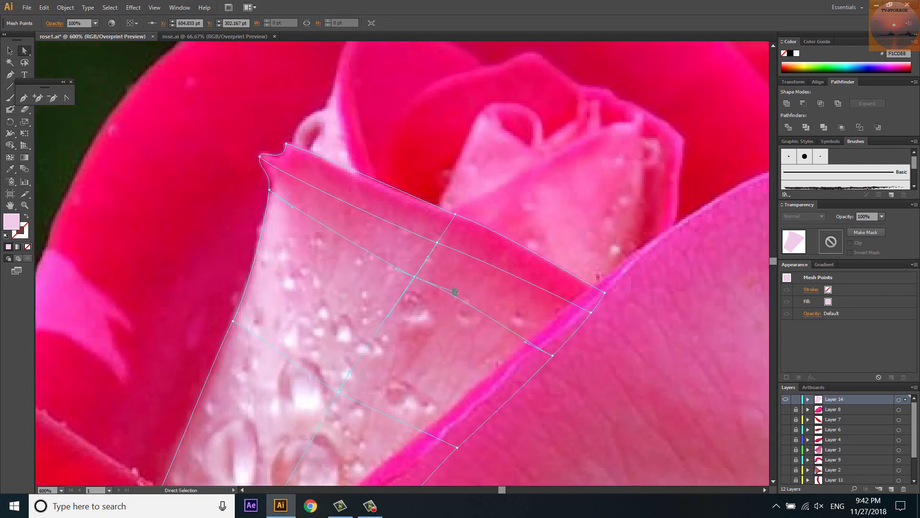
{"action": "key", "text": "u"}
{"action": "left_click", "coordinate": [446, 232]}
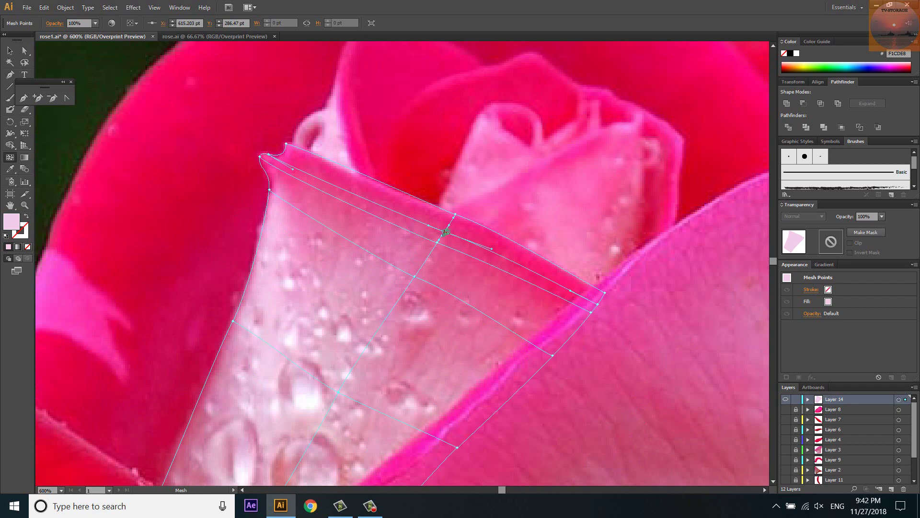
{"action": "key", "text": "ctrl+z"}
{"action": "left_click", "coordinate": [449, 231]}
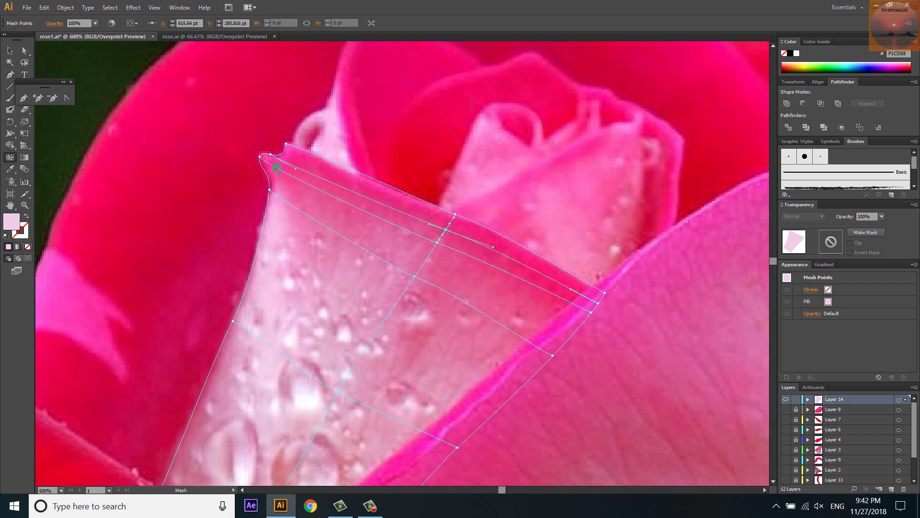
{"action": "scroll", "coordinate": [355, 288], "scroll_direction": "down", "scroll_amount": 2}
{"action": "scroll", "coordinate": [374, 300], "scroll_direction": "up", "scroll_amount": 1}
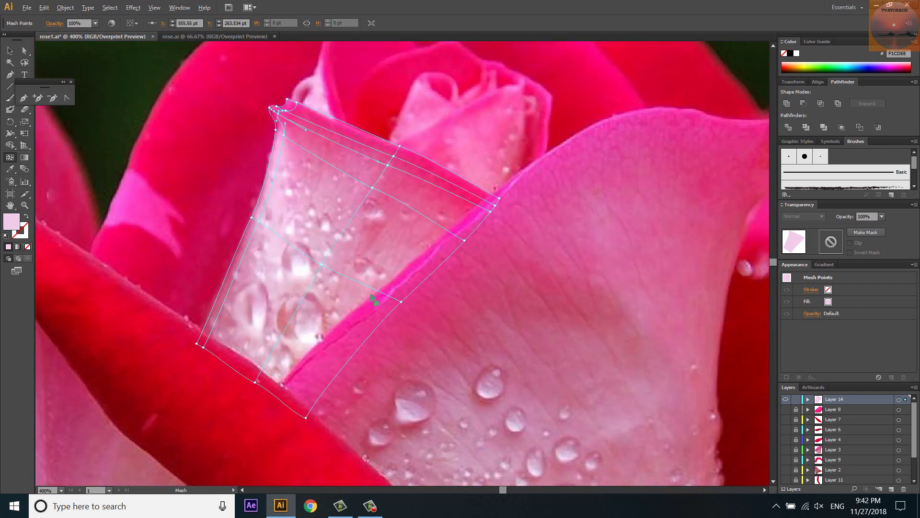
Add more mesh lines across the upper and lower petal and reposition a top point to smooth the grid.
{"action": "left_click", "coordinate": [346, 136]}
{"action": "left_click", "coordinate": [438, 176]}
{"action": "left_click", "coordinate": [467, 193]}
{"action": "scroll", "coordinate": [402, 168], "scroll_direction": "up", "scroll_amount": 1}
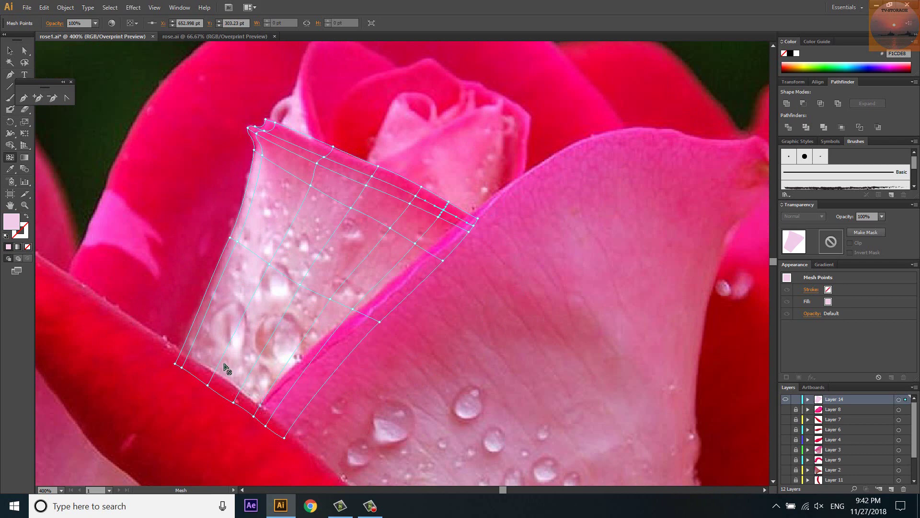
{"action": "left_click", "coordinate": [220, 363]}
{"action": "left_click", "coordinate": [243, 317]}
{"action": "left_click", "coordinate": [294, 222]}
{"action": "scroll", "coordinate": [318, 175], "scroll_direction": "up", "scroll_amount": 2}
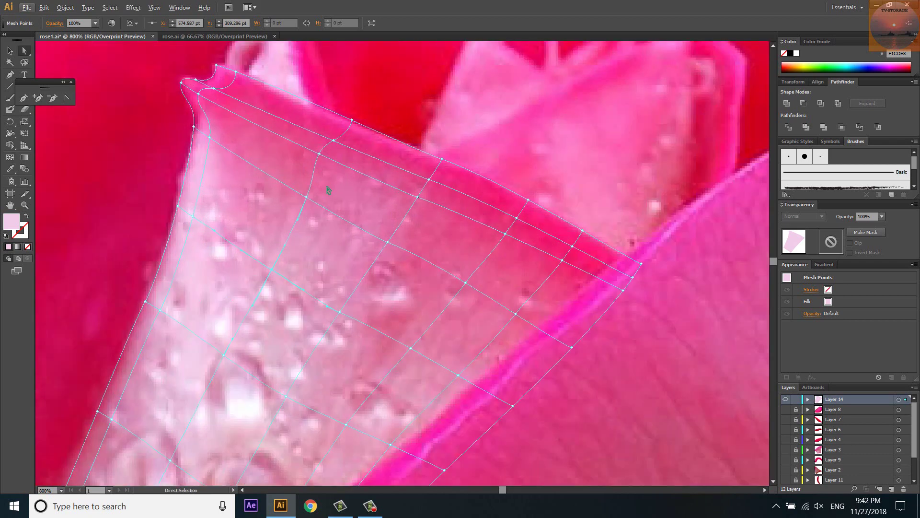
{"action": "left_click", "coordinate": [325, 153]}
{"action": "left_click_drag", "start_coordinate": [334, 142], "coordinate": [342, 128]}
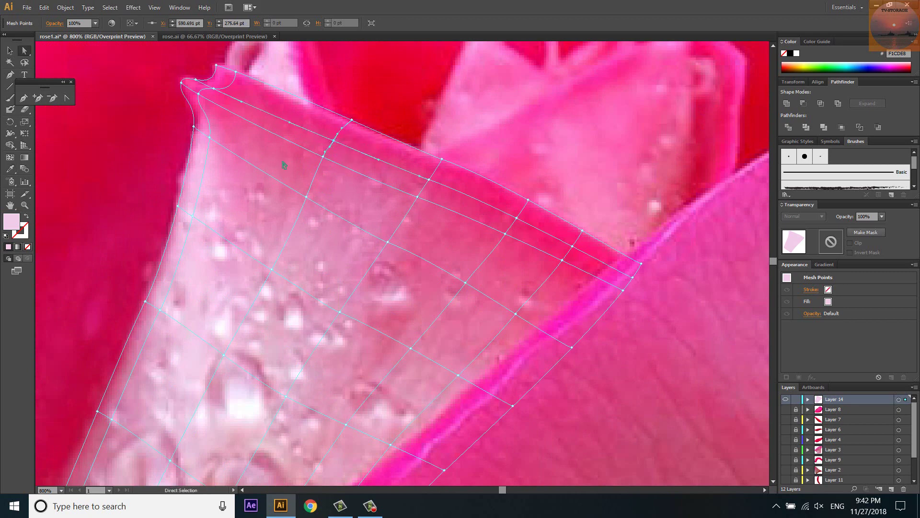
Colour the top-left and top mesh points with dark, bright and light pinks sampled from the photo.
{"action": "key", "text": "z"}
{"action": "key", "text": "i"}
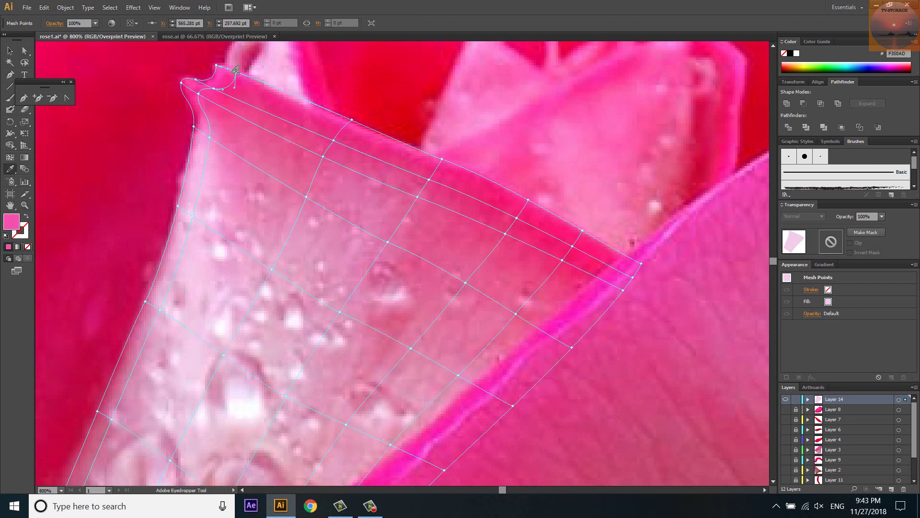
{"action": "left_click", "coordinate": [217, 86], "text": "ctrl"}
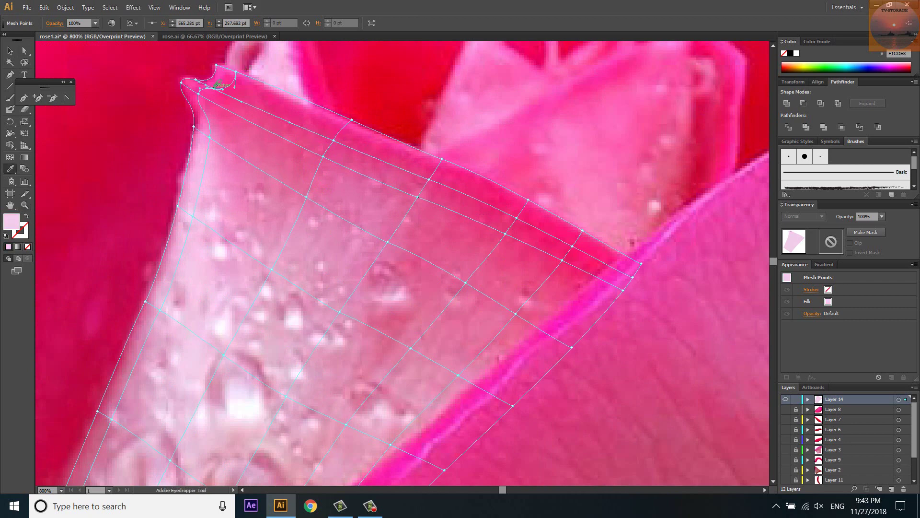
{"action": "left_click", "coordinate": [182, 82], "text": "ctrl"}
{"action": "left_click", "coordinate": [193, 126], "text": "ctrl"}
{"action": "left_click", "coordinate": [211, 138], "text": "ctrl"}
{"action": "left_click", "coordinate": [214, 88]}
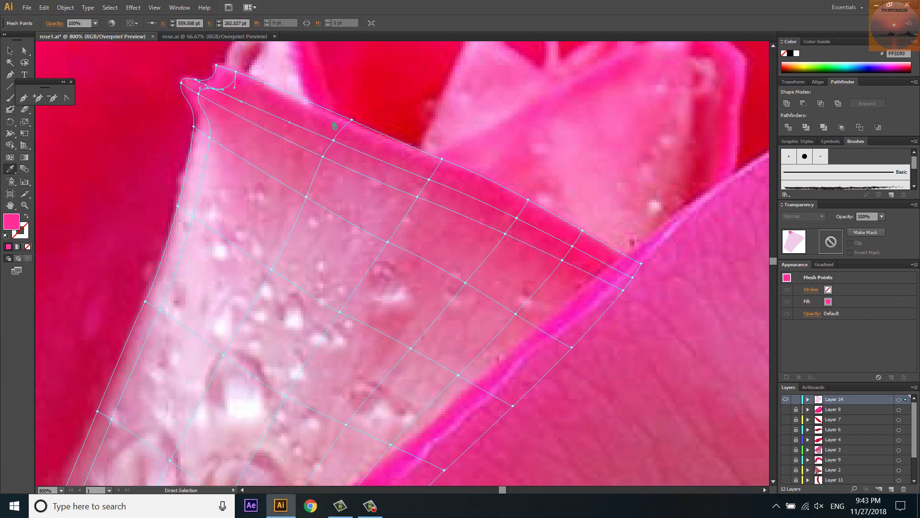
{"action": "left_click", "coordinate": [322, 155]}
{"action": "left_click", "coordinate": [421, 197]}
{"action": "left_click", "coordinate": [418, 196]}
Colour the mesh points along the petal's top edge with vivid pinks from the photo.
{"action": "left_click", "coordinate": [527, 198]}
{"action": "left_click", "coordinate": [582, 227]}
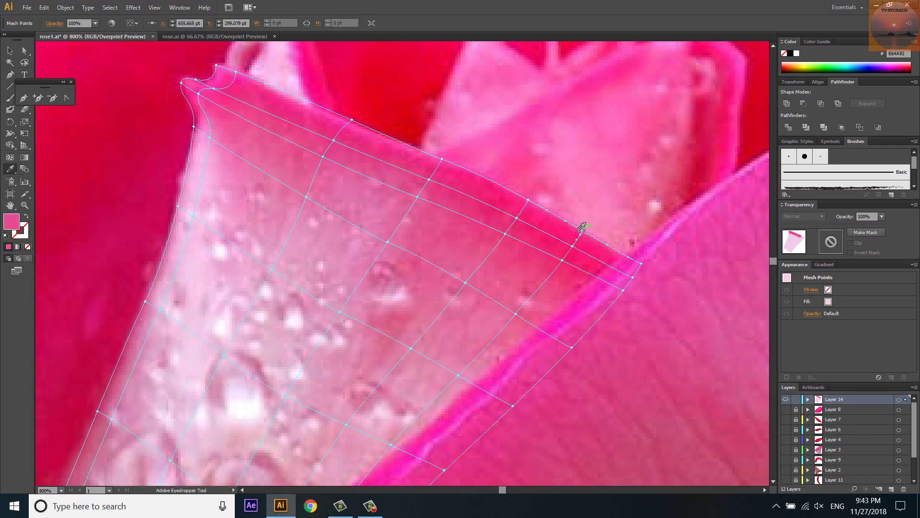
{"action": "left_click", "coordinate": [641, 264]}
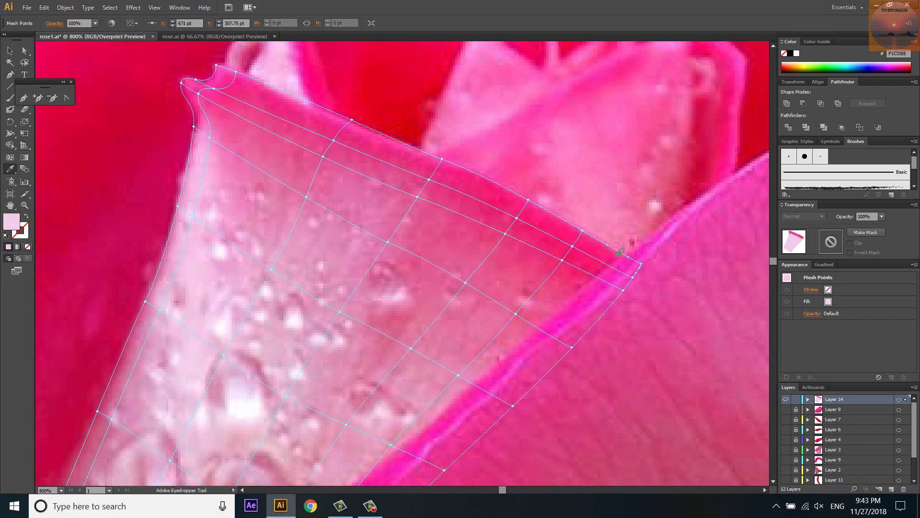
{"action": "left_click", "coordinate": [623, 290]}
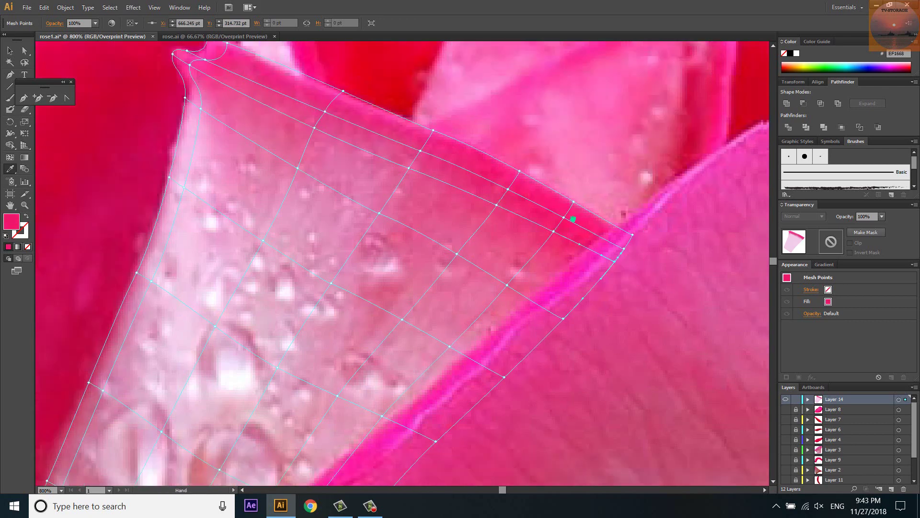
{"action": "scroll", "coordinate": [623, 290], "scroll_direction": "down", "scroll_amount": 3}
{"action": "left_click", "coordinate": [445, 182]}
{"action": "left_click", "coordinate": [495, 212]}
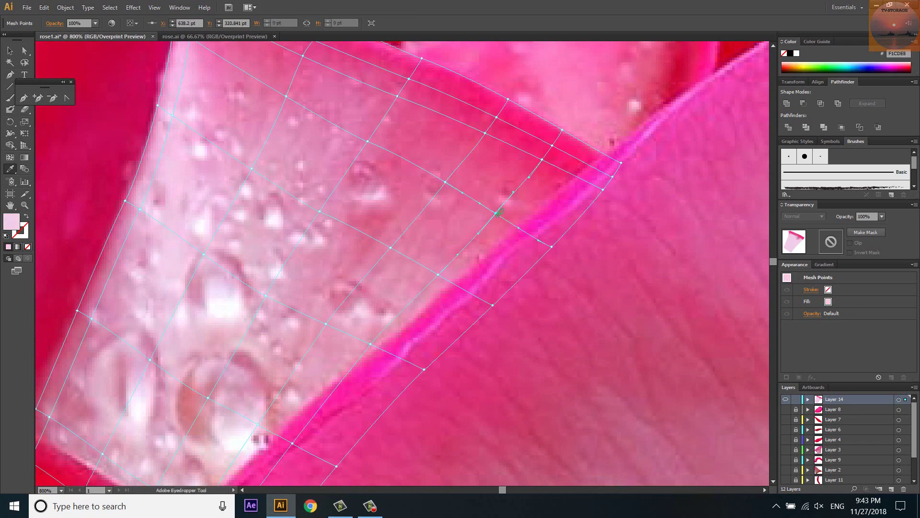
{"action": "left_click", "coordinate": [368, 141]}
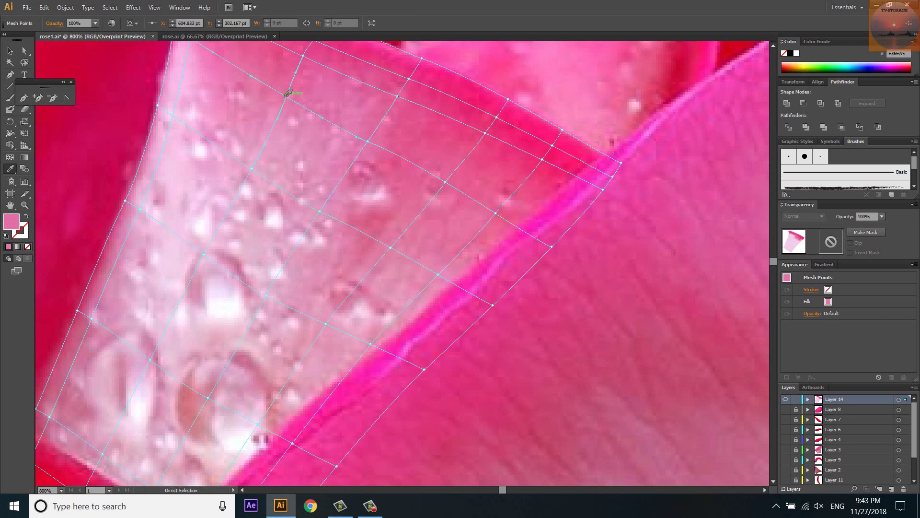
Tint the mid-petal mesh points with the photo's light pink tones.
{"action": "left_click", "coordinate": [162, 113], "text": "ctrl"}
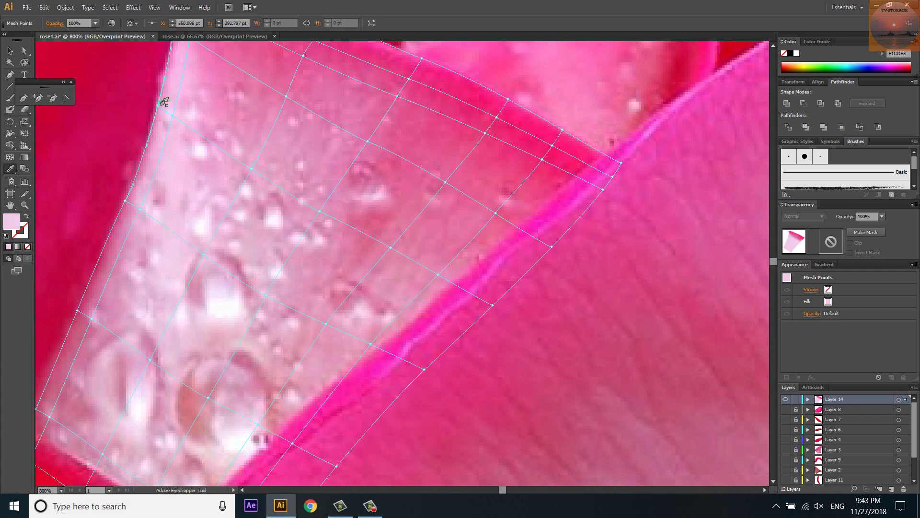
{"action": "left_click", "coordinate": [161, 103]}
{"action": "left_click", "coordinate": [320, 211], "text": "ctrl"}
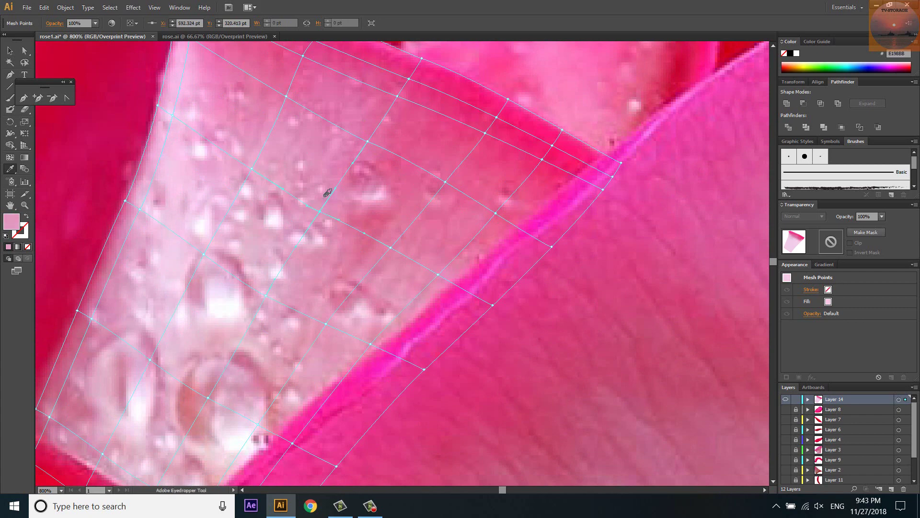
{"action": "left_click", "coordinate": [492, 305], "text": "ctrl"}
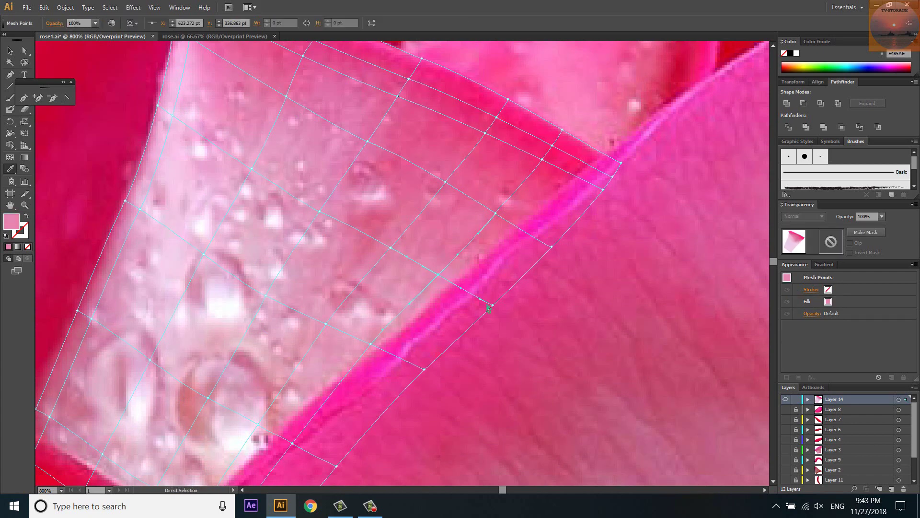
{"action": "left_click", "coordinate": [464, 280]}
{"action": "left_click", "coordinate": [424, 369], "text": "ctrl"}
{"action": "left_click", "coordinate": [401, 321]}
{"action": "left_click", "coordinate": [370, 343], "text": "ctrl"}
{"action": "left_click", "coordinate": [326, 324], "text": "ctrl"}
{"action": "left_click", "coordinate": [269, 296], "text": "ctrl"}
{"action": "left_click", "coordinate": [273, 296]}
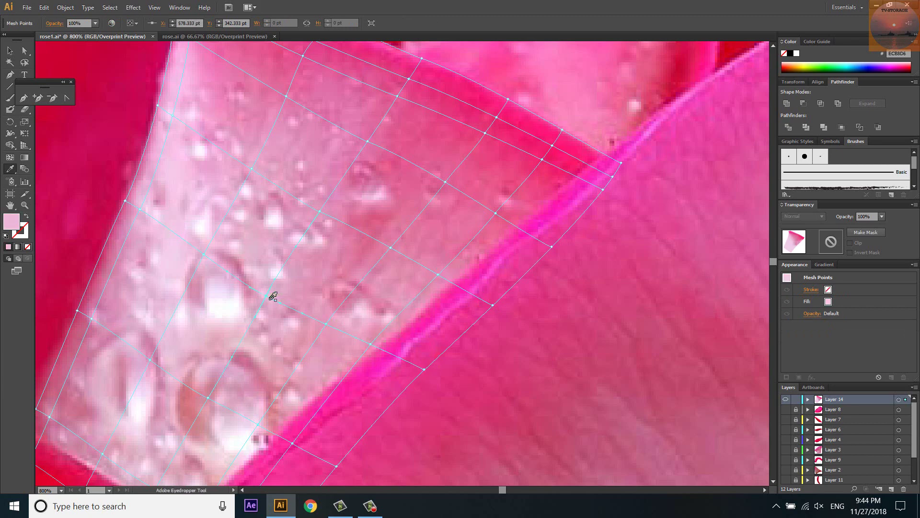
Colour the left-edge, water-droplet and right-edge points with darker and light photo pinks.
{"action": "left_click", "coordinate": [204, 254], "text": "ctrl"}
{"action": "left_click", "coordinate": [206, 239]}
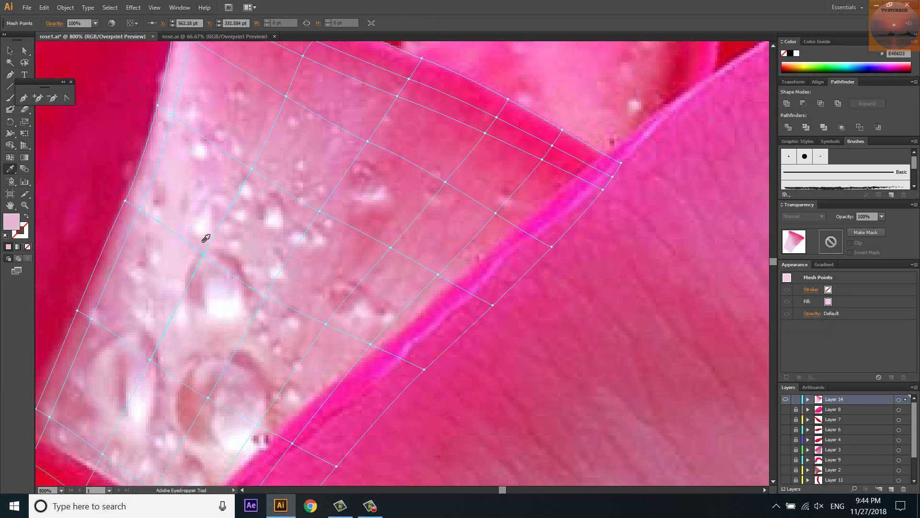
{"action": "left_click", "coordinate": [125, 201], "text": "ctrl"}
{"action": "left_click_drag", "start_coordinate": [192, 247], "coordinate": [251, 132]}
{"action": "left_click", "coordinate": [134, 195], "text": "ctrl"}
{"action": "left_click", "coordinate": [140, 208]}
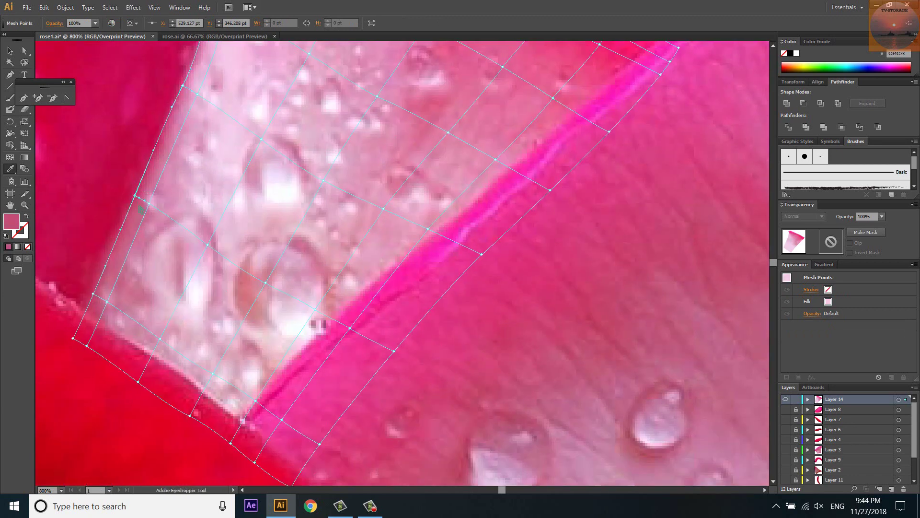
{"action": "left_click", "coordinate": [265, 283], "text": "ctrl"}
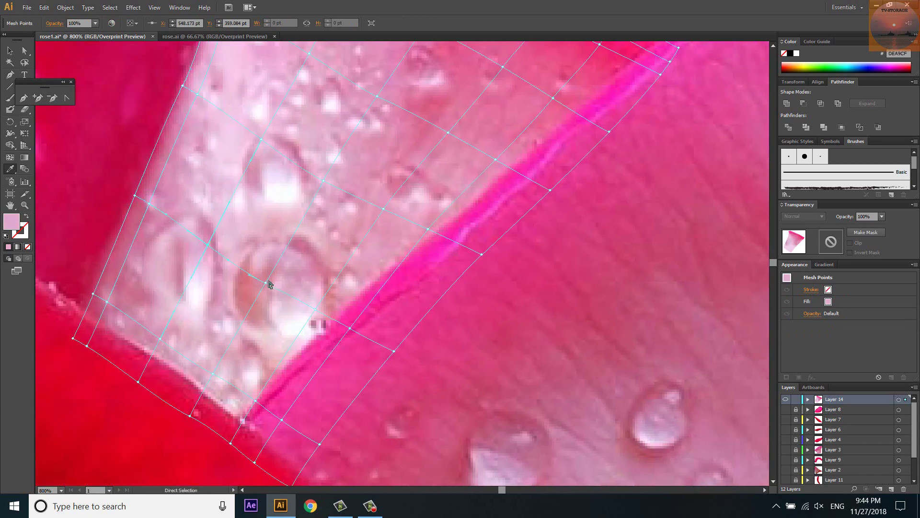
{"action": "left_click", "coordinate": [320, 312]}
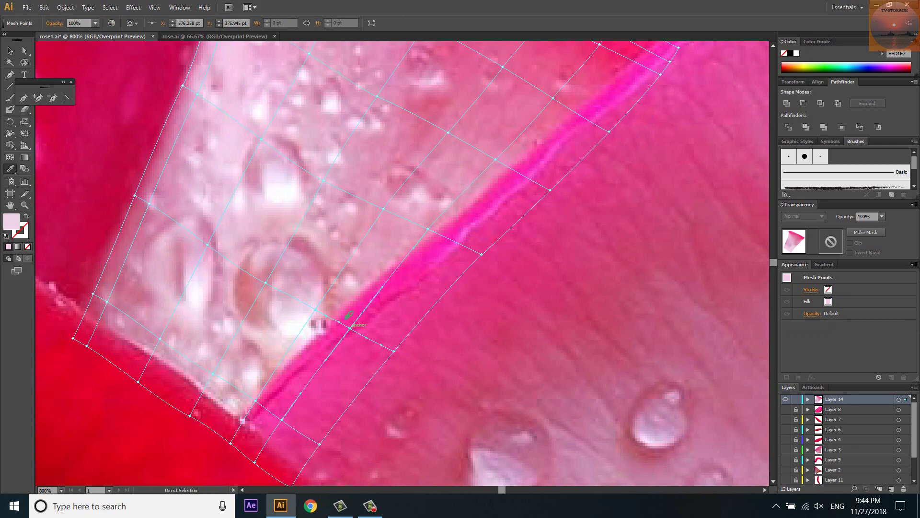
{"action": "left_click", "coordinate": [350, 328], "text": "ctrl"}
Colour the bottom and lower-left edge points with deep and light pinks from the photo.
{"action": "left_click", "coordinate": [282, 420], "text": "ctrl"}
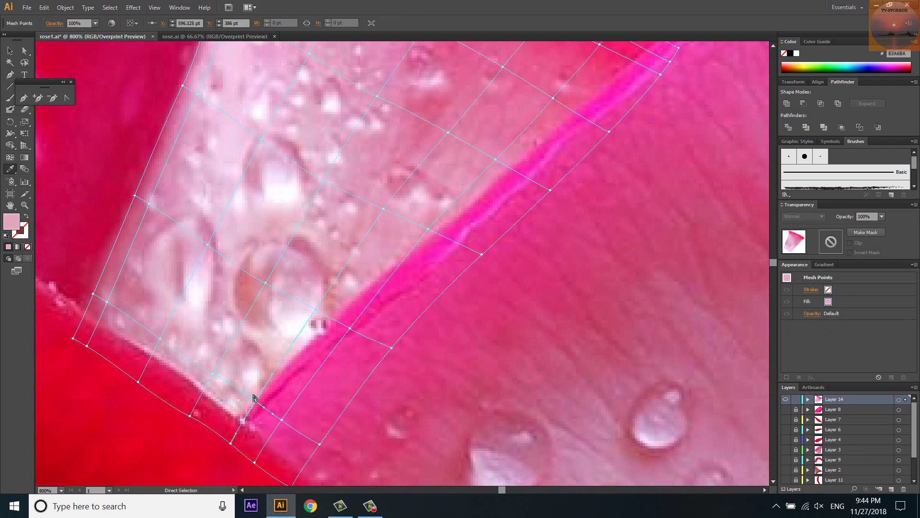
{"action": "left_click", "coordinate": [258, 383]}
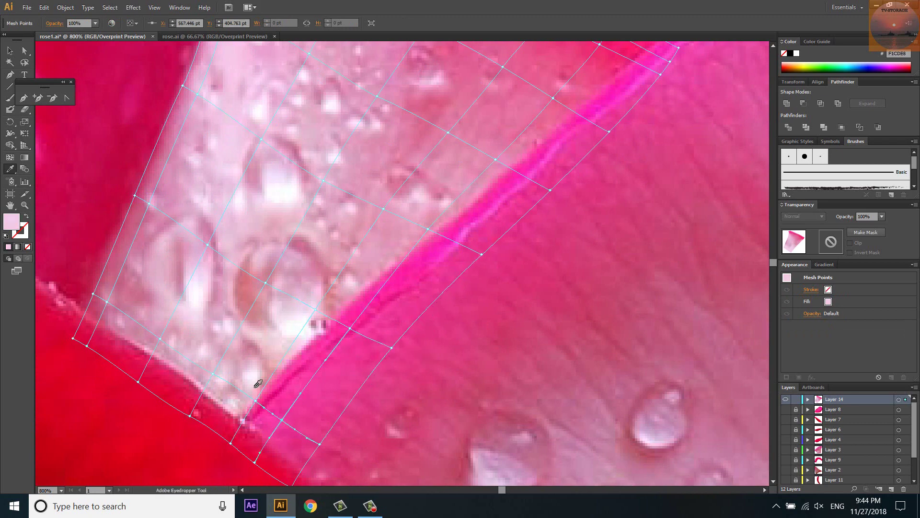
{"action": "left_click", "coordinate": [160, 339], "text": "ctrl"}
{"action": "left_click", "coordinate": [102, 312]}
{"action": "left_click", "coordinate": [93, 294], "text": "ctrl"}
{"action": "left_click", "coordinate": [65, 350]}
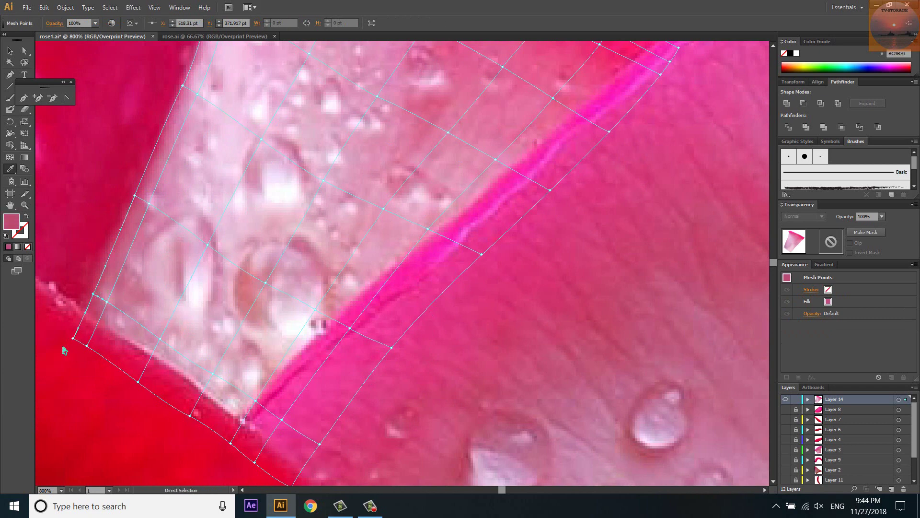
{"action": "left_click", "coordinate": [87, 345], "text": "ctrl"}
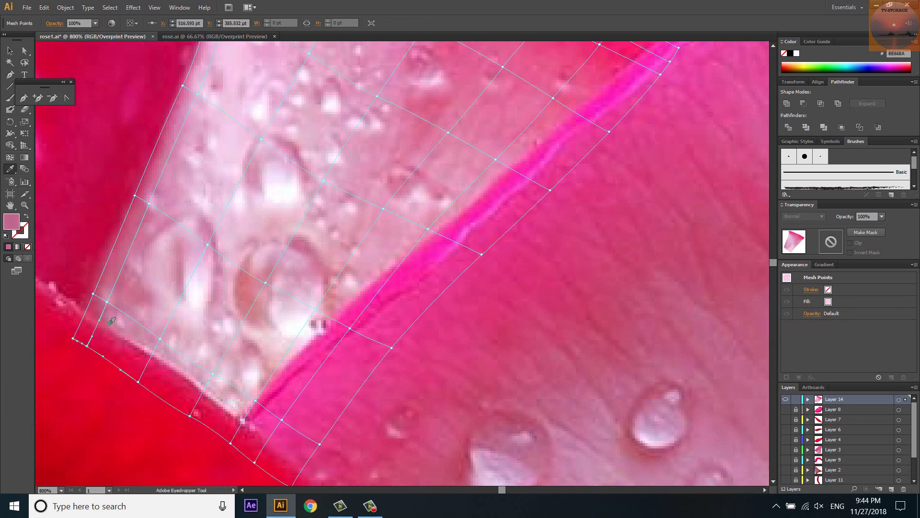
{"action": "left_click", "coordinate": [189, 415], "text": "ctrl"}
{"action": "left_click", "coordinate": [212, 384]}
{"action": "scroll", "coordinate": [225, 378], "scroll_direction": "down", "scroll_amount": 2}
{"action": "left_click", "coordinate": [240, 338]}
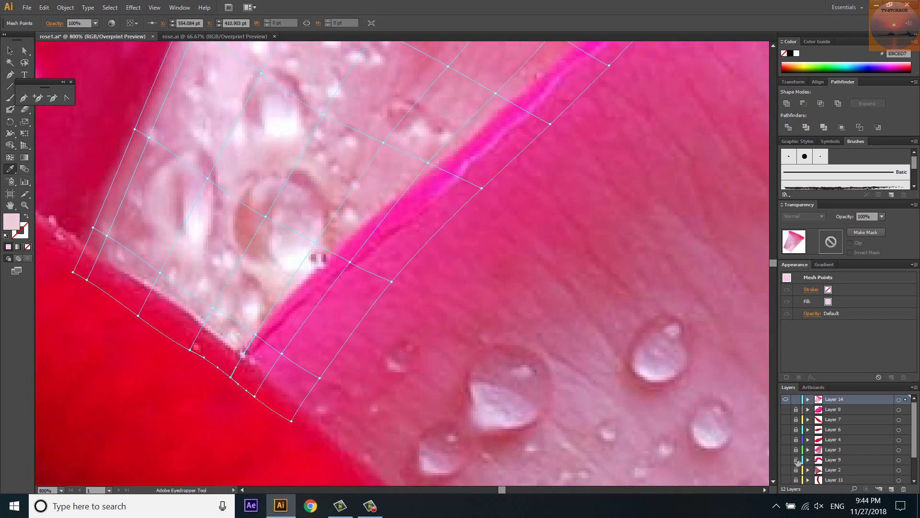
Deselect, zoom out, compare Layer 14 against the photo, then show the mesh in Outline view.
{"action": "key", "text": "ctrl+shift+a"}
{"action": "key", "text": "ctrl+minus"}
{"action": "key", "text": "ctrl+minus"}
{"action": "key", "text": "ctrl+minus"}
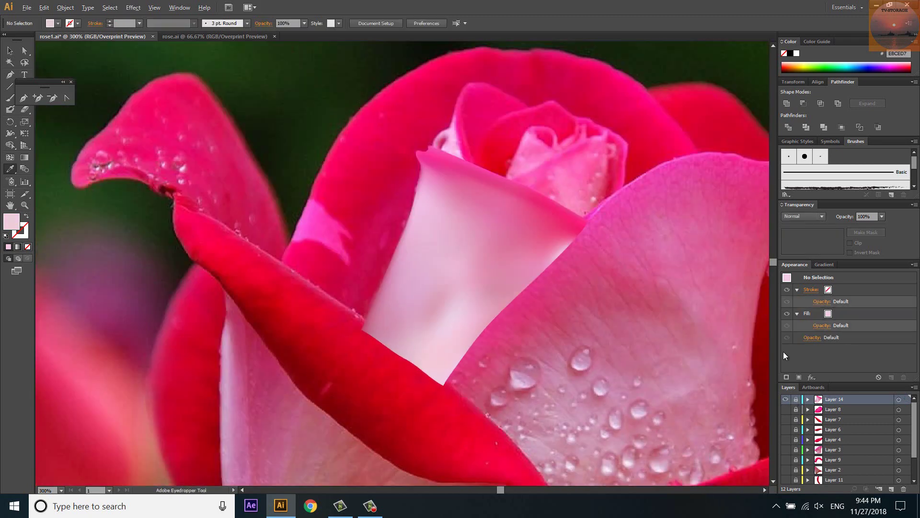
{"action": "left_click", "coordinate": [786, 400]}
{"action": "left_click", "coordinate": [787, 400]}
{"action": "left_click", "coordinate": [786, 399]}
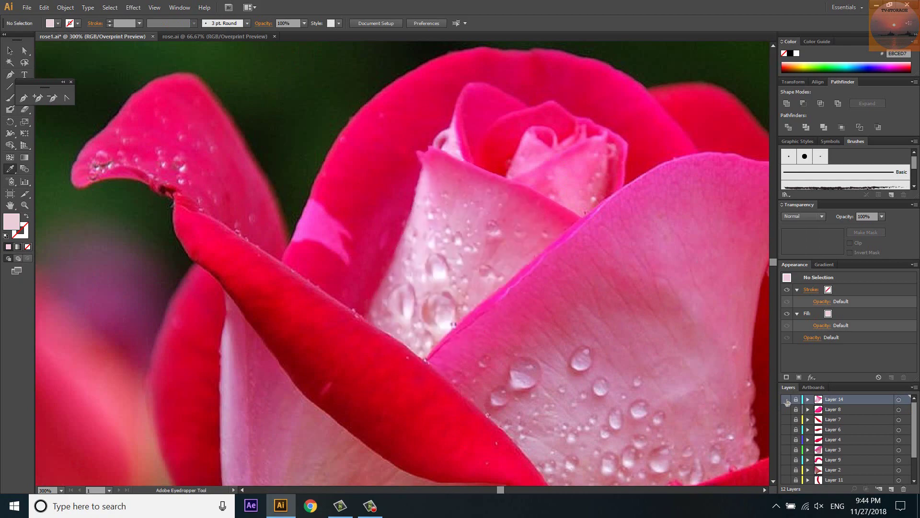
{"action": "scroll", "coordinate": [447, 161], "scroll_direction": "up", "scroll_amount": 3, "text": "alt"}
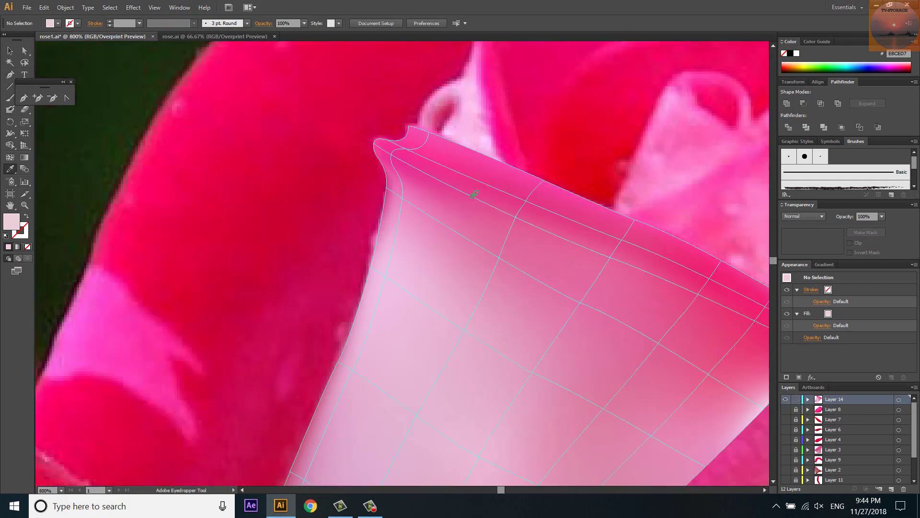
{"action": "left_click", "coordinate": [787, 399], "text": "ctrl"}
Tint the mesh points on the petal's top rim hot pink, and lighter pink just below, from the photo.
{"action": "key", "text": "u"}
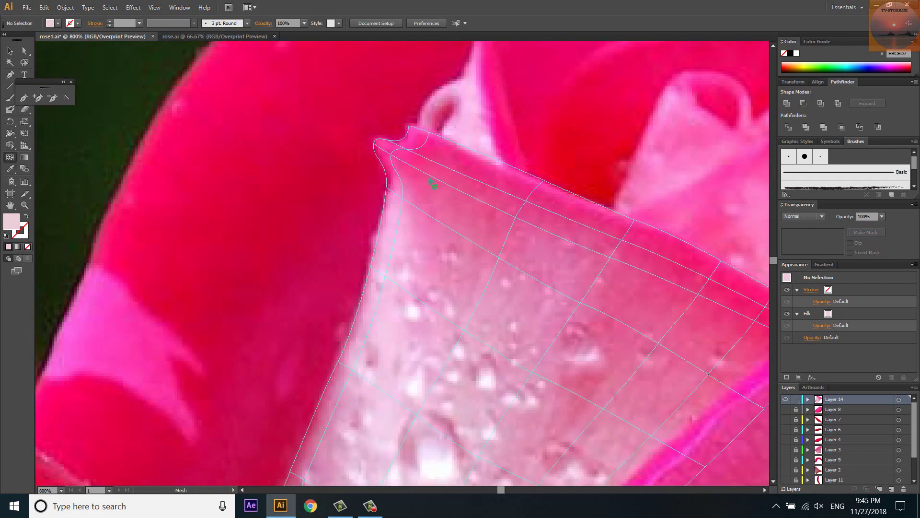
{"action": "left_click", "coordinate": [440, 196]}
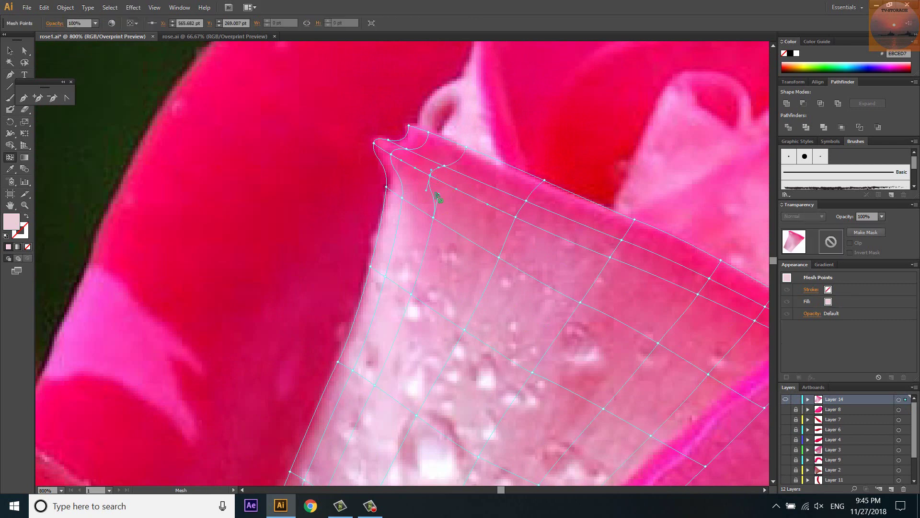
{"action": "key", "text": "i"}
{"action": "left_click", "coordinate": [438, 197]}
{"action": "left_click", "coordinate": [466, 148], "text": "ctrl"}
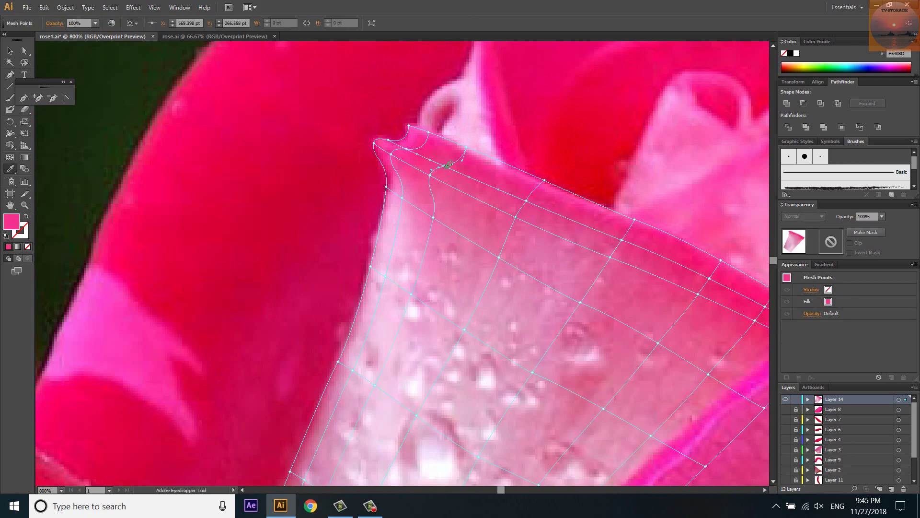
{"action": "left_click", "coordinate": [463, 148]}
{"action": "left_click", "coordinate": [433, 218], "text": "ctrl"}
{"action": "left_click", "coordinate": [433, 206]}
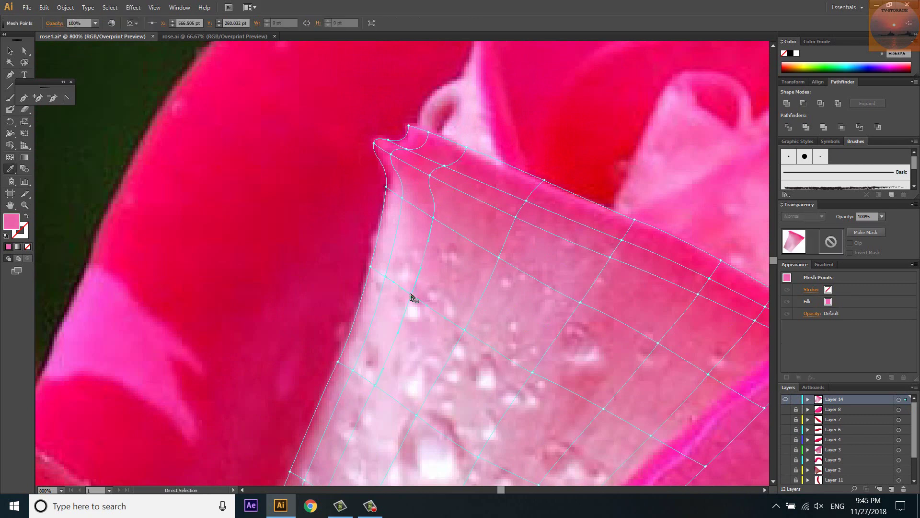
{"action": "left_click", "coordinate": [411, 294], "text": "ctrl"}
Return to Preview, lock the petal layer and the one below, and toggle Layer 14 to compare.
{"action": "left_click", "coordinate": [786, 400], "text": "ctrl"}
{"action": "left_click", "coordinate": [787, 399], "text": "ctrl"}
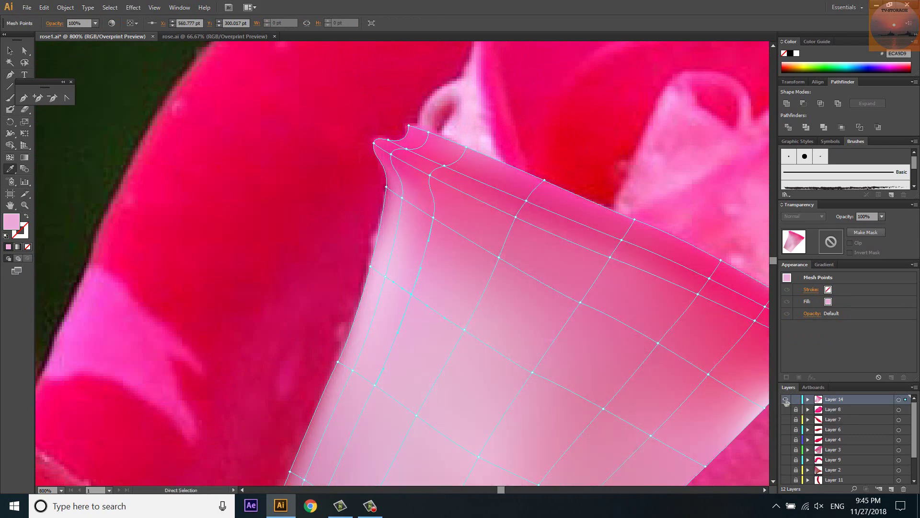
{"action": "left_click_drag", "start_coordinate": [796, 409], "coordinate": [796, 399]}
{"action": "left_click", "coordinate": [785, 400]}
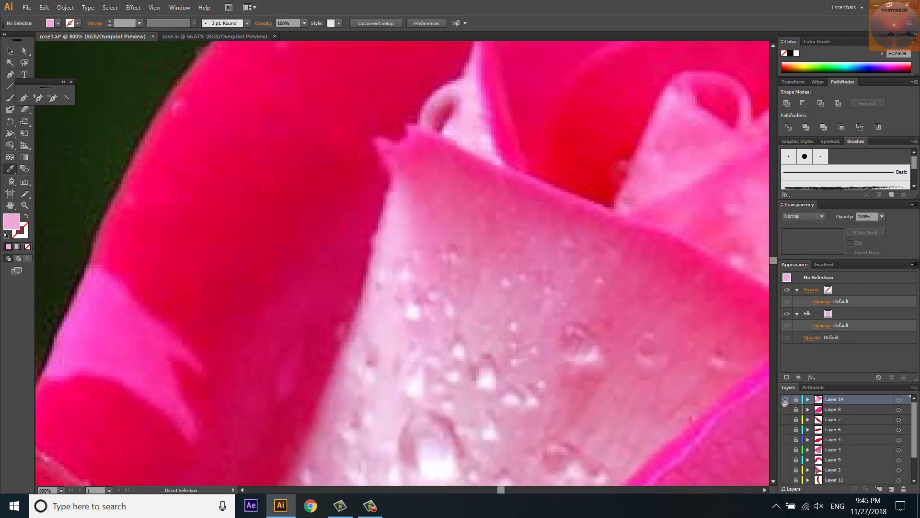
{"action": "left_click", "coordinate": [785, 400]}
{"action": "scroll", "coordinate": [489, 154], "scroll_direction": "down", "scroll_amount": 1, "text": "alt"}
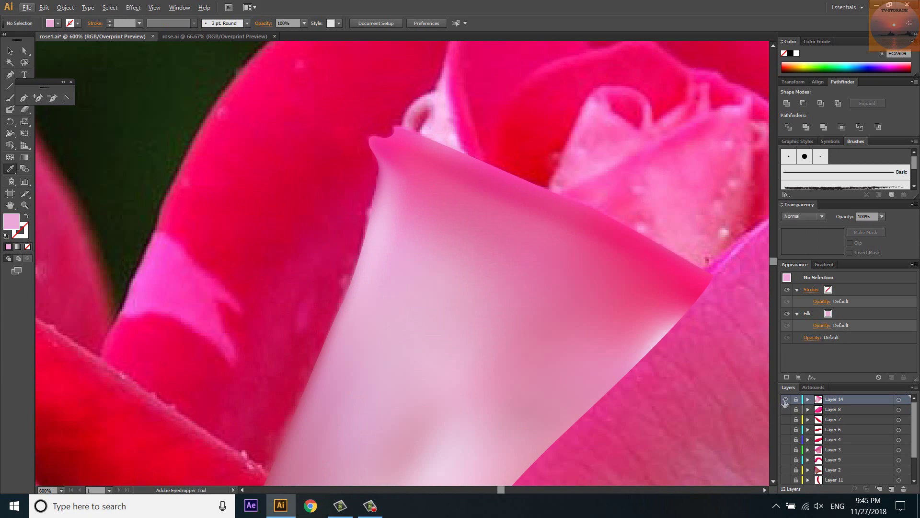
{"action": "left_click", "coordinate": [785, 400]}
{"action": "scroll", "coordinate": [385, 107], "scroll_direction": "up", "scroll_amount": 2, "text": "alt"}
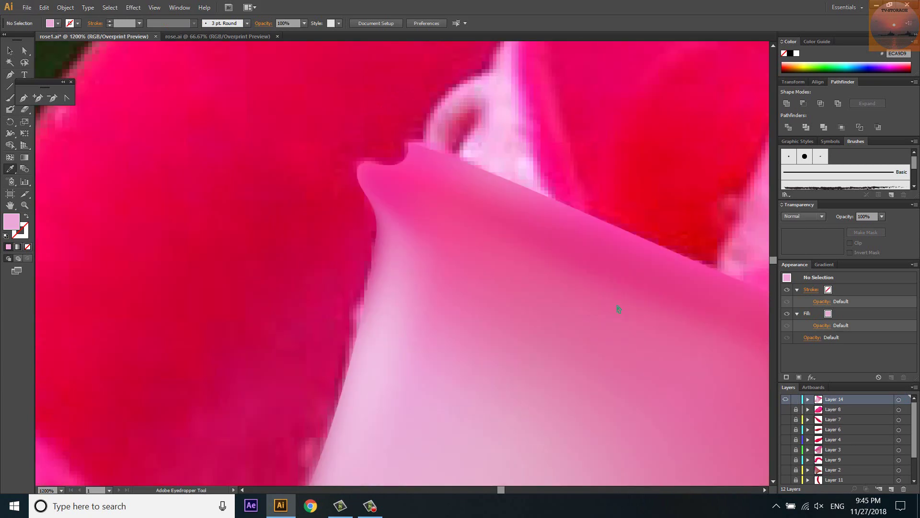
Add a mesh line near the curled top corner and colour its new points deep pink.
{"action": "left_click", "coordinate": [439, 153], "text": "ctrl"}
{"action": "key", "text": "u"}
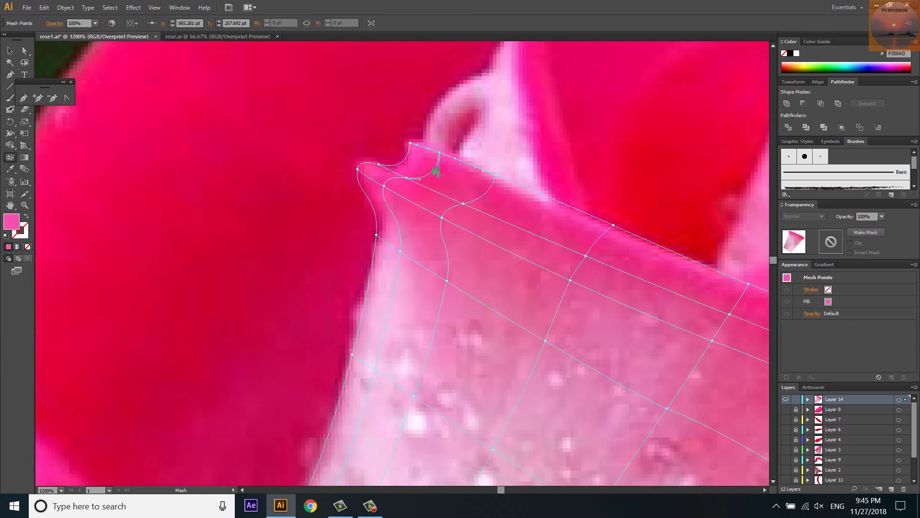
{"action": "left_click", "coordinate": [434, 167]}
{"action": "key", "text": "i"}
{"action": "left_click", "coordinate": [433, 166]}
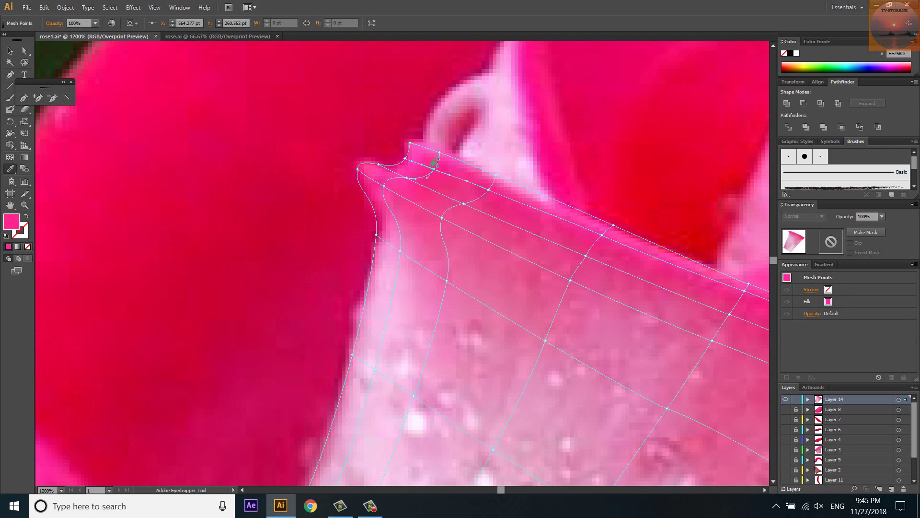
{"action": "left_click", "coordinate": [407, 157]}
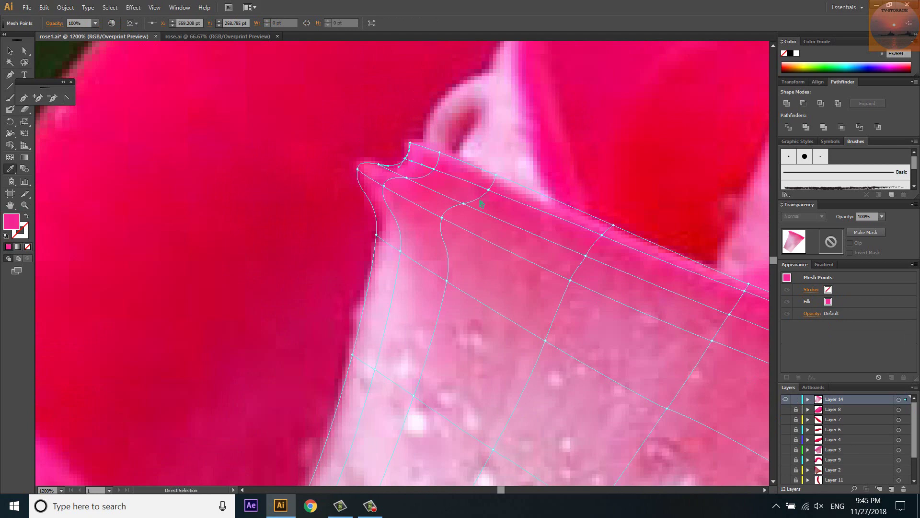
Extend deep-pink mesh lines out to the rim's right end, then lock the petal layer.
{"action": "left_click", "coordinate": [602, 236]}
{"action": "left_click_drag", "start_coordinate": [745, 290], "coordinate": [450, 165]}
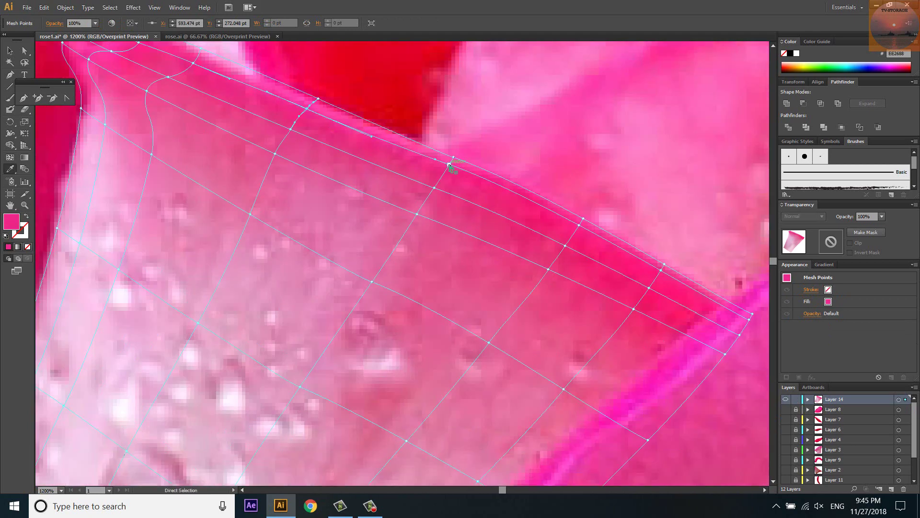
{"action": "left_click", "coordinate": [577, 231]}
{"action": "key", "text": "i"}
{"action": "left_click", "coordinate": [659, 275]}
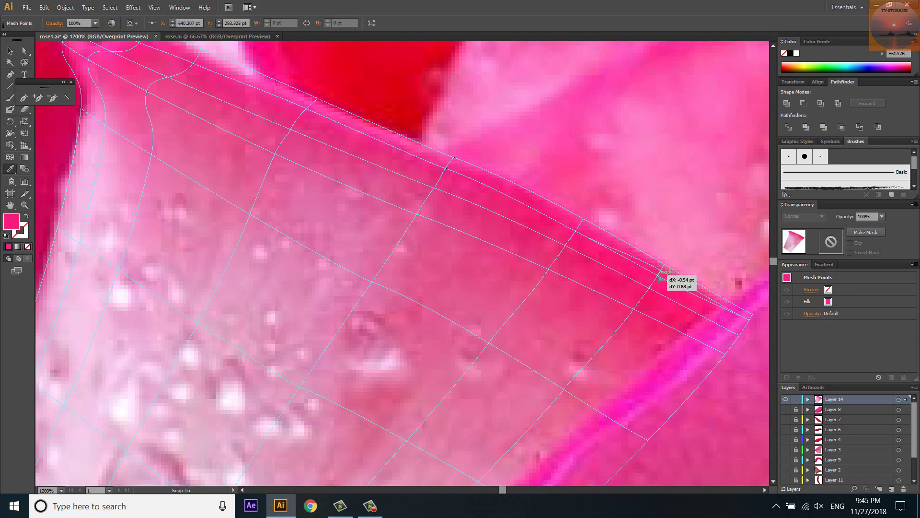
{"action": "scroll", "coordinate": [753, 325], "scroll_direction": "down", "scroll_amount": 1}
{"action": "left_click", "coordinate": [795, 398]}
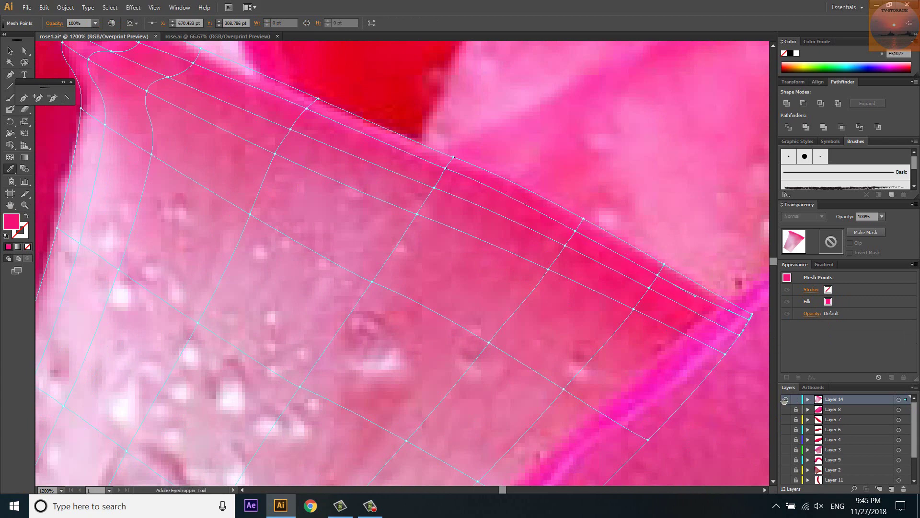
{"action": "scroll", "coordinate": [569, 218], "scroll_direction": "down", "scroll_amount": 1}
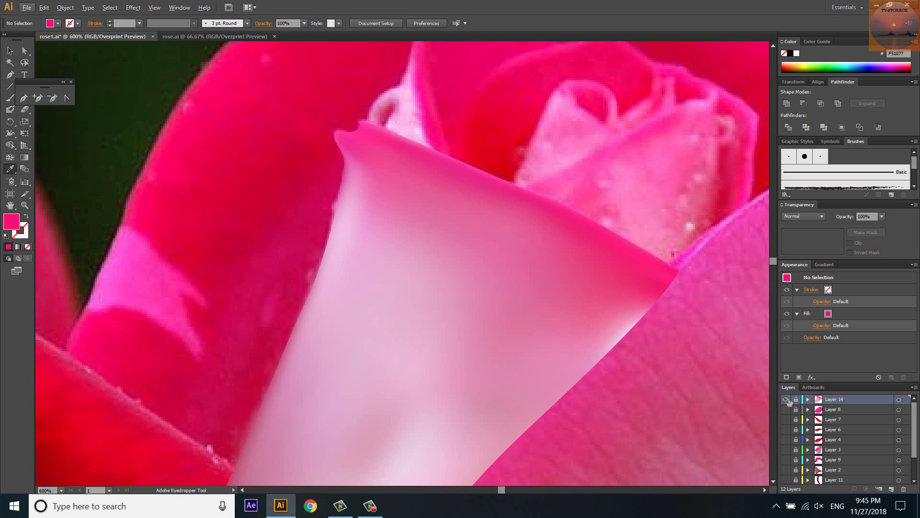
Toggle Layer 14, zoom out to 100%, and show petal Layers 8 through 11 again.
{"action": "left_click", "coordinate": [786, 399]}
{"action": "left_click", "coordinate": [787, 399]}
{"action": "key", "text": "ctrl+minus"}
{"action": "key", "text": "ctrl+minus"}
{"action": "key", "text": "ctrl+minus"}
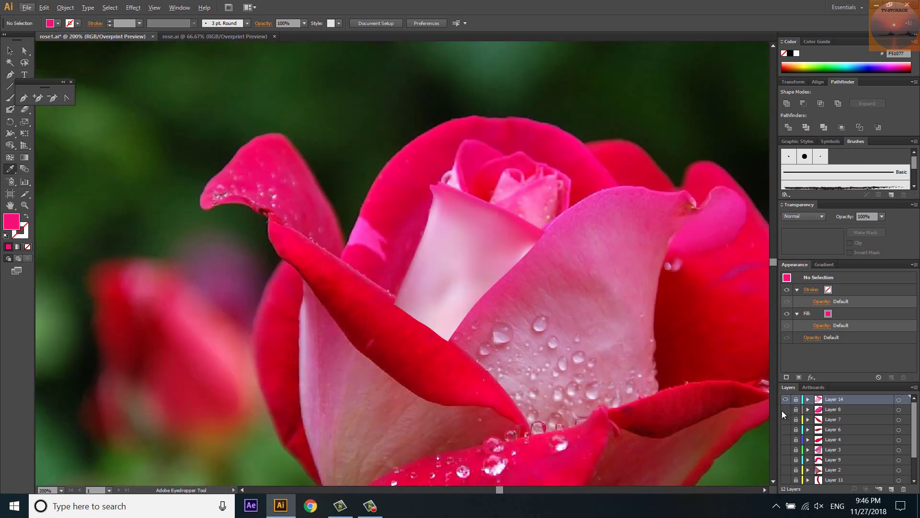
{"action": "key", "text": "ctrl+minus"}
{"action": "key", "text": "ctrl+minus"}
{"action": "left_click_drag", "start_coordinate": [785, 408], "coordinate": [786, 479]}
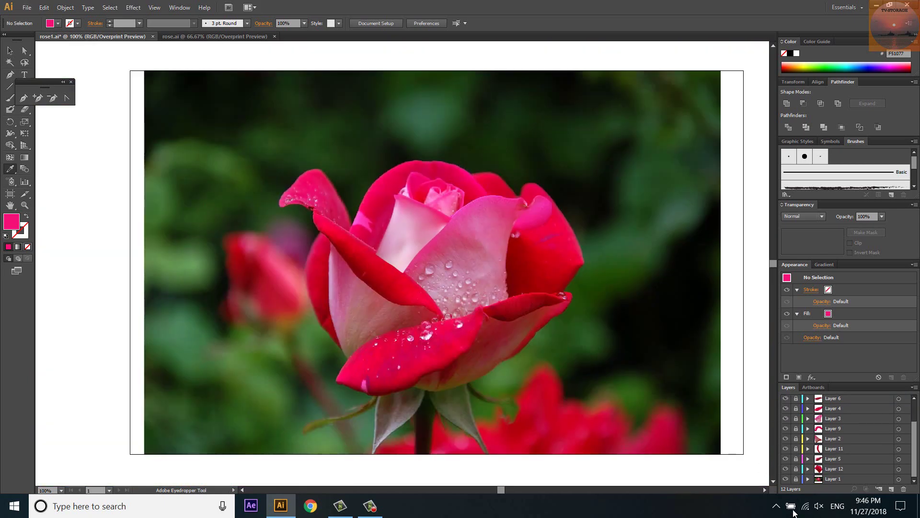